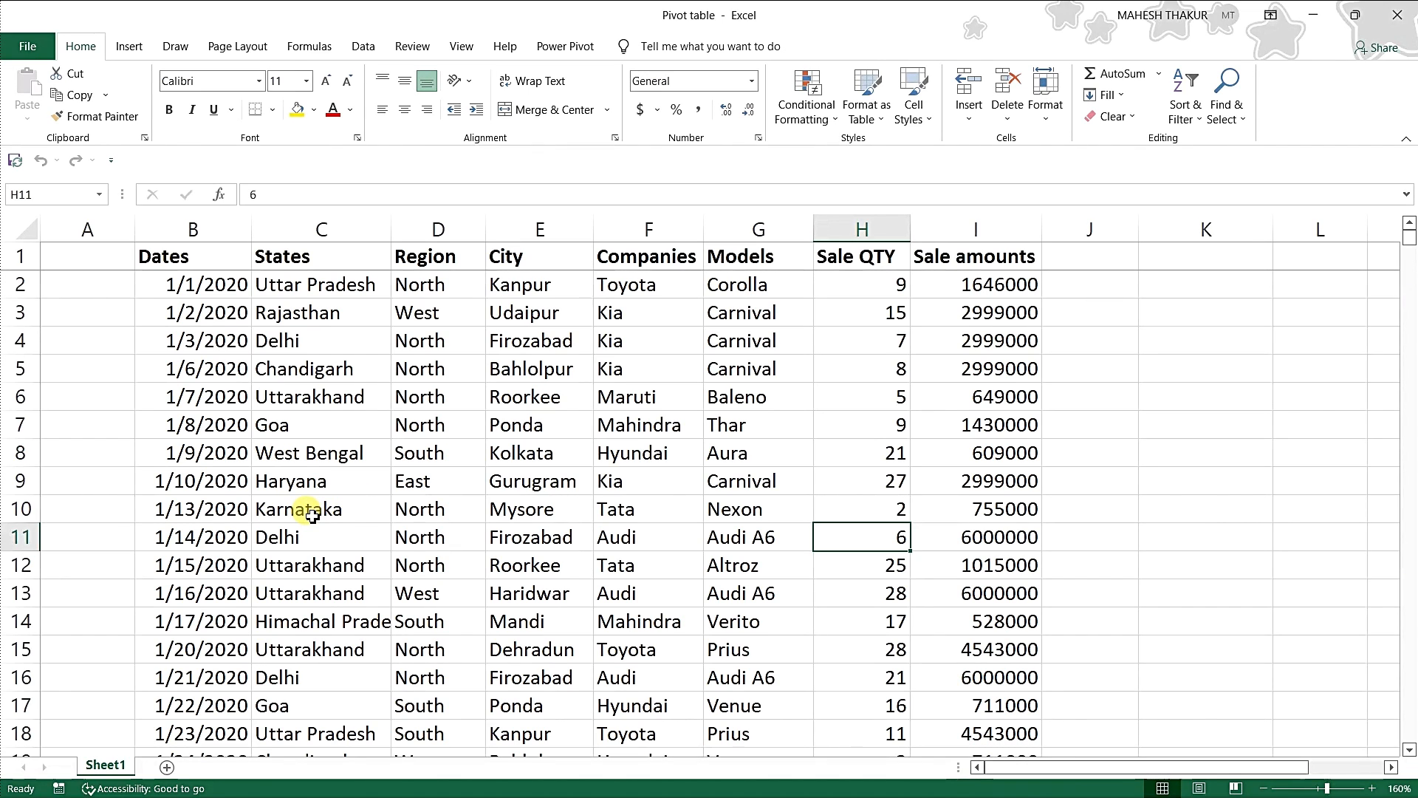
{"action": "key", "text": "alt+n"}
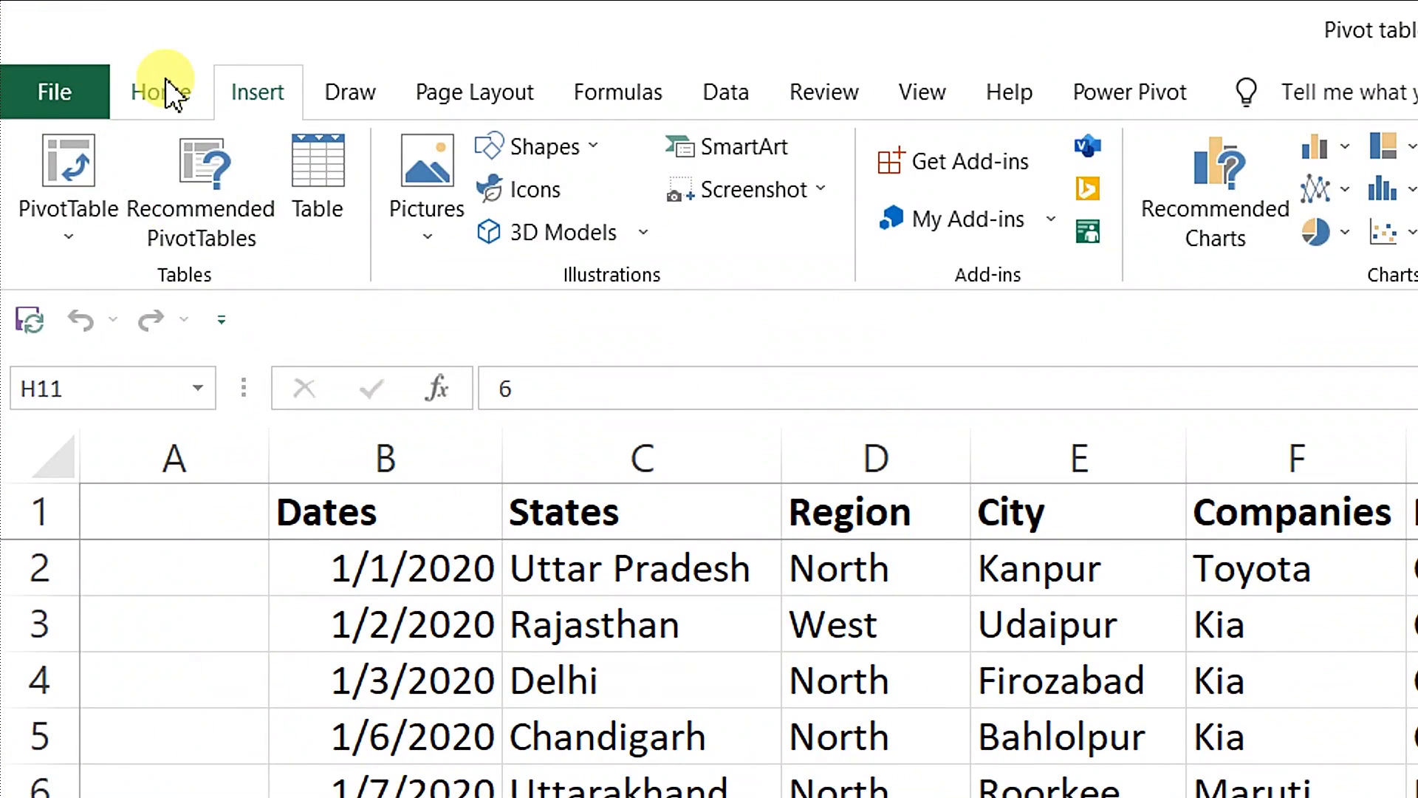
{"action": "left_click", "coordinate": [161, 92]}
{"action": "left_click", "coordinate": [251, 94]}
{"action": "left_click", "coordinate": [177, 94]}
{"action": "left_click", "coordinate": [240, 94]}
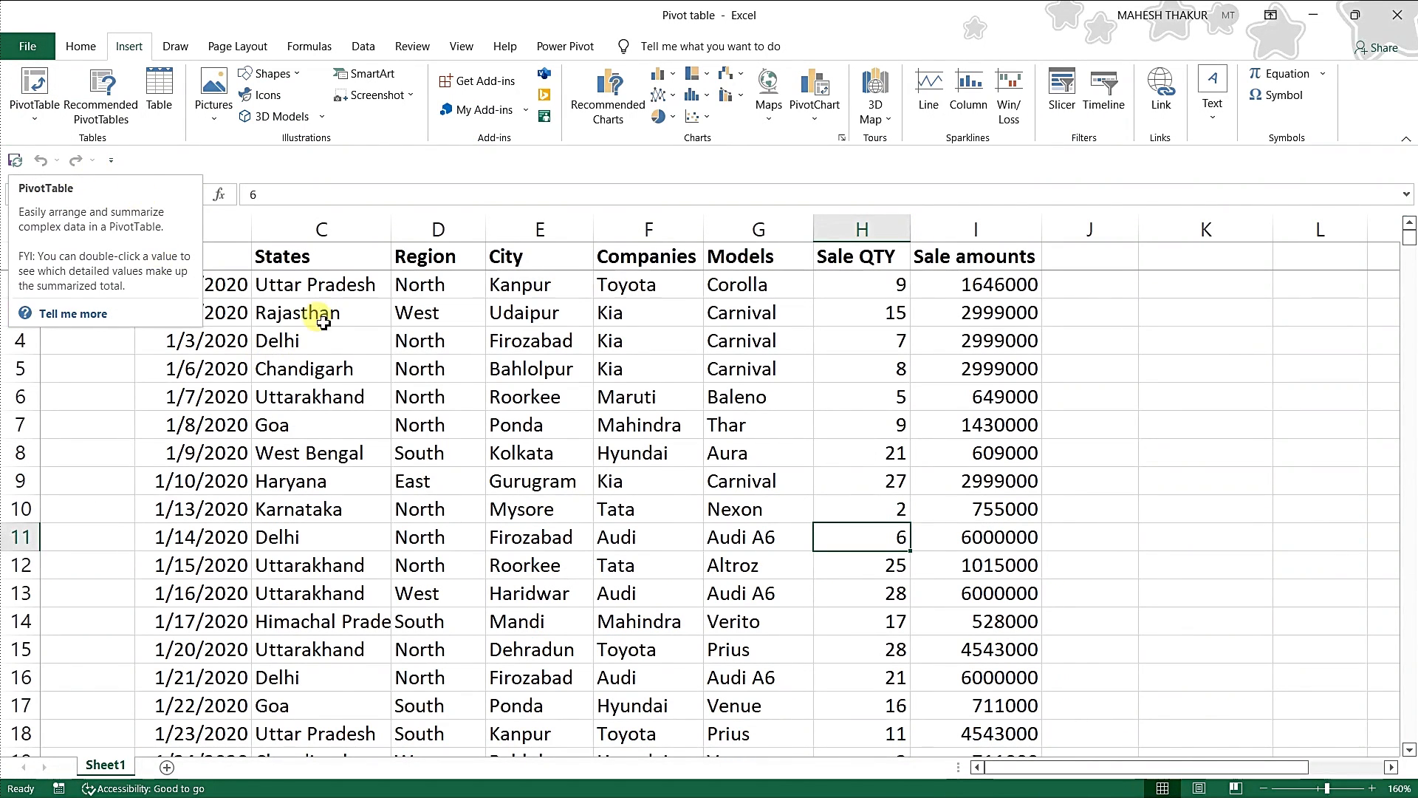
Insert a PivotTable from the sales data range Sheet1!$B$1:$I$1042 on a new worksheet.
{"action": "left_click", "coordinate": [657, 620]}
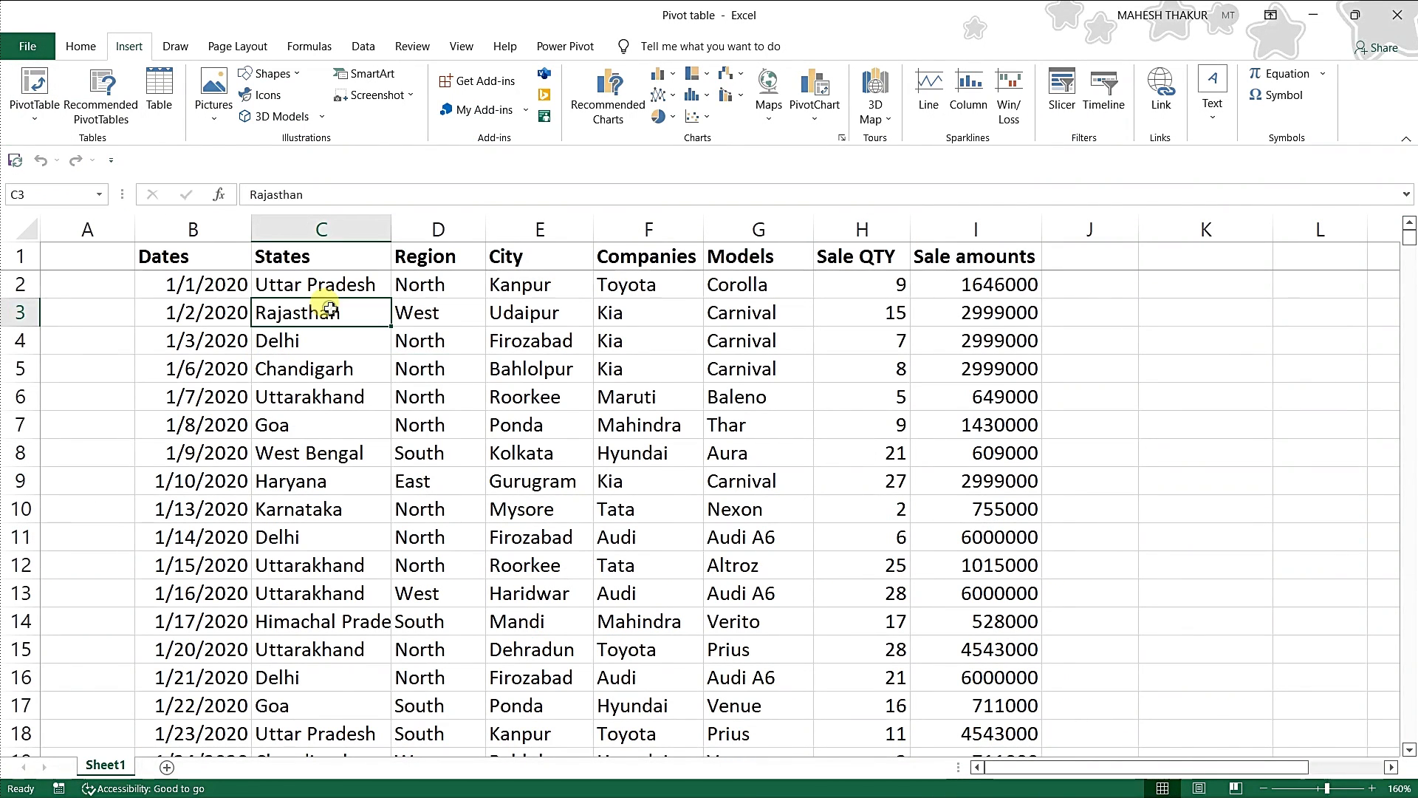
{"action": "key", "text": "ctrl+Down"}
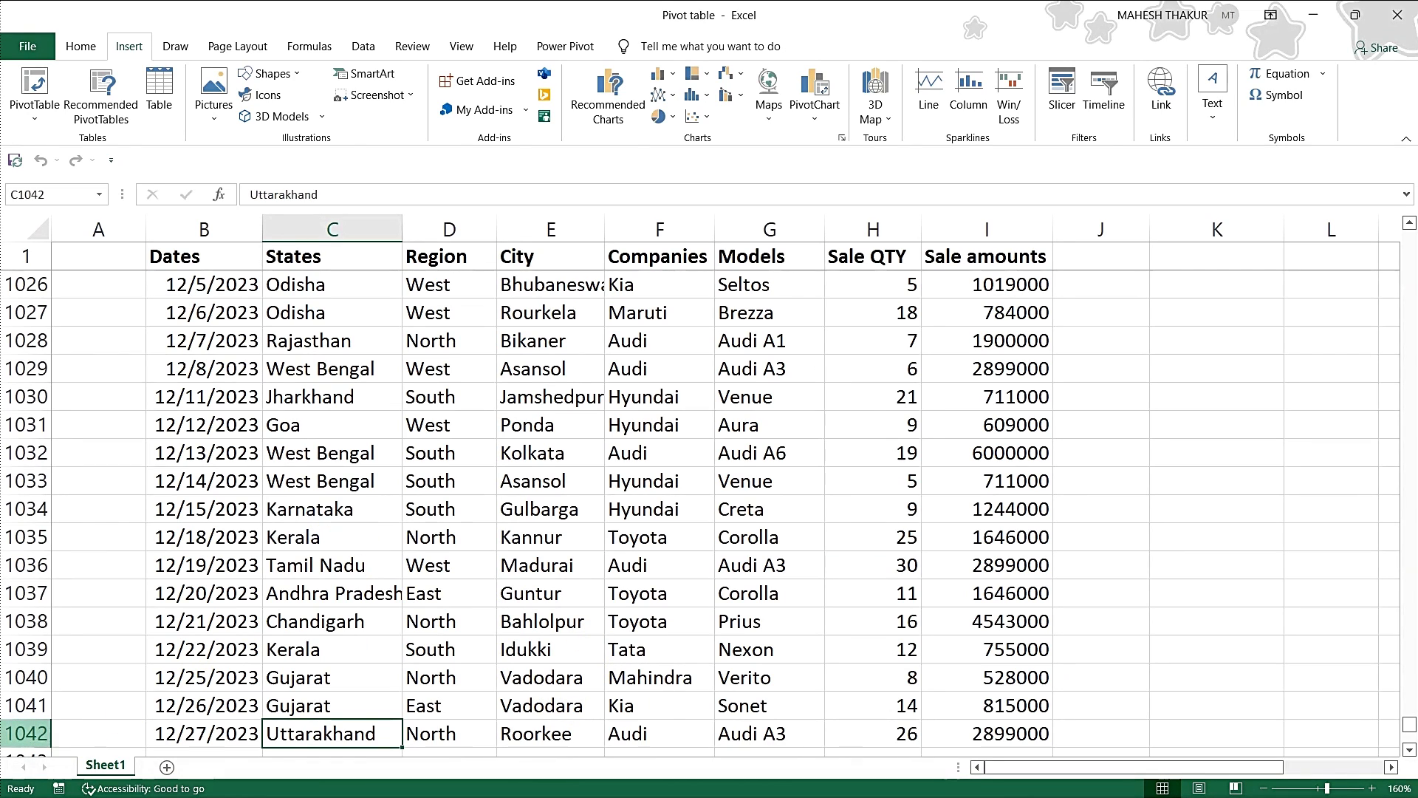
{"action": "left_click", "coordinate": [372, 507]}
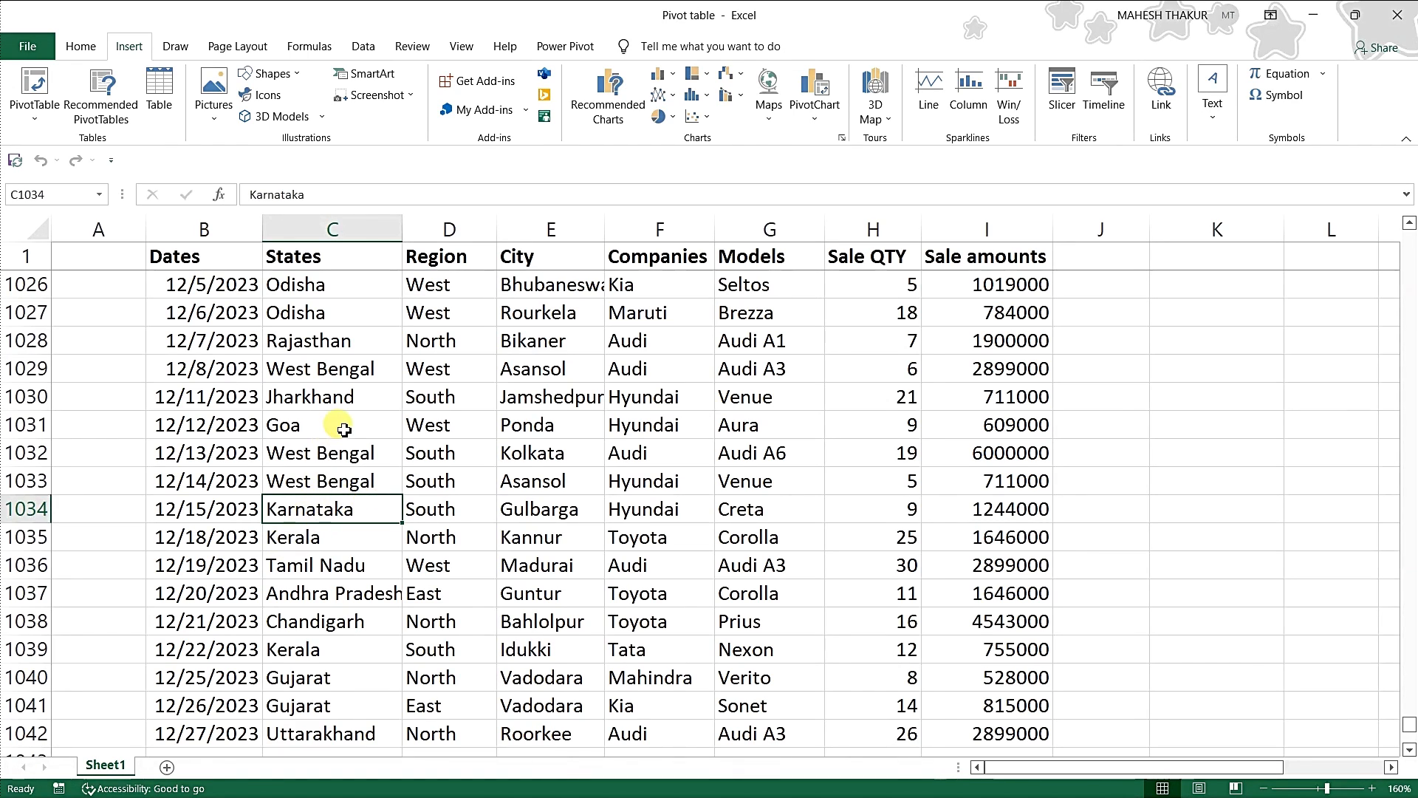
{"action": "key", "text": "ctrl+Home"}
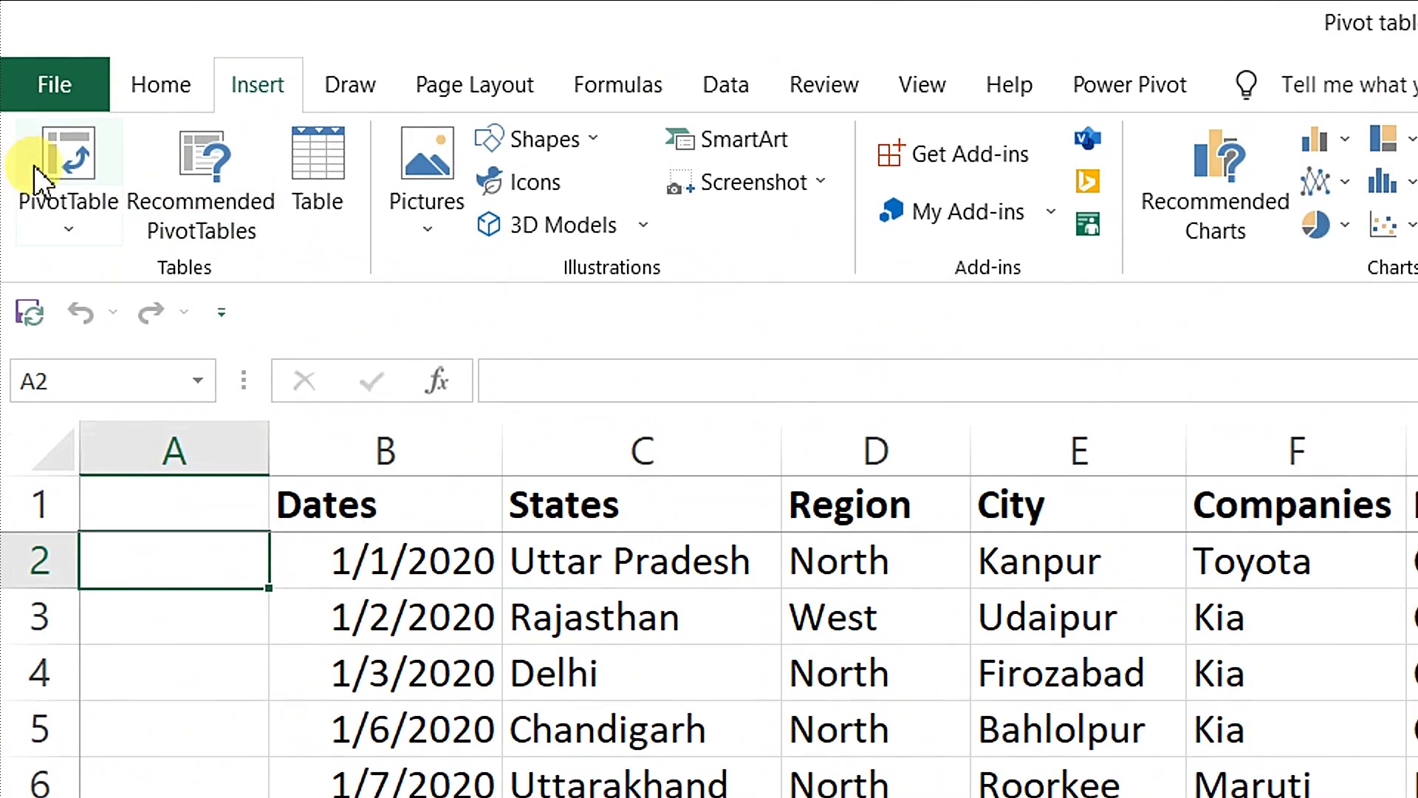
{"action": "left_click", "coordinate": [37, 177]}
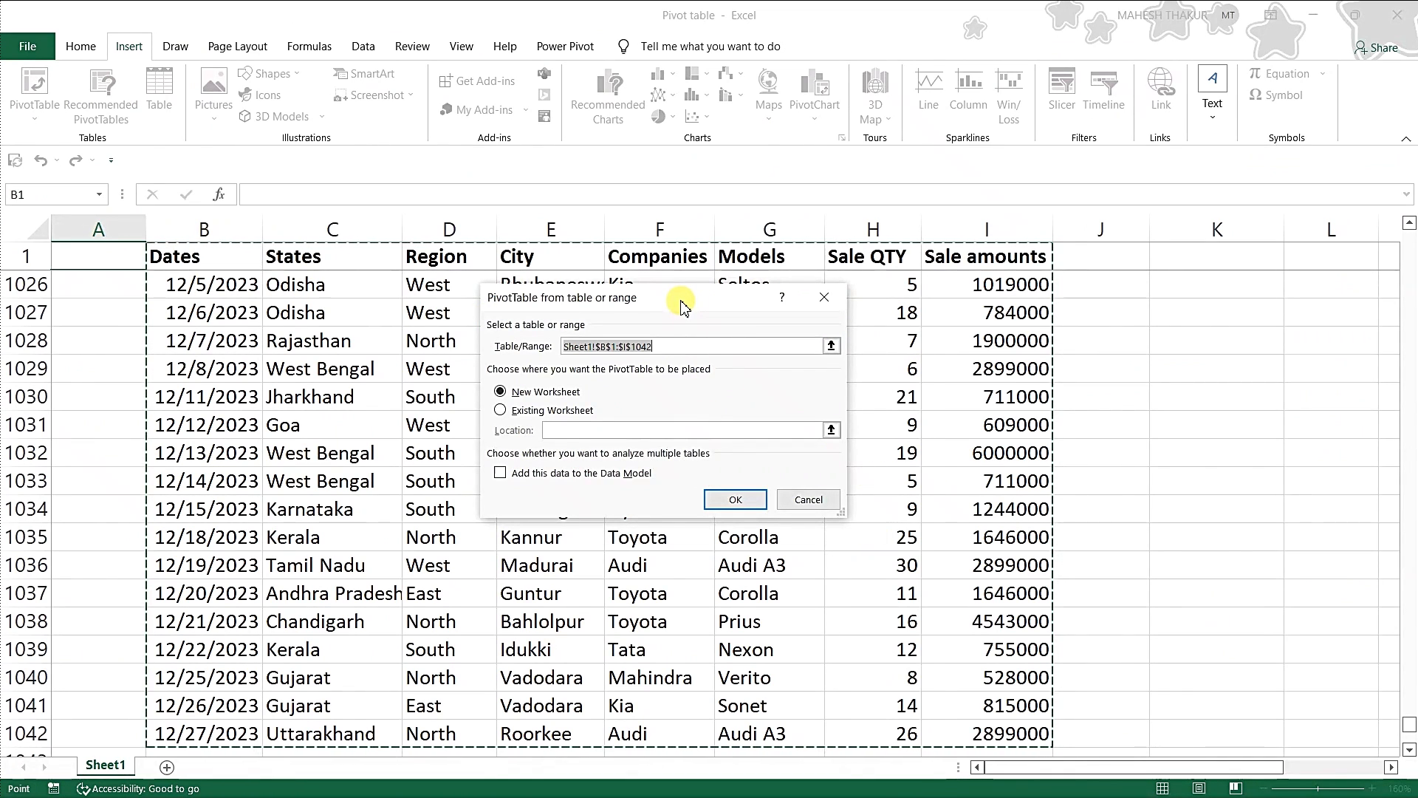
{"action": "left_click_drag", "start_coordinate": [681, 305], "coordinate": [695, 335]}
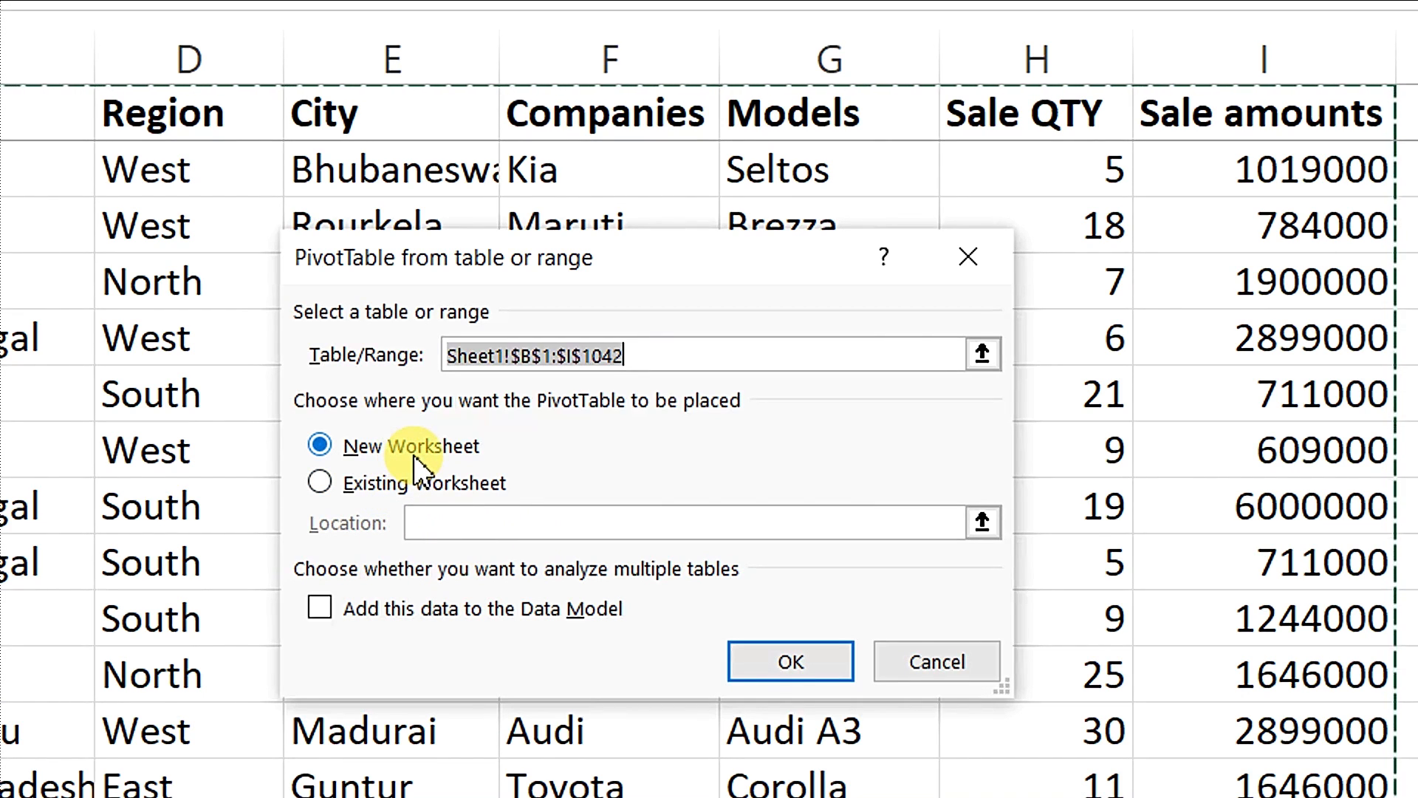
{"action": "left_click", "coordinate": [768, 669]}
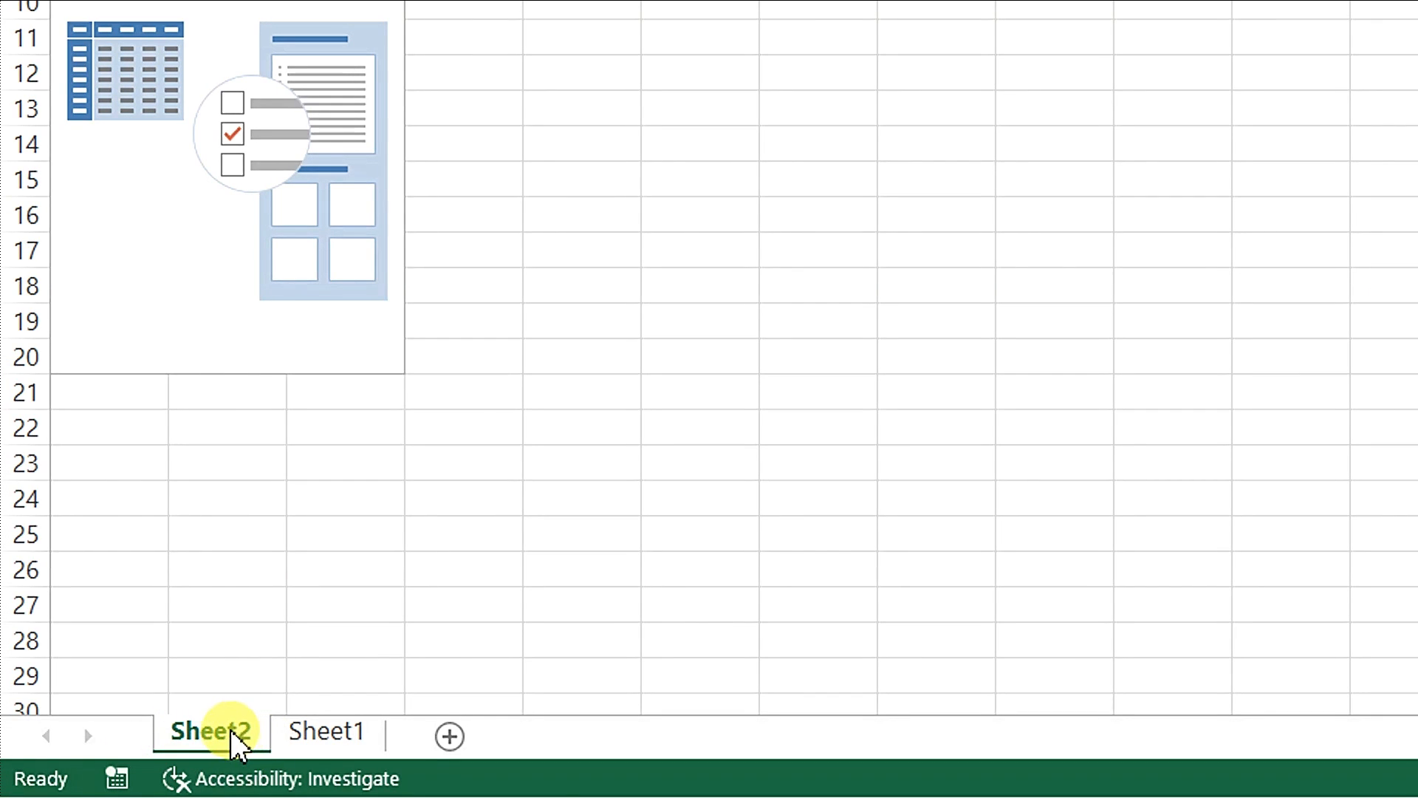
Move Sheet2 after Sheet1, compare its PivotTable fields with the source headers, and widen the PivotTable Fields pane.
{"action": "left_click_drag", "start_coordinate": [230, 729], "coordinate": [367, 727]}
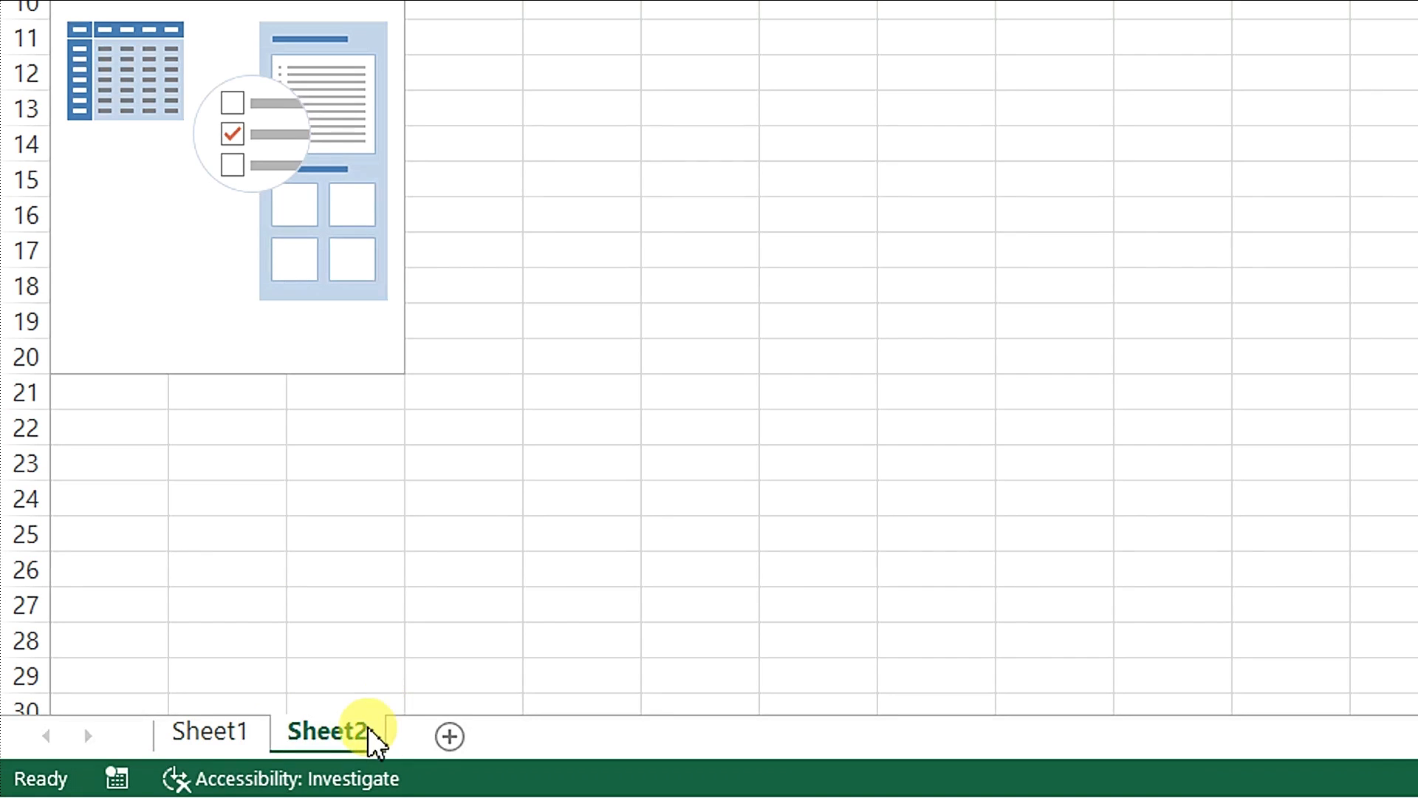
{"action": "left_click", "coordinate": [209, 733]}
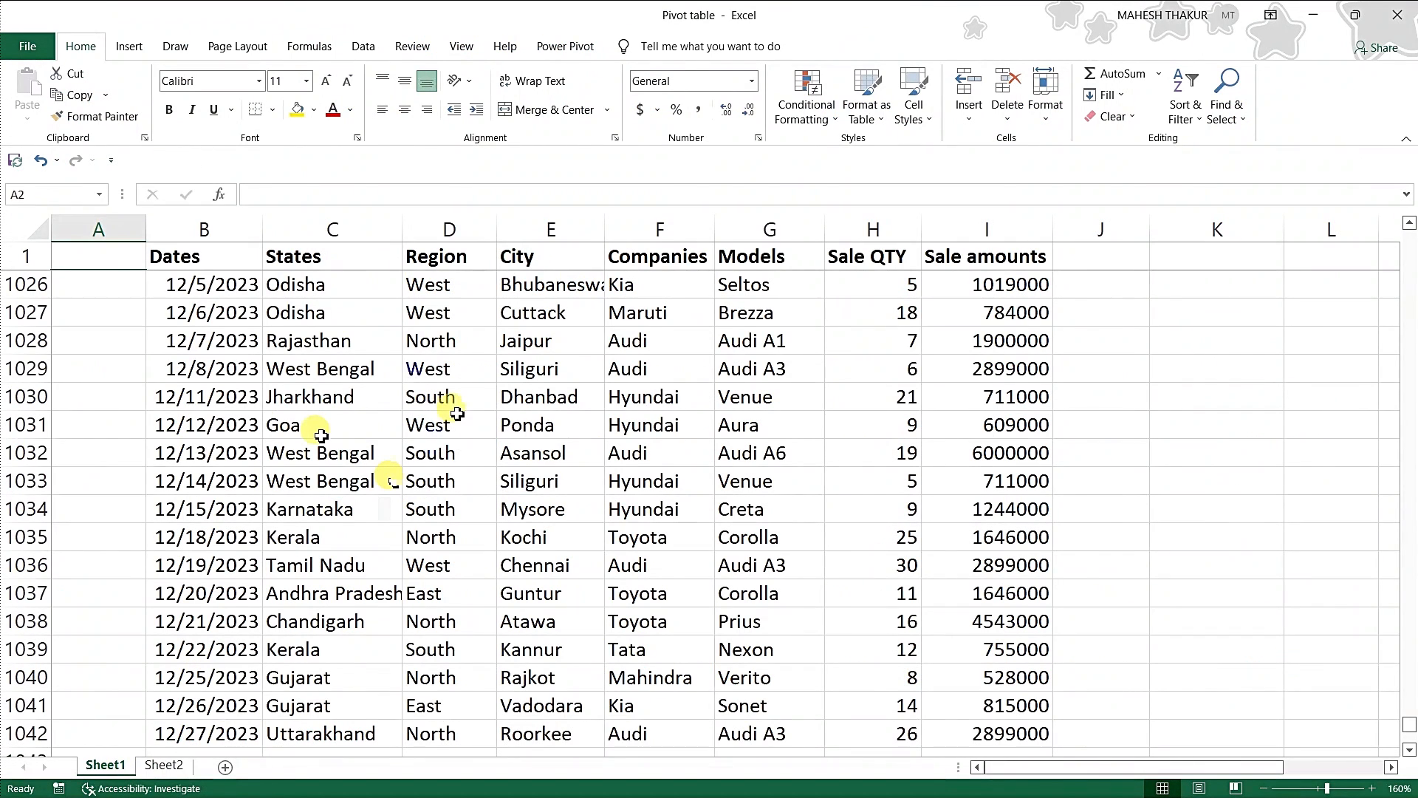
{"action": "left_click", "coordinate": [164, 765]}
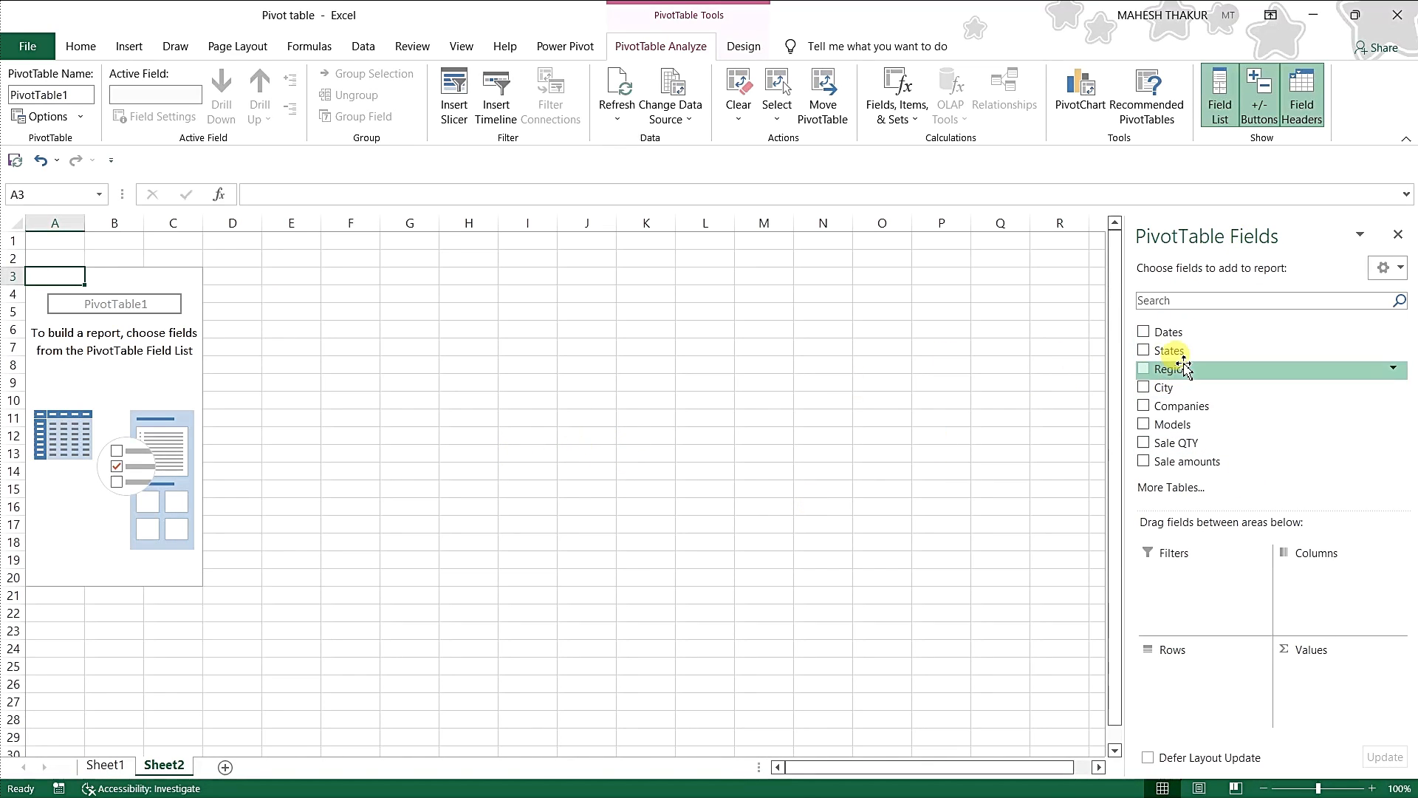
{"action": "left_click", "coordinate": [113, 770]}
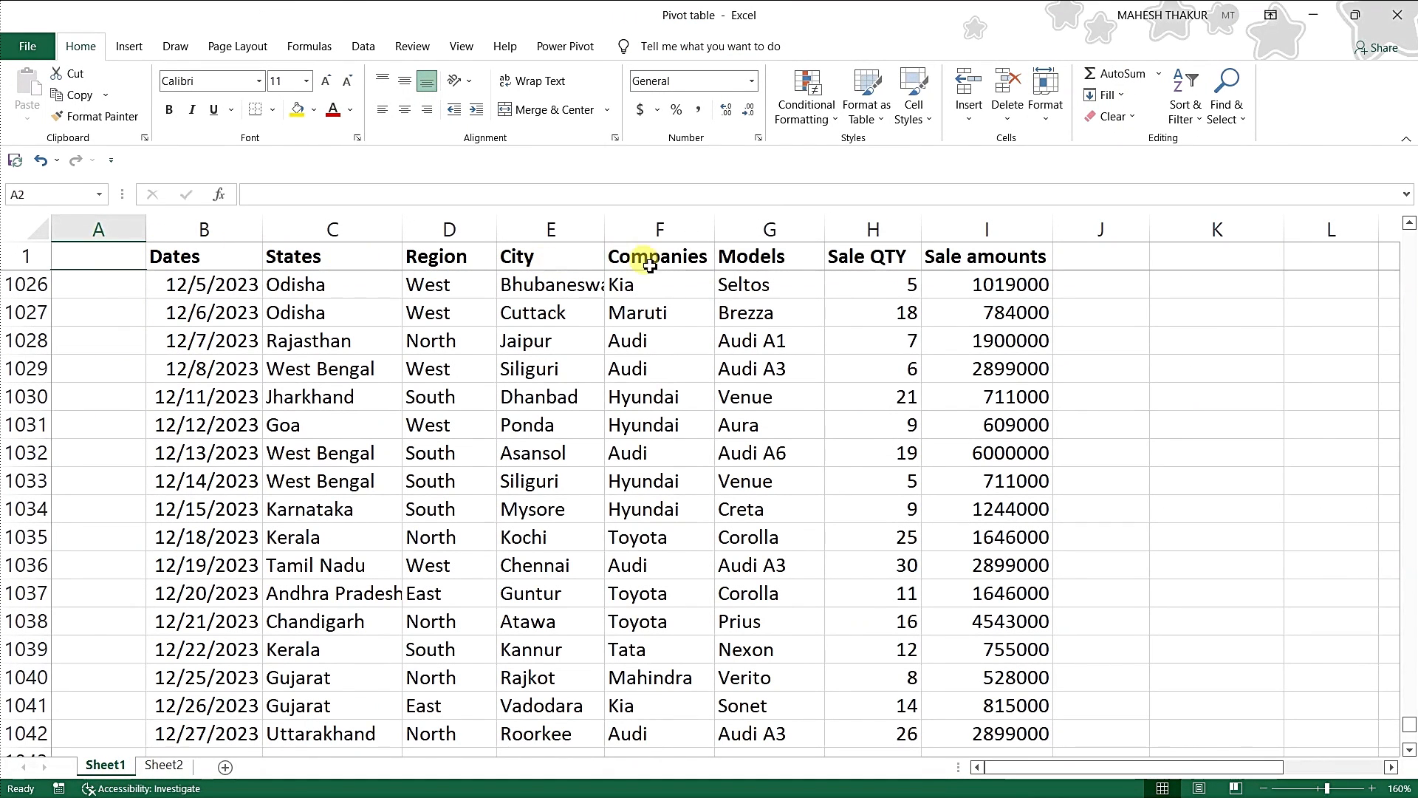
{"action": "left_click", "coordinate": [161, 763]}
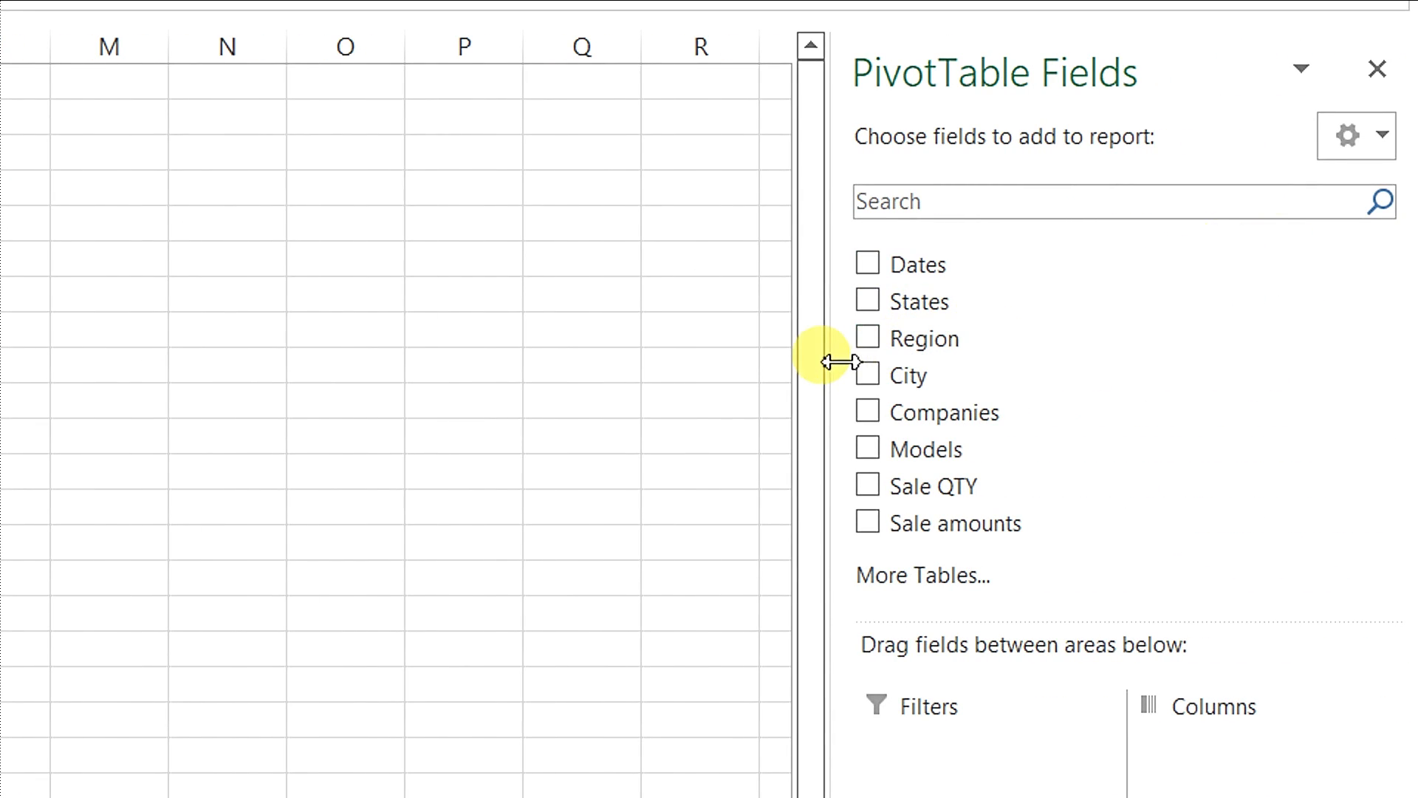
{"action": "left_click_drag", "start_coordinate": [844, 361], "coordinate": [721, 366]}
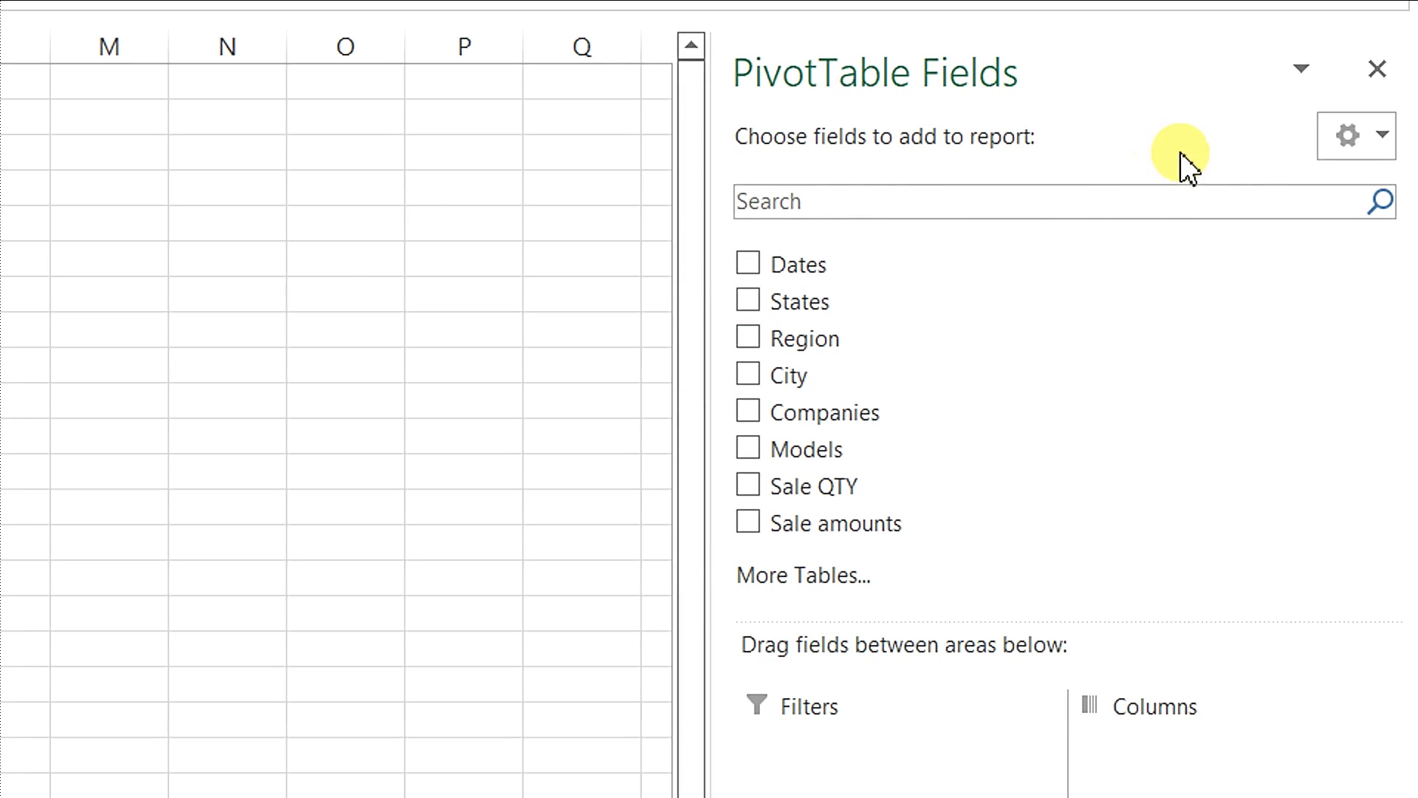
Try the side-by-side, fields-only and both areas-only layouts of the PivotTable Fields pane, and restore the stacked layout.
{"action": "left_click", "coordinate": [1343, 151]}
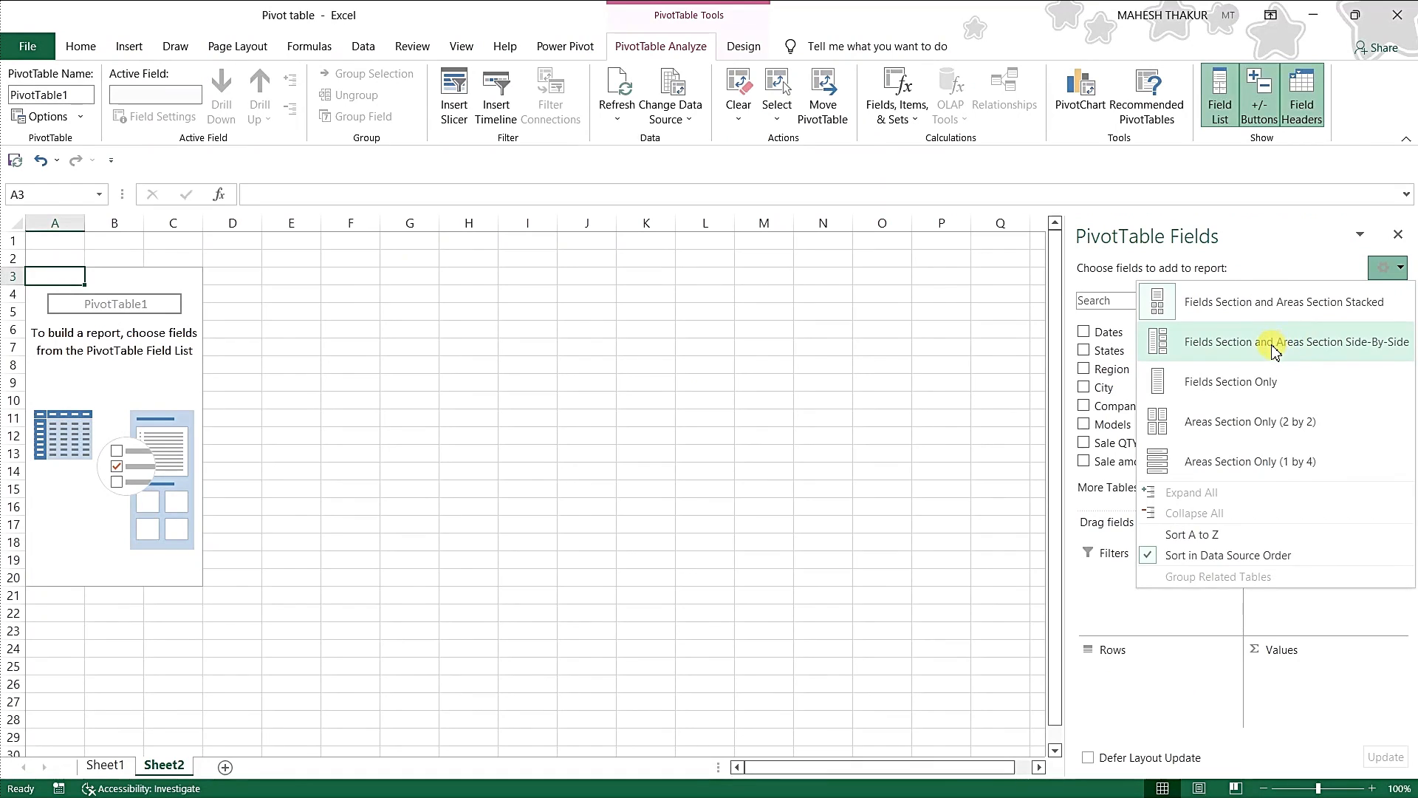
{"action": "left_click", "coordinate": [1275, 350]}
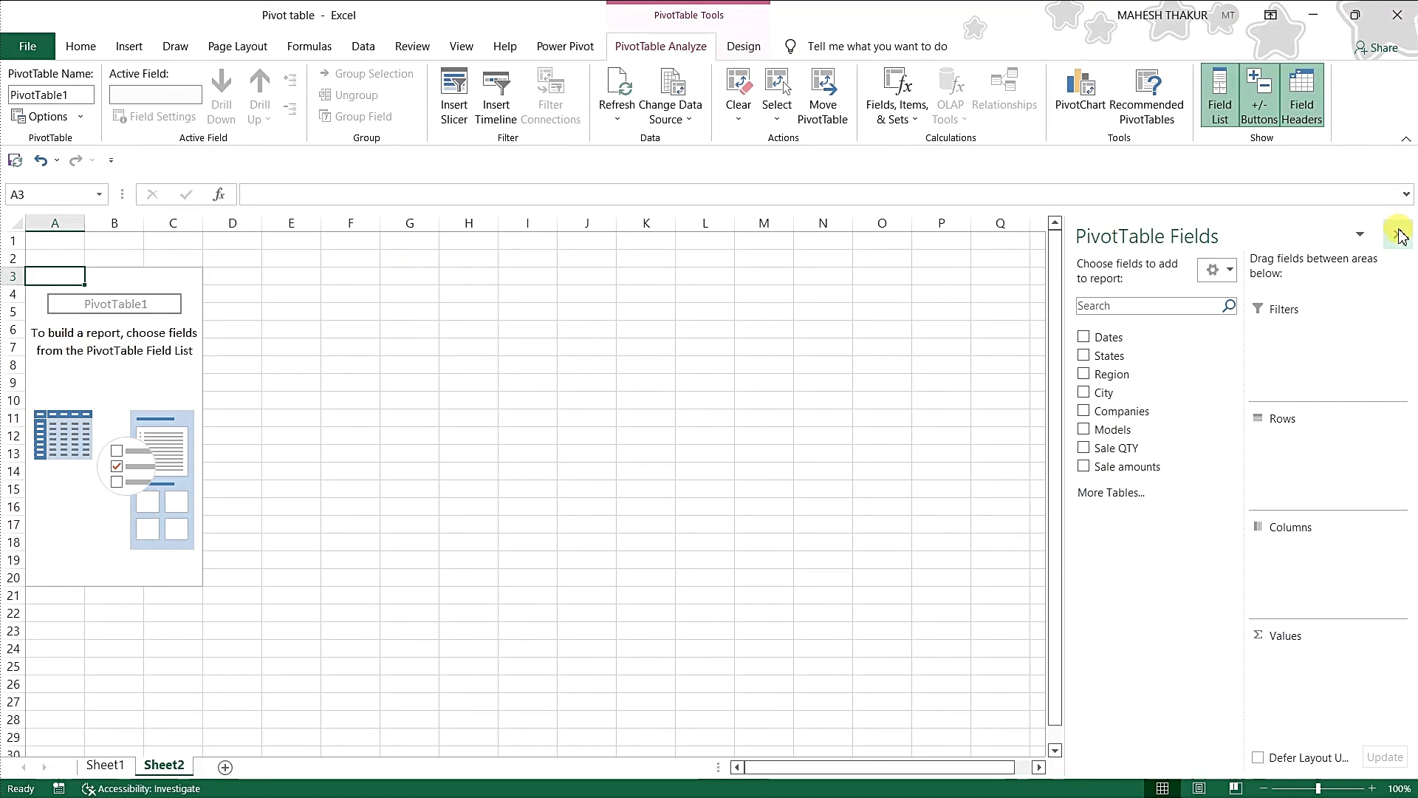
{"action": "left_click", "coordinate": [1211, 275]}
{"action": "left_click", "coordinate": [1211, 291]}
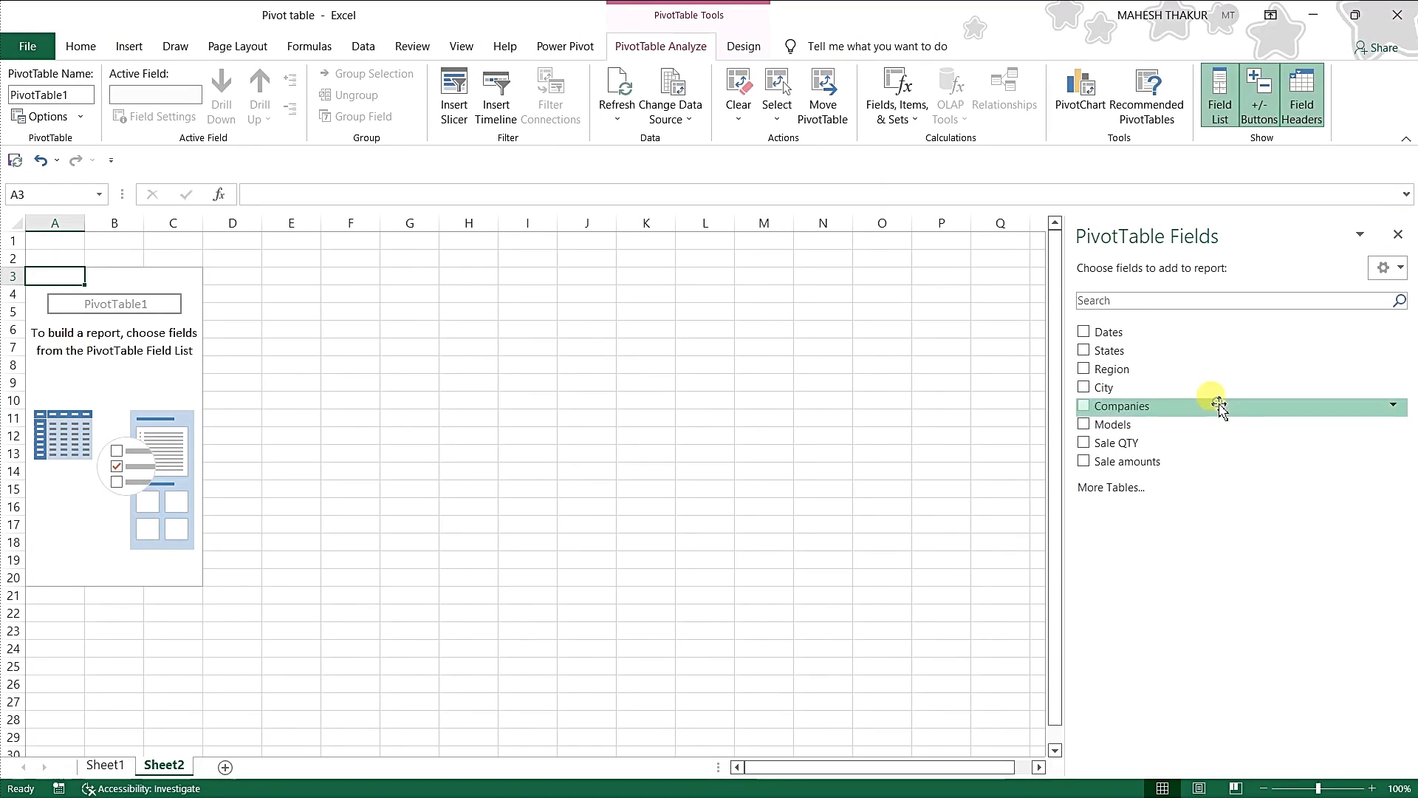
{"action": "left_click", "coordinate": [1401, 269]}
{"action": "left_click", "coordinate": [1212, 413]}
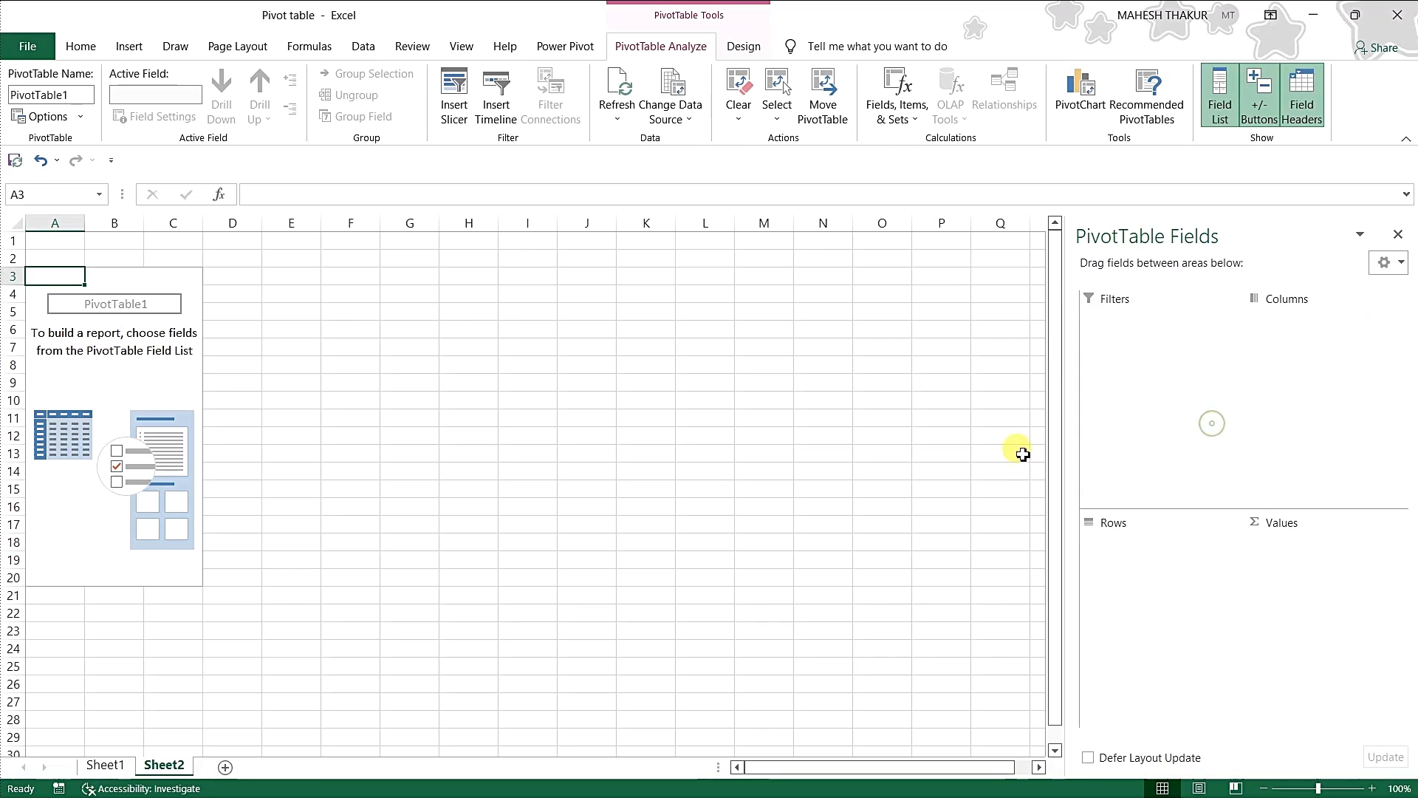
{"action": "left_click", "coordinate": [1387, 264]}
{"action": "left_click", "coordinate": [1260, 453]}
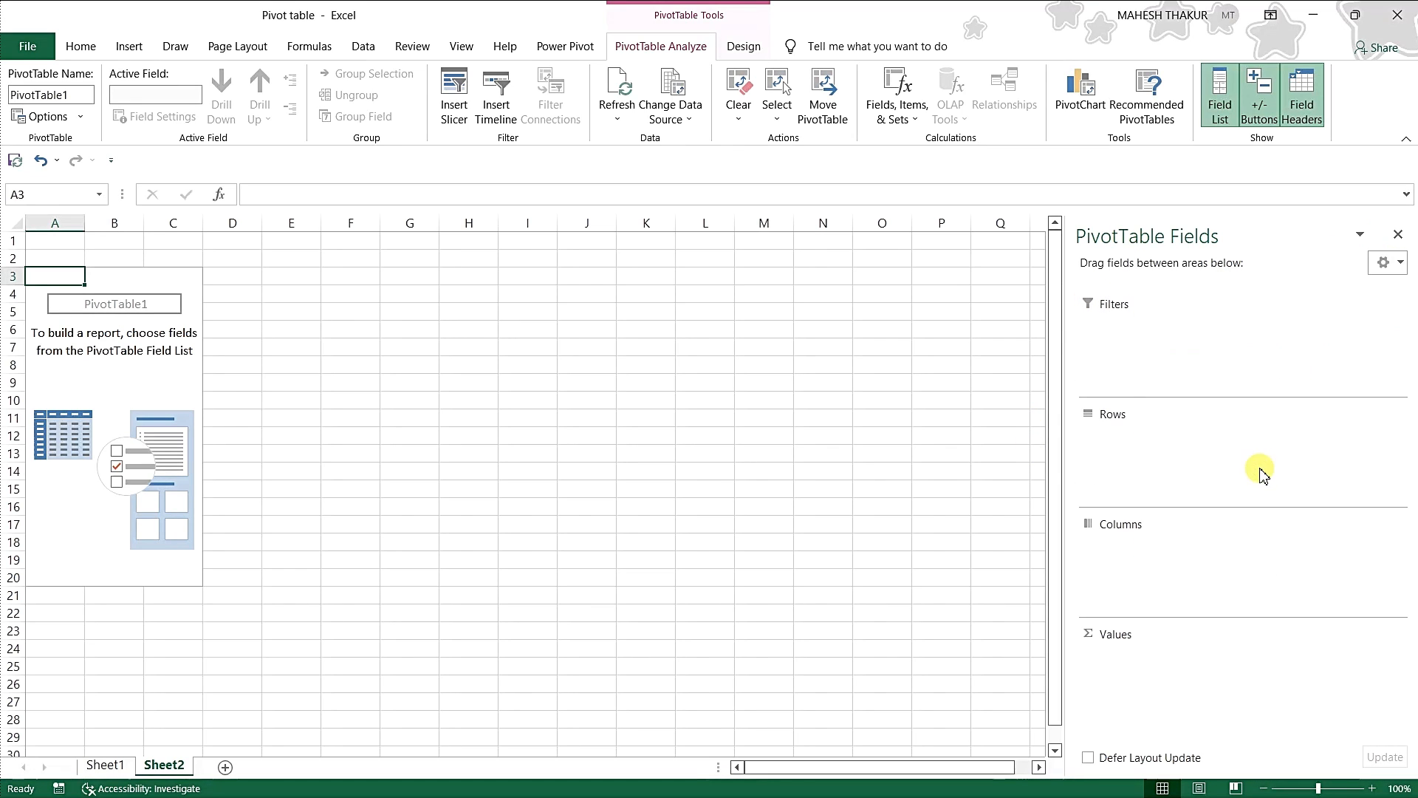
{"action": "left_click", "coordinate": [1390, 272]}
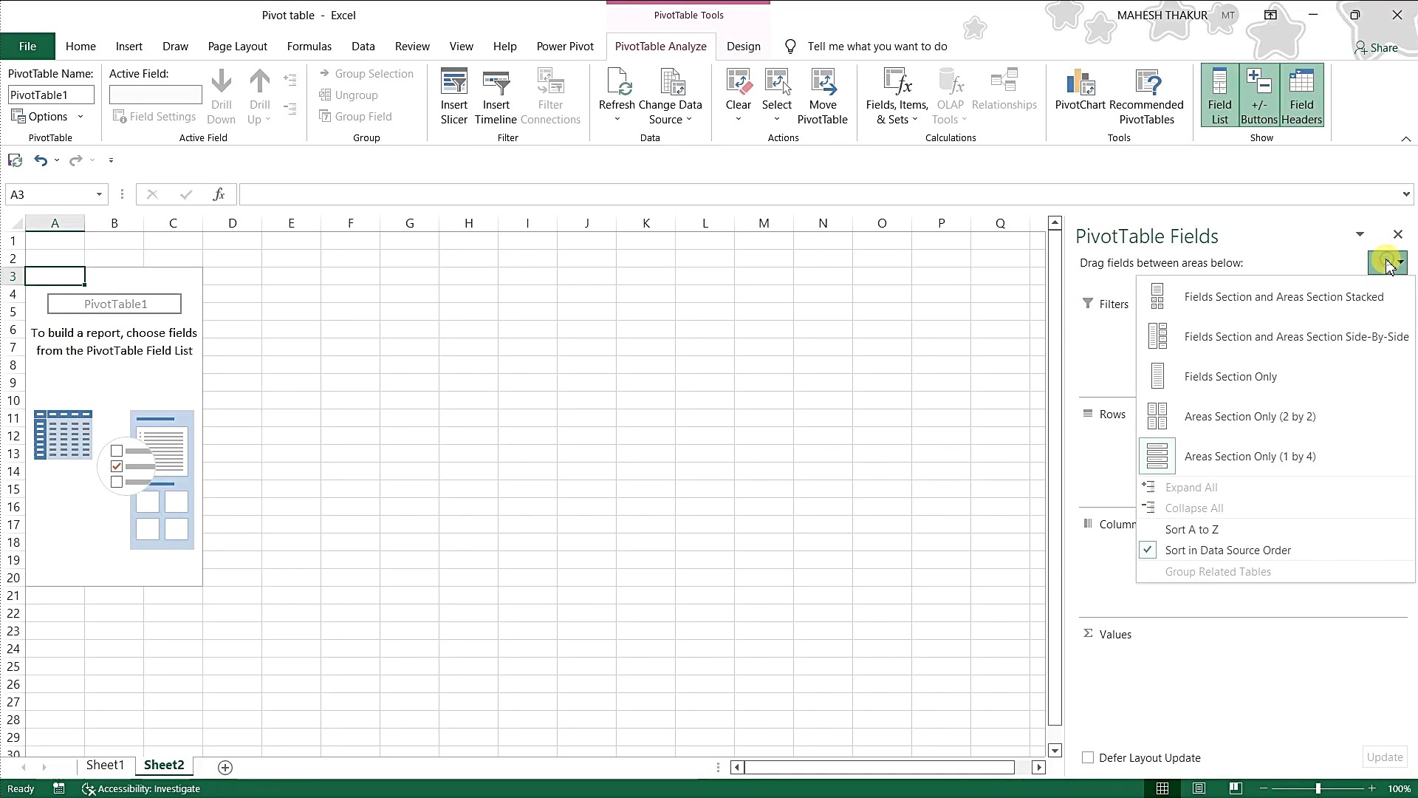
{"action": "left_click", "coordinate": [1306, 305]}
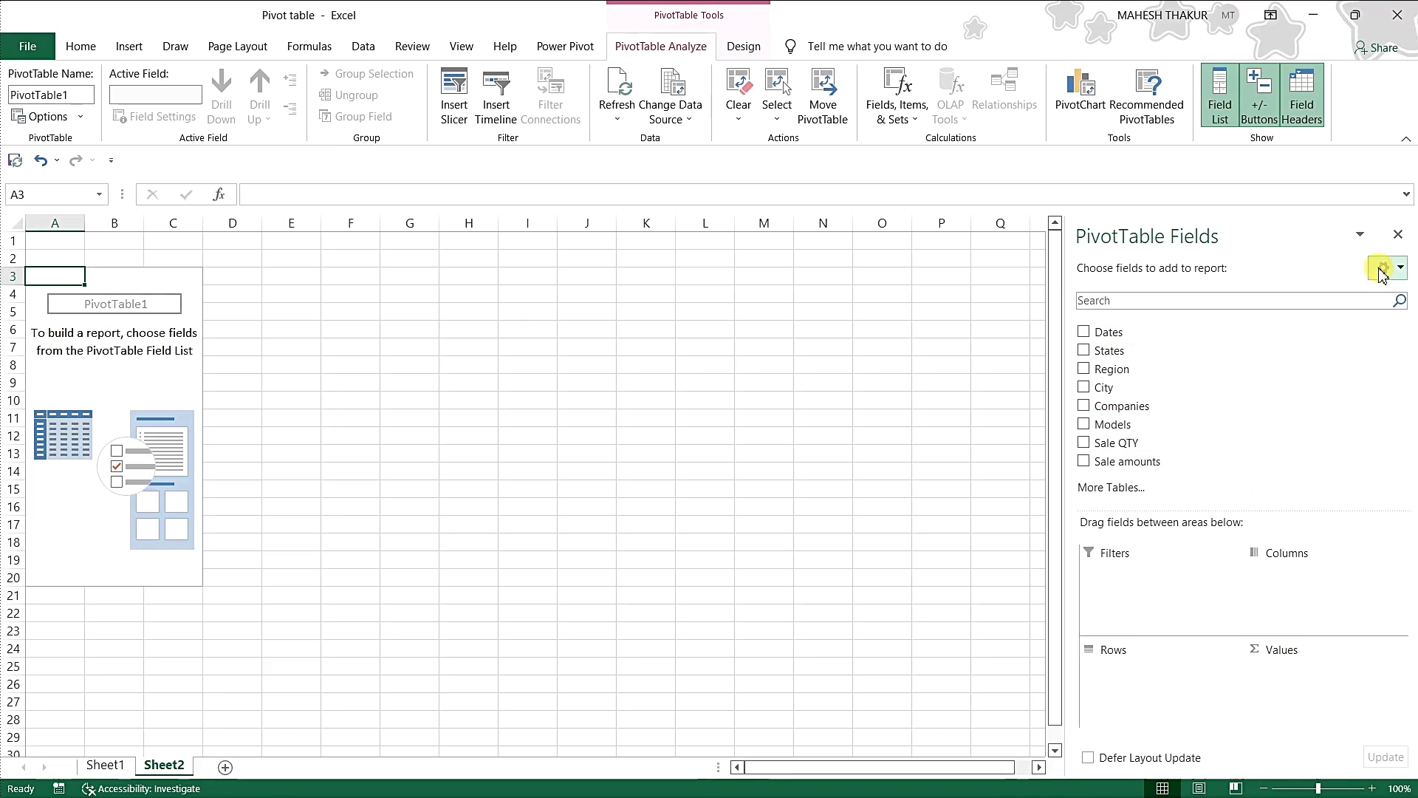
Deselect and reselect the PivotTable, close its field list, and show the field list again.
{"action": "left_click", "coordinate": [664, 412]}
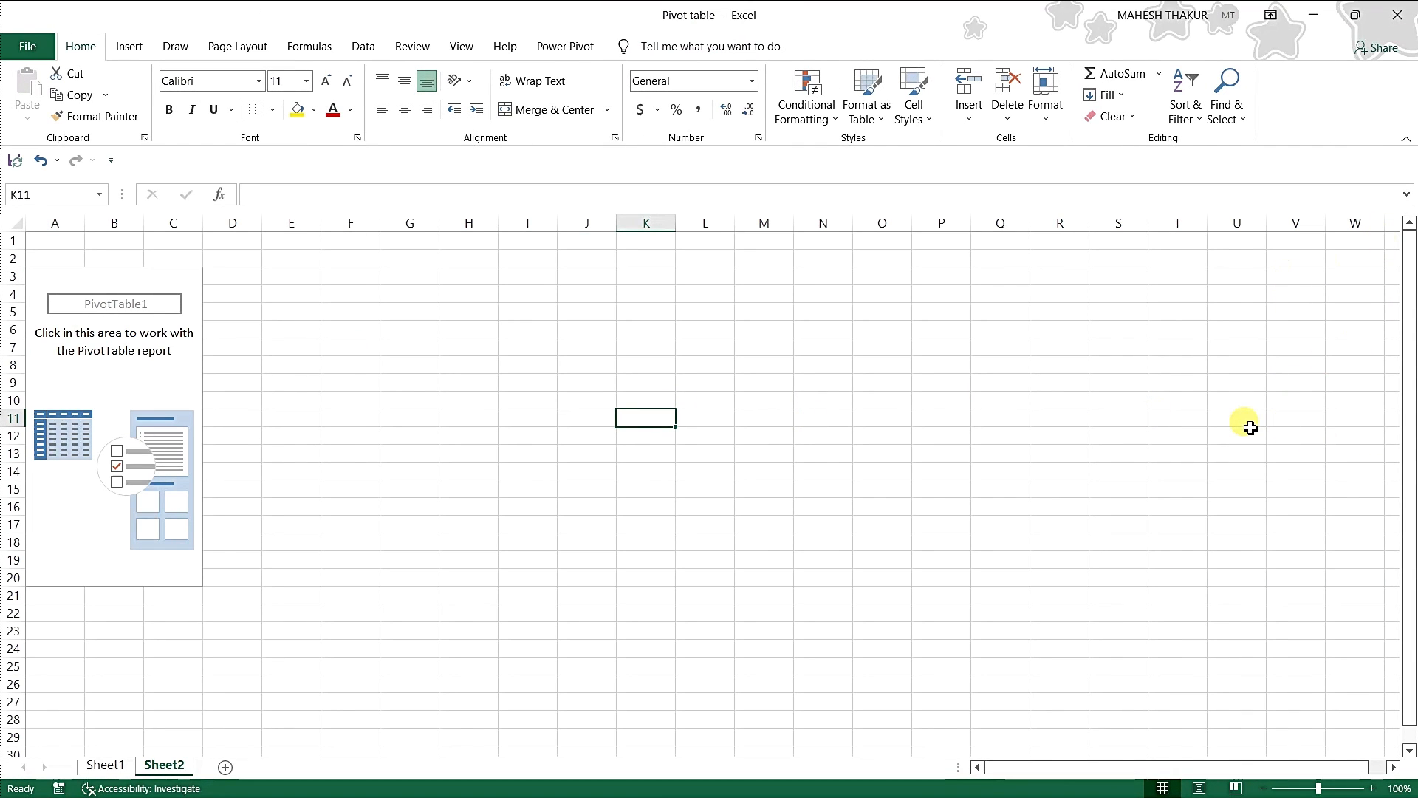
{"action": "left_click", "coordinate": [159, 384]}
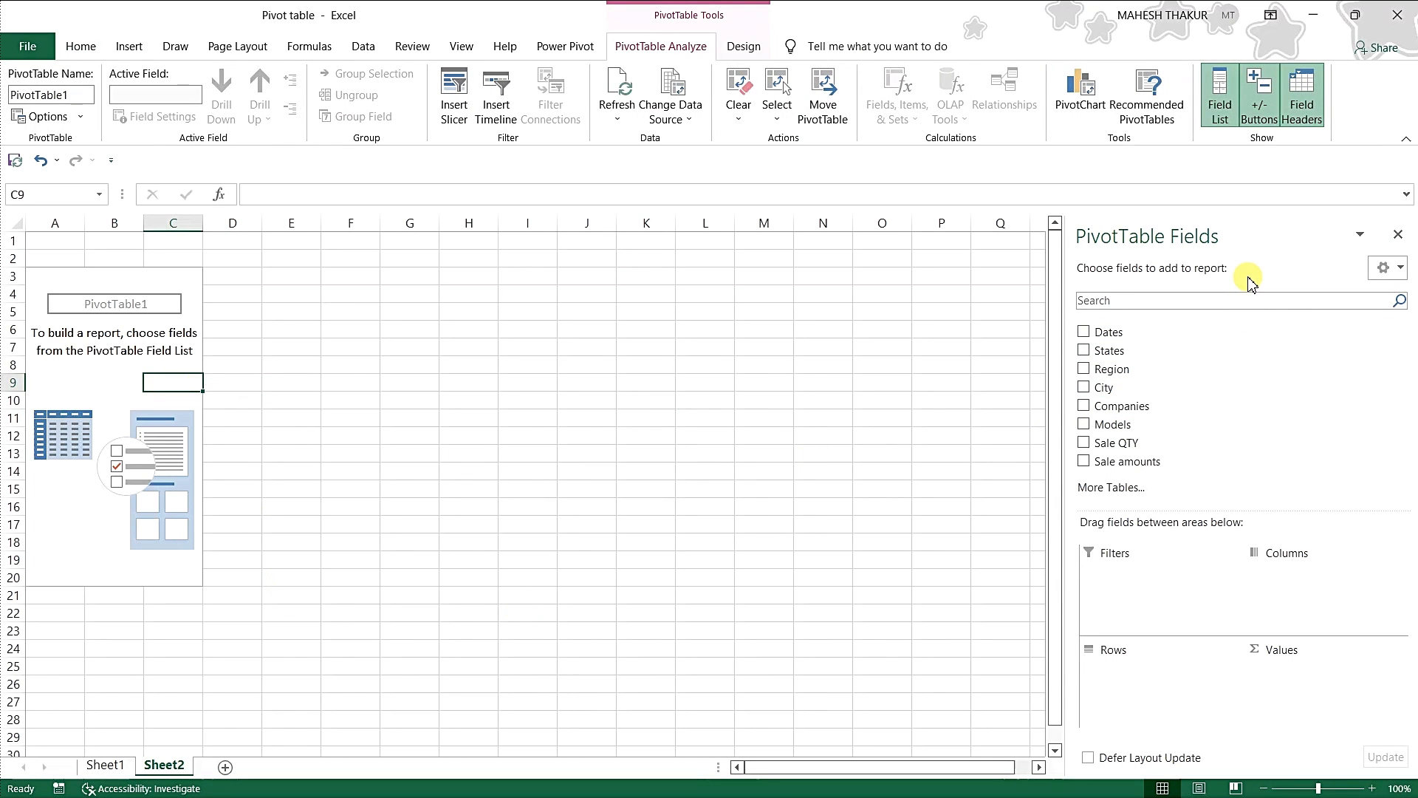
{"action": "left_click", "coordinate": [1398, 235]}
{"action": "left_click", "coordinate": [762, 435]}
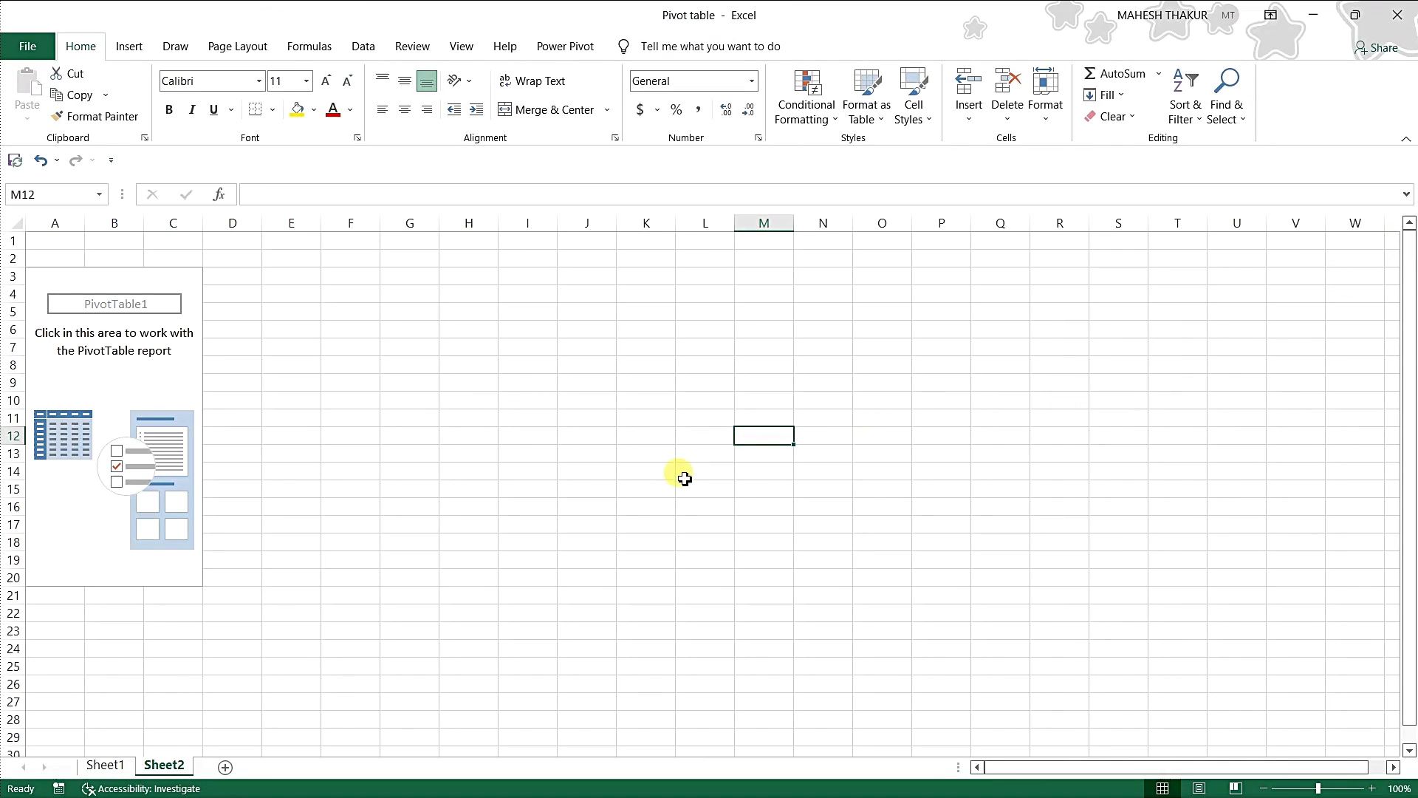
{"action": "left_click", "coordinate": [135, 378]}
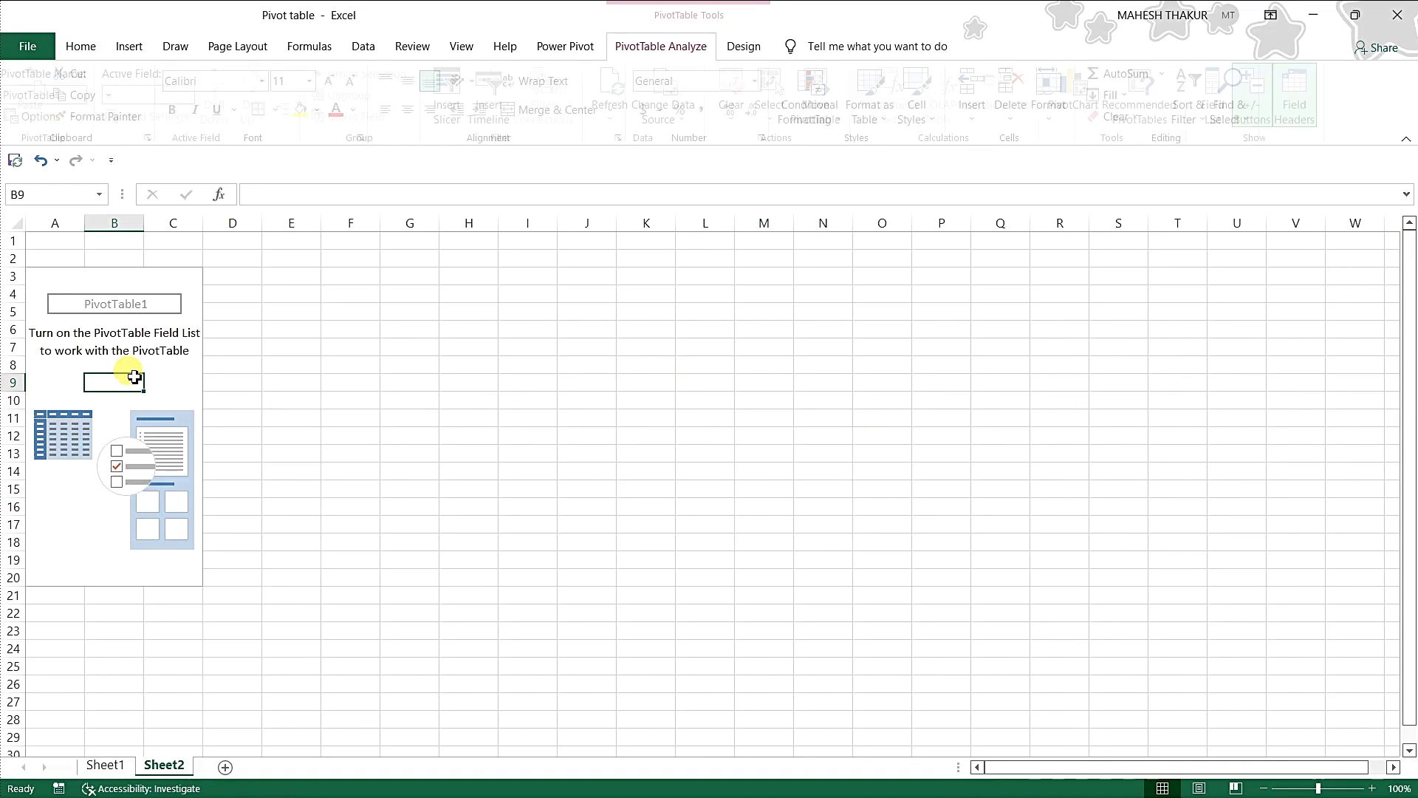
{"action": "left_click", "coordinate": [587, 506]}
{"action": "left_click", "coordinate": [70, 368]}
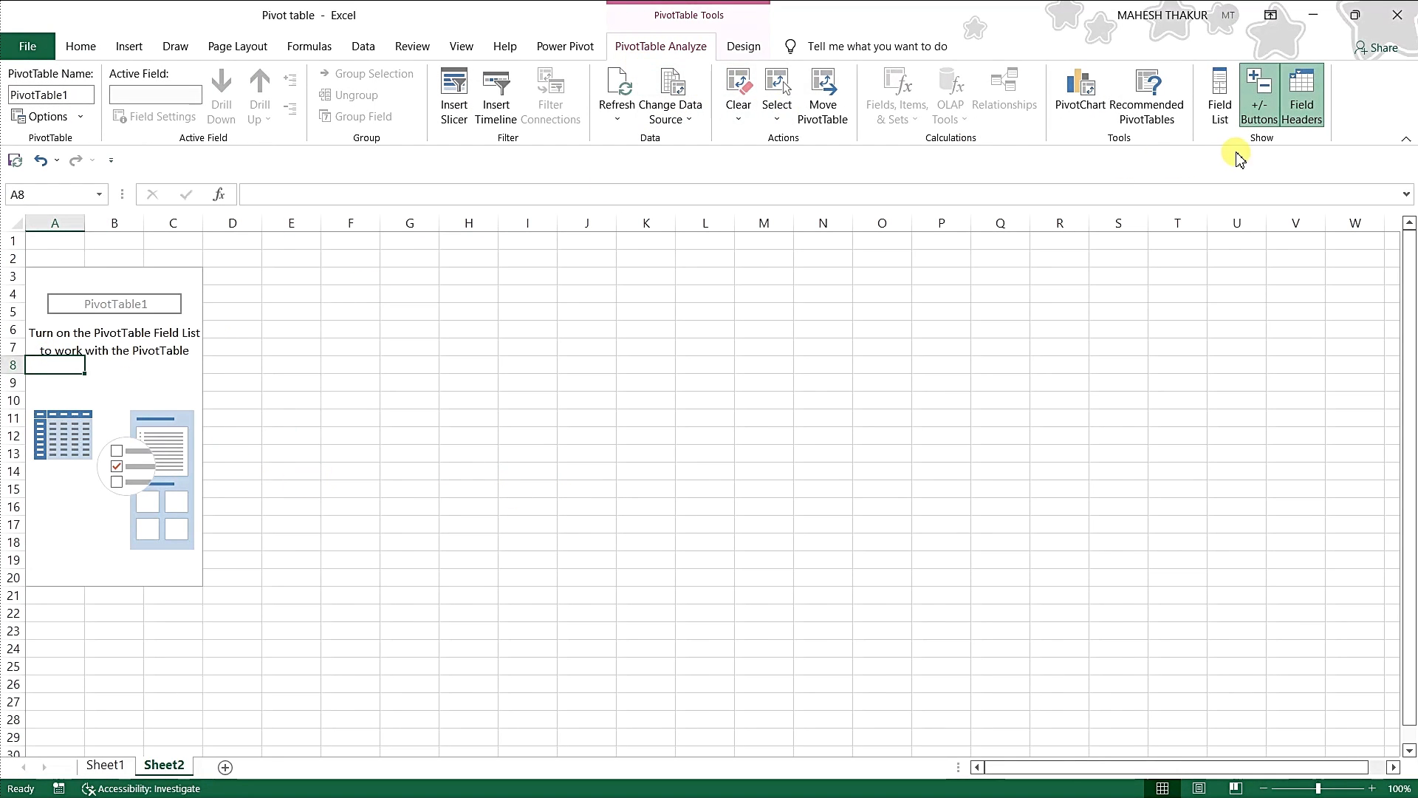
{"action": "left_click", "coordinate": [1218, 111]}
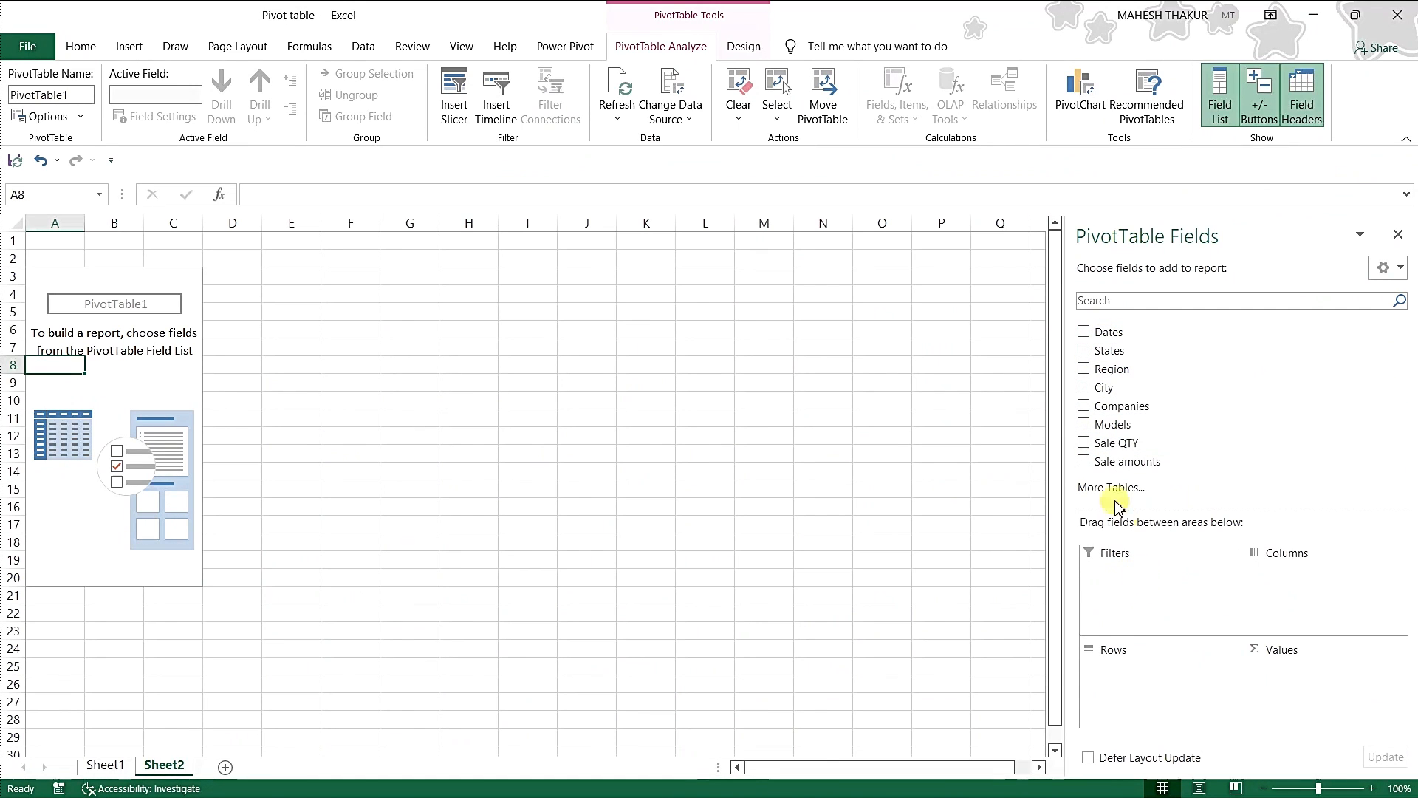
Add the Dates field to the PivotTable rows, and remove Dates, Quarters and Years from the report again.
{"action": "left_click", "coordinate": [1083, 333]}
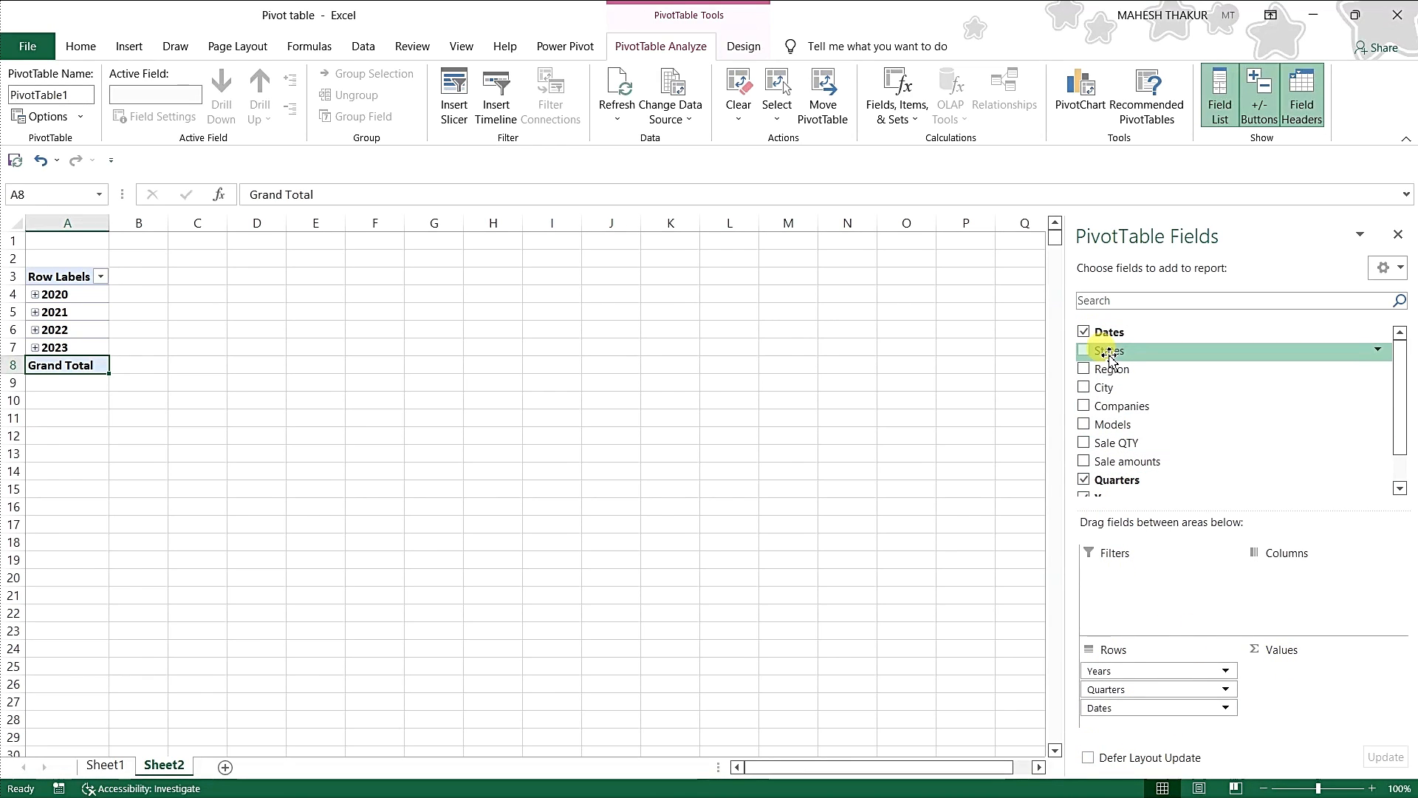
{"action": "left_click", "coordinate": [1083, 333]}
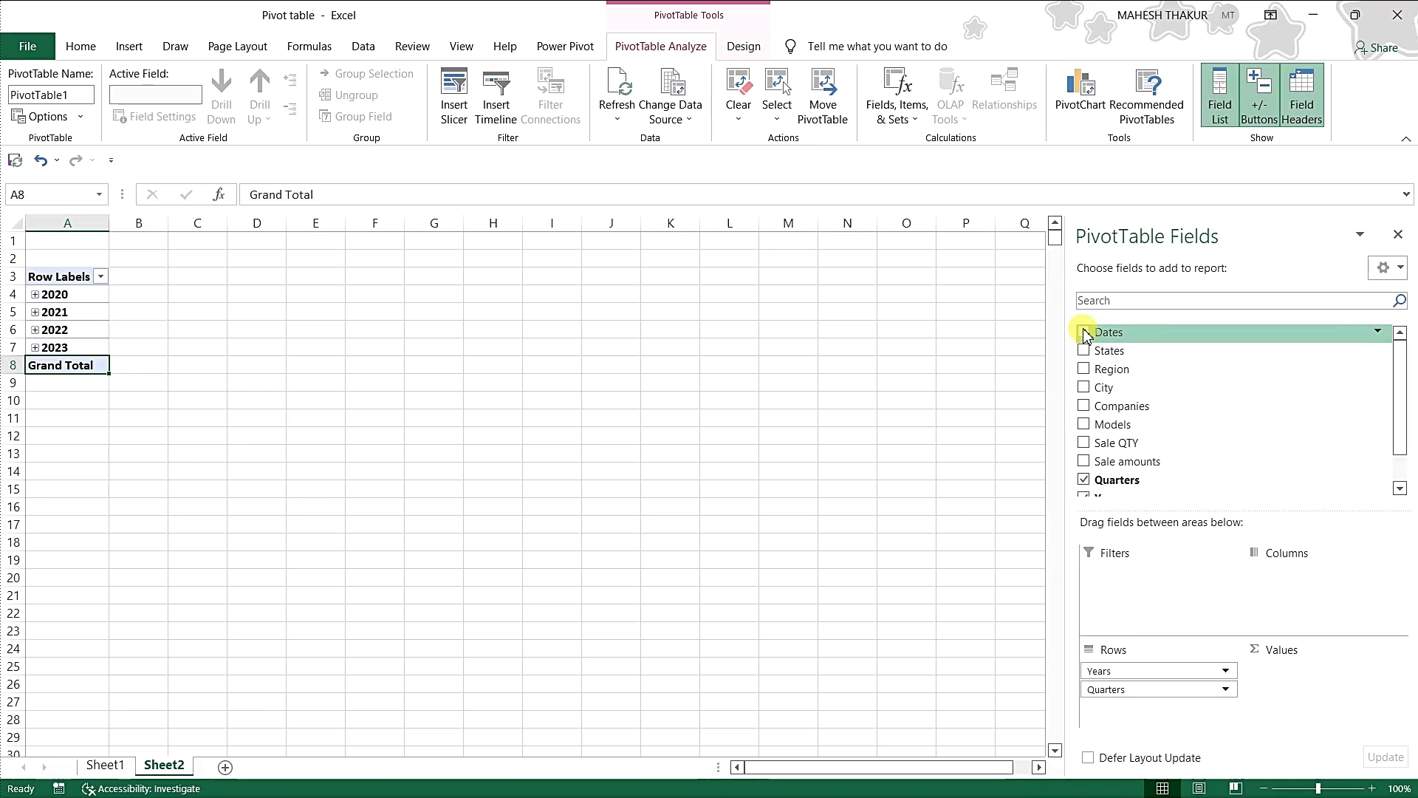
{"action": "scroll", "coordinate": [1088, 459], "scroll_direction": "down", "scroll_amount": 1}
{"action": "left_click", "coordinate": [1083, 442]}
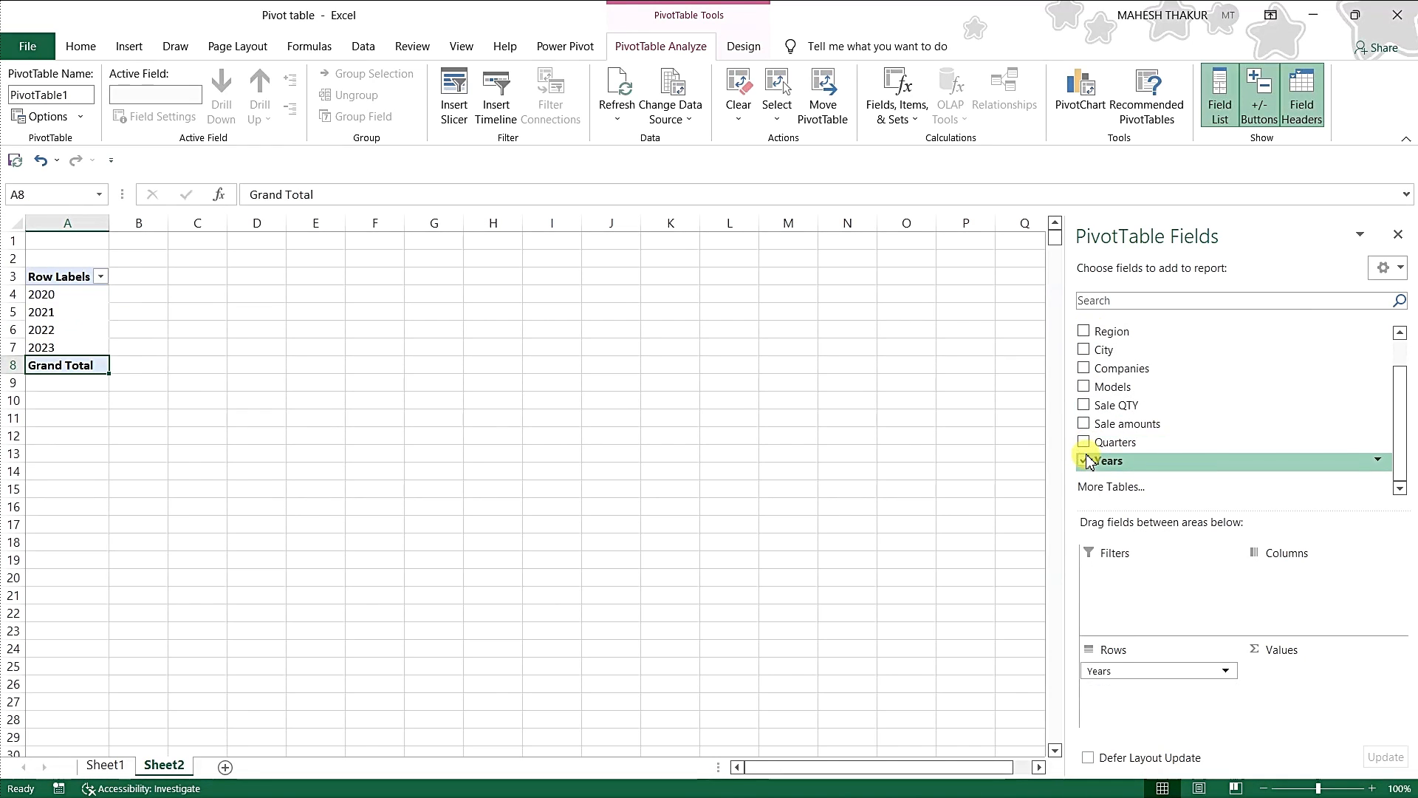
{"action": "left_click", "coordinate": [1083, 460]}
Place the Dates field in the PivotTable's Columns area and inspect the resulting year columns.
{"action": "scroll", "coordinate": [1088, 460], "scroll_direction": "up", "scroll_amount": 1}
{"action": "left_click_drag", "start_coordinate": [1085, 340], "coordinate": [1283, 583]}
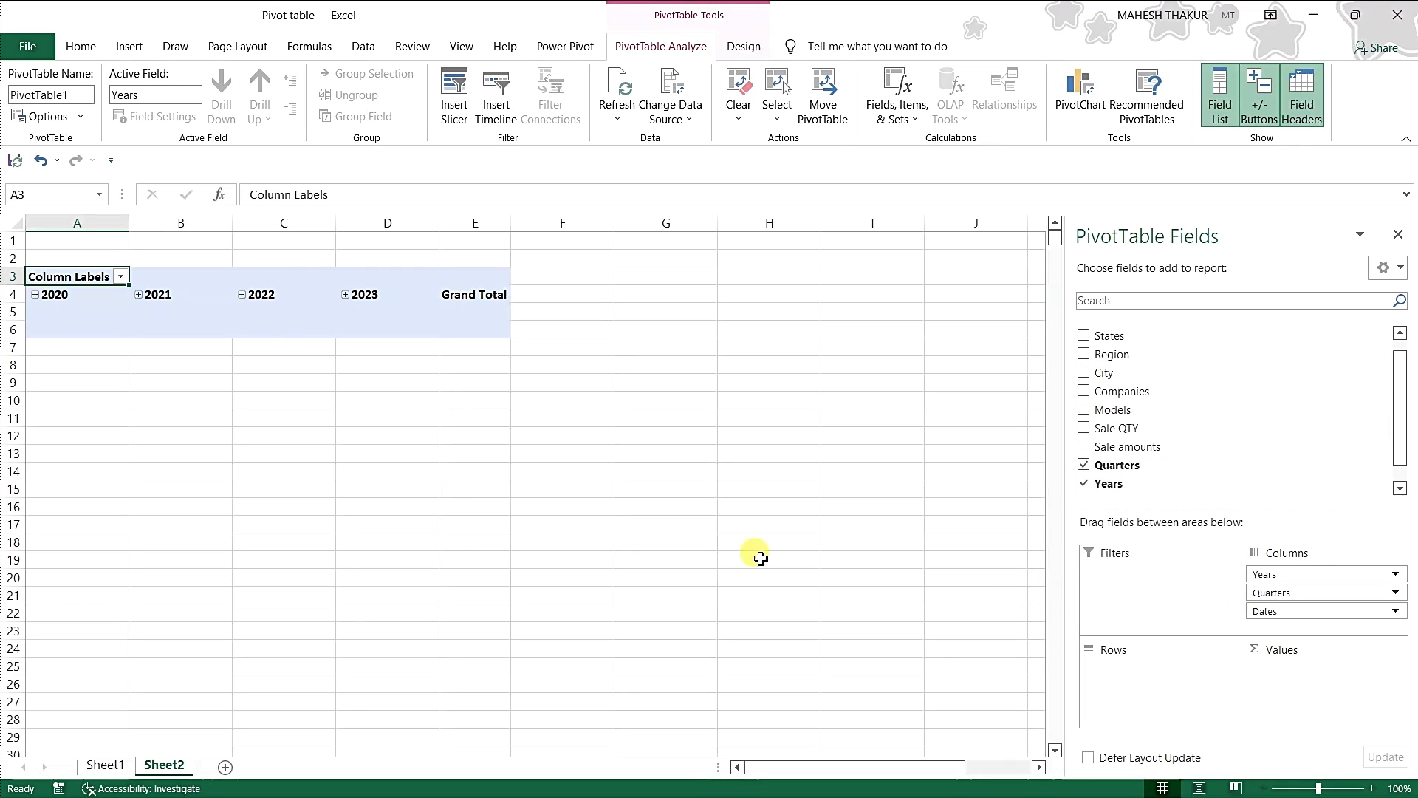
{"action": "left_click", "coordinate": [81, 222]}
{"action": "left_click", "coordinate": [189, 222]}
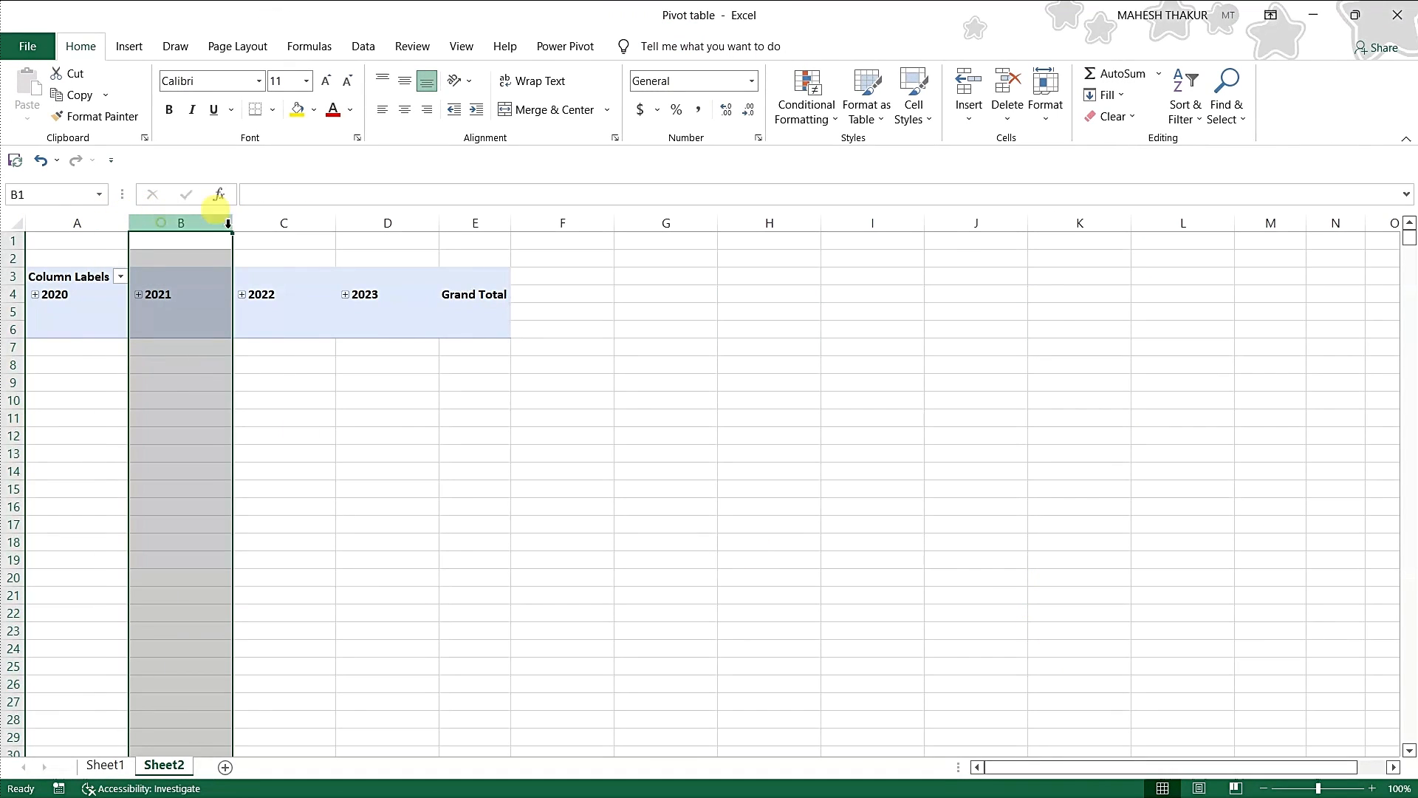
{"action": "left_click", "coordinate": [251, 220]}
{"action": "left_click", "coordinate": [380, 221]}
{"action": "left_click", "coordinate": [452, 220]}
{"action": "left_click", "coordinate": [318, 319]}
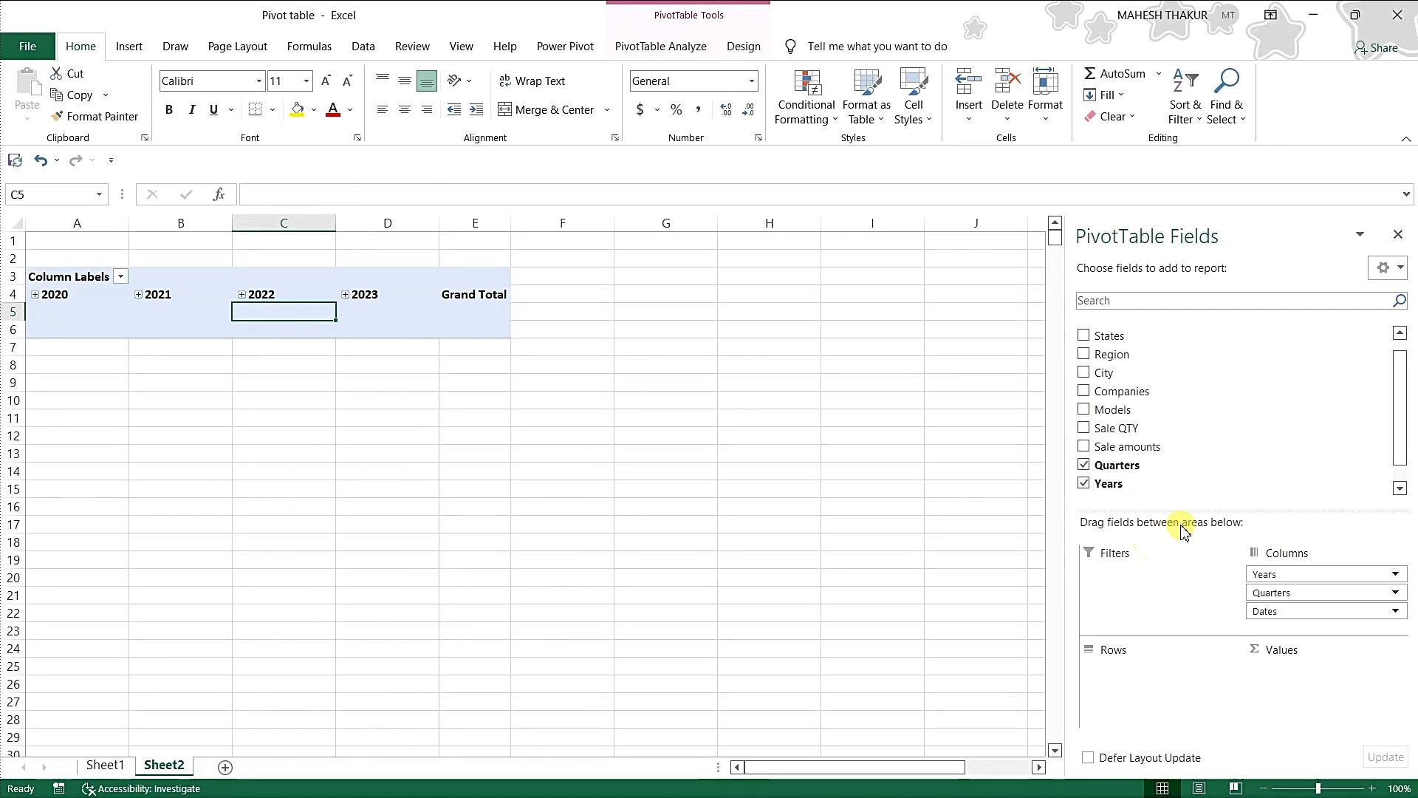
{"action": "left_click", "coordinate": [1273, 576]}
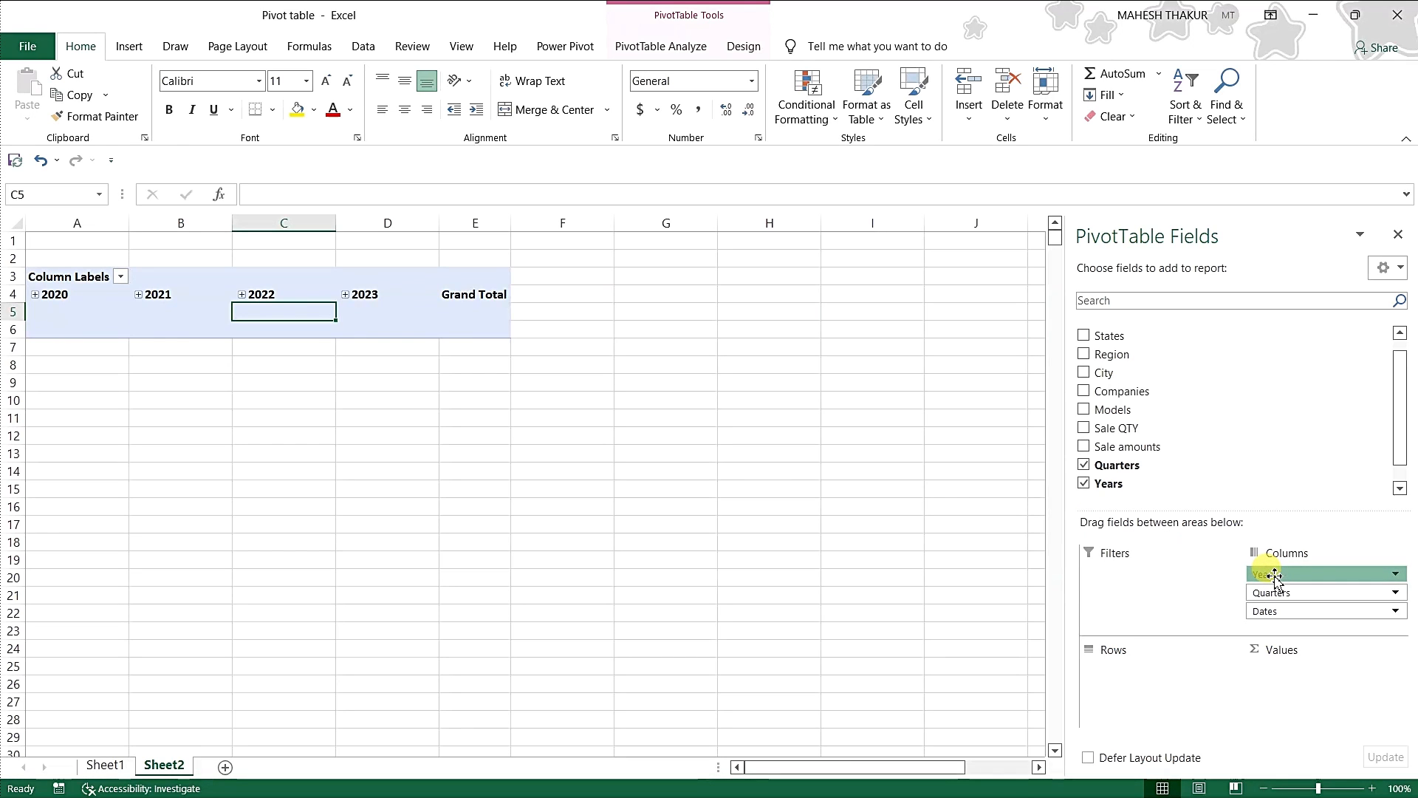
Remove Years, Quarters and Dates from the PivotTable's Columns area, and place the Dates field in the Rows area.
{"action": "left_click", "coordinate": [1083, 483]}
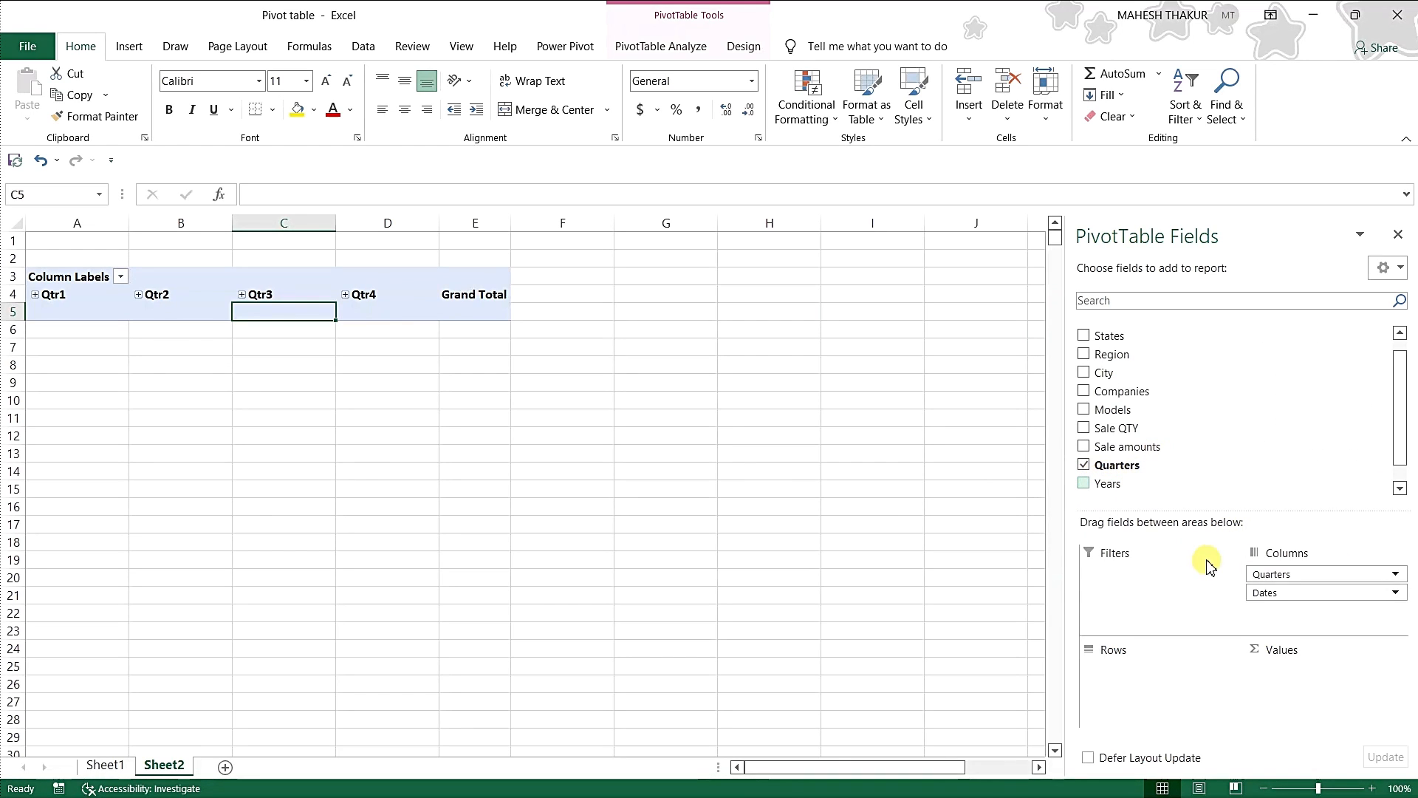
{"action": "left_click_drag", "start_coordinate": [1333, 580], "coordinate": [954, 556]}
{"action": "left_click_drag", "start_coordinate": [1272, 574], "coordinate": [964, 565]}
{"action": "scroll", "coordinate": [1137, 443], "scroll_direction": "up", "scroll_amount": 1}
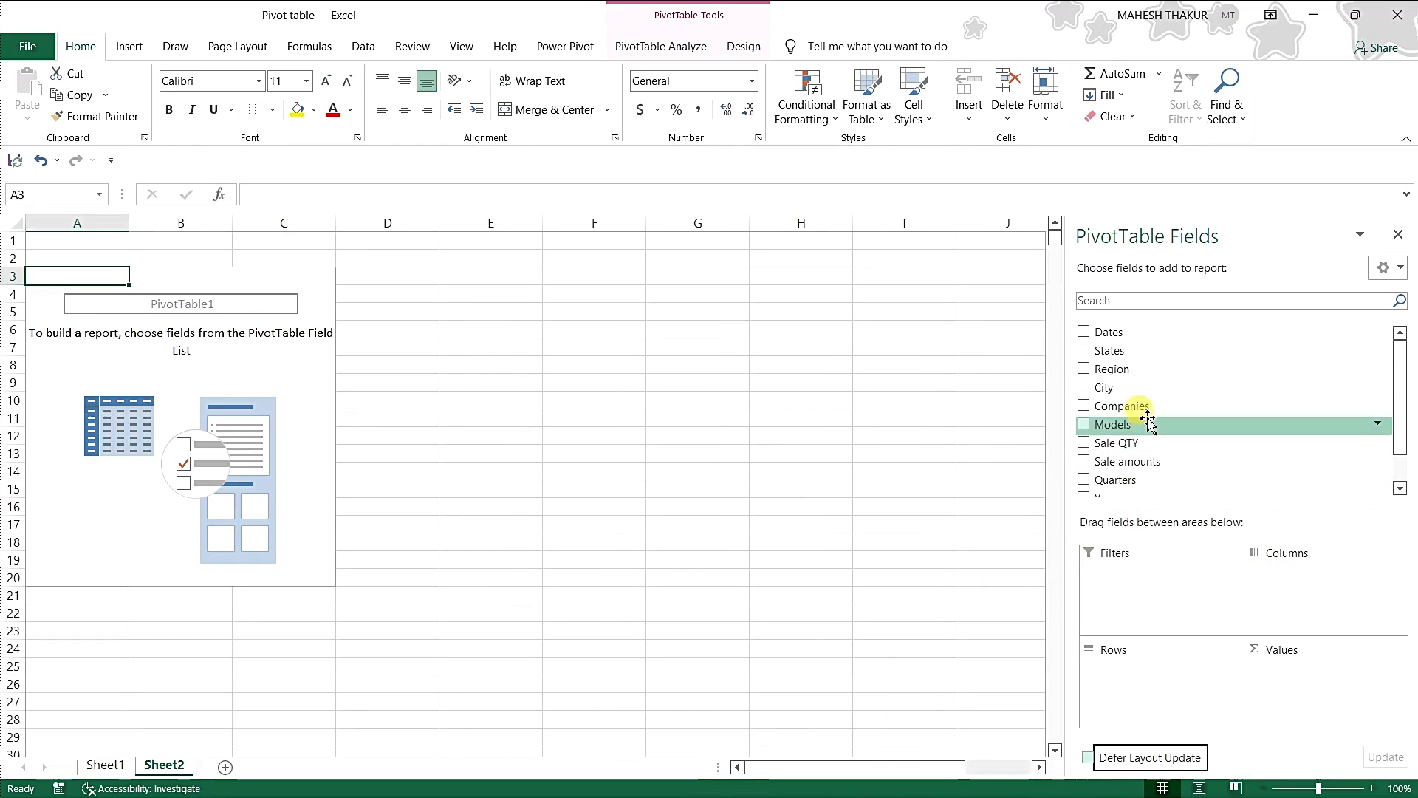
{"action": "left_click_drag", "start_coordinate": [1087, 343], "coordinate": [1127, 681]}
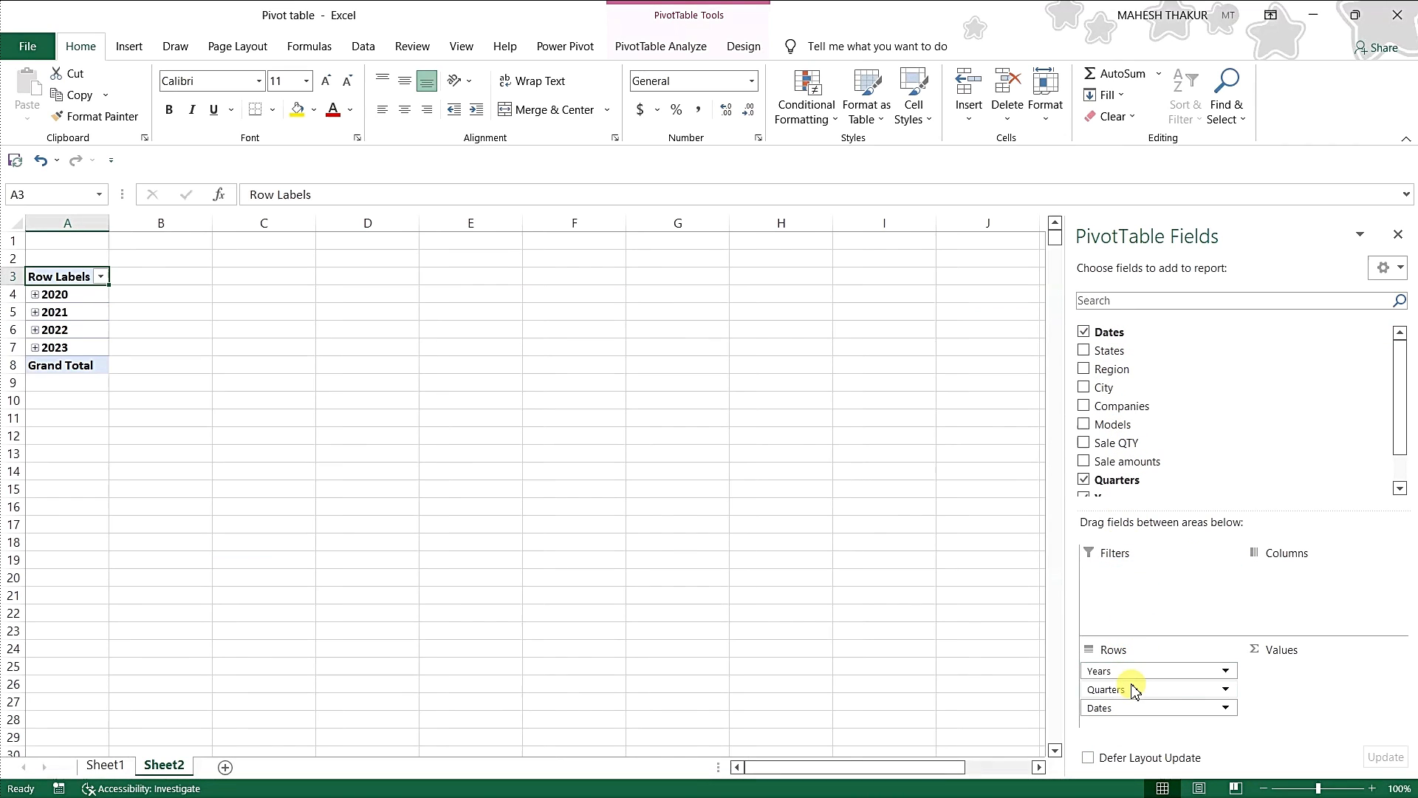
Examine the 2020 to 2023 year rows in the PivotTable and compare them with the dates on Sheet1.
{"action": "left_click", "coordinate": [15, 294]}
{"action": "left_click", "coordinate": [13, 311]}
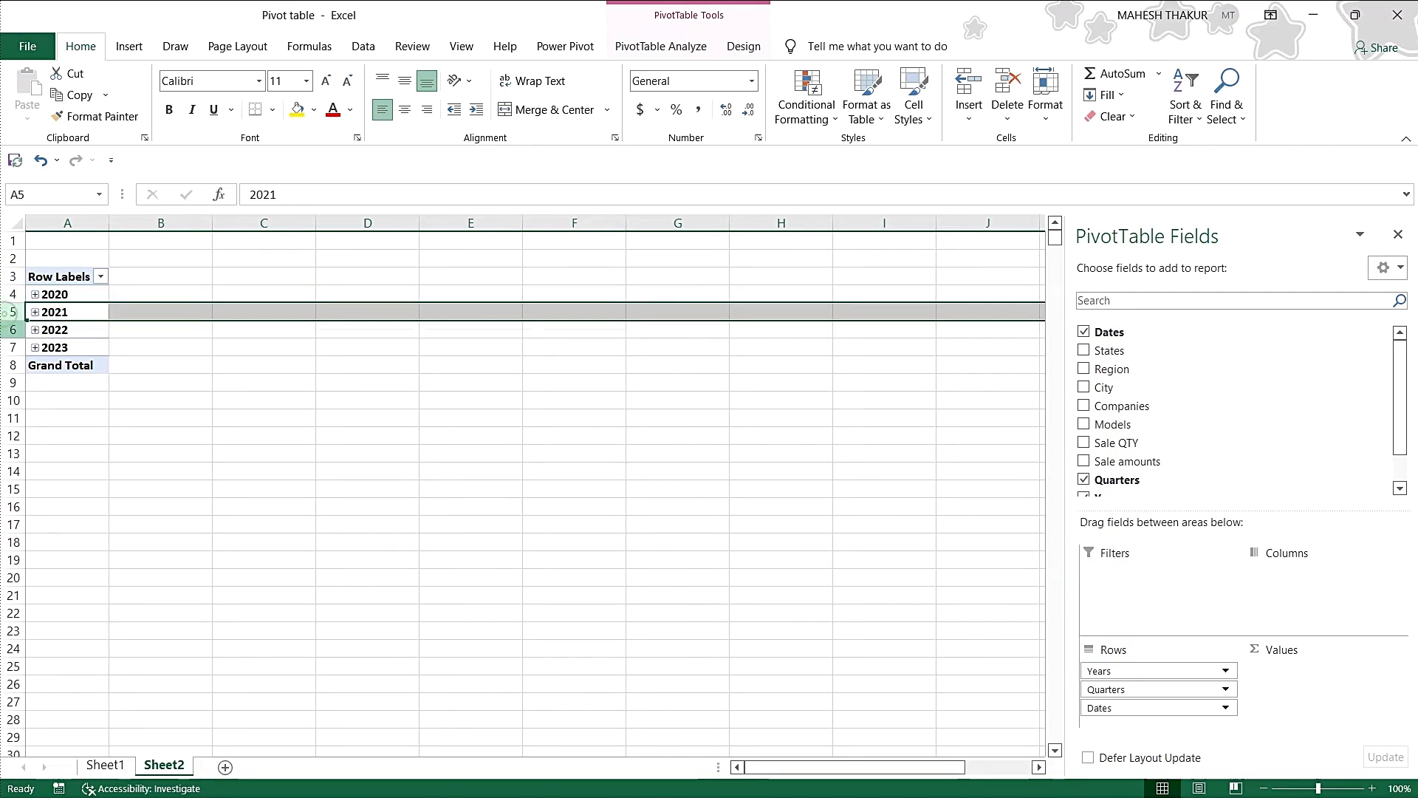
{"action": "left_click", "coordinate": [11, 329]}
{"action": "left_click", "coordinate": [12, 347]}
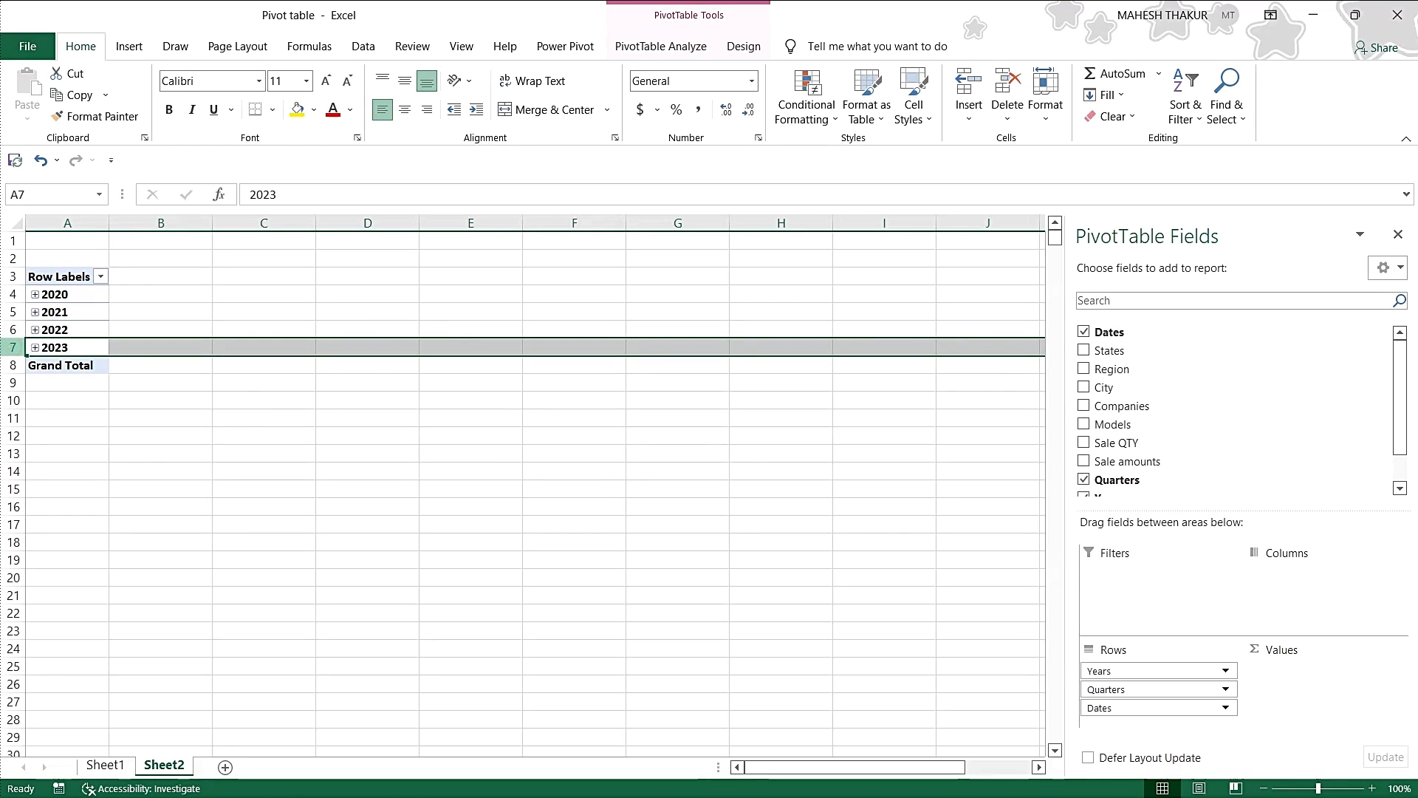
{"action": "left_click", "coordinate": [108, 772]}
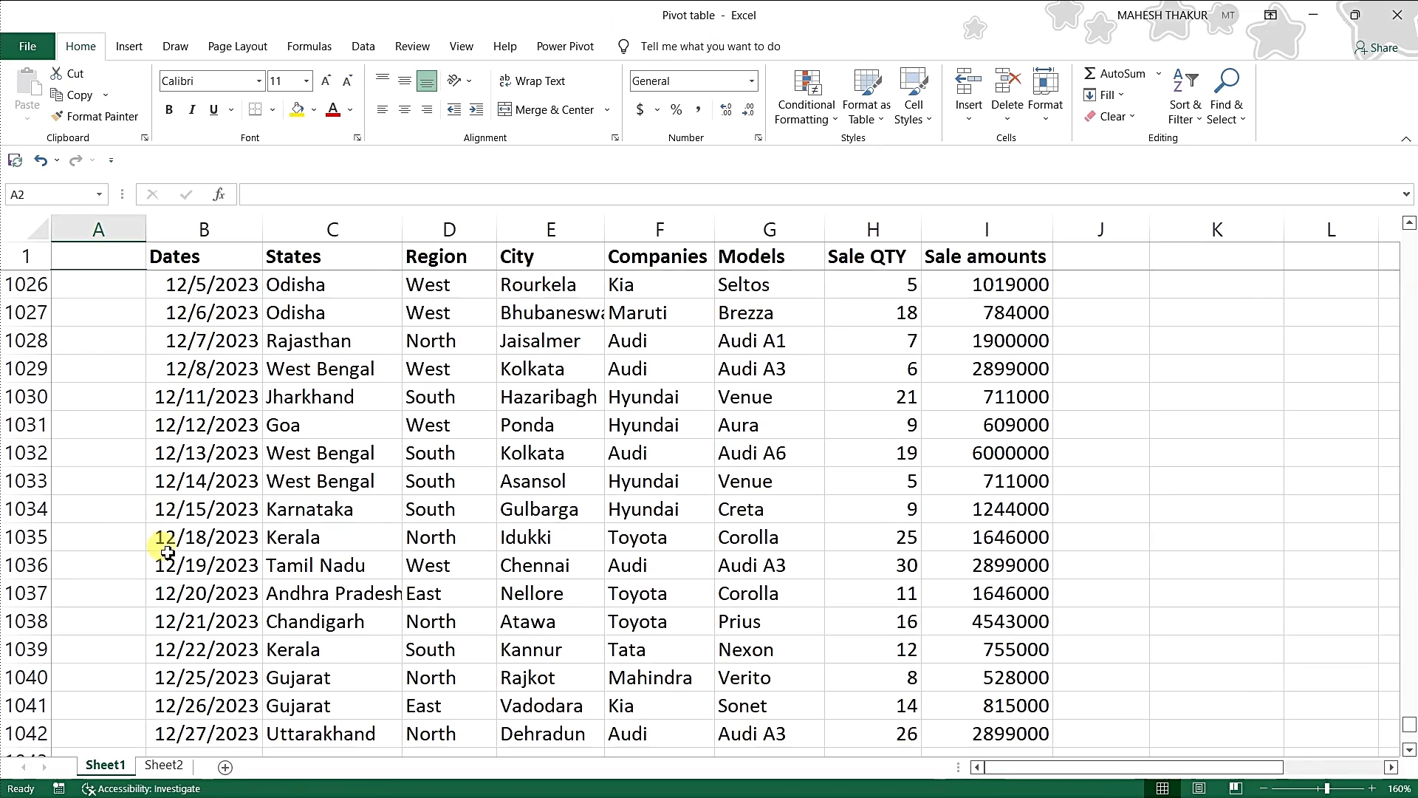
{"action": "left_click", "coordinate": [166, 765]}
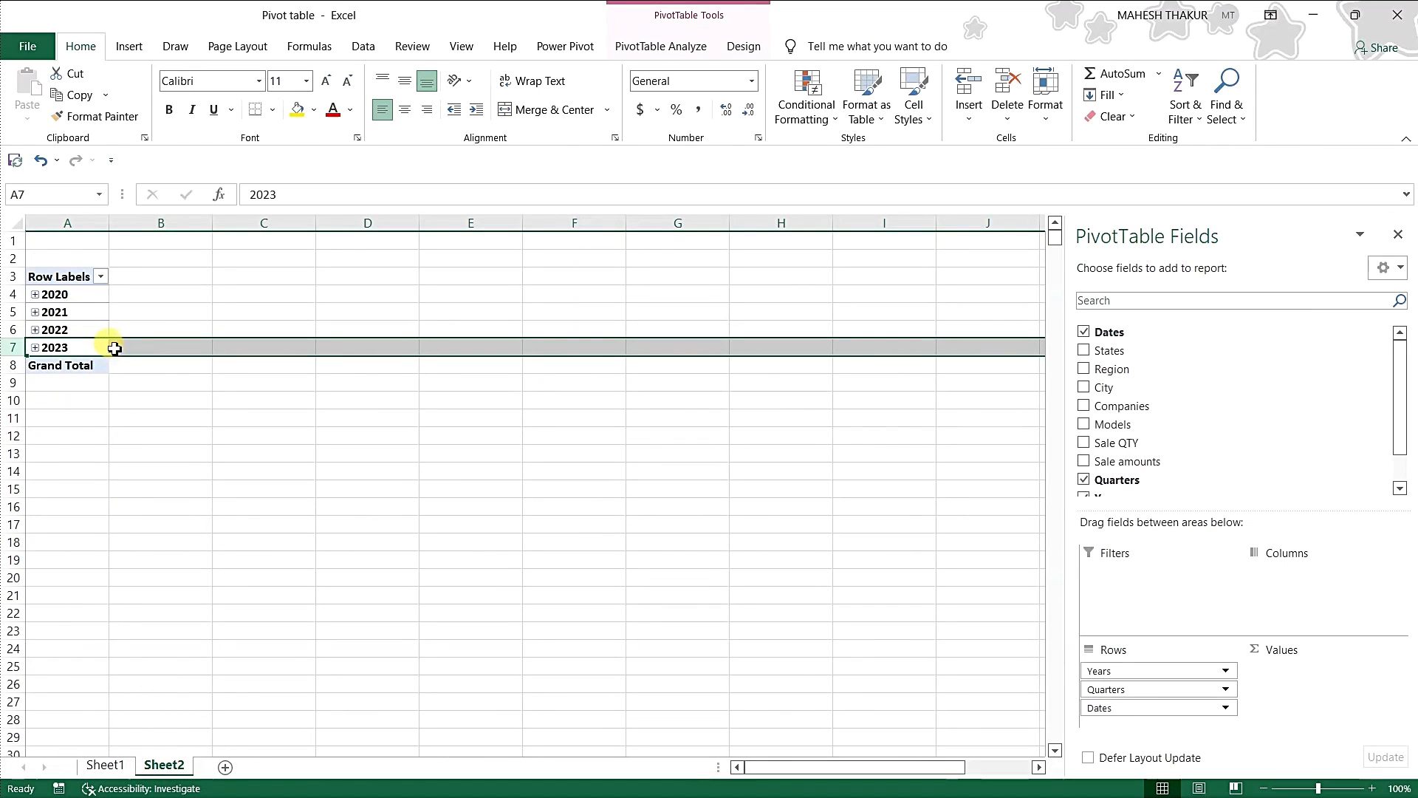
Expand the 2020 row and its Qtr1 group to view quarters and months, and collapse both again.
{"action": "left_click", "coordinate": [36, 295]}
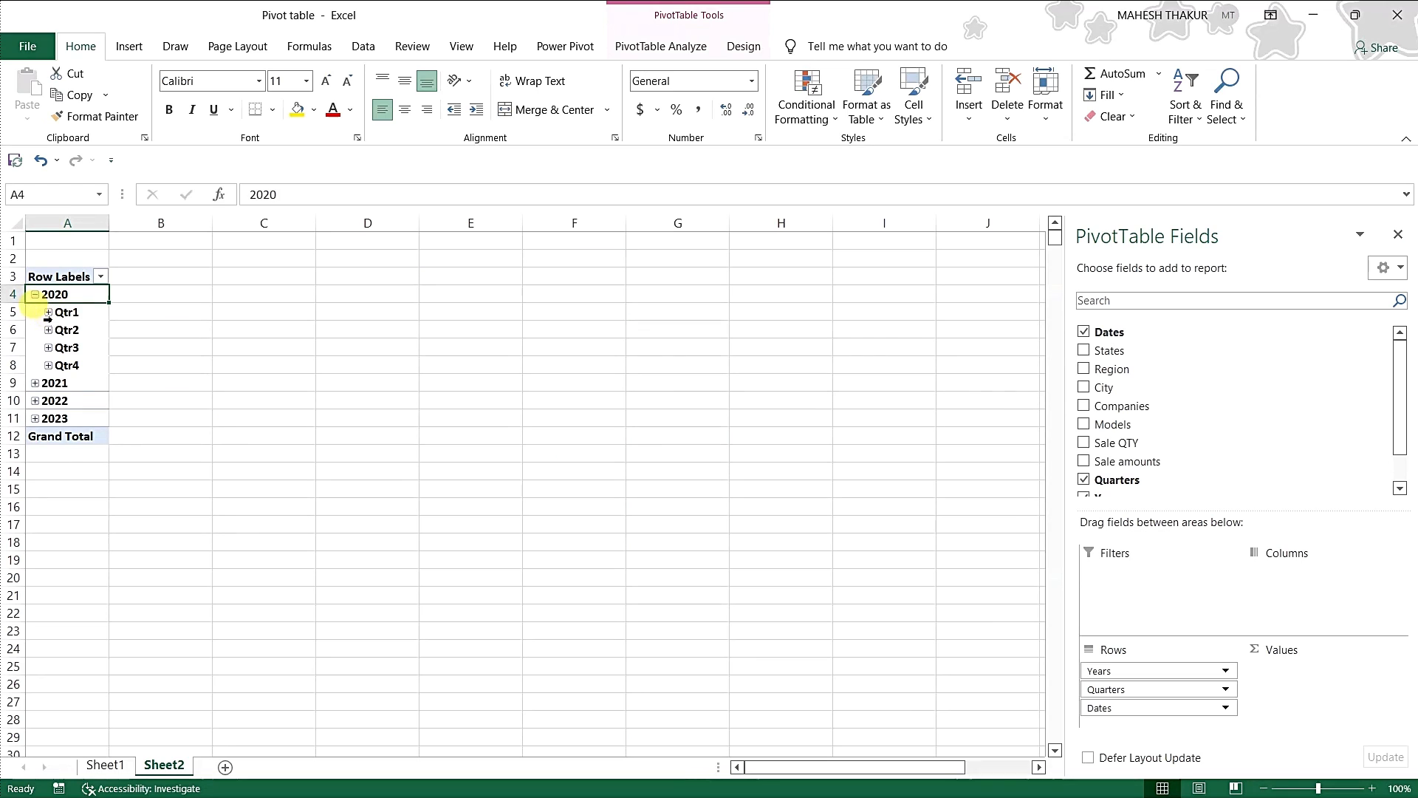
{"action": "left_click", "coordinate": [48, 311]}
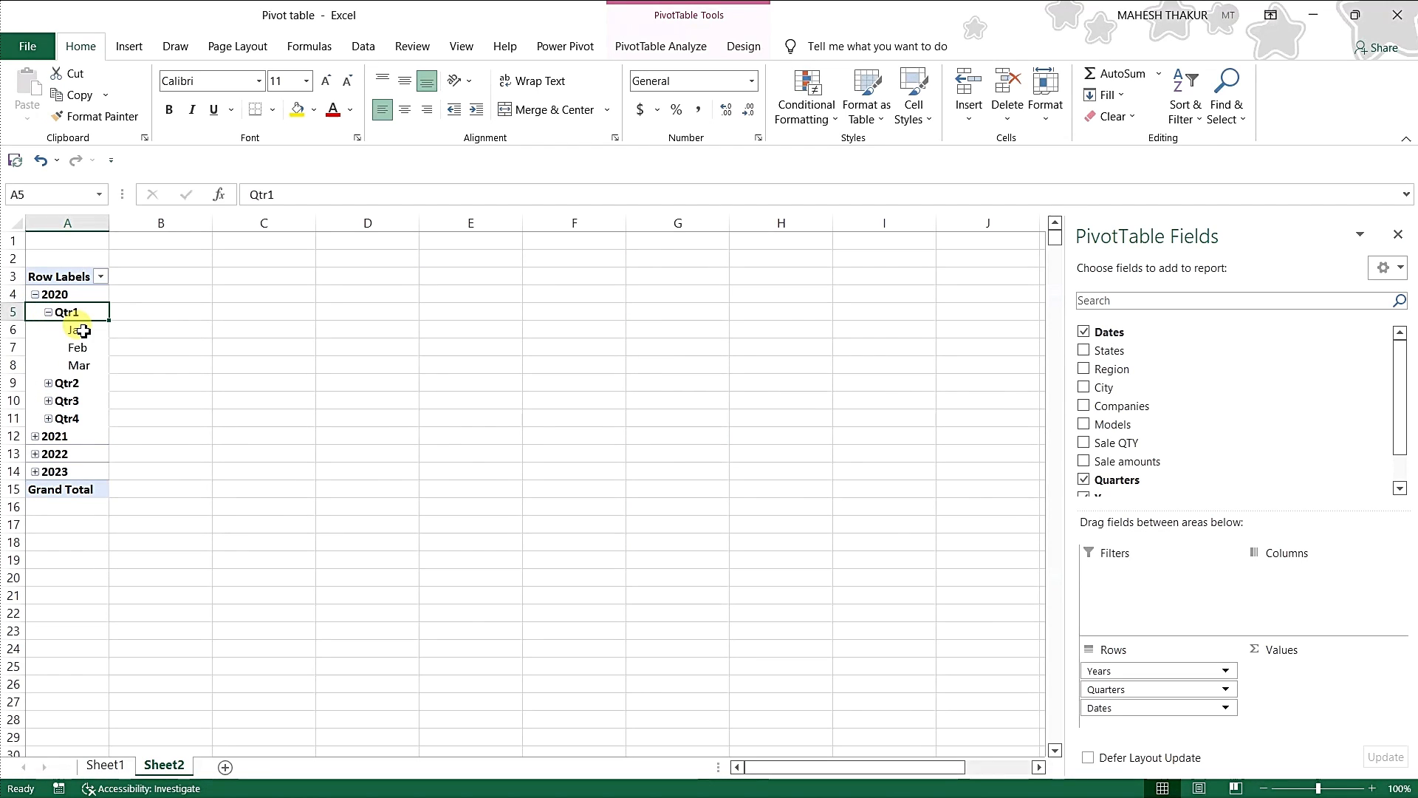
{"action": "left_click", "coordinate": [48, 312]}
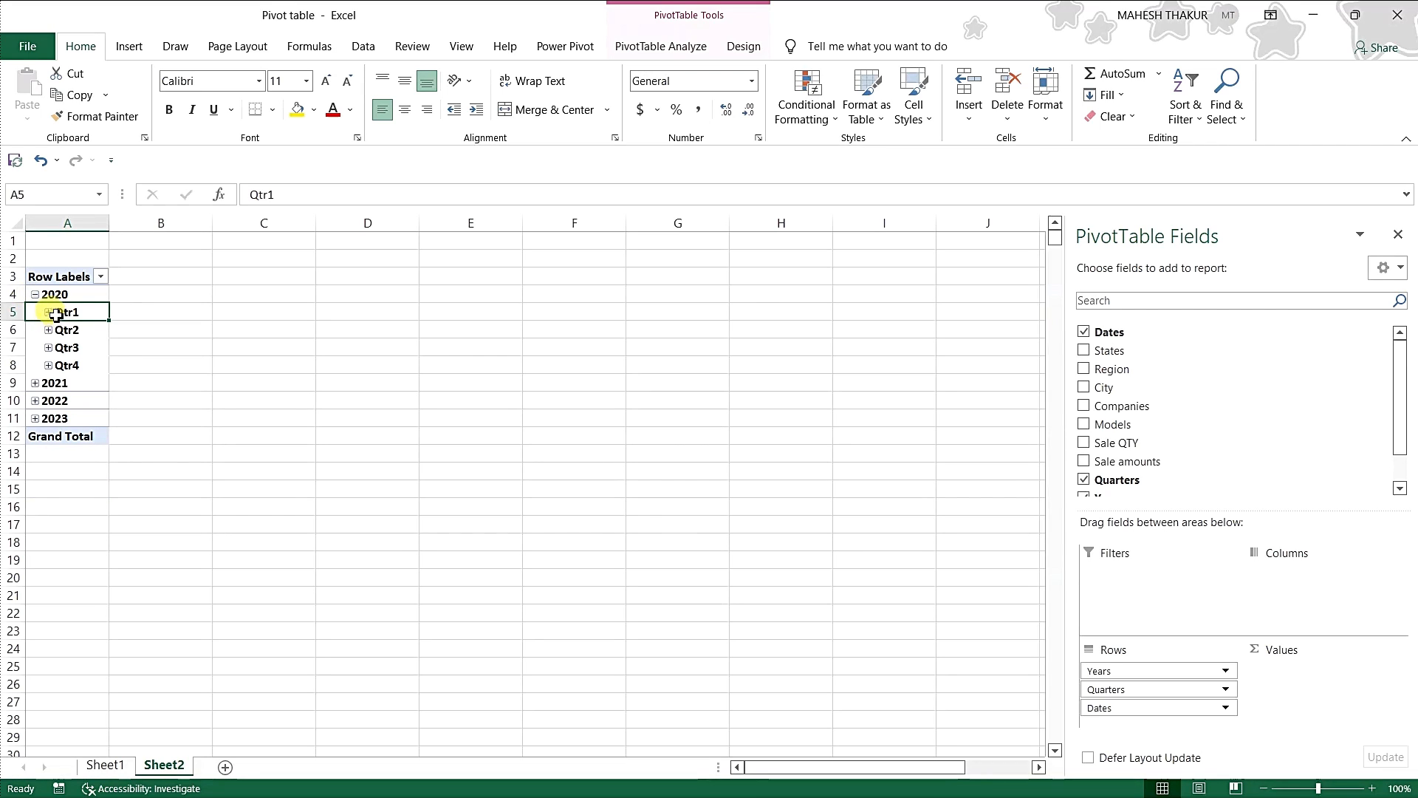
{"action": "left_click", "coordinate": [37, 297]}
{"action": "left_click", "coordinate": [36, 295]}
{"action": "left_click", "coordinate": [35, 295]}
{"action": "left_click", "coordinate": [36, 295]}
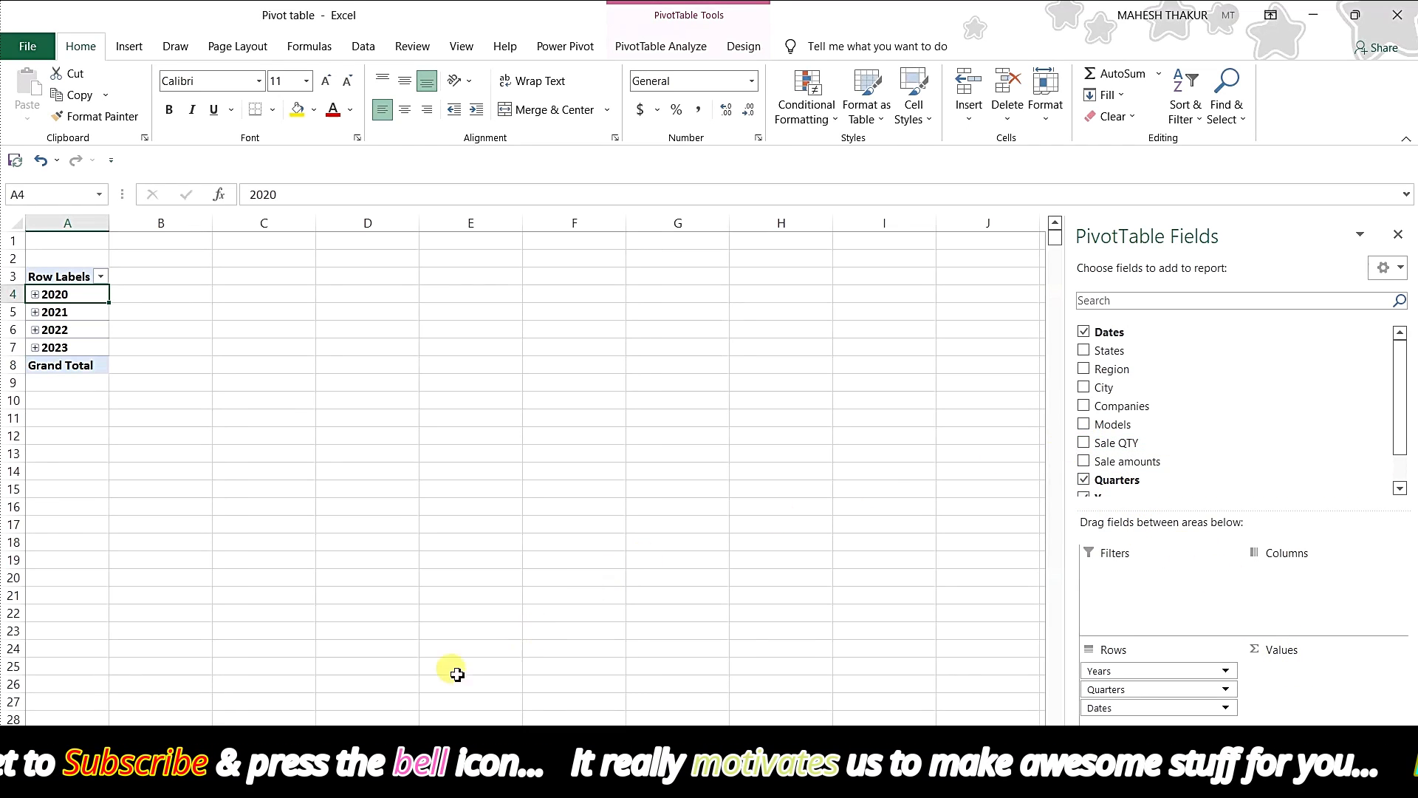
{"action": "left_click", "coordinate": [185, 737]}
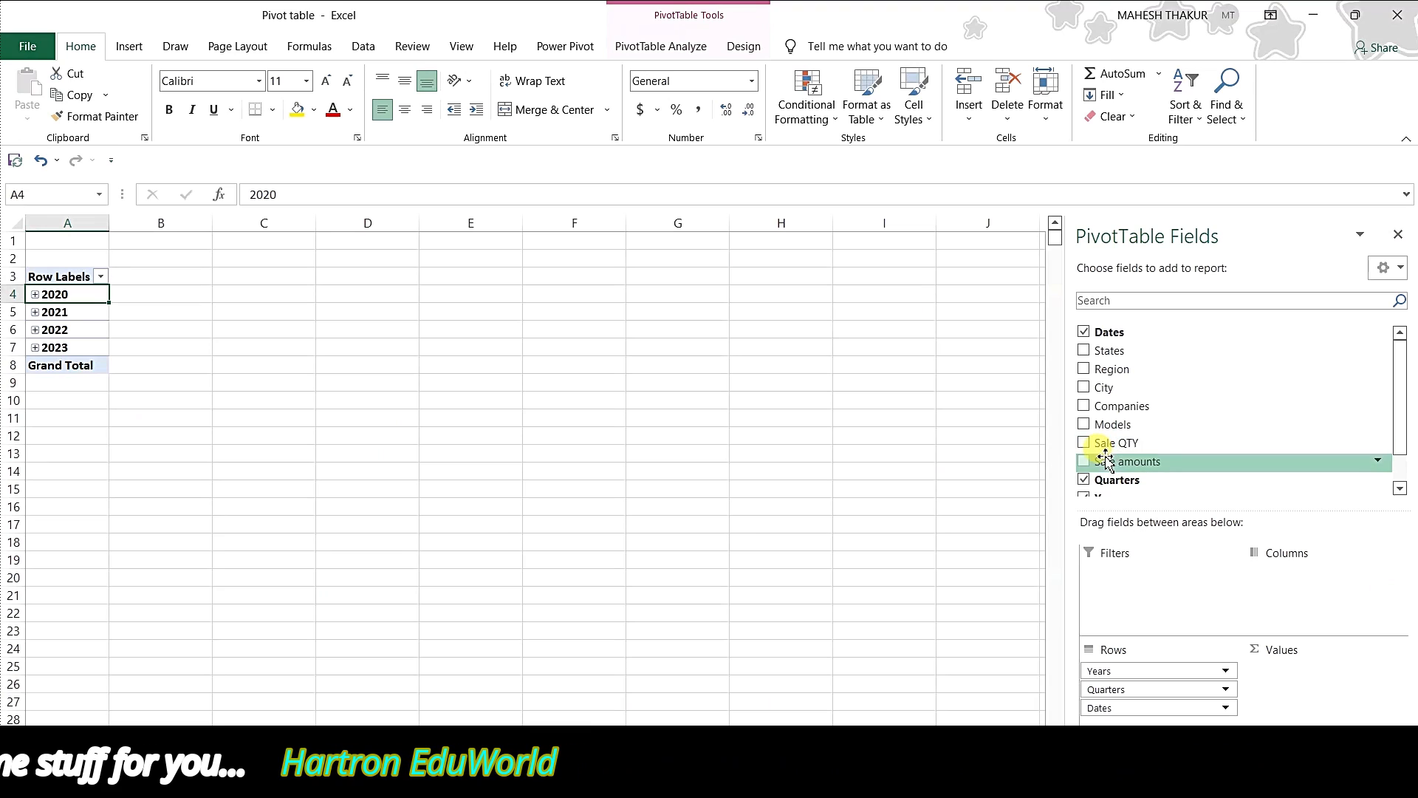
Add Sale QTY and Sale amounts to the PivotTable values, and remove both fields again.
{"action": "left_click", "coordinate": [1088, 445]}
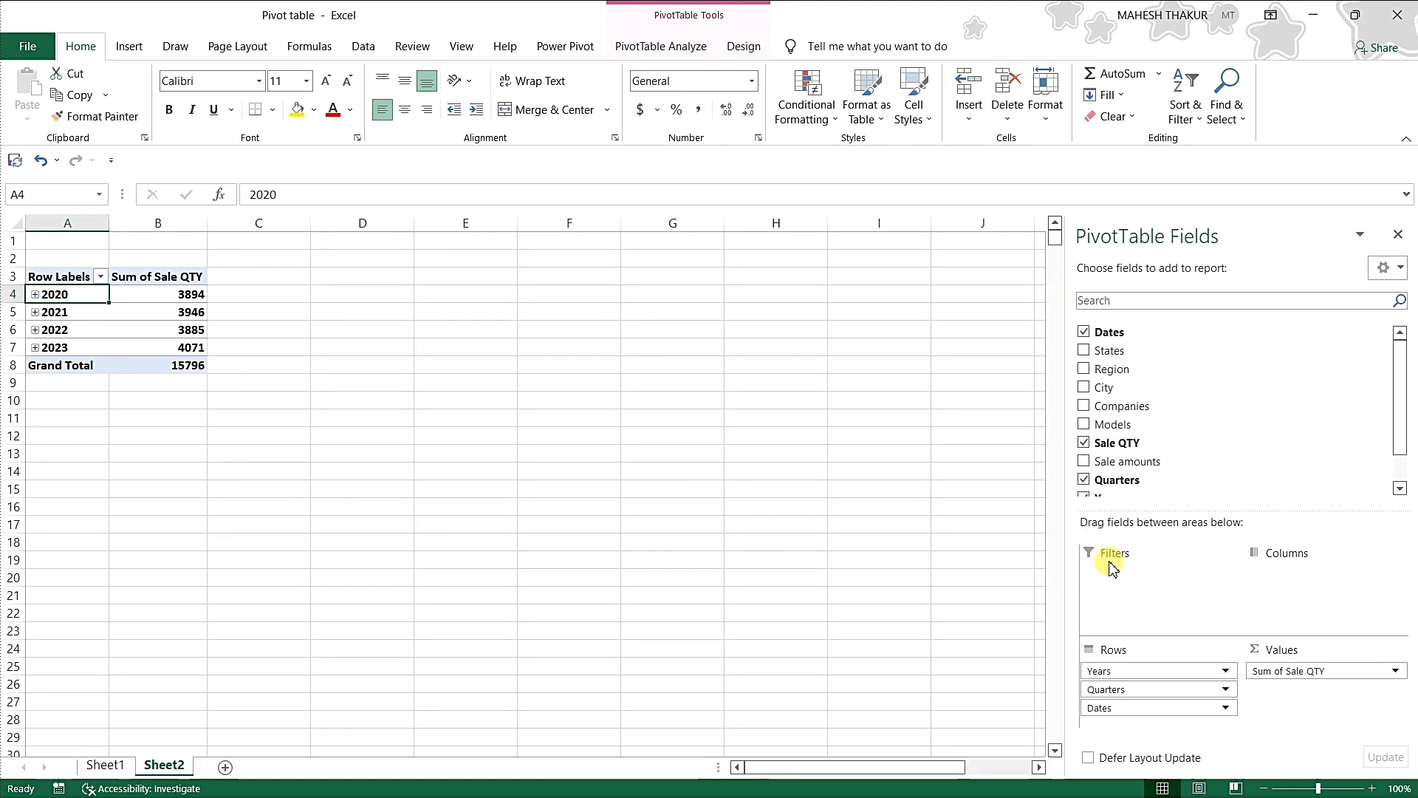
{"action": "left_click", "coordinate": [1084, 462]}
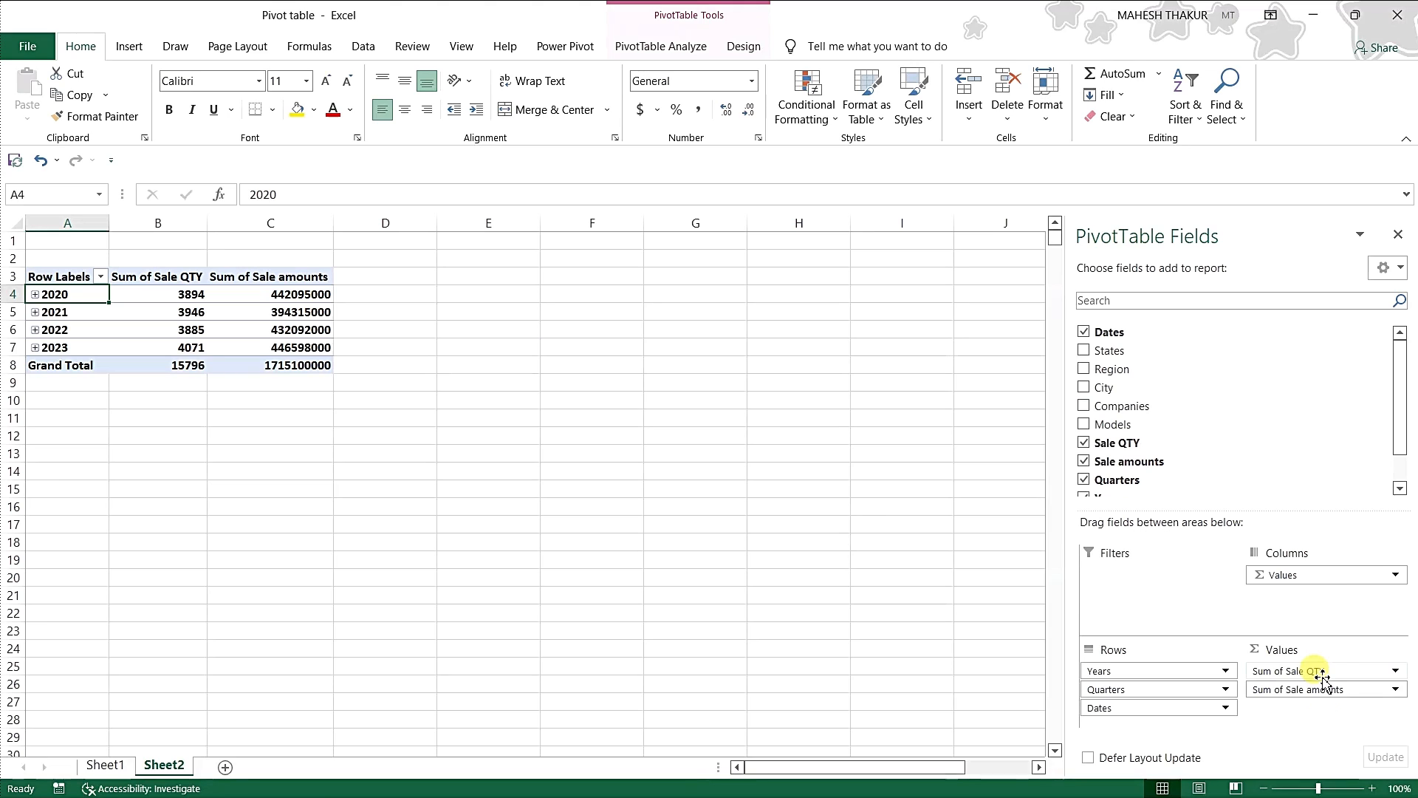
{"action": "left_click_drag", "start_coordinate": [1381, 671], "coordinate": [934, 630]}
{"action": "left_click_drag", "start_coordinate": [1314, 671], "coordinate": [842, 620]}
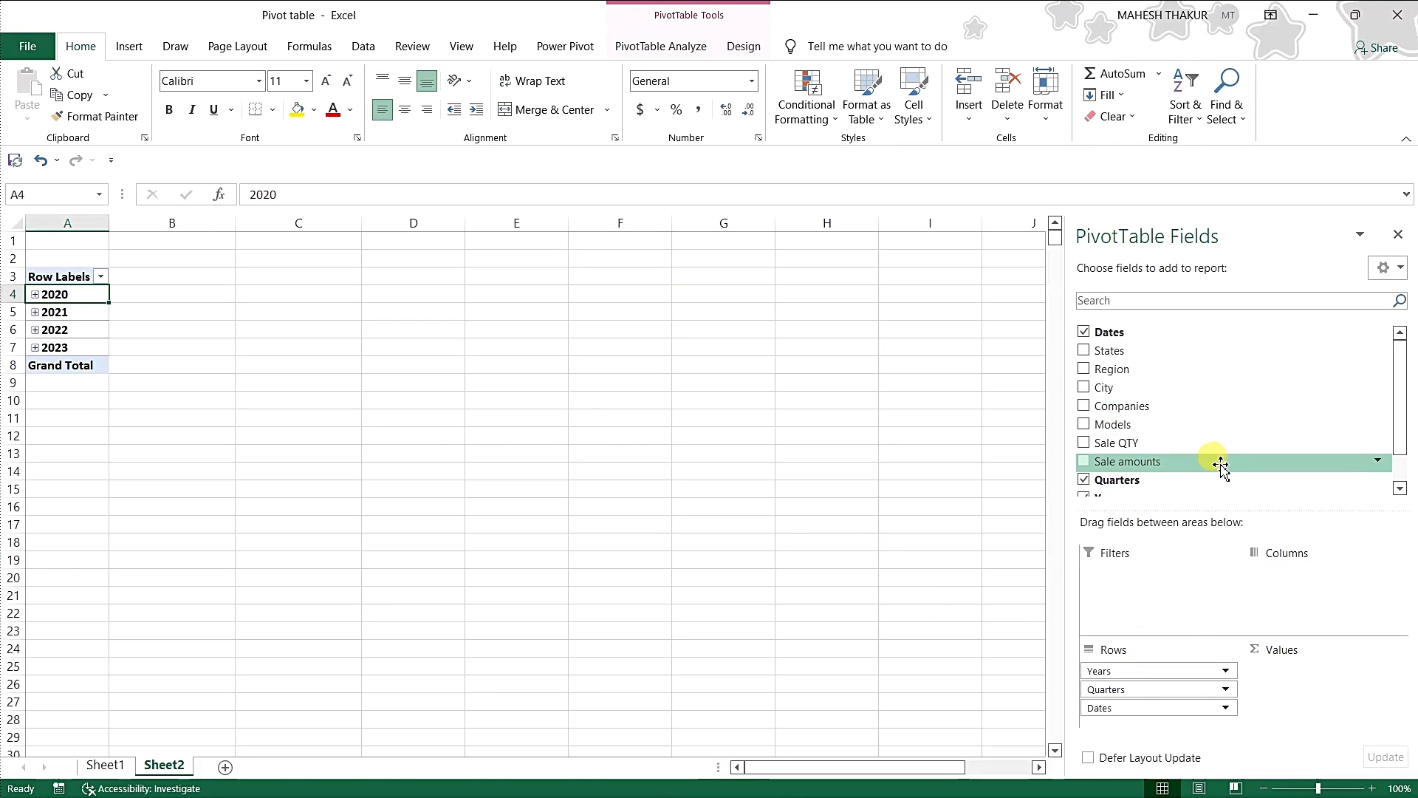
Replace the Dates, Quarters and Years row fields with Region in the PivotTable.
{"action": "left_click", "coordinate": [1083, 332]}
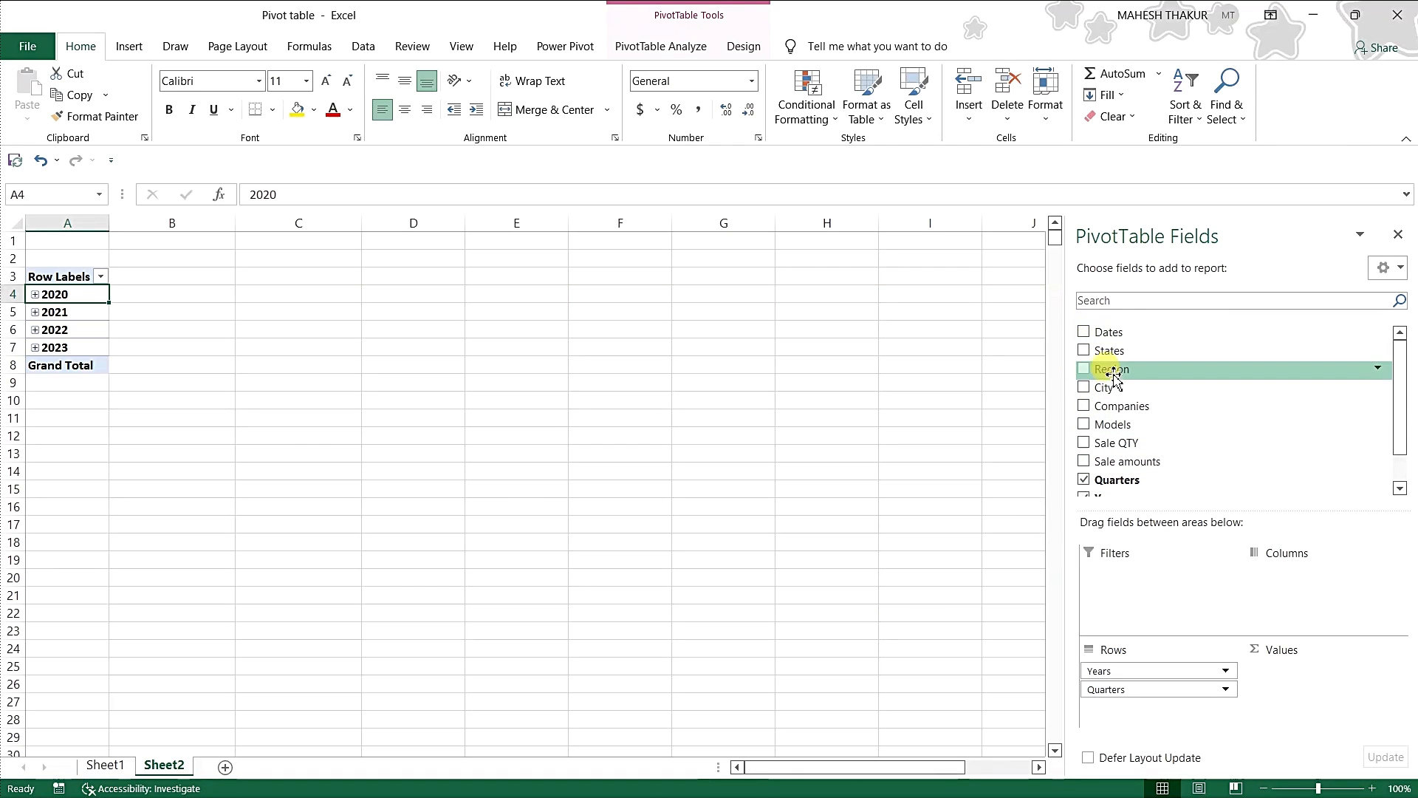
{"action": "left_click", "coordinate": [1084, 370]}
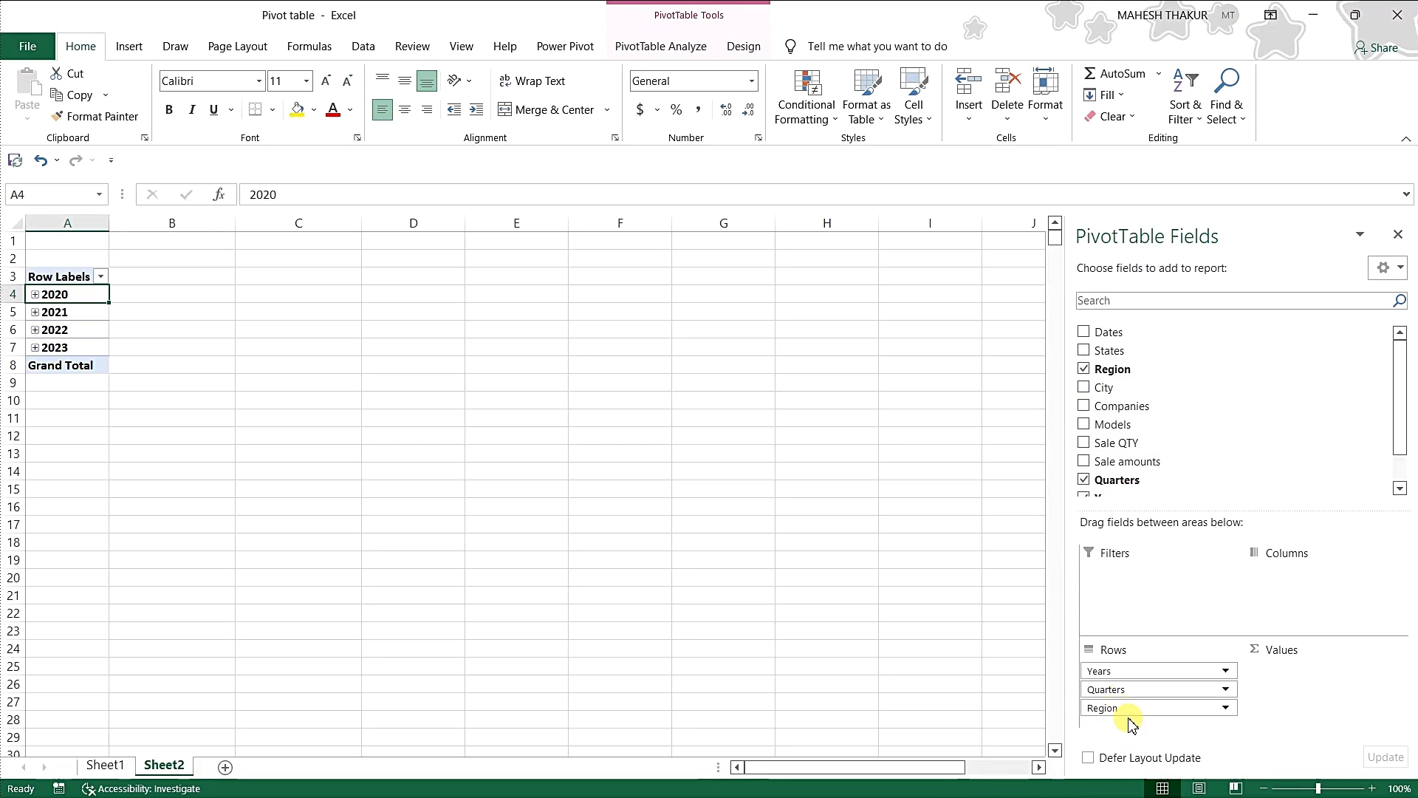
{"action": "left_click_drag", "start_coordinate": [1123, 689], "coordinate": [933, 645]}
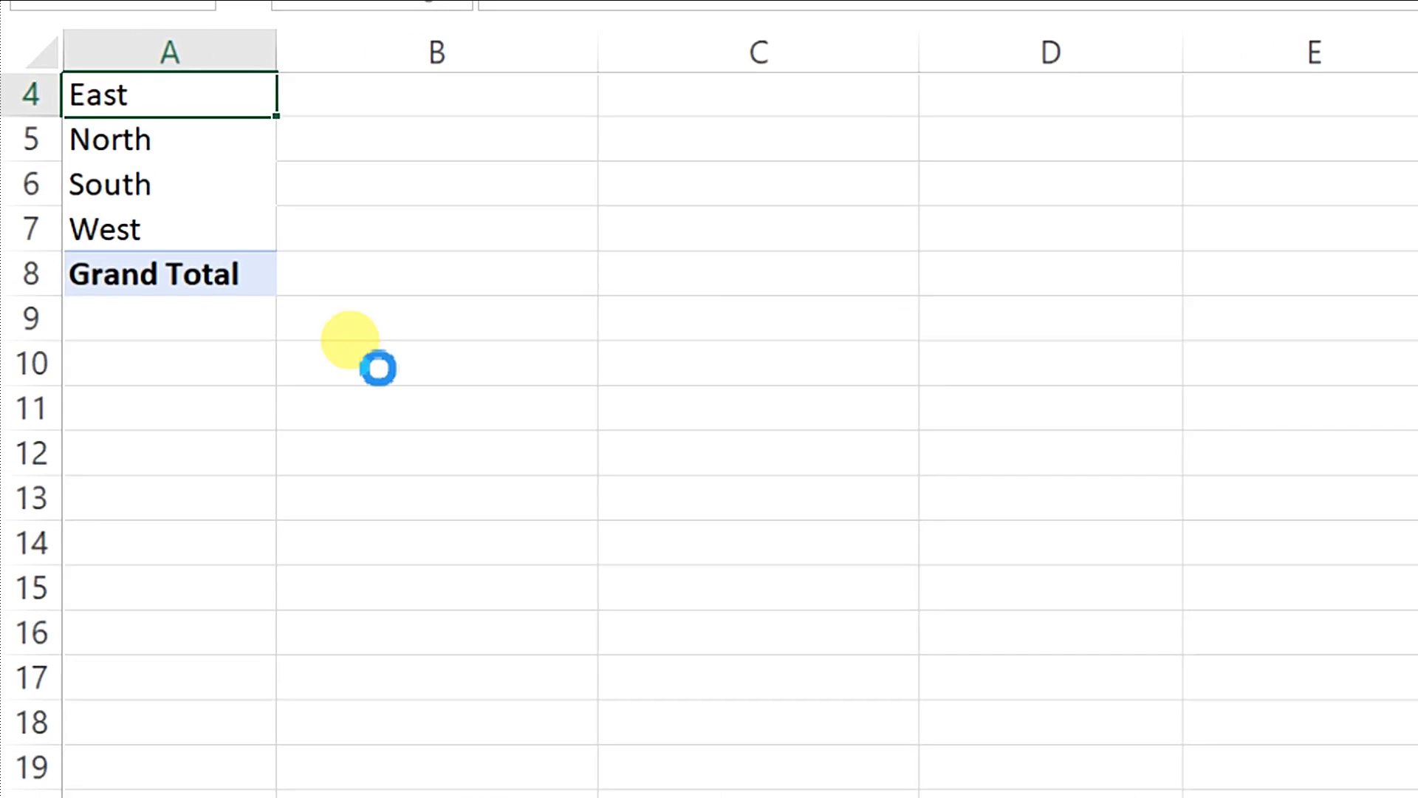
{"action": "scroll", "coordinate": [354, 344], "scroll_direction": "up", "scroll_amount": 1}
{"action": "scroll", "coordinate": [456, 510], "scroll_direction": "up", "scroll_amount": 1}
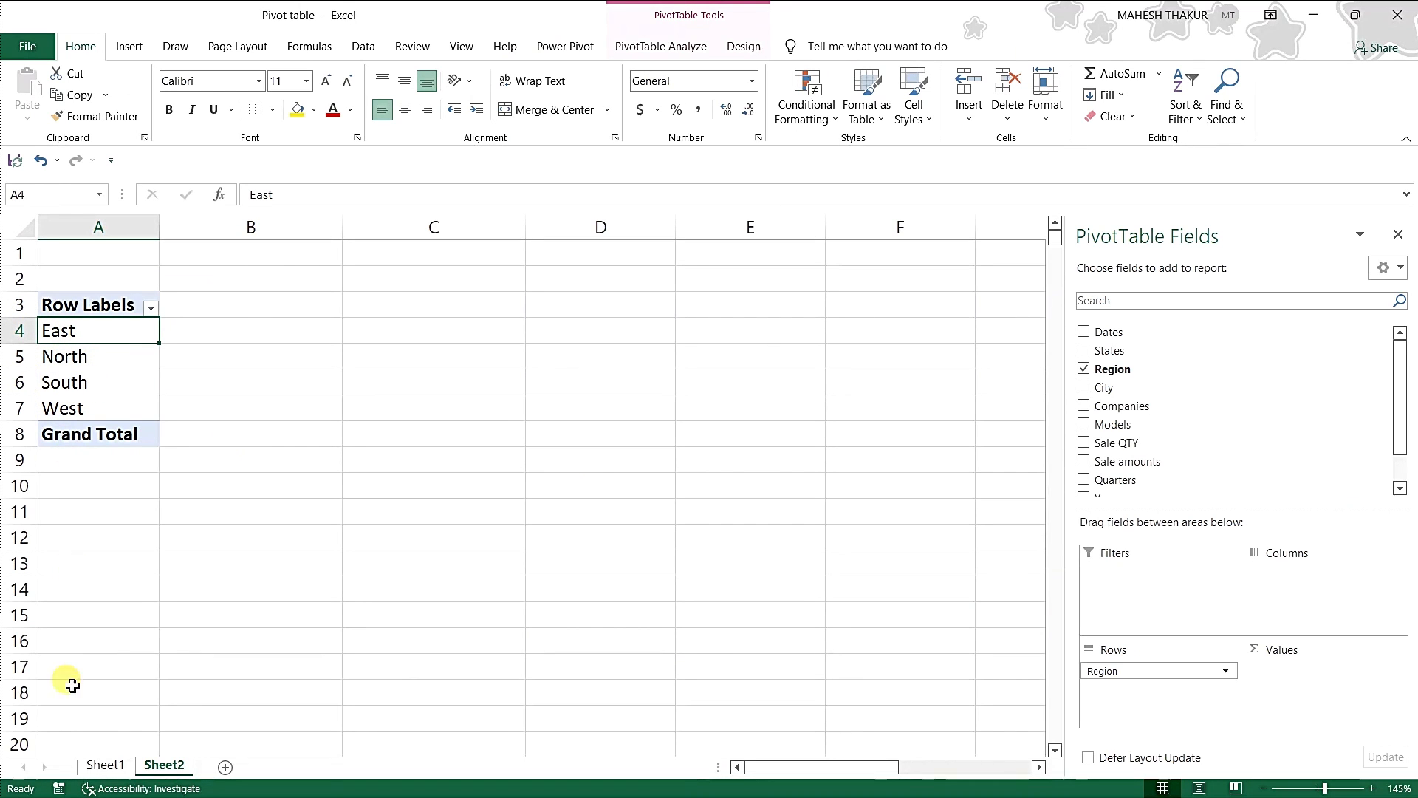
Look through the Region column of the source data on Sheet1, and return to the PivotTable on Sheet2.
{"action": "left_click", "coordinate": [104, 765]}
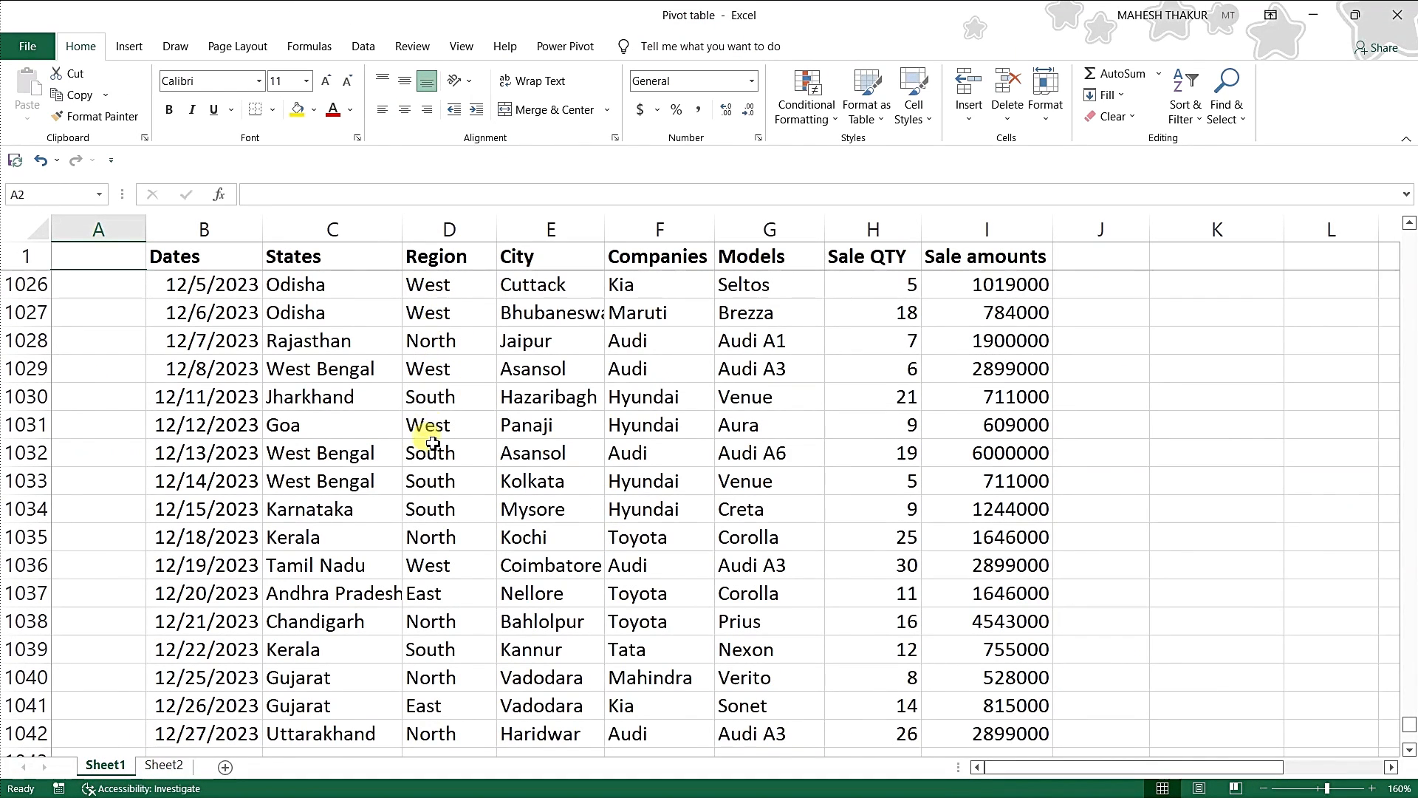
{"action": "scroll", "coordinate": [427, 556], "scroll_direction": "down", "scroll_amount": 9}
{"action": "scroll", "coordinate": [432, 559], "scroll_direction": "up", "scroll_amount": 12}
{"action": "scroll", "coordinate": [432, 559], "scroll_direction": "up", "scroll_amount": 20}
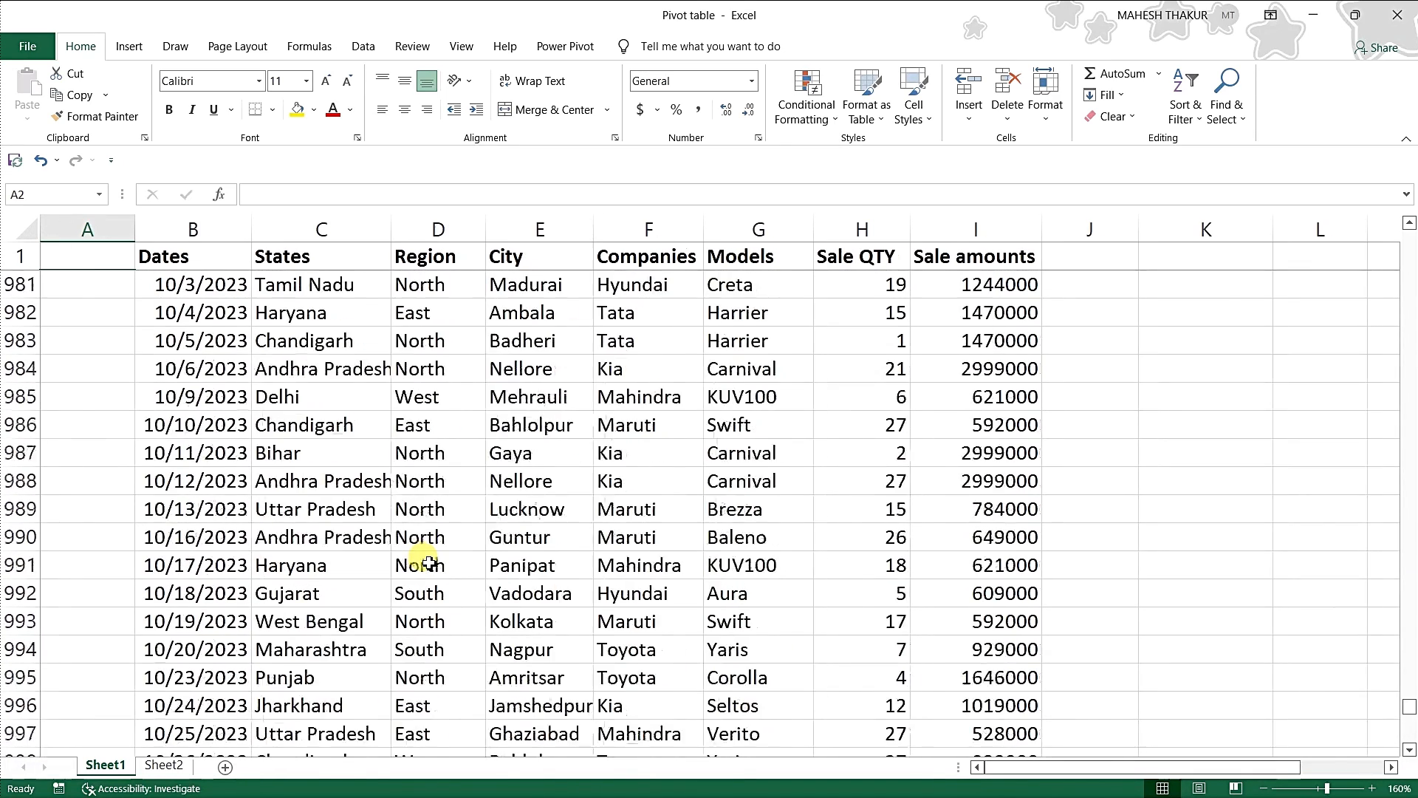
{"action": "left_click", "coordinate": [169, 768]}
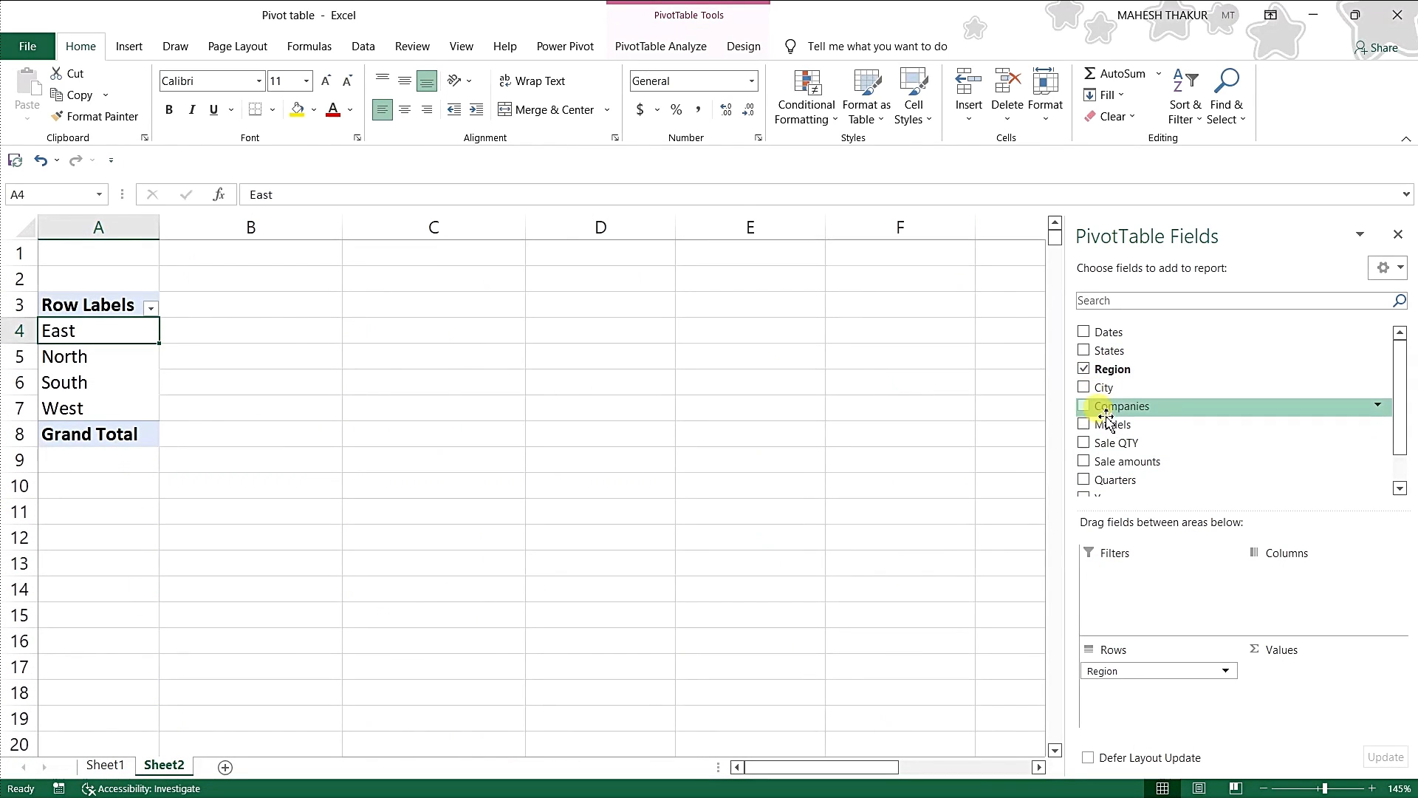
Add Sale QTY to the PivotTable values, and replace Region with States in the Rows area.
{"action": "left_click", "coordinate": [1084, 443]}
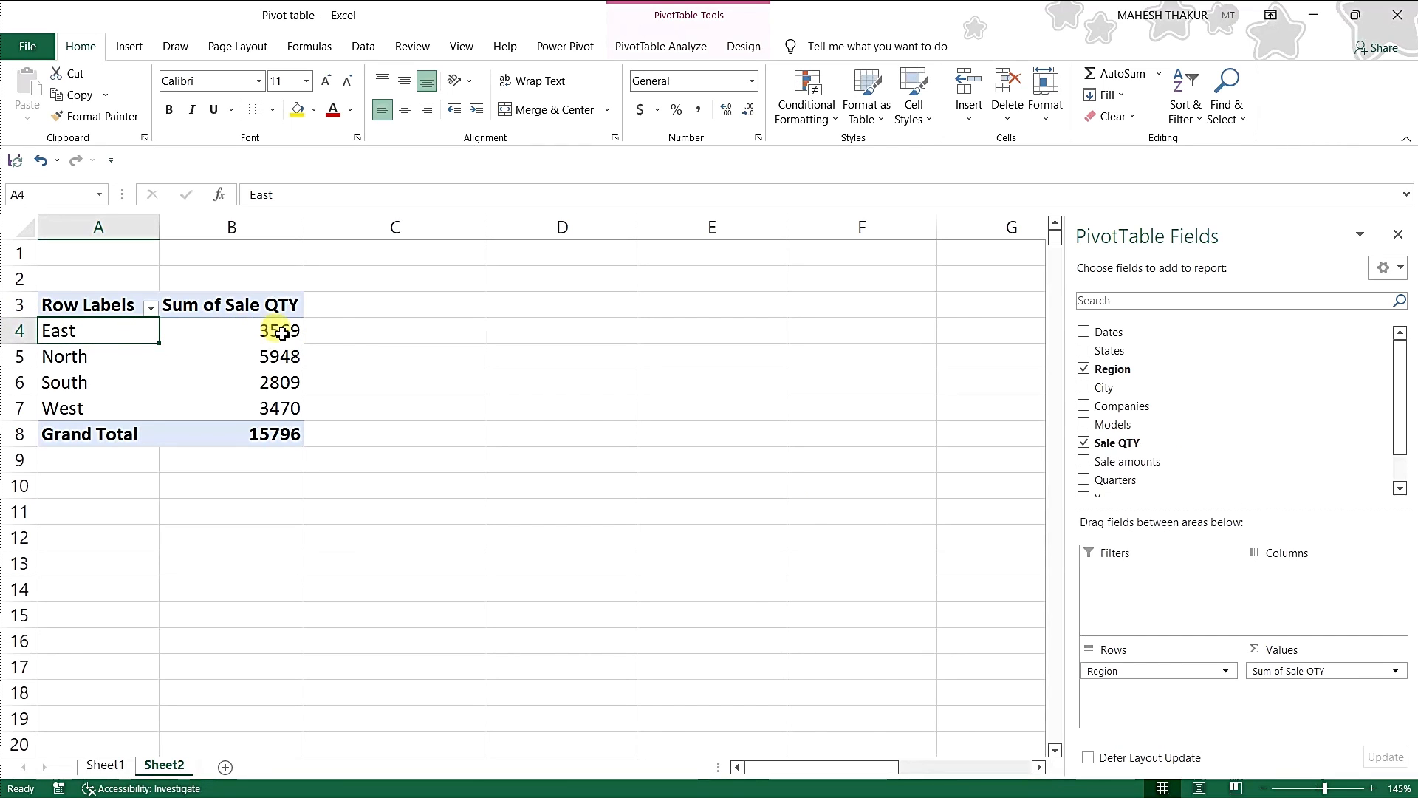
{"action": "mouse_move", "coordinate": [283, 334]}
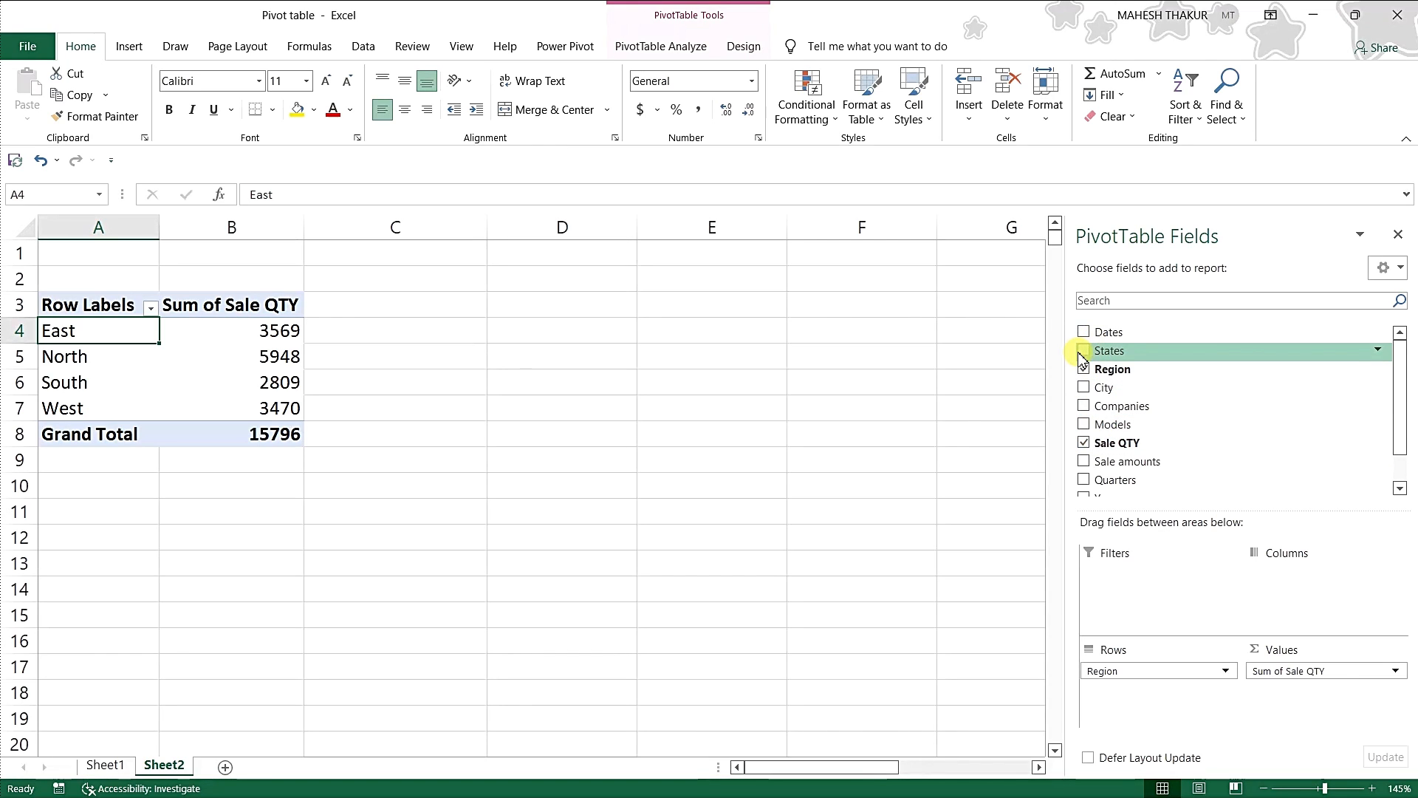
{"action": "left_click_drag", "start_coordinate": [1126, 678], "coordinate": [953, 649]}
{"action": "left_click_drag", "start_coordinate": [1099, 350], "coordinate": [1142, 678]}
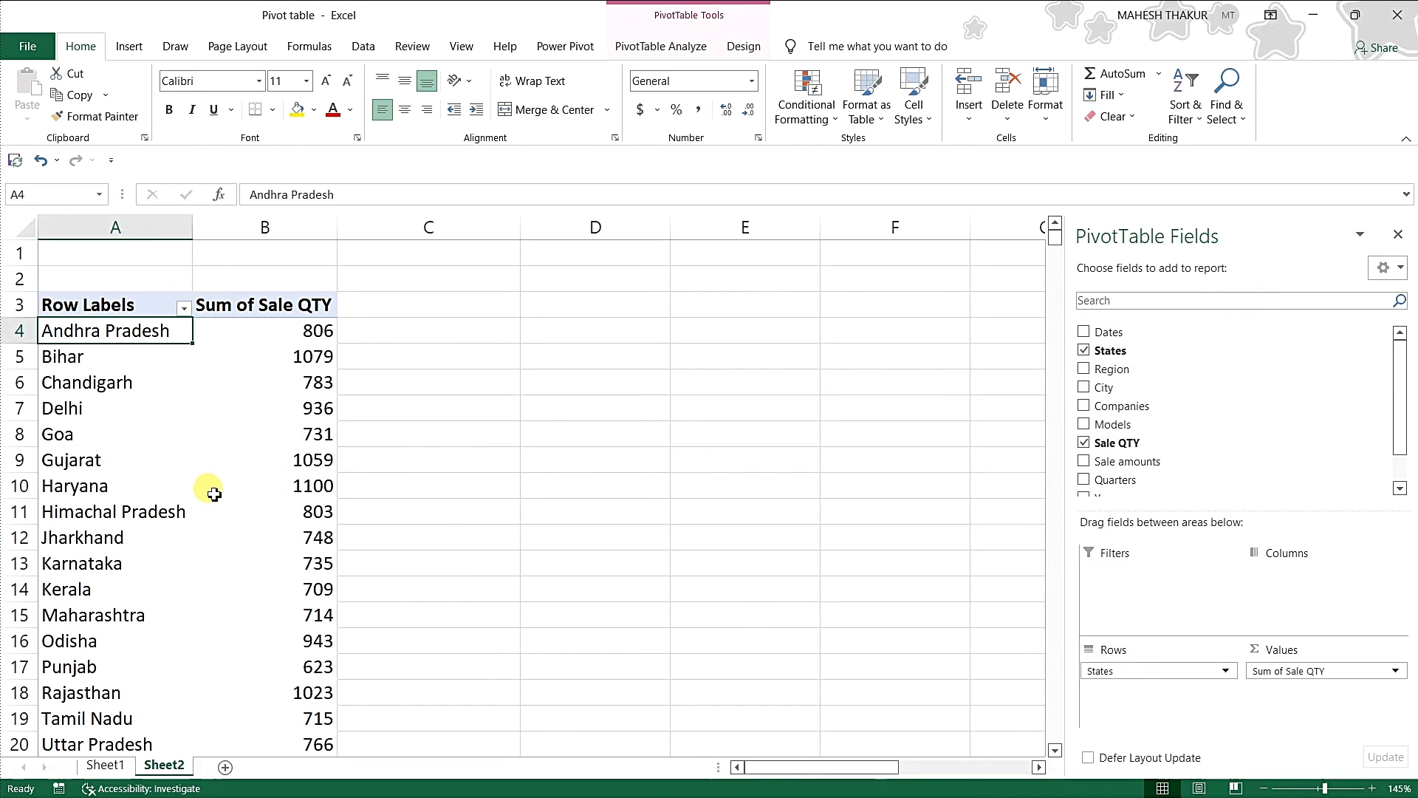
{"action": "scroll", "coordinate": [210, 492], "scroll_direction": "down", "scroll_amount": 3}
{"action": "scroll", "coordinate": [205, 494], "scroll_direction": "up", "scroll_amount": 3}
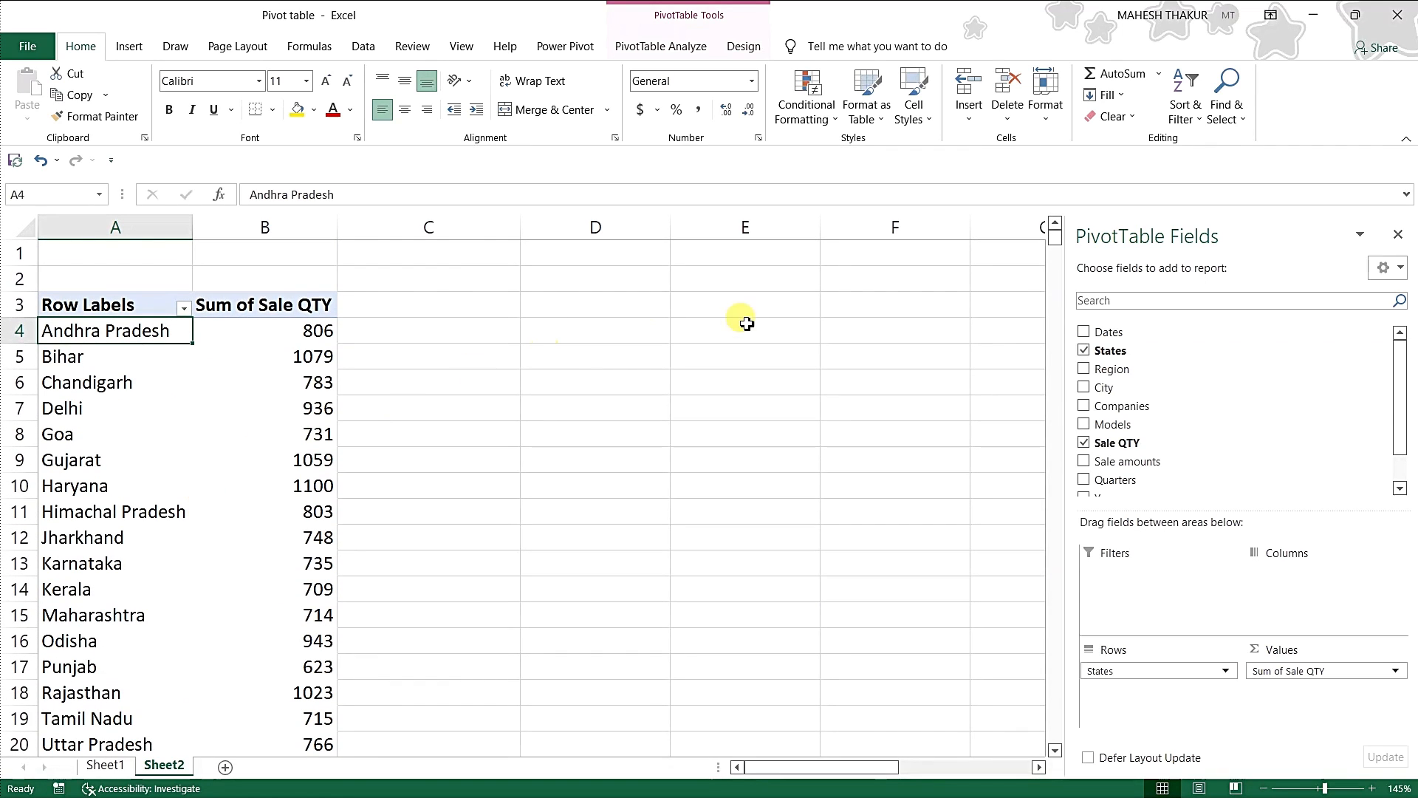
{"action": "scroll", "coordinate": [1053, 232], "scroll_direction": "down", "scroll_amount": 4}
{"action": "scroll", "coordinate": [1054, 235], "scroll_direction": "up", "scroll_amount": 4}
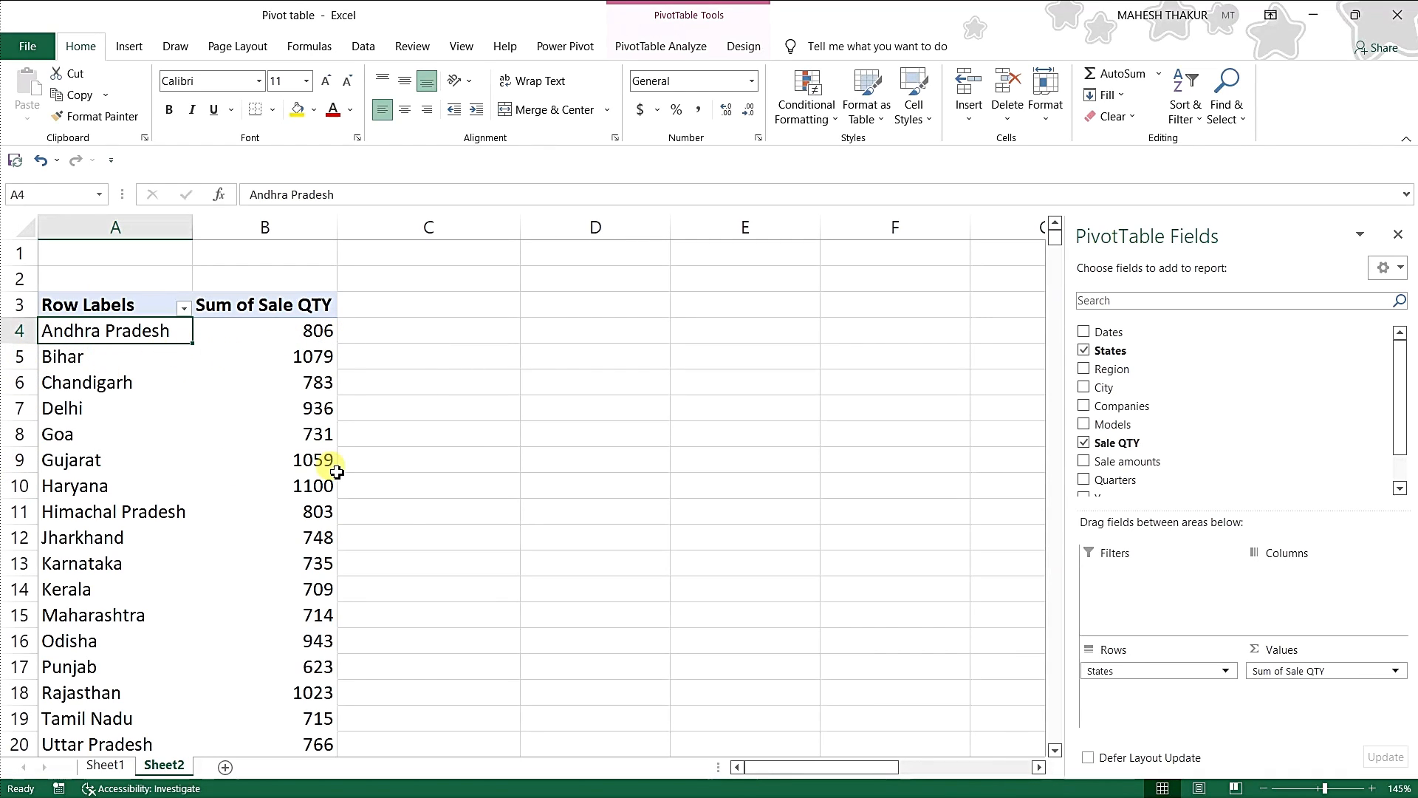
{"action": "mouse_move", "coordinate": [336, 472]}
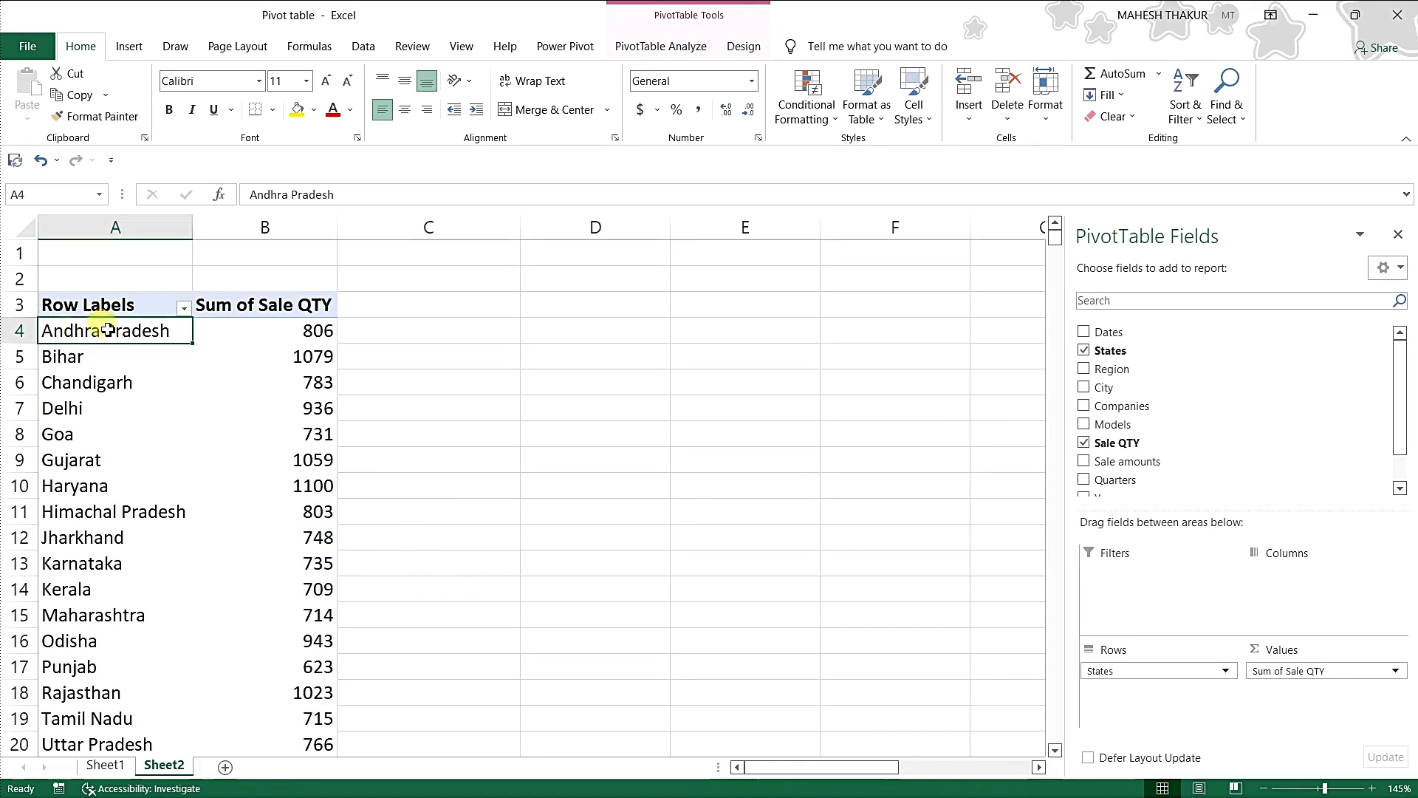
Try the States field in the Columns area to view the horizontal layout, and move it back to Rows.
{"action": "left_click_drag", "start_coordinate": [1133, 672], "coordinate": [1287, 591]}
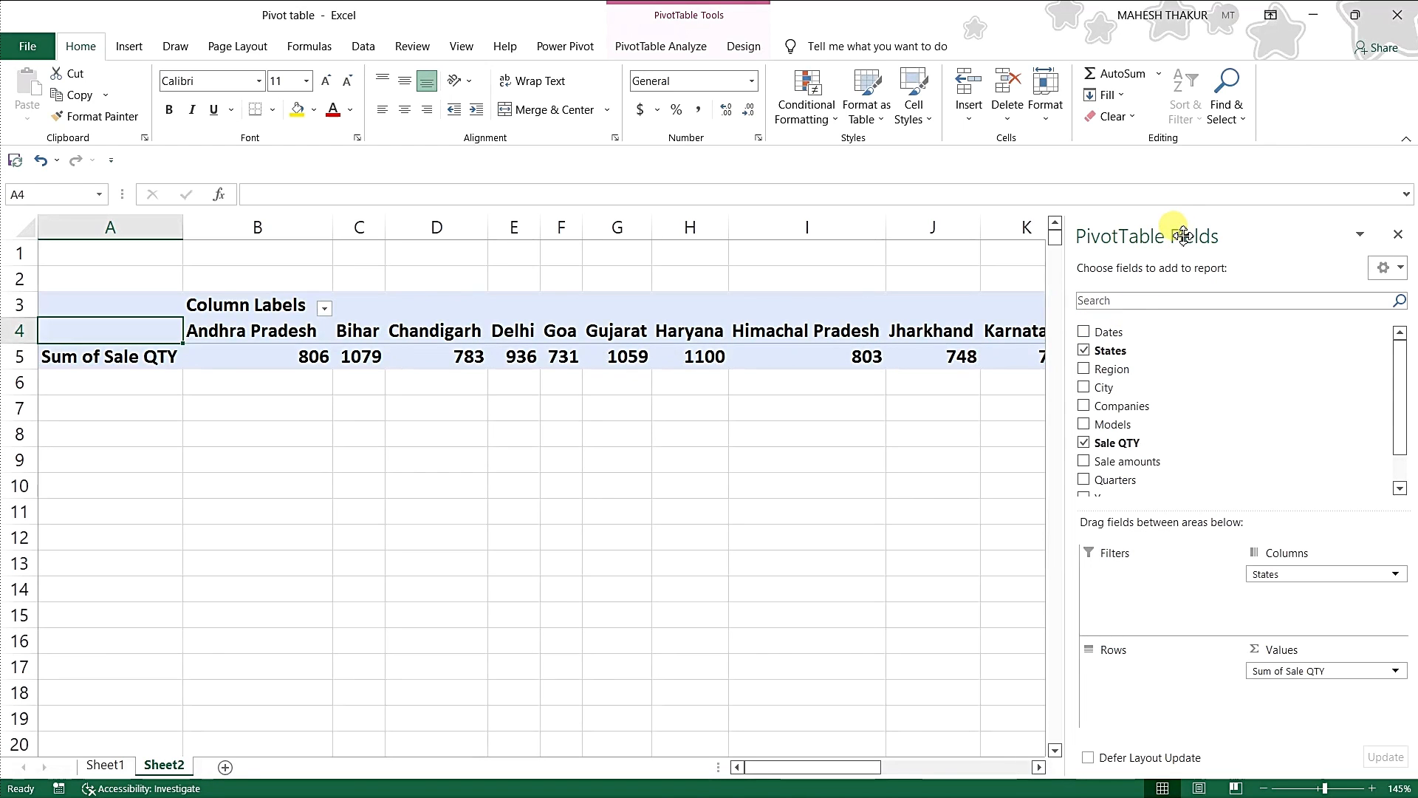
{"action": "left_click_drag", "start_coordinate": [1122, 236], "coordinate": [857, 218]}
{"action": "double_click", "coordinate": [923, 215]}
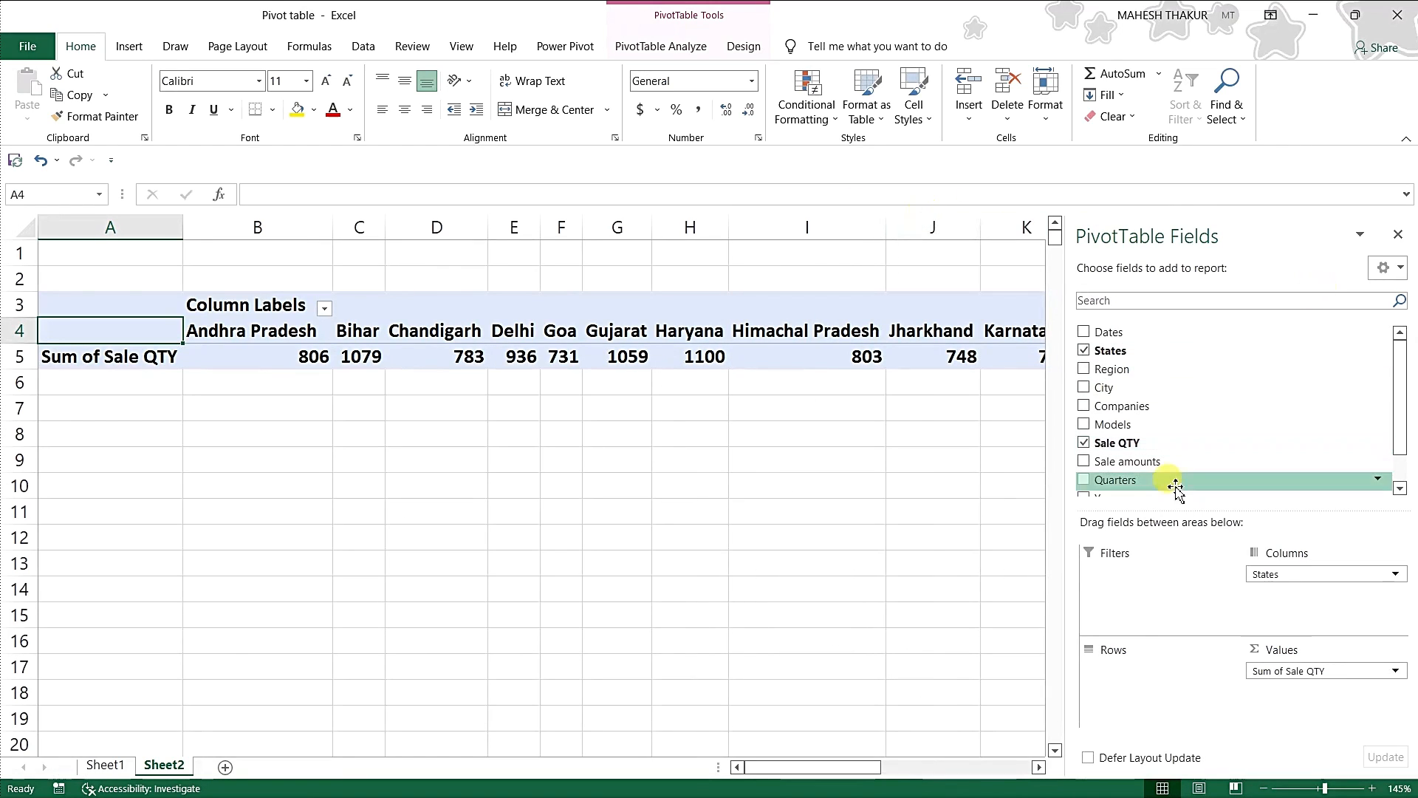
{"action": "left_click_drag", "start_coordinate": [1266, 574], "coordinate": [1141, 702]}
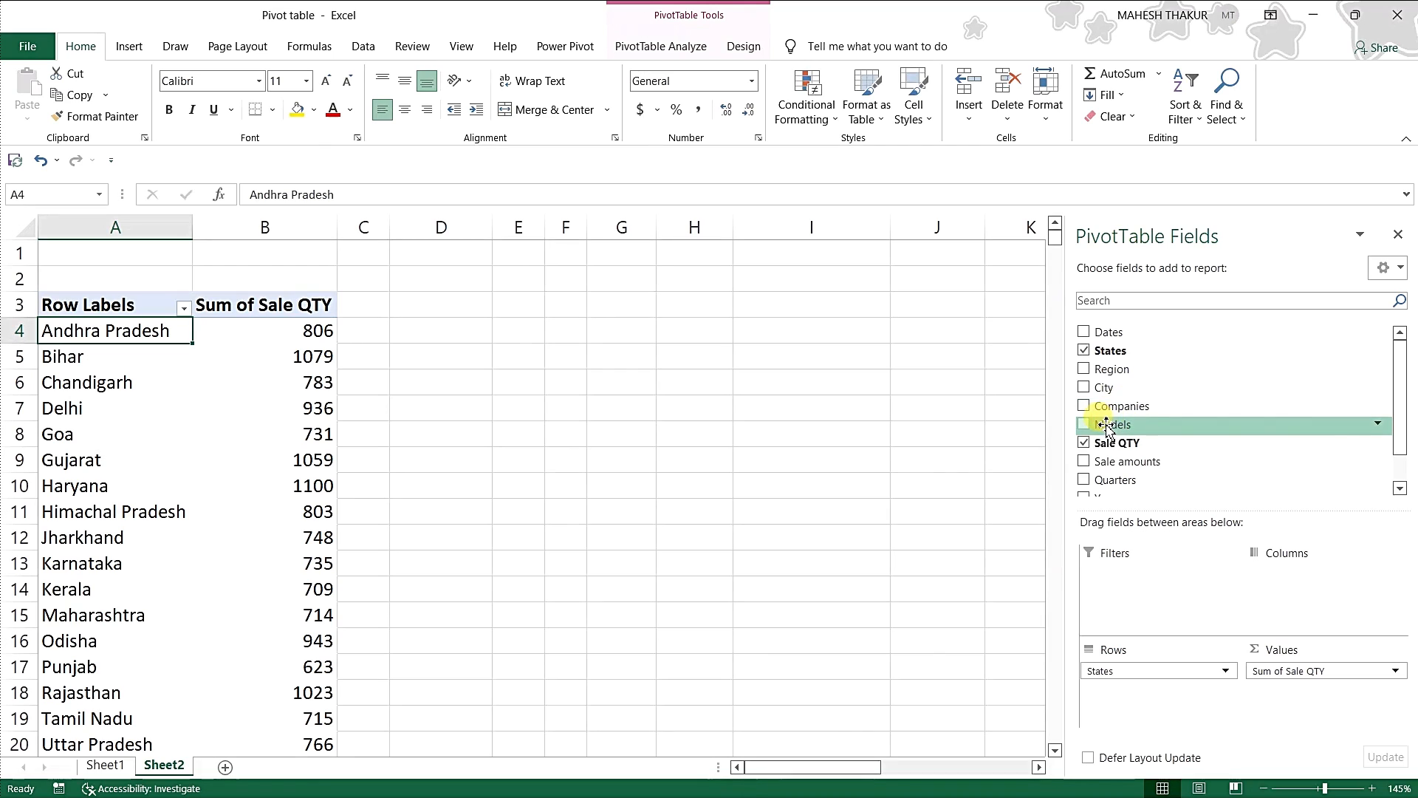
Add the Companies field to the PivotTable's Columns area, and give columns B to I equal widths.
{"action": "left_click", "coordinate": [1085, 406]}
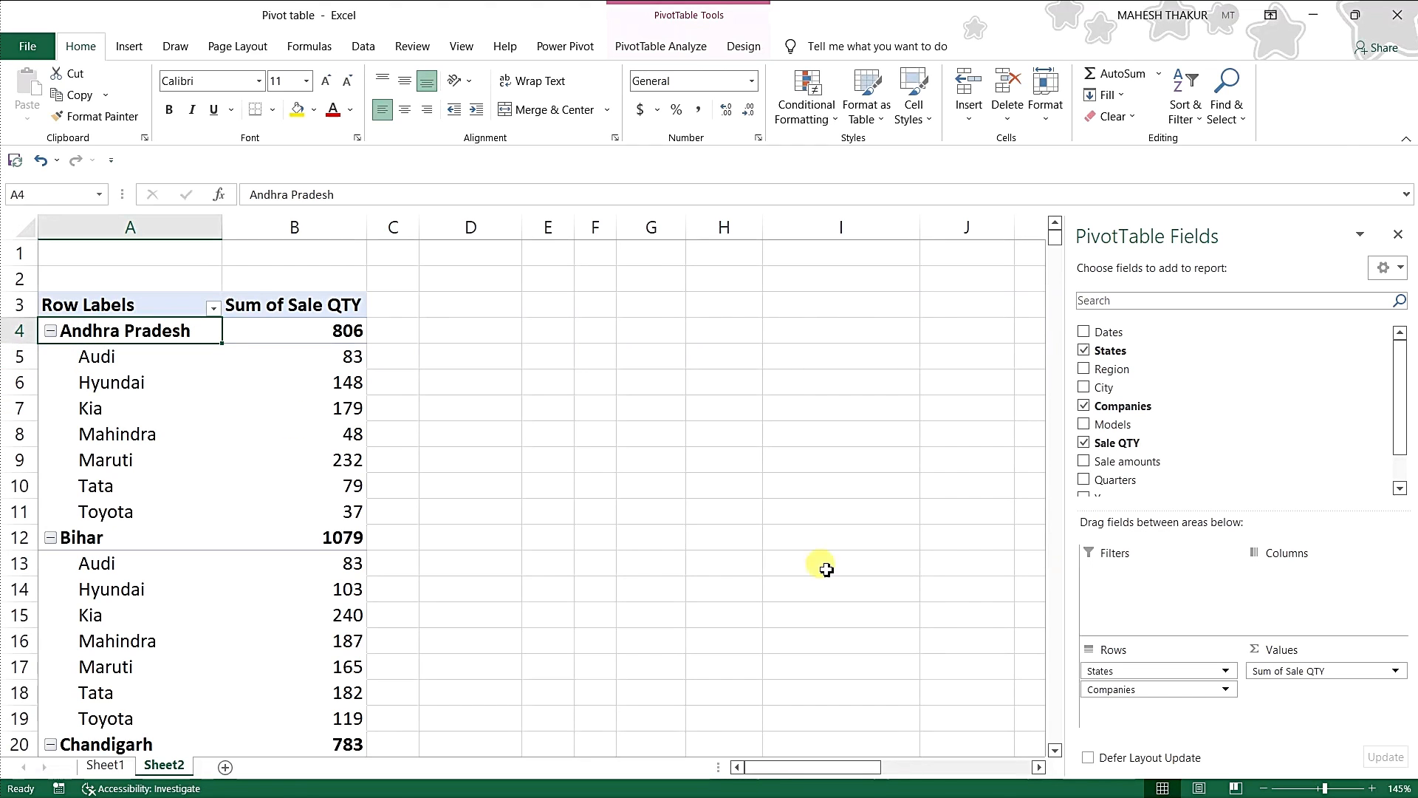
{"action": "left_click_drag", "start_coordinate": [1135, 691], "coordinate": [1309, 589]}
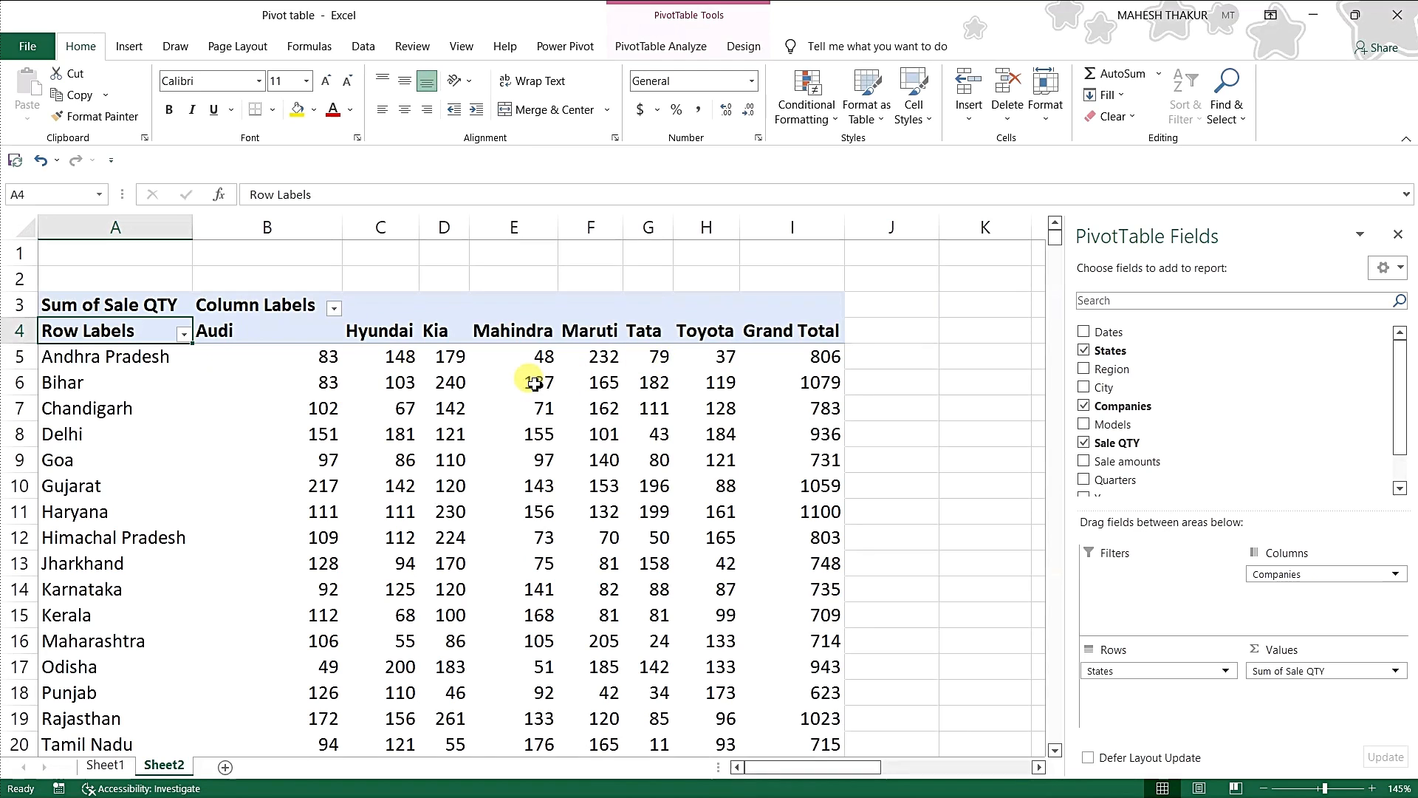
{"action": "left_click_drag", "start_coordinate": [252, 231], "coordinate": [776, 226]}
{"action": "left_click", "coordinate": [480, 434]}
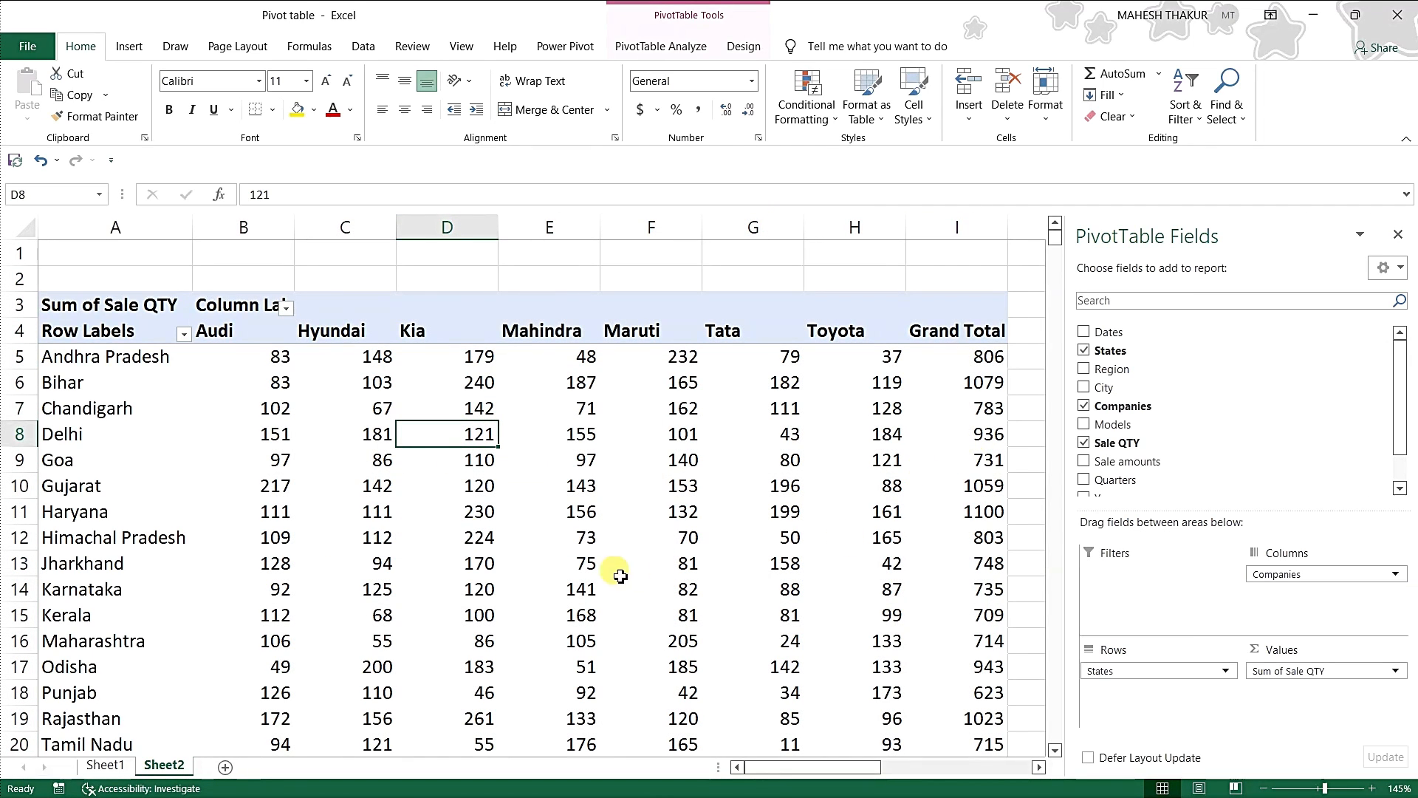
{"action": "left_click", "coordinate": [20, 357]}
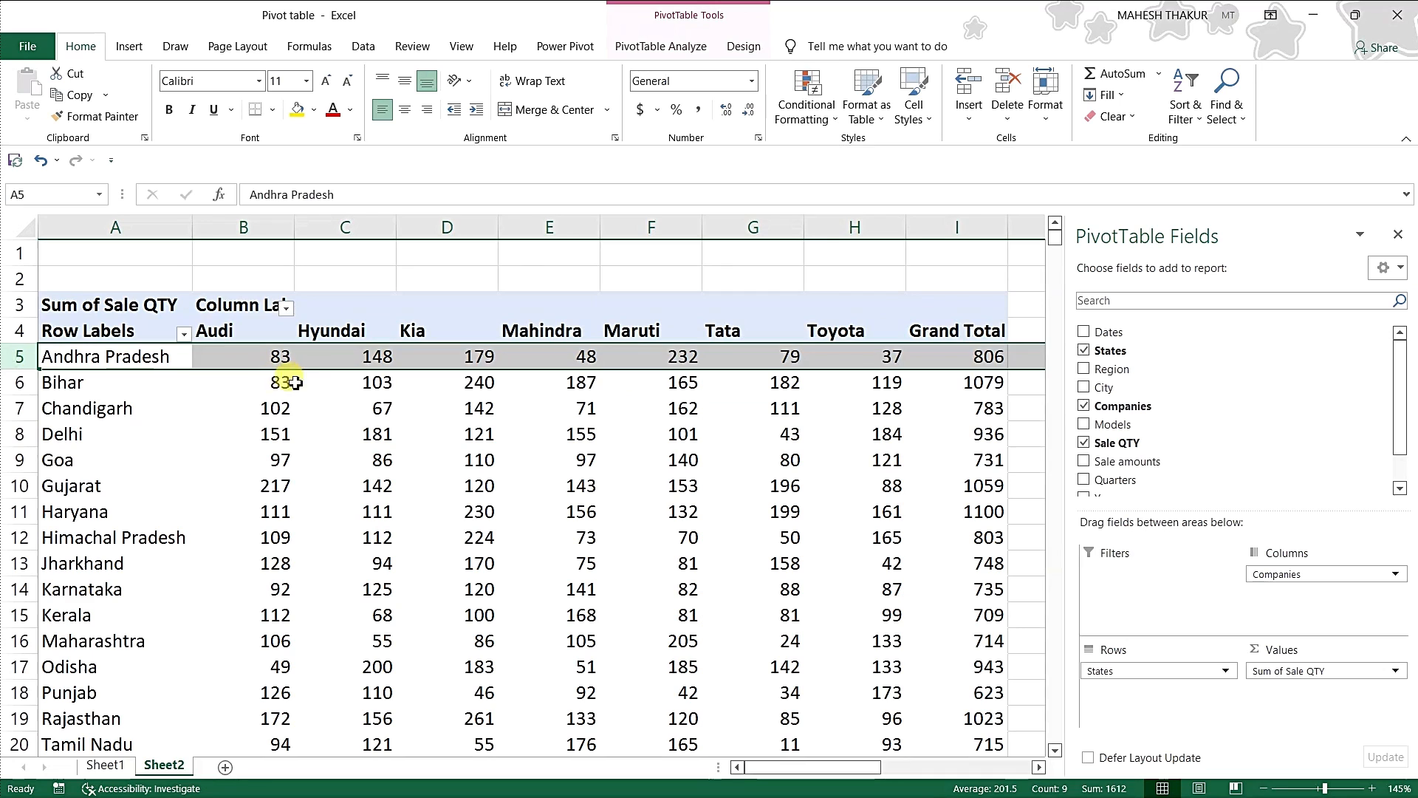
Look through the Audi and Hyundai sale quantities by state in the PivotTable.
{"action": "left_click", "coordinate": [327, 404]}
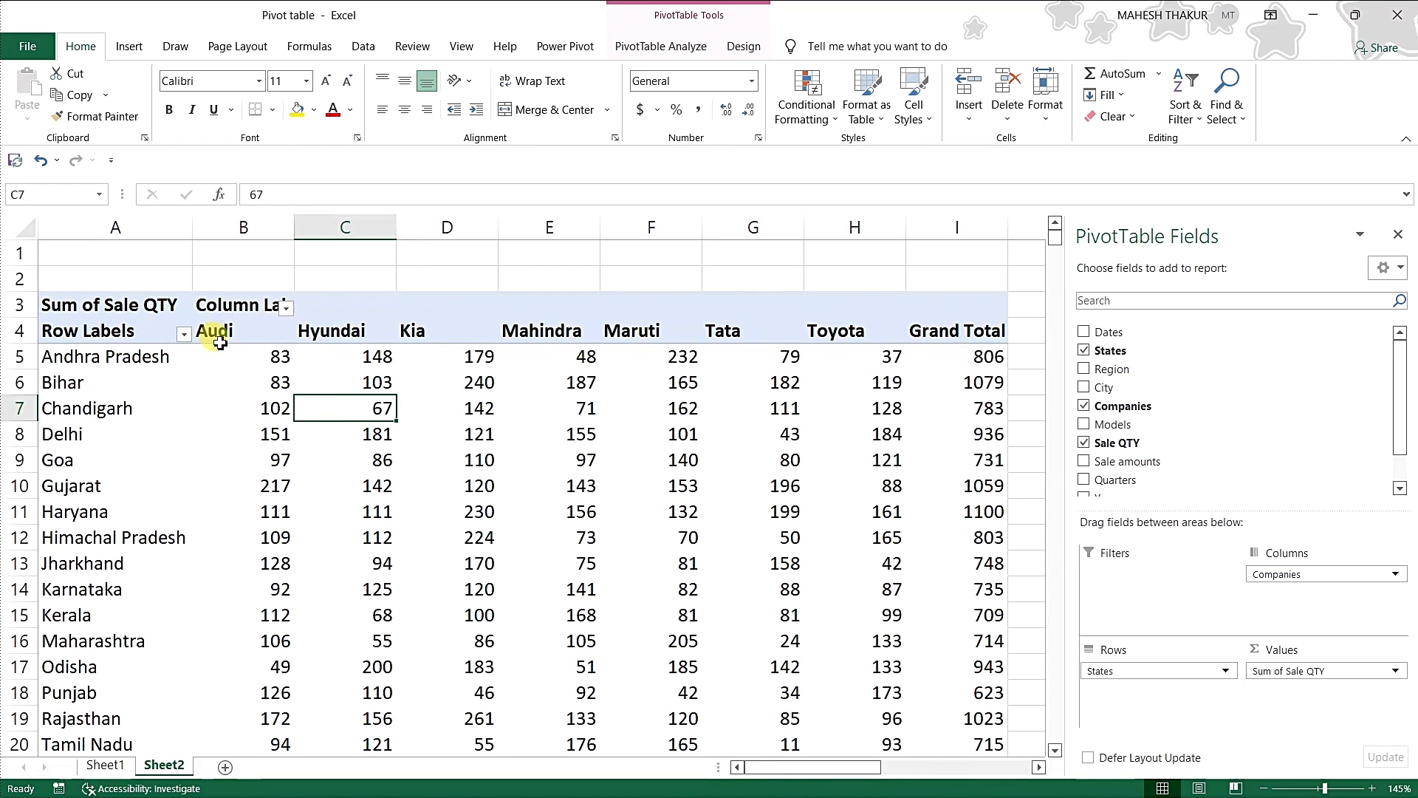
{"action": "left_click_drag", "start_coordinate": [219, 340], "coordinate": [258, 435]}
{"action": "left_click_drag", "start_coordinate": [336, 348], "coordinate": [324, 493]}
{"action": "scroll", "coordinate": [323, 554], "scroll_direction": "down", "scroll_amount": 3}
{"action": "scroll", "coordinate": [322, 561], "scroll_direction": "down", "scroll_amount": 2}
{"action": "scroll", "coordinate": [325, 550], "scroll_direction": "up", "scroll_amount": 5}
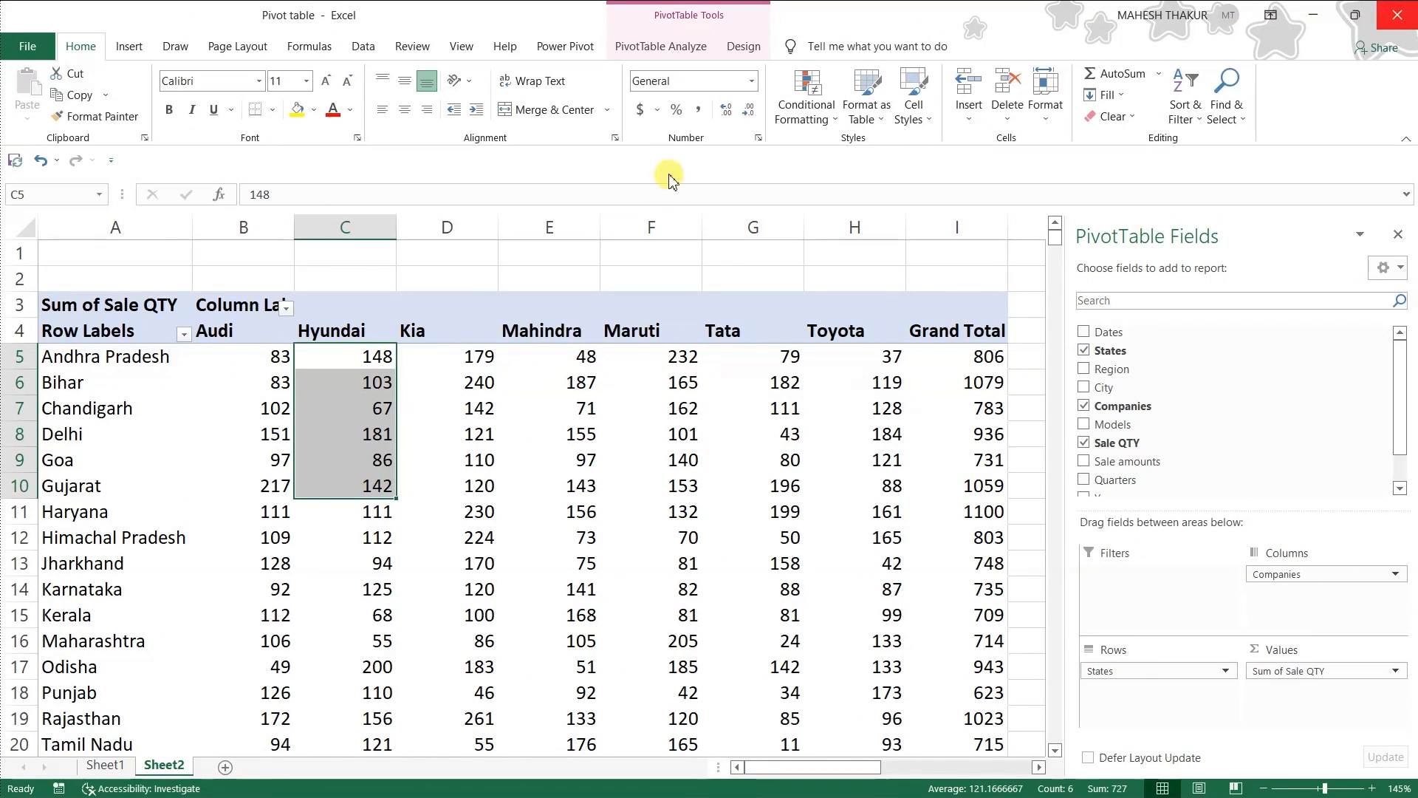
Examine the PivotTable's name, its options list and the PivotTable Options dialog, and close the dialog without changes.
{"action": "left_click", "coordinate": [669, 58]}
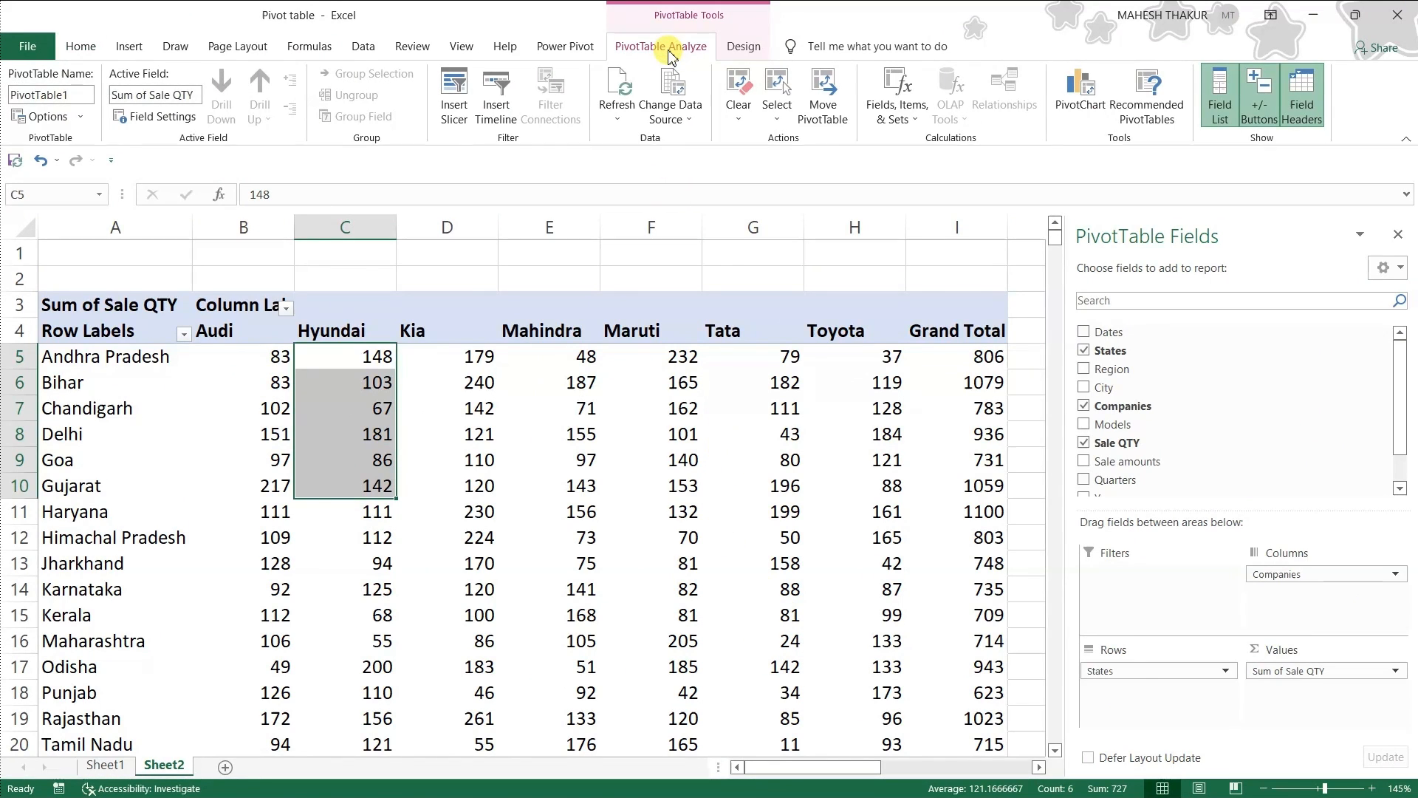
{"action": "left_click", "coordinate": [86, 97]}
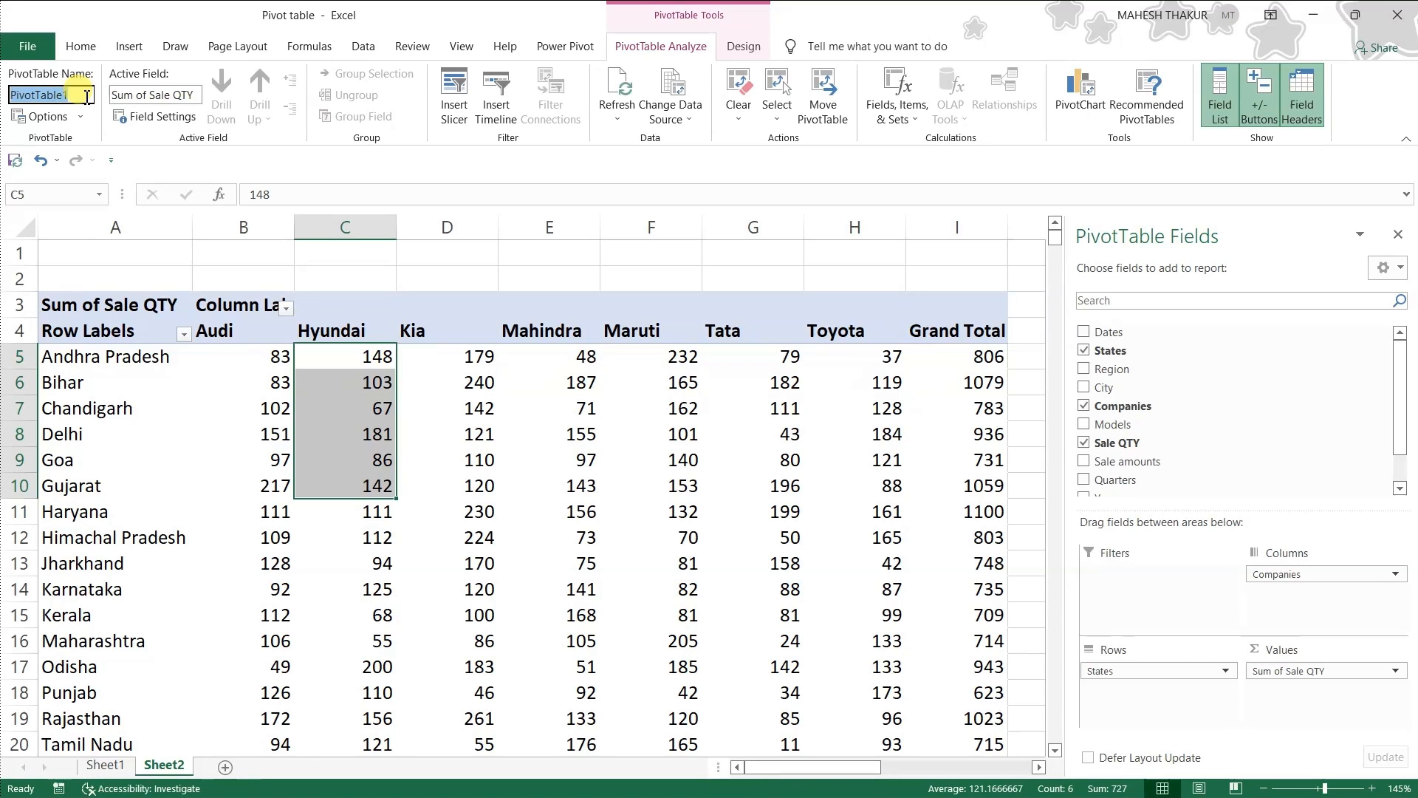
{"action": "left_click", "coordinate": [92, 134]}
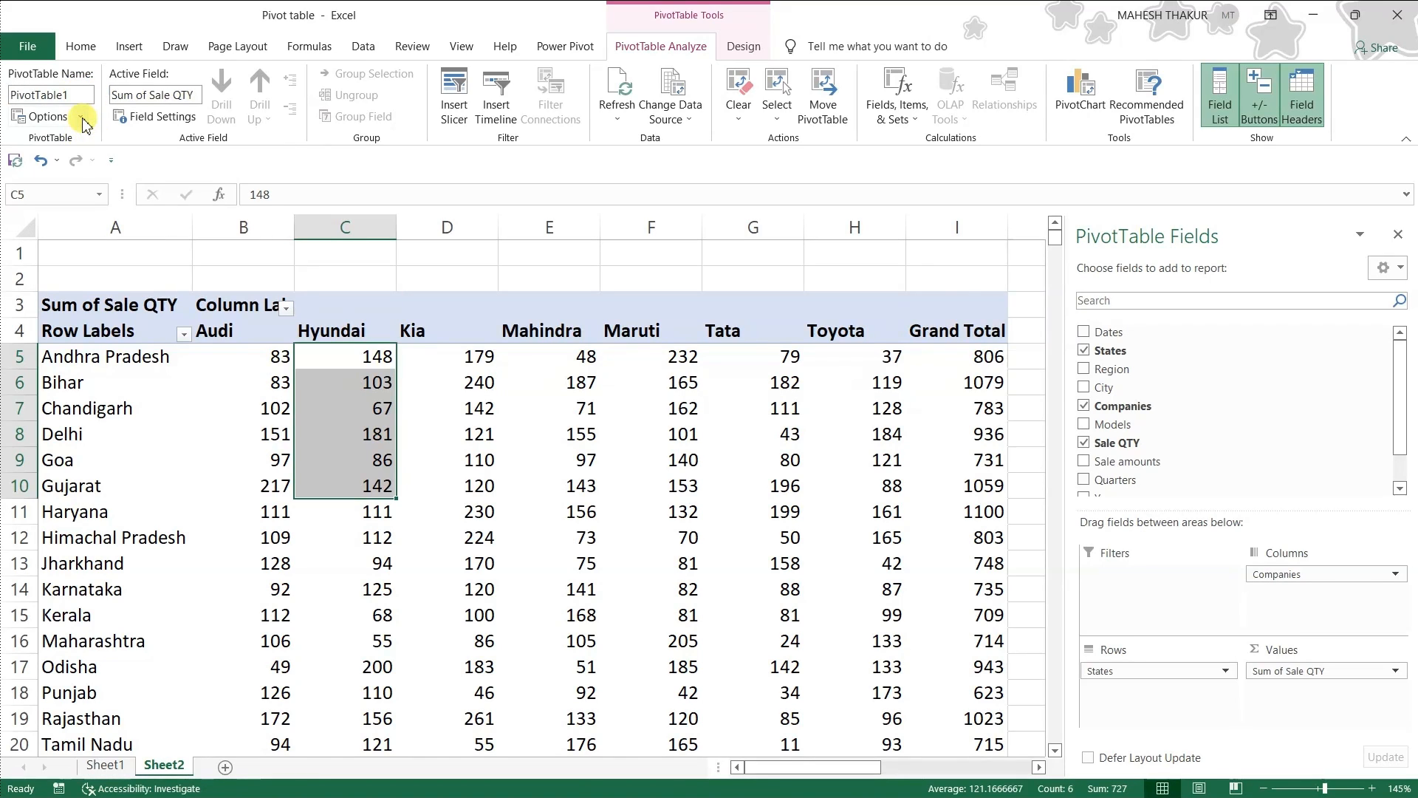
{"action": "left_click", "coordinate": [82, 119]}
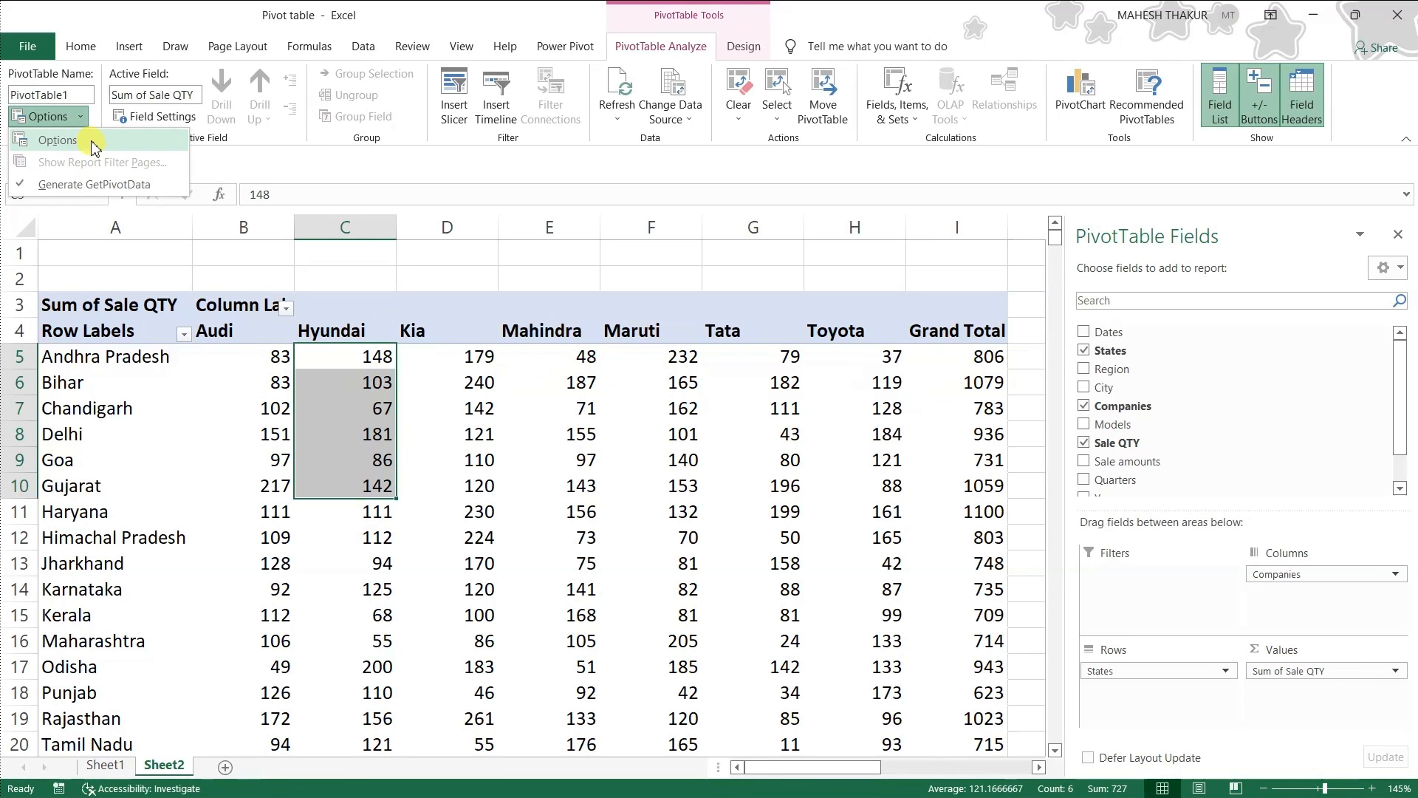
{"action": "left_click", "coordinate": [224, 485]}
{"action": "right_click", "coordinate": [232, 475]}
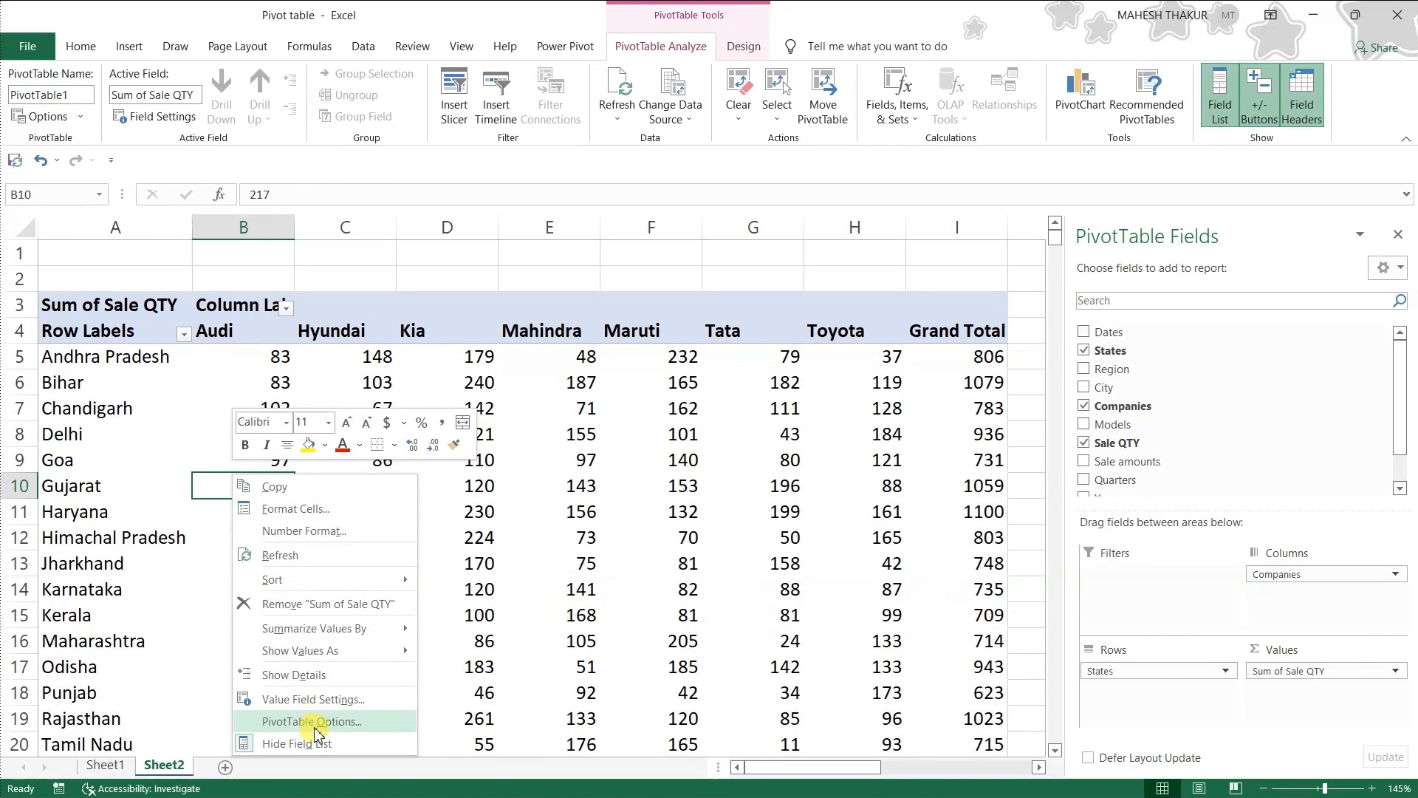
{"action": "left_click", "coordinate": [328, 721]}
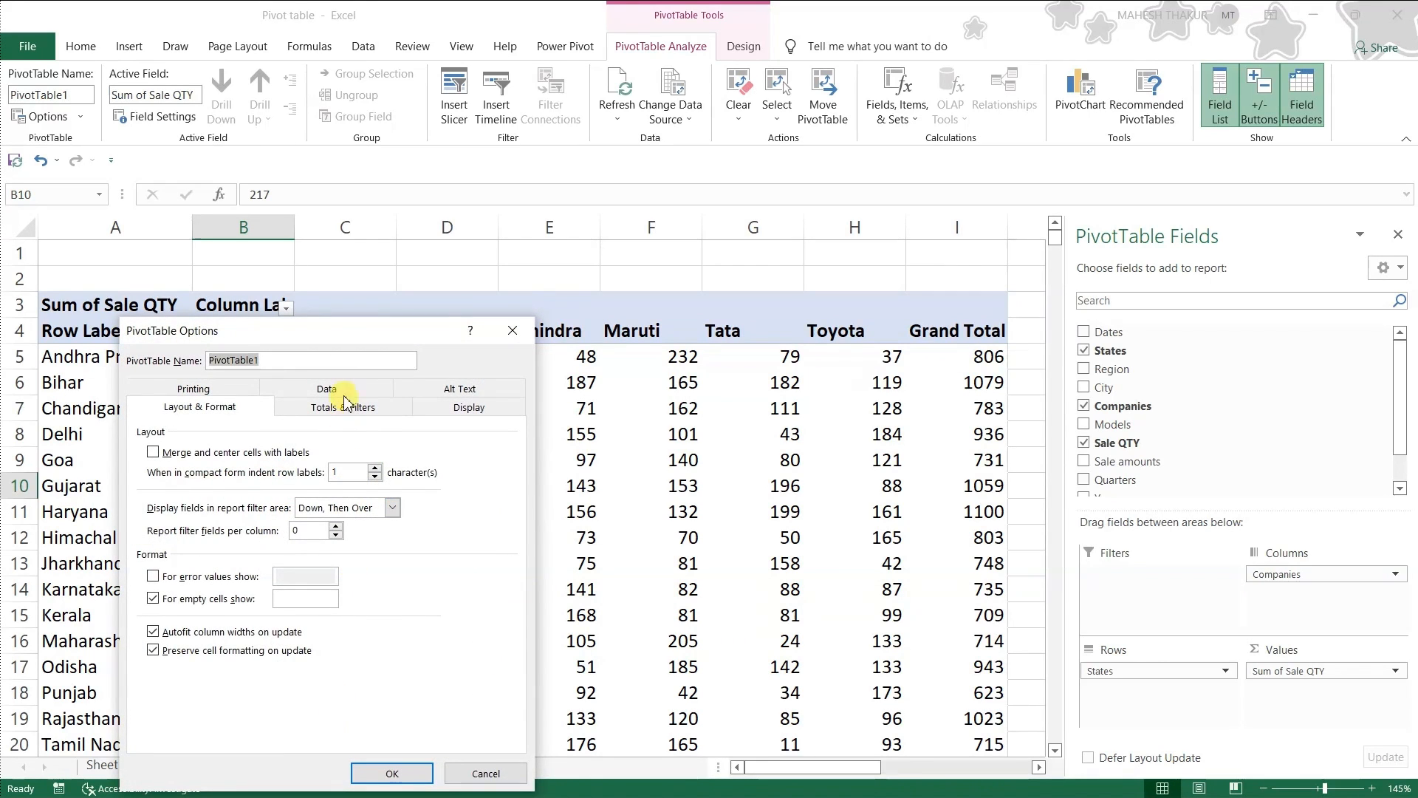
{"action": "left_click_drag", "start_coordinate": [347, 338], "coordinate": [464, 210]}
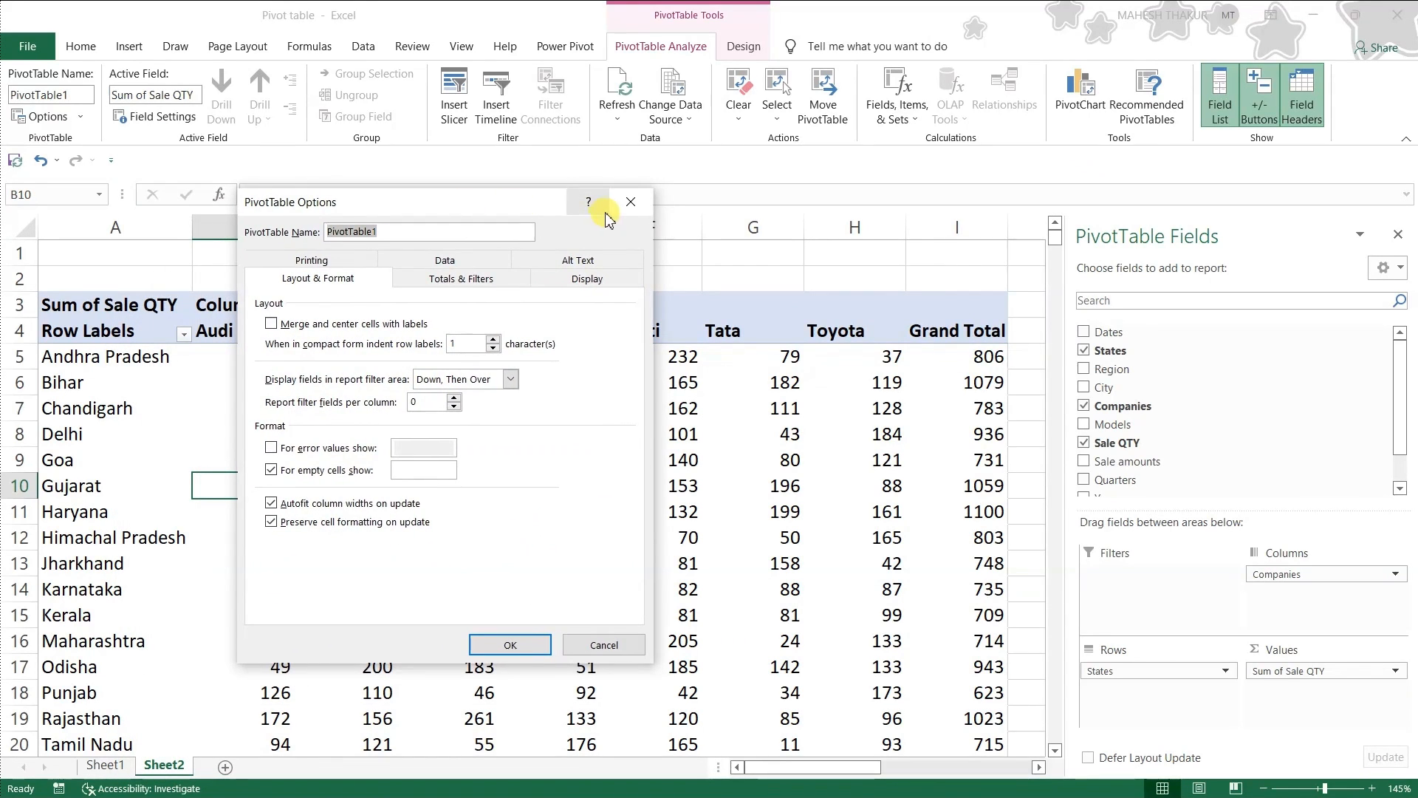
{"action": "left_click", "coordinate": [631, 201]}
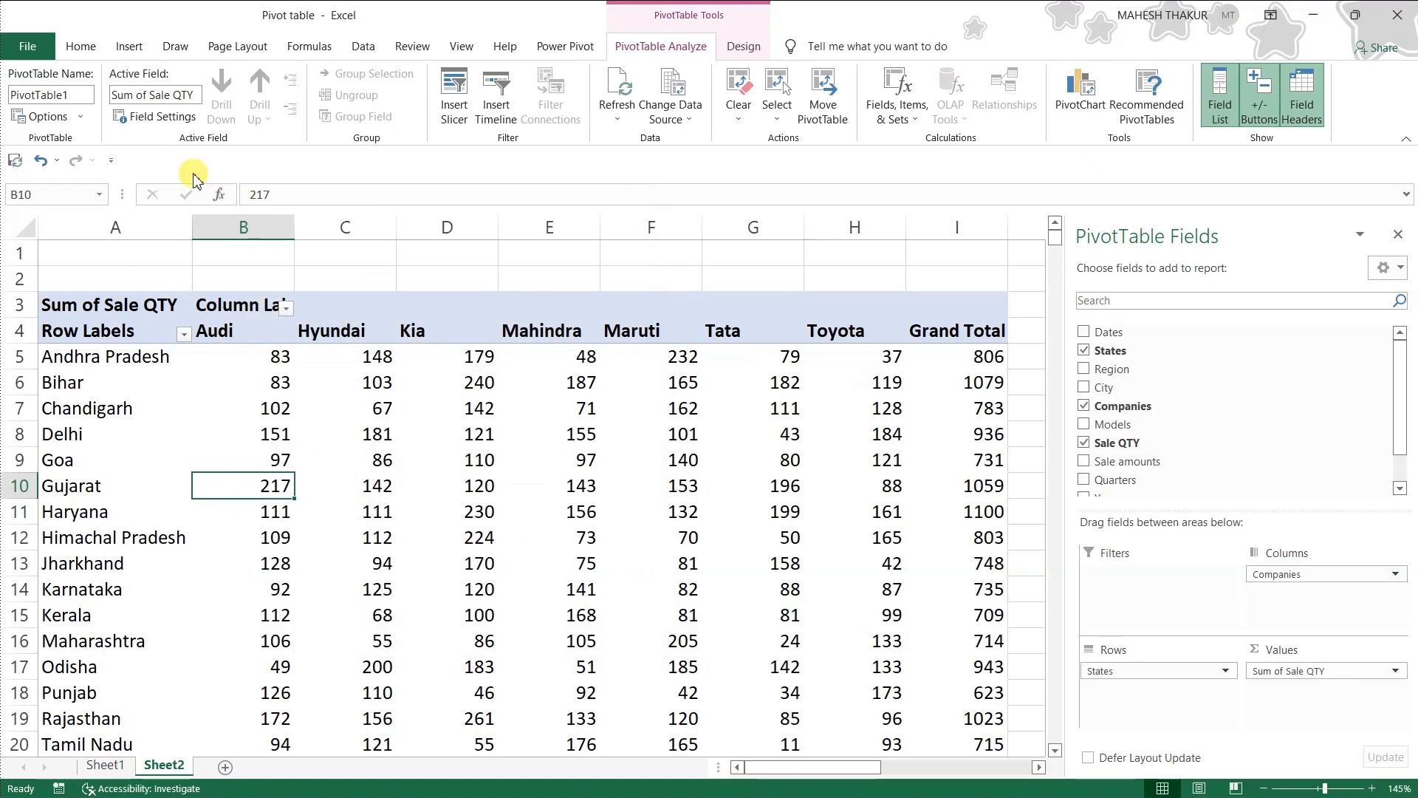
Enable Classic PivotTable layout in the display options of the PivotTable.
{"action": "left_click", "coordinate": [73, 118]}
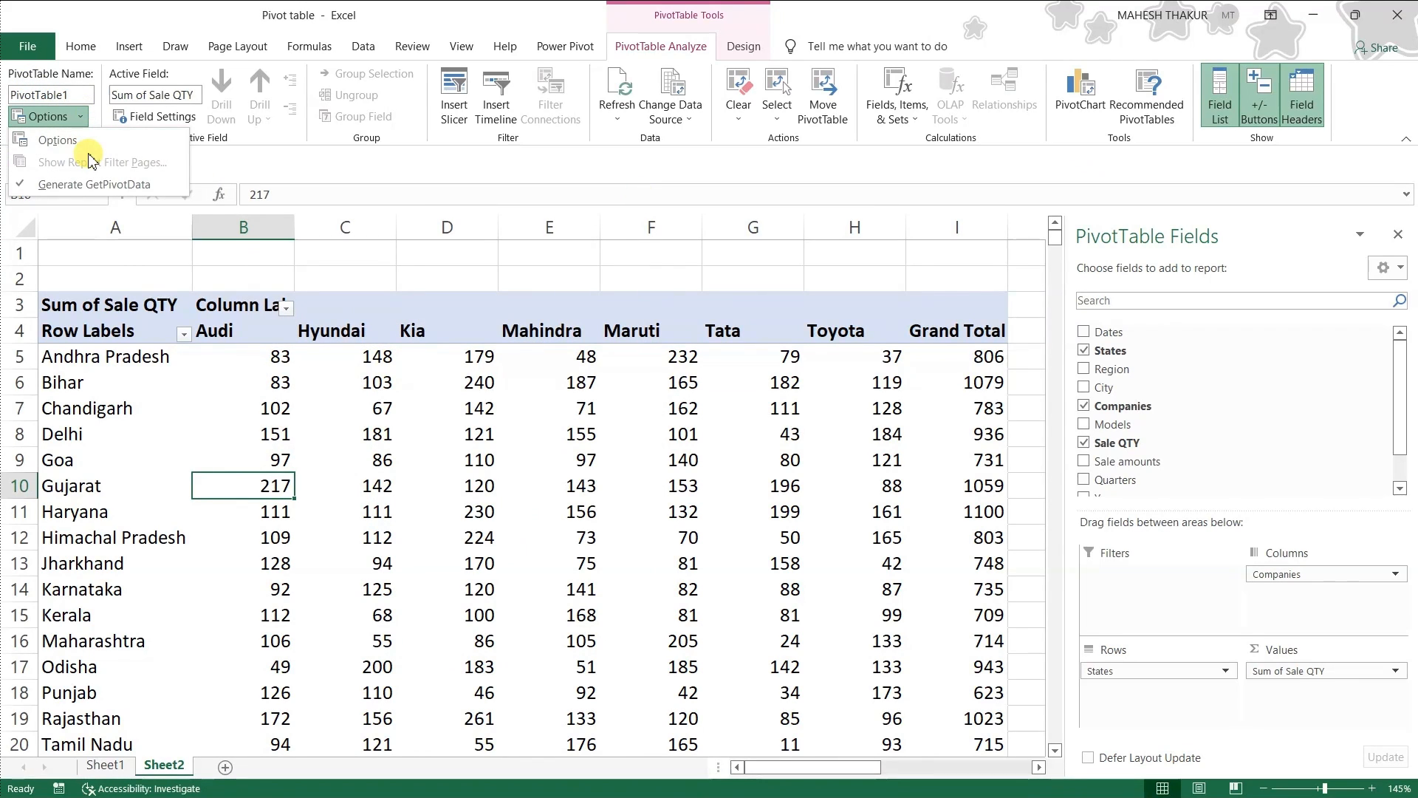
{"action": "left_click", "coordinate": [92, 142]}
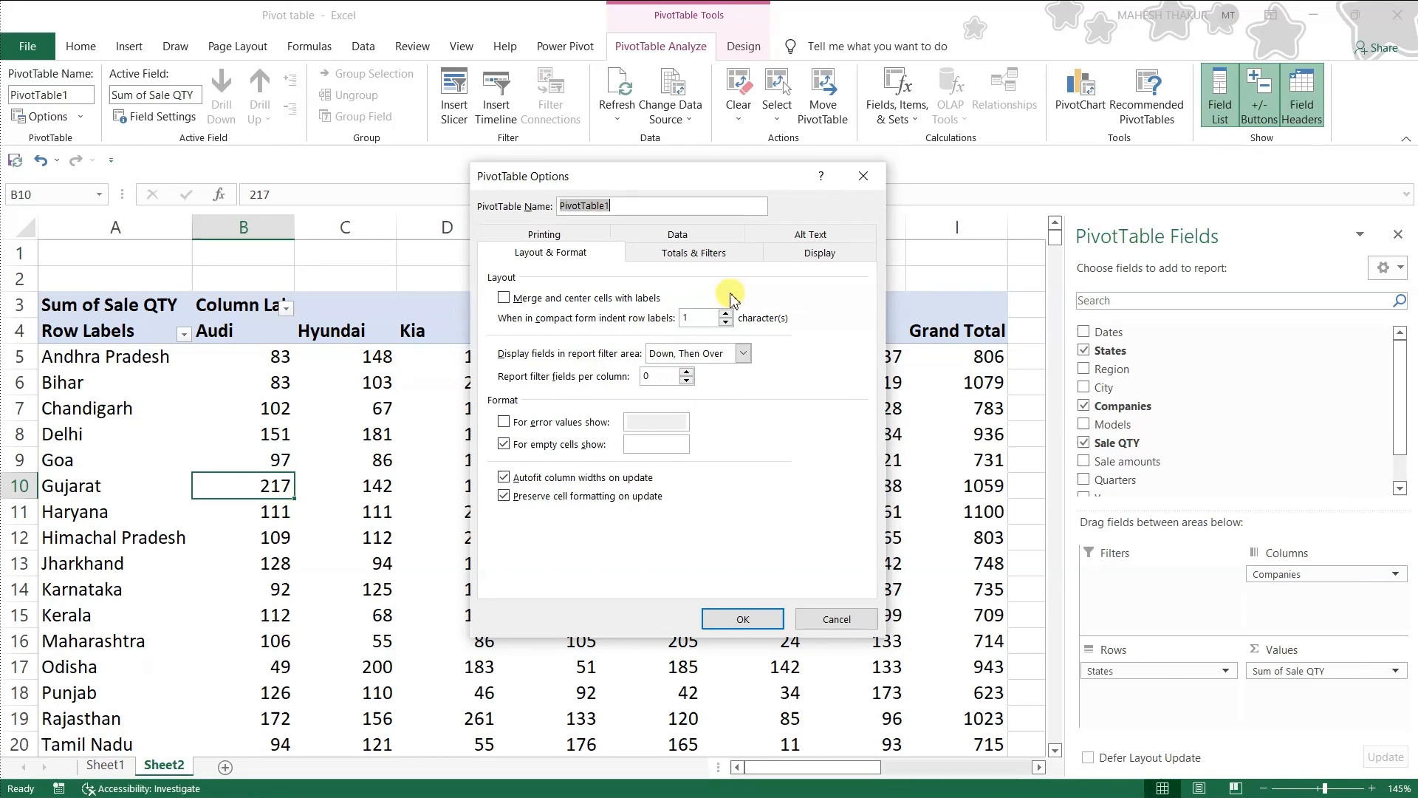
{"action": "left_click", "coordinate": [810, 255]}
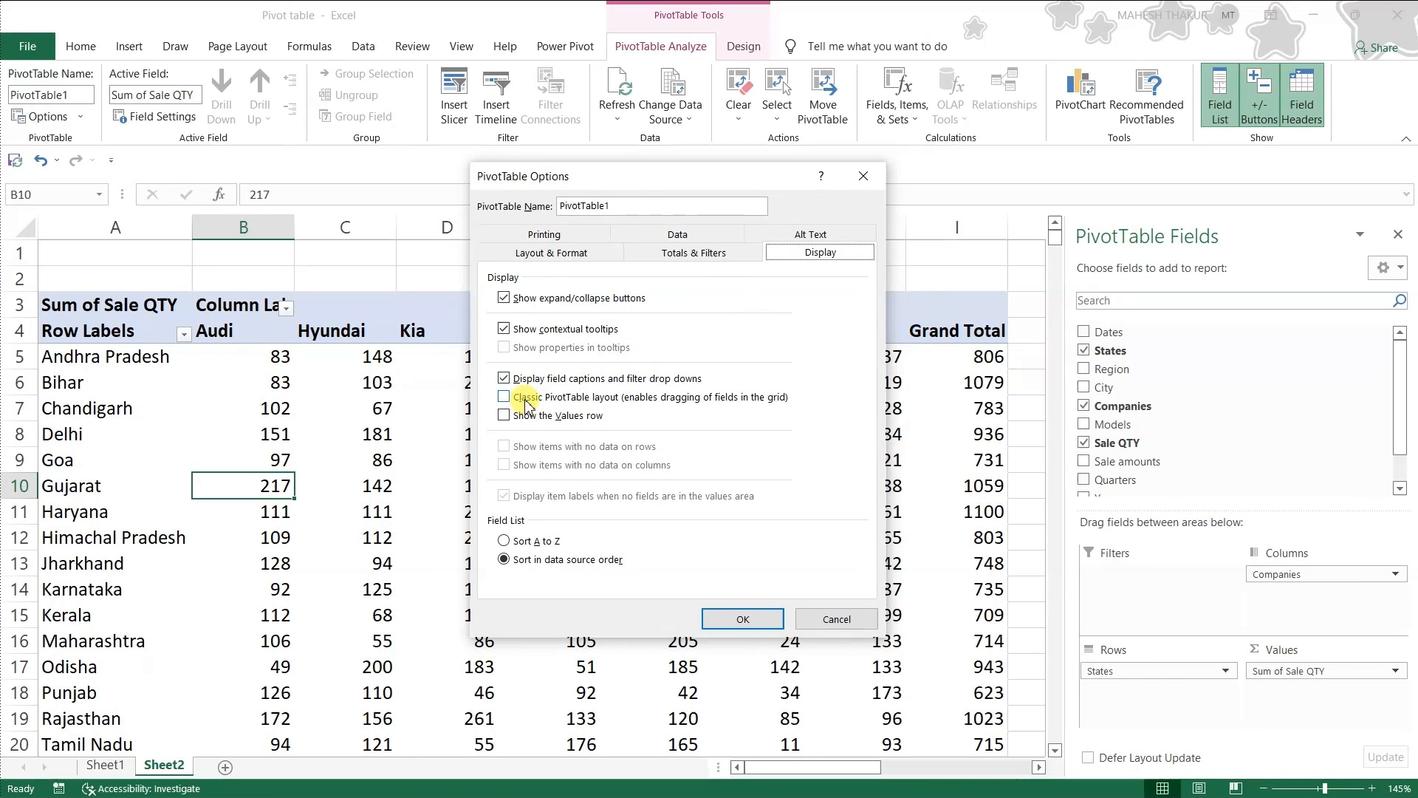
{"action": "left_click", "coordinate": [574, 402]}
{"action": "left_click", "coordinate": [727, 621]}
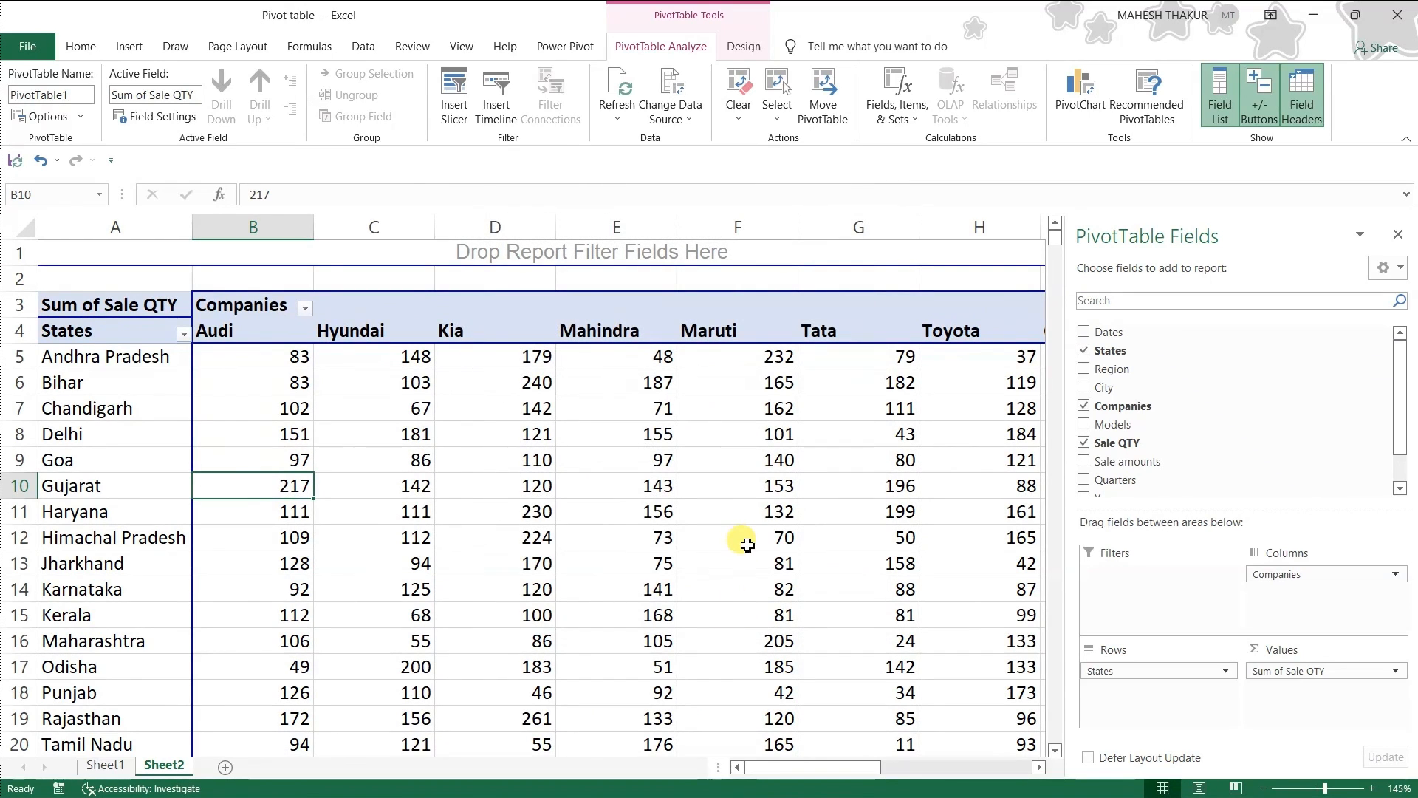
Clear the States, Companies and Sale QTY fields from the PivotTable to leave an empty classic layout grid.
{"action": "left_click_drag", "start_coordinate": [1149, 672], "coordinate": [990, 645]}
{"action": "left_click_drag", "start_coordinate": [1288, 575], "coordinate": [958, 577]}
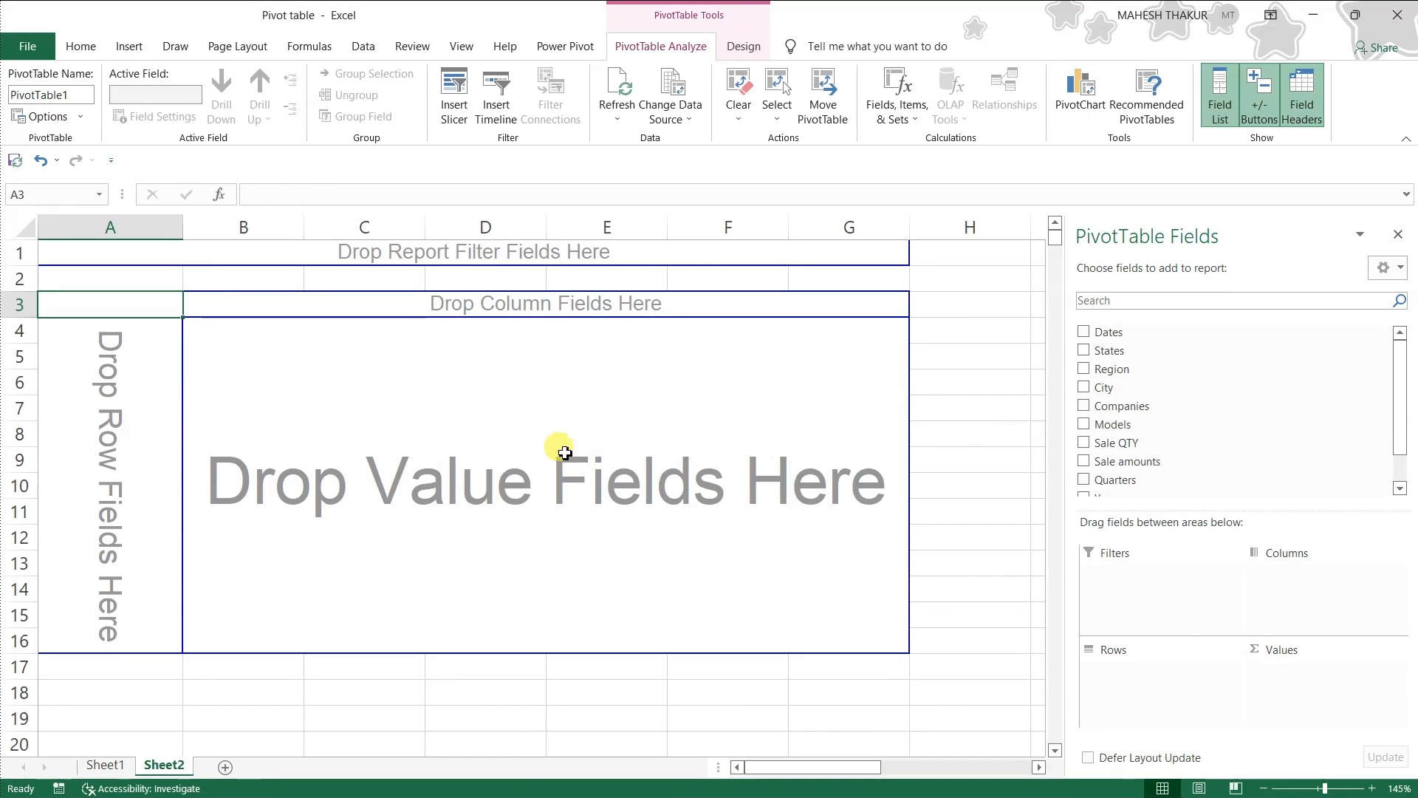
{"action": "scroll", "coordinate": [432, 517], "scroll_direction": "down", "scroll_amount": 1}
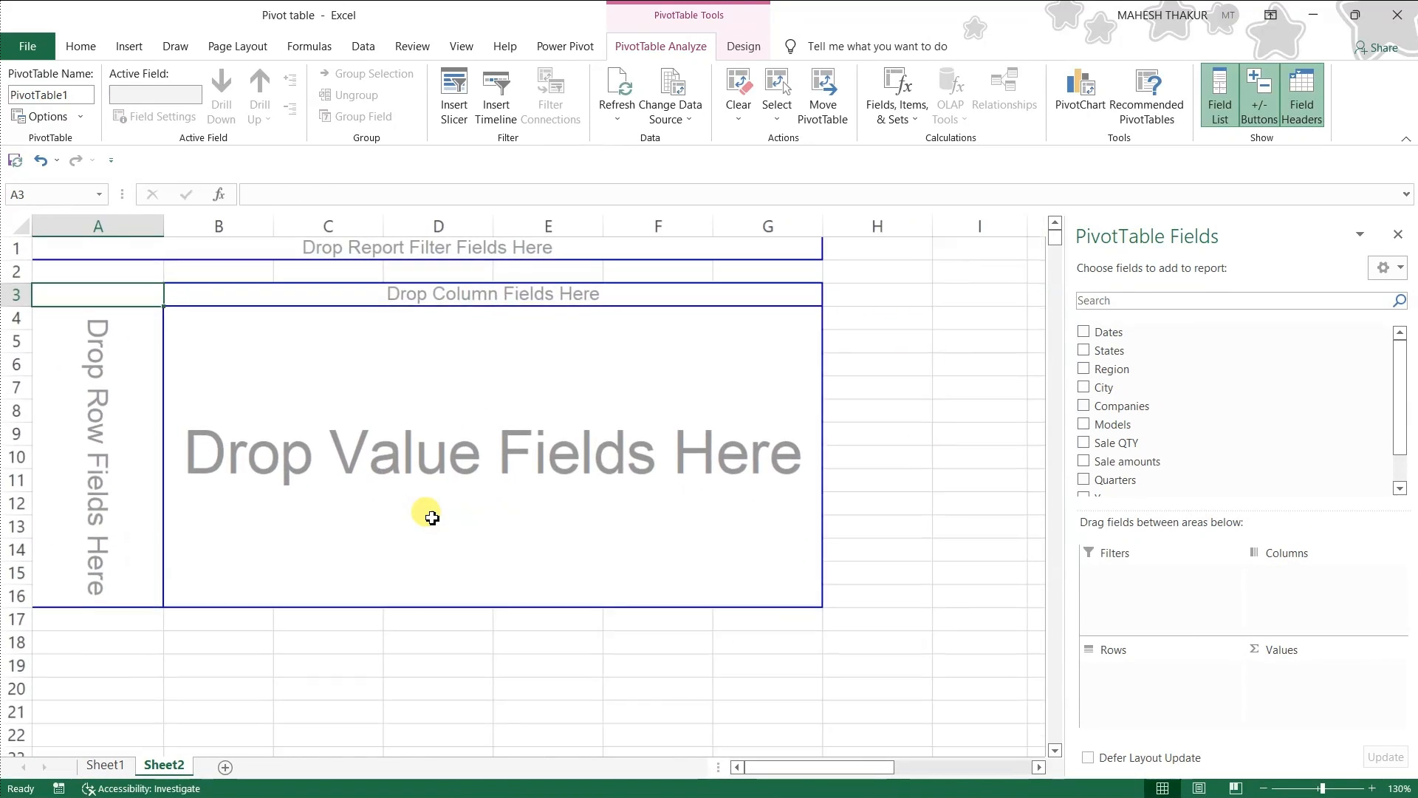
{"action": "scroll", "coordinate": [421, 513], "scroll_direction": "down", "scroll_amount": 1}
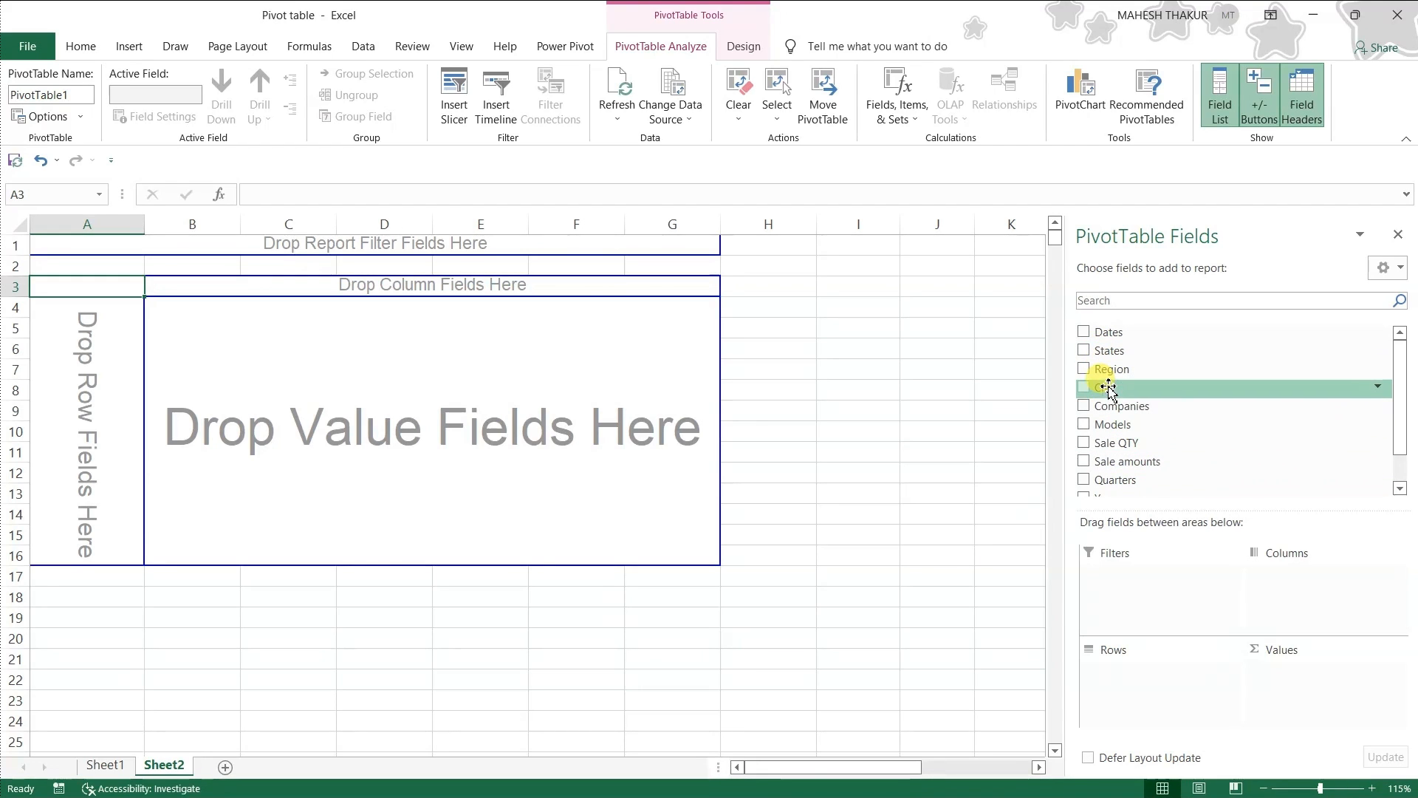
Place the City field in the row area of the classic layout grid and look through the cities.
{"action": "left_click_drag", "start_coordinate": [1094, 391], "coordinate": [96, 437]}
{"action": "scroll", "coordinate": [169, 513], "scroll_direction": "down", "scroll_amount": 15}
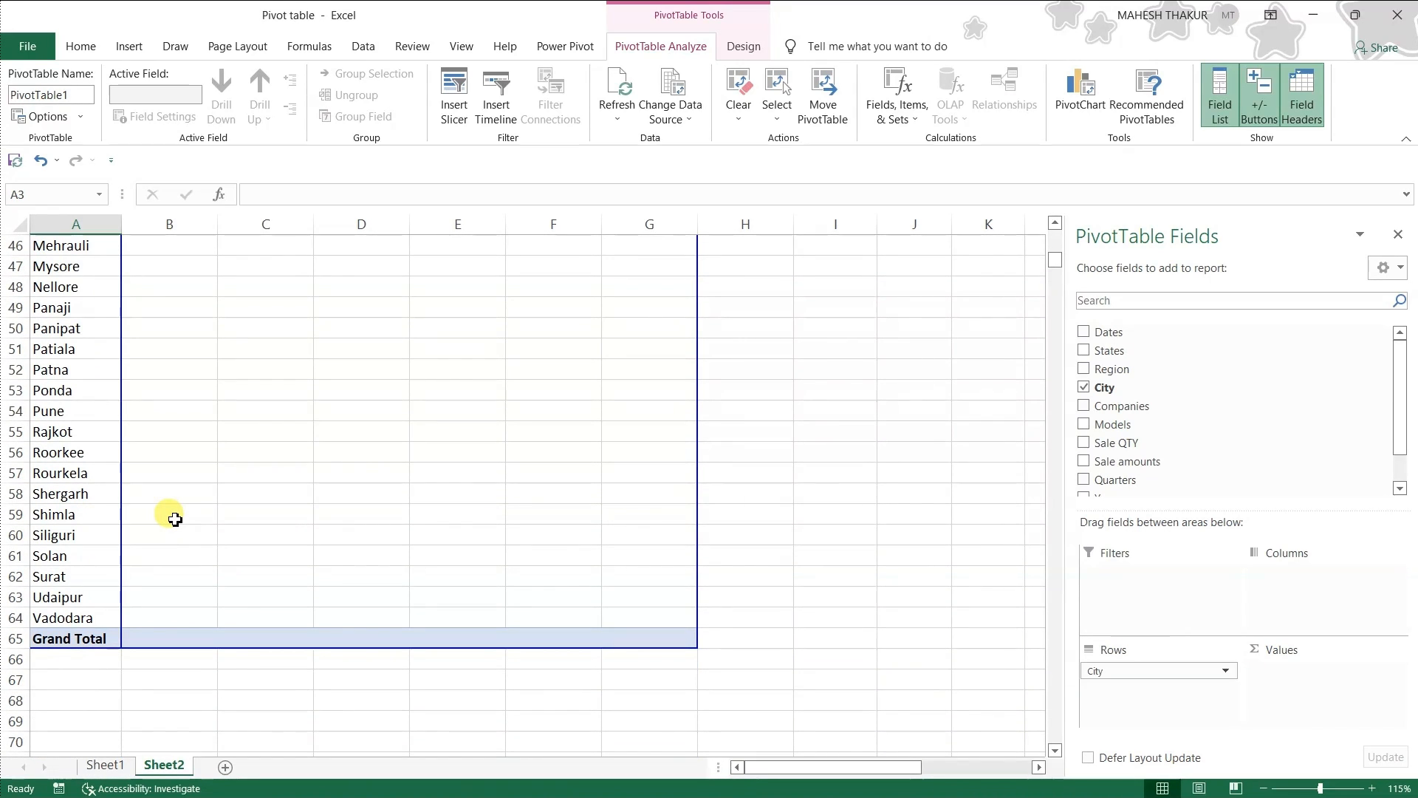
{"action": "scroll", "coordinate": [174, 519], "scroll_direction": "up", "scroll_amount": 12}
{"action": "scroll", "coordinate": [169, 532], "scroll_direction": "up", "scroll_amount": 3}
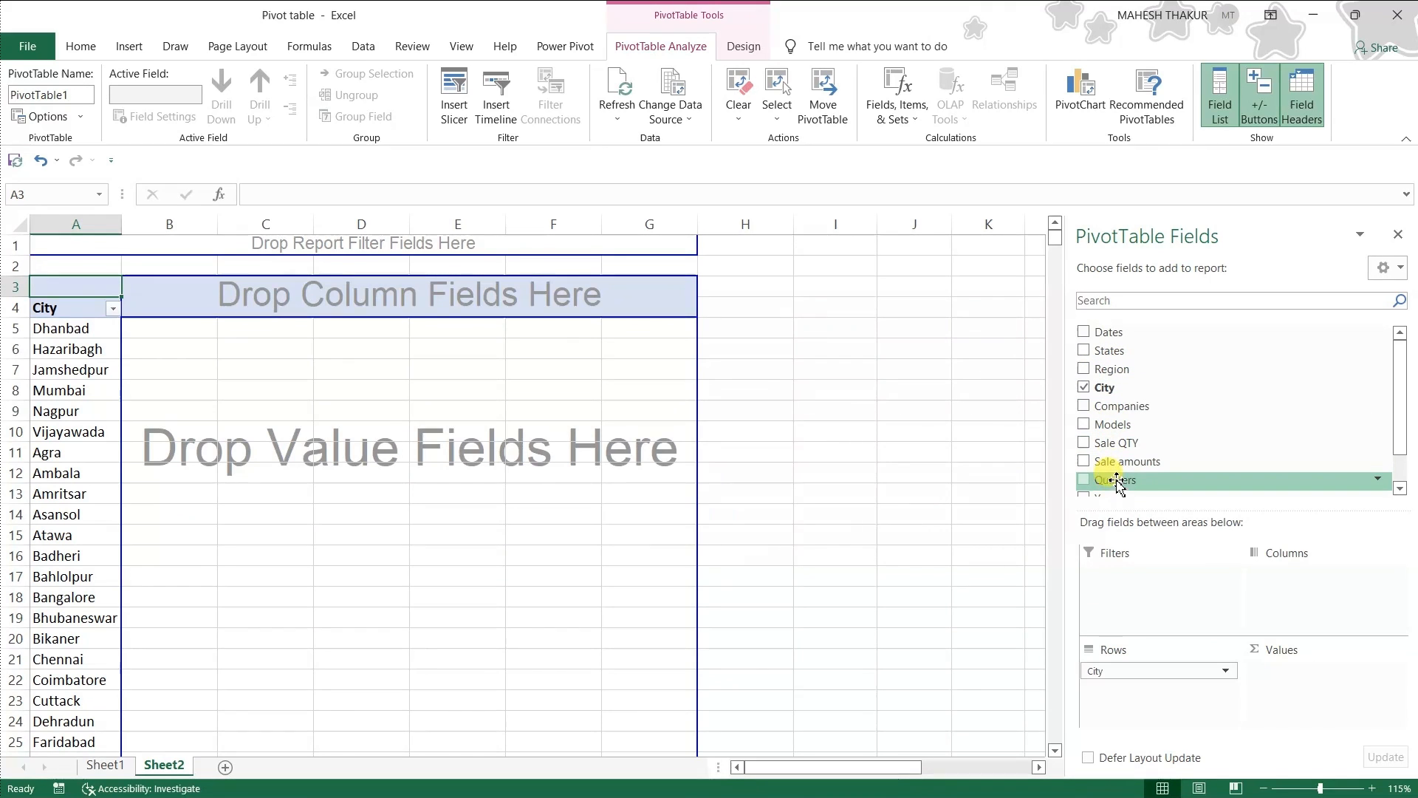
Add Sale QTY to the PivotTable values and look through the totals for each city.
{"action": "scroll", "coordinate": [1128, 466], "scroll_direction": "down", "scroll_amount": 1}
{"action": "left_click", "coordinate": [1084, 405]}
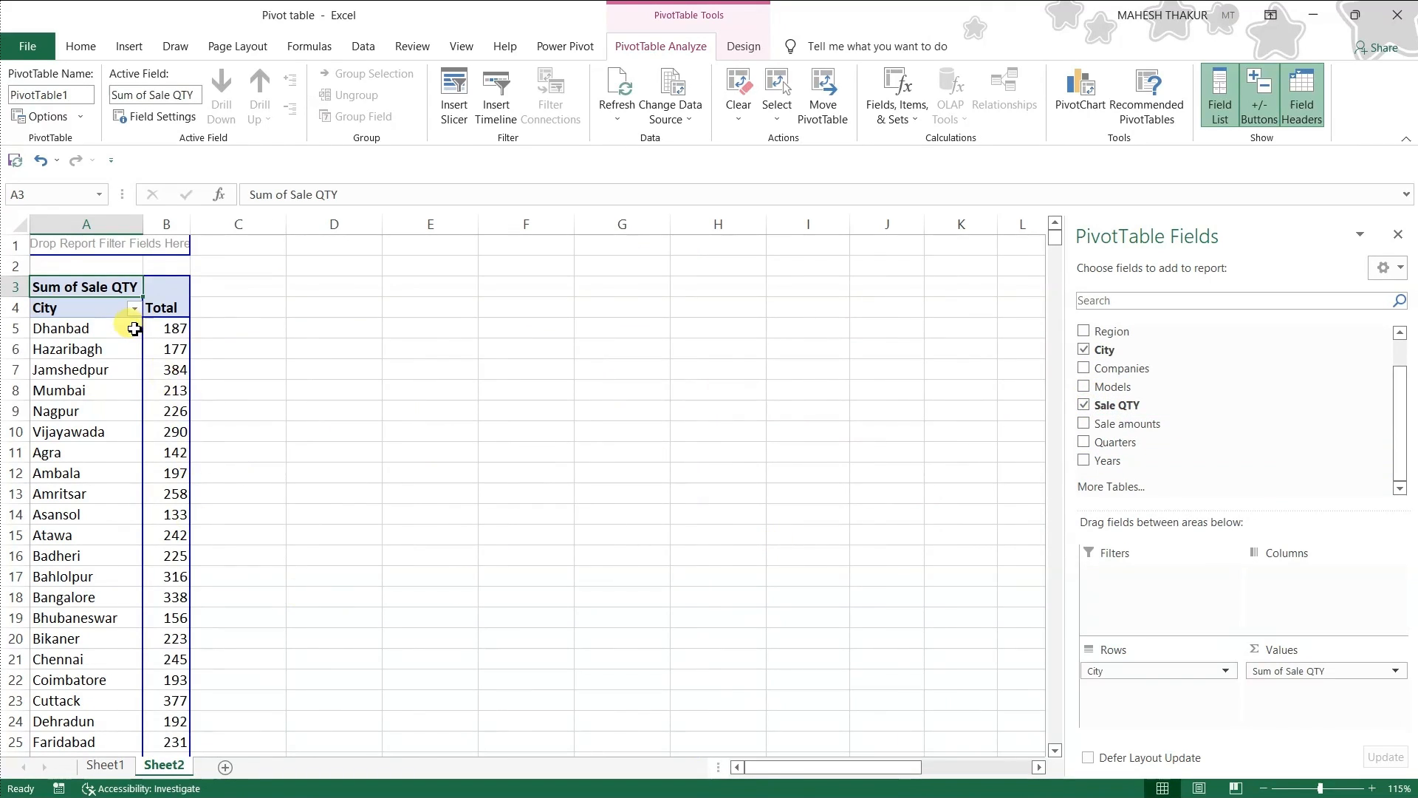
{"action": "left_click", "coordinate": [66, 330]}
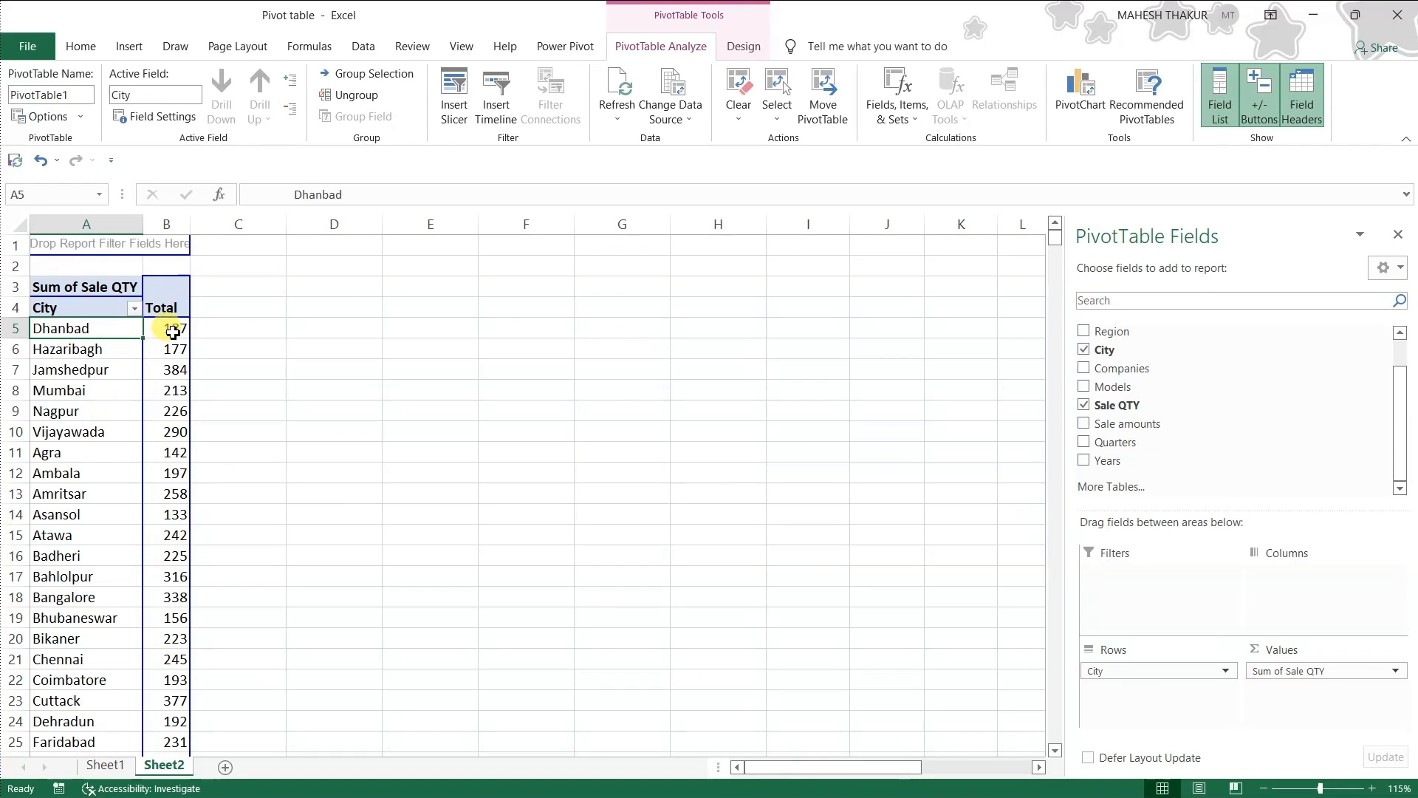
{"action": "scroll", "coordinate": [172, 479], "scroll_direction": "down", "scroll_amount": 14}
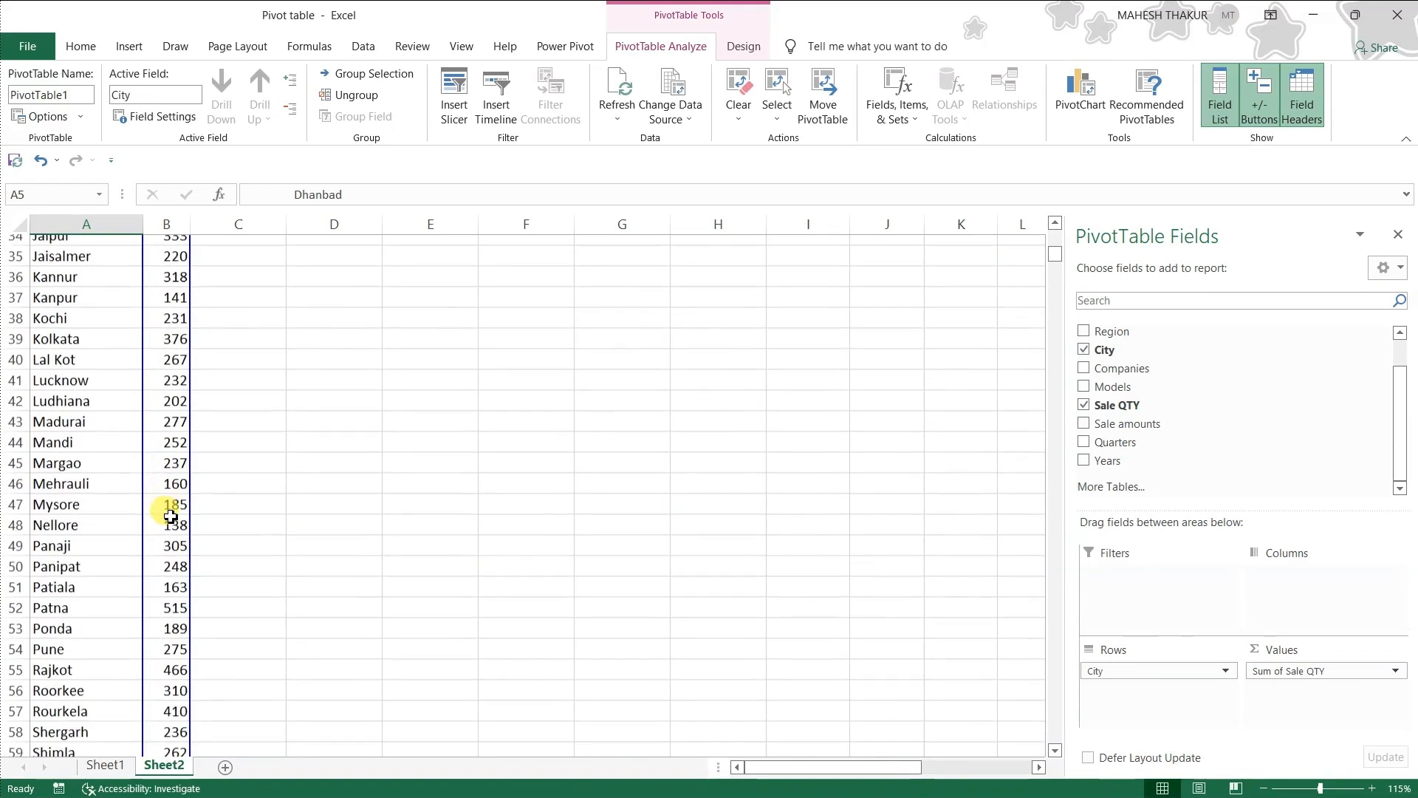
{"action": "scroll", "coordinate": [156, 629], "scroll_direction": "down", "scroll_amount": 4}
{"action": "scroll", "coordinate": [156, 629], "scroll_direction": "up", "scroll_amount": 18}
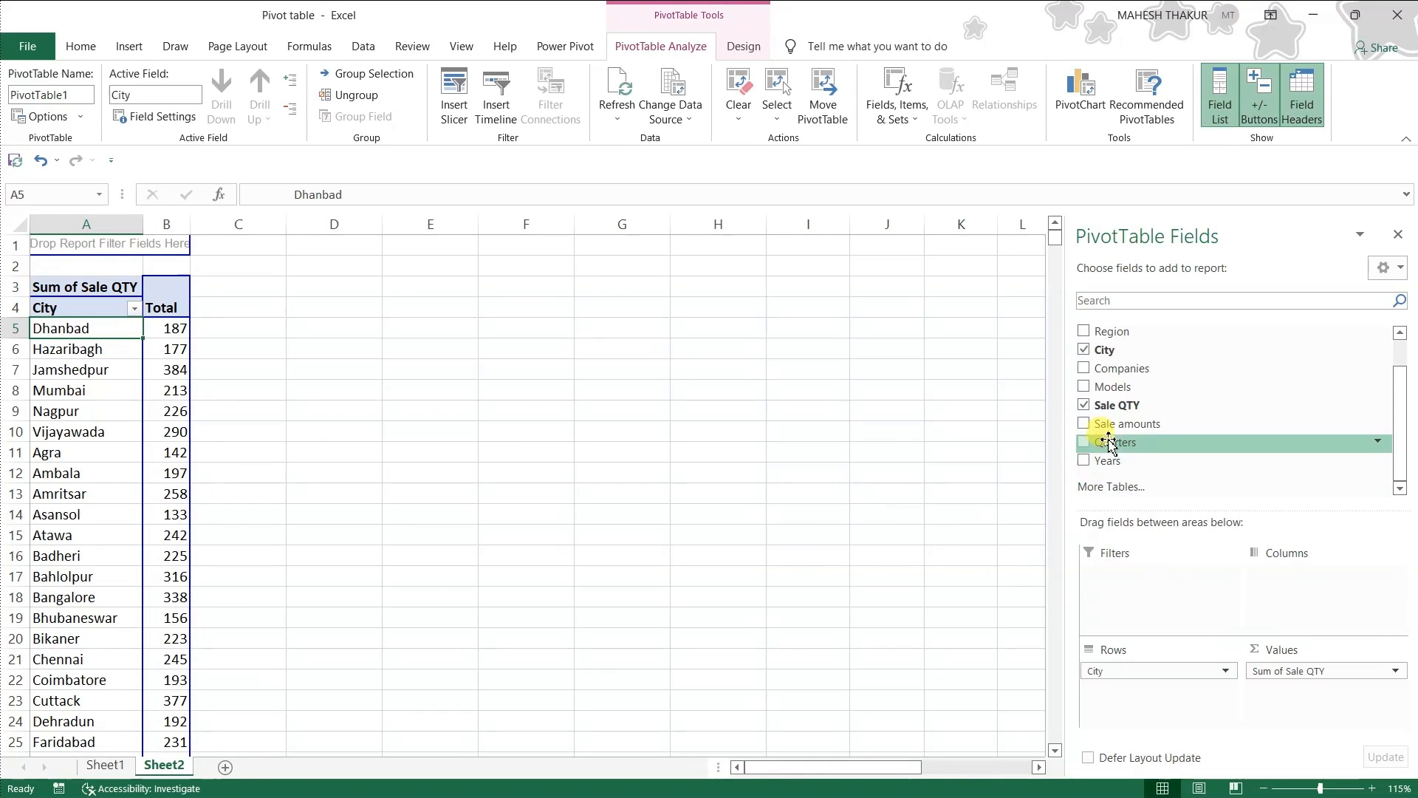
Move the City field from the rows to the report filter area and filter the PivotTable to Mumbai.
{"action": "left_click_drag", "start_coordinate": [1108, 353], "coordinate": [88, 244]}
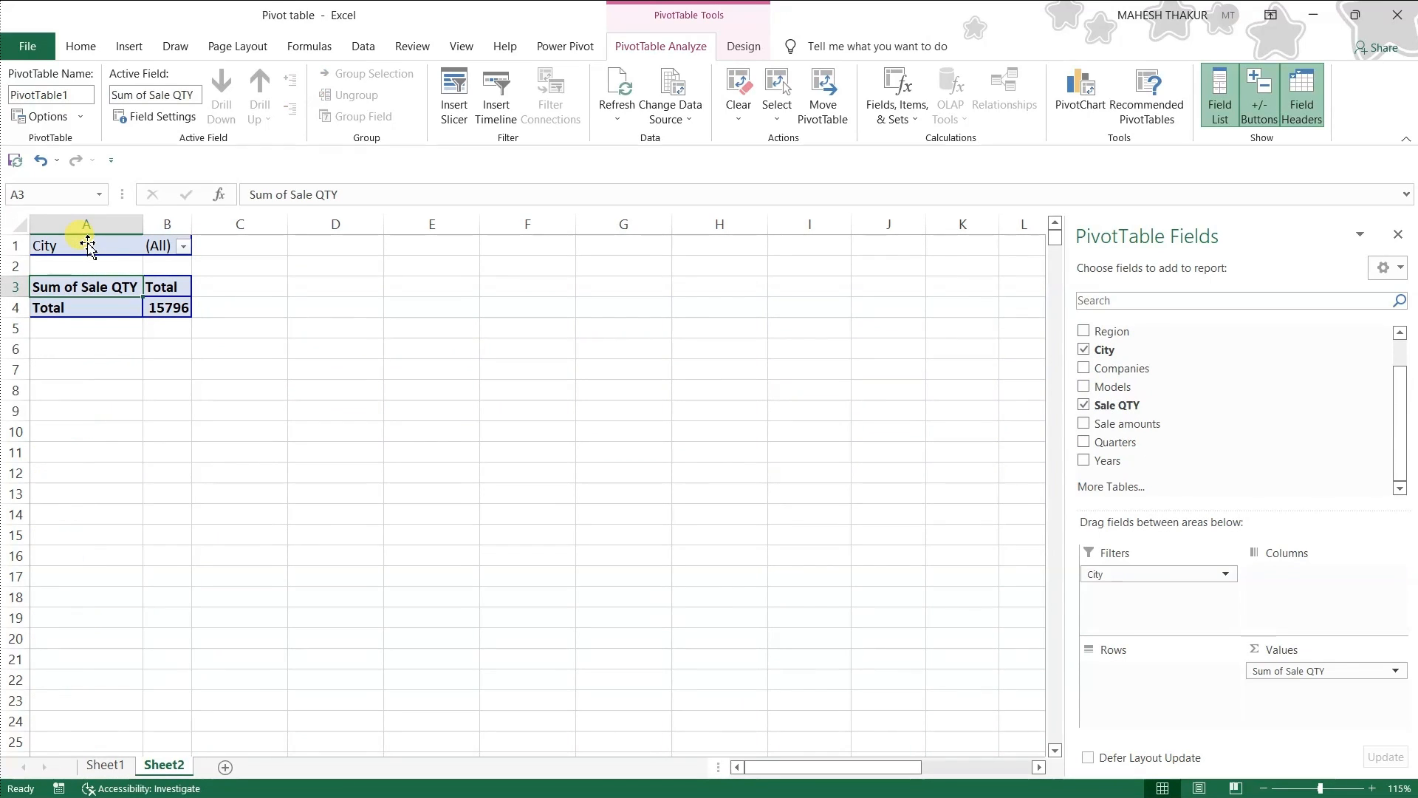
{"action": "left_click", "coordinate": [183, 249]}
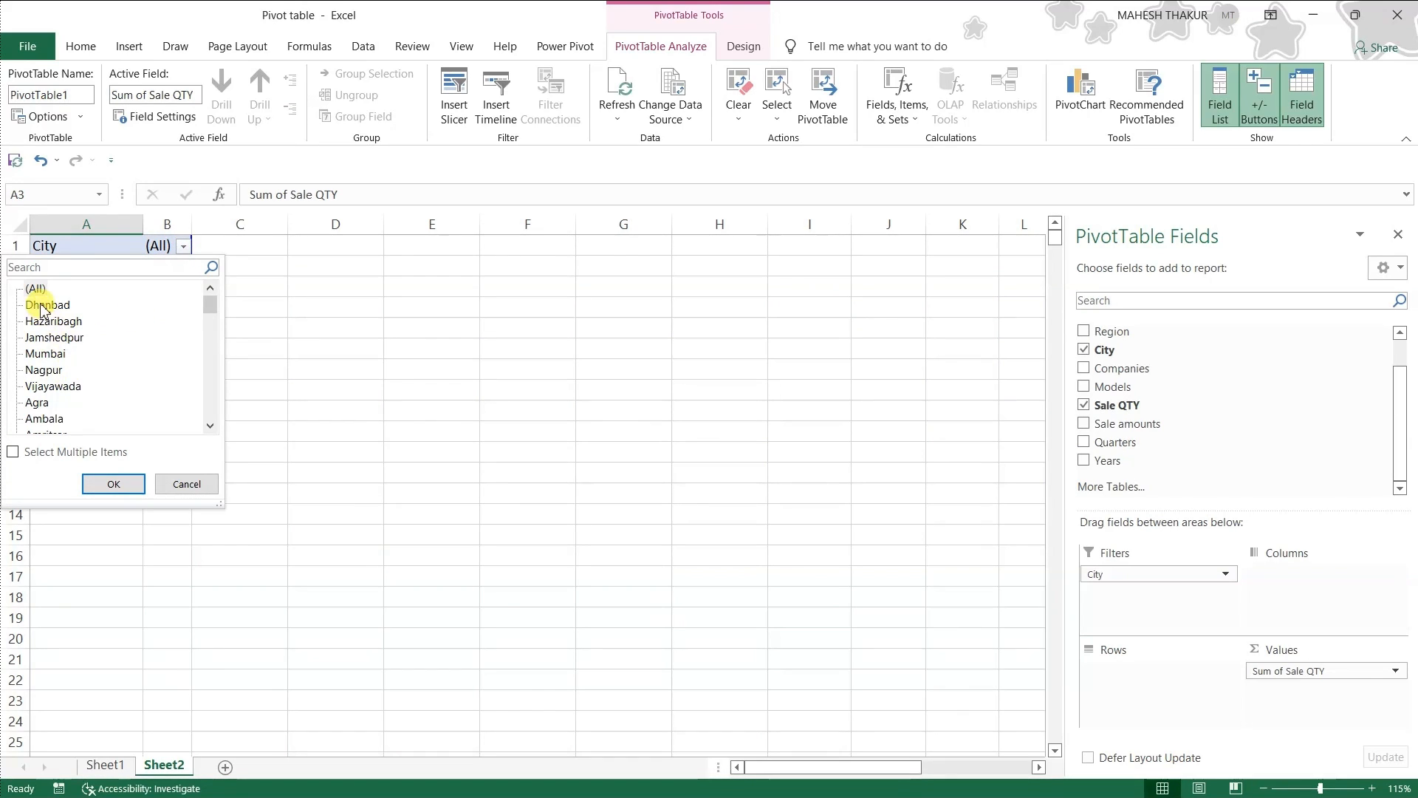
{"action": "left_click", "coordinate": [40, 354]}
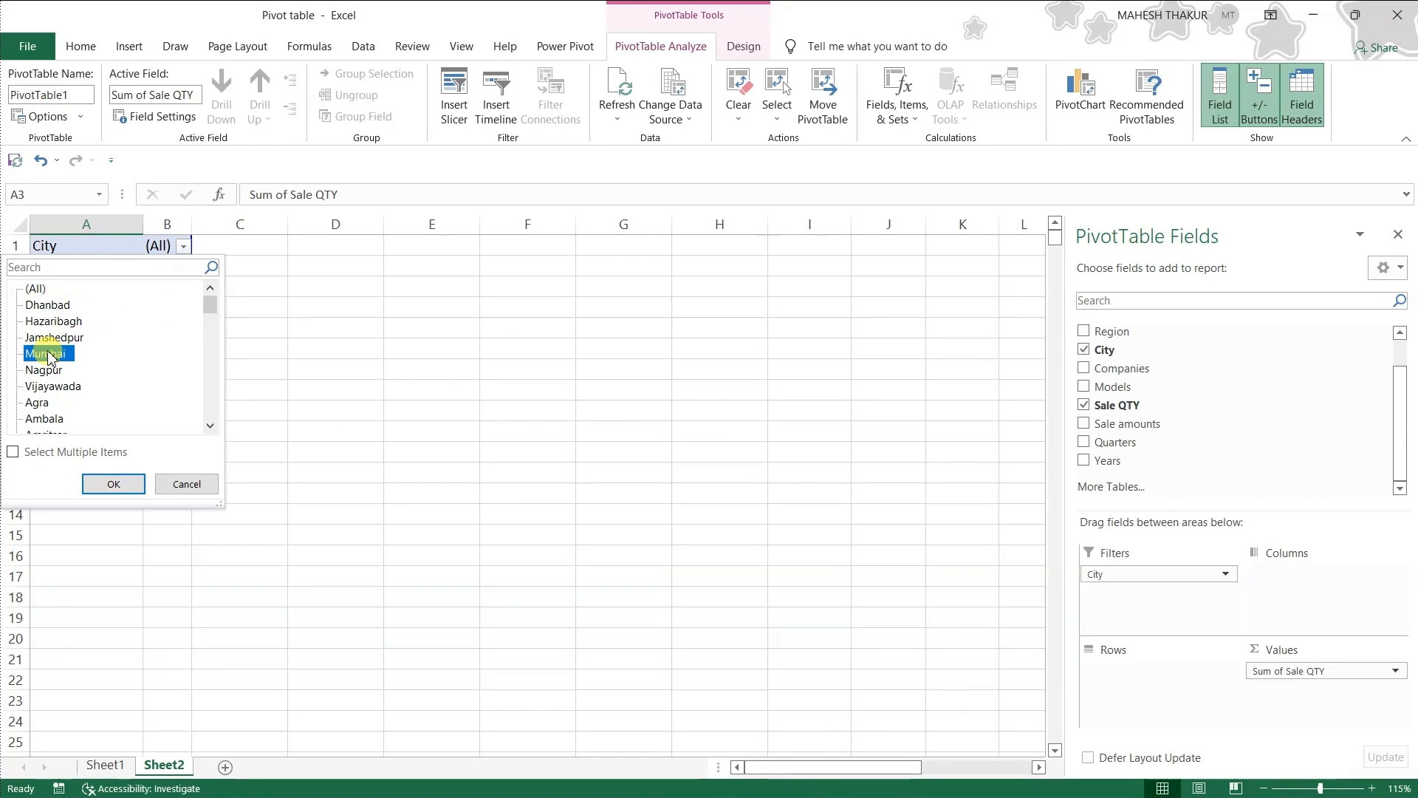
{"action": "left_click", "coordinate": [107, 484]}
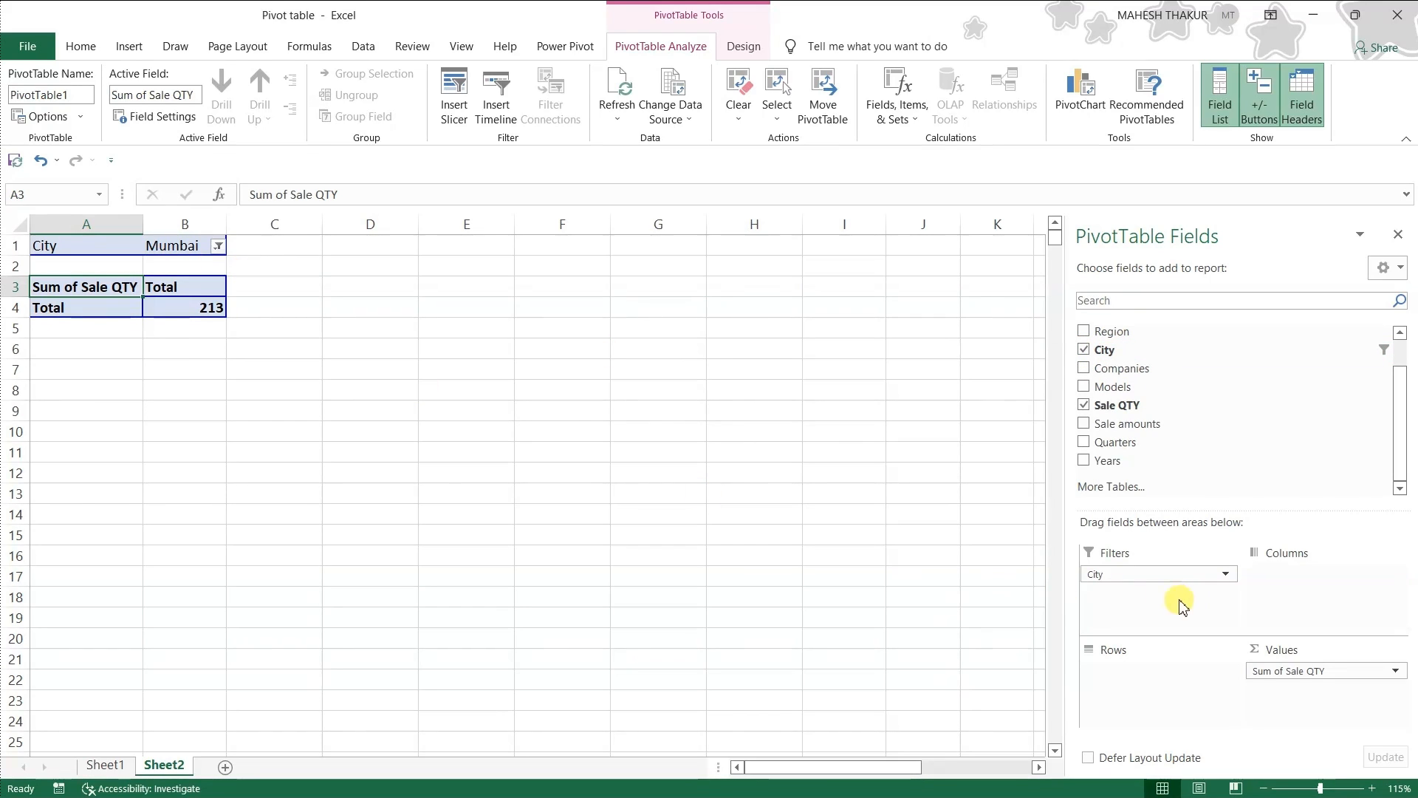
Remove the City filter and Sale QTY from the PivotTable.
{"action": "left_click_drag", "start_coordinate": [1134, 576], "coordinate": [923, 580]}
{"action": "left_click_drag", "start_coordinate": [1297, 672], "coordinate": [951, 635]}
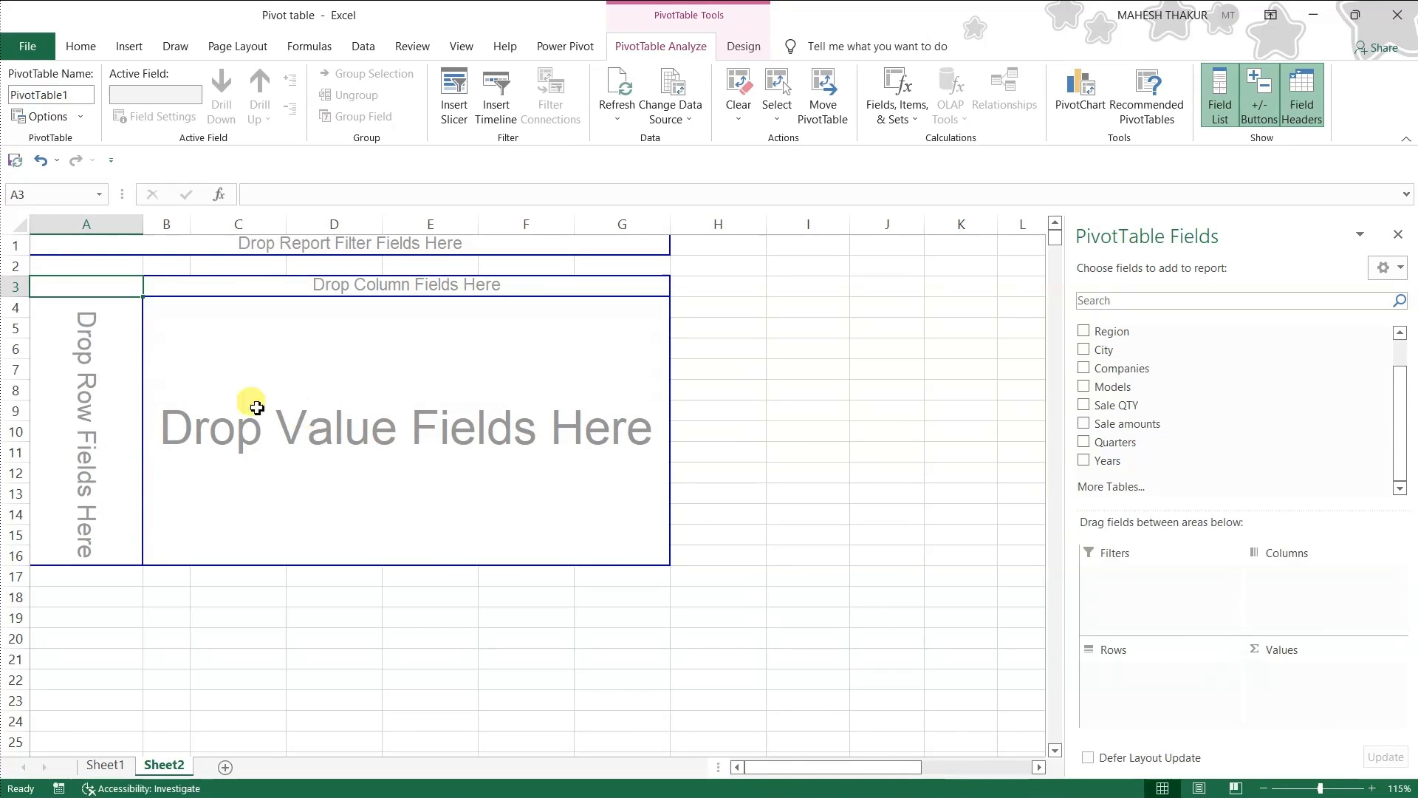
Review the Layout & Format settings of the PivotTable Options and the other PivotTable option commands without changing them.
{"action": "left_click", "coordinate": [80, 118]}
{"action": "left_click", "coordinate": [97, 147]}
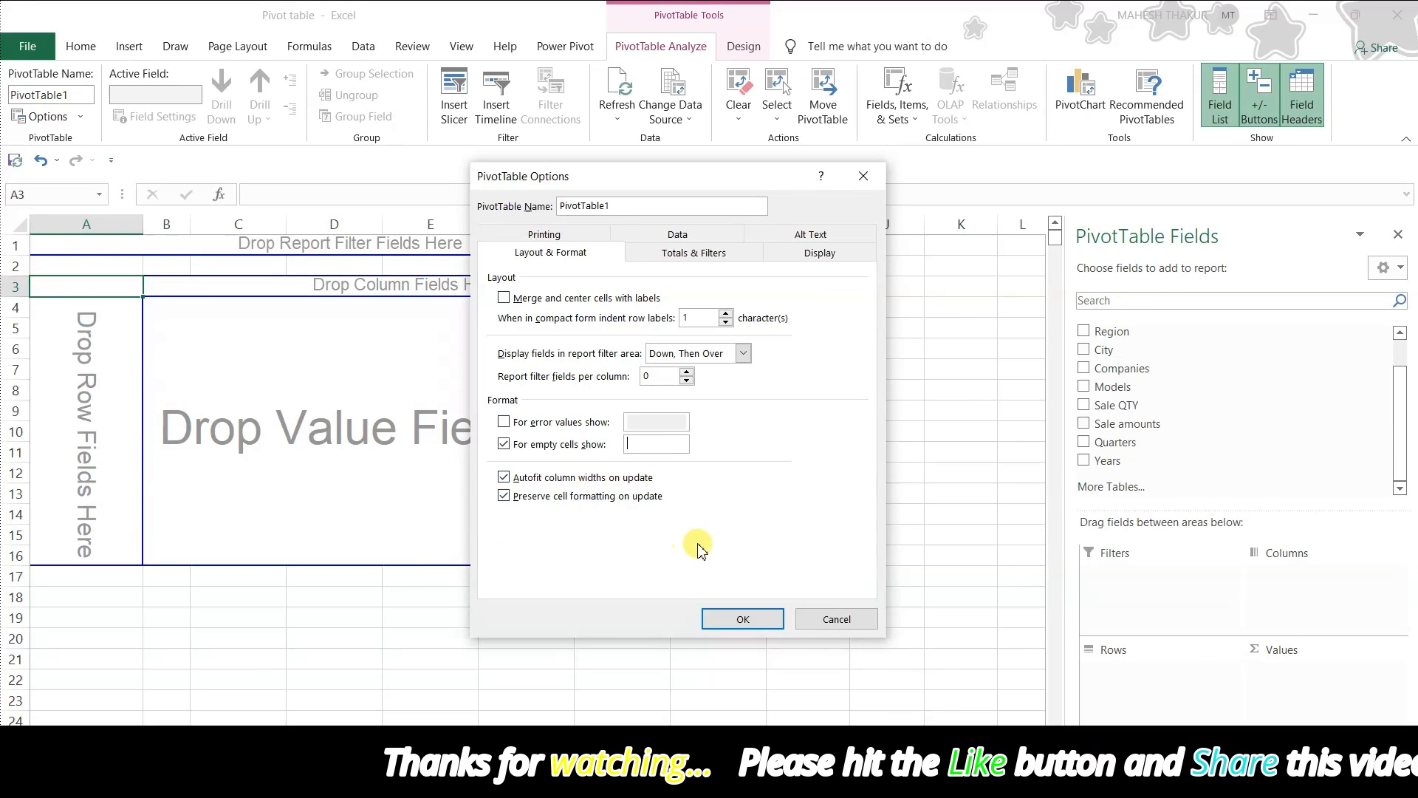
{"action": "left_click", "coordinate": [838, 619]}
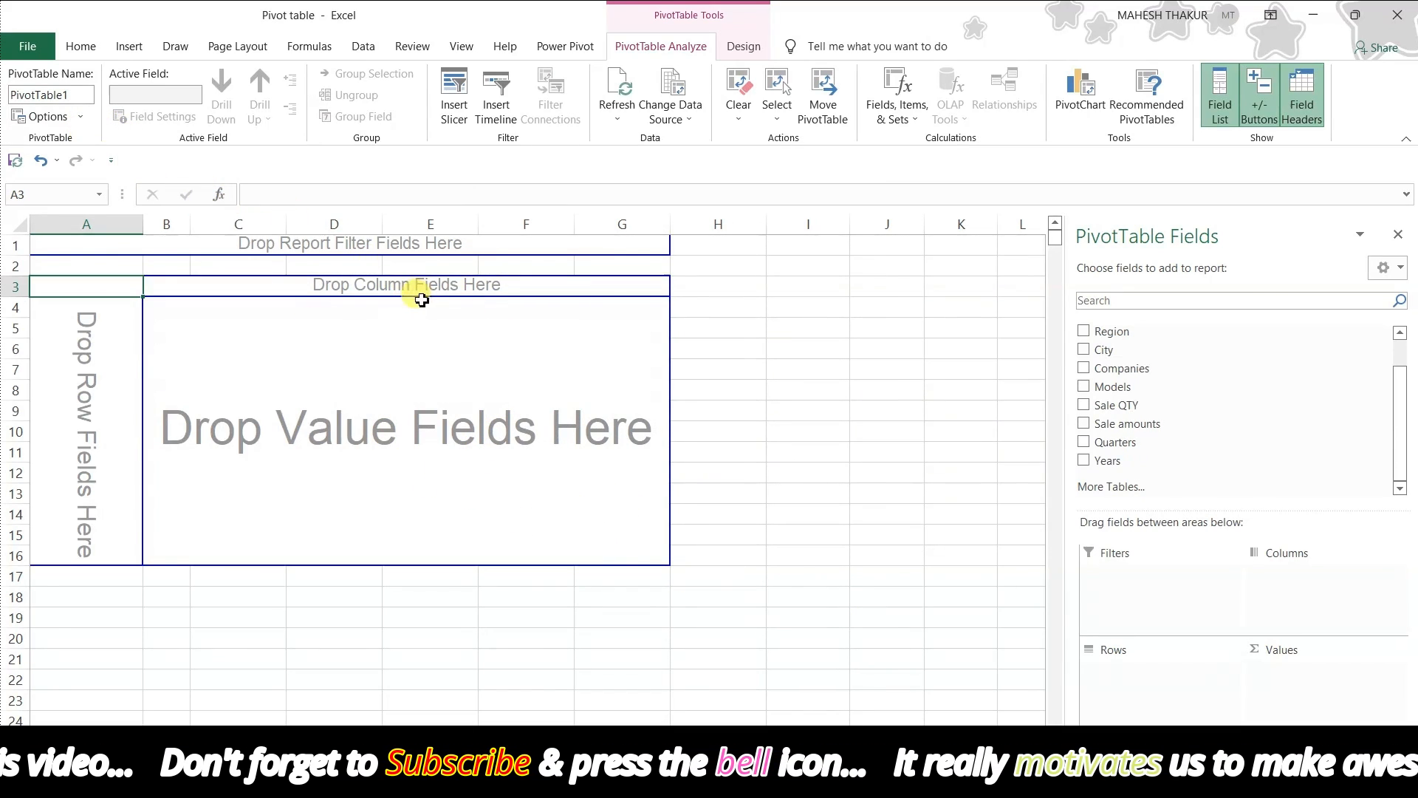
{"action": "left_click", "coordinate": [80, 116]}
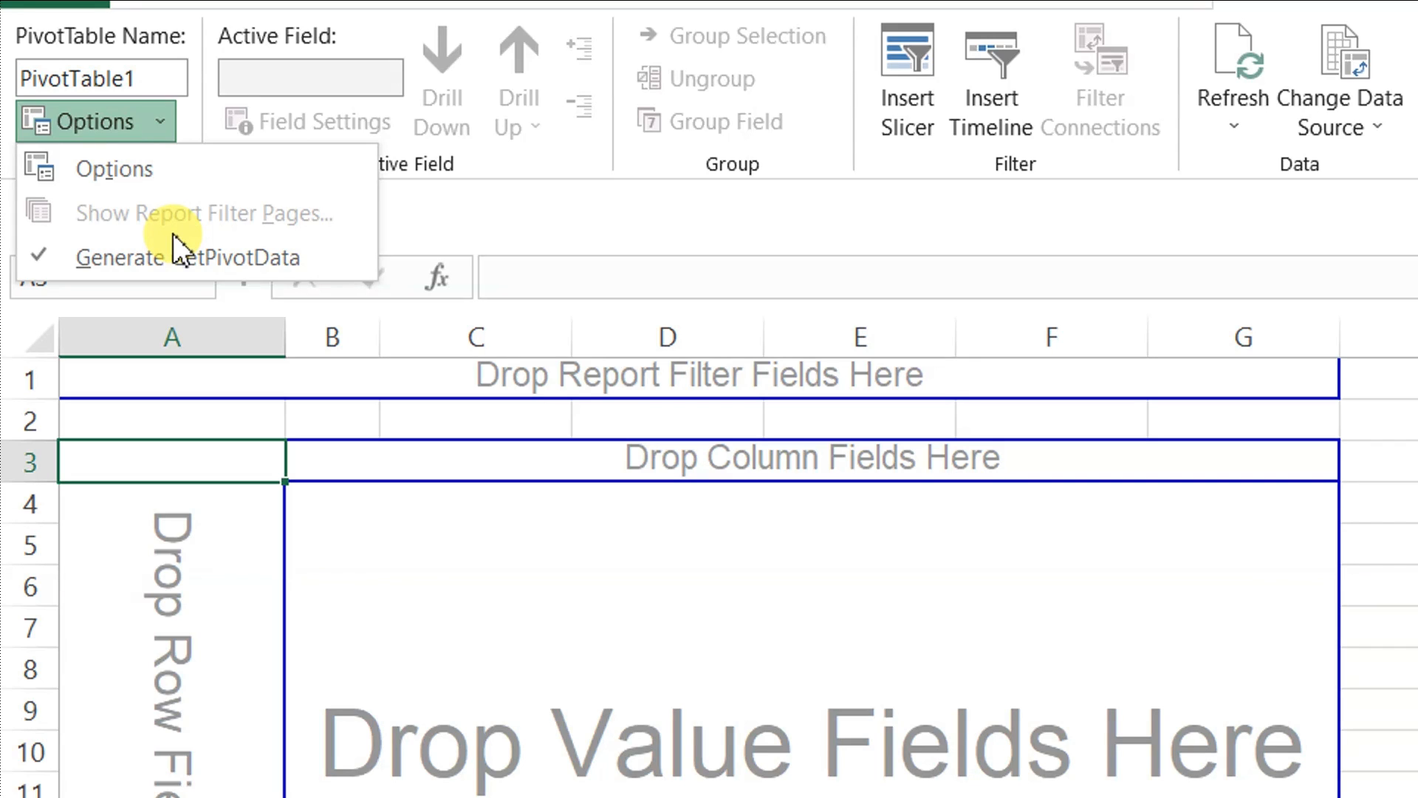
{"action": "left_click", "coordinate": [423, 471]}
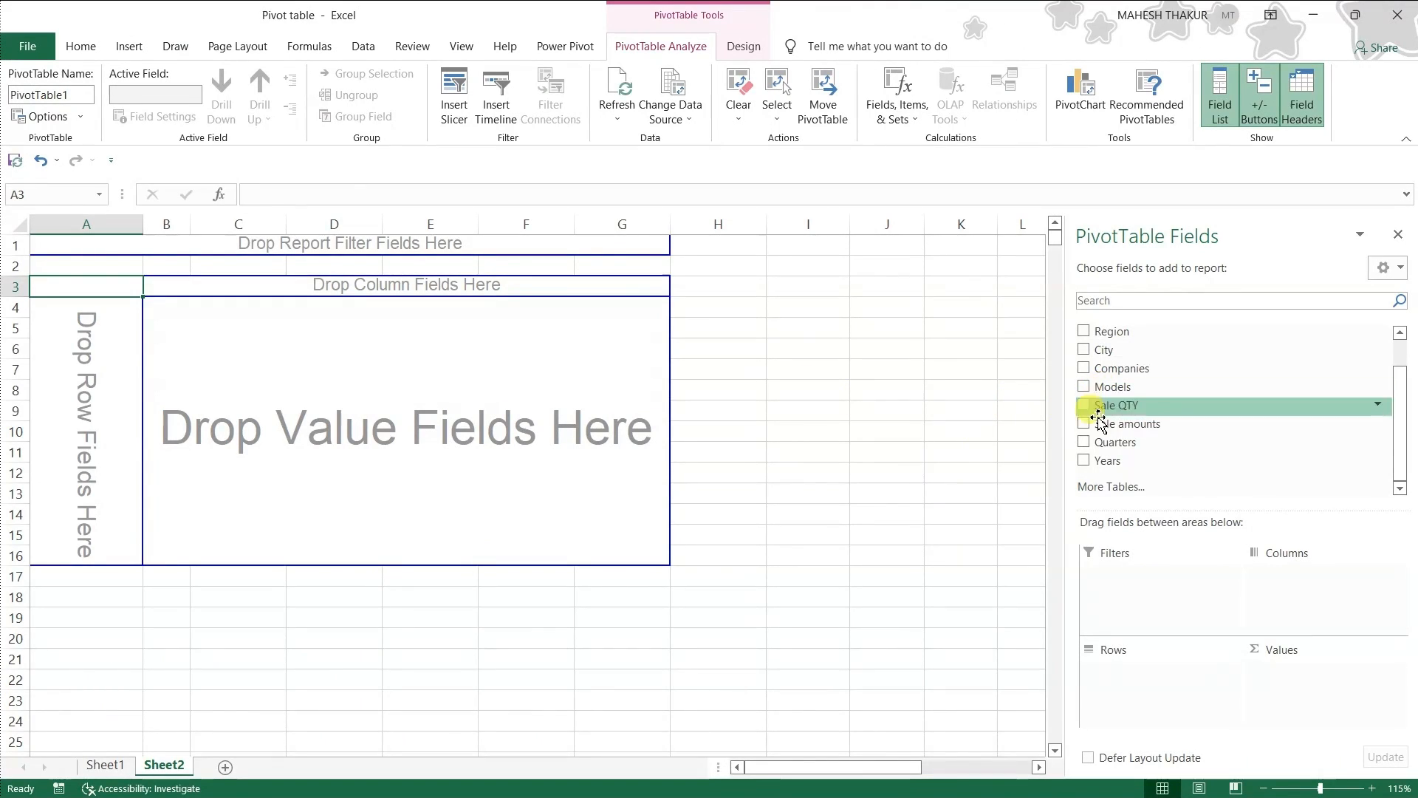
Add the Years field to the PivotTable's Filters area and view its filter items, keeping all years selected.
{"action": "left_click_drag", "start_coordinate": [1096, 465], "coordinate": [1100, 565]}
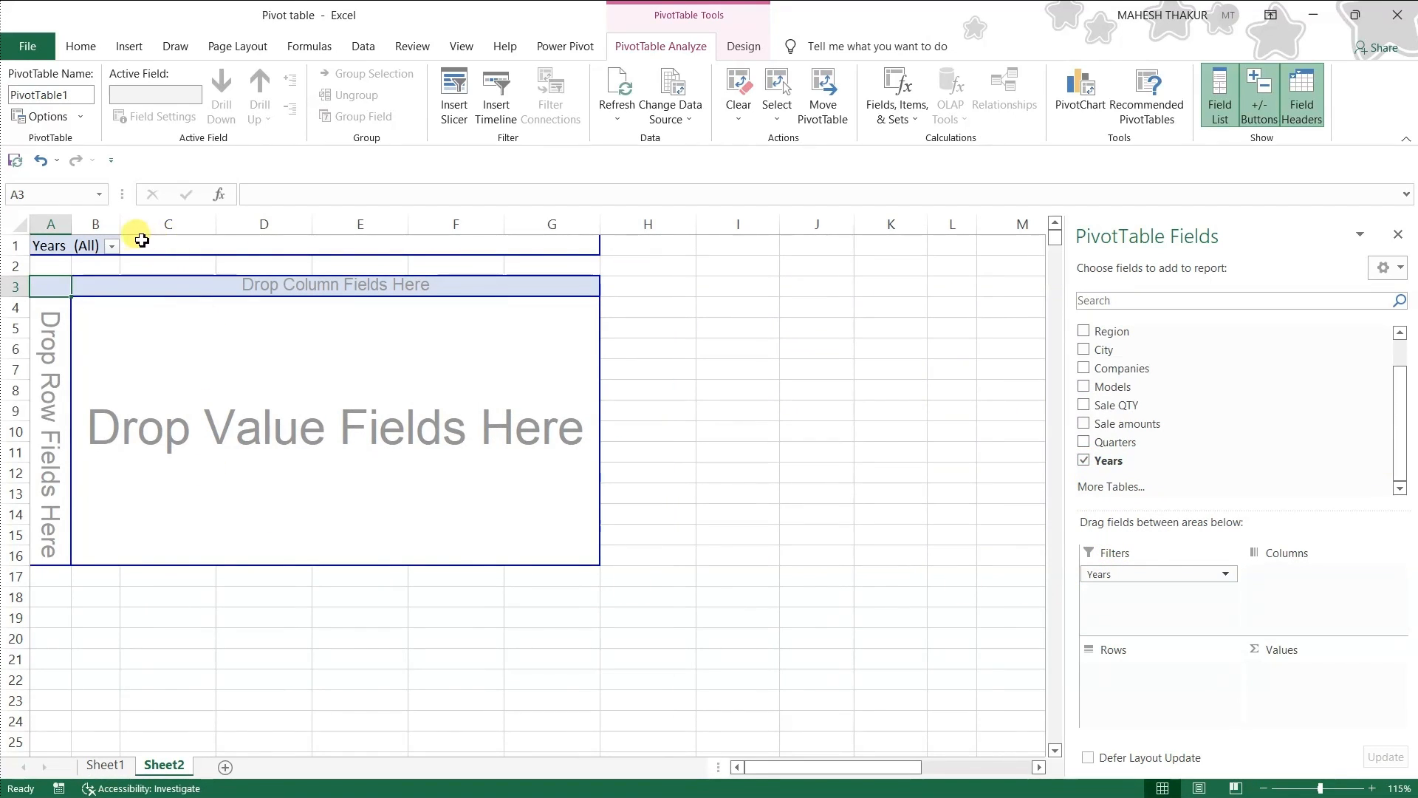
{"action": "left_click", "coordinate": [112, 246]}
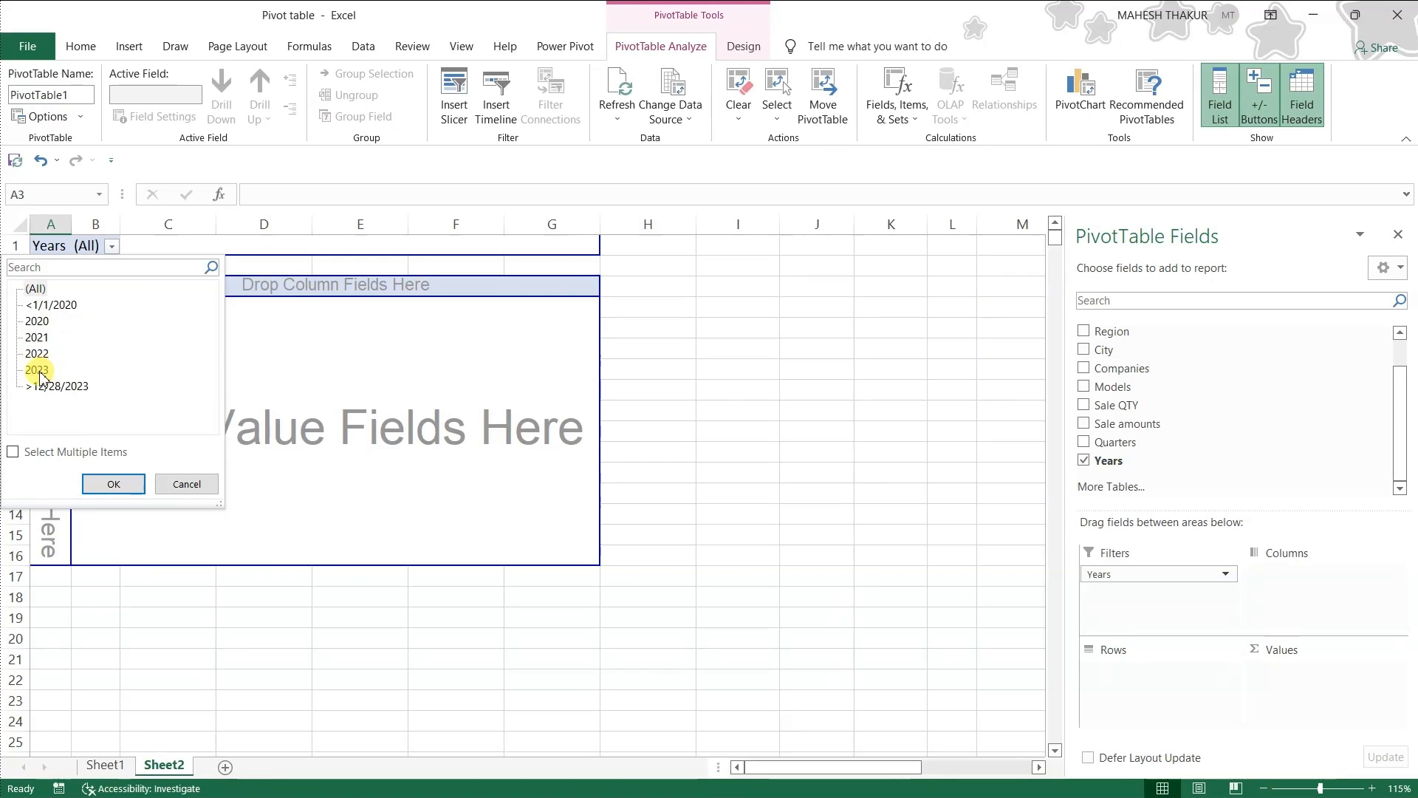
{"action": "left_click", "coordinate": [185, 486]}
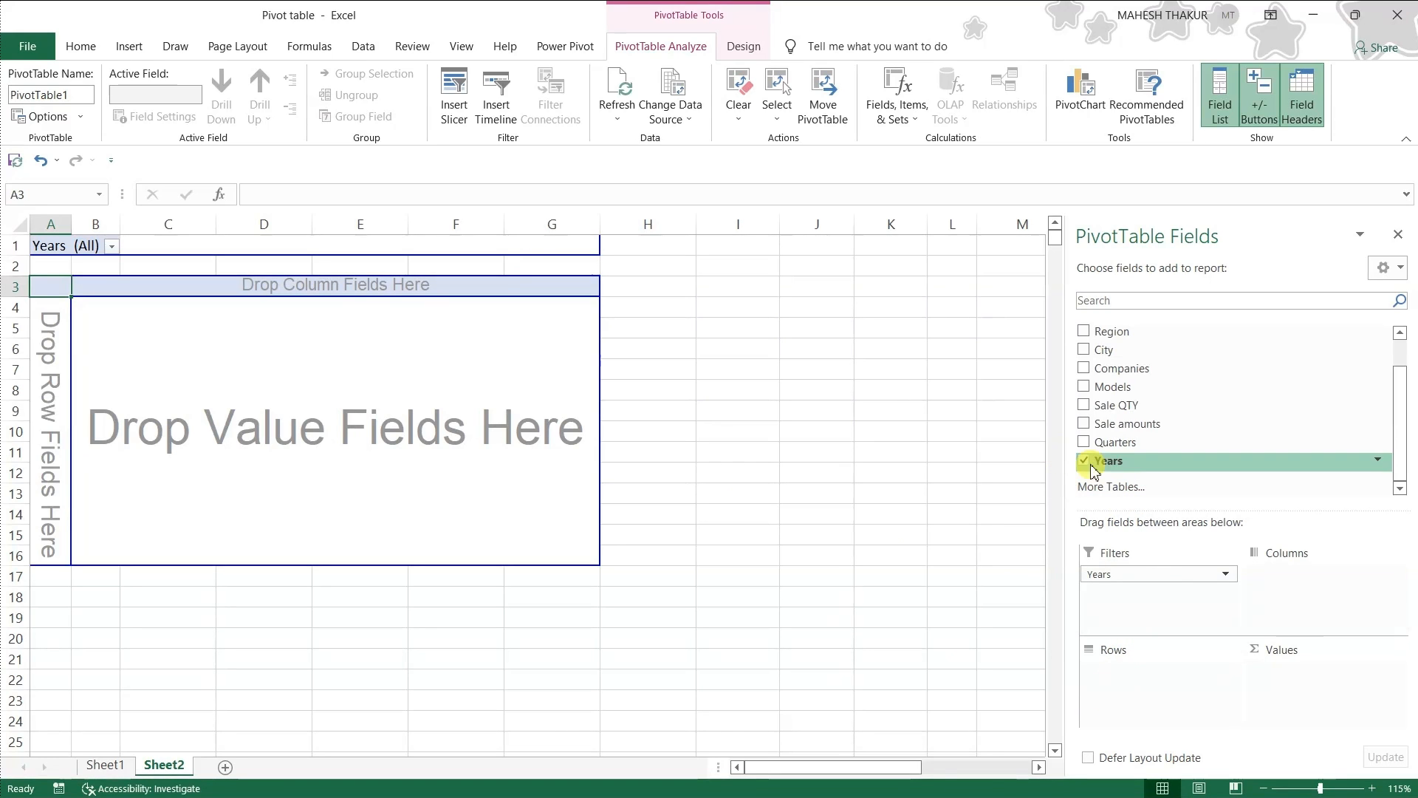
Add Region to the PivotTable's rows, Sale QTY to its values and Companies to its columns.
{"action": "scroll", "coordinate": [1108, 369], "scroll_direction": "up", "scroll_amount": 1}
{"action": "left_click", "coordinate": [1083, 368]}
{"action": "left_click_drag", "start_coordinate": [1128, 443], "coordinate": [1285, 689]}
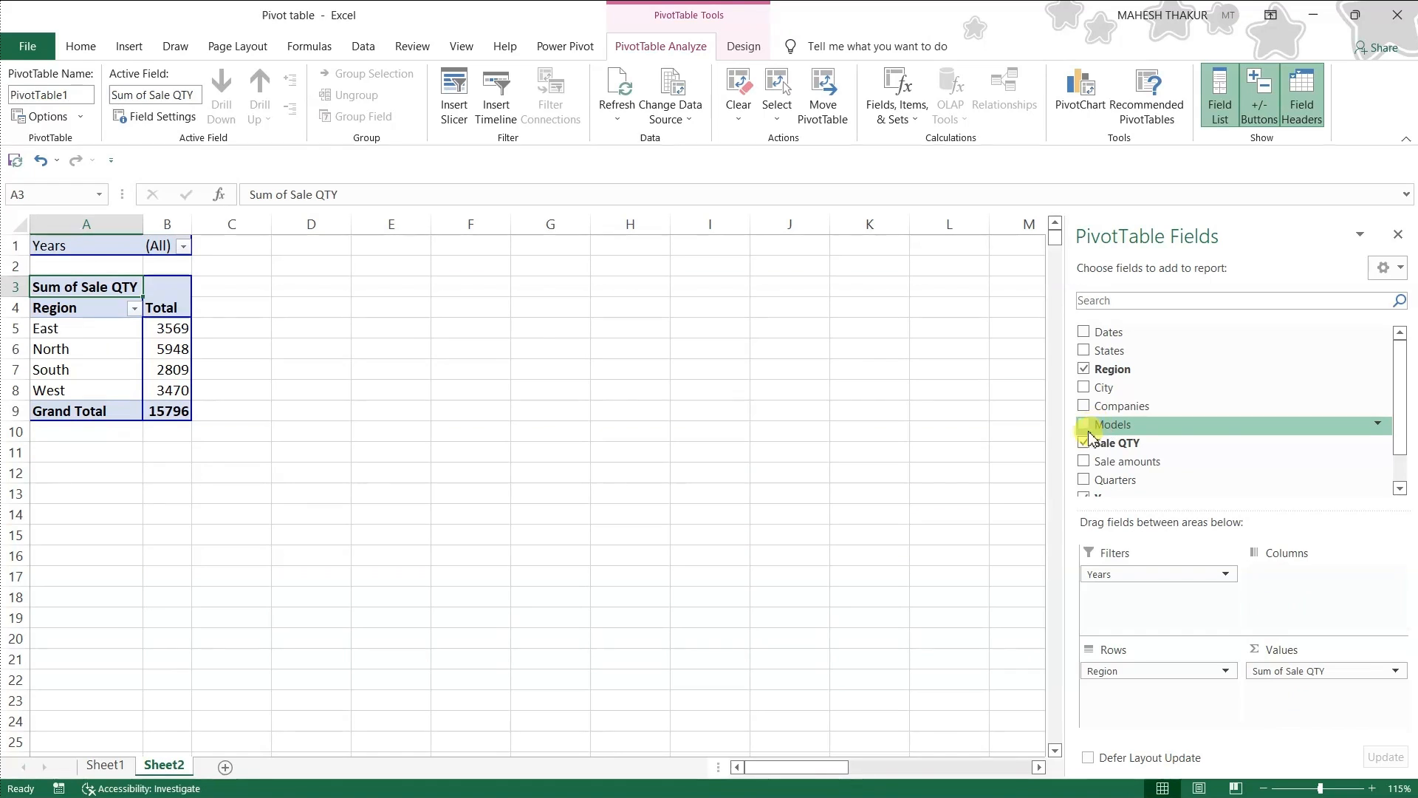
{"action": "left_click_drag", "start_coordinate": [1088, 406], "coordinate": [1288, 583]}
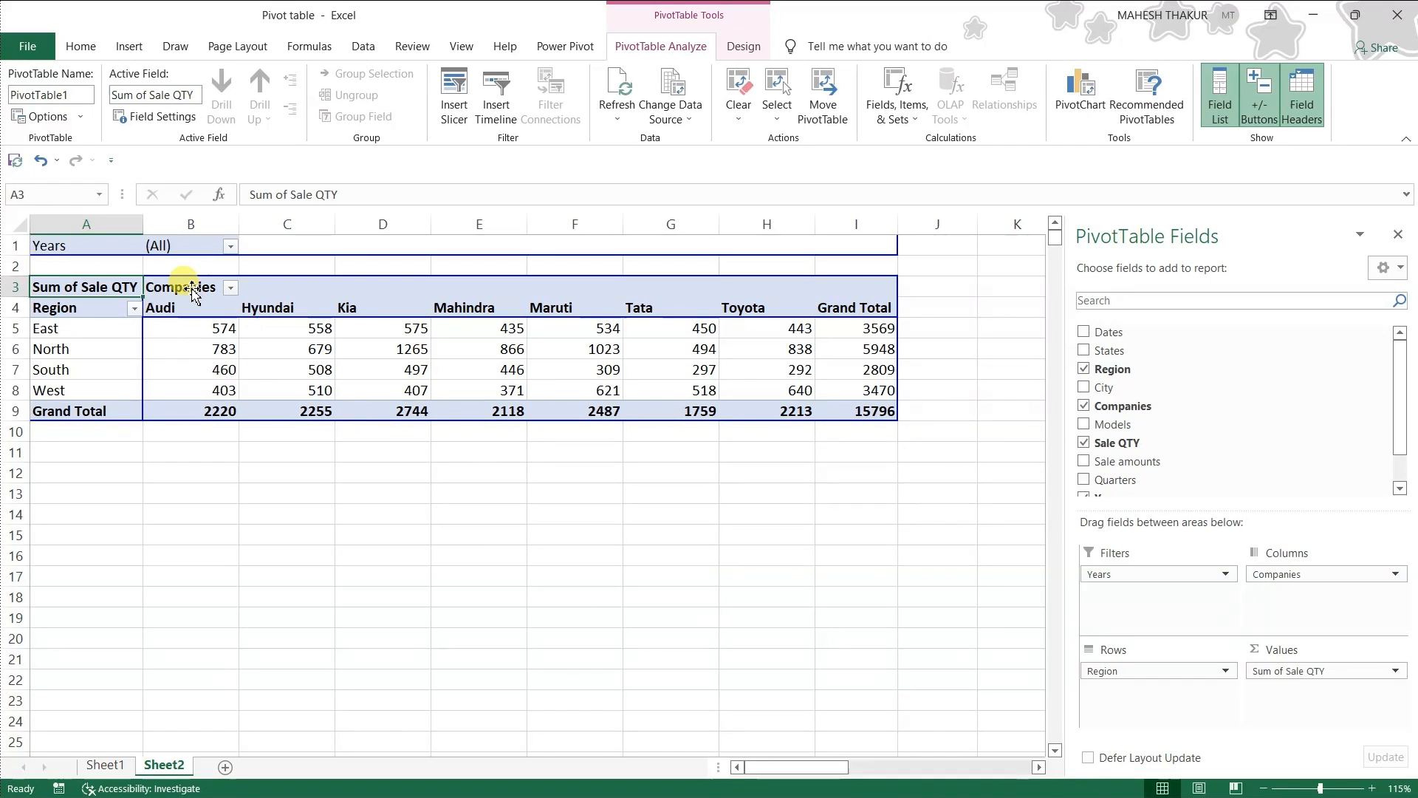
Filter the PivotTable by Years to 2020, and switch the Years filter to 2022.
{"action": "left_click", "coordinate": [229, 247]}
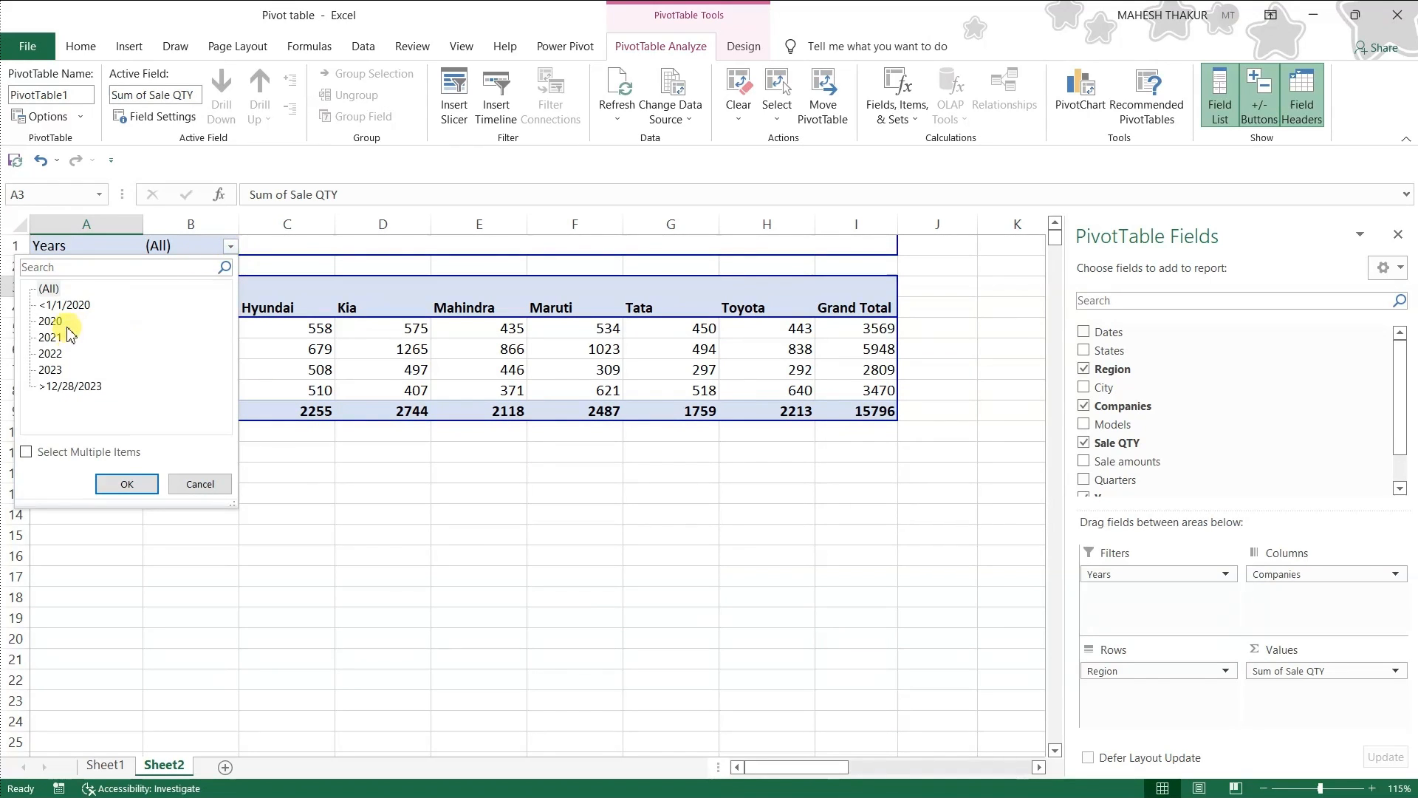
{"action": "left_click", "coordinate": [117, 486]}
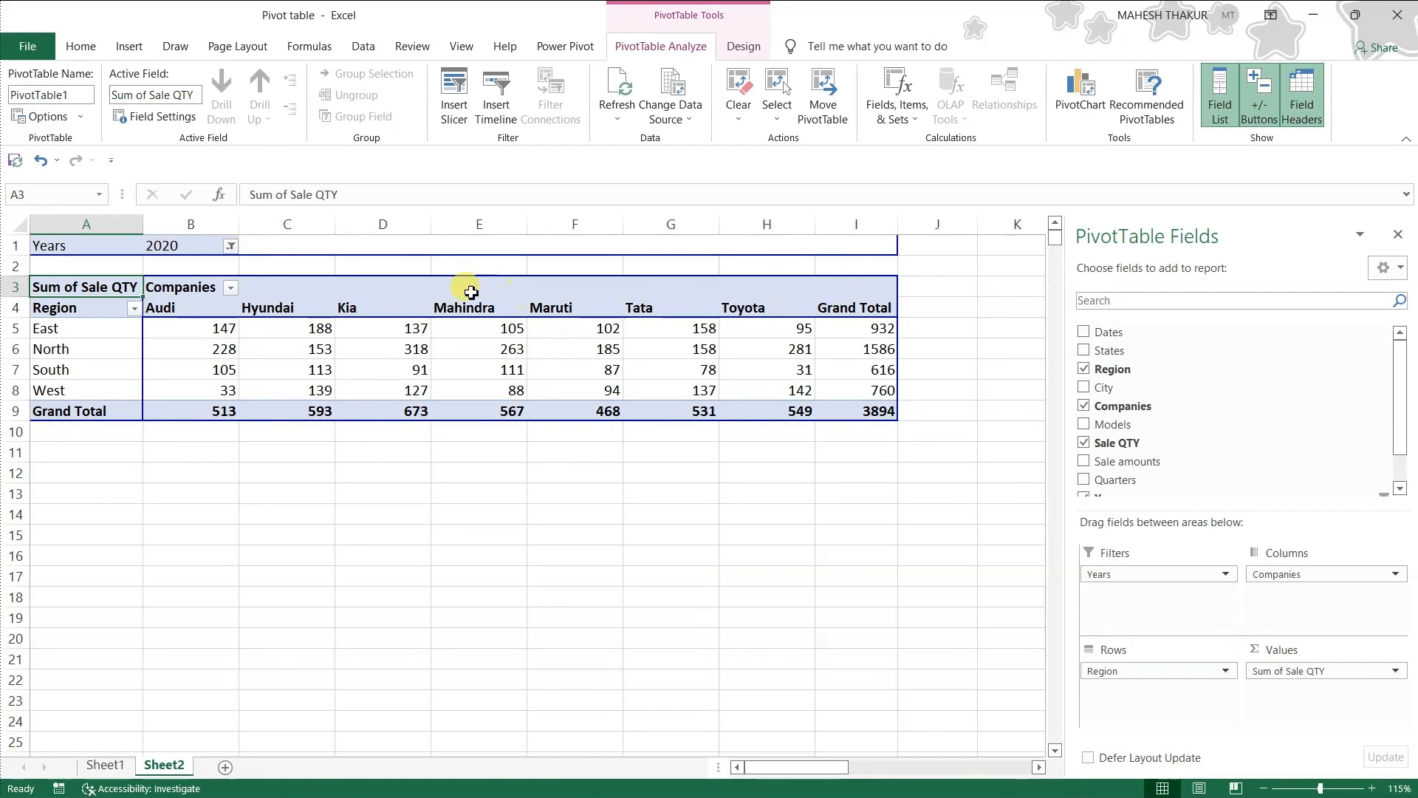
{"action": "left_click", "coordinate": [232, 247]}
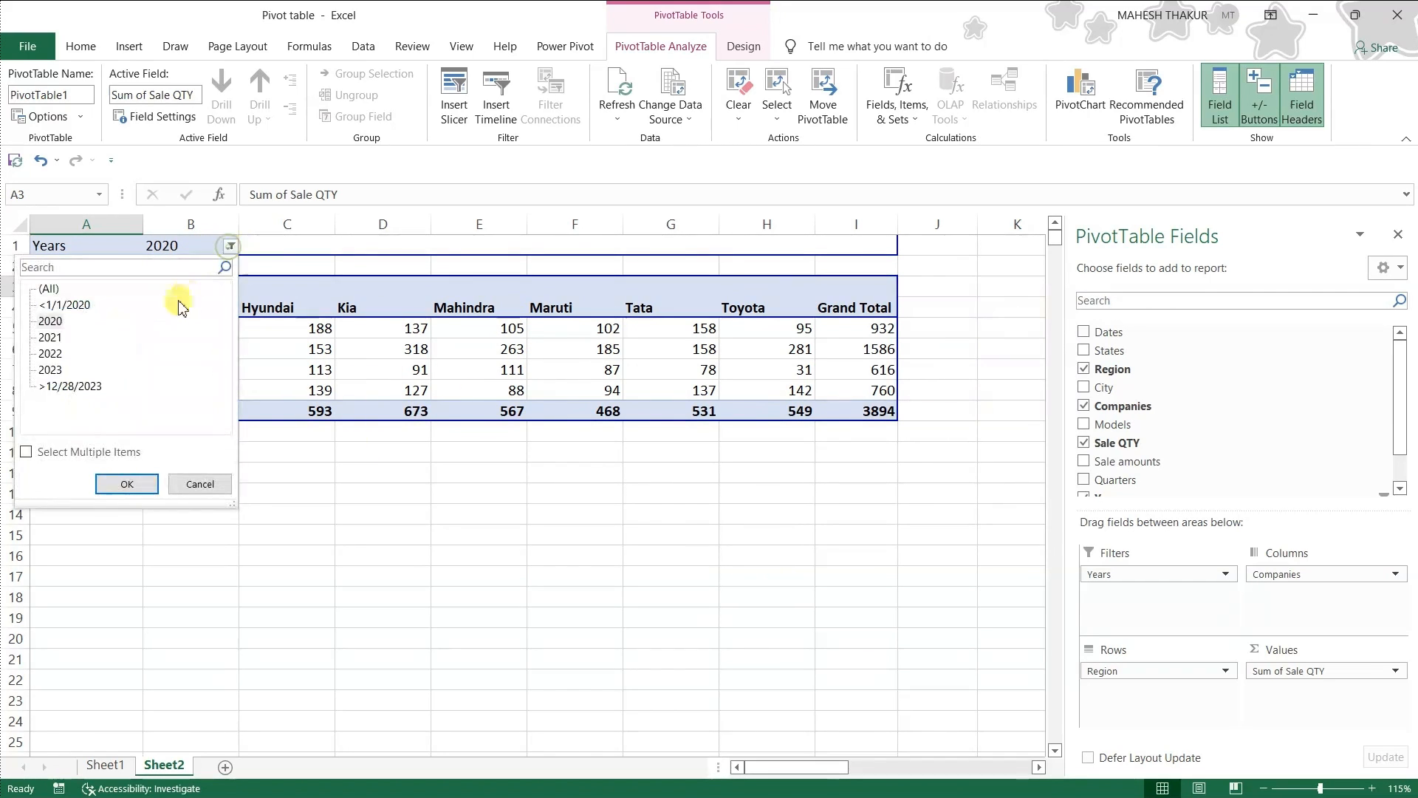
{"action": "left_click", "coordinate": [122, 484]}
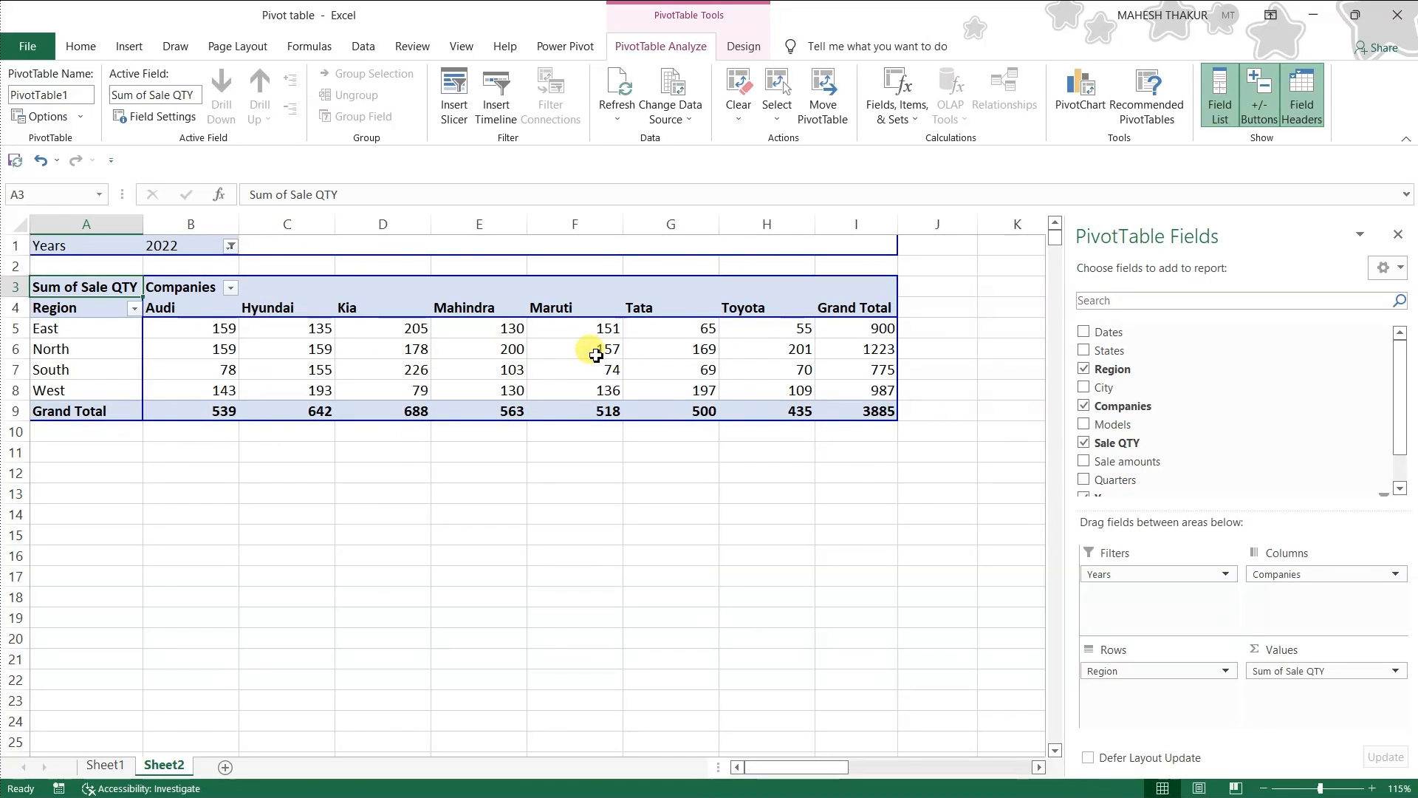
Generate a separate report filter page for each item of the Years filter.
{"action": "mouse_move", "coordinate": [530, 418]}
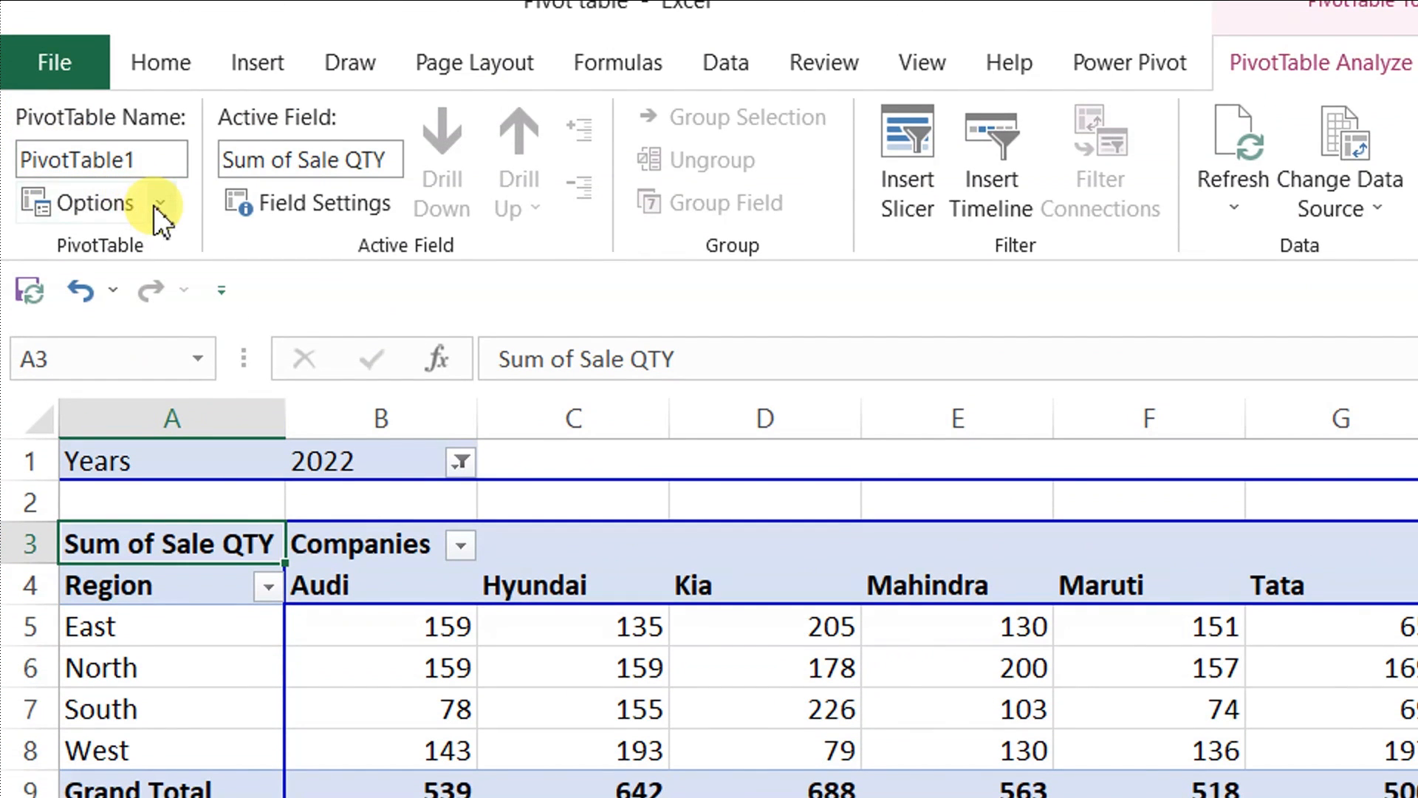
{"action": "left_click", "coordinate": [156, 205]}
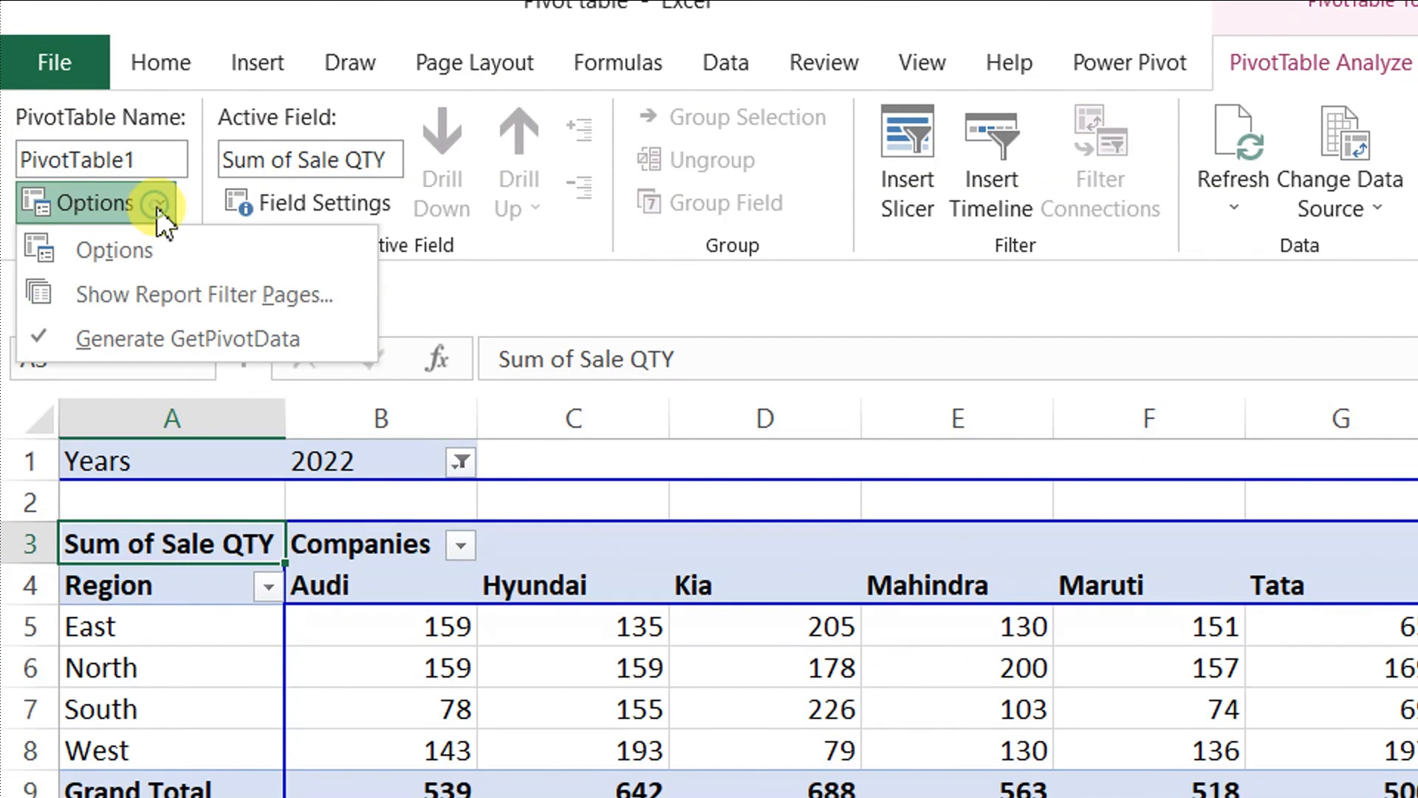
{"action": "left_click", "coordinate": [160, 294]}
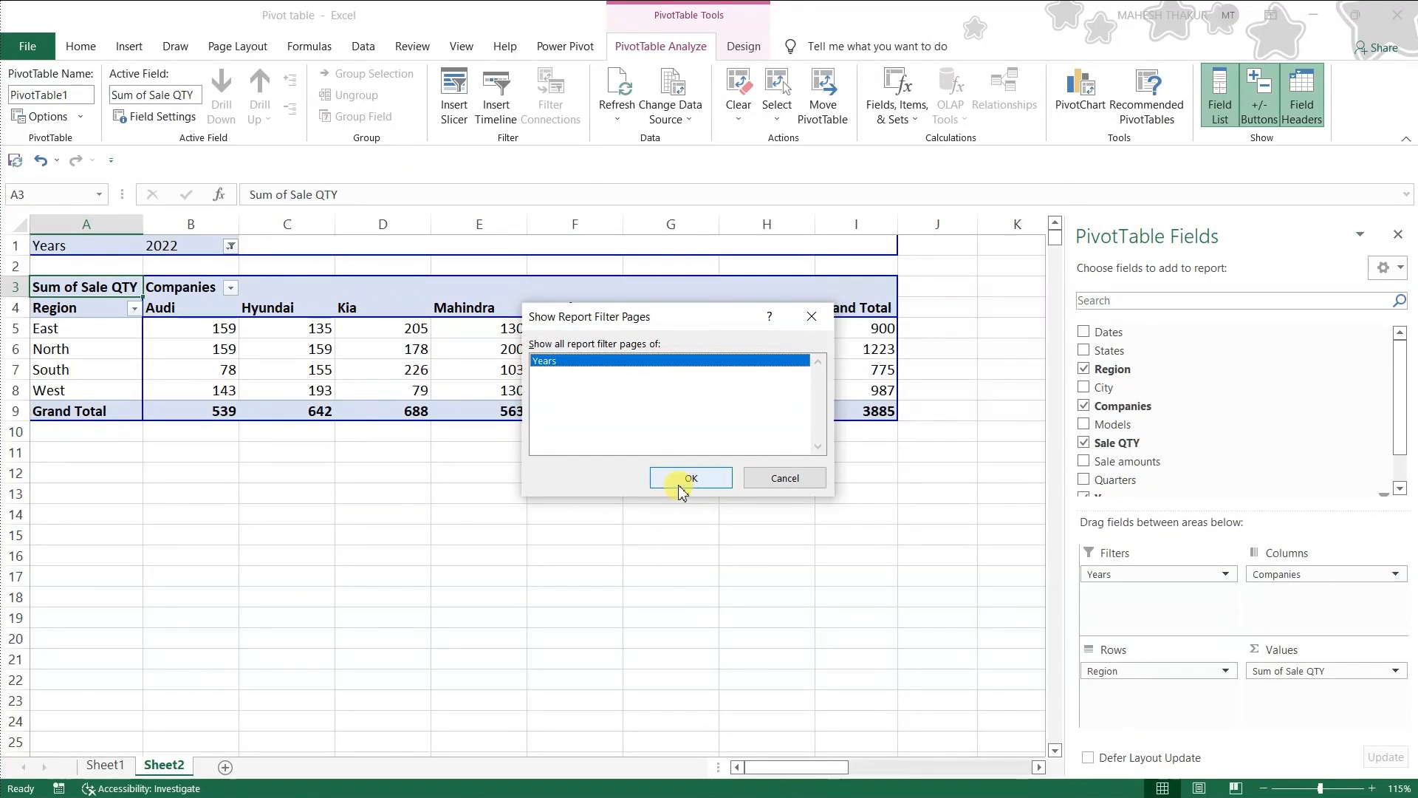
{"action": "left_click", "coordinate": [1022, 686]}
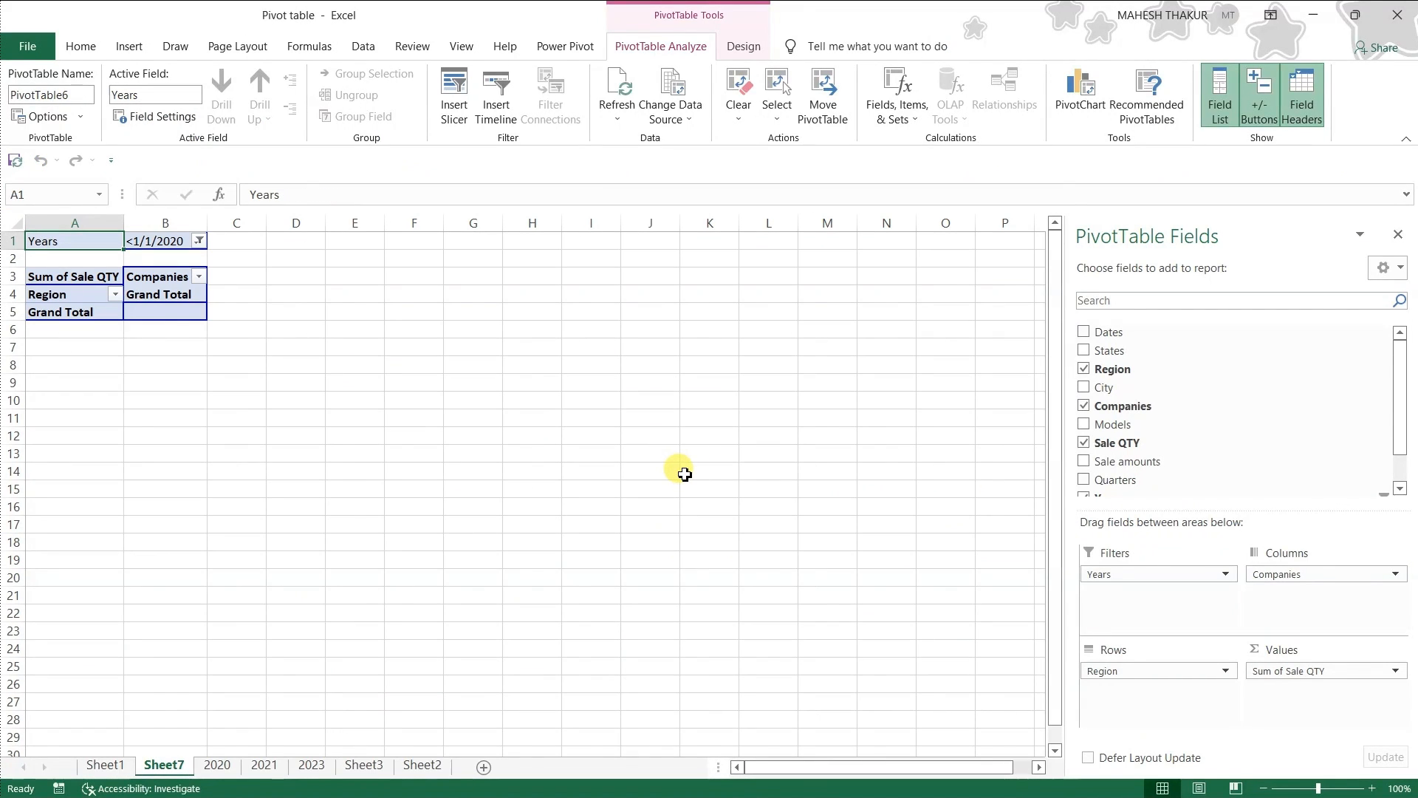
Examine the generated report filter sheets 2020, 2021, 2023 and Sheet3, and compare them with the original PivotTable on Sheet2.
{"action": "left_click", "coordinate": [216, 765]}
{"action": "left_click", "coordinate": [267, 769]}
{"action": "left_click", "coordinate": [311, 765]}
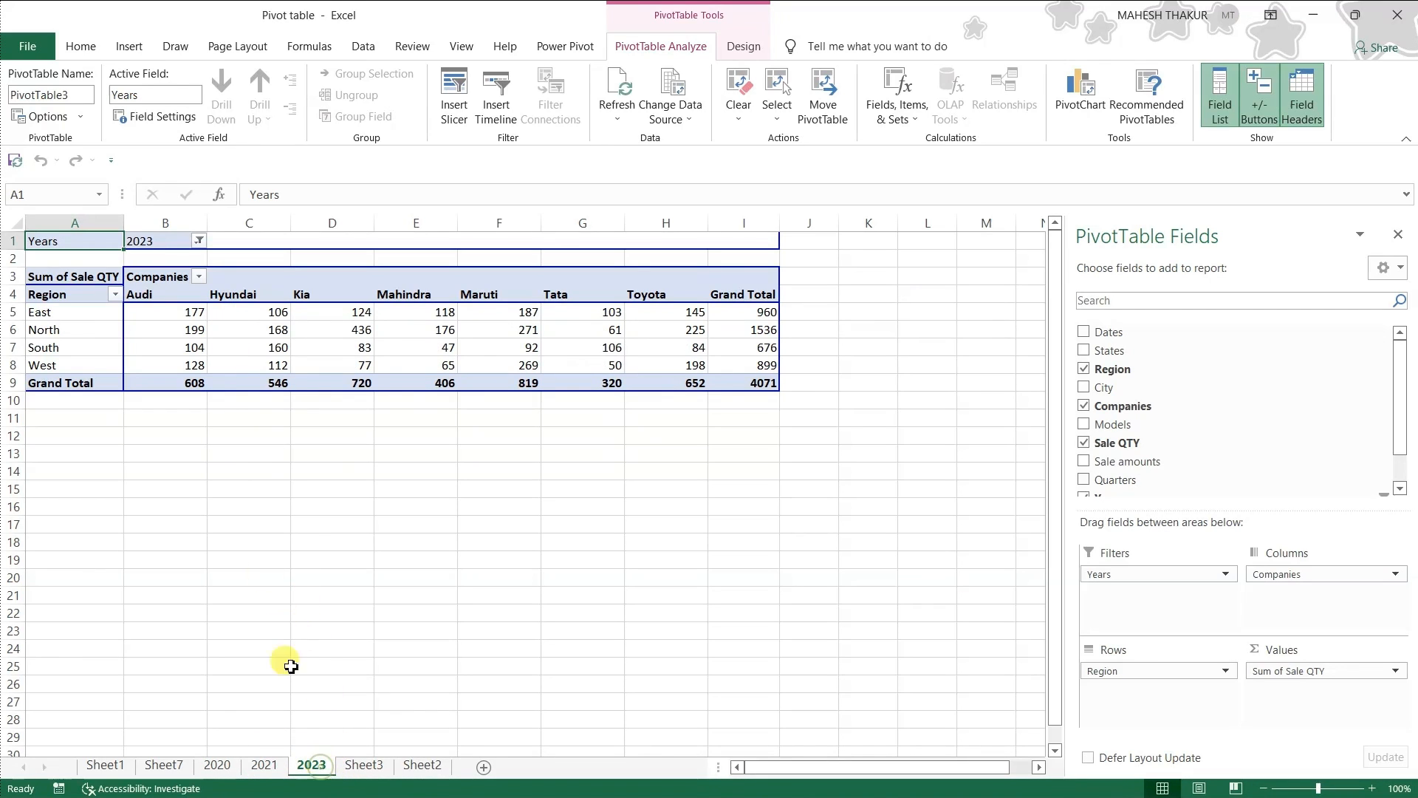
{"action": "left_click", "coordinate": [369, 765]}
{"action": "left_click", "coordinate": [420, 765]}
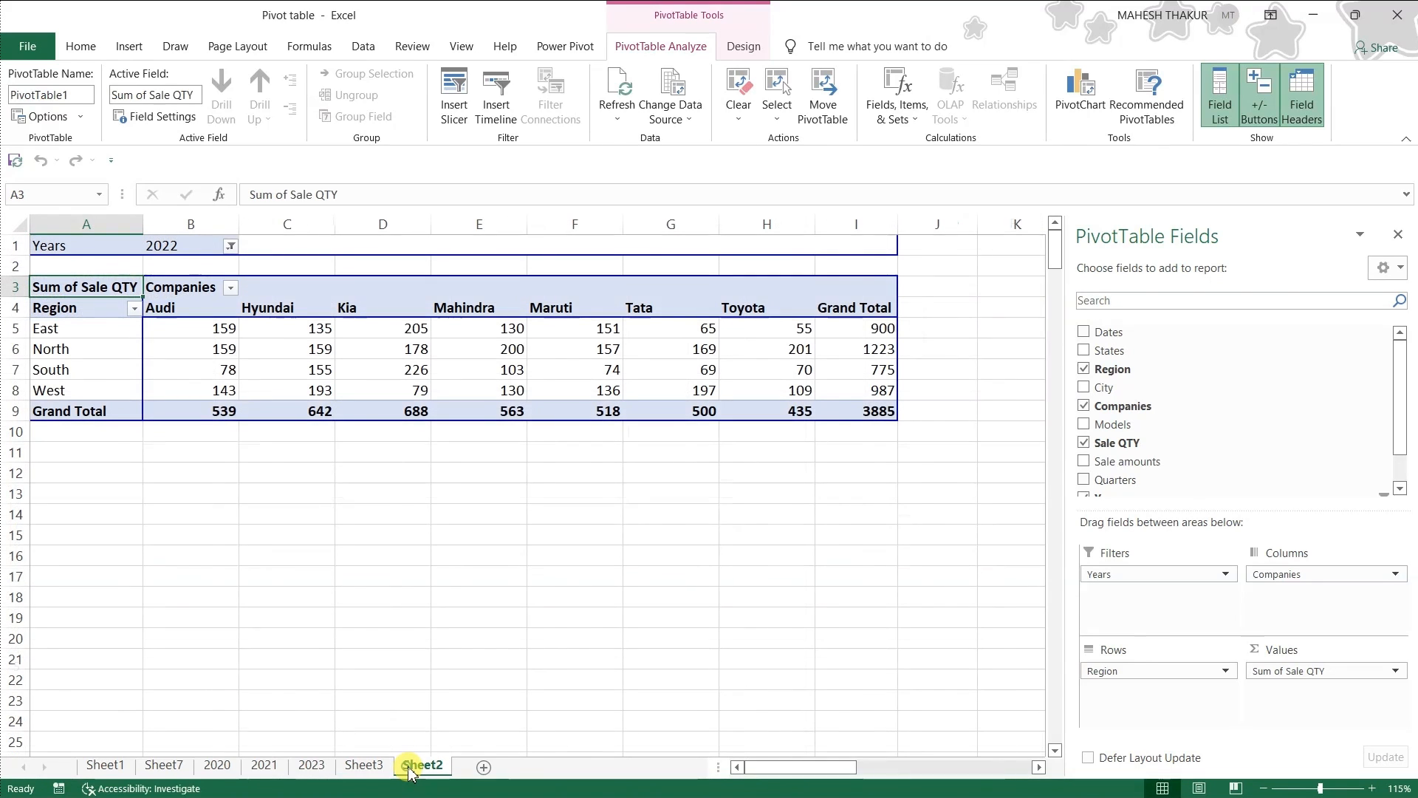
{"action": "left_click", "coordinate": [364, 765]}
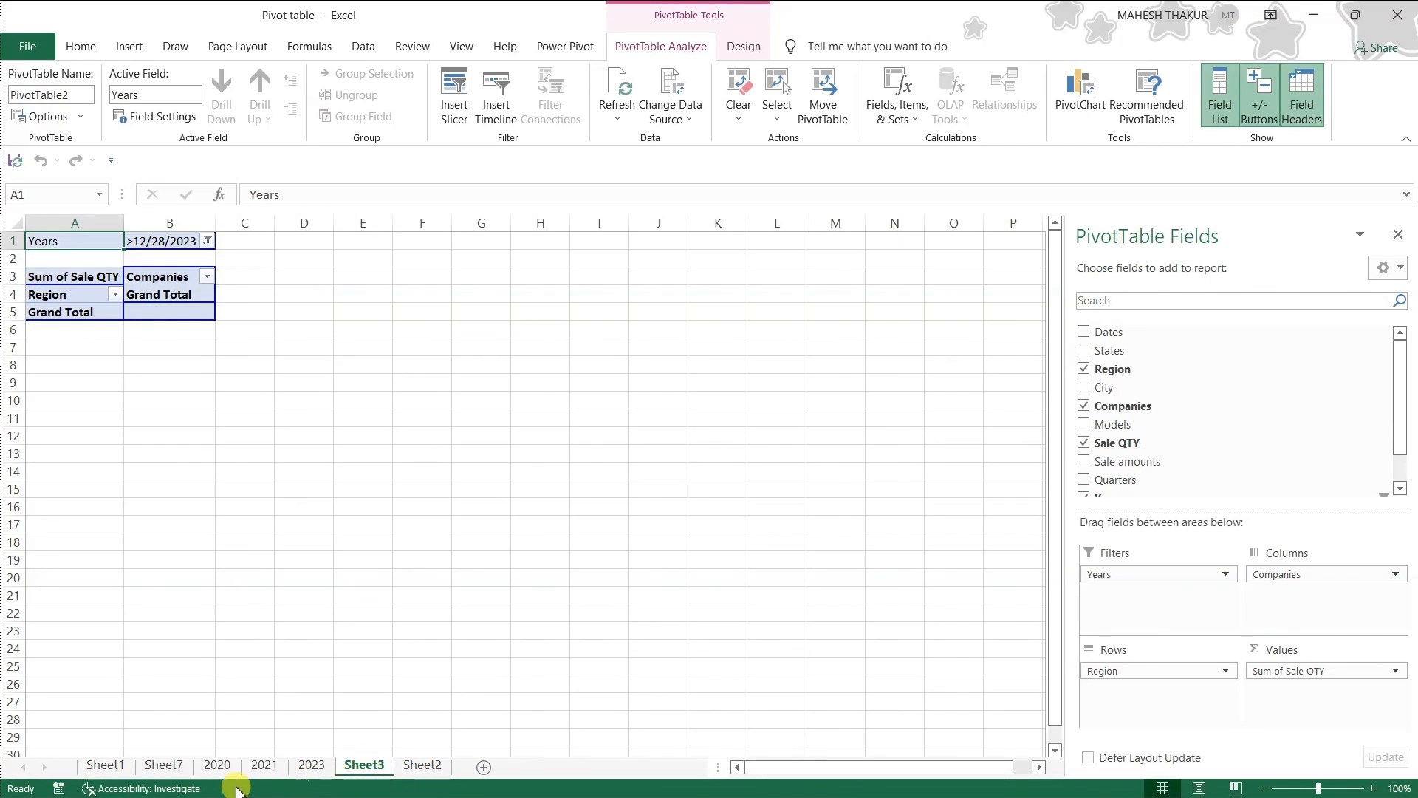
{"action": "left_click", "coordinate": [217, 765]}
Delete the generated report filter sheets from Sheet7 through Sheet3 as one group.
{"action": "left_click", "coordinate": [164, 765]}
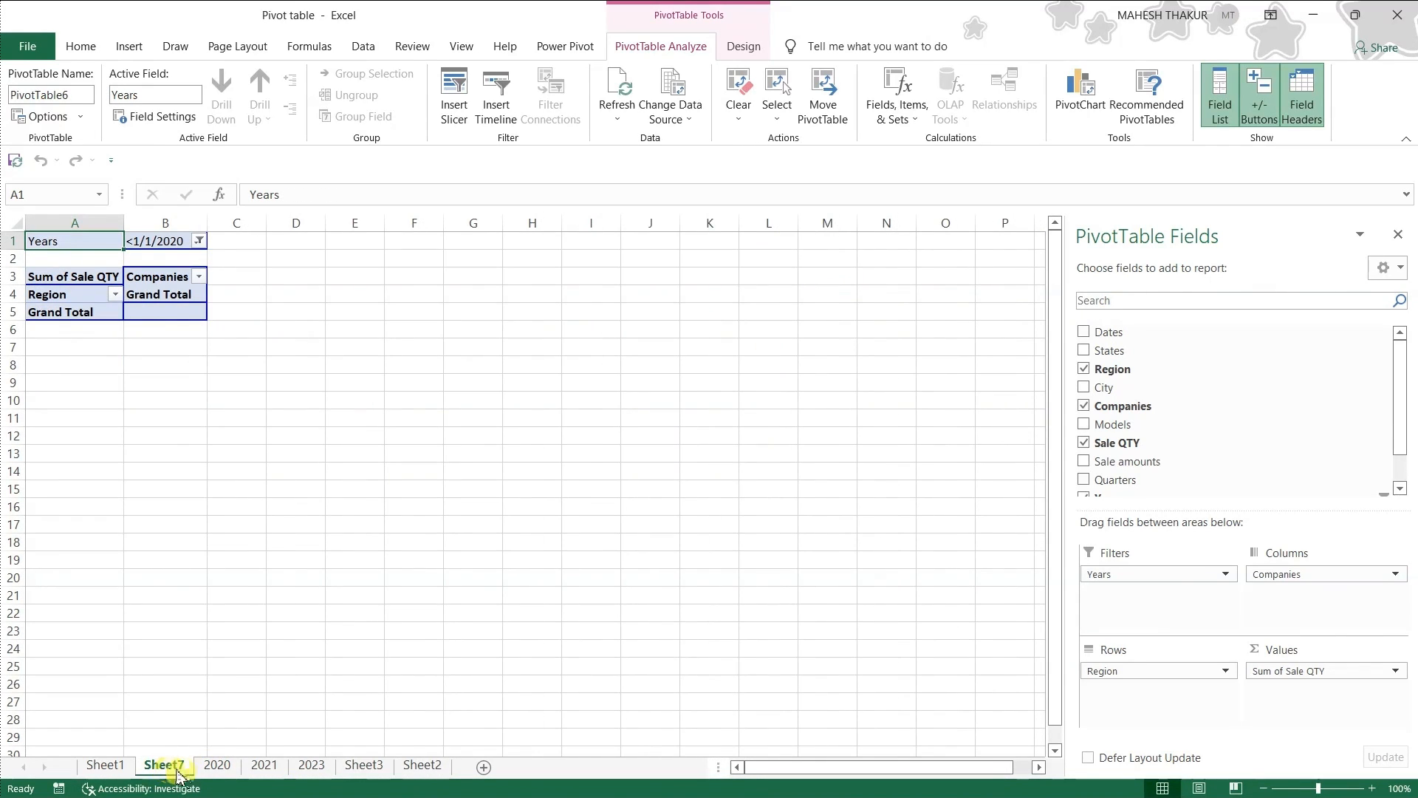
{"action": "left_click", "coordinate": [374, 768], "text": "shift"}
{"action": "right_click", "coordinate": [371, 768]}
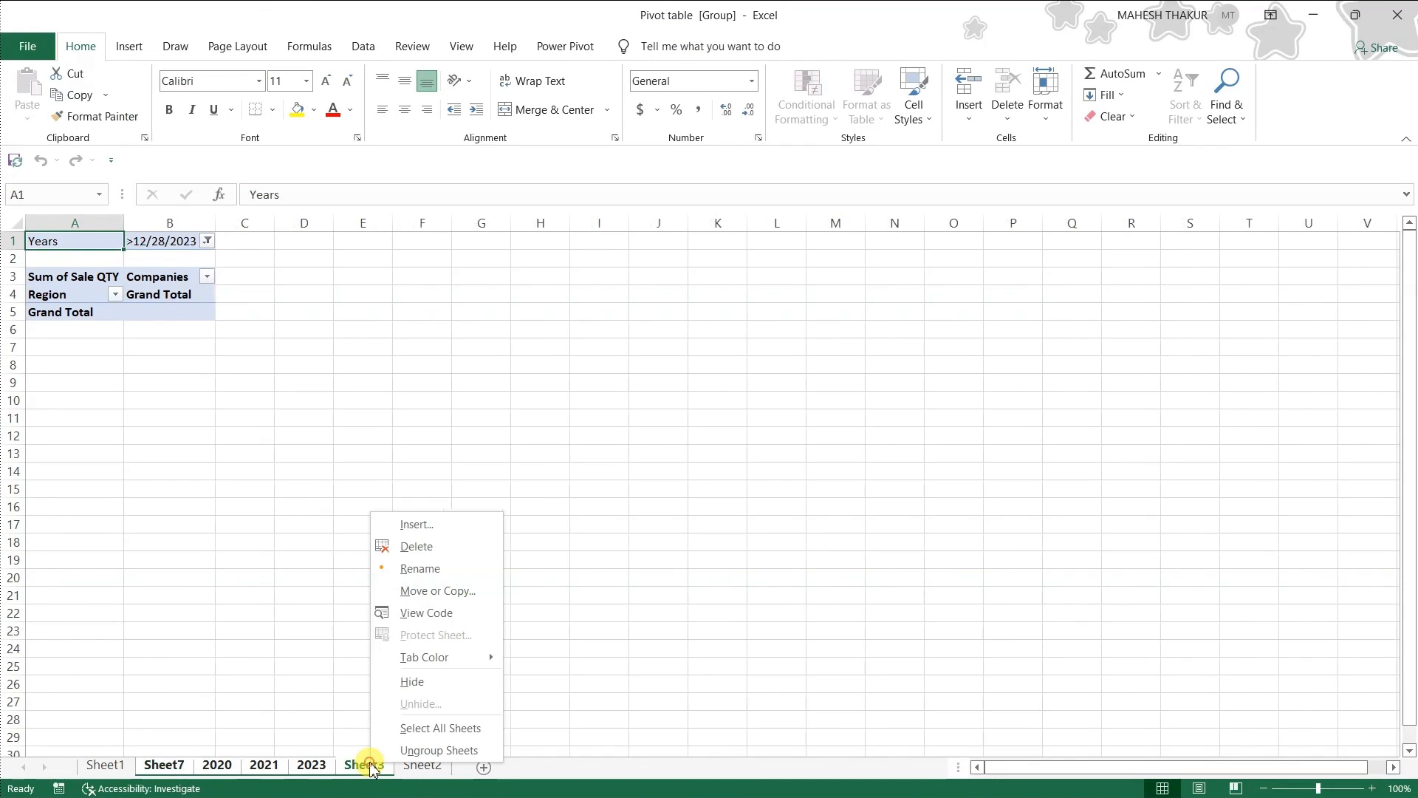
{"action": "left_click", "coordinate": [408, 544]}
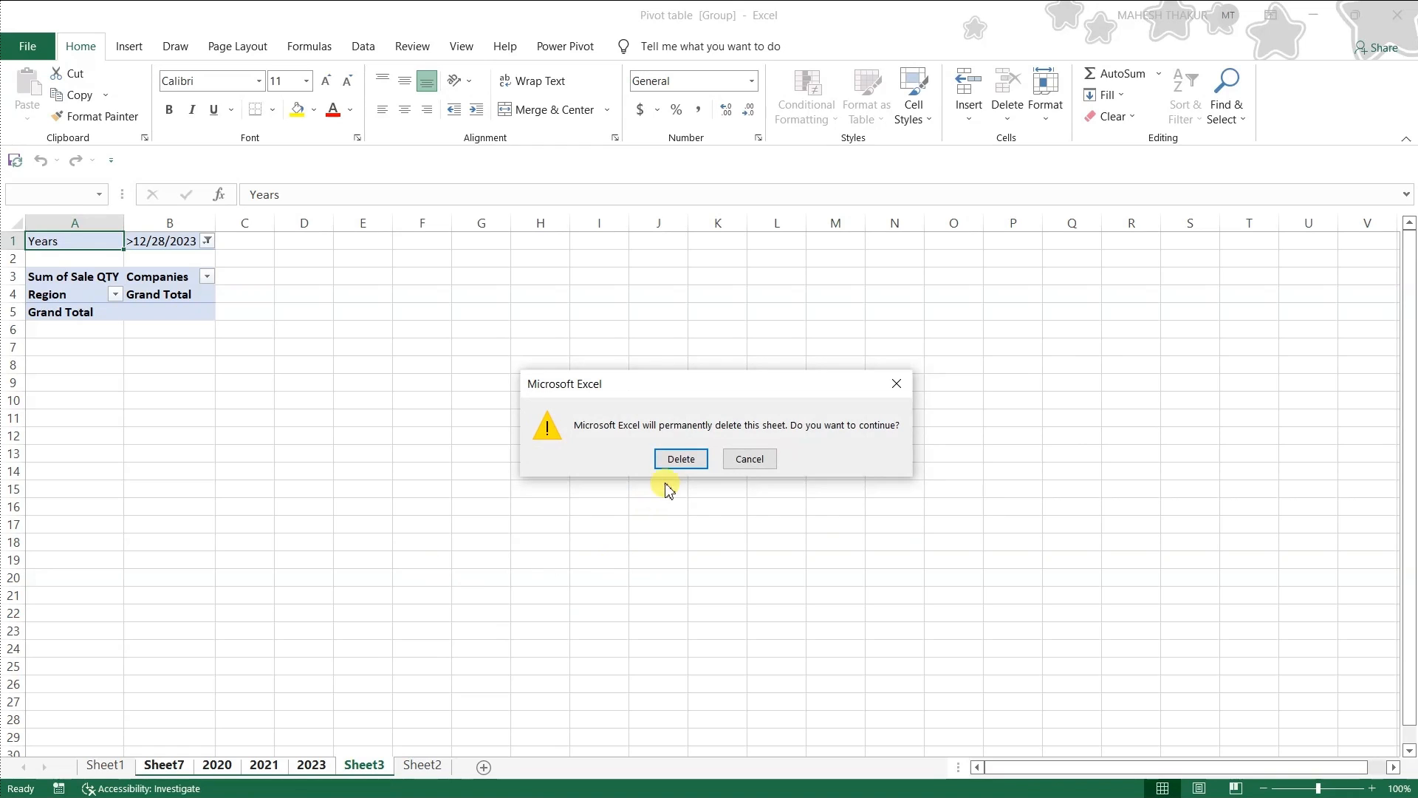
{"action": "left_click", "coordinate": [680, 459]}
Return to the PivotTable on Sheet2 and view the Years filter items without changing the selection.
{"action": "left_click", "coordinate": [113, 764]}
{"action": "left_click", "coordinate": [164, 764]}
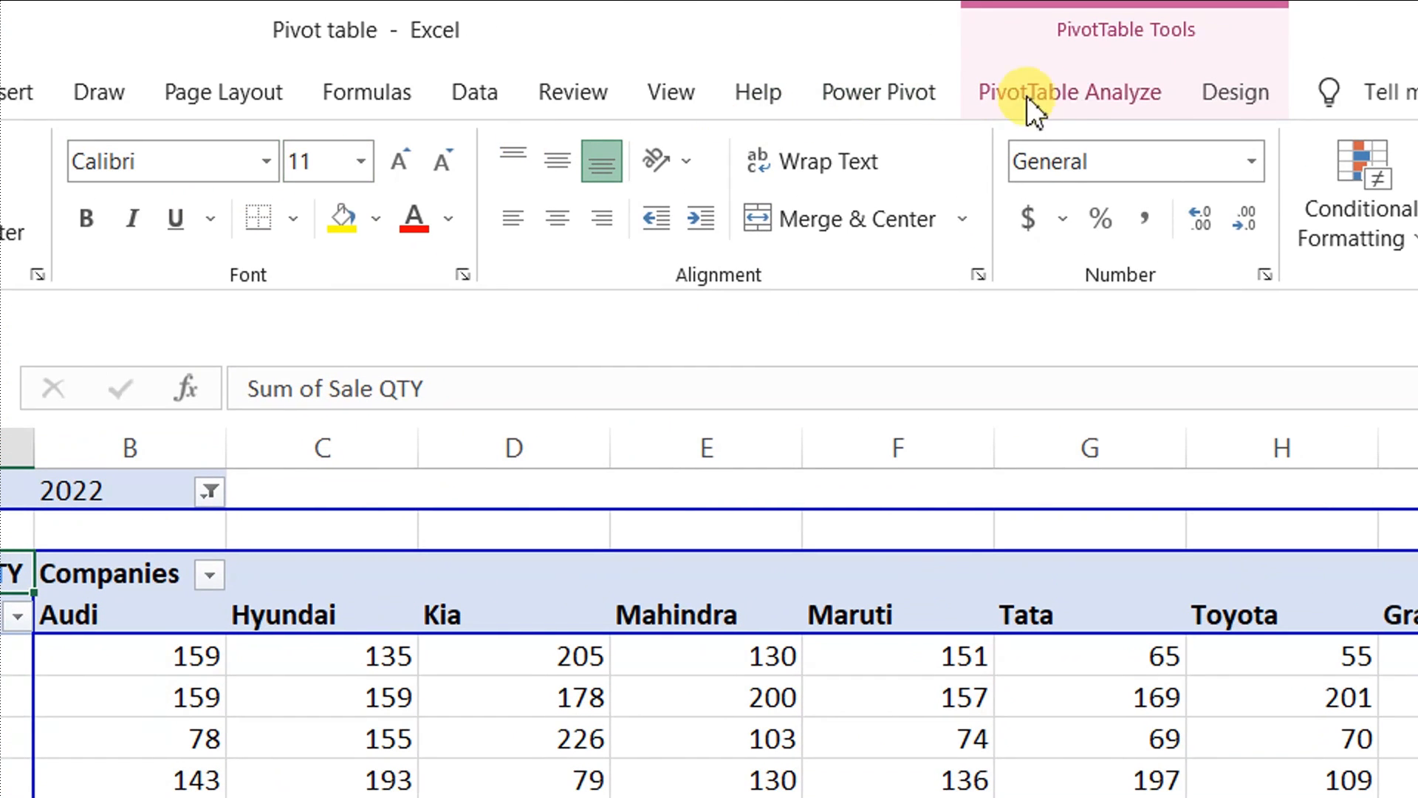
{"action": "left_click", "coordinate": [1048, 11]}
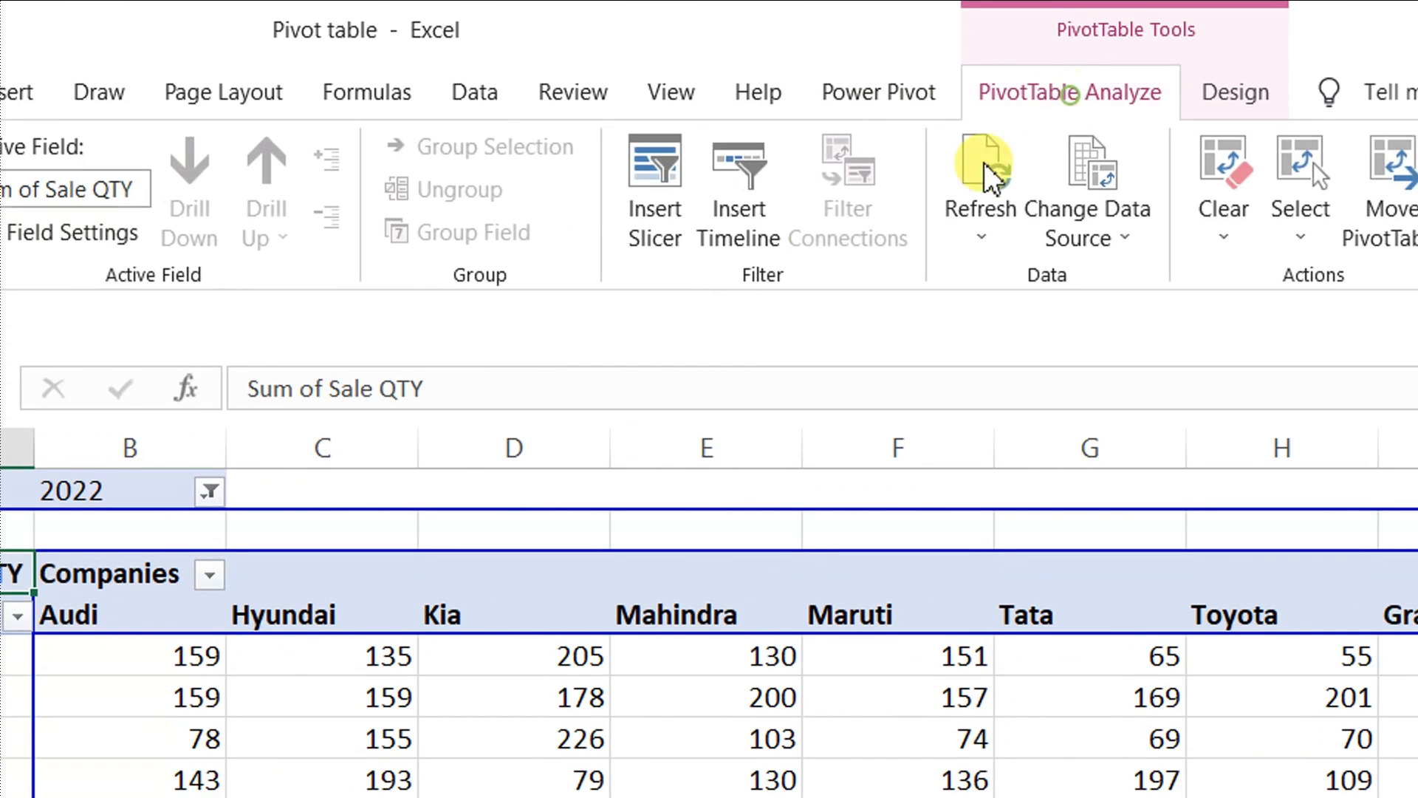
{"action": "left_click", "coordinate": [460, 481]}
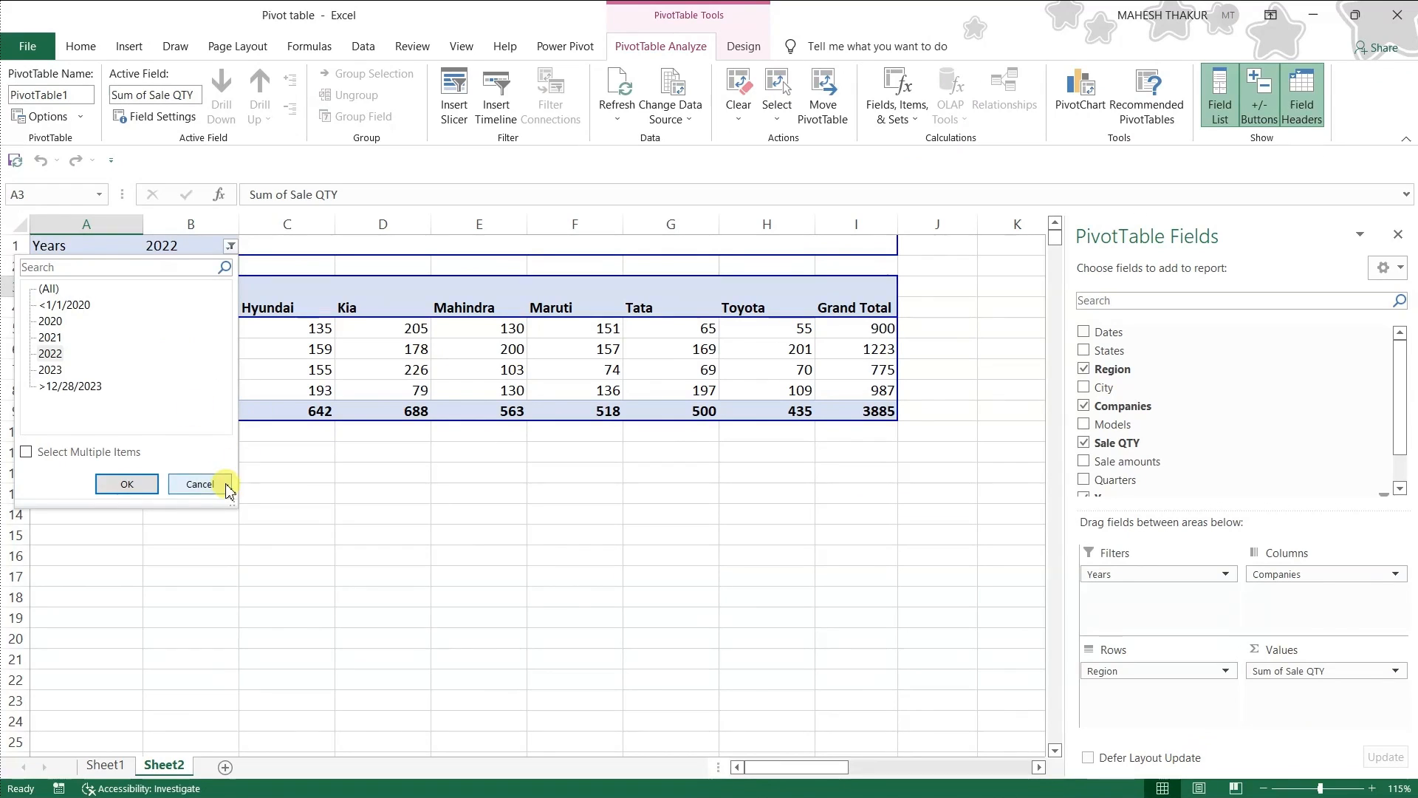
{"action": "left_click", "coordinate": [216, 480]}
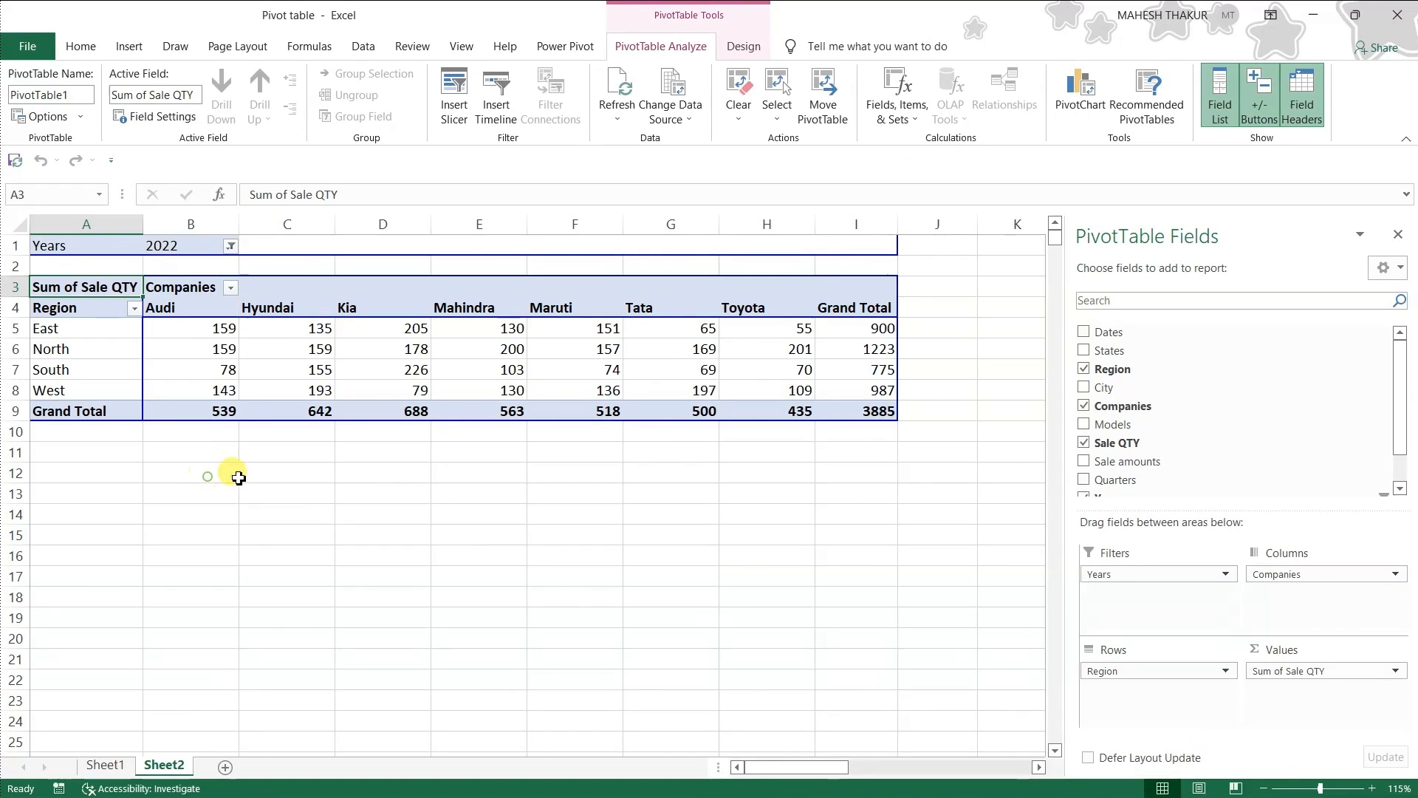
Replace the Years report filter with the States field and filter the PivotTable to Gujarat.
{"action": "left_click_drag", "start_coordinate": [1172, 576], "coordinate": [916, 563]}
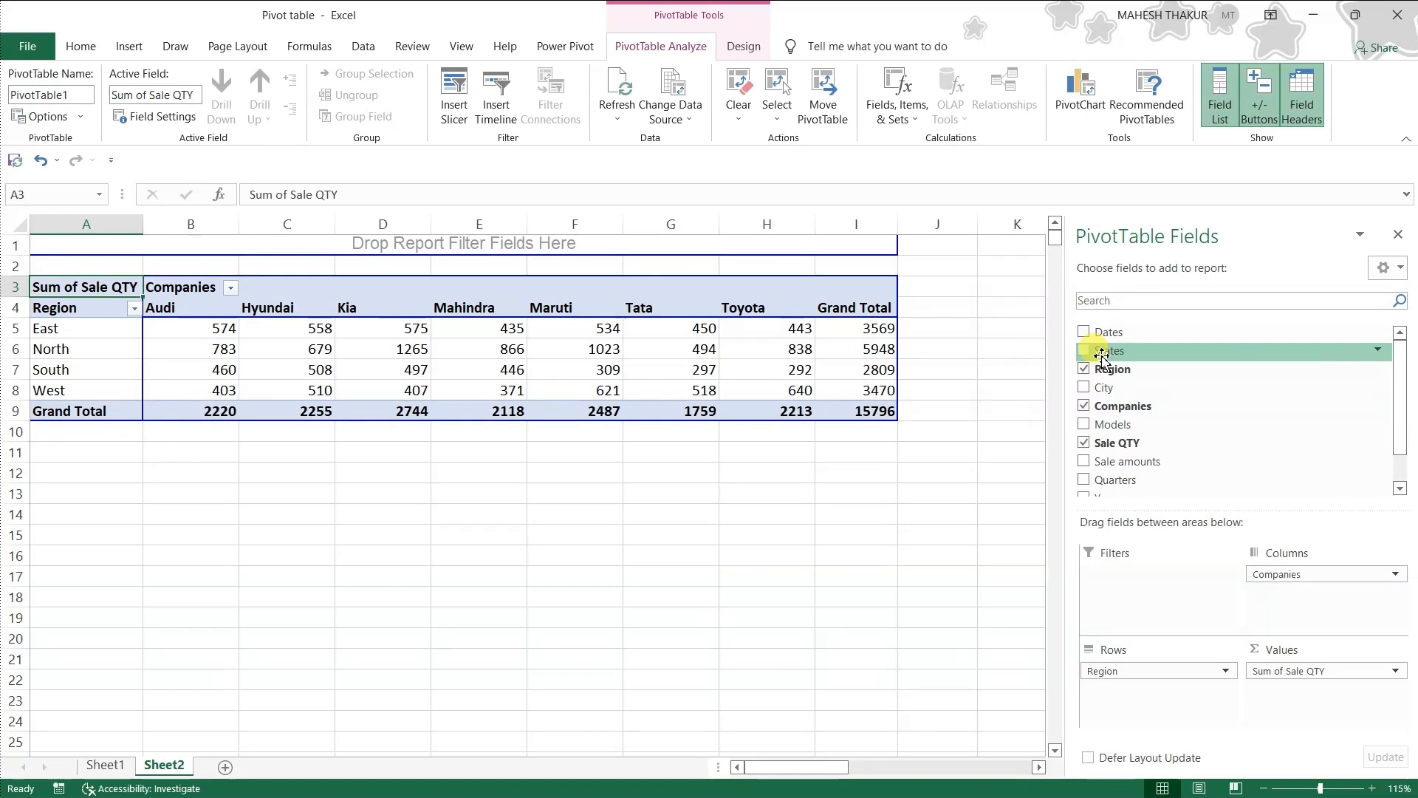
{"action": "left_click_drag", "start_coordinate": [1101, 354], "coordinate": [1117, 593]}
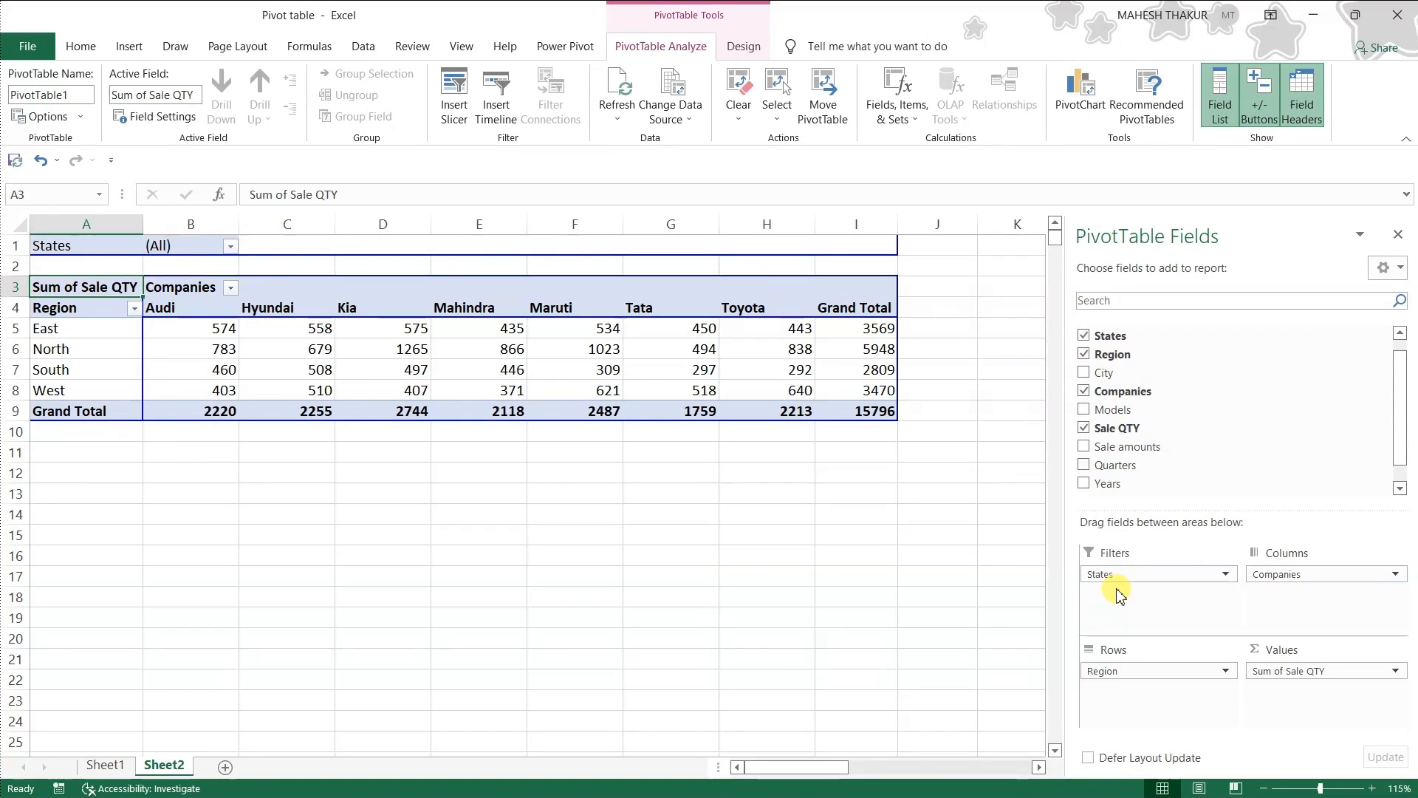
{"action": "left_click", "coordinate": [231, 248]}
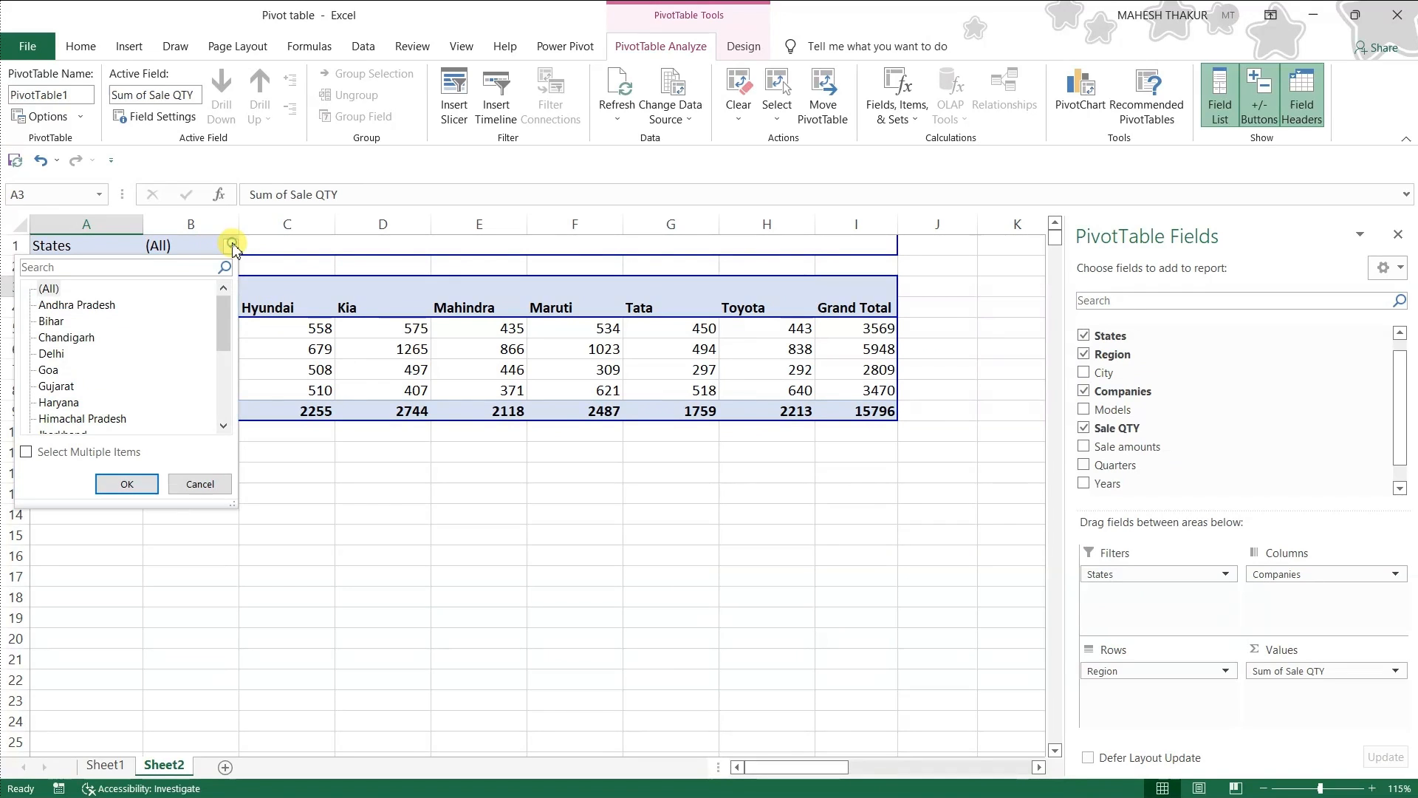
{"action": "left_click", "coordinate": [127, 483]}
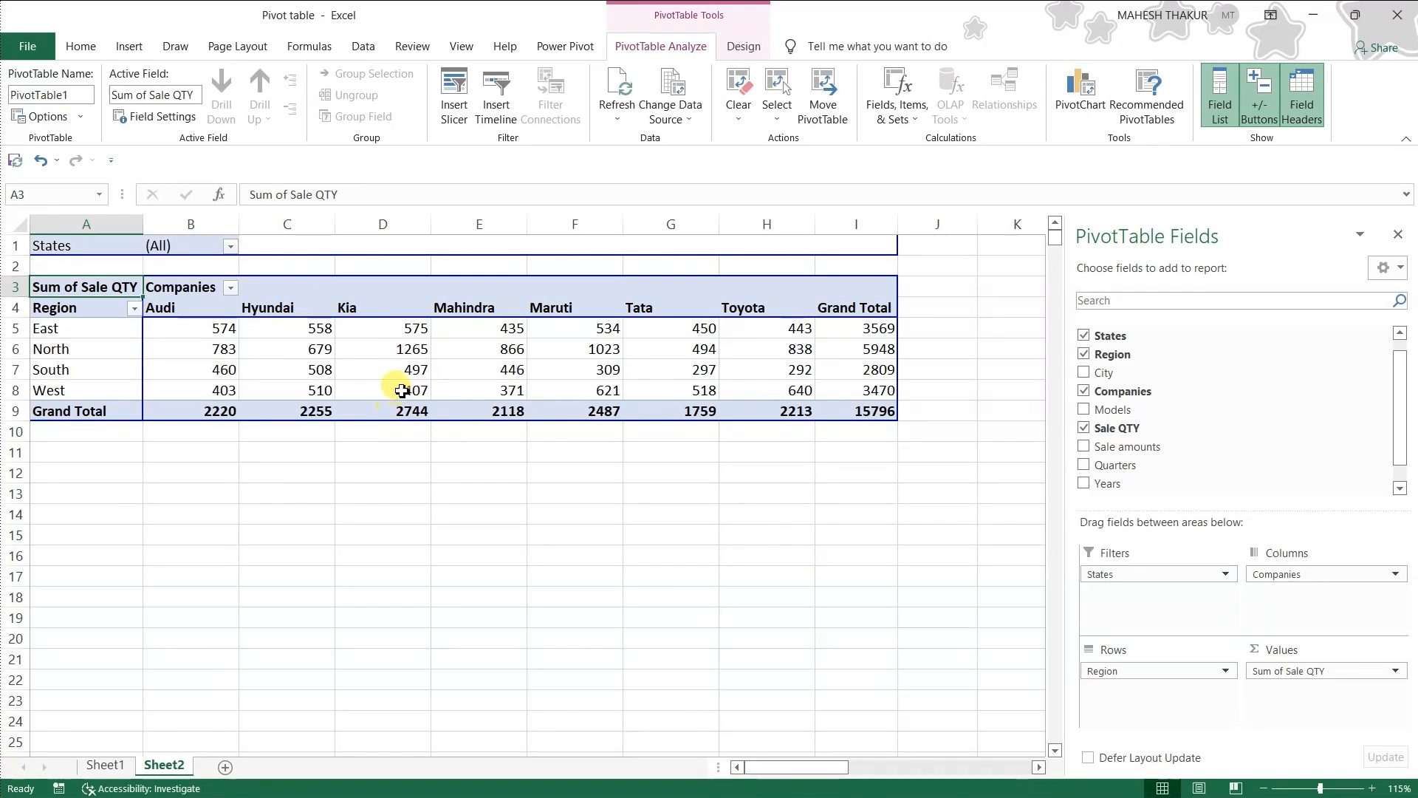
{"action": "left_click", "coordinate": [228, 246]}
{"action": "left_click", "coordinate": [52, 385]}
{"action": "left_click", "coordinate": [127, 483]}
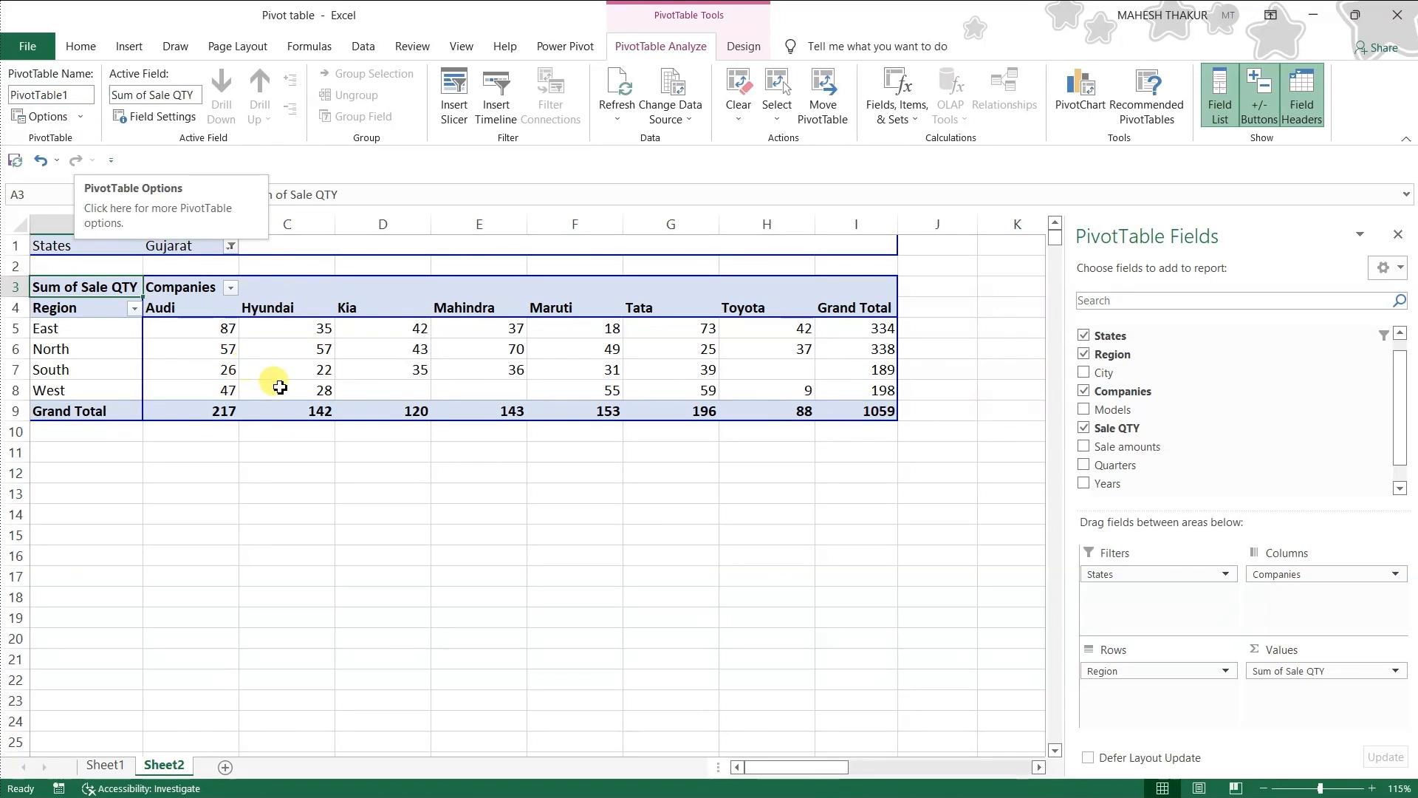
Set the PivotTable options to show 0 in empty cells.
{"action": "right_click", "coordinate": [301, 371]}
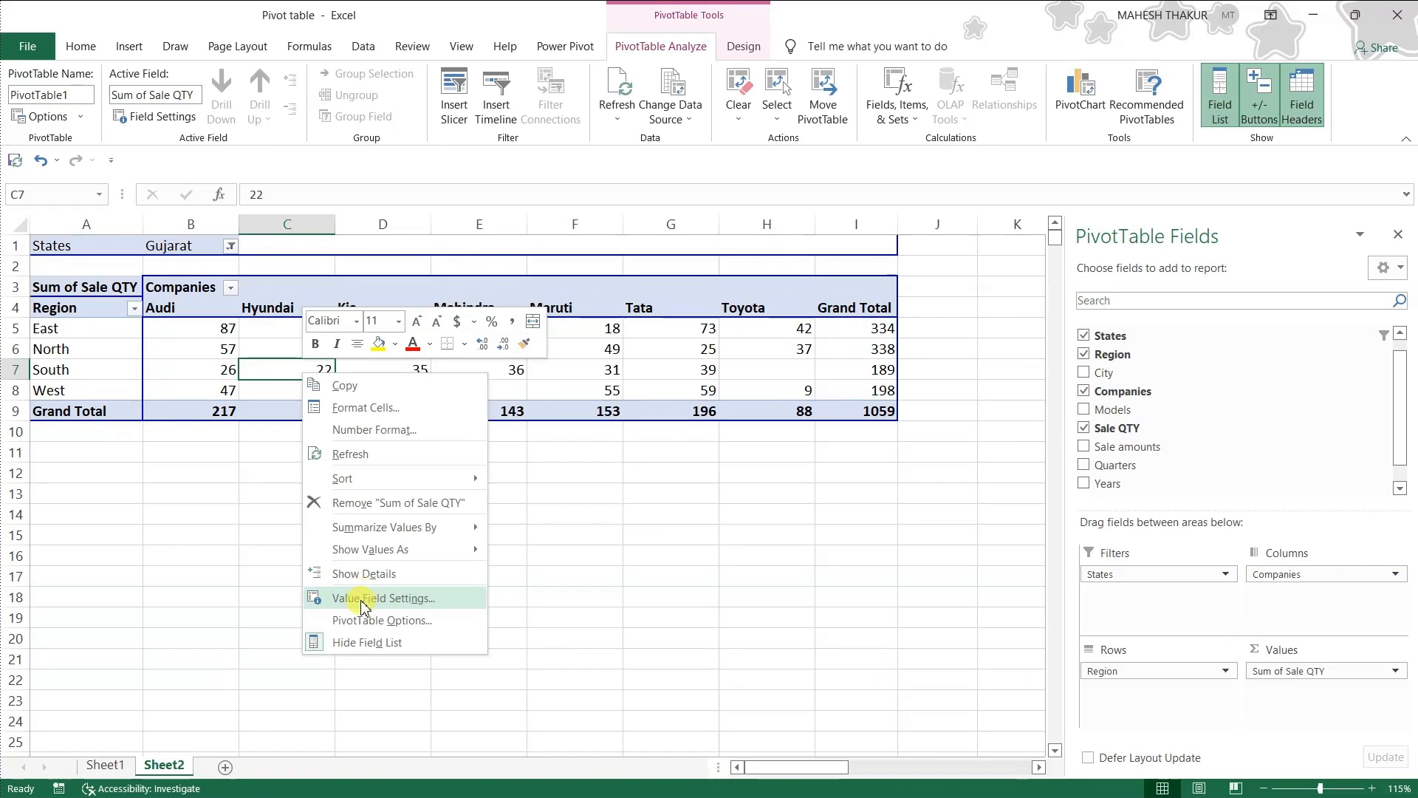
{"action": "left_click", "coordinate": [403, 622]}
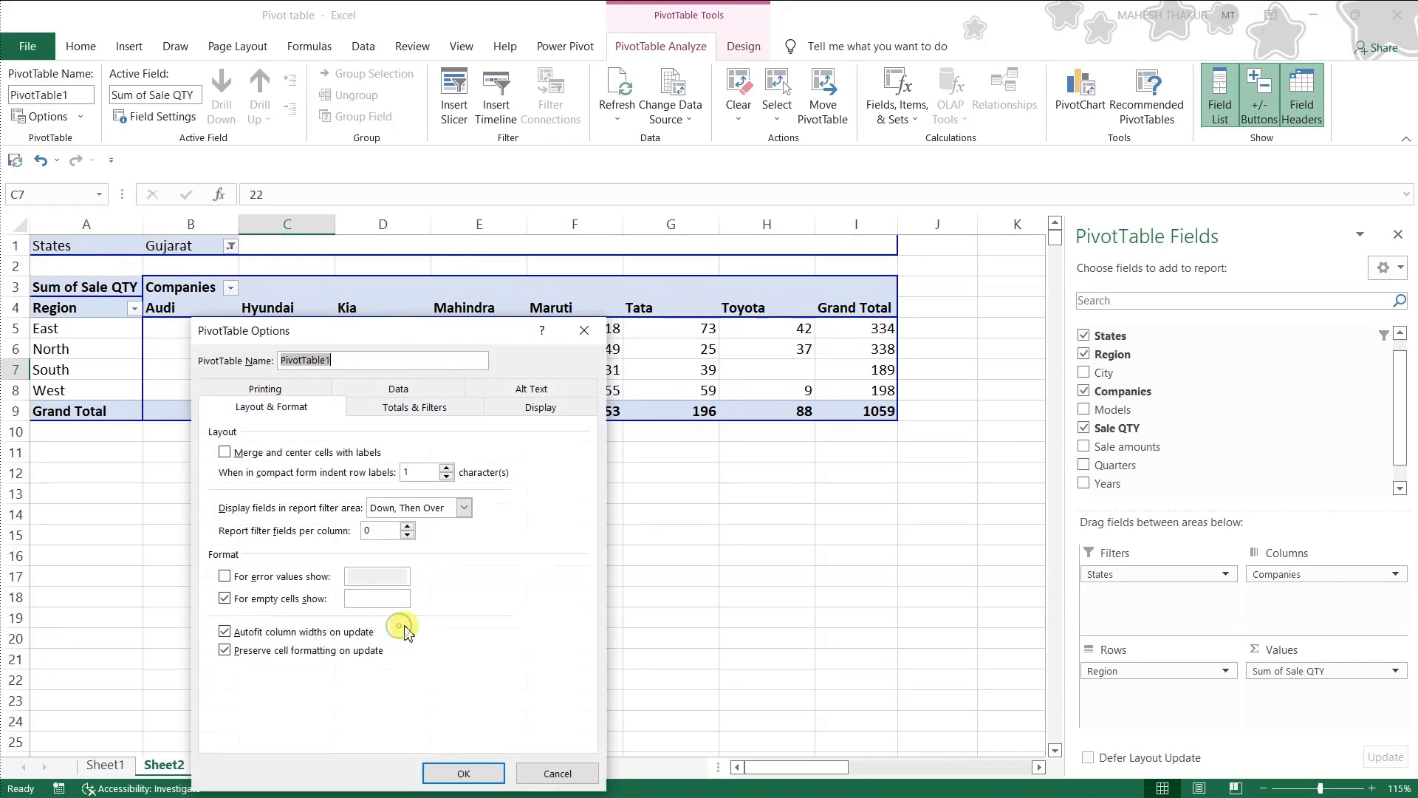
{"action": "left_click", "coordinate": [363, 599]}
{"action": "type", "text": "0"}
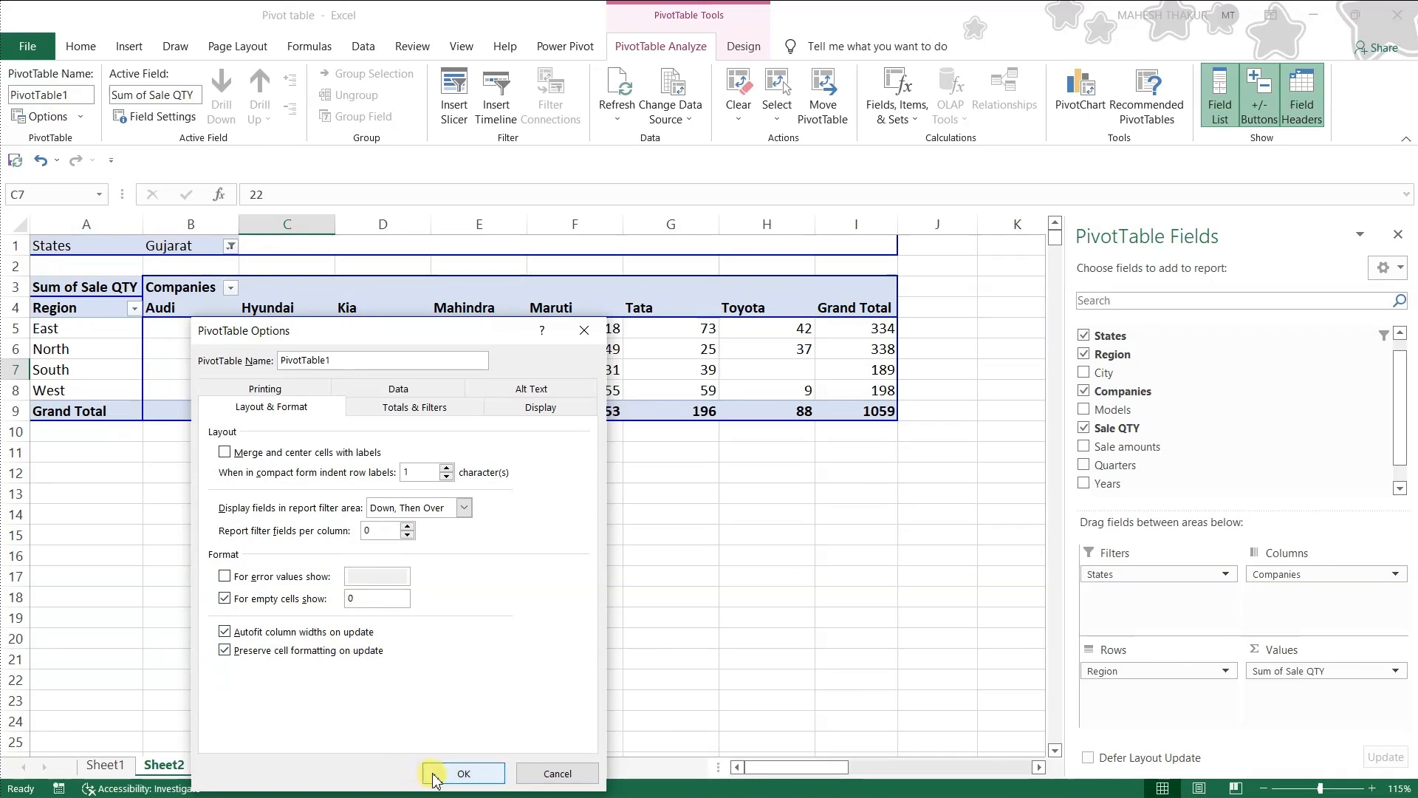
{"action": "left_click", "coordinate": [463, 773]}
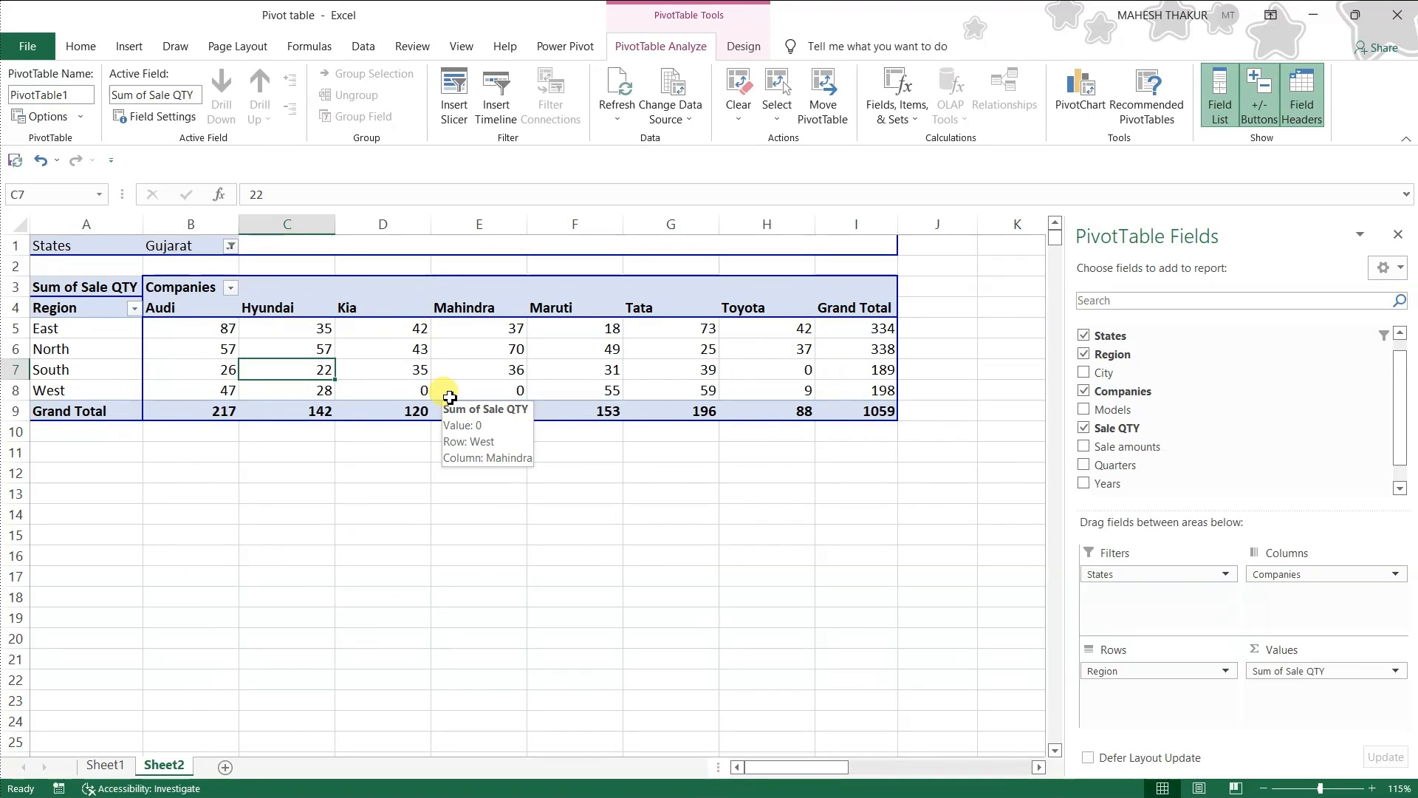
{"action": "right_click", "coordinate": [473, 364]}
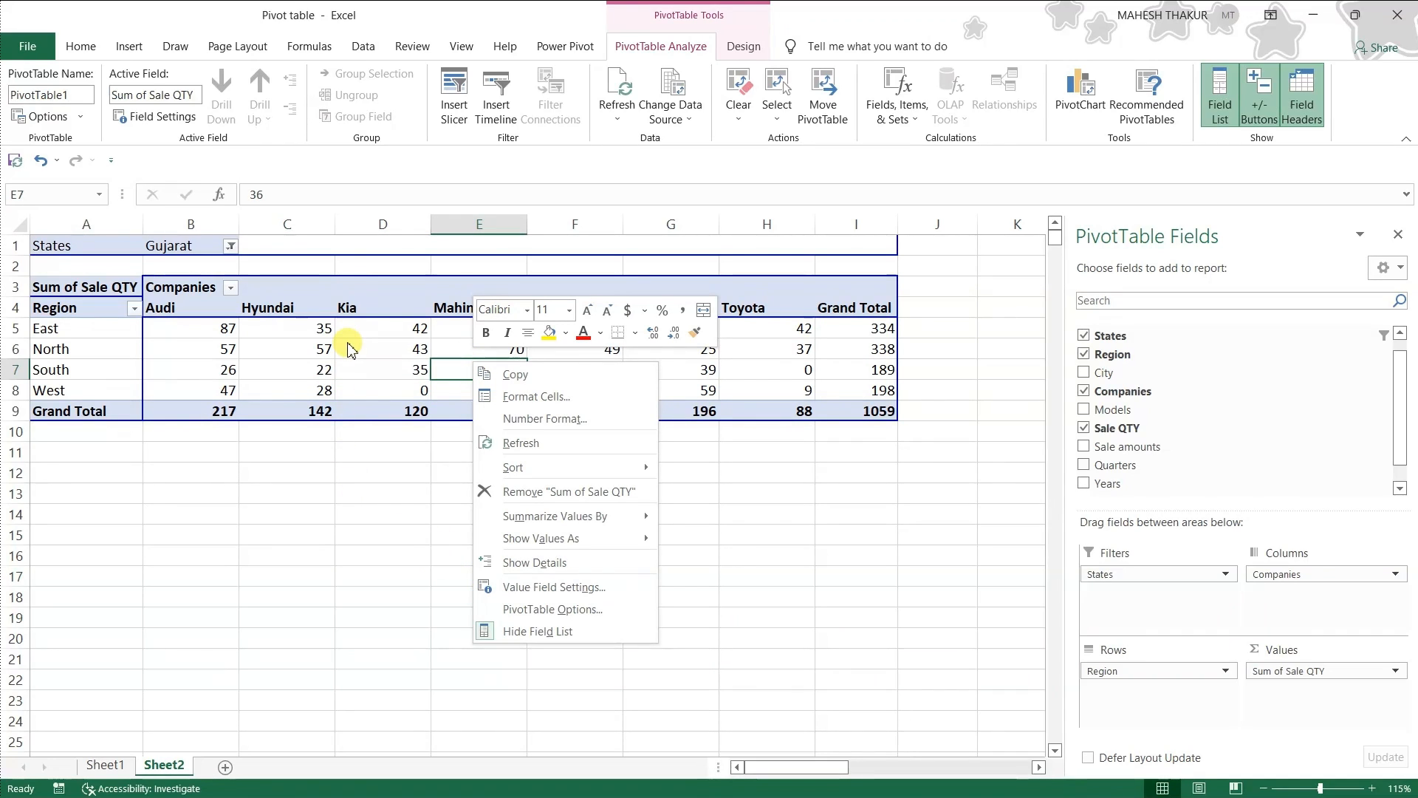
{"action": "left_click", "coordinate": [281, 352]}
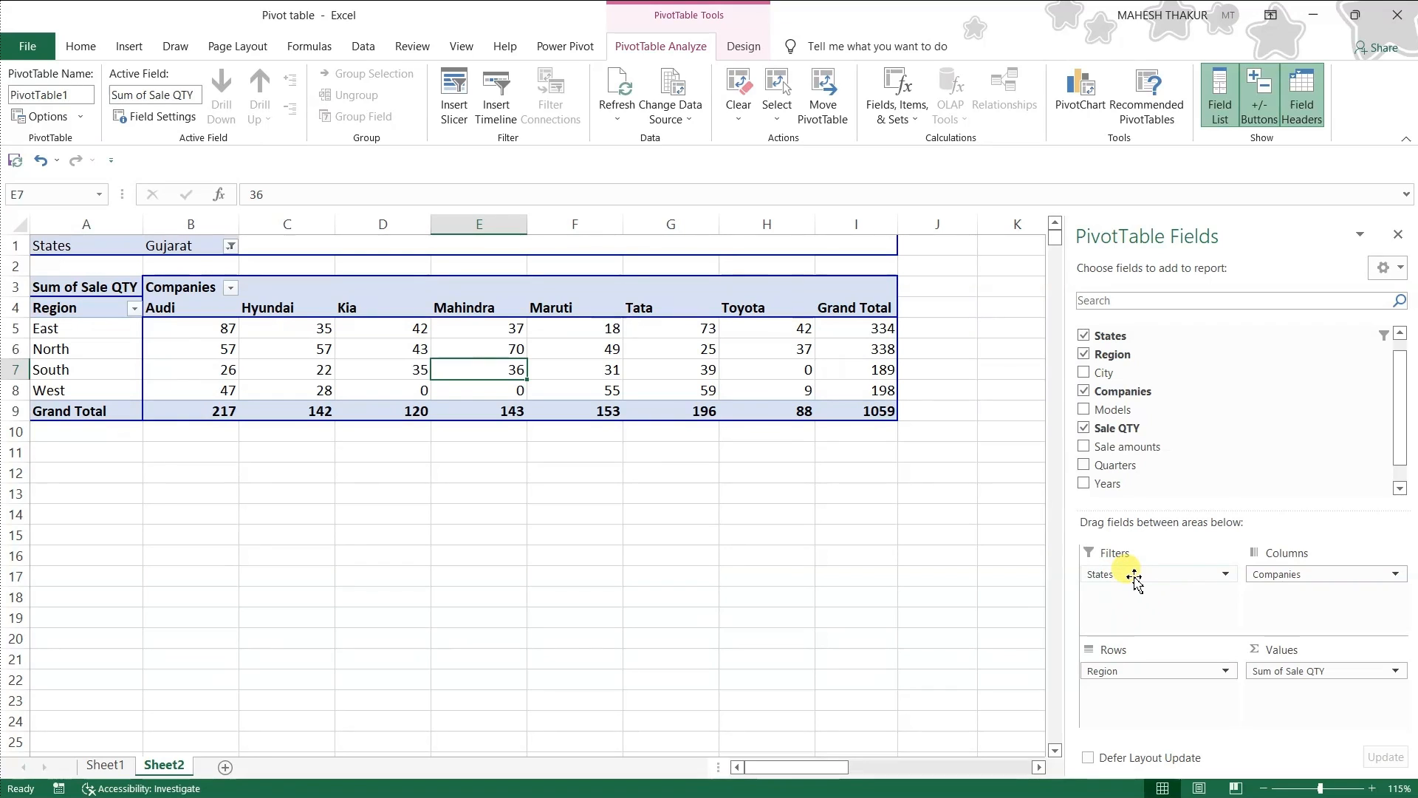
Generate a separate report filter page for each item of the States filter and view the Bihar sheet.
{"action": "left_click", "coordinate": [81, 117]}
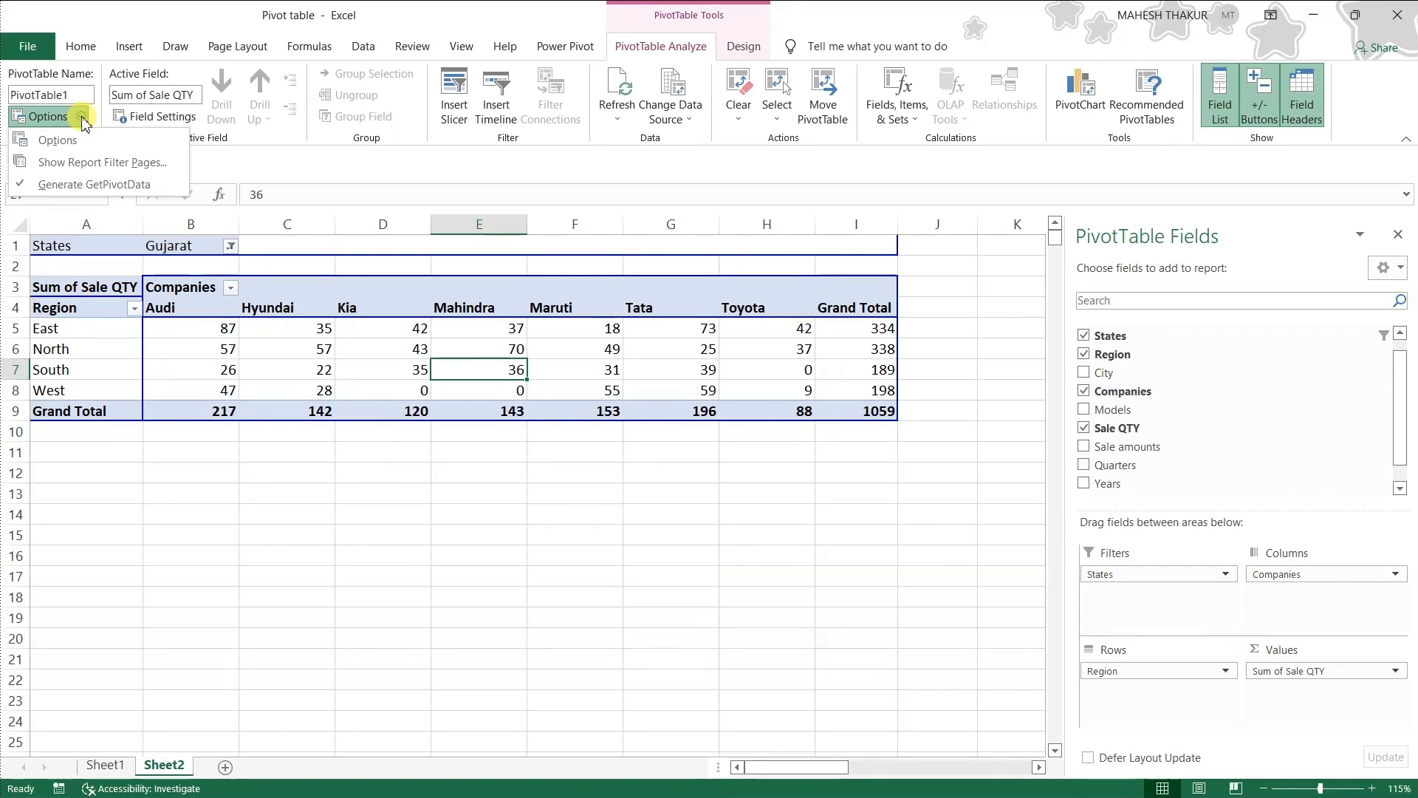
{"action": "left_click", "coordinate": [96, 167]}
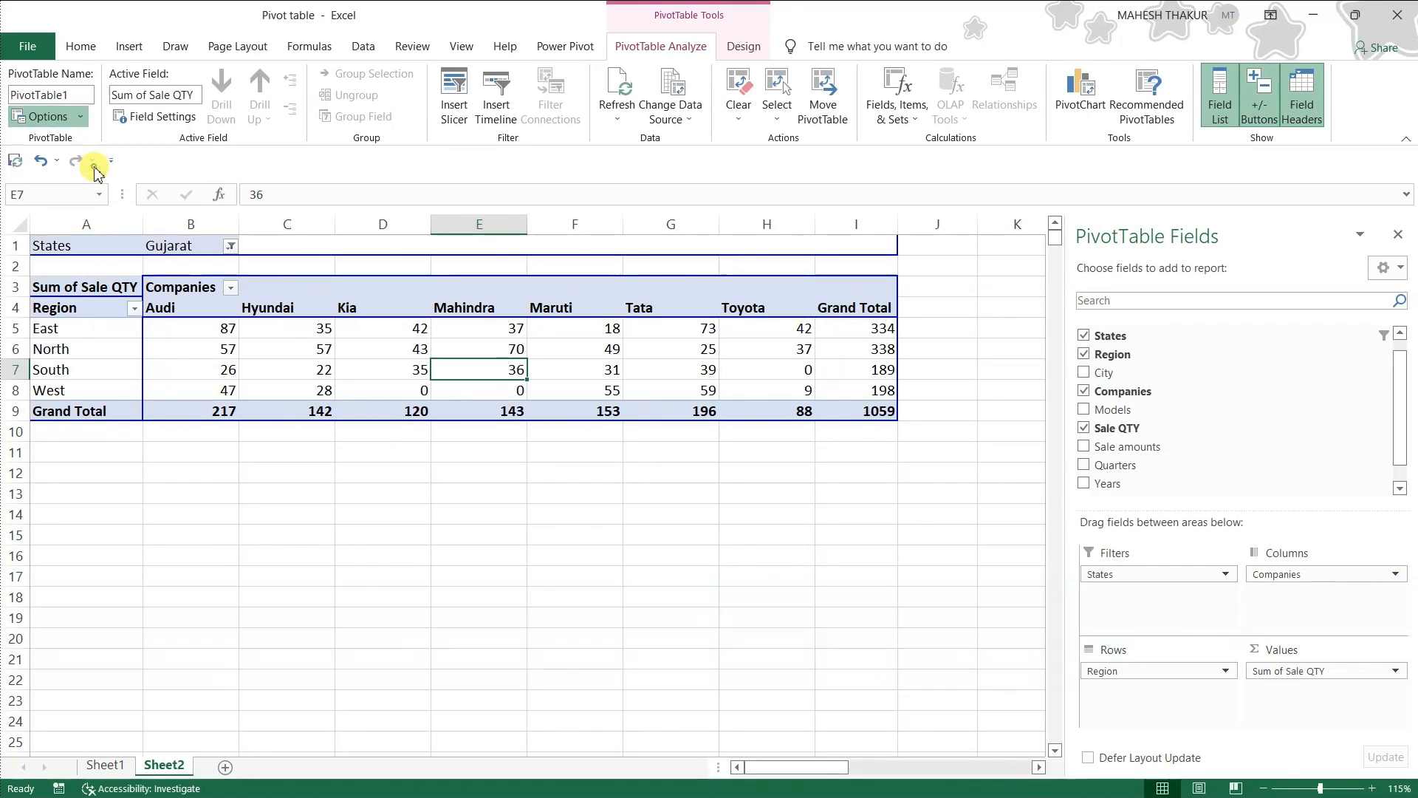
{"action": "left_click", "coordinate": [691, 478]}
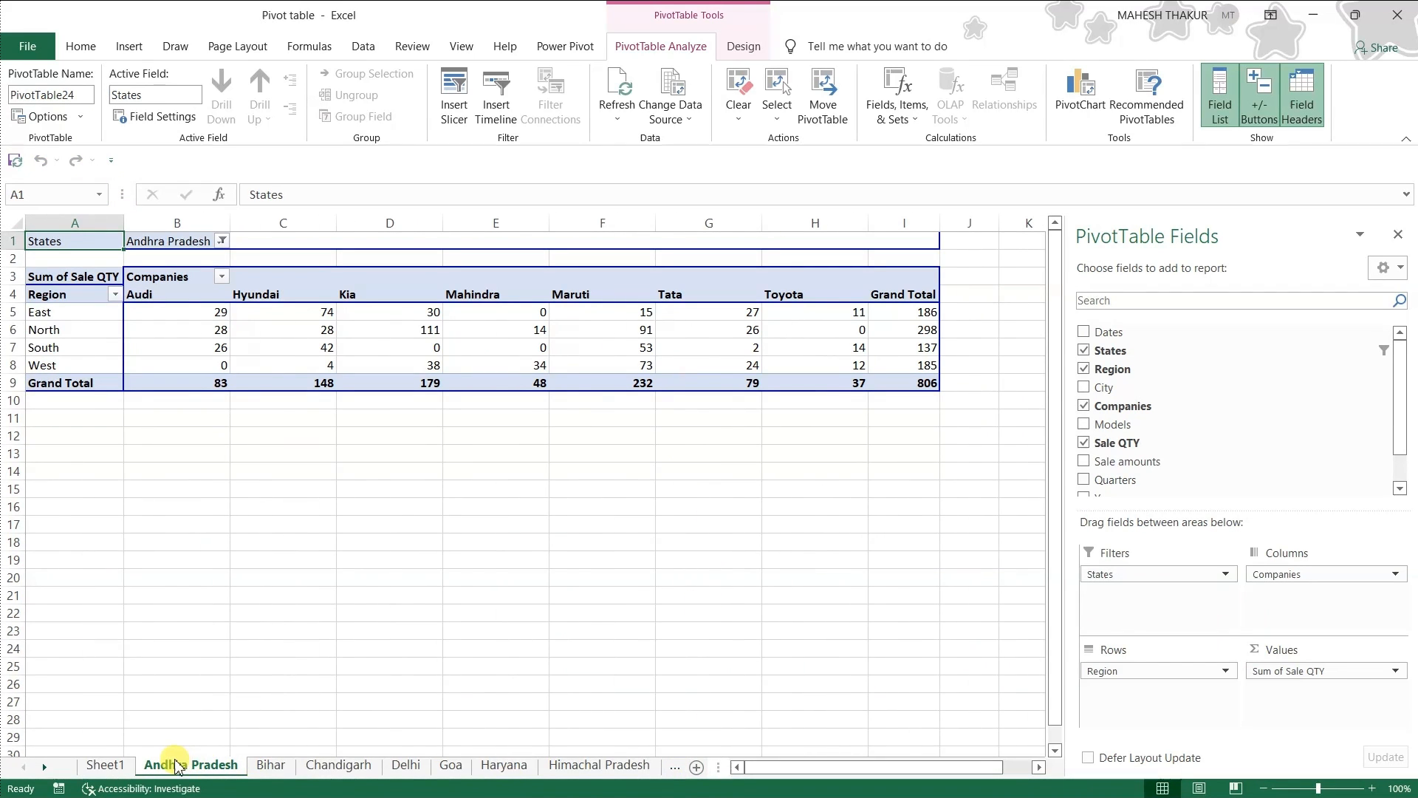
{"action": "left_click", "coordinate": [271, 765]}
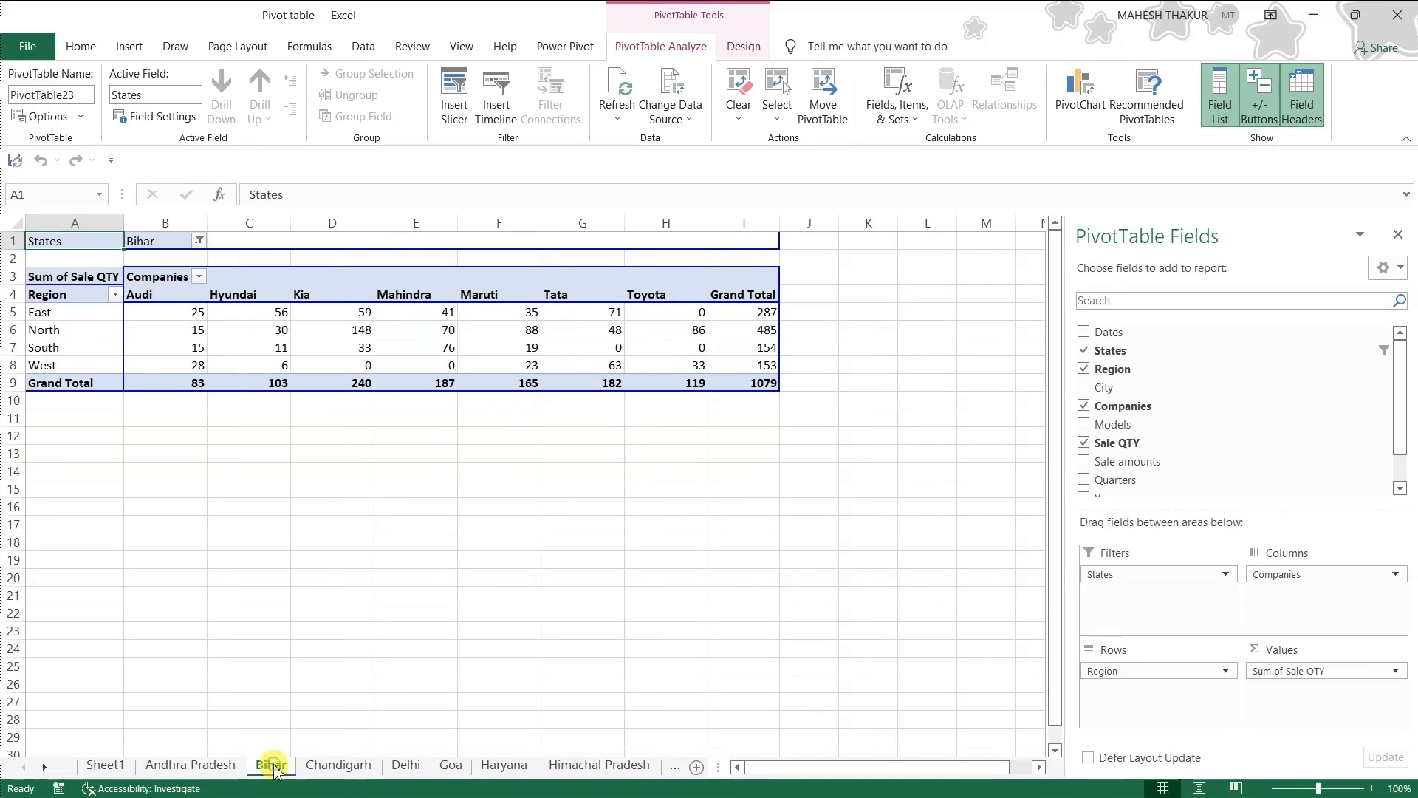
Look through the generated state sheets from Chandigarh and Delhi through Himachal Pradesh and beyond.
{"action": "left_click", "coordinate": [333, 766]}
{"action": "left_click", "coordinate": [399, 767]}
{"action": "left_click", "coordinate": [451, 765]}
{"action": "left_click", "coordinate": [503, 765]}
{"action": "left_click", "coordinate": [587, 766]}
{"action": "left_click", "coordinate": [673, 766]}
{"action": "left_click", "coordinate": [674, 766]}
{"action": "left_click", "coordinate": [674, 767]}
Delete the generated state sheets from Goa through Rajasthan as a group.
{"action": "left_click", "coordinate": [162, 756]}
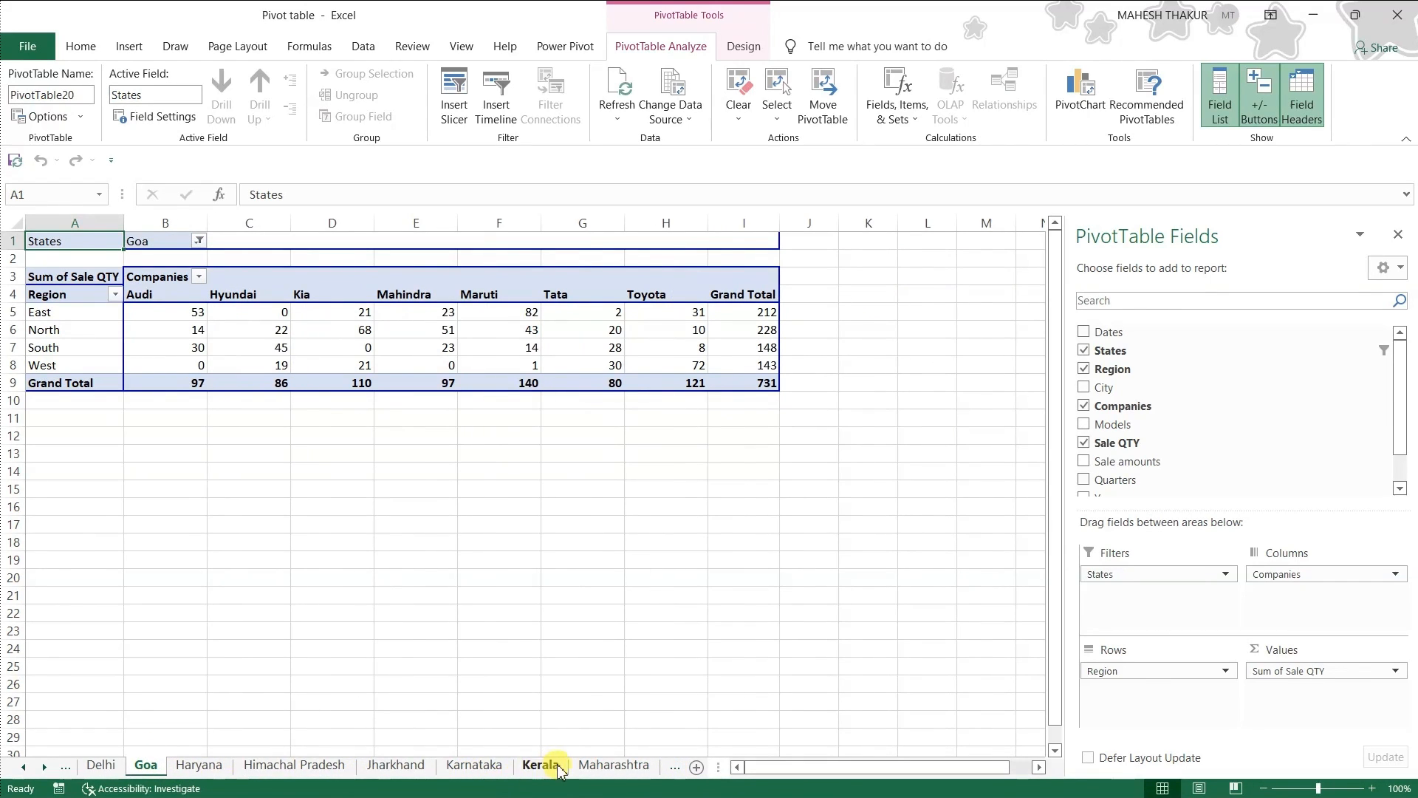
{"action": "left_click", "coordinate": [587, 768], "text": "shift"}
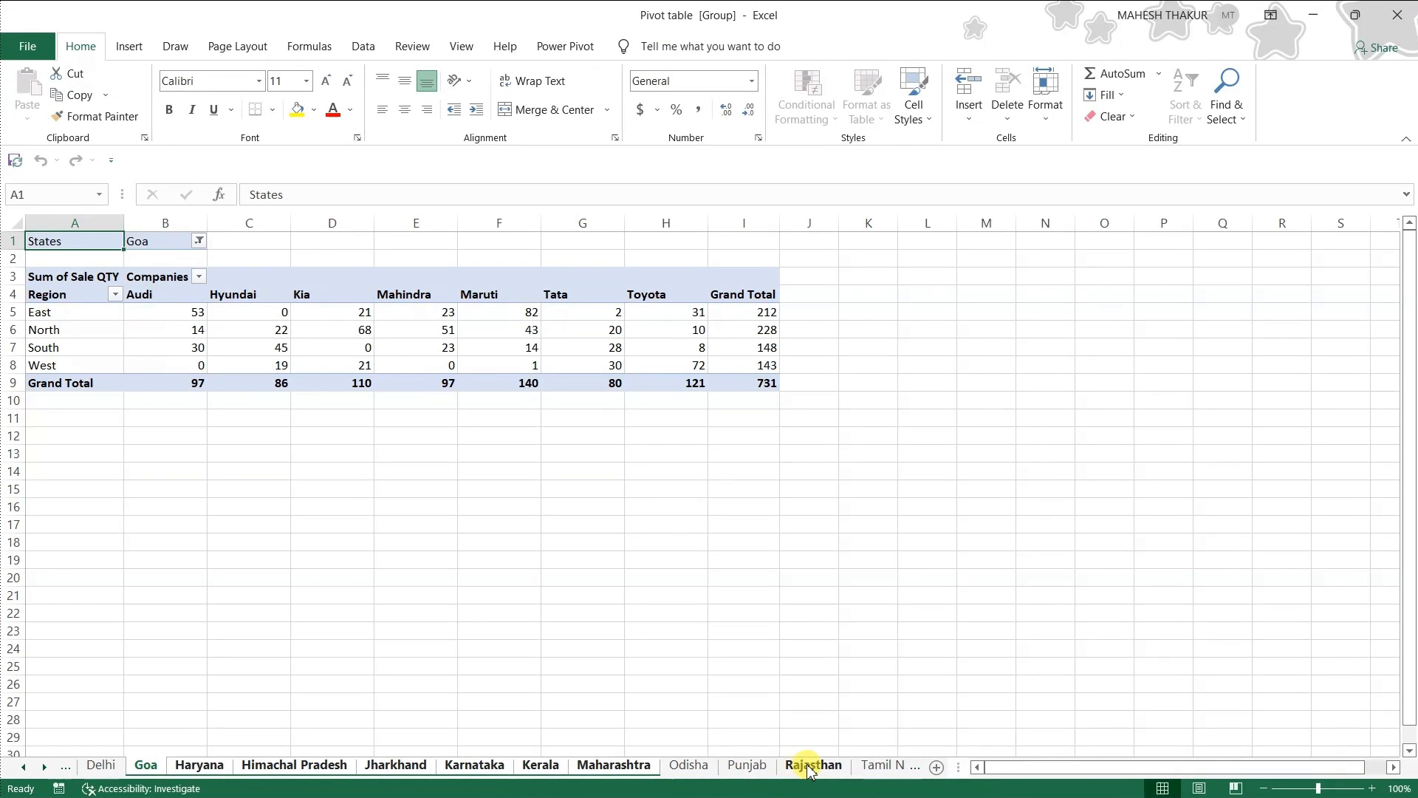
{"action": "right_click", "coordinate": [804, 768]}
{"action": "left_click", "coordinate": [832, 545]}
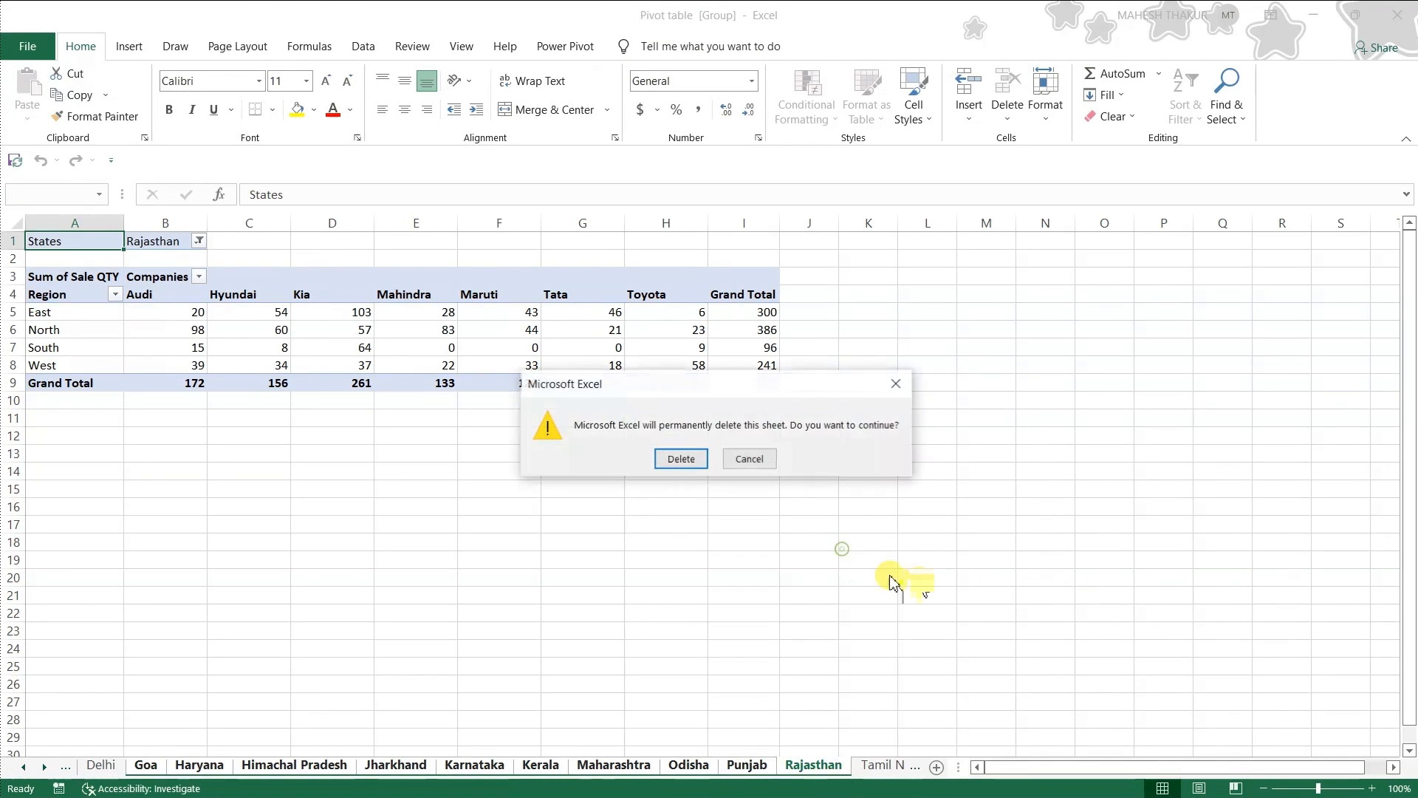
{"action": "left_click", "coordinate": [665, 459]}
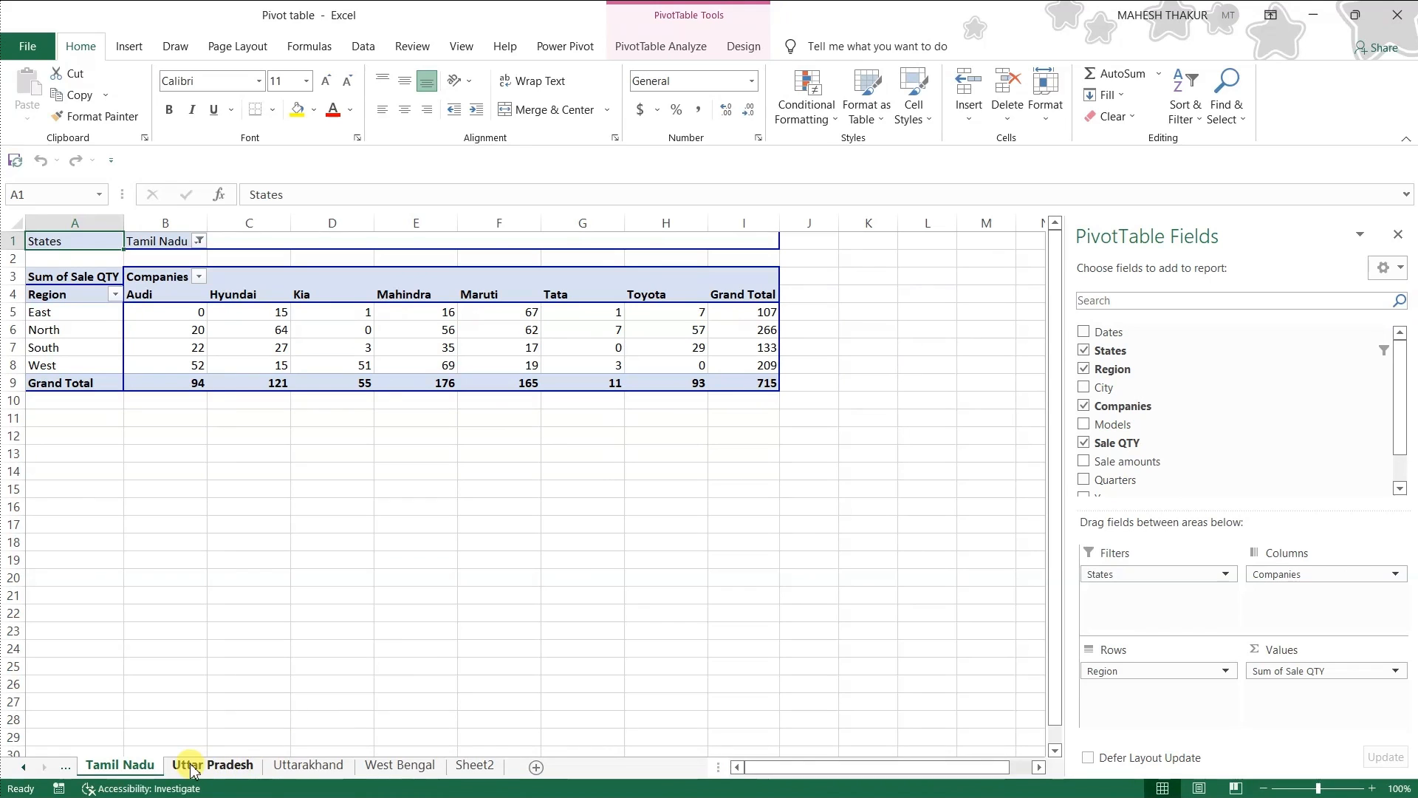
Delete the generated state sheets from Tamil Nadu through West Bengal as a group.
{"action": "left_click", "coordinate": [410, 771], "text": "shift"}
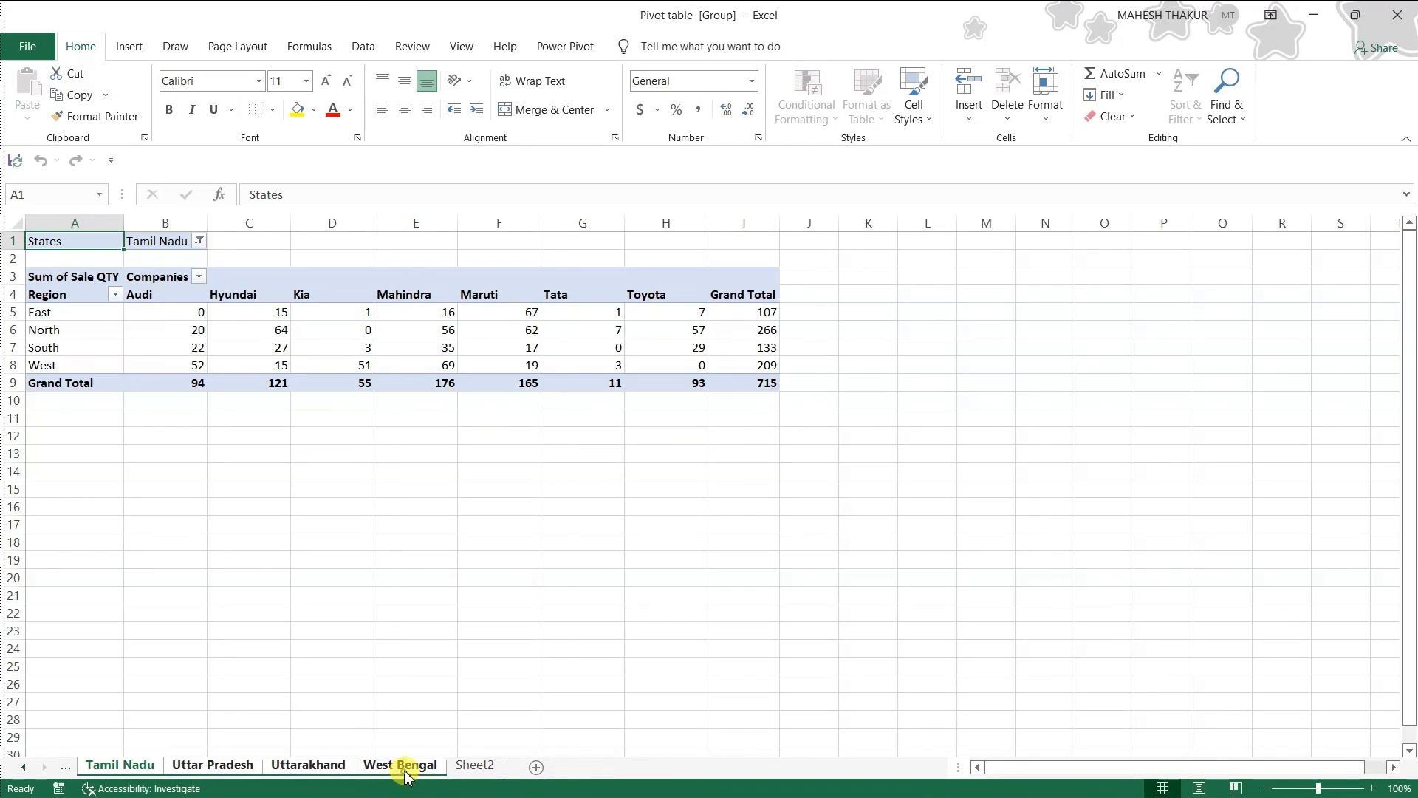
{"action": "right_click", "coordinate": [389, 768]}
{"action": "left_click", "coordinate": [454, 561]}
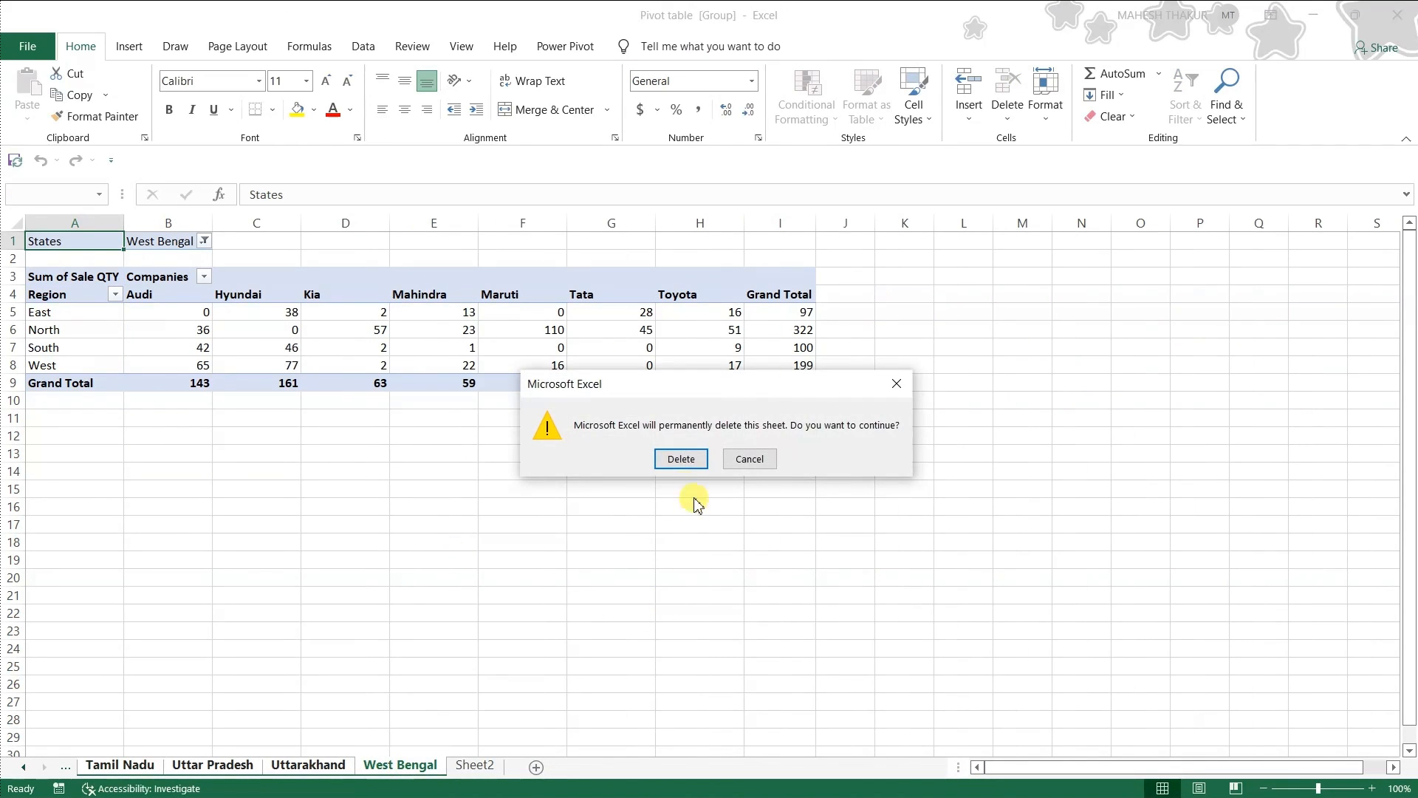
{"action": "left_click", "coordinate": [674, 460]}
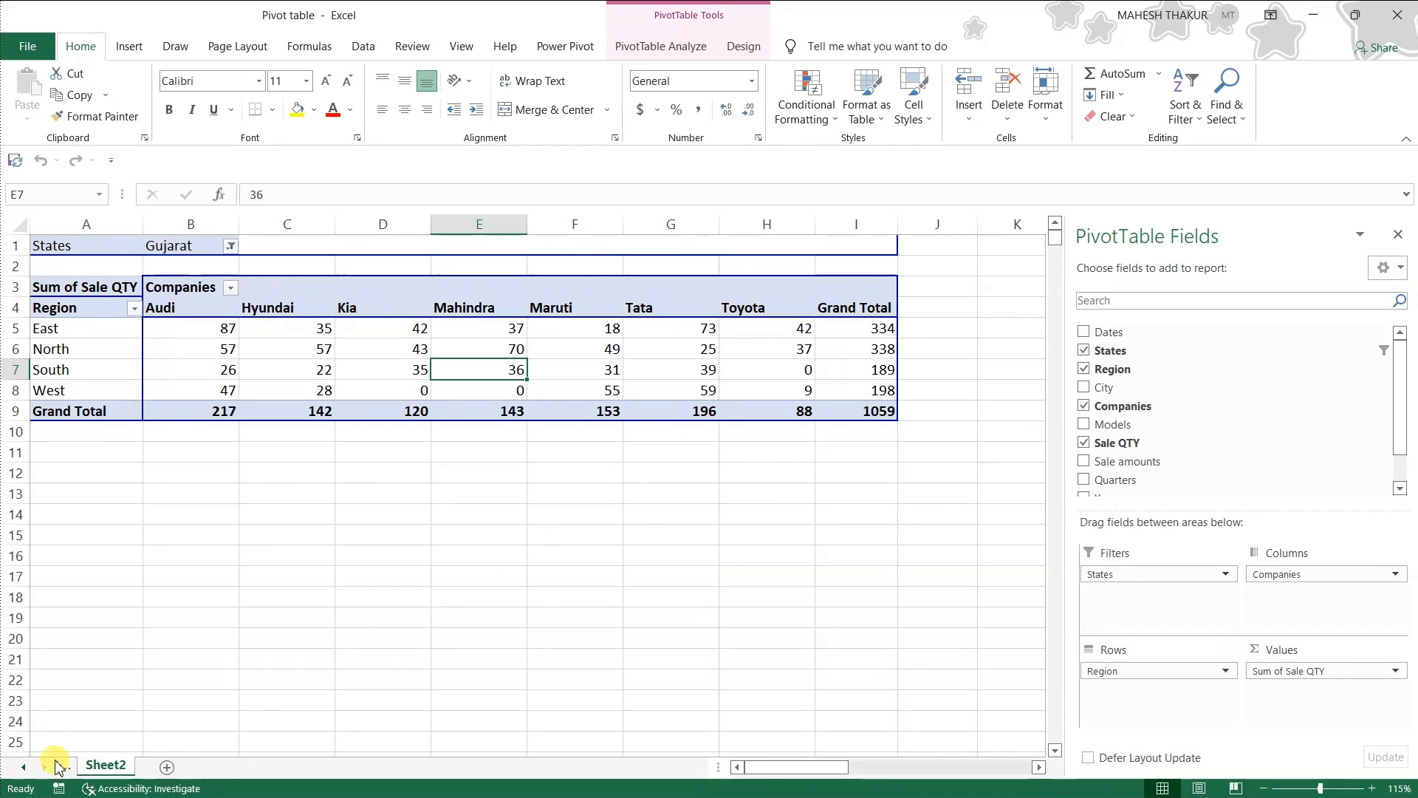
Delete the remaining generated state sheets from Andhra Pradesh through Delhi, keeping only Sheet1 and Sheet2.
{"action": "left_click", "coordinate": [70, 768]}
{"action": "left_click", "coordinate": [65, 771]}
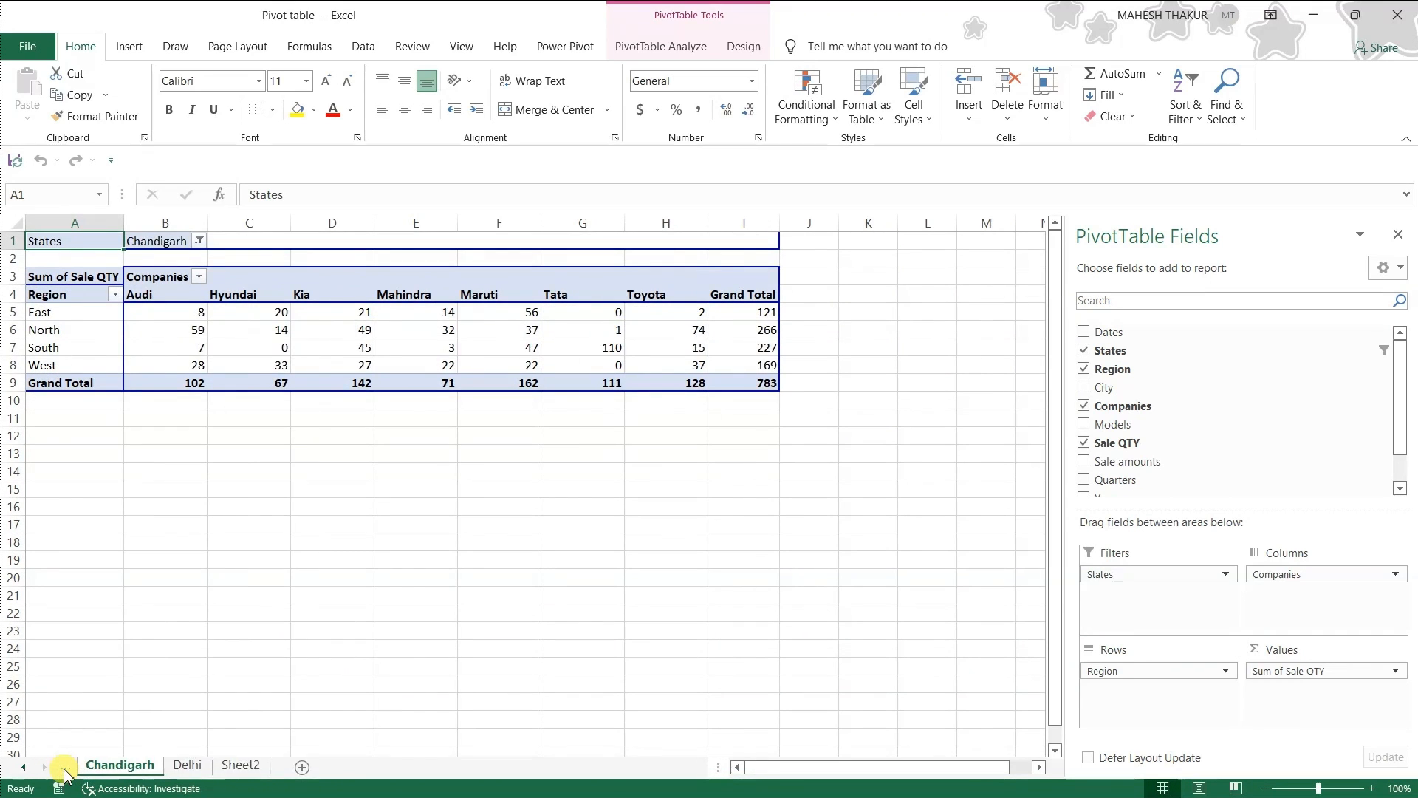
{"action": "left_click", "coordinate": [65, 771]}
{"action": "left_click", "coordinate": [65, 772]}
{"action": "left_click", "coordinate": [65, 772]}
{"action": "left_click", "coordinate": [224, 768]}
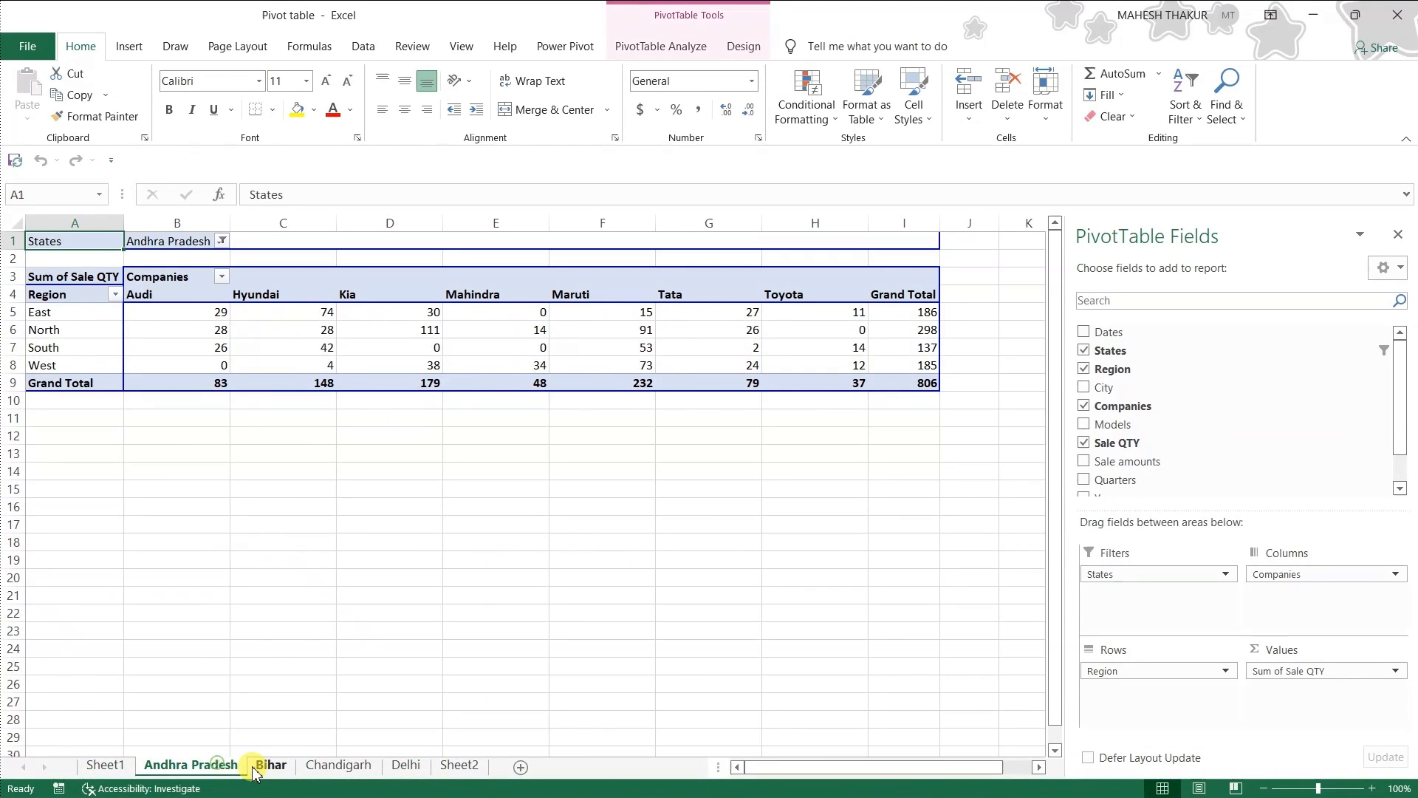
{"action": "left_click", "coordinate": [406, 766], "text": "shift"}
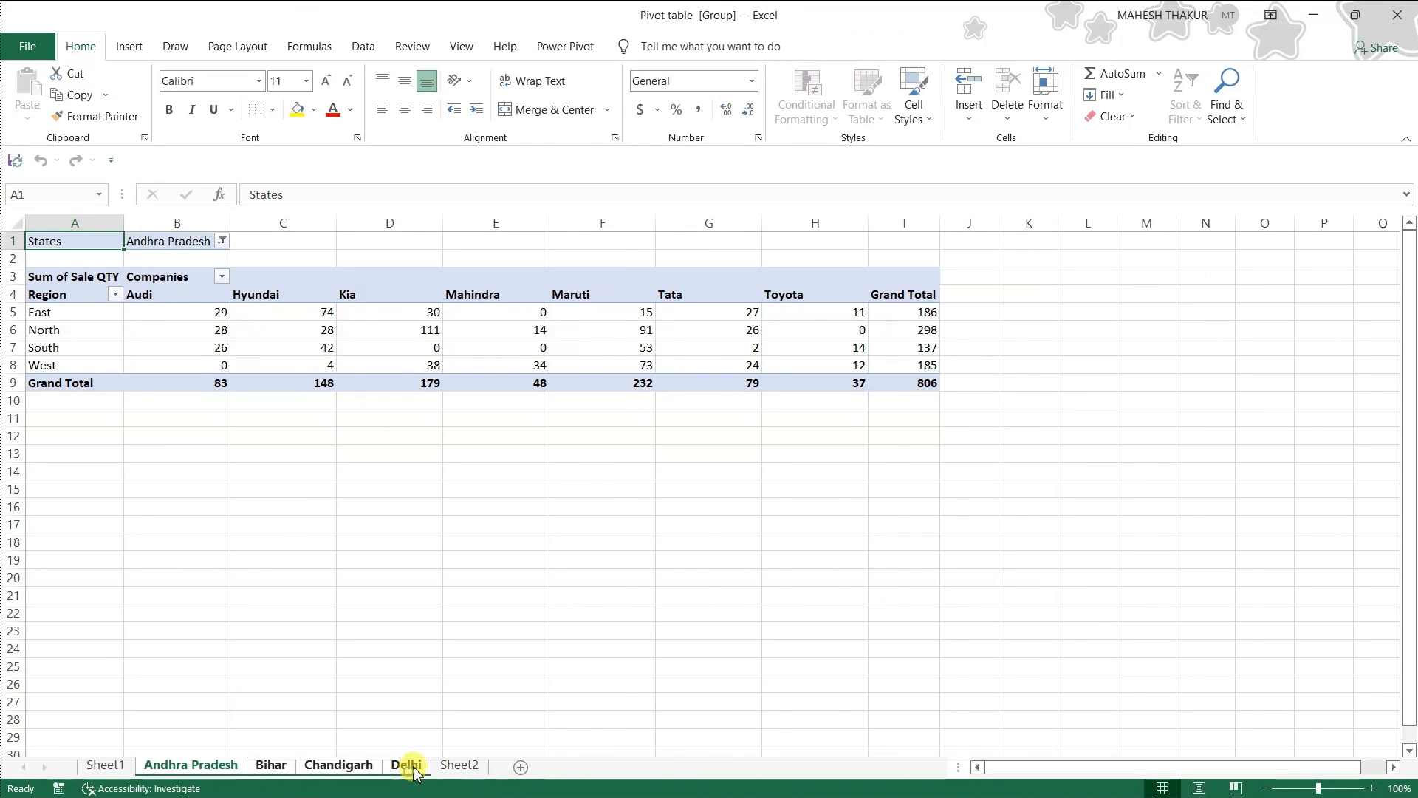
{"action": "right_click", "coordinate": [415, 764]}
{"action": "left_click", "coordinate": [465, 546]}
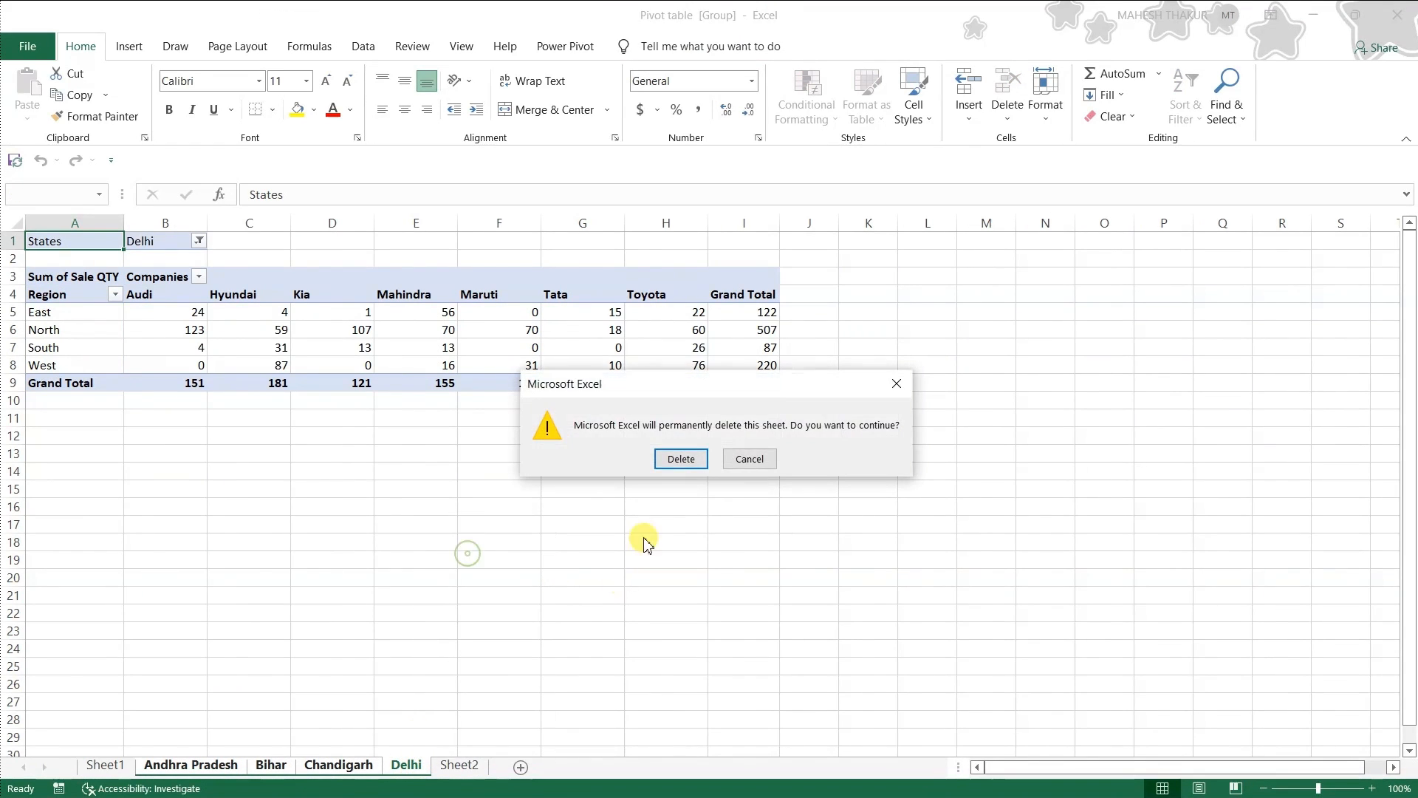
{"action": "left_click", "coordinate": [672, 464]}
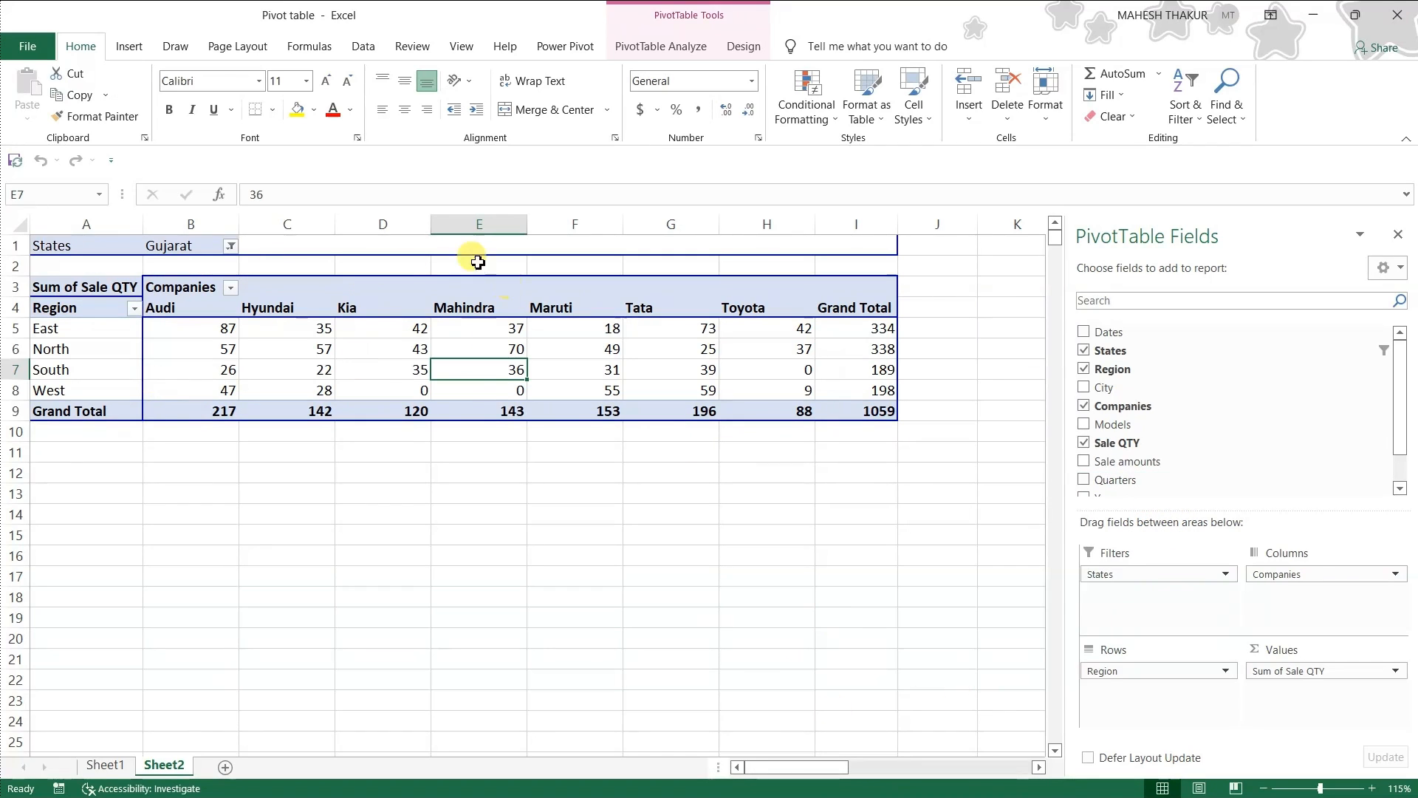
Rename the PivotTable's Sum of Sale QTY field to Sale qua and select the Audi values for the four regions.
{"action": "mouse_move", "coordinate": [454, 323]}
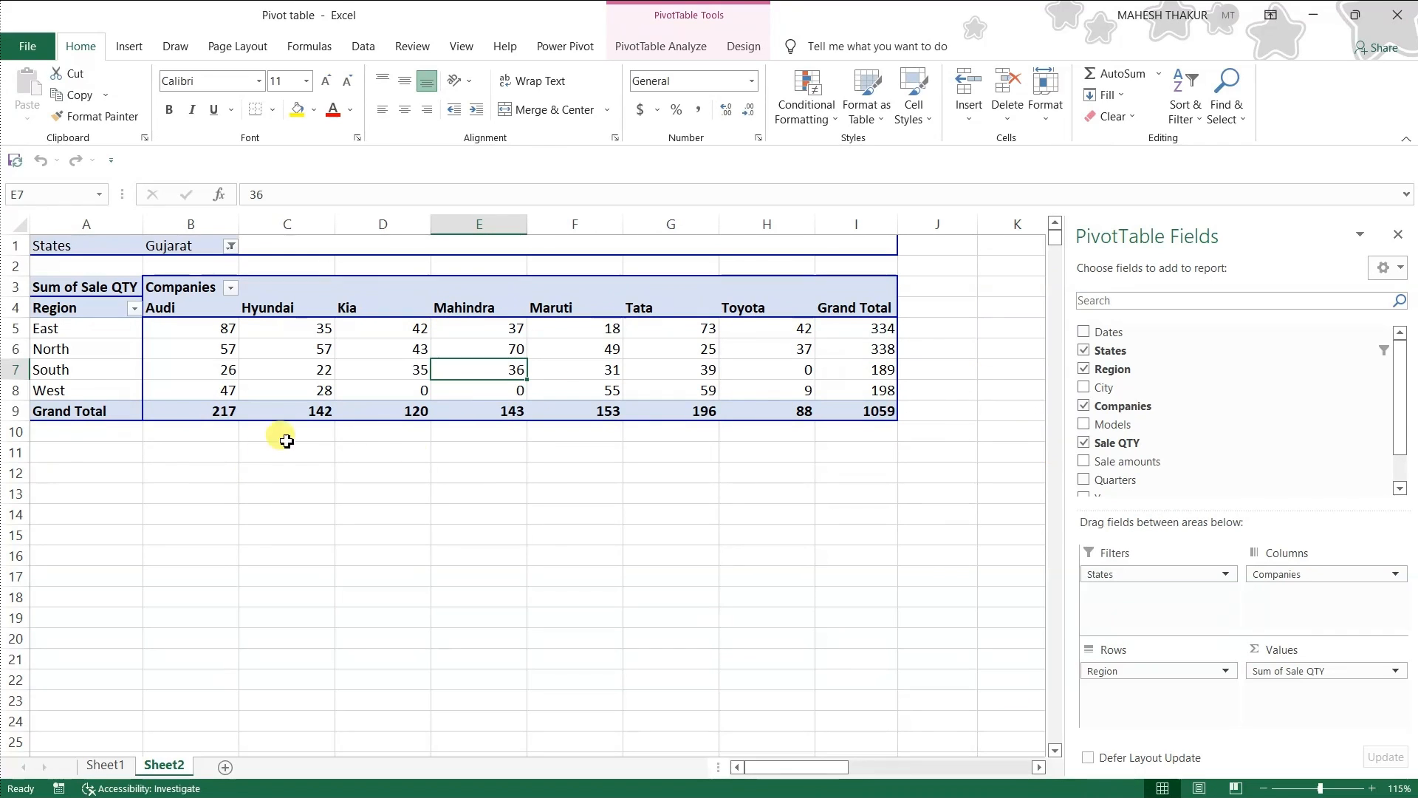
{"action": "left_click", "coordinate": [612, 369]}
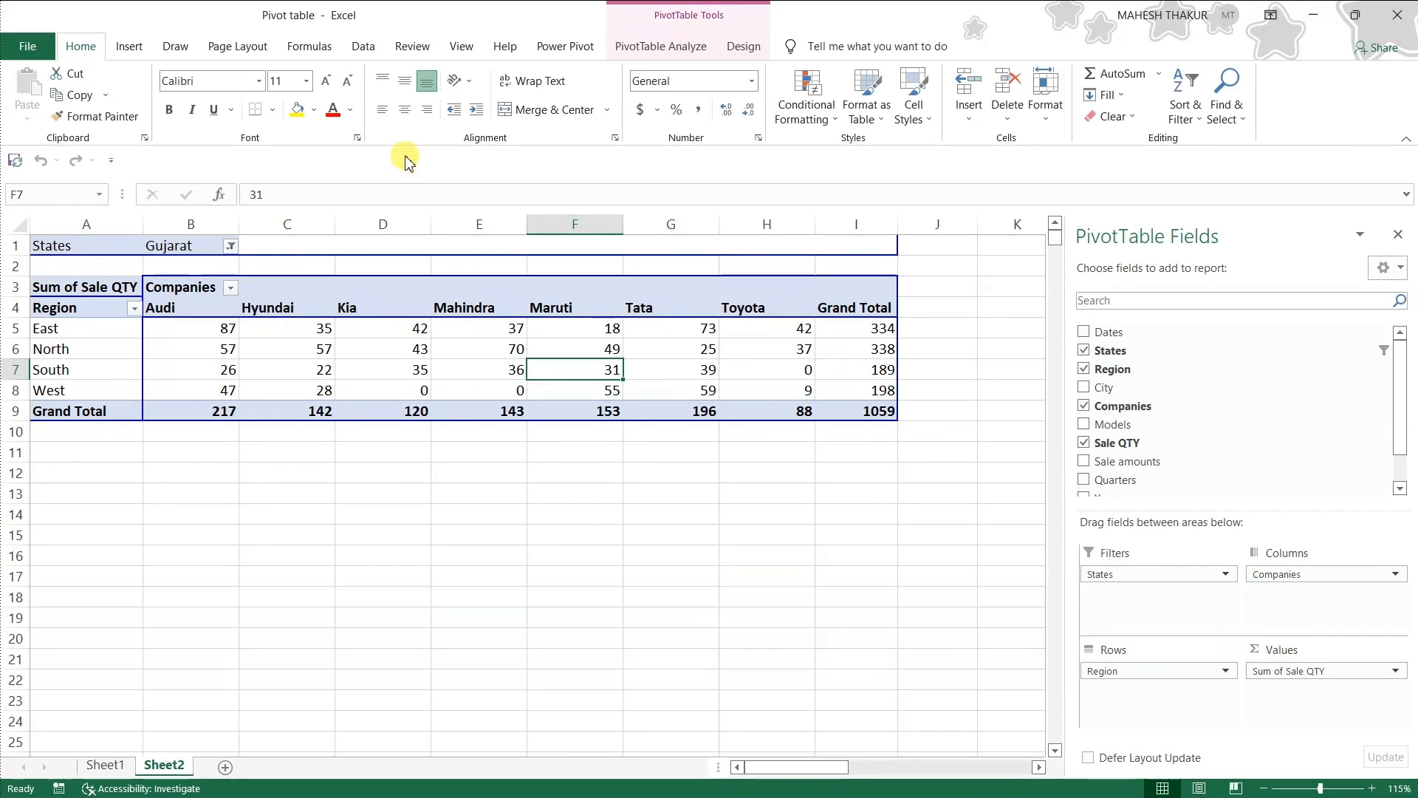
{"action": "left_click", "coordinate": [643, 46]}
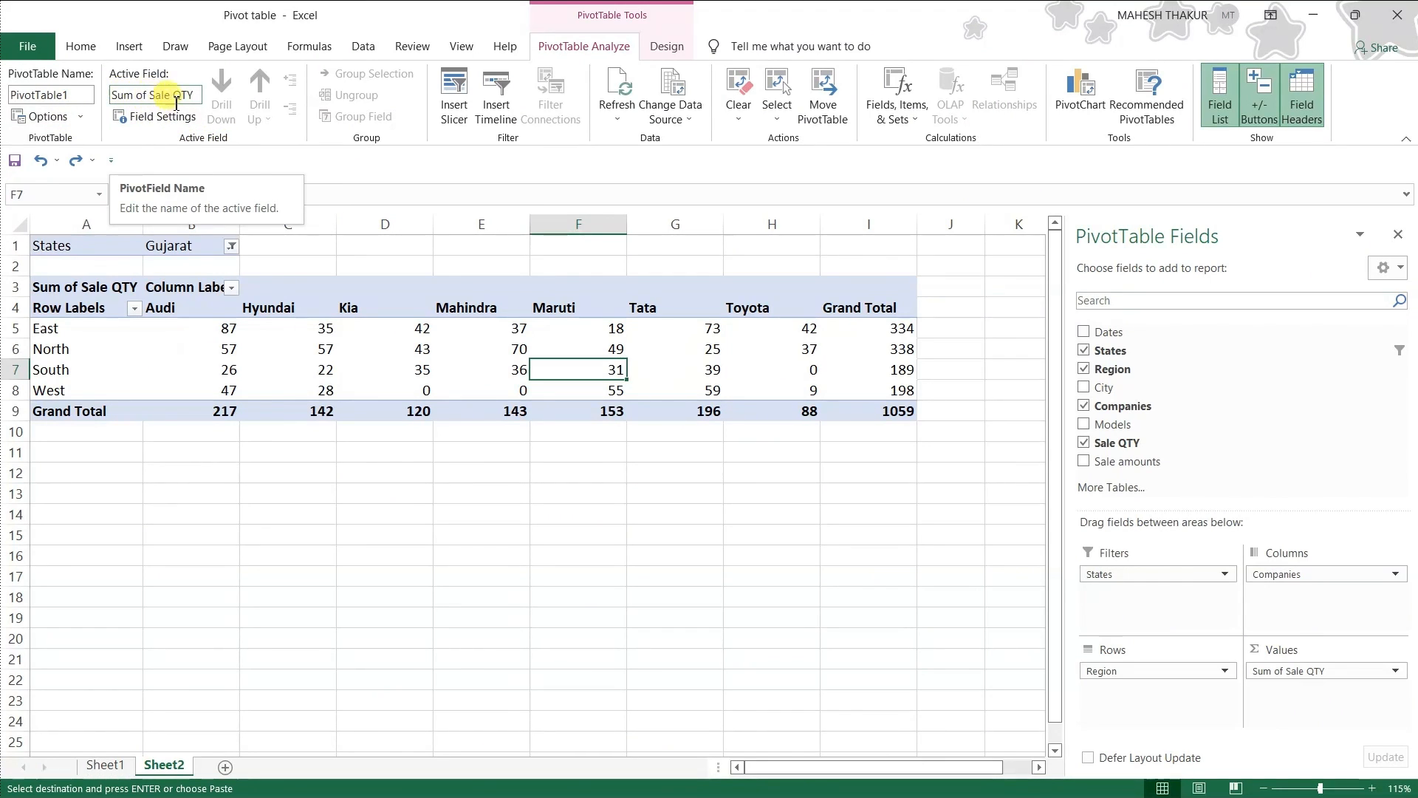
{"action": "left_click", "coordinate": [214, 99]}
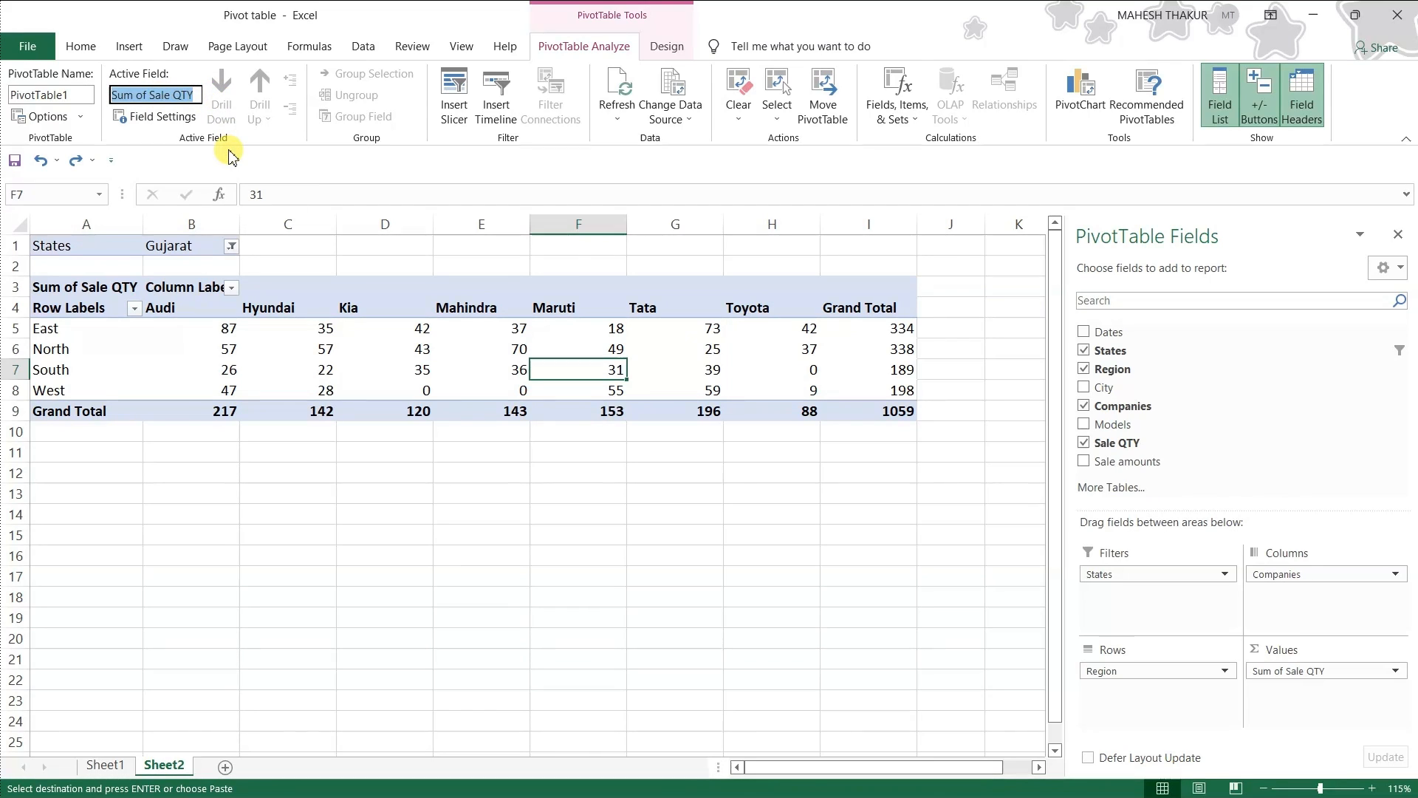
{"action": "type", "text": "S"}
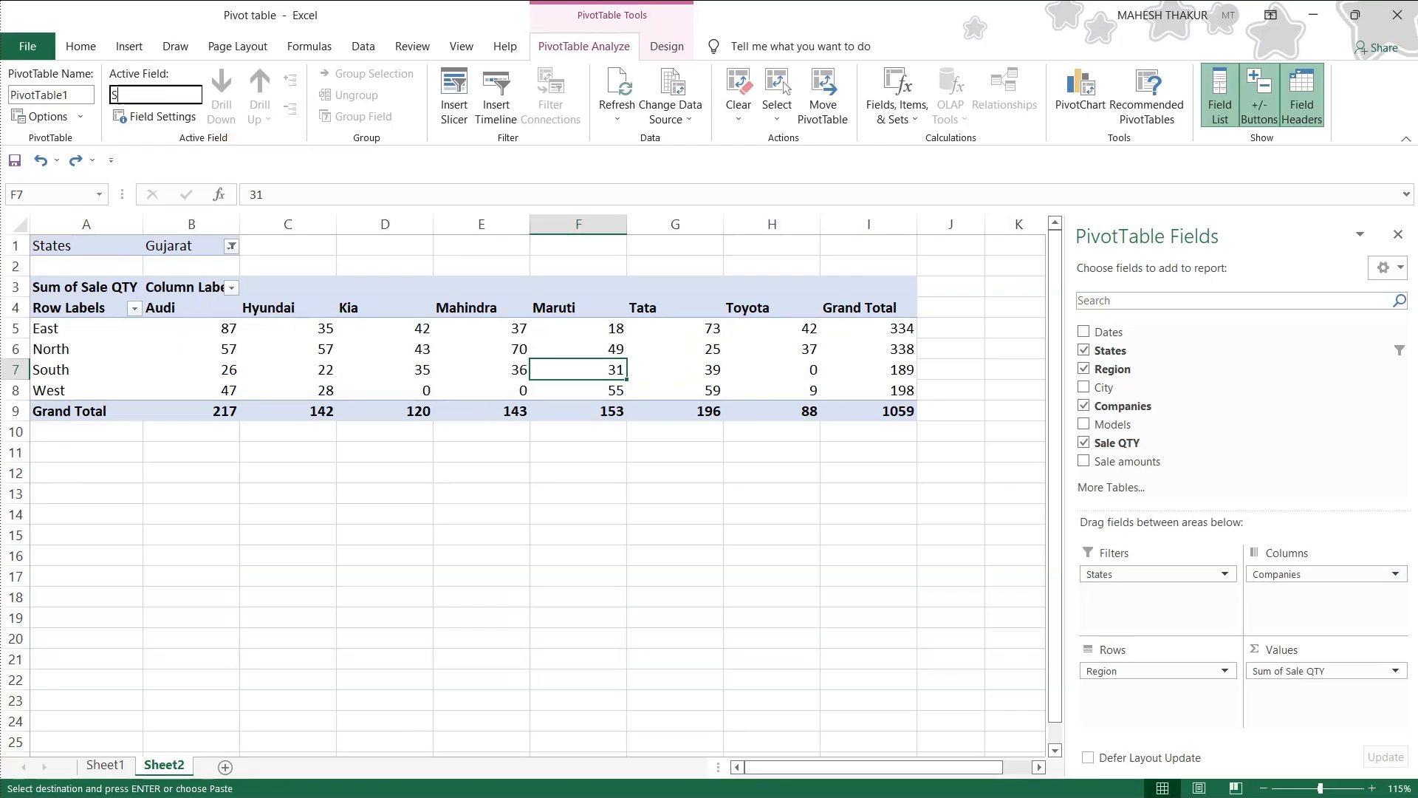
{"action": "type", "text": "ale"}
{"action": "type", "text": "qua"}
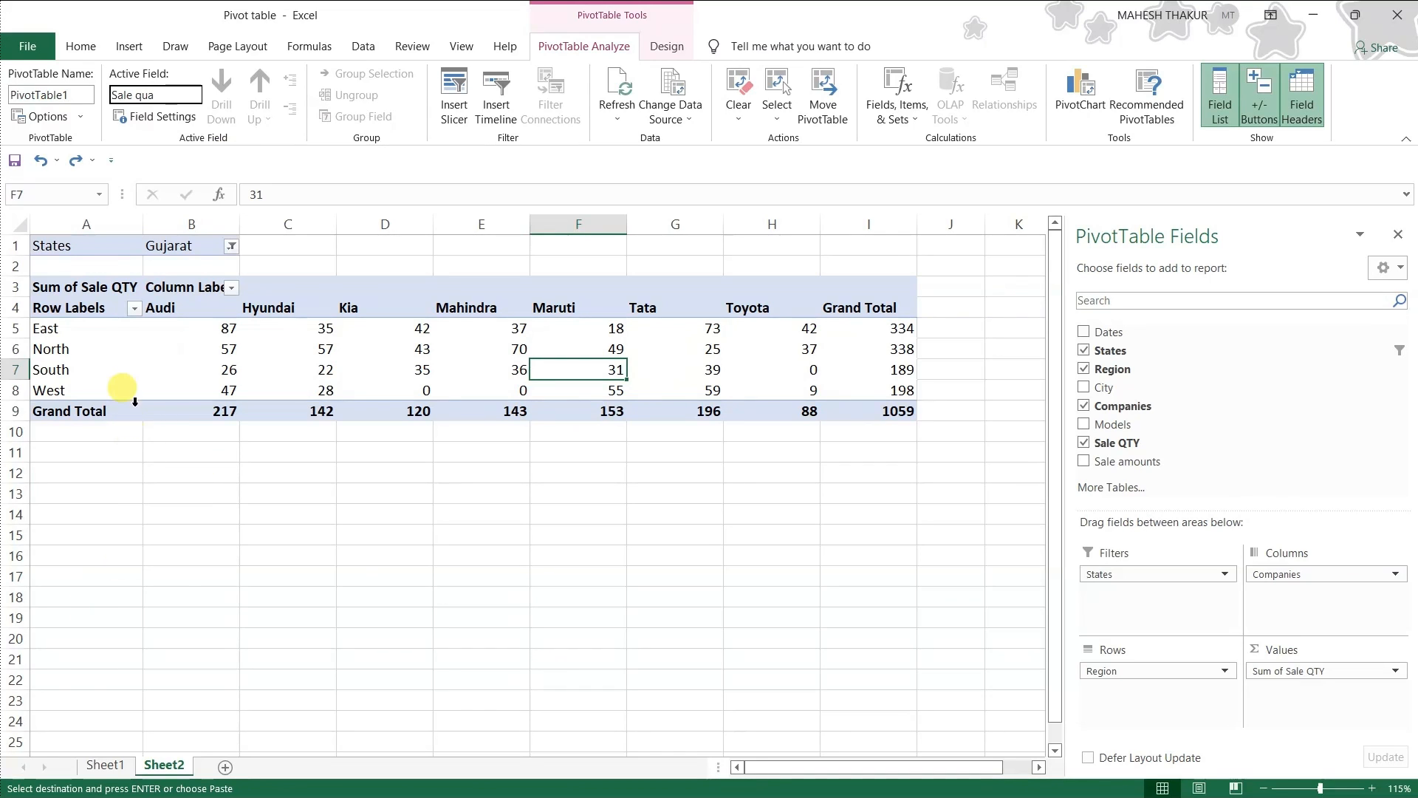
{"action": "key", "text": "Return"}
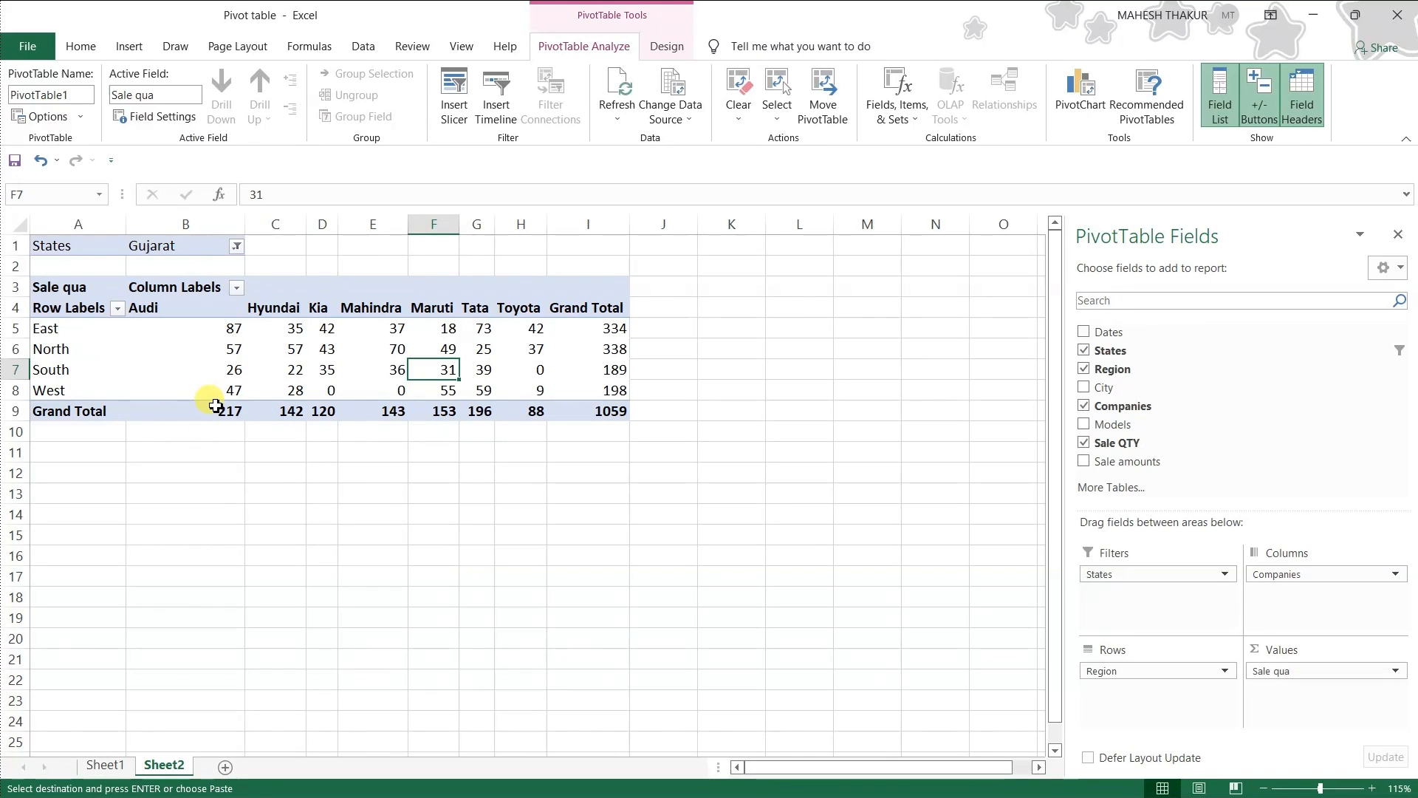
{"action": "mouse_move", "coordinate": [181, 322]}
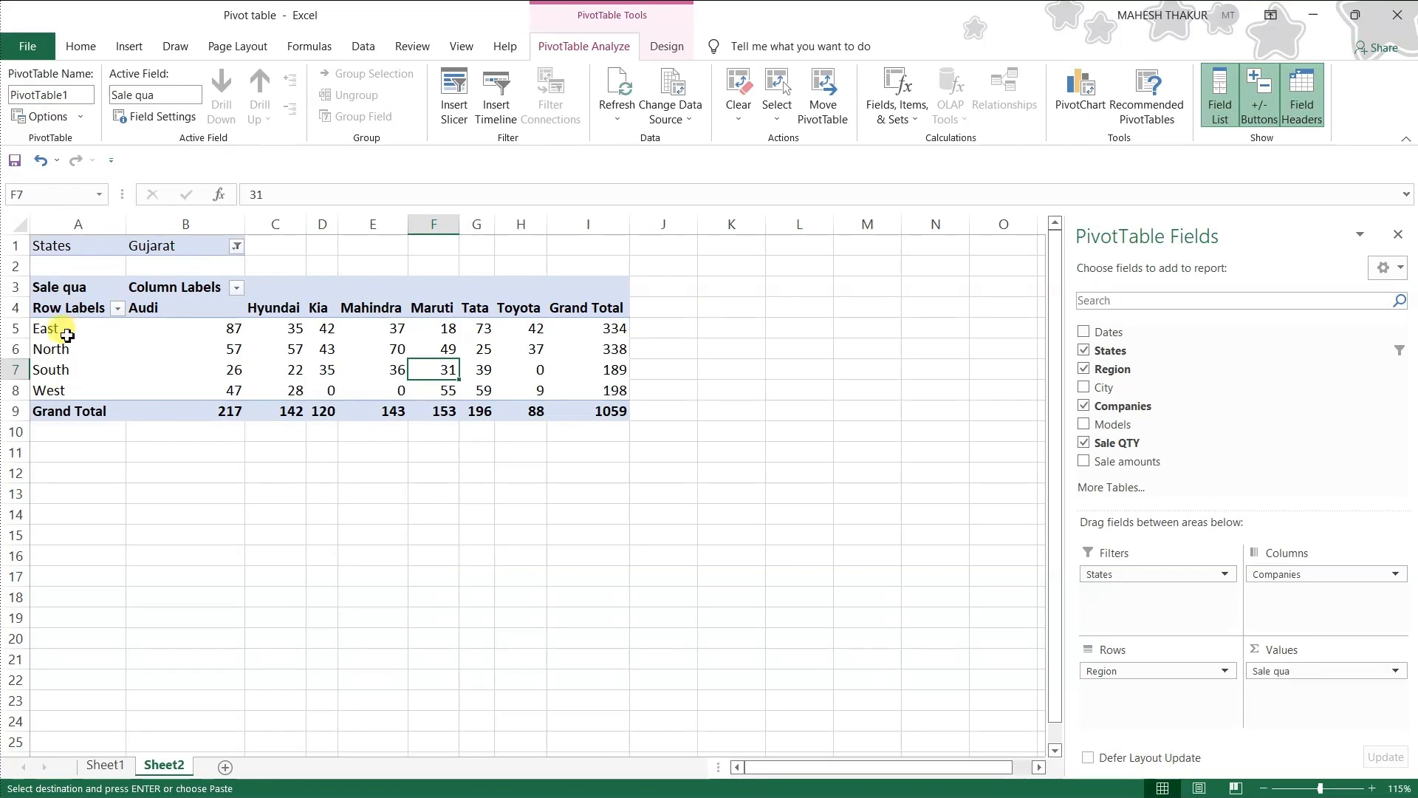
{"action": "left_click_drag", "start_coordinate": [185, 332], "coordinate": [182, 389]}
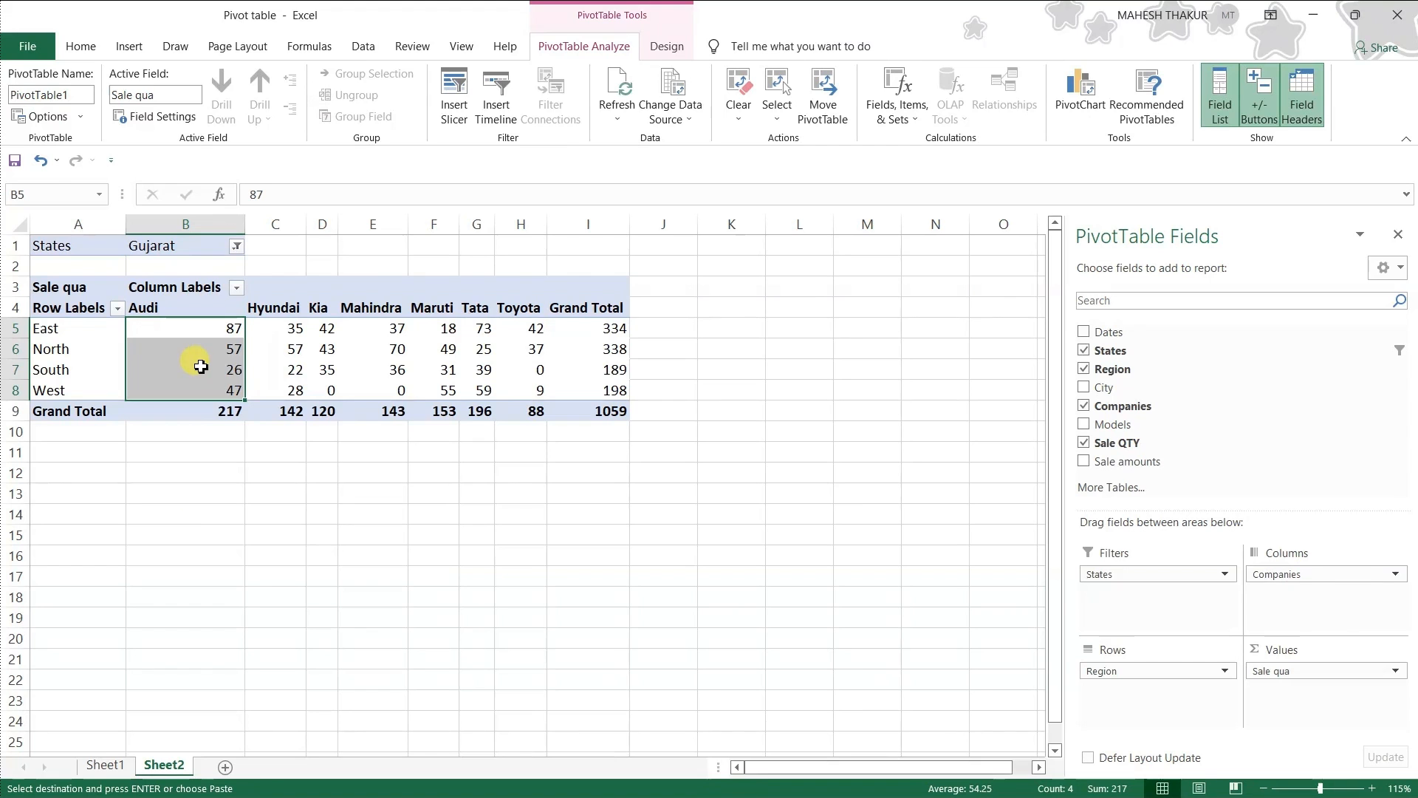
Enter the formula =SUMIF(F2:F1048,L862,H2:H1048) in cell L864 of Sheet1.
{"action": "left_click", "coordinate": [110, 766]}
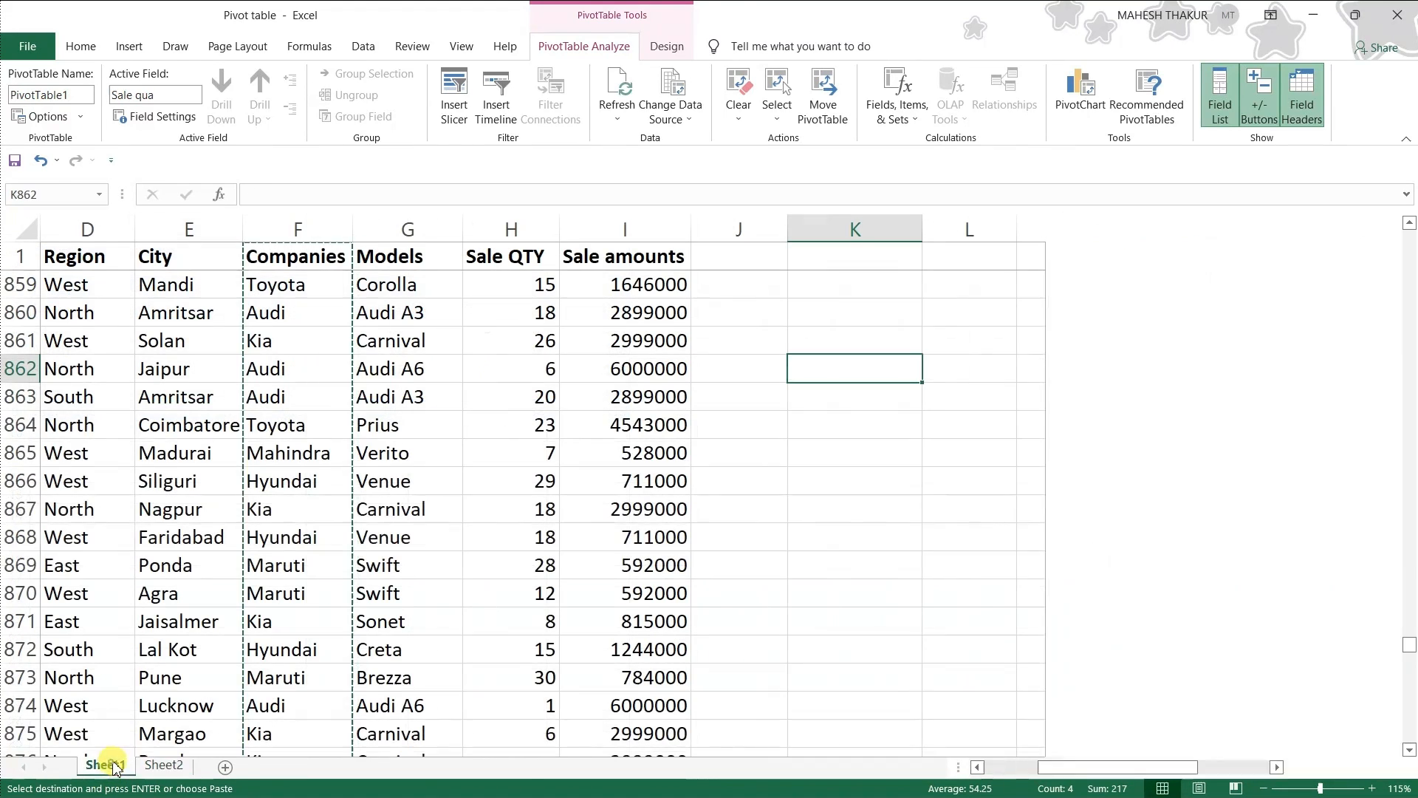
{"action": "left_click", "coordinate": [932, 432]}
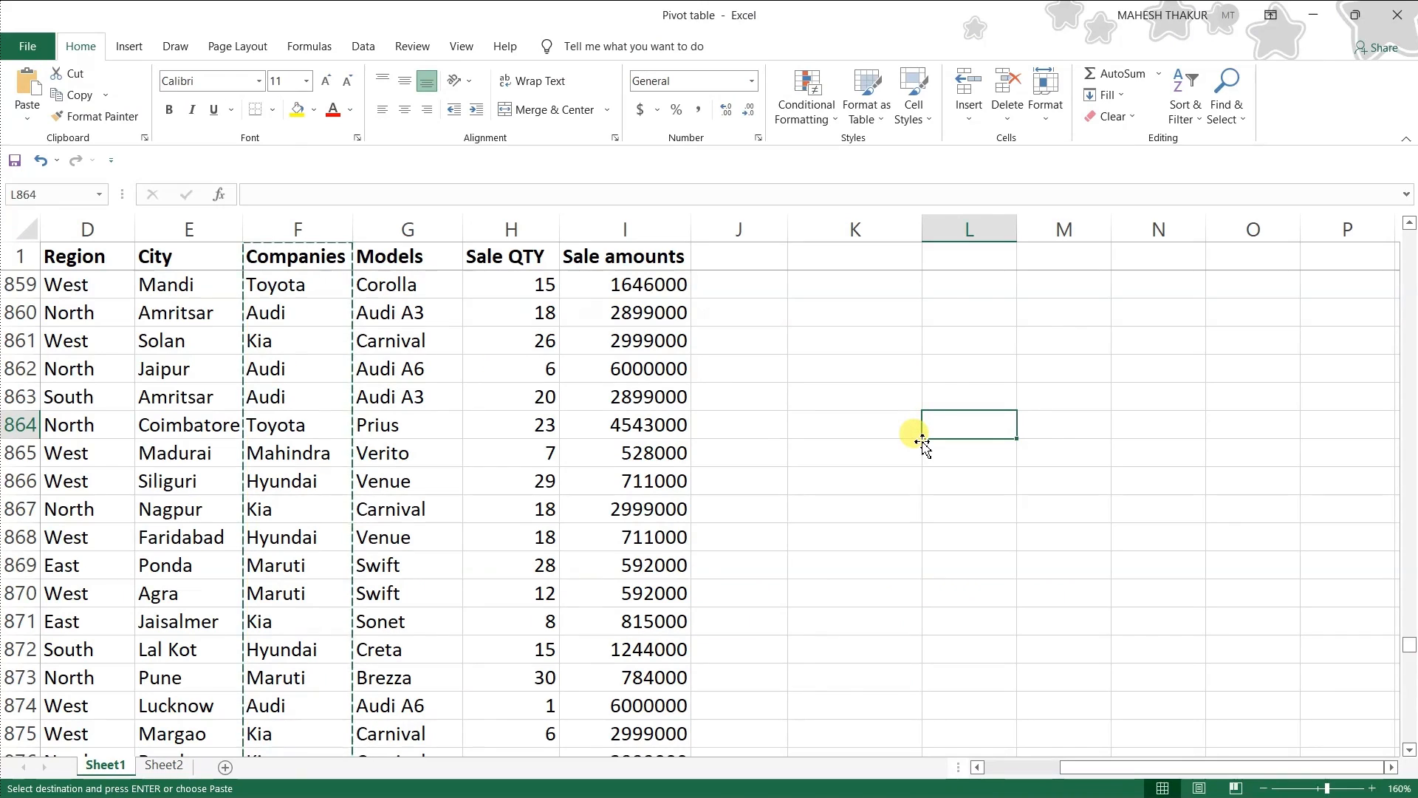
{"action": "type", "text": "=sumif"}
{"action": "key", "text": "Tab"}
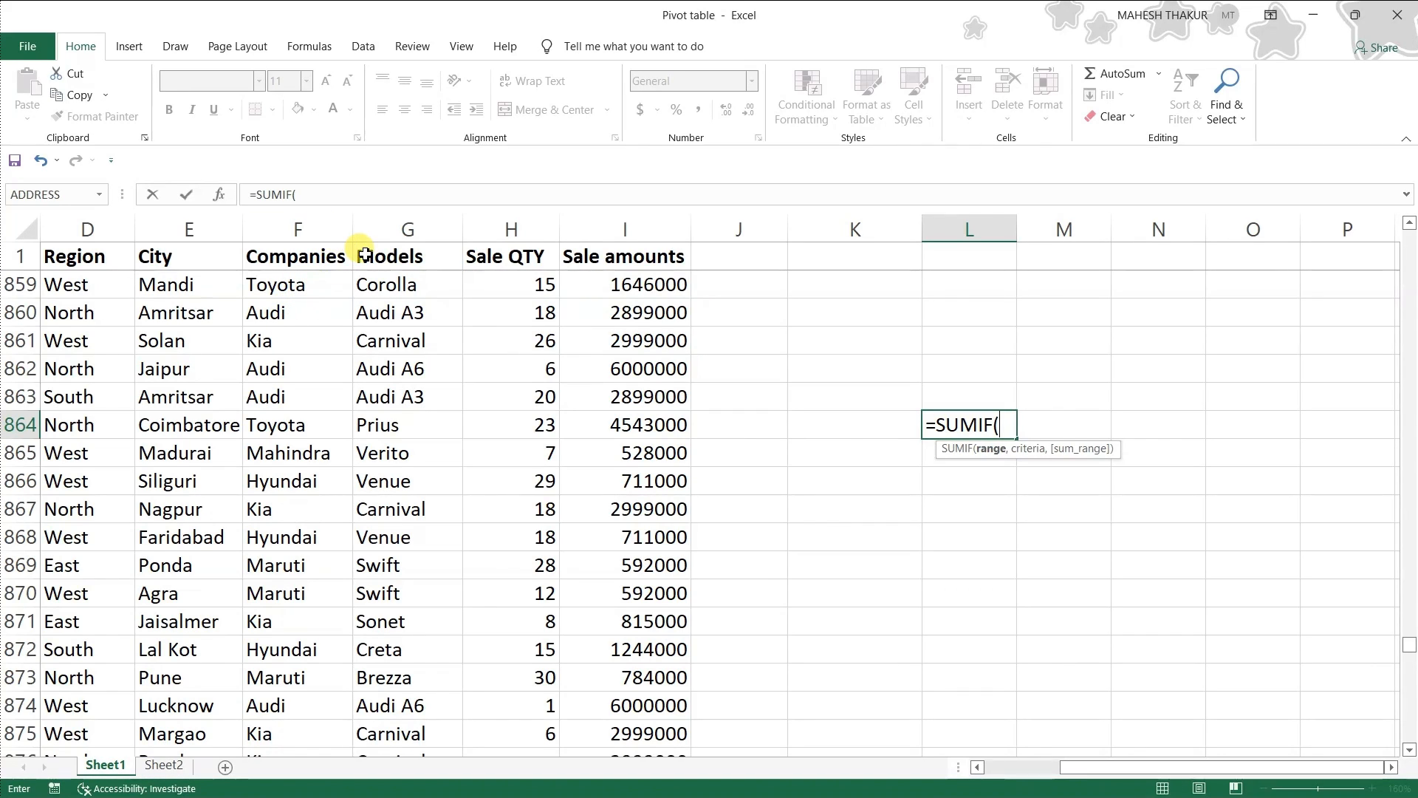
{"action": "type", "text": "f2:"}
{"action": "type", "text": "f1048"}
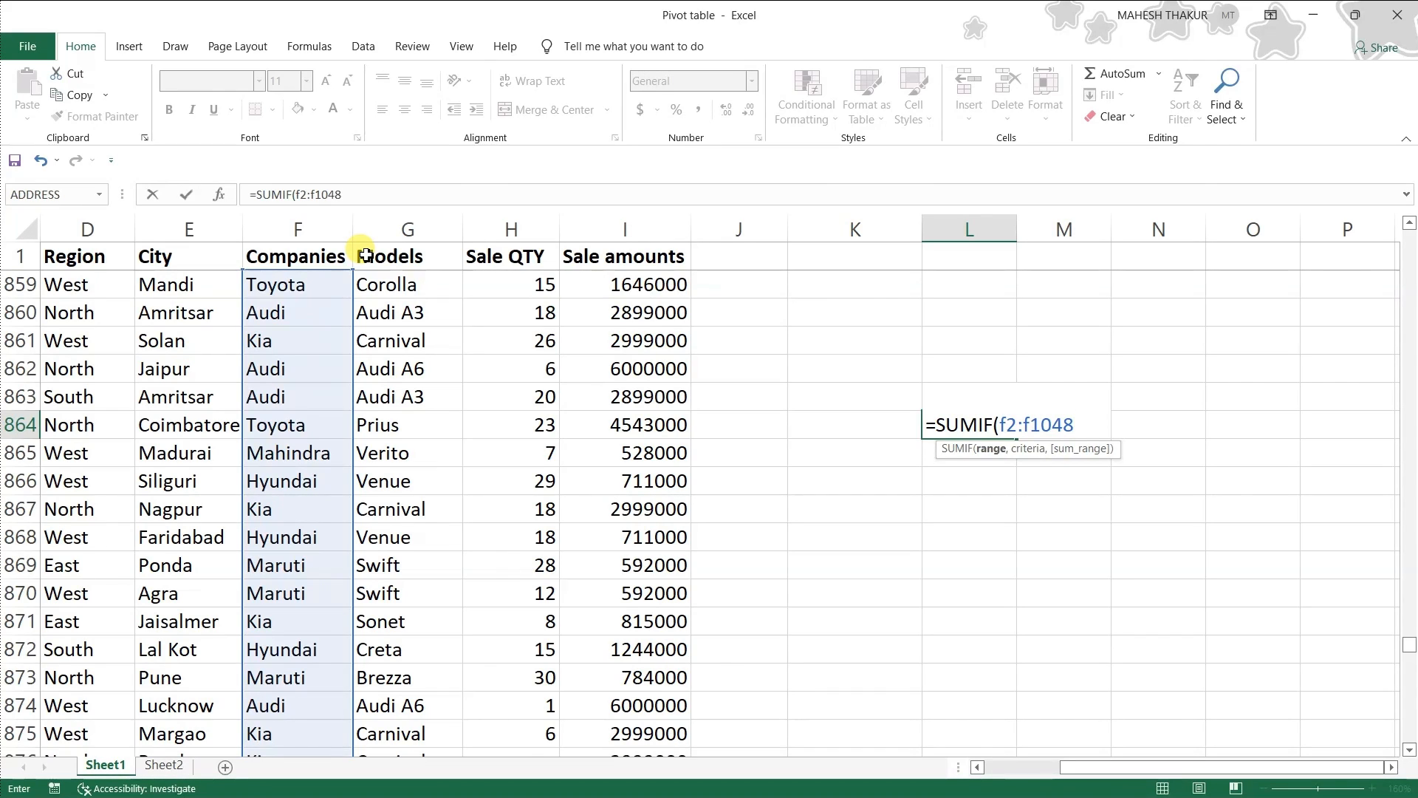
{"action": "type", "text": ","}
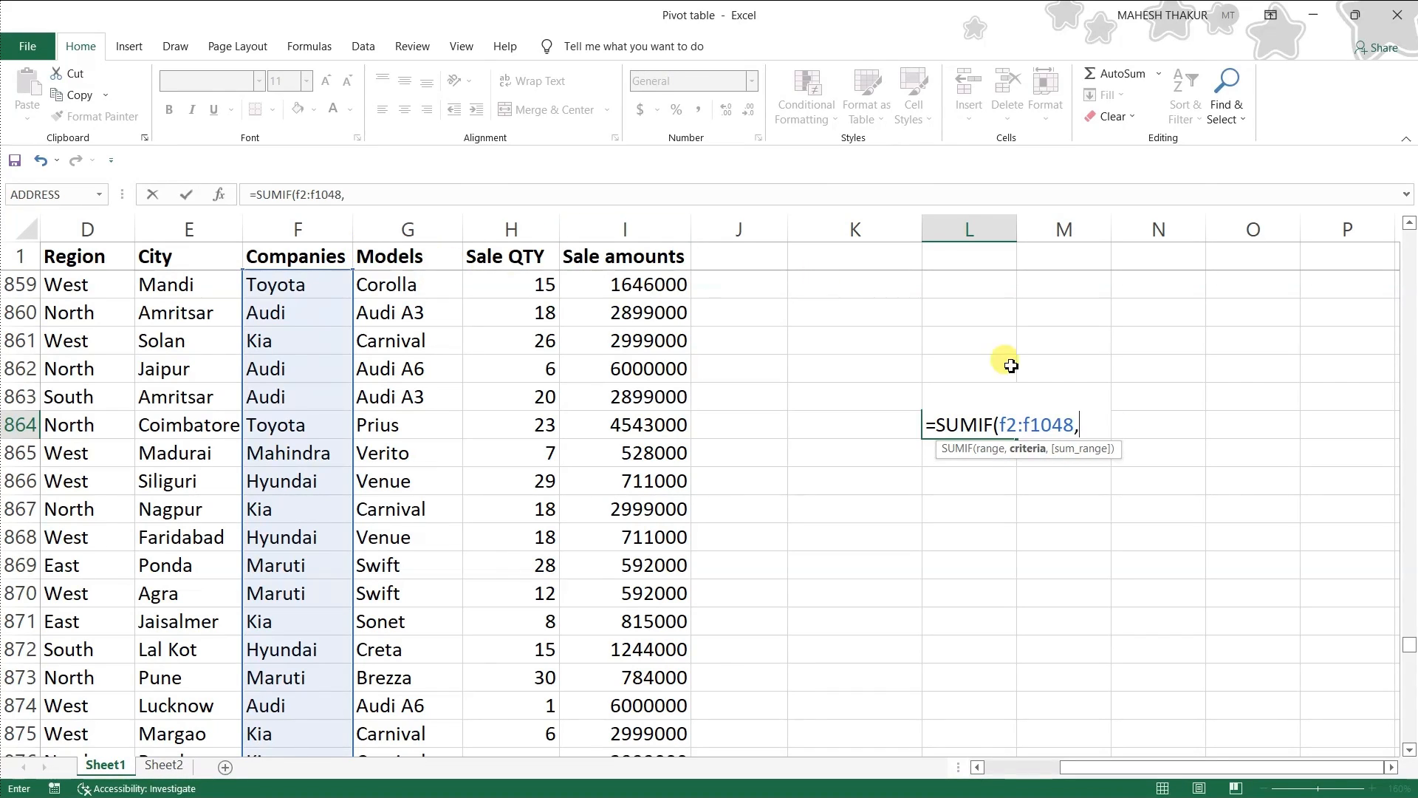
{"action": "left_click", "coordinate": [974, 367]}
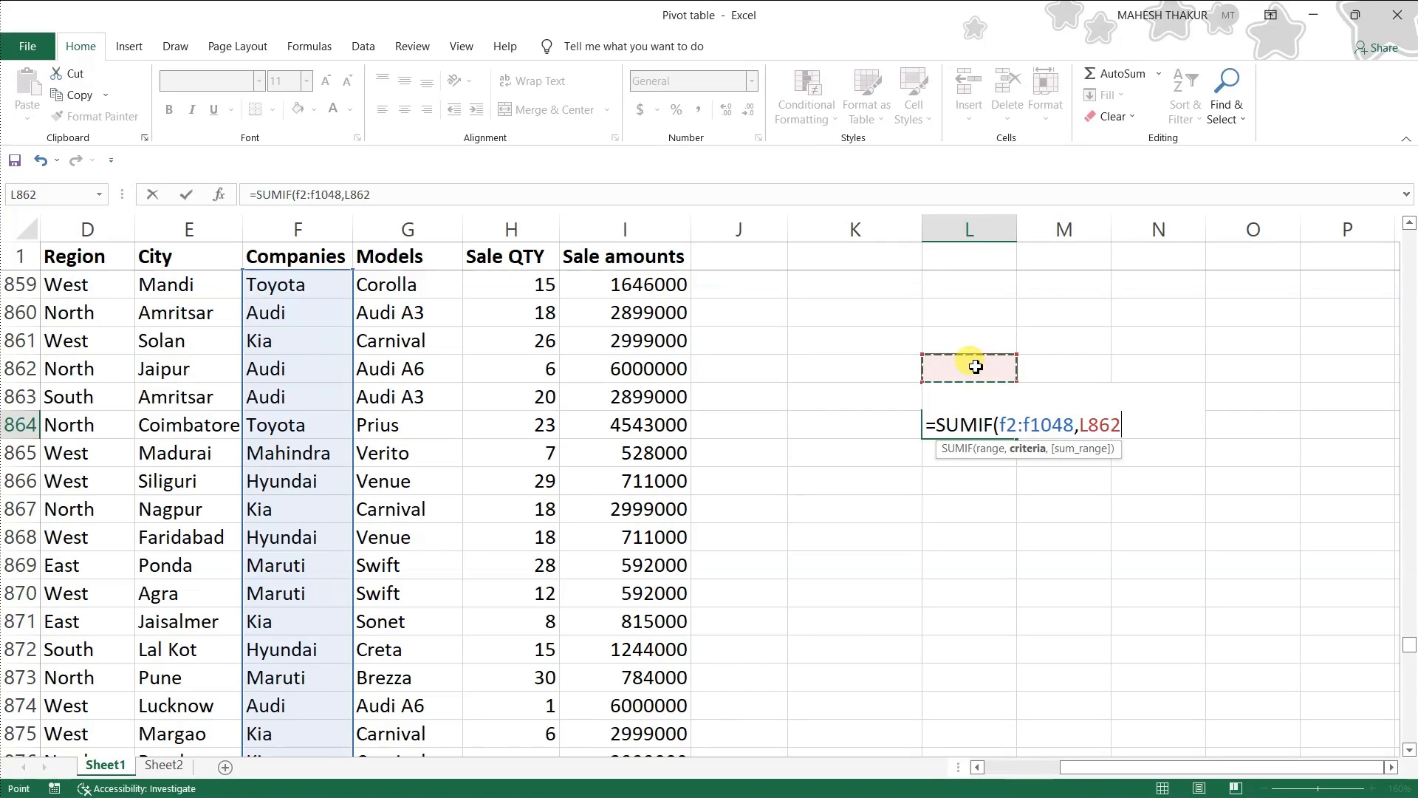
{"action": "type", "text": ","}
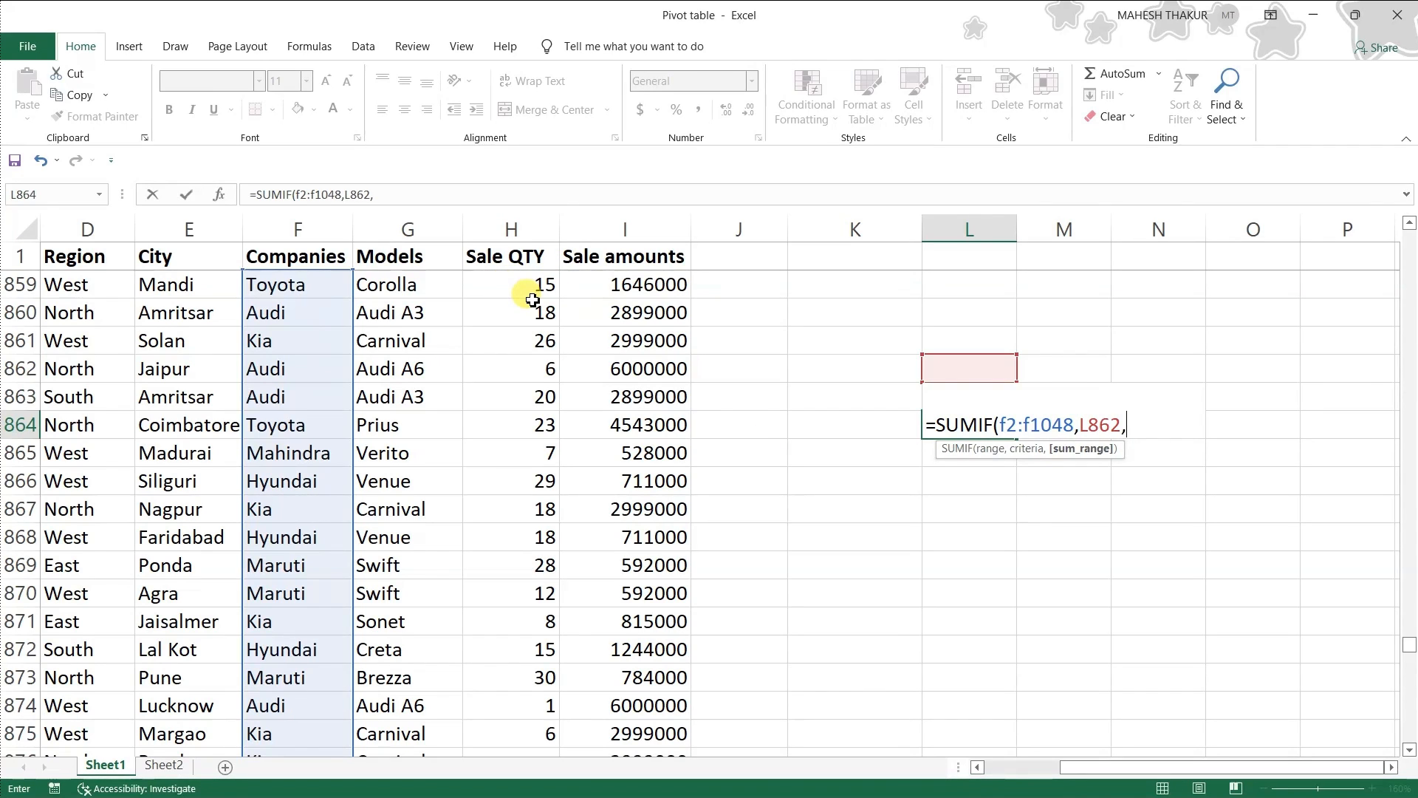
{"action": "type", "text": "h2:h"}
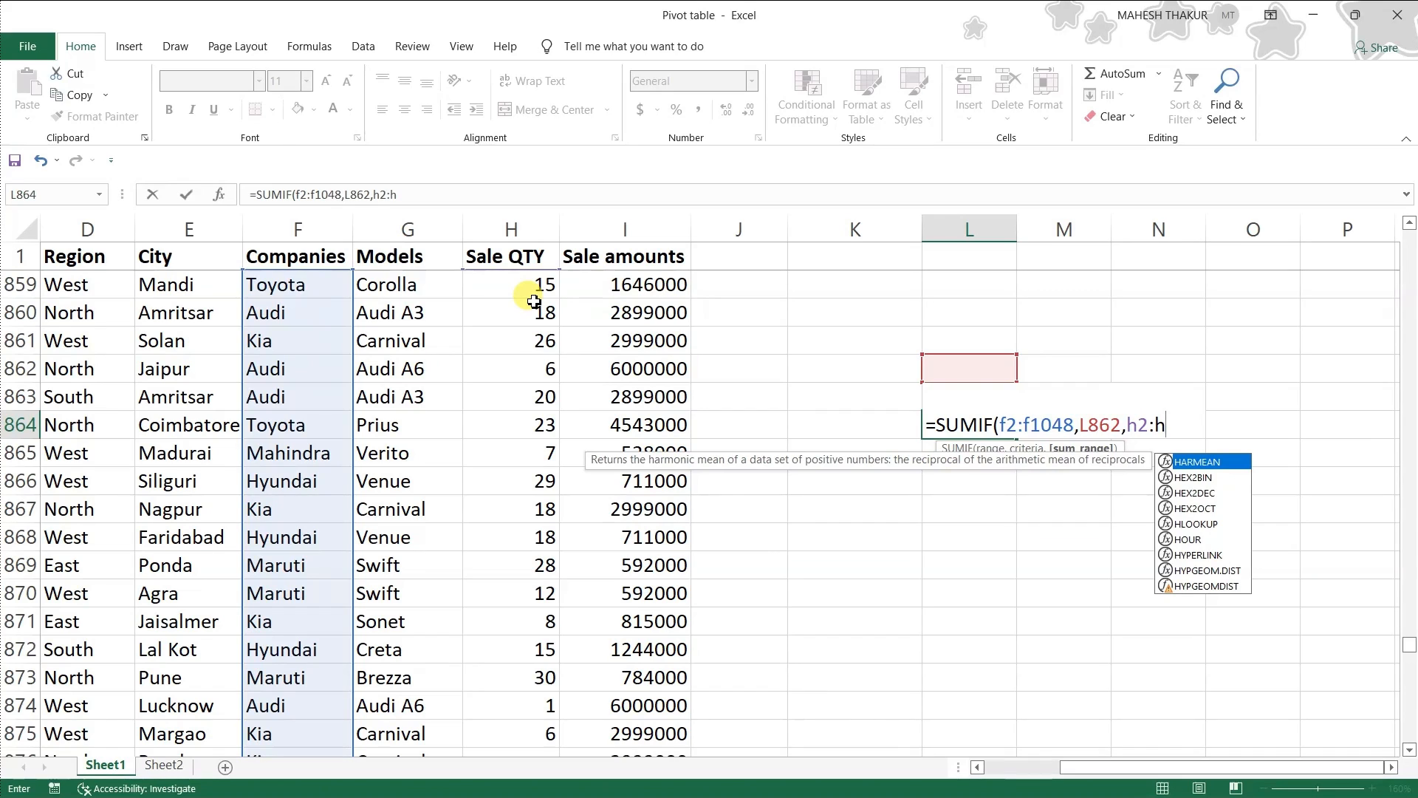
{"action": "type", "text": "1048"}
{"action": "key", "text": "Return"}
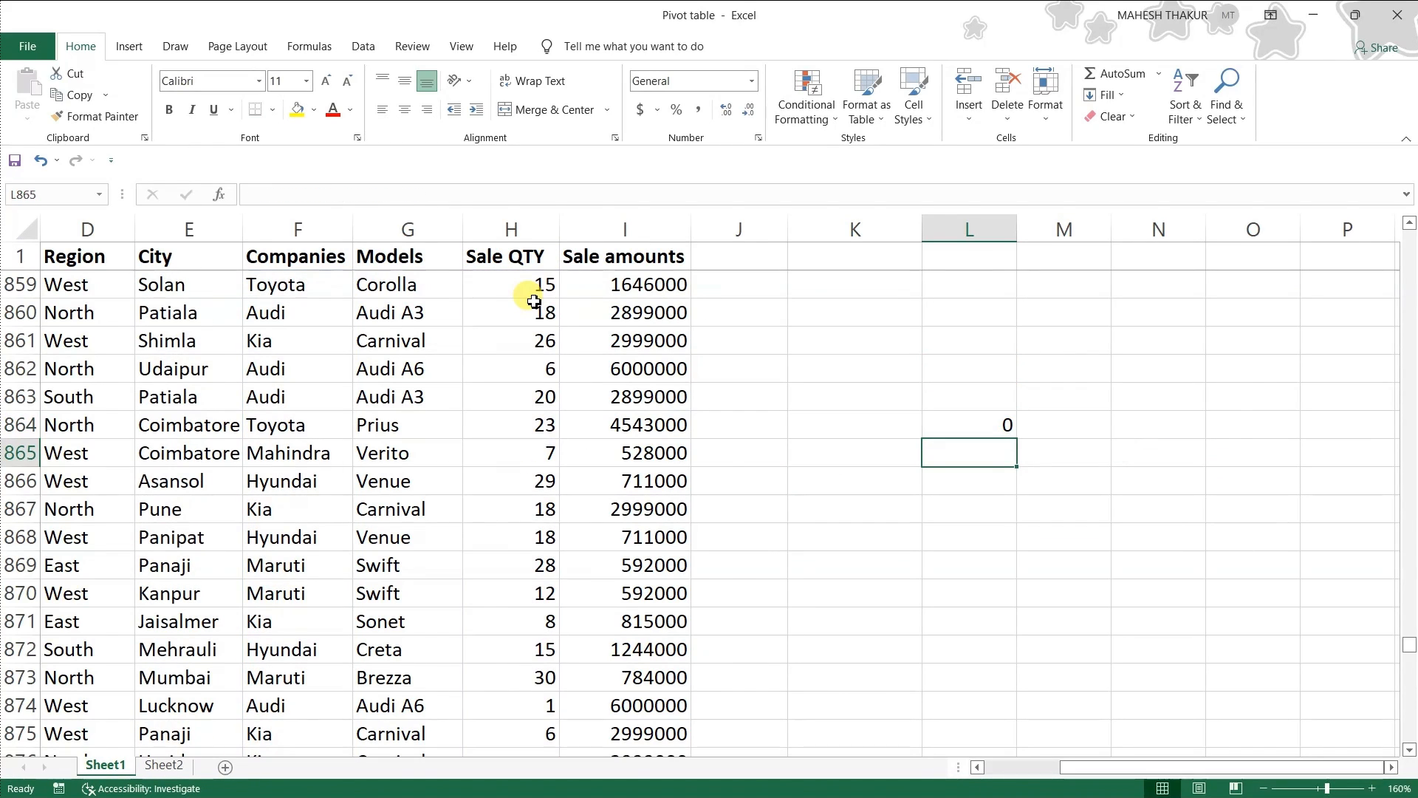
Review the SUMIF formula, enter audi as its criterion in L862, and return to the PivotTable on Sheet2.
{"action": "left_click", "coordinate": [999, 426]}
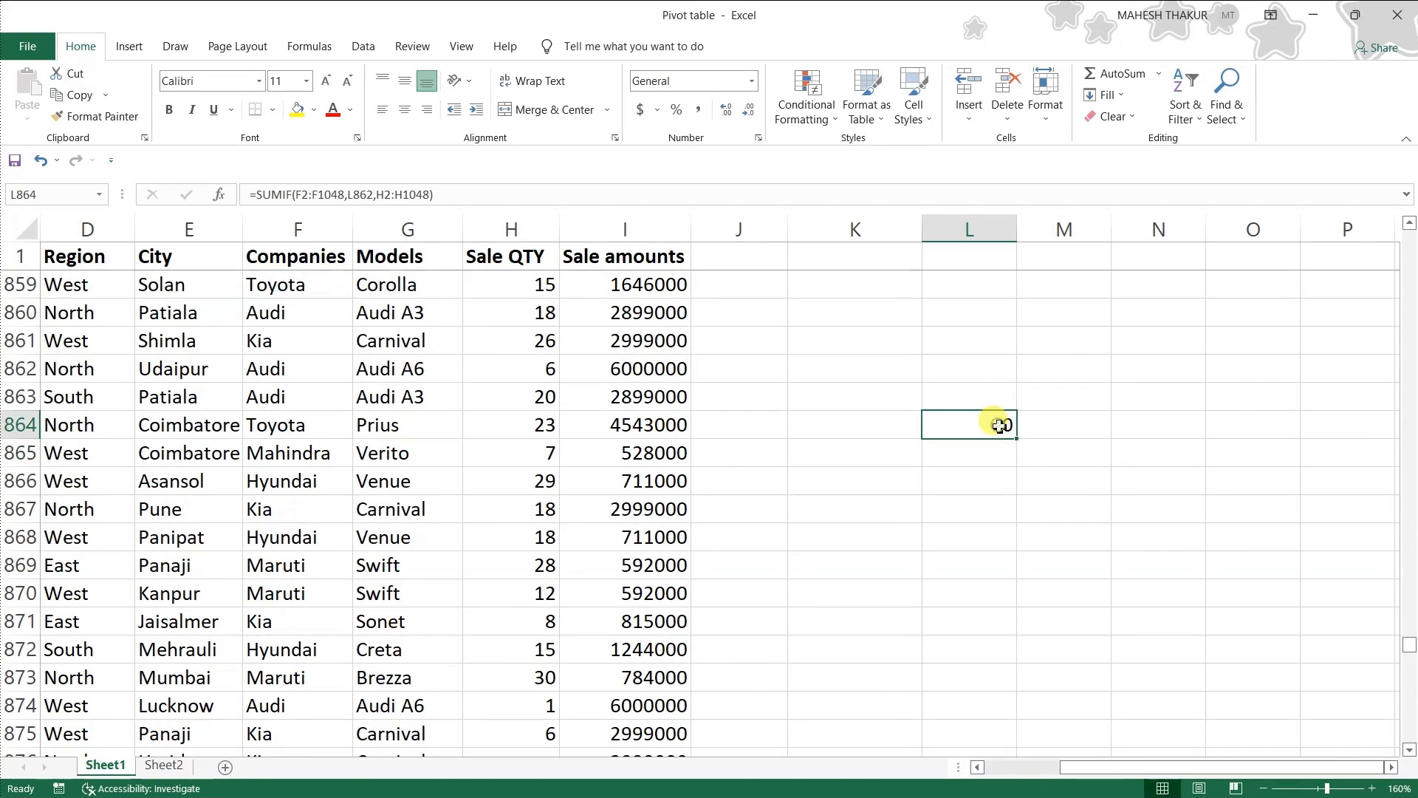
{"action": "double_click", "coordinate": [998, 427]}
{"action": "key", "text": "Return"}
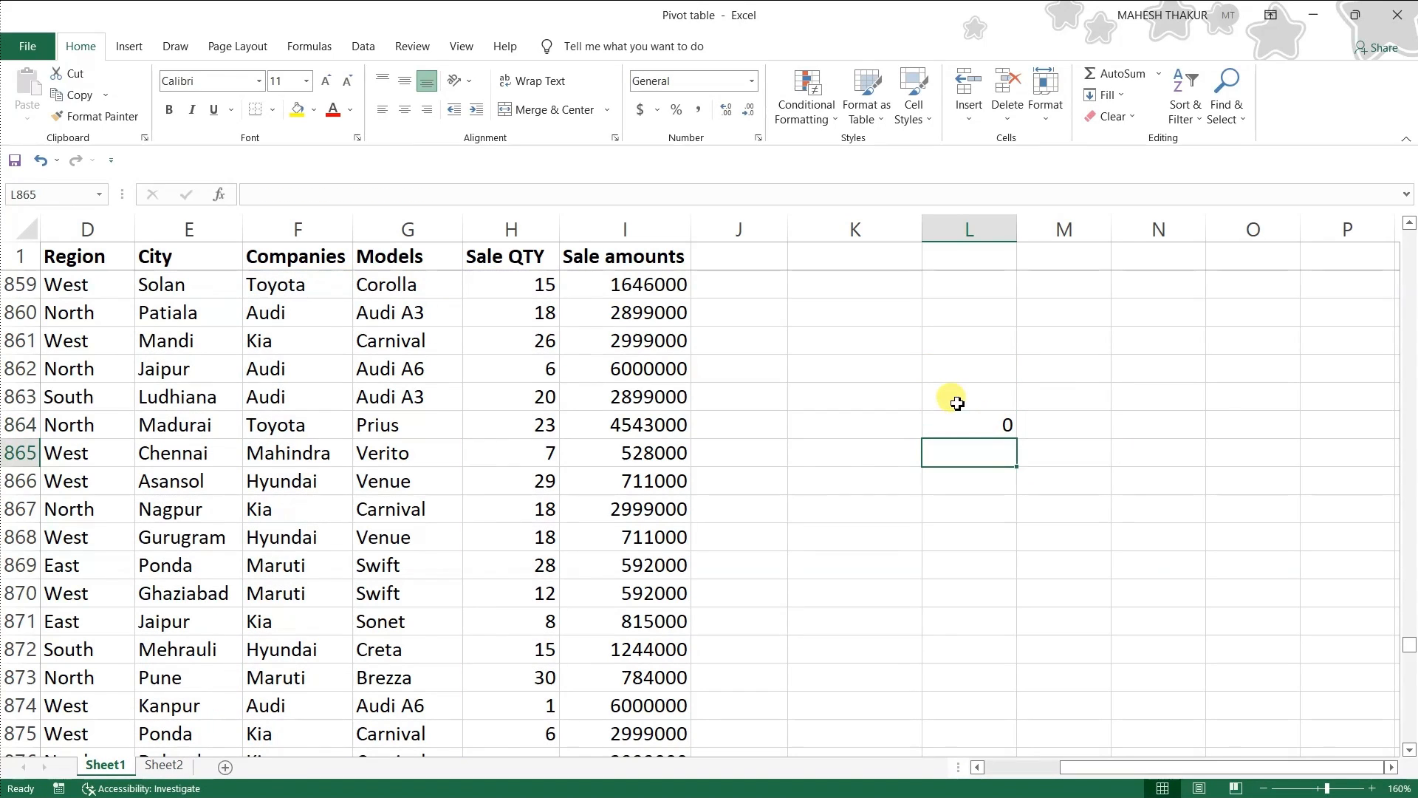
{"action": "left_click", "coordinate": [966, 365]}
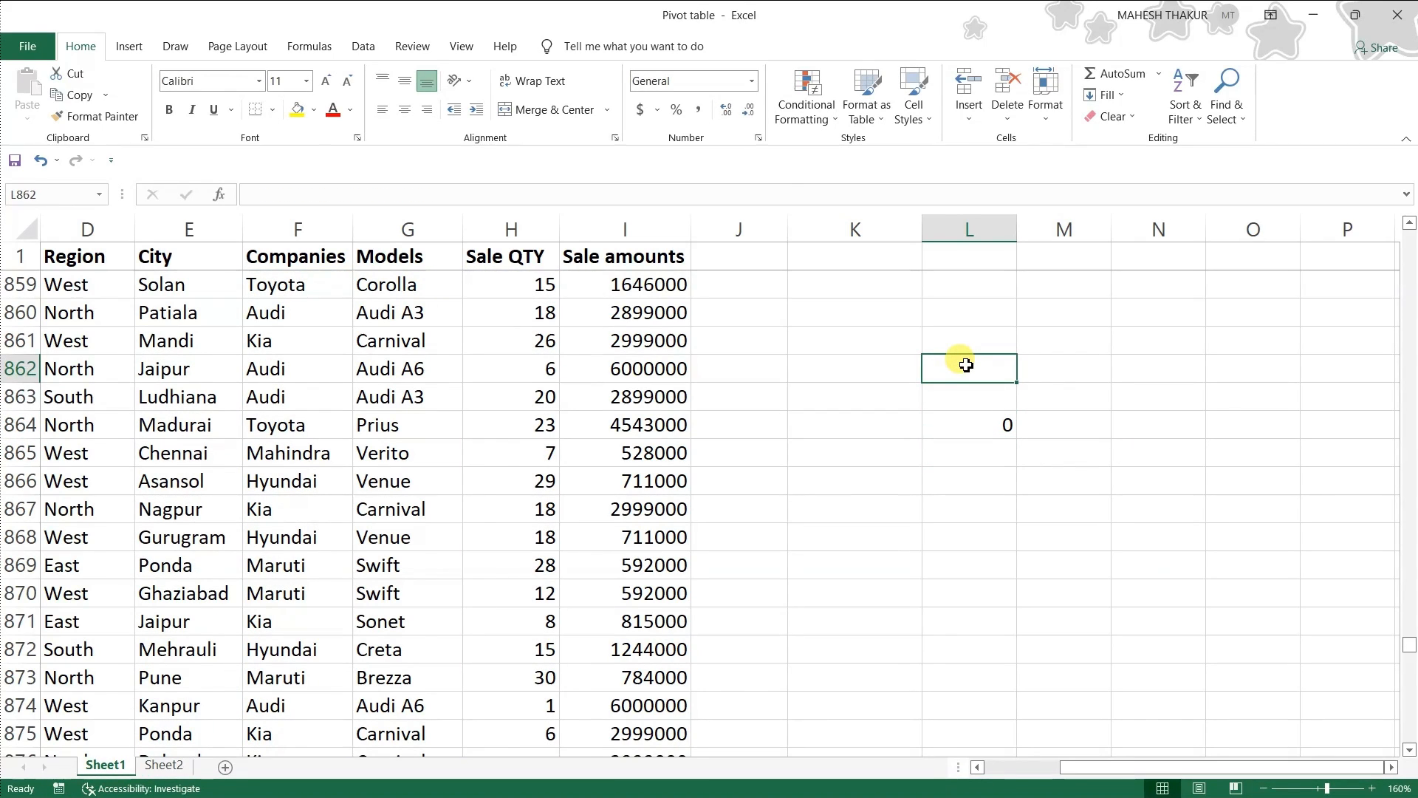
{"action": "type", "text": "audi"}
{"action": "key", "text": "Return"}
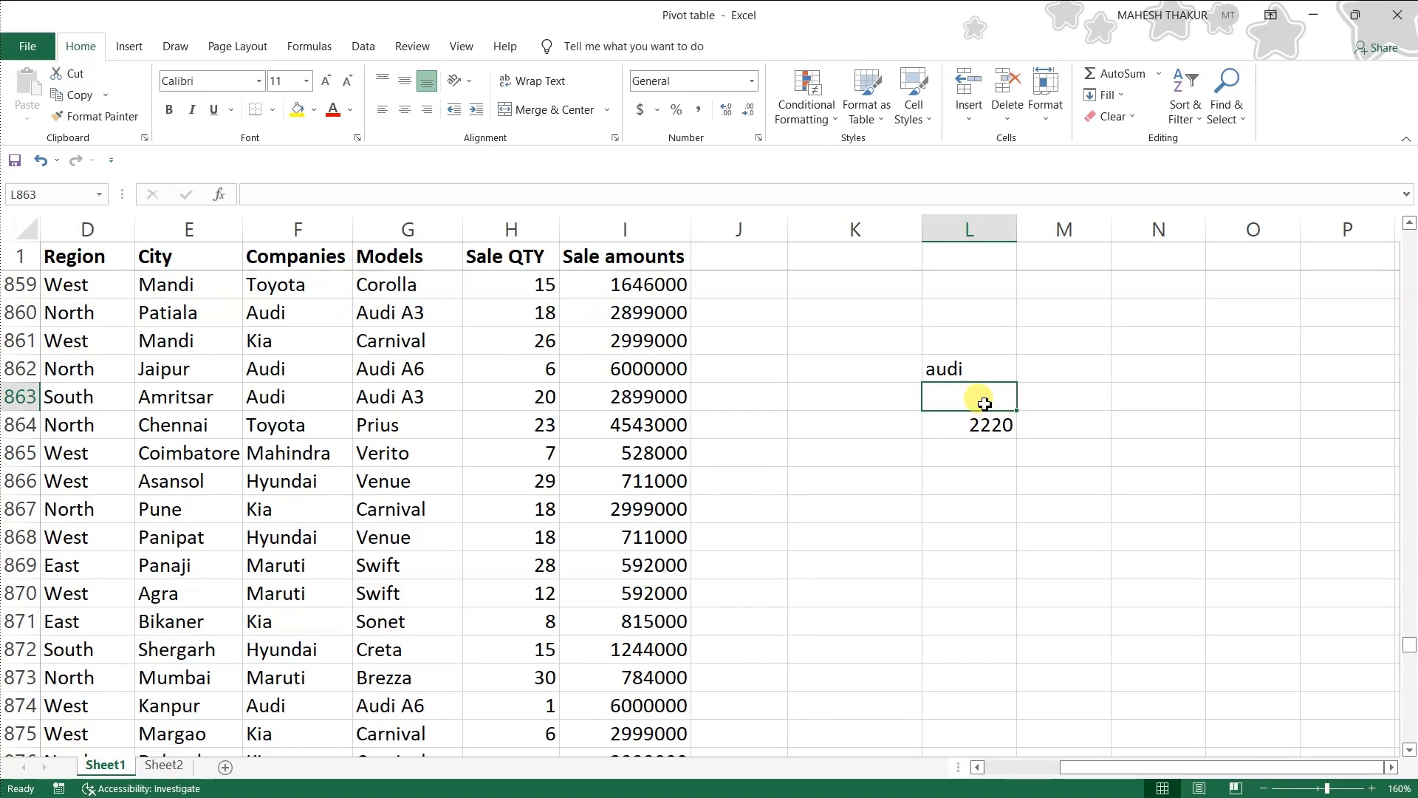
{"action": "left_click", "coordinate": [158, 766]}
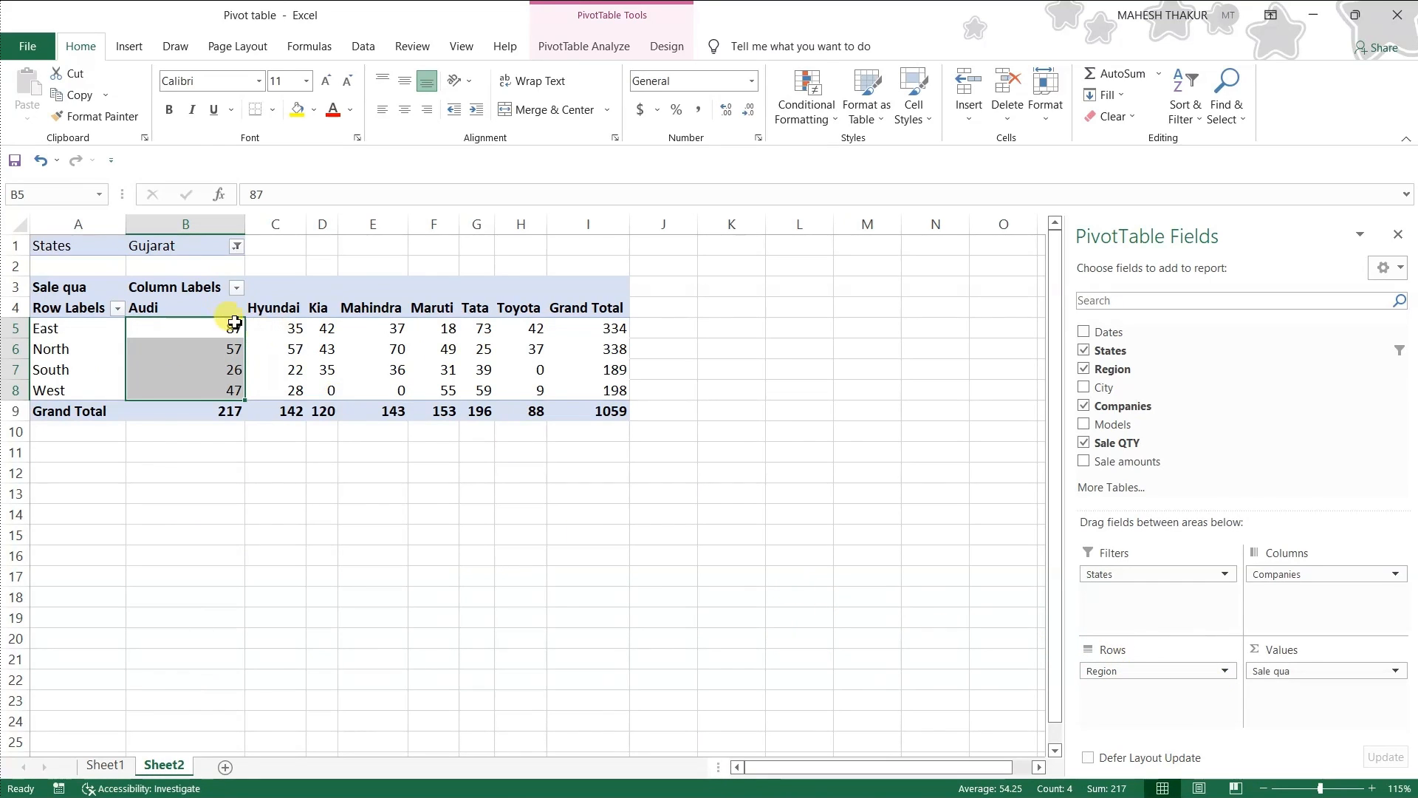
Clear the PivotTable's States filter by setting it to (All).
{"action": "left_click", "coordinate": [236, 246]}
{"action": "left_click", "coordinate": [54, 289]}
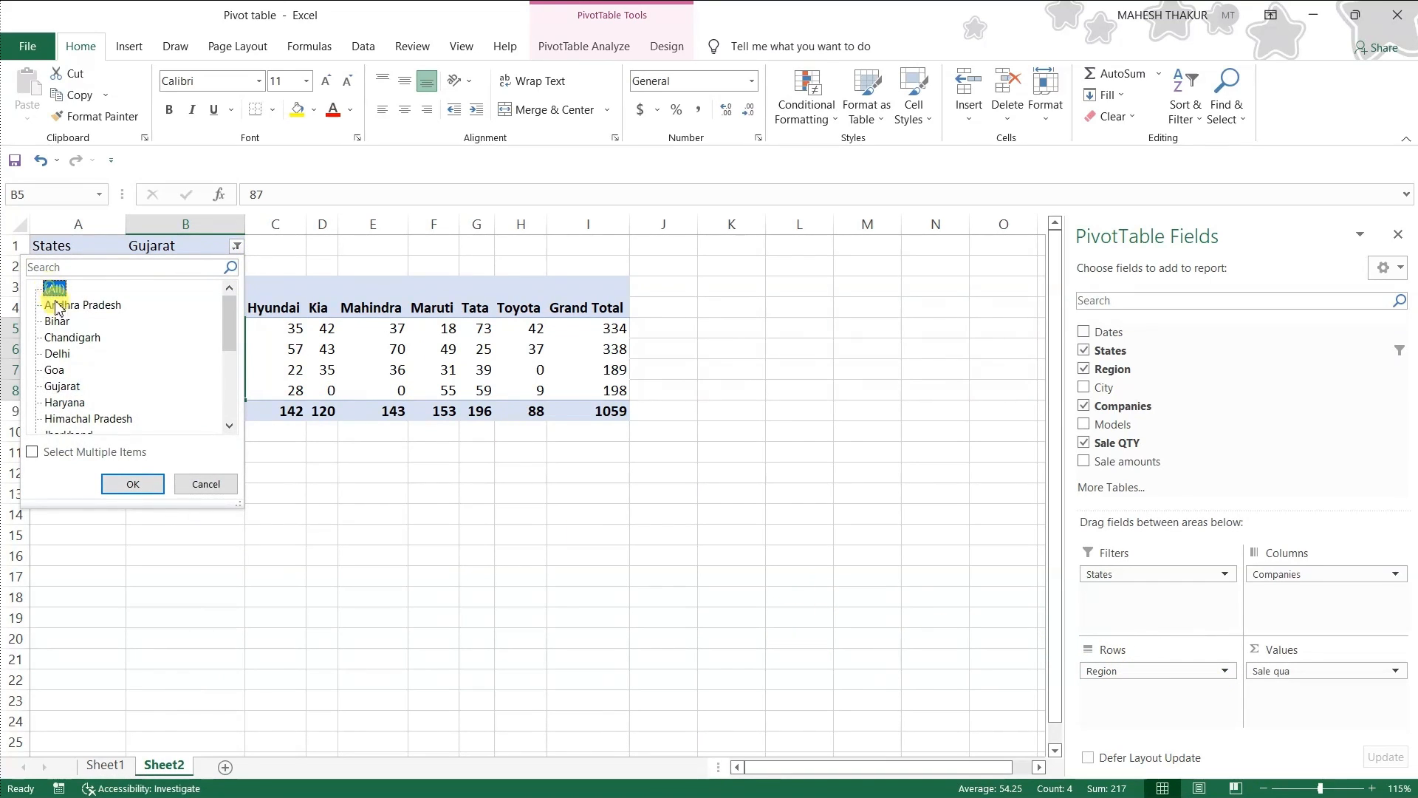
{"action": "left_click", "coordinate": [133, 484]}
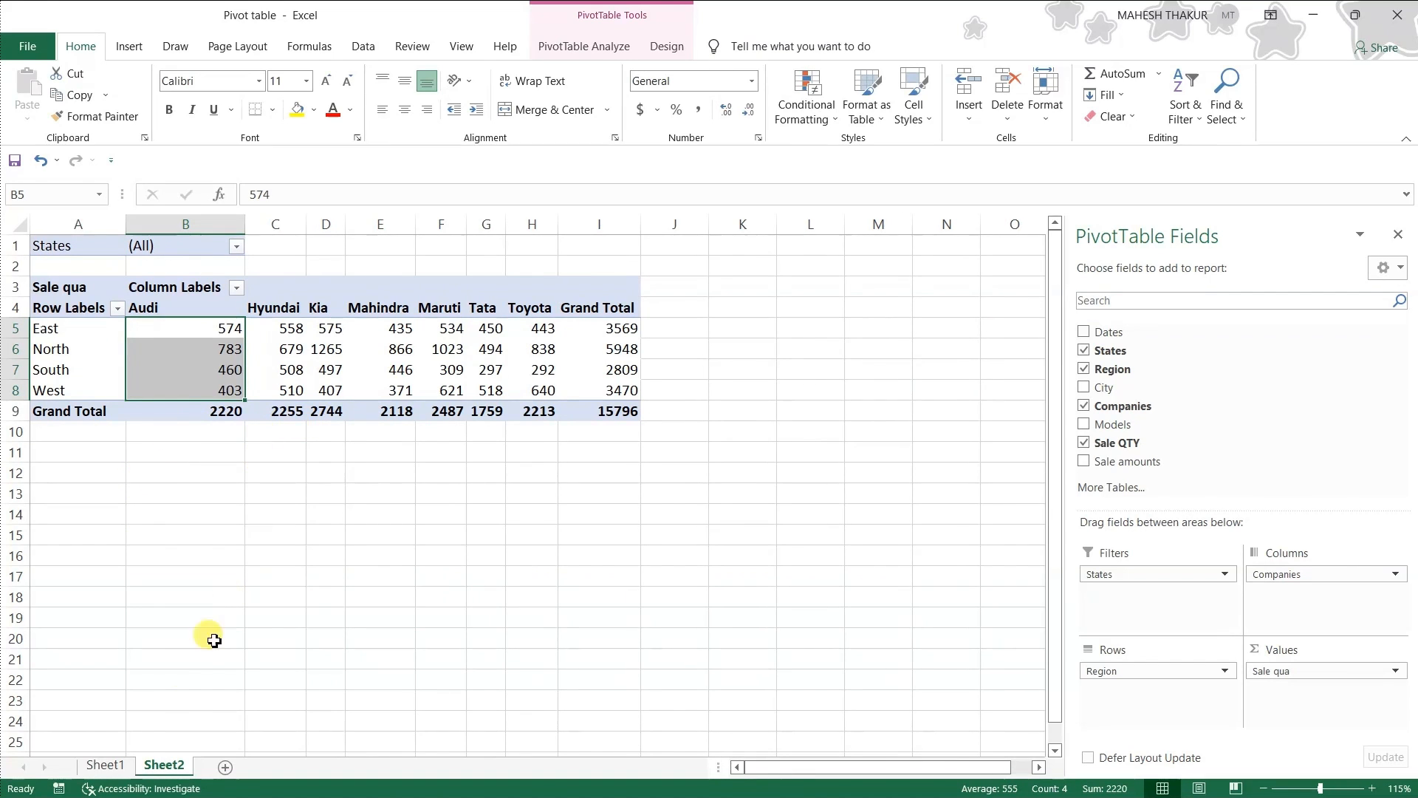
Check the SUMIF result and individual Audi sale quantities on Sheet1, and return to the PivotTable on Sheet2.
{"action": "left_click", "coordinate": [105, 765]}
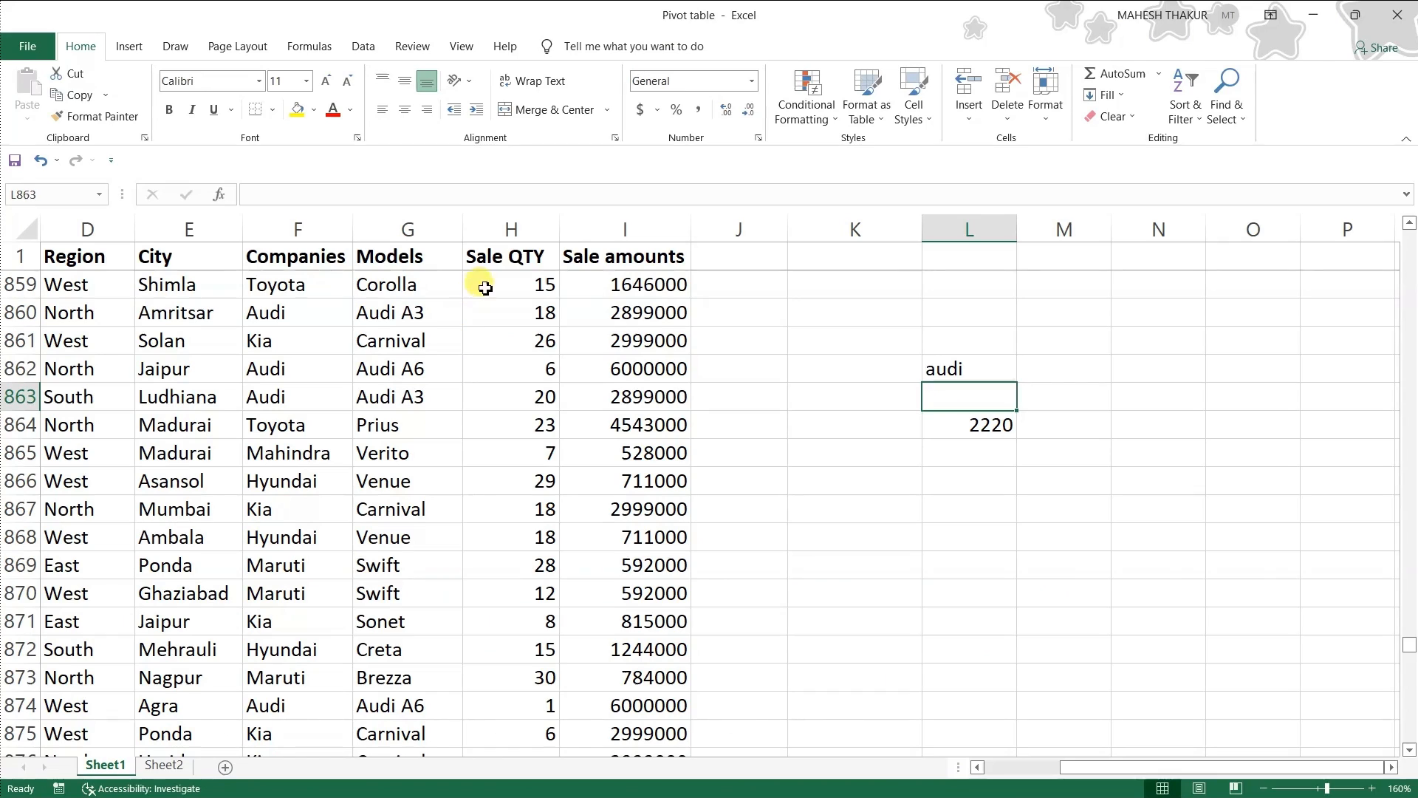
{"action": "left_click", "coordinate": [515, 319]}
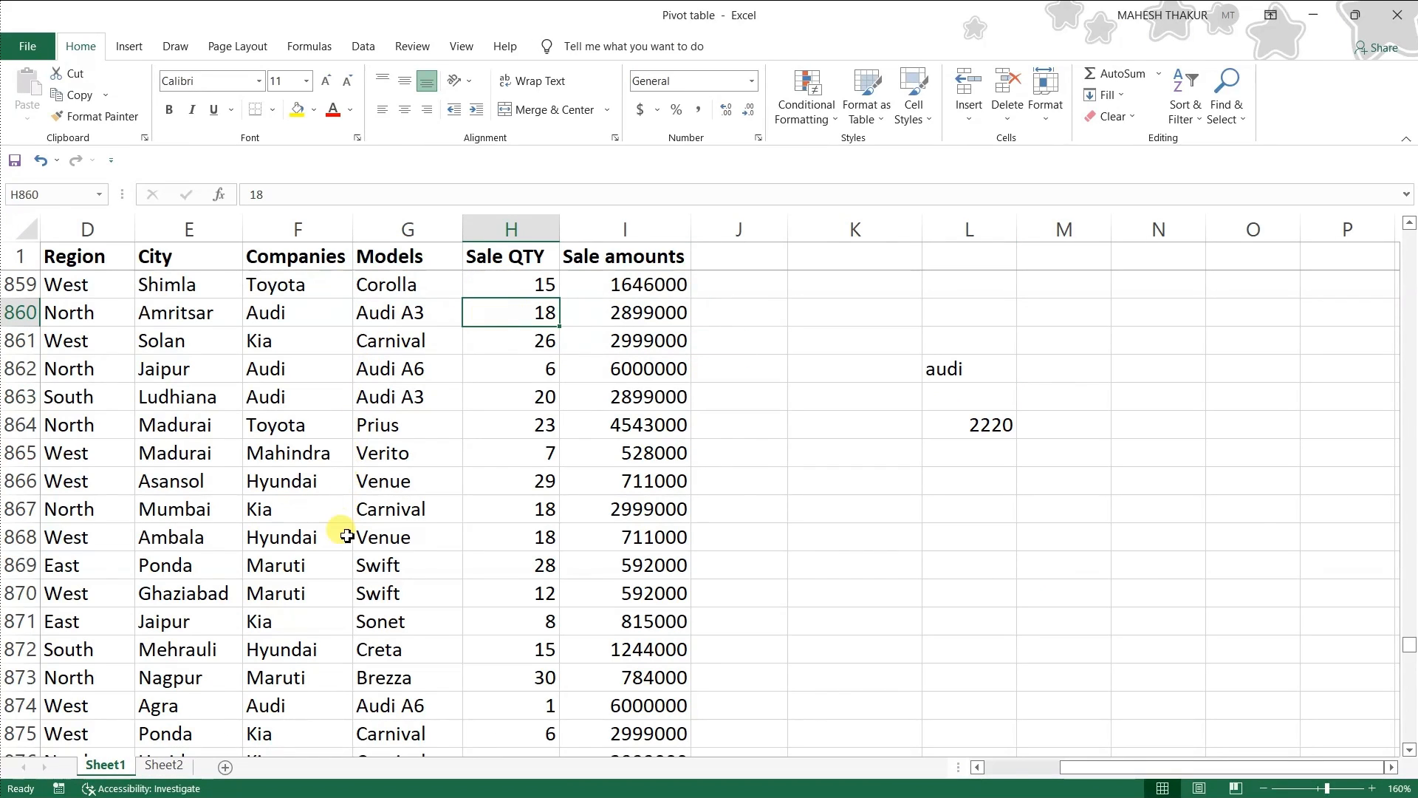
{"action": "left_click", "coordinate": [523, 706]}
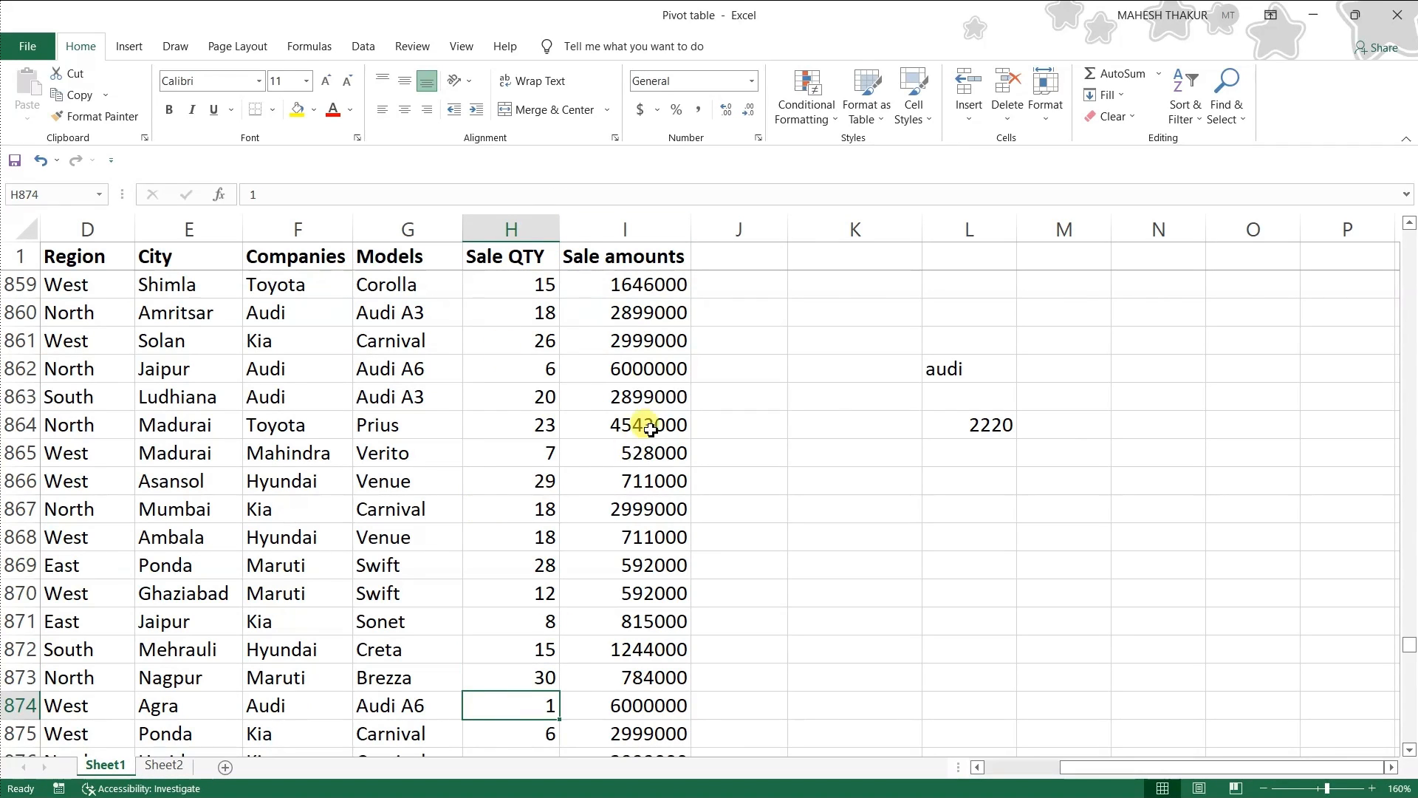
{"action": "left_click", "coordinate": [164, 765]}
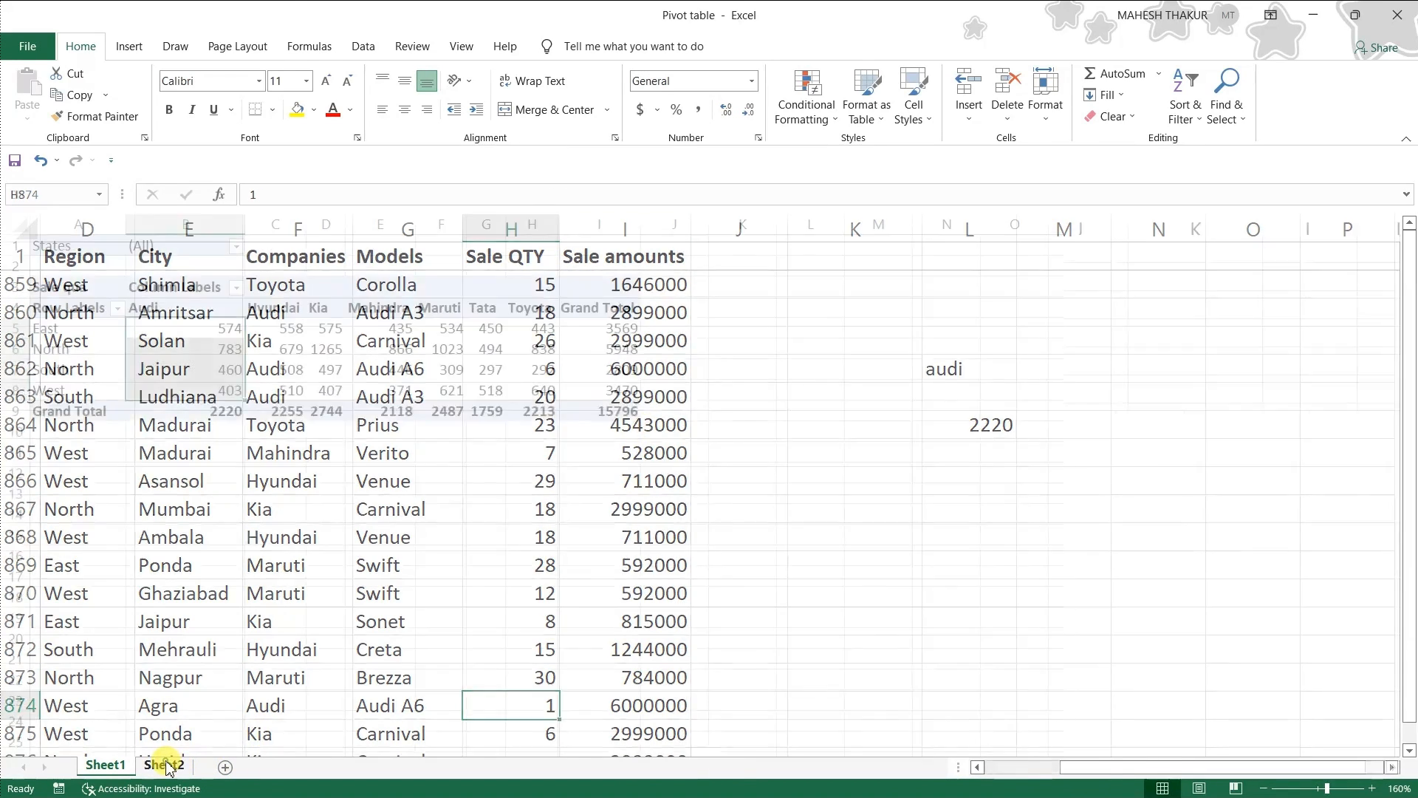
Review the calculation types offered for the PivotTable's Sale qua value field without changing them.
{"action": "left_click", "coordinate": [259, 386]}
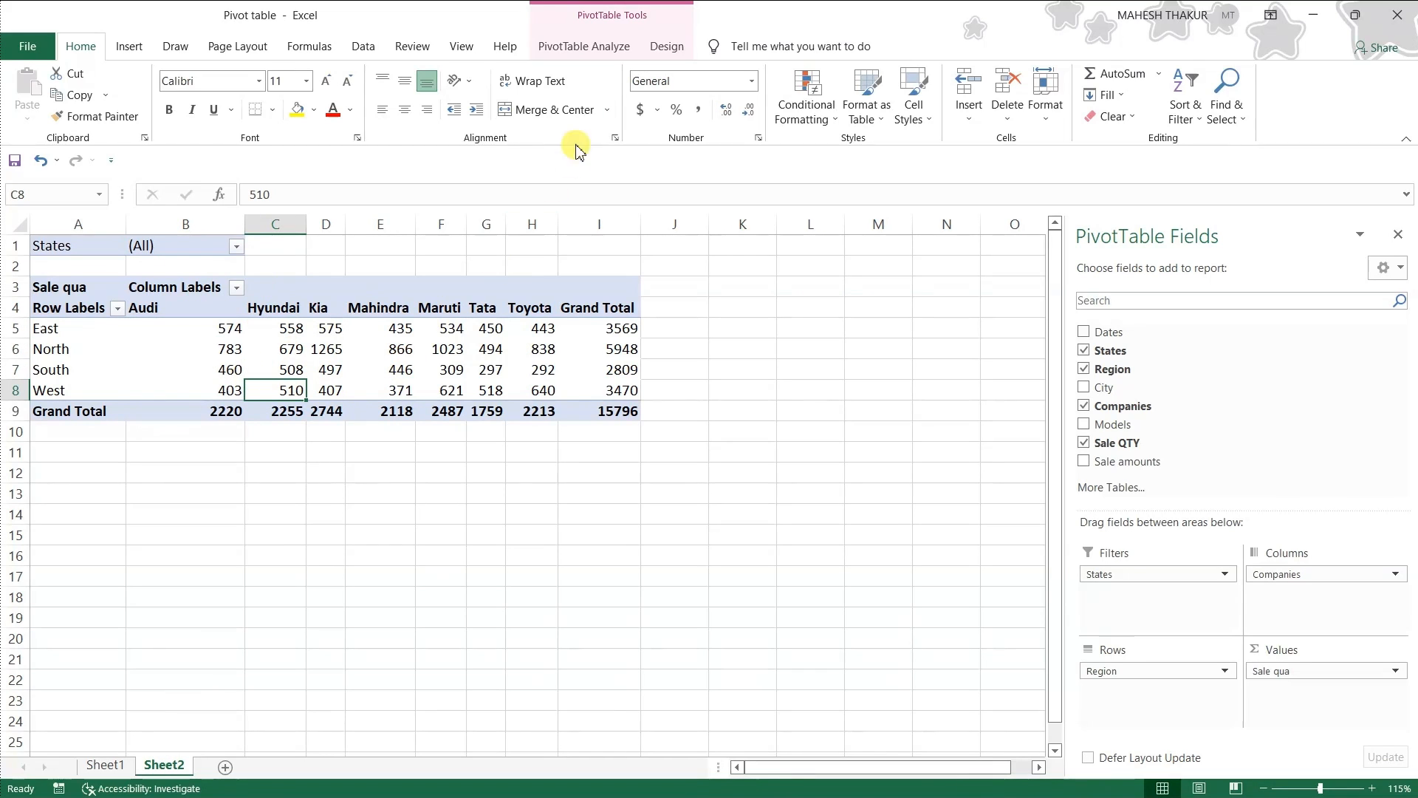
{"action": "left_click", "coordinate": [563, 47]}
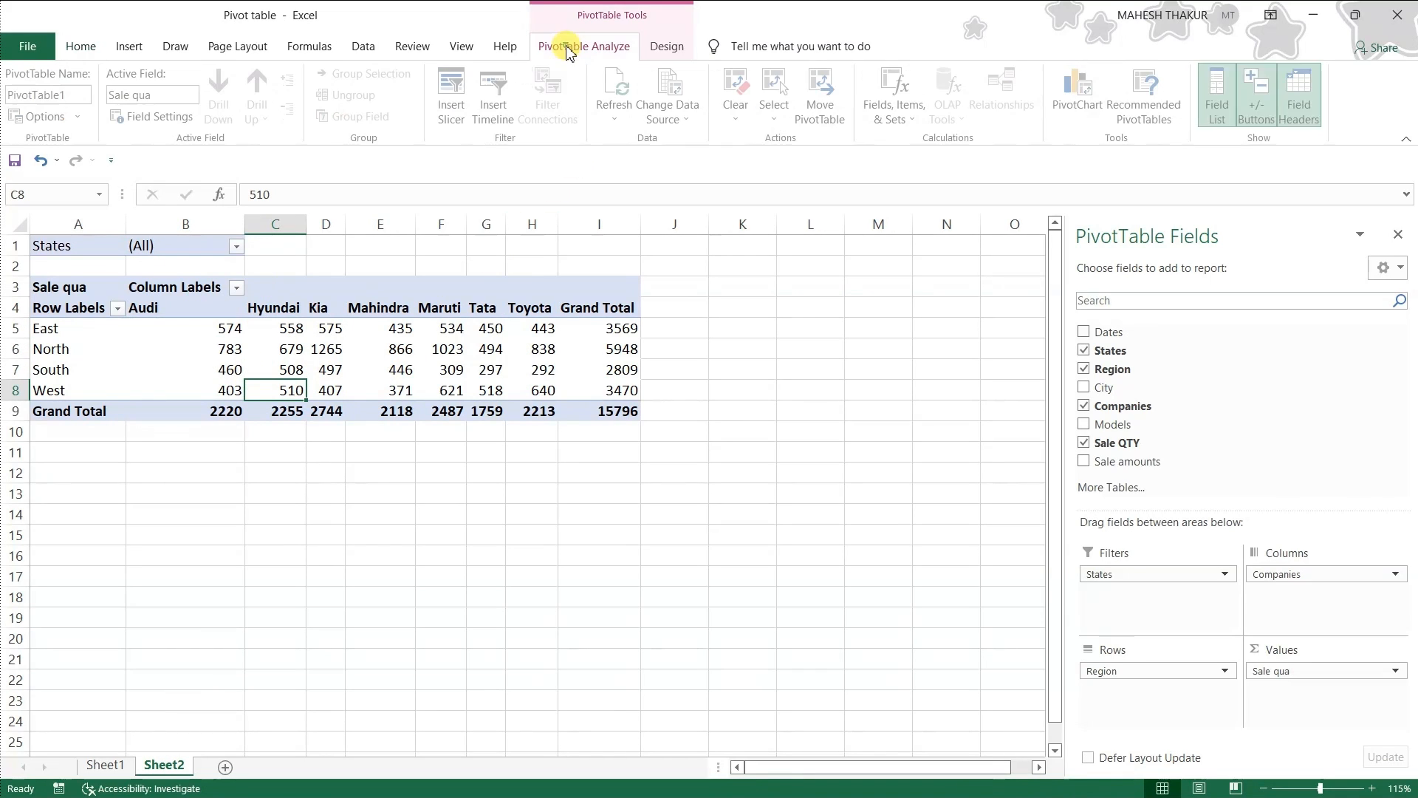
{"action": "left_click", "coordinate": [159, 117]}
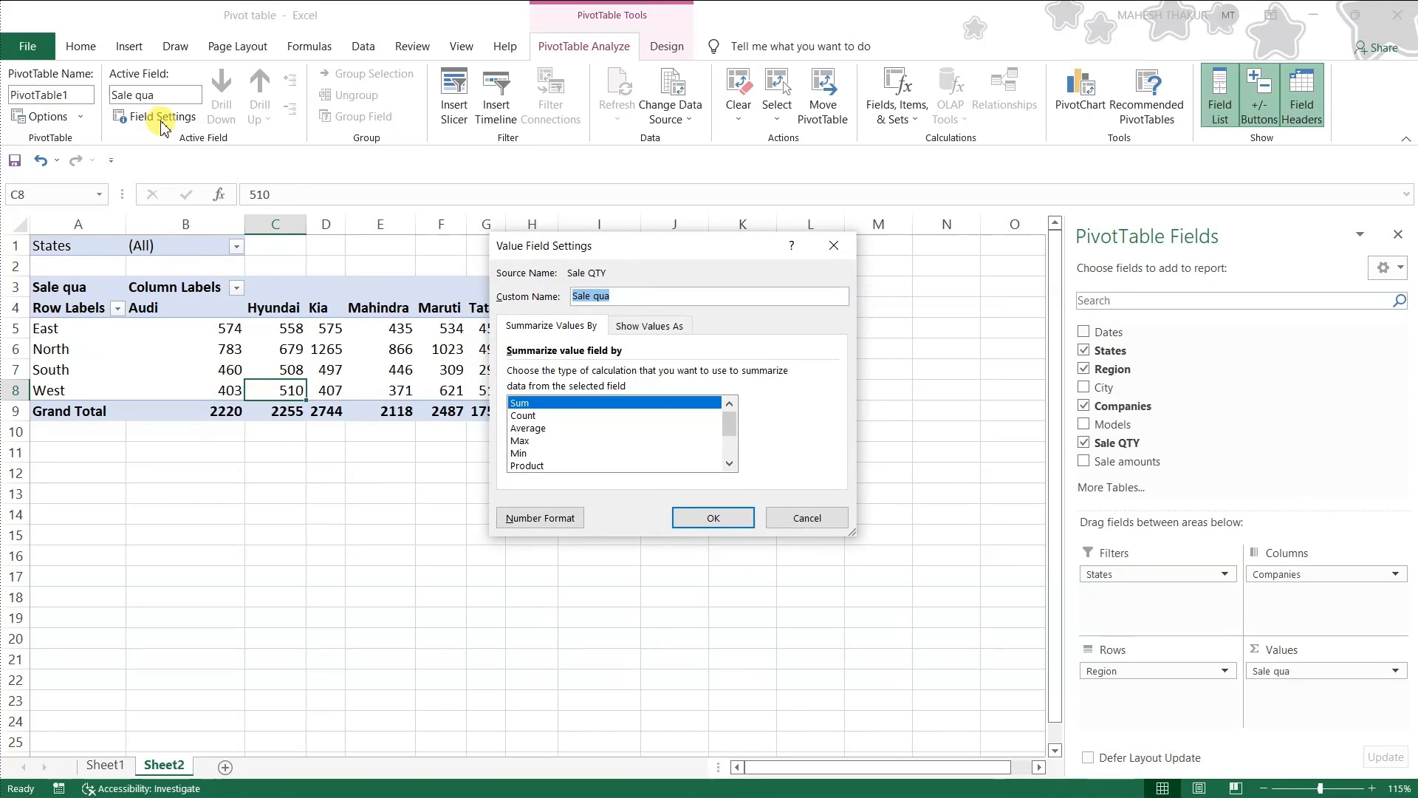
{"action": "key", "text": "Escape"}
{"action": "right_click", "coordinate": [353, 370]}
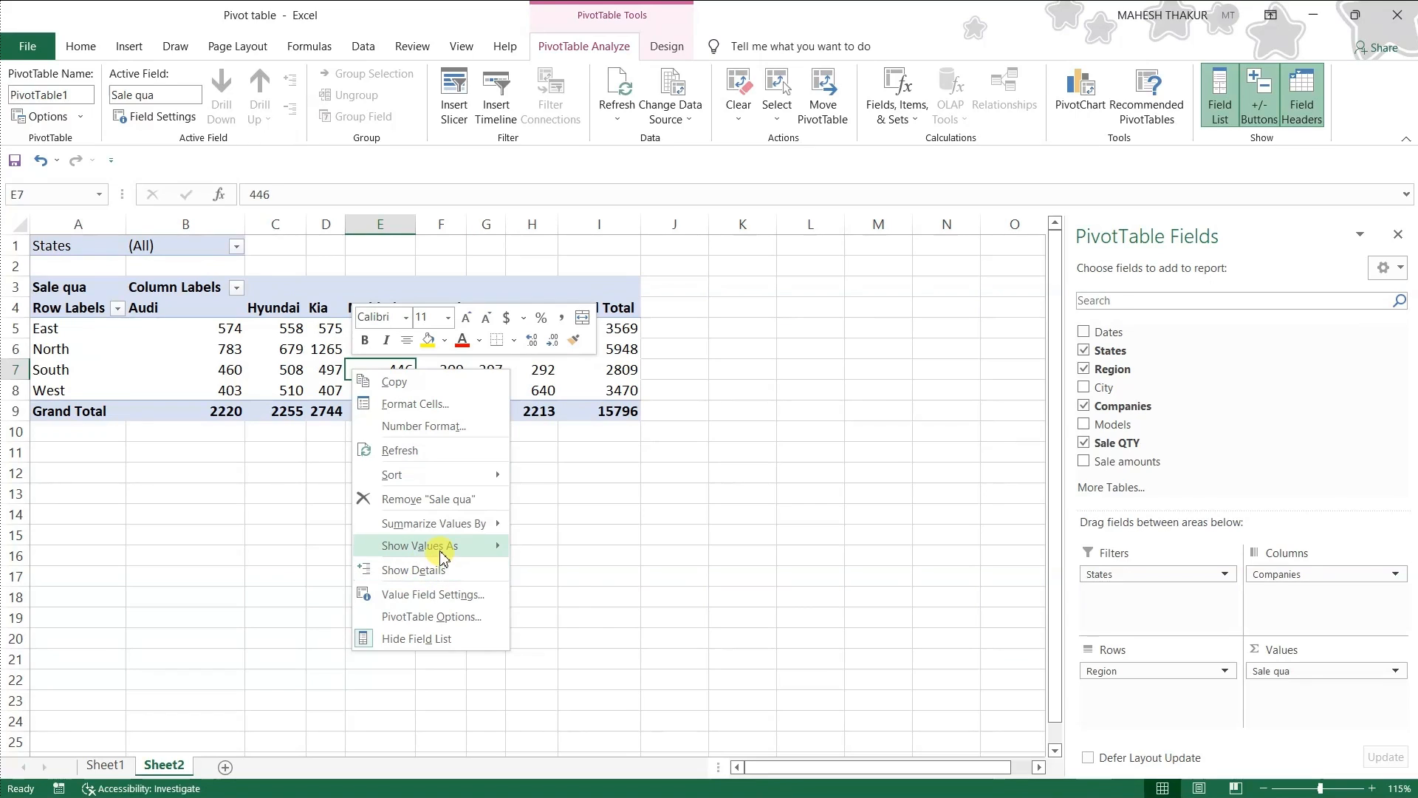
{"action": "mouse_move", "coordinate": [442, 556]}
{"action": "mouse_move", "coordinate": [447, 528]}
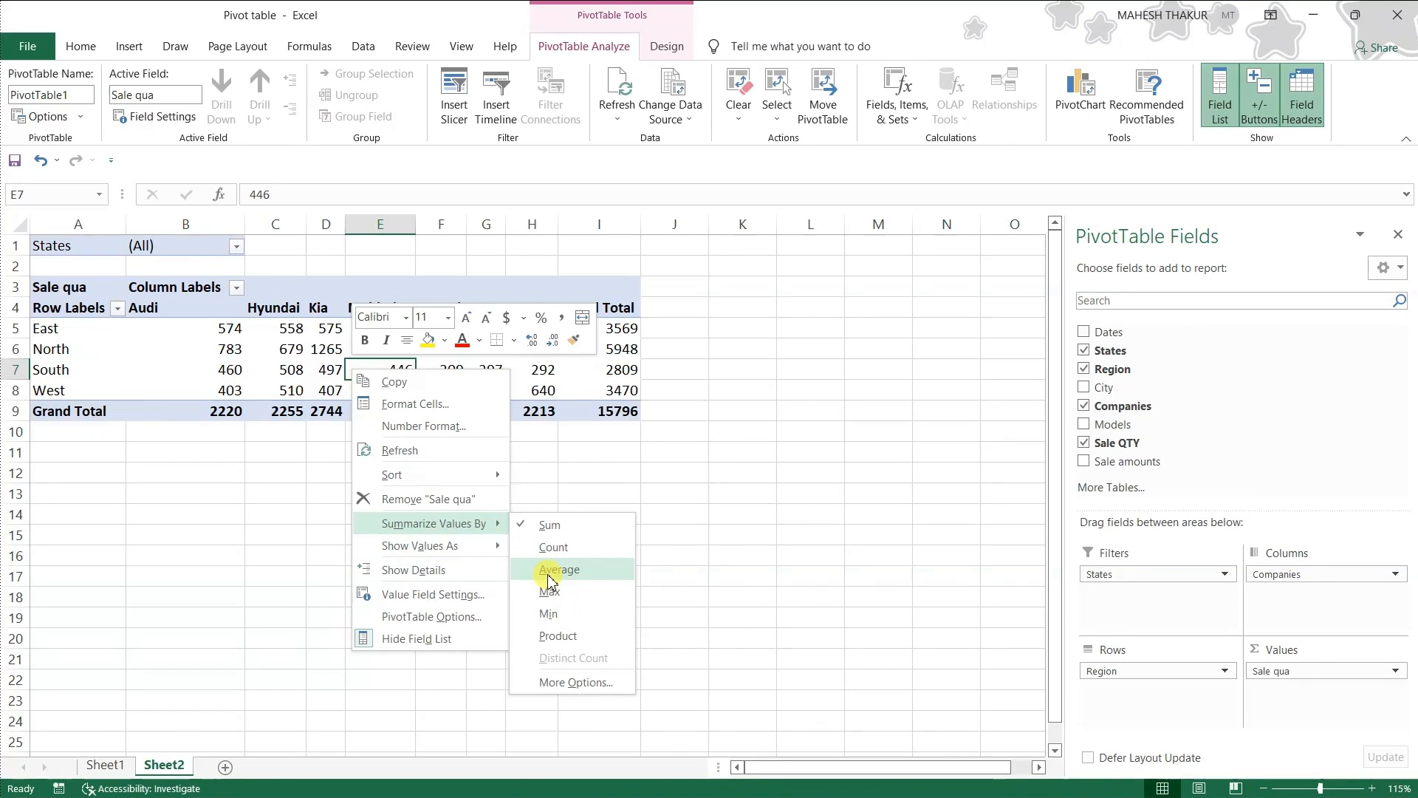
{"action": "left_click", "coordinate": [281, 375]}
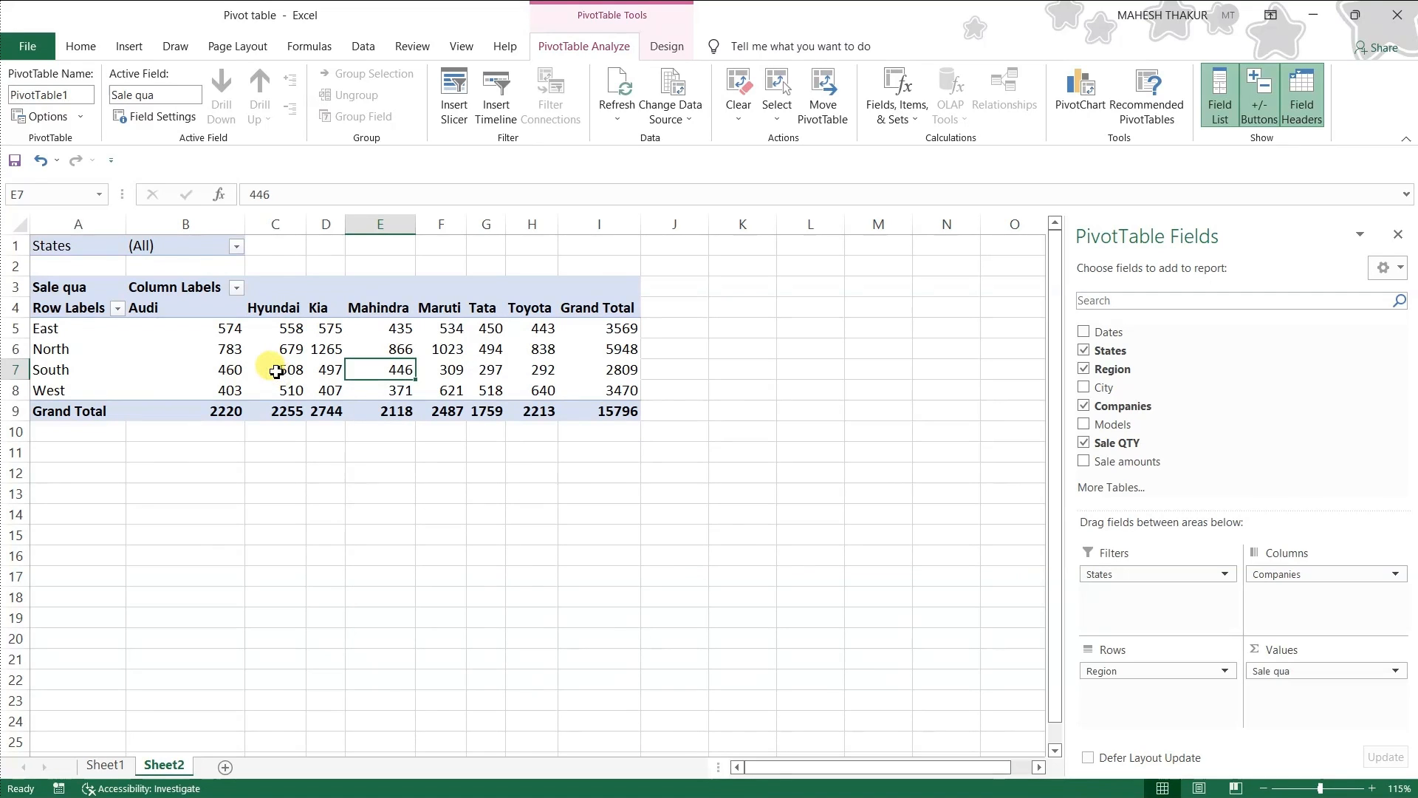
Change the Sale qua value field's calculation to Count in its value field settings.
{"action": "left_click", "coordinate": [1362, 673]}
{"action": "left_click", "coordinate": [1342, 659]}
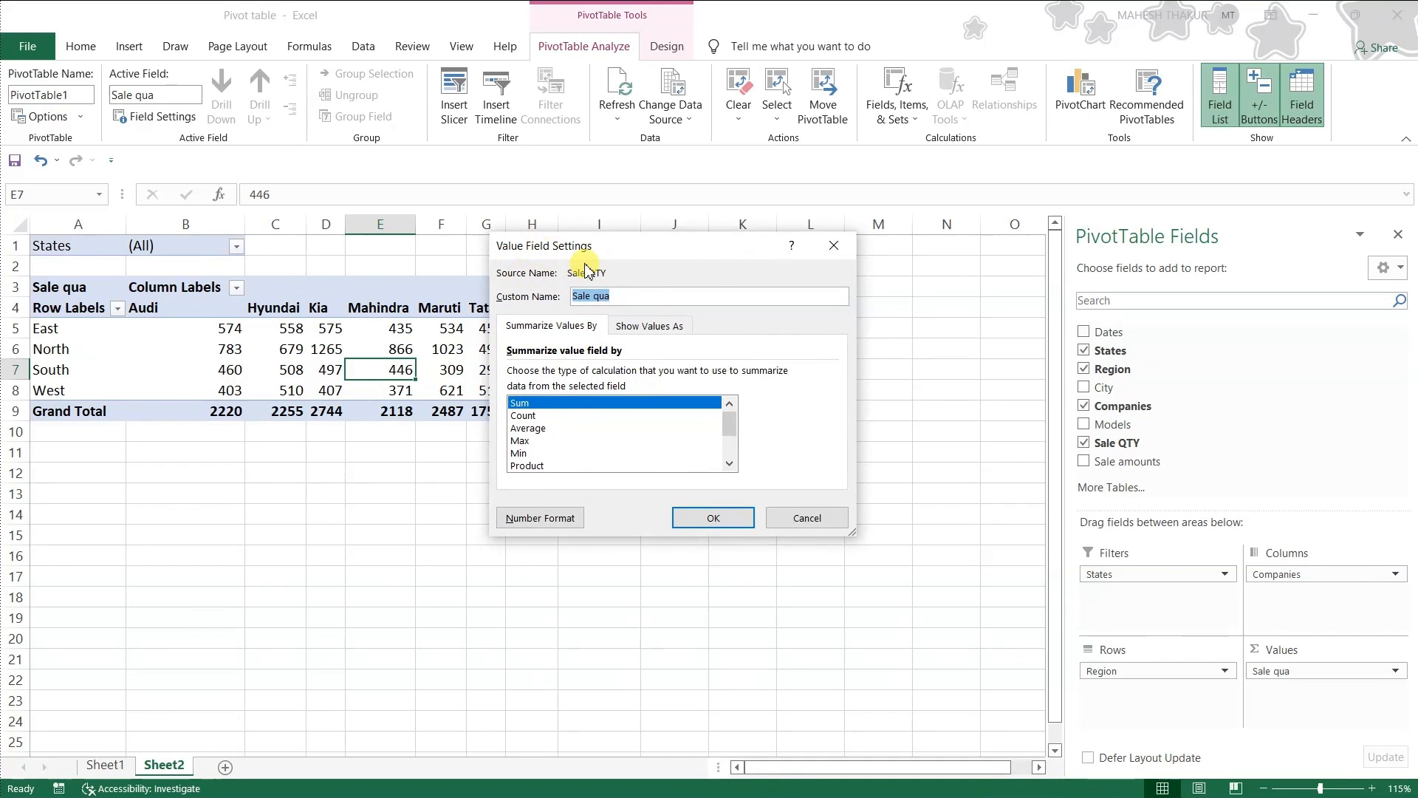
{"action": "left_click", "coordinate": [528, 417]}
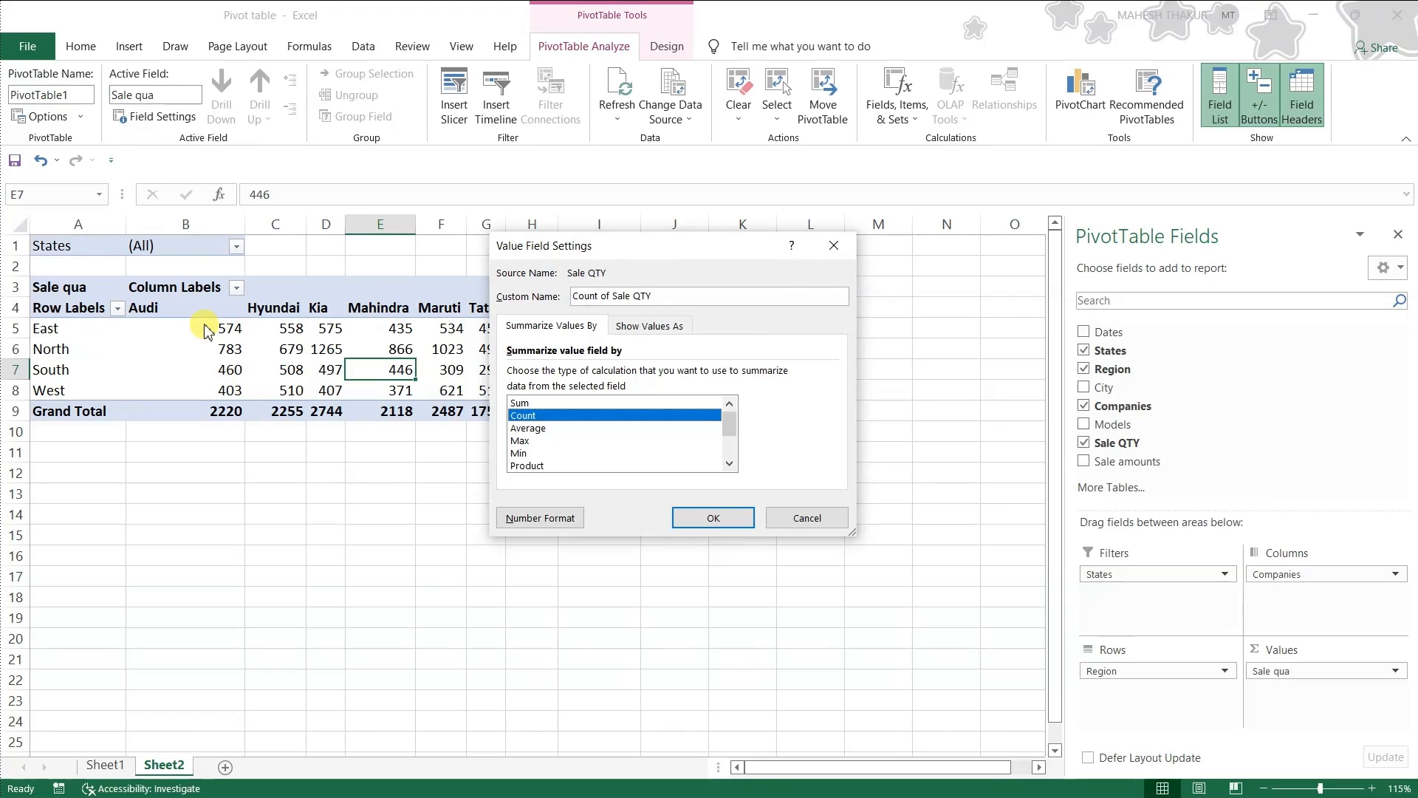
{"action": "left_click", "coordinate": [714, 520]}
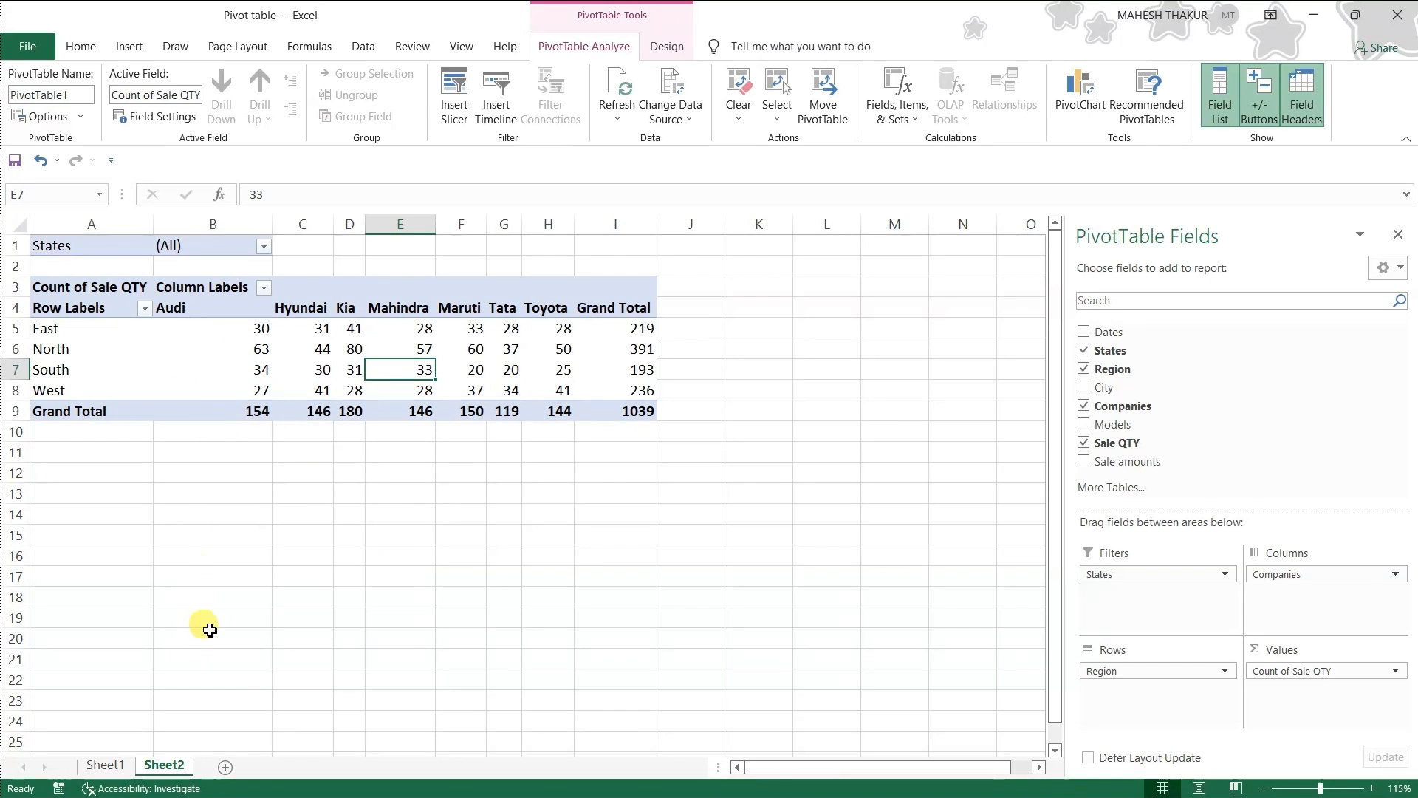
Enter the formula =COUNTIF(F2:F1048,L866) in cell L868 of Sheet1.
{"action": "left_click", "coordinate": [123, 768]}
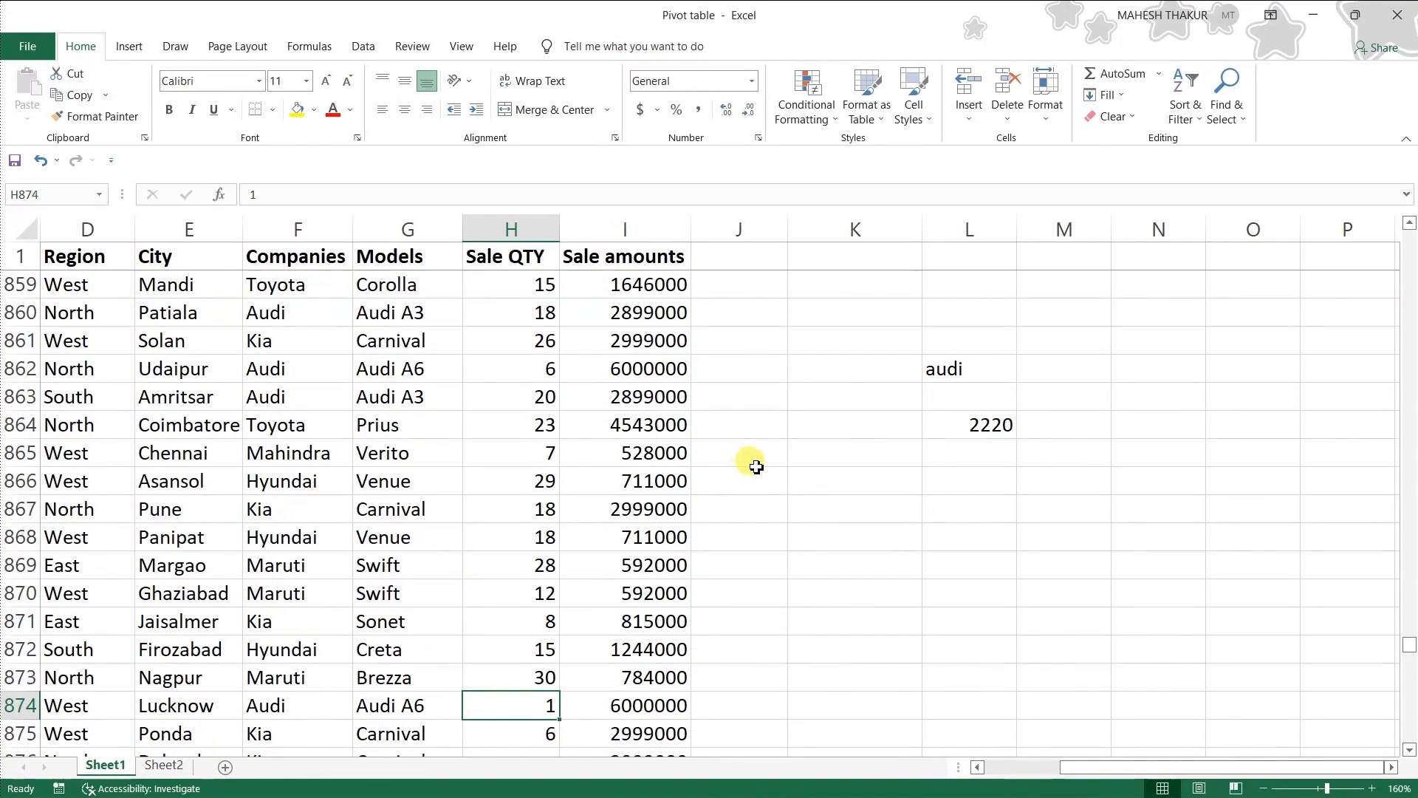
{"action": "left_click", "coordinate": [939, 527]}
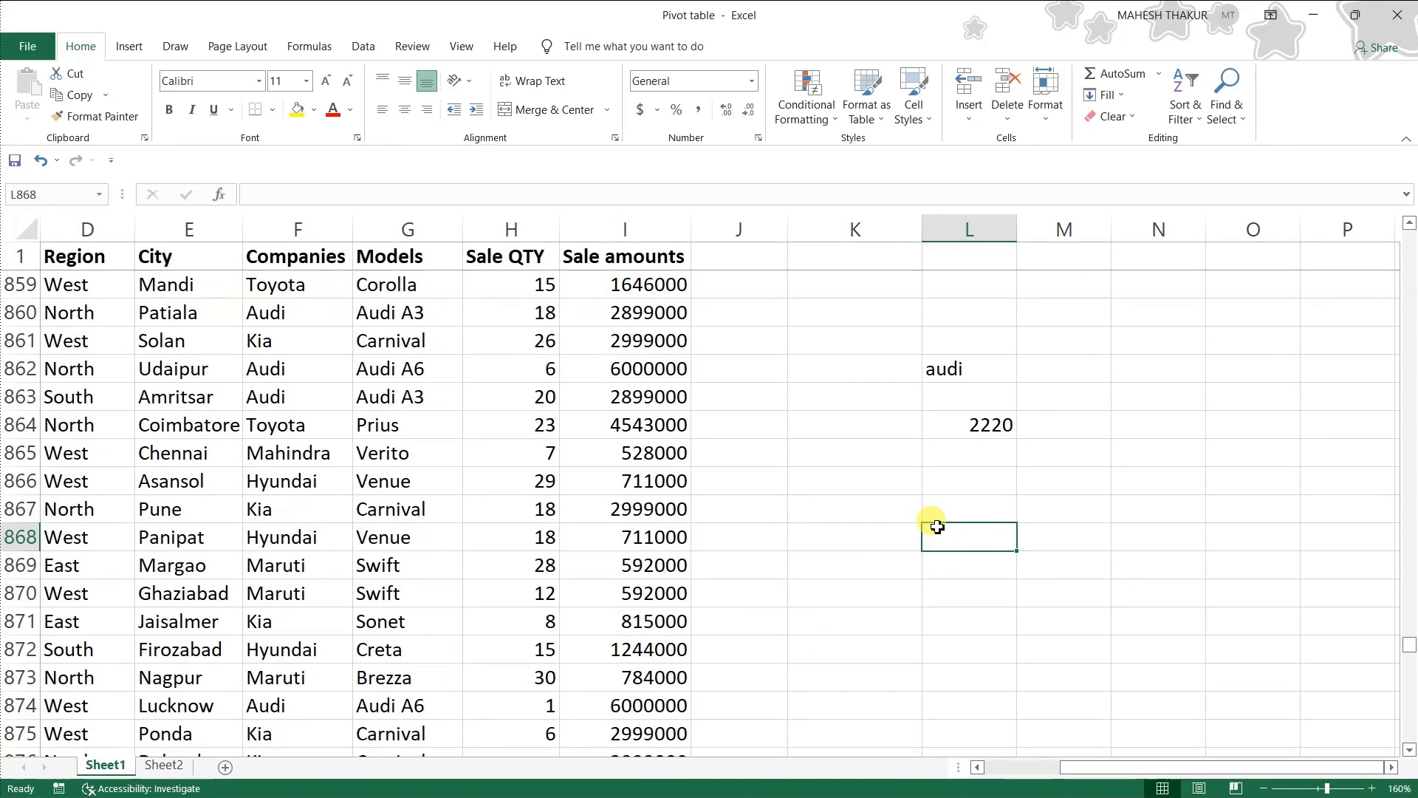
{"action": "type", "text": "=count"}
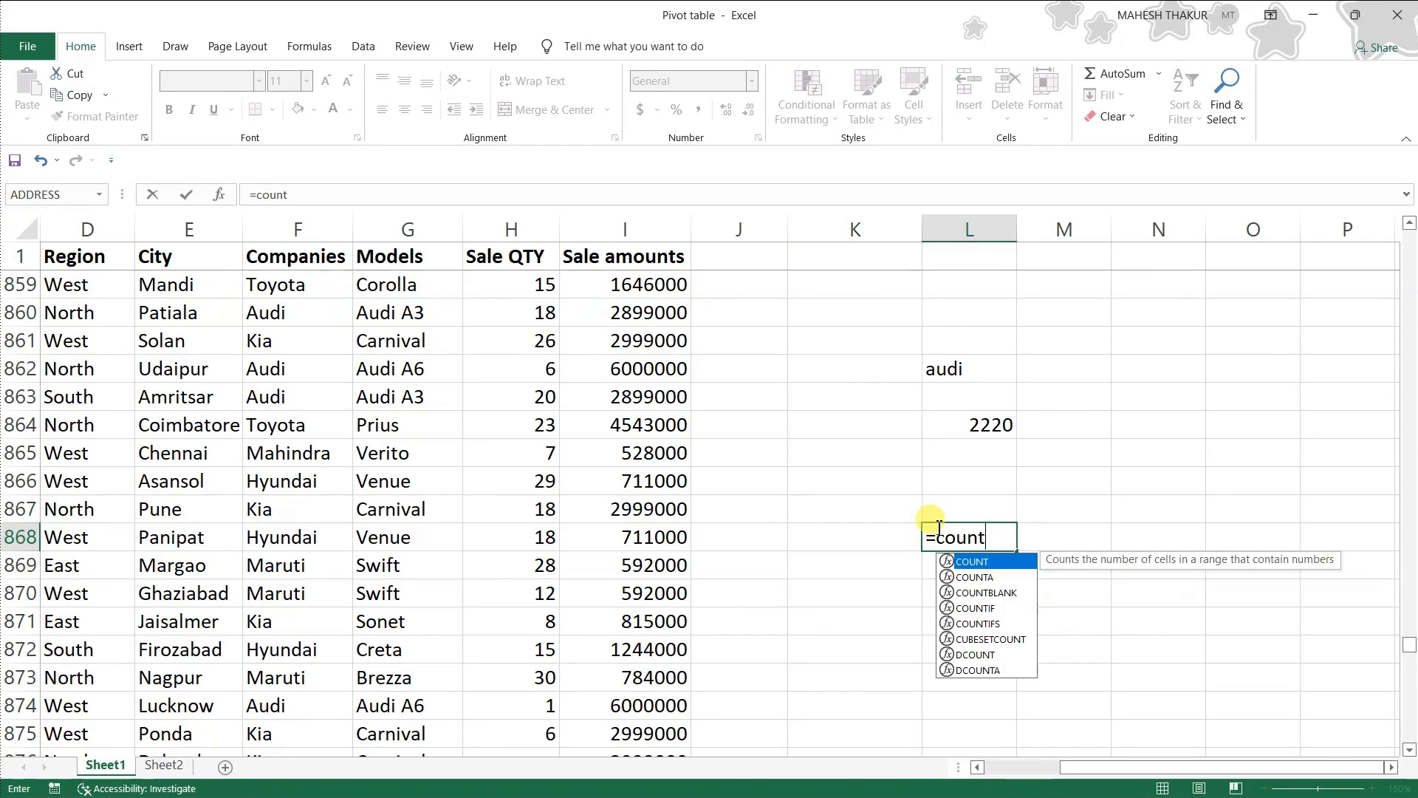
{"action": "type", "text": "if"}
{"action": "key", "text": "Tab"}
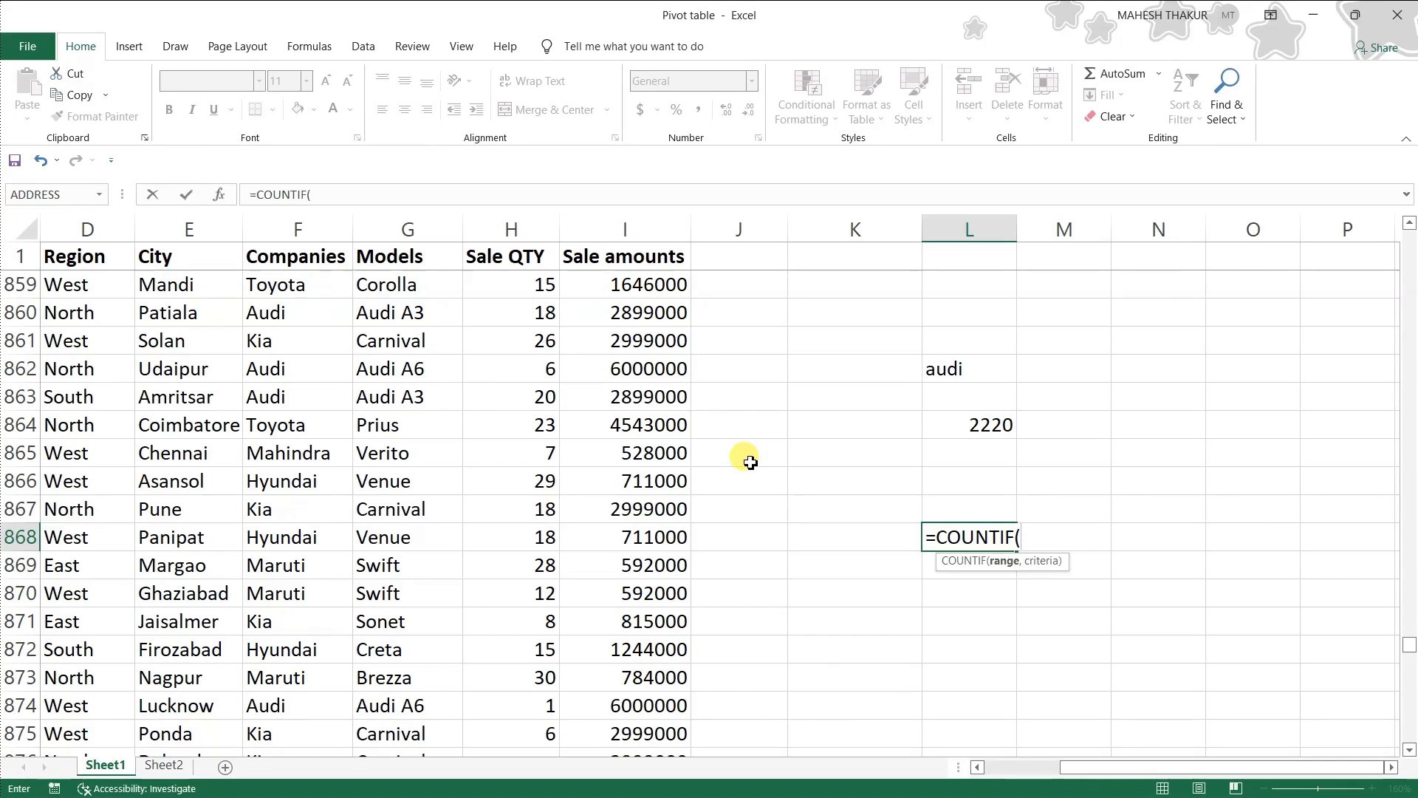
{"action": "type", "text": "f"}
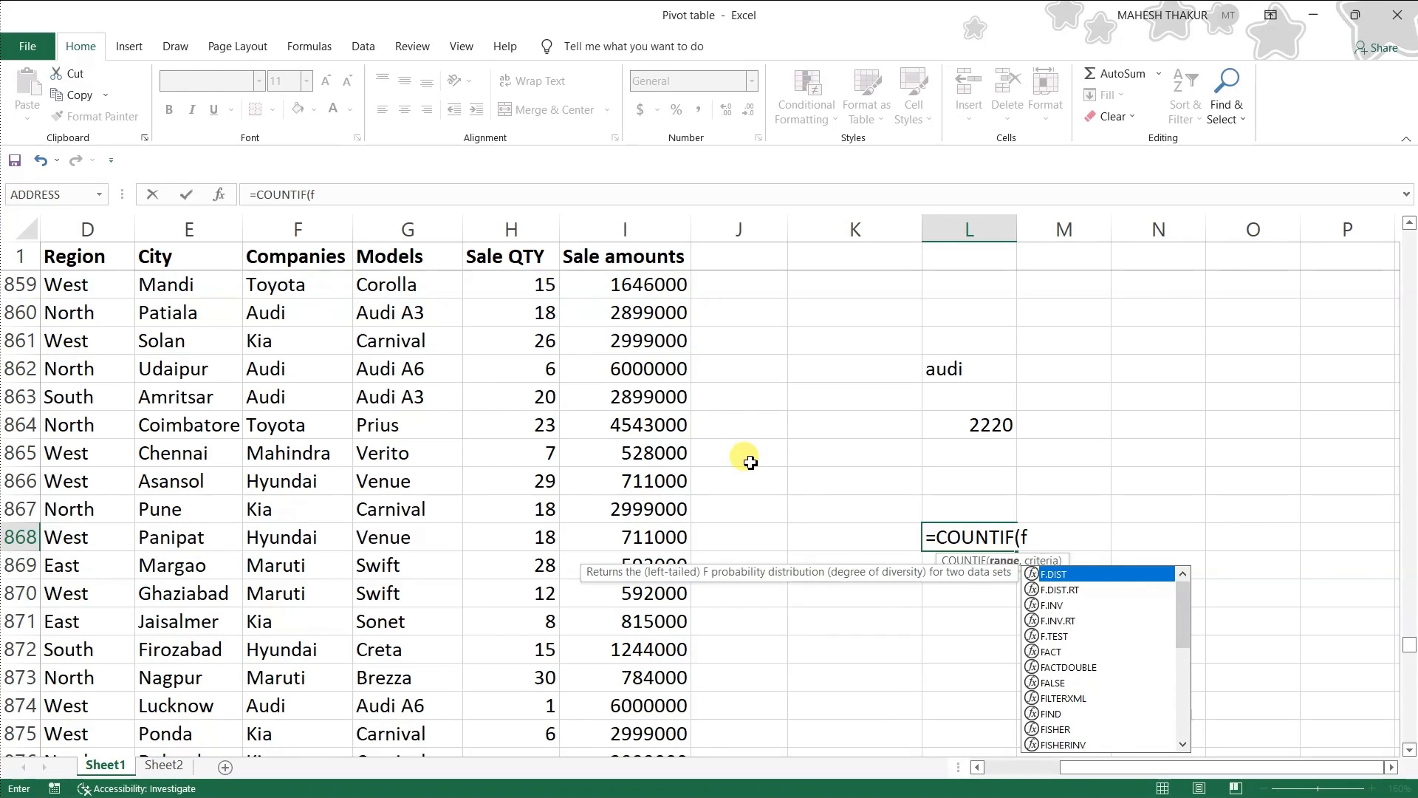
{"action": "type", "text": "2:f1048,"}
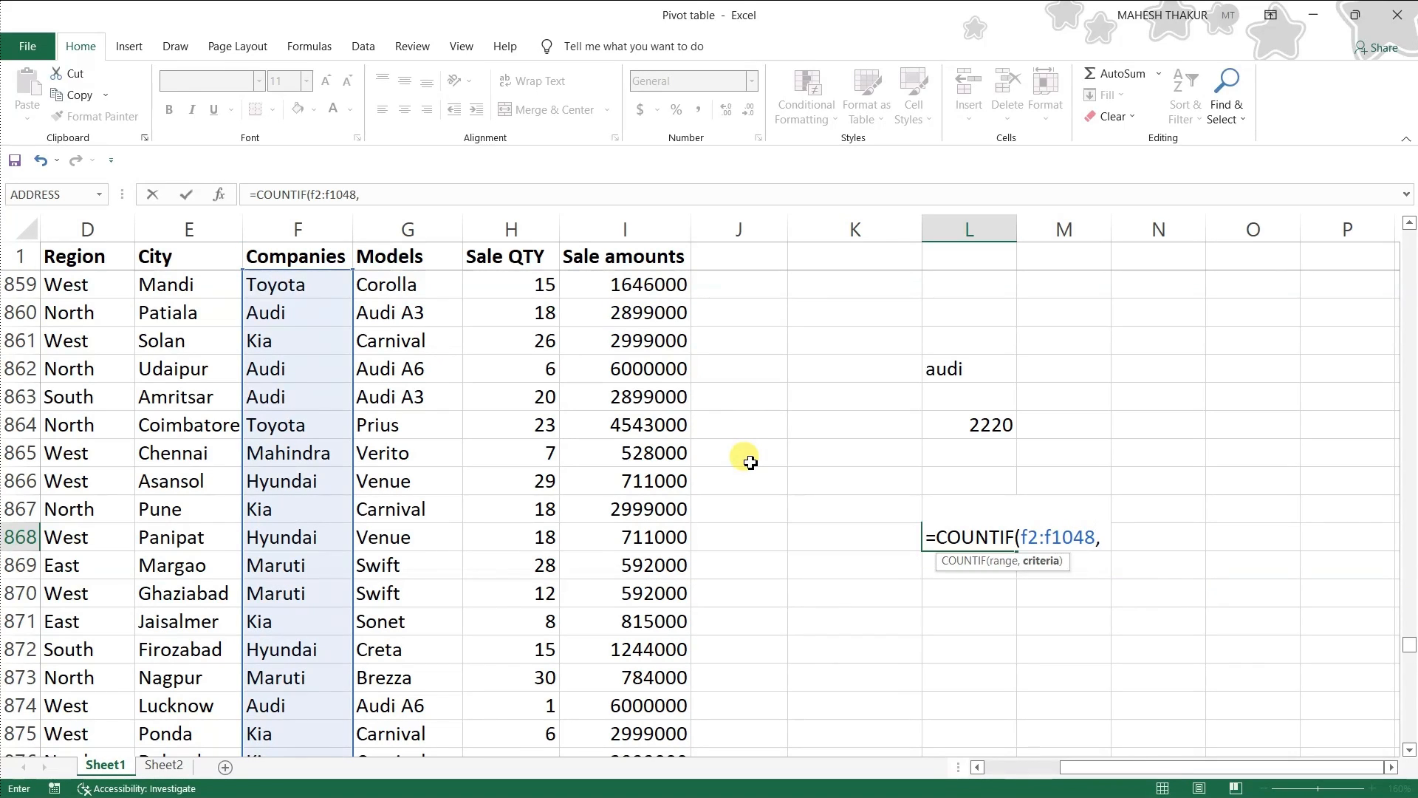
{"action": "left_click", "coordinate": [953, 481]}
{"action": "key", "text": "Return"}
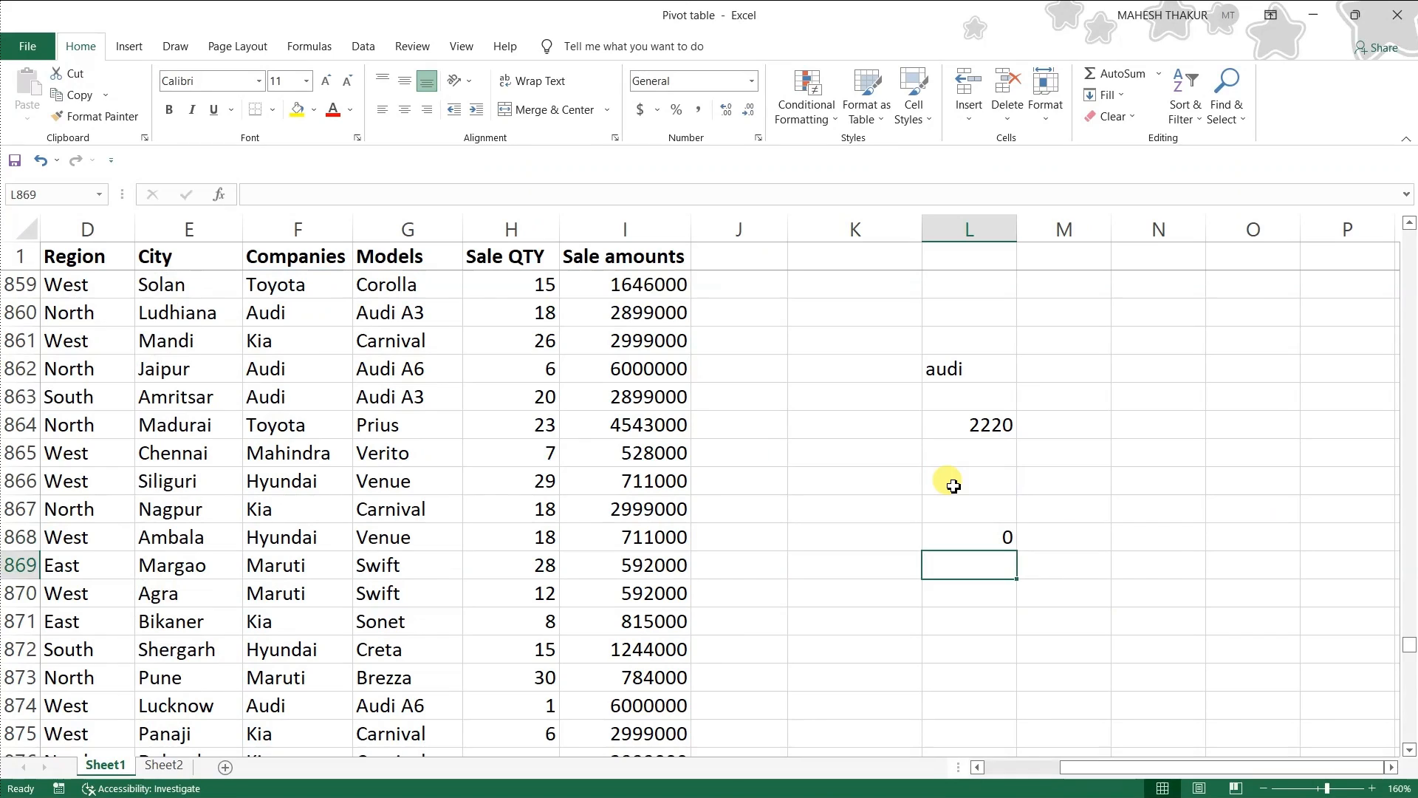
Enter audi as the COUNTIF criterion in L866 and compare the result with the PivotTable's Audi count on Sheet2.
{"action": "left_click", "coordinate": [953, 486]}
{"action": "type", "text": "audi"}
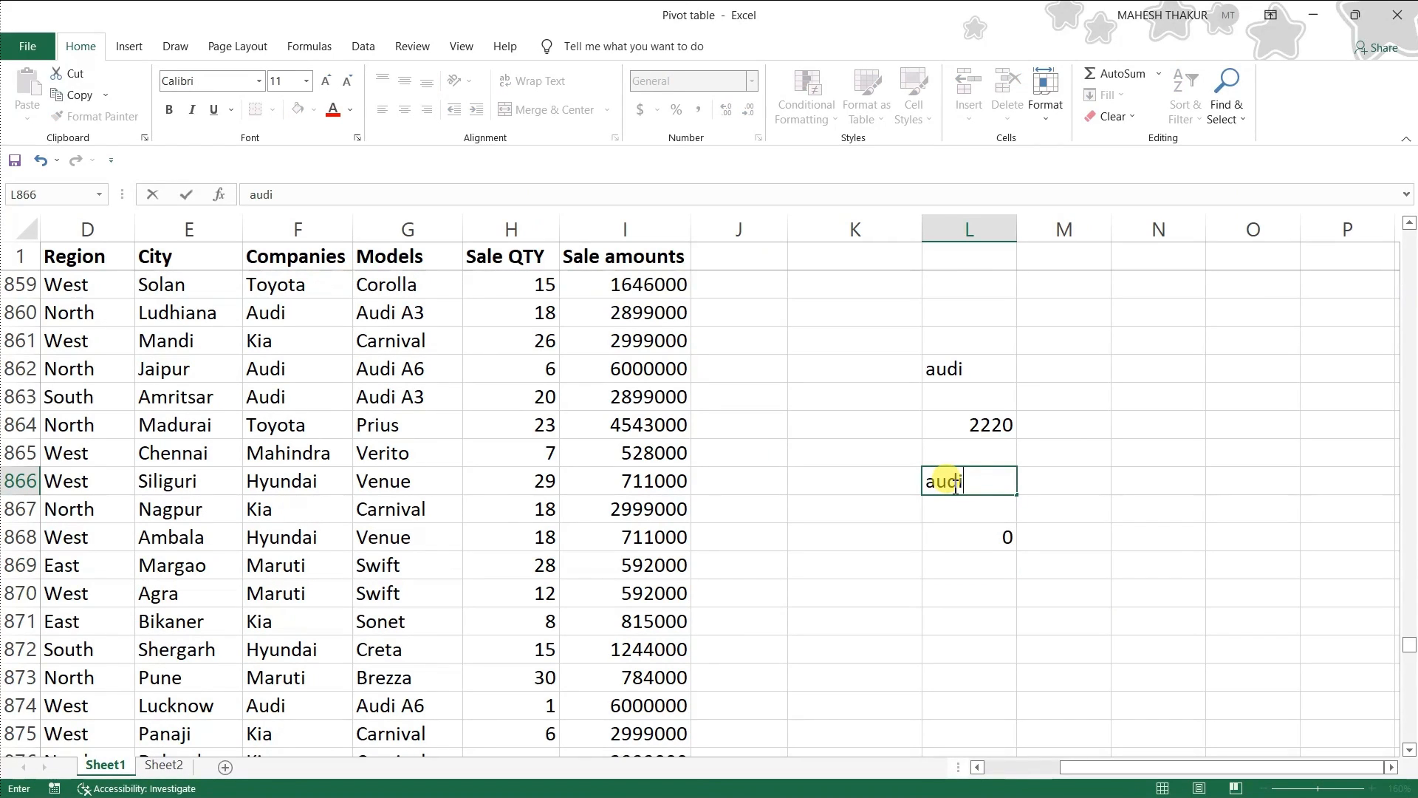
{"action": "key", "text": "Return"}
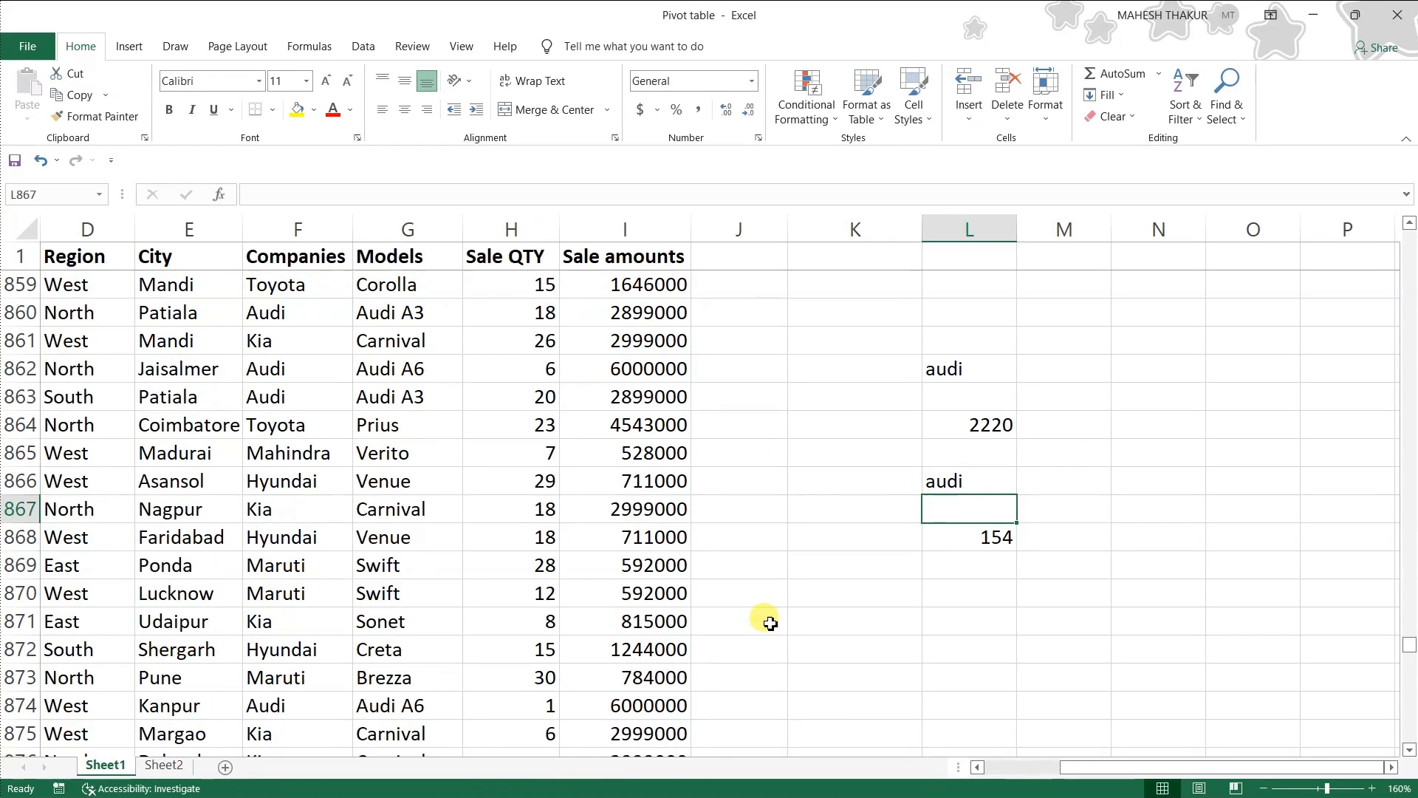
{"action": "left_click", "coordinate": [161, 766]}
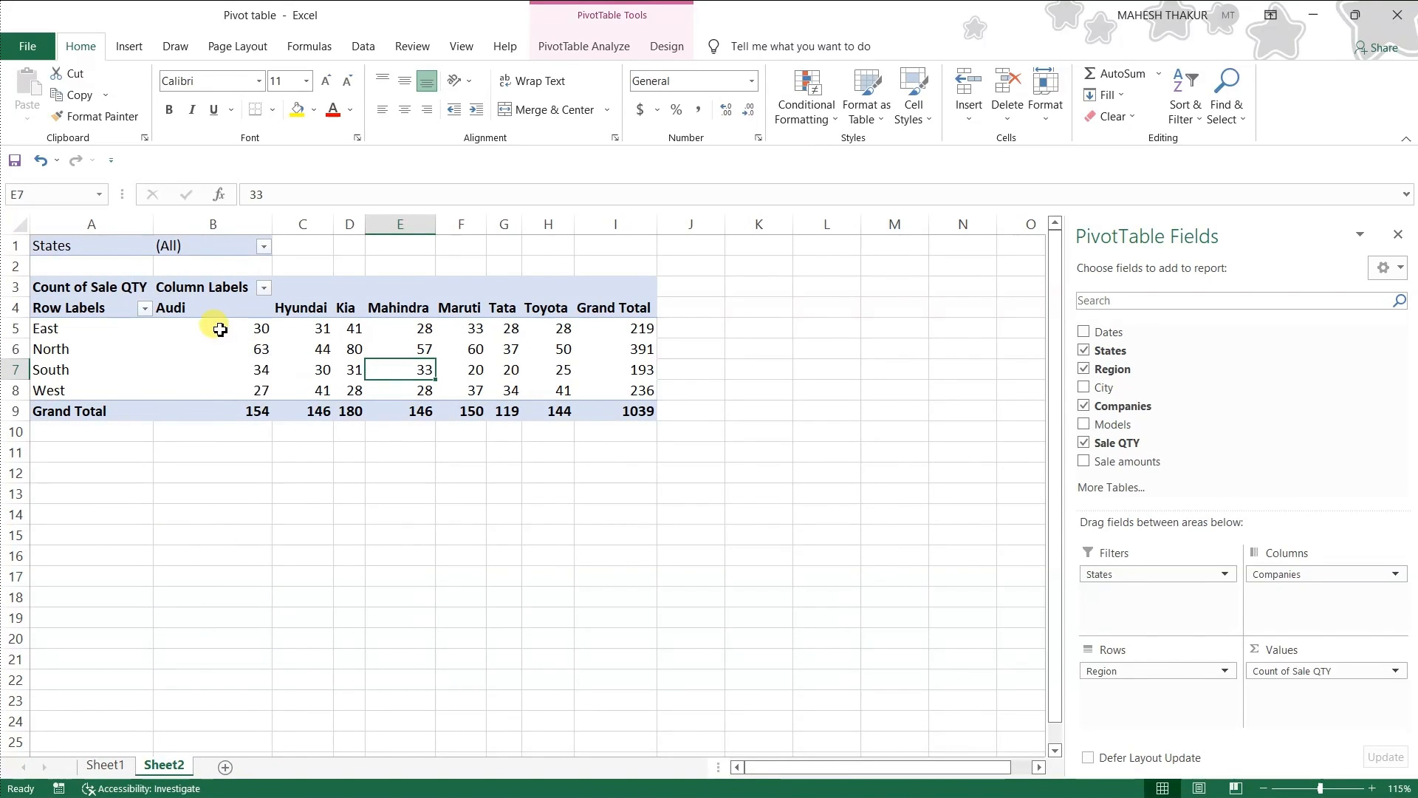
{"action": "mouse_move", "coordinate": [227, 323]}
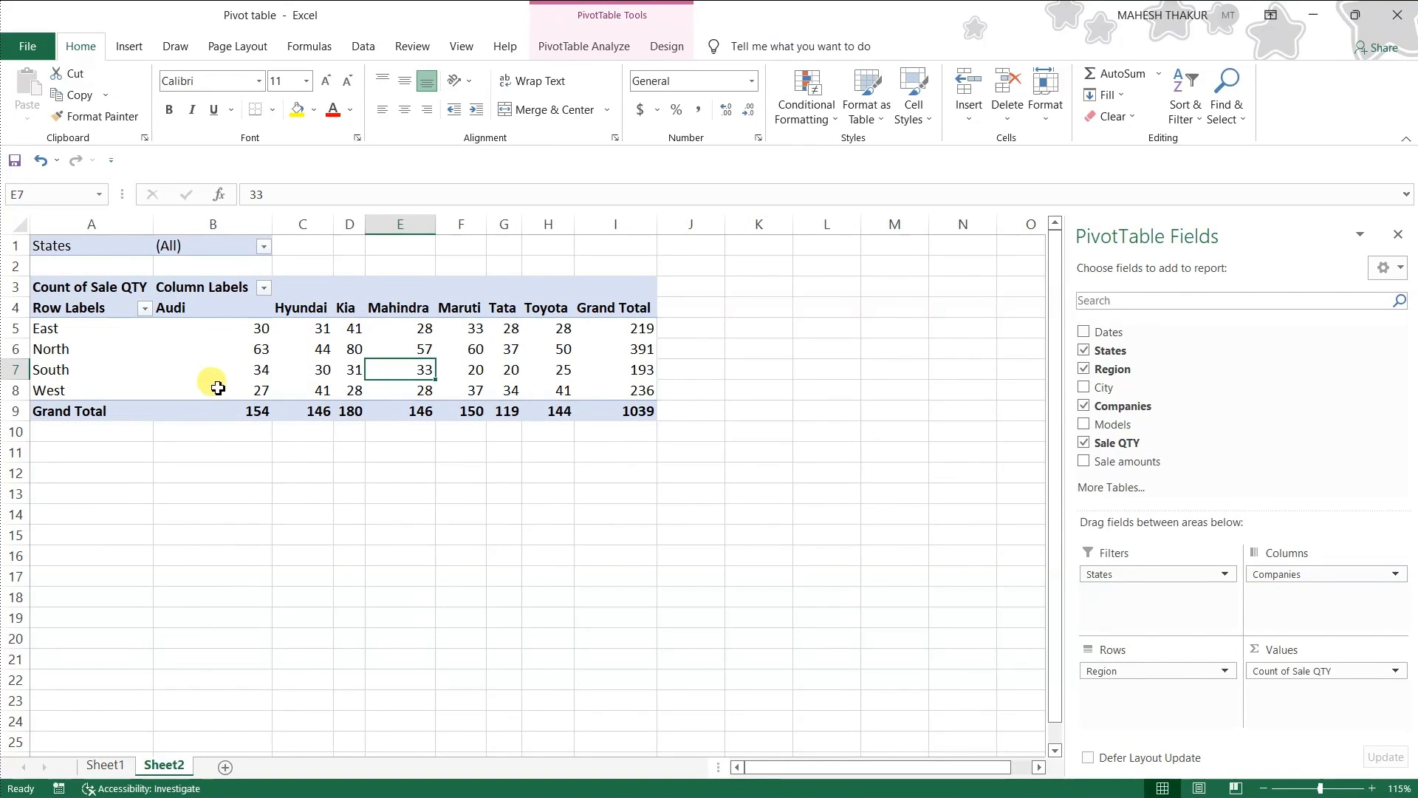
Switch the PivotTable's Sale QTY values back to being summarized by Sum.
{"action": "right_click", "coordinate": [292, 365]}
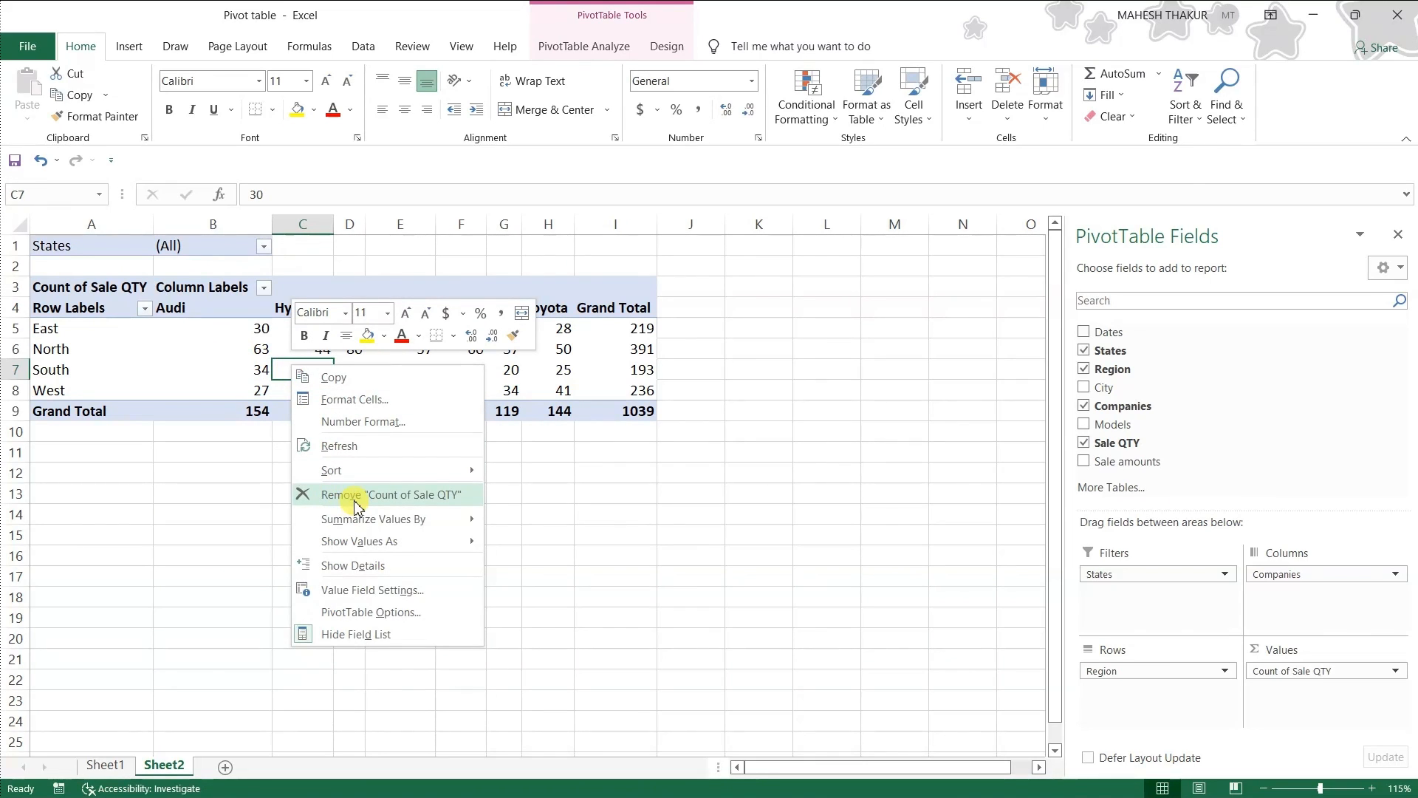
{"action": "mouse_move", "coordinate": [362, 527]}
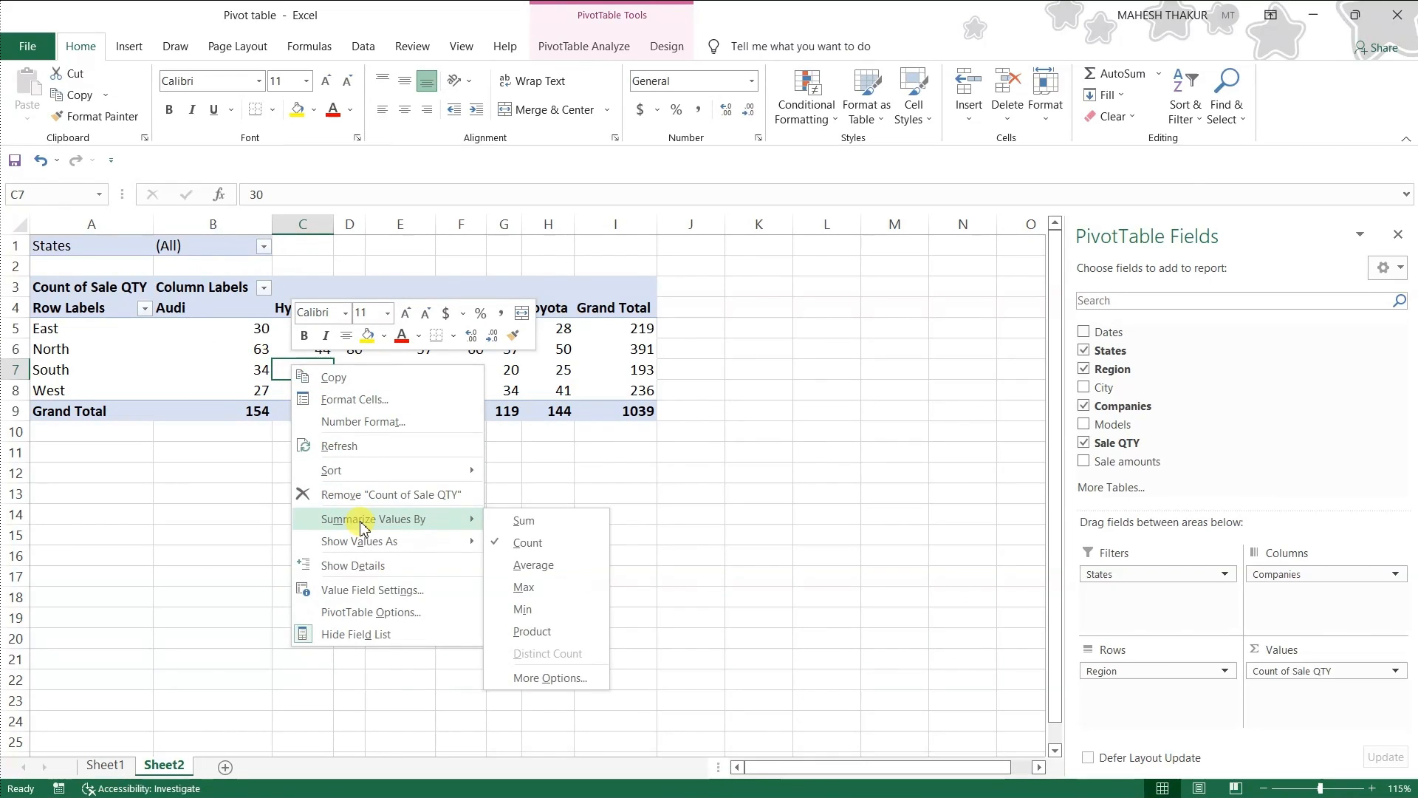
{"action": "left_click", "coordinate": [550, 533]}
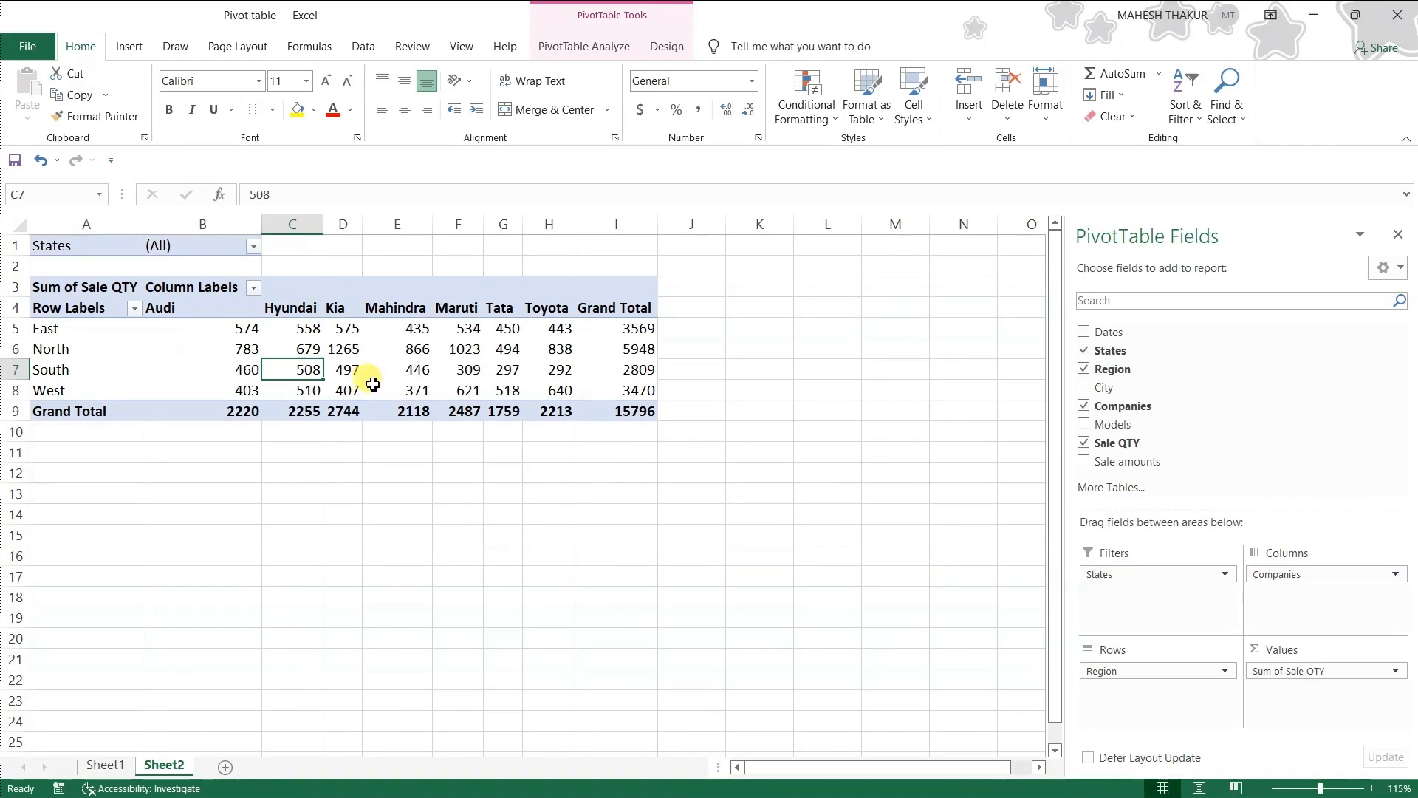
Summarize the PivotTable's Sale QTY values by Max and review the maximums per company and region.
{"action": "right_click", "coordinate": [403, 354]}
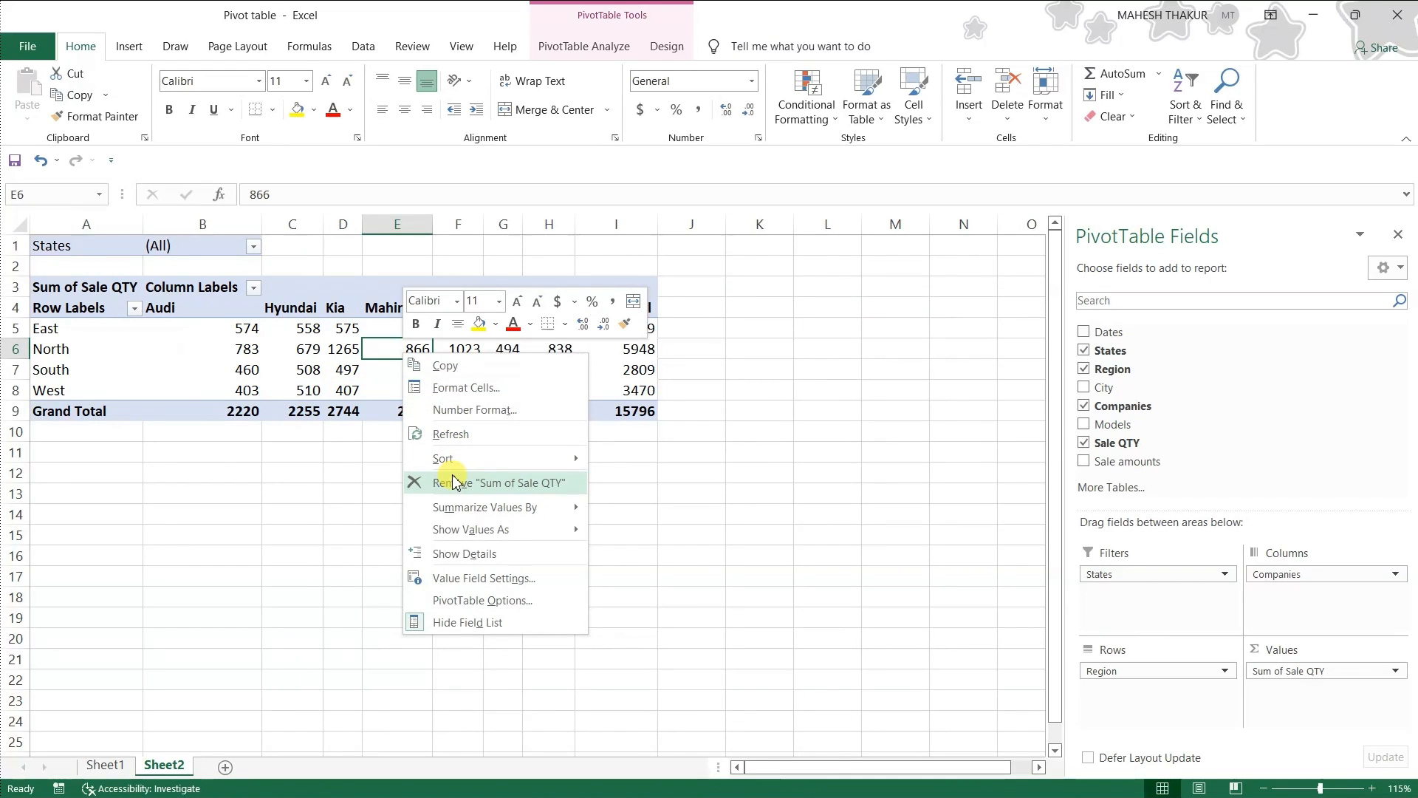
{"action": "mouse_move", "coordinate": [500, 516]}
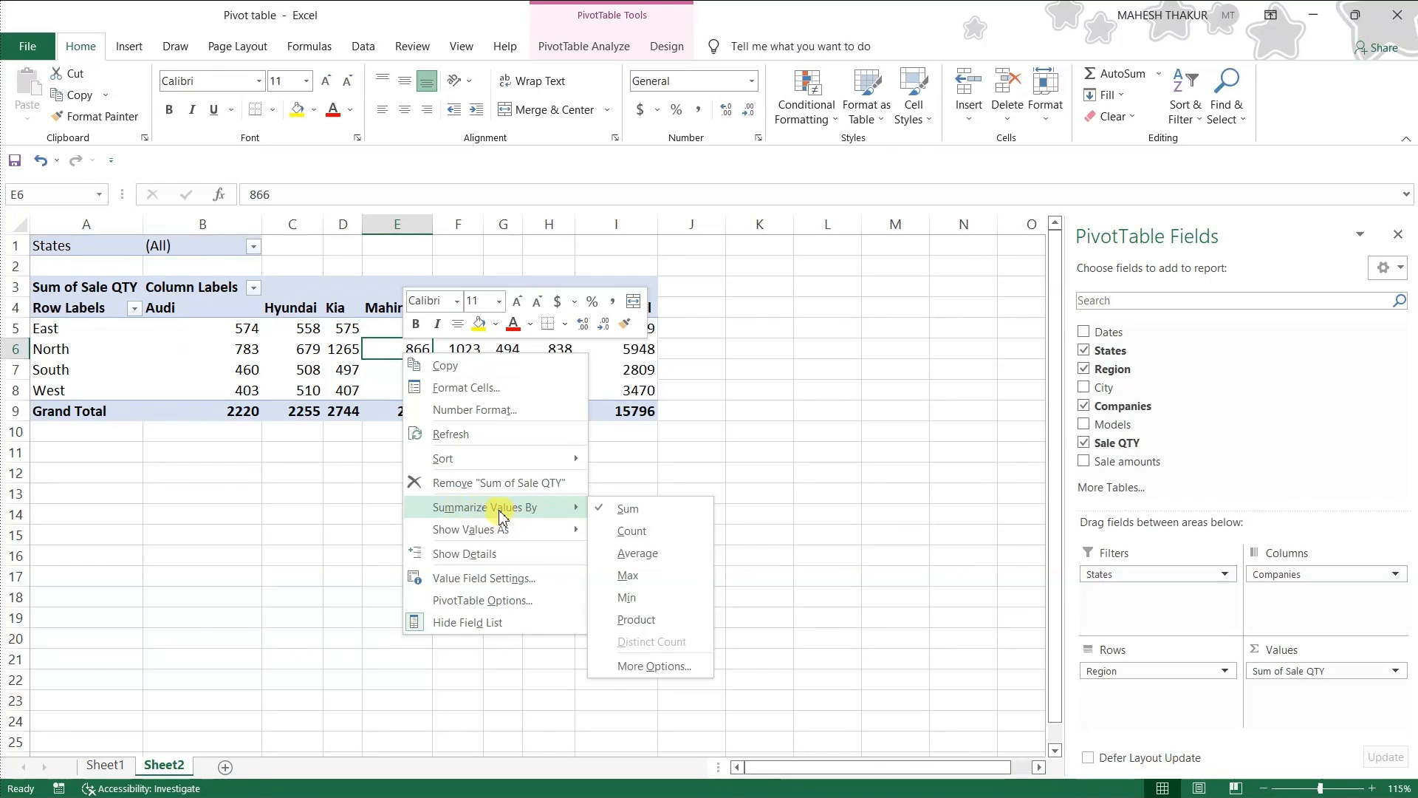
{"action": "right_click", "coordinate": [273, 365]}
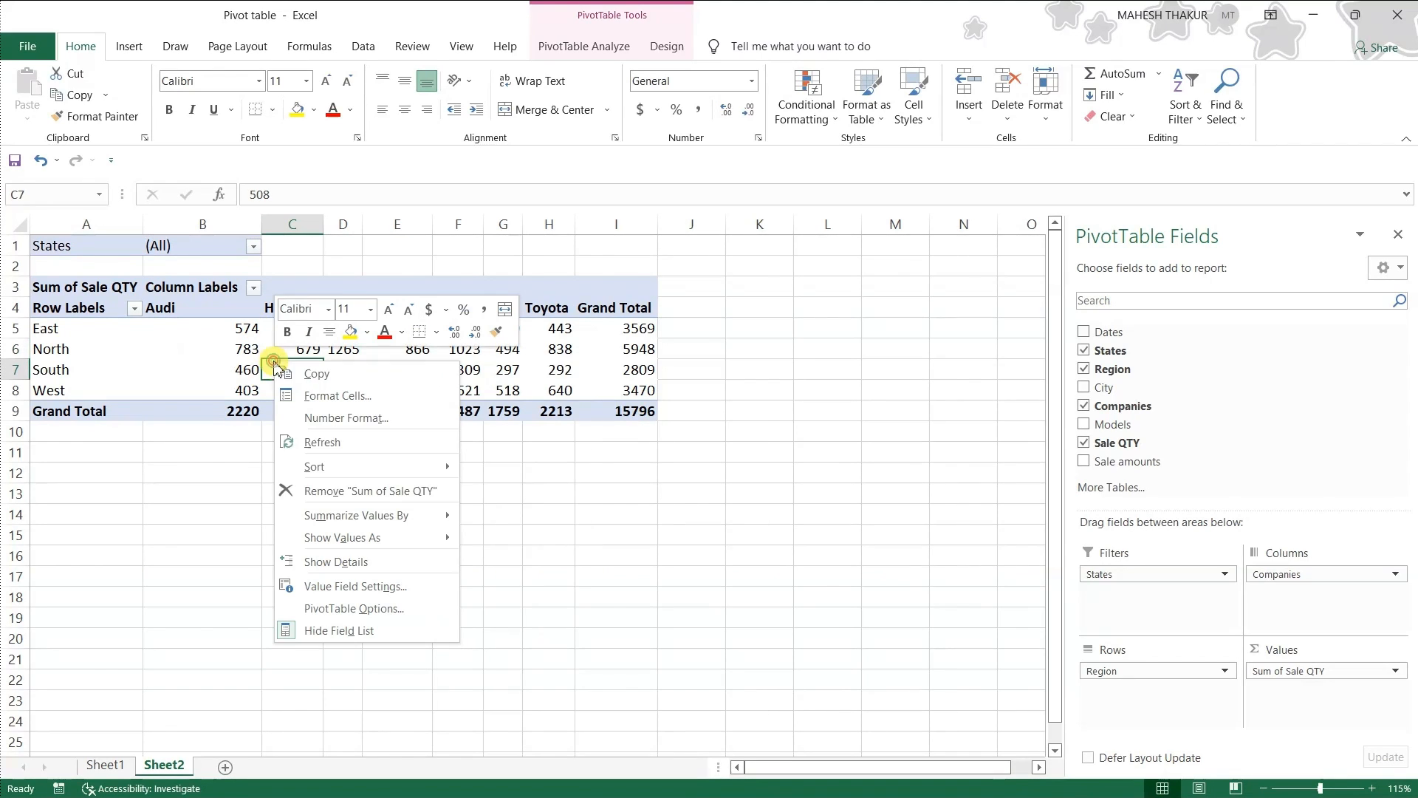
{"action": "mouse_move", "coordinate": [330, 520]}
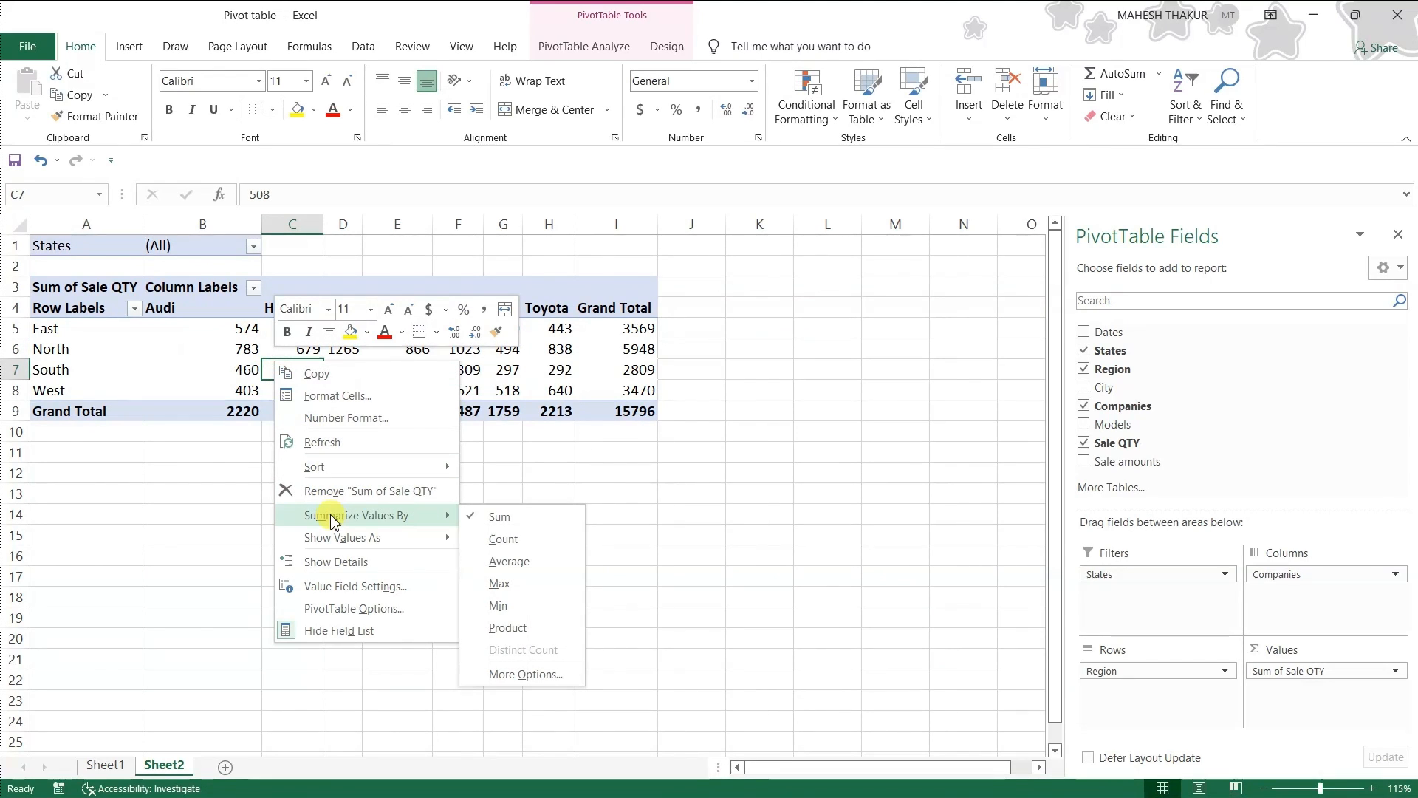
{"action": "left_click", "coordinate": [496, 583]}
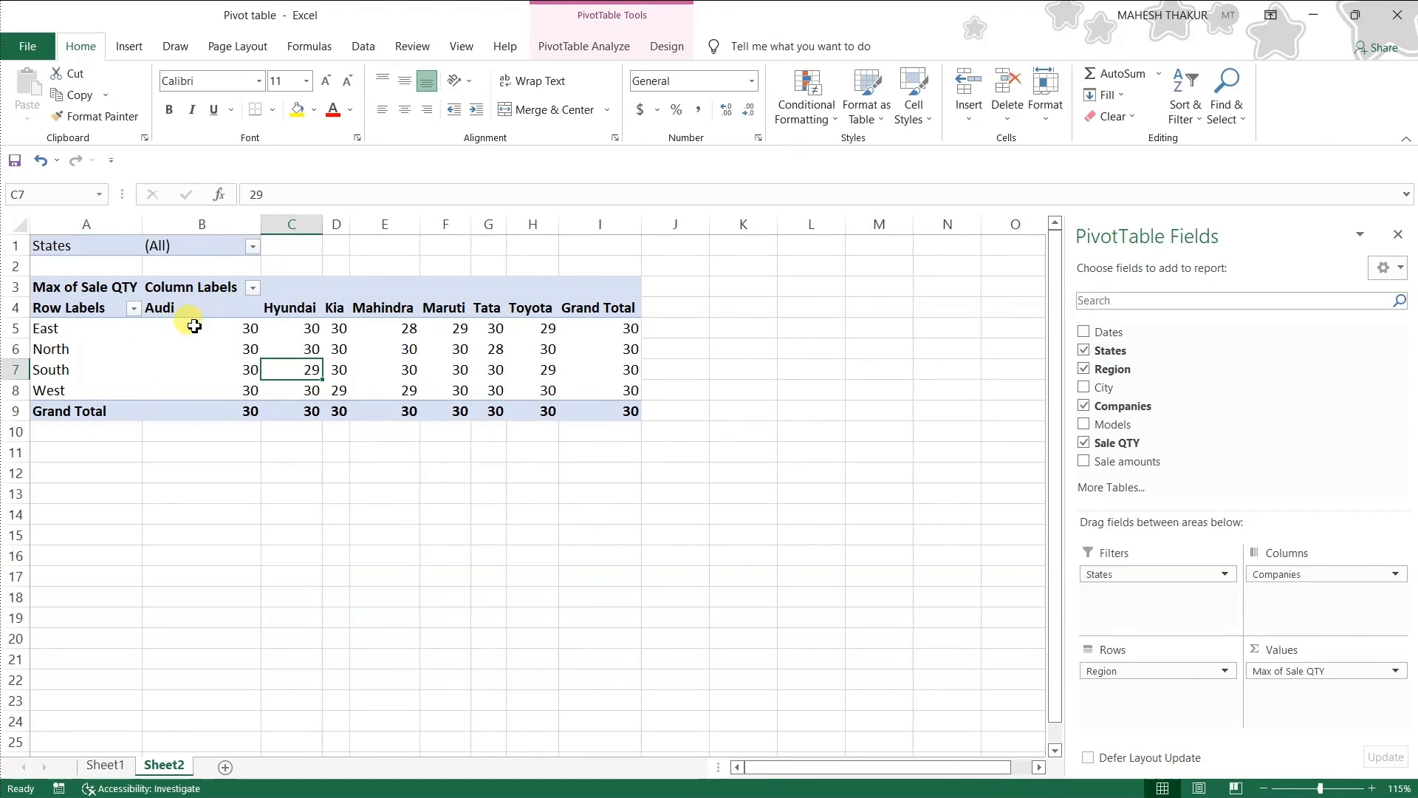
{"action": "mouse_move", "coordinate": [293, 323]}
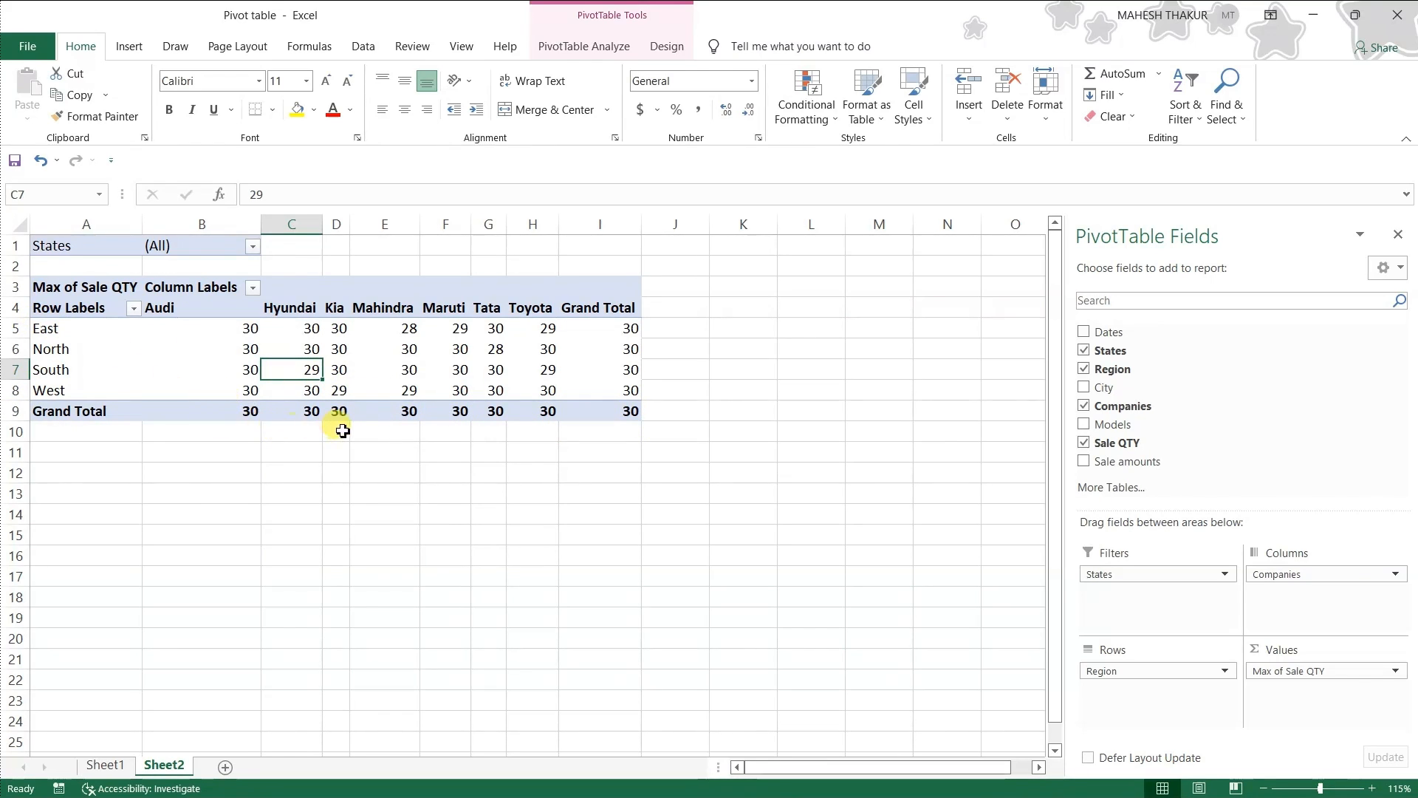
Summarize the PivotTable's Sale QTY values by Min and review the calculation types in its value field settings.
{"action": "right_click", "coordinate": [354, 352]}
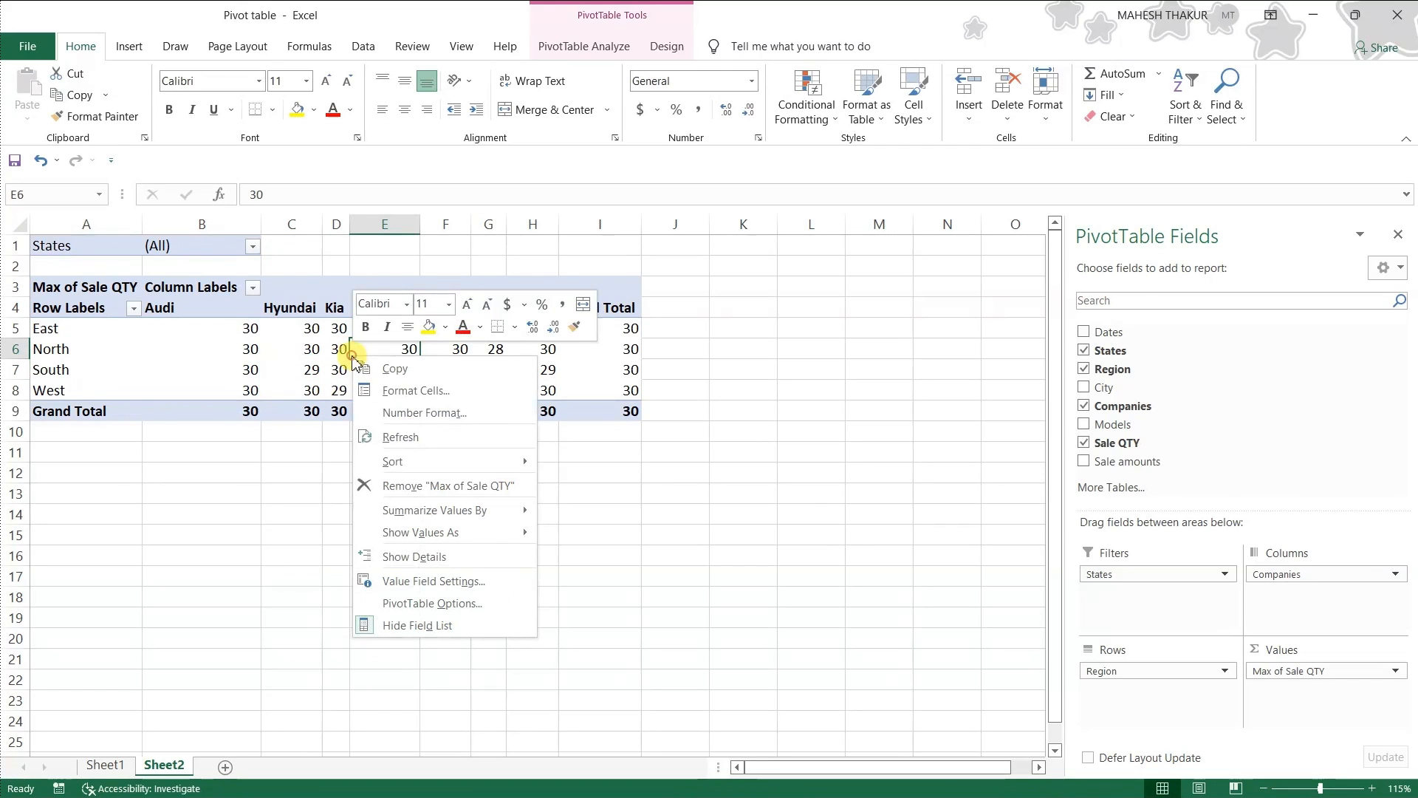
{"action": "mouse_move", "coordinate": [436, 519]}
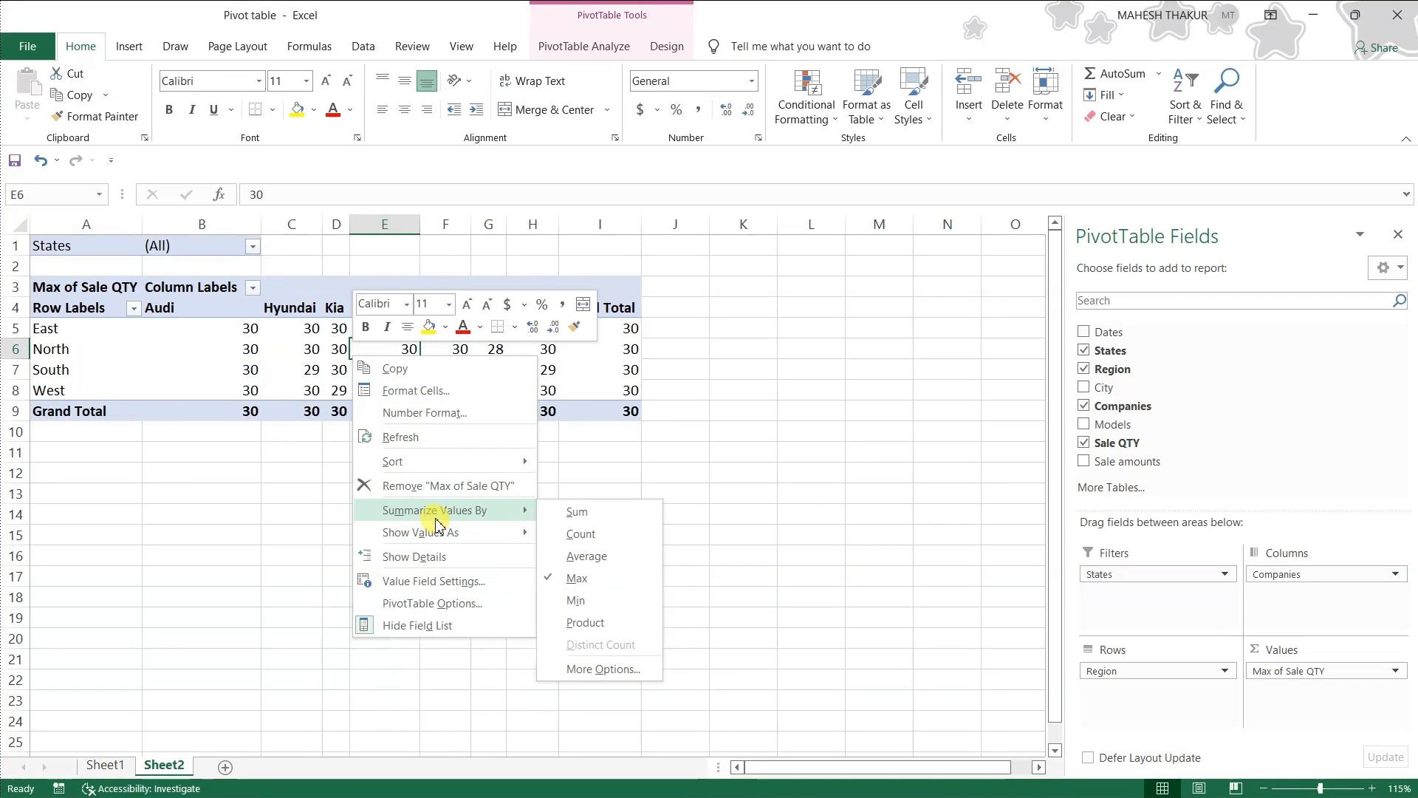
{"action": "left_click", "coordinate": [577, 602]}
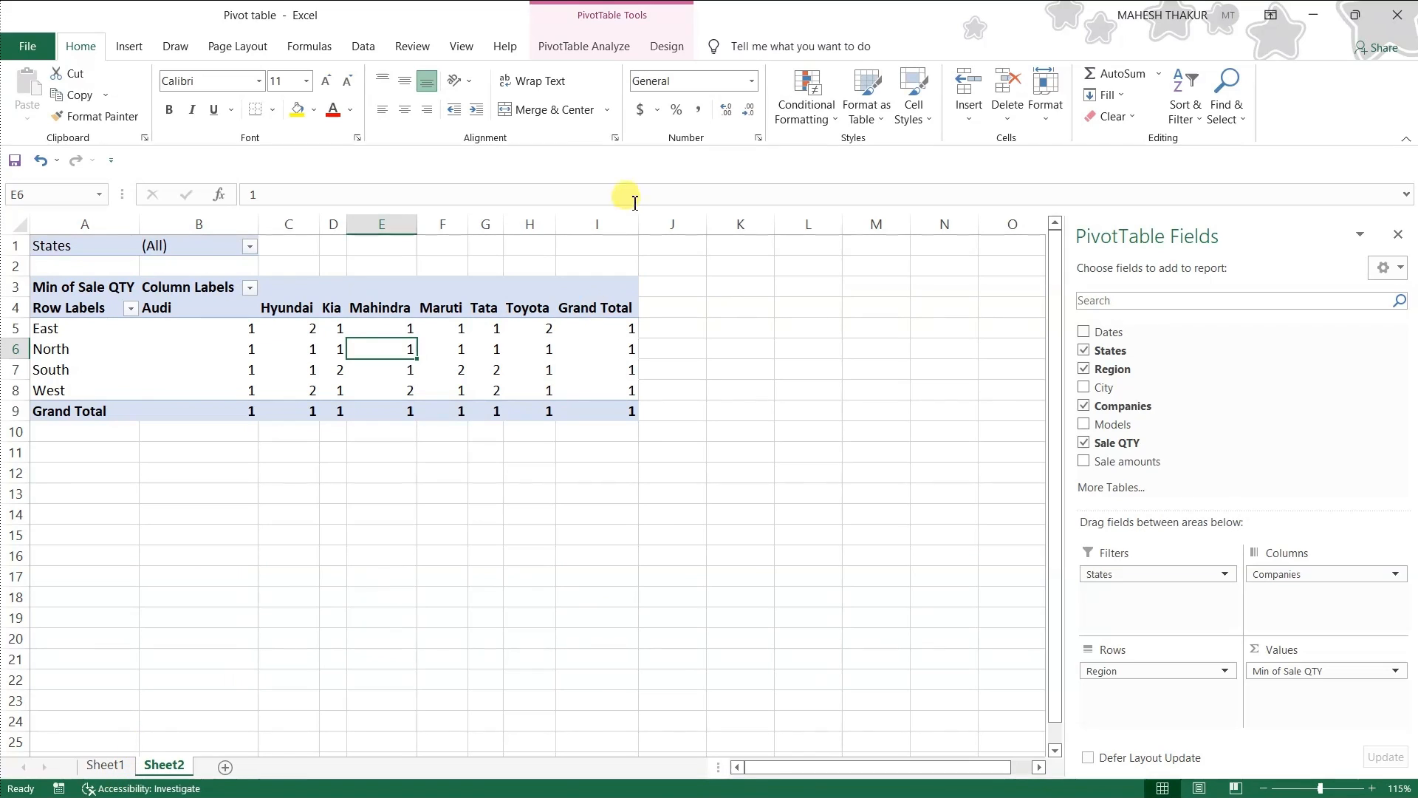
{"action": "left_click", "coordinate": [1394, 670]}
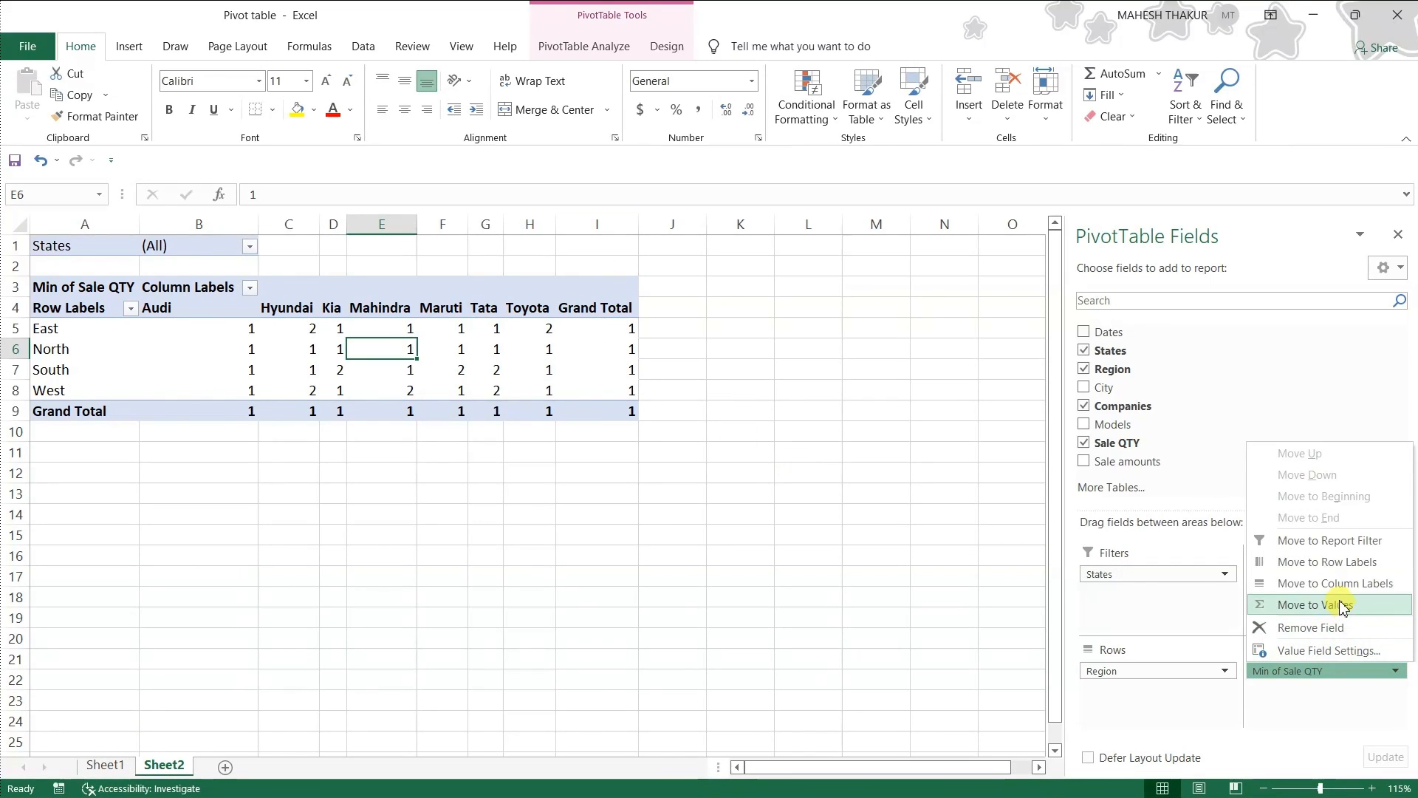
{"action": "left_click", "coordinate": [1322, 650]}
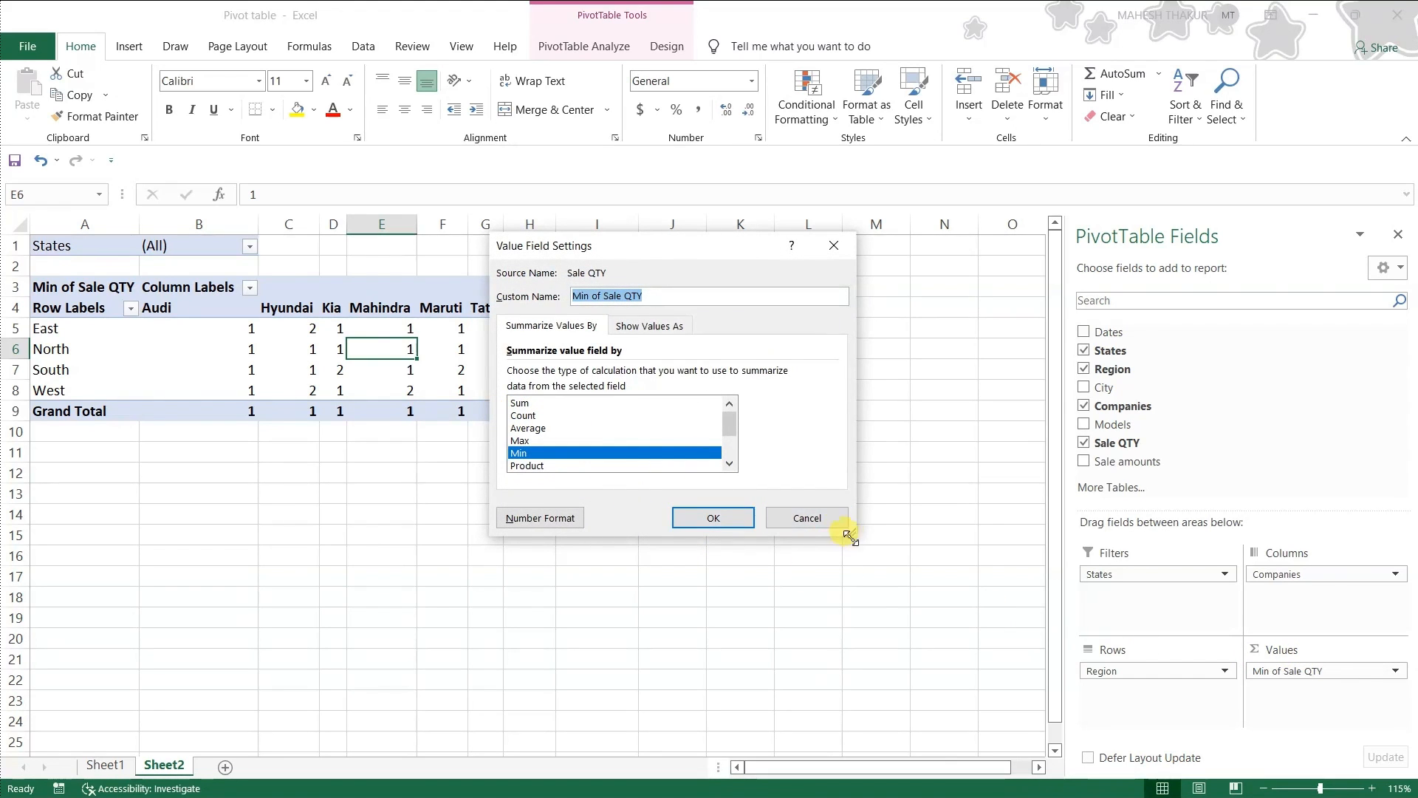
{"action": "left_click", "coordinate": [815, 518]}
Set the PivotTable's Sale QTY values to be summarized by Sum again.
{"action": "right_click", "coordinate": [377, 331]}
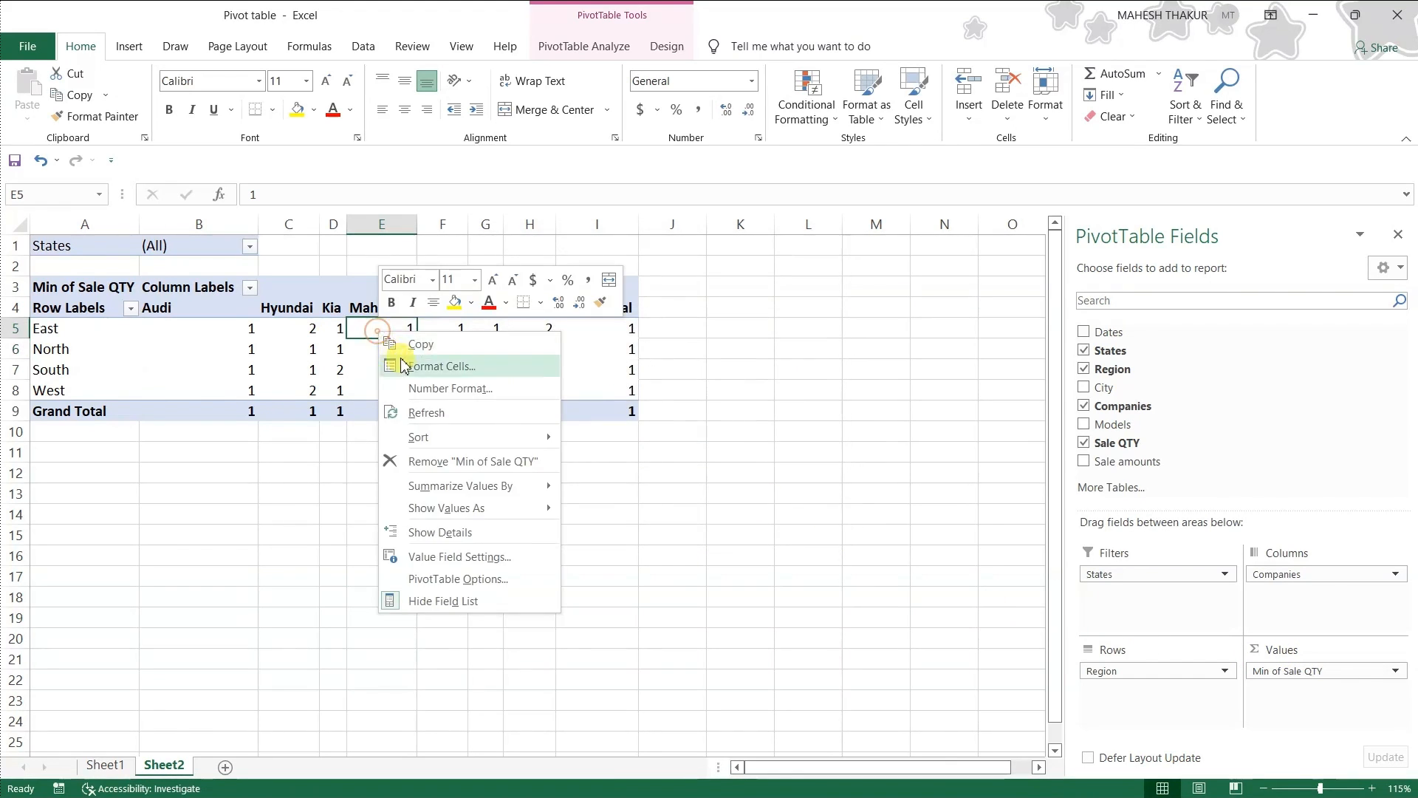
{"action": "mouse_move", "coordinate": [439, 494]}
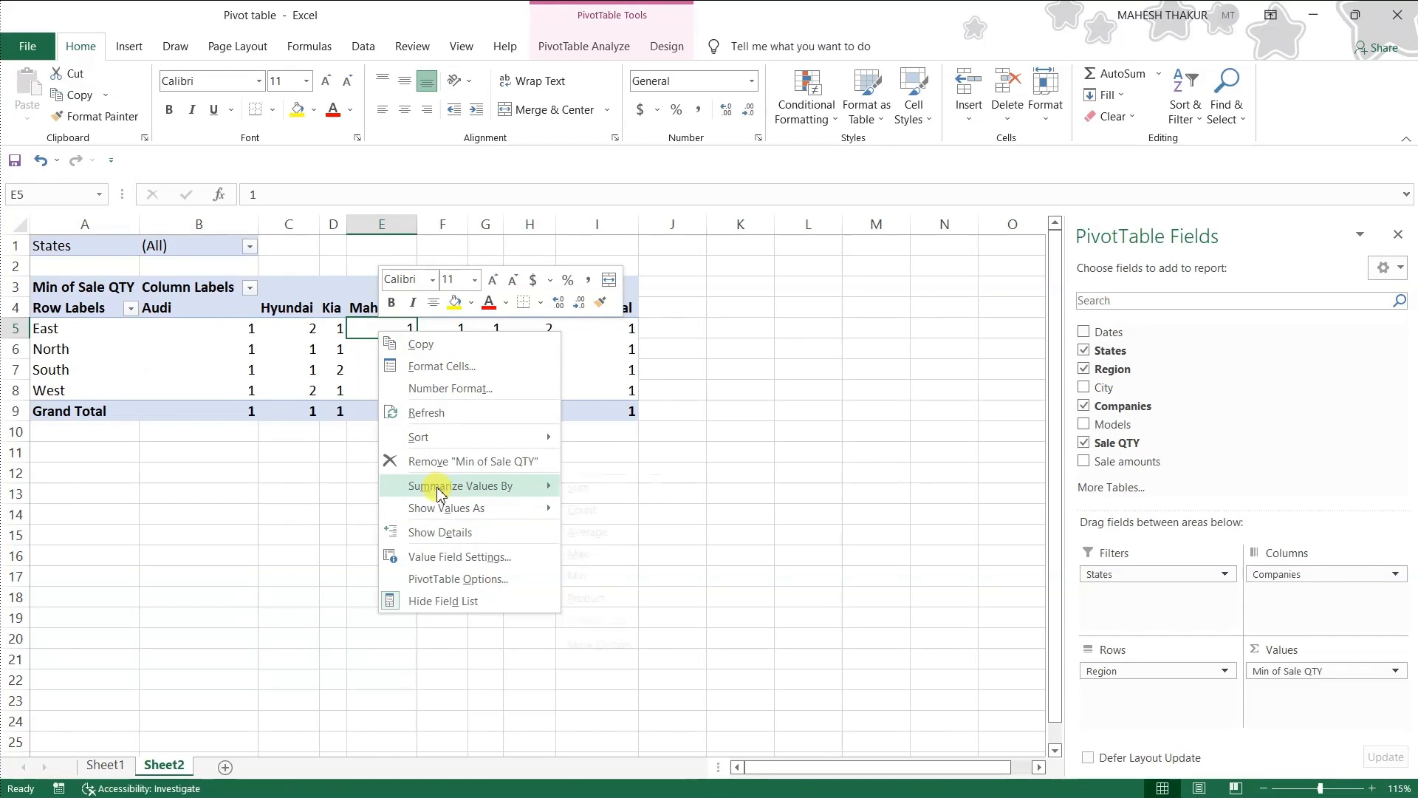
{"action": "left_click", "coordinate": [594, 489]}
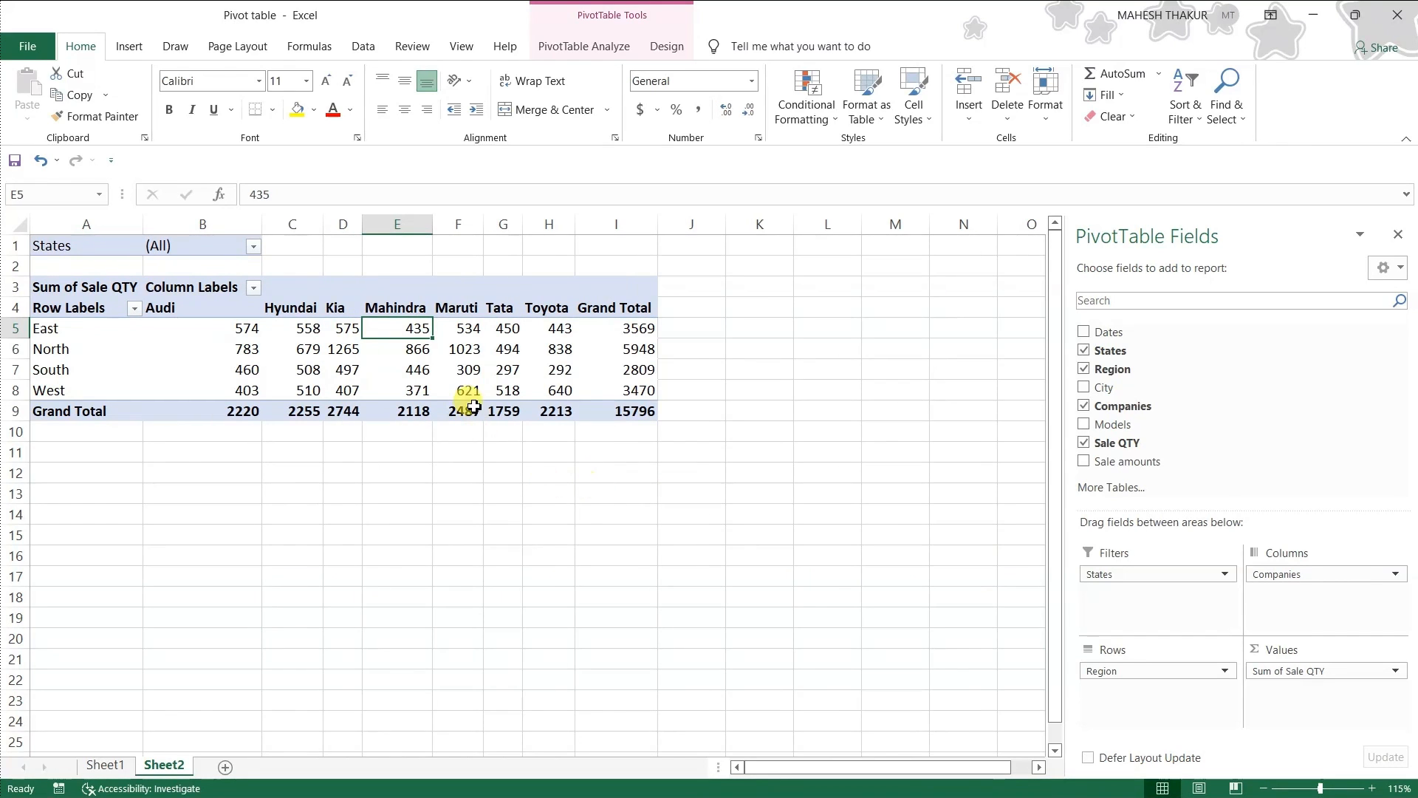
Expand the PivotTable's Region field with City as its detail field and look through the cities listed under the regions.
{"action": "left_click", "coordinate": [561, 46]}
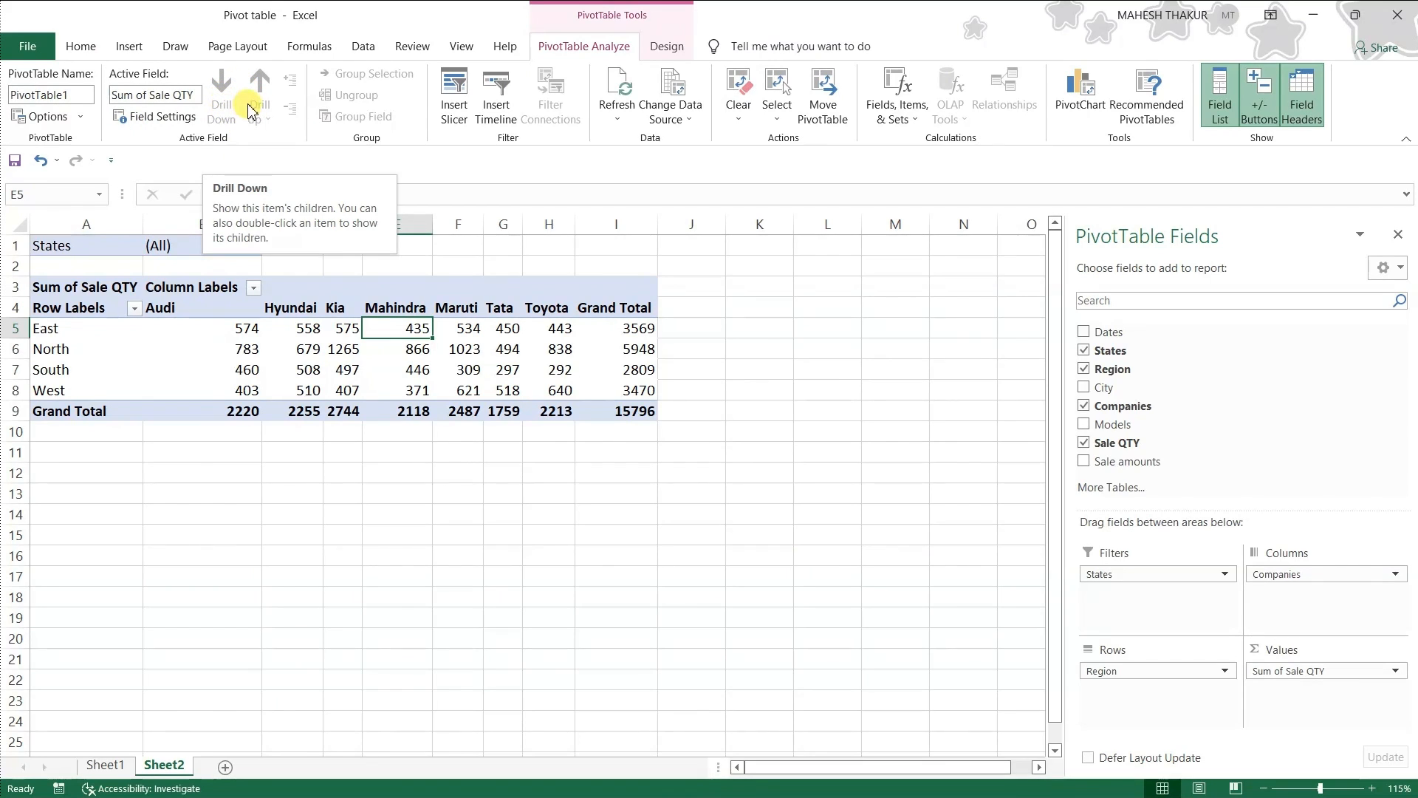
{"action": "left_click", "coordinate": [224, 345]}
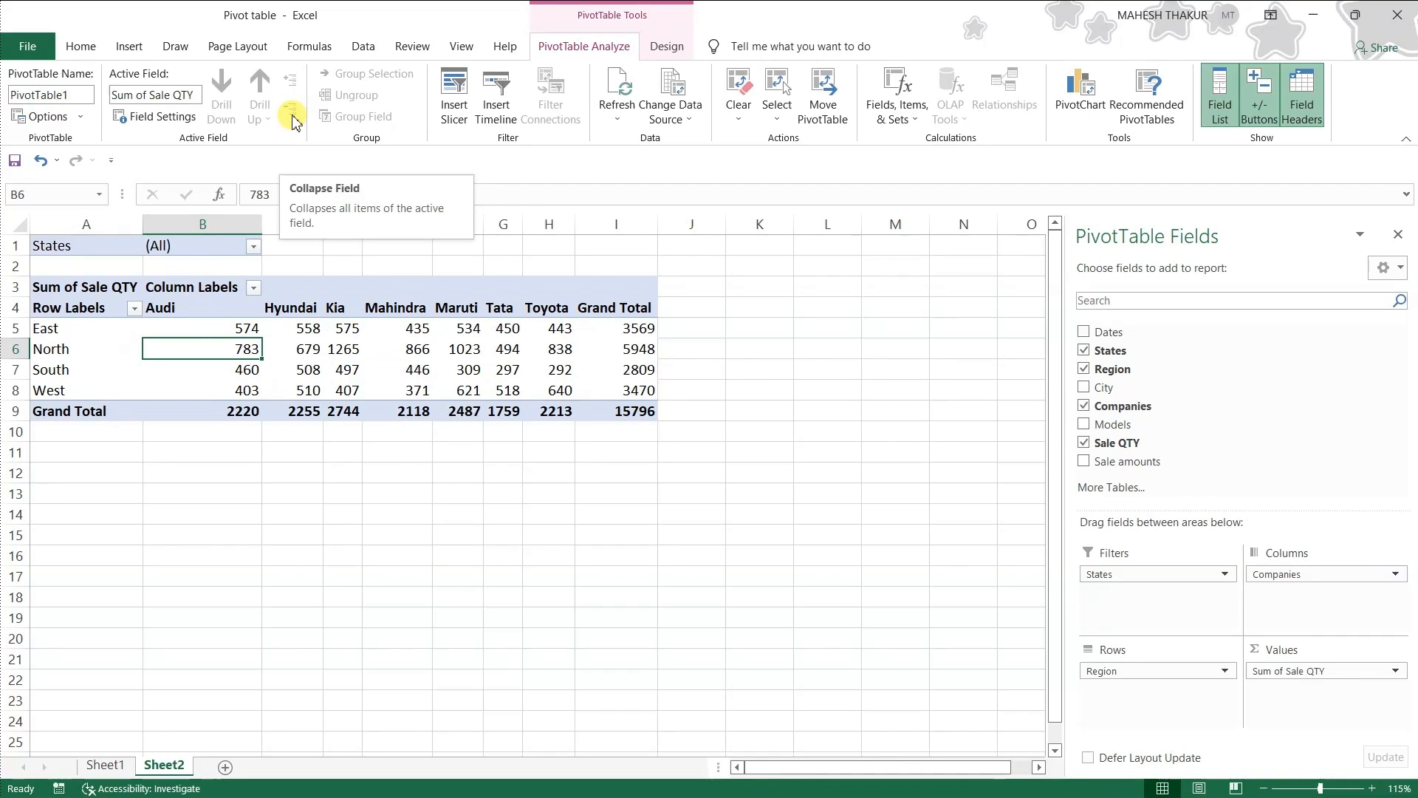
{"action": "left_click", "coordinate": [33, 328]}
{"action": "left_click", "coordinate": [63, 389]}
{"action": "left_click", "coordinate": [62, 329]}
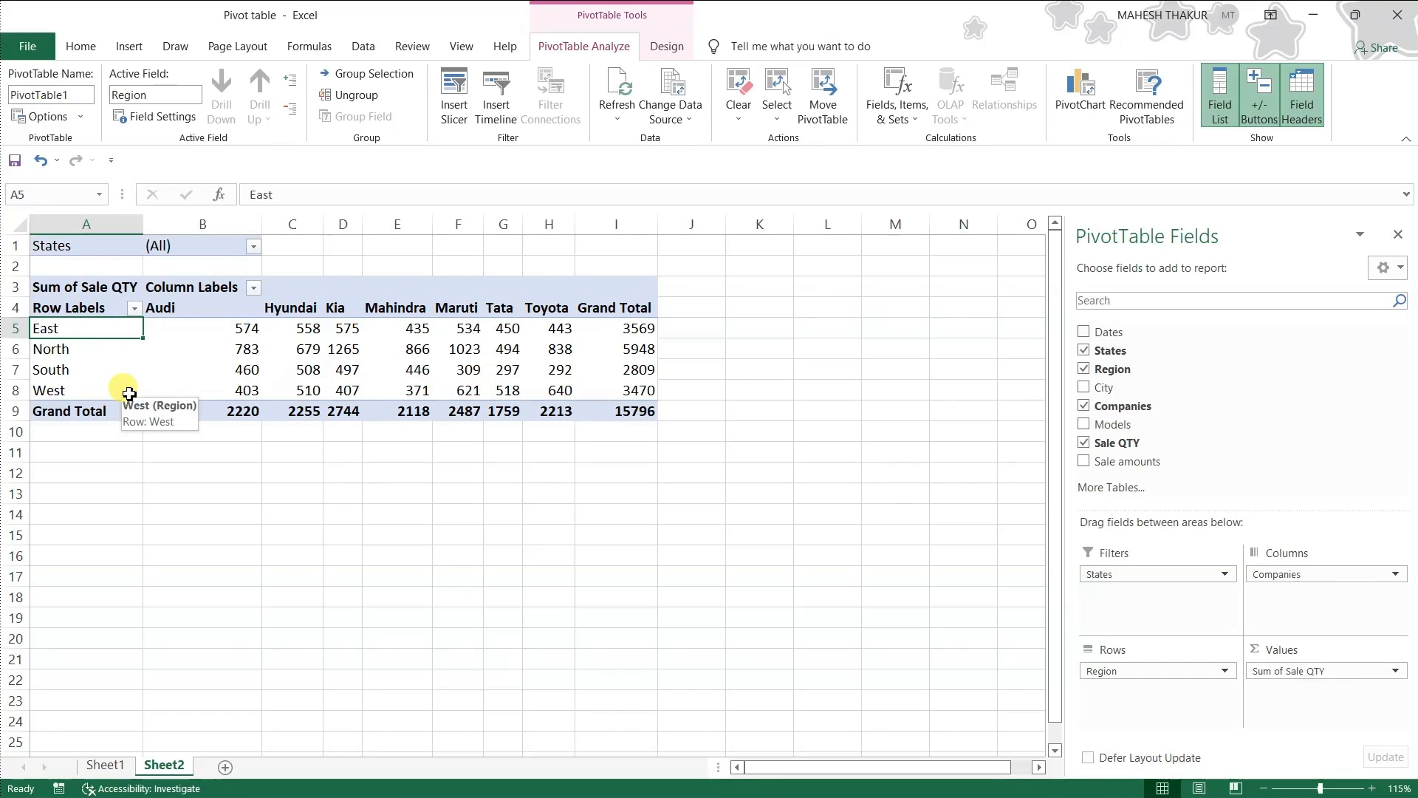
{"action": "left_click", "coordinate": [292, 81]}
{"action": "left_click", "coordinate": [536, 370]}
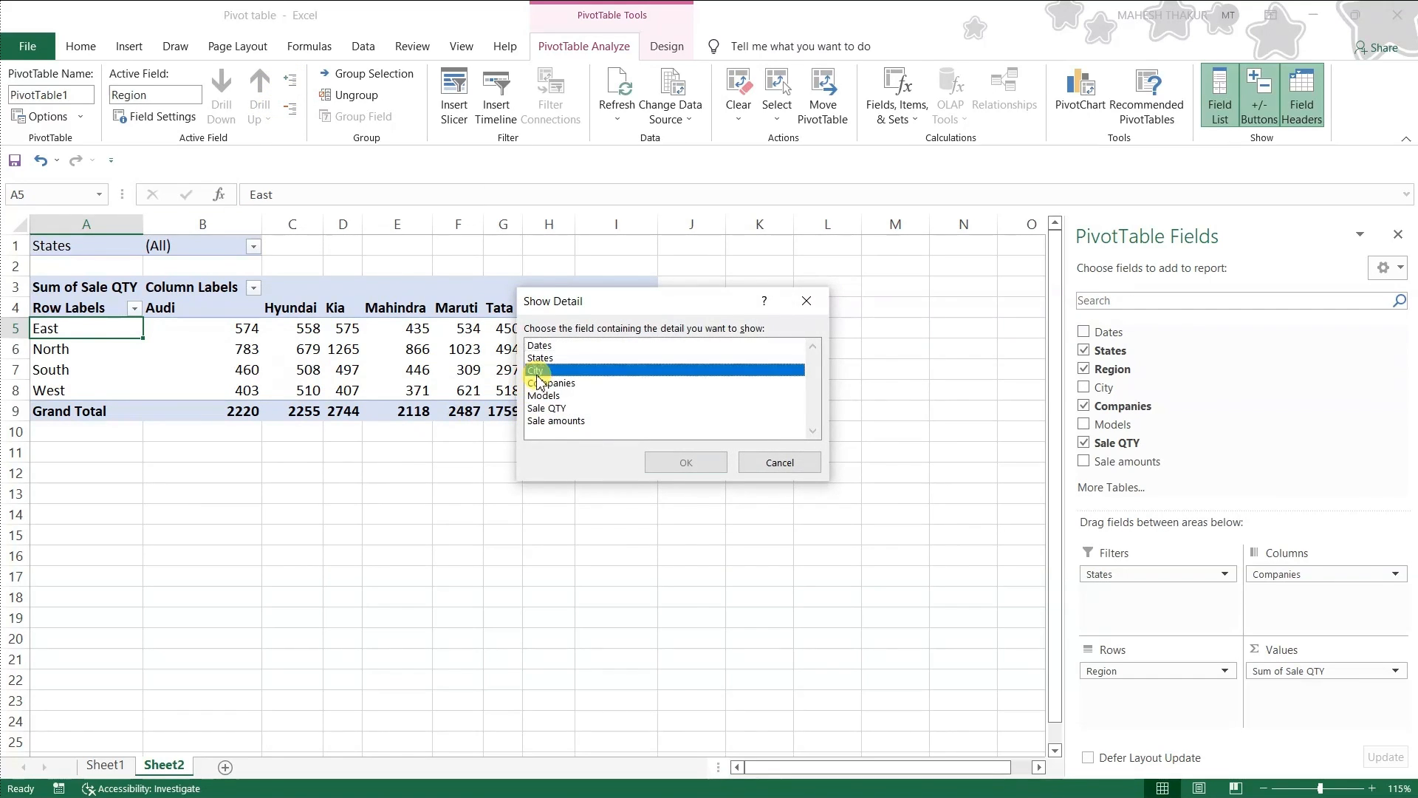
{"action": "left_click", "coordinate": [685, 463]}
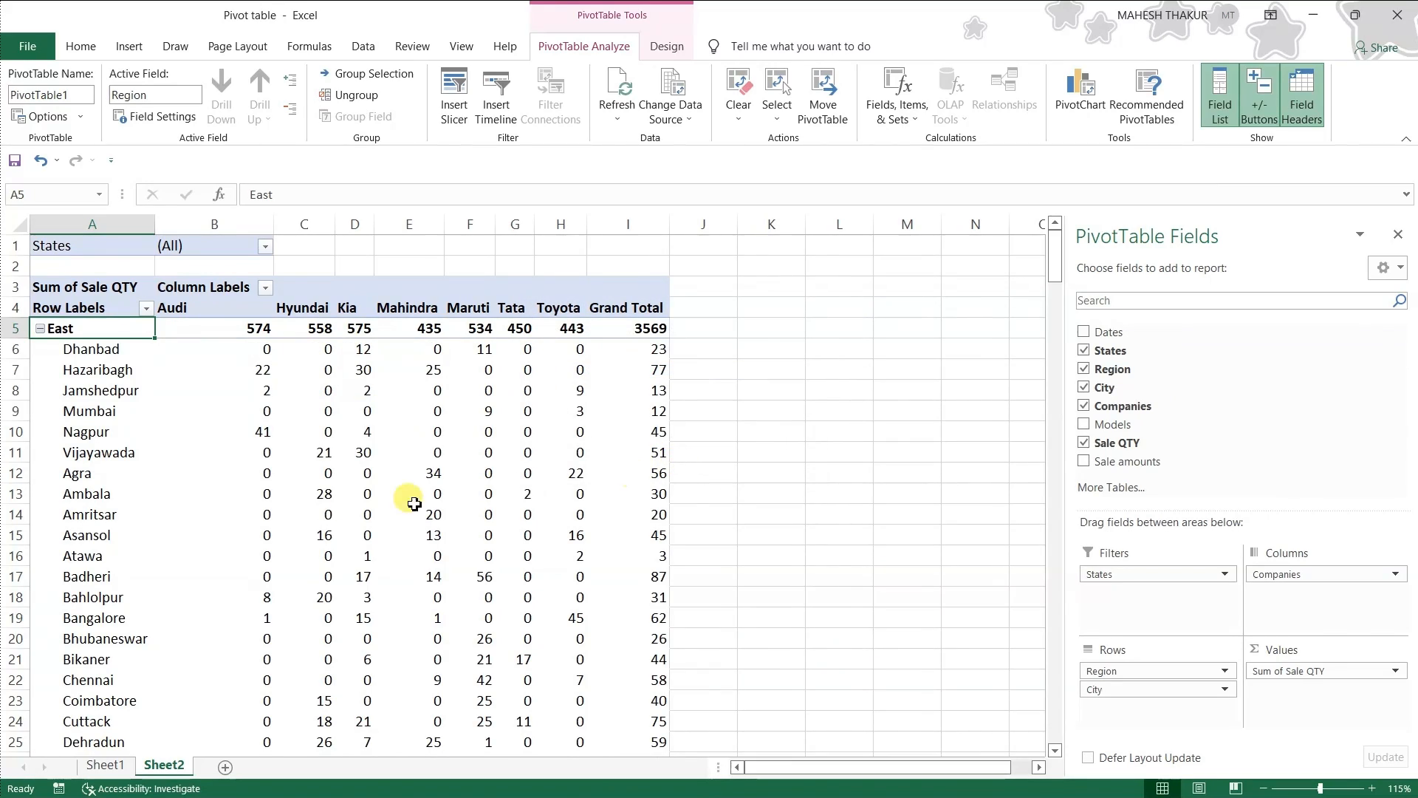
{"action": "scroll", "coordinate": [101, 435], "scroll_direction": "down", "scroll_amount": 6}
{"action": "scroll", "coordinate": [99, 457], "scroll_direction": "down", "scroll_amount": 18}
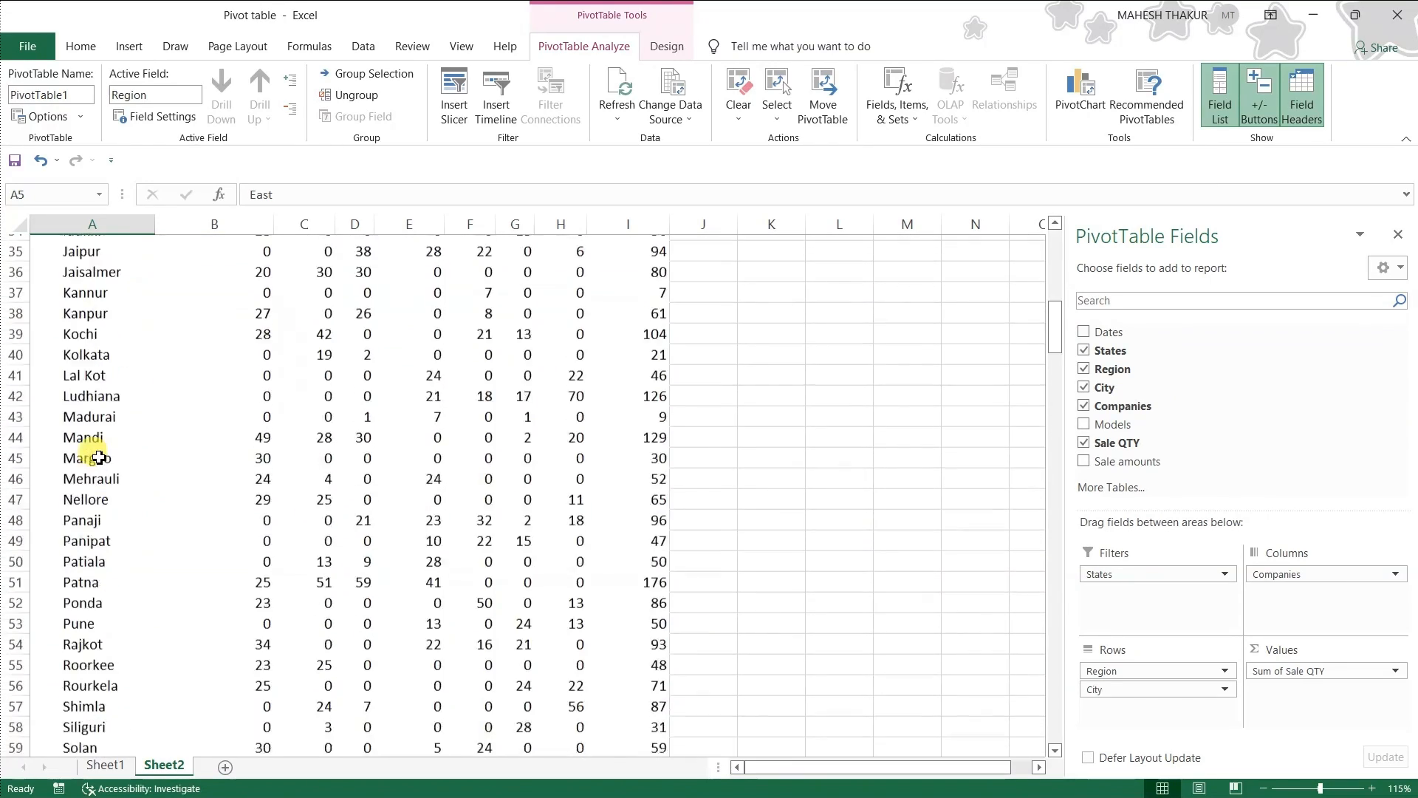
{"action": "scroll", "coordinate": [99, 458], "scroll_direction": "up", "scroll_amount": 20}
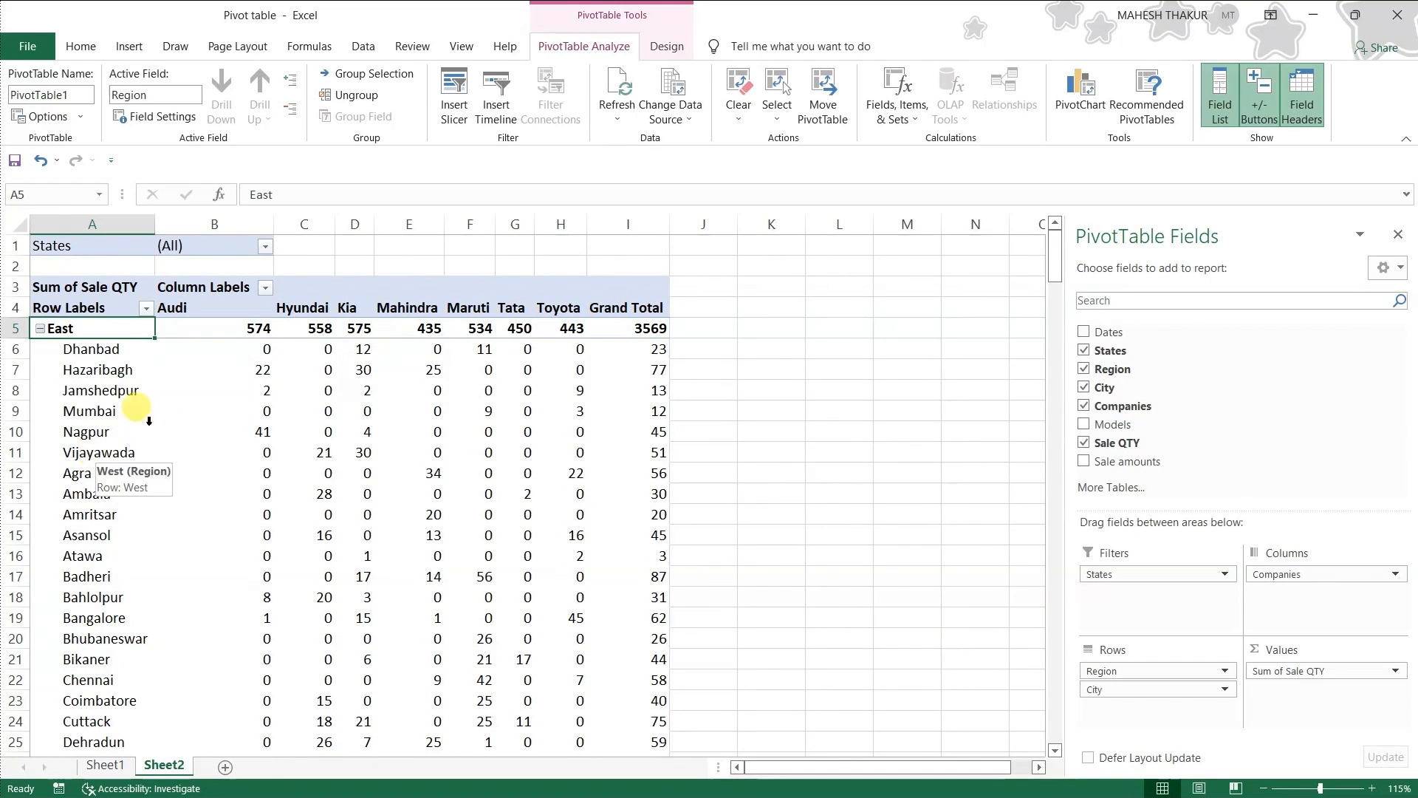
Collapse the whole Region field to hide its cities, expand it again, and collapse it once more.
{"action": "left_click", "coordinate": [291, 115]}
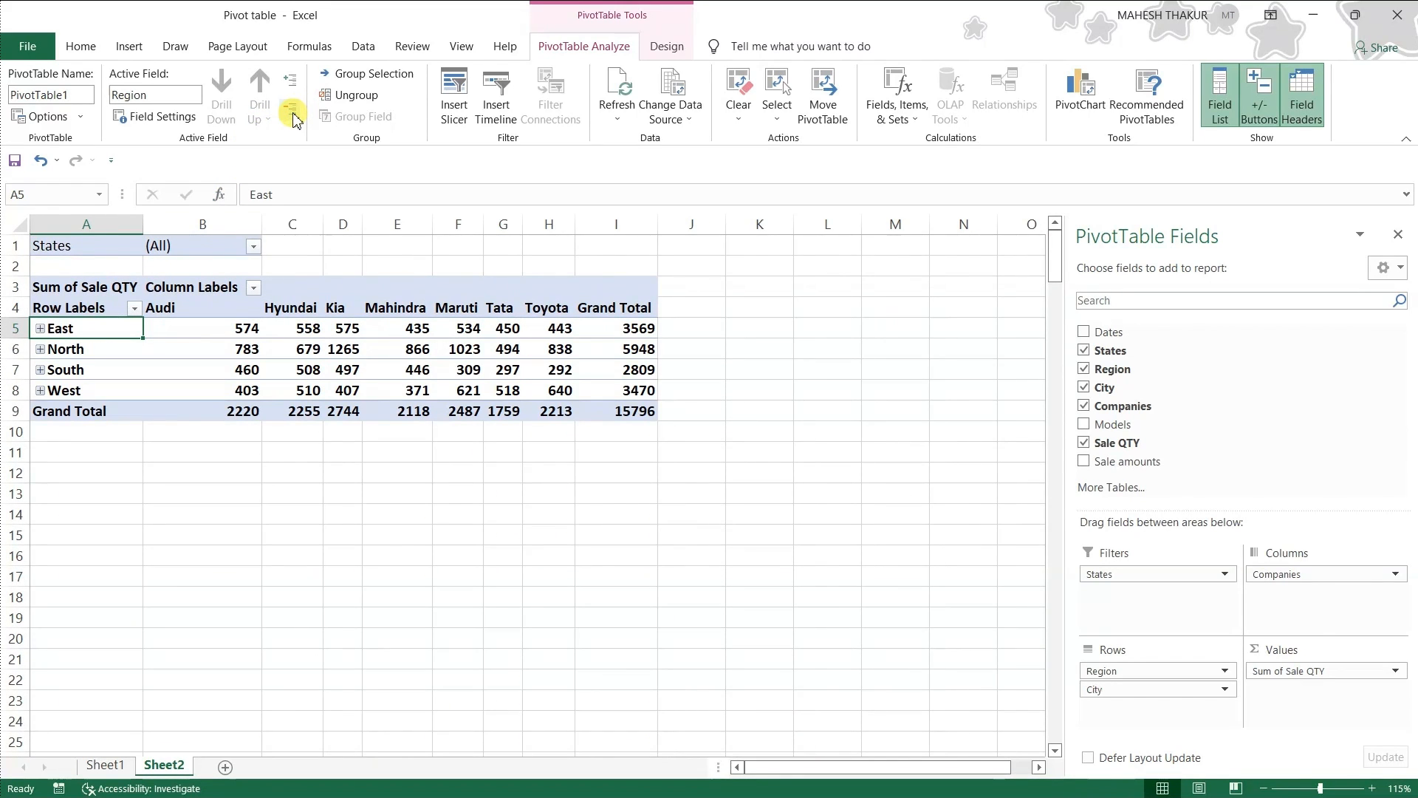
{"action": "left_click", "coordinate": [295, 87]}
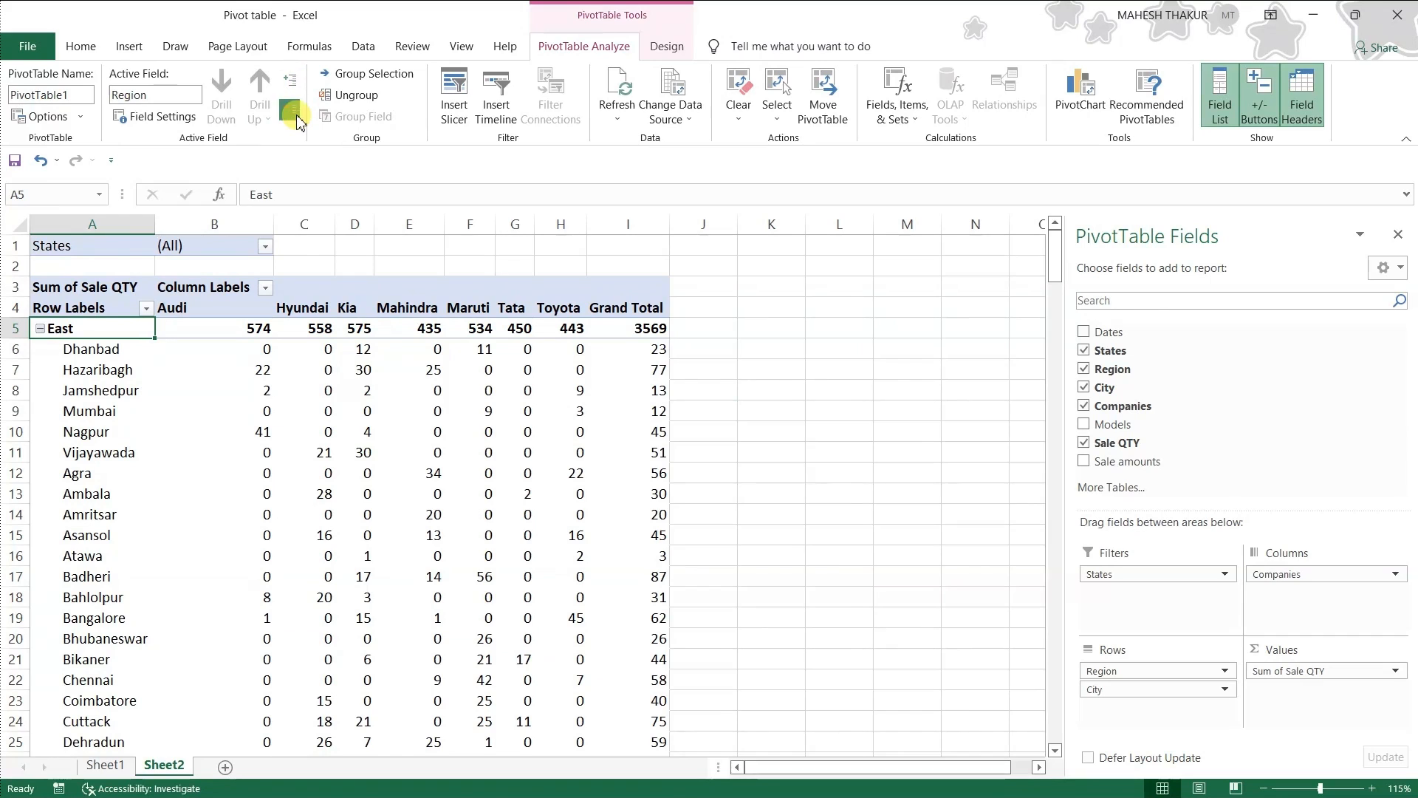
{"action": "left_click", "coordinate": [292, 115]}
Undo the collapsing and expanding of the Region field and the addition of City to the rows.
{"action": "key", "text": "ctrl+z"}
{"action": "key", "text": "ctrl+z"}
{"action": "key", "text": "ctrl+z"}
{"action": "key", "text": "ctrl+z"}
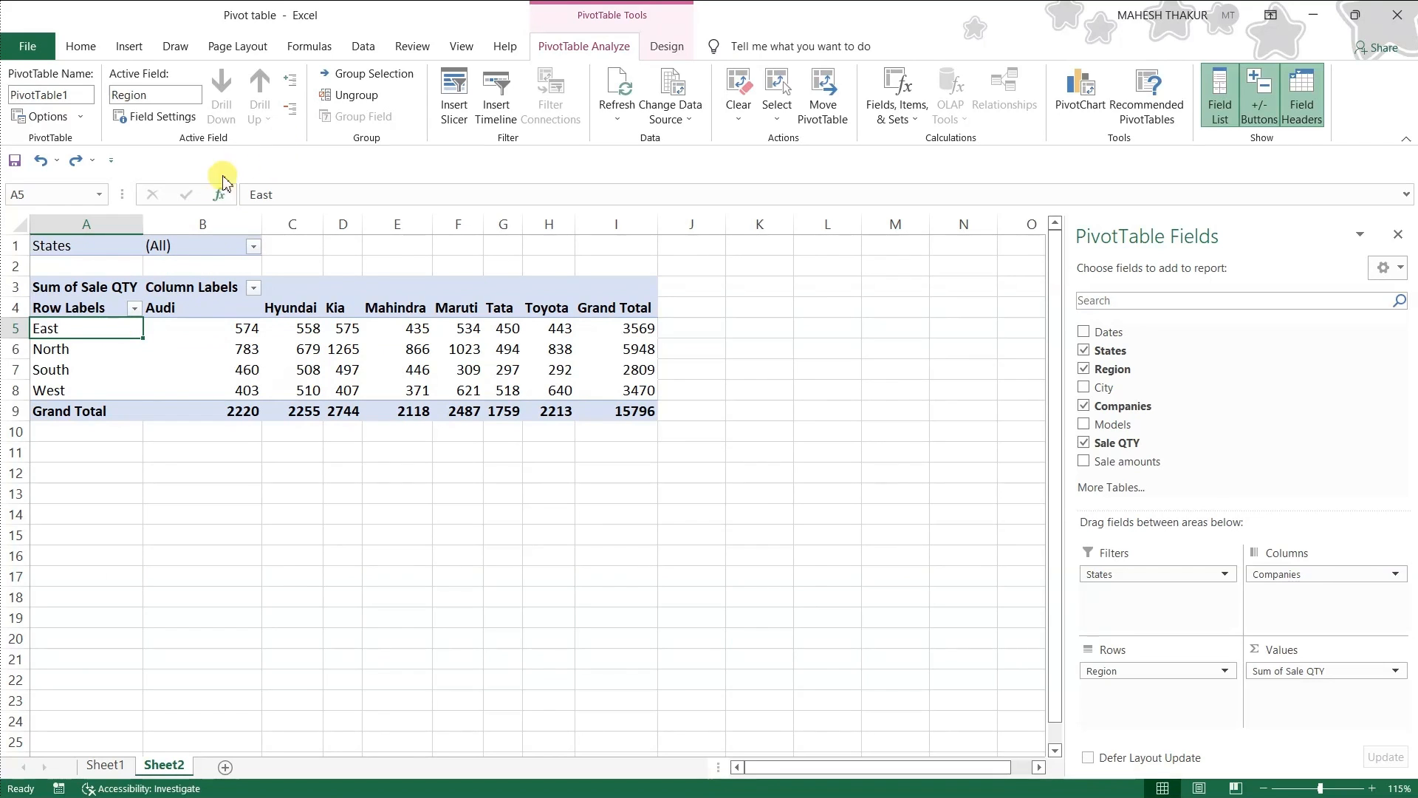
Expand the Region field with States as its detail field, review the states, and collapse and re-expand all regions.
{"action": "left_click", "coordinate": [290, 79]}
{"action": "left_click", "coordinate": [540, 358]}
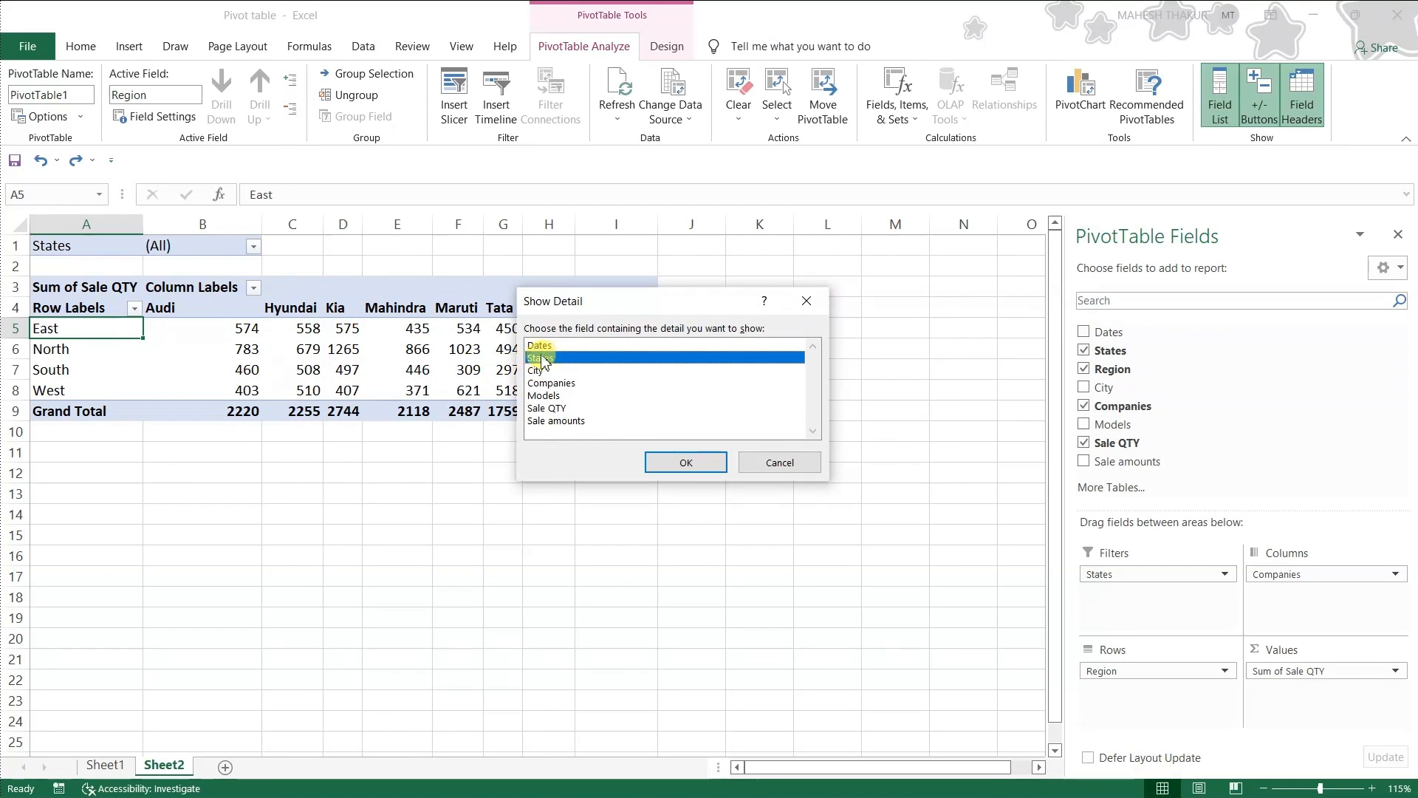
{"action": "left_click", "coordinate": [686, 462]}
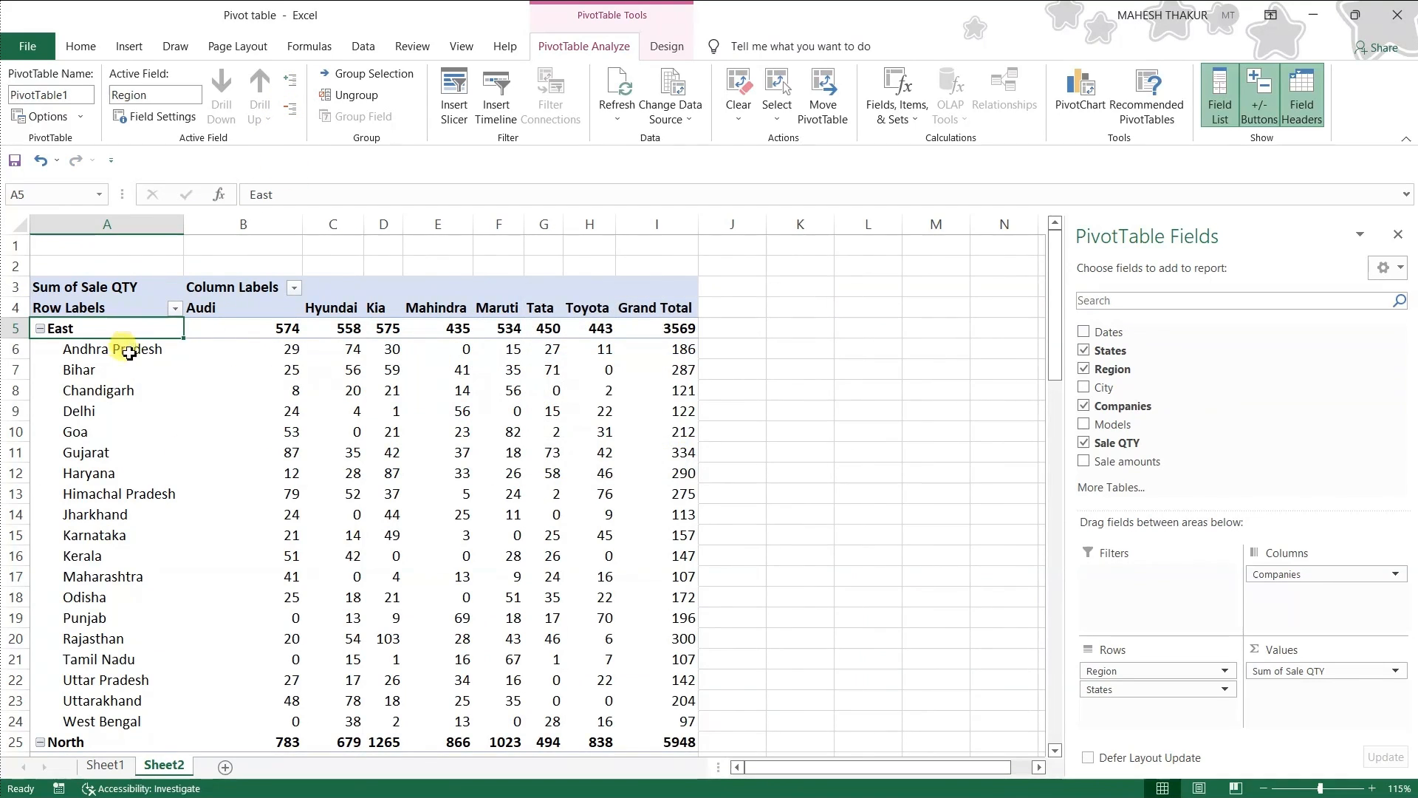
{"action": "scroll", "coordinate": [79, 452], "scroll_direction": "down", "scroll_amount": 3}
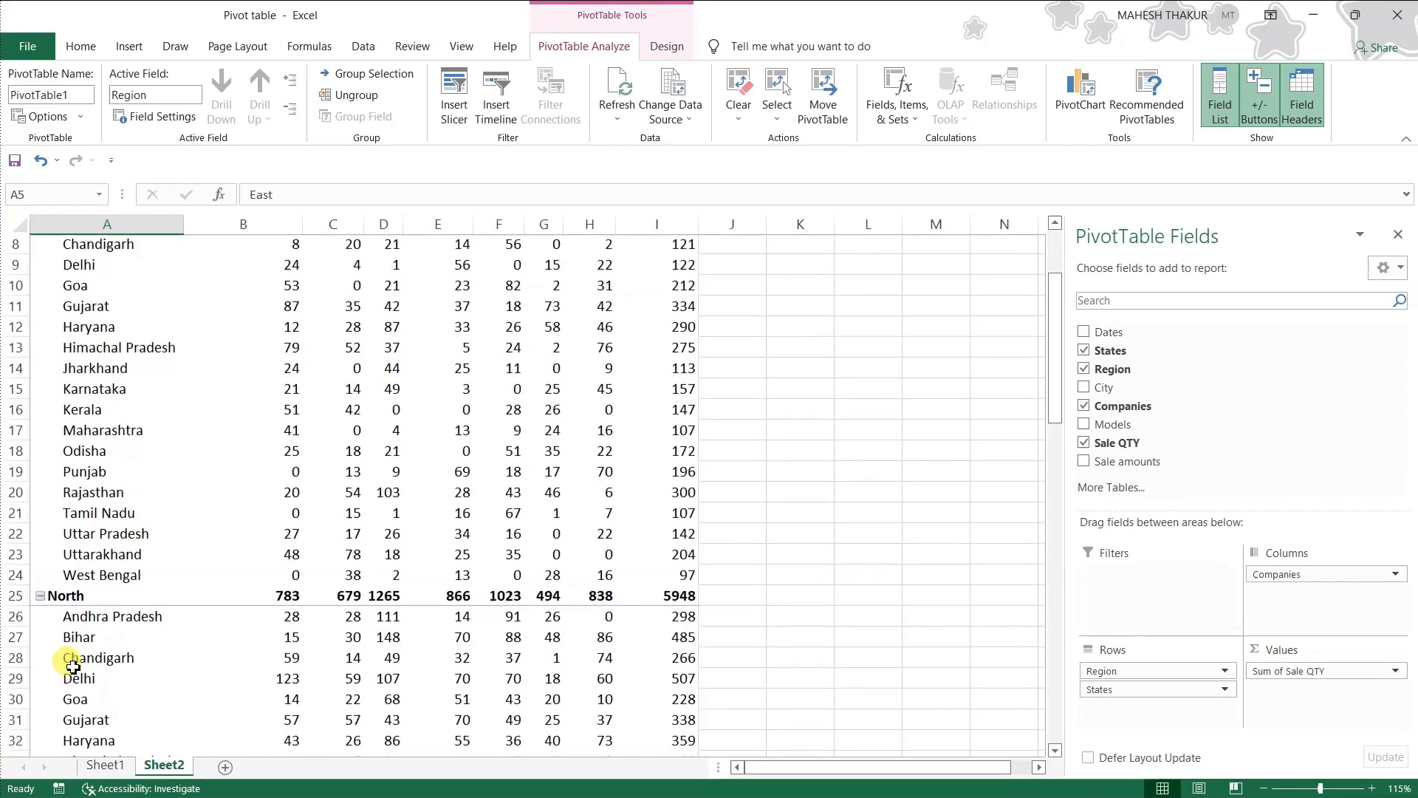
{"action": "scroll", "coordinate": [146, 629], "scroll_direction": "up", "scroll_amount": 3}
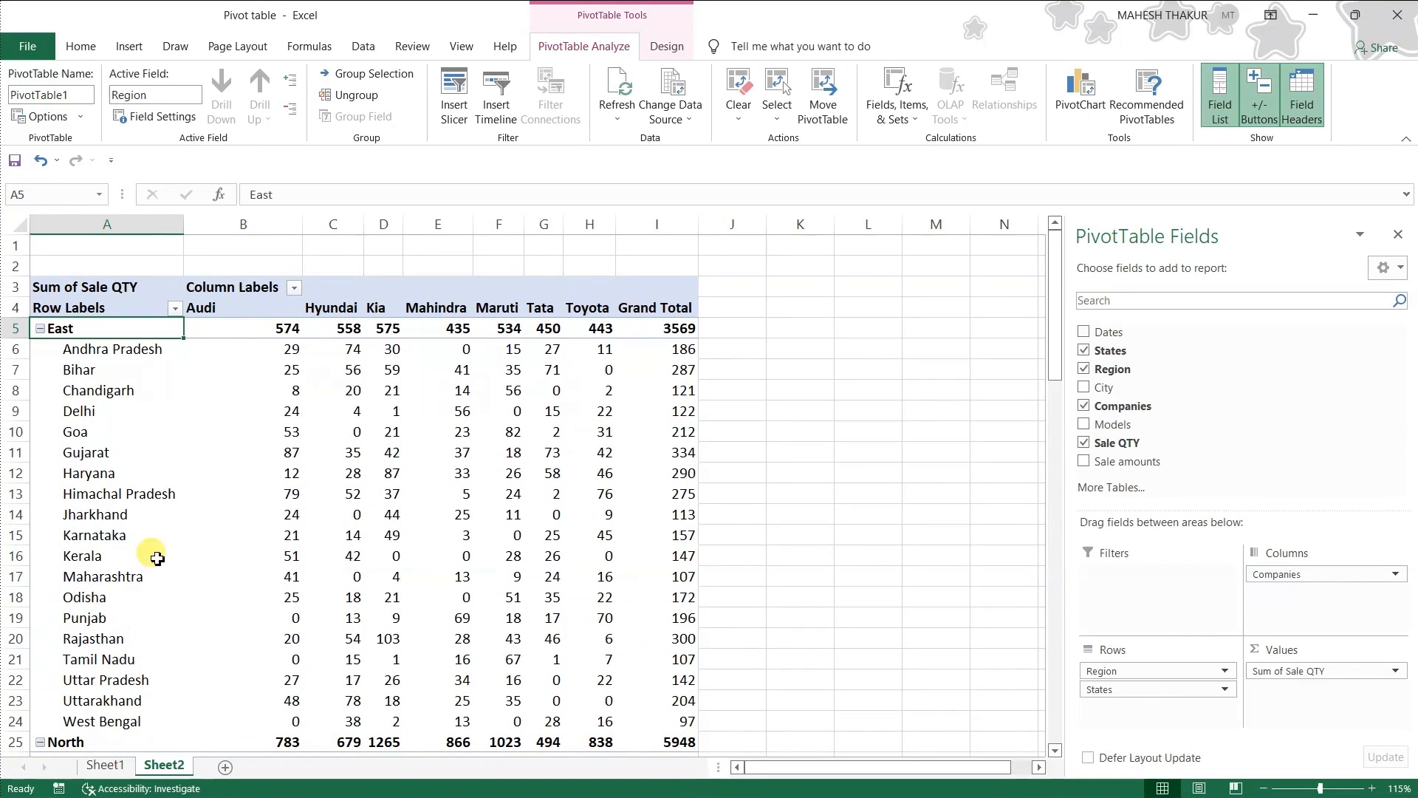
{"action": "left_click", "coordinate": [290, 108]}
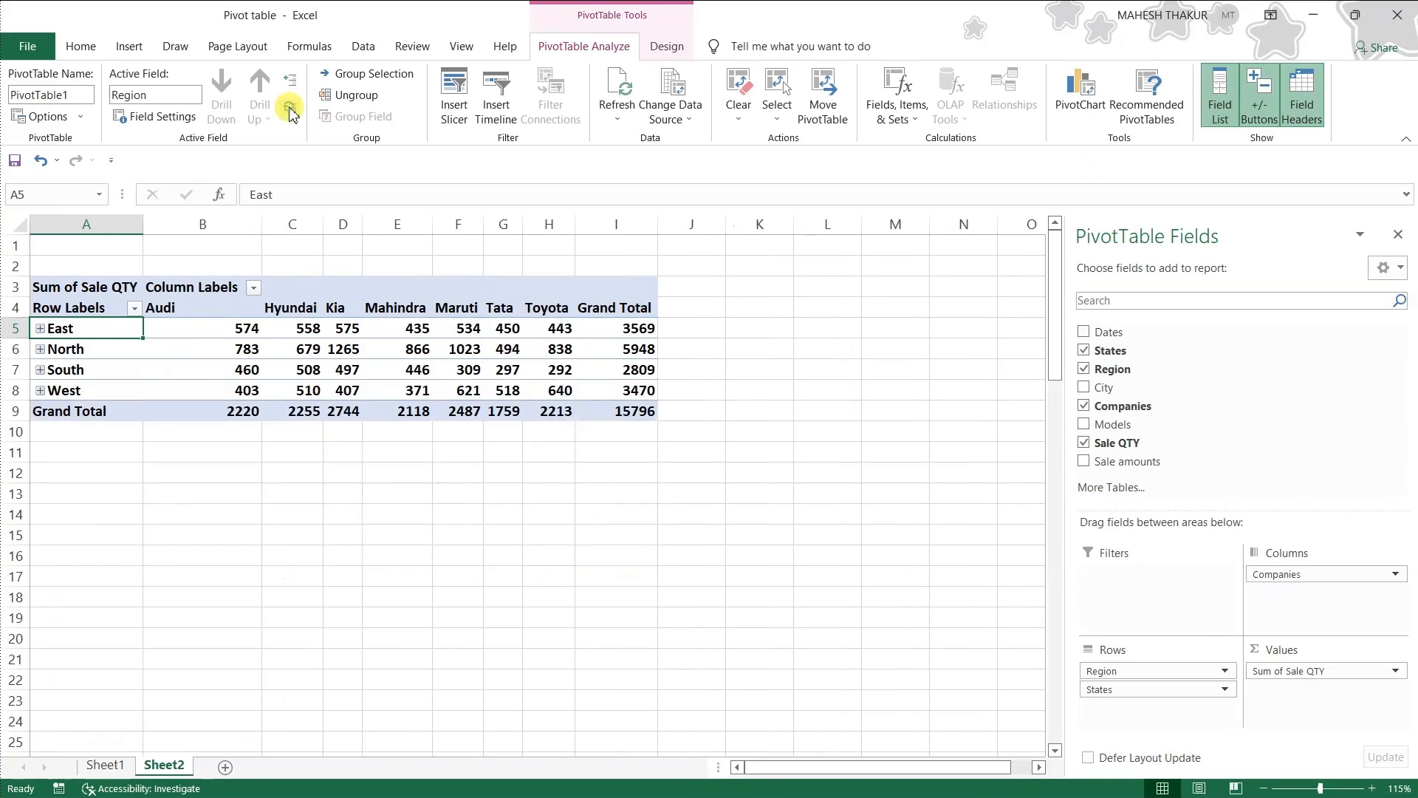
{"action": "left_click", "coordinate": [299, 85]}
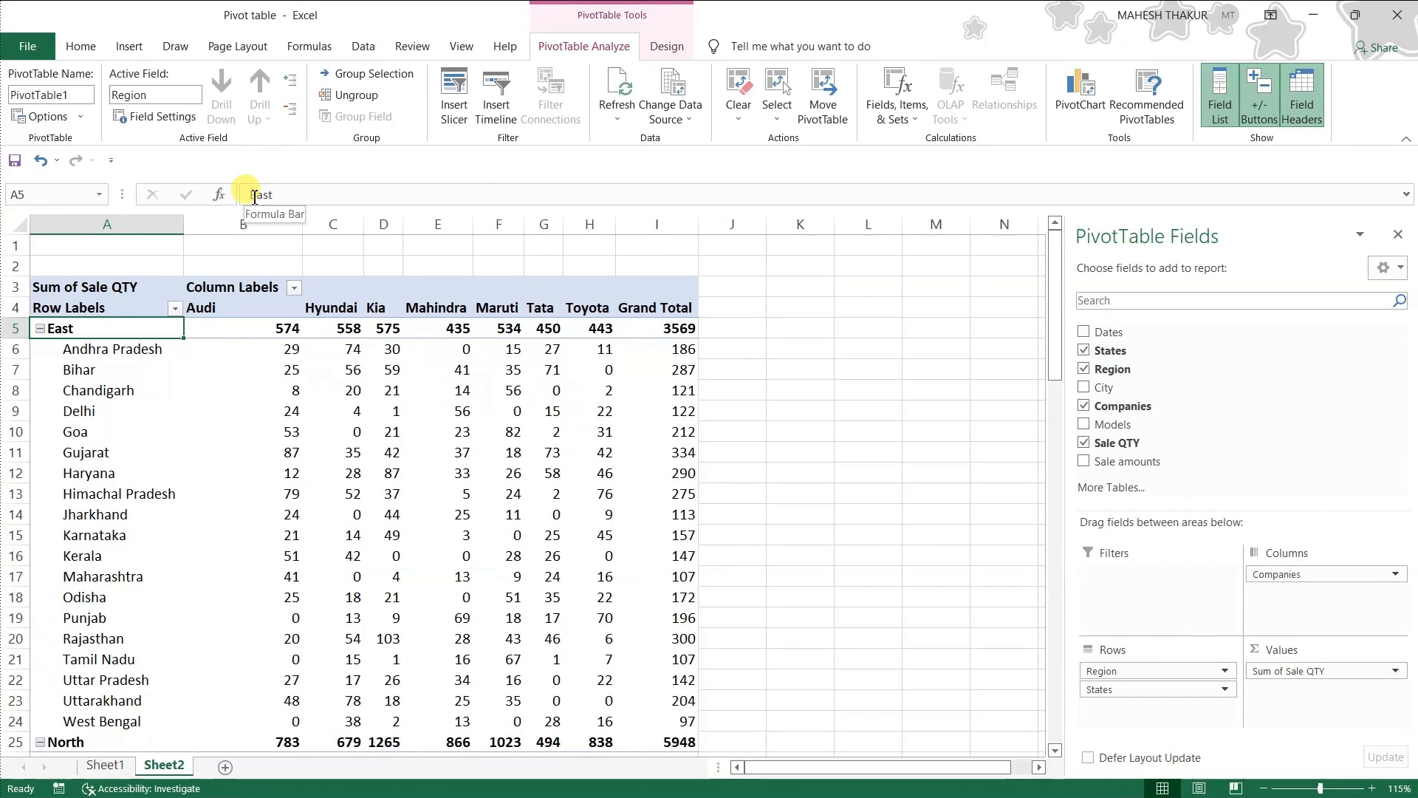
Undo the addition of States under Region so that States is back in the report filter.
{"action": "key", "text": "ctrl+z"}
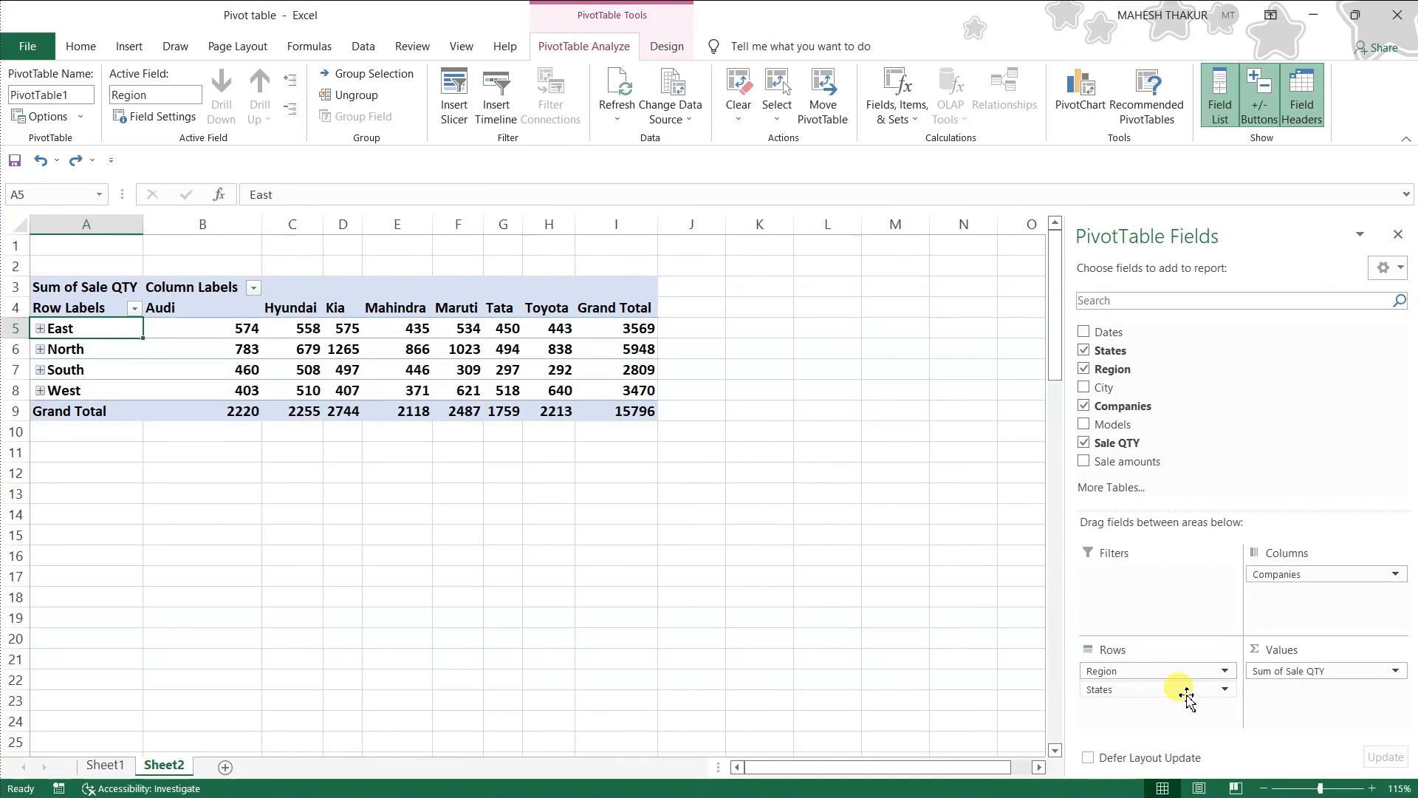
{"action": "key", "text": "ctrl+y"}
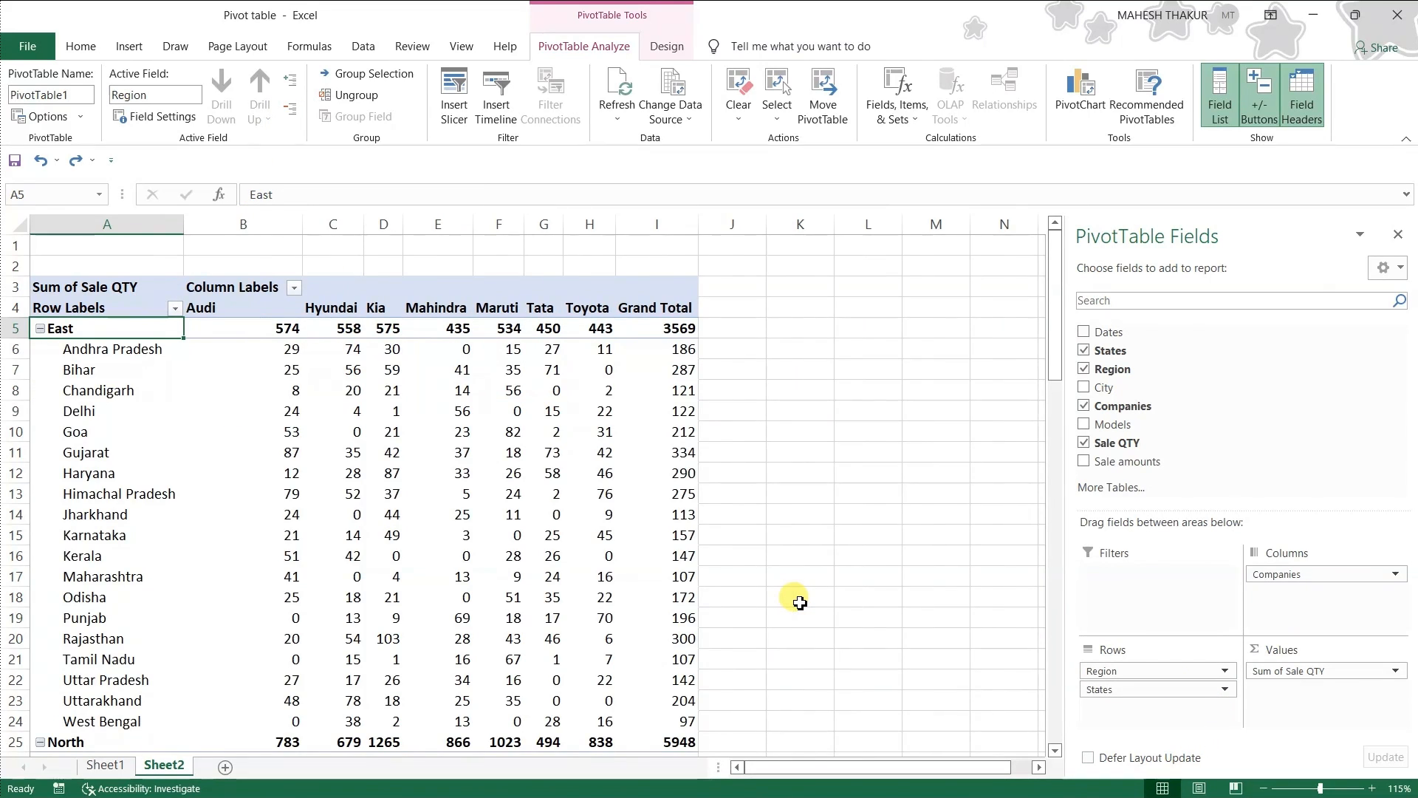
{"action": "key", "text": "ctrl+z"}
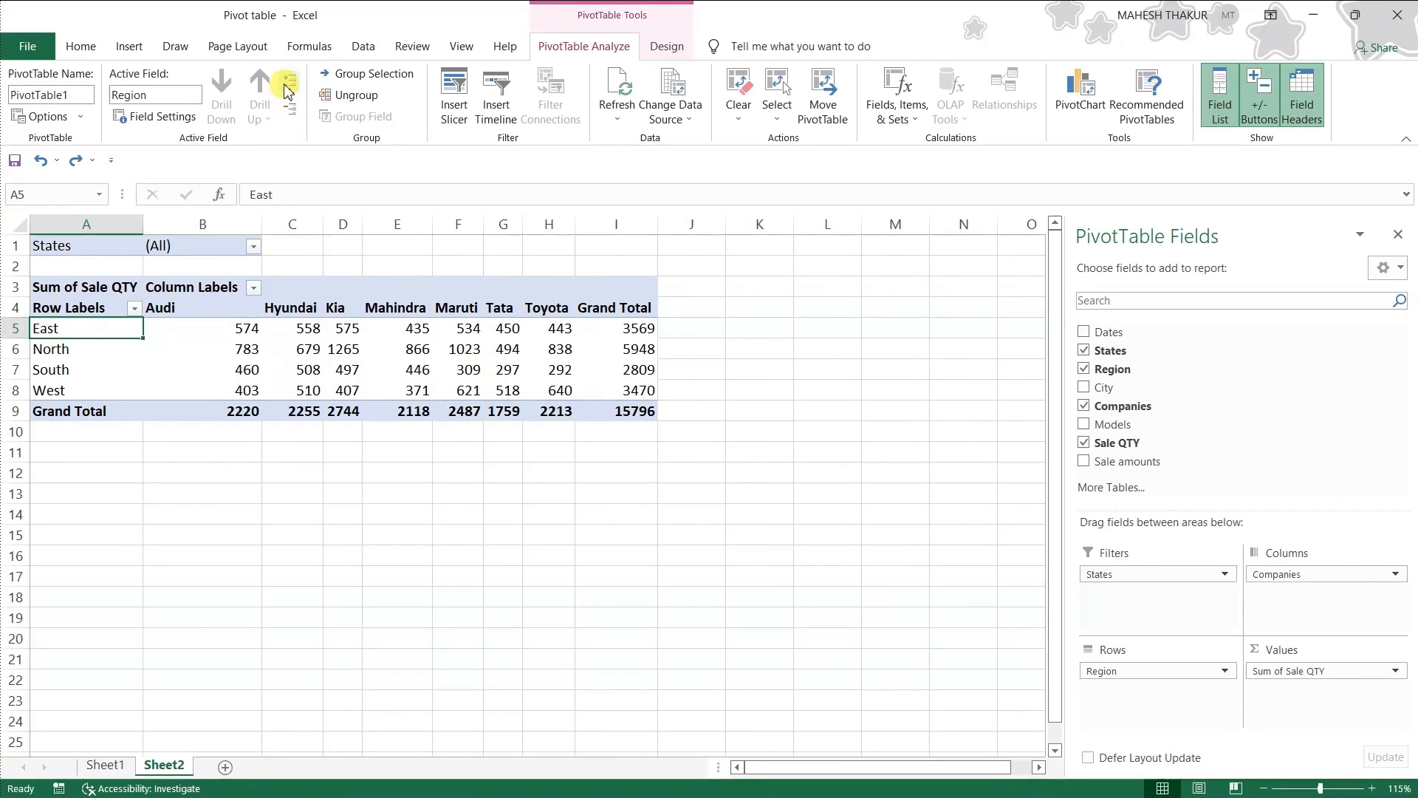
Expand the Companies column field, starting from the Hyundai heading, with Models as its detail field.
{"action": "left_click", "coordinate": [281, 310]}
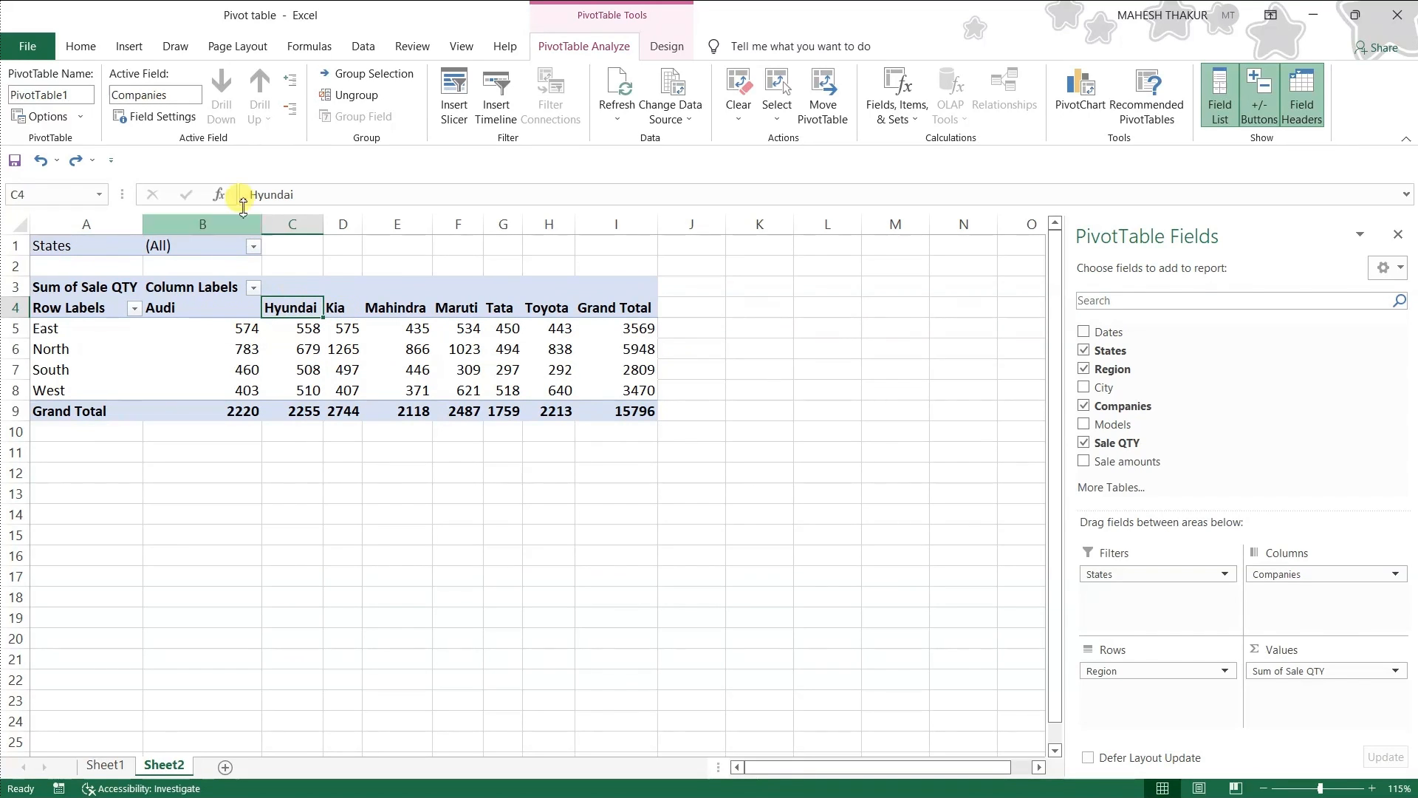
{"action": "left_click", "coordinate": [292, 83]}
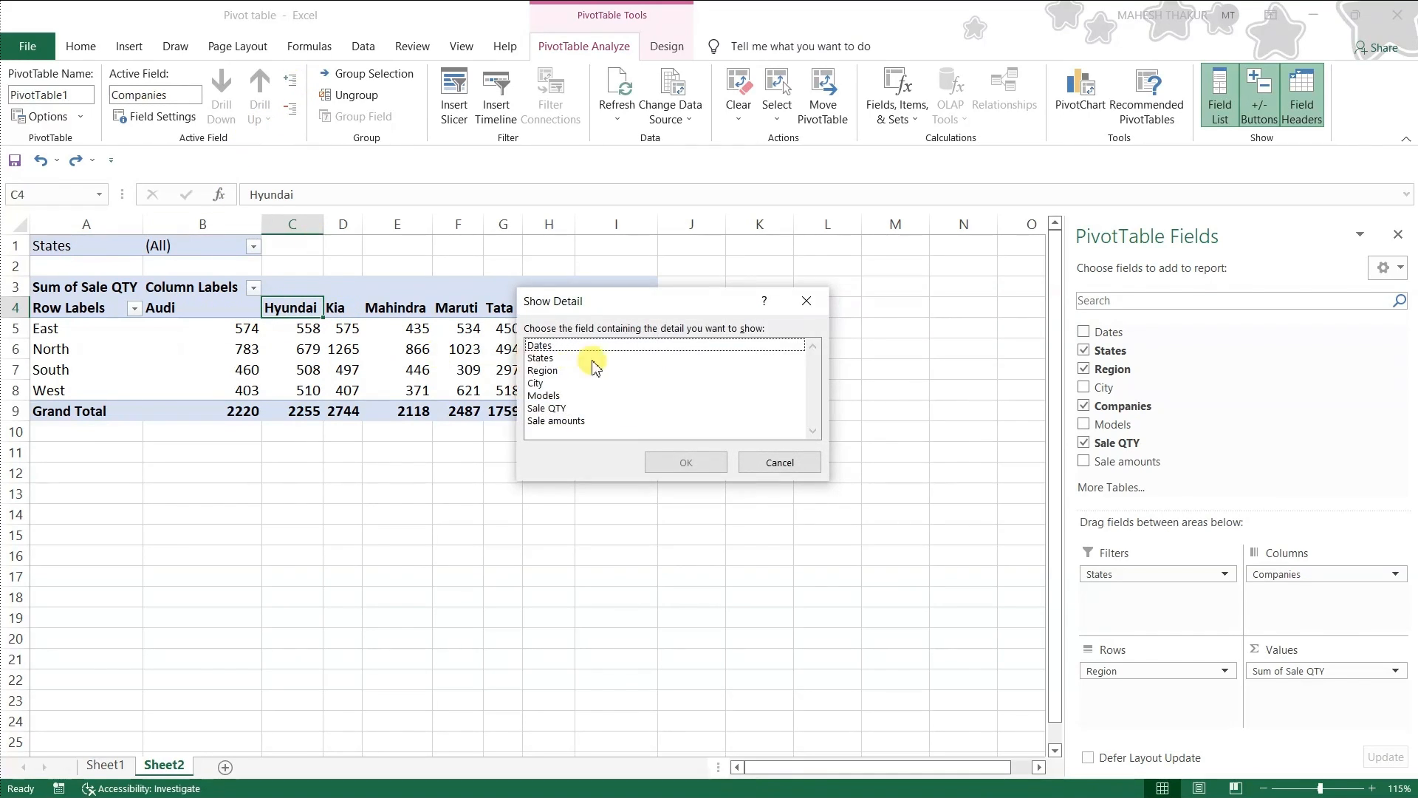
{"action": "left_click", "coordinate": [544, 396]}
{"action": "left_click", "coordinate": [686, 462]}
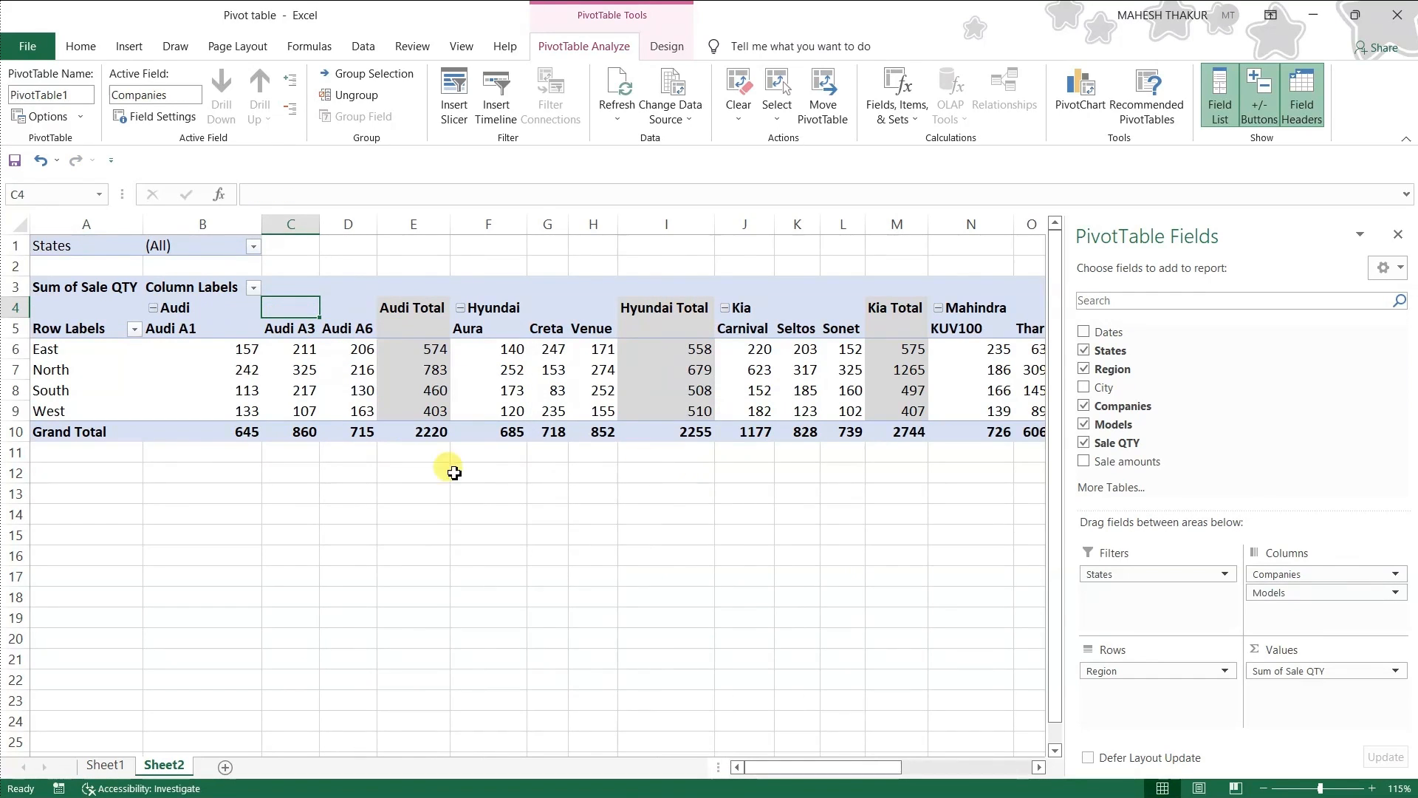
{"action": "left_click", "coordinate": [245, 369]}
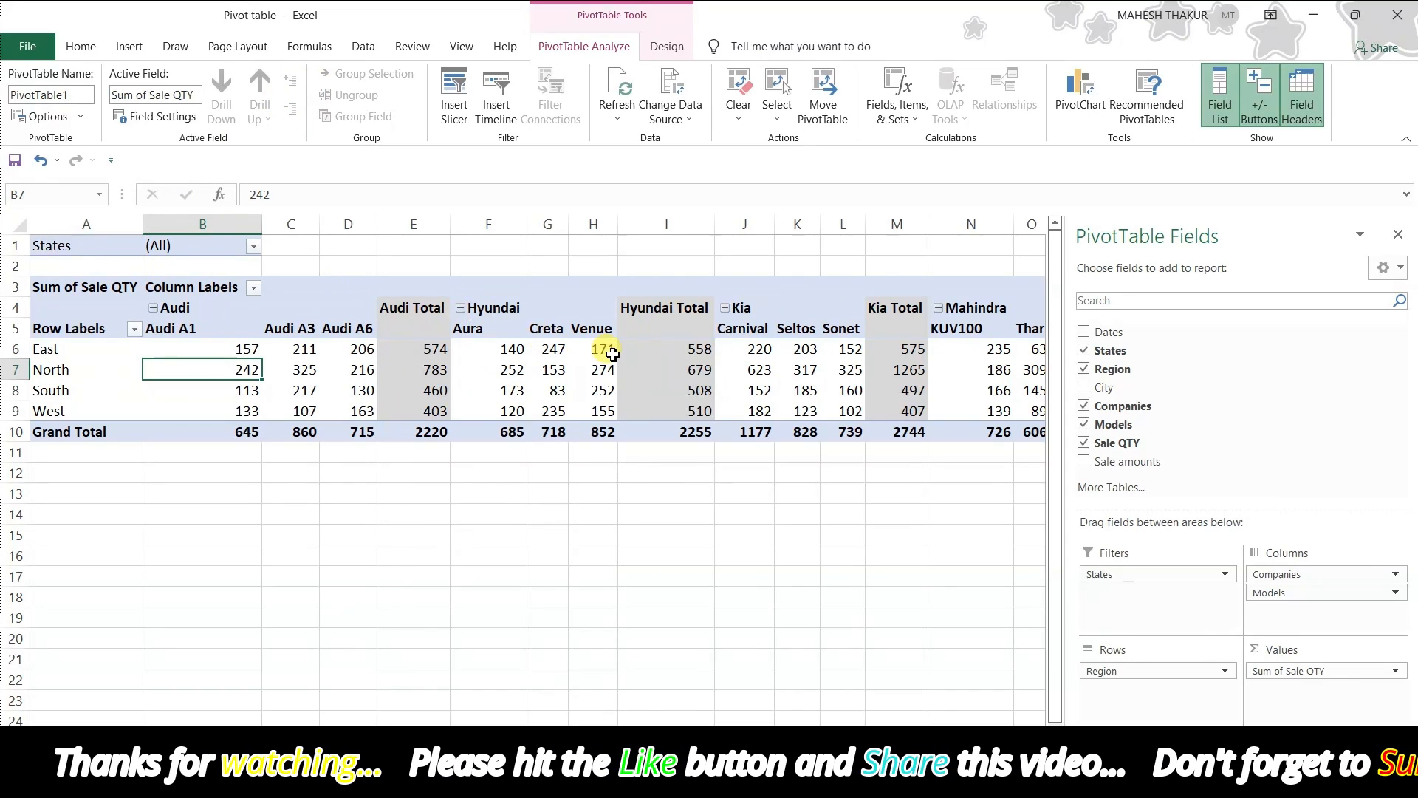
{"action": "mouse_move", "coordinate": [614, 354]}
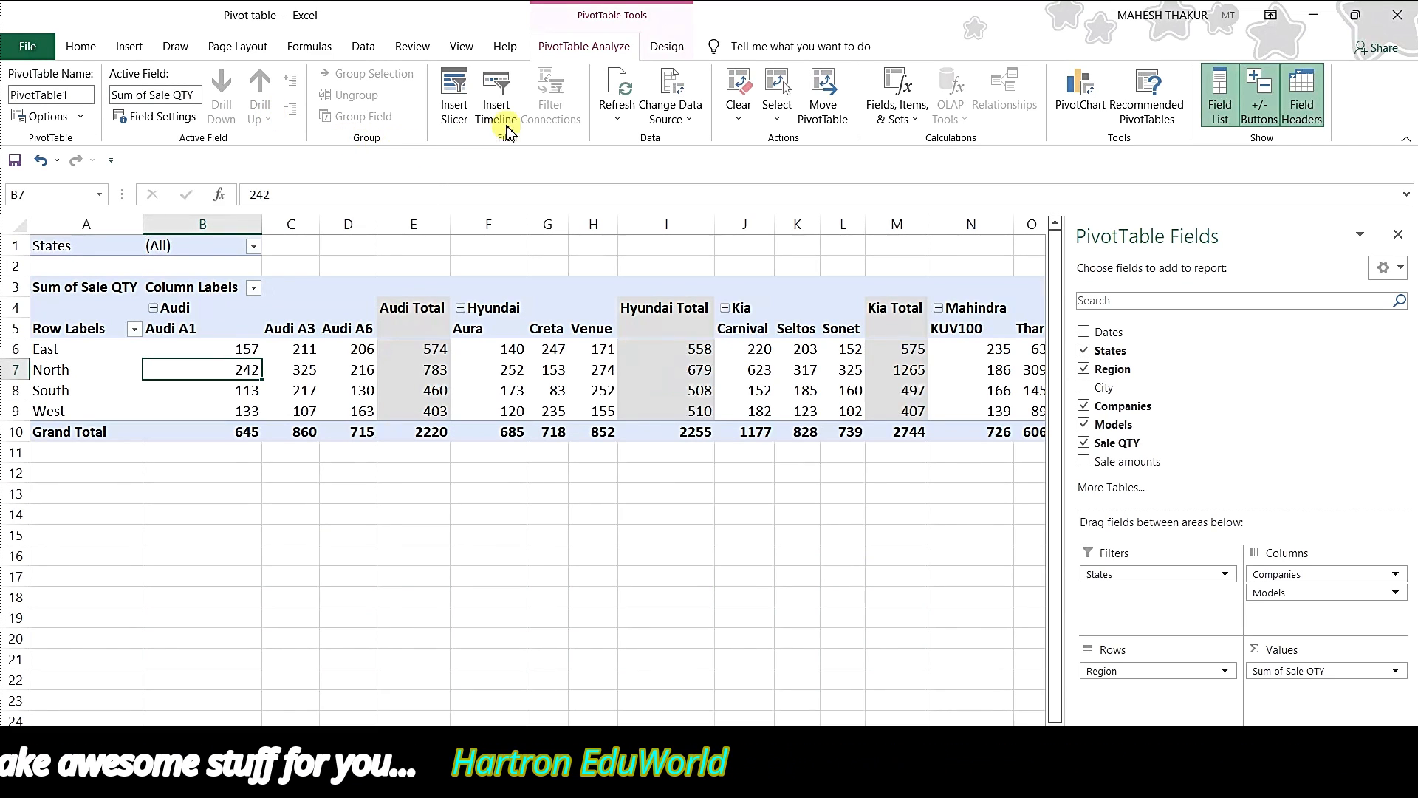
Enable the Microsoft Power Pivot for Excel COM add-in in the Excel options.
{"action": "left_click", "coordinate": [28, 46]}
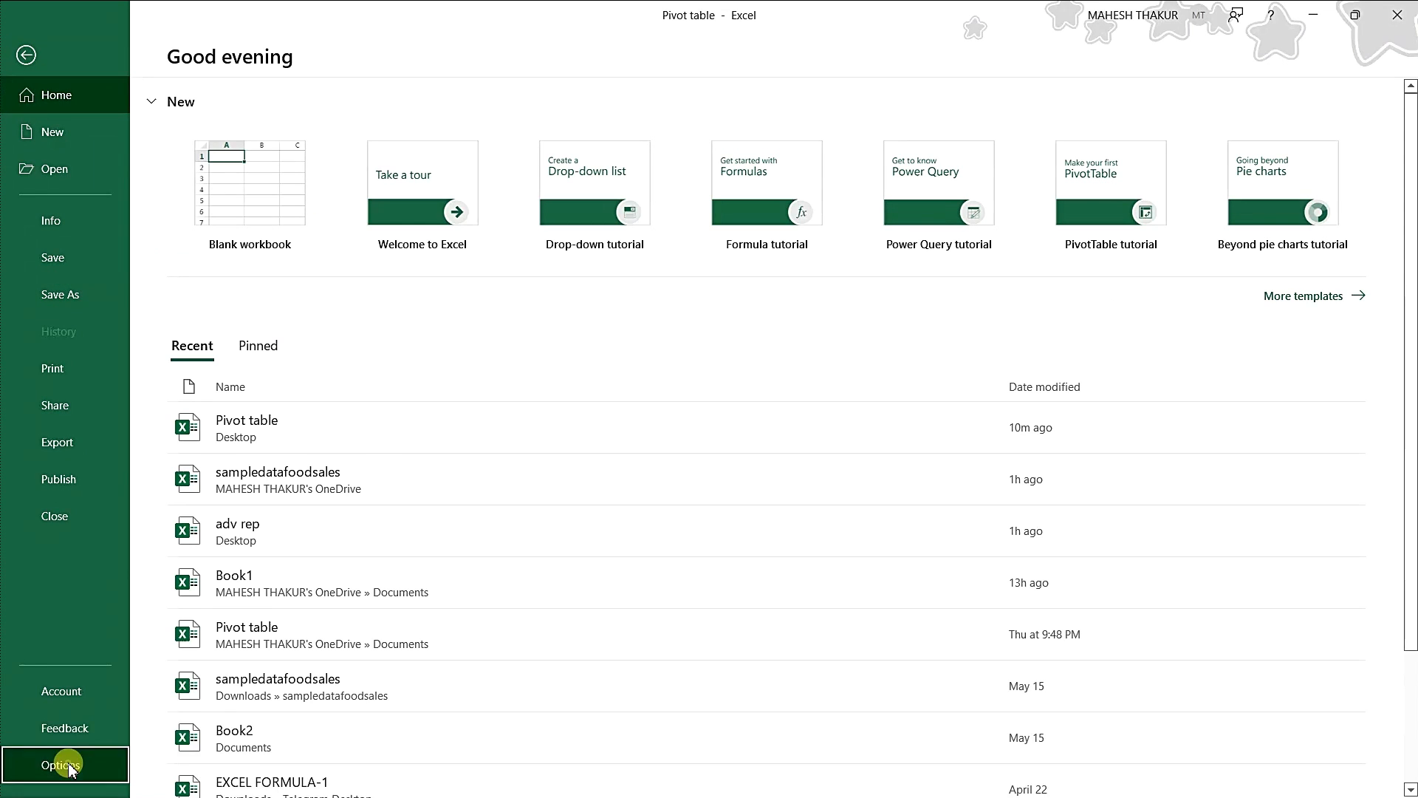
{"action": "left_click", "coordinate": [61, 760]}
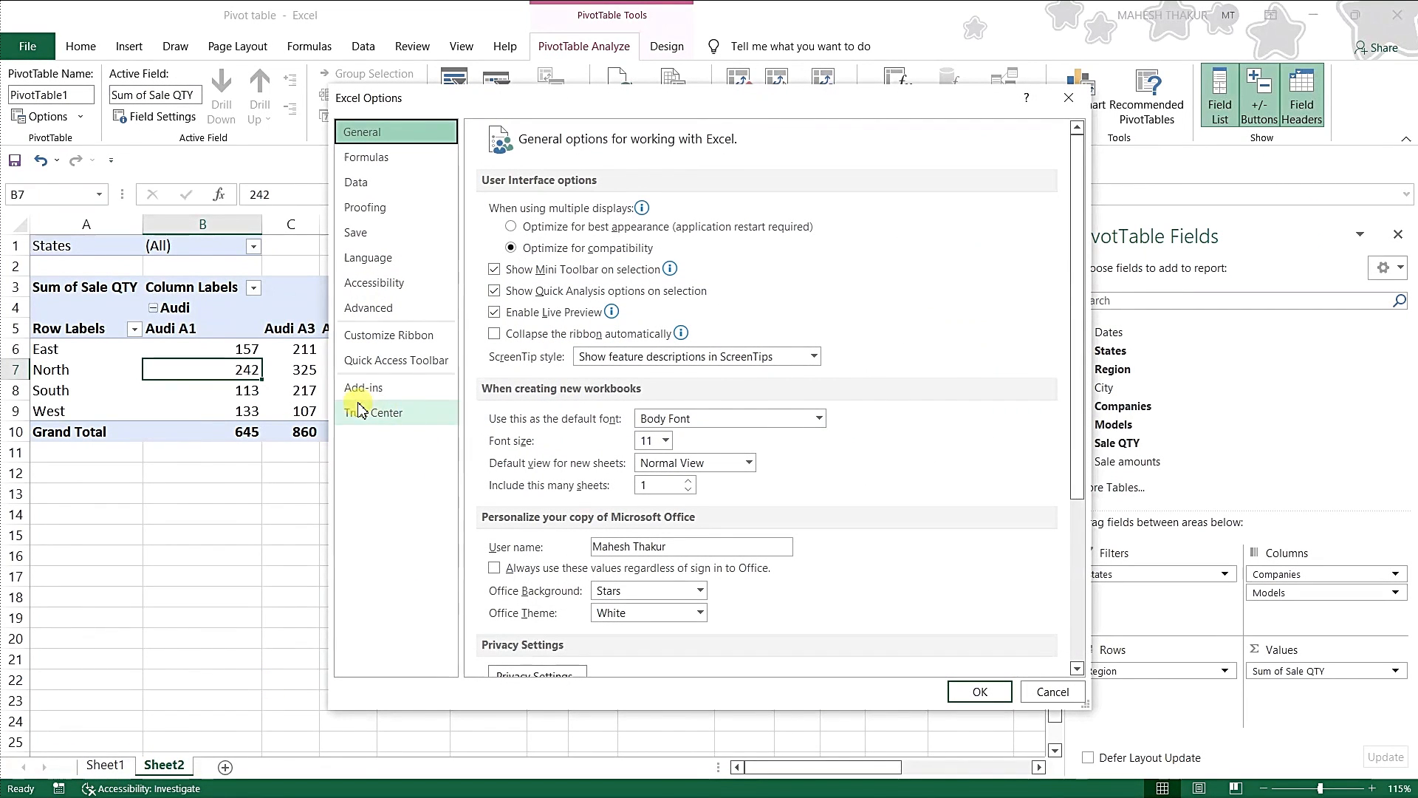
{"action": "left_click", "coordinate": [368, 391]}
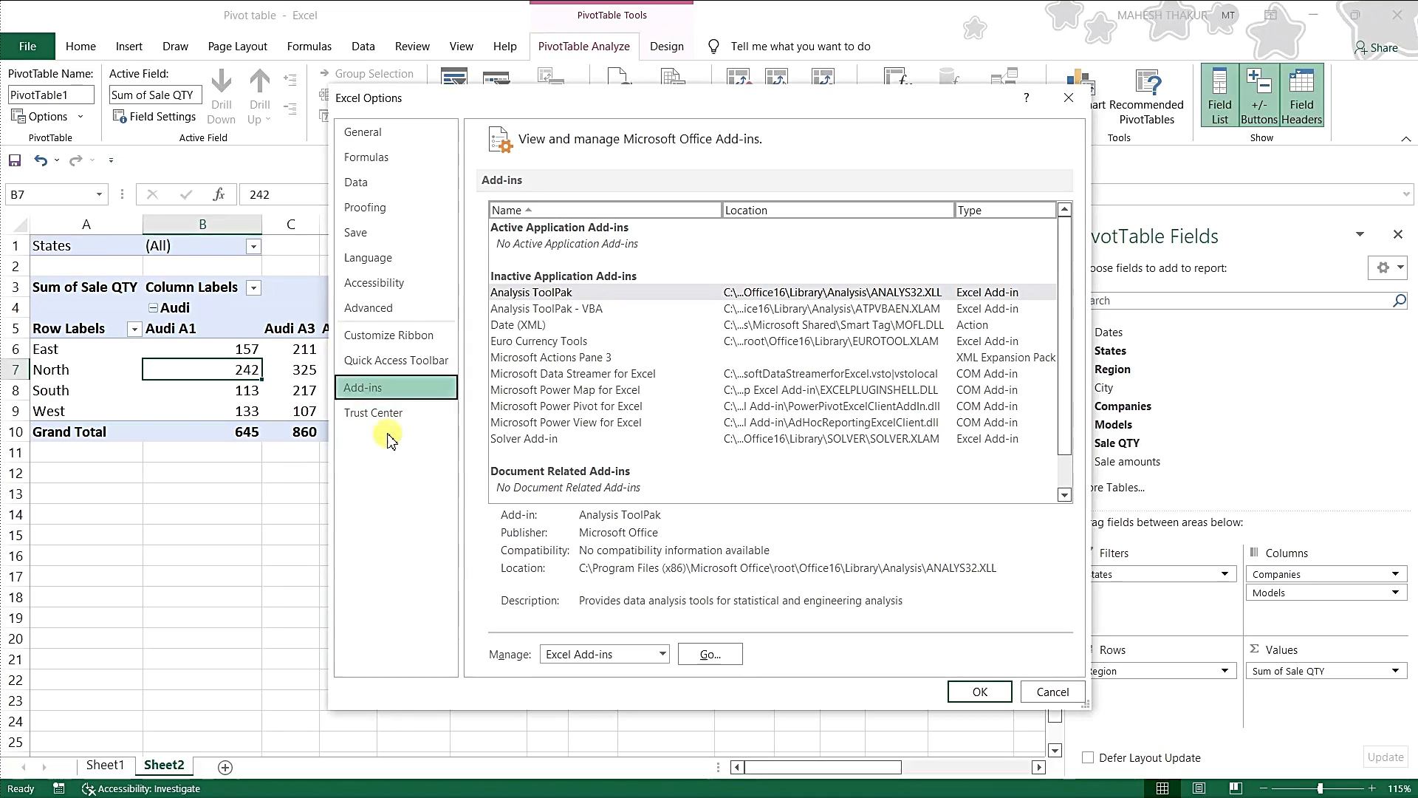
{"action": "left_click", "coordinate": [662, 655]}
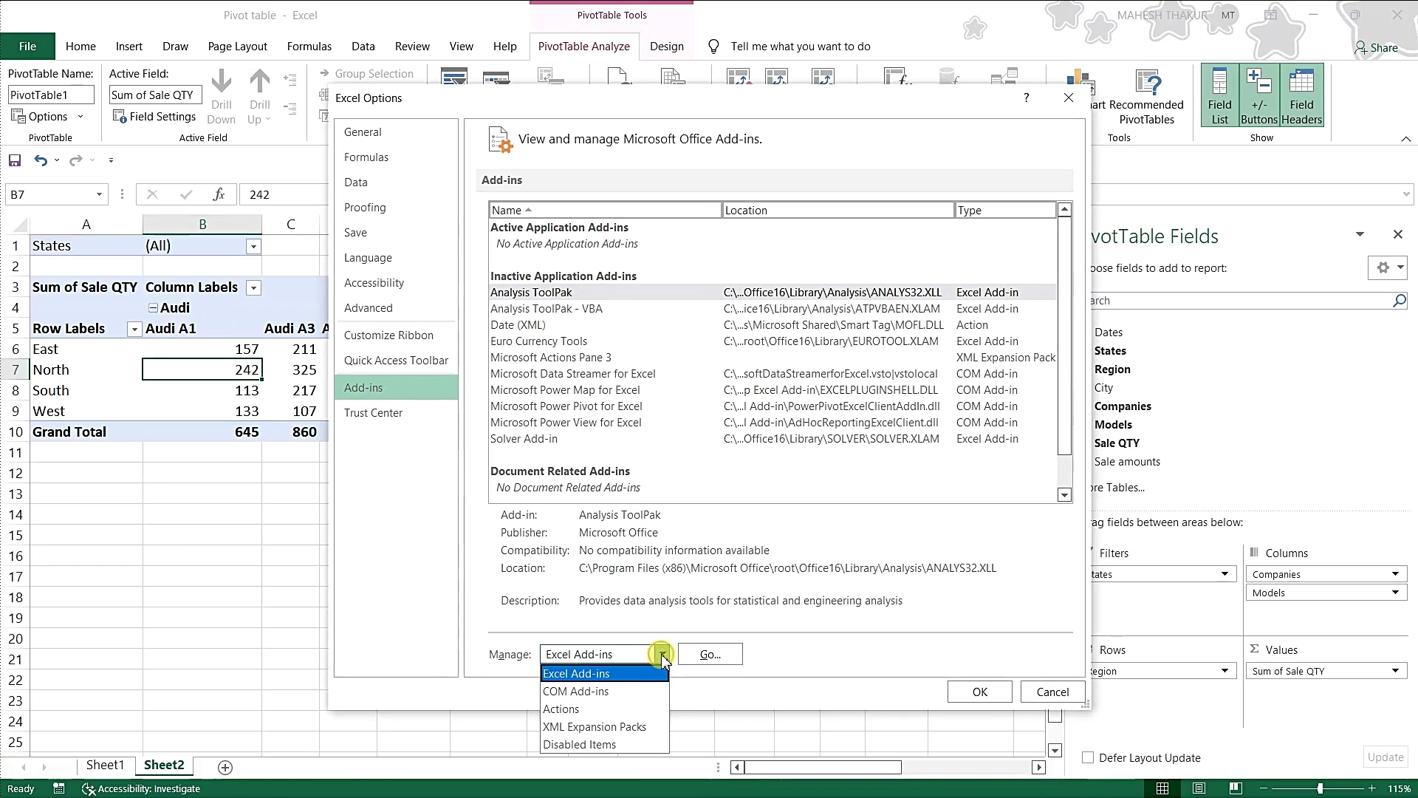
{"action": "left_click", "coordinate": [596, 691]}
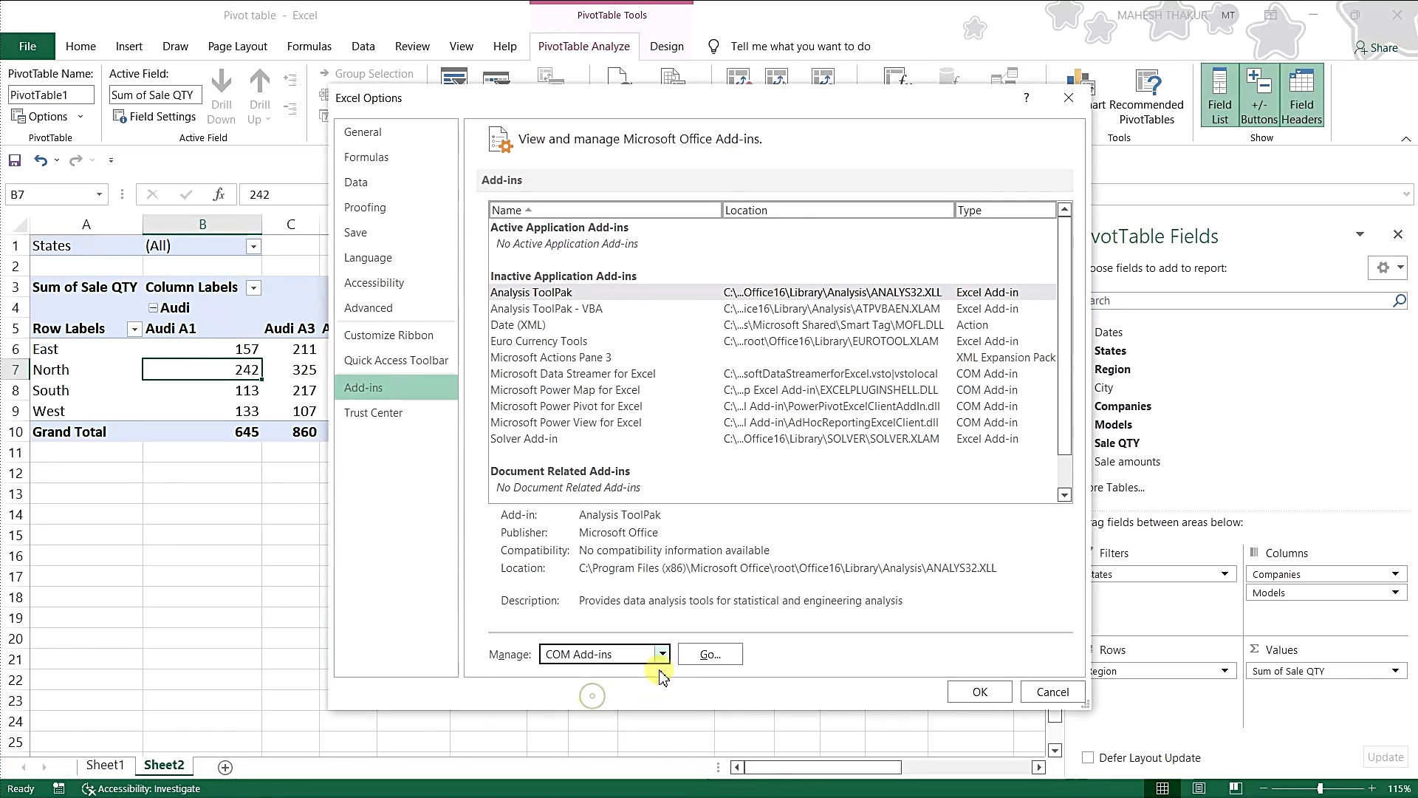
{"action": "left_click", "coordinate": [706, 656]}
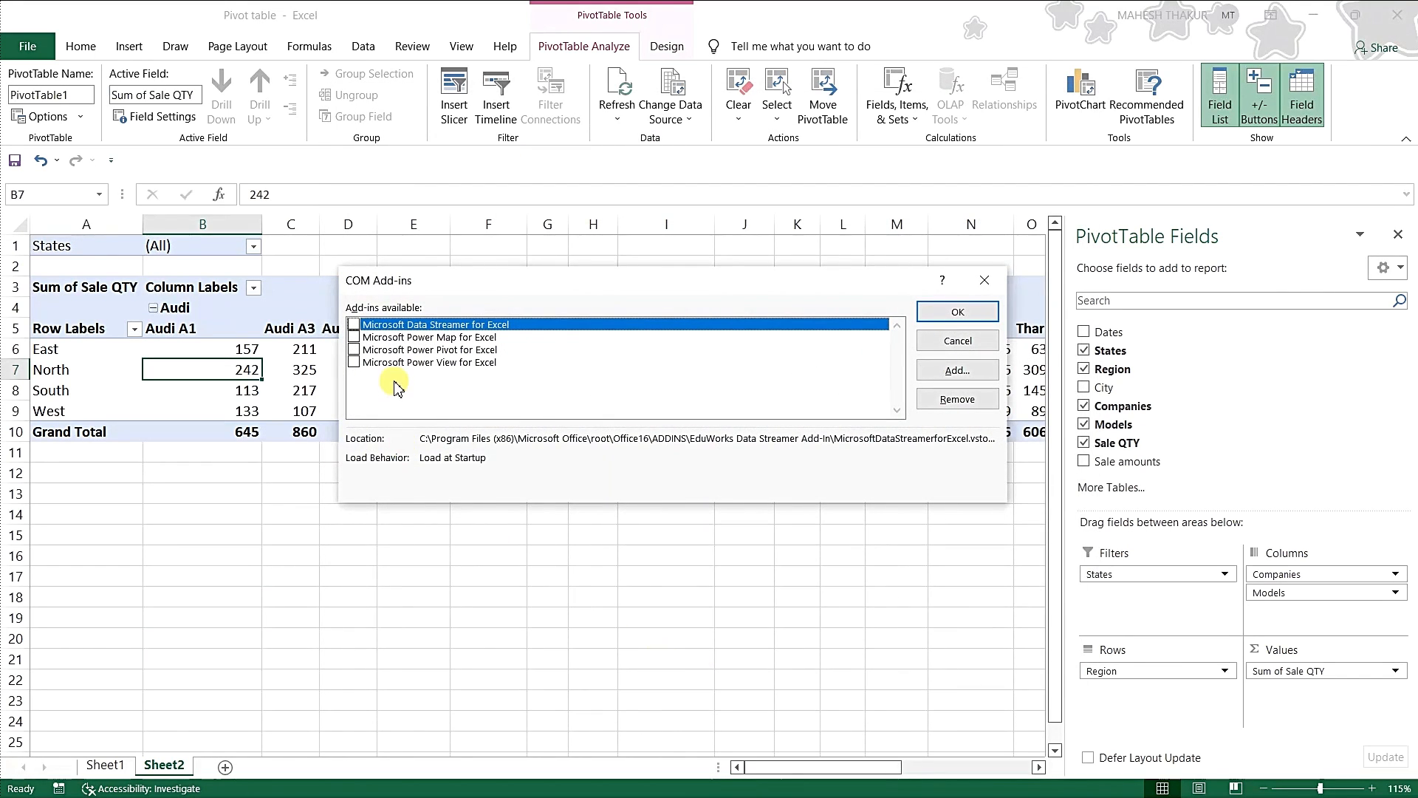
{"action": "left_click", "coordinate": [355, 351]}
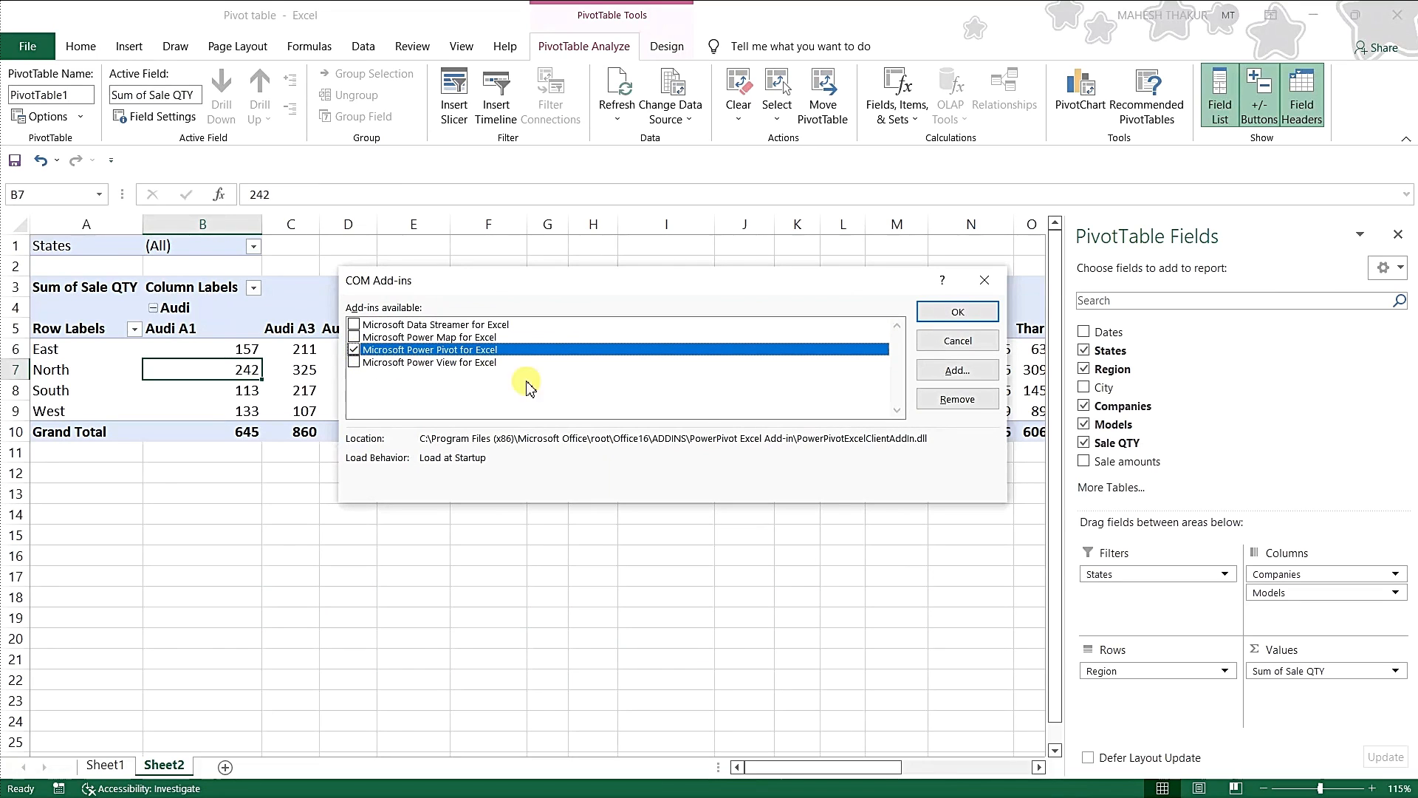
{"action": "left_click", "coordinate": [955, 316]}
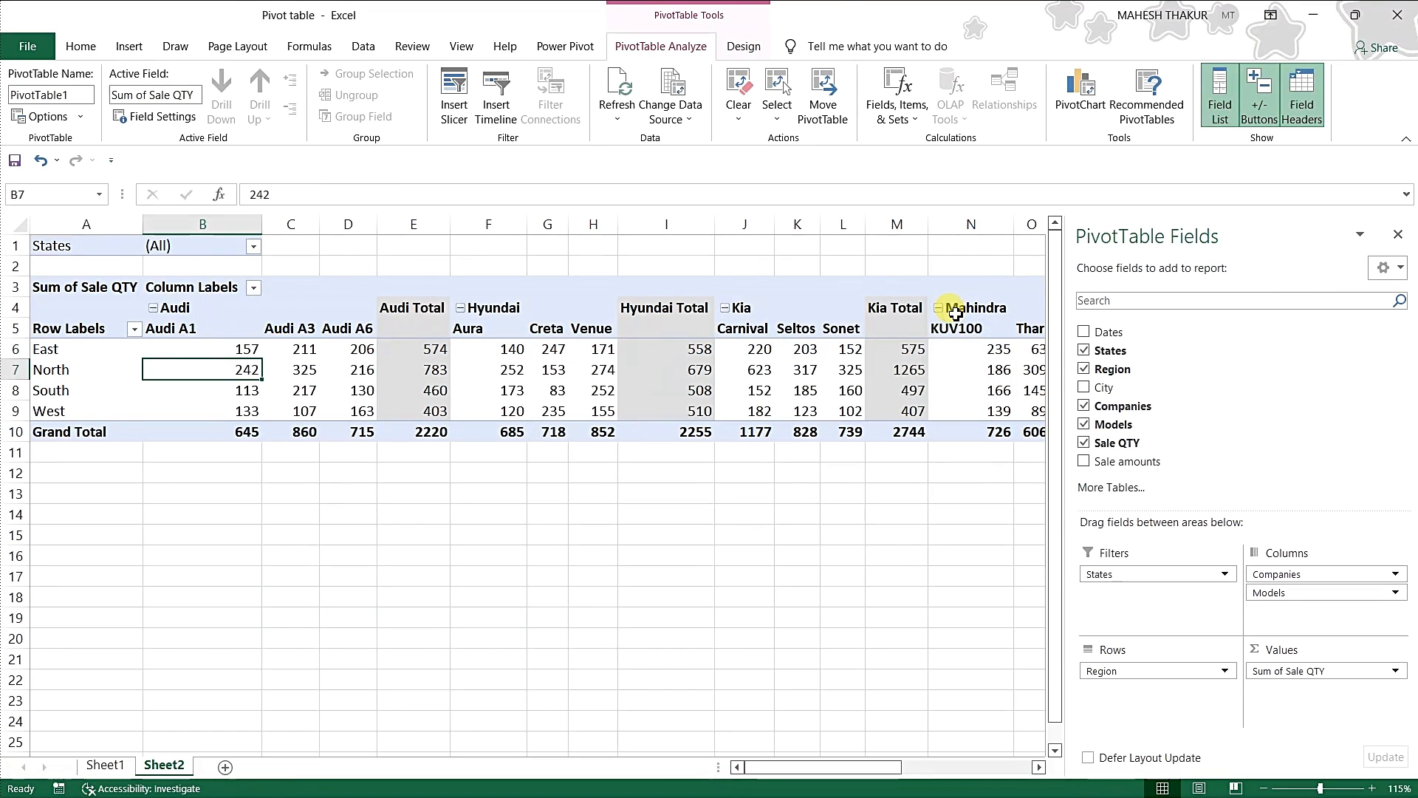
Add the whole car sales range B1:I1042 on Sheet1 to the Power Pivot data model as a table with headers.
{"action": "left_click", "coordinate": [568, 50]}
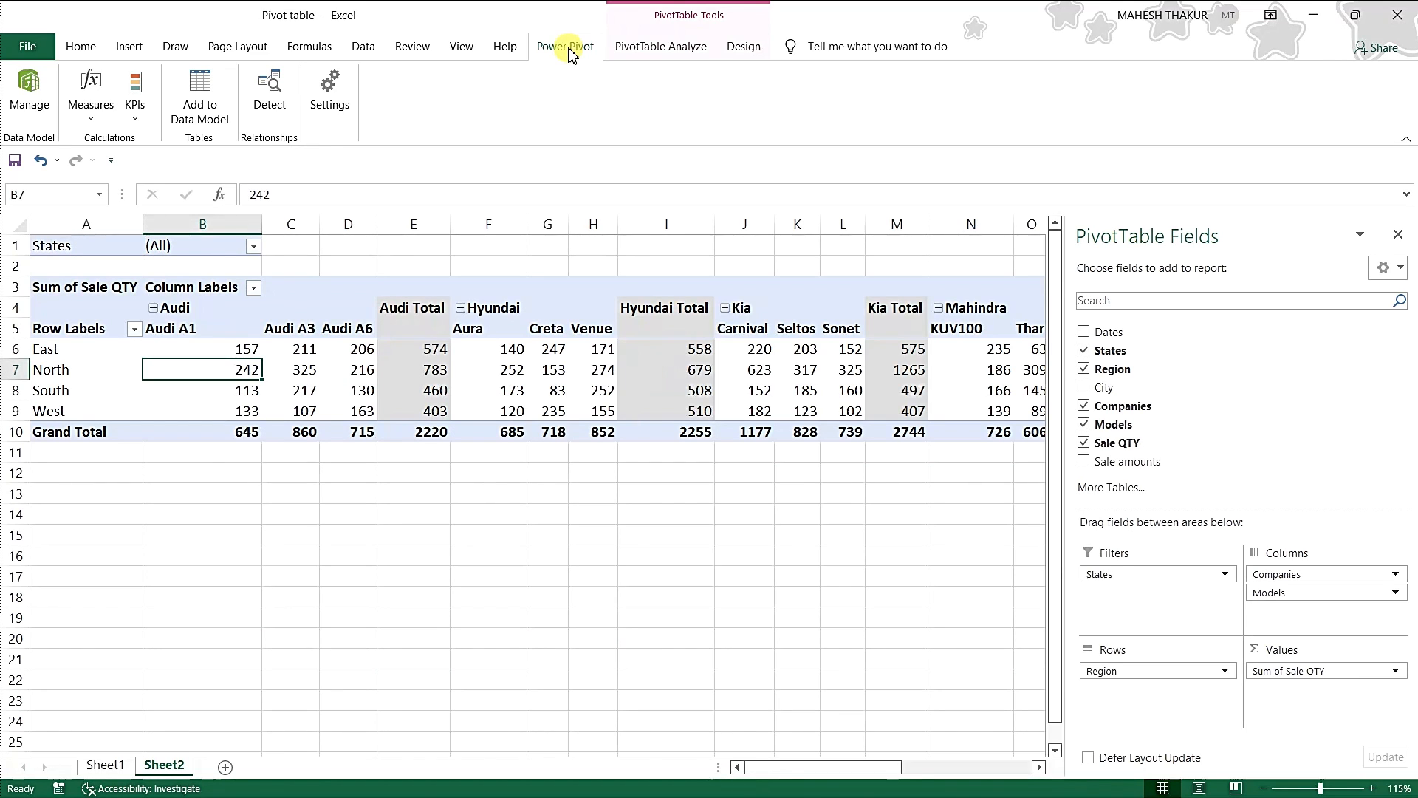
{"action": "key", "text": "ctrl+Page_Up"}
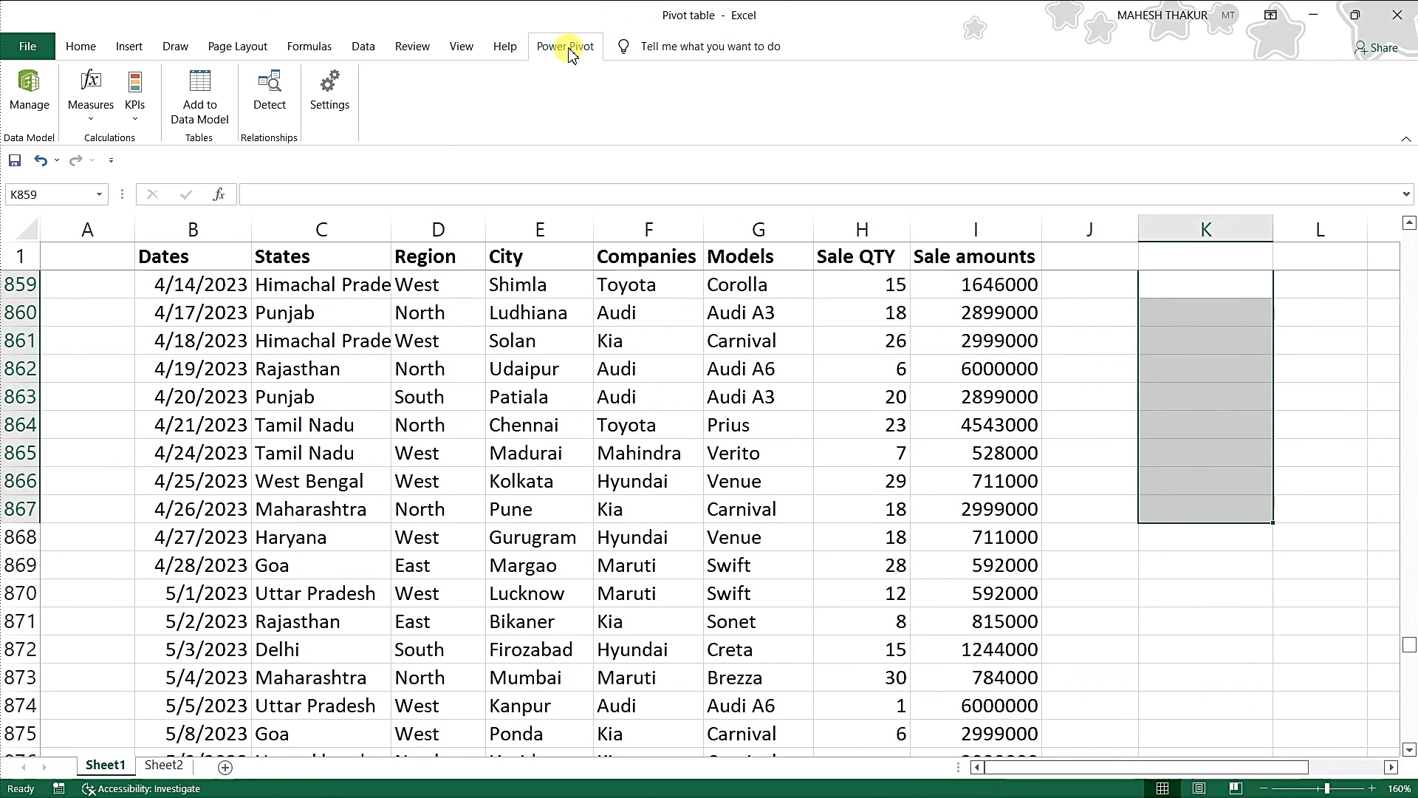
{"action": "left_click", "coordinate": [267, 453]}
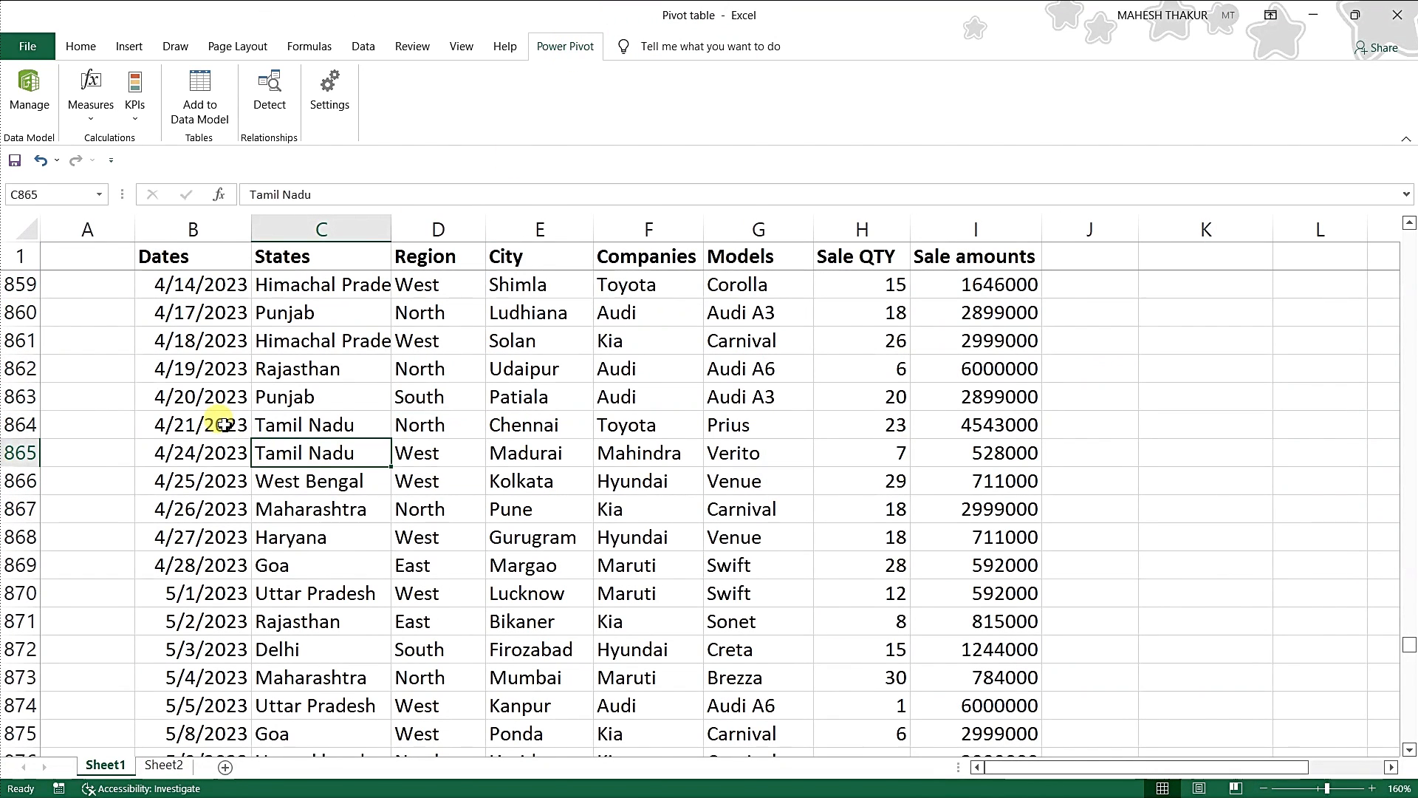
{"action": "key", "text": "ctrl+a"}
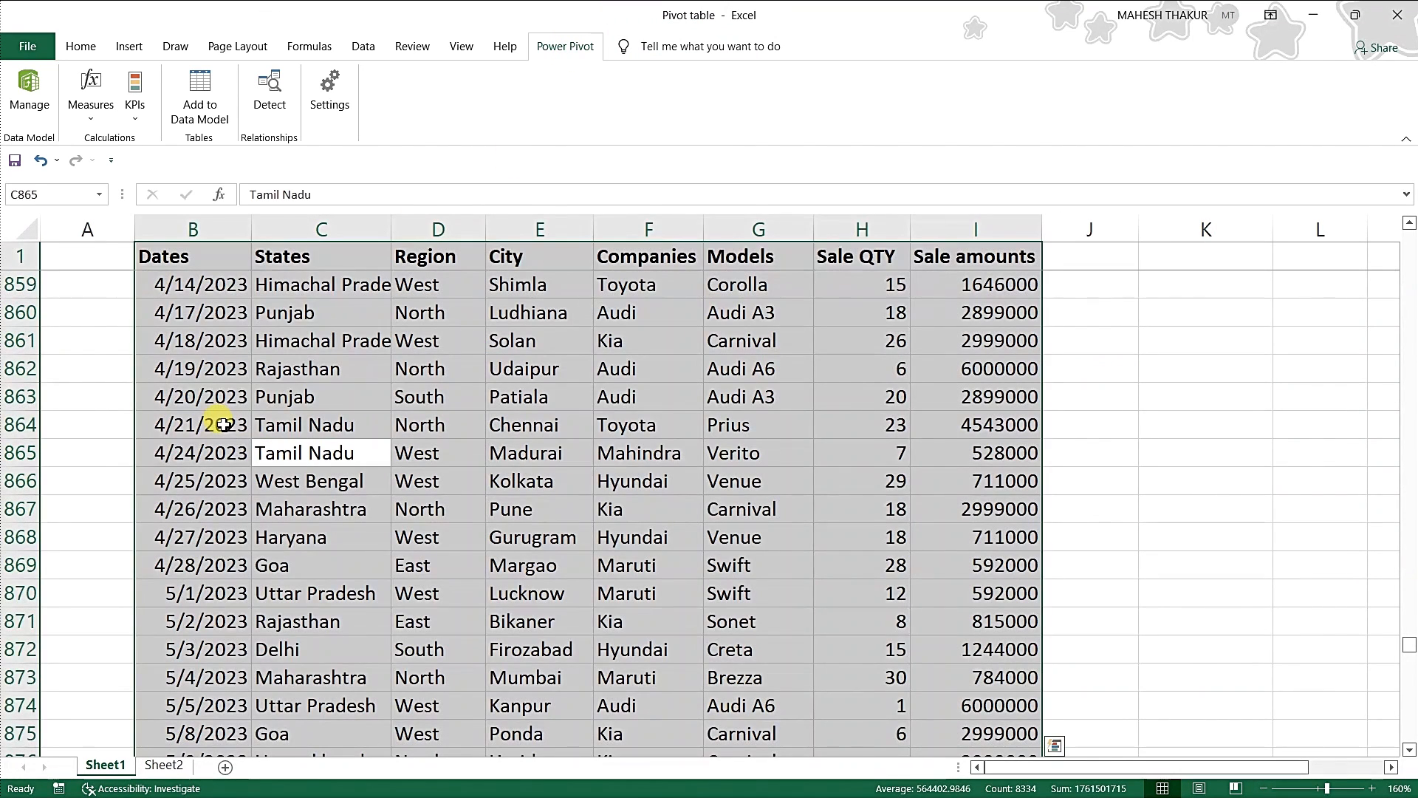
{"action": "left_click", "coordinate": [202, 105]}
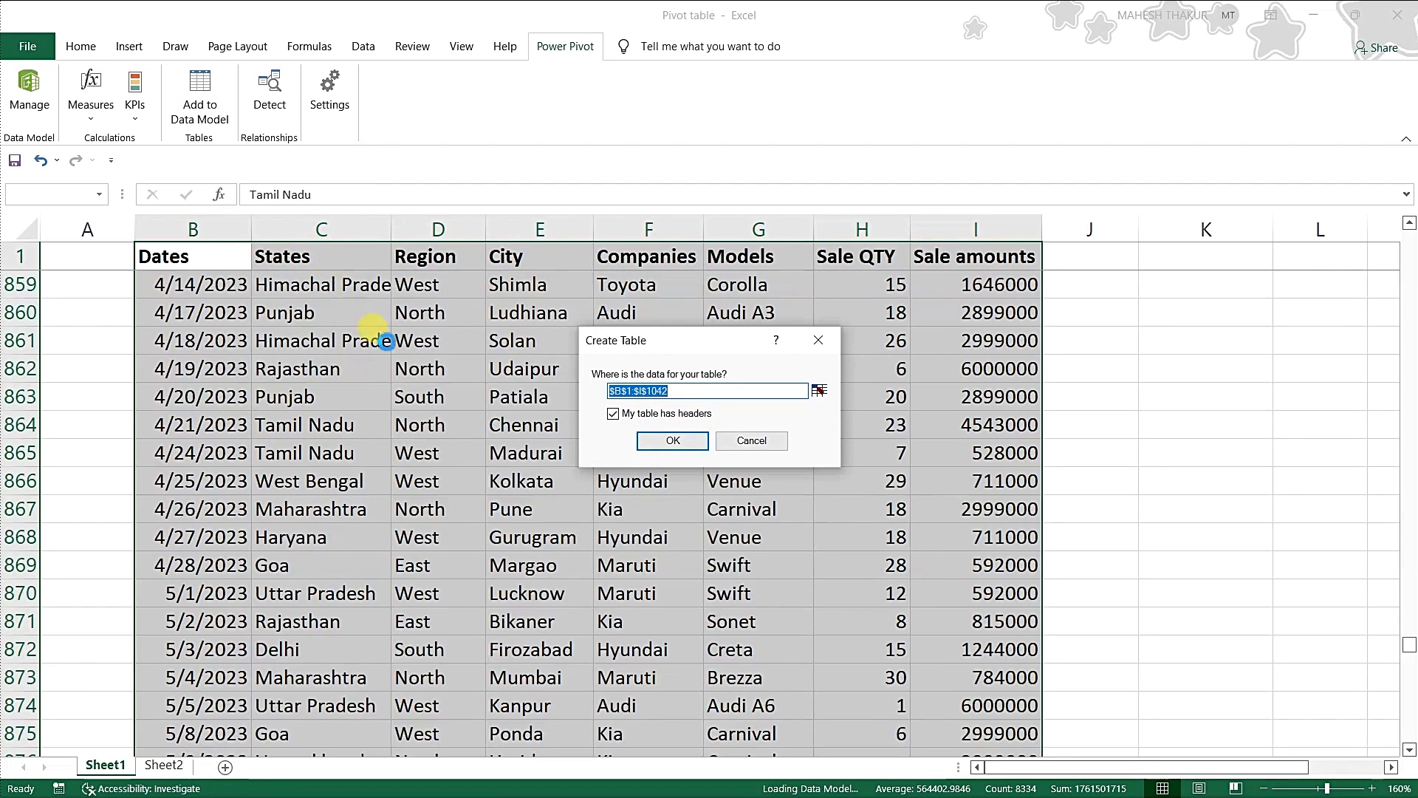
{"action": "left_click", "coordinate": [673, 441]}
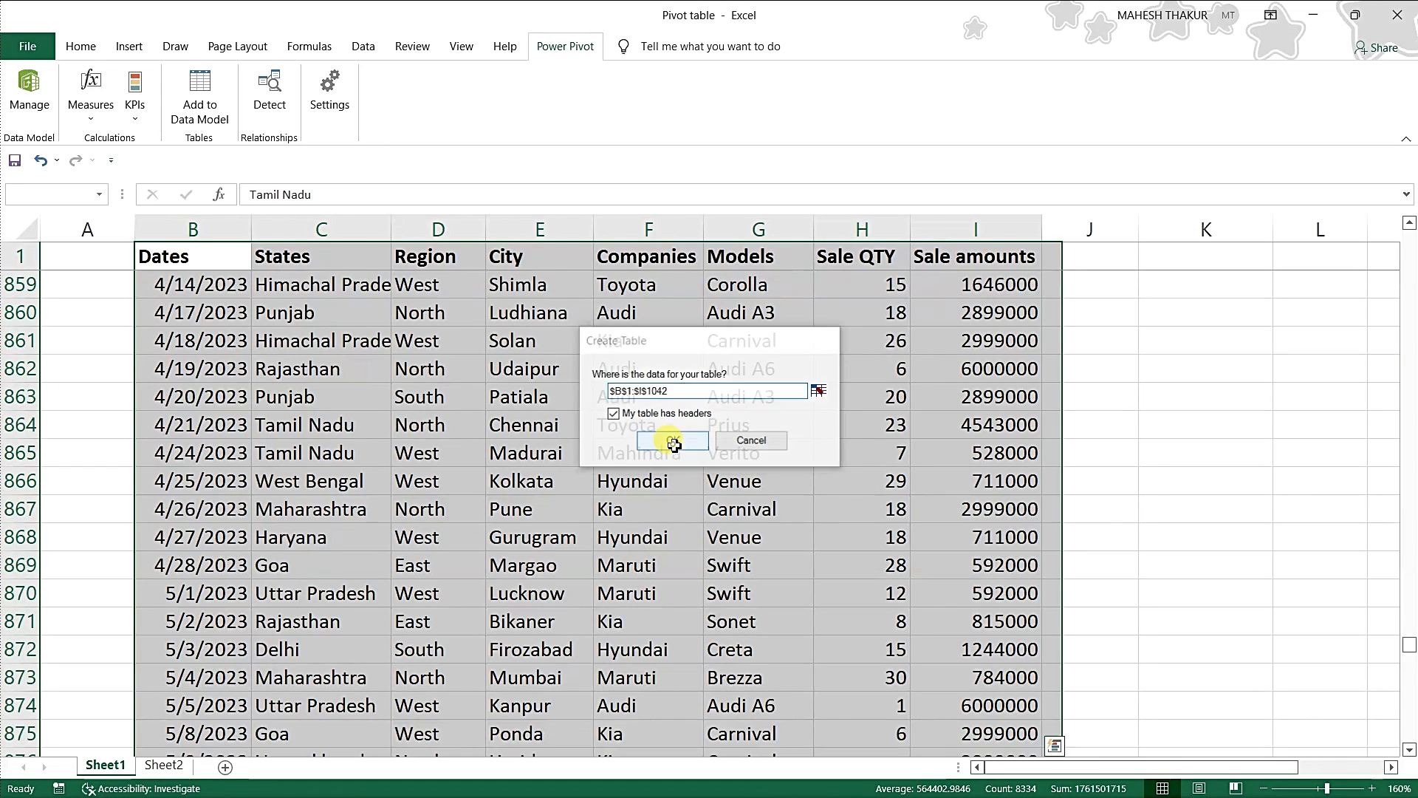
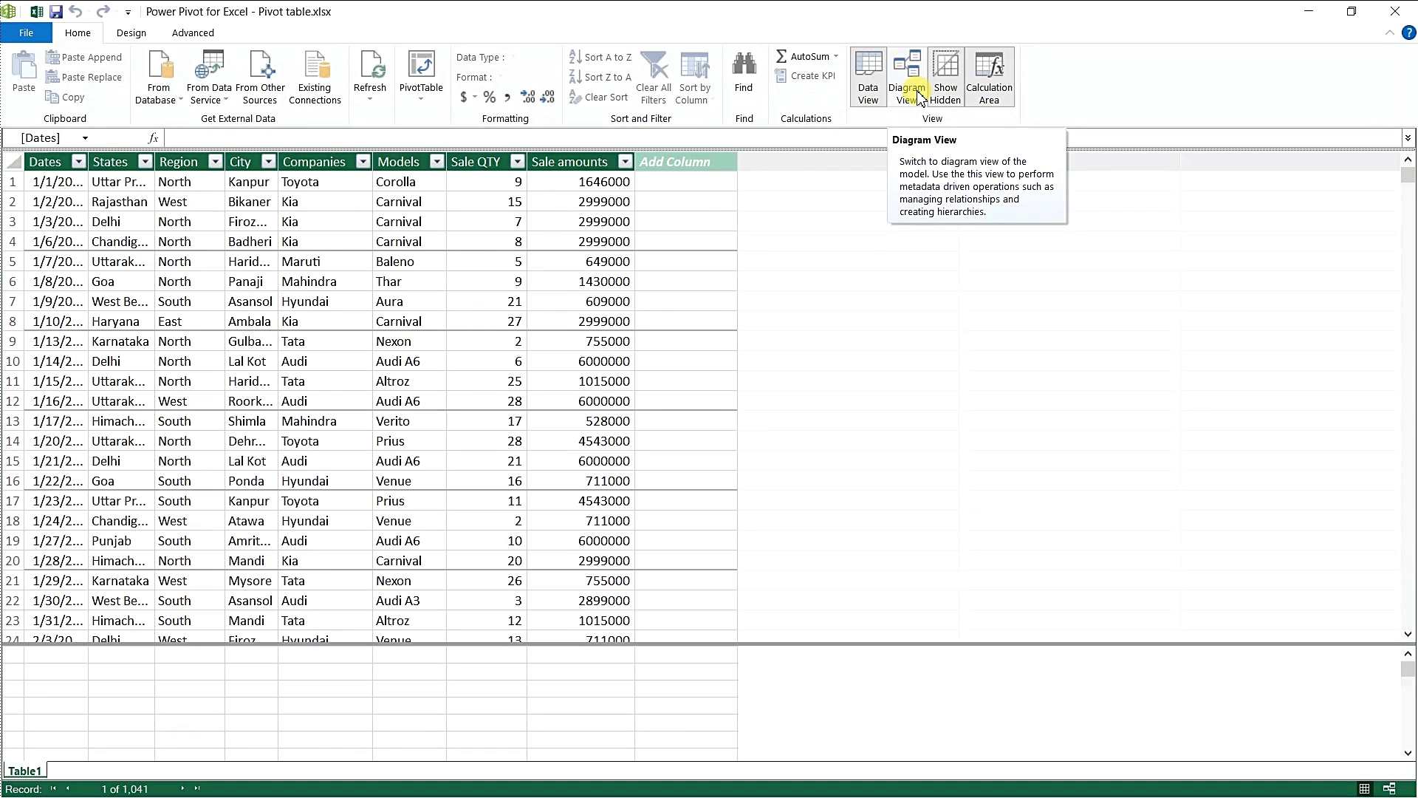
Show the data model in Diagram View, enlarge Table1 until all its fields fit, and move it toward the middle.
{"action": "left_click", "coordinate": [919, 99]}
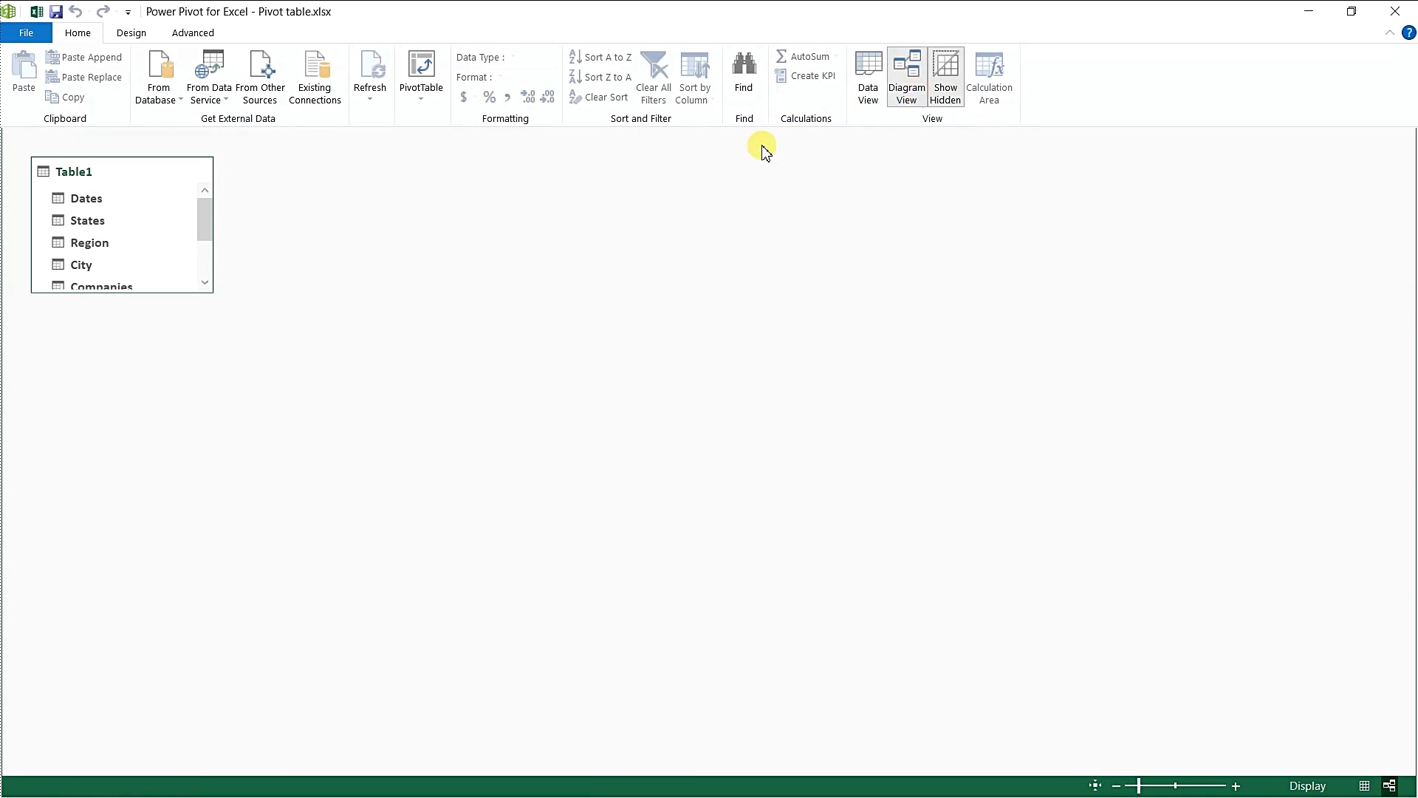
{"action": "left_click_drag", "start_coordinate": [213, 293], "coordinate": [660, 492]}
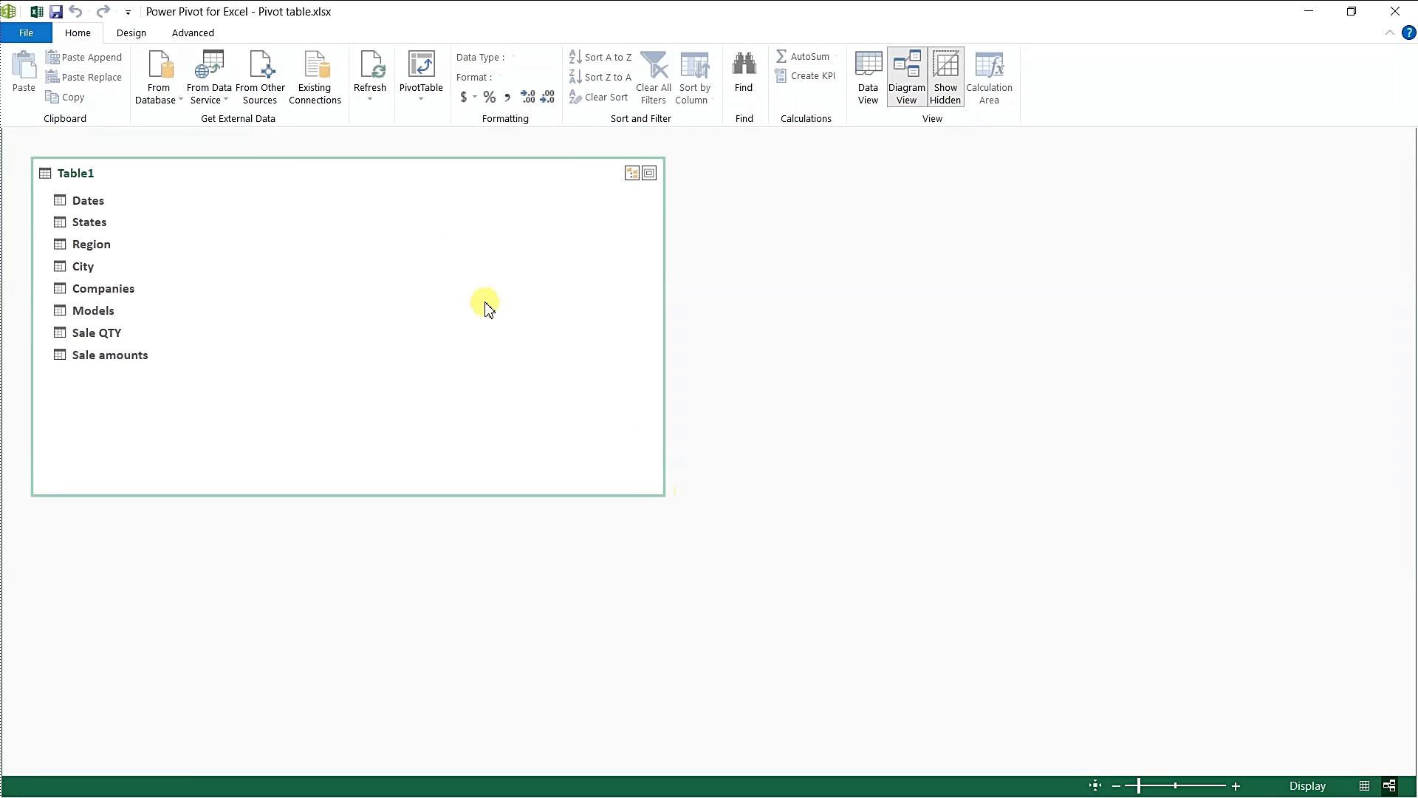
{"action": "left_click_drag", "start_coordinate": [384, 178], "coordinate": [747, 169]}
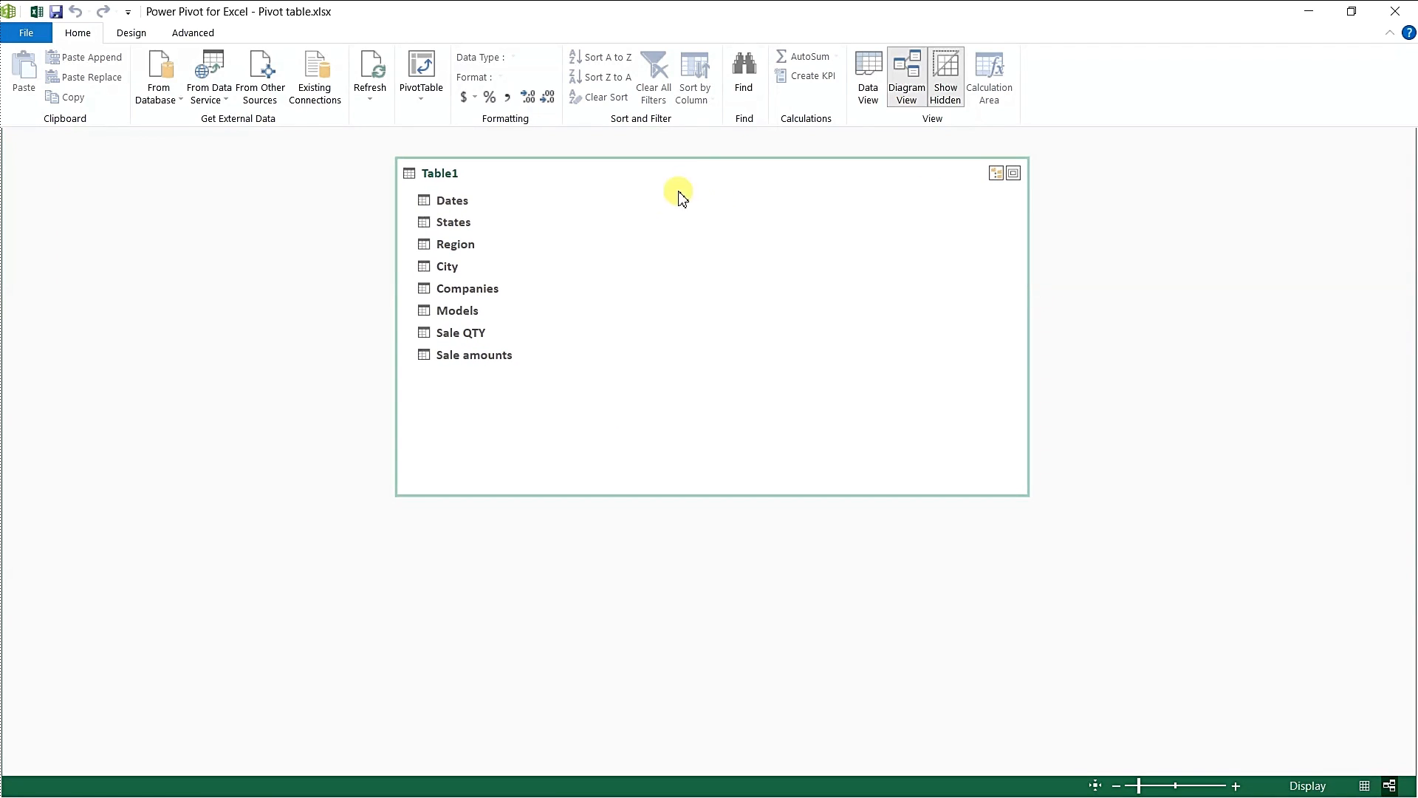
Create a hierarchy from the States field in Table1 and name it mytable.
{"action": "left_click", "coordinate": [454, 223]}
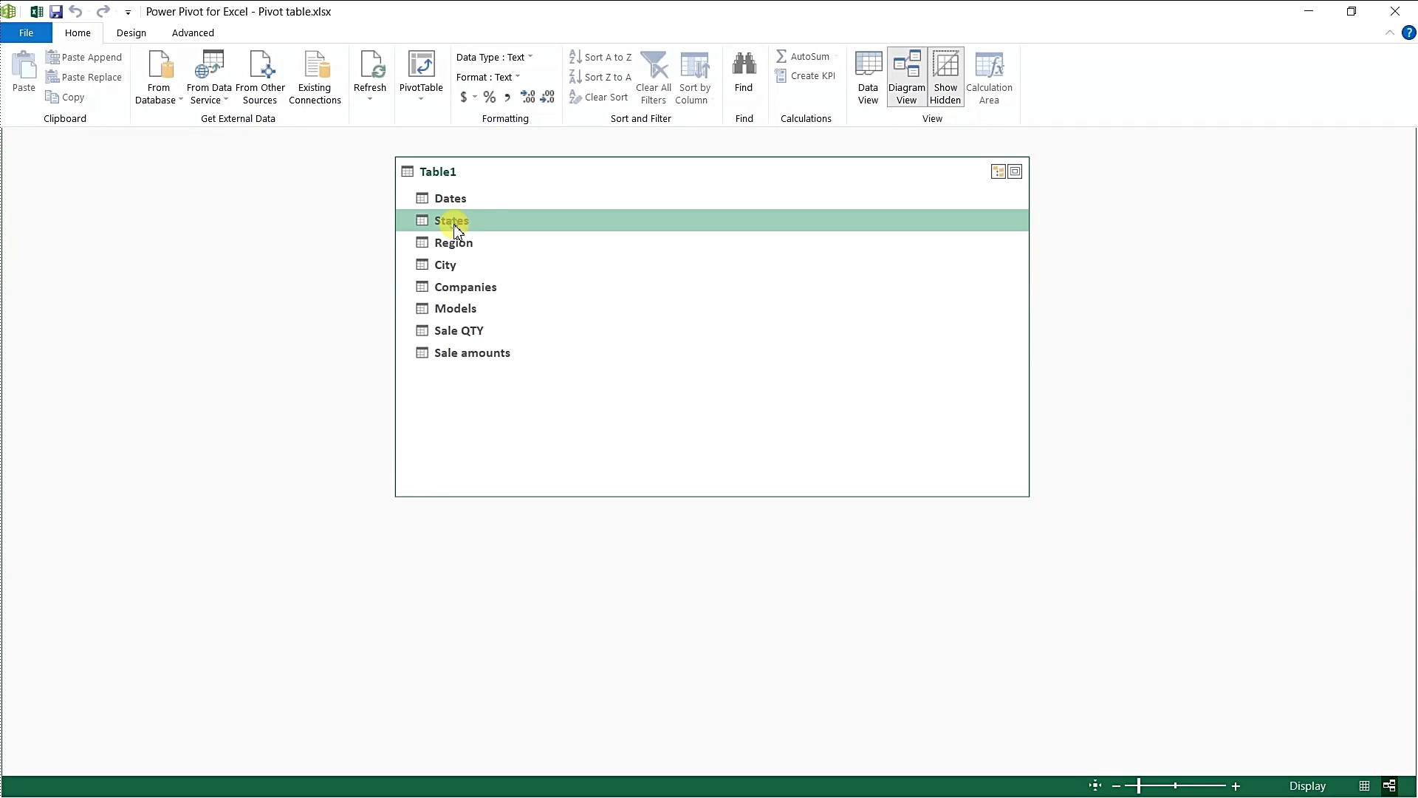
{"action": "right_click", "coordinate": [453, 227]}
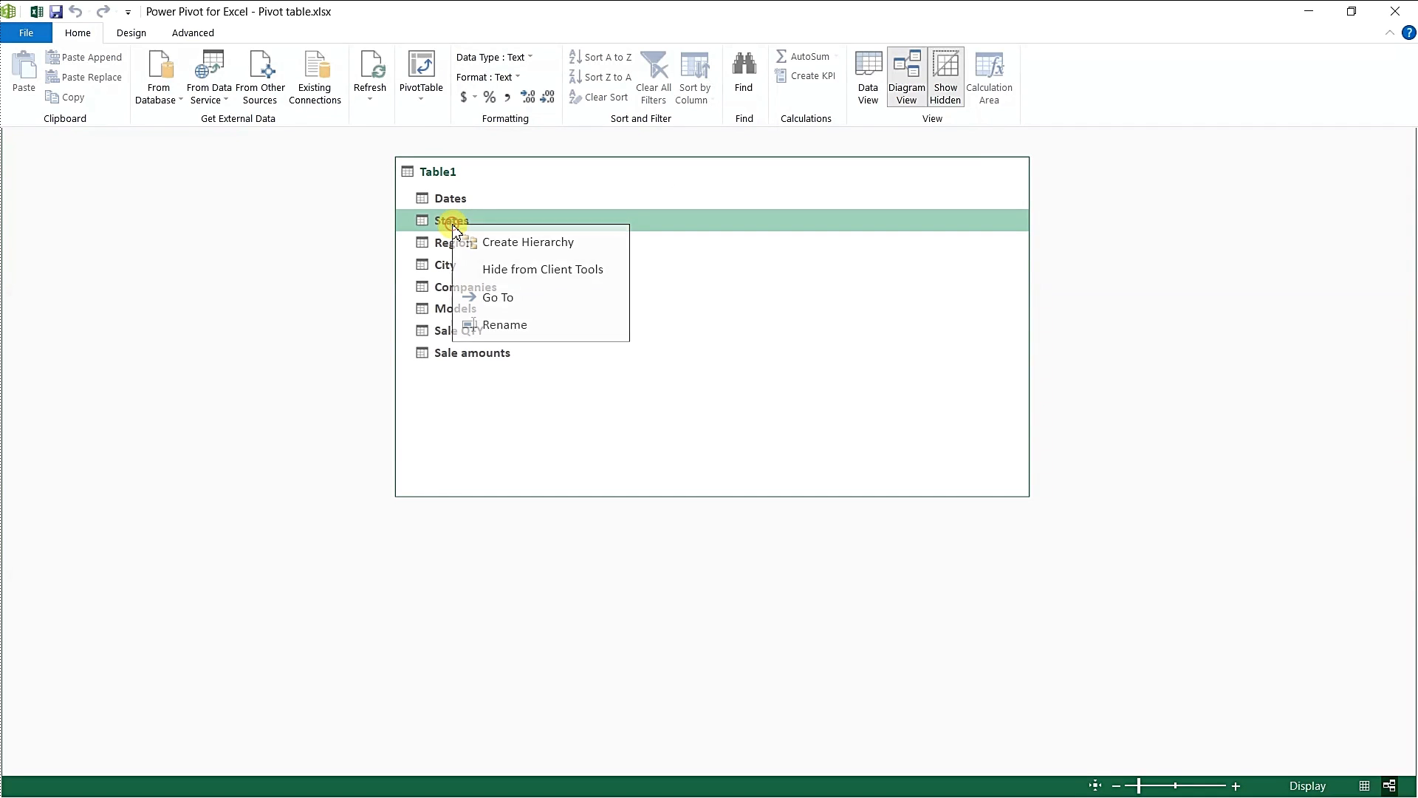
{"action": "left_click", "coordinate": [500, 250]}
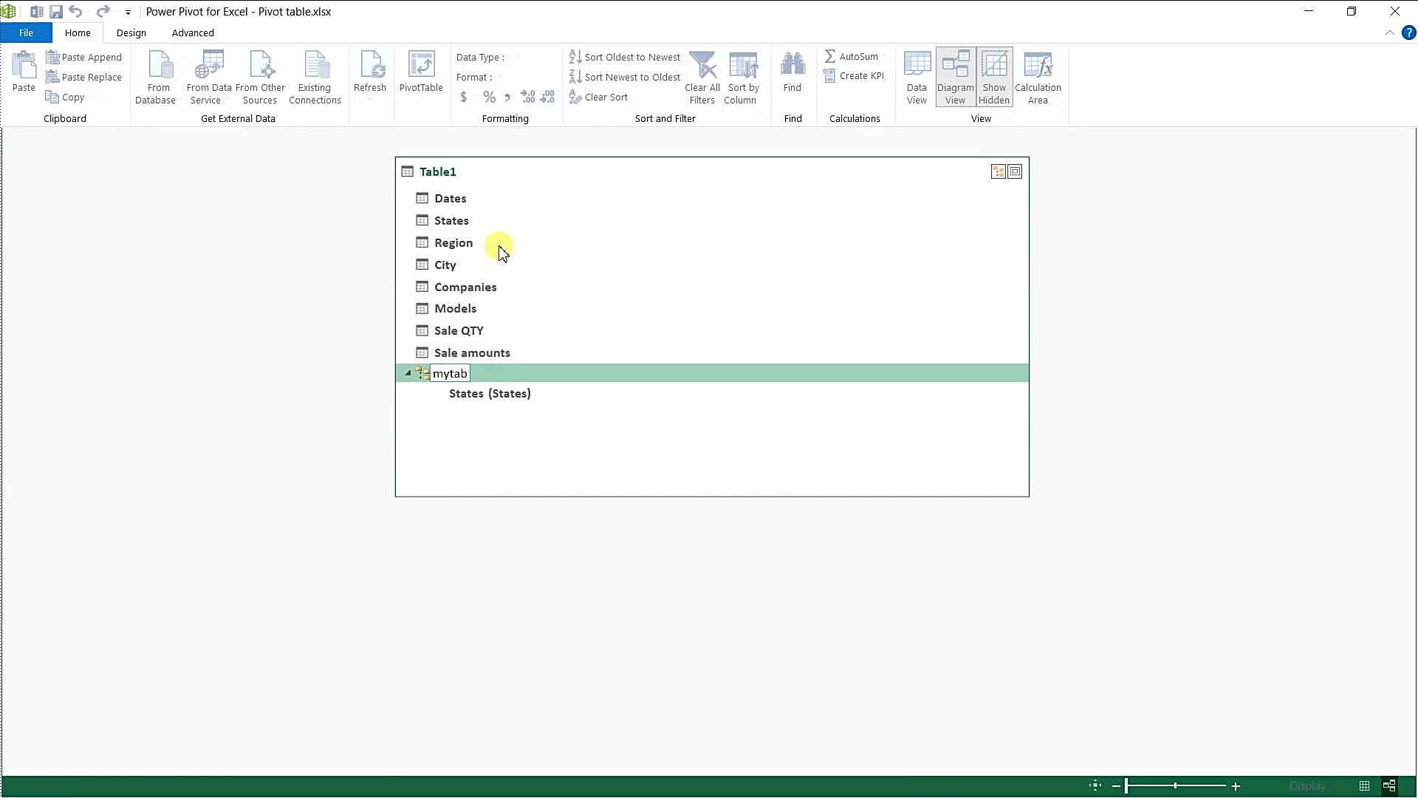
{"action": "type", "text": "mytable"}
{"action": "key", "text": "Return"}
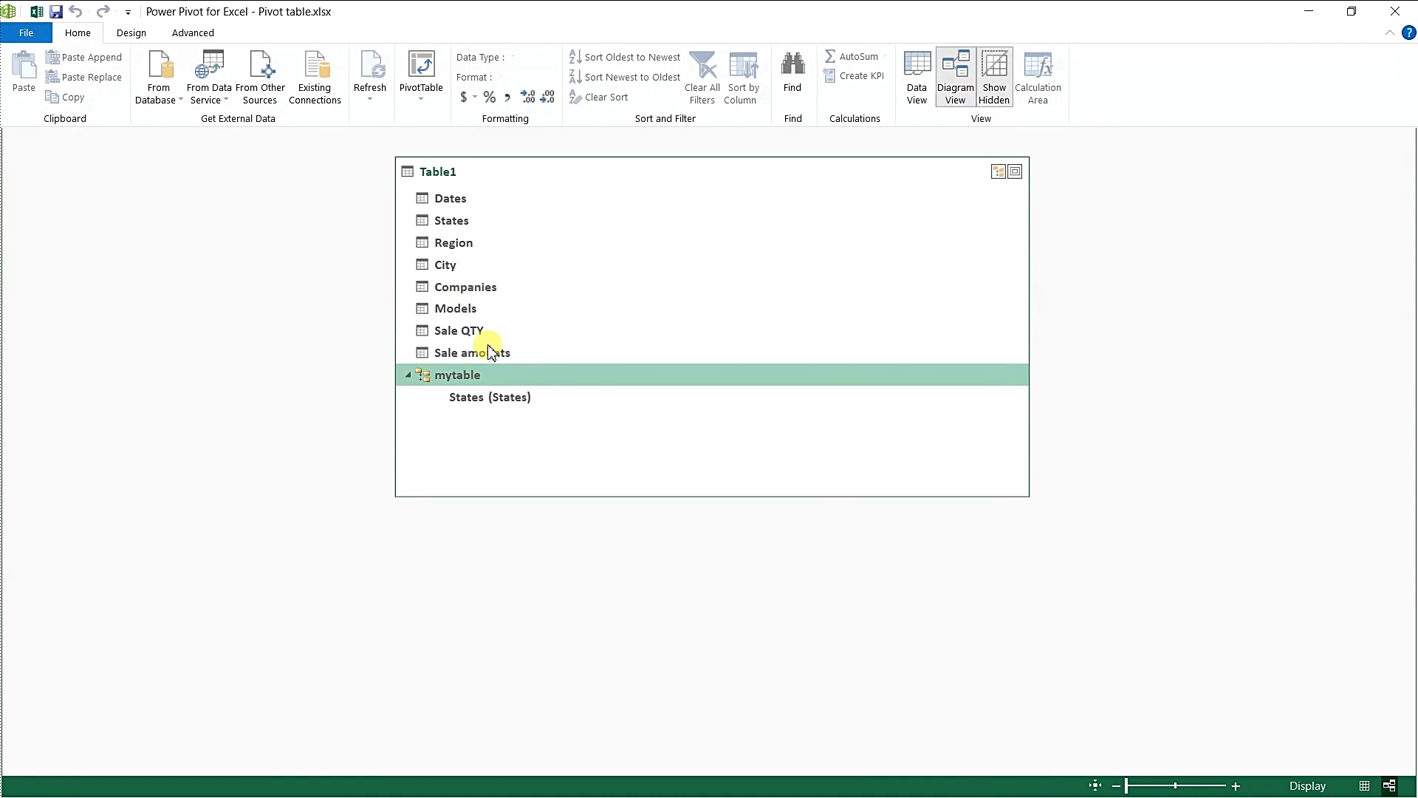
Add Companies and Sale QTY as the levels below States in the mytable hierarchy.
{"action": "left_click_drag", "start_coordinate": [468, 293], "coordinate": [499, 407]}
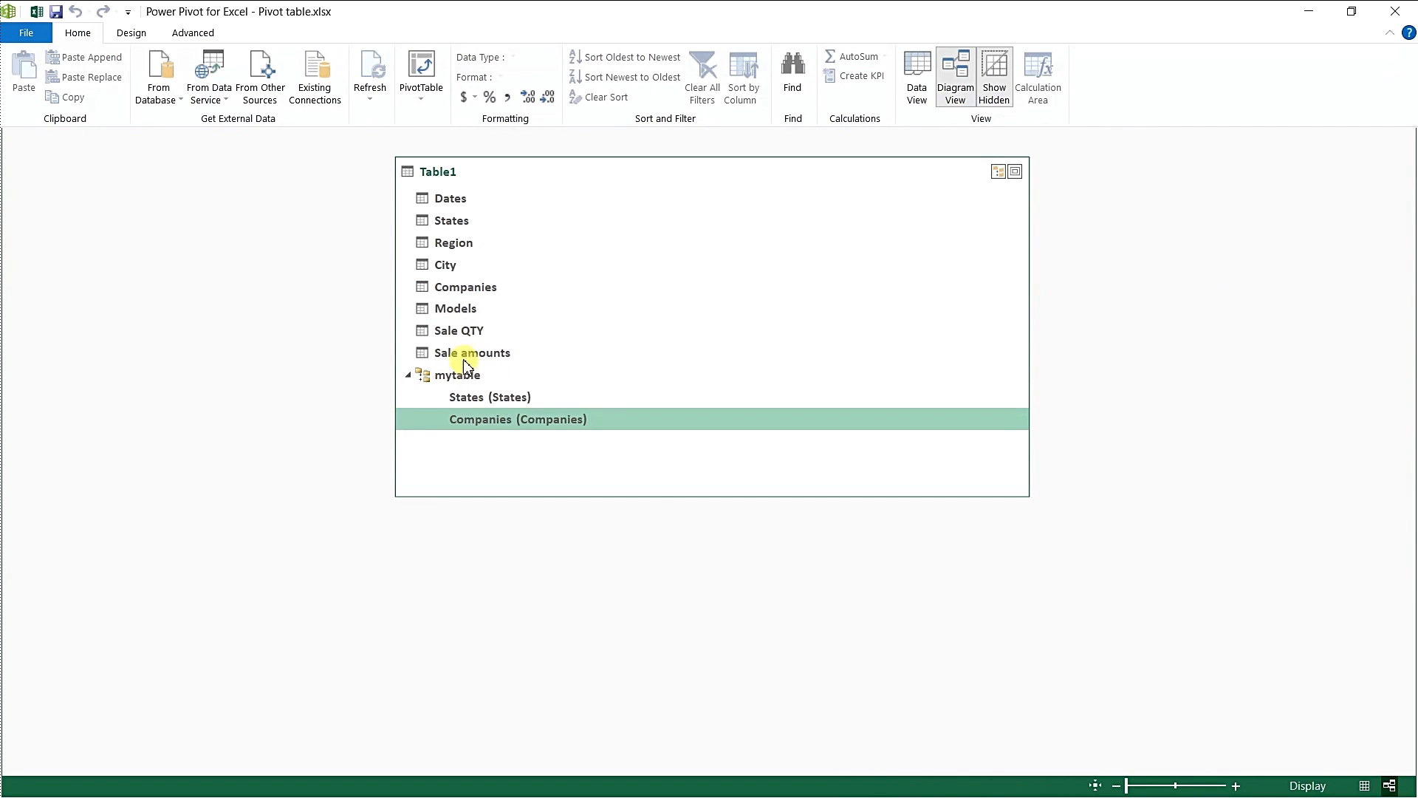
{"action": "left_click_drag", "start_coordinate": [457, 334], "coordinate": [507, 437]}
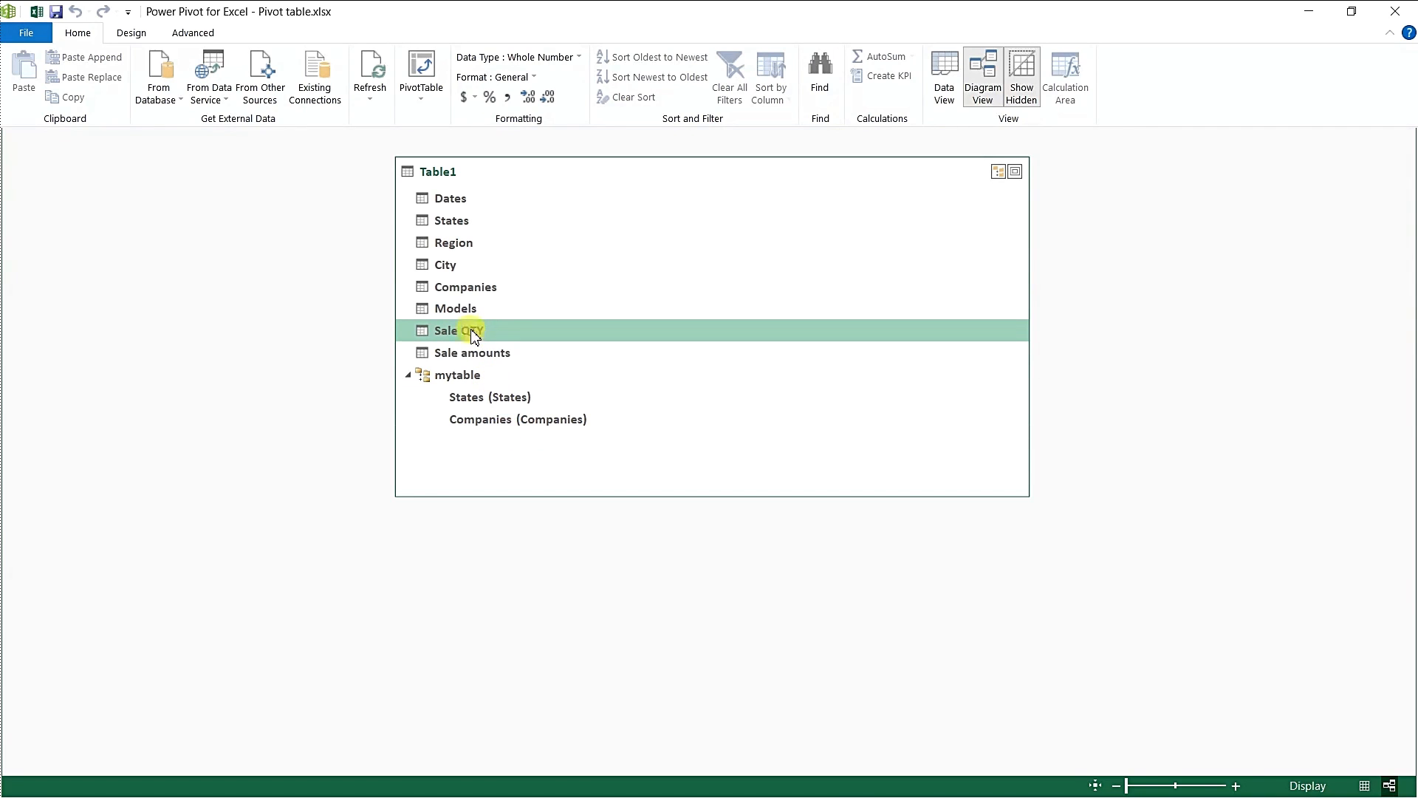
{"action": "left_click_drag", "start_coordinate": [473, 334], "coordinate": [501, 431]}
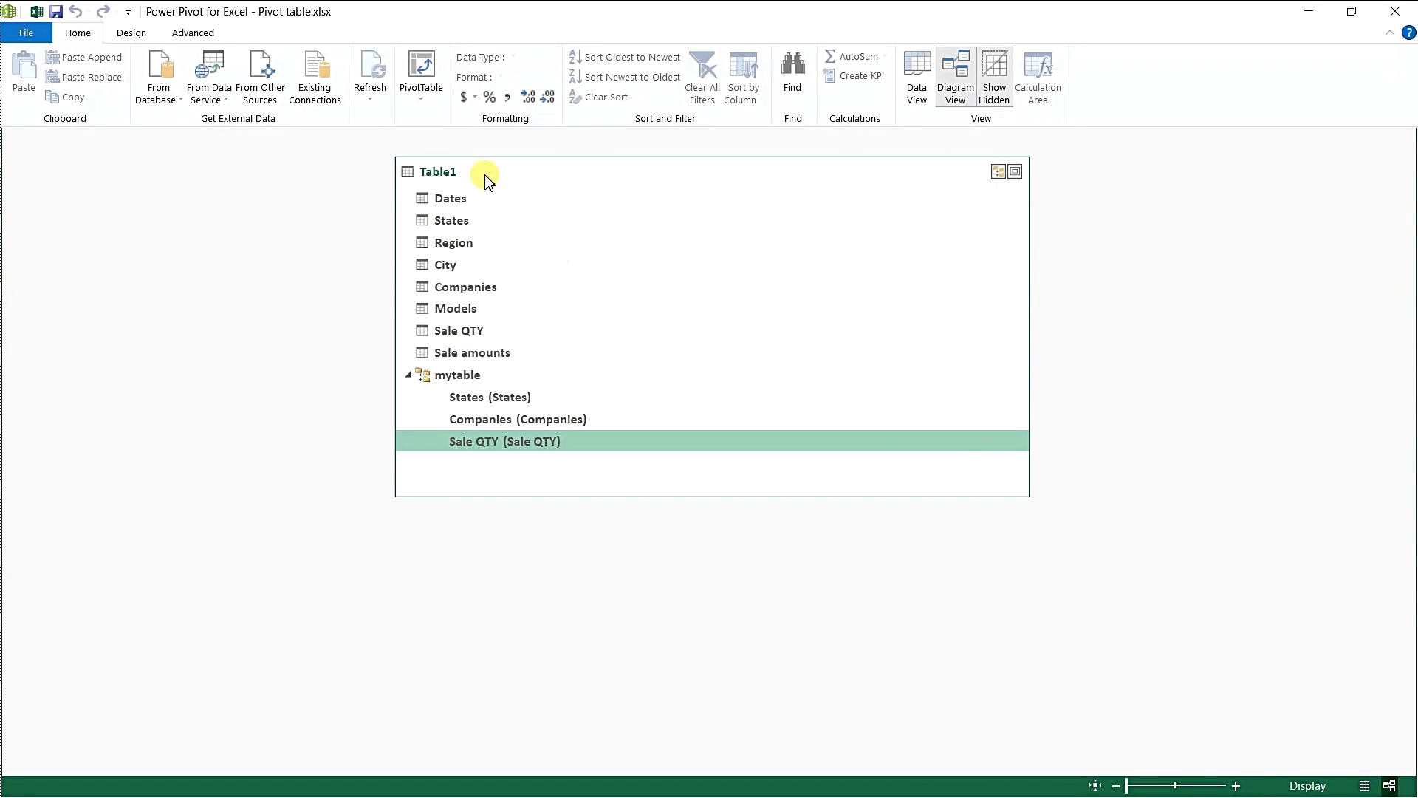
Create a PivotTable from the data model on a new worksheet and add the mytable hierarchy to its rows.
{"action": "left_click", "coordinate": [416, 74]}
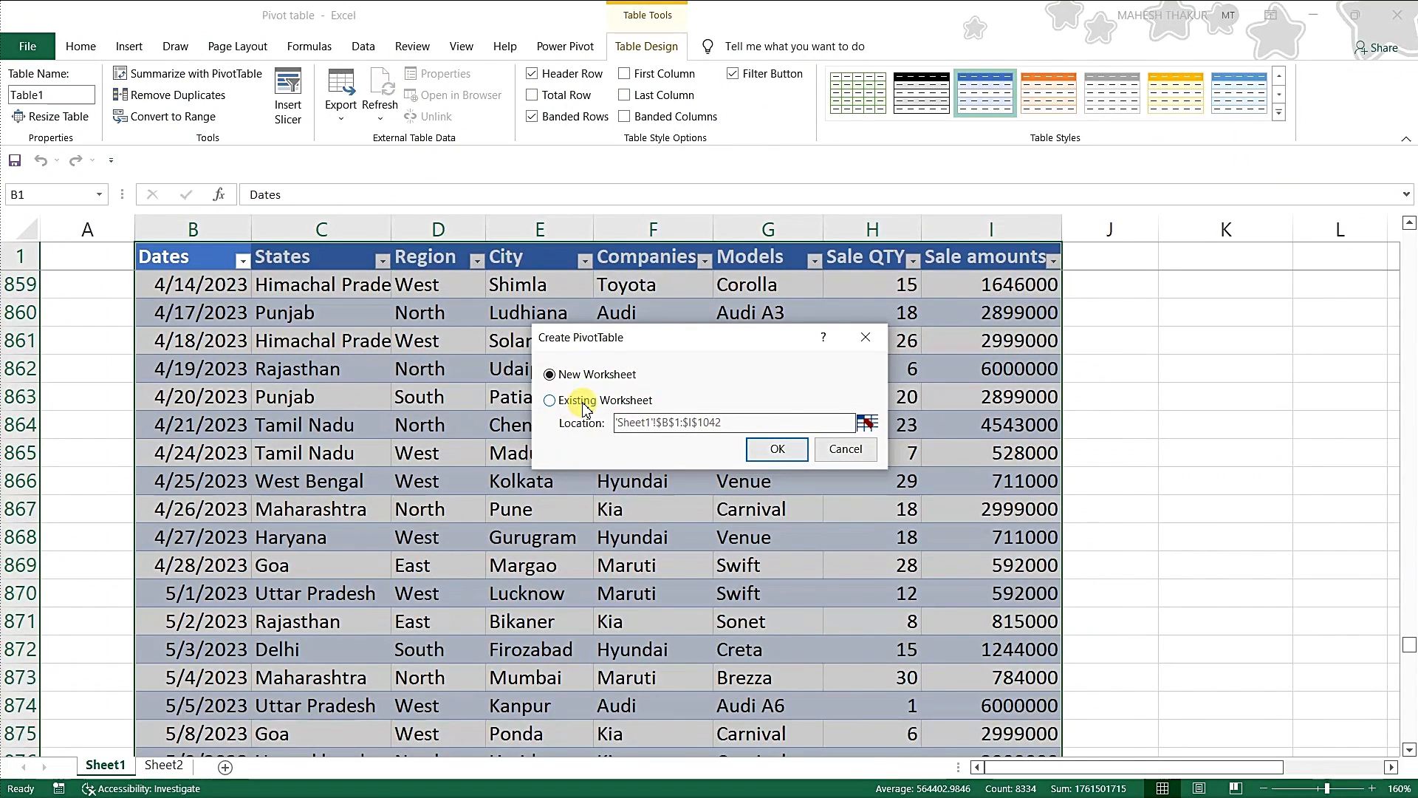
{"action": "left_click", "coordinate": [772, 451]}
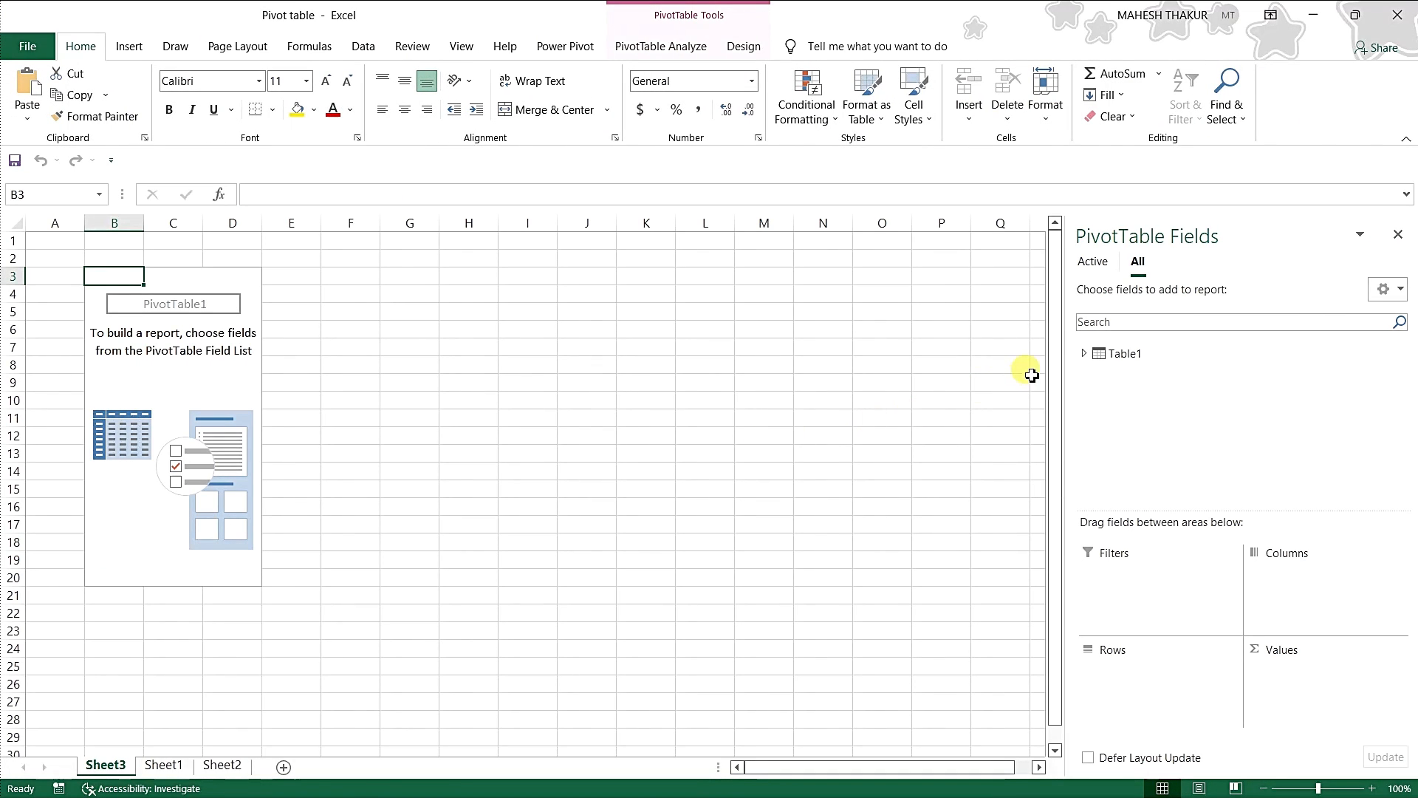
{"action": "left_click", "coordinate": [1108, 358]}
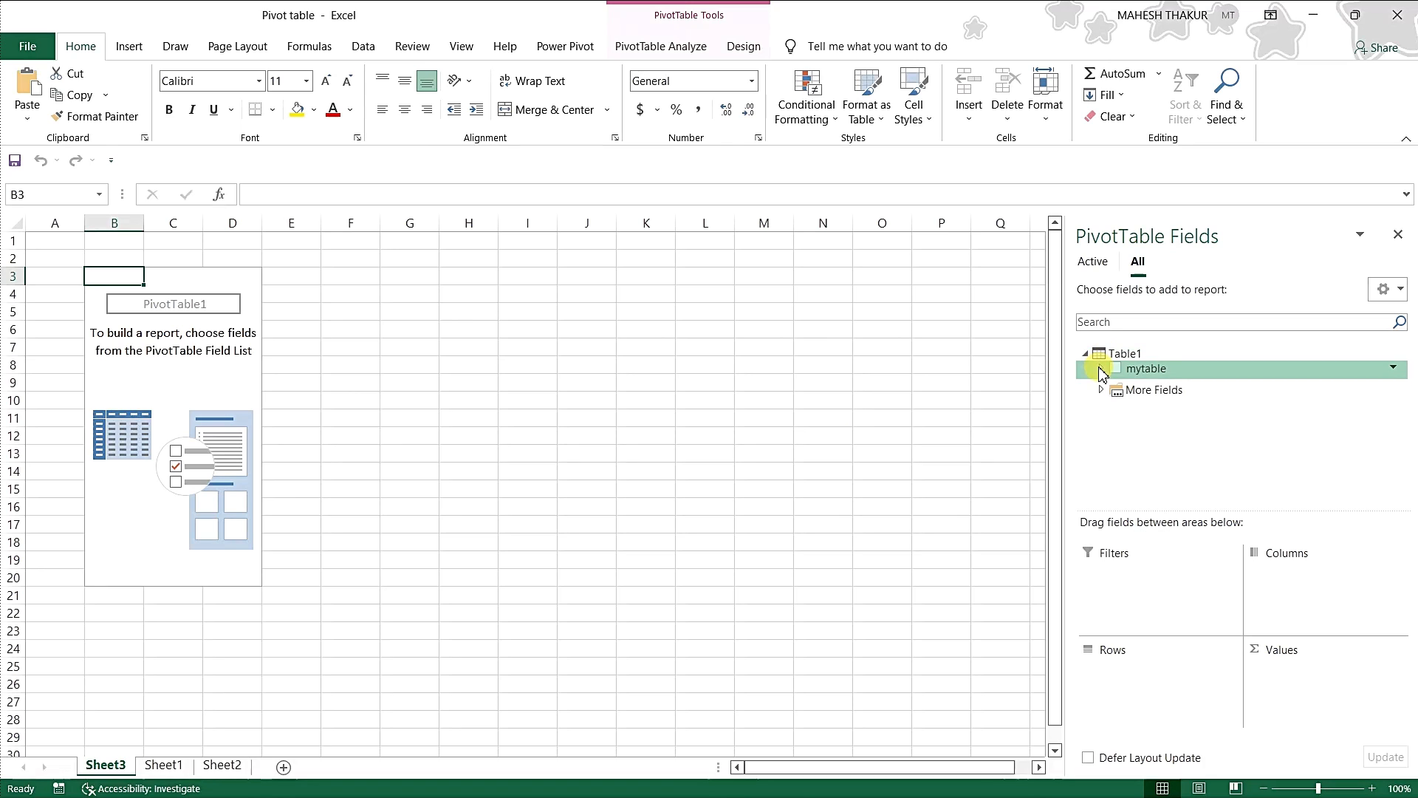
{"action": "left_click", "coordinate": [1114, 369]}
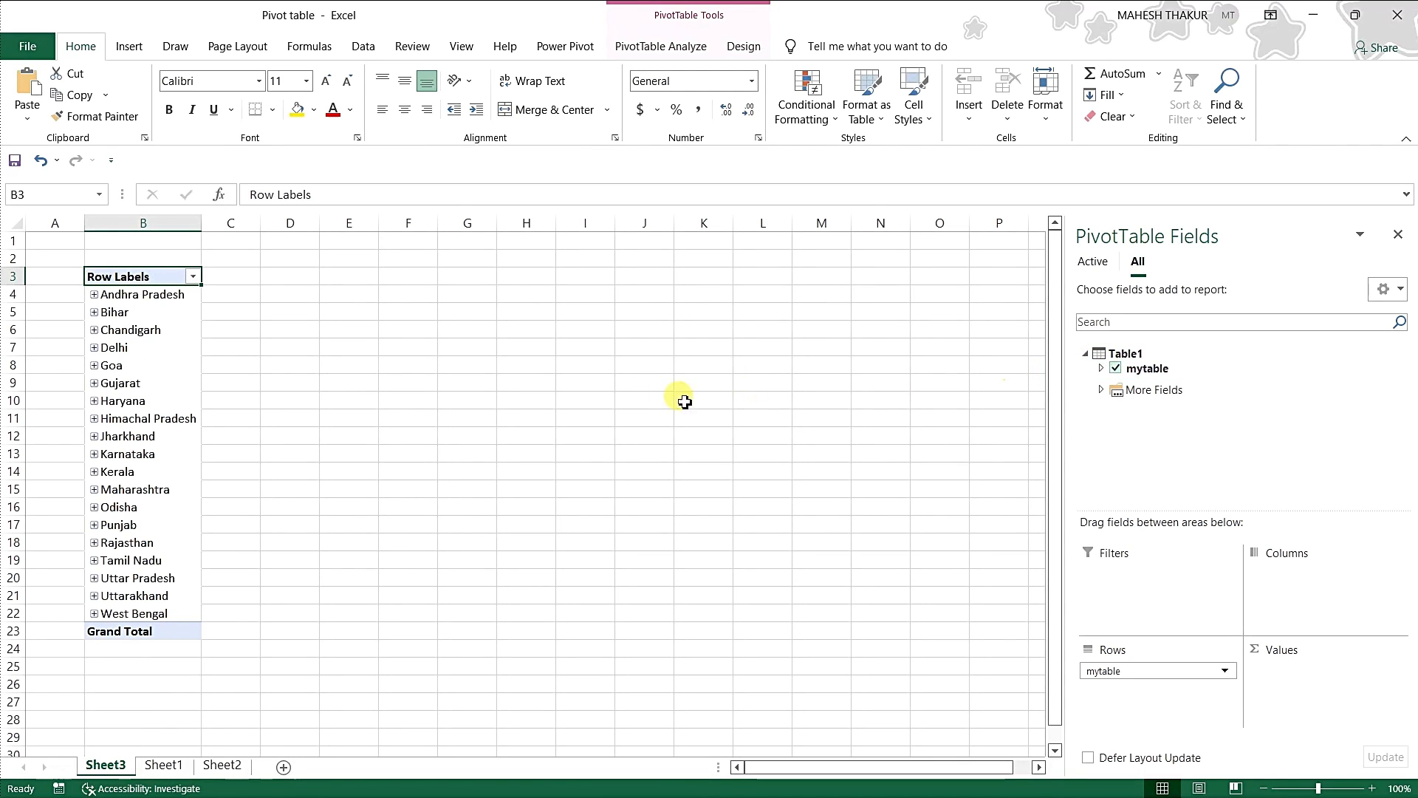
Drill down from the Goa row label to its companies in the new PivotTable.
{"action": "left_click", "coordinate": [121, 405]}
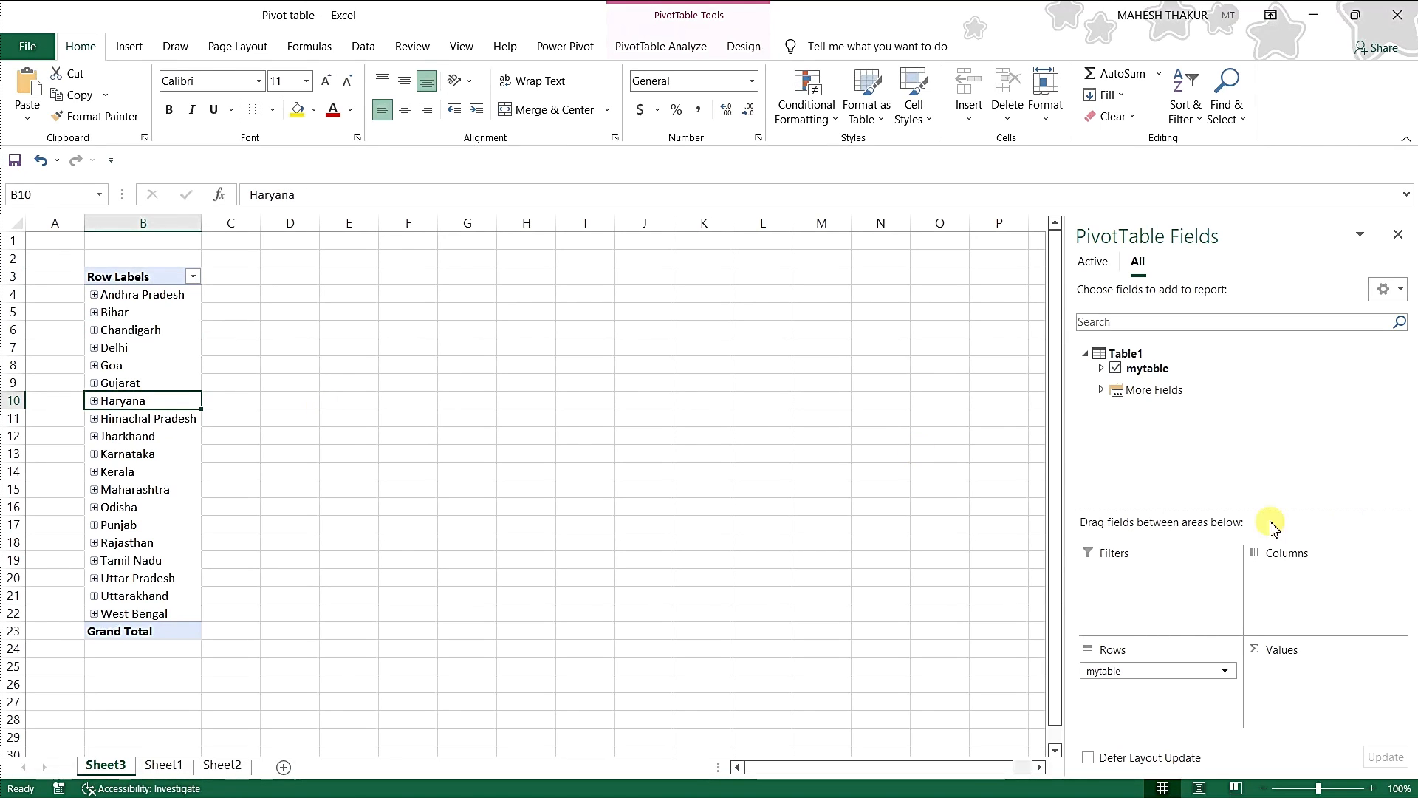
{"action": "left_click", "coordinate": [661, 49]}
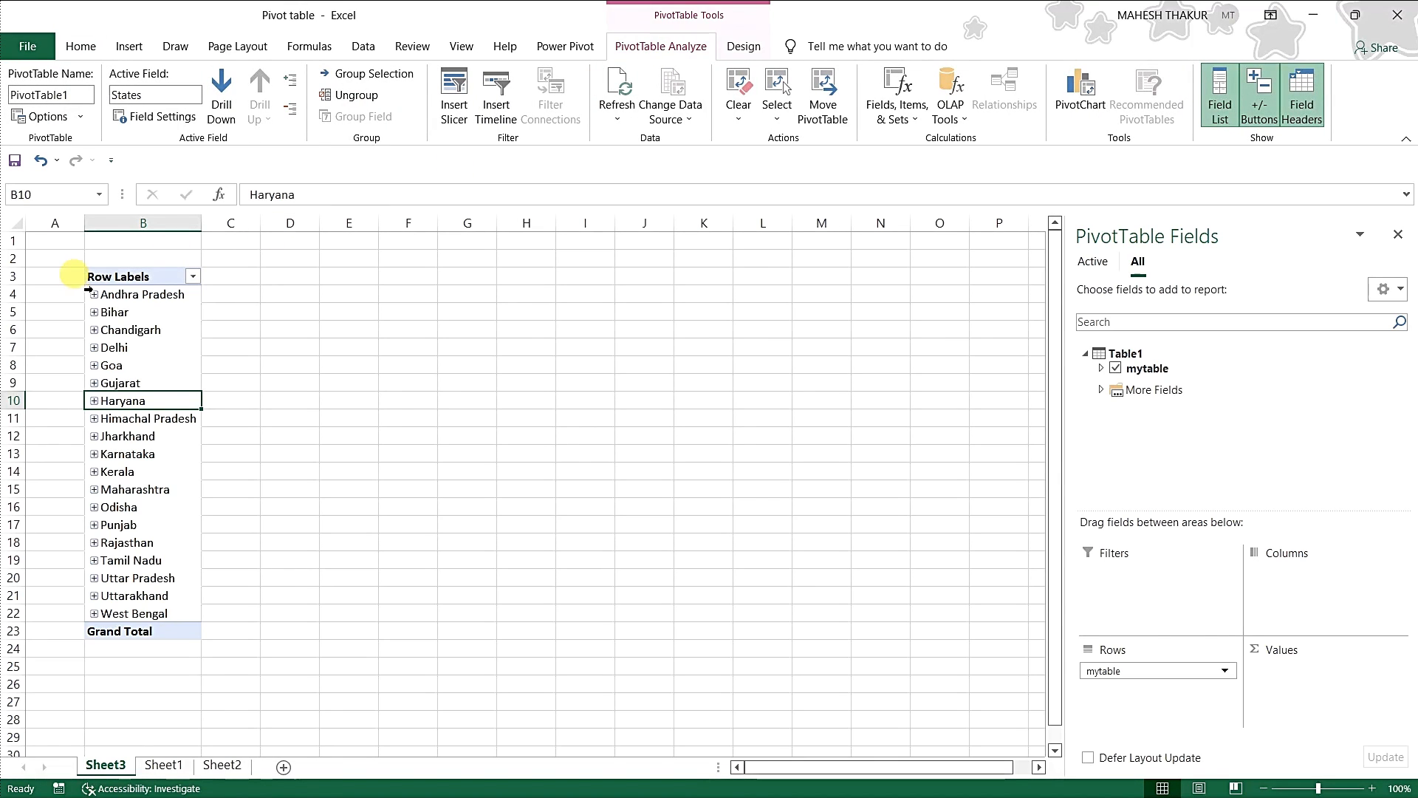
{"action": "left_click", "coordinate": [120, 277]}
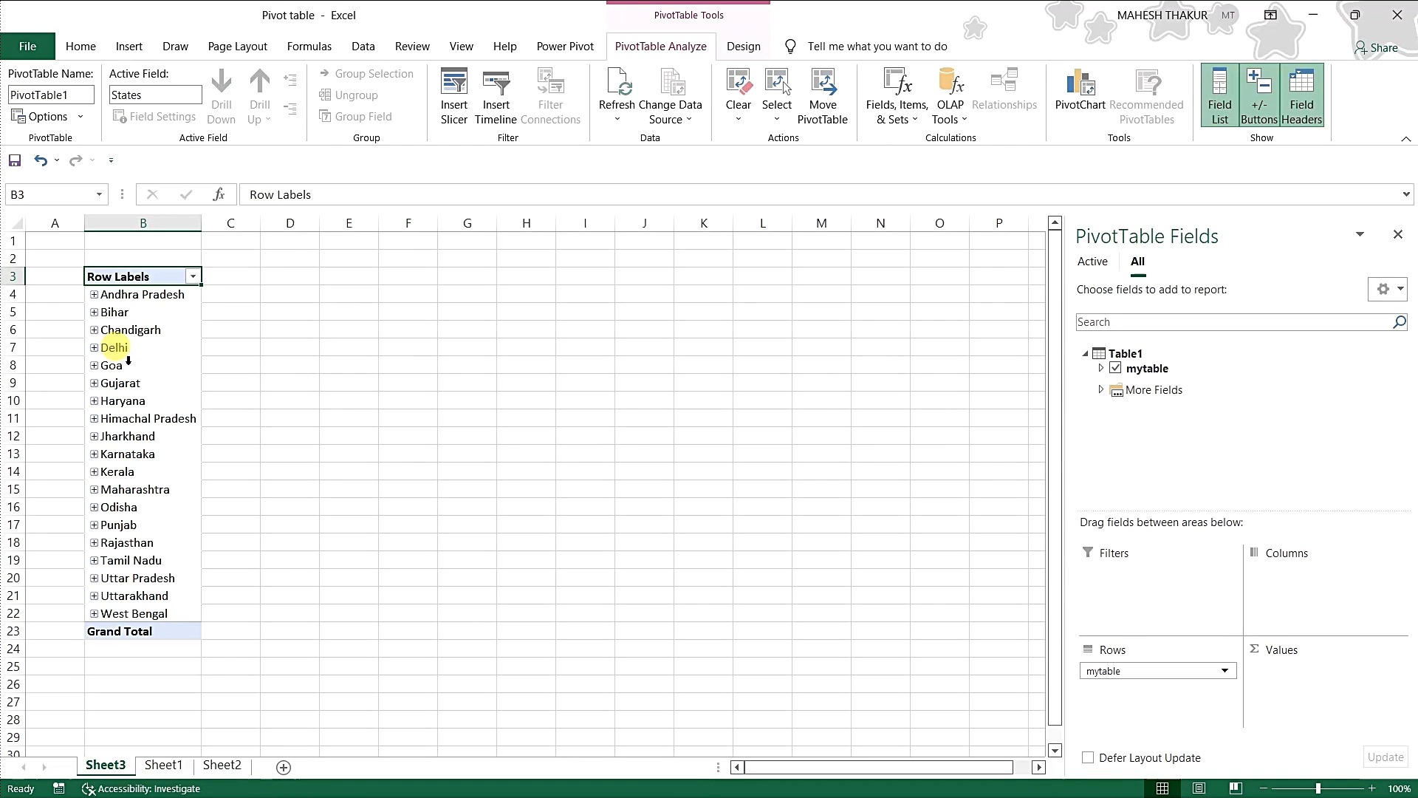
{"action": "scroll", "coordinate": [127, 358], "scroll_direction": "up", "scroll_amount": 1}
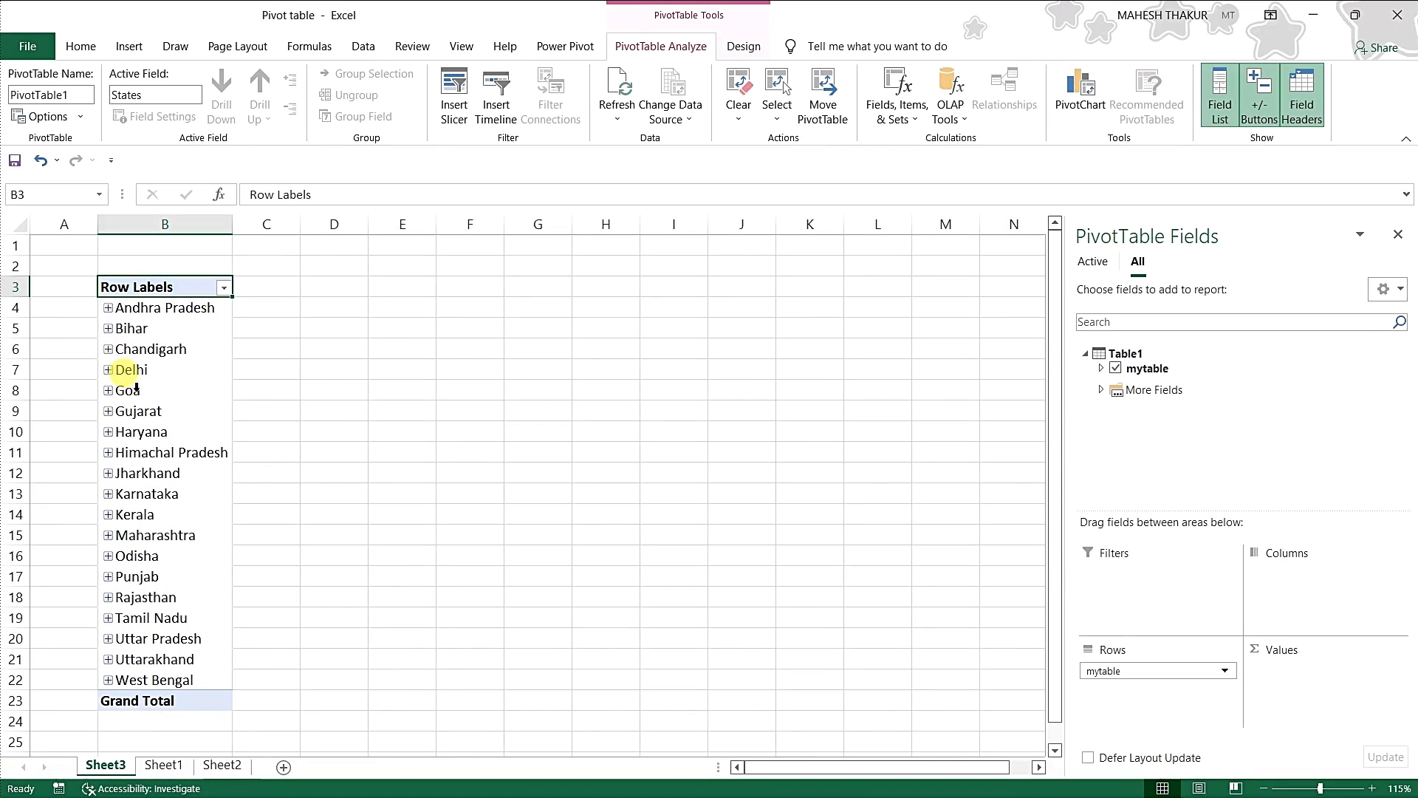
{"action": "left_click", "coordinate": [149, 403]}
{"action": "left_click", "coordinate": [150, 386]}
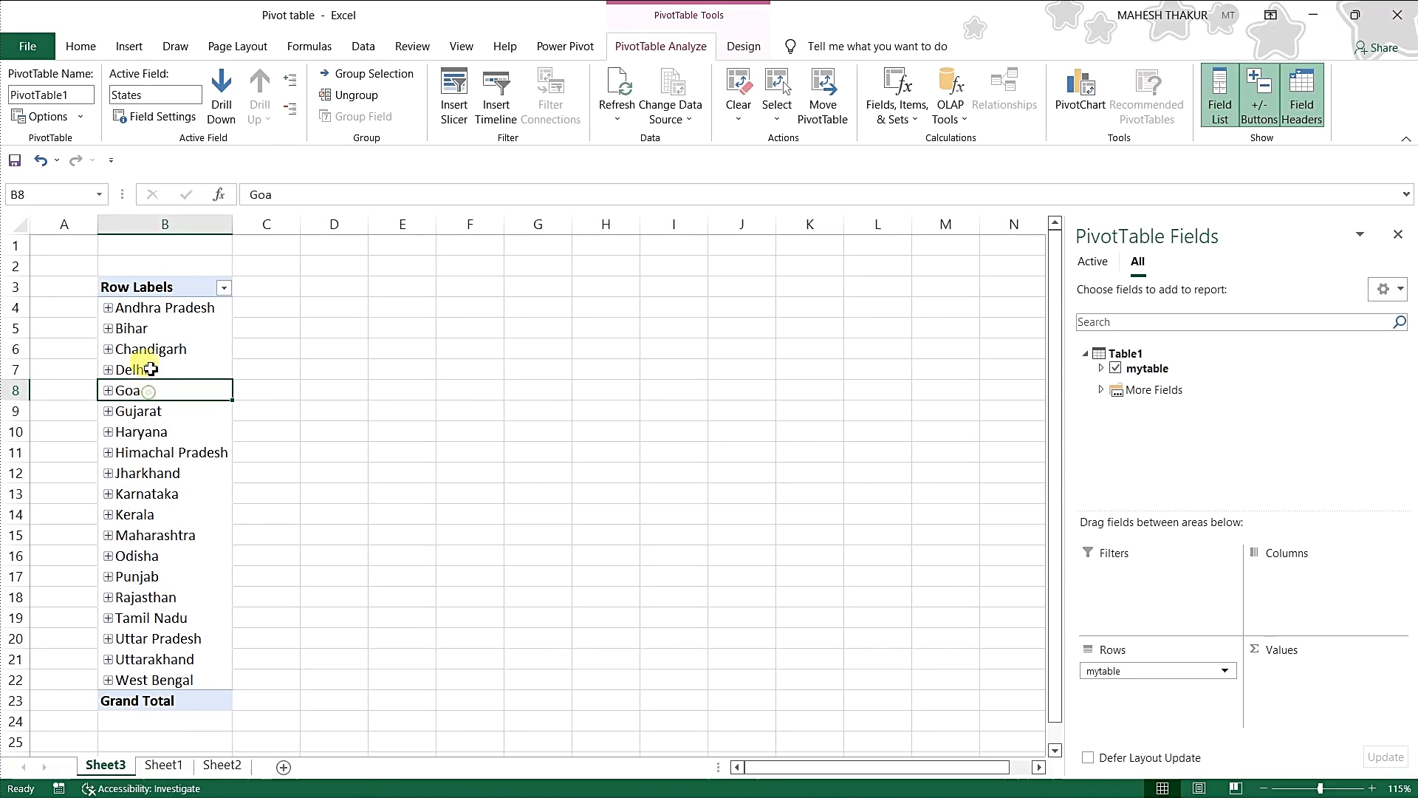
{"action": "left_click", "coordinate": [222, 88]}
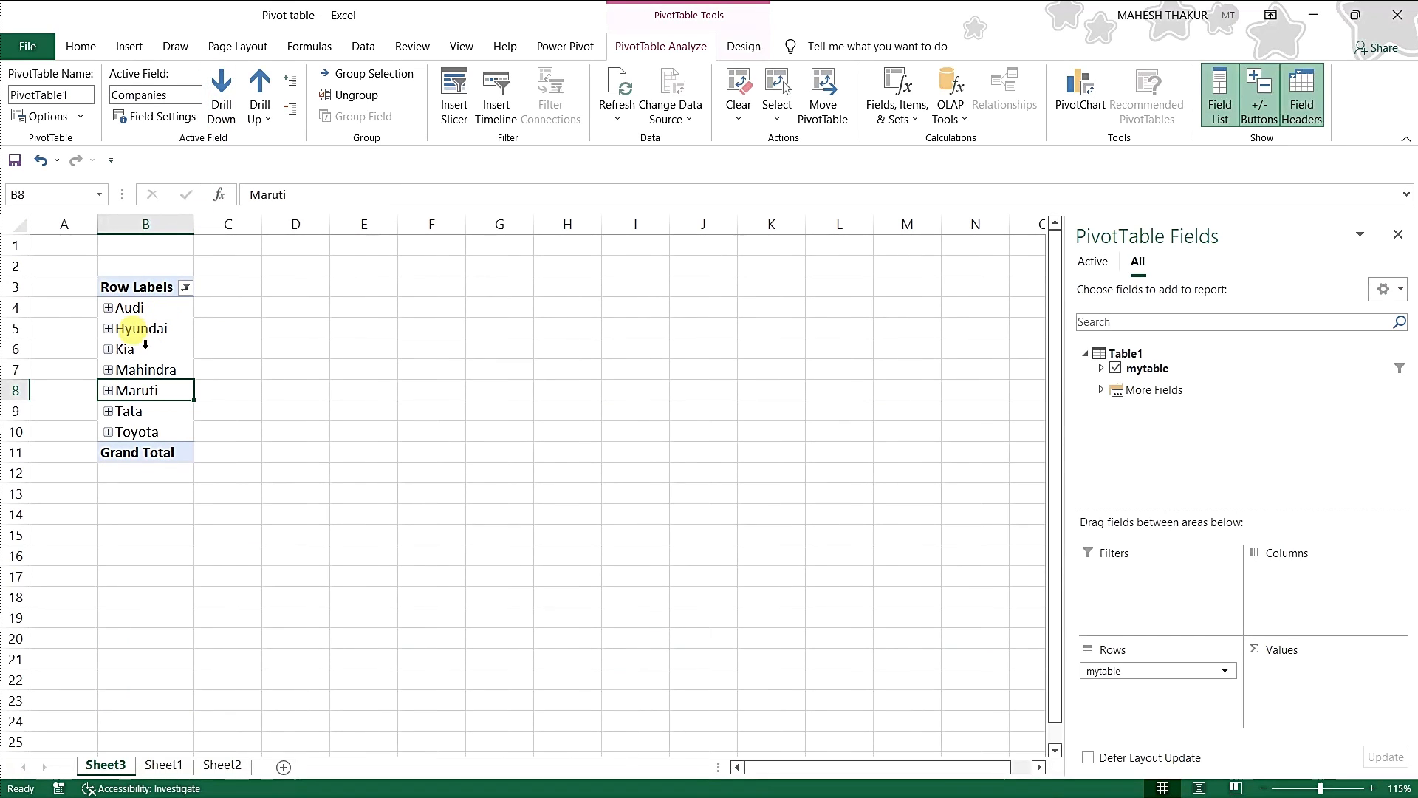
Drill down from the Maruti row label to its sale quantities, and drill back up to the States level.
{"action": "left_click", "coordinate": [224, 102]}
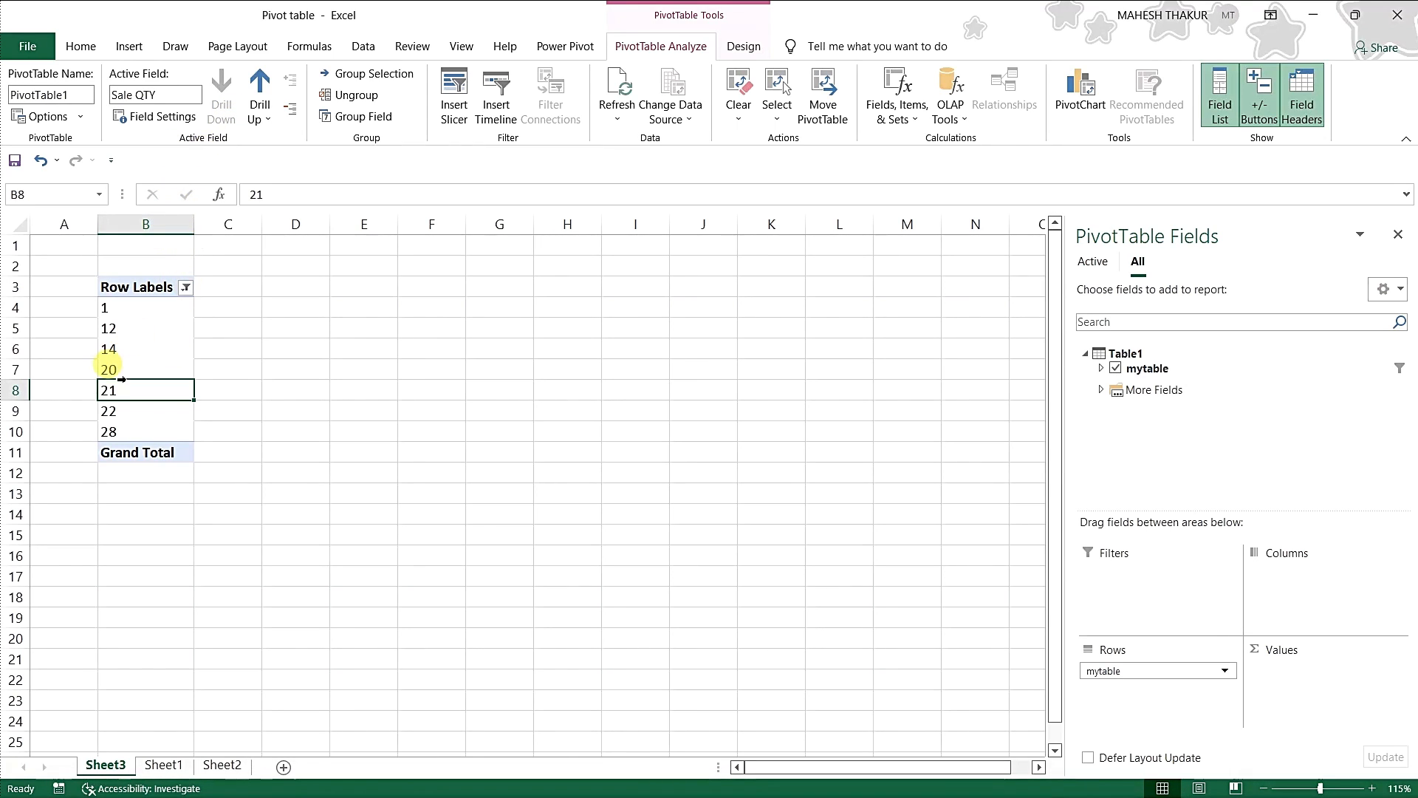
{"action": "left_click", "coordinate": [255, 80]}
{"action": "left_click", "coordinate": [258, 80]}
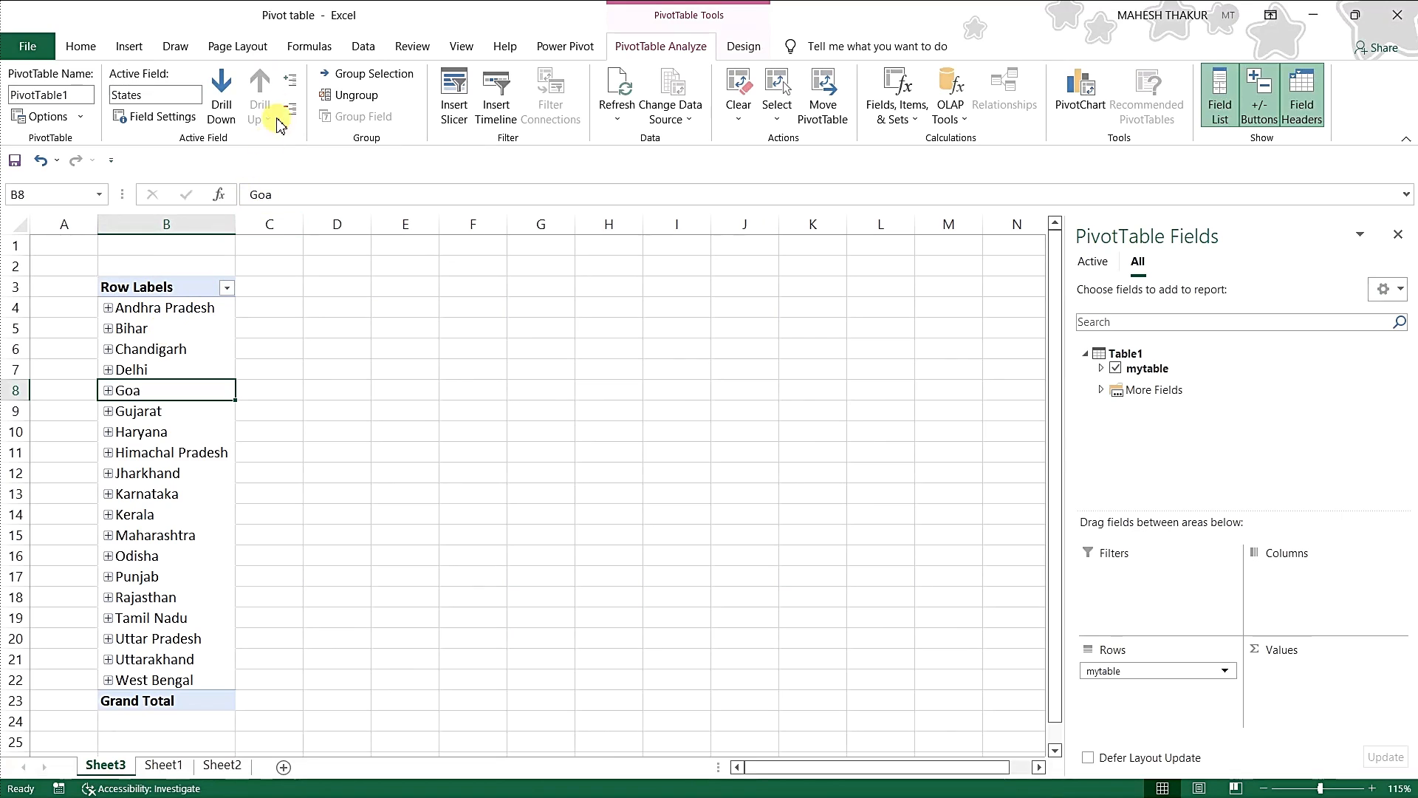
Expand the entire mytable hierarchy from States through Companies down to the Sale QTY level.
{"action": "left_click", "coordinate": [293, 82]}
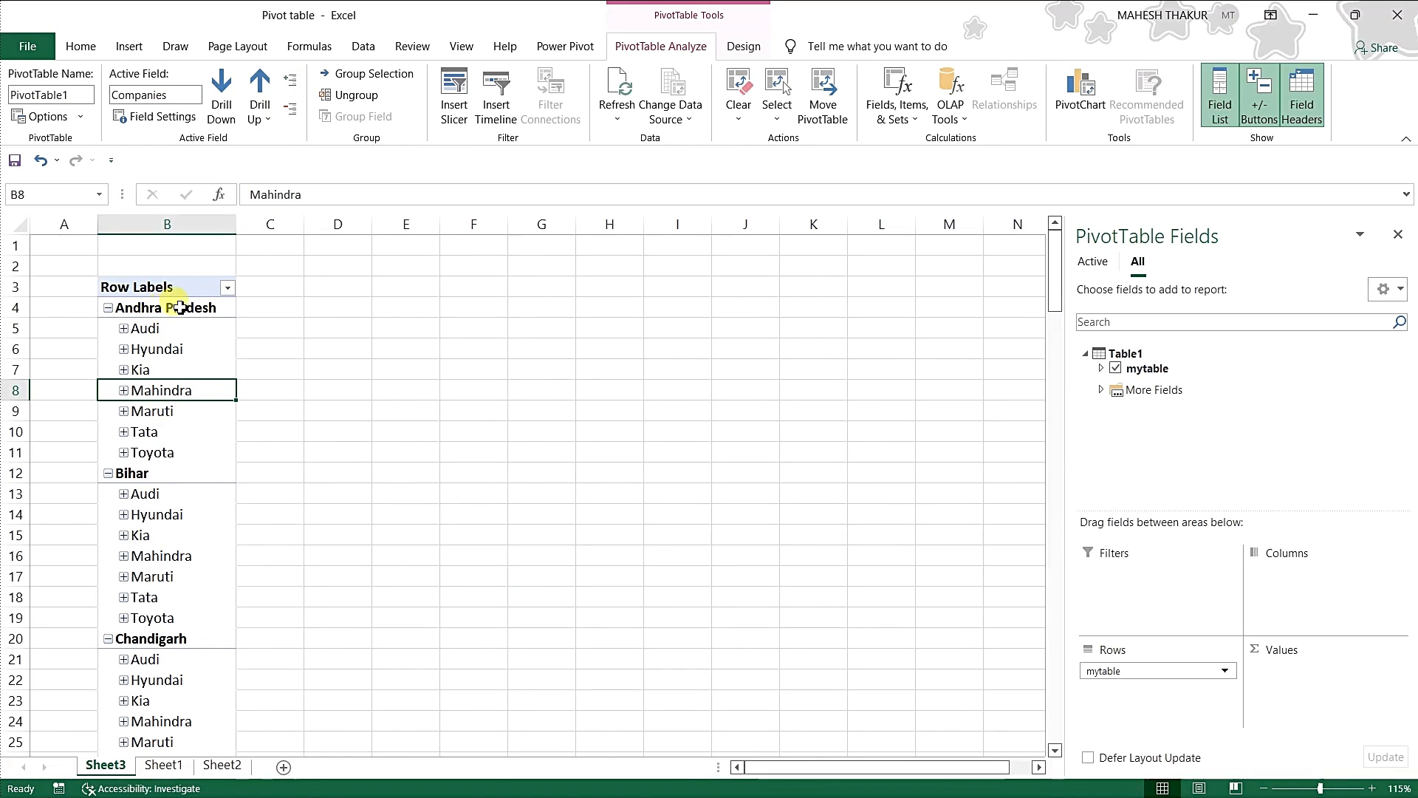
{"action": "left_click", "coordinate": [290, 83]}
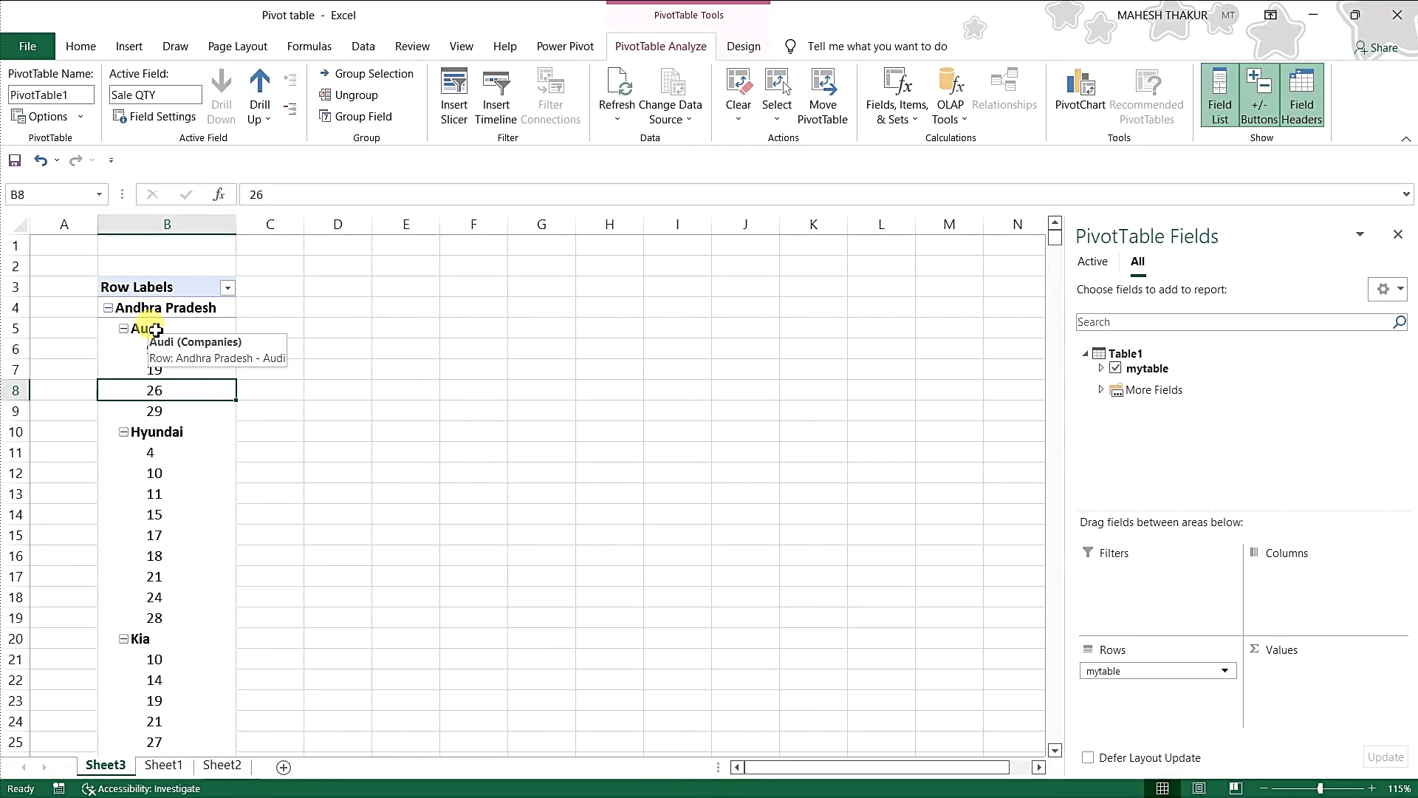
{"action": "mouse_move", "coordinate": [155, 391]}
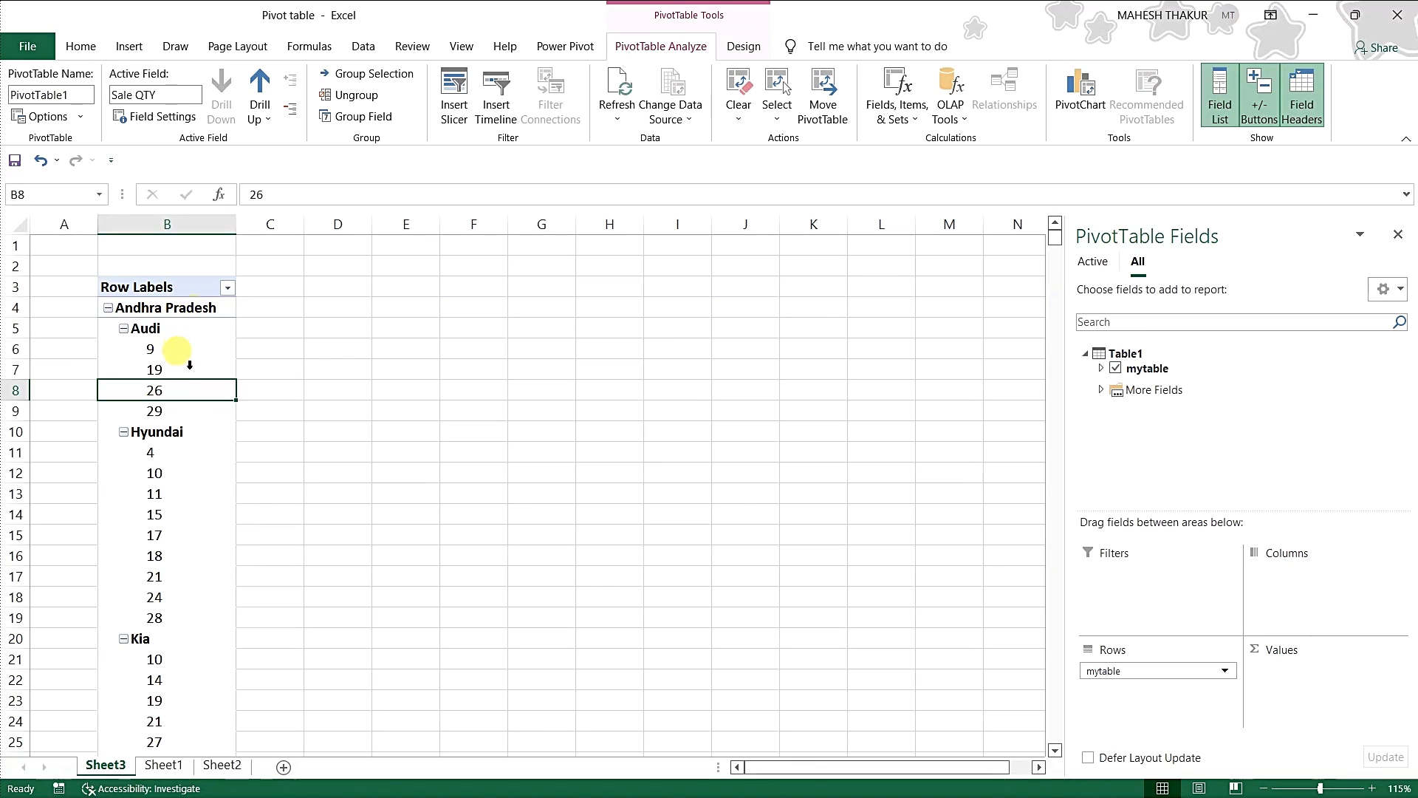
{"action": "mouse_move", "coordinate": [187, 371]}
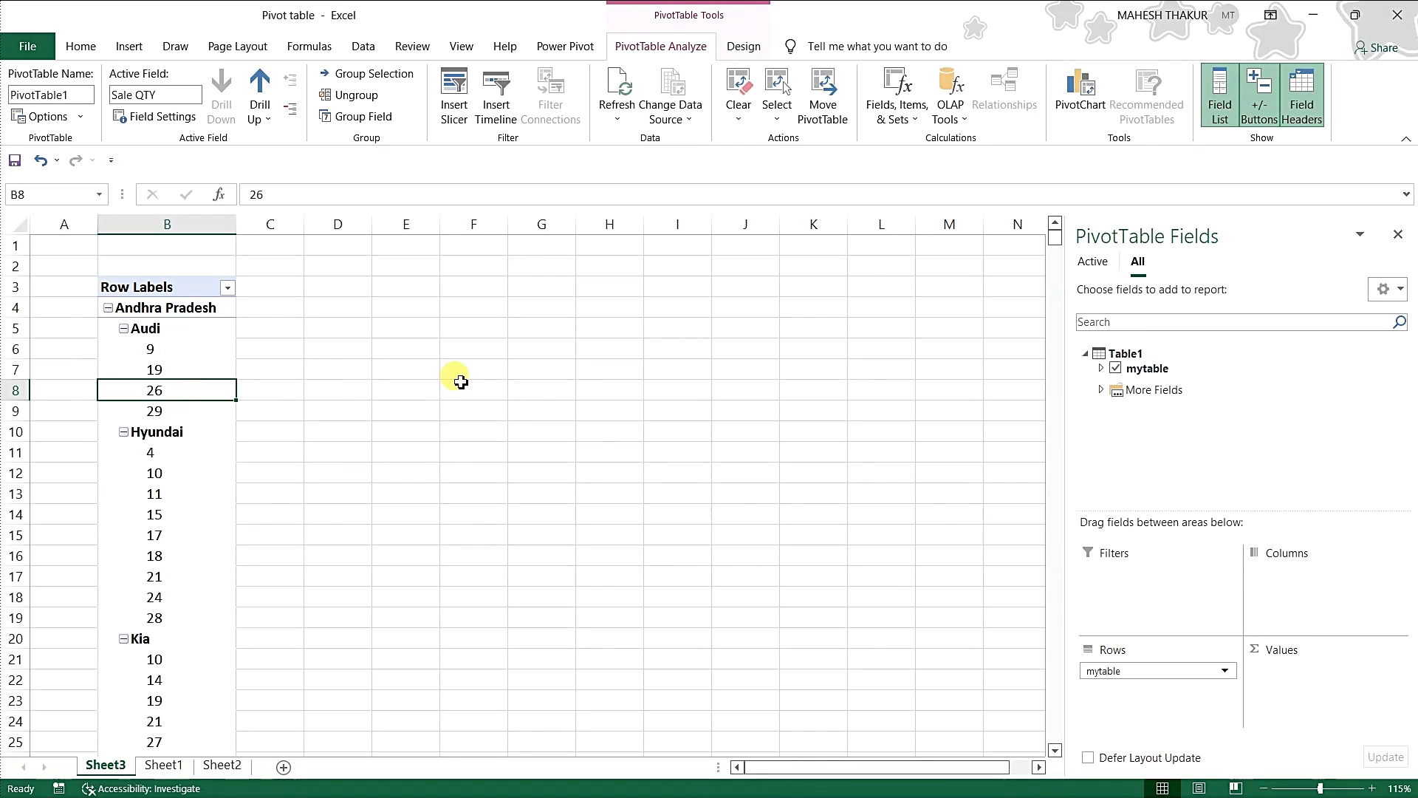
Set the report layout of the hierarchy PivotTable to Tabular Form.
{"action": "left_click", "coordinate": [744, 47]}
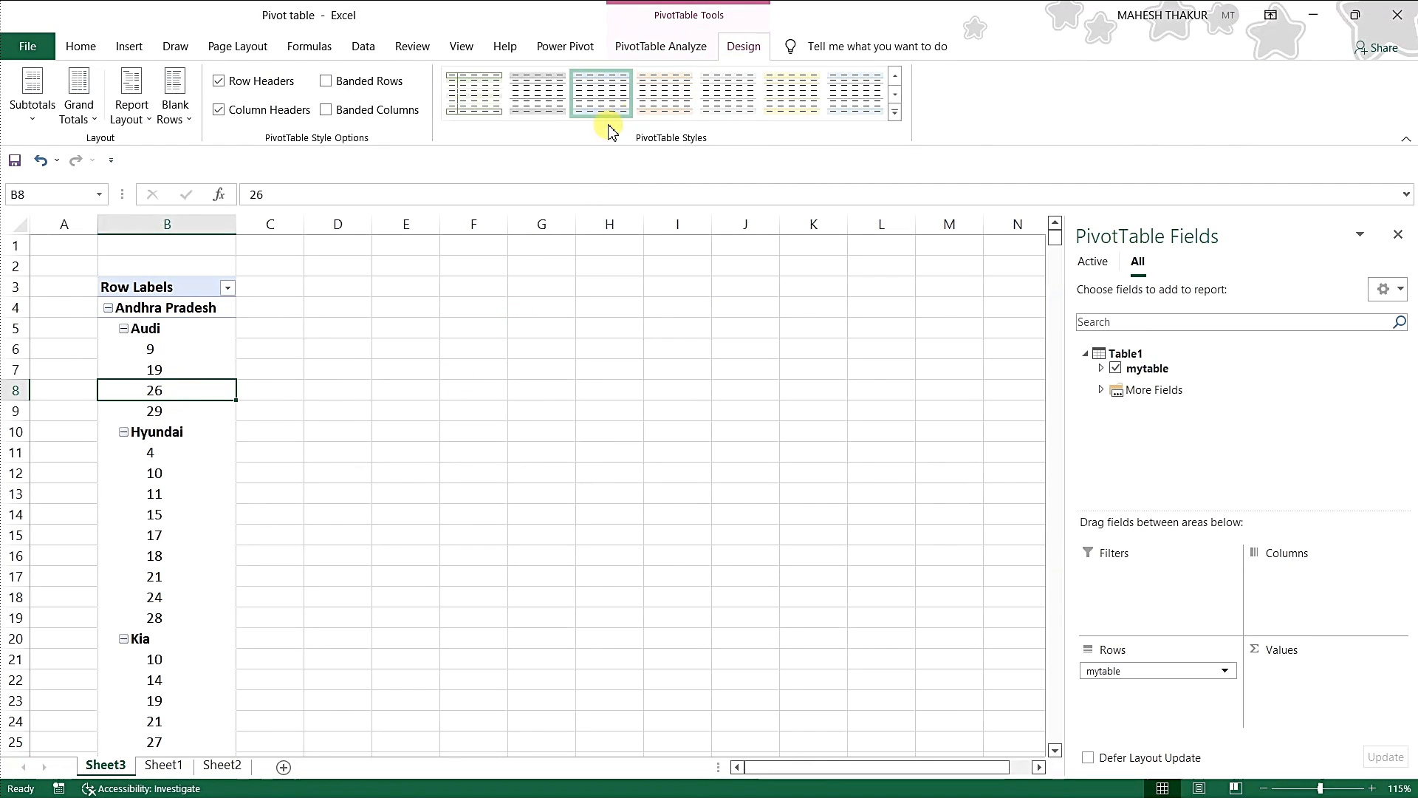
{"action": "left_click", "coordinate": [127, 111]}
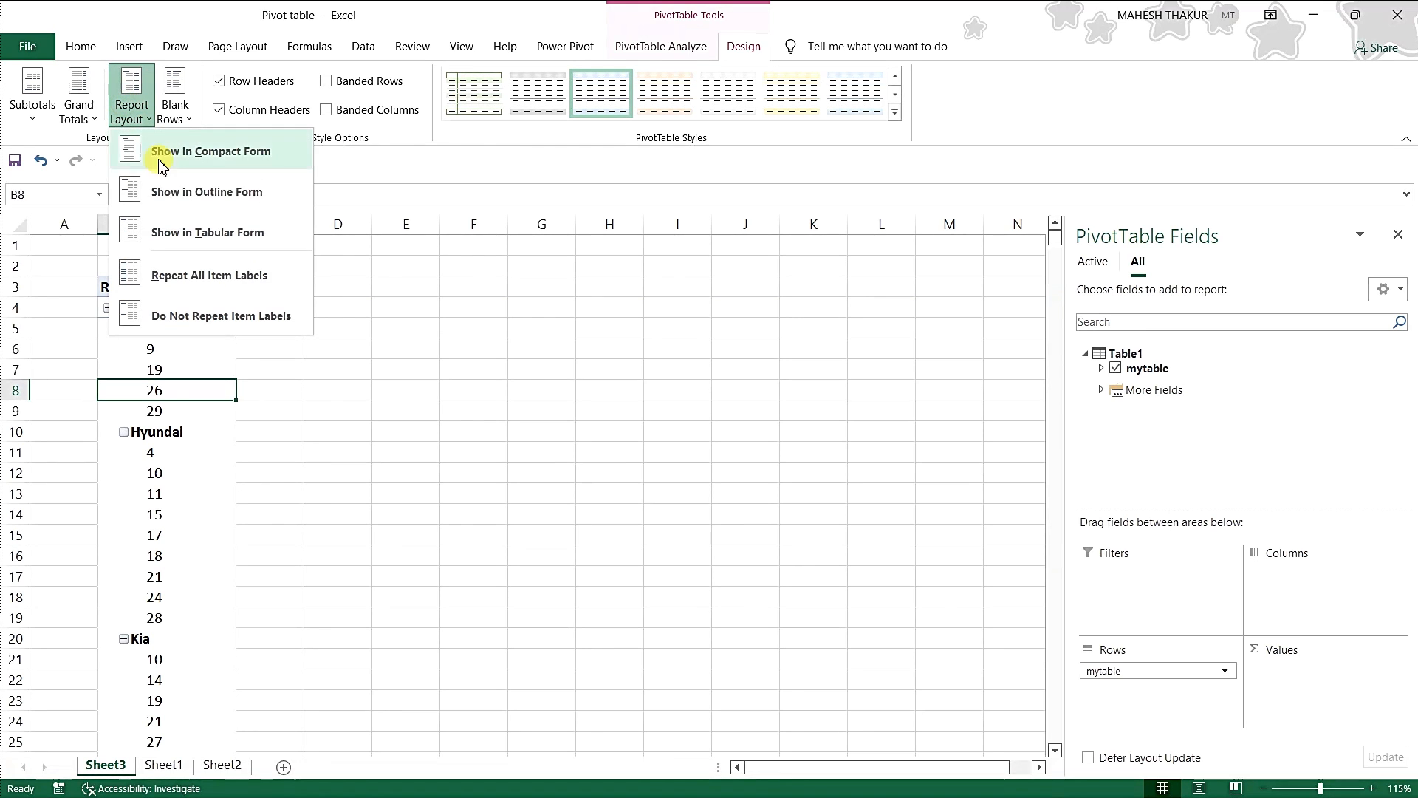
{"action": "left_click", "coordinate": [214, 232]}
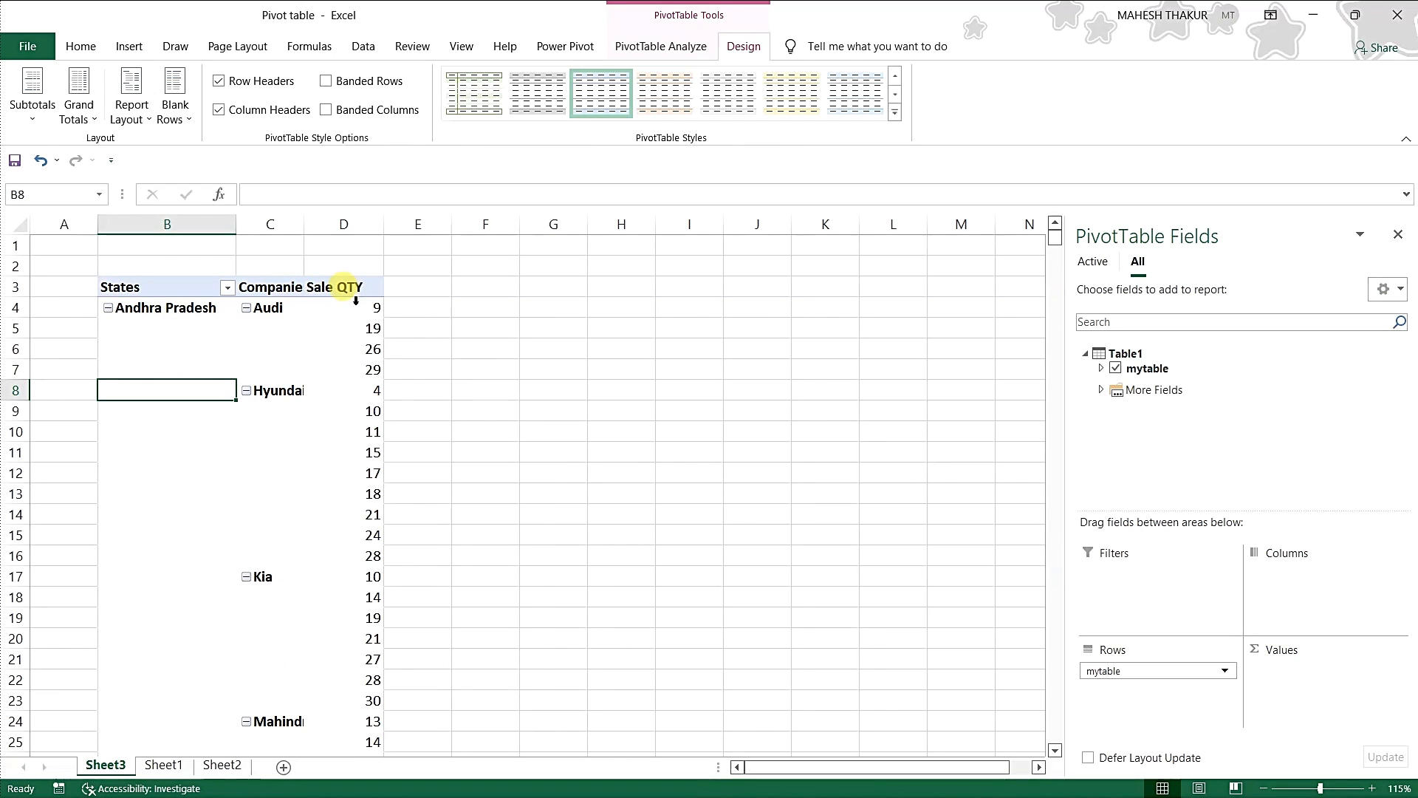
{"action": "mouse_move", "coordinate": [349, 314]}
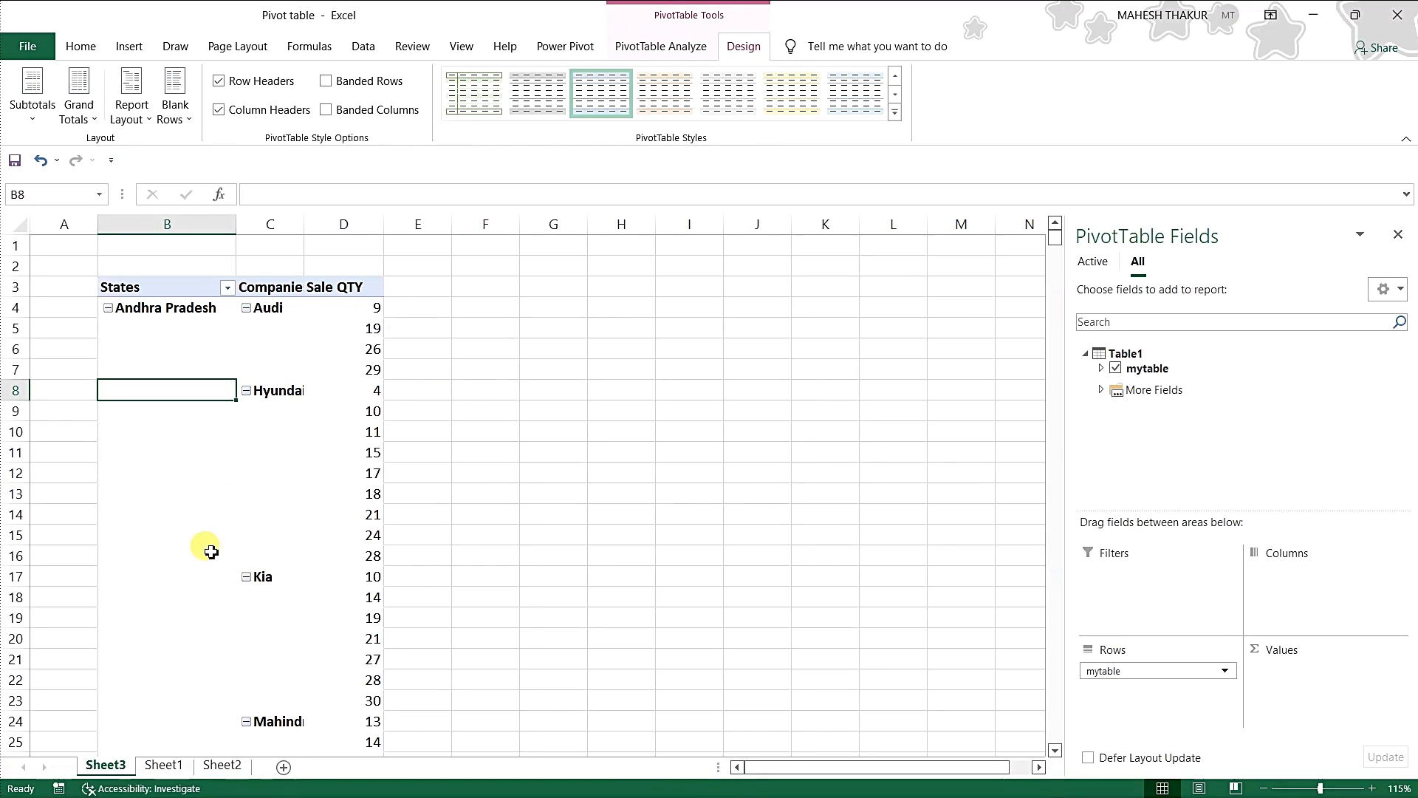
Delete Sheet3 from the workbook and switch to the PivotTable on Sheet2.
{"action": "right_click", "coordinate": [118, 764]}
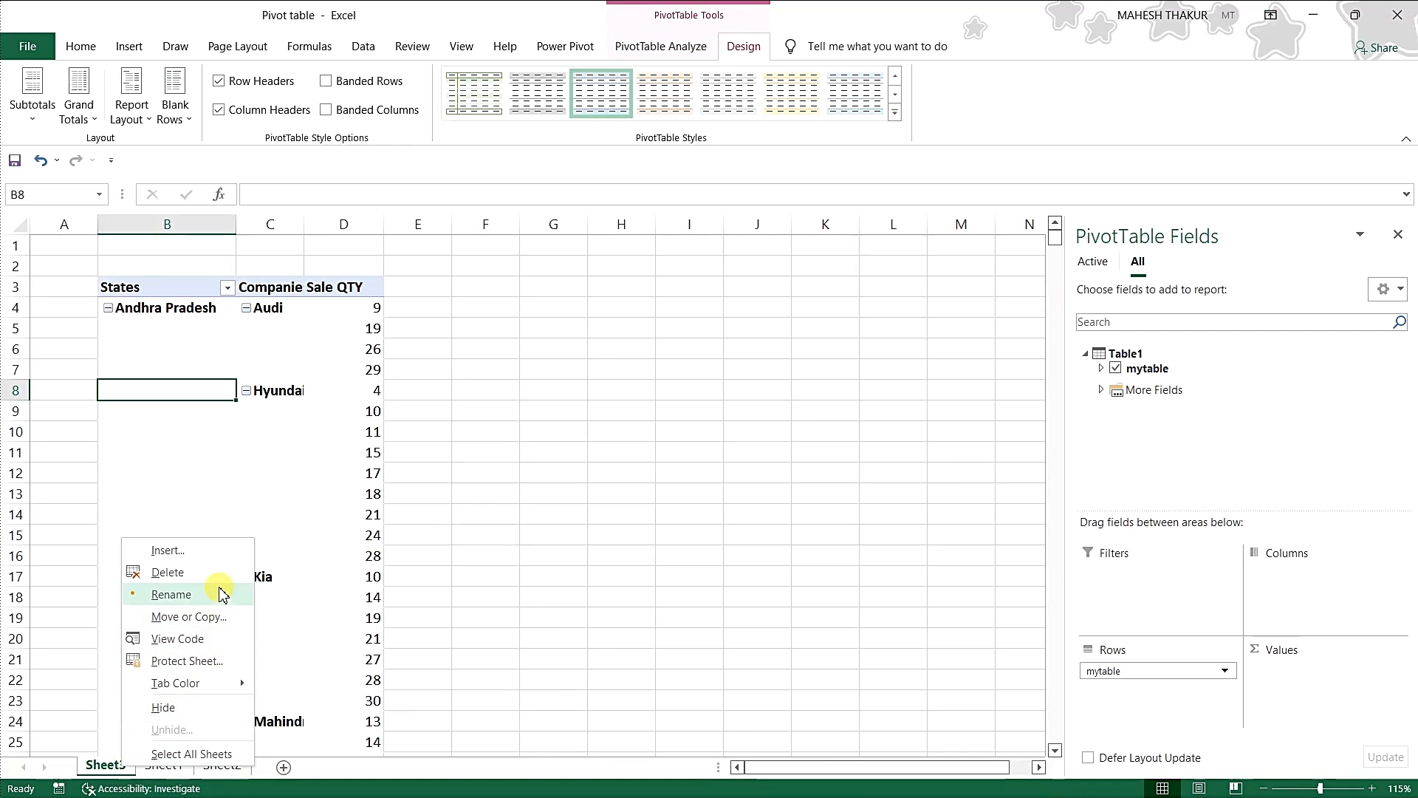
{"action": "left_click", "coordinate": [167, 573]}
{"action": "left_click", "coordinate": [688, 459]}
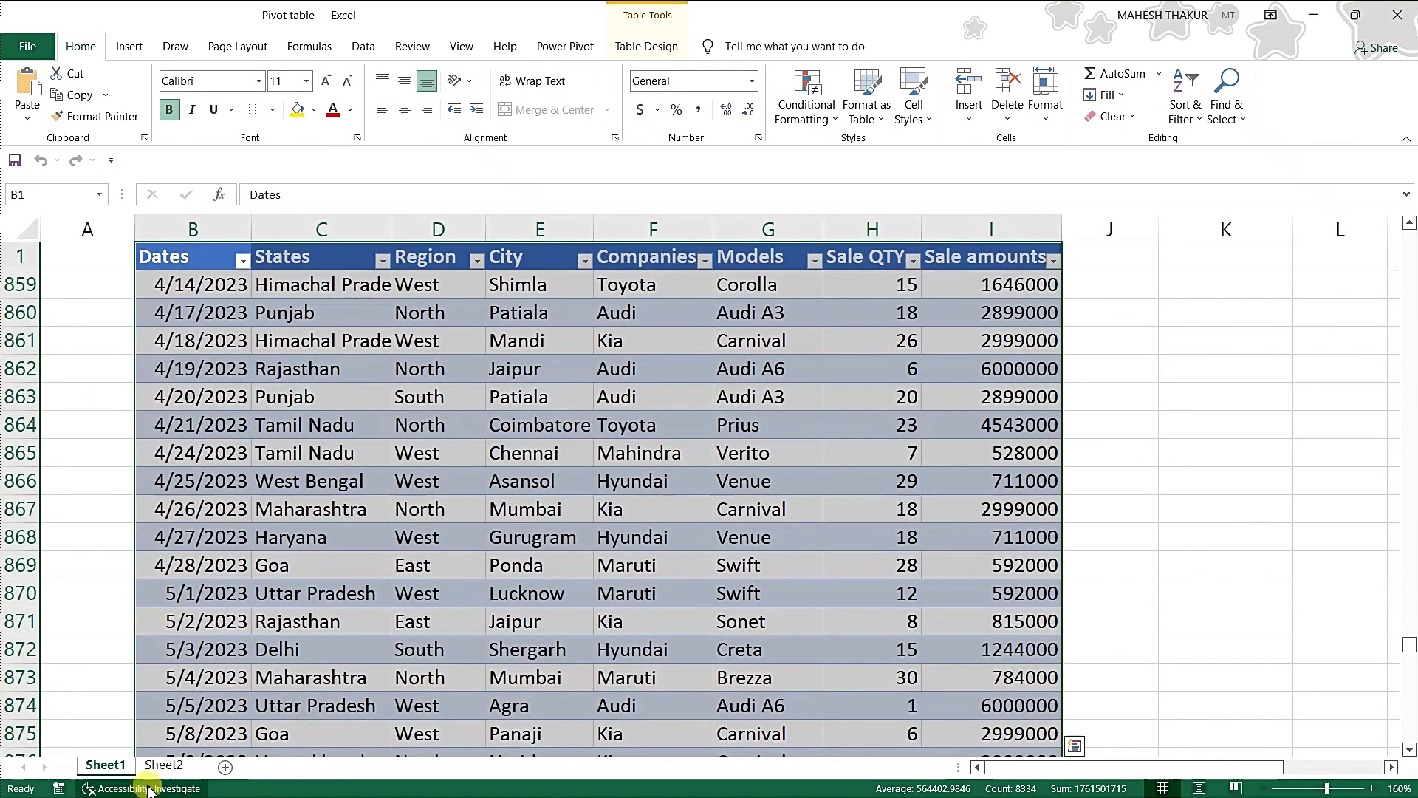
{"action": "left_click", "coordinate": [164, 766]}
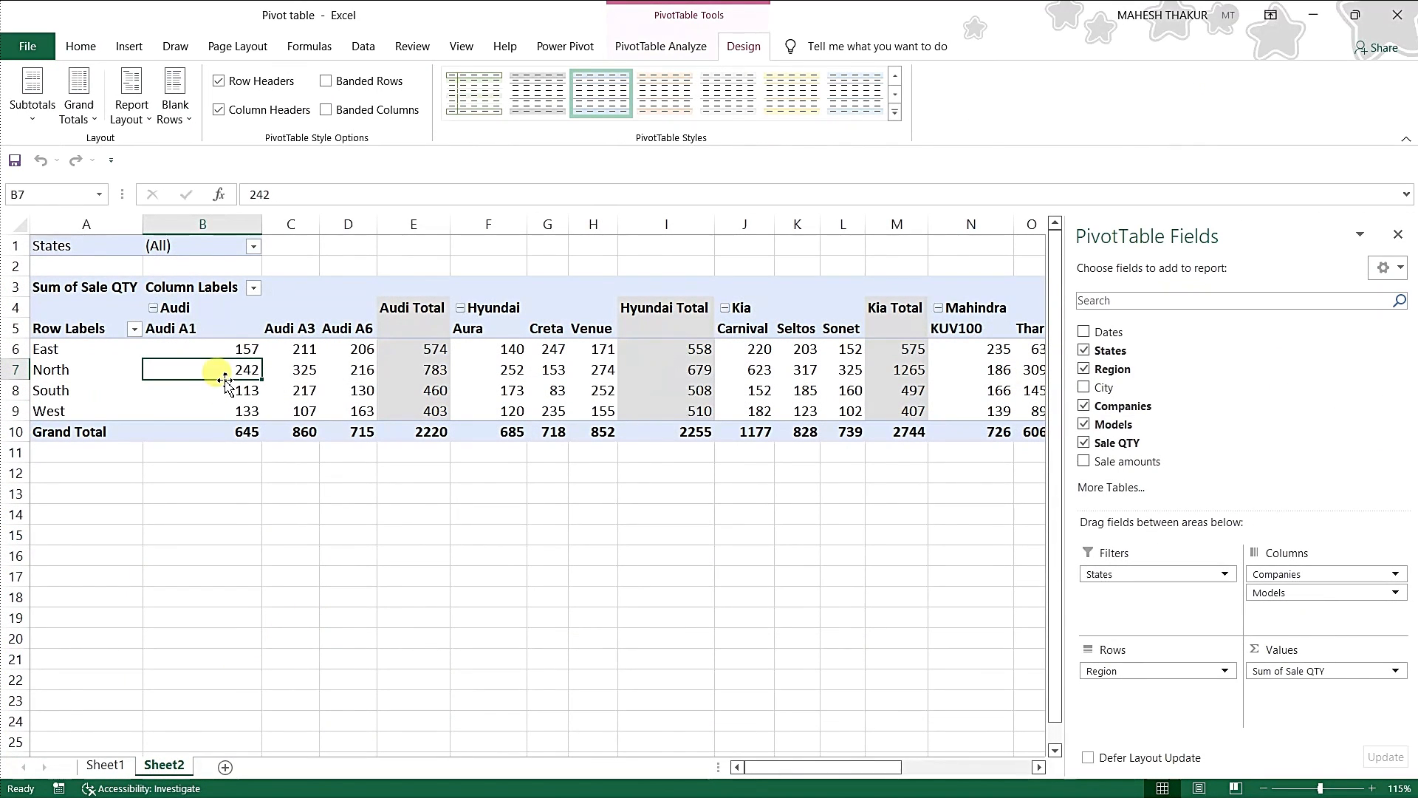
Try to group the Audi A3 column label in the Sheet2 PivotTable with Group Selection.
{"action": "left_click", "coordinate": [661, 47]}
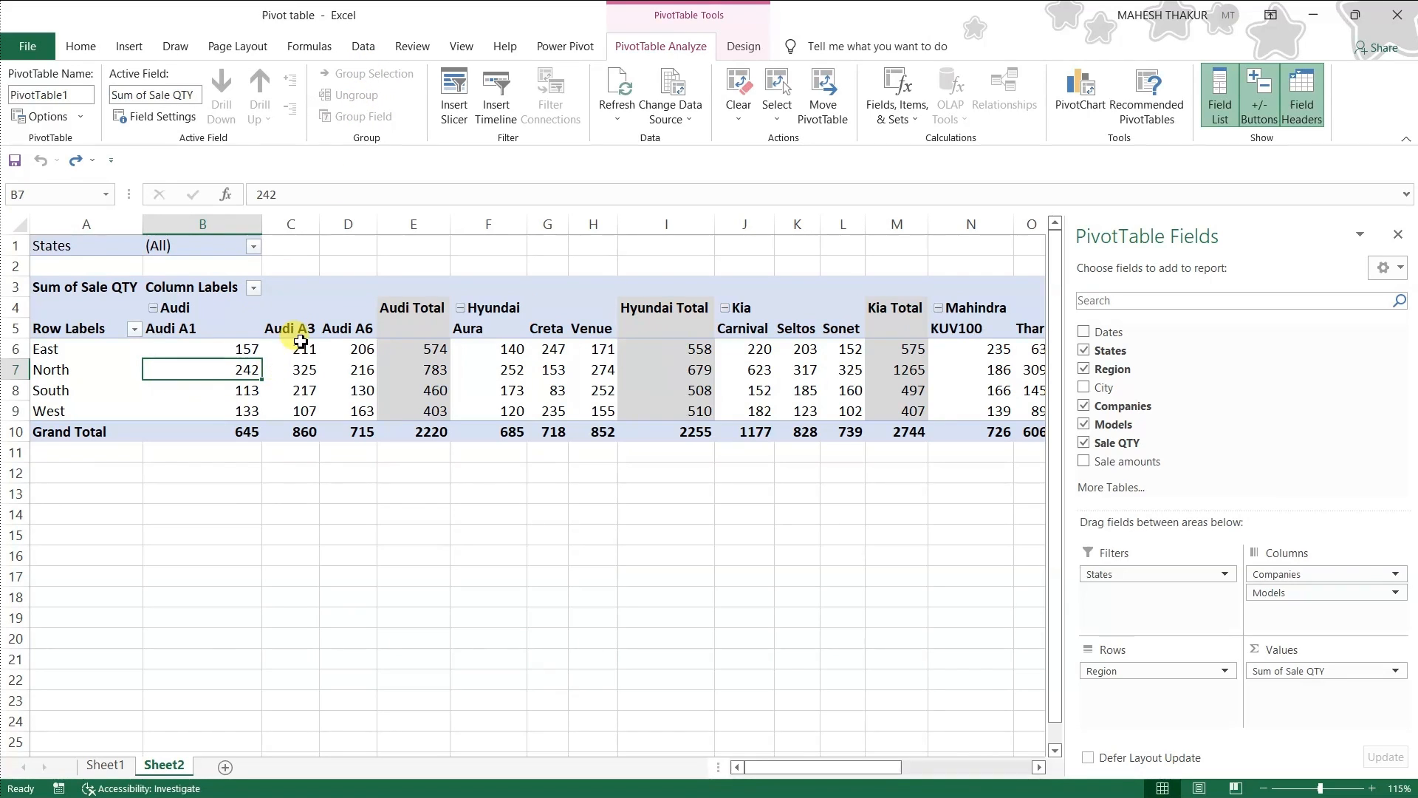
{"action": "left_click", "coordinate": [281, 370]}
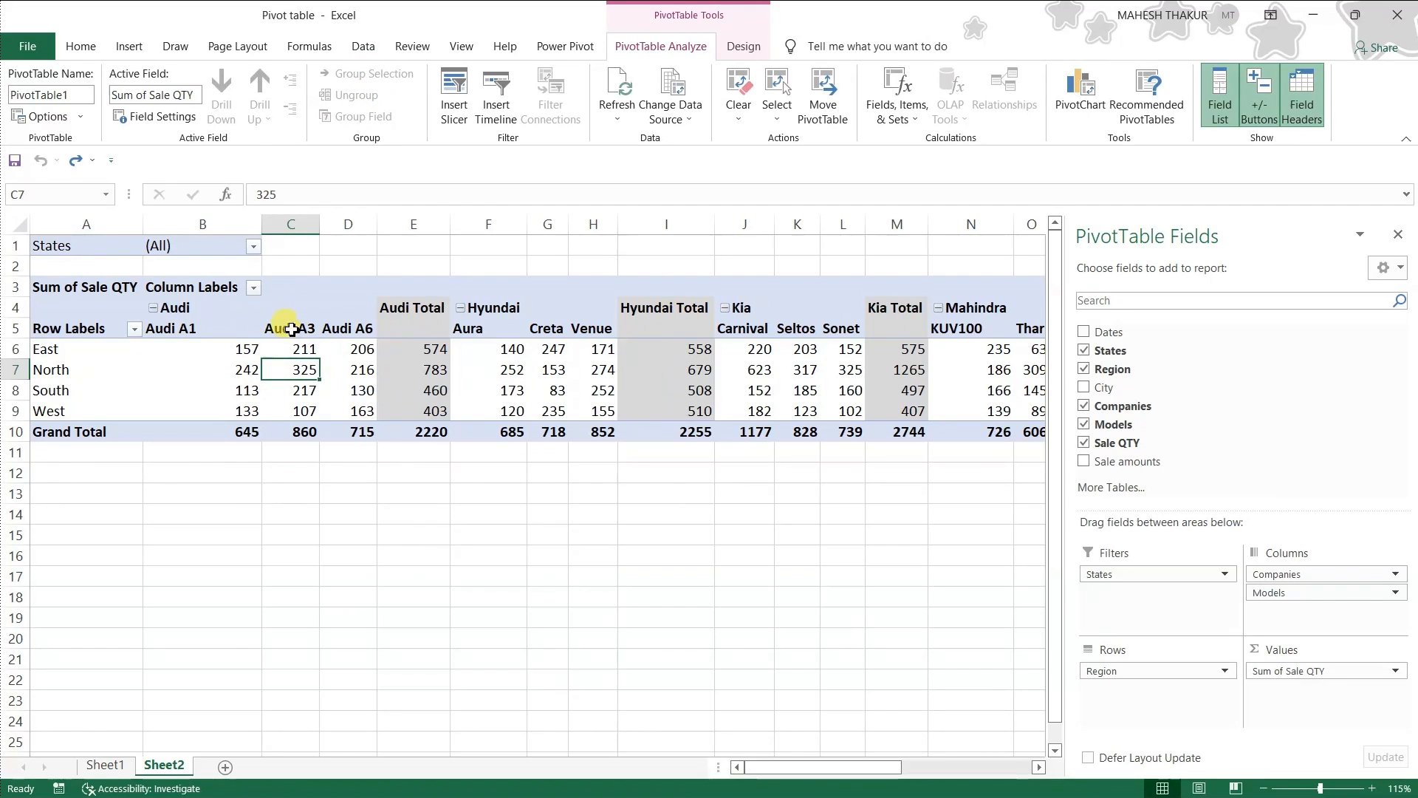
{"action": "left_click", "coordinate": [346, 328]}
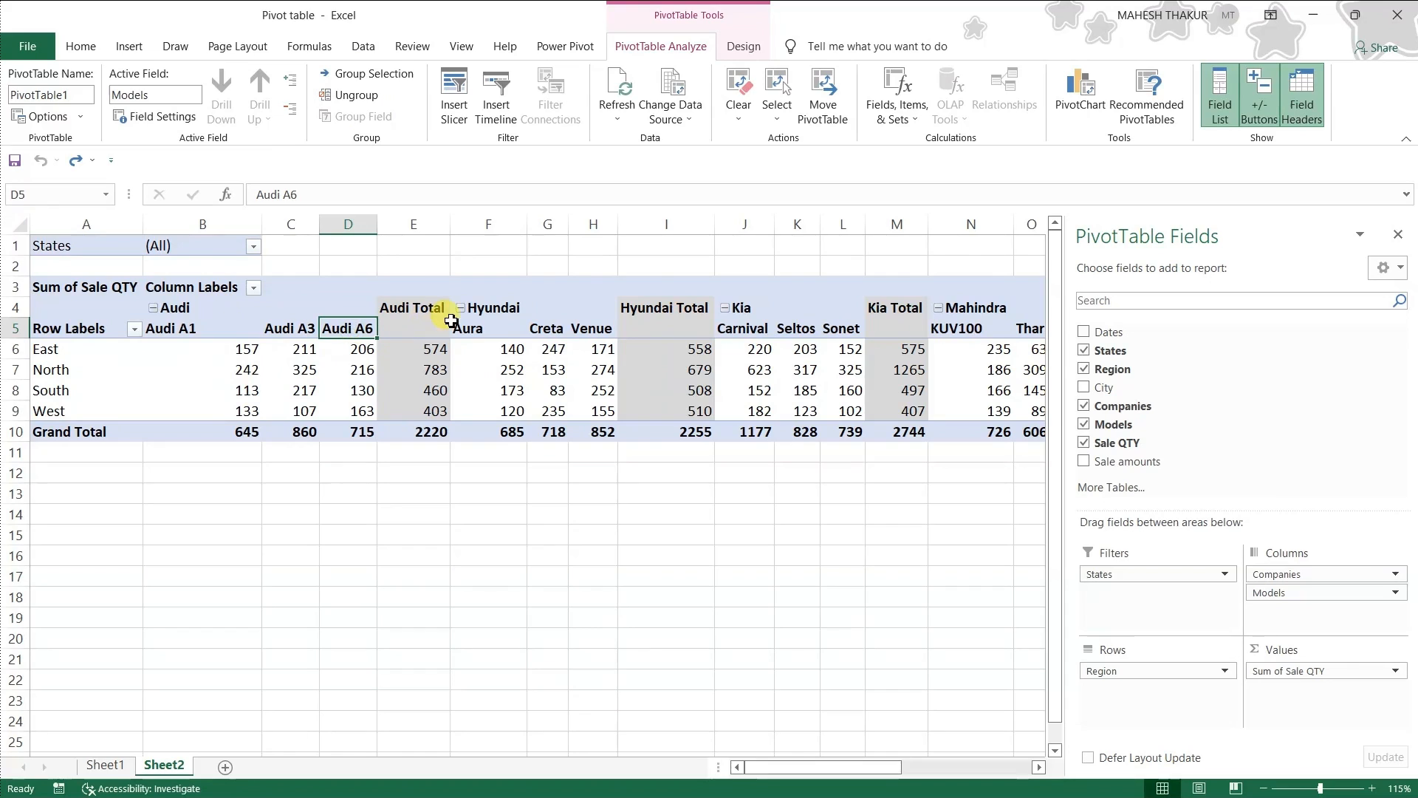
{"action": "left_click", "coordinate": [476, 337]}
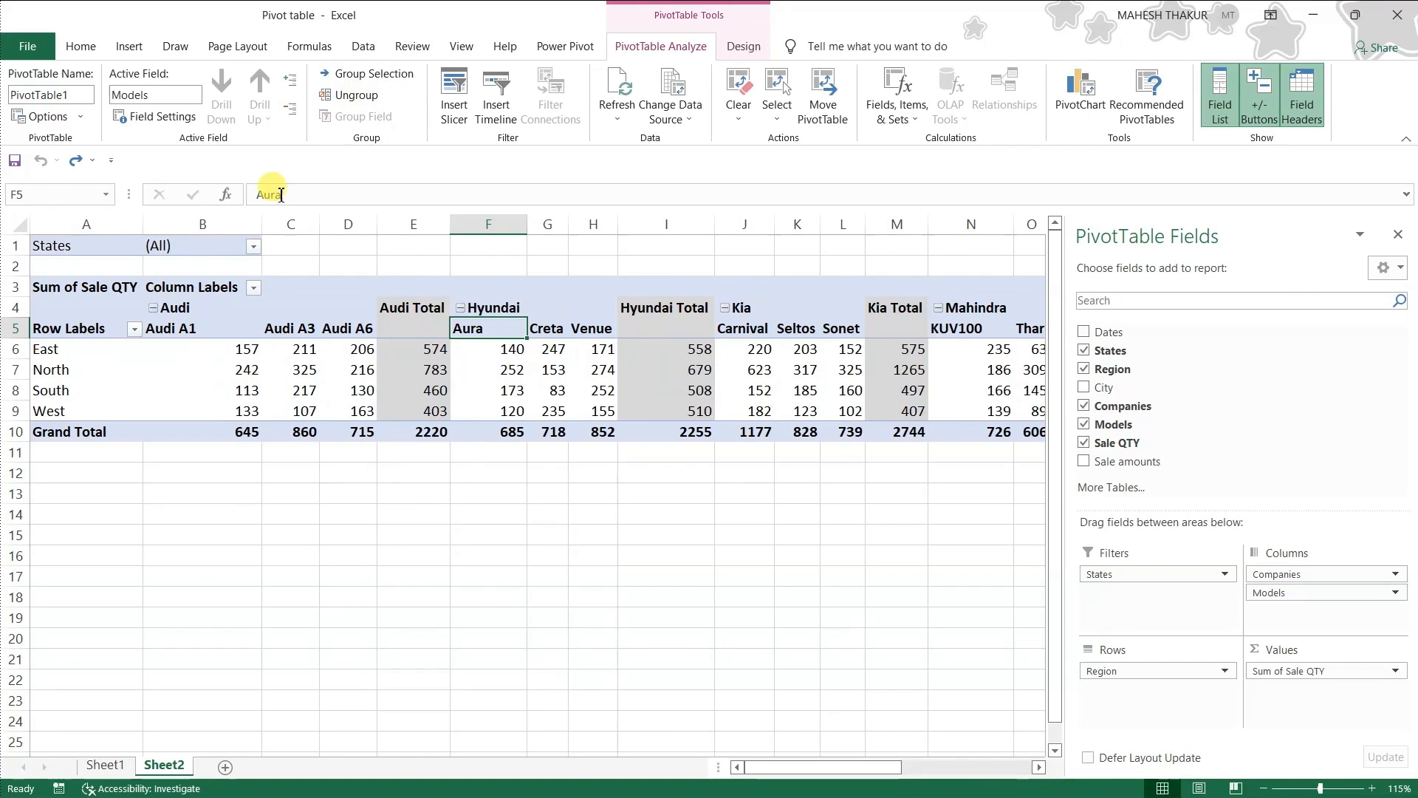
{"action": "left_click", "coordinate": [38, 378]}
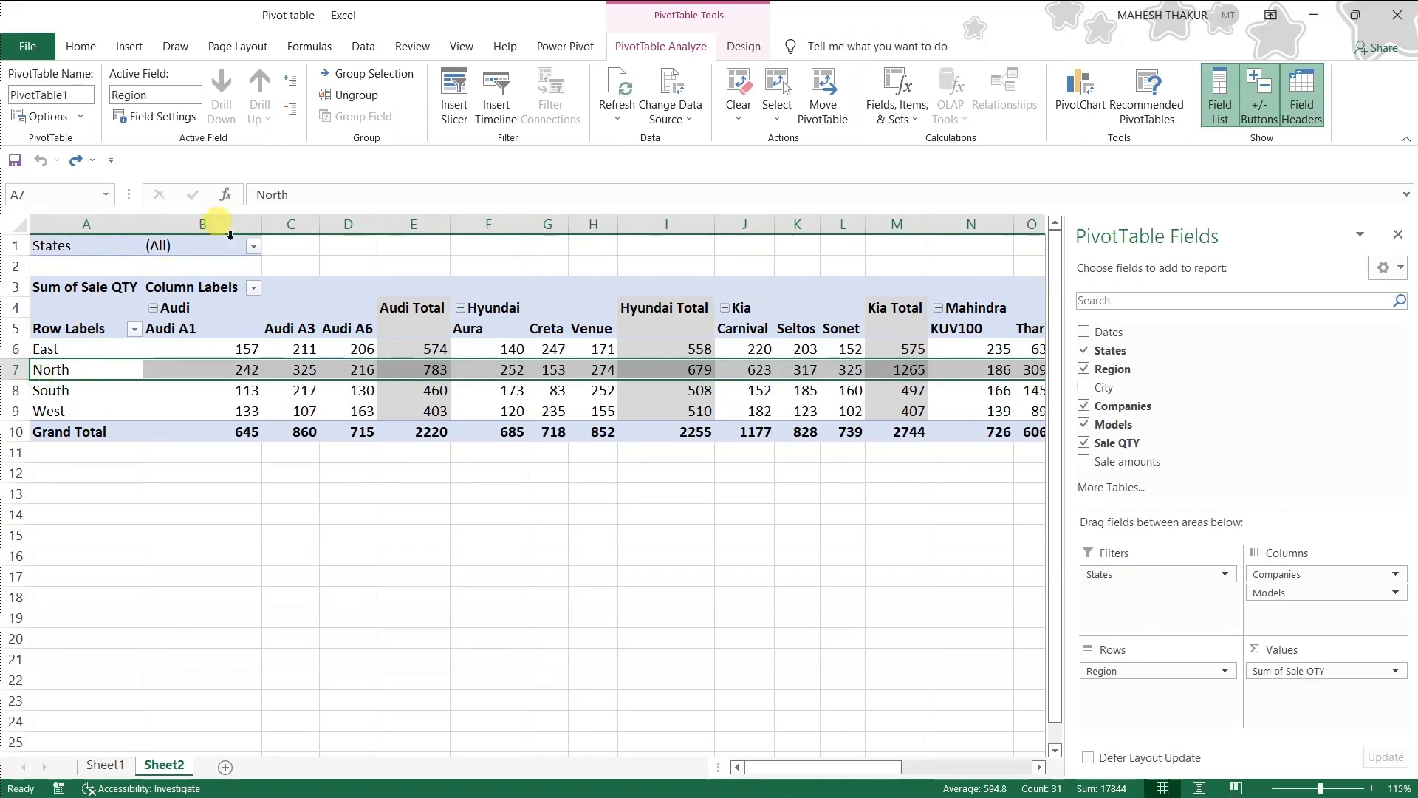
{"action": "left_click", "coordinate": [65, 390]}
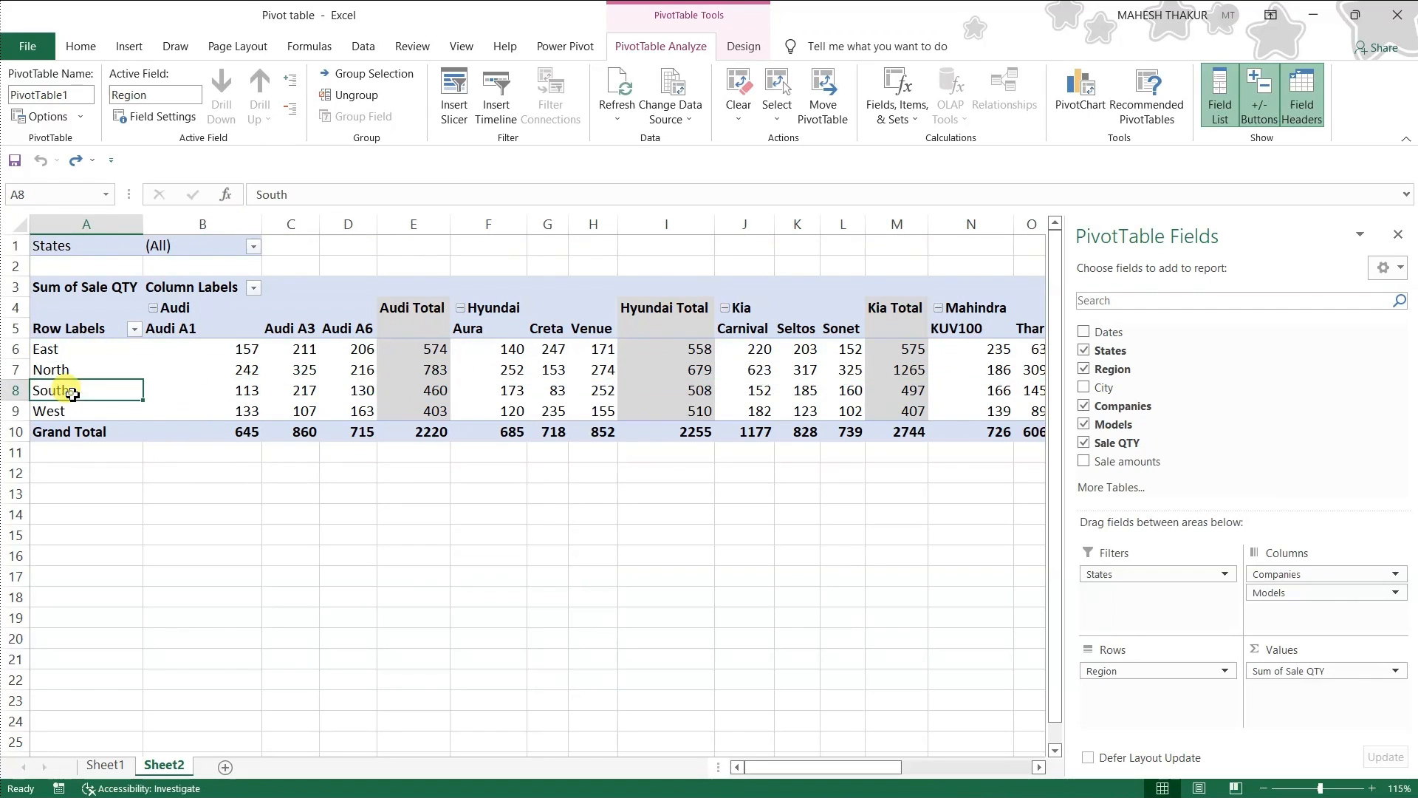
{"action": "left_click", "coordinate": [296, 327]}
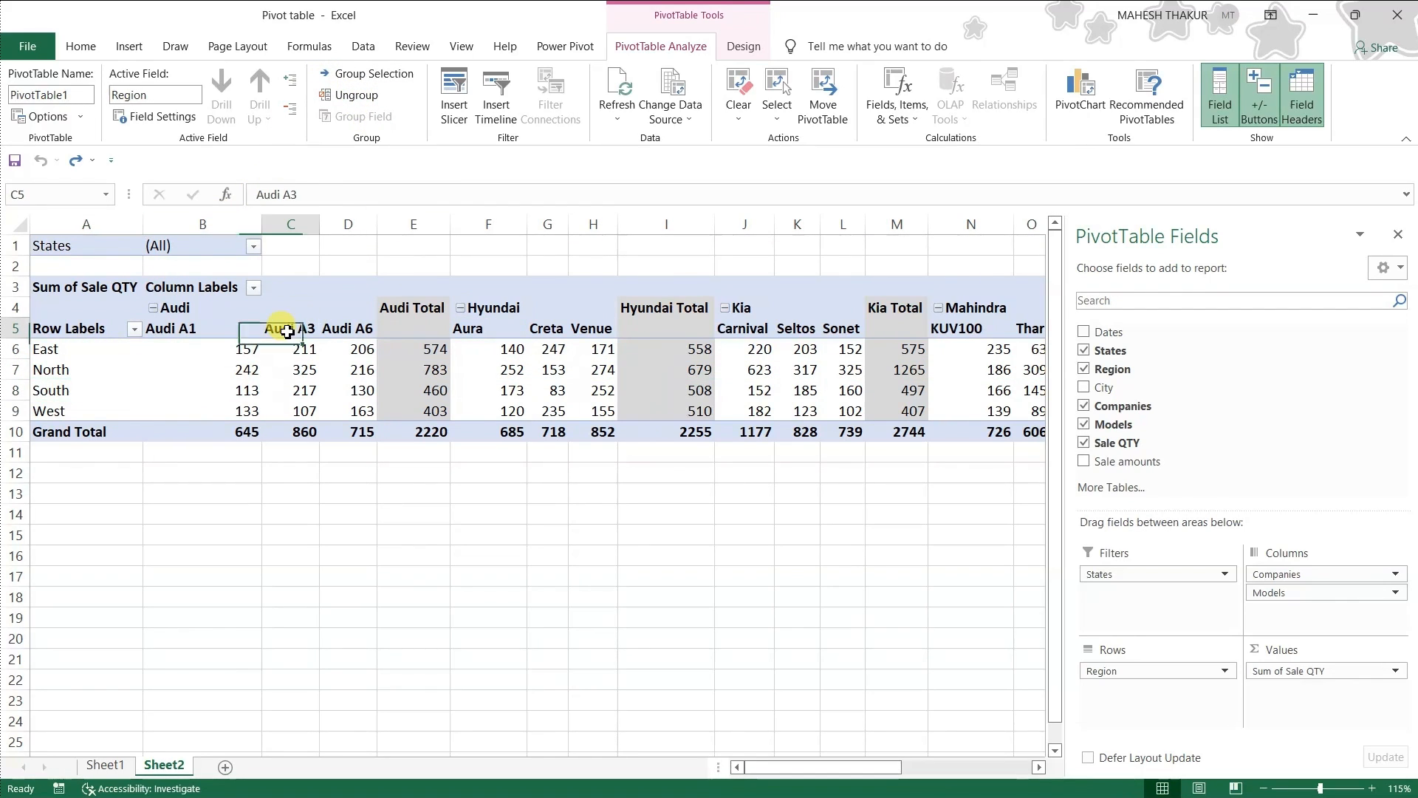
{"action": "left_click", "coordinate": [358, 76]}
{"action": "left_click", "coordinate": [715, 459]}
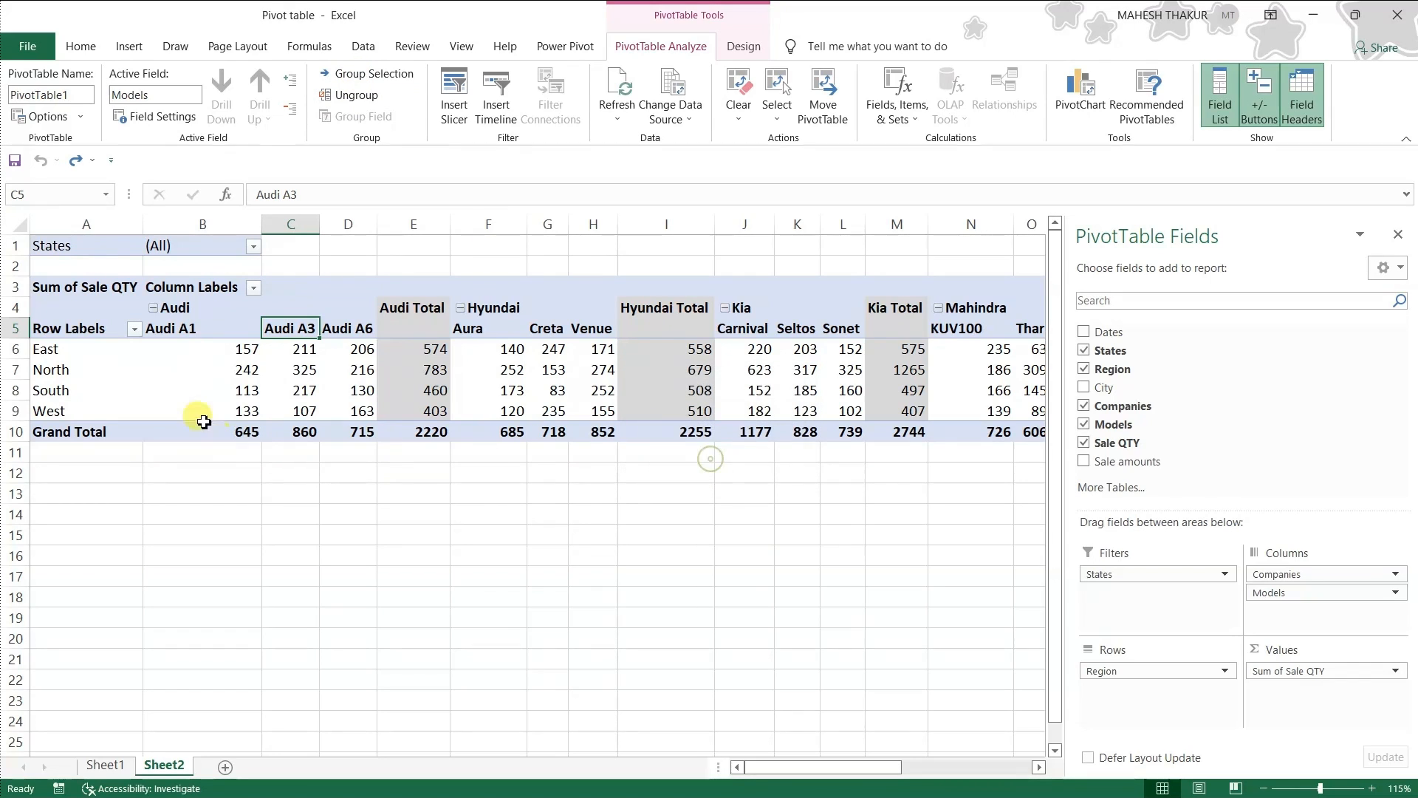
Try to group the North row label in the PivotTable with Group Selection.
{"action": "left_click", "coordinate": [51, 370]}
{"action": "left_click", "coordinate": [357, 79]}
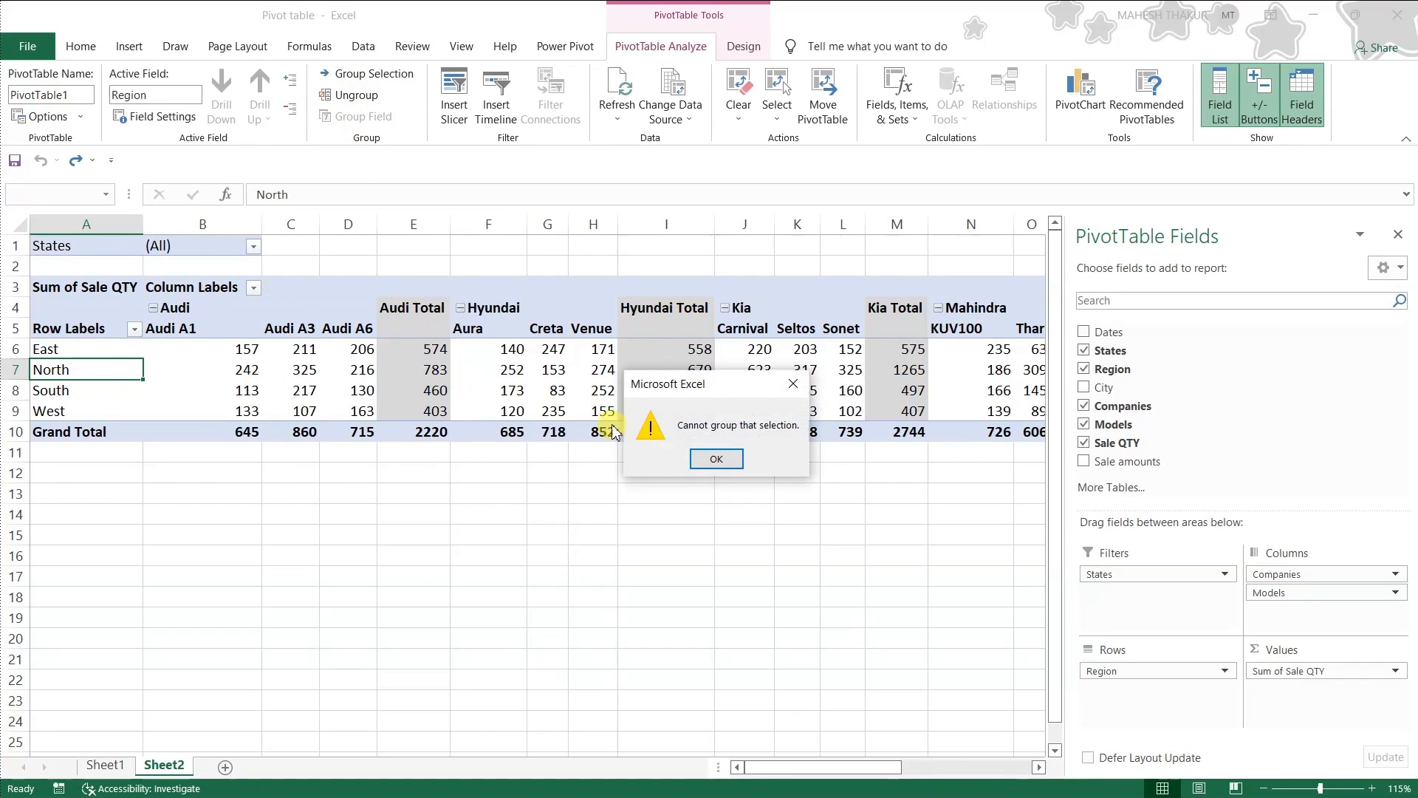
{"action": "left_click", "coordinate": [713, 459]}
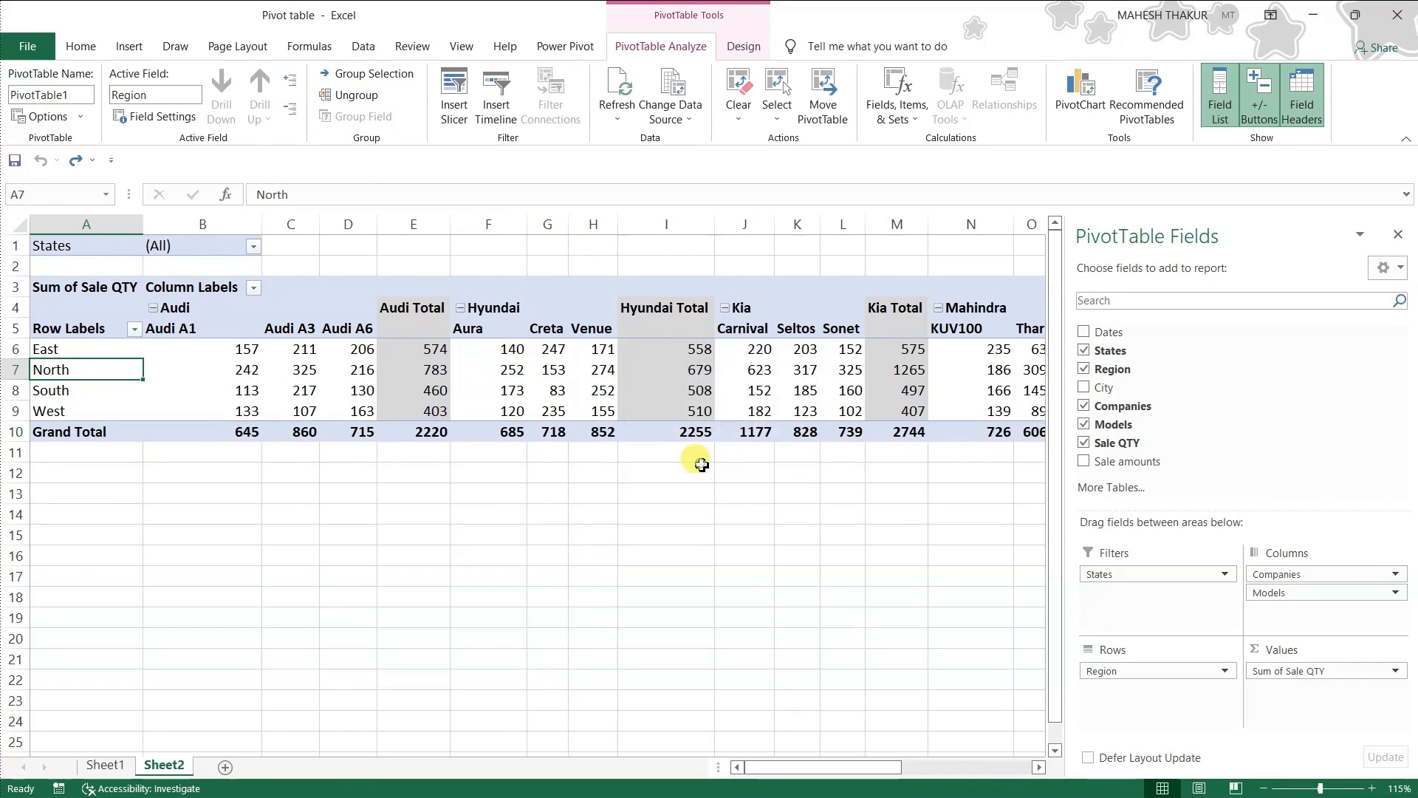
Rearrange the Sheet2 PivotTable by removing Companies and Models, moving Region to the columns and adding Dates to the rows.
{"action": "left_click", "coordinate": [103, 765]}
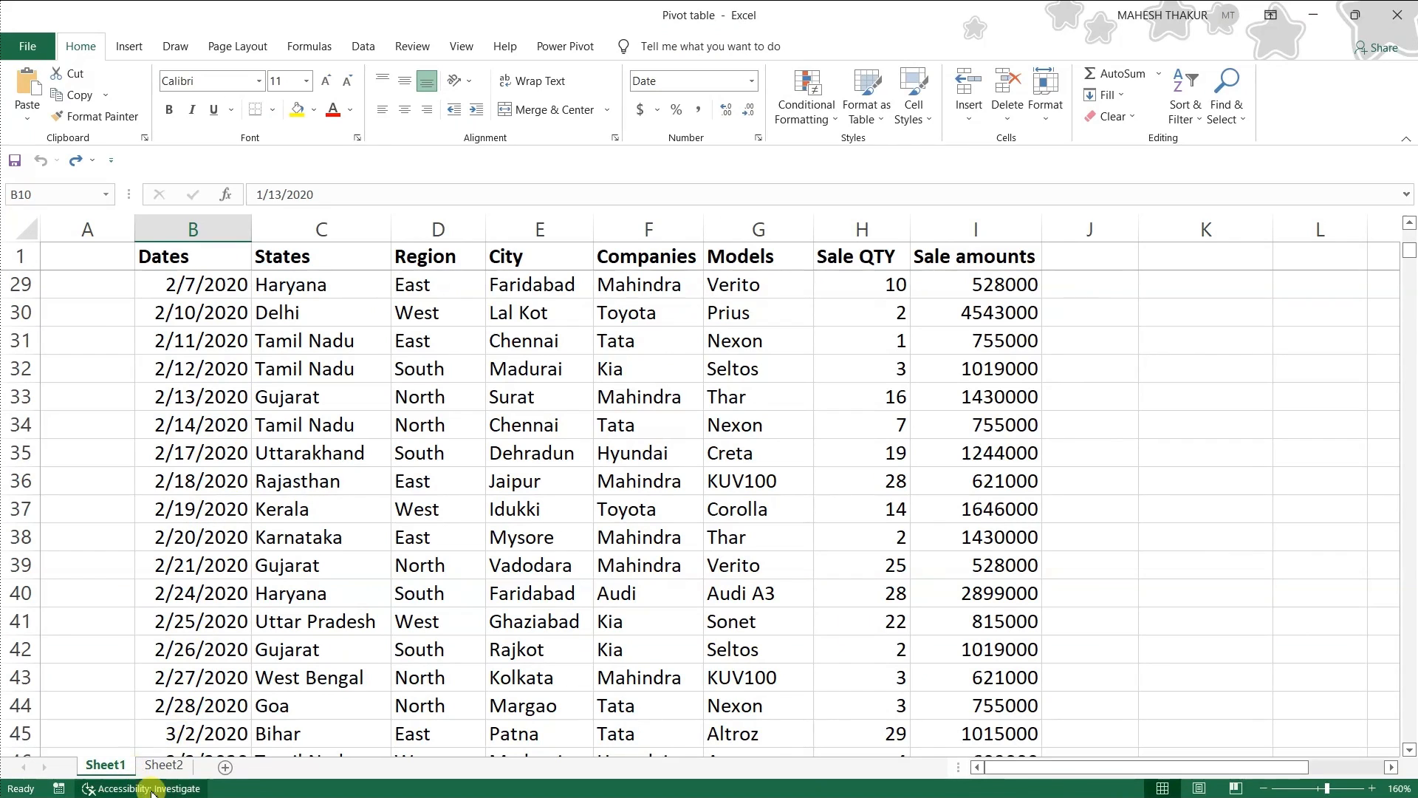
{"action": "left_click", "coordinate": [166, 765]}
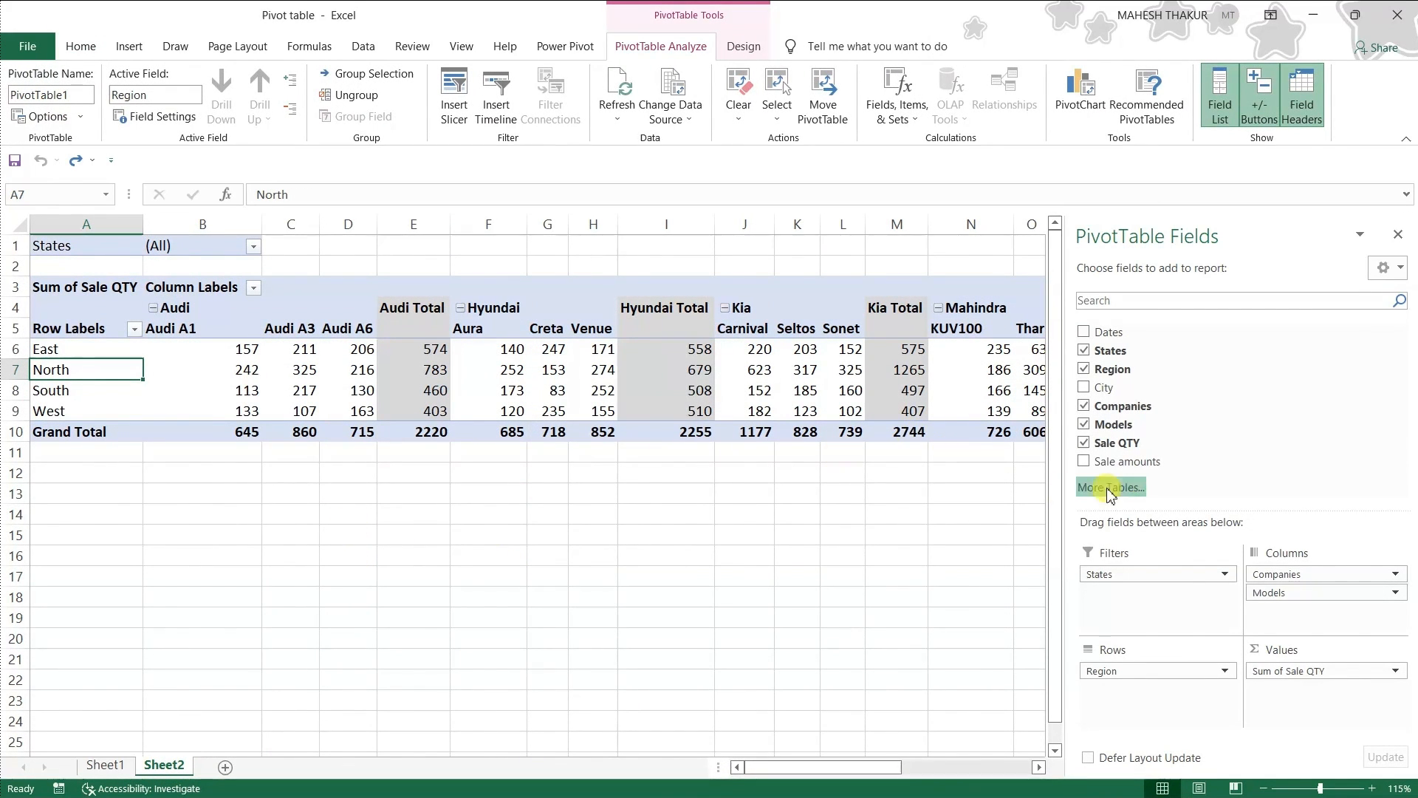
{"action": "left_click_drag", "start_coordinate": [1273, 576], "coordinate": [983, 573]}
{"action": "left_click_drag", "start_coordinate": [1285, 576], "coordinate": [1015, 600]}
{"action": "left_click_drag", "start_coordinate": [1104, 669], "coordinate": [1242, 595]}
{"action": "left_click_drag", "start_coordinate": [1108, 331], "coordinate": [1133, 688]}
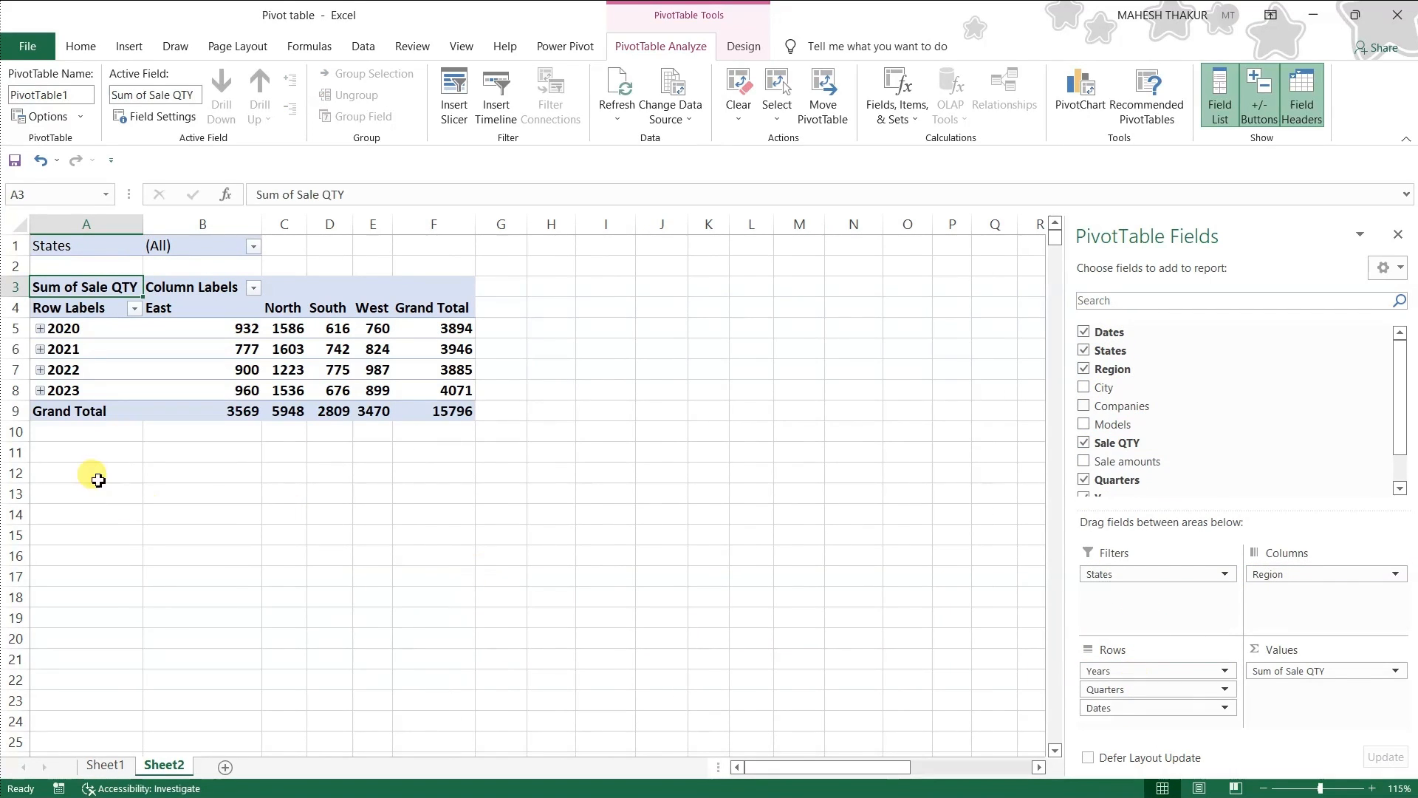
Expand the year row labels to their quarters and collapse them back to years.
{"action": "left_click", "coordinate": [49, 331]}
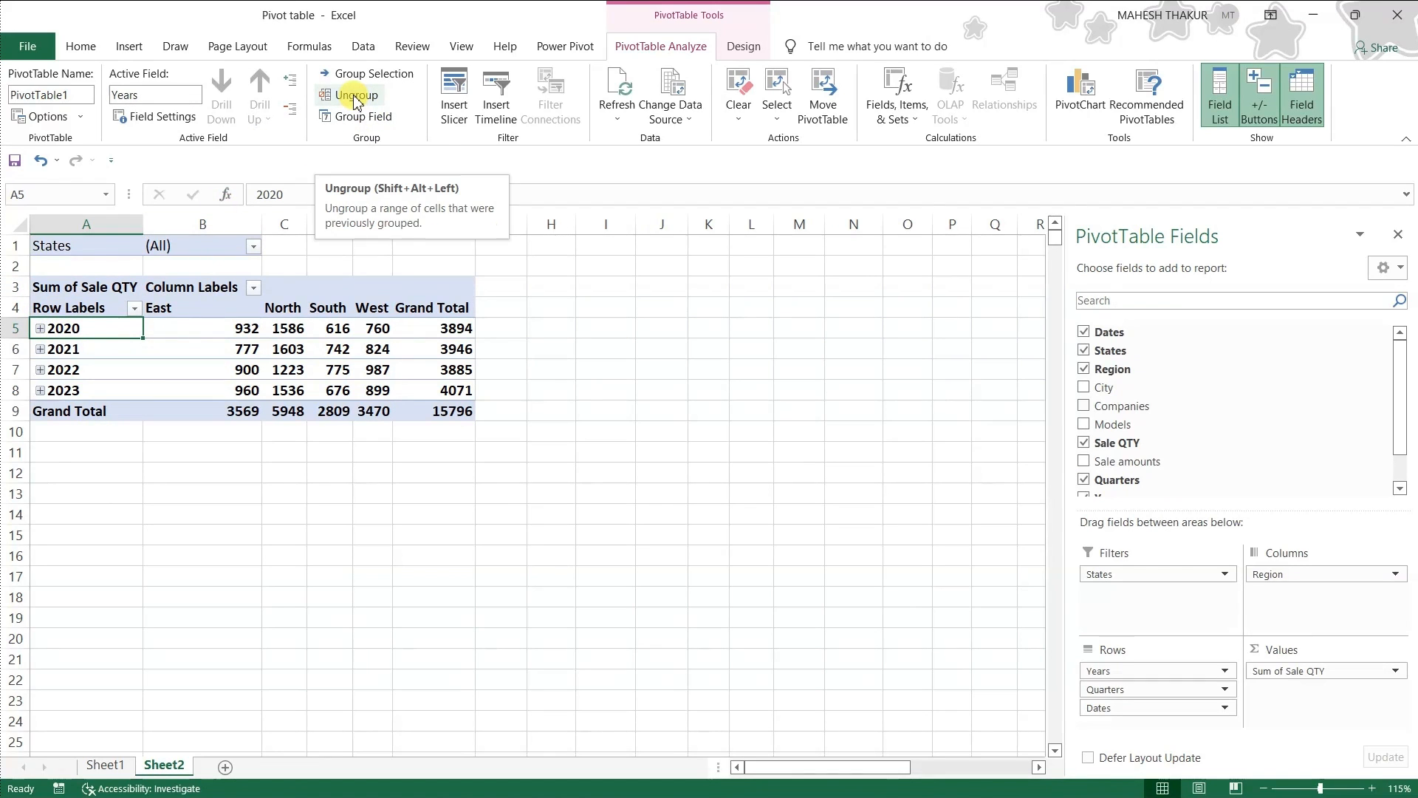
{"action": "left_click", "coordinate": [291, 79]}
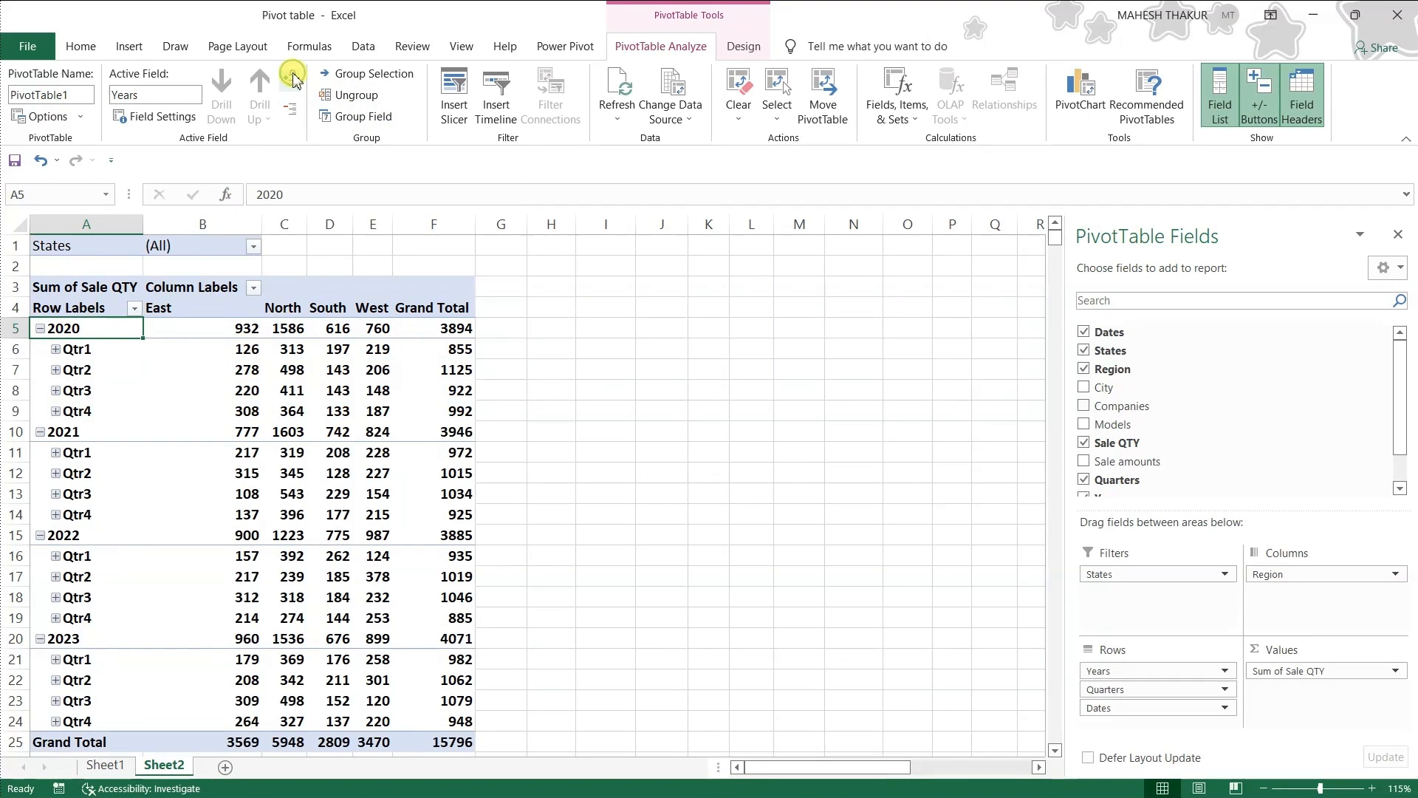
{"action": "left_click", "coordinate": [291, 79]}
{"action": "left_click", "coordinate": [290, 105]}
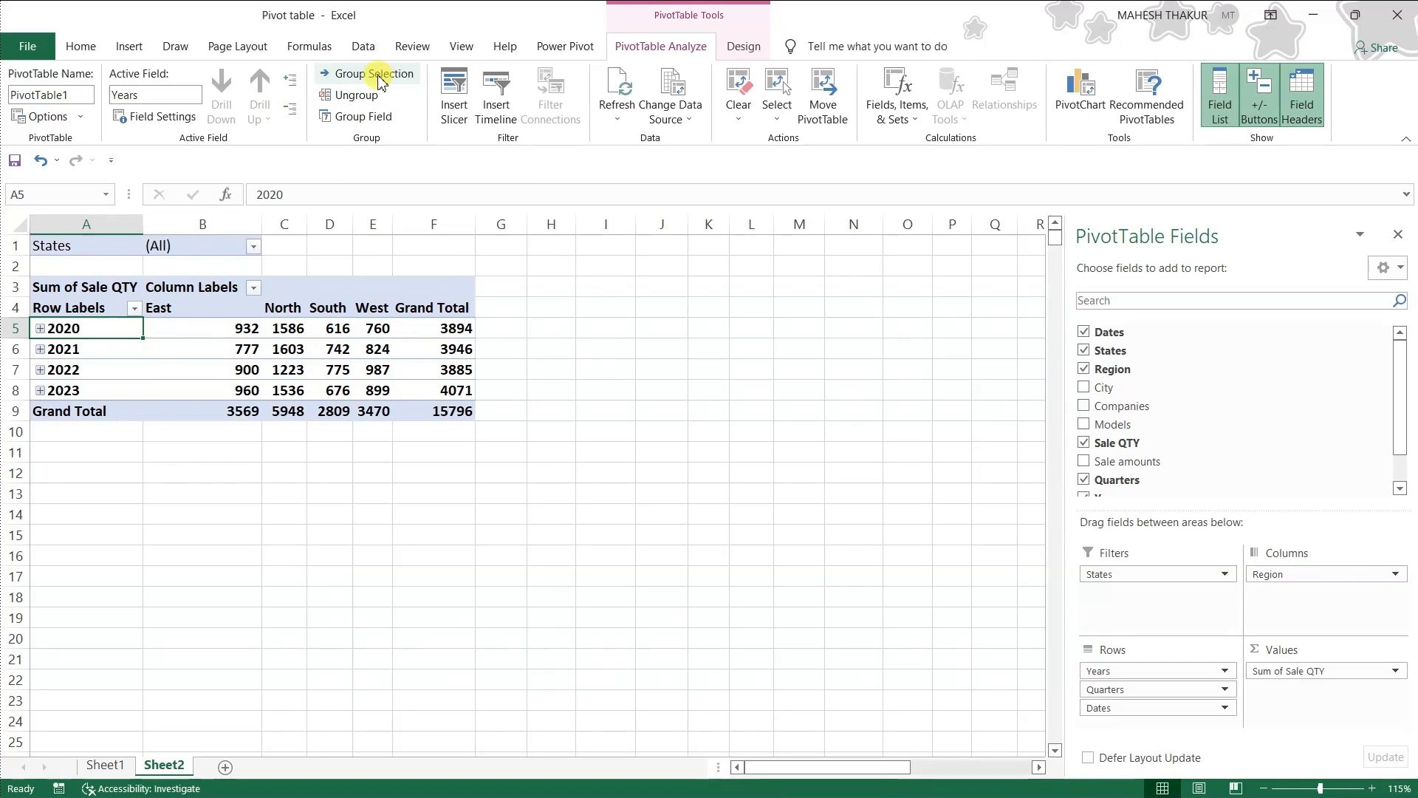
Ungroup the date row labels into individual dates and go to the end of the PivotTable.
{"action": "left_click", "coordinate": [343, 106]}
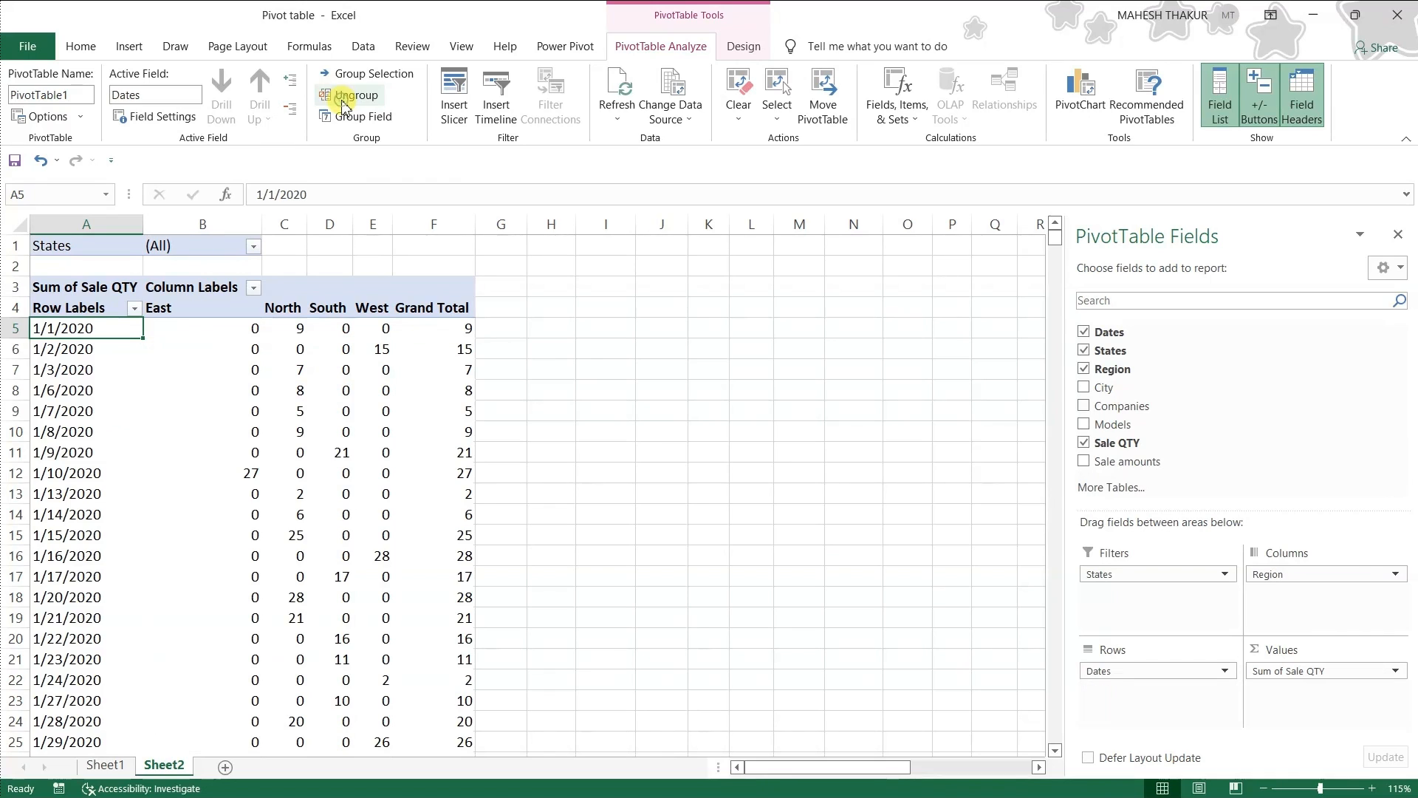
{"action": "left_click", "coordinate": [64, 385]}
{"action": "left_click", "coordinate": [85, 387]}
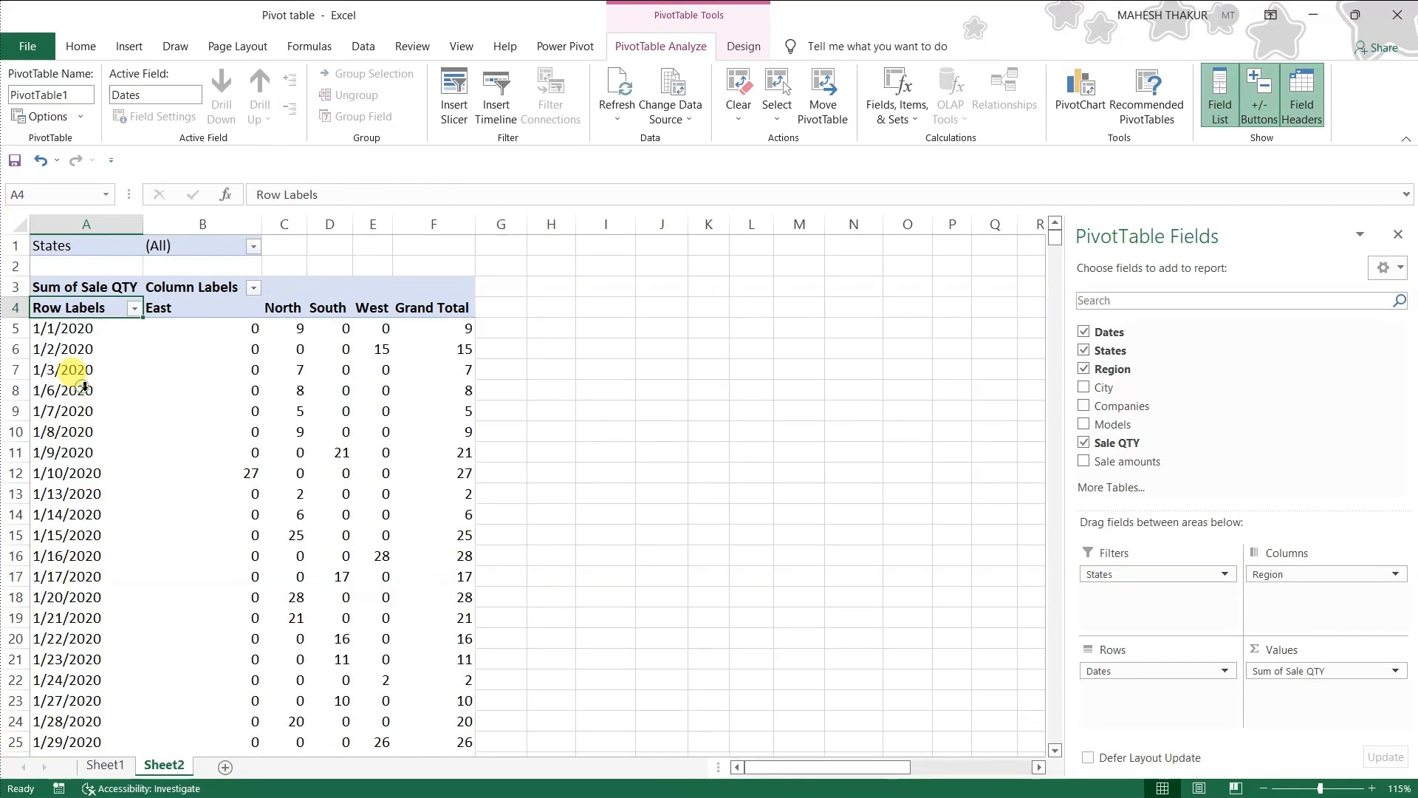
{"action": "key", "text": "ctrl+Down"}
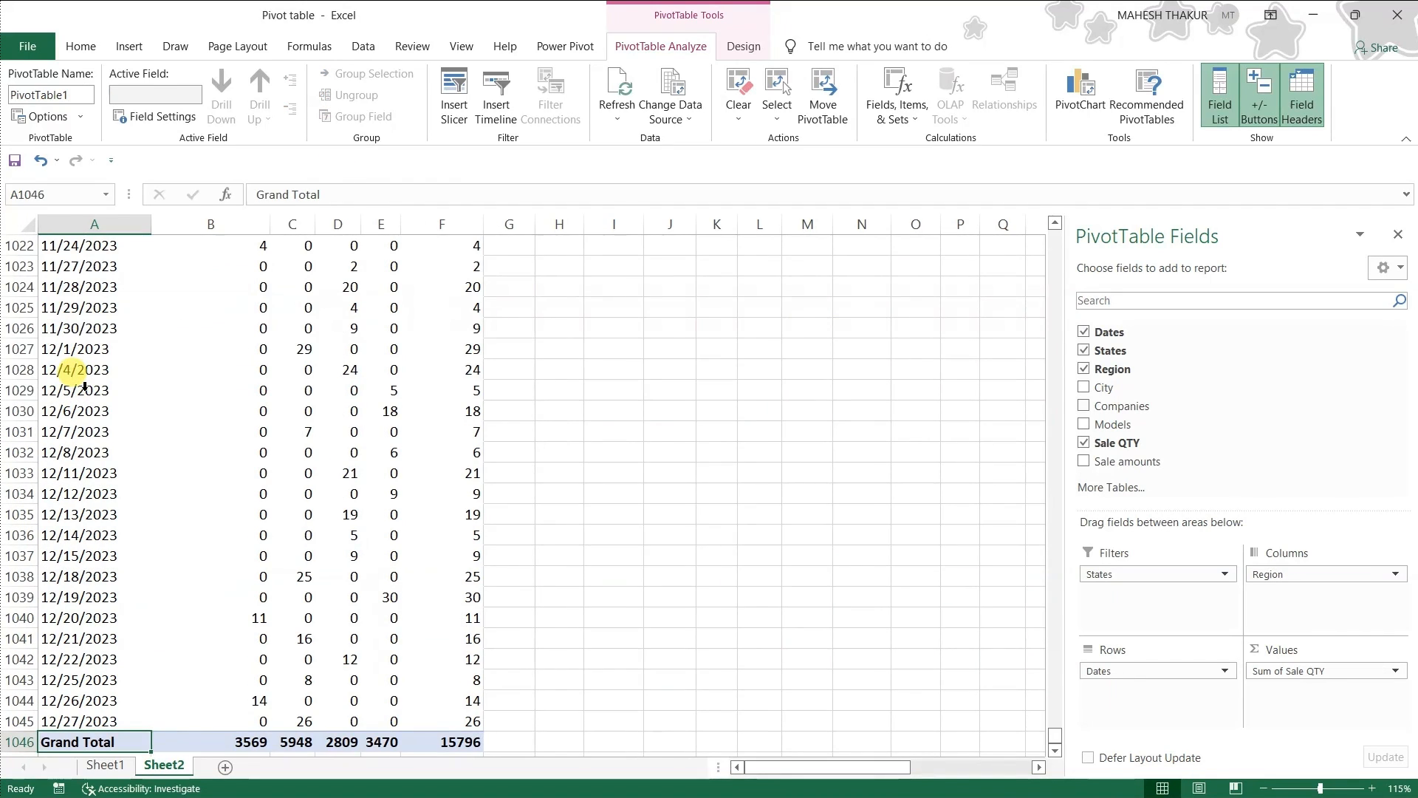
Check the extent of the source data and its first dates on Sheet1, and return to Sheet2.
{"action": "left_click", "coordinate": [109, 766]}
{"action": "left_click", "coordinate": [172, 673]}
{"action": "key", "text": "ctrl+End"}
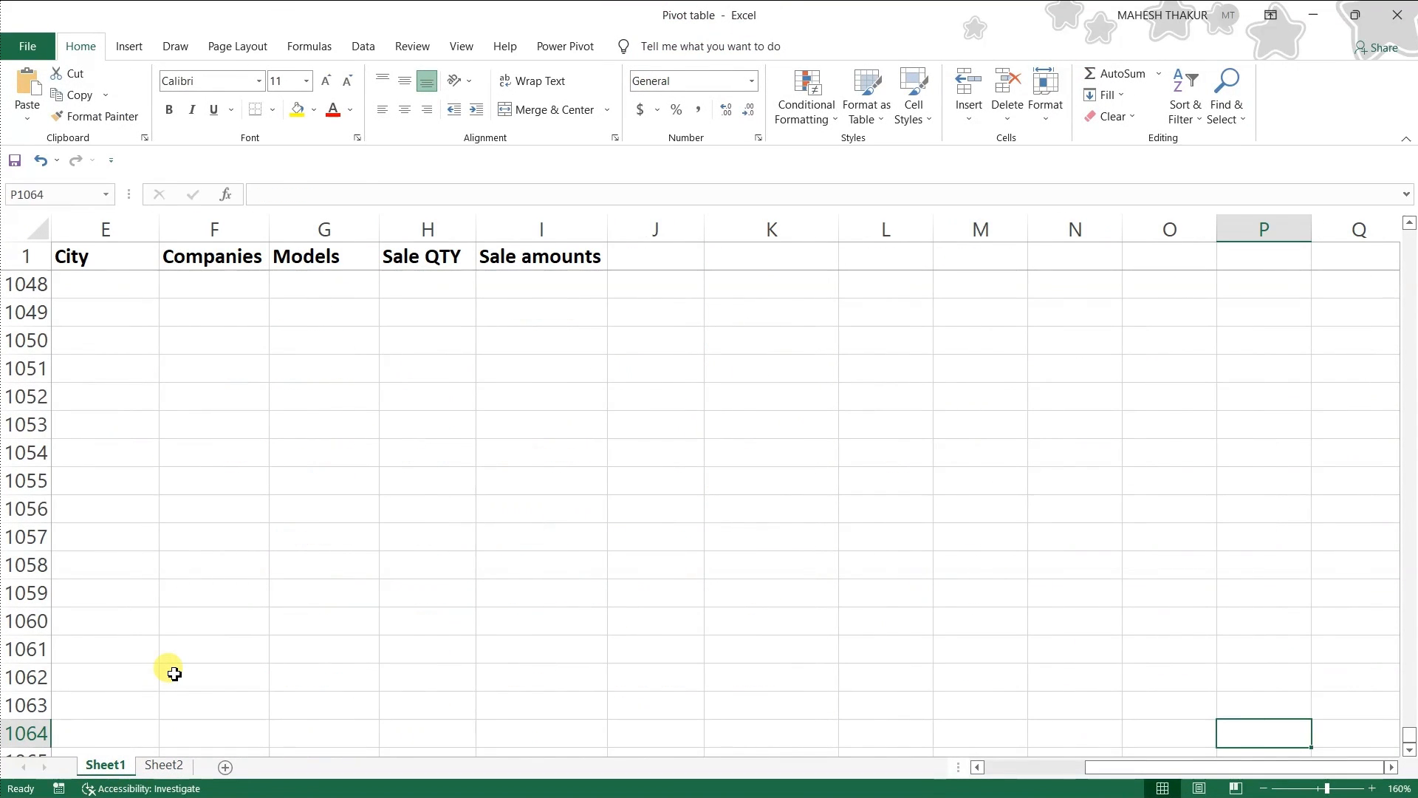
{"action": "key", "text": "ctrl+Home"}
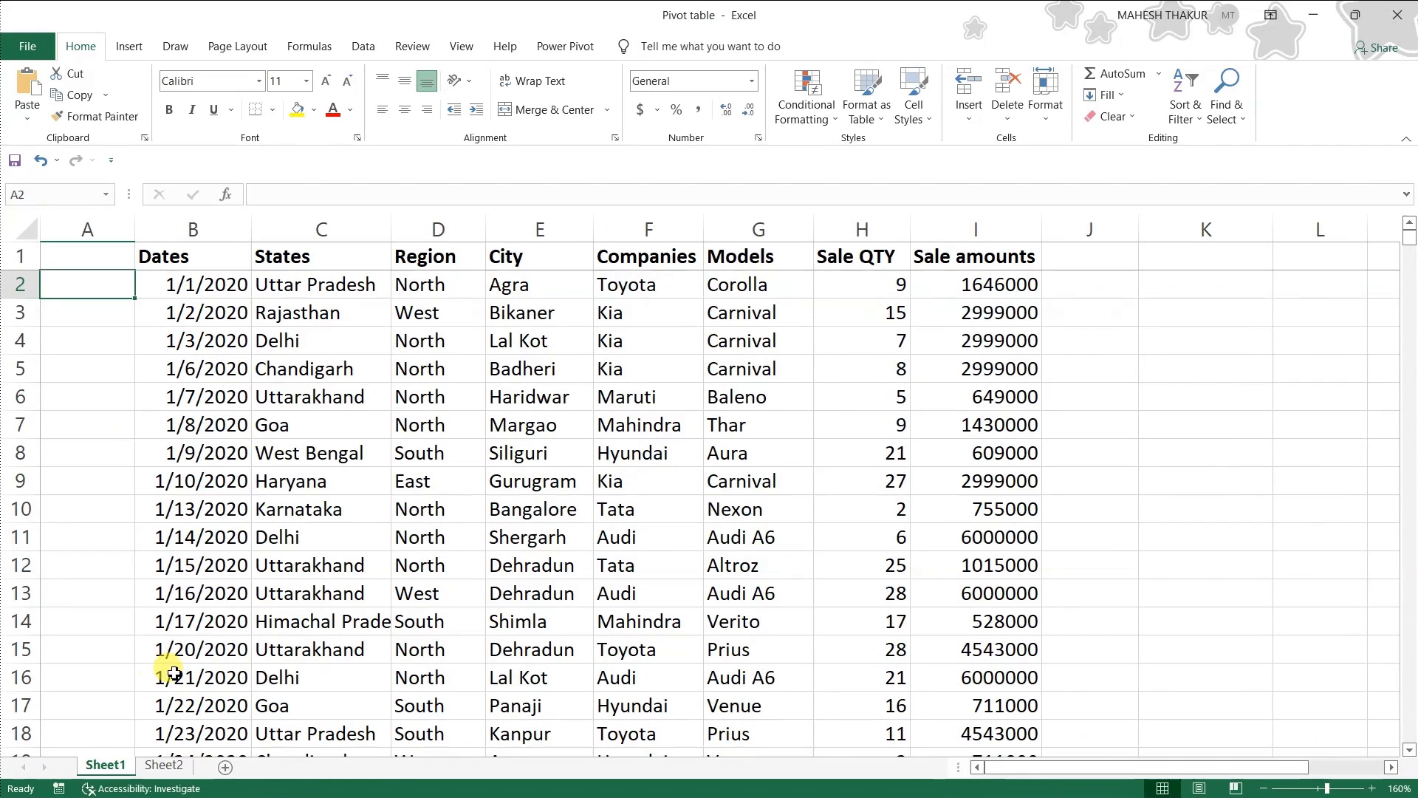
{"action": "left_click", "coordinate": [152, 766]}
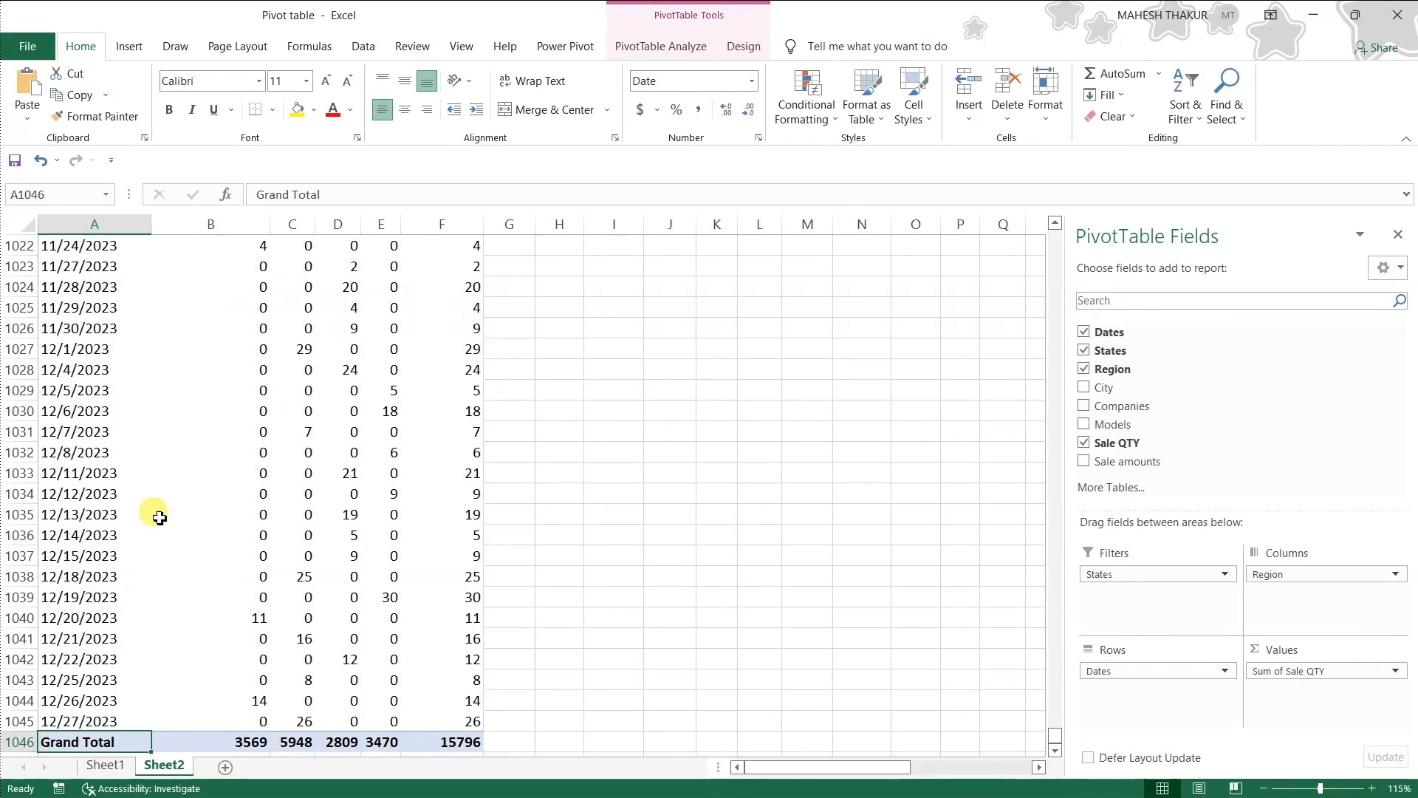
Group the date row labels of the Sheet2 PivotTable by Years only and return to the top of the sheet.
{"action": "left_click", "coordinate": [103, 404]}
{"action": "left_click", "coordinate": [100, 414]}
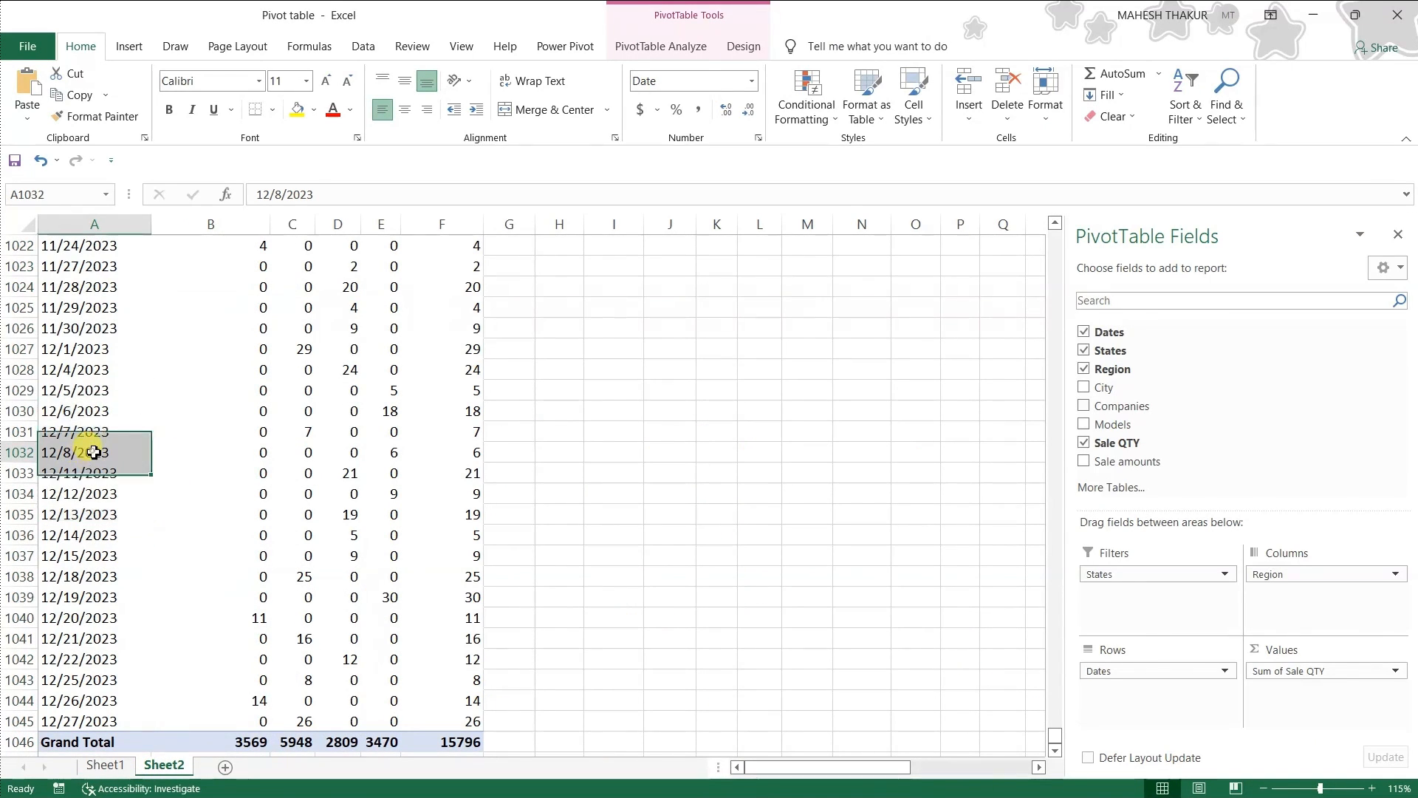
{"action": "right_click", "coordinate": [111, 391]}
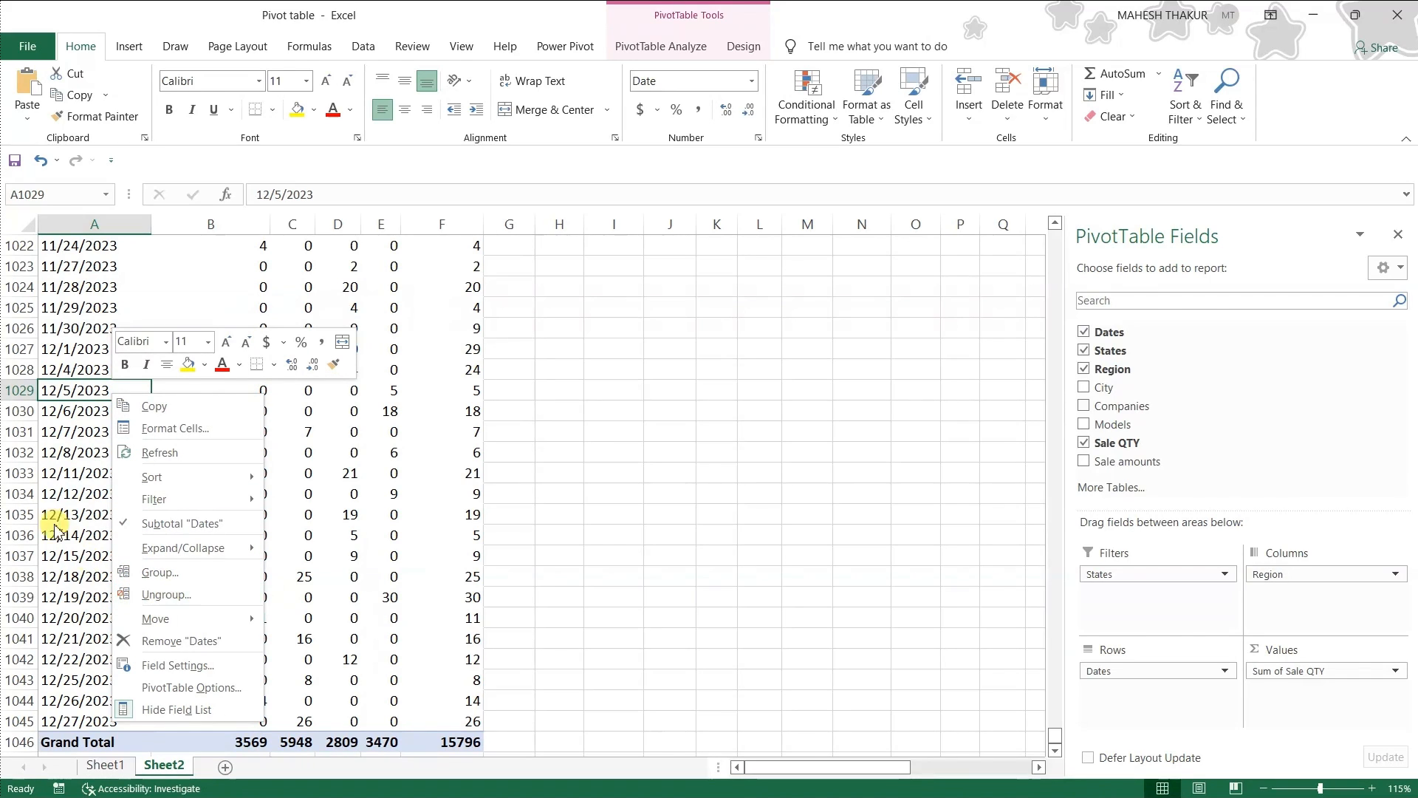
{"action": "key", "text": "Escape"}
{"action": "left_click", "coordinate": [641, 48]}
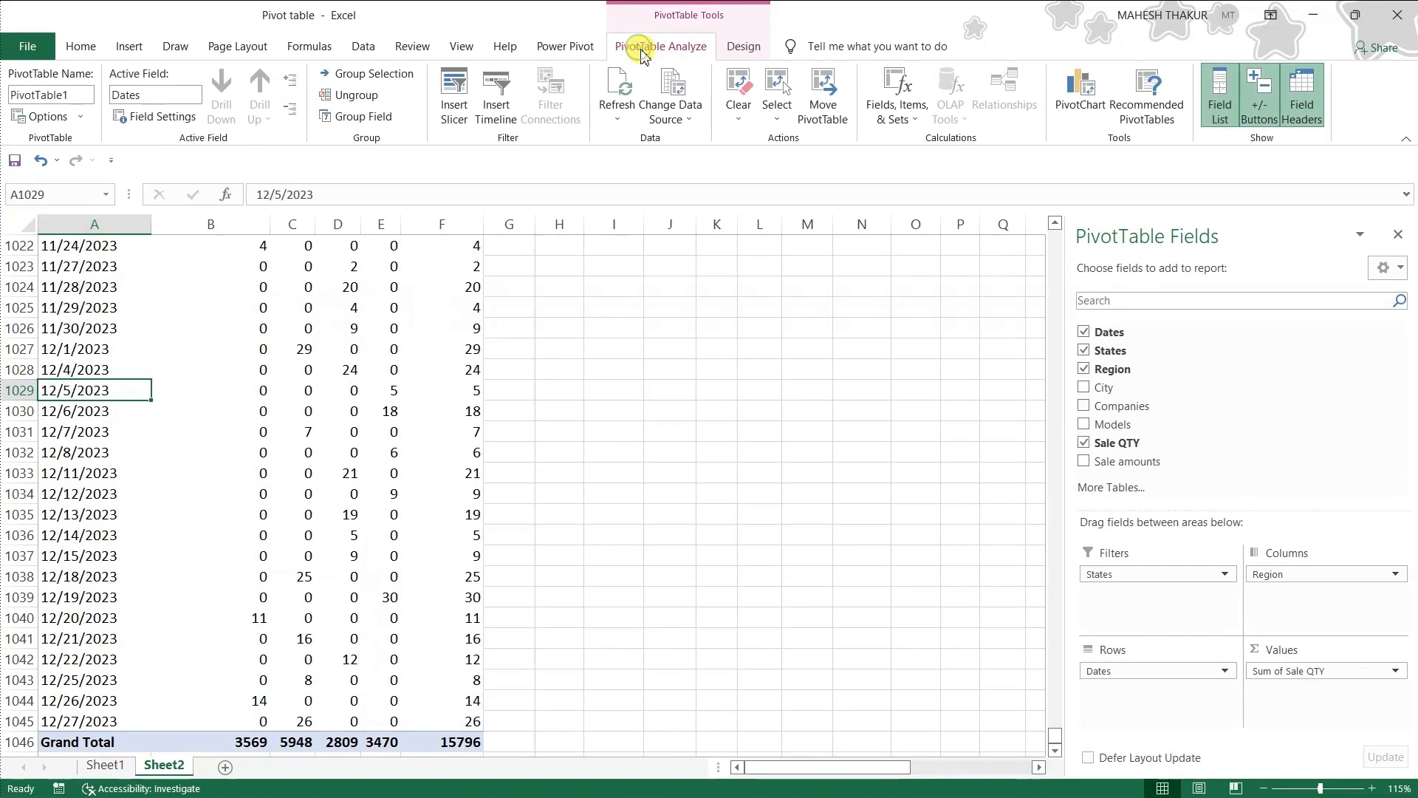
{"action": "left_click", "coordinate": [361, 74]}
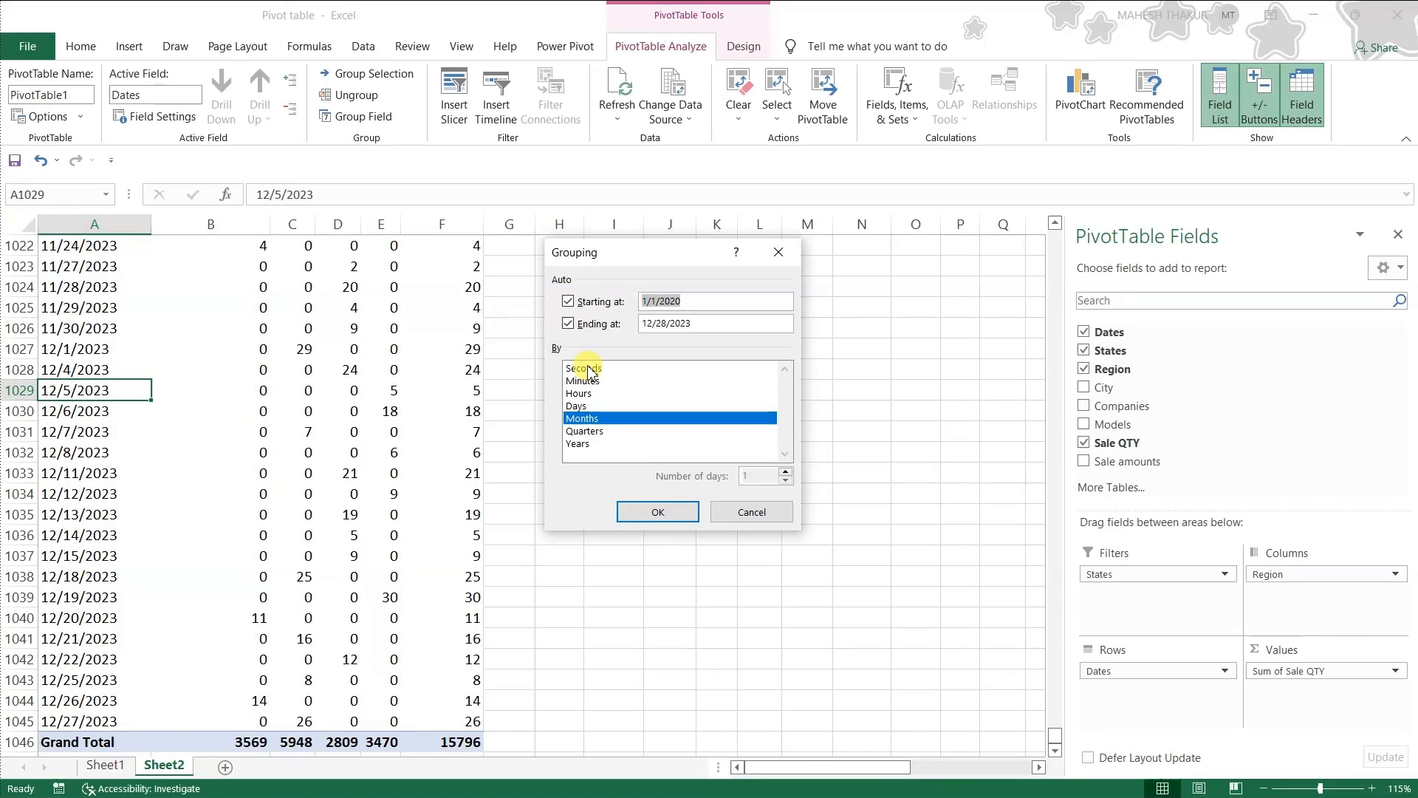
{"action": "left_click", "coordinate": [581, 444]}
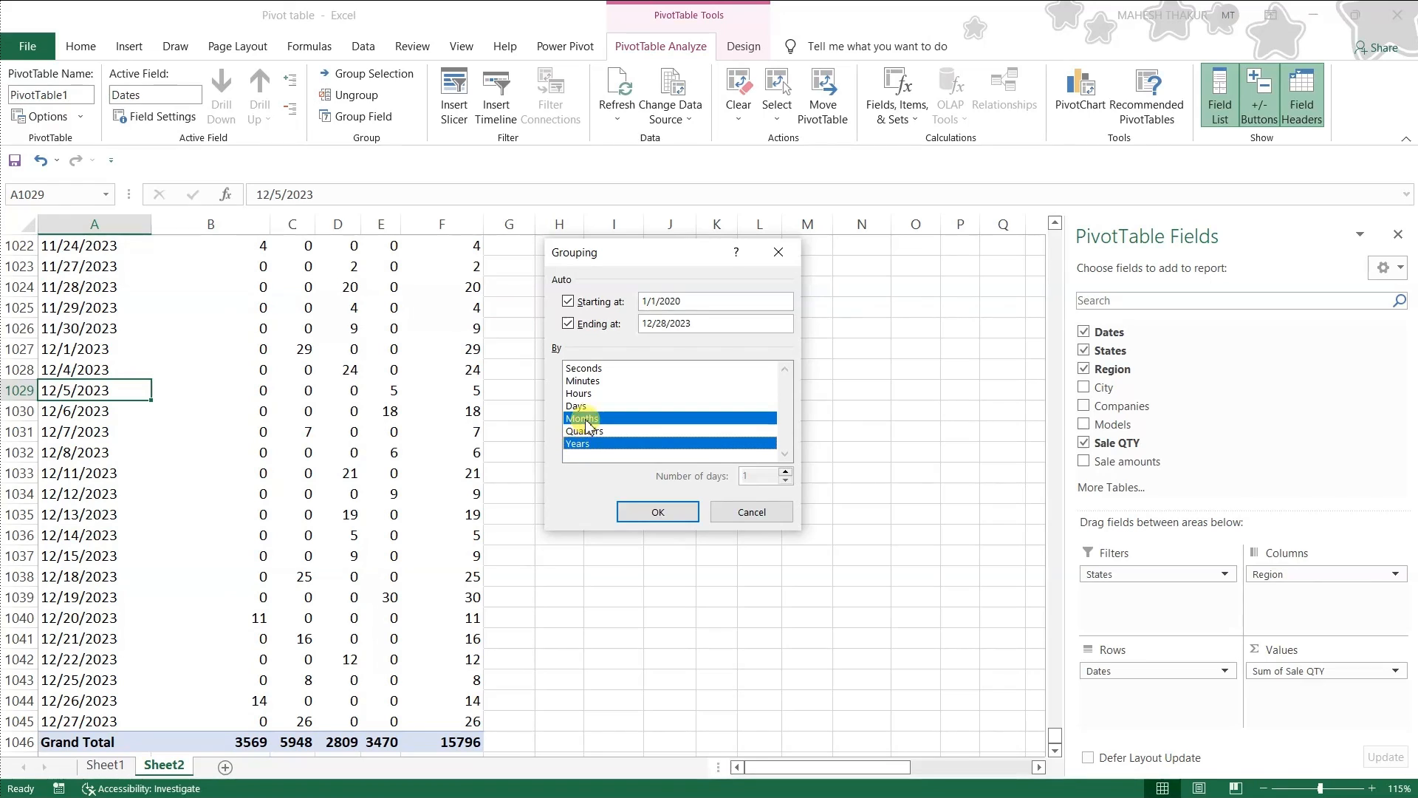
{"action": "left_click", "coordinate": [582, 419]}
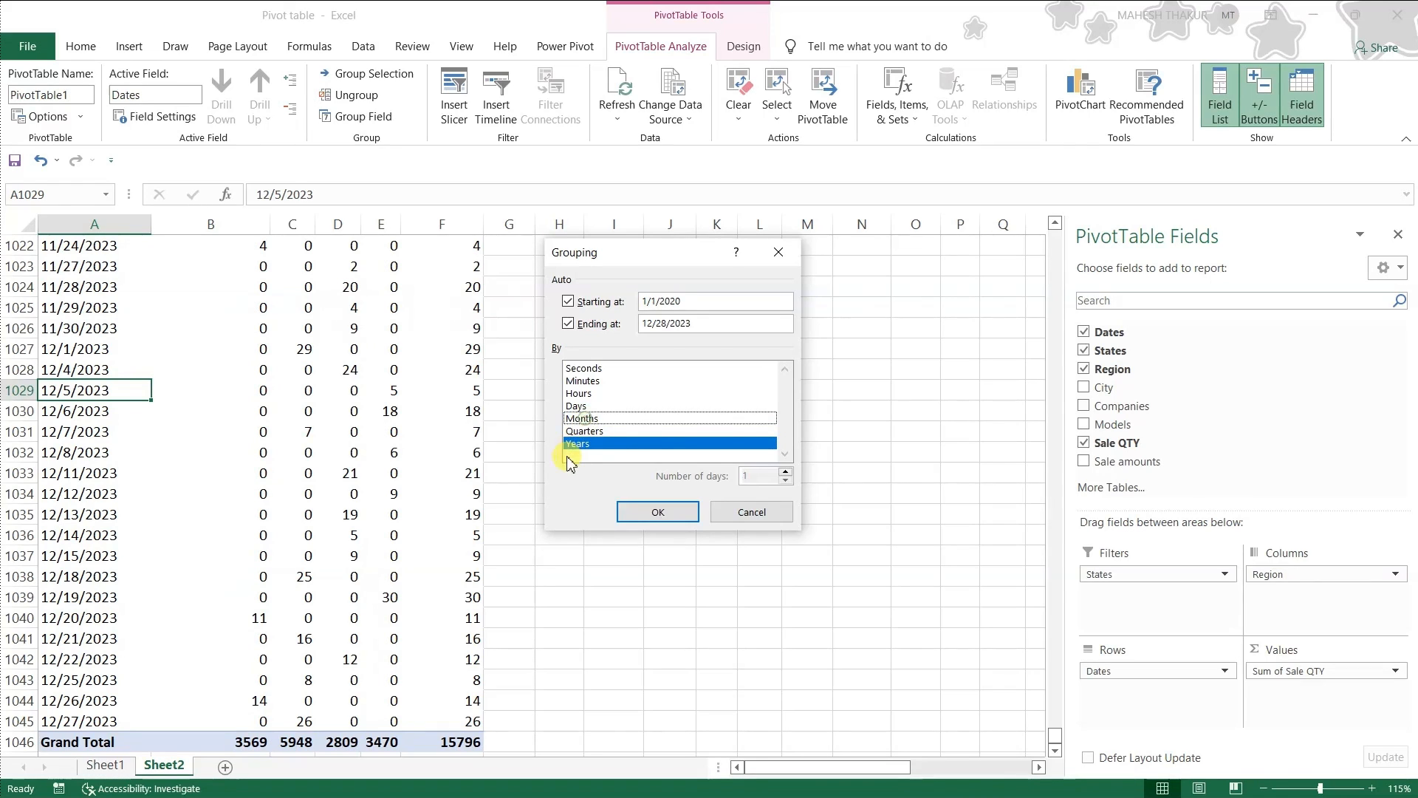
{"action": "left_click", "coordinate": [634, 515]}
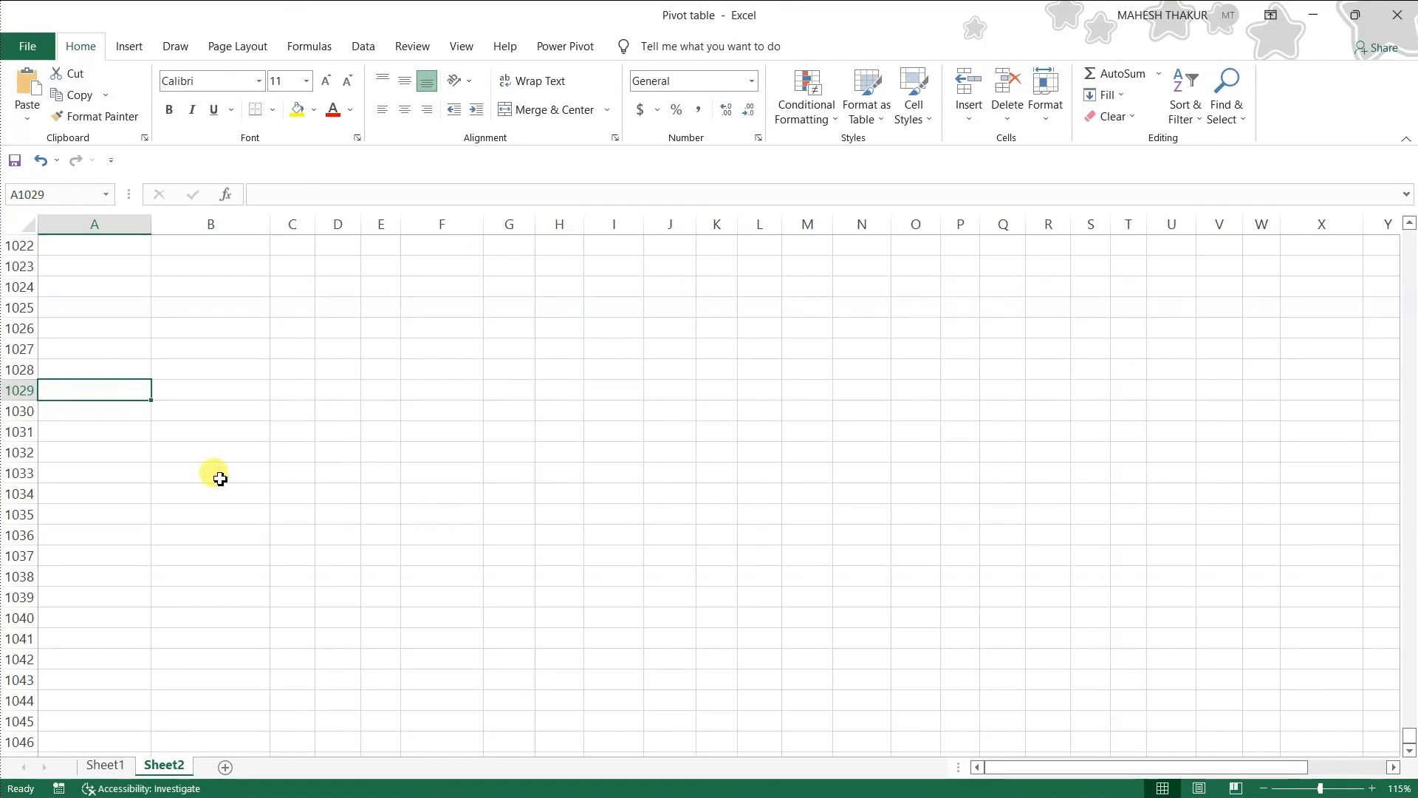
{"action": "key", "text": "ctrl+Home"}
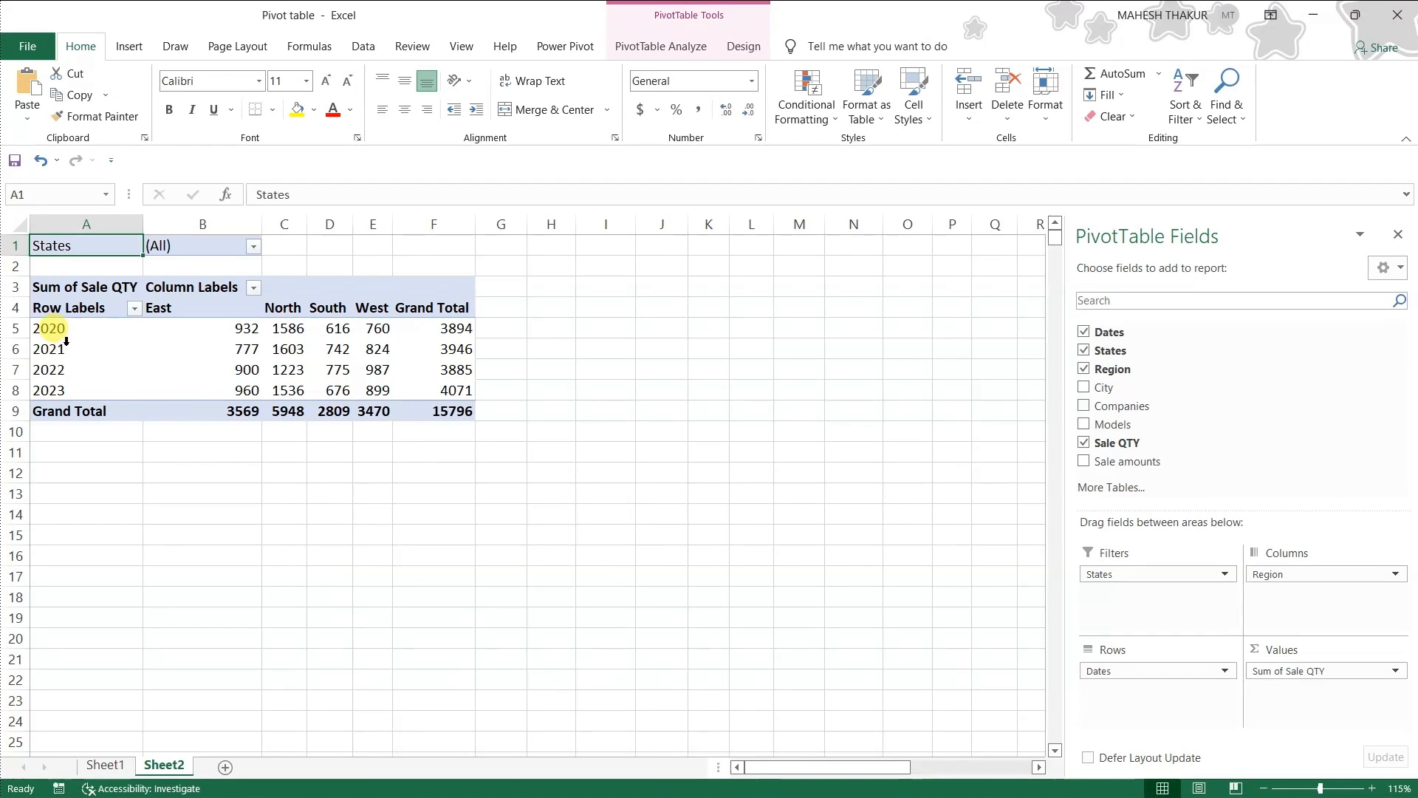
Change the grouping of the PivotTable's year row labels to Months and Years.
{"action": "left_click", "coordinate": [51, 328]}
{"action": "left_click", "coordinate": [655, 48]}
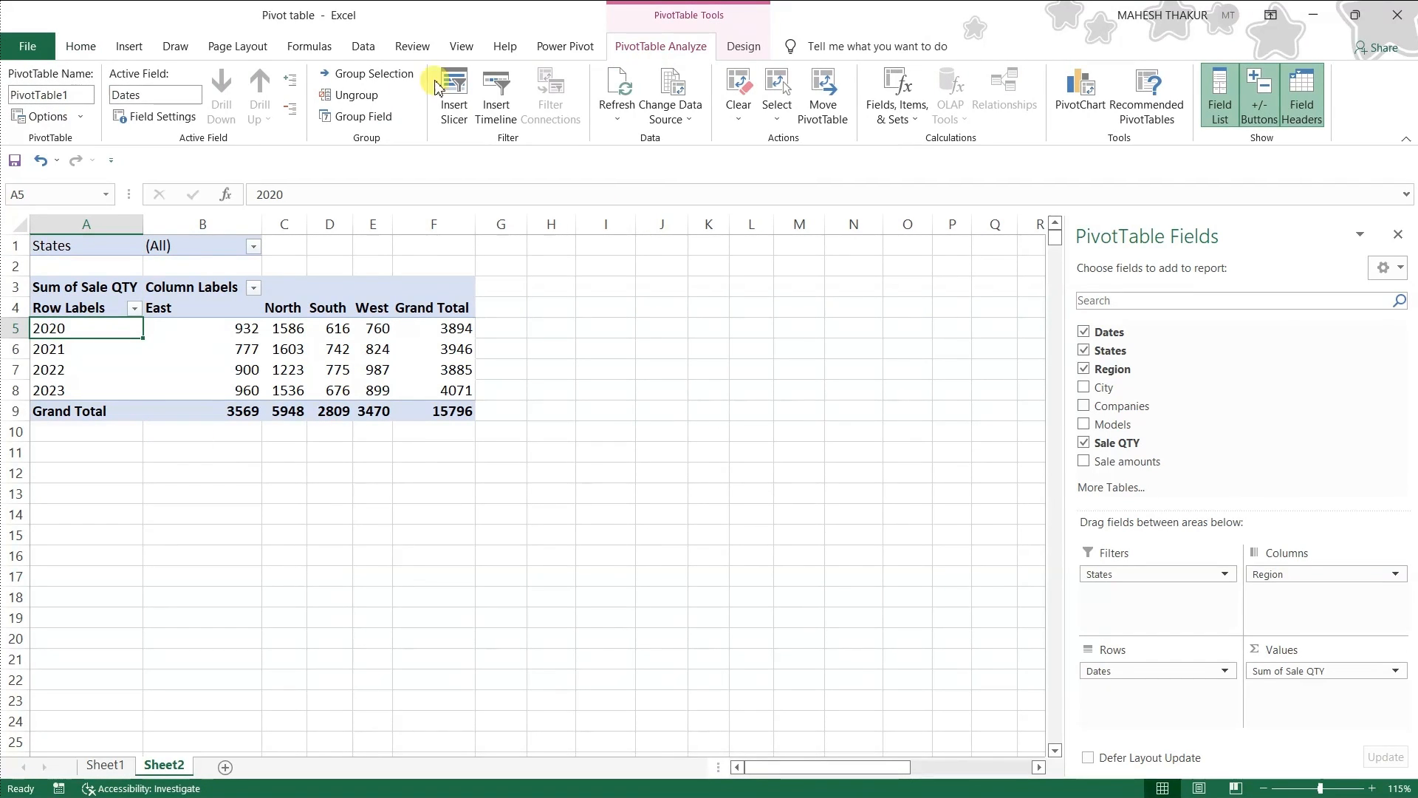
{"action": "left_click", "coordinate": [290, 81]}
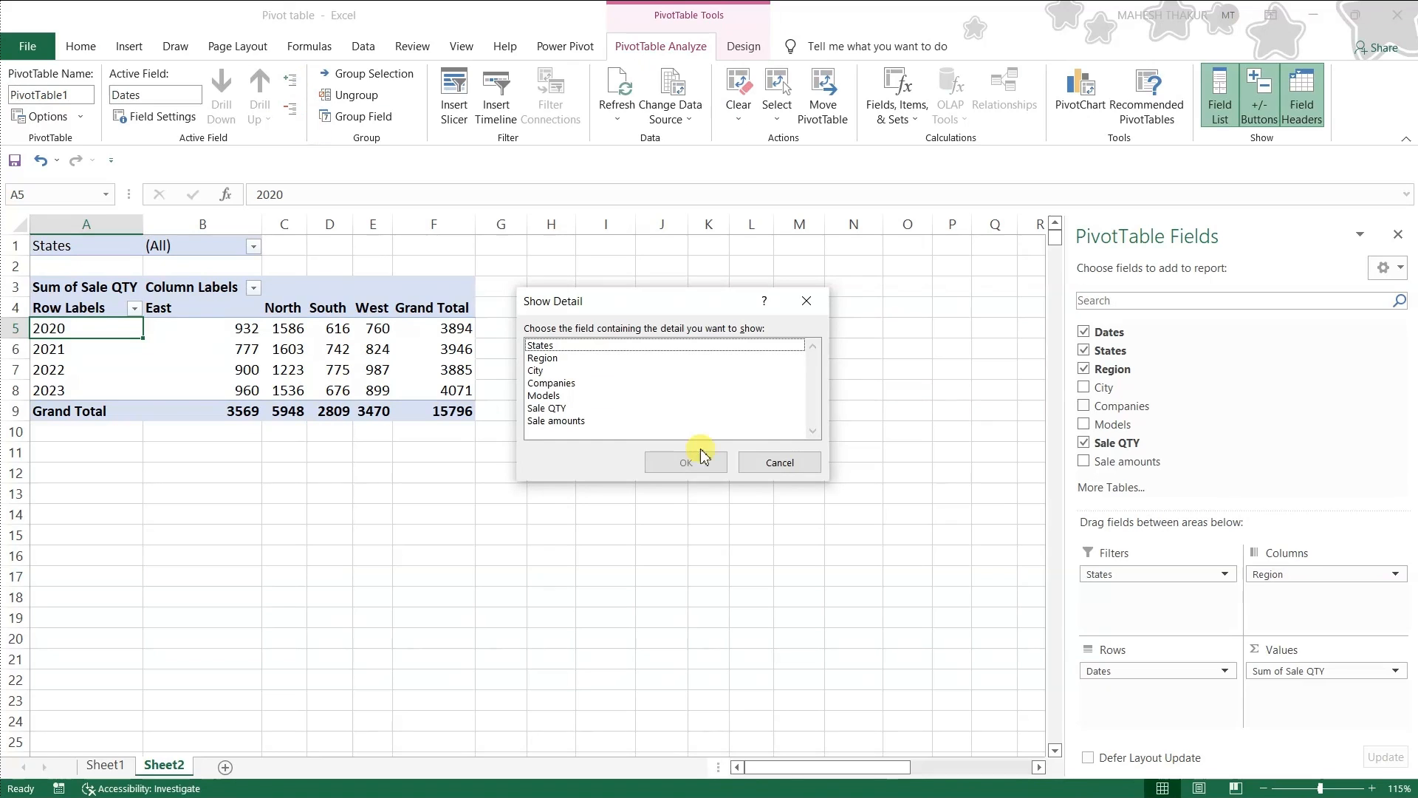
{"action": "left_click", "coordinate": [805, 465]}
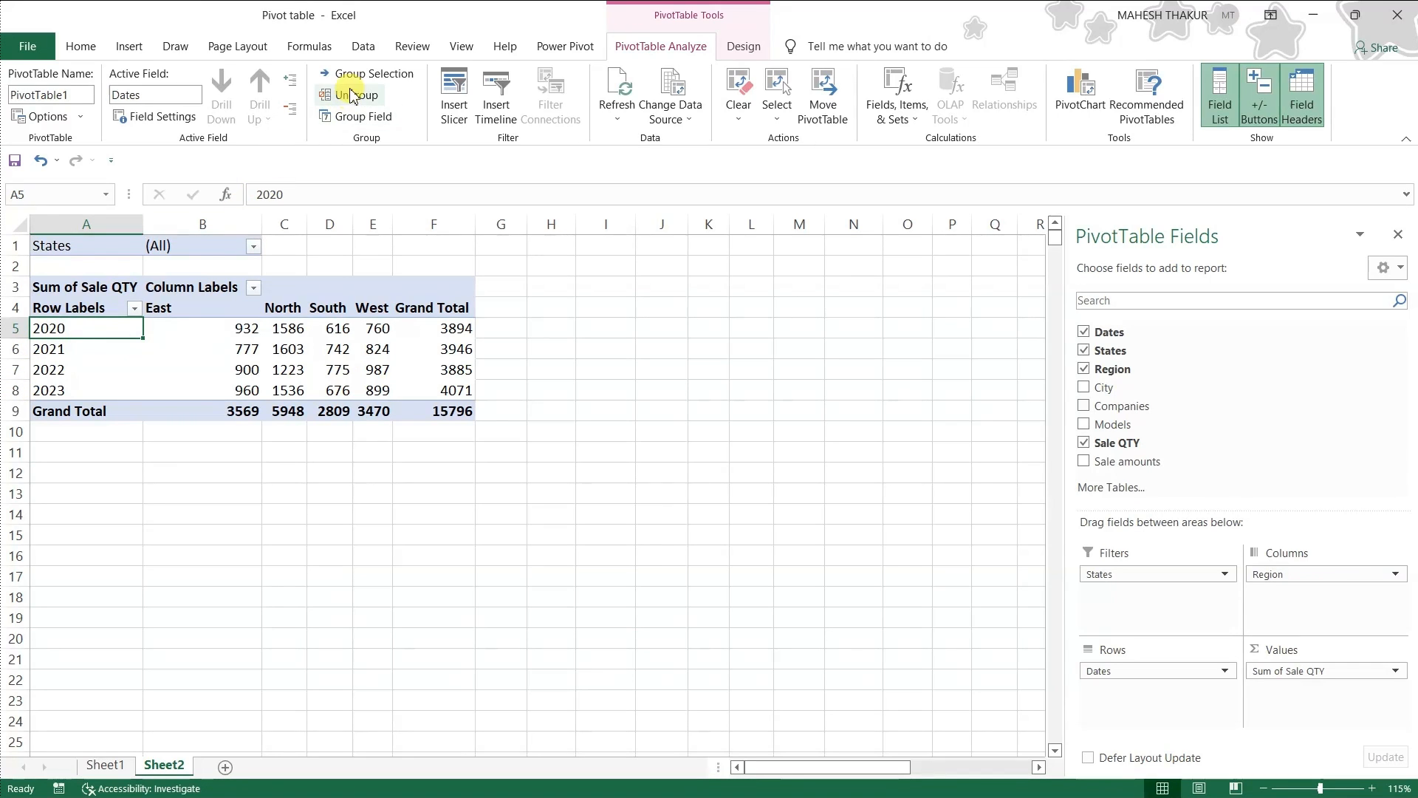
{"action": "left_click", "coordinate": [360, 118]}
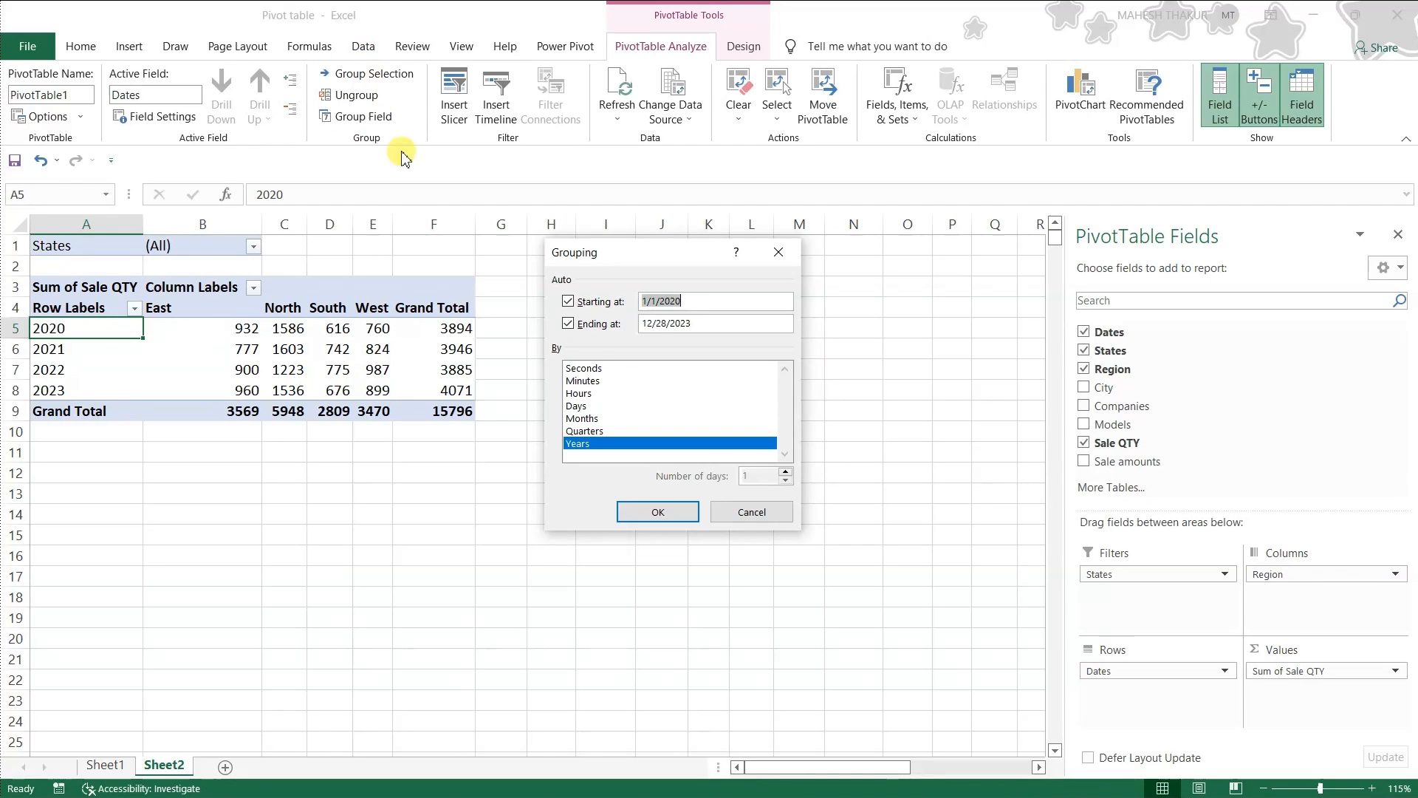
{"action": "left_click", "coordinate": [583, 419]}
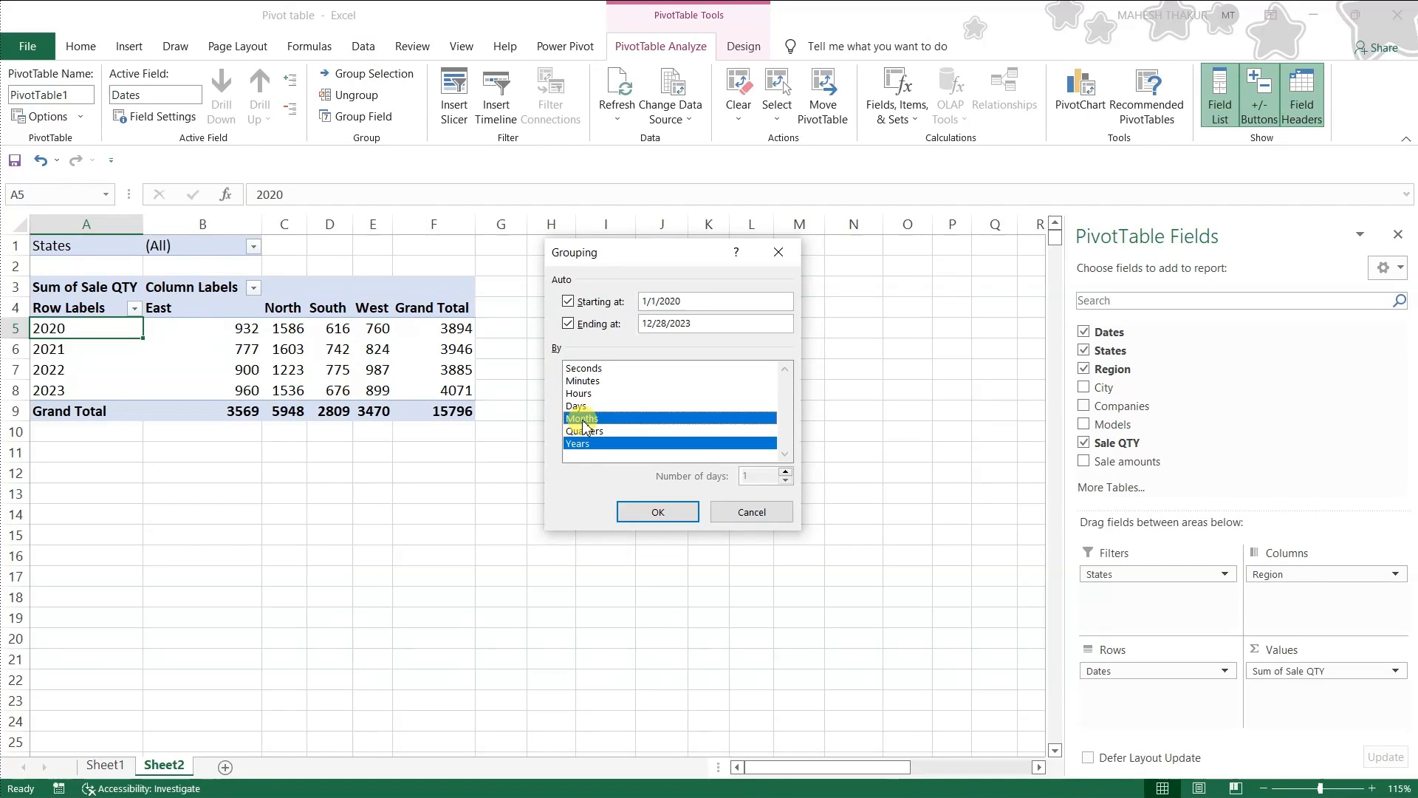
{"action": "left_click", "coordinate": [647, 510]}
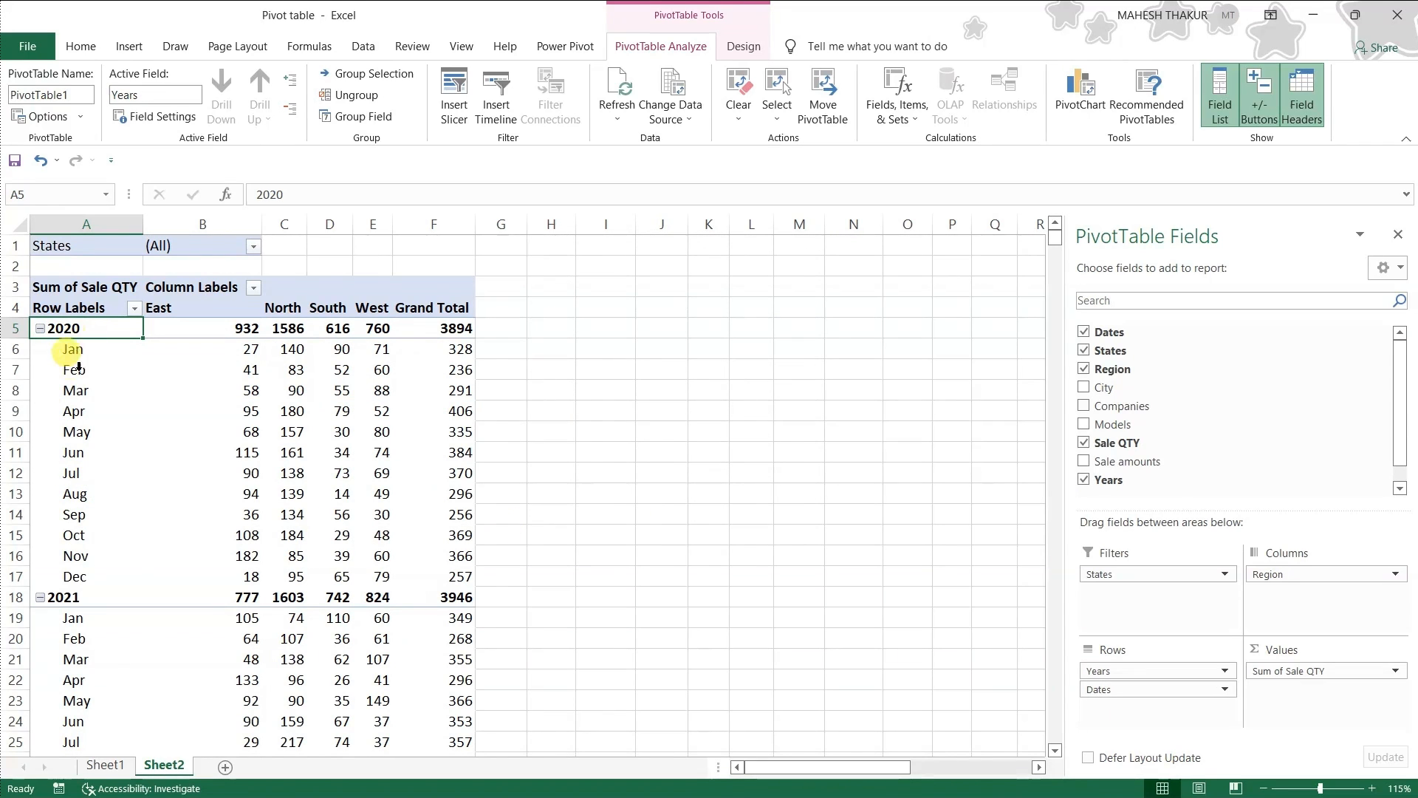
Collapse and re-expand the whole Years field, and do the same for the 2020 row alone.
{"action": "left_click", "coordinate": [292, 108]}
{"action": "left_click", "coordinate": [291, 81]}
{"action": "left_click", "coordinate": [40, 328]}
{"action": "left_click", "coordinate": [42, 330]}
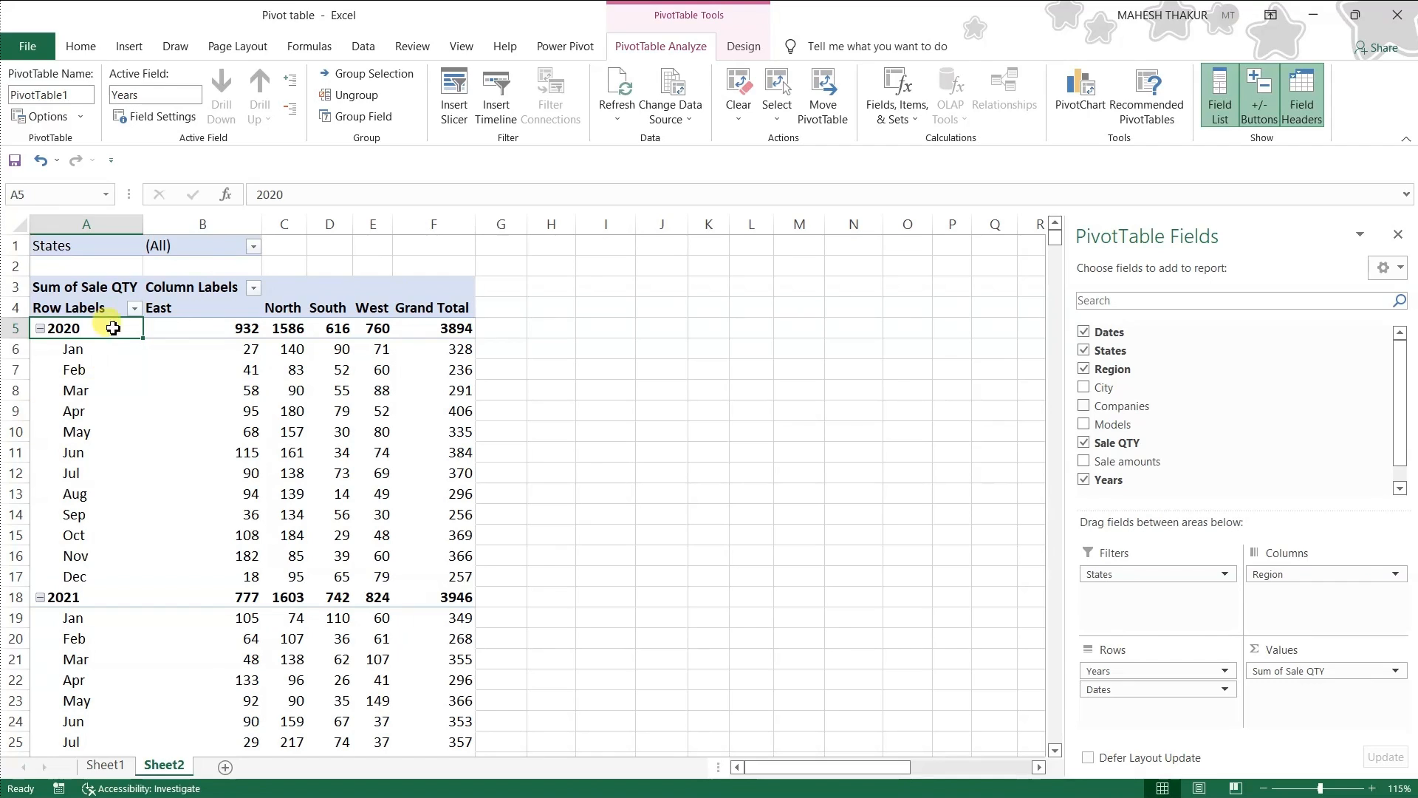
Add Quarters to the Months and Years grouping of the date row labels.
{"action": "left_click", "coordinate": [367, 75]}
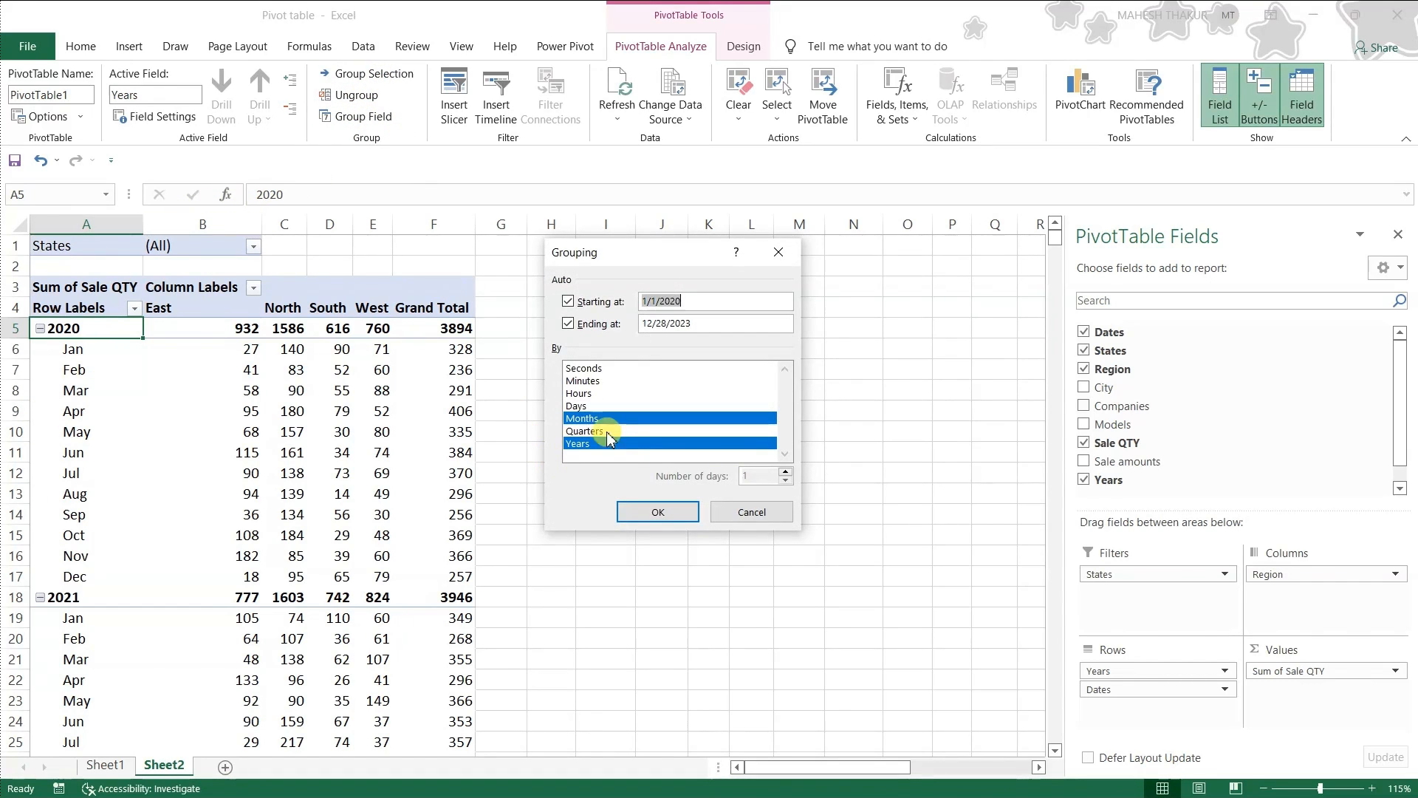
{"action": "left_click", "coordinate": [584, 432]}
{"action": "left_click", "coordinate": [658, 512]}
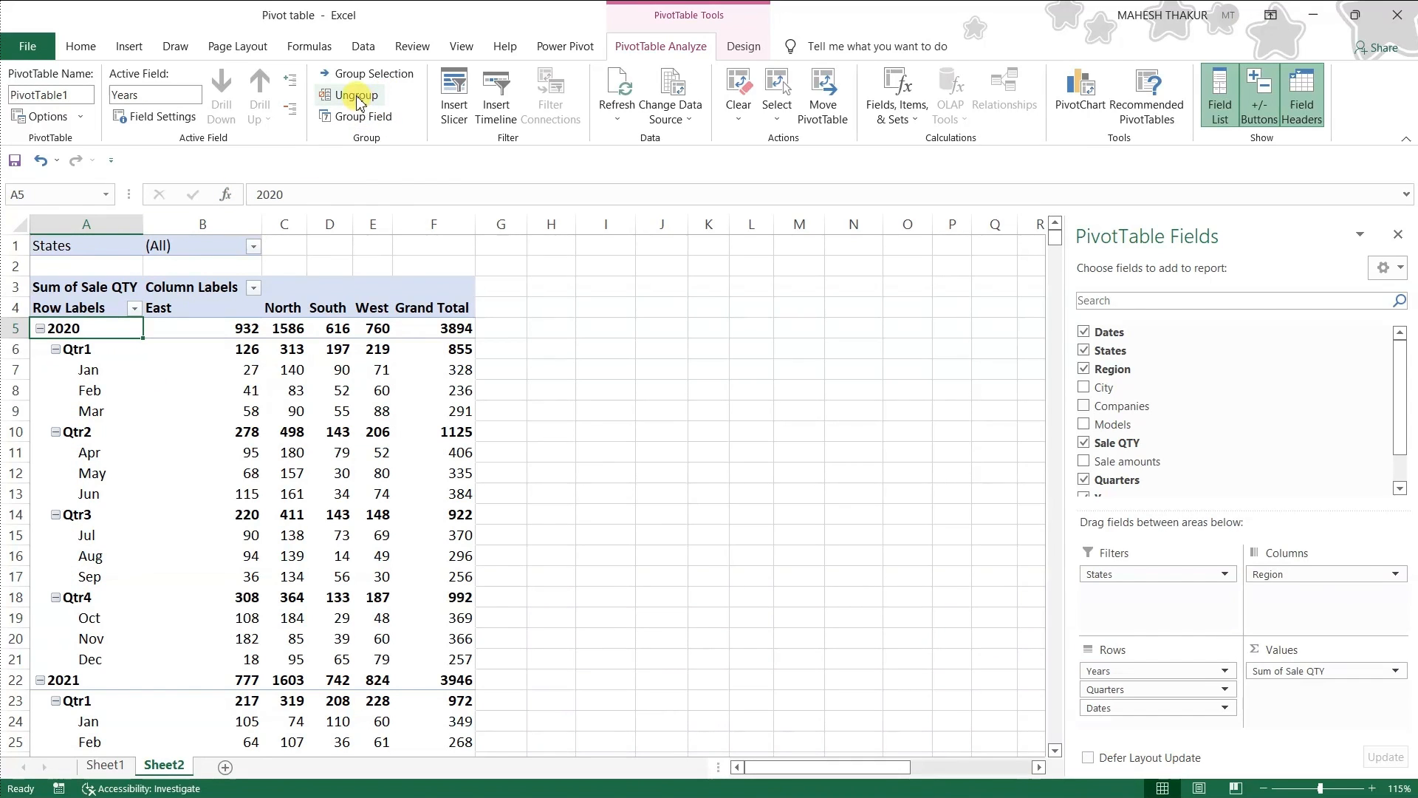
Collapse the whole Years field, expand it to quarters and months, and collapse it back to years.
{"action": "left_click", "coordinate": [288, 110]}
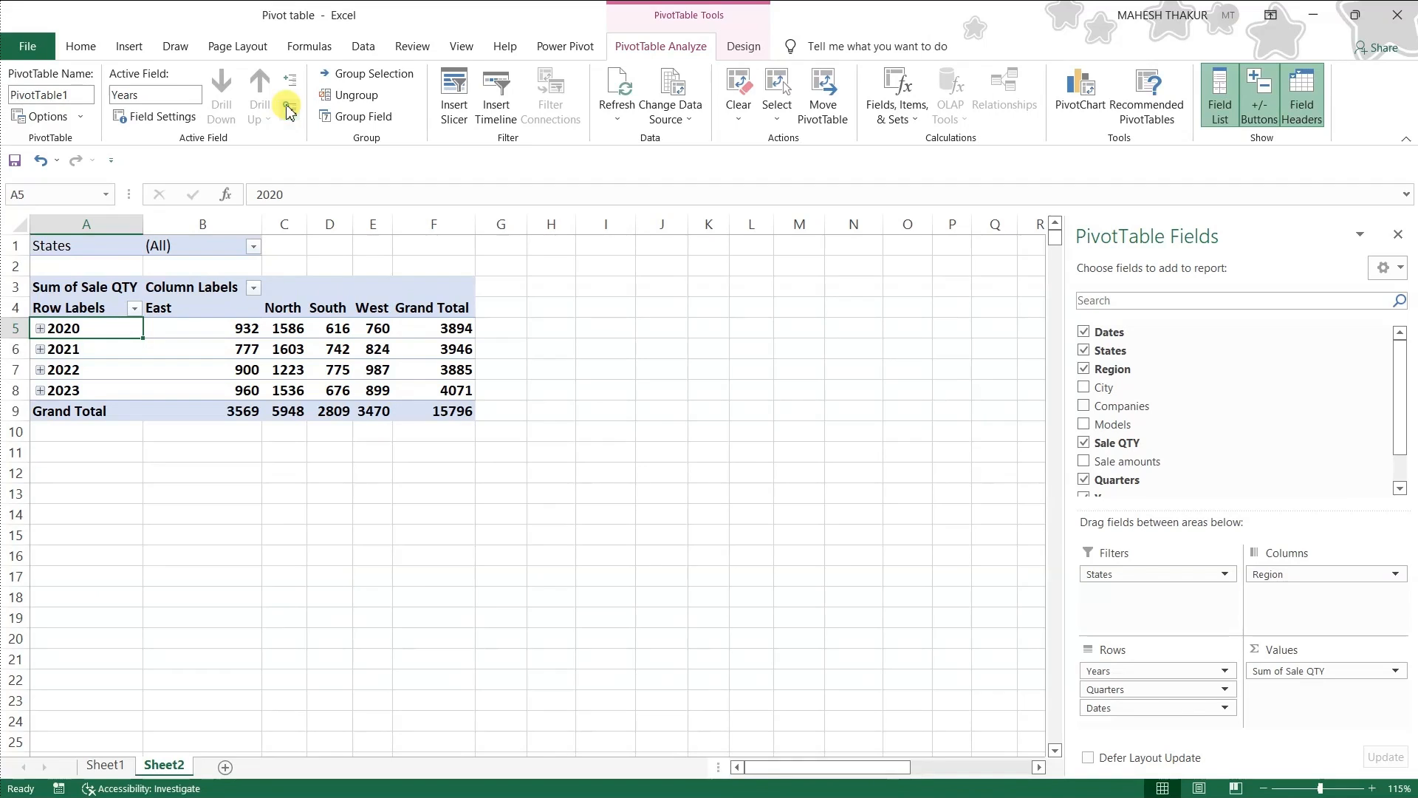
{"action": "left_click", "coordinate": [293, 79]}
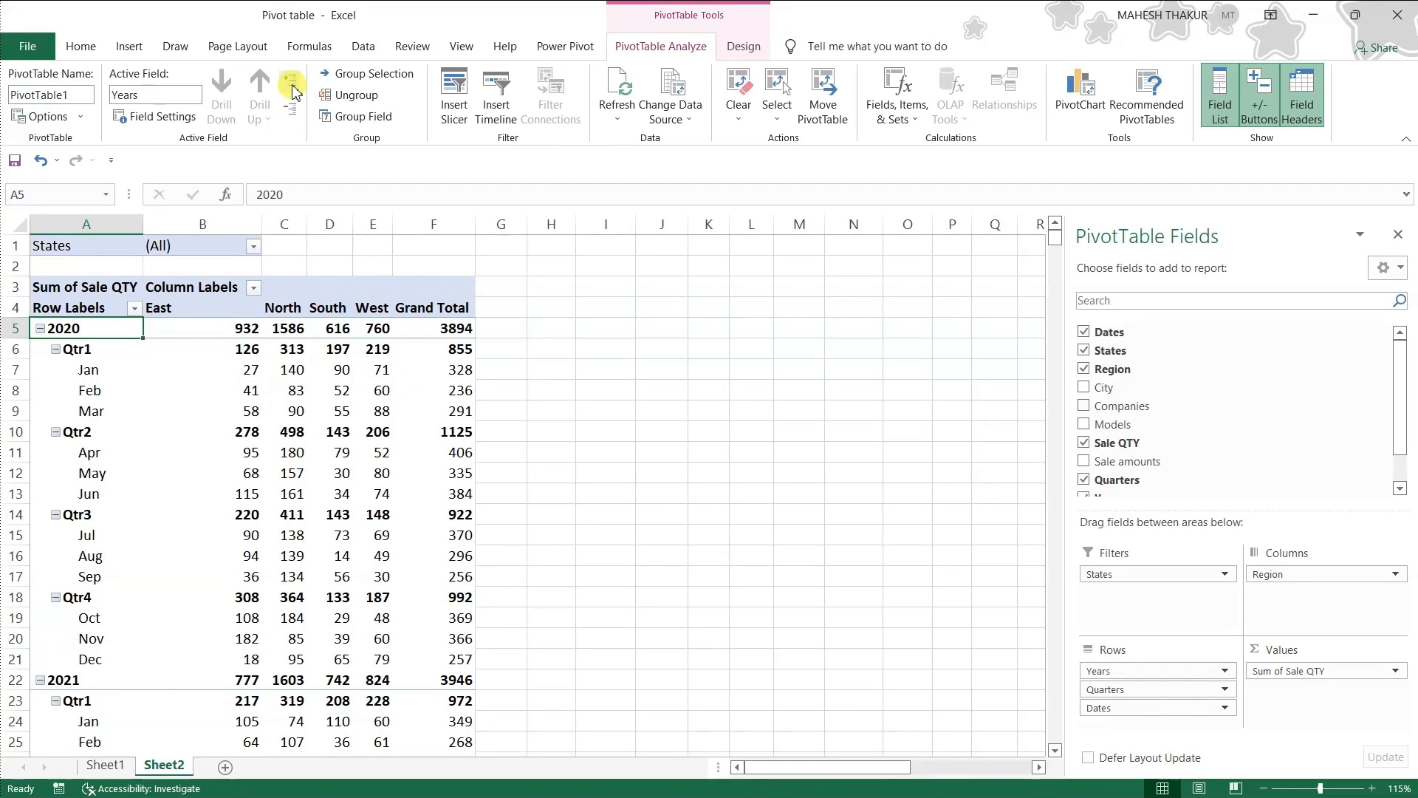
{"action": "left_click", "coordinate": [289, 108]}
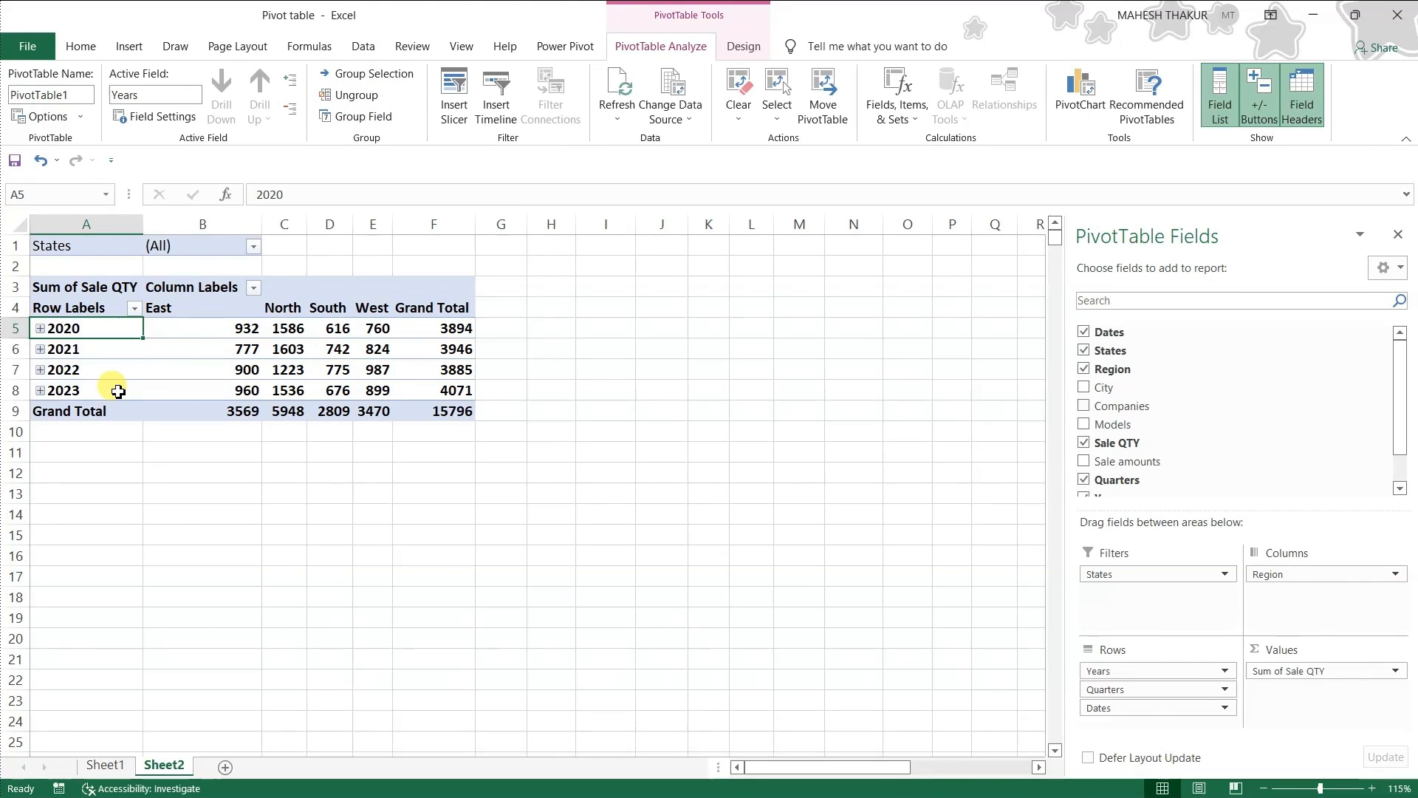
Start a serial number column on Sheet1 with "sr no" in A1, 1 in A2 and 2 in A3, and select both numbers.
{"action": "left_click", "coordinate": [111, 766]}
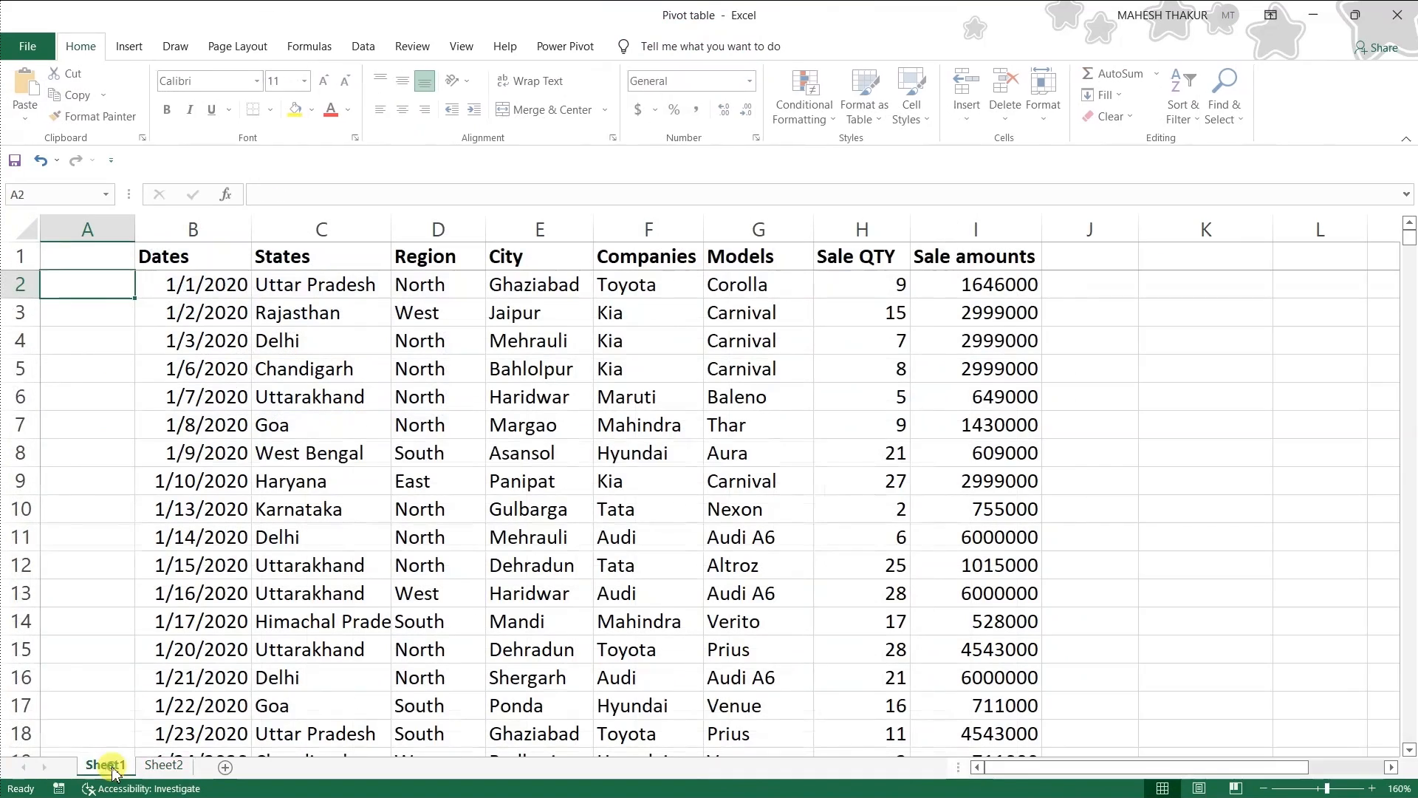
{"action": "left_click", "coordinate": [111, 266]}
{"action": "type", "text": "sr"}
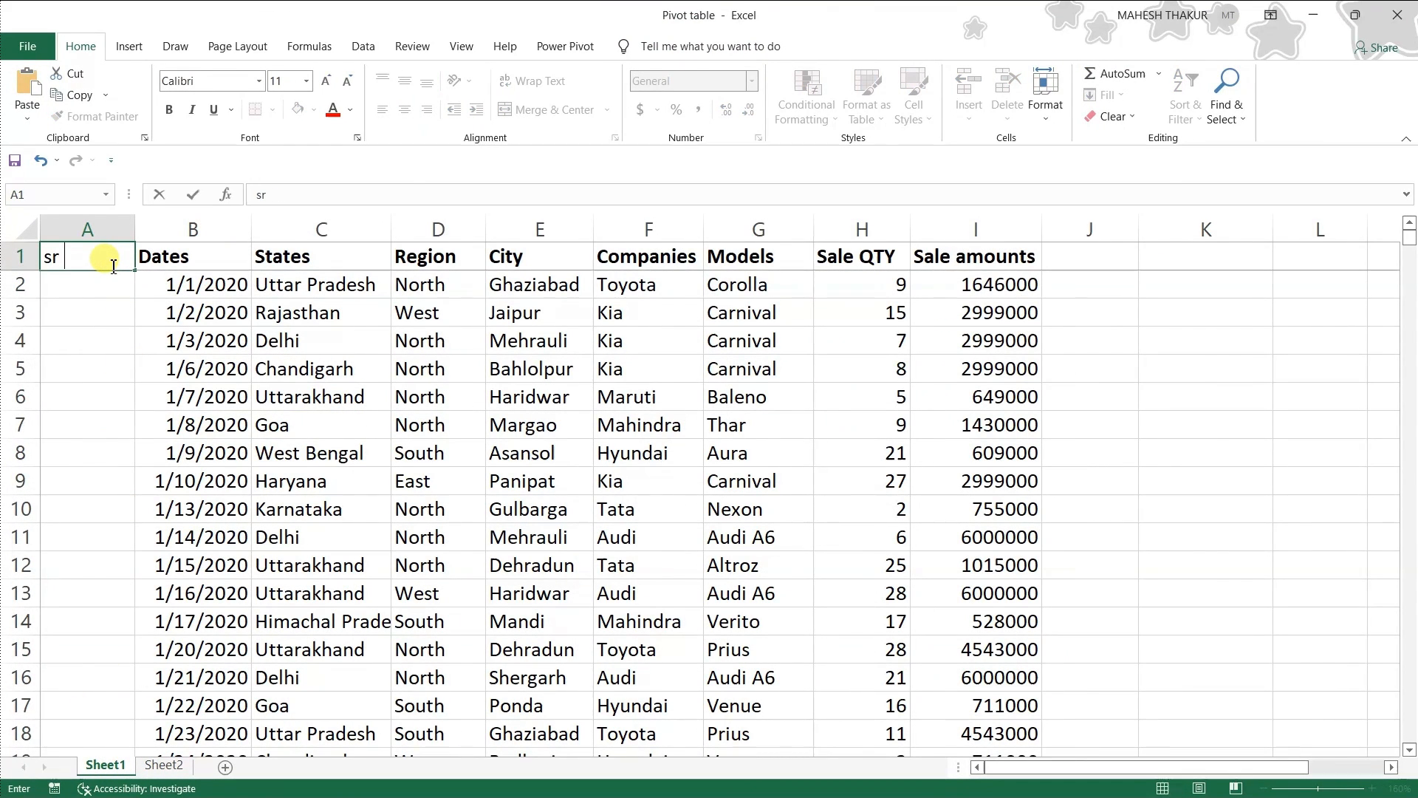
{"action": "type", "text": " no"}
{"action": "key", "text": "Return"}
{"action": "type", "text": "1"}
{"action": "key", "text": "Return"}
{"action": "type", "text": "2"}
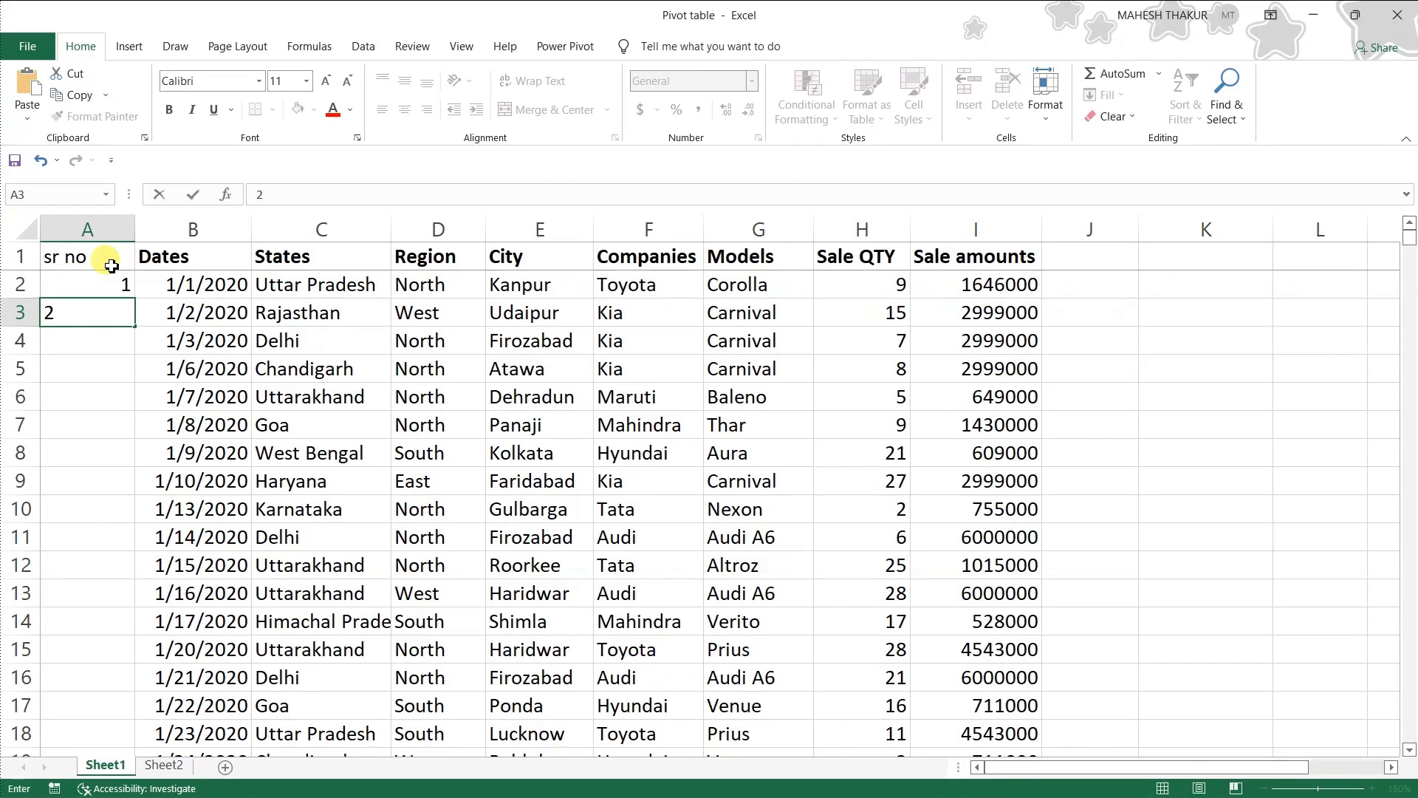
{"action": "left_click", "coordinate": [105, 423]}
{"action": "left_click_drag", "start_coordinate": [116, 286], "coordinate": [118, 313]}
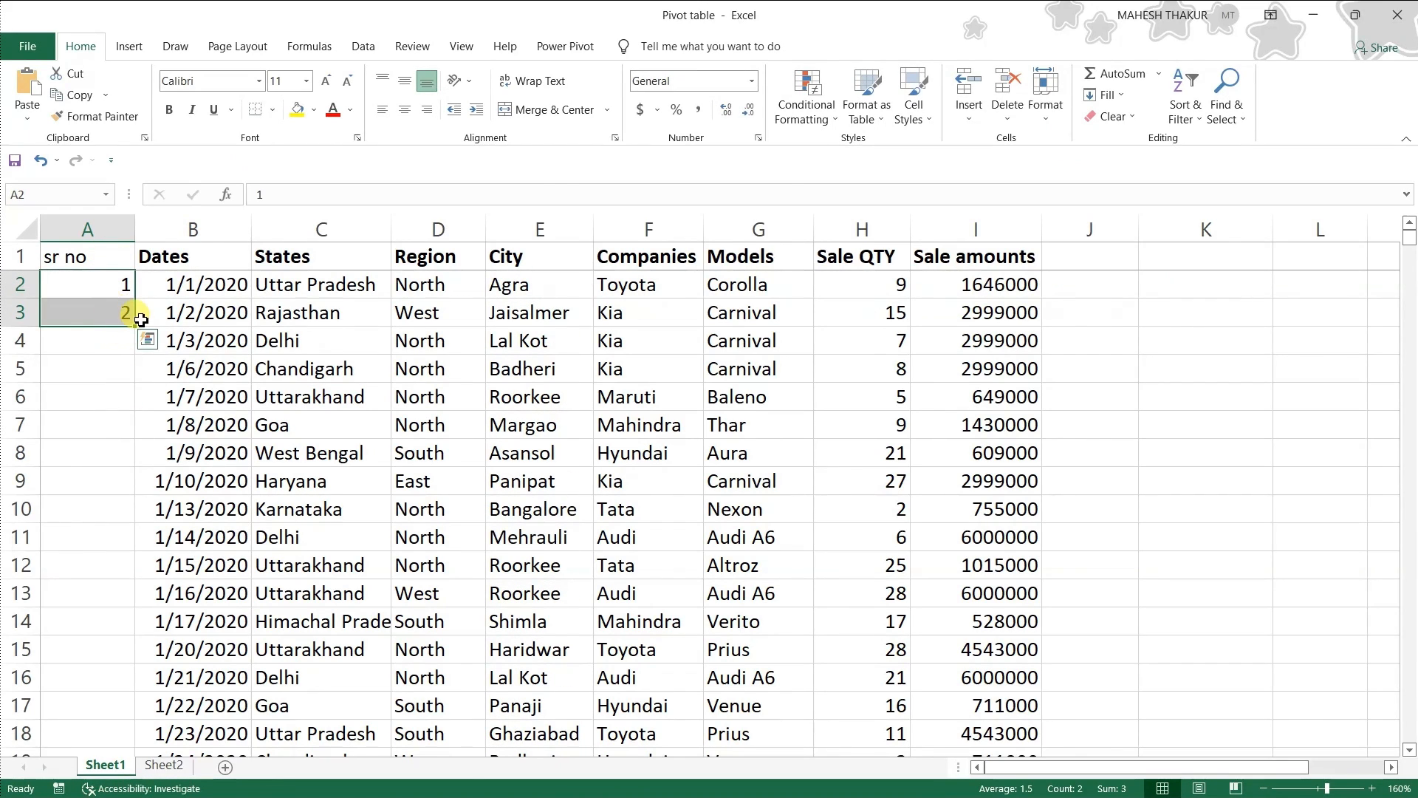
Fill the sr no series in column A of Sheet1 down to the last data row and check where it ends.
{"action": "double_click", "coordinate": [137, 324]}
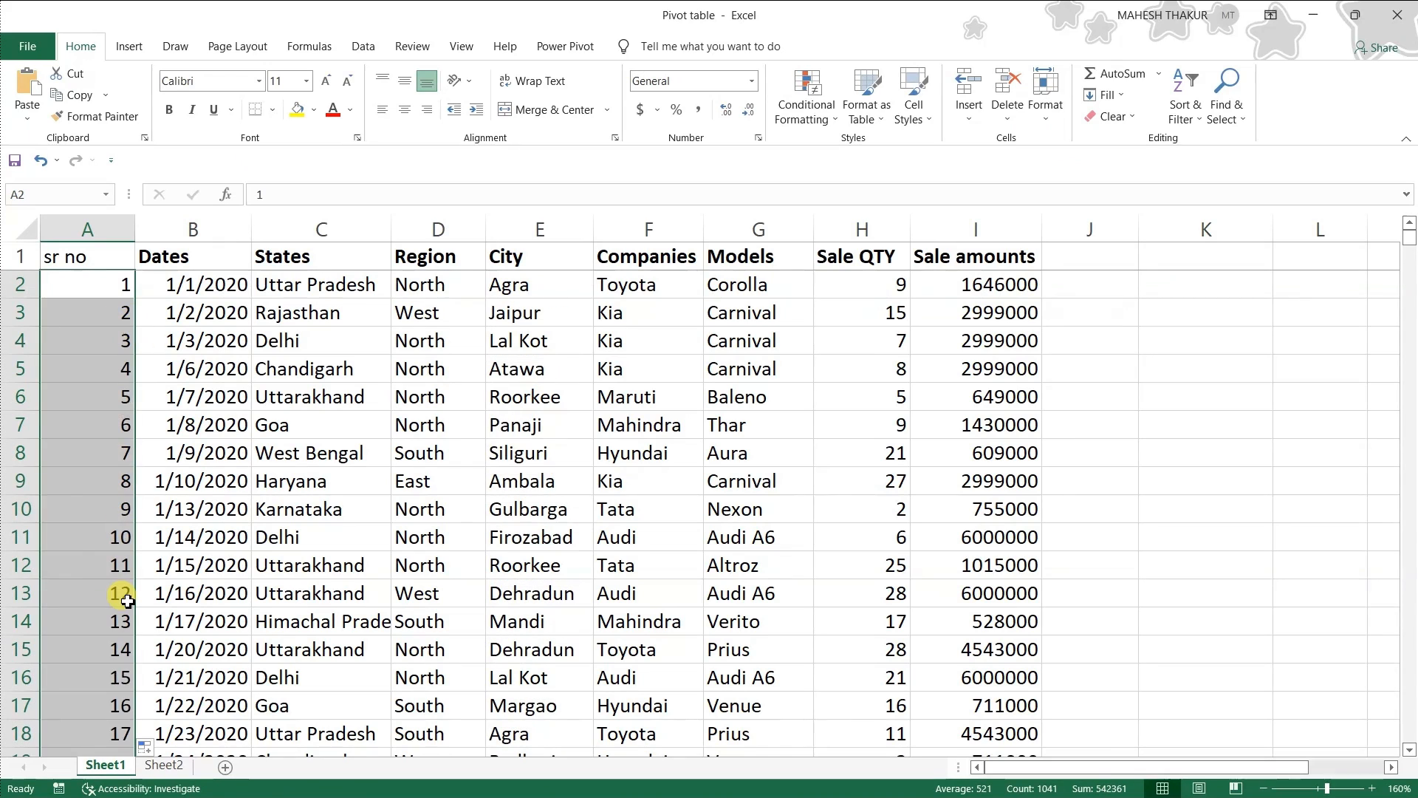
{"action": "key", "text": "ctrl+End"}
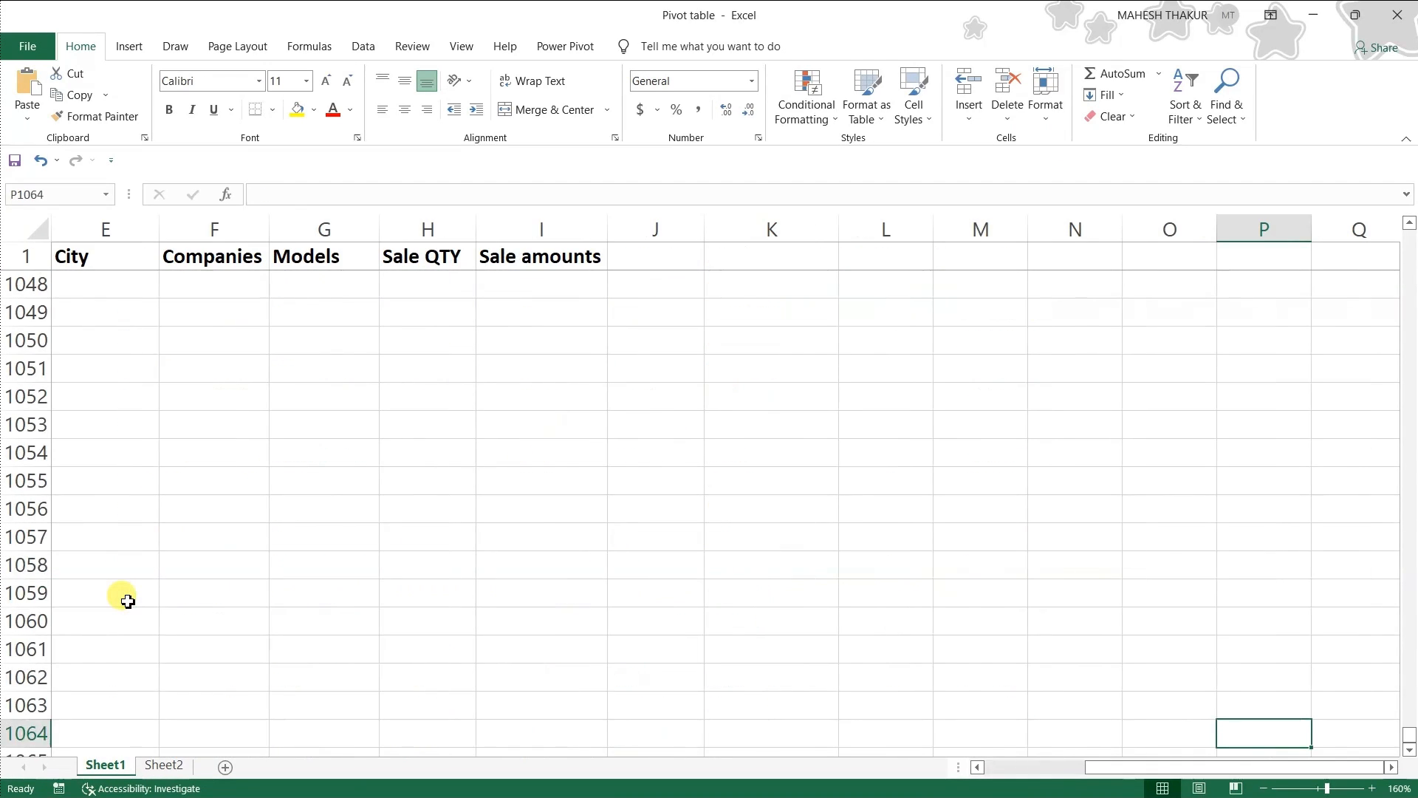
{"action": "key", "text": "ctrl+Home"}
{"action": "key", "text": "ctrl+Down"}
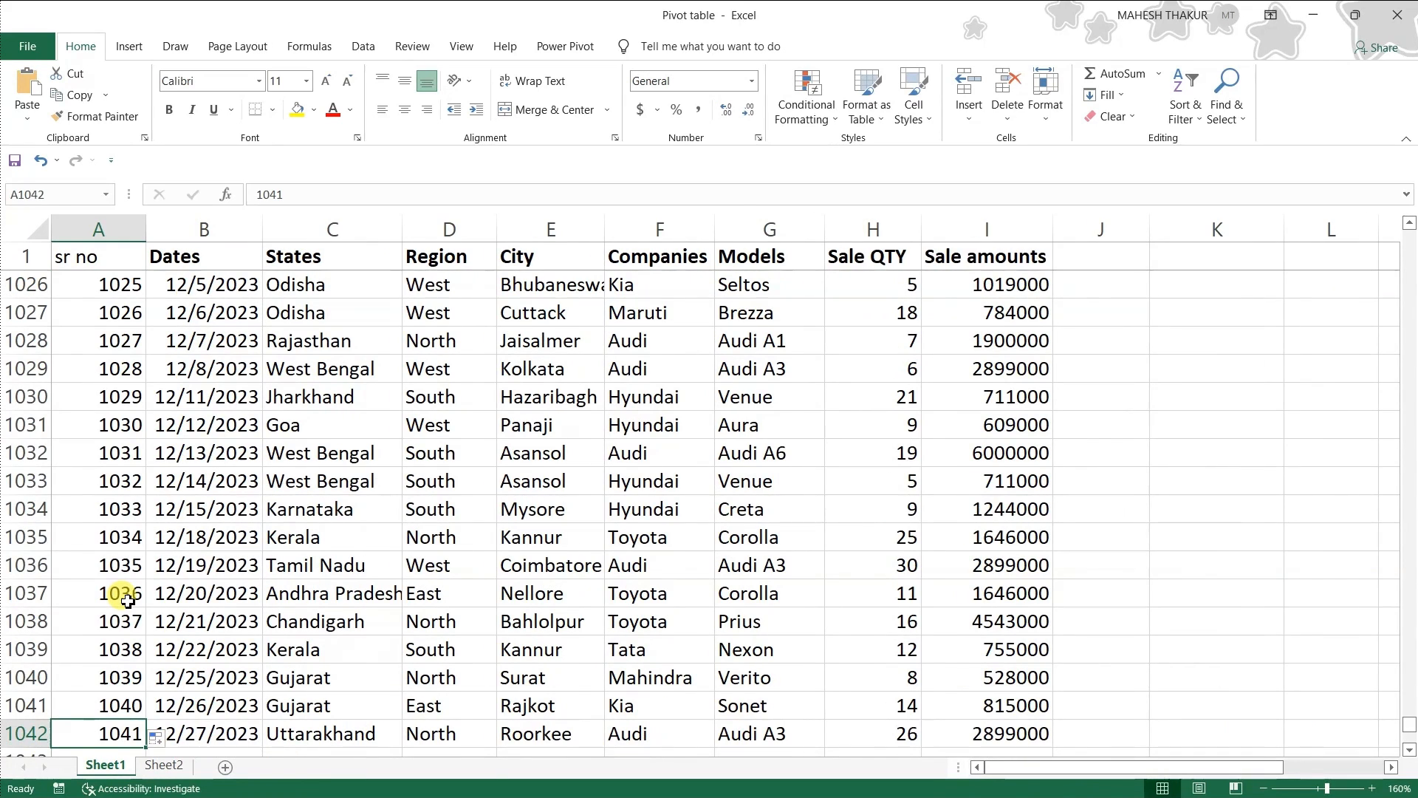
Remove the date fields from the Sheet2 PivotTable rows and change its data source to Sheet1!$A$1:$I$1042.
{"action": "left_click", "coordinate": [176, 765]}
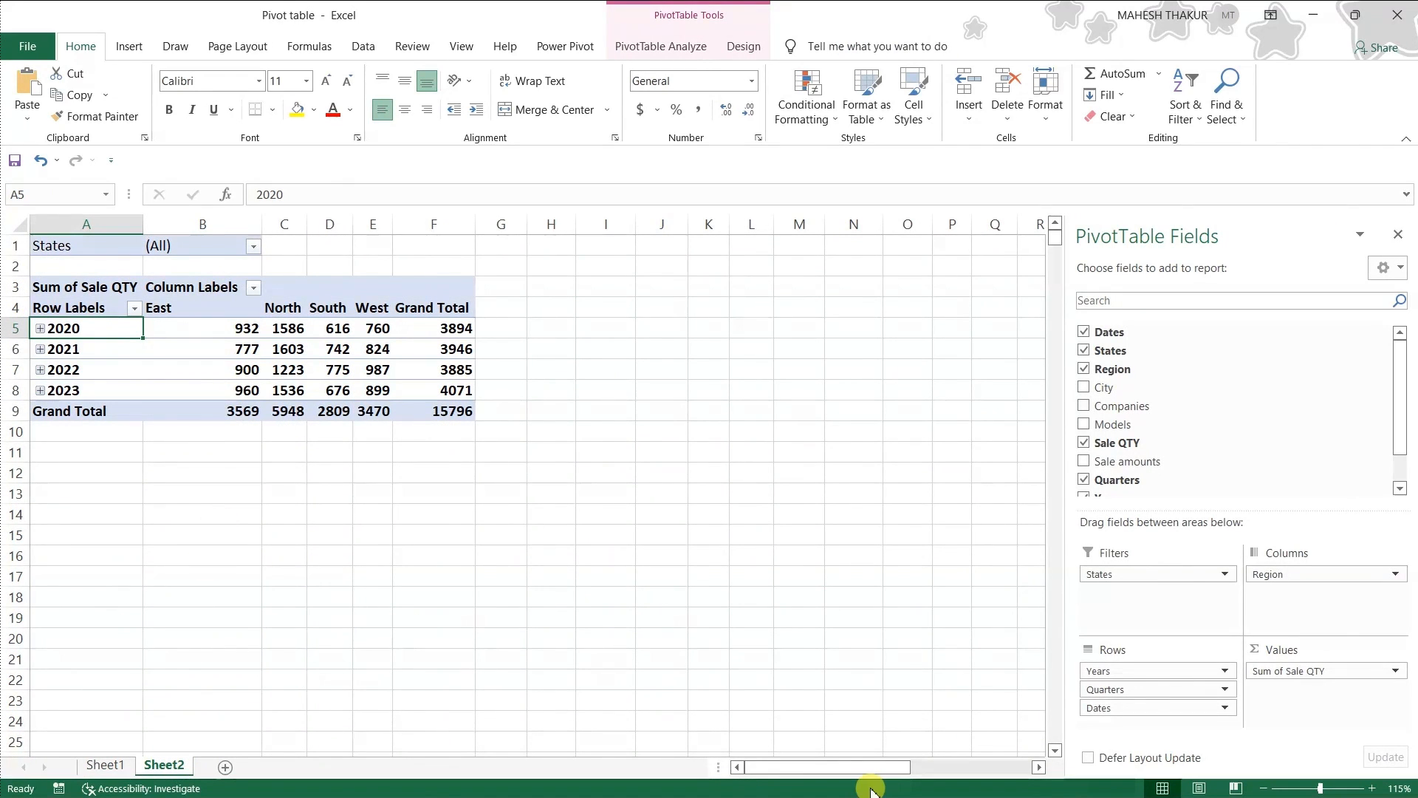
{"action": "left_click_drag", "start_coordinate": [1185, 678], "coordinate": [990, 644]}
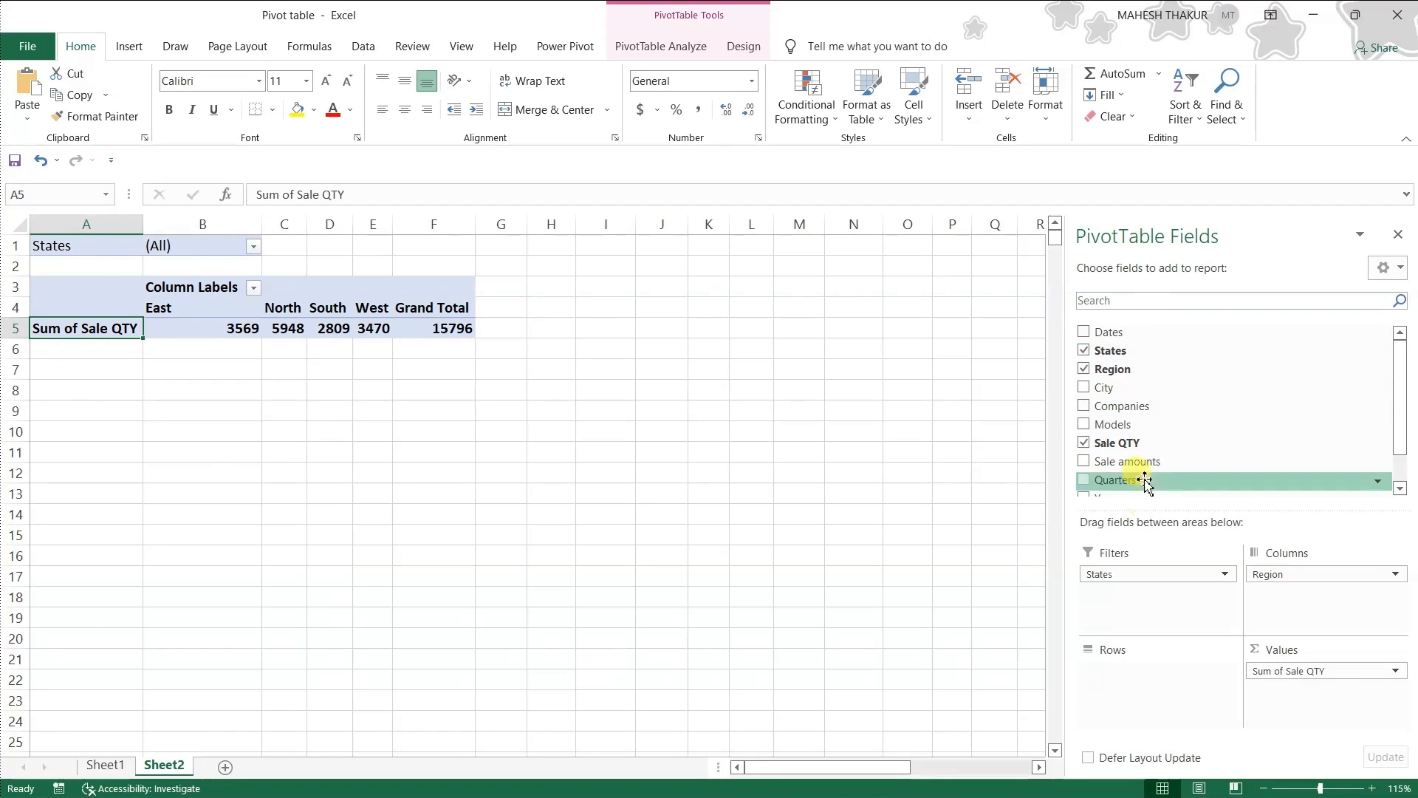
{"action": "left_click", "coordinate": [665, 52]}
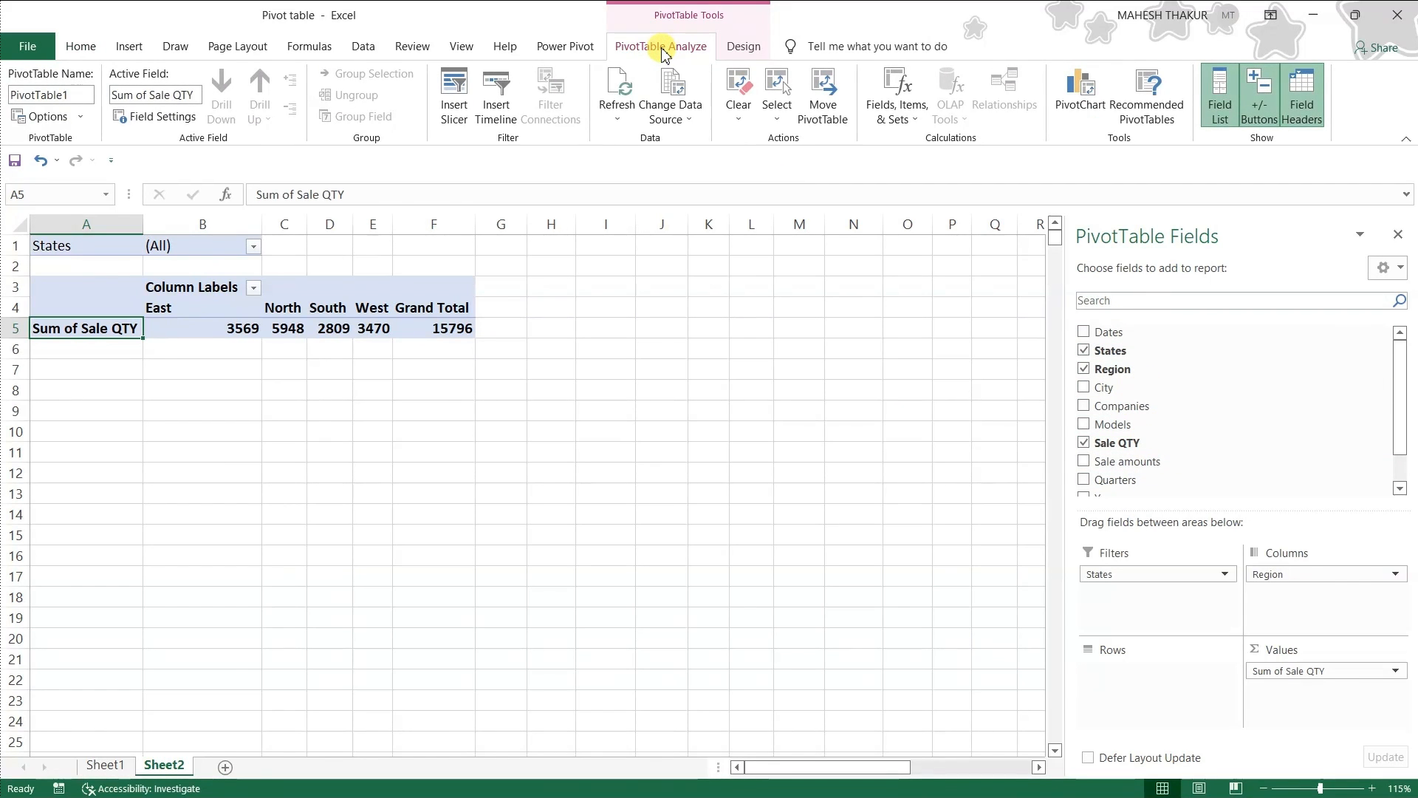
{"action": "left_click", "coordinate": [685, 123]}
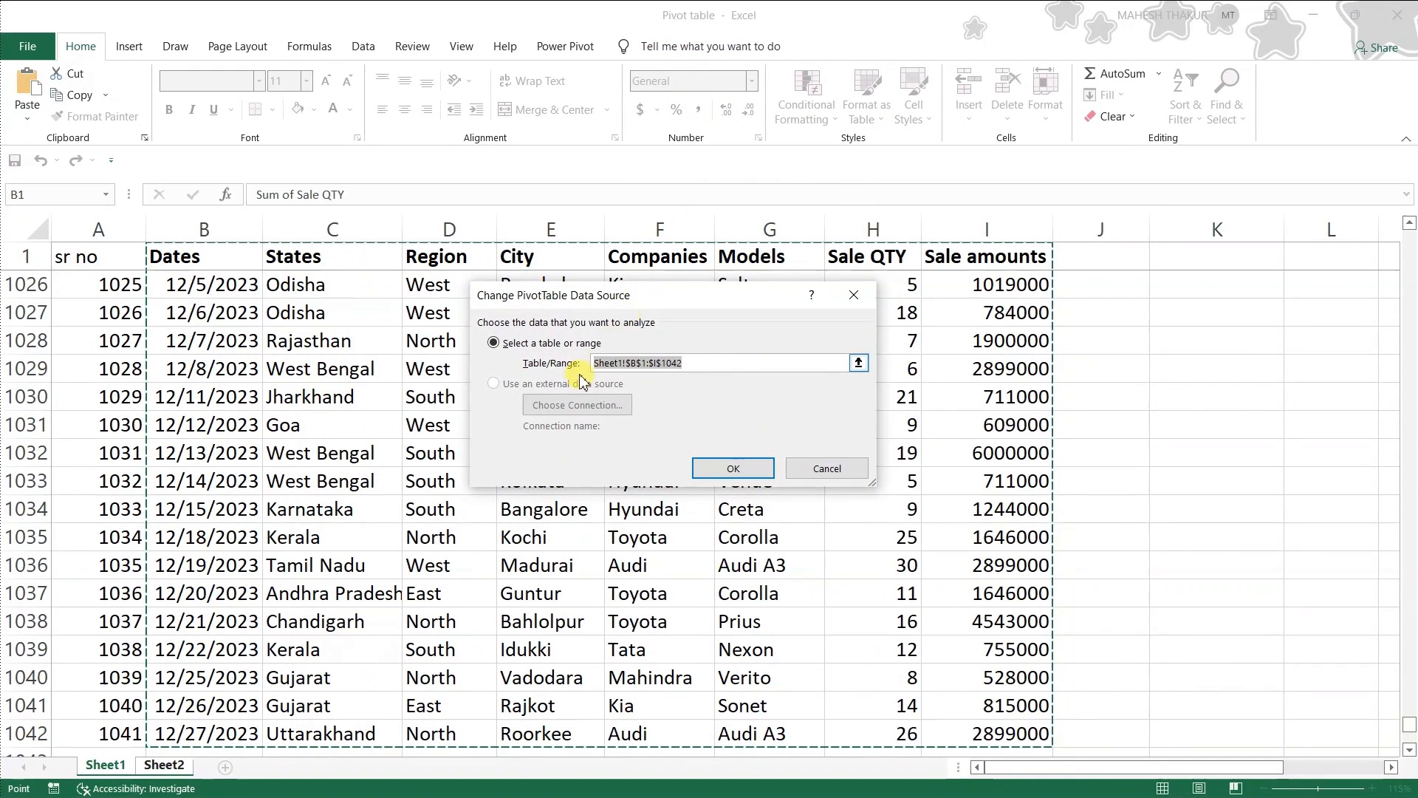
{"action": "left_click", "coordinate": [274, 397]}
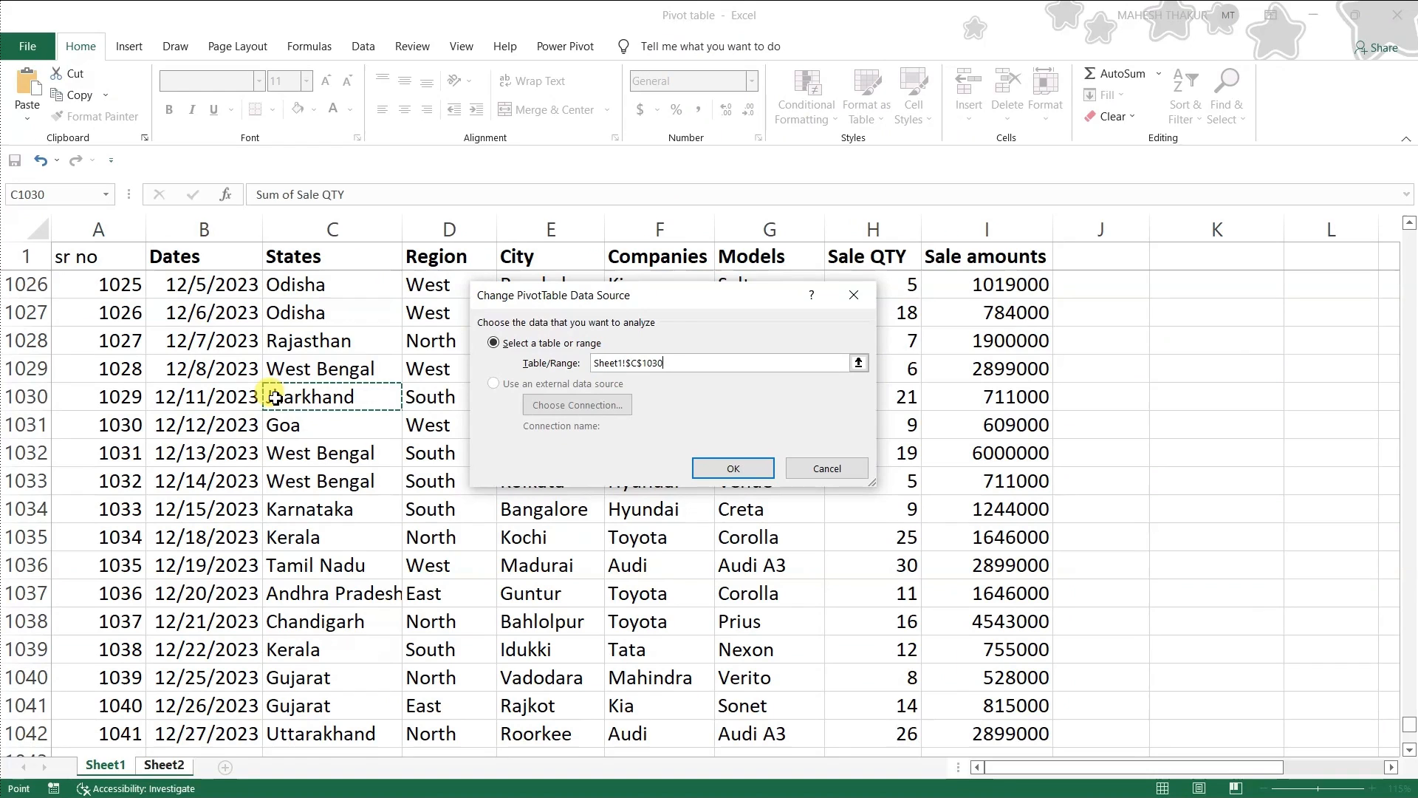
{"action": "key", "text": "ctrl+a"}
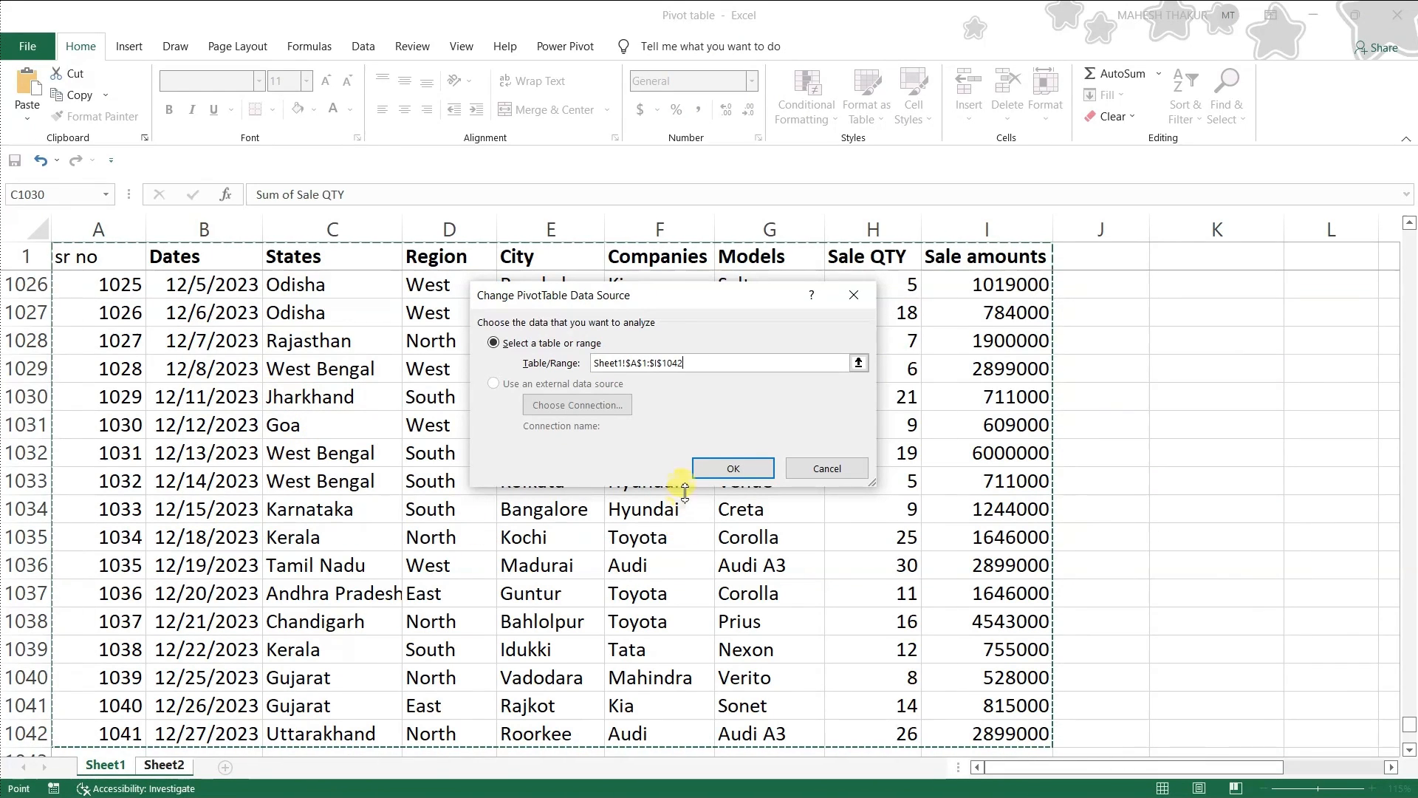
{"action": "left_click", "coordinate": [711, 470]}
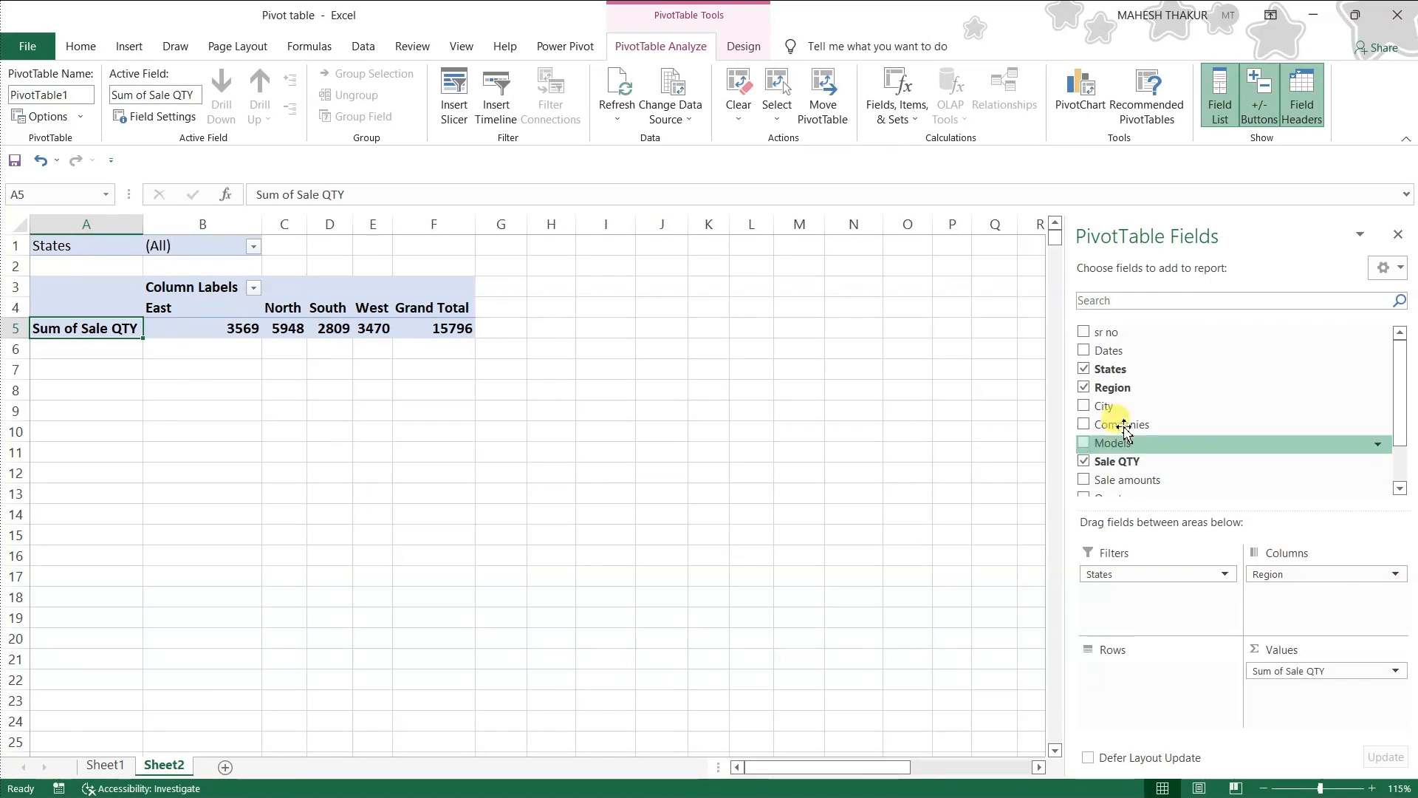
Add sr no to the PivotTable rows and group it from 1 to 1041 by 100.
{"action": "left_click_drag", "start_coordinate": [1106, 336], "coordinate": [1097, 660]}
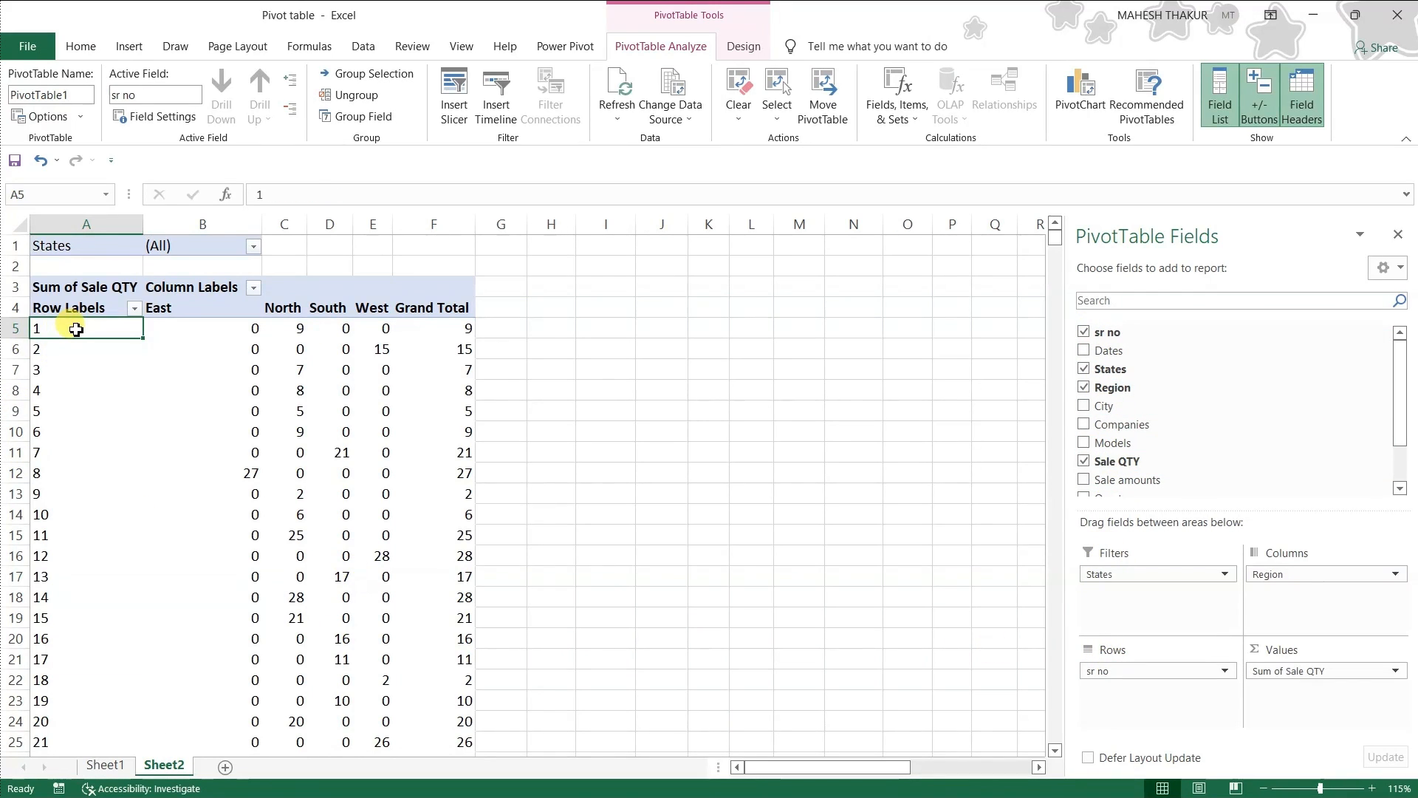
{"action": "scroll", "coordinate": [99, 454], "scroll_direction": "down", "scroll_amount": 20}
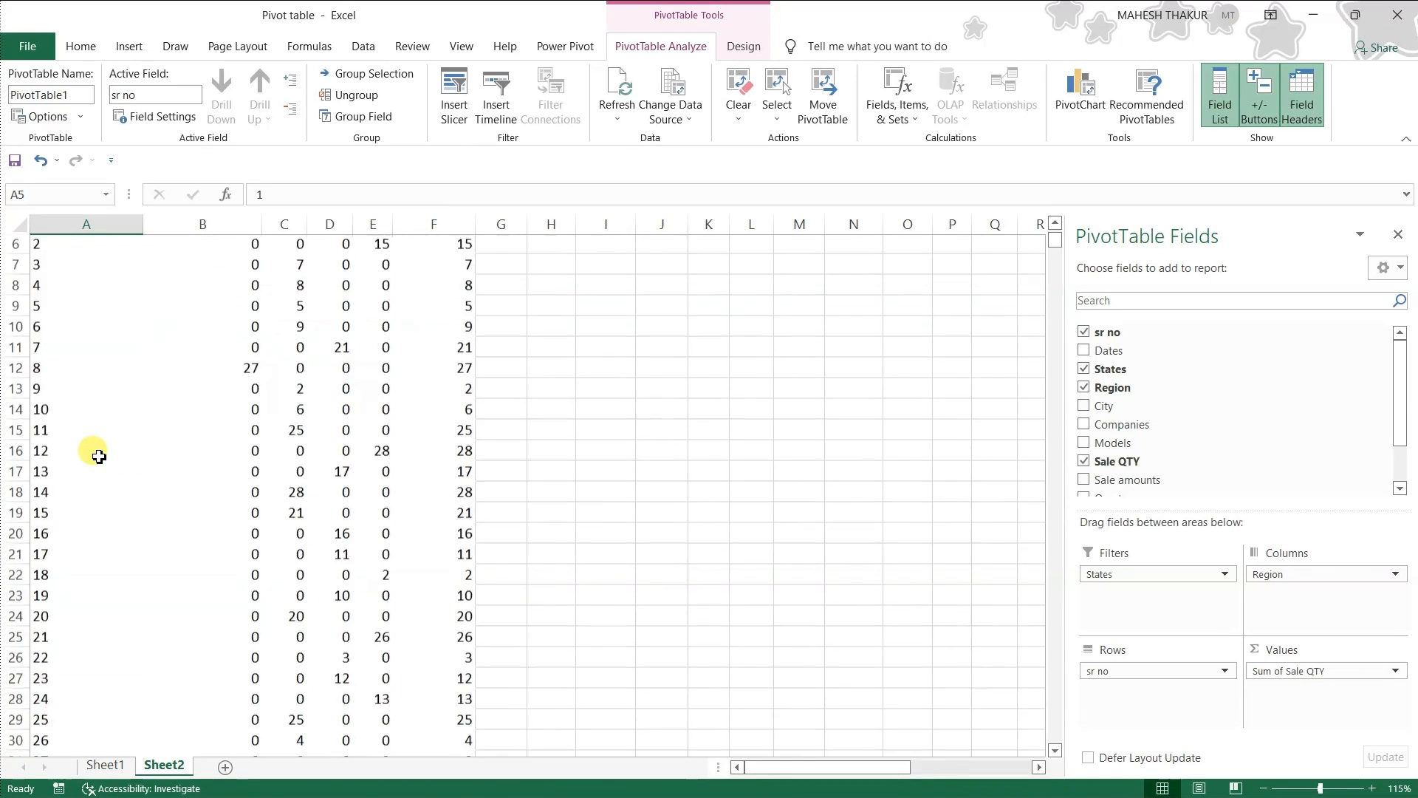
{"action": "scroll", "coordinate": [99, 455], "scroll_direction": "up", "scroll_amount": 20}
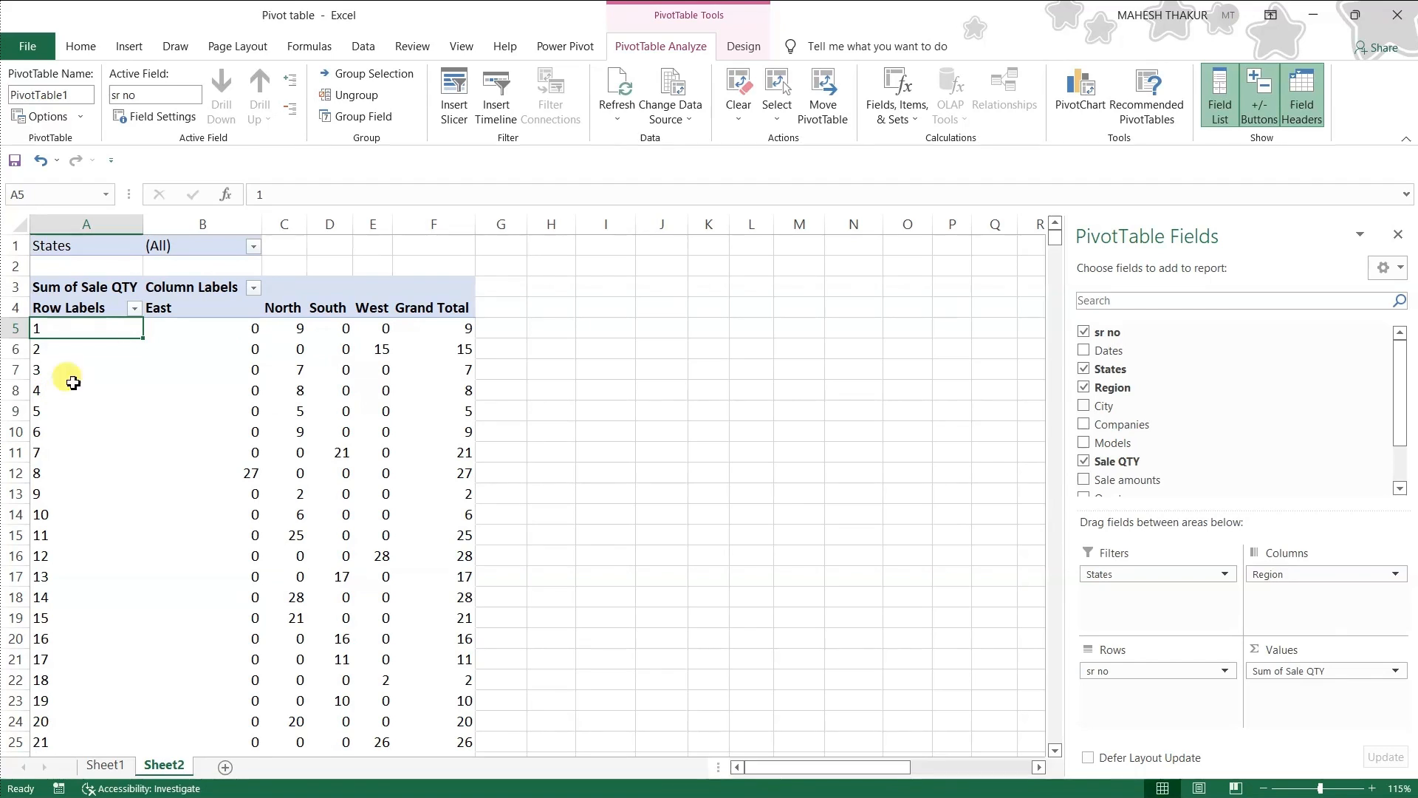
{"action": "left_click", "coordinate": [381, 74]}
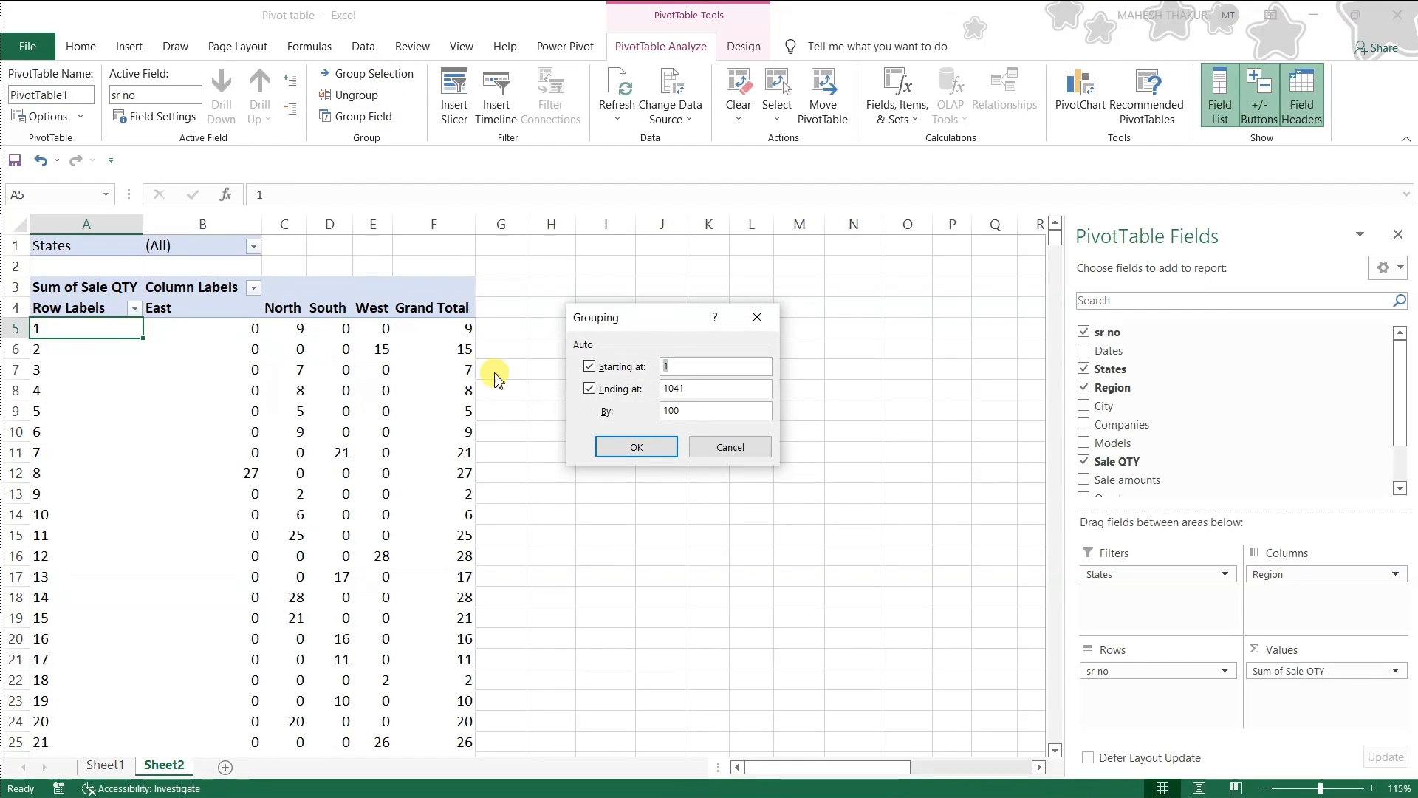
{"action": "double_click", "coordinate": [708, 412]}
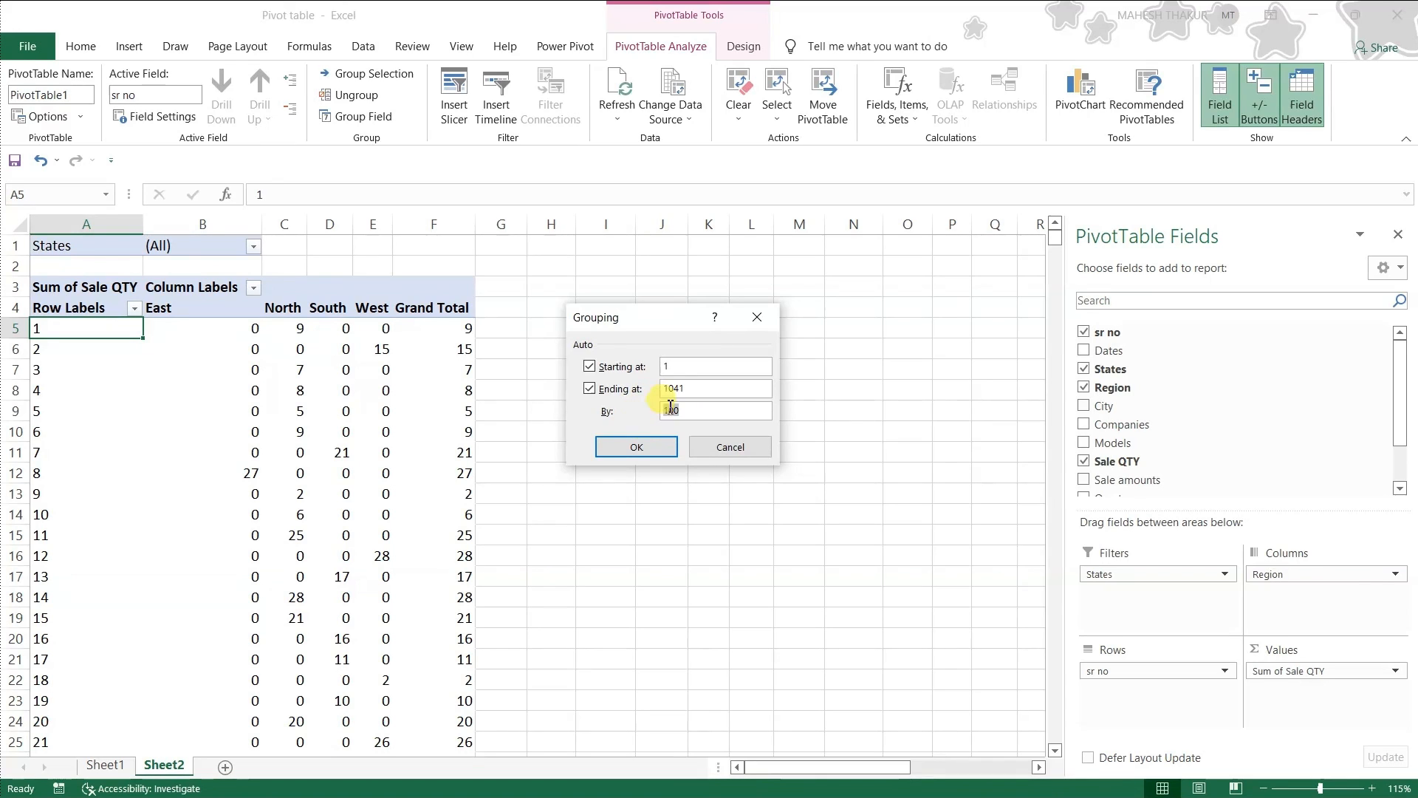
{"action": "left_click", "coordinate": [635, 447]}
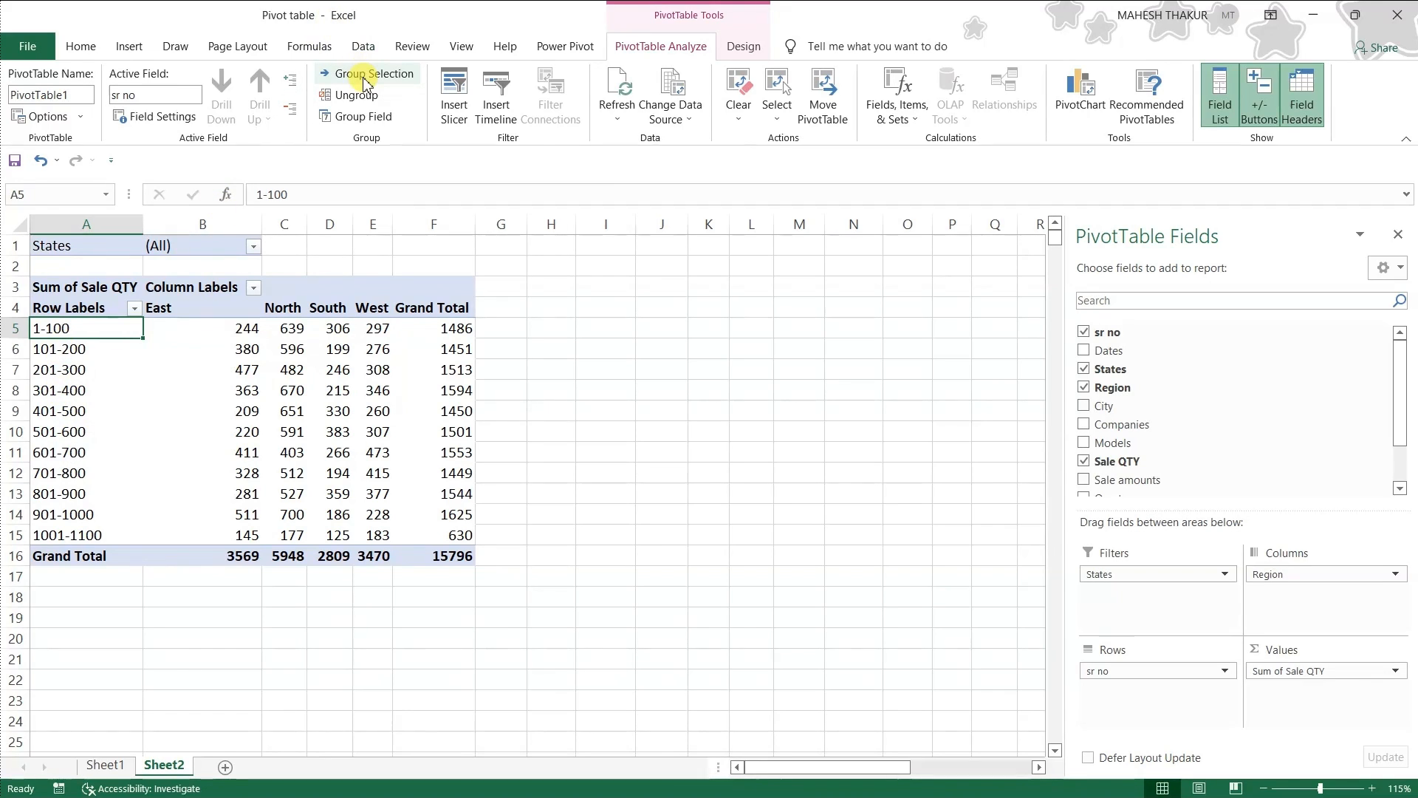
Change the sr no grouping interval to 200.
{"action": "left_click", "coordinate": [362, 120]}
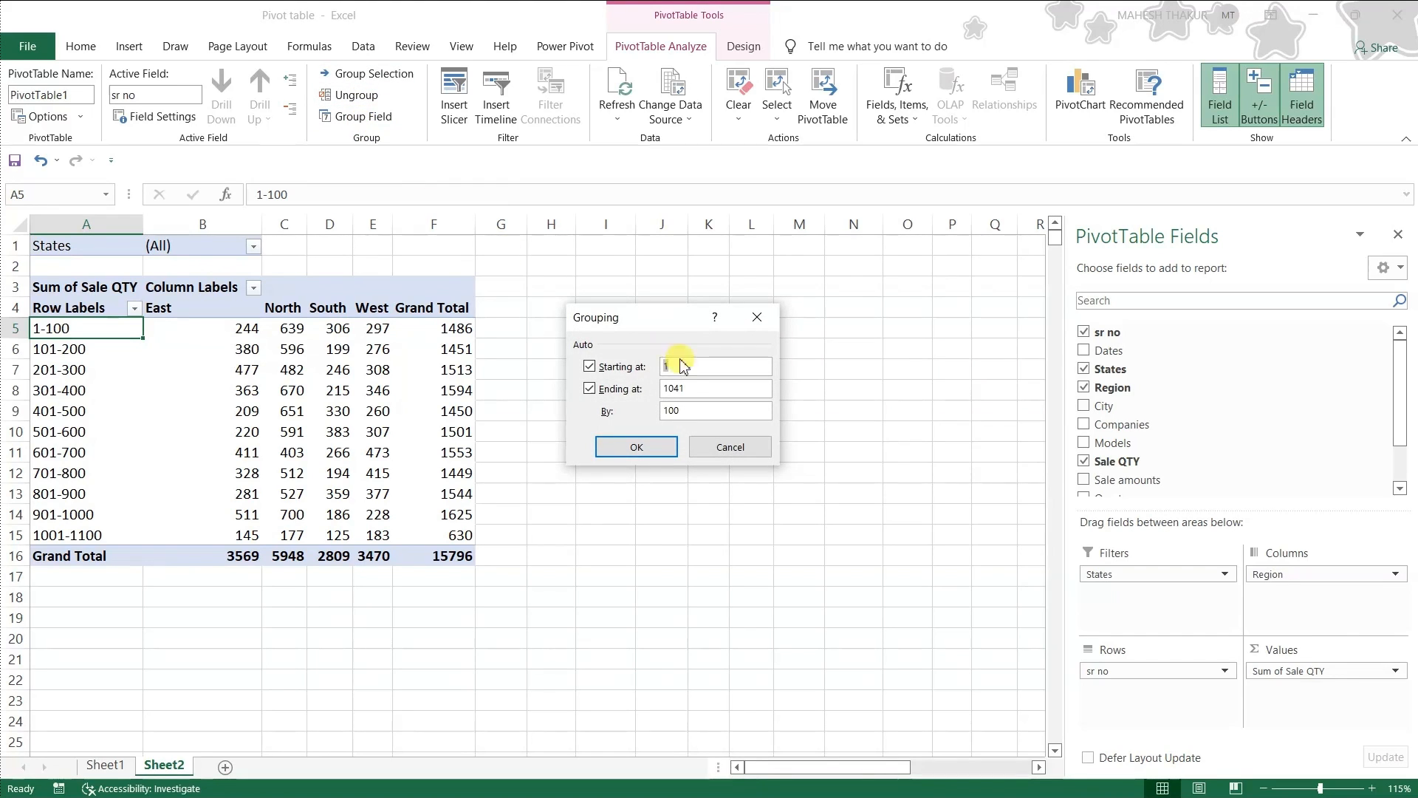
{"action": "type", "text": "200"}
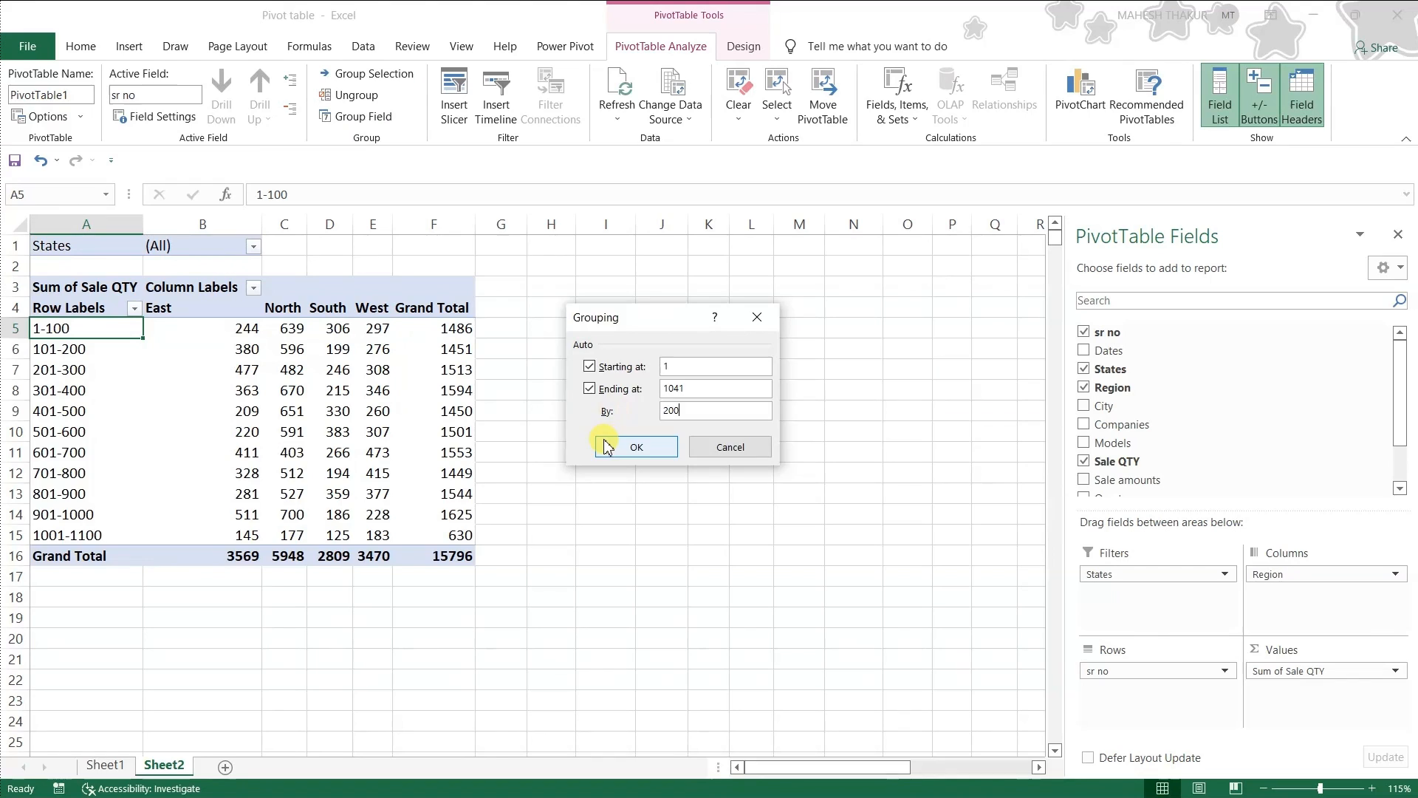
{"action": "left_click", "coordinate": [629, 446]}
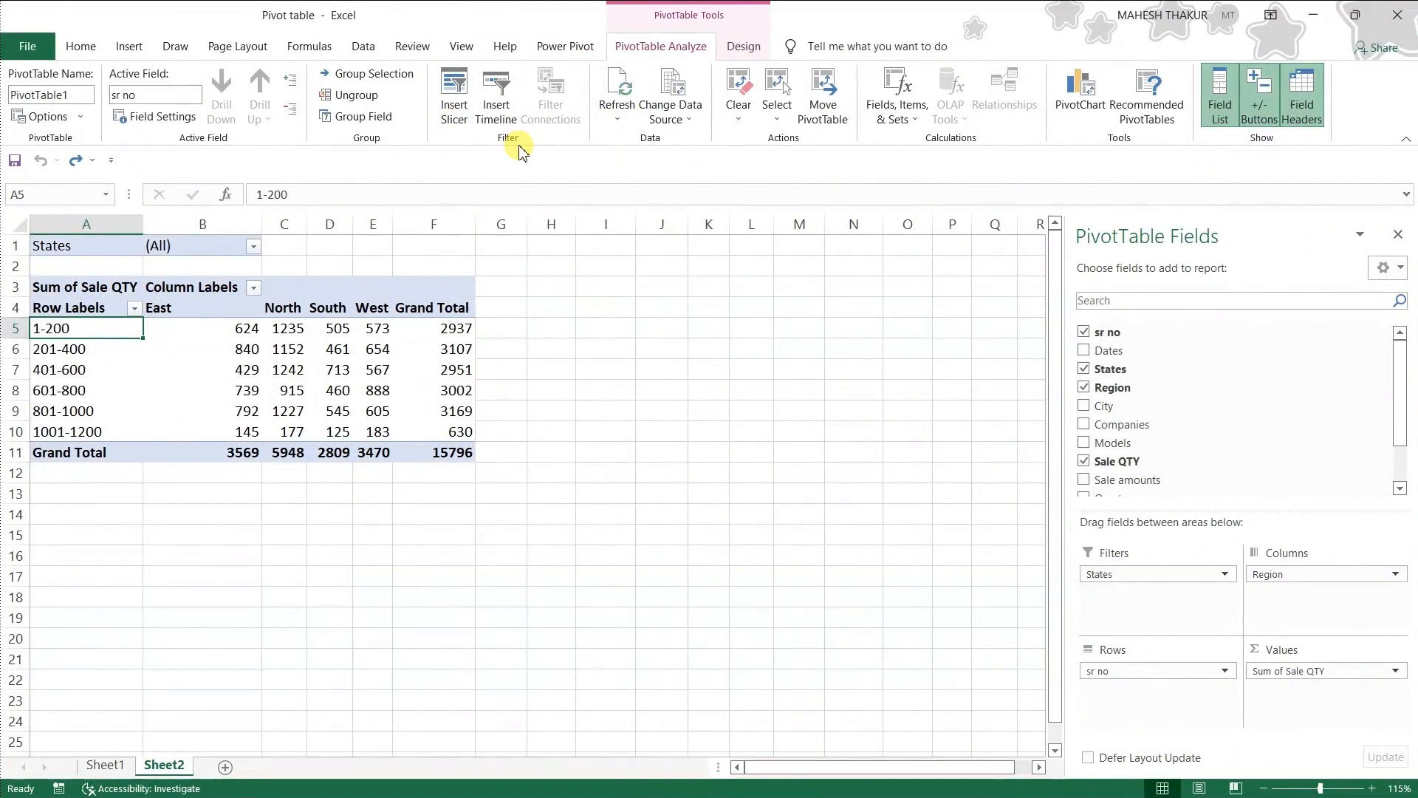
Insert slicers for States, Region, Companies and Models.
{"action": "left_click", "coordinate": [455, 111]}
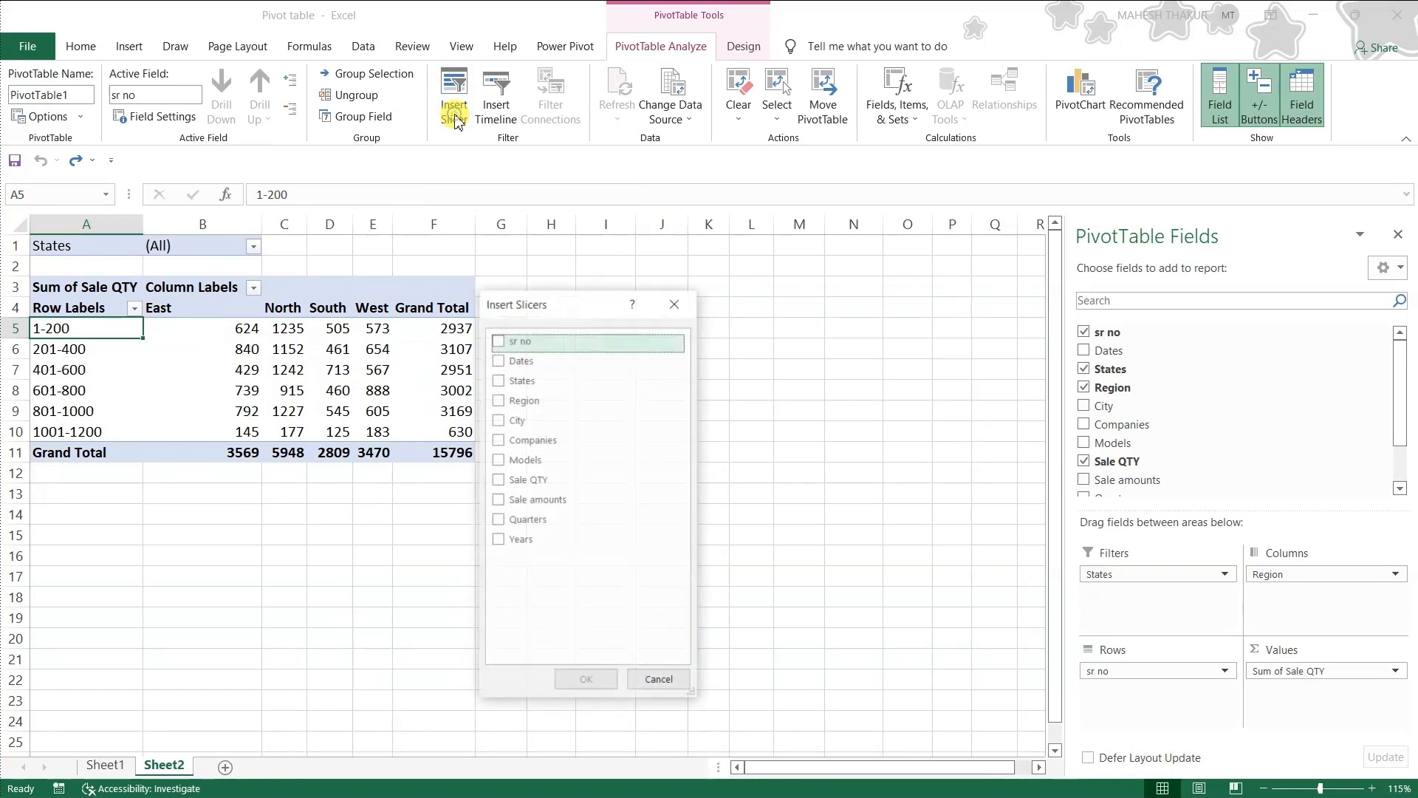
{"action": "left_click_drag", "start_coordinate": [568, 302], "coordinate": [654, 234]}
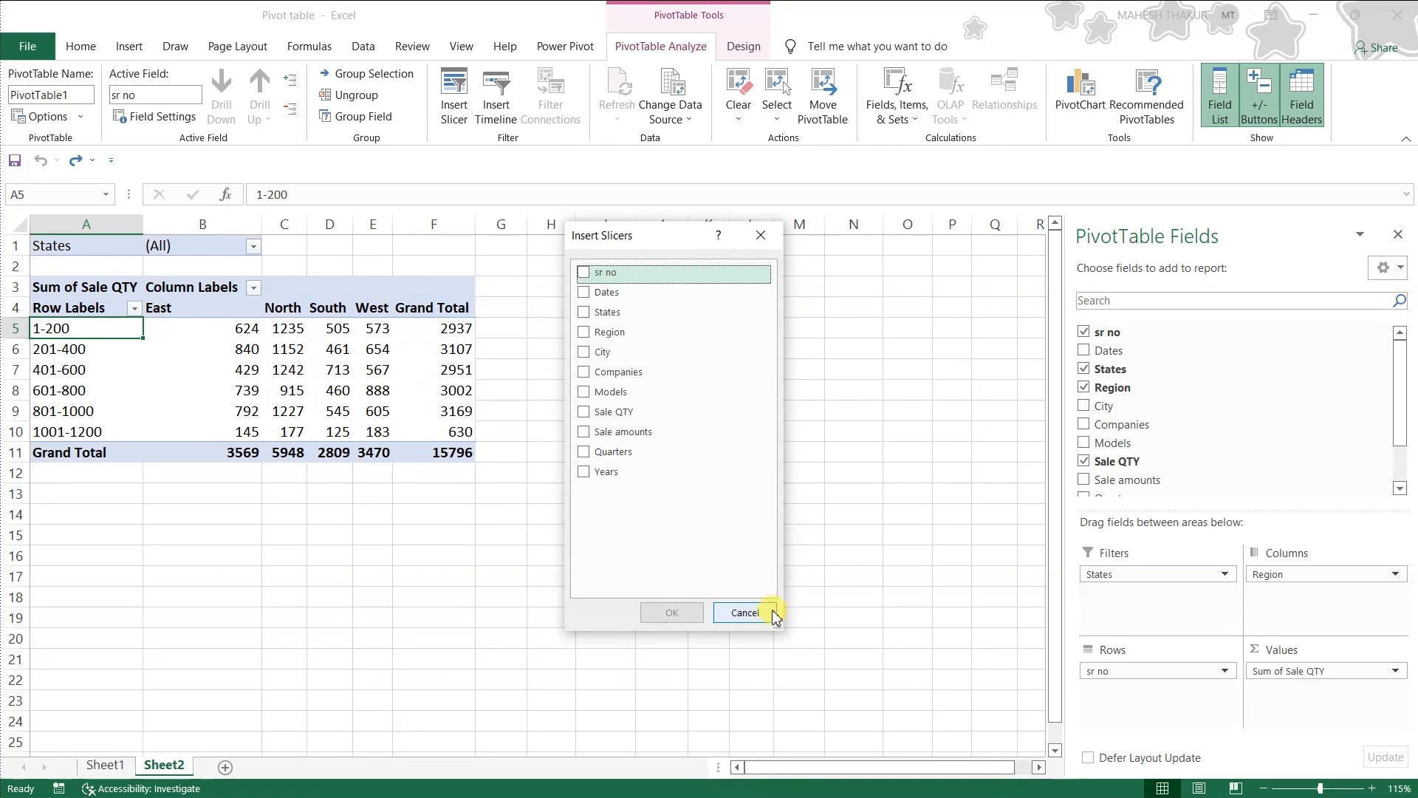
{"action": "left_click_drag", "start_coordinate": [779, 628], "coordinate": [773, 516]}
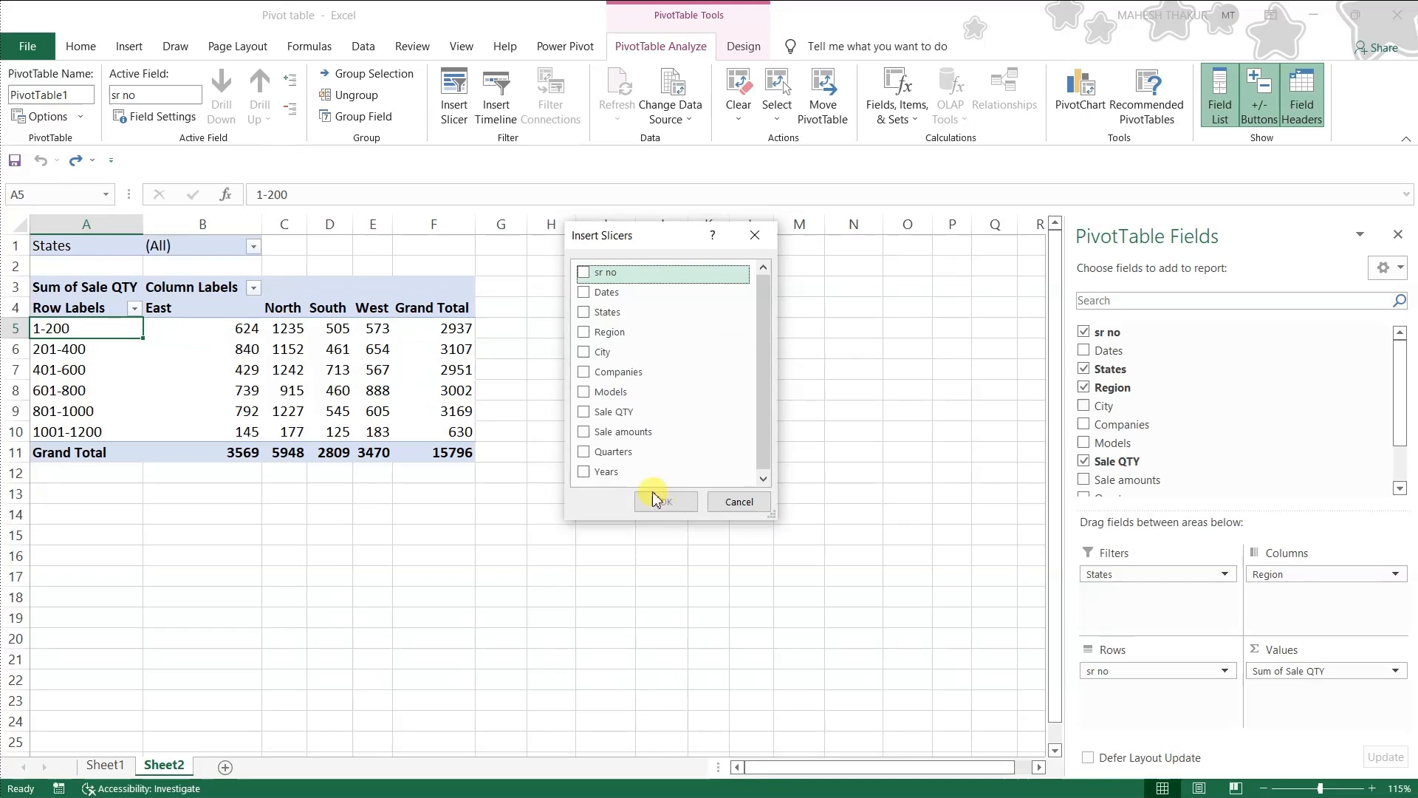
{"action": "left_click", "coordinate": [584, 313]}
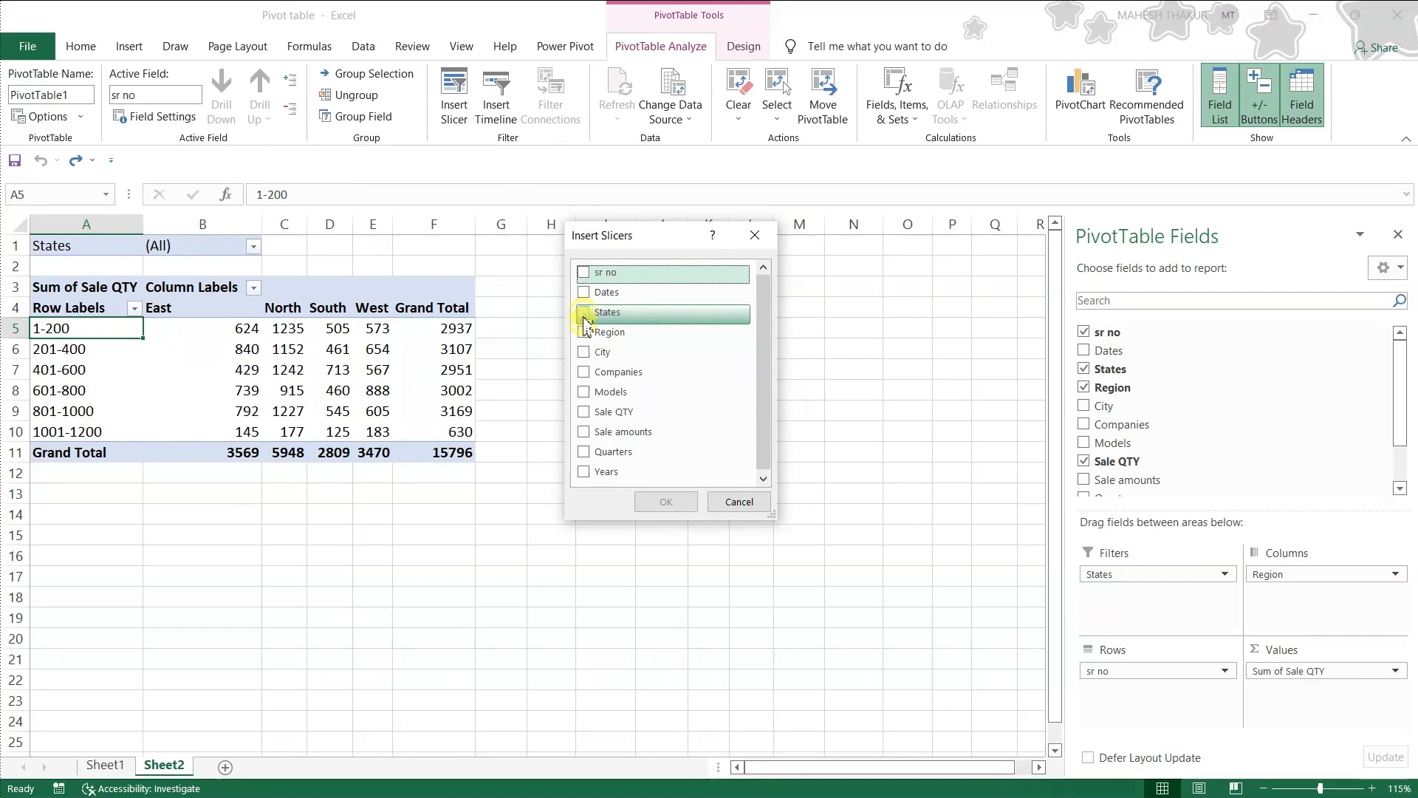
{"action": "left_click", "coordinate": [585, 334]}
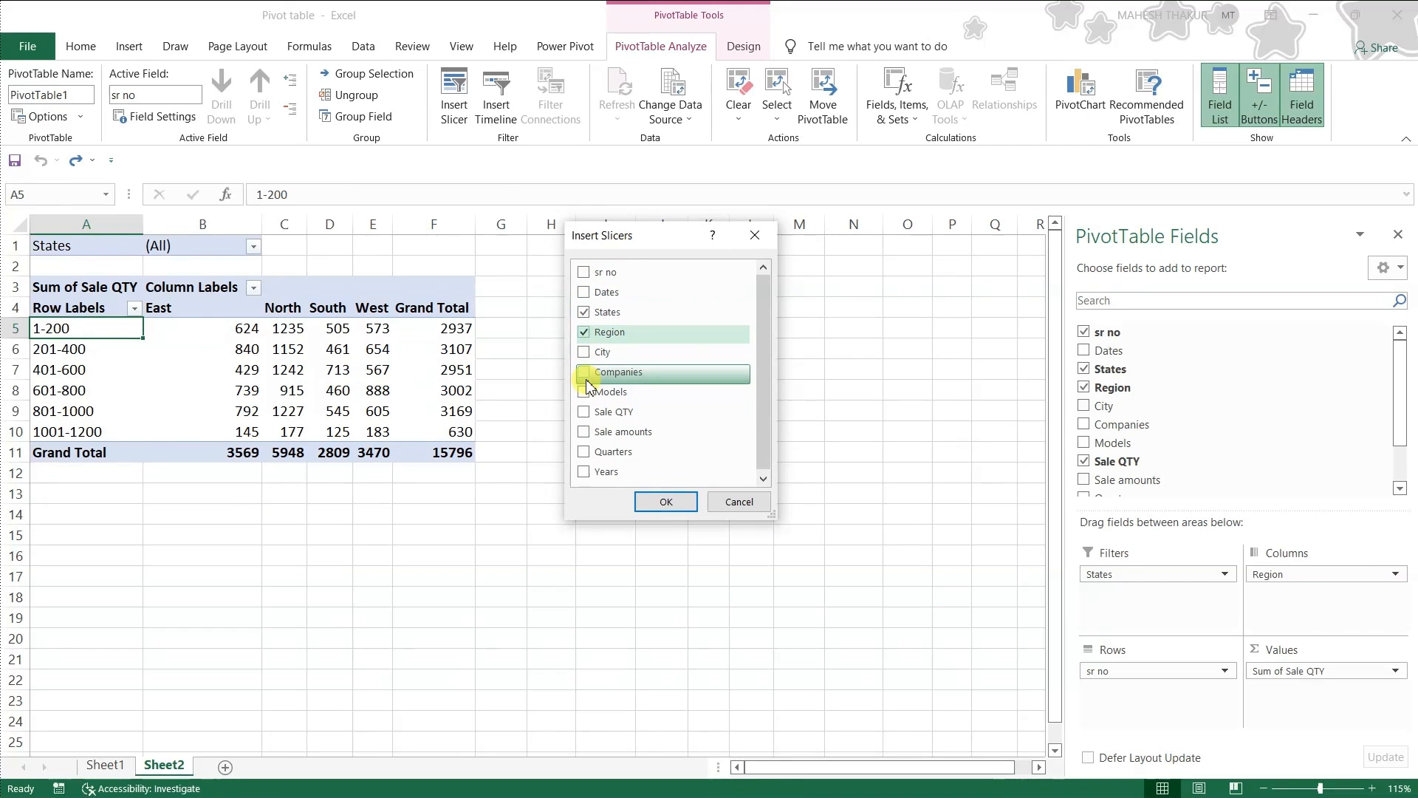
{"action": "left_click", "coordinate": [584, 373]}
{"action": "left_click", "coordinate": [584, 392]}
{"action": "left_click", "coordinate": [666, 502]}
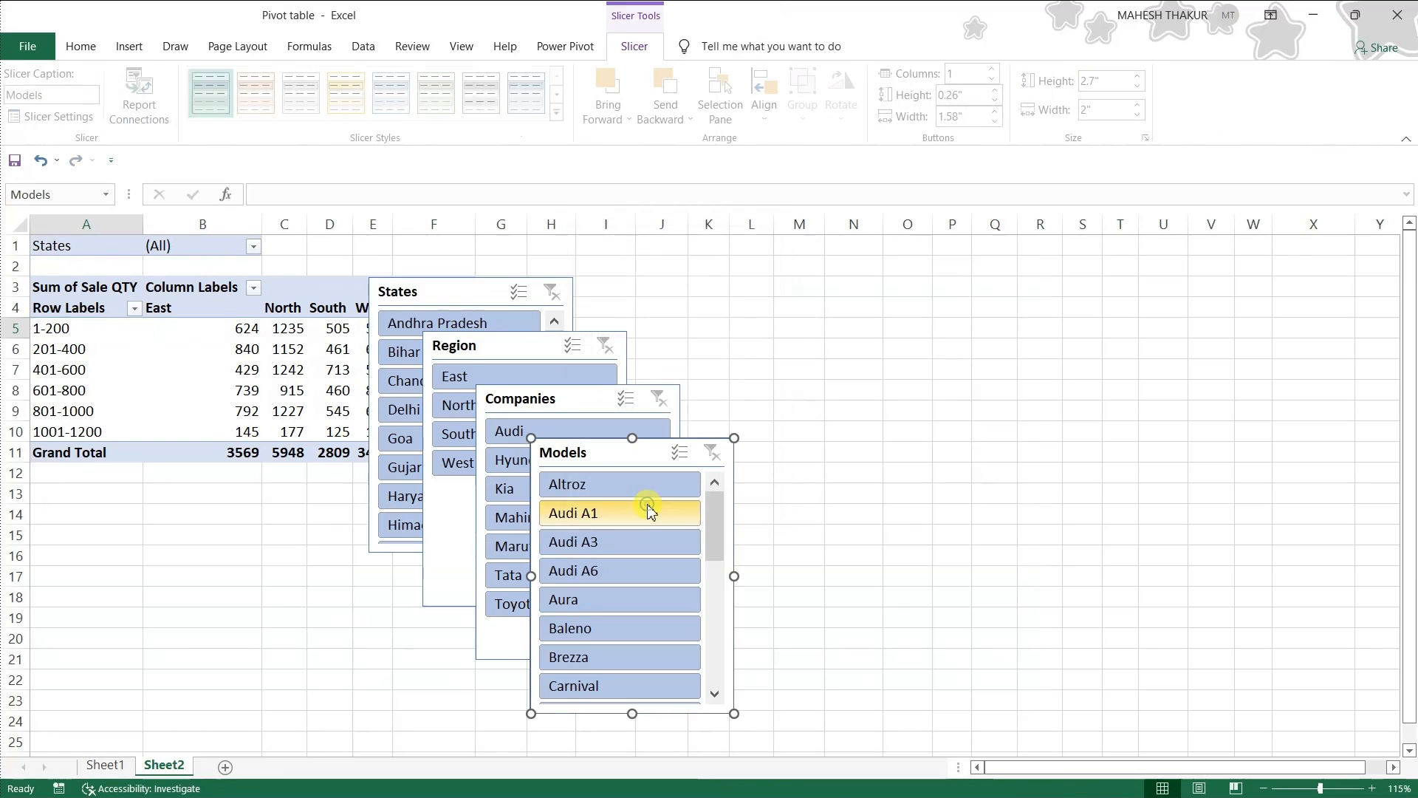
Spread out the four slicers: Companies and Models side by side, Region below Models, and States below the PivotTable.
{"action": "left_click_drag", "start_coordinate": [643, 452], "coordinate": [1034, 249]}
{"action": "left_click_drag", "start_coordinate": [575, 399], "coordinate": [813, 254]}
{"action": "left_click_drag", "start_coordinate": [556, 347], "coordinate": [1027, 529]}
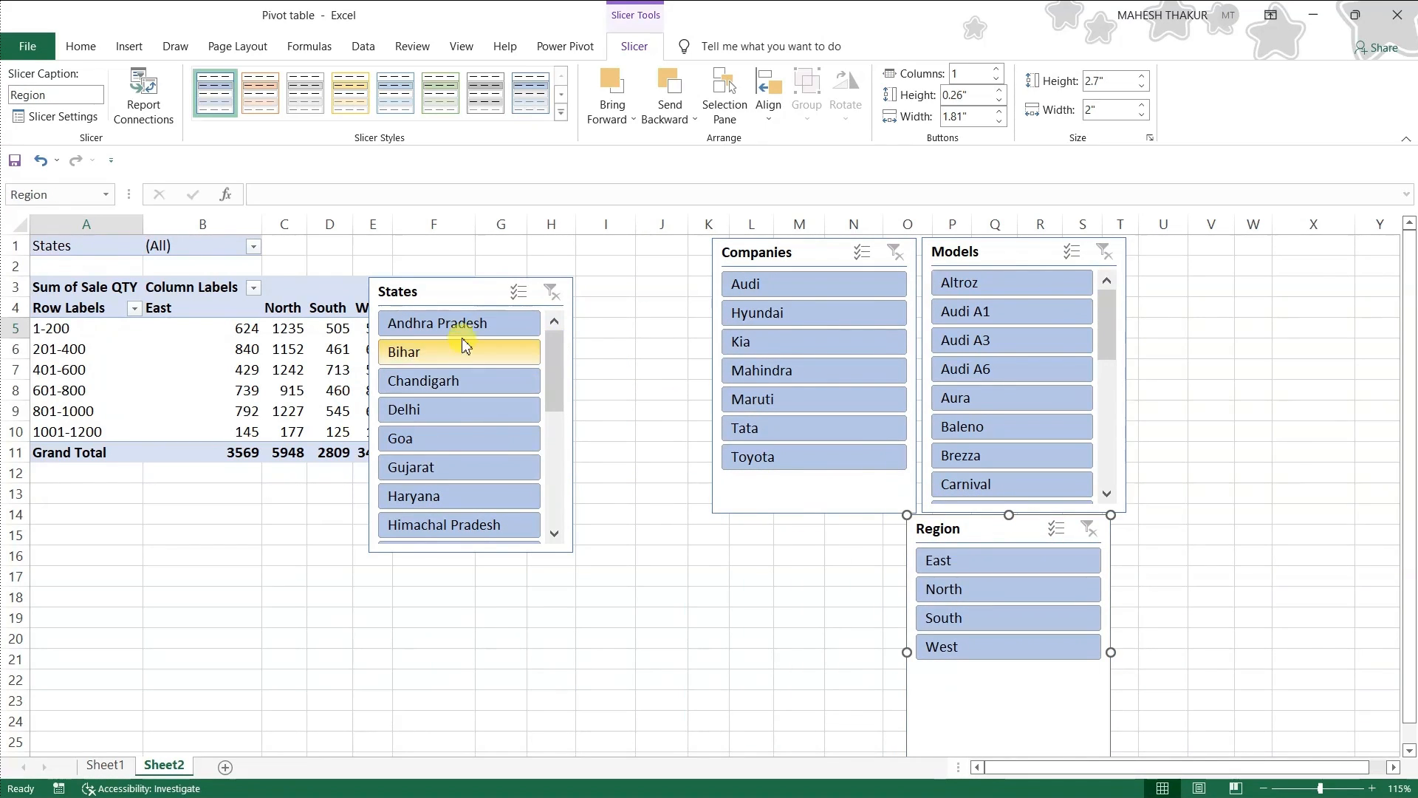
{"action": "left_click_drag", "start_coordinate": [478, 303], "coordinate": [589, 497]}
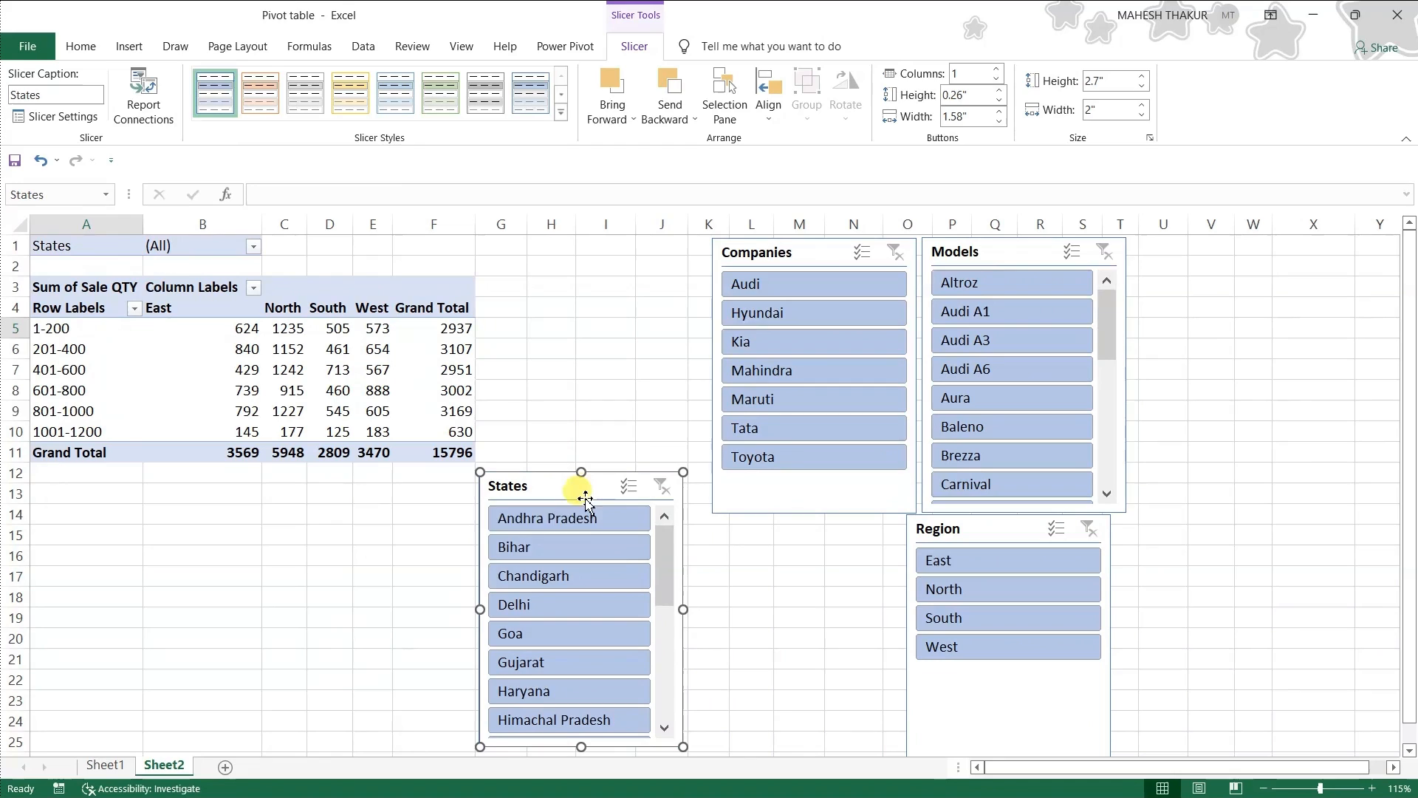
Filter the PivotTable to Chandigarh with the States slicer and replace sr no with Dates in the rows.
{"action": "left_click", "coordinate": [545, 576]}
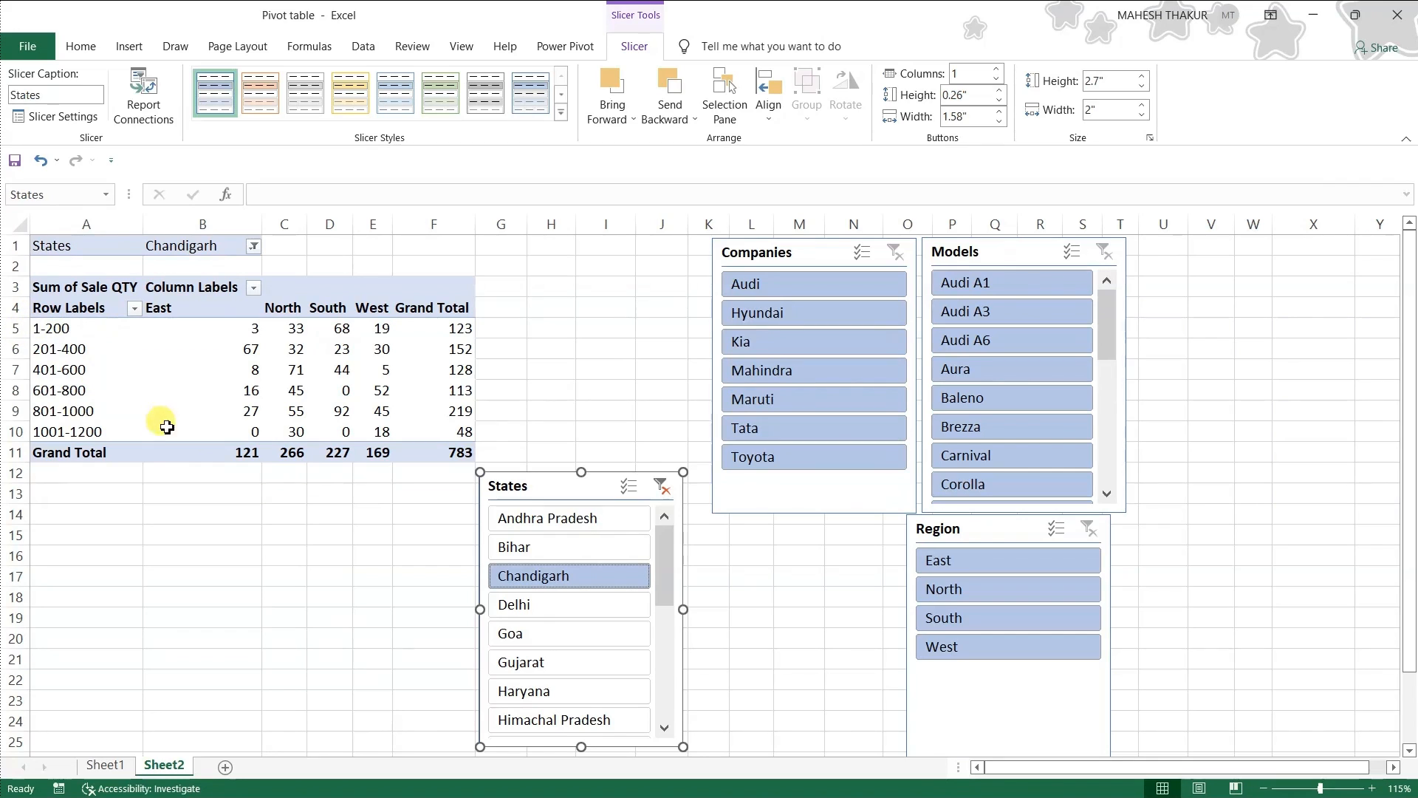
{"action": "left_click", "coordinate": [184, 390]}
{"action": "left_click", "coordinate": [65, 348]}
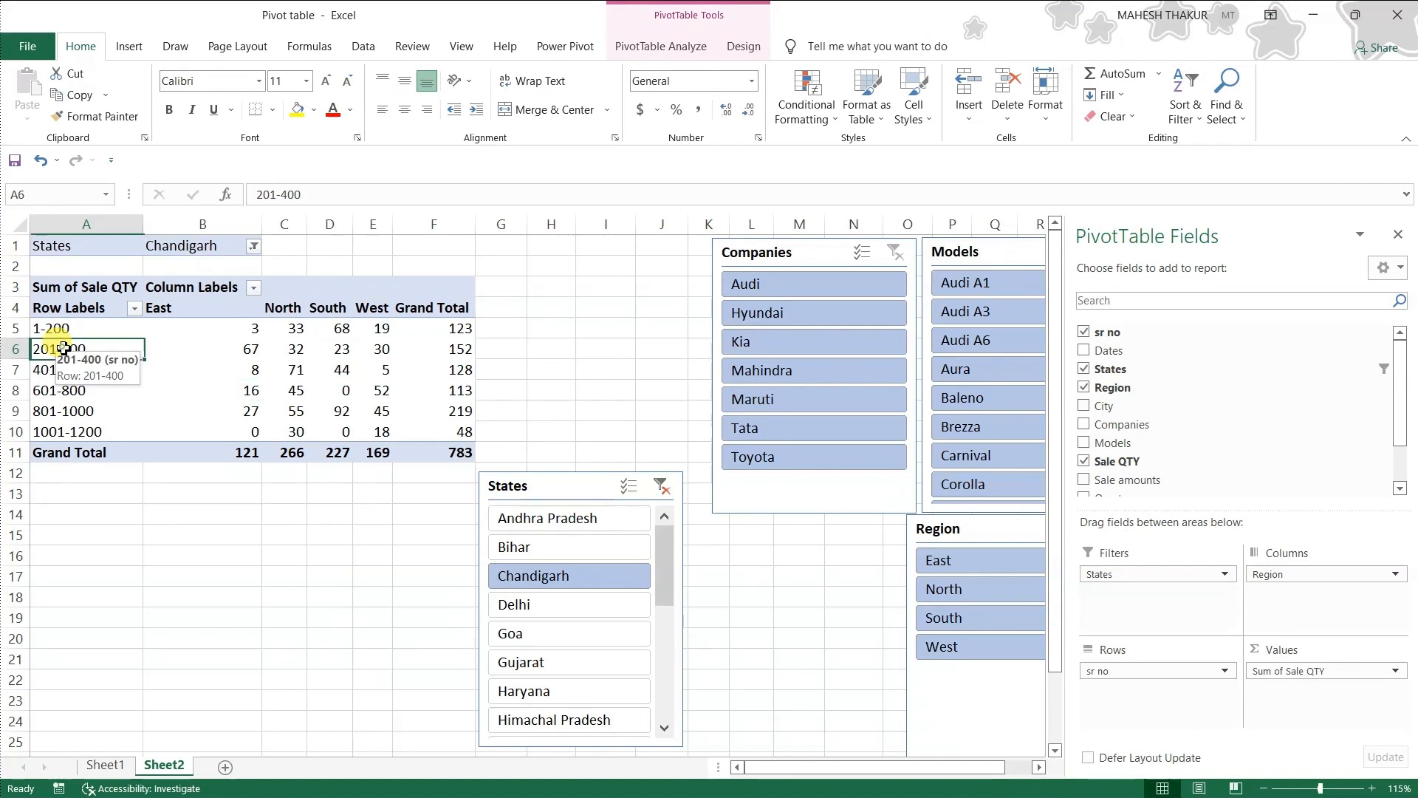
{"action": "left_click_drag", "start_coordinate": [1103, 684], "coordinate": [849, 635]}
{"action": "left_click_drag", "start_coordinate": [1118, 345], "coordinate": [1115, 678]}
Filter the PivotTable to Goa and switch the filter to Gujarat using the States slicer.
{"action": "left_click", "coordinate": [577, 634]}
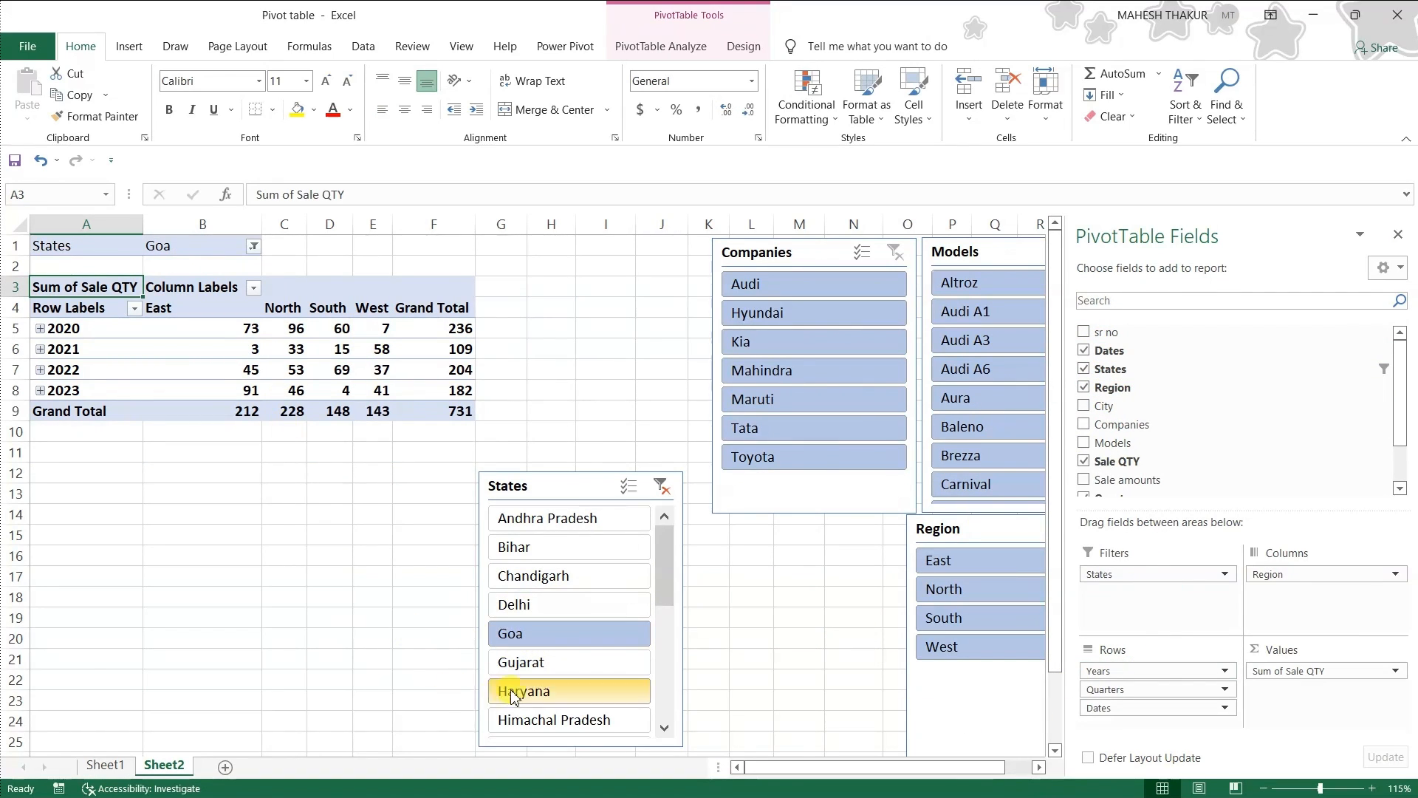
{"action": "left_click", "coordinate": [521, 663]}
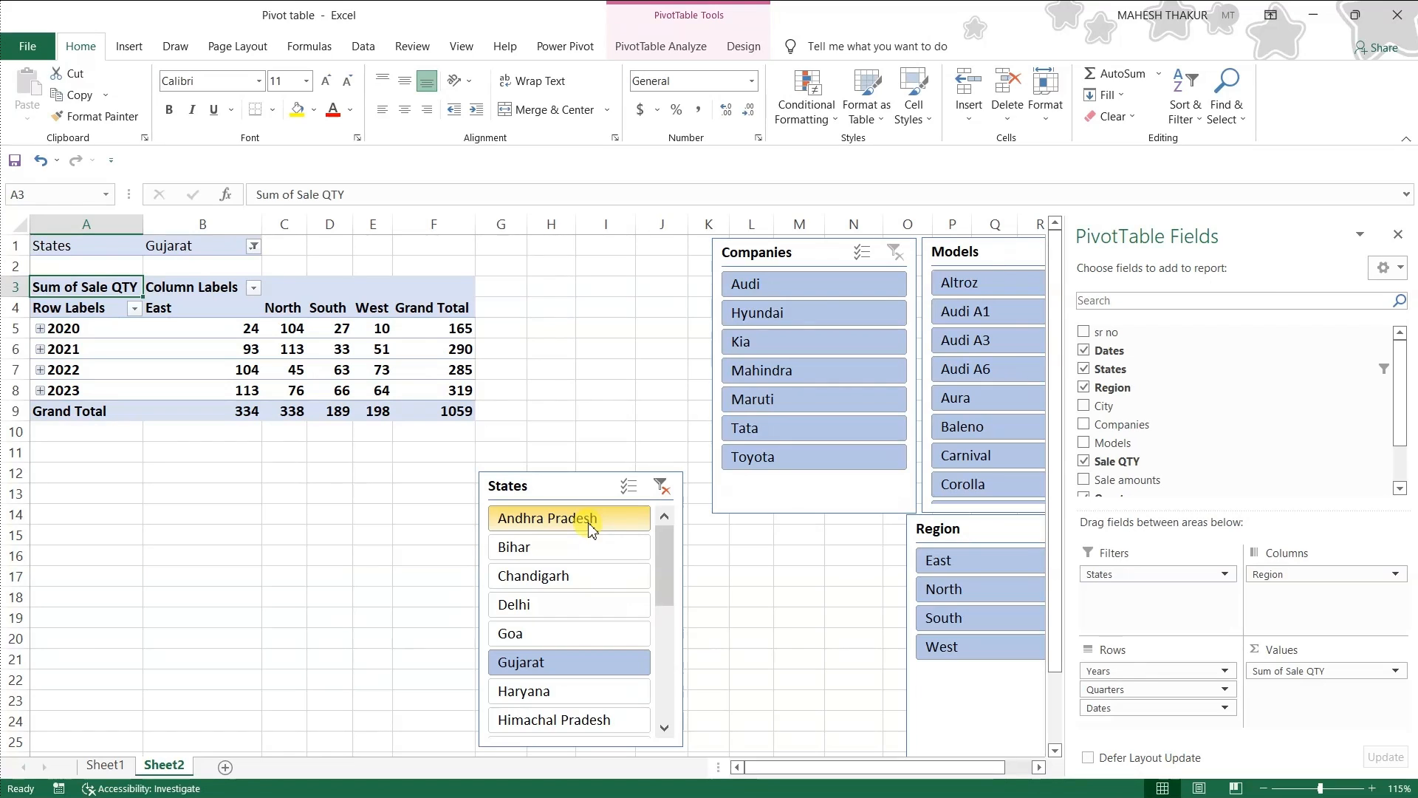
Enable multi-select on the States slicer and add Bihar, Delhi and Himachal Pradesh to the filter.
{"action": "left_click", "coordinate": [628, 489]}
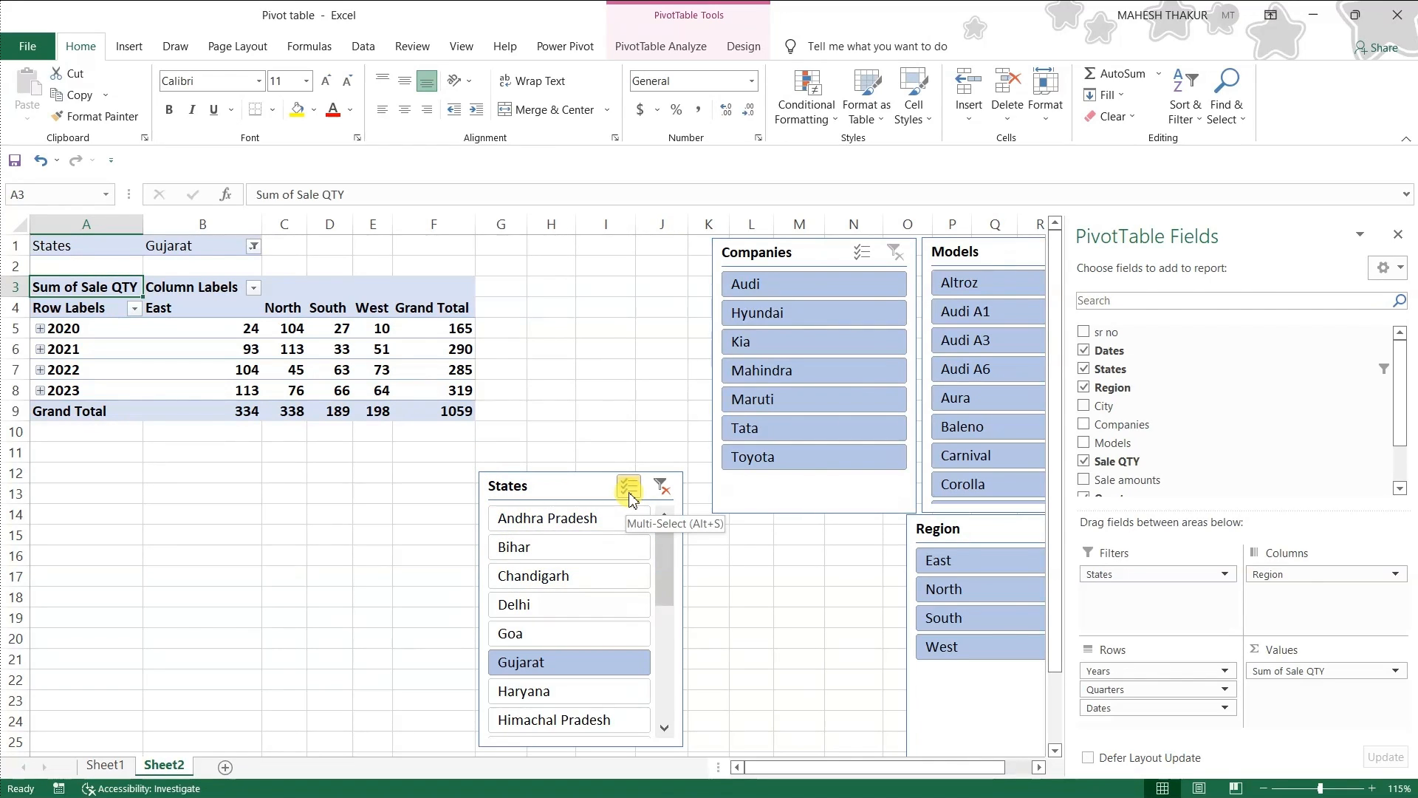
{"action": "left_click", "coordinate": [551, 553]}
{"action": "left_click", "coordinate": [531, 604]}
{"action": "left_click", "coordinate": [530, 716]}
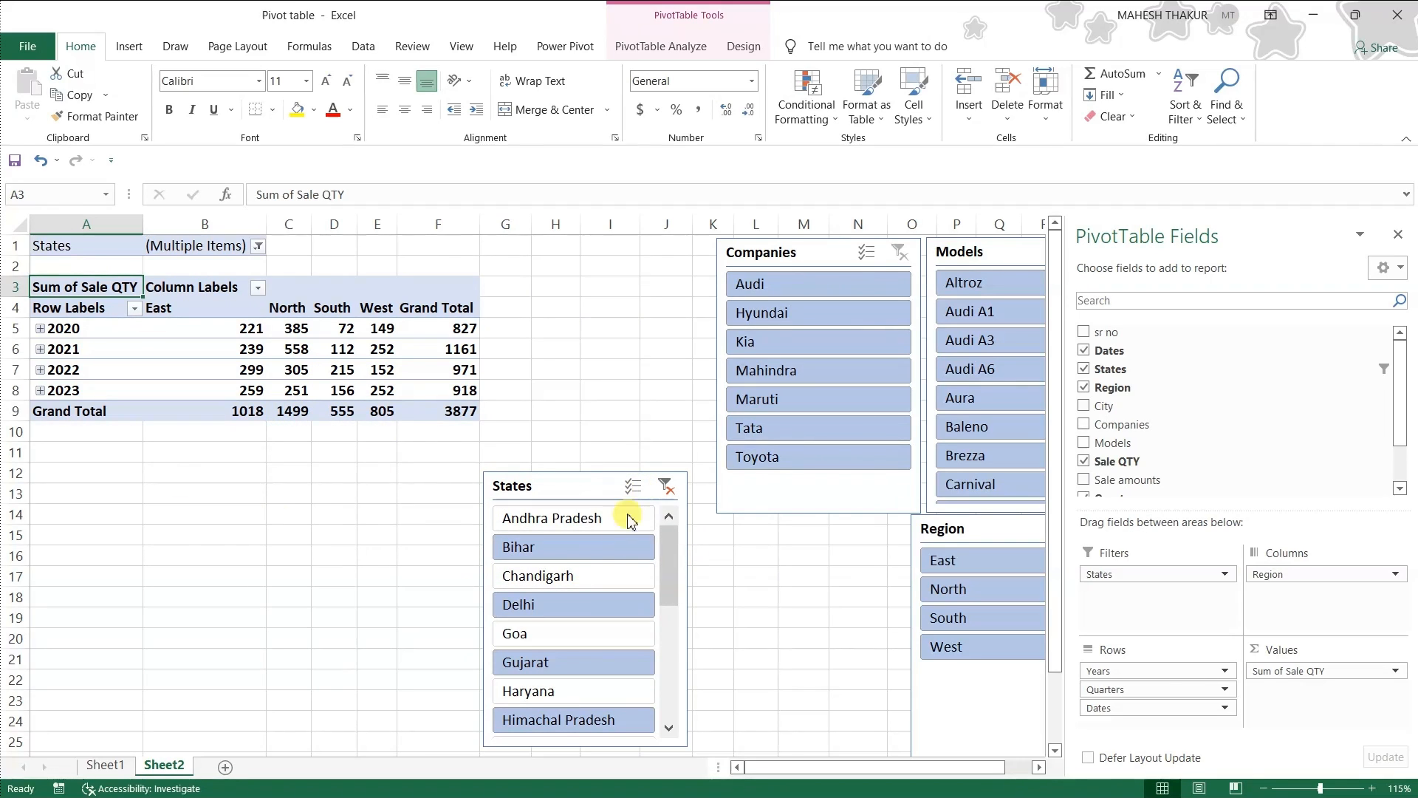
Select the continuous range of states from Andhra Pradesh to Haryana in the States slicer.
{"action": "left_click", "coordinate": [554, 519]}
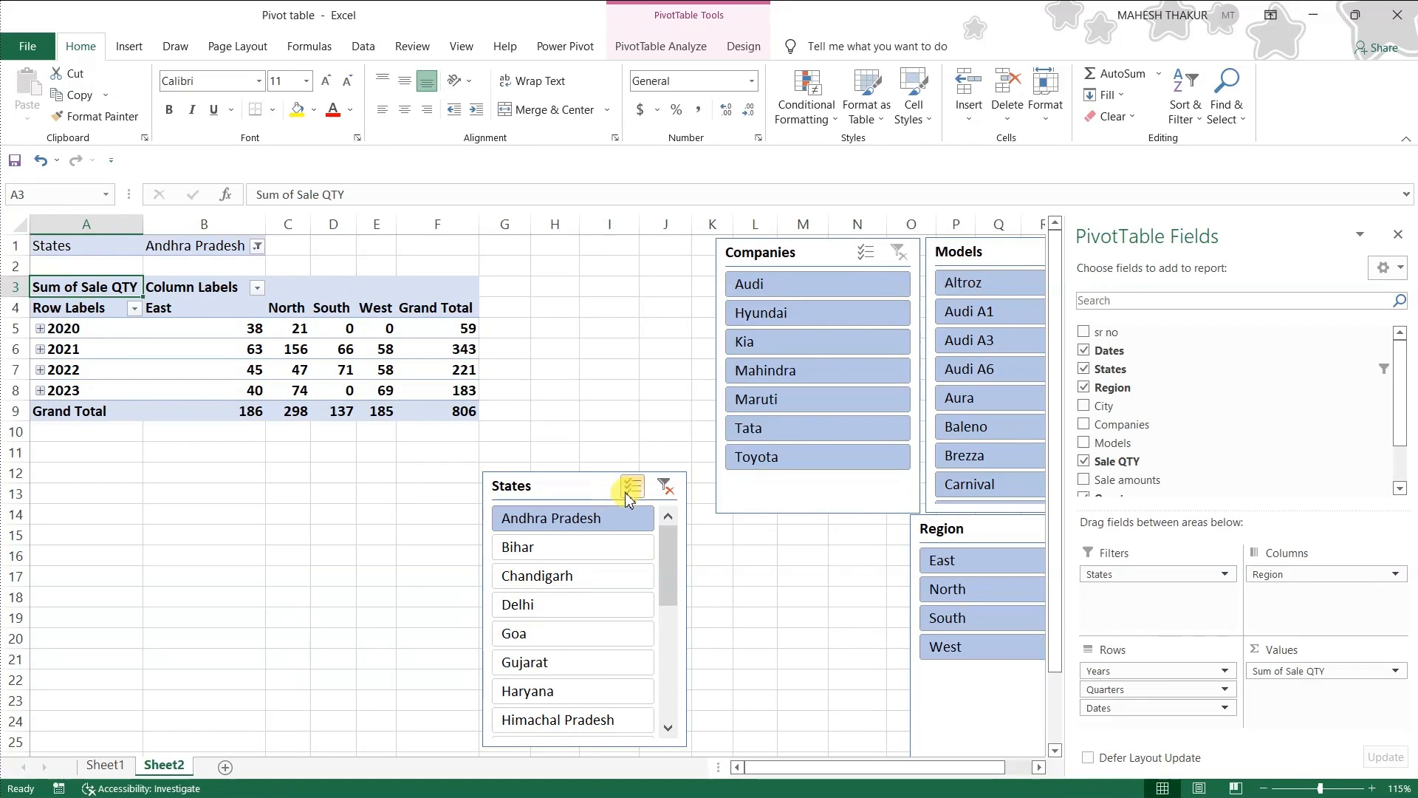
{"action": "left_click", "coordinate": [547, 697], "text": "shift"}
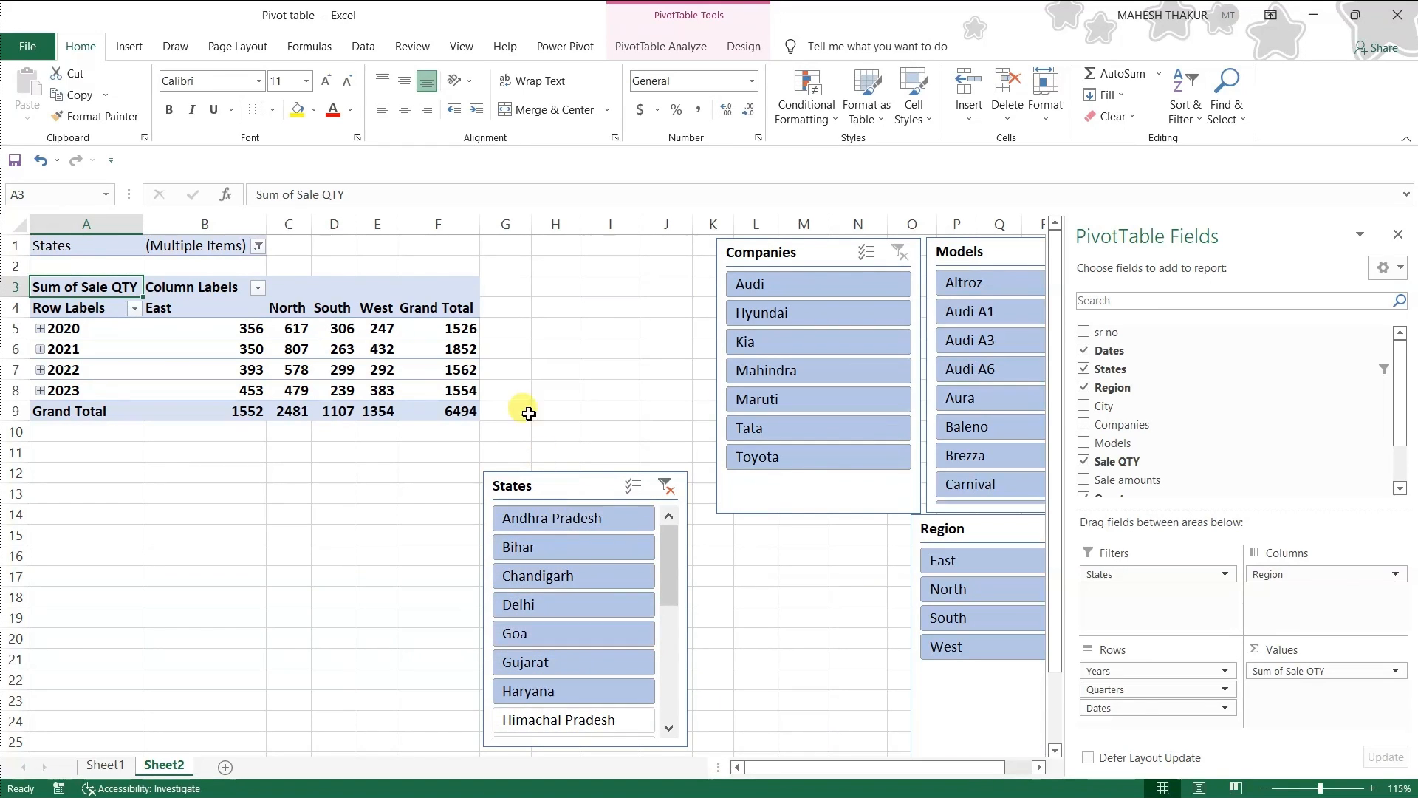
Move the States and Companies slicers nearer the PivotTable and filter by Audi, switching to Hyundai in the Companies slicer.
{"action": "left_click_drag", "start_coordinate": [545, 491], "coordinate": [481, 482]}
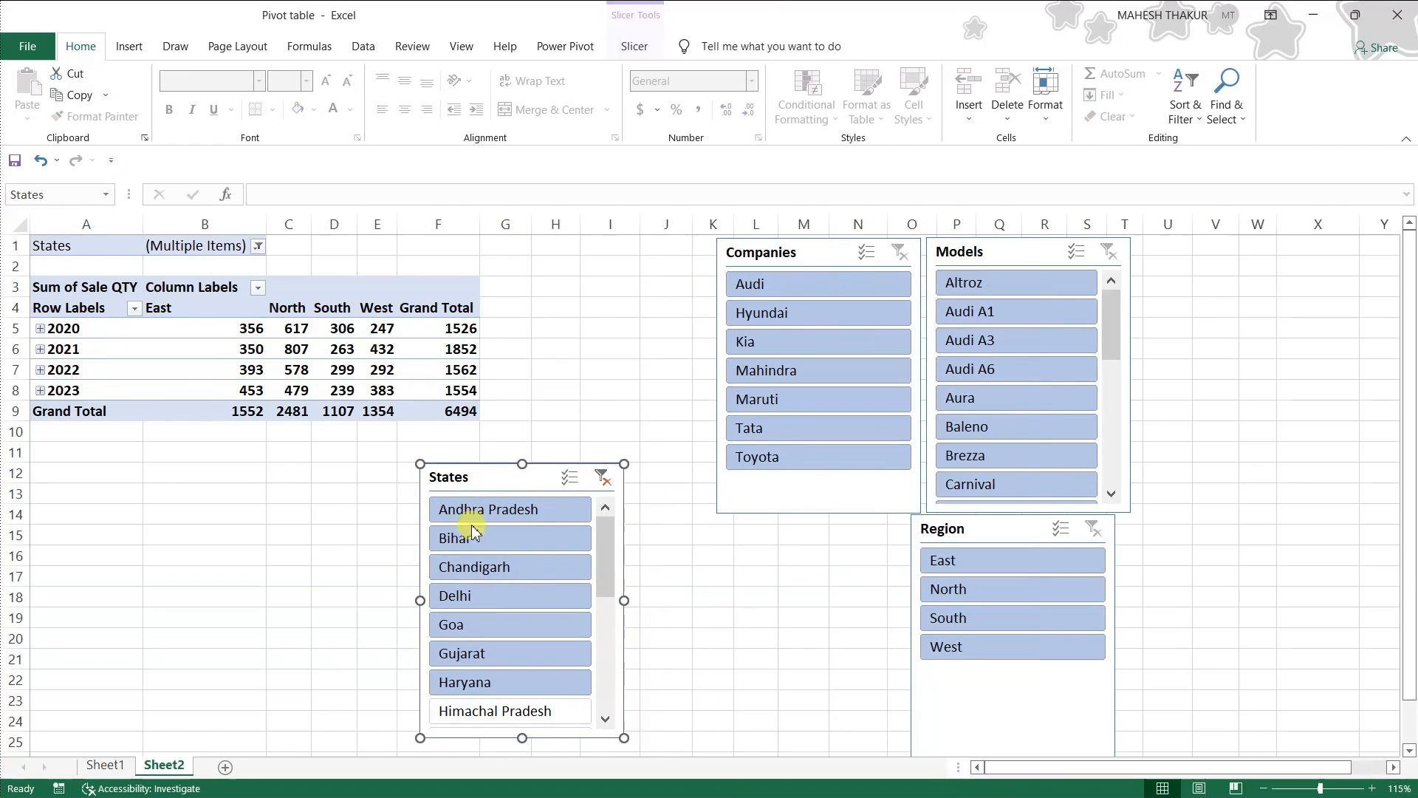
{"action": "left_click_drag", "start_coordinate": [813, 254], "coordinate": [703, 259]}
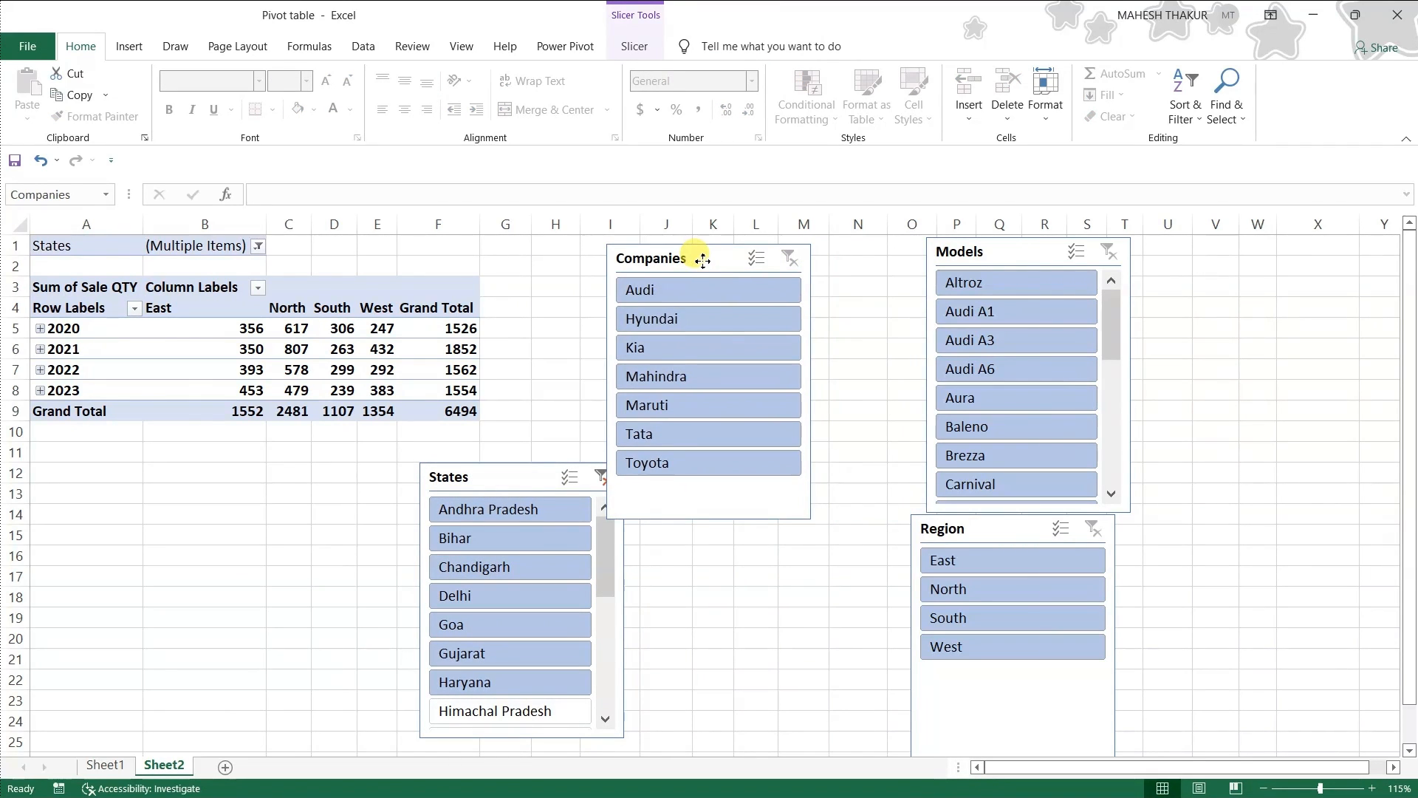
{"action": "left_click", "coordinate": [720, 303]}
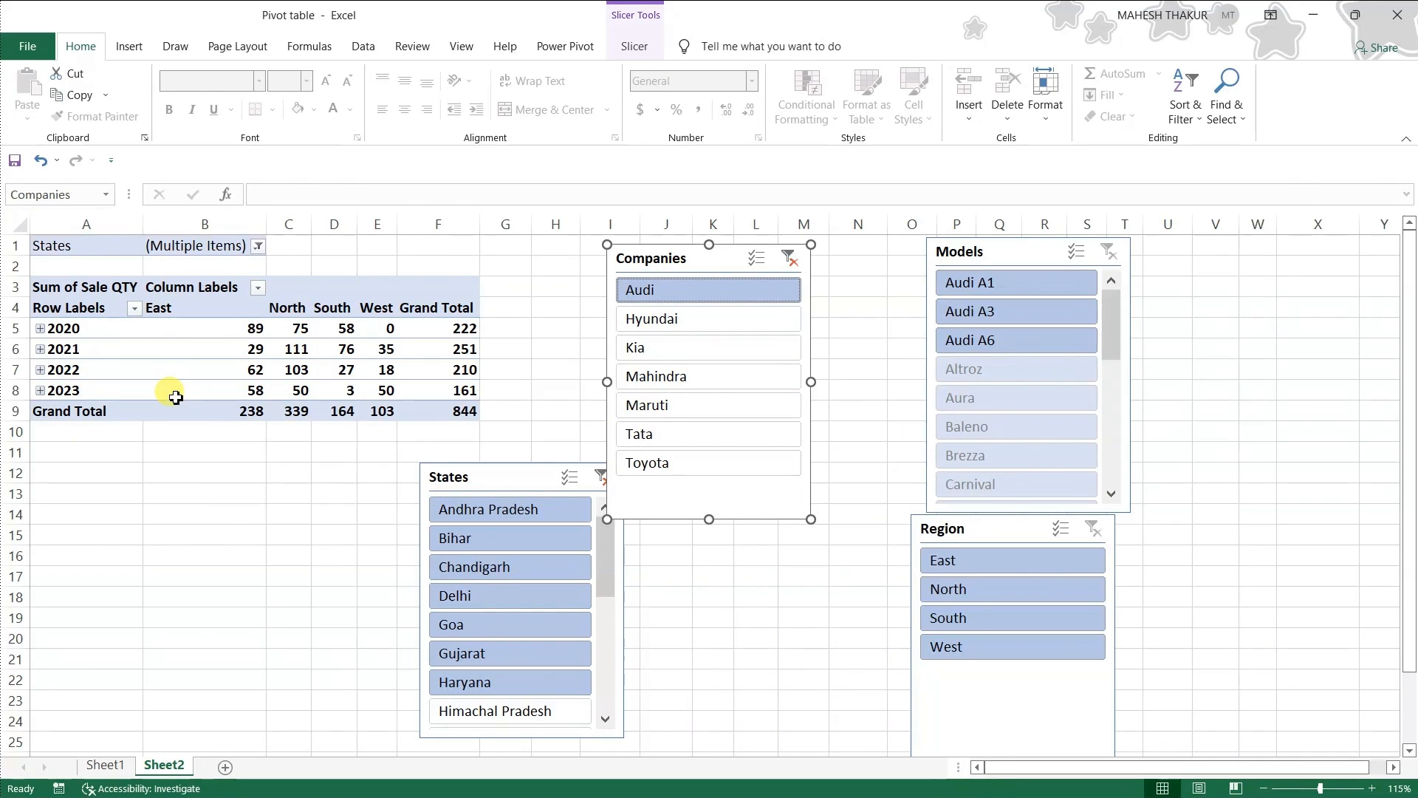
{"action": "left_click", "coordinate": [669, 321]}
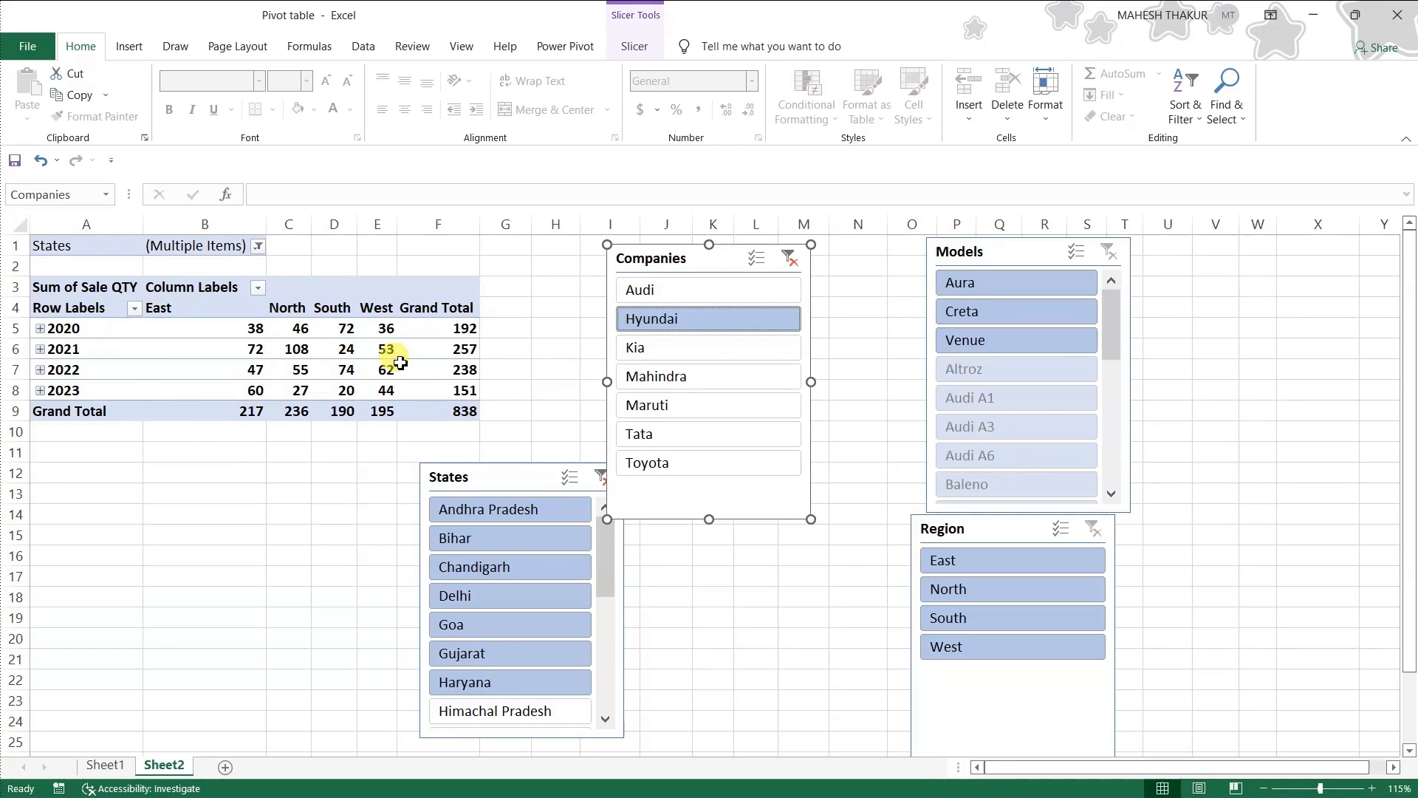
Change the Companies slicer selection successively to Hyundai plus Audi, Hyundai alone, Kia, and Mahindra.
{"action": "left_click", "coordinate": [647, 297], "text": "ctrl"}
{"action": "left_click", "coordinate": [657, 319]}
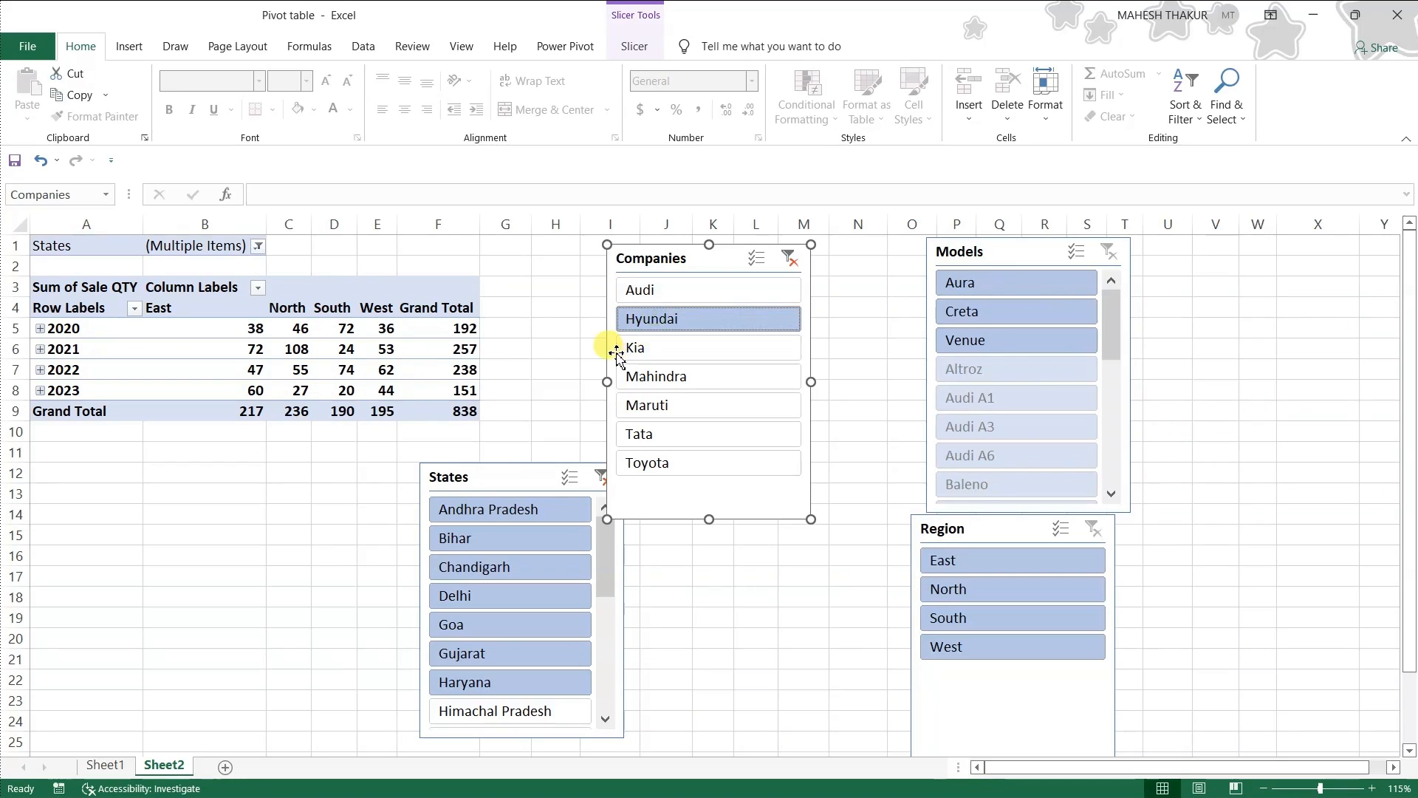
{"action": "left_click", "coordinate": [653, 347]}
{"action": "left_click", "coordinate": [660, 379]}
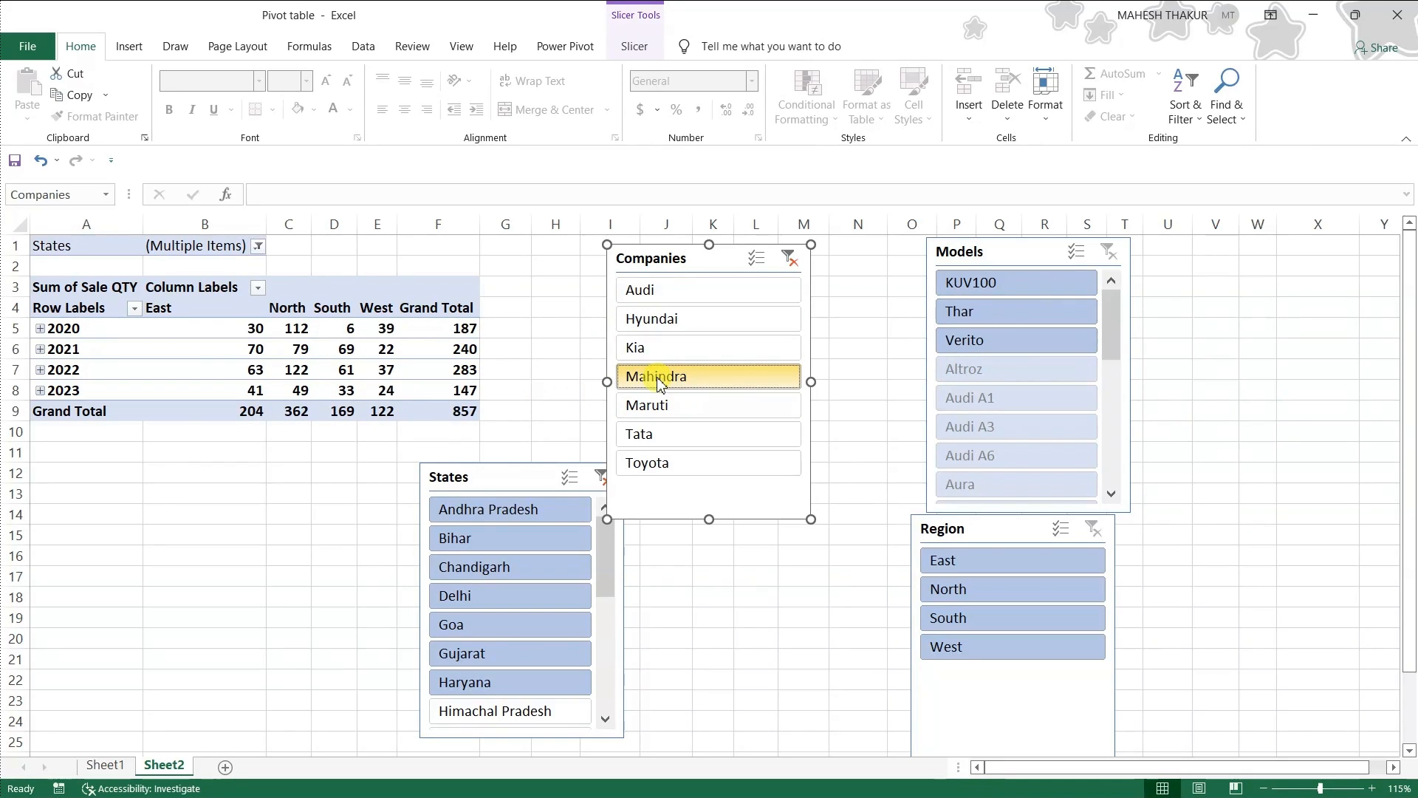
Enable multi-select on the Companies slicer and add Hyundai and Tata to the Mahindra filter.
{"action": "left_click", "coordinate": [763, 264]}
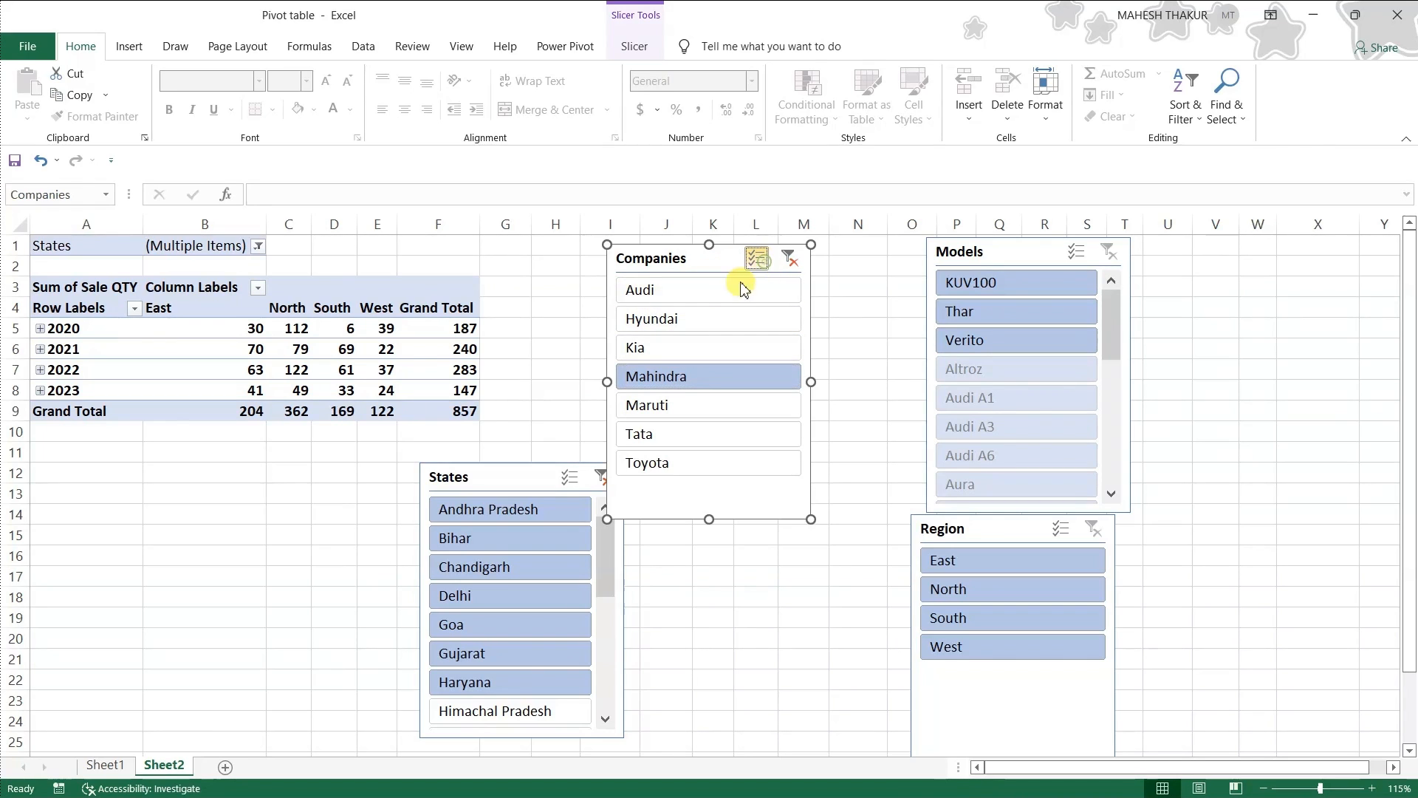
{"action": "left_click", "coordinate": [651, 319]}
{"action": "left_click", "coordinate": [635, 440]}
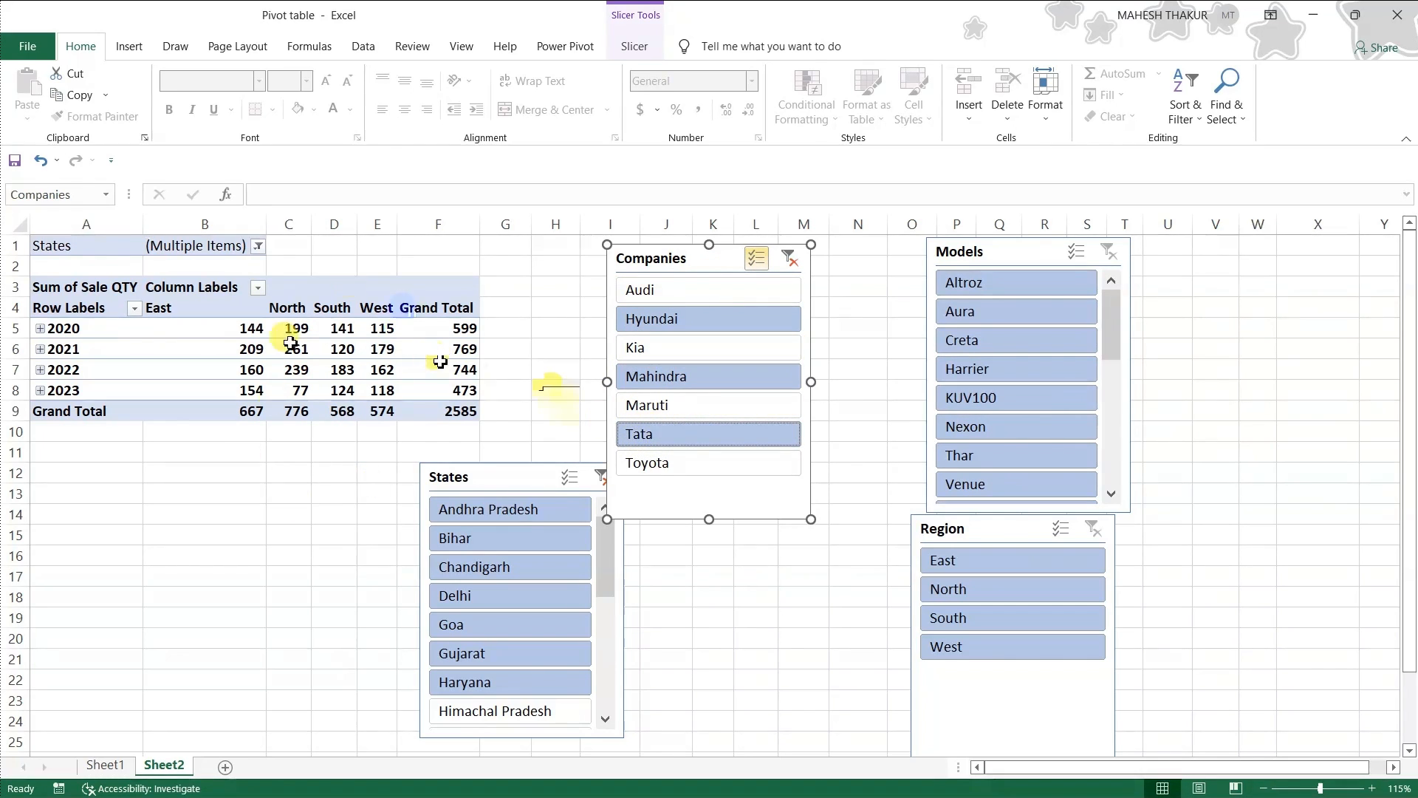
Turn off multi-select on the Companies slicer and select the continuous range from Audi to Toyota.
{"action": "left_click", "coordinate": [761, 264]}
{"action": "left_click", "coordinate": [690, 288]}
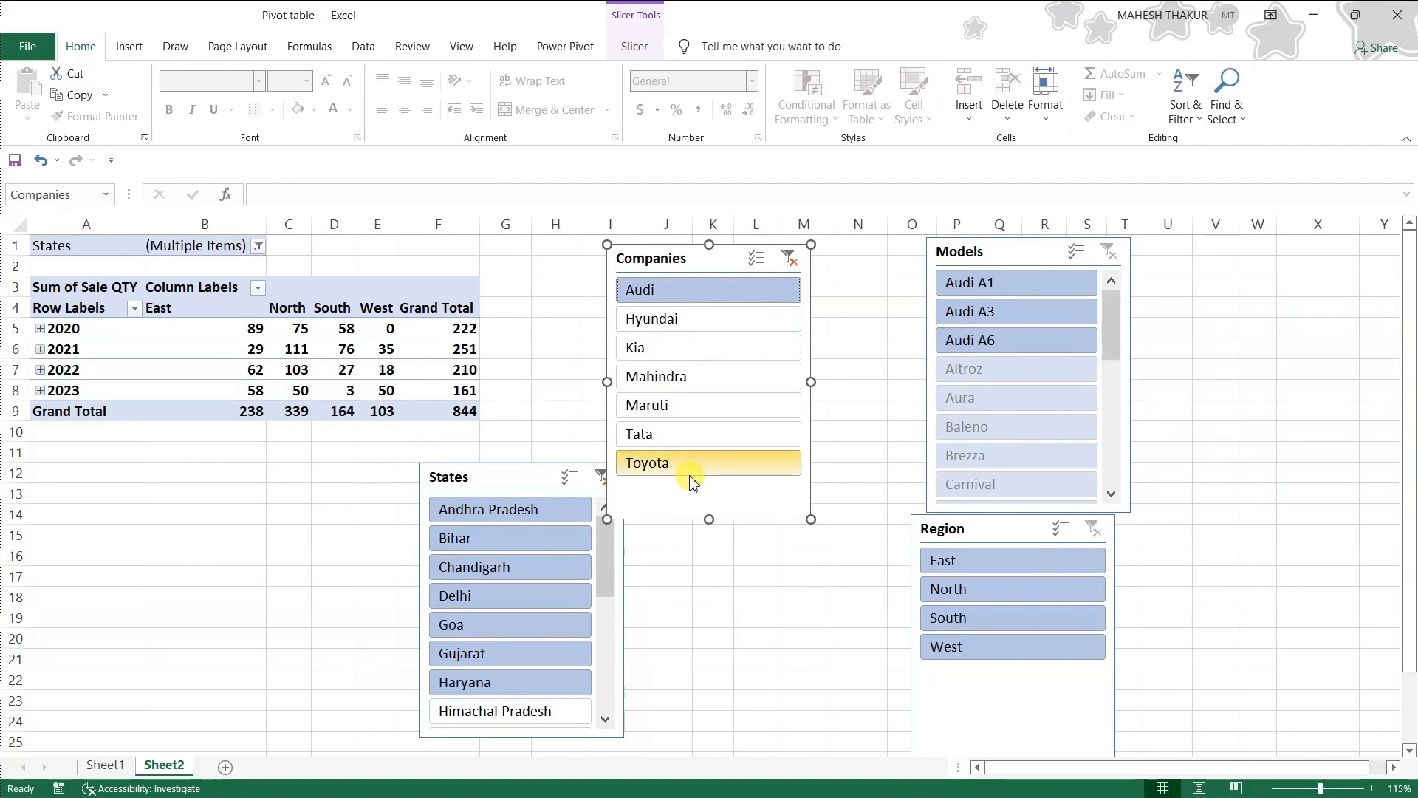
{"action": "left_click", "coordinate": [657, 465], "text": "shift"}
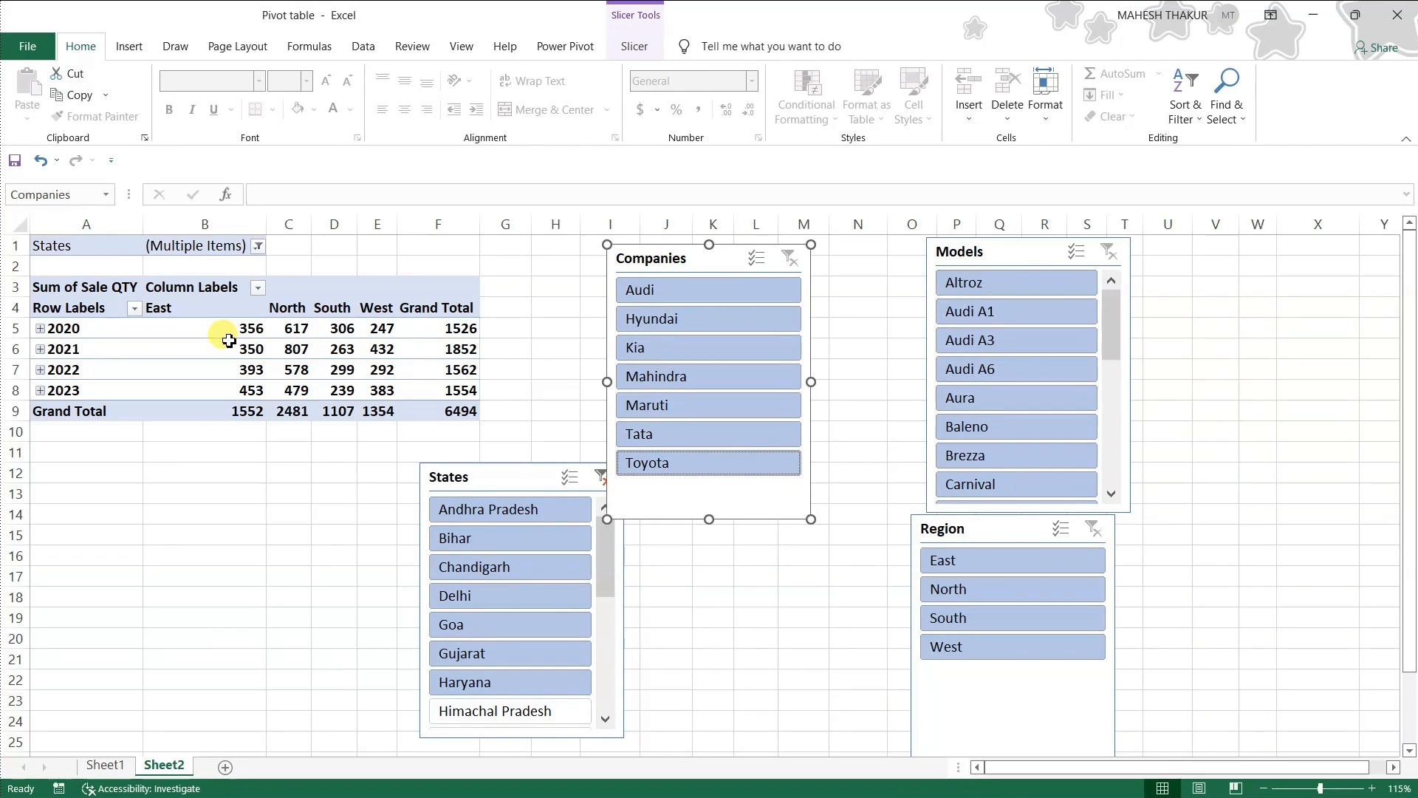
Move the Models slicer closer and filter by Audi A1, switching to Aura and adding Audi A3 to the selection.
{"action": "left_click_drag", "start_coordinate": [1041, 250], "coordinate": [1007, 247]}
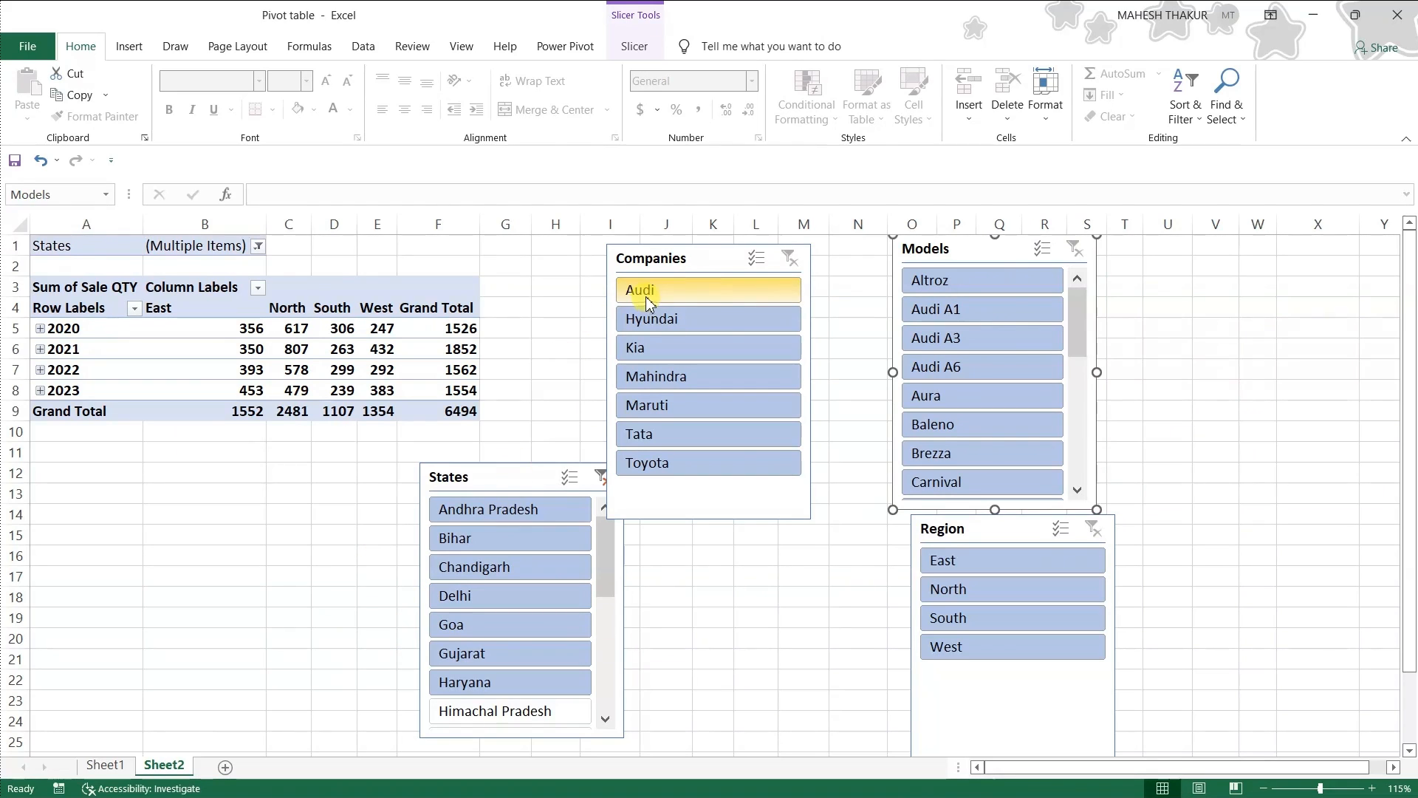
{"action": "left_click", "coordinate": [957, 317]}
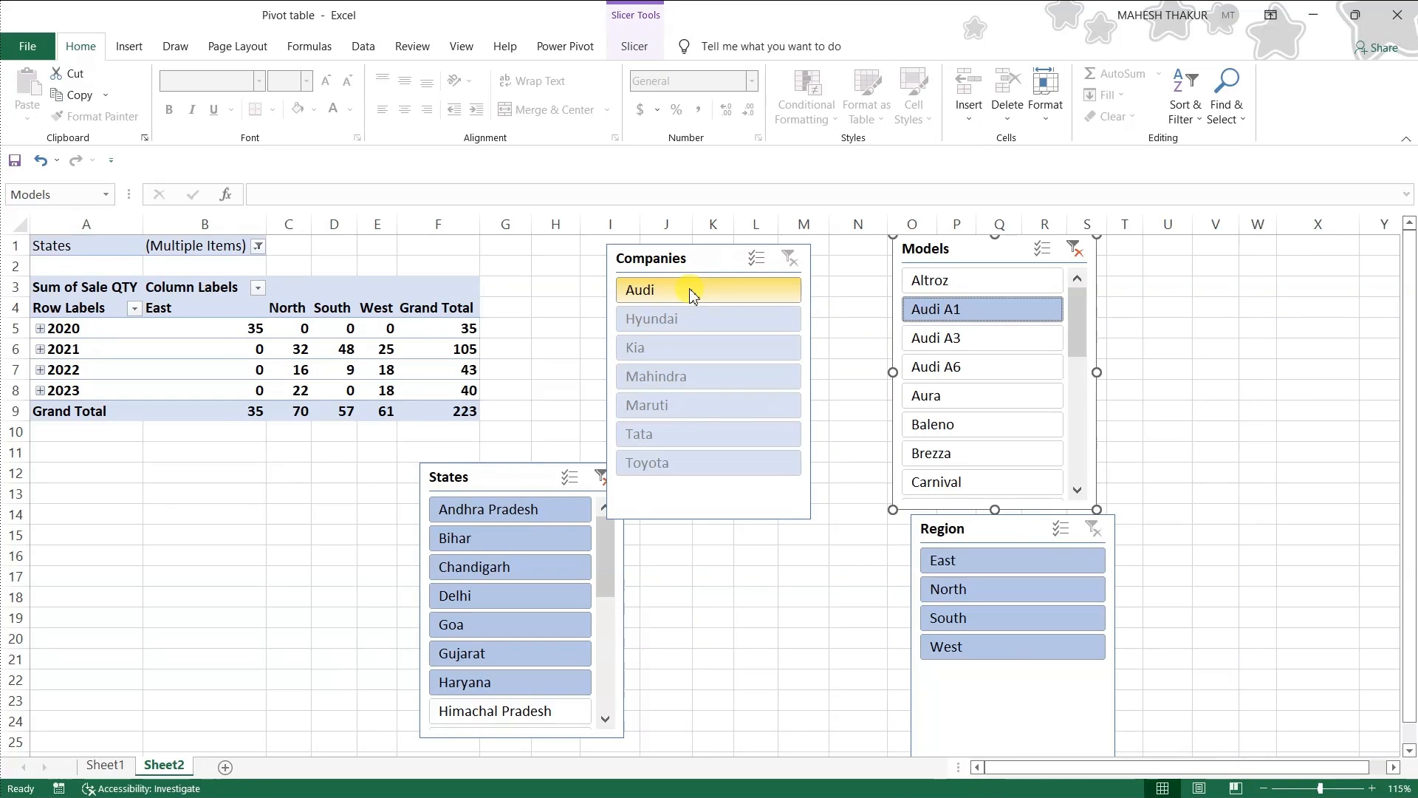
{"action": "left_click", "coordinate": [938, 408]}
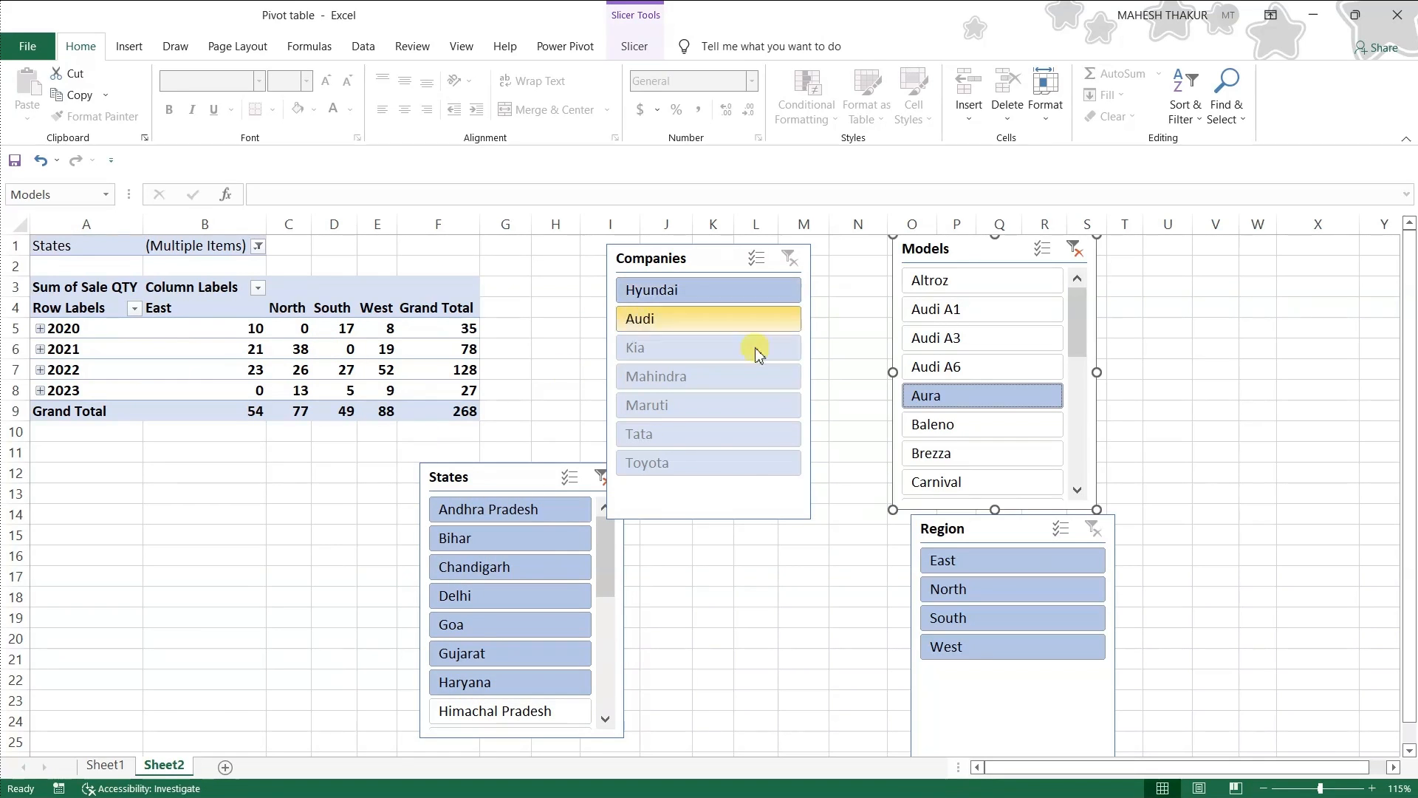
{"action": "mouse_move", "coordinate": [348, 378]}
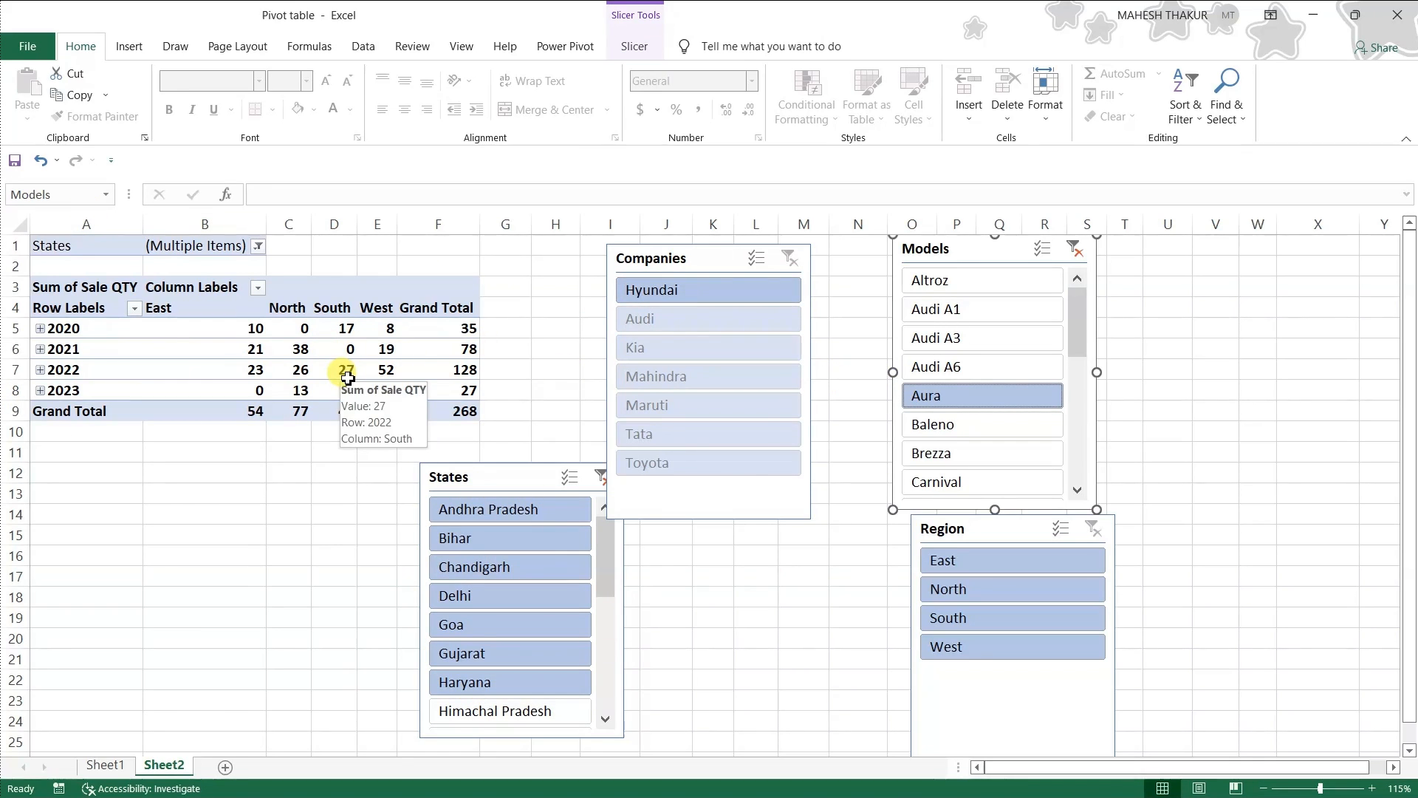
{"action": "left_click", "coordinate": [960, 341], "text": "ctrl"}
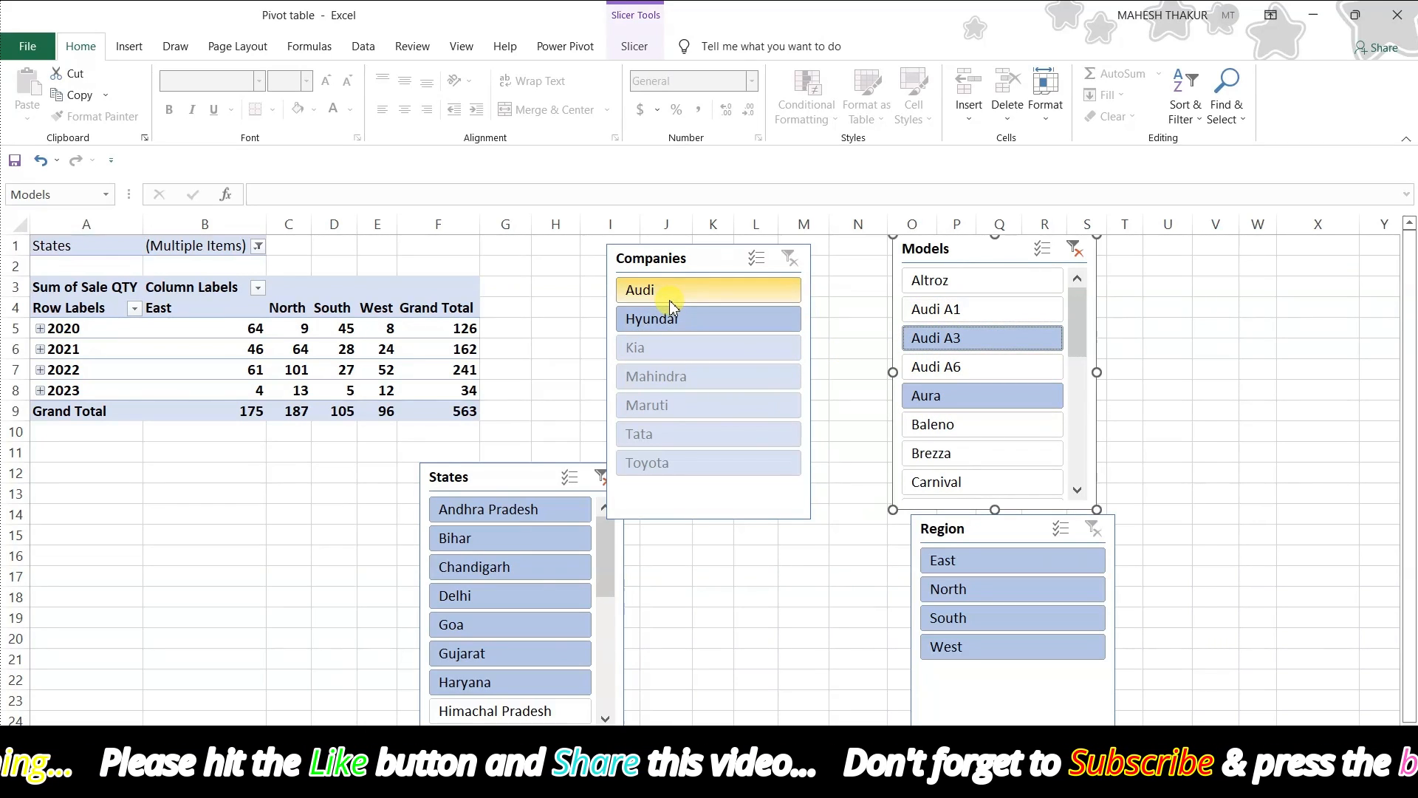
Move the Region slicer closer and filter by East, North and South in turn, adding East to the South selection.
{"action": "left_click_drag", "start_coordinate": [977, 533], "coordinate": [904, 539]}
{"action": "left_click", "coordinate": [902, 567]}
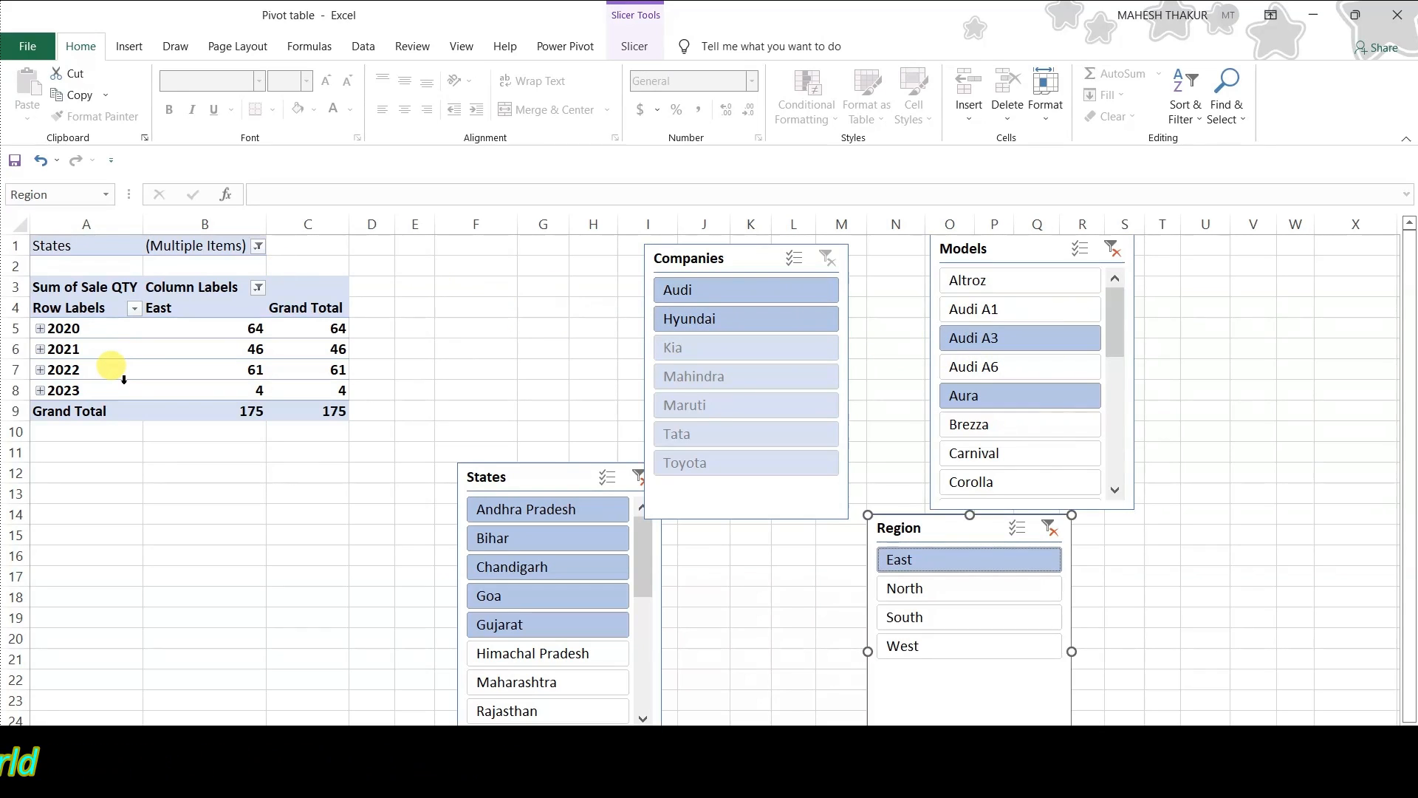
{"action": "left_click", "coordinate": [907, 593]}
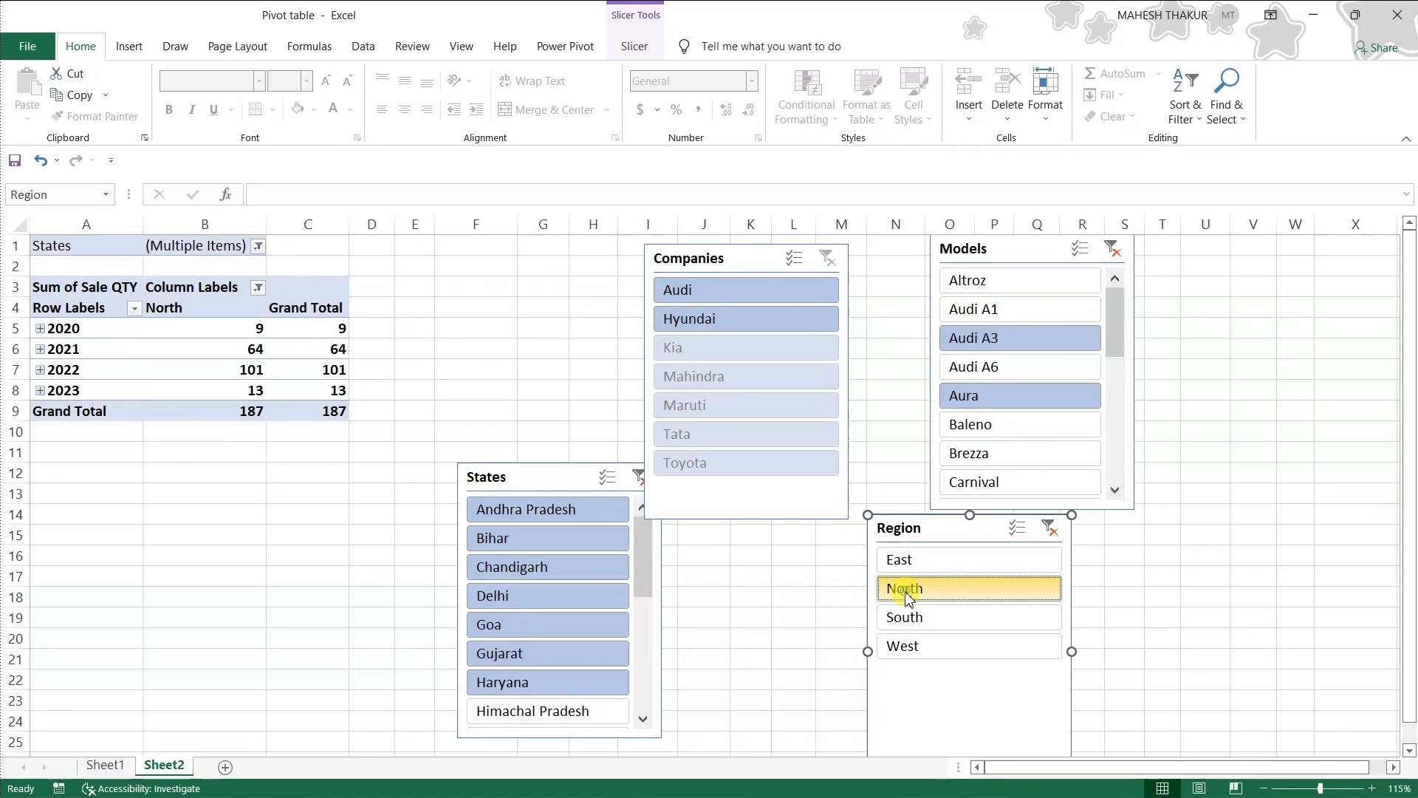
{"action": "left_click", "coordinate": [938, 627]}
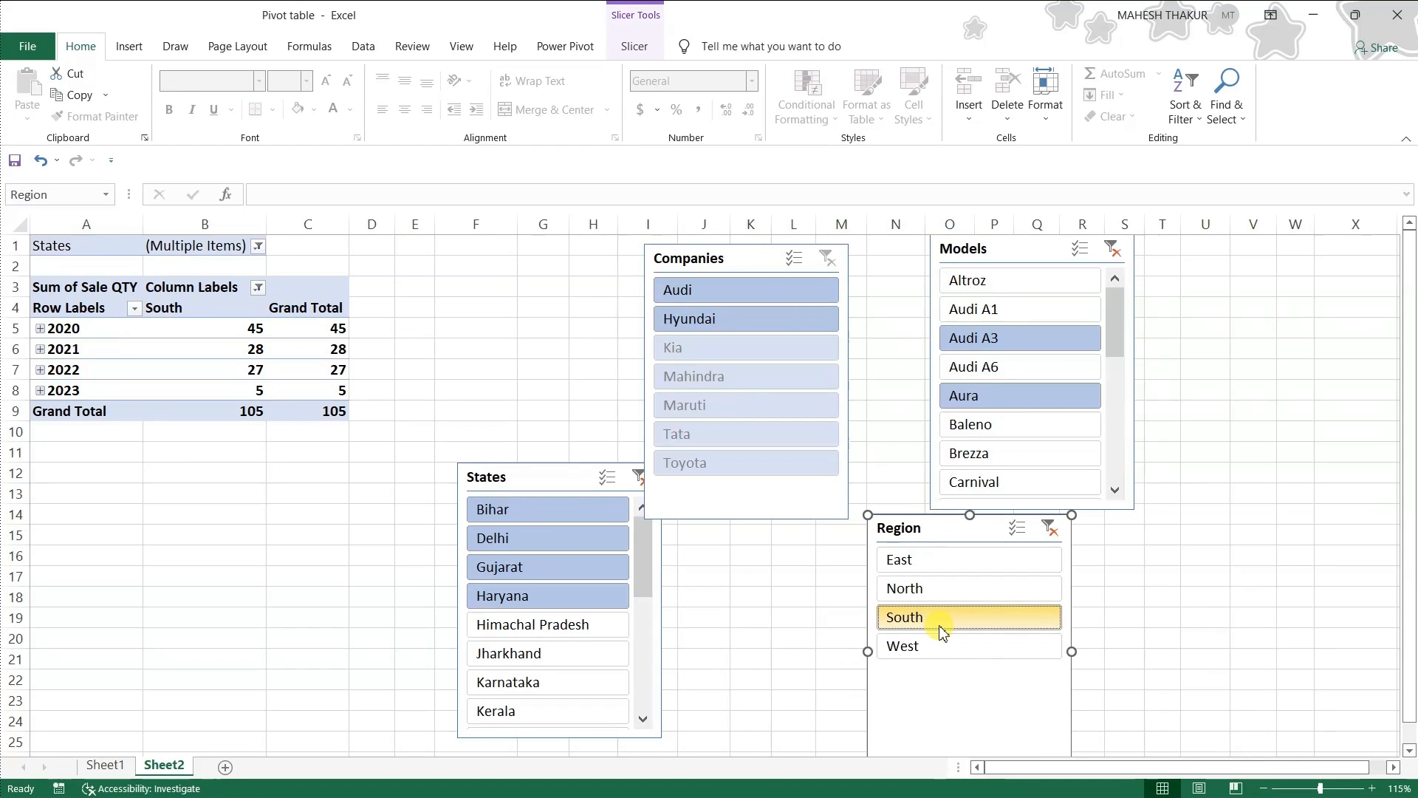
{"action": "left_click", "coordinate": [901, 565], "text": "ctrl"}
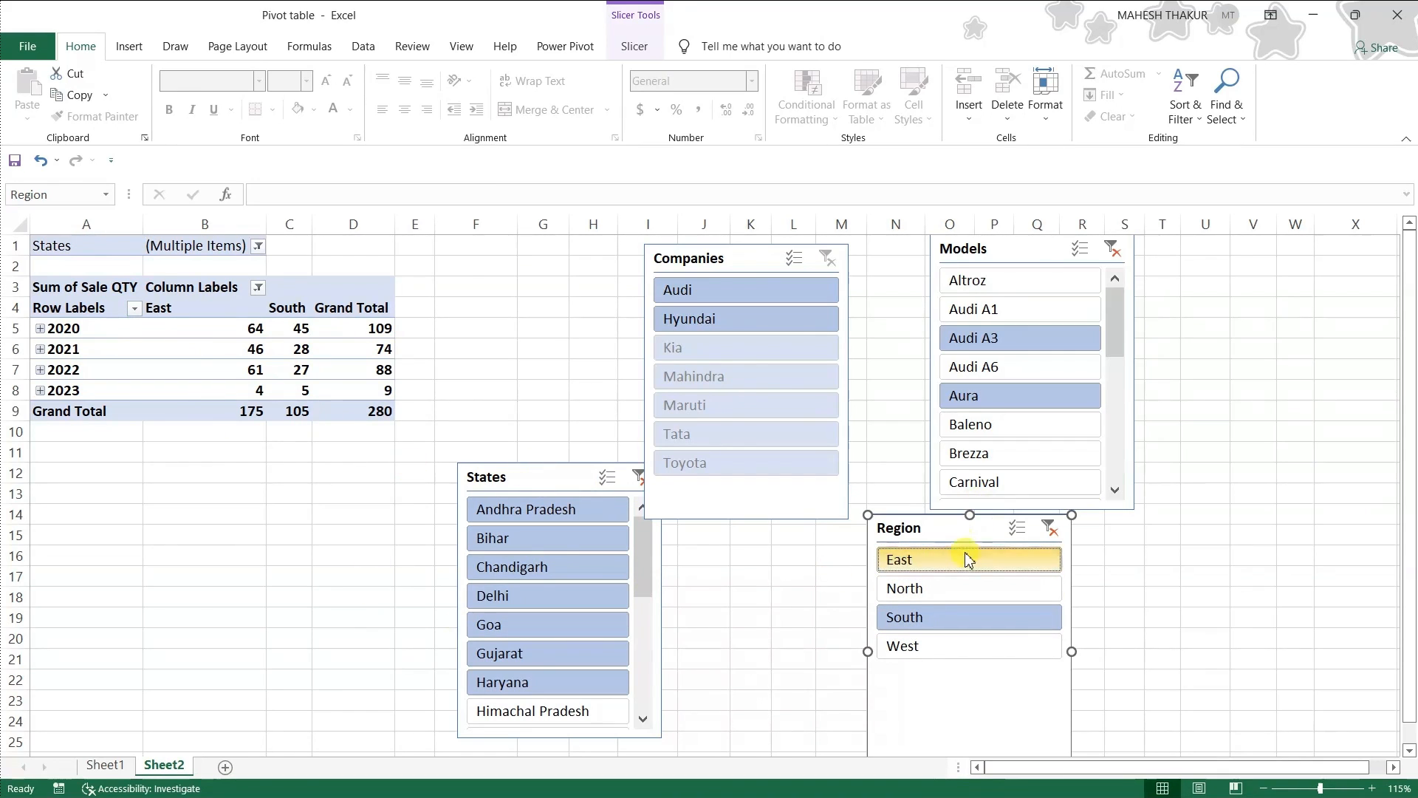
Clear the filters on the Region, Models, Companies and States slicers.
{"action": "left_click", "coordinate": [1049, 529]}
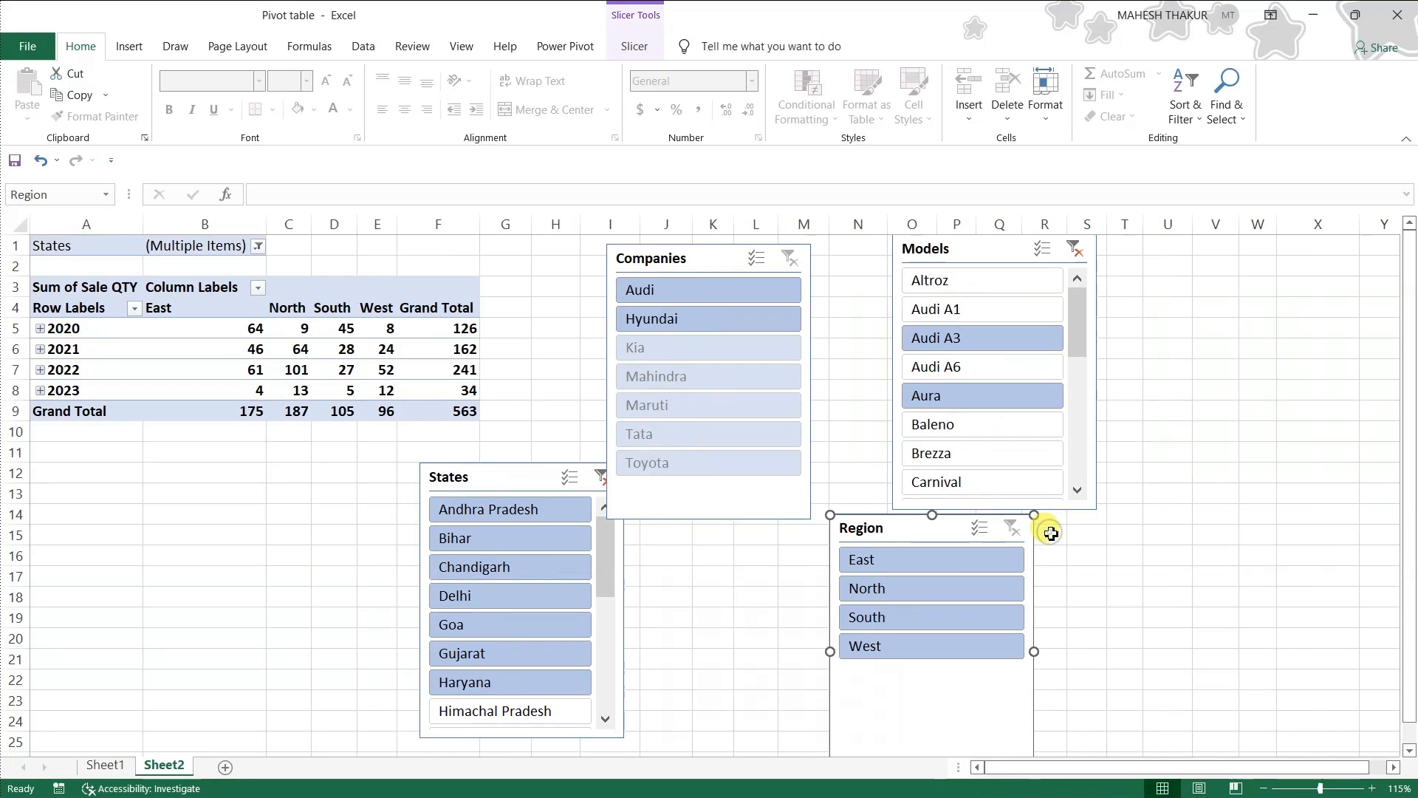
{"action": "left_click", "coordinate": [1074, 250]}
{"action": "left_click", "coordinate": [792, 266]}
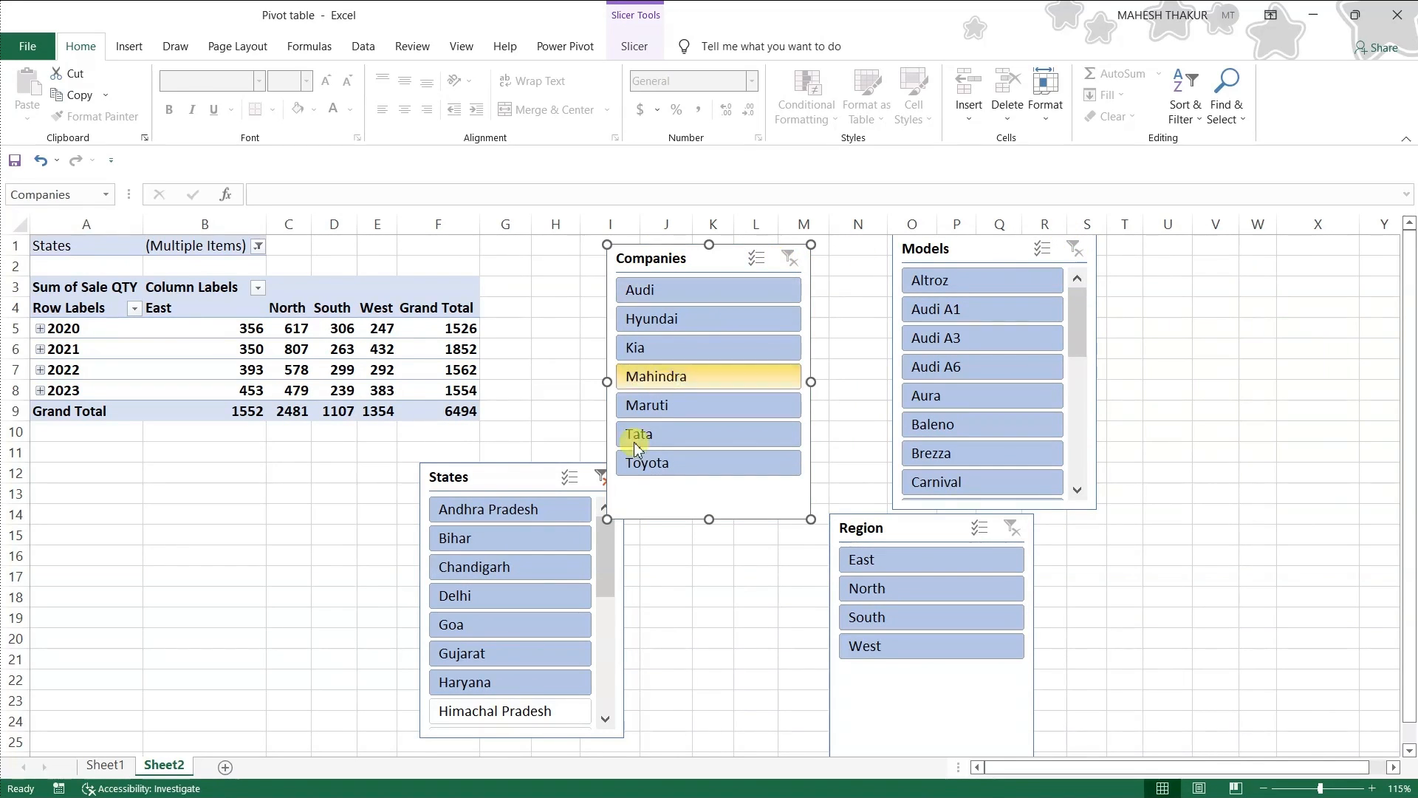
{"action": "left_click", "coordinate": [600, 478]}
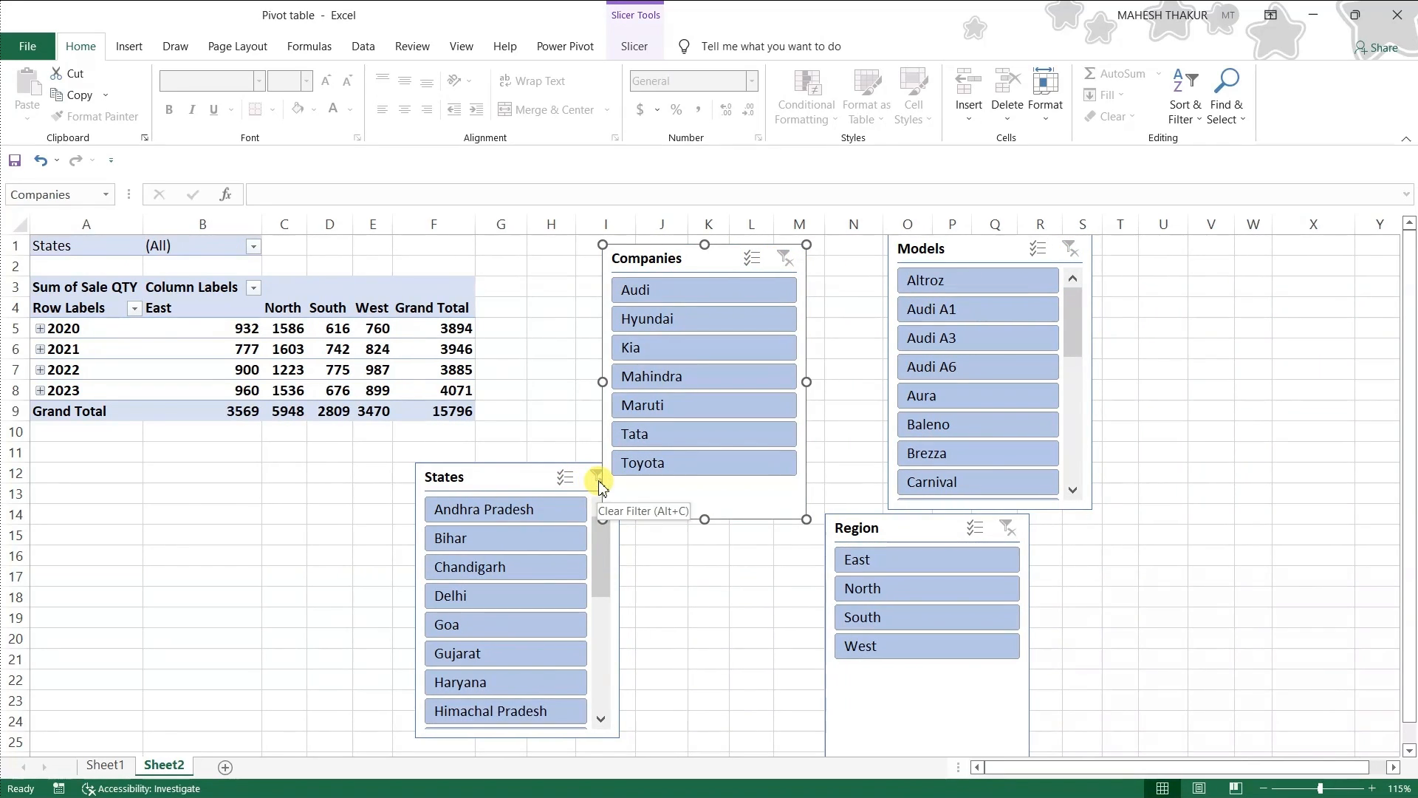
Delete the States and Region slicers and move the Companies and Models slicers side by side next to the PivotTable.
{"action": "left_click", "coordinate": [496, 480]}
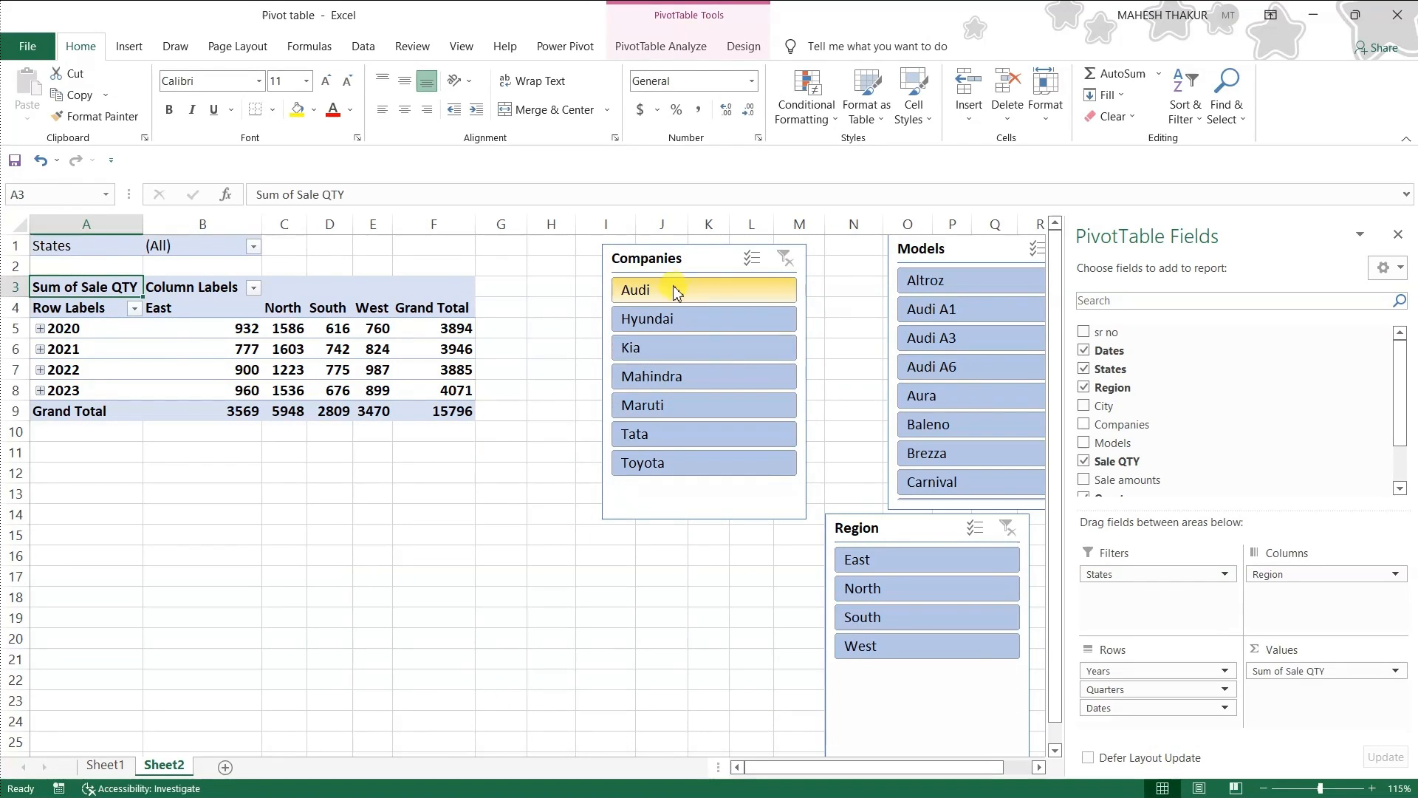
{"action": "left_click_drag", "start_coordinate": [926, 529], "coordinate": [803, 532]}
{"action": "key", "text": "Delete"}
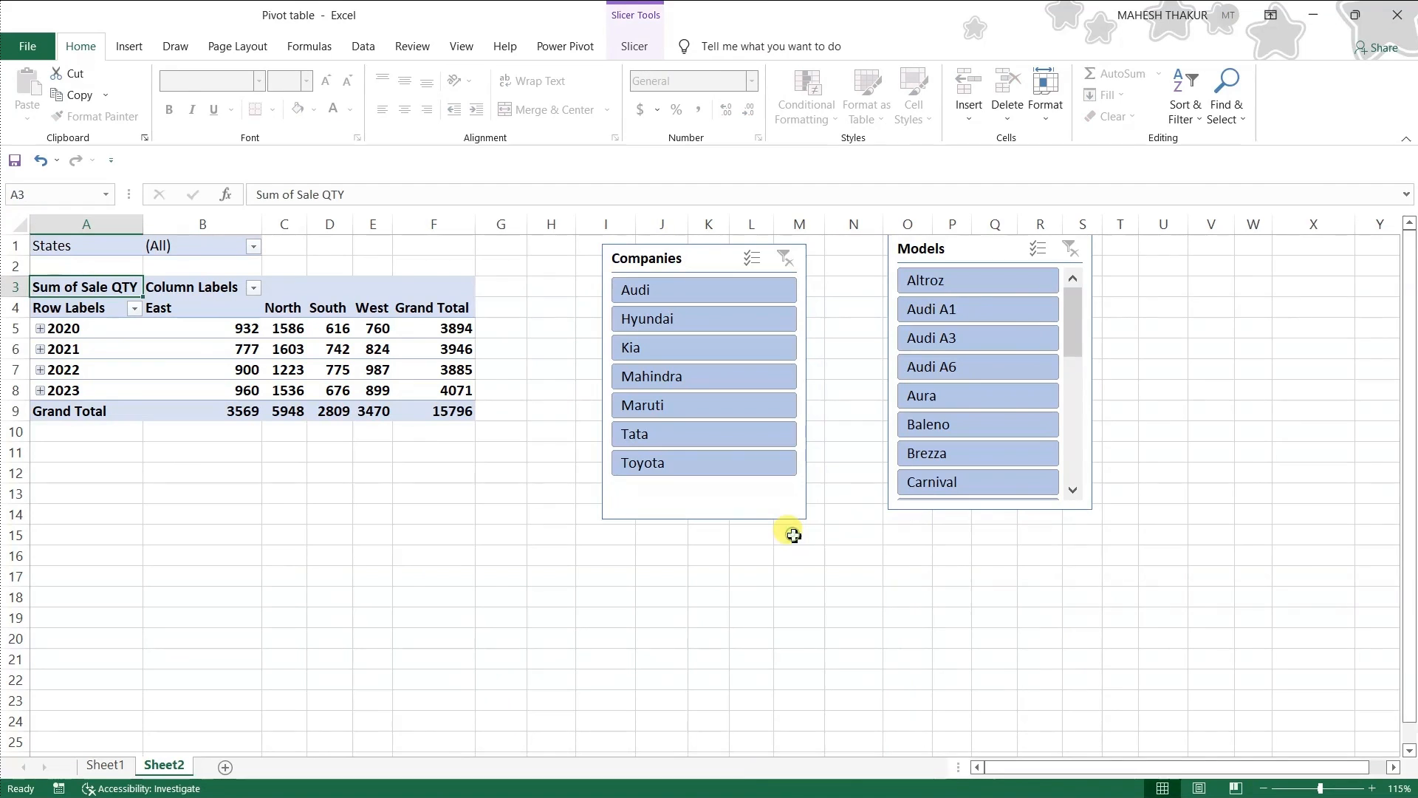
{"action": "left_click_drag", "start_coordinate": [718, 260], "coordinate": [678, 260]}
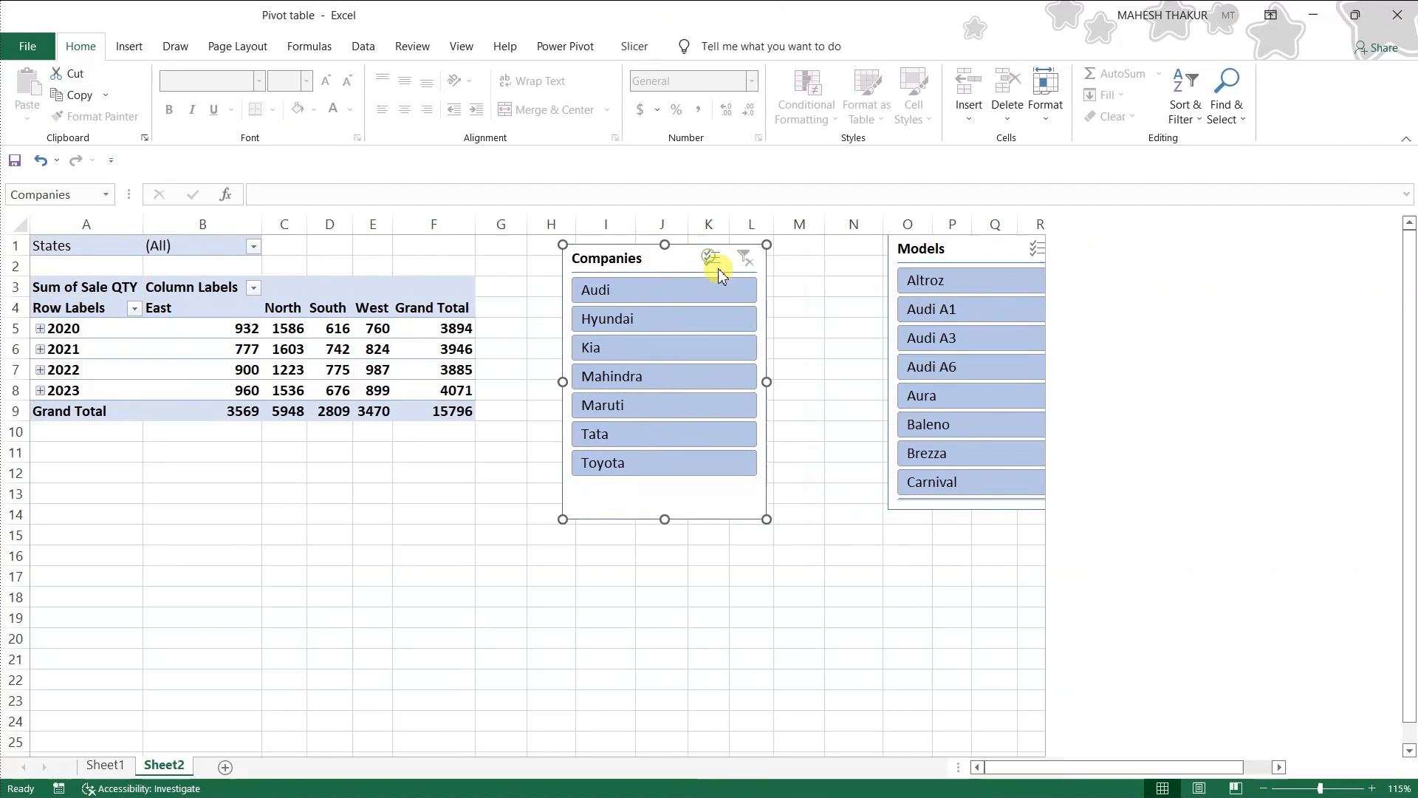
{"action": "left_click_drag", "start_coordinate": [976, 260], "coordinate": [873, 277]}
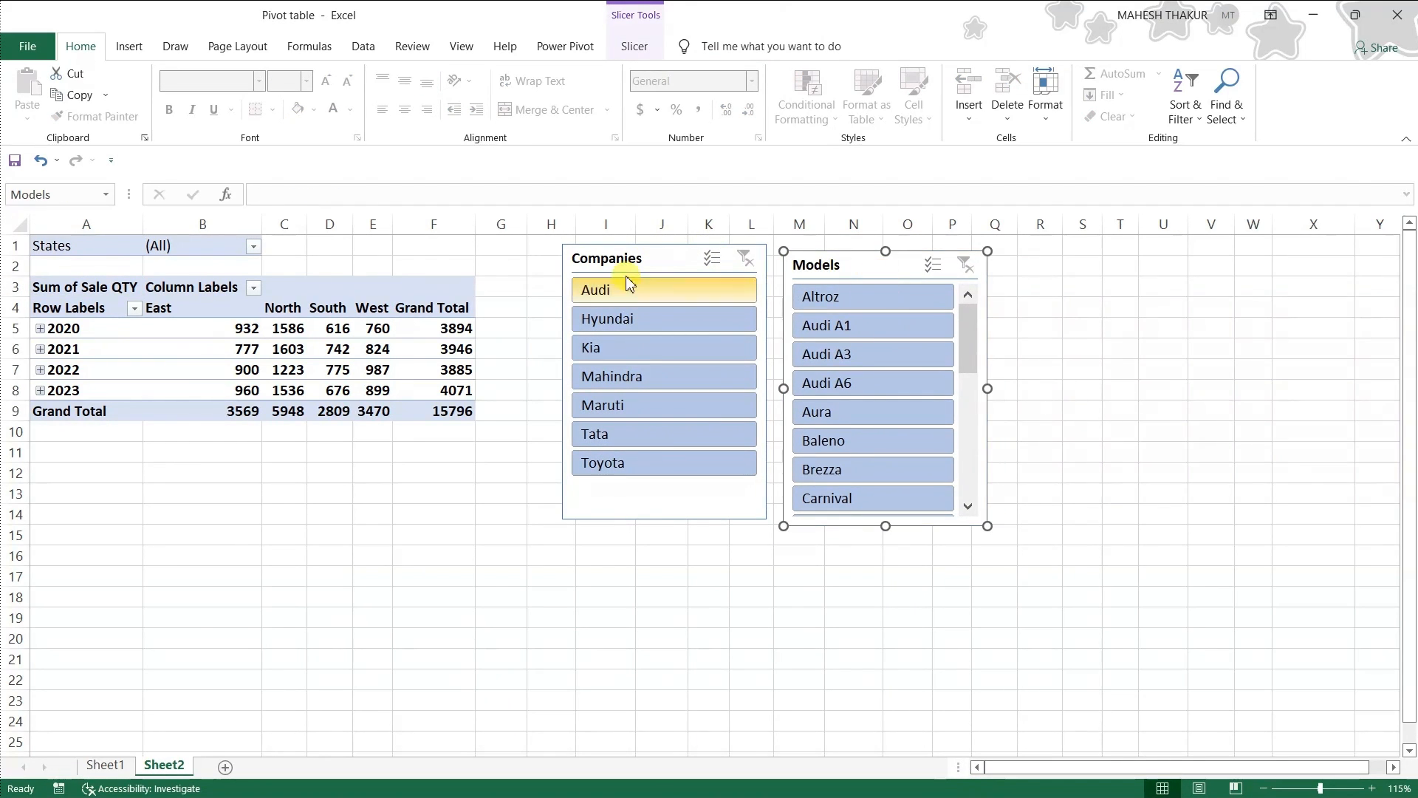
Disconnect the Models slicer from PivotTable1 through Filter Connections, keeping Companies connected.
{"action": "left_click", "coordinate": [400, 327]}
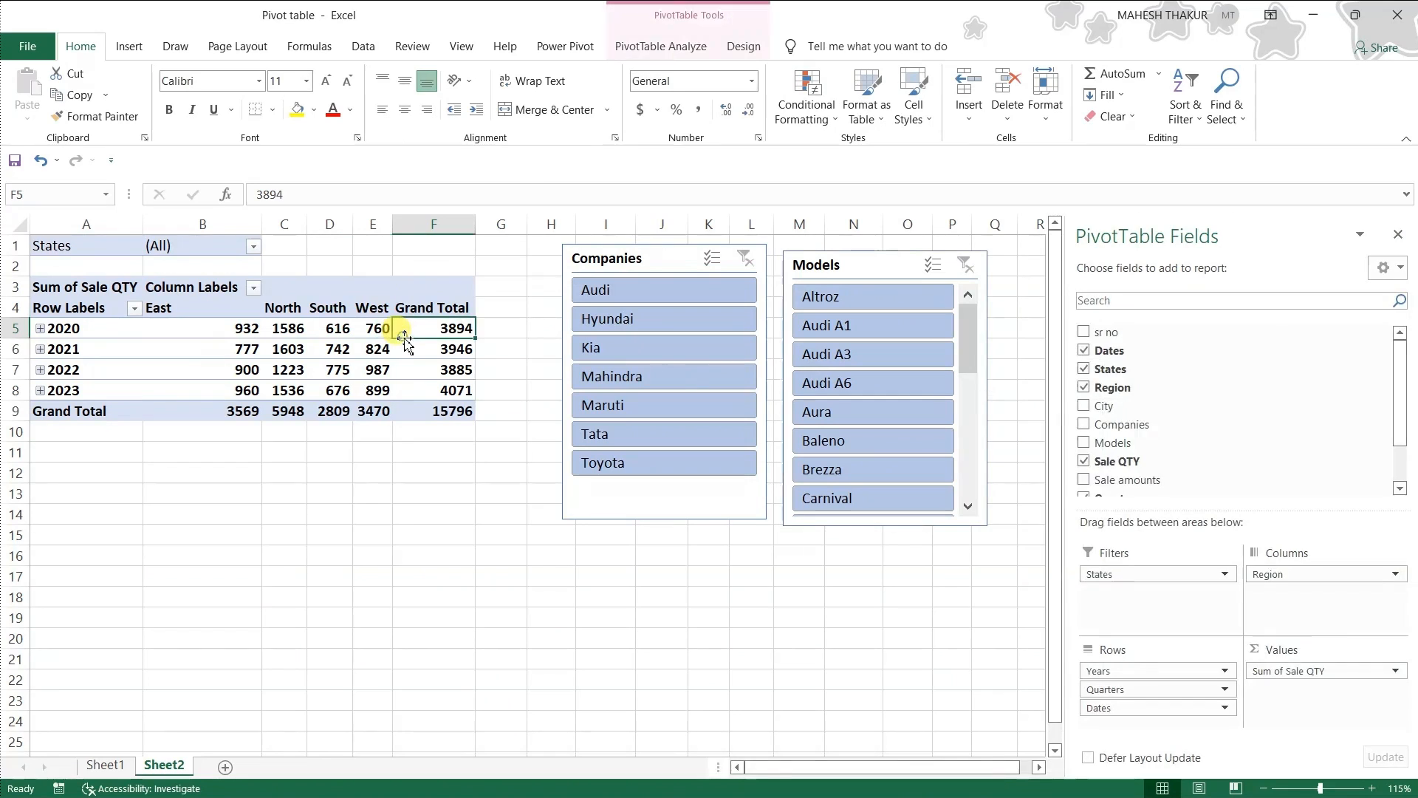
{"action": "left_click", "coordinate": [659, 49]}
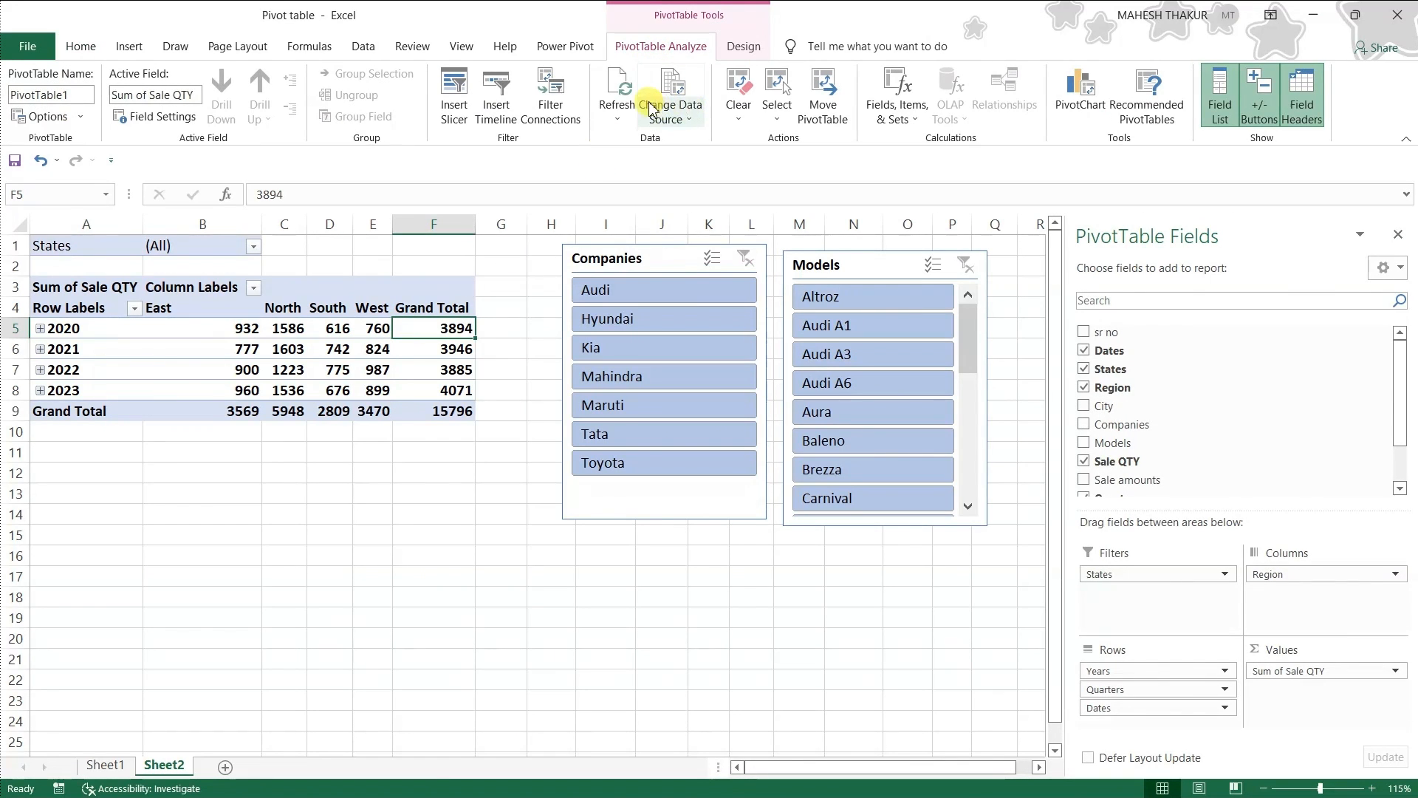
{"action": "left_click", "coordinate": [552, 122]}
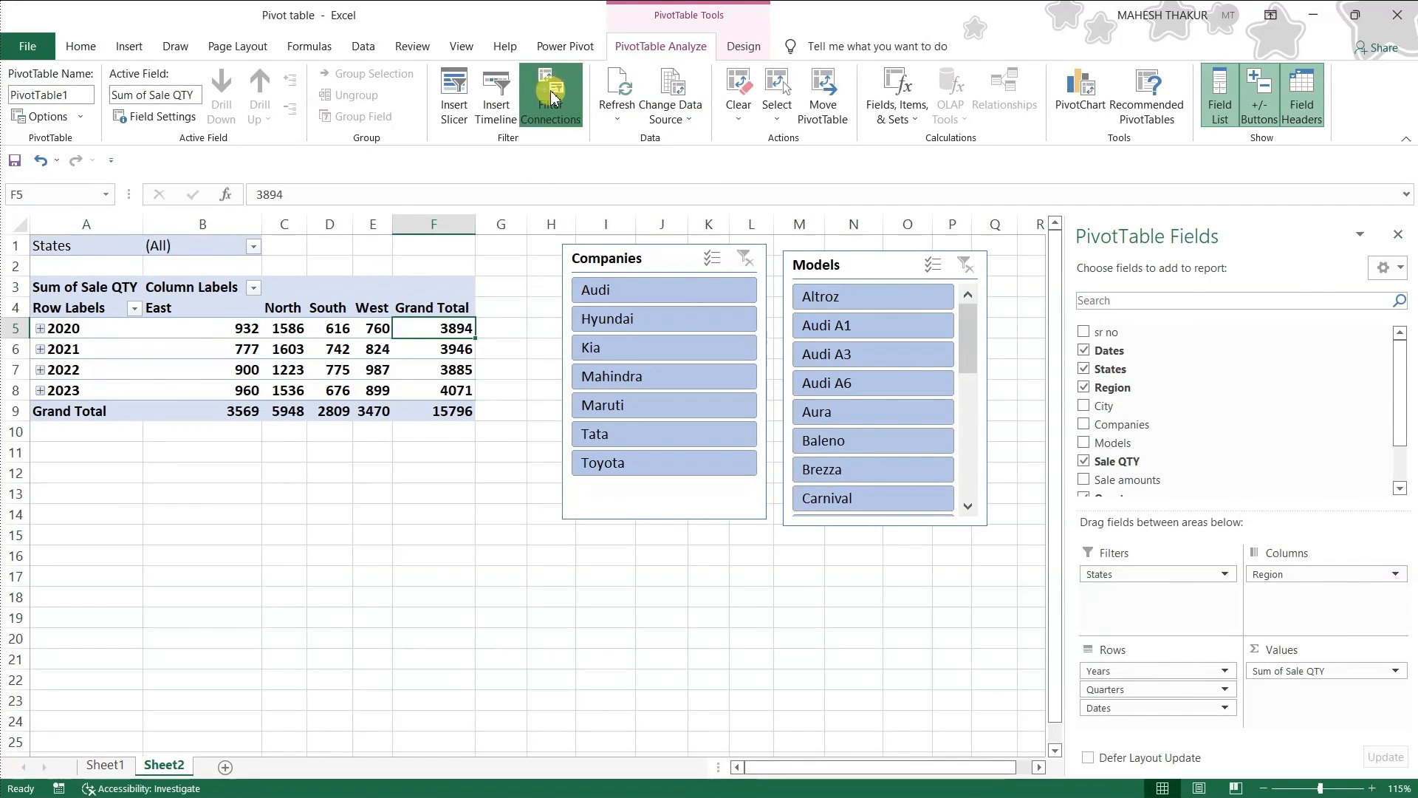
{"action": "left_click_drag", "start_coordinate": [618, 303], "coordinate": [616, 358]}
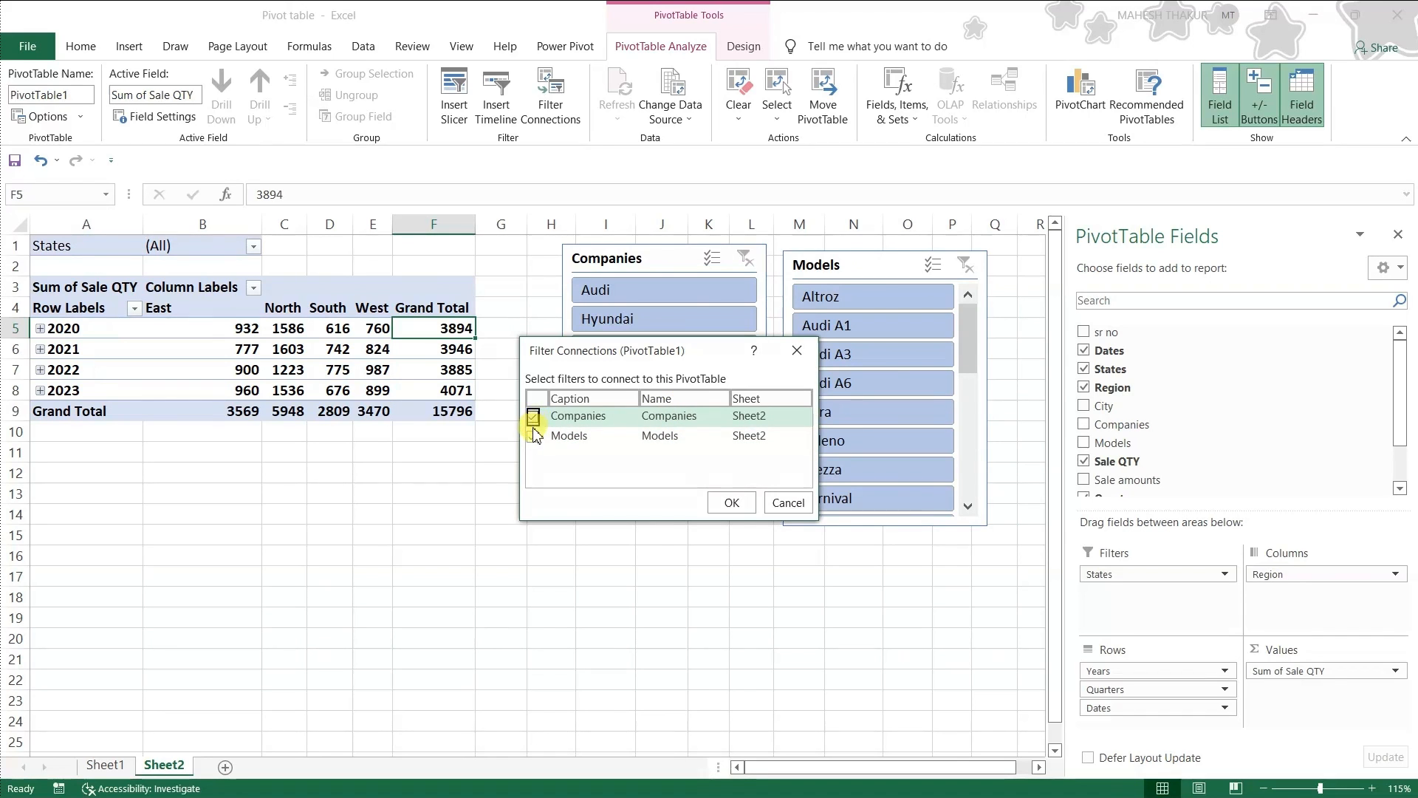
{"action": "left_click", "coordinate": [533, 435]}
{"action": "left_click", "coordinate": [731, 503]}
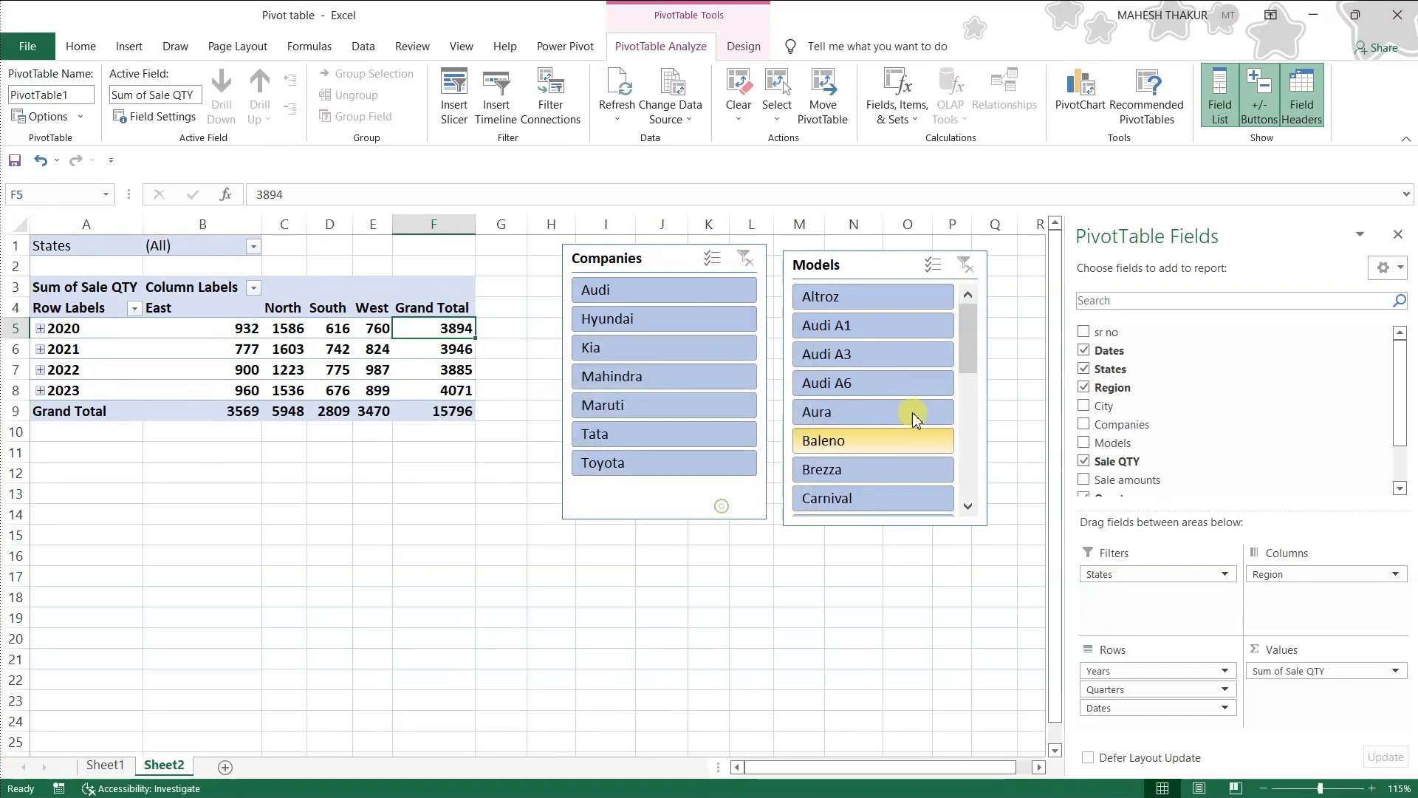
Select Audi A6 in the Models slicer and reconnect that slicer to PivotTable1 through Filter Connections.
{"action": "left_click", "coordinate": [863, 383]}
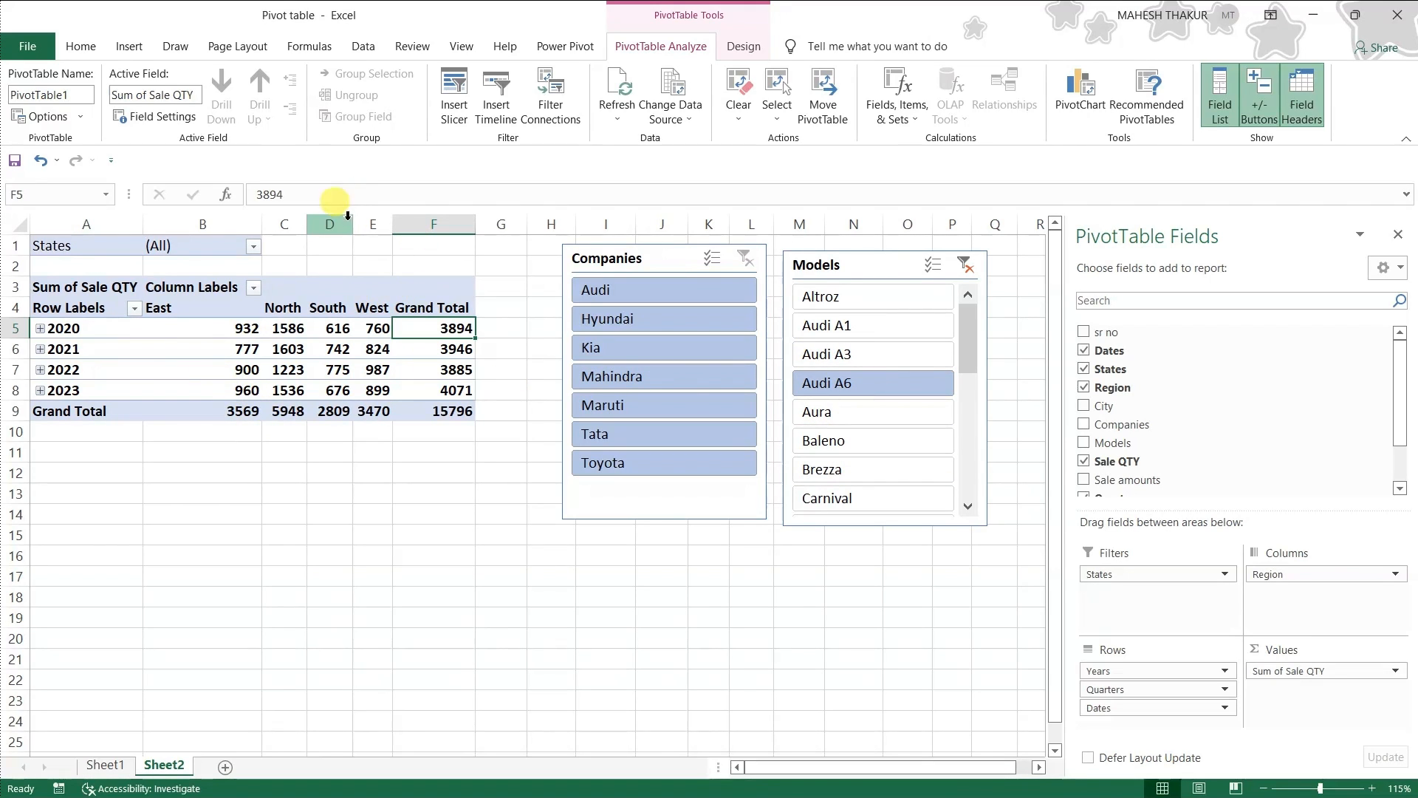
{"action": "left_click", "coordinate": [554, 103]}
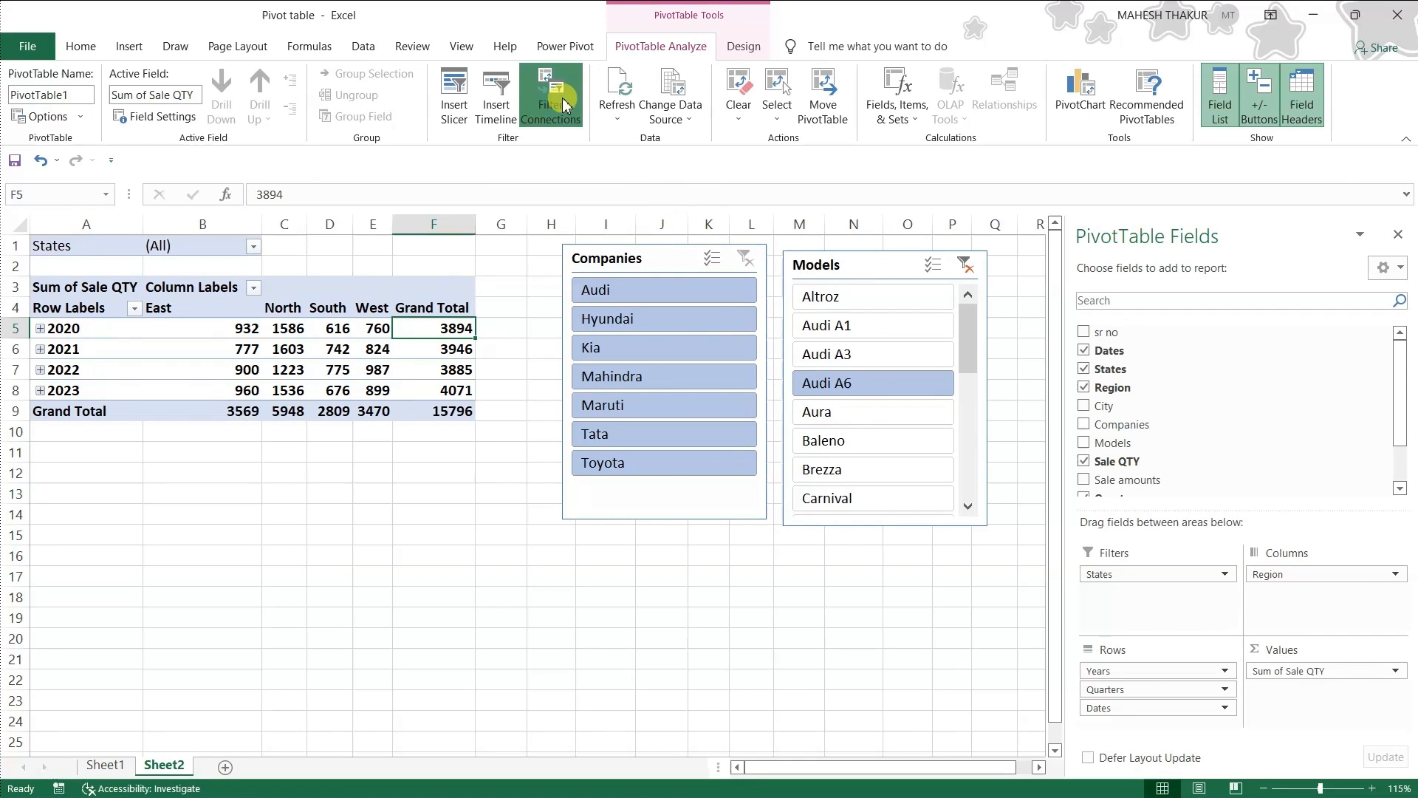
{"action": "left_click", "coordinate": [571, 436]}
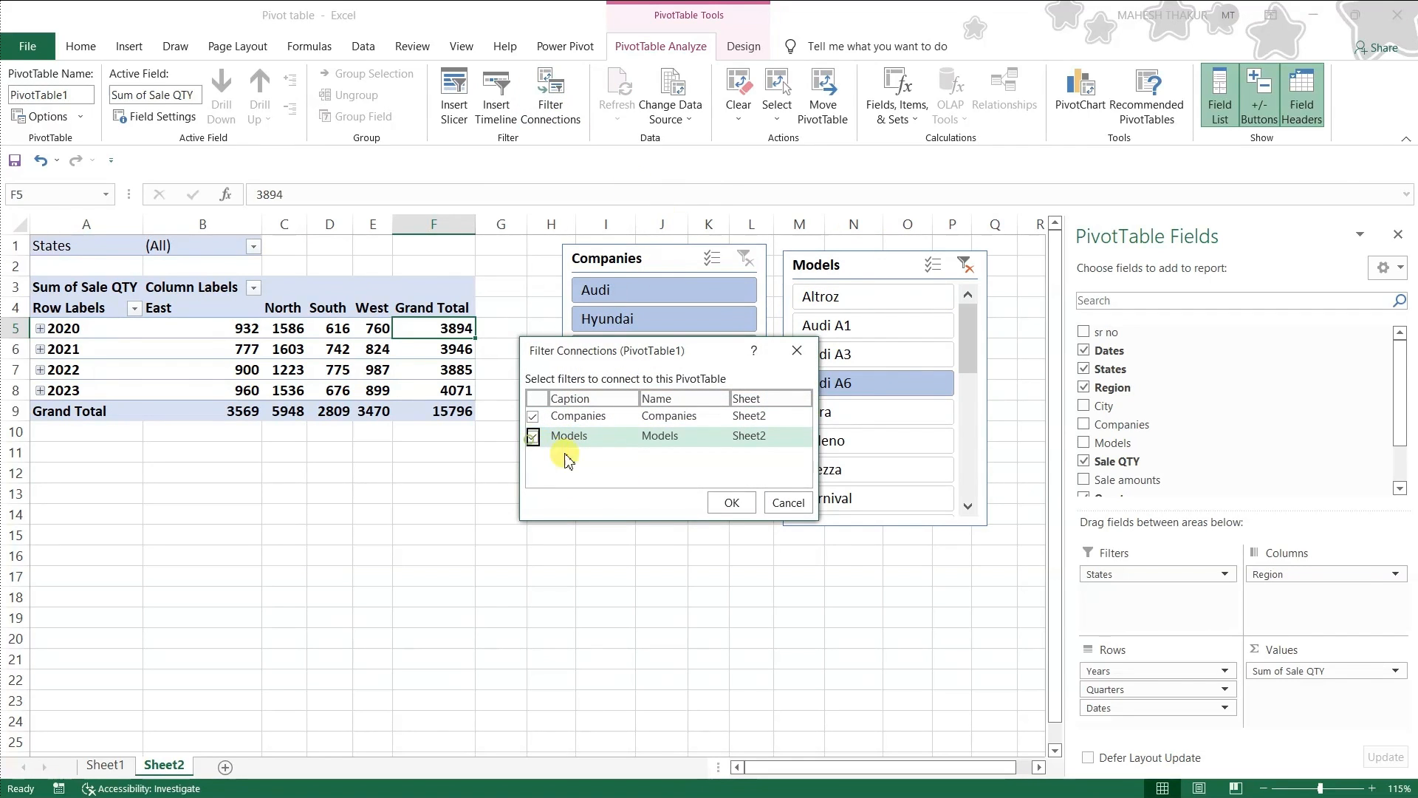
{"action": "left_click", "coordinate": [731, 502]}
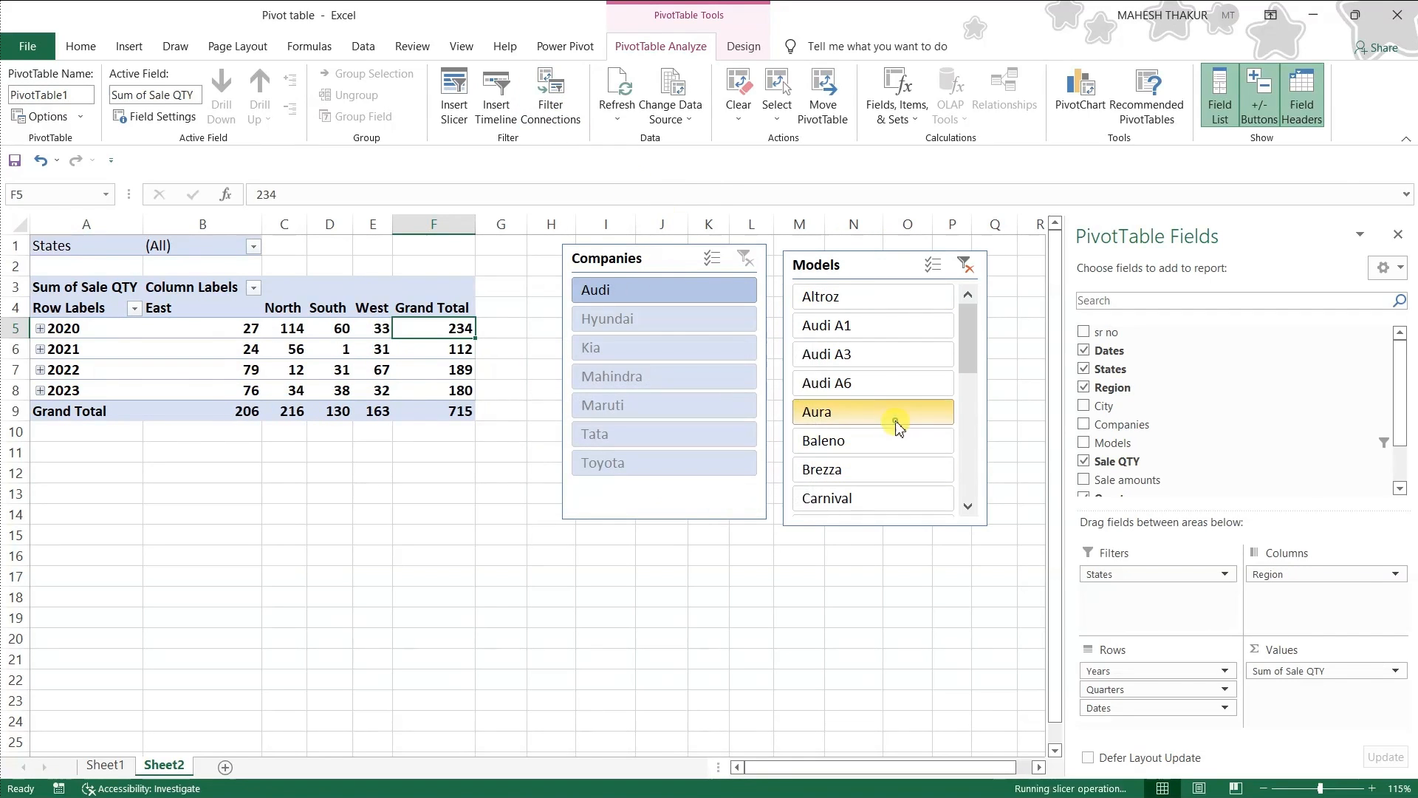
Filter the PivotTable to single models in the Models slicer, ending on Audi A3, and clear the Models filter.
{"action": "left_click", "coordinate": [871, 352]}
{"action": "left_click", "coordinate": [855, 446]}
{"action": "left_click", "coordinate": [879, 356]}
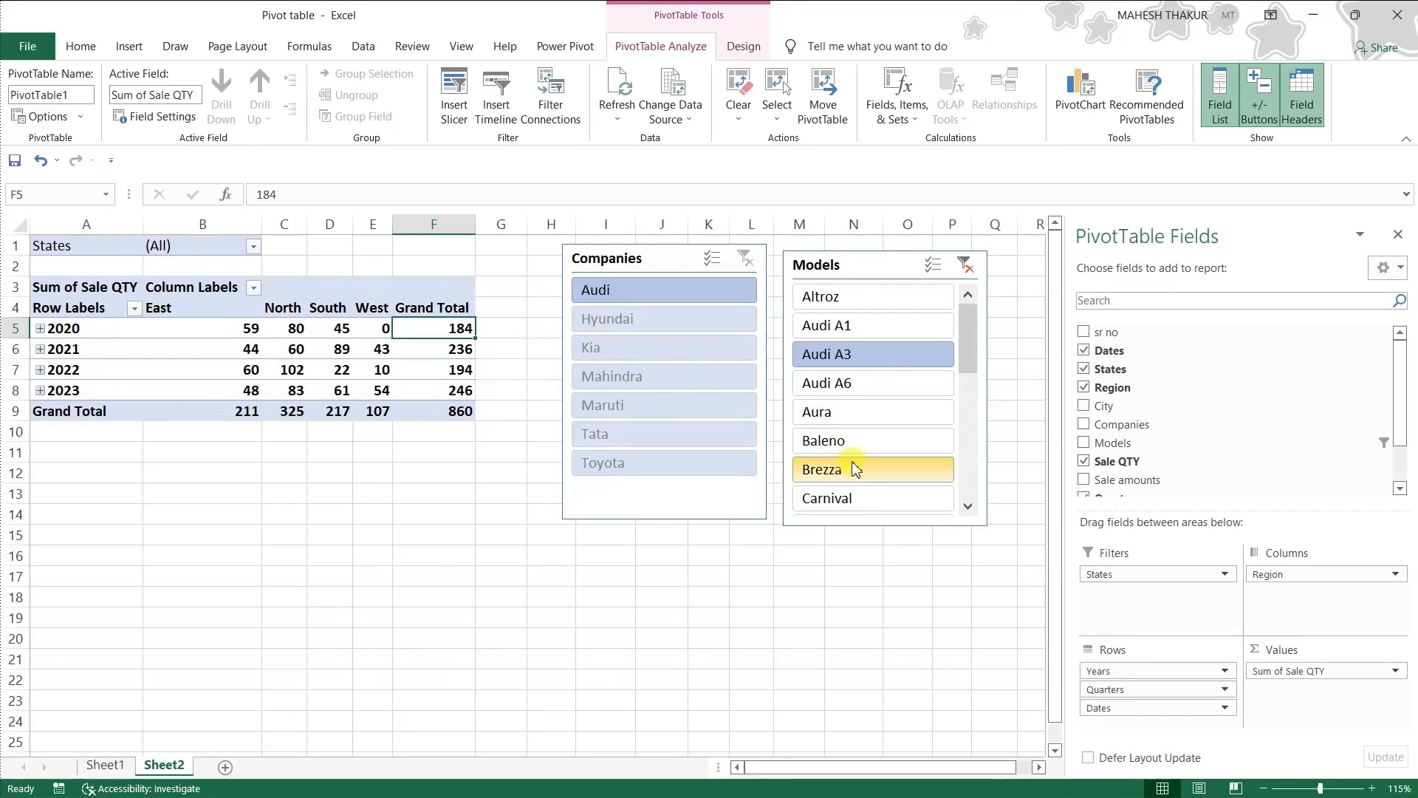
{"action": "left_click", "coordinate": [967, 268]}
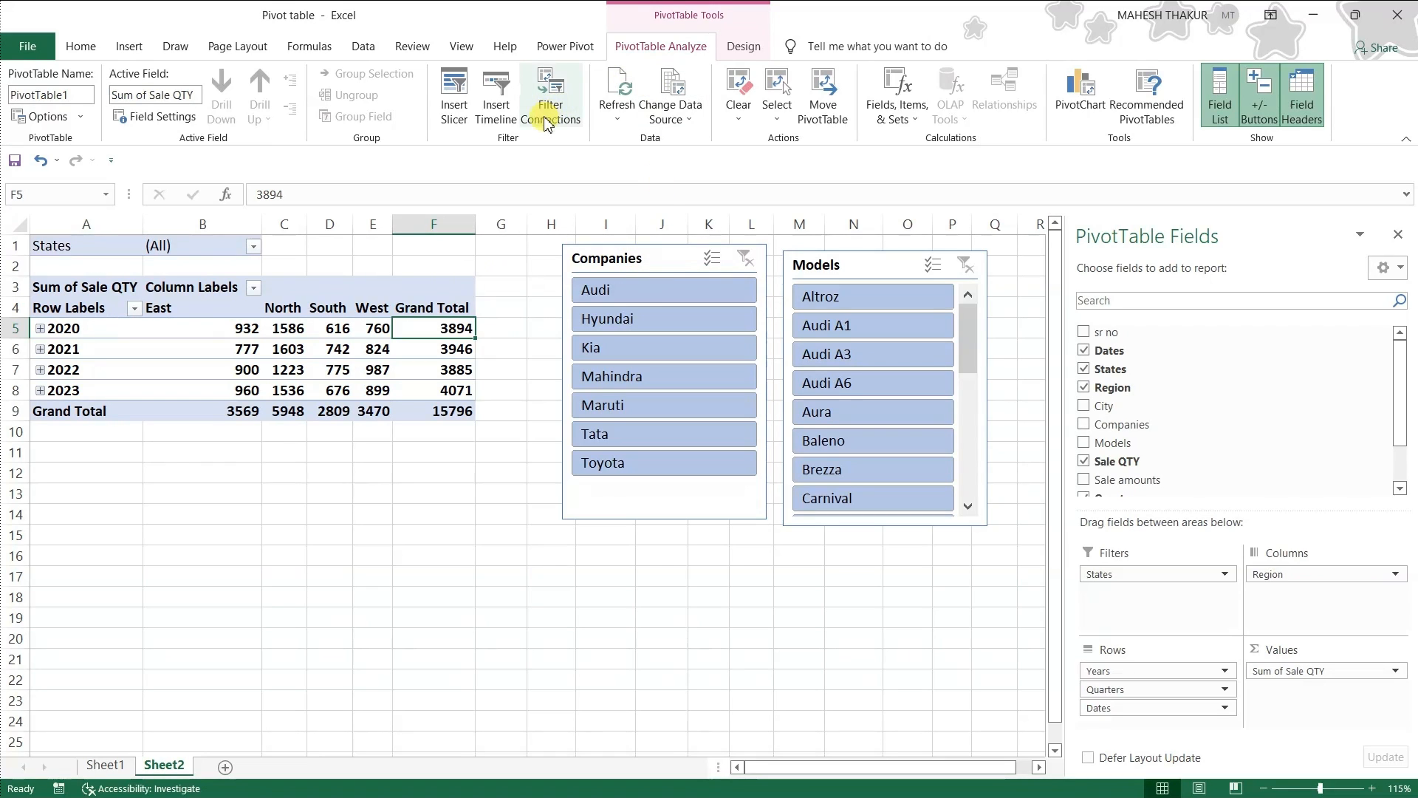
Delete the Models and Companies slicers from the sheet.
{"action": "left_click", "coordinate": [869, 269]}
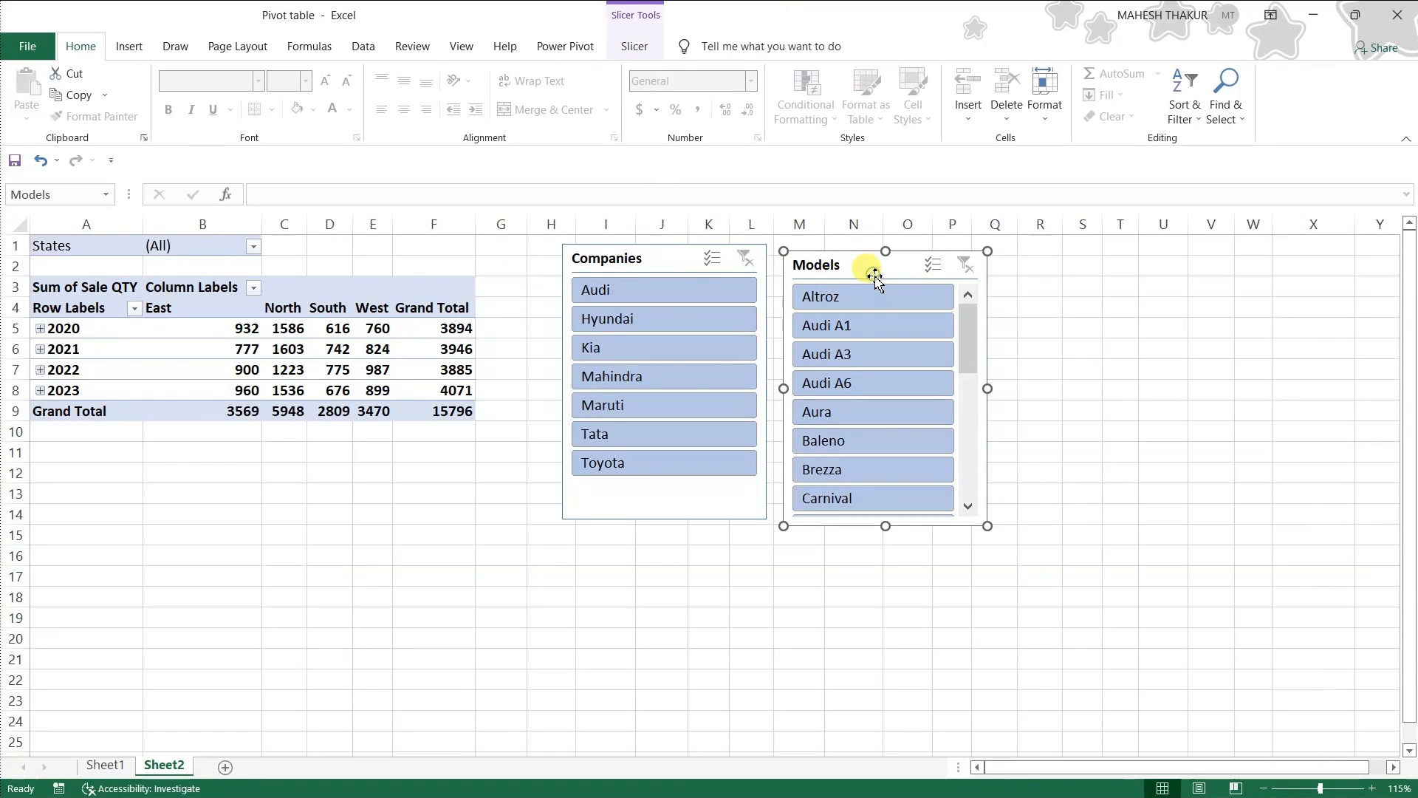
{"action": "key", "text": "Delete"}
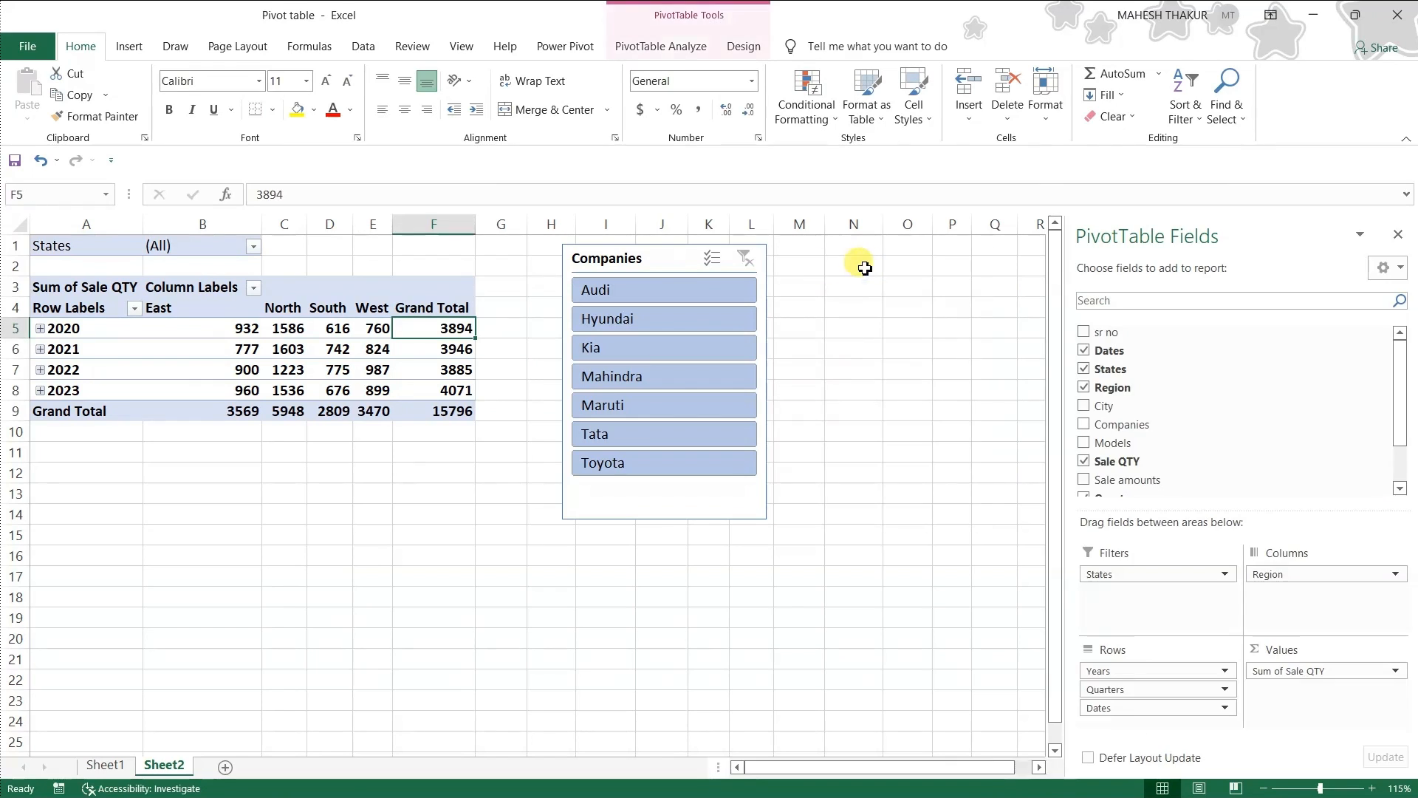
{"action": "left_click", "coordinate": [666, 257]}
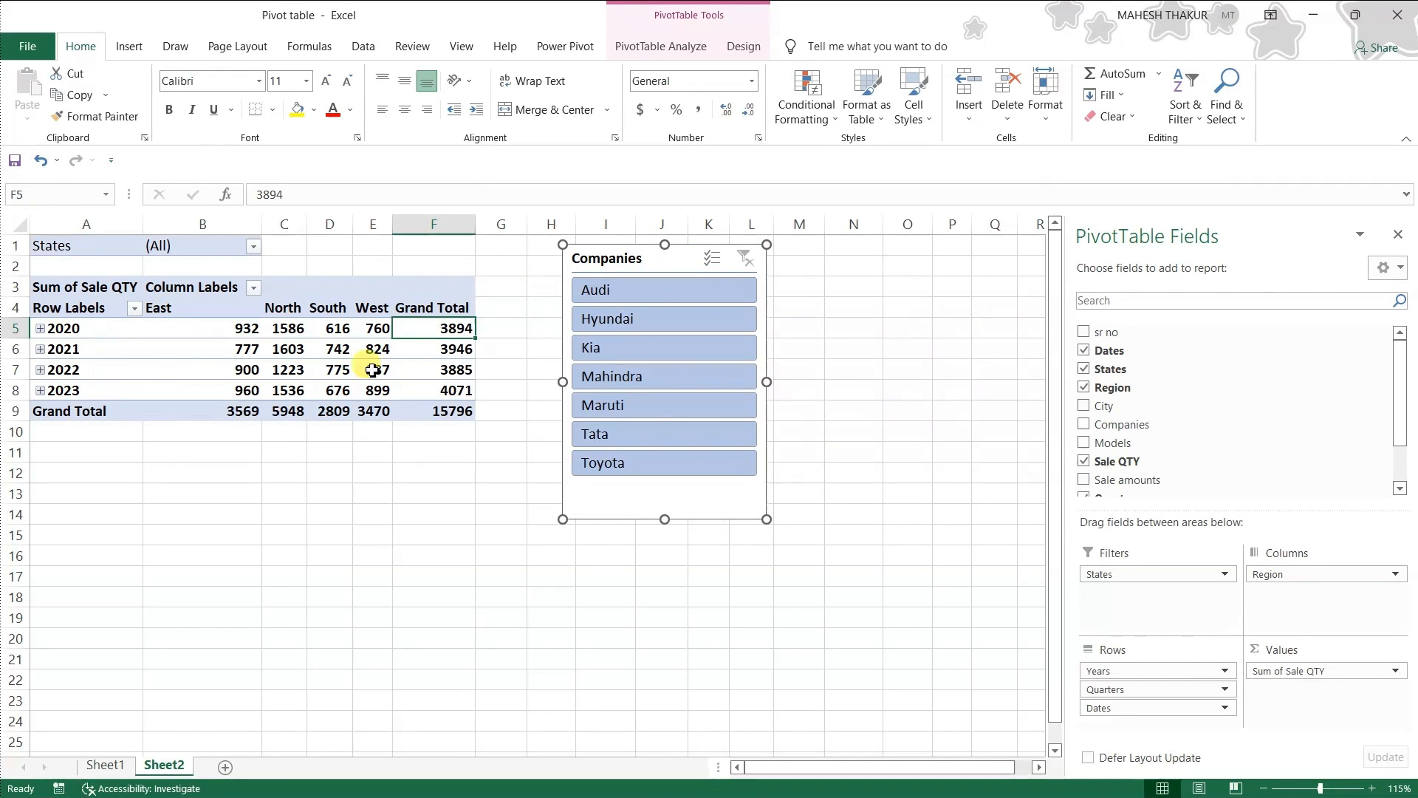
{"action": "left_click", "coordinate": [339, 327]}
{"action": "key", "text": "Delete"}
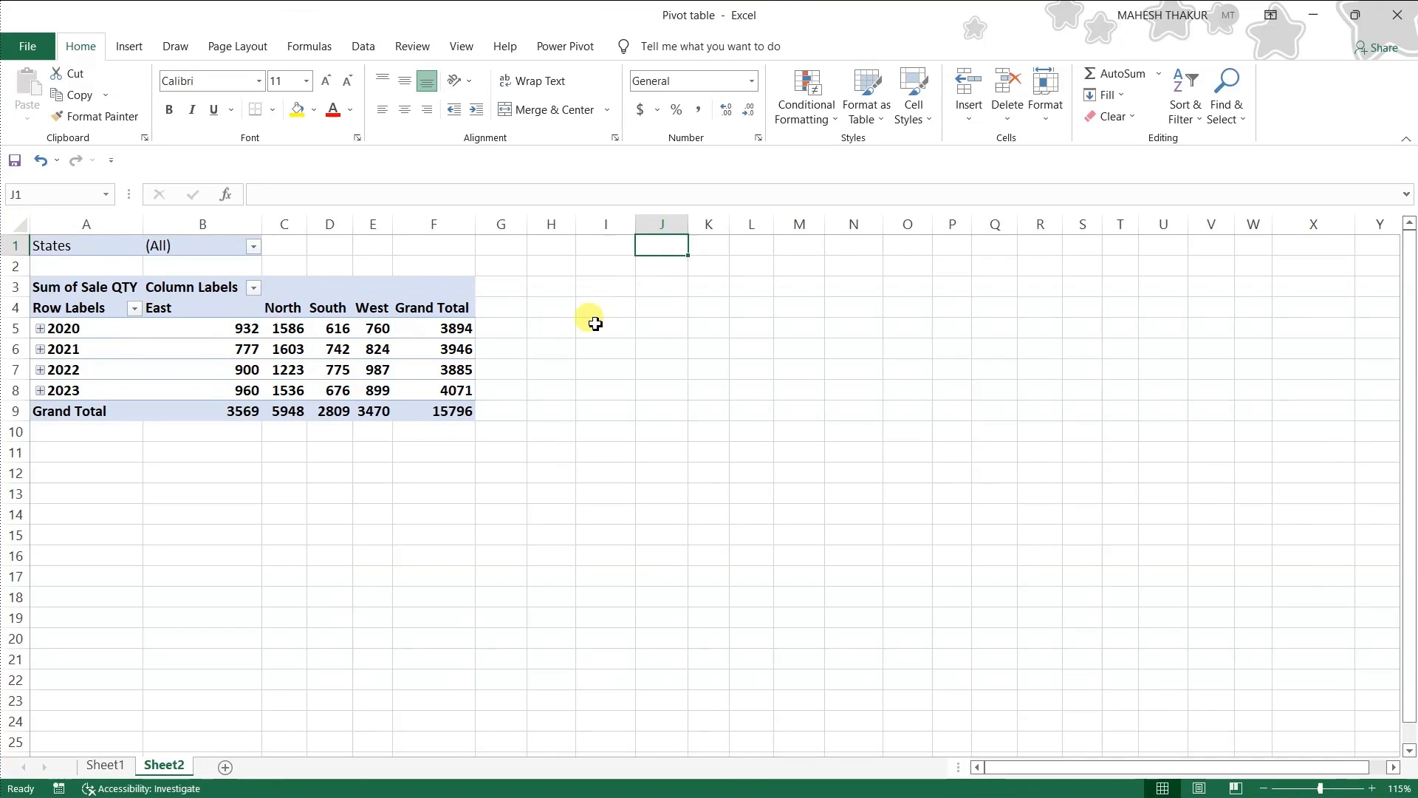
Insert a timeline for the Dates field of the PivotTable.
{"action": "left_click", "coordinate": [332, 348]}
{"action": "left_click", "coordinate": [635, 47]}
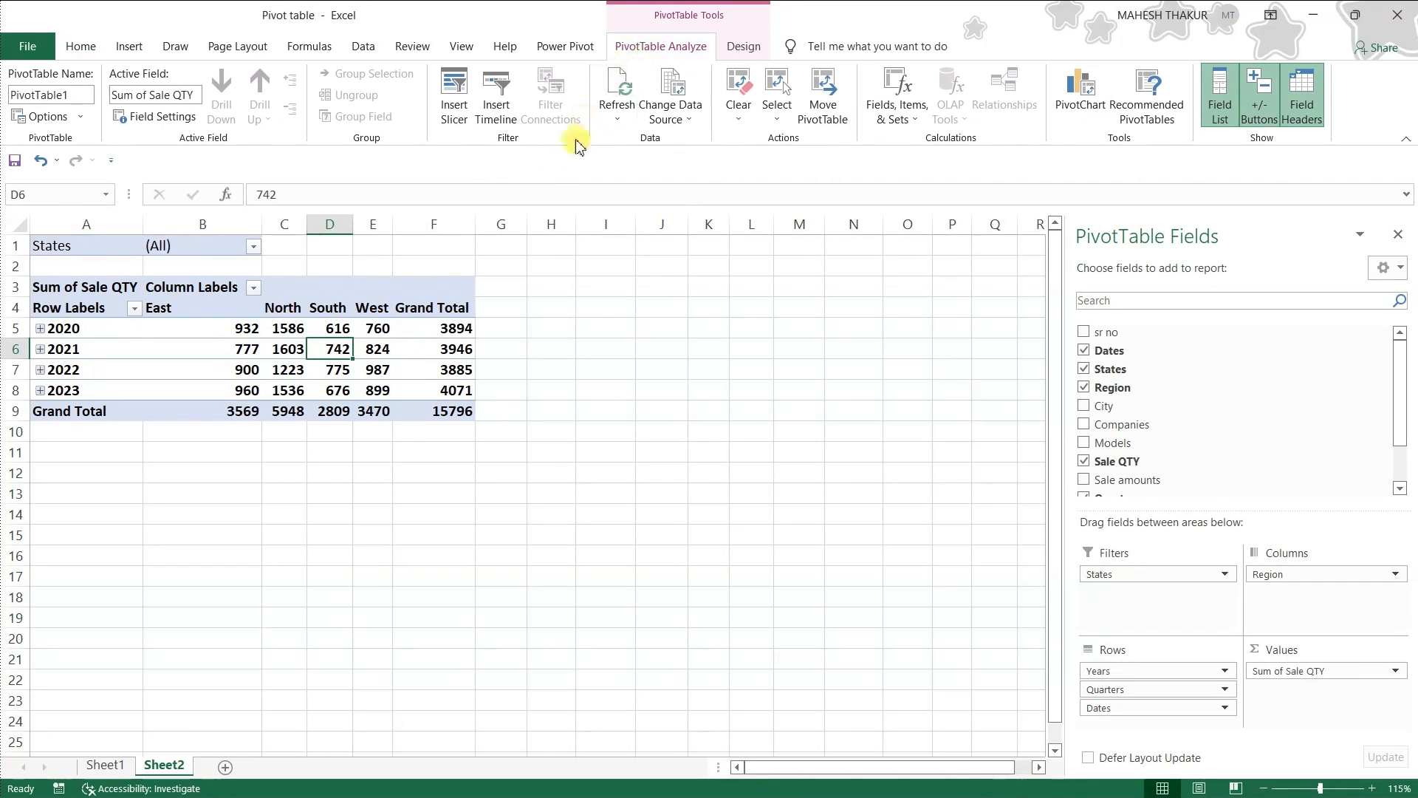
{"action": "left_click", "coordinate": [492, 109]}
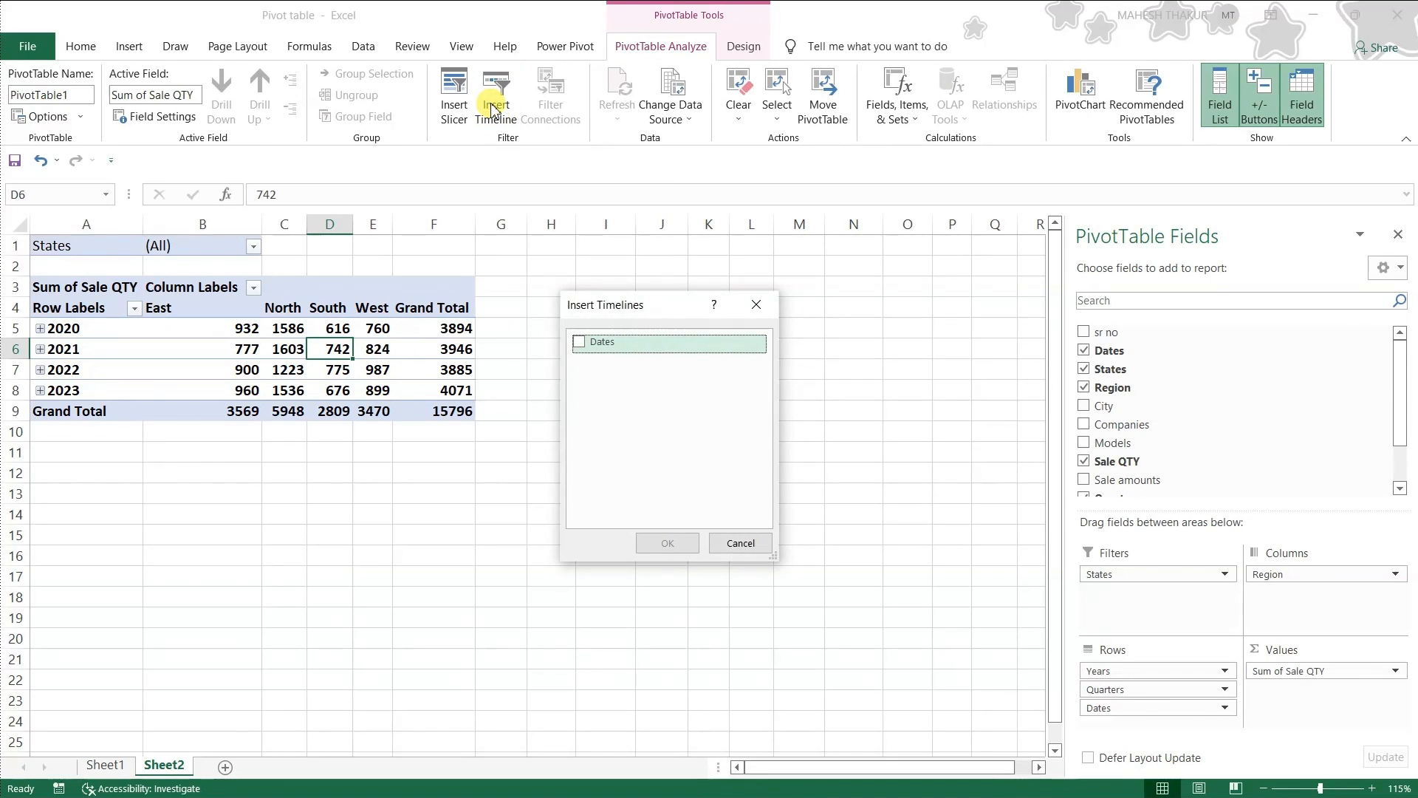
{"action": "left_click_drag", "start_coordinate": [606, 305], "coordinate": [566, 348]}
{"action": "left_click", "coordinate": [540, 386]}
{"action": "left_click", "coordinate": [637, 592]}
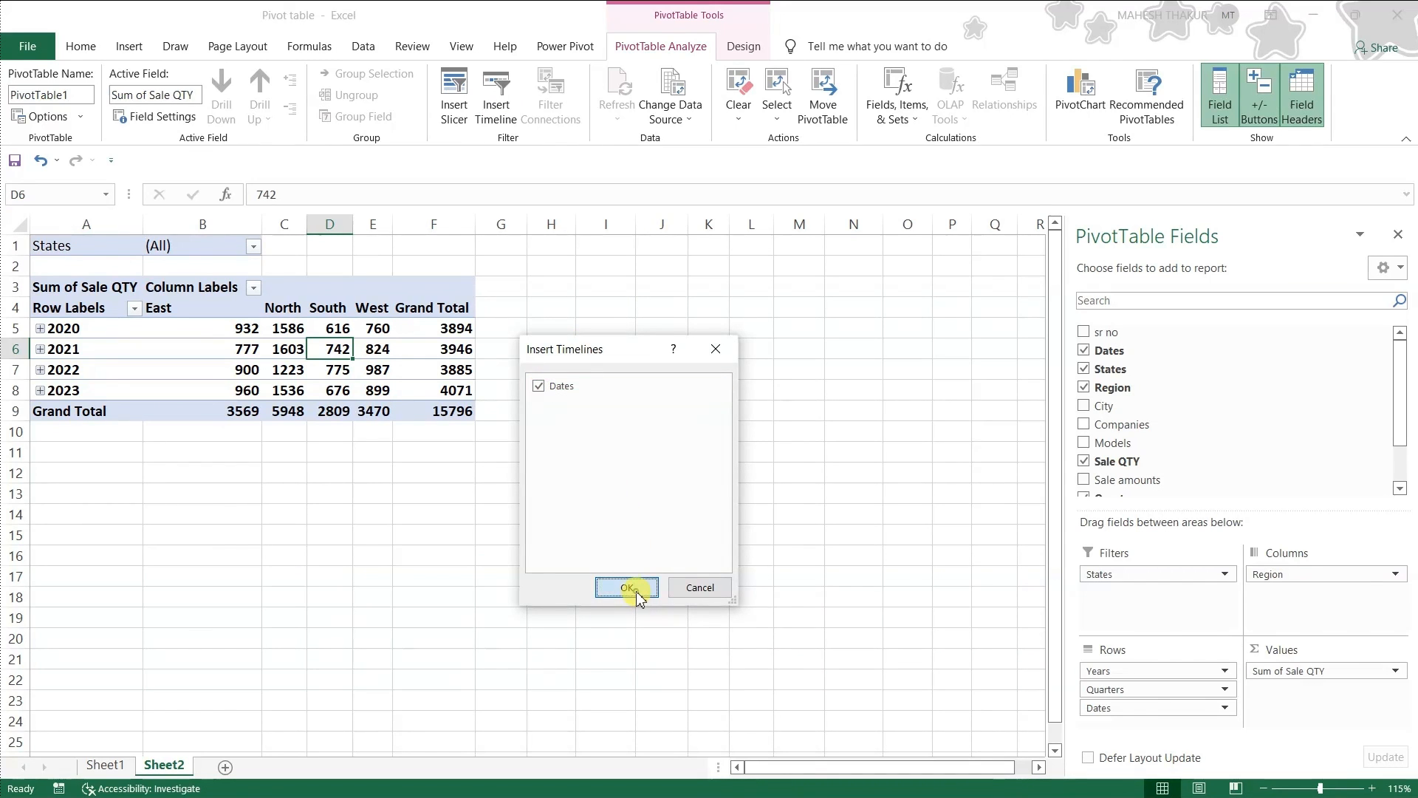
Place the Dates timeline beside the PivotTable and resize it to about 1.98" high by 3.89" wide.
{"action": "left_click_drag", "start_coordinate": [593, 454], "coordinate": [772, 357]}
{"action": "left_click_drag", "start_coordinate": [917, 486], "coordinate": [939, 528]}
{"action": "left_click_drag", "start_coordinate": [690, 340], "coordinate": [674, 335]}
Set the Dates timeline to years and filter the PivotTable by 2020, 2021, 2022 and 2023 one at a time.
{"action": "left_click", "coordinate": [866, 375]}
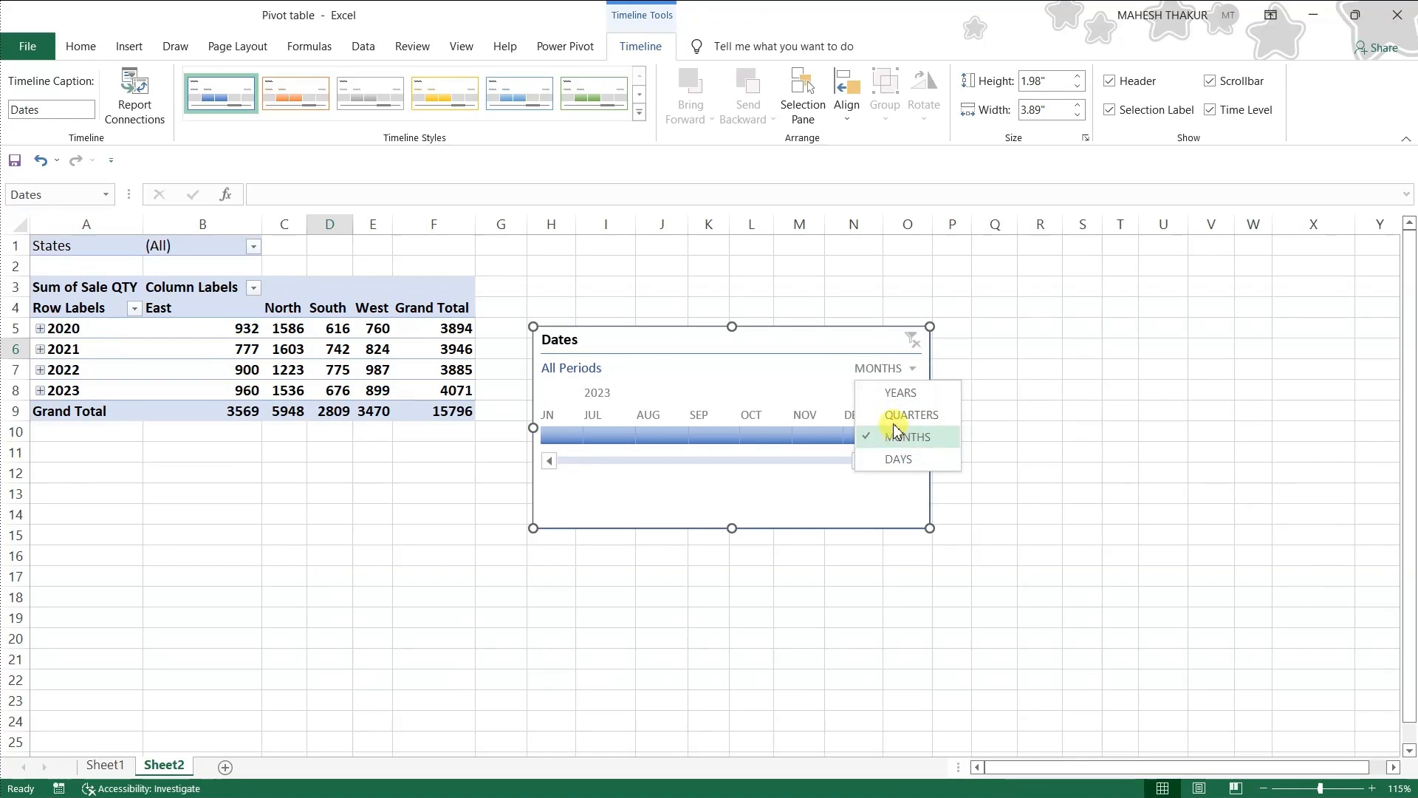
{"action": "left_click", "coordinate": [894, 394]}
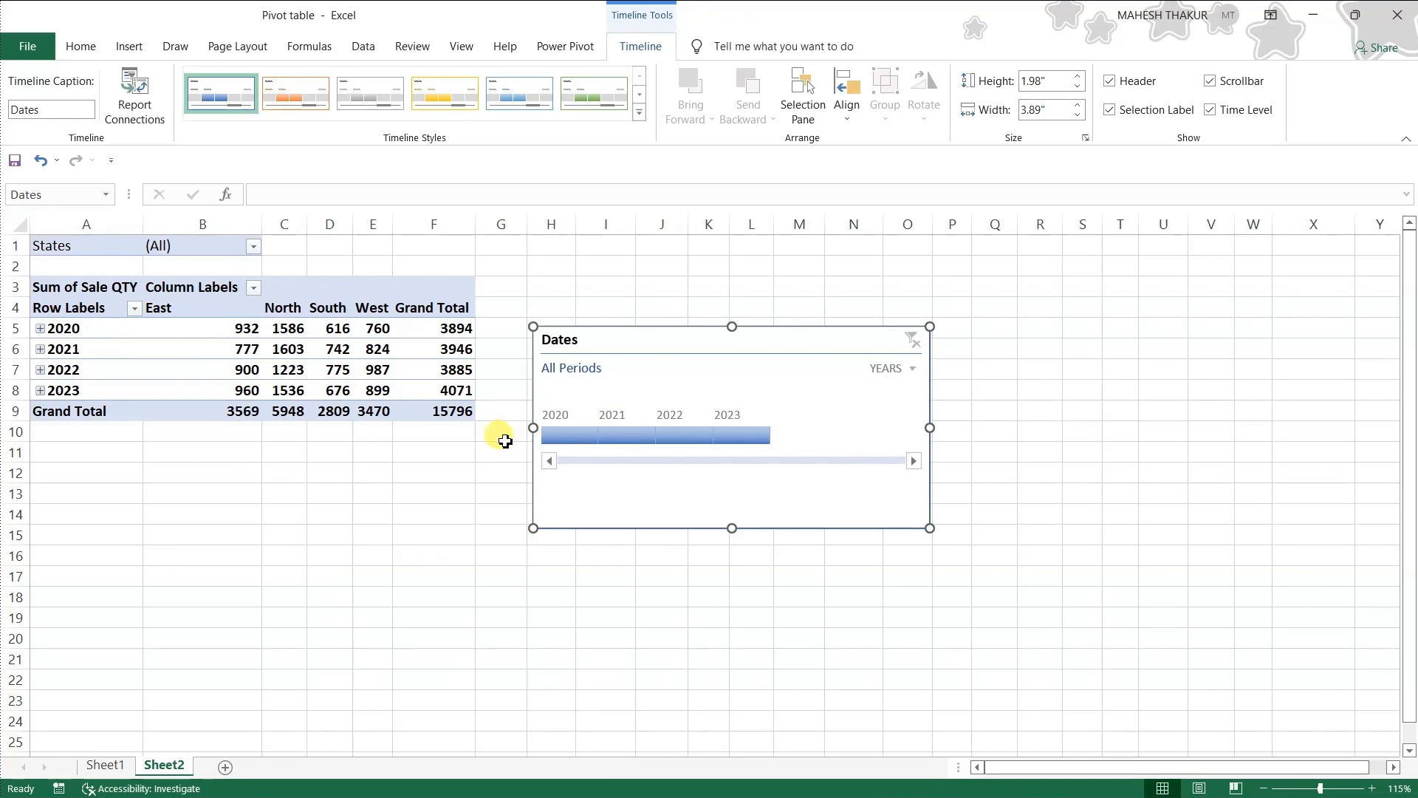
{"action": "left_click", "coordinate": [567, 434]}
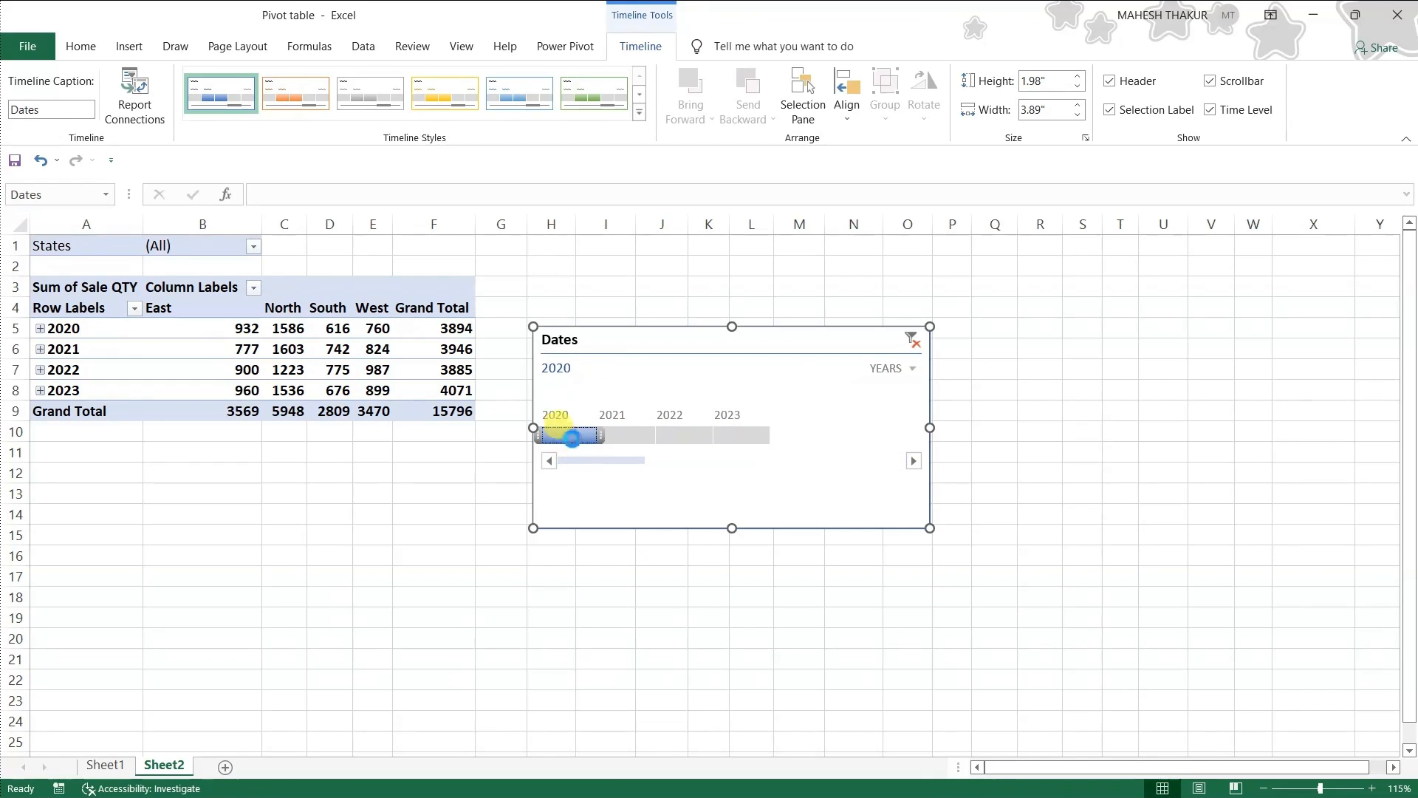
{"action": "left_click_drag", "start_coordinate": [568, 436], "coordinate": [734, 441]}
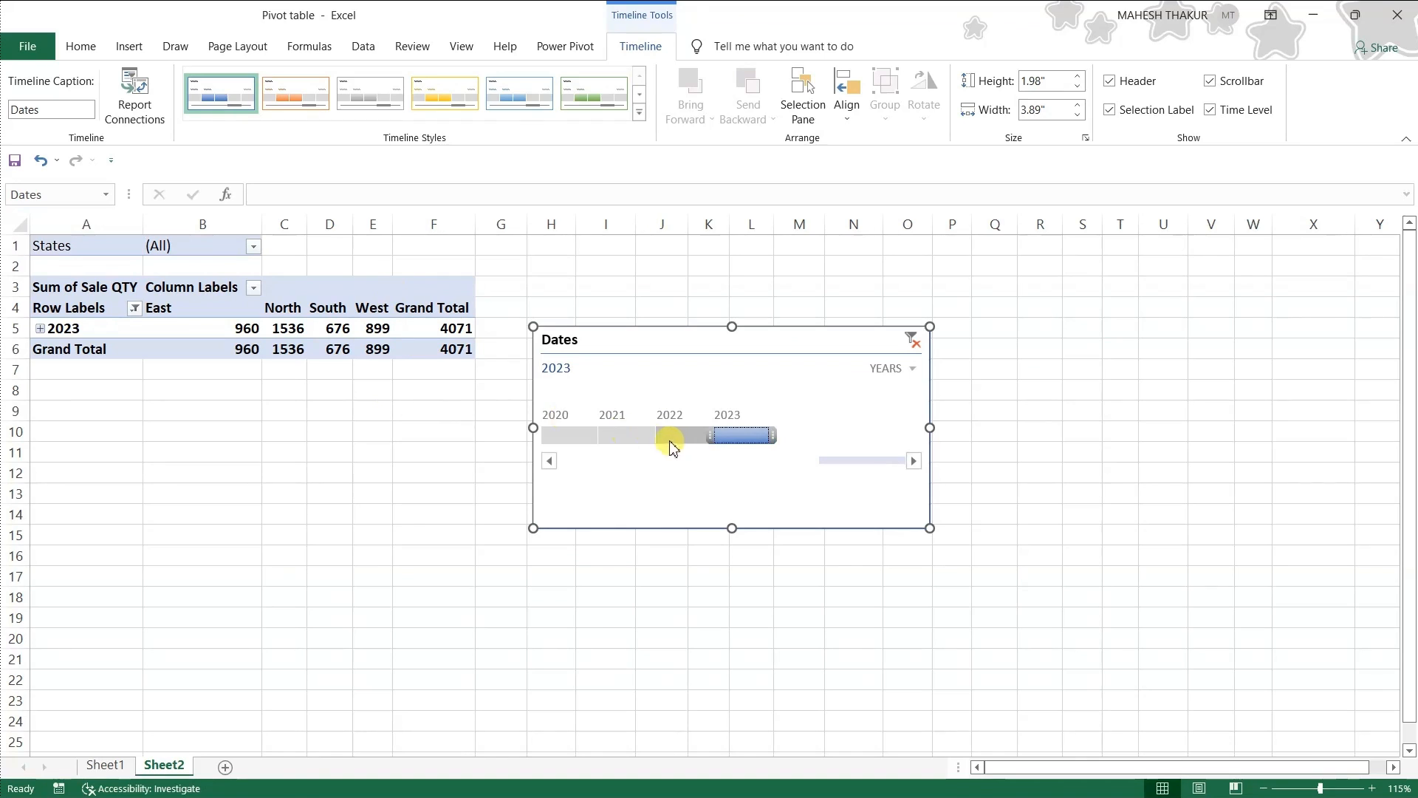
{"action": "left_click", "coordinate": [558, 439]}
{"action": "left_click", "coordinate": [619, 435]}
{"action": "left_click", "coordinate": [675, 437]}
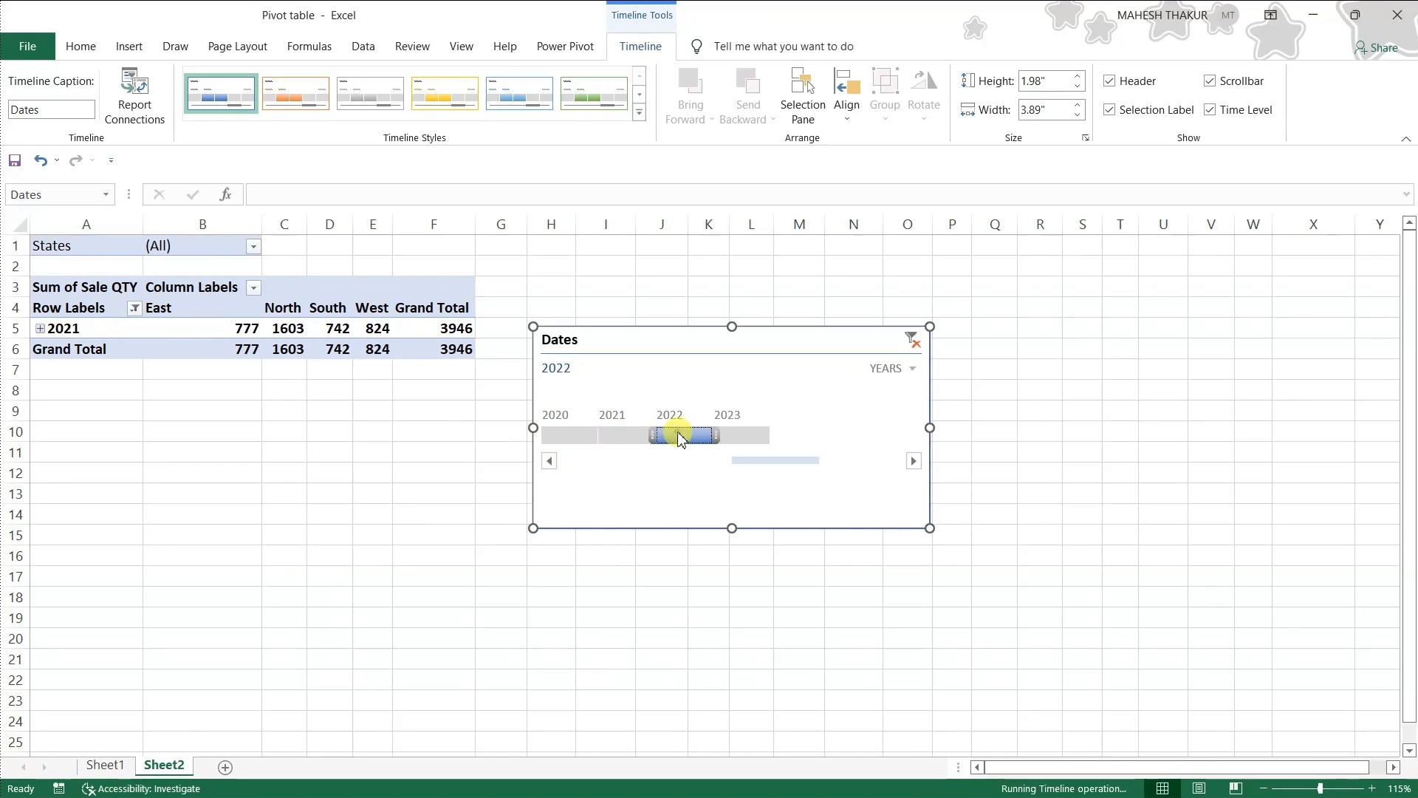
{"action": "left_click", "coordinate": [739, 435]}
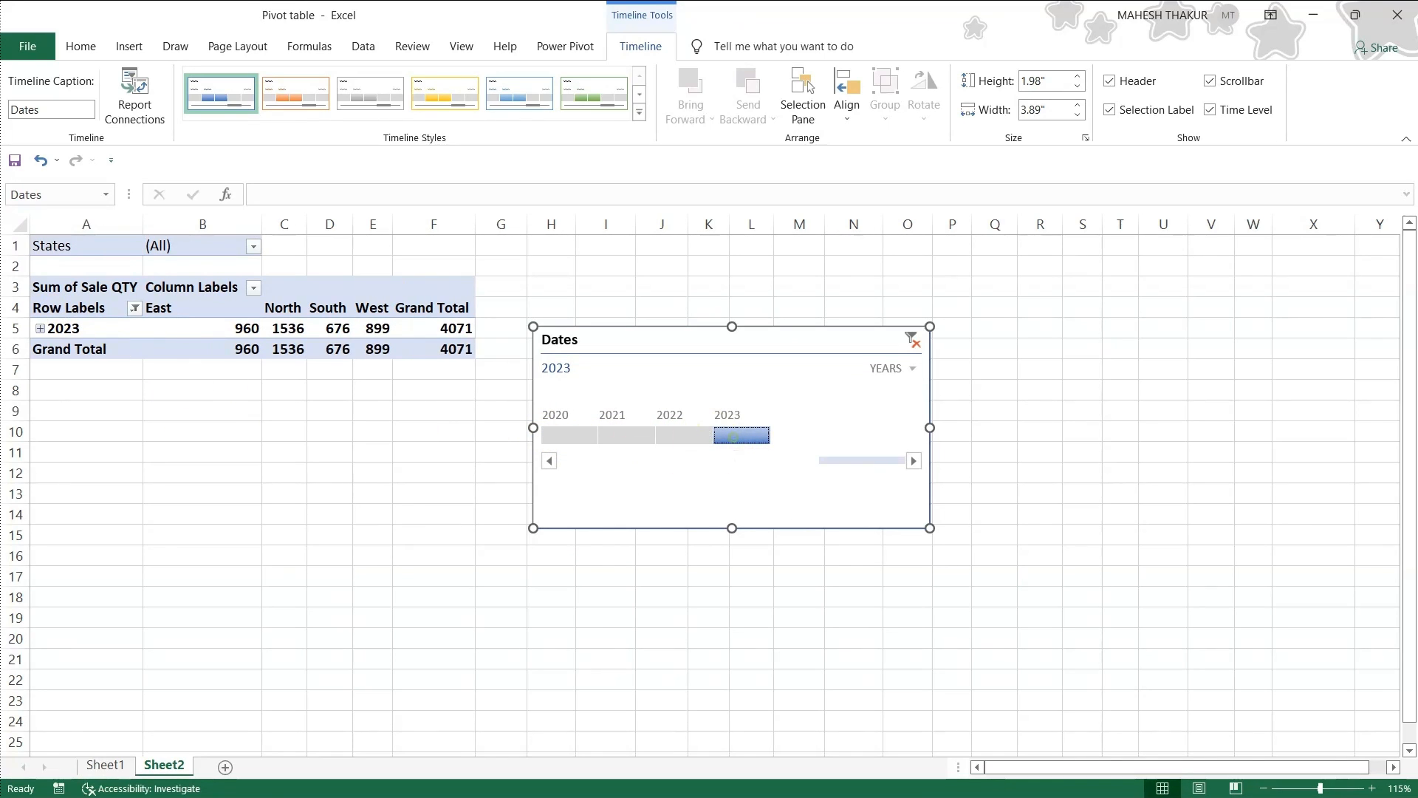
Filter the timeline to the 2020 - 2022 range, and narrow the selection to 2021.
{"action": "left_click", "coordinate": [561, 437]}
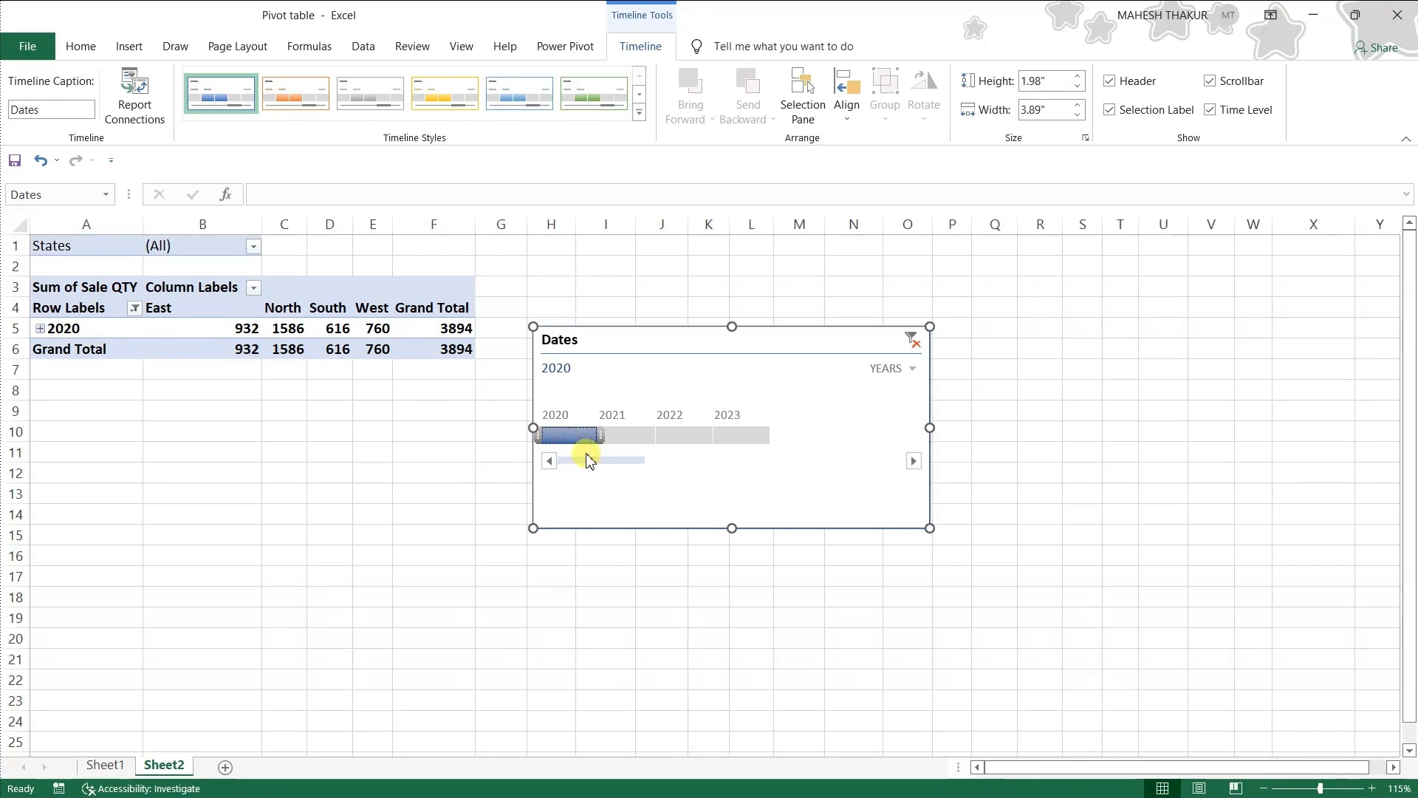
{"action": "left_click_drag", "start_coordinate": [644, 438], "coordinate": [710, 436]}
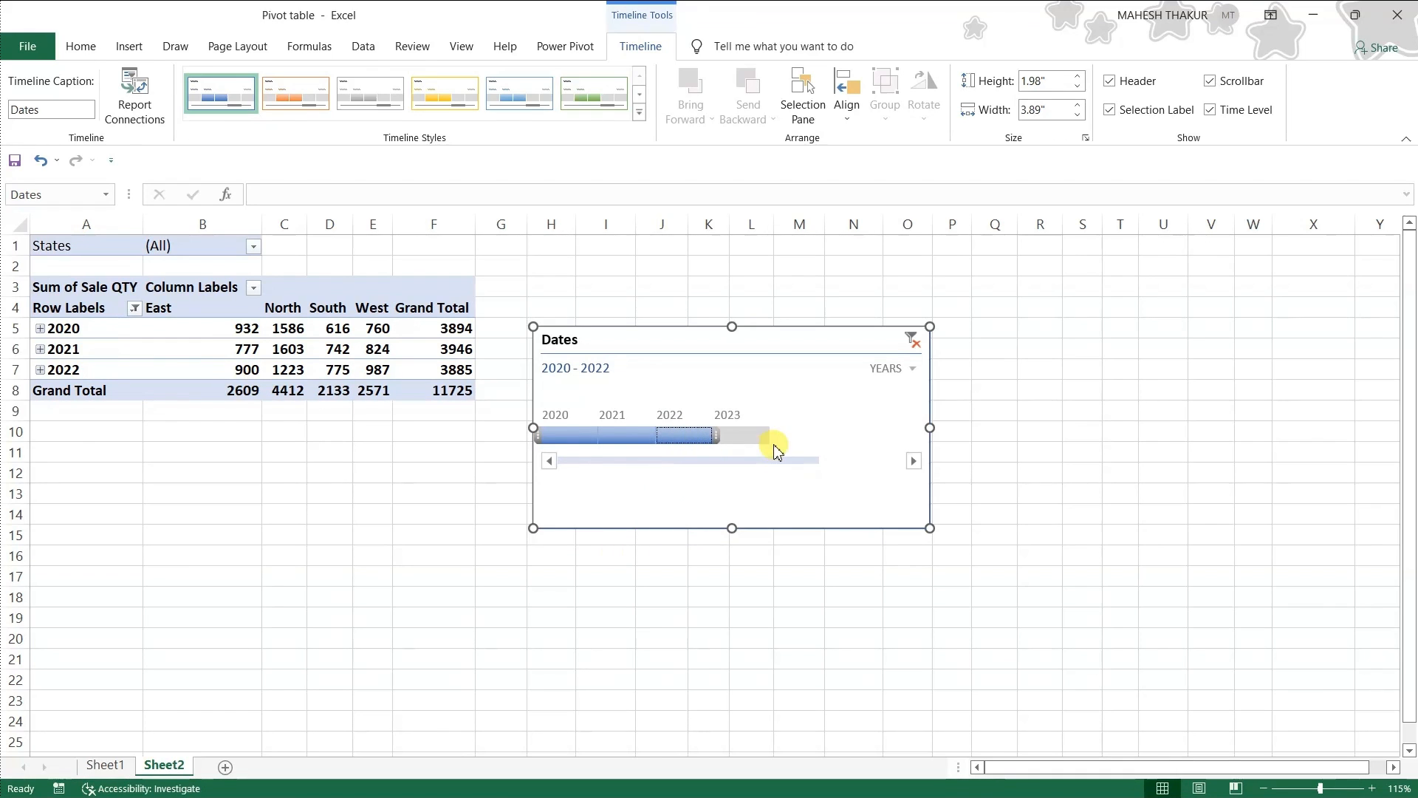
{"action": "left_click", "coordinate": [754, 437]}
{"action": "left_click", "coordinate": [594, 437]}
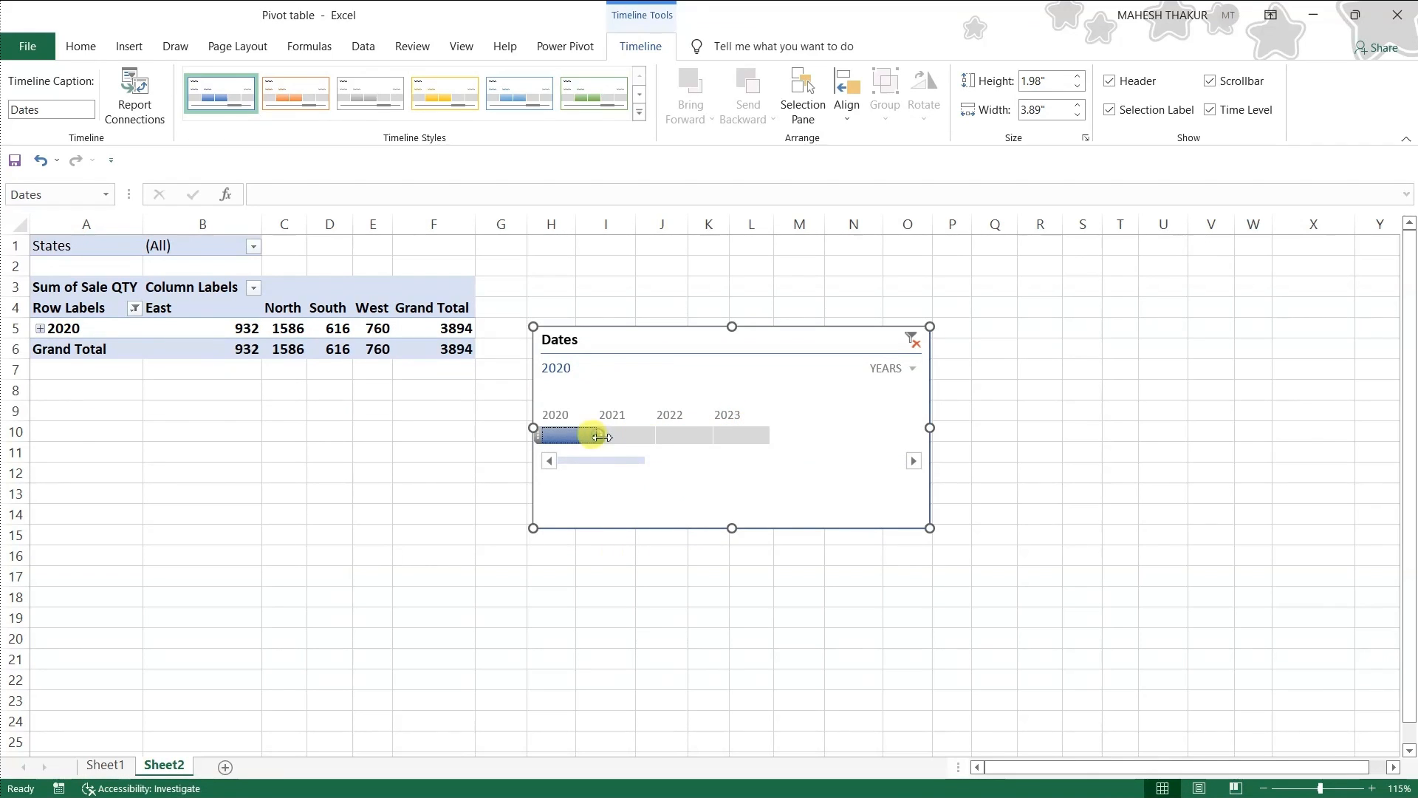
{"action": "left_click", "coordinate": [631, 436]}
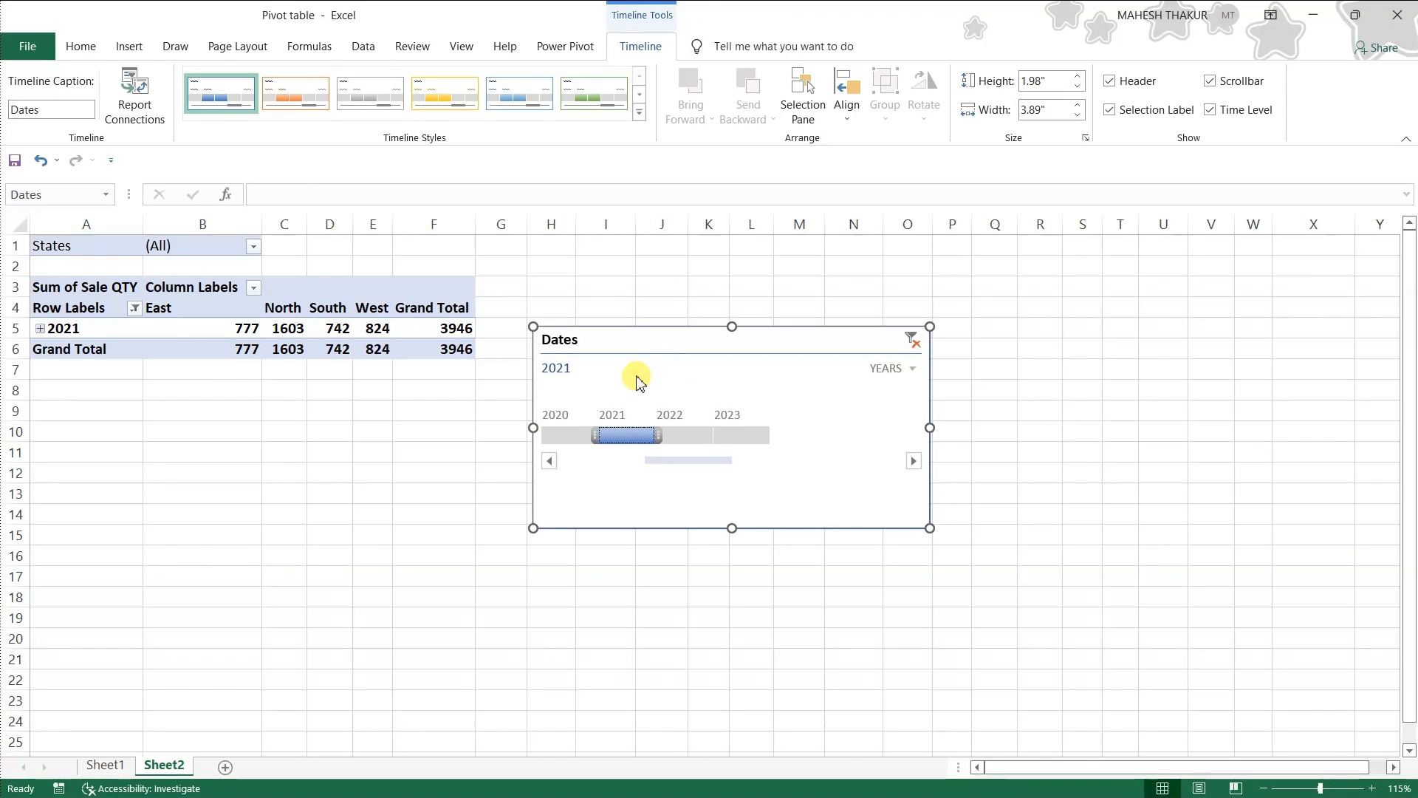
Set the Dates timeline to quarters and filter the PivotTable to Q1 - Q2 2020.
{"action": "left_click", "coordinate": [892, 377]}
{"action": "left_click", "coordinate": [903, 412]}
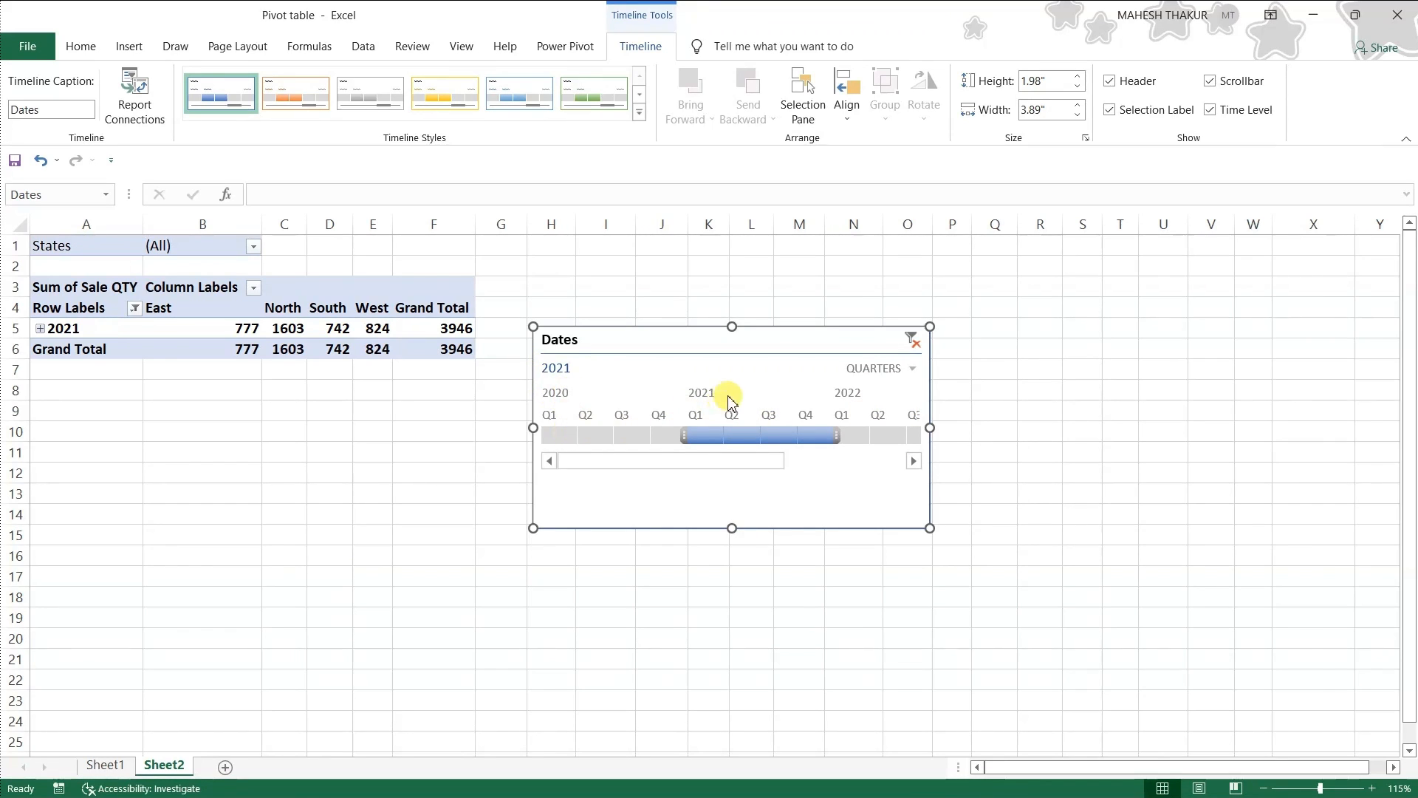
{"action": "left_click_drag", "start_coordinate": [746, 467], "coordinate": [664, 468]}
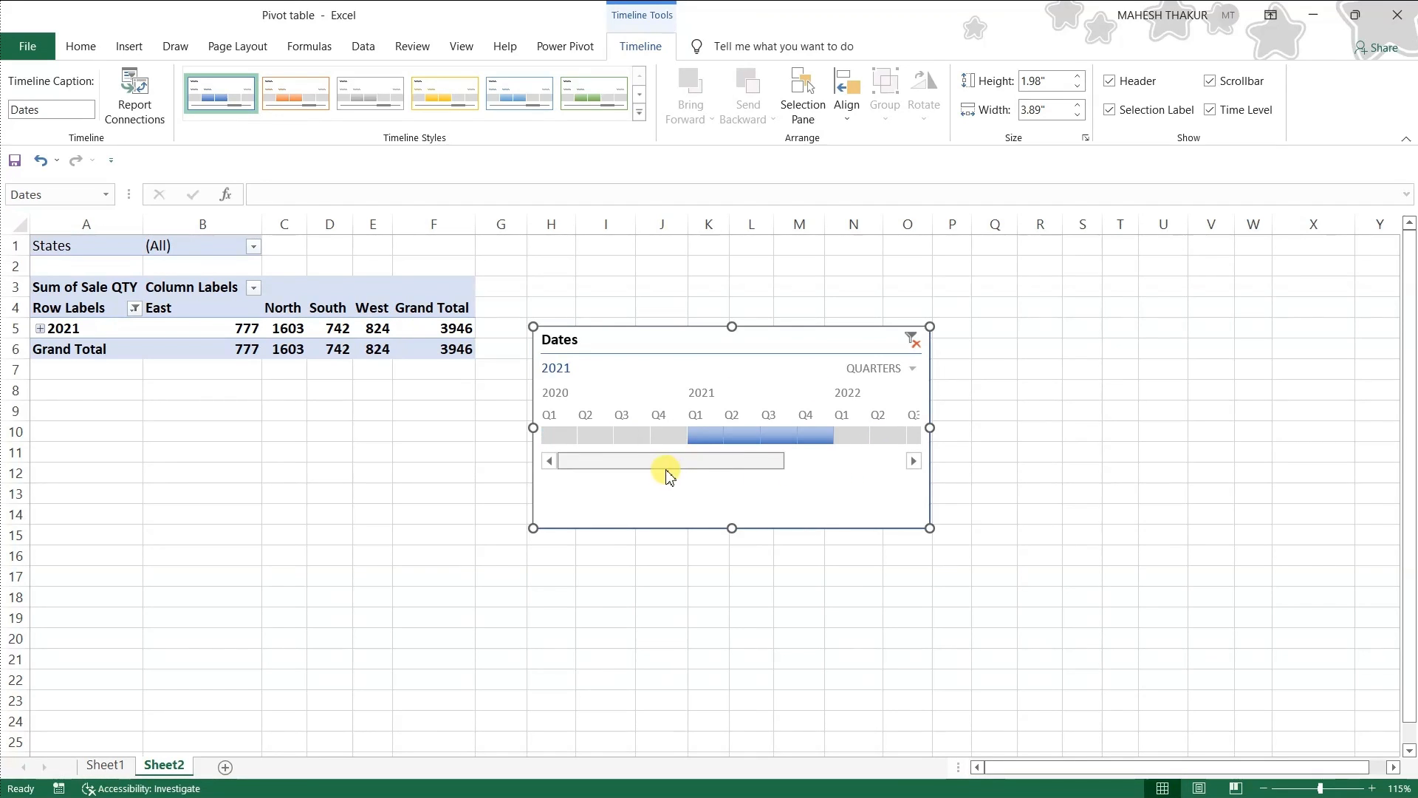
{"action": "left_click", "coordinate": [572, 435]}
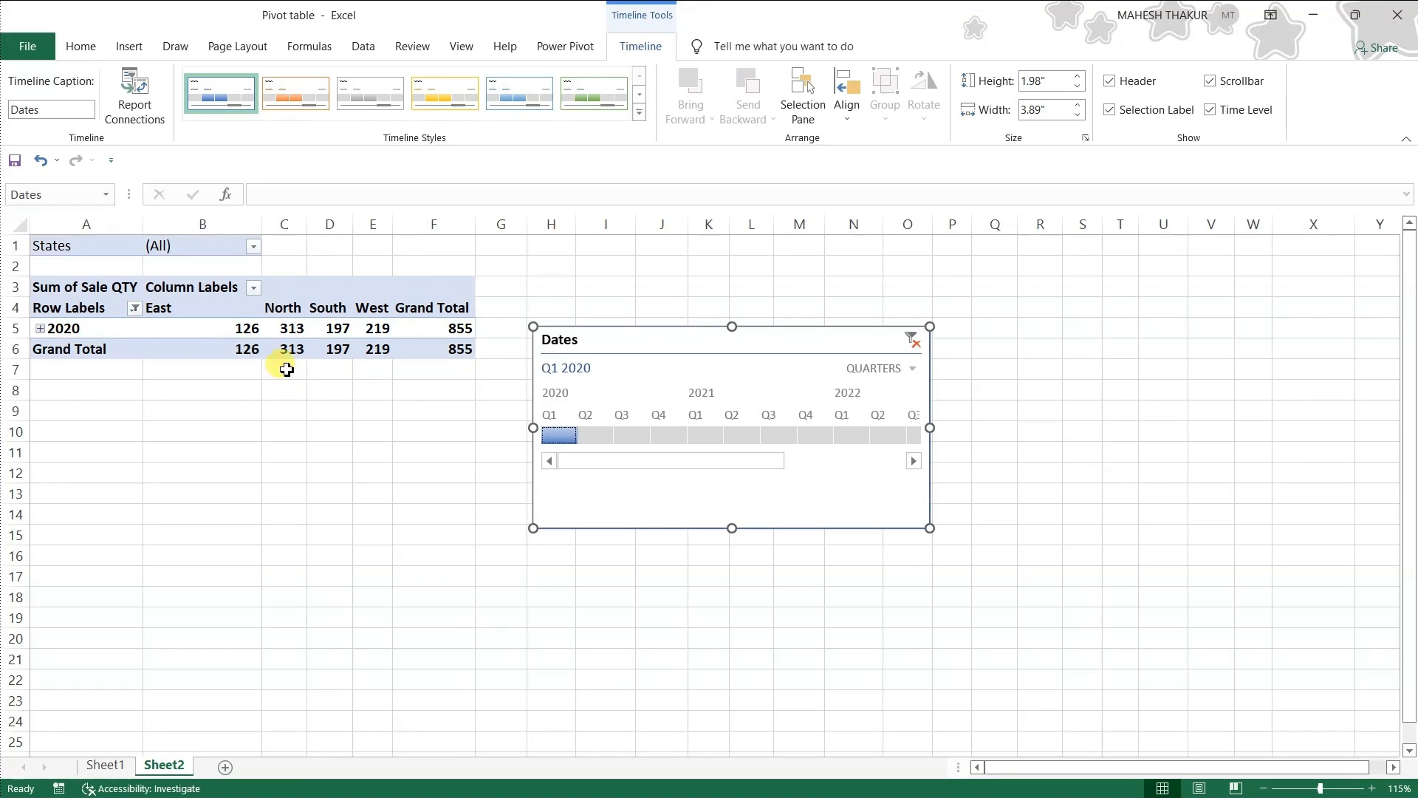
{"action": "left_click", "coordinate": [660, 437], "text": "shift"}
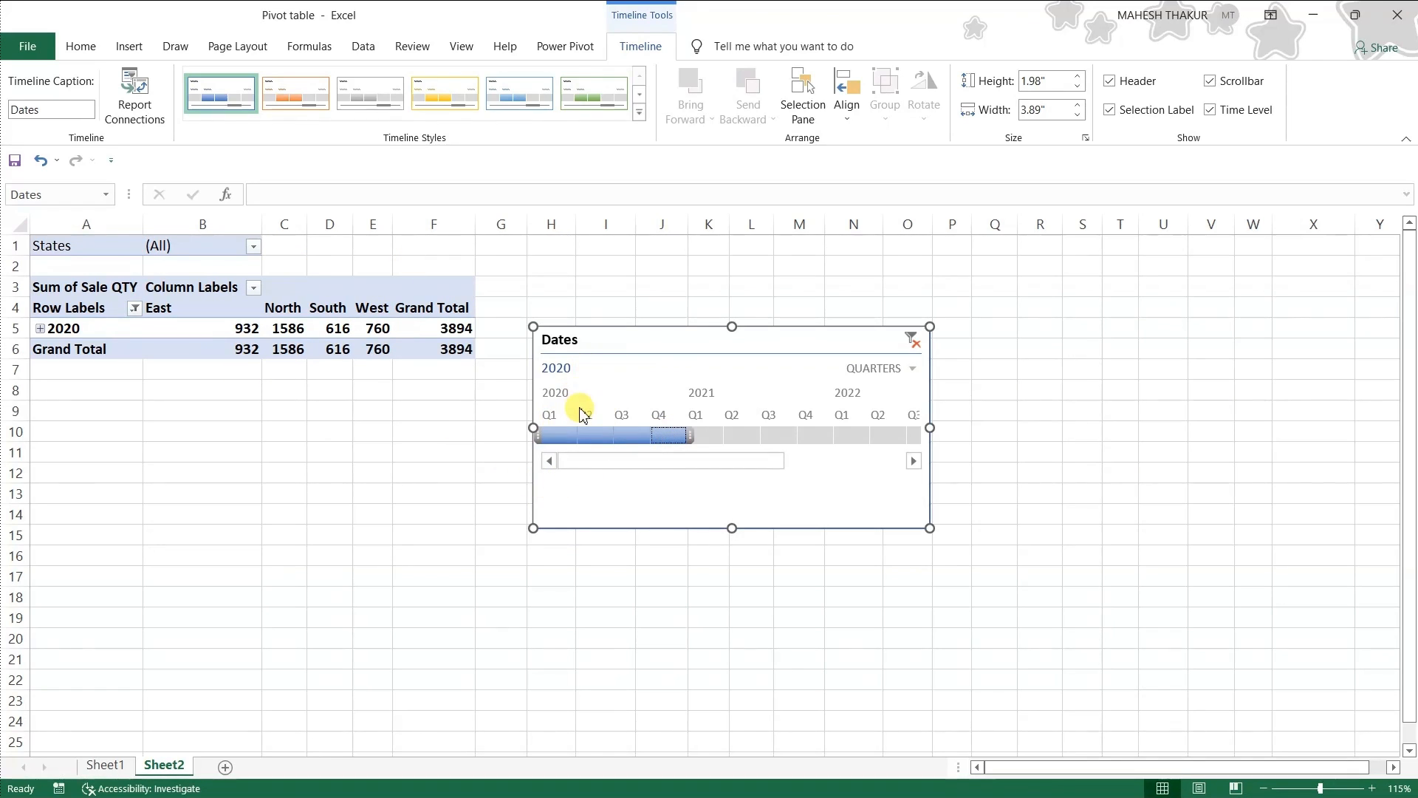
{"action": "left_click", "coordinate": [600, 435], "text": "shift"}
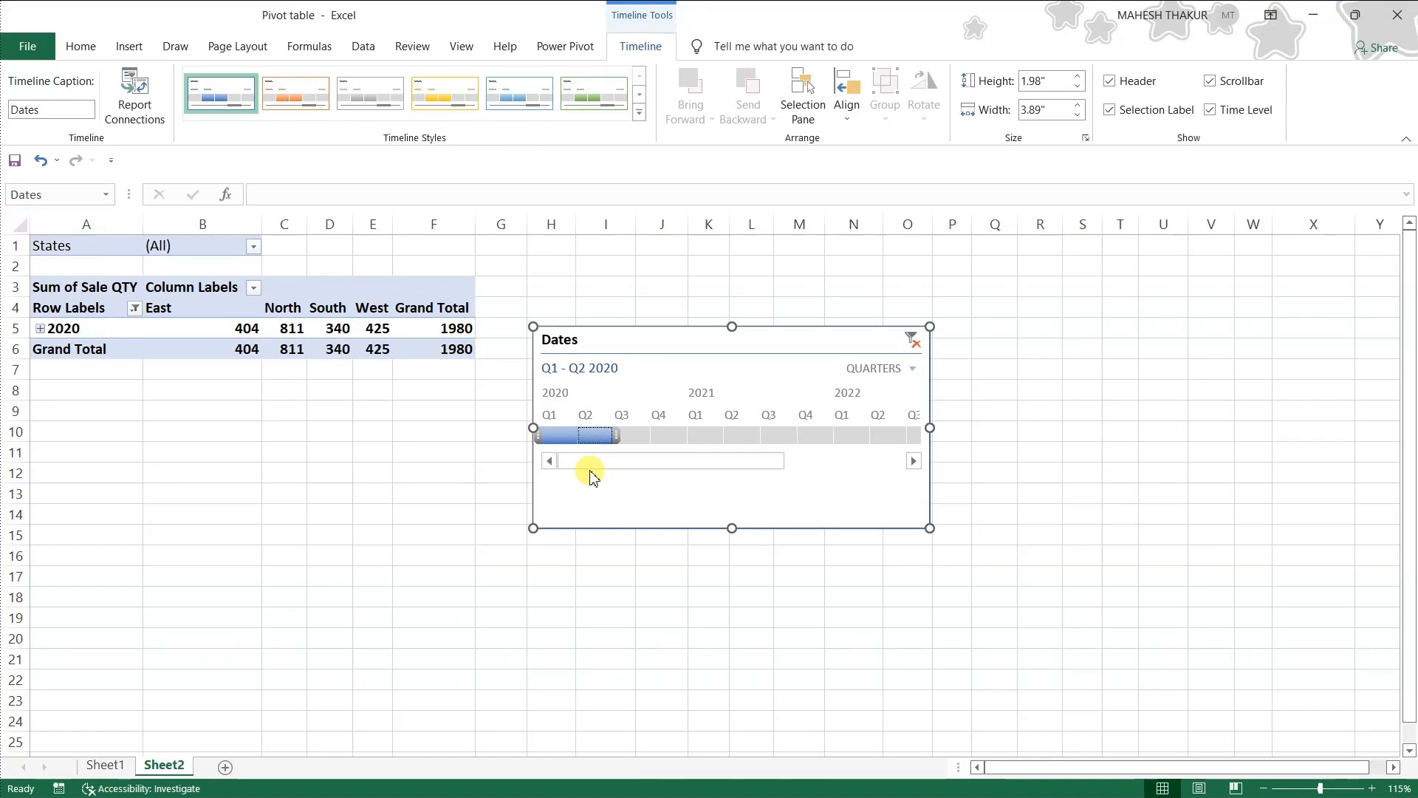
Set the Dates timeline to months and apply the orange timeline style.
{"action": "left_click", "coordinate": [901, 370]}
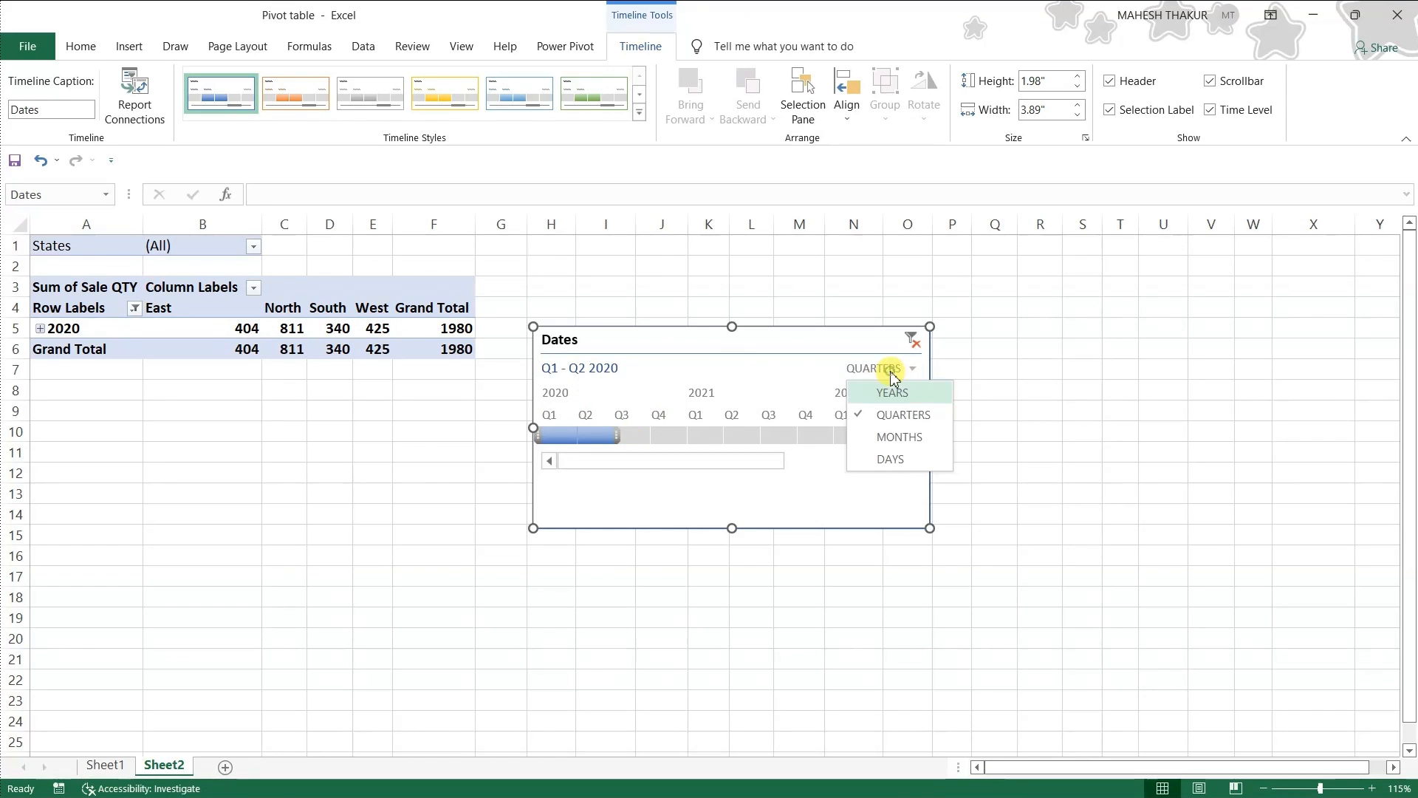
{"action": "left_click", "coordinate": [876, 437]}
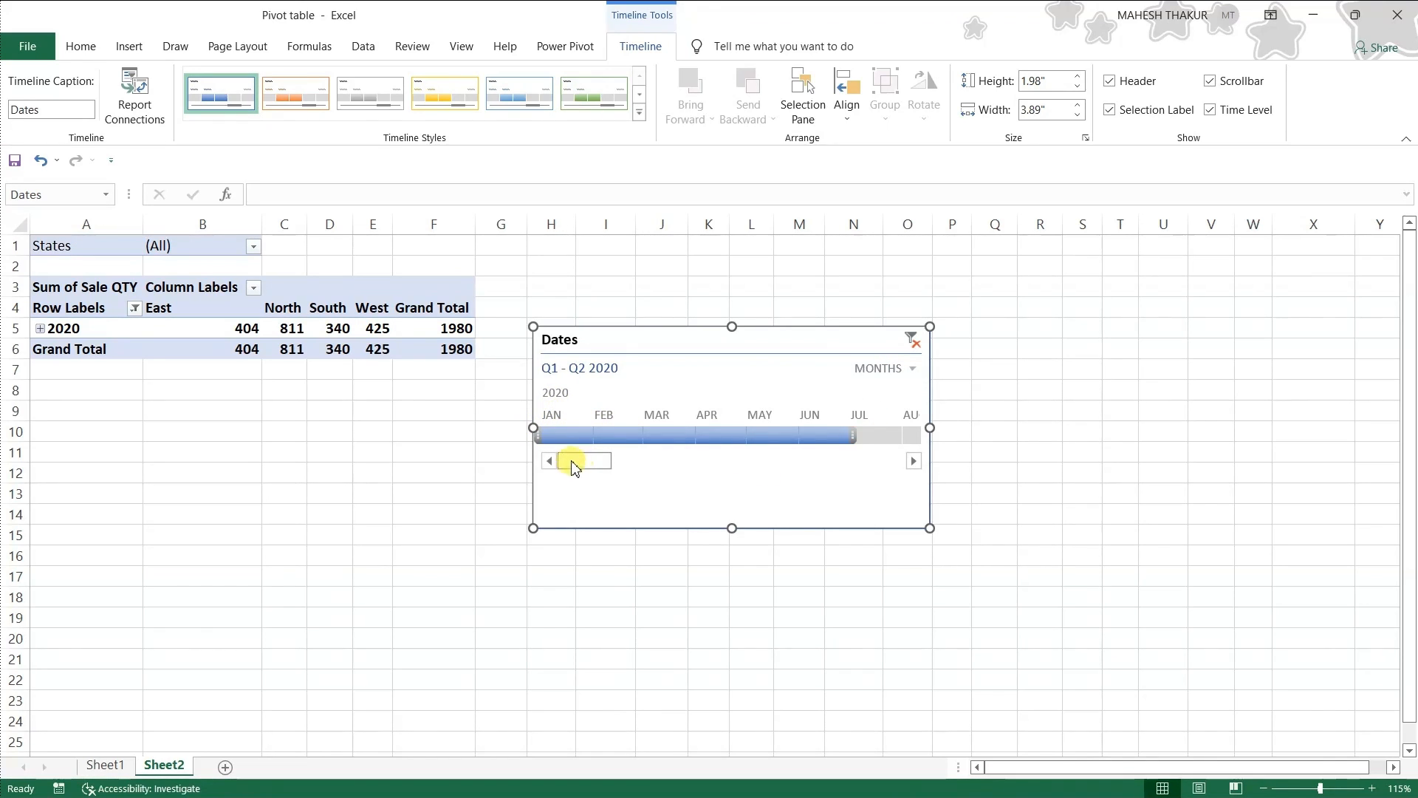
{"action": "left_click_drag", "start_coordinate": [595, 465], "coordinate": [692, 459]}
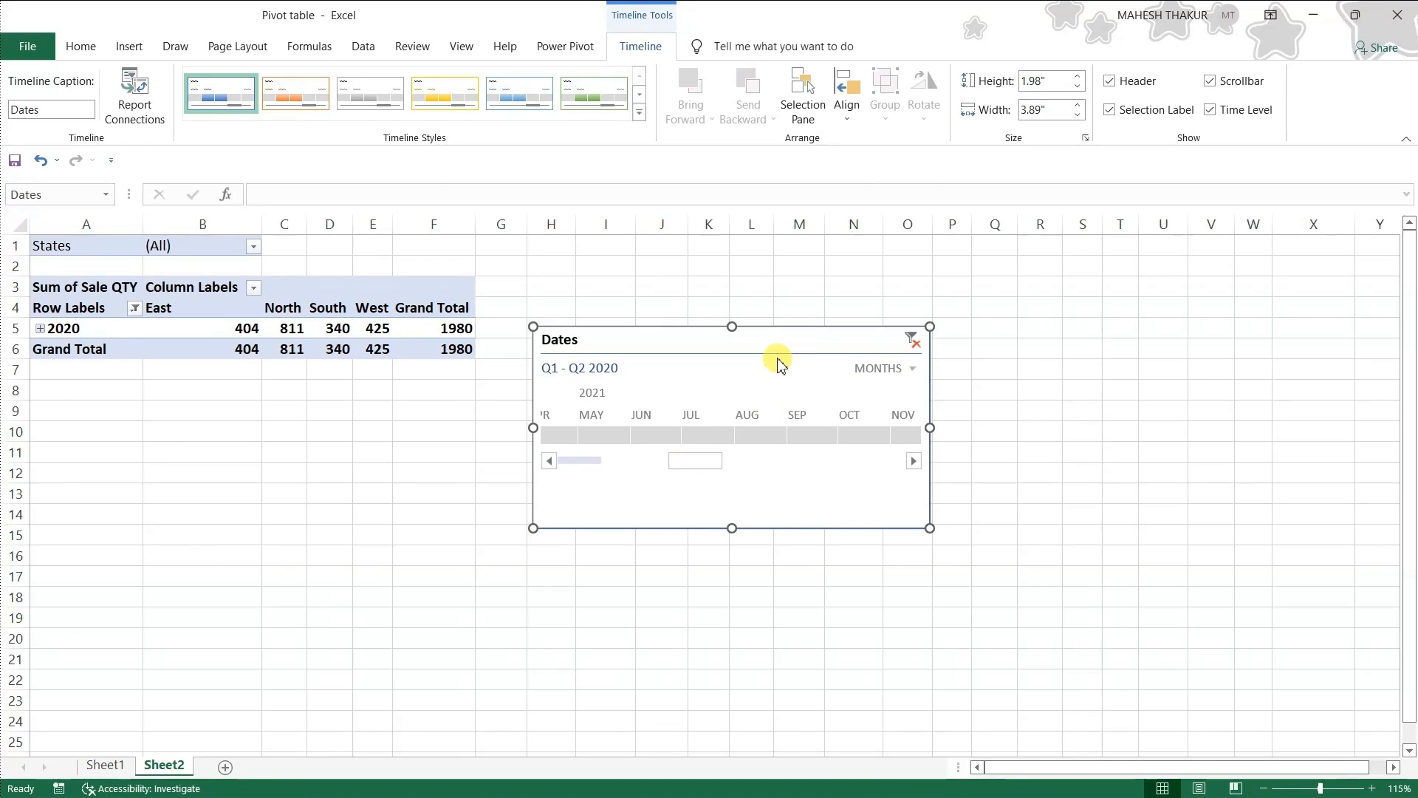
{"action": "left_click", "coordinate": [290, 91]}
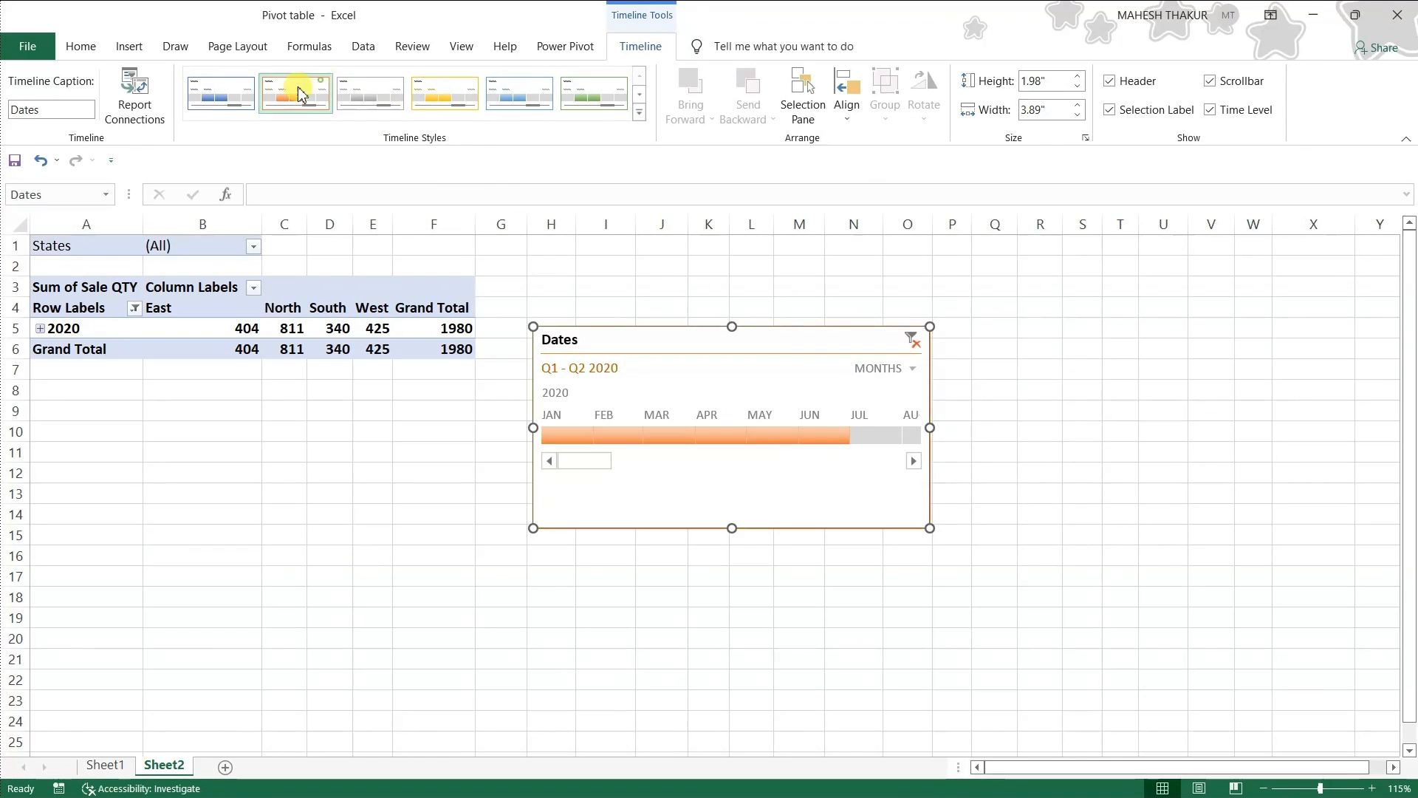
Clear the Dates timeline filter and delete the timeline from the sheet.
{"action": "left_click", "coordinate": [914, 344]}
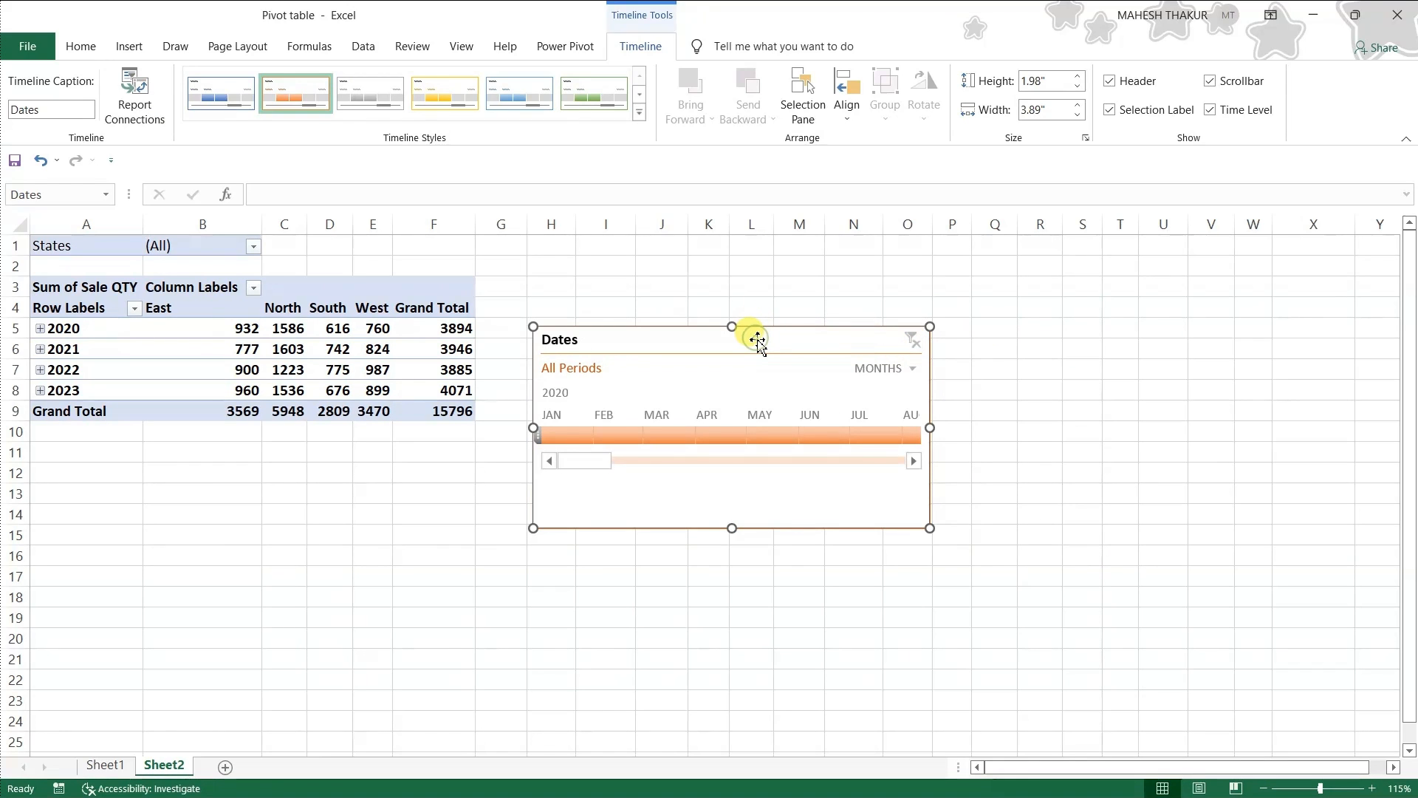
{"action": "key", "text": "Delete"}
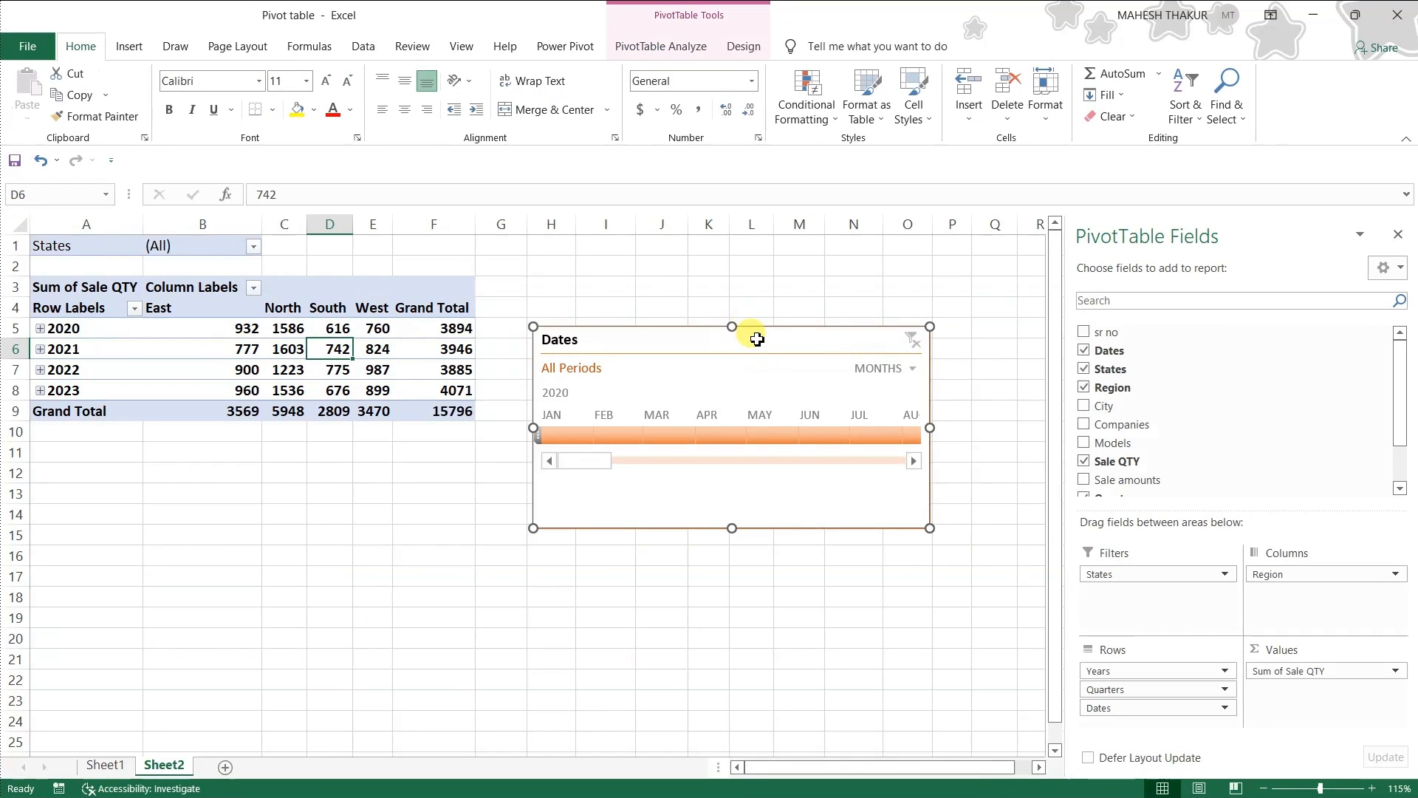
{"action": "left_click", "coordinate": [352, 373]}
{"action": "key", "text": "Delete"}
{"action": "left_click", "coordinate": [672, 348]}
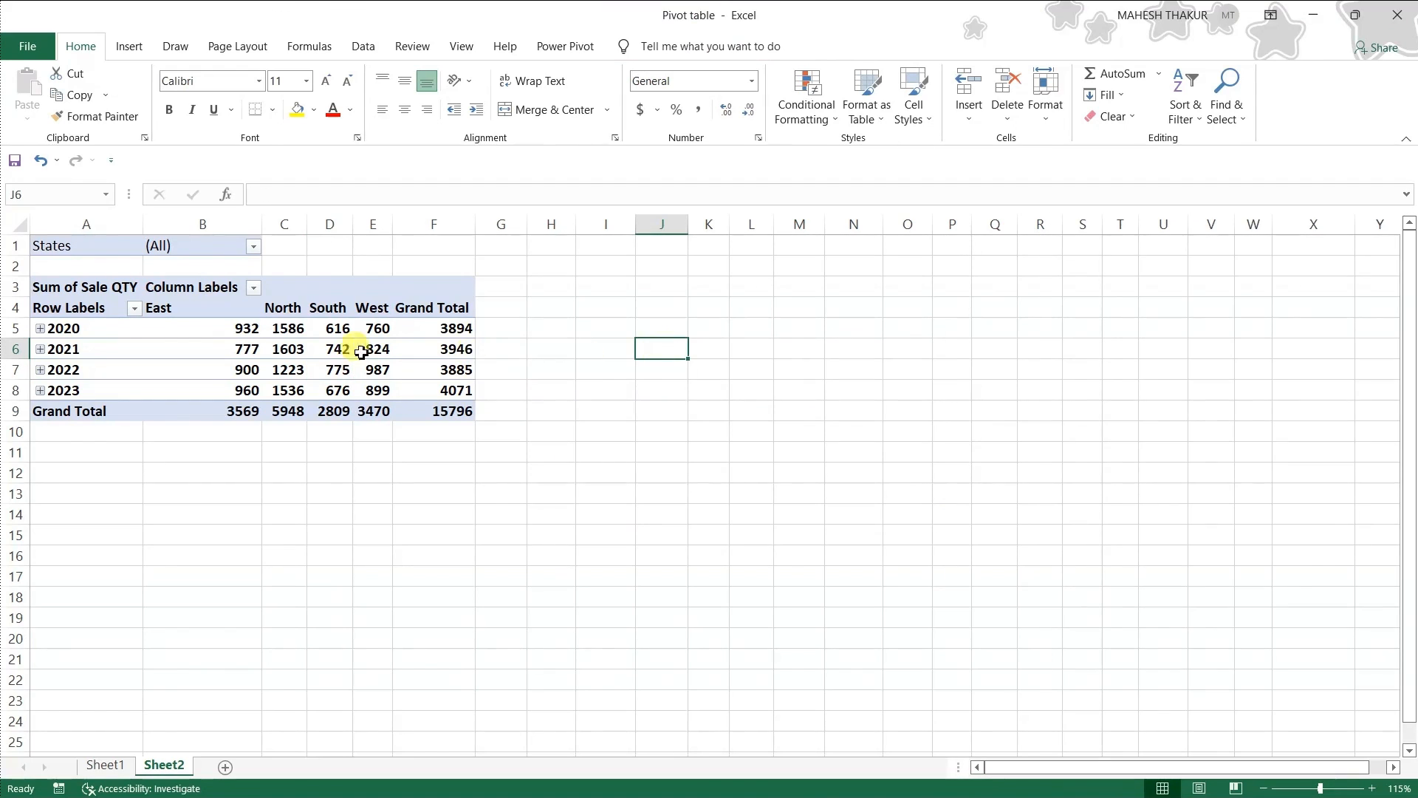
Check the source sales data on Sheet1 and return to the PivotTable on Sheet2.
{"action": "left_click", "coordinate": [344, 351]}
{"action": "left_click", "coordinate": [626, 46]}
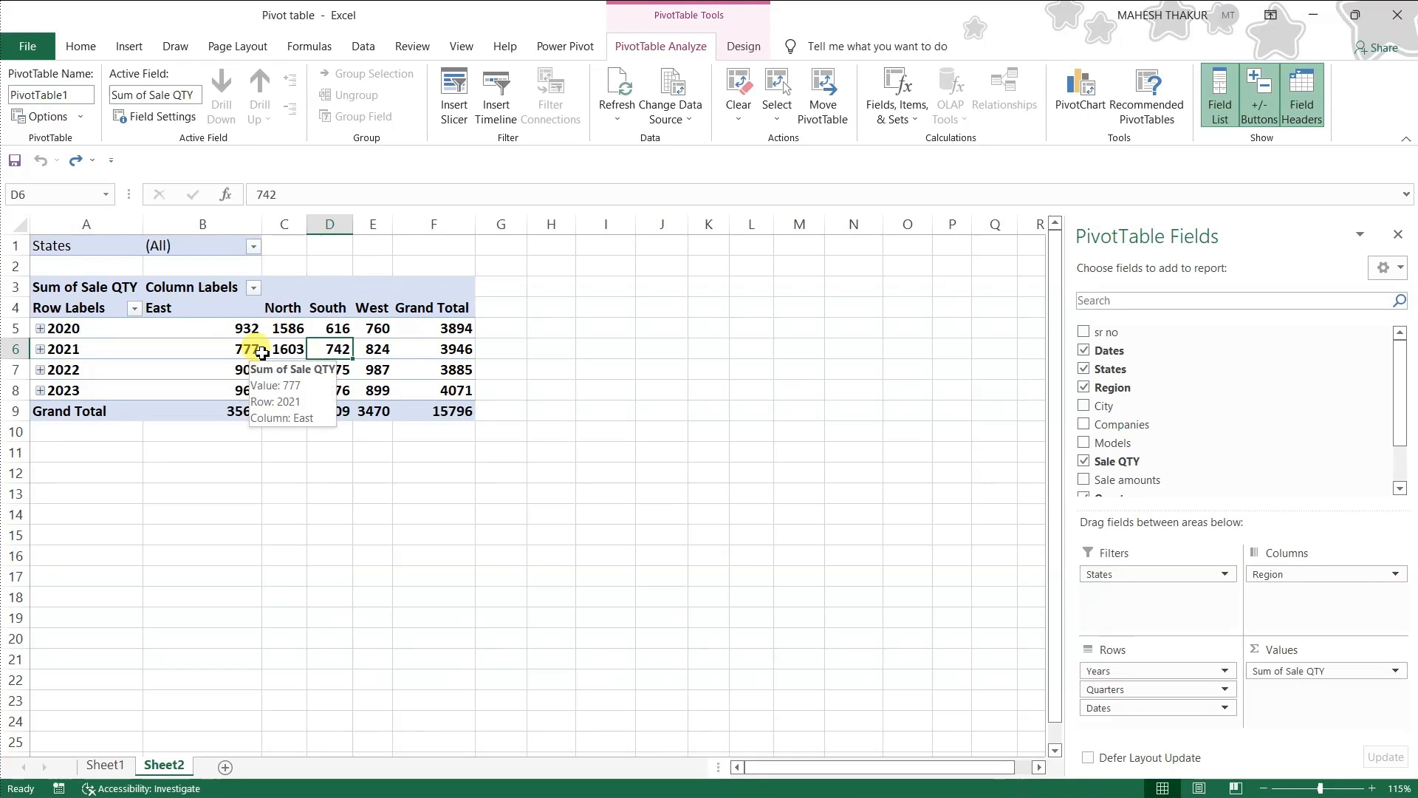
{"action": "left_click", "coordinate": [109, 766]}
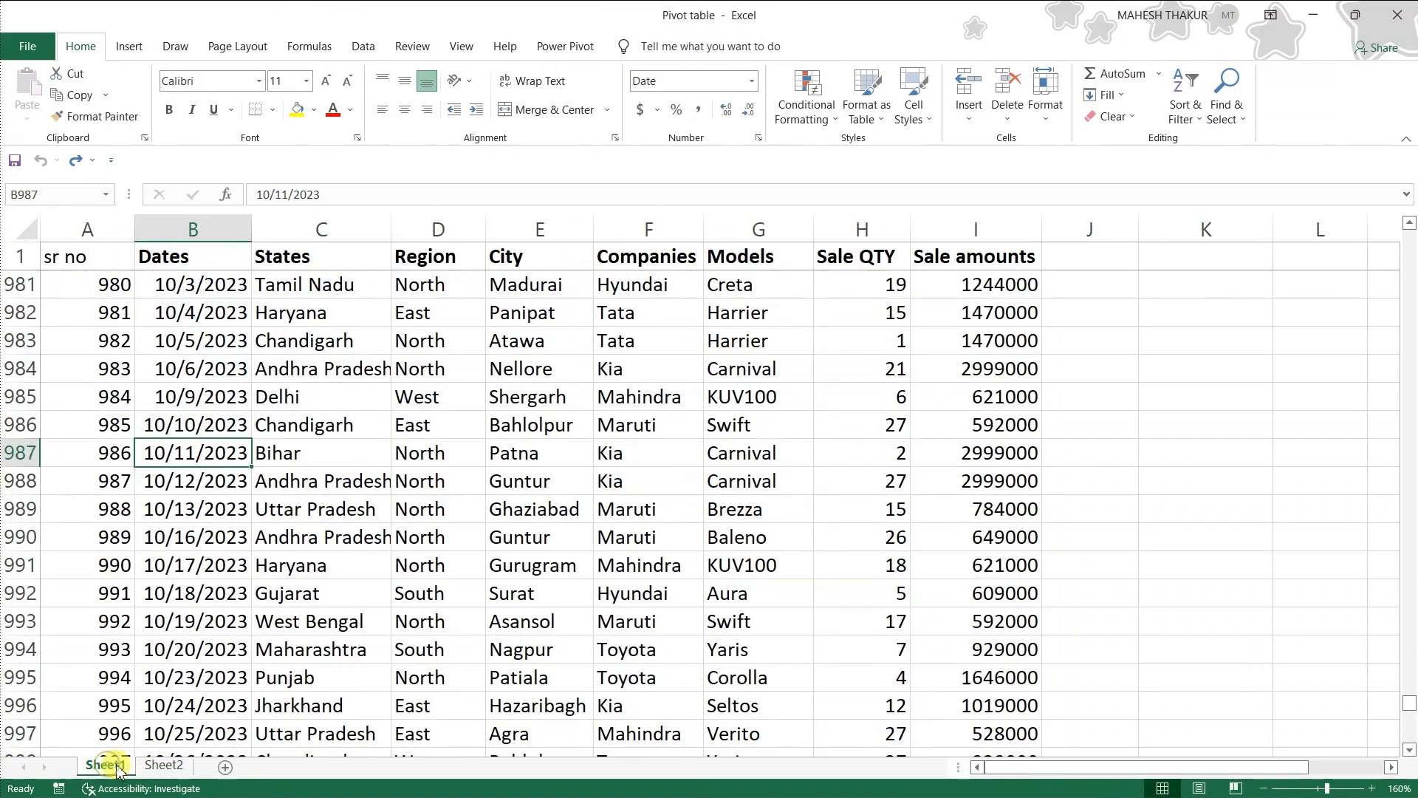
{"action": "left_click", "coordinate": [161, 766]}
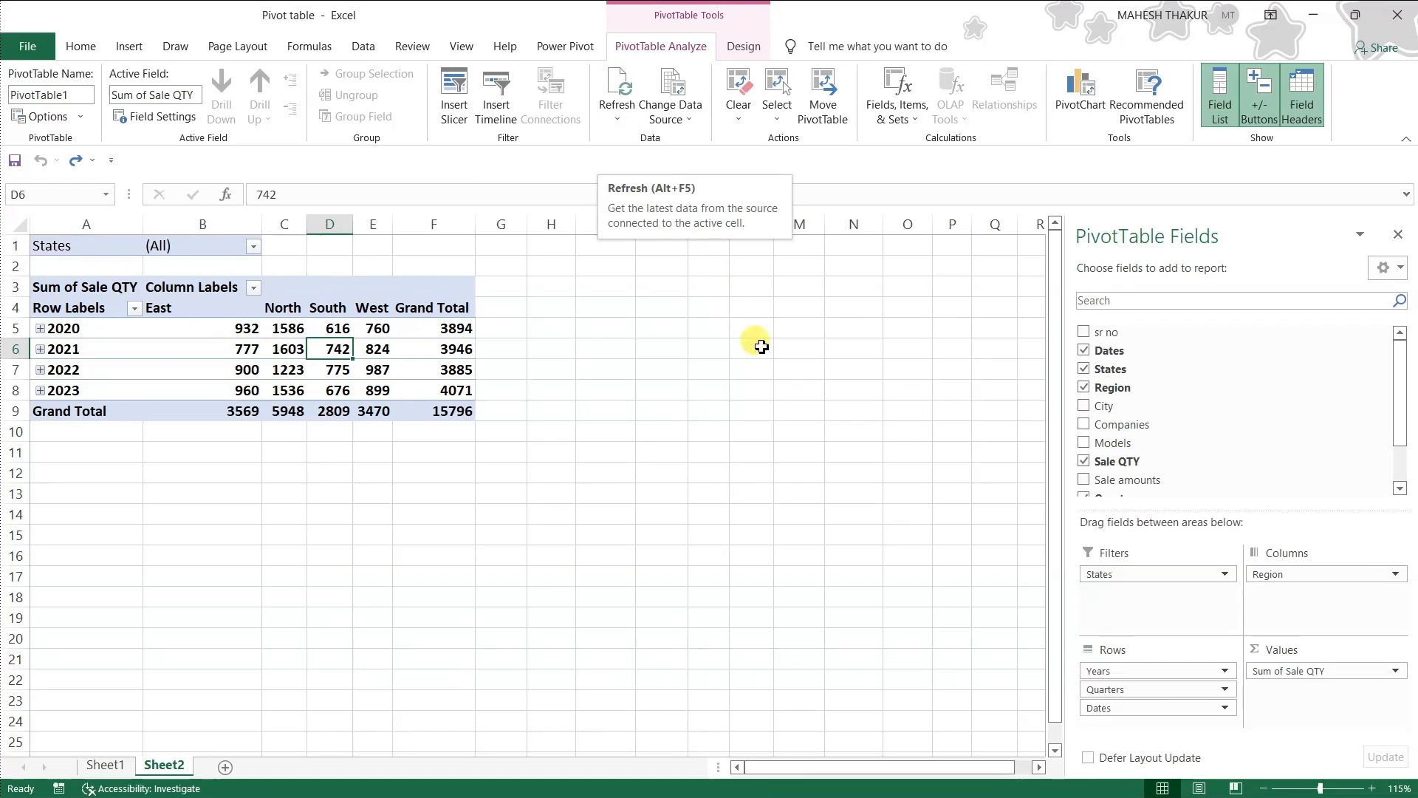
Remove Region from the PivotTable columns and add Companies and Models as the column fields.
{"action": "left_click_drag", "start_coordinate": [1275, 574], "coordinate": [1152, 574]}
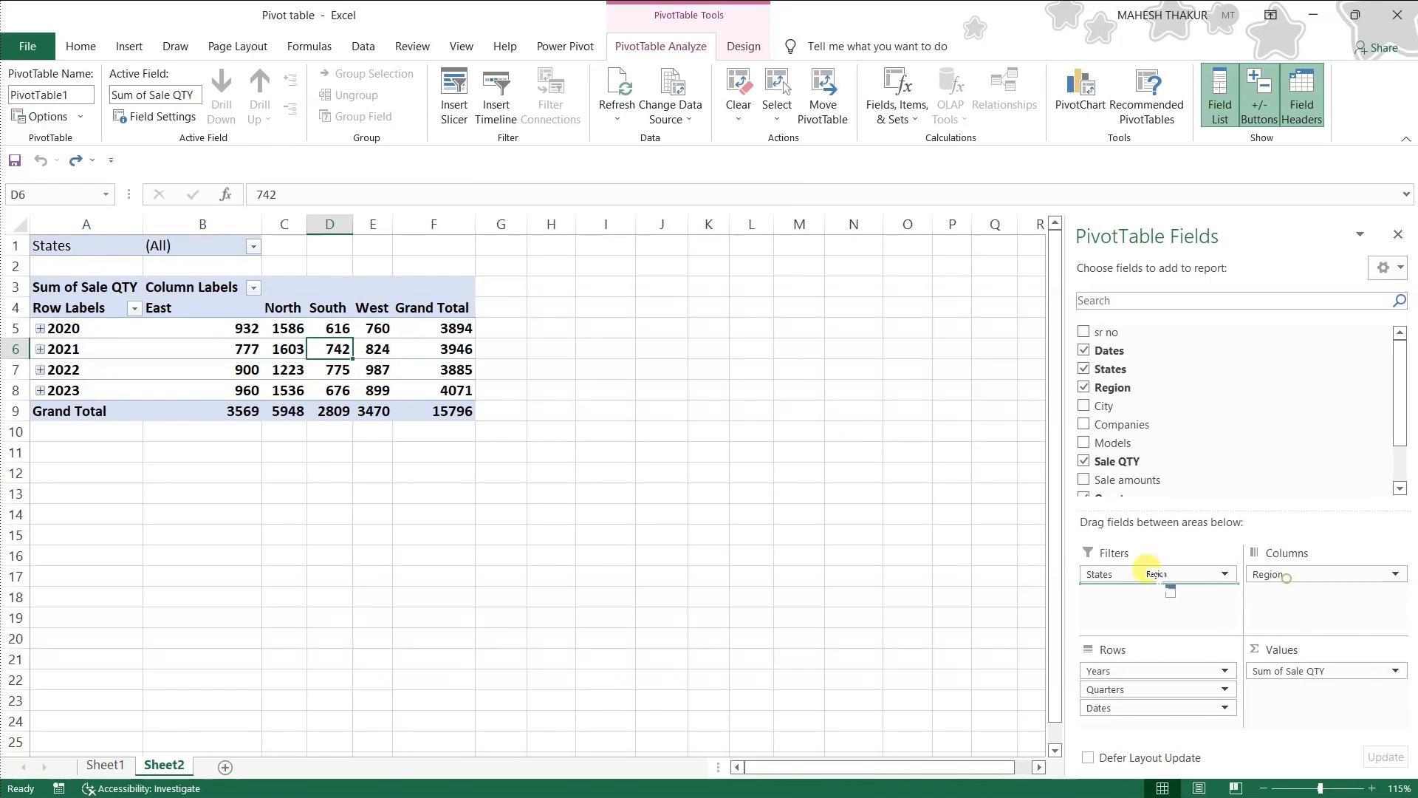
{"action": "left_click_drag", "start_coordinate": [939, 565], "coordinate": [960, 566]}
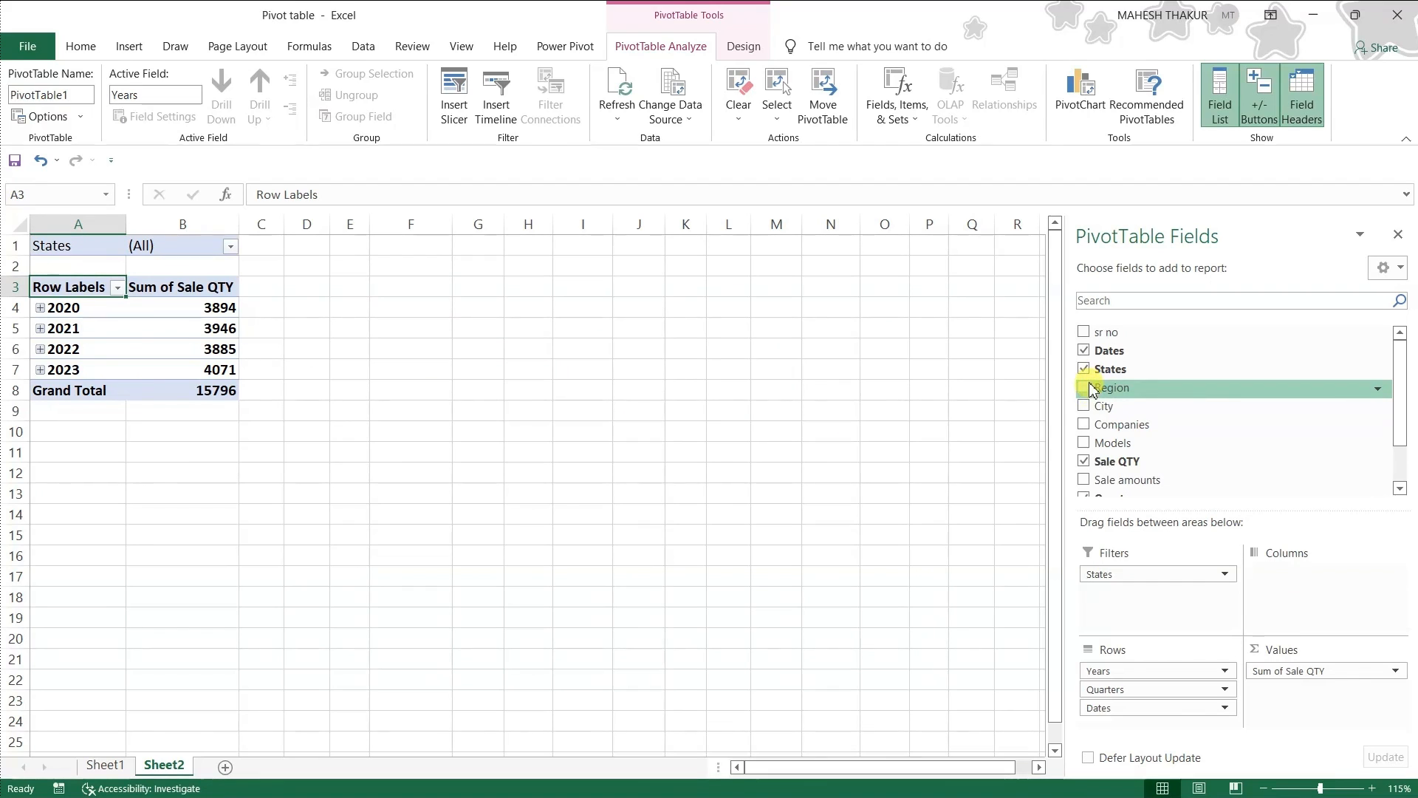
{"action": "left_click_drag", "start_coordinate": [1093, 426], "coordinate": [1260, 594]}
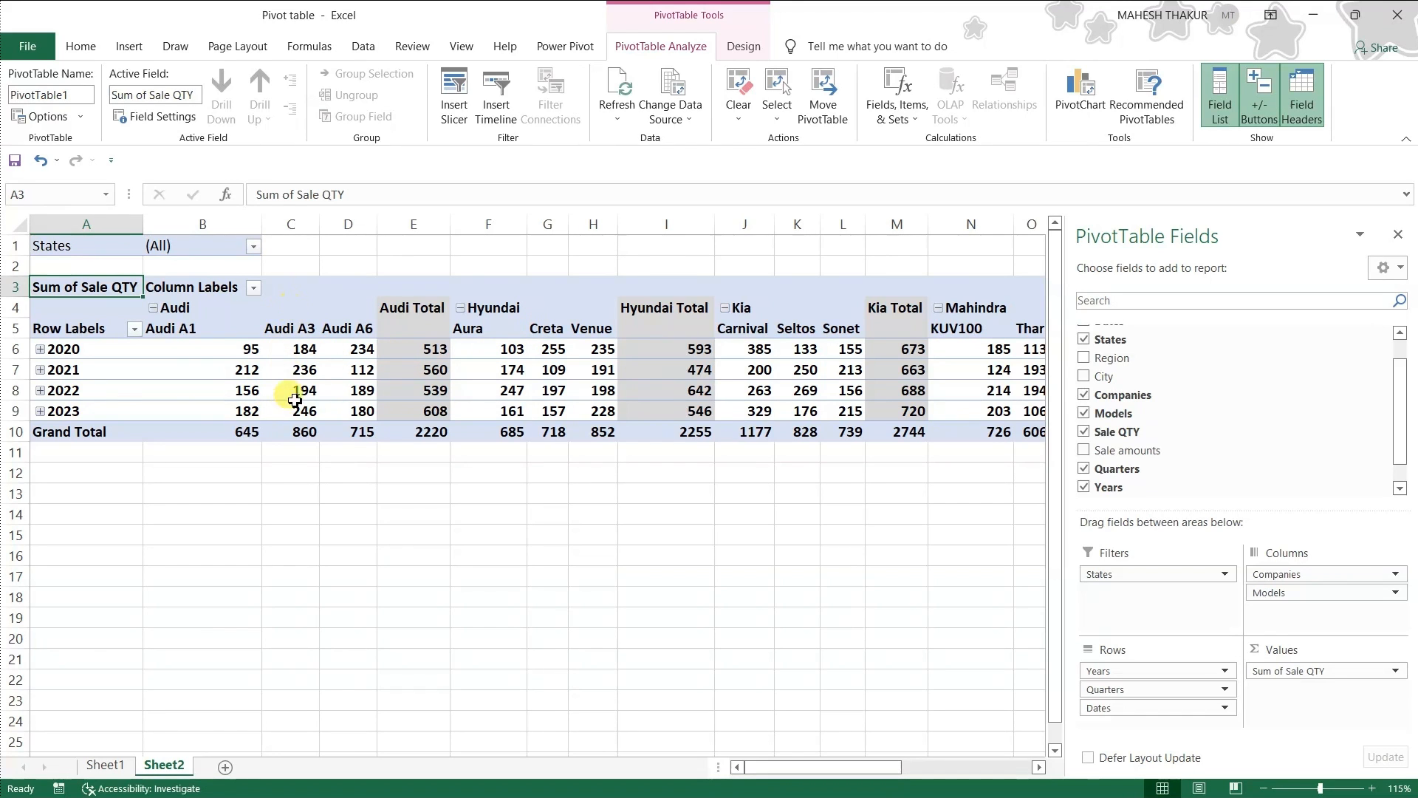
Replace all occurrences of "audi a3" with "Audi Q3" in the Models column of the source data on Sheet1.
{"action": "left_click", "coordinate": [100, 766]}
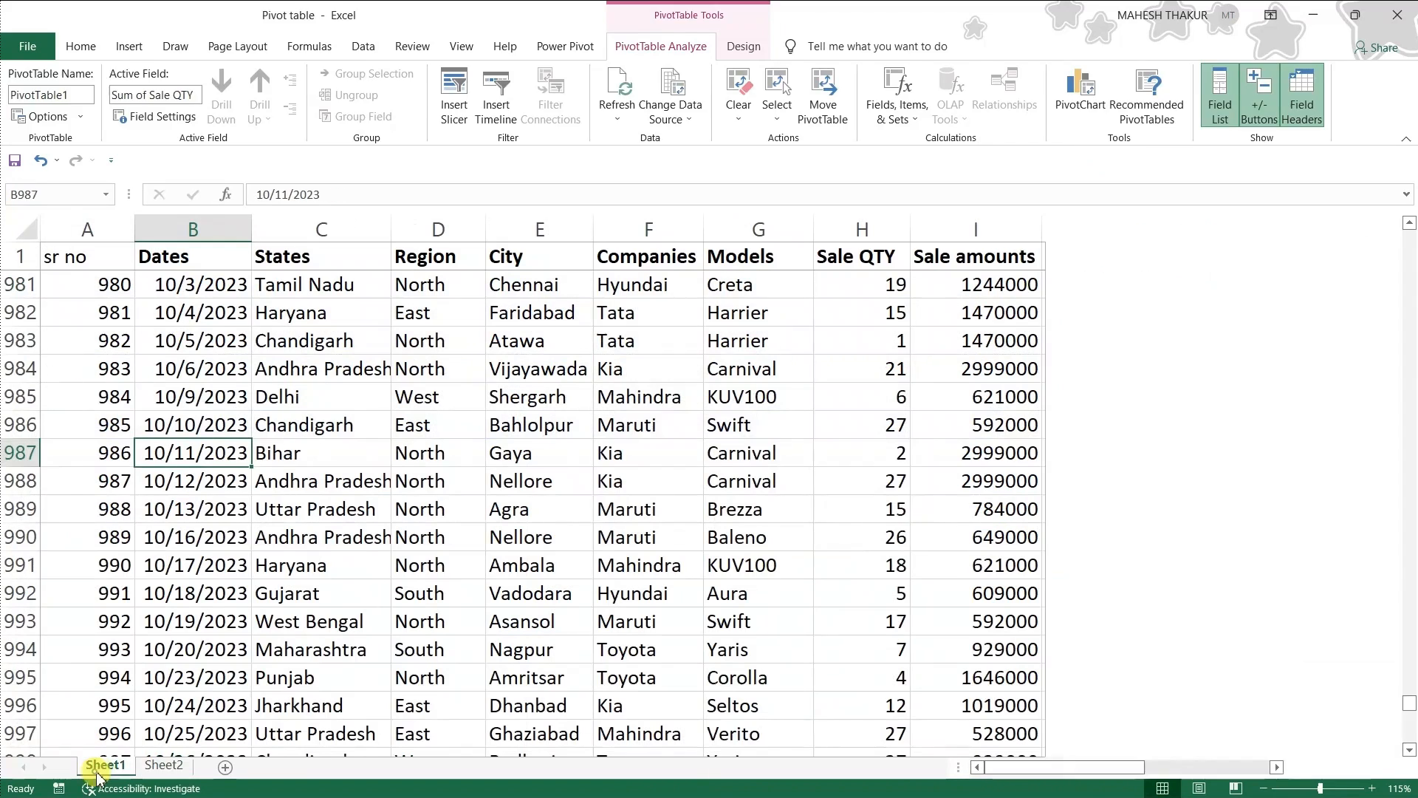
{"action": "left_click", "coordinate": [747, 286]}
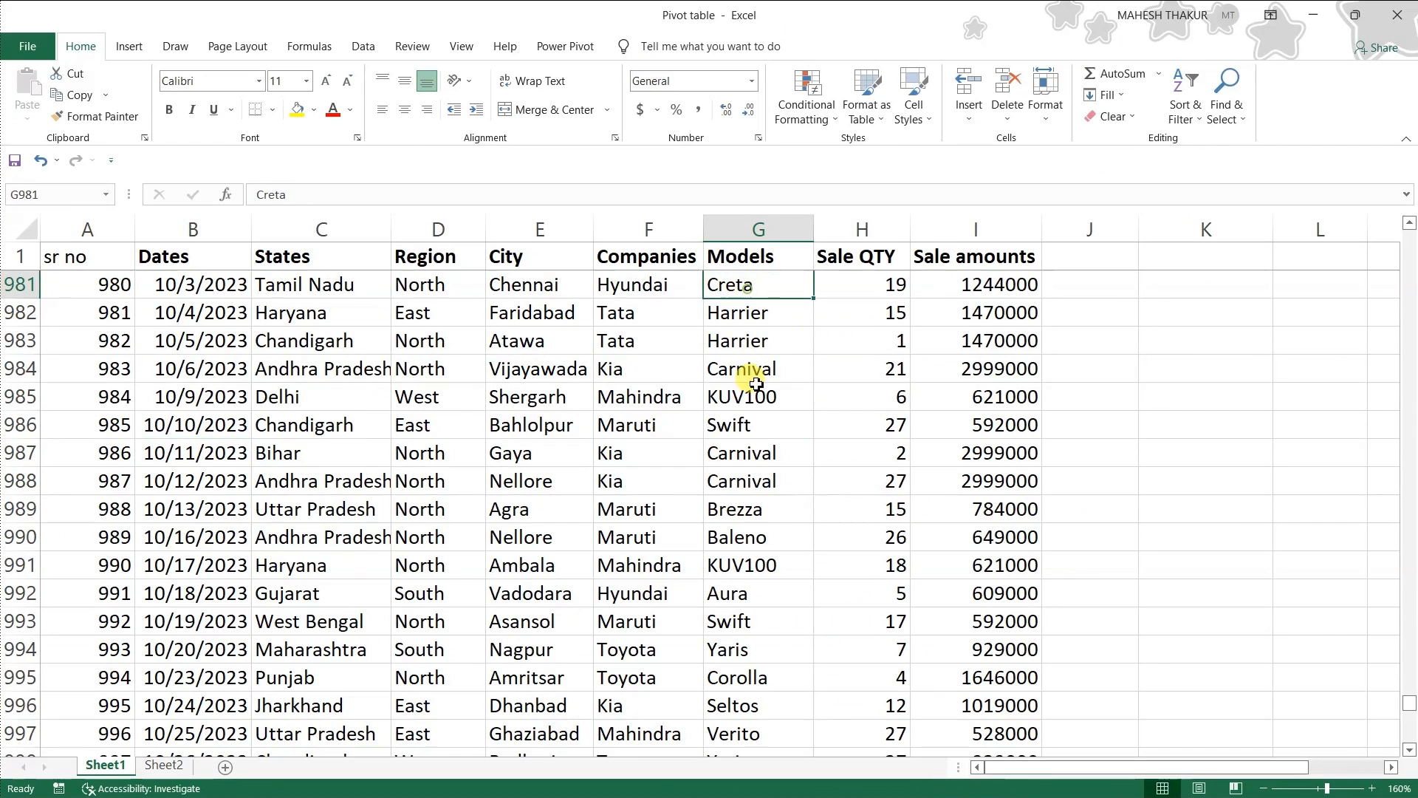
{"action": "left_click", "coordinate": [746, 480]}
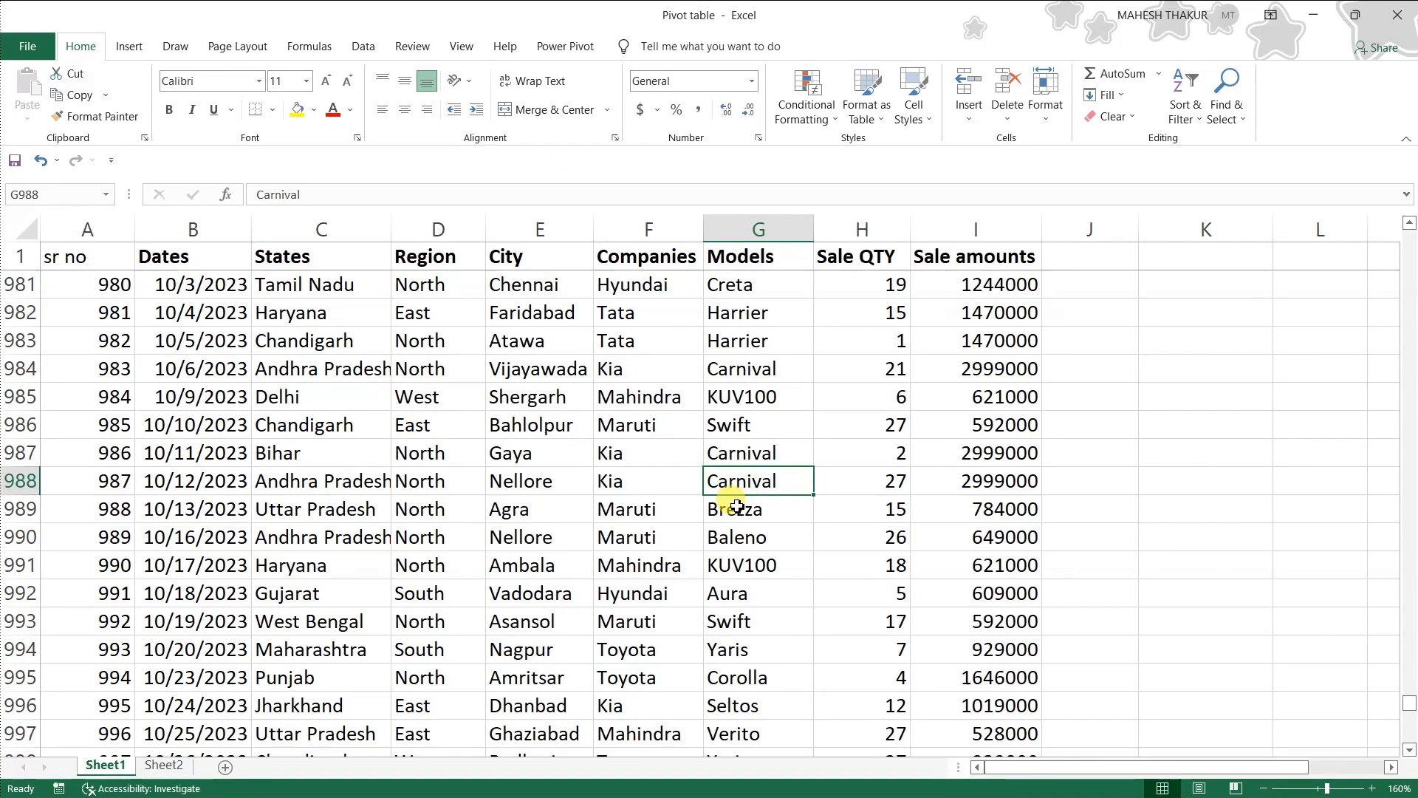
{"action": "scroll", "coordinate": [735, 502], "scroll_direction": "up", "scroll_amount": 6}
{"action": "key", "text": "ctrl+space"}
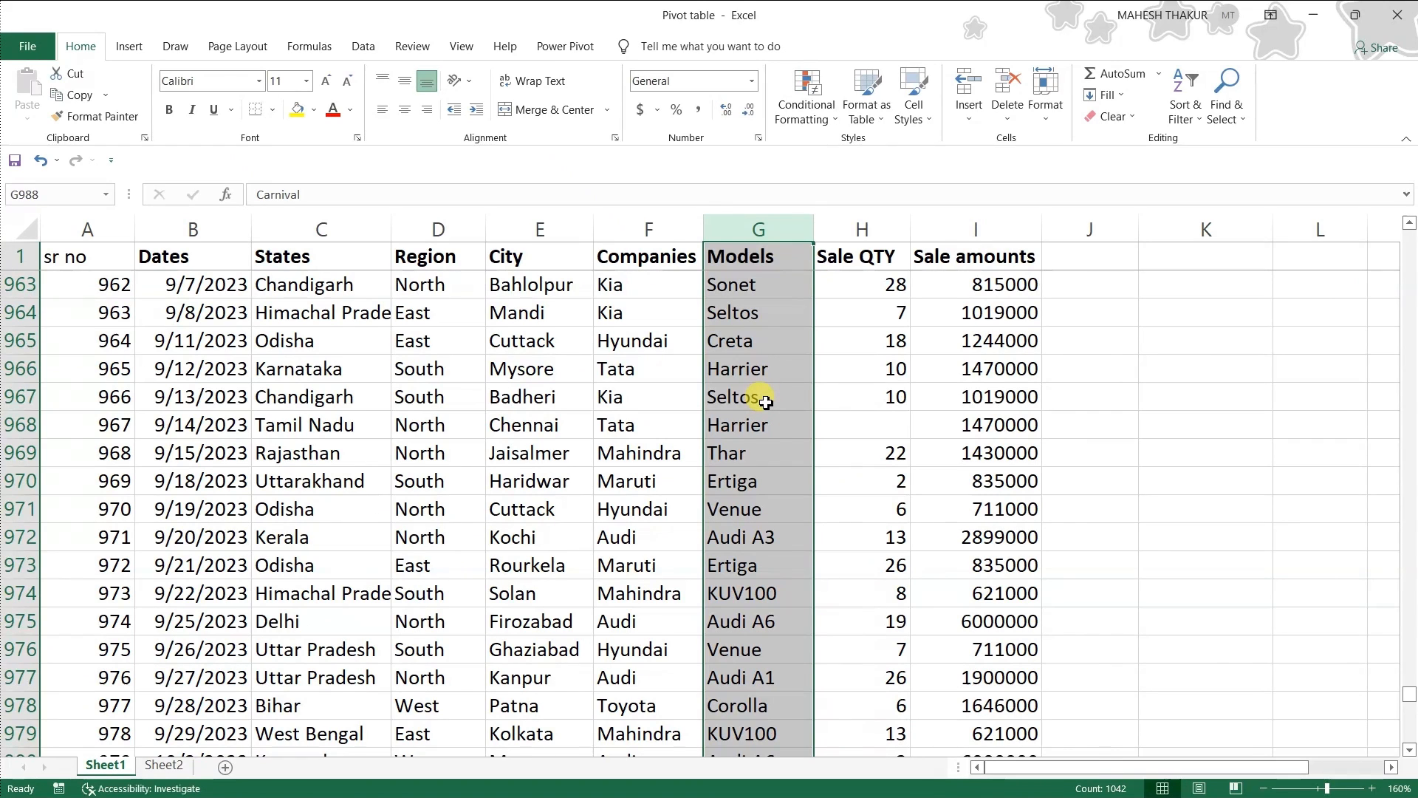
{"action": "key", "text": "ctrl+h"}
{"action": "left_click_drag", "start_coordinate": [350, 455], "coordinate": [270, 448]}
{"action": "left_click_drag", "start_coordinate": [424, 409], "coordinate": [609, 287]}
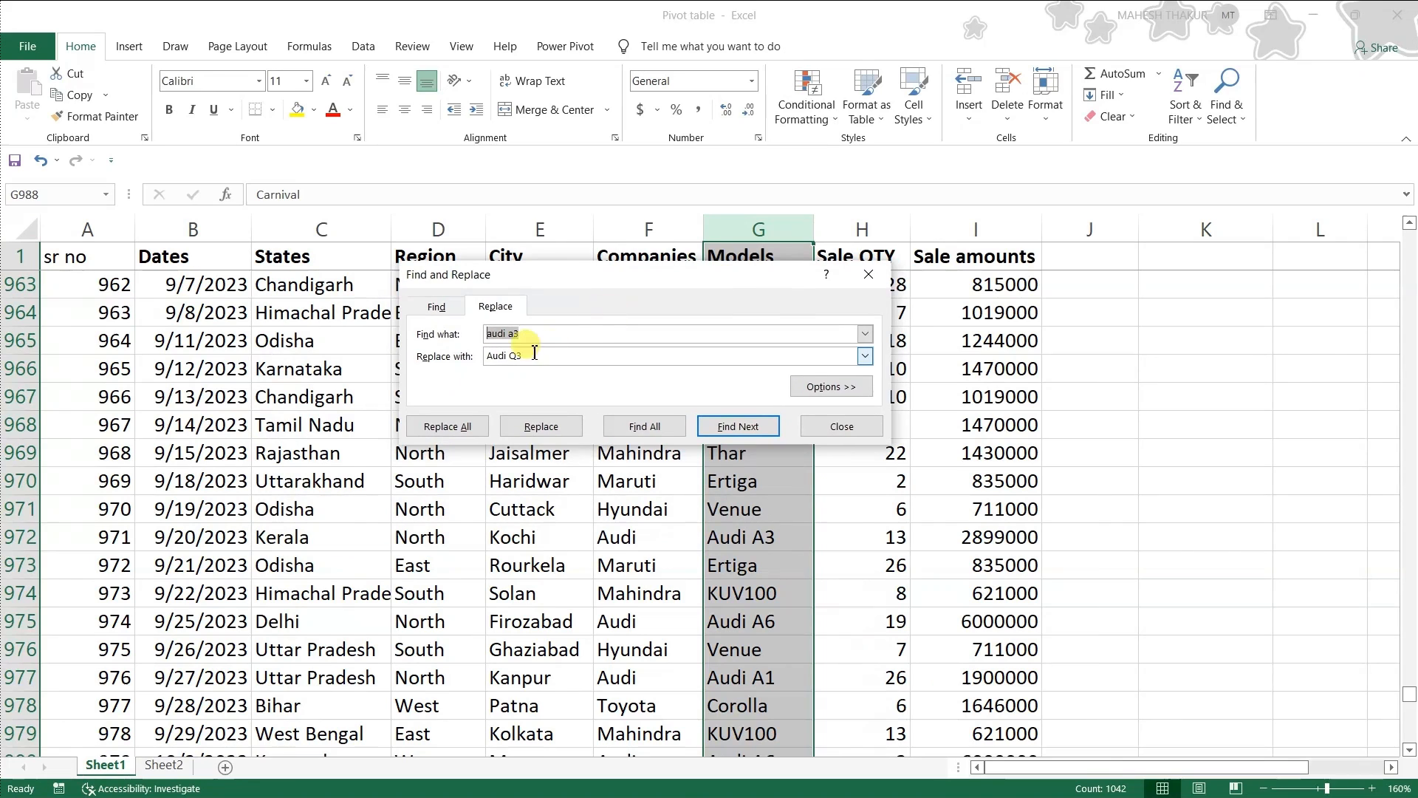
{"action": "left_click_drag", "start_coordinate": [539, 333], "coordinate": [465, 326]}
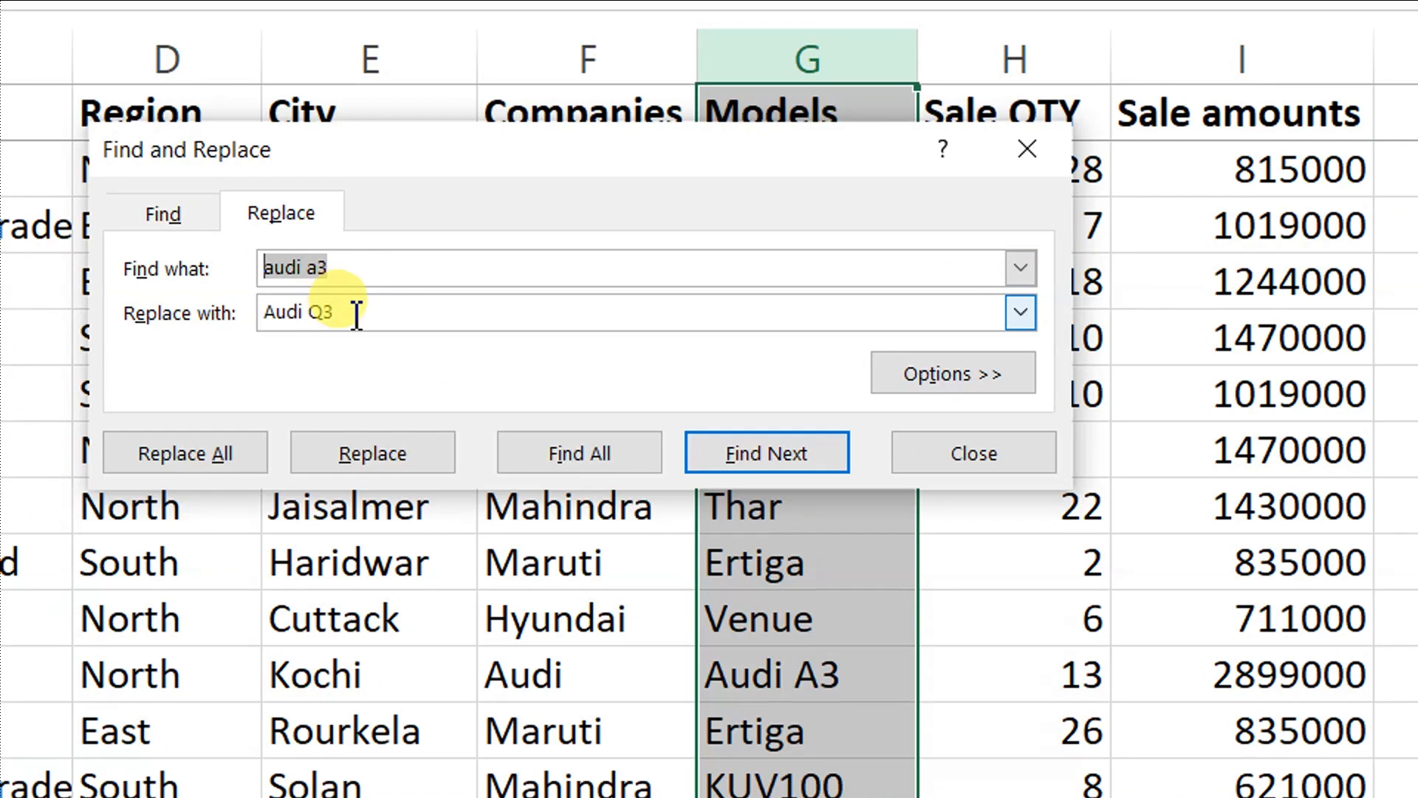
{"action": "left_click_drag", "start_coordinate": [358, 311], "coordinate": [276, 311]}
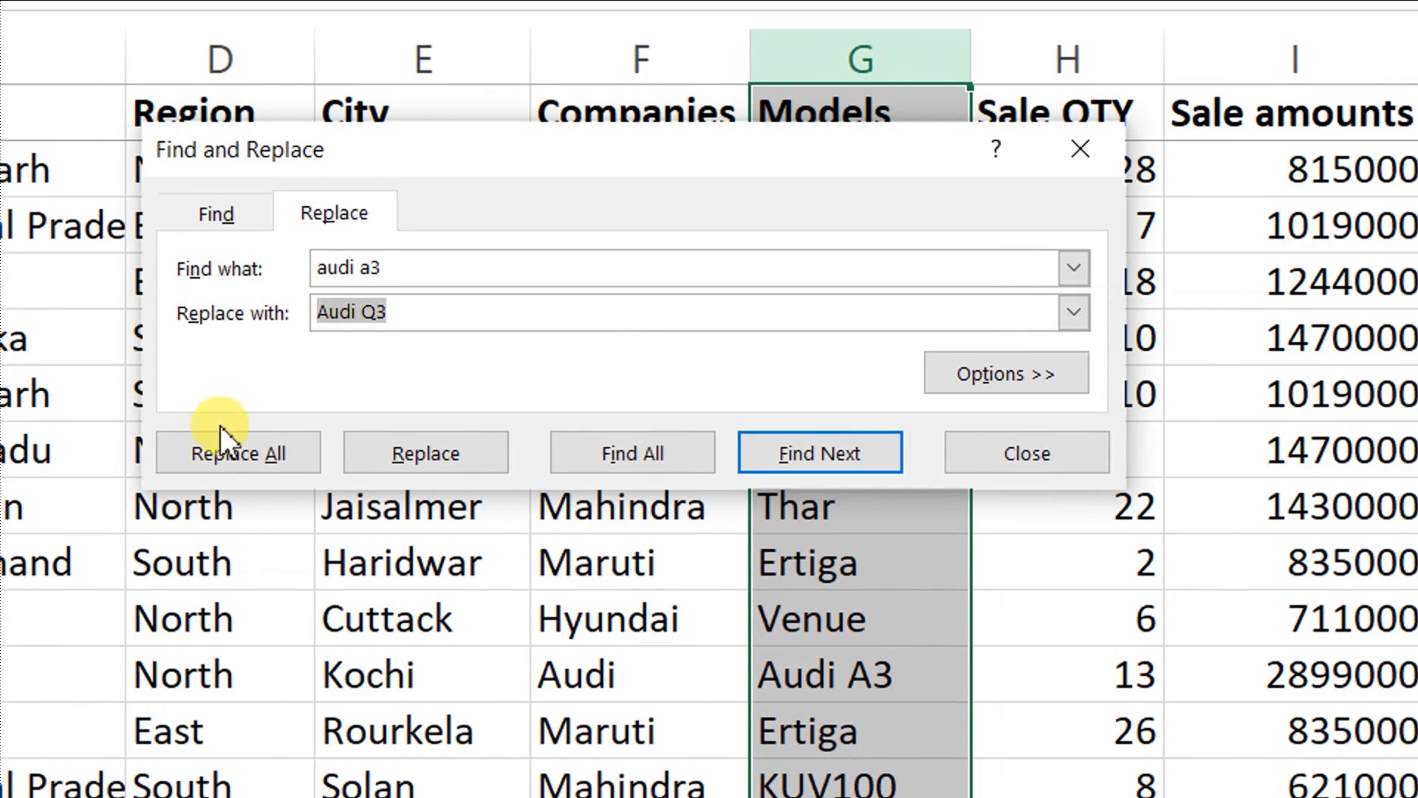
{"action": "left_click", "coordinate": [181, 451]}
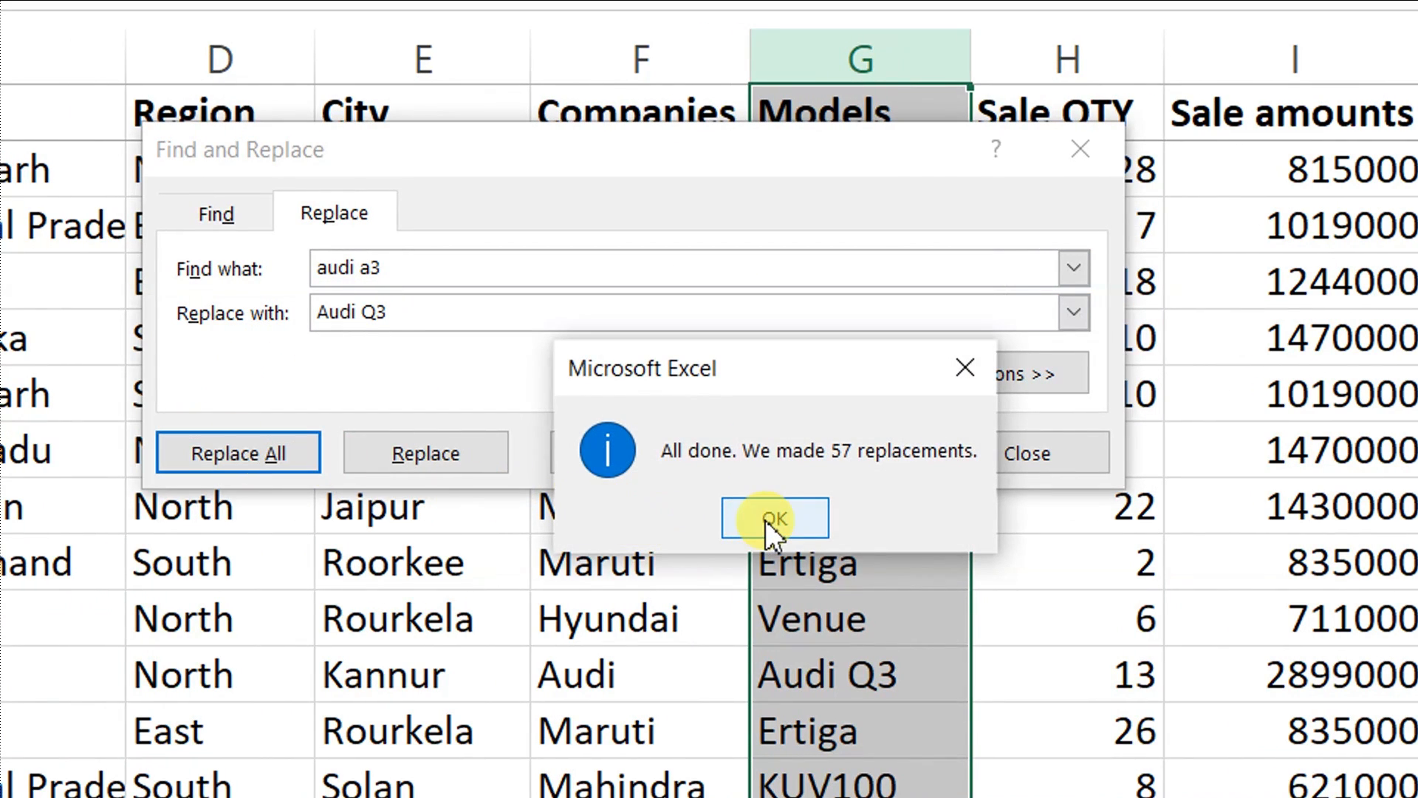
{"action": "left_click", "coordinate": [768, 519]}
{"action": "left_click", "coordinate": [1004, 468]}
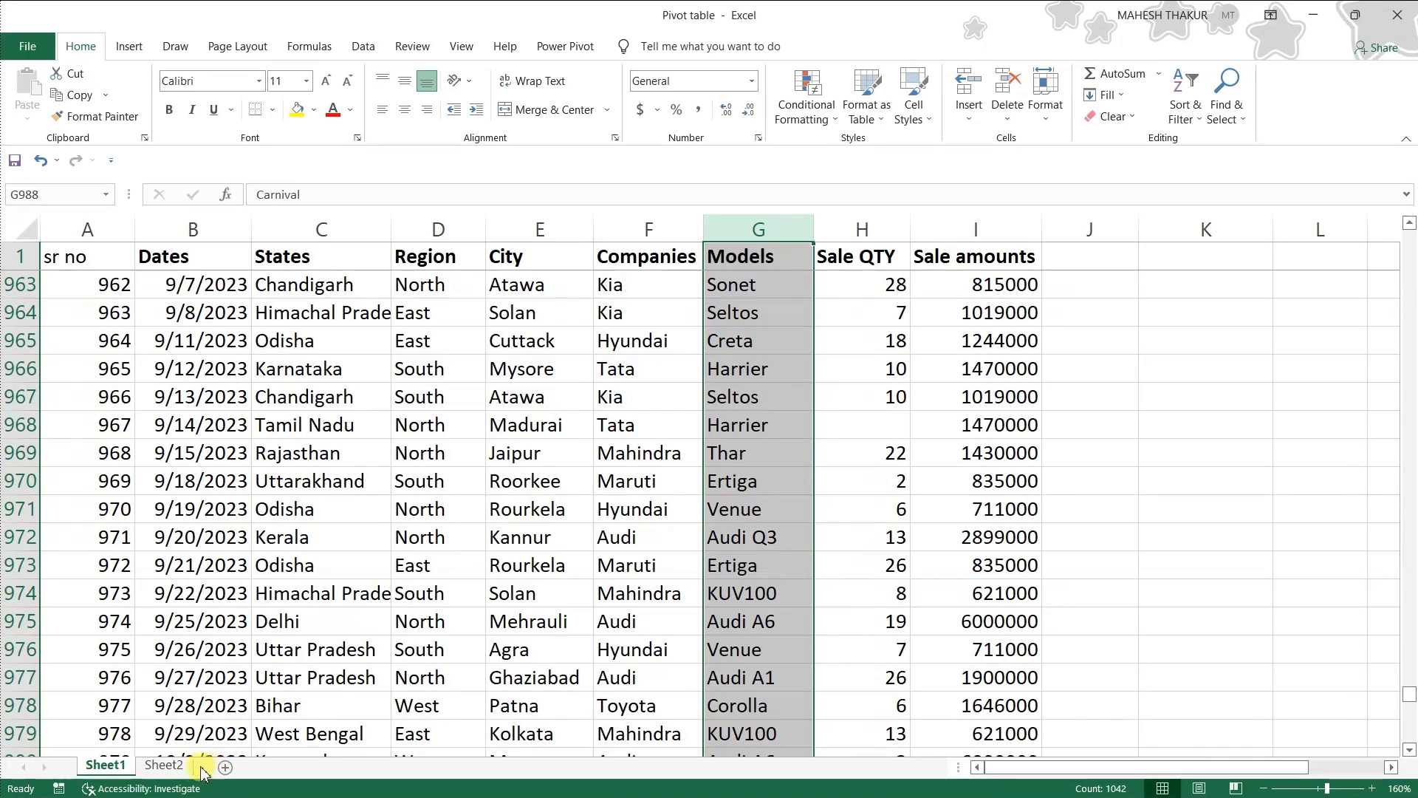
Refresh the PivotTable on Sheet2 from its source data and select the Audi Q3 column label.
{"action": "left_click", "coordinate": [170, 765]}
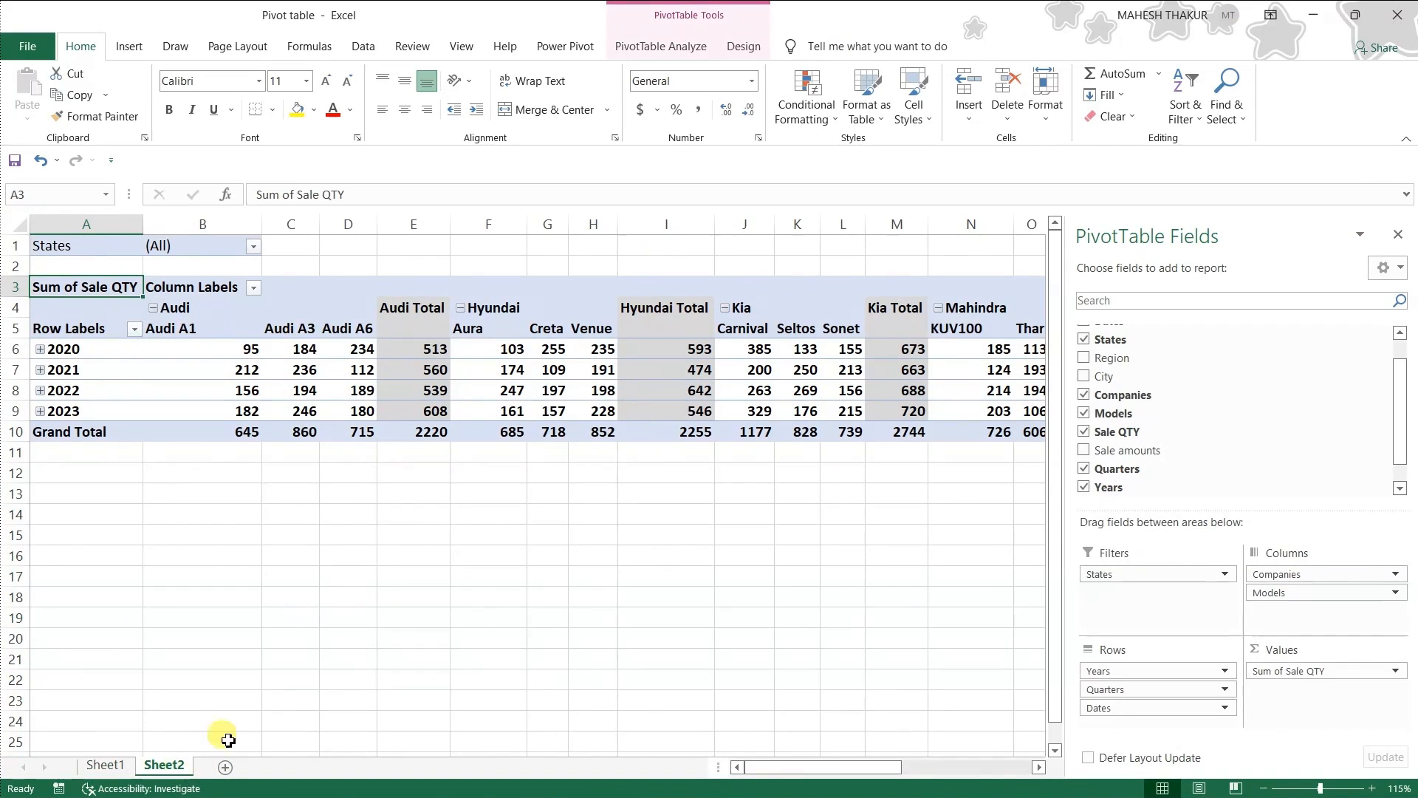
{"action": "left_click", "coordinate": [302, 336]}
{"action": "mouse_move", "coordinate": [301, 370]}
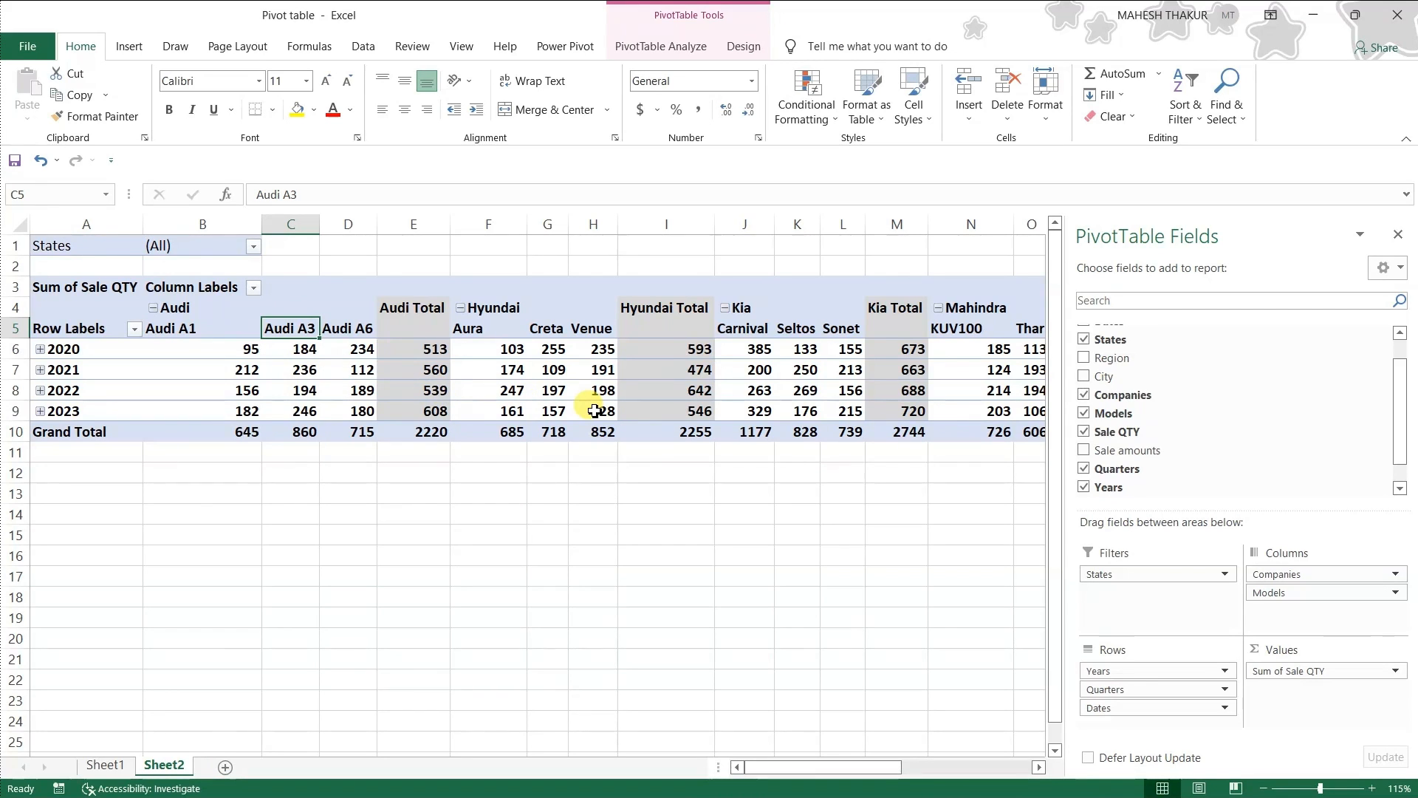
{"action": "left_click", "coordinate": [684, 45]}
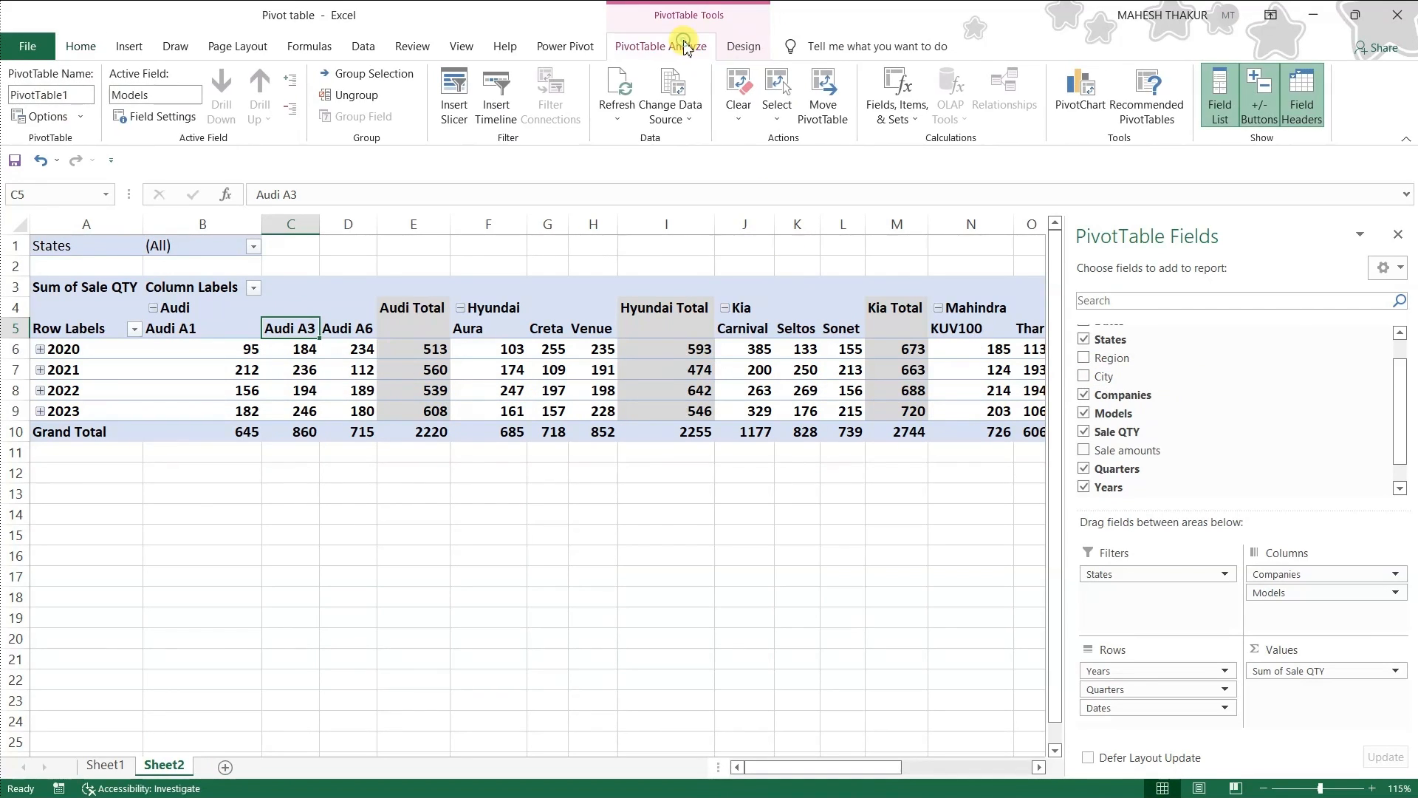
{"action": "left_click", "coordinate": [621, 90]}
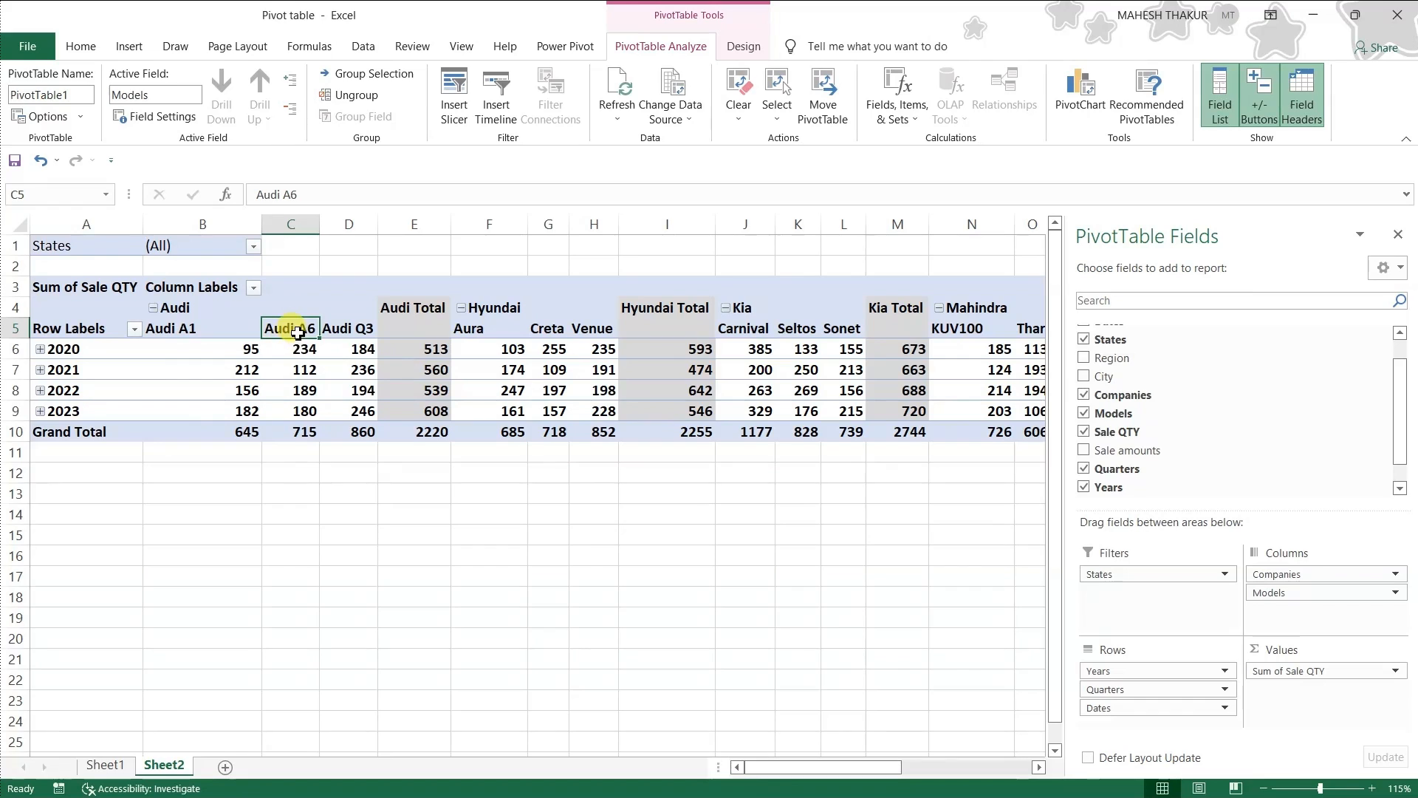
{"action": "left_click", "coordinate": [350, 336]}
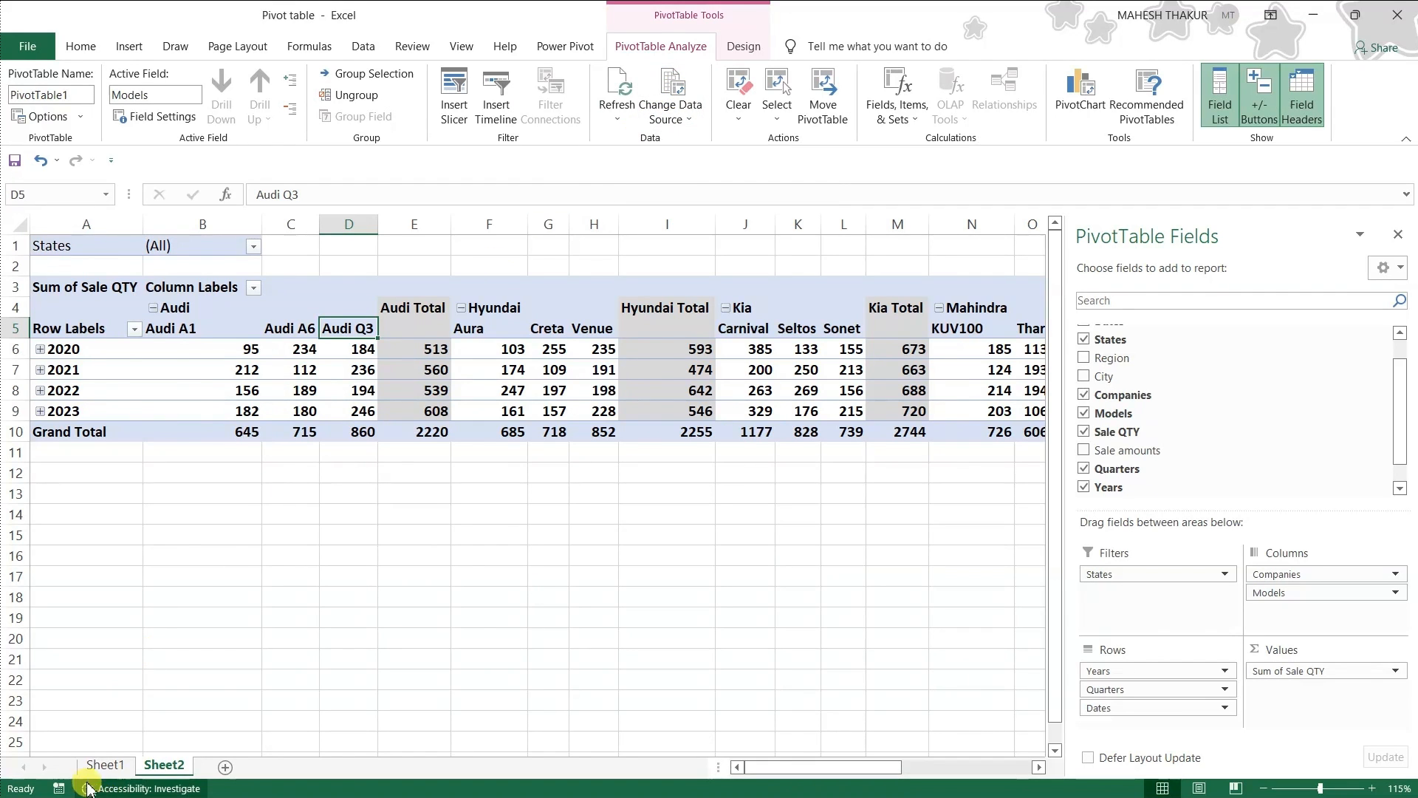
Examine the Sheet1 source columns from sr no to Sale amounts and the empty column J beside them.
{"action": "left_click", "coordinate": [104, 765]}
{"action": "left_click", "coordinate": [192, 587]}
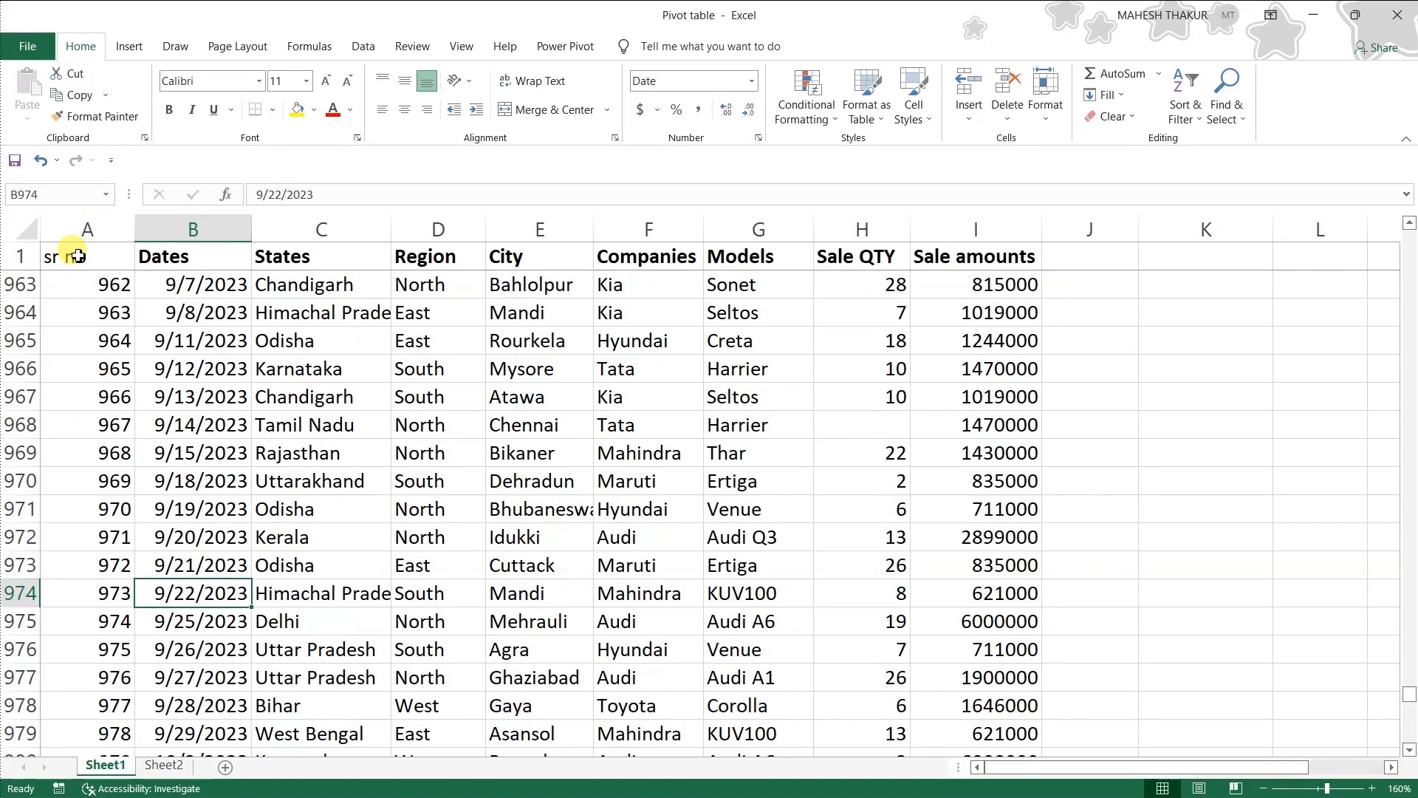
{"action": "left_click", "coordinate": [372, 344]}
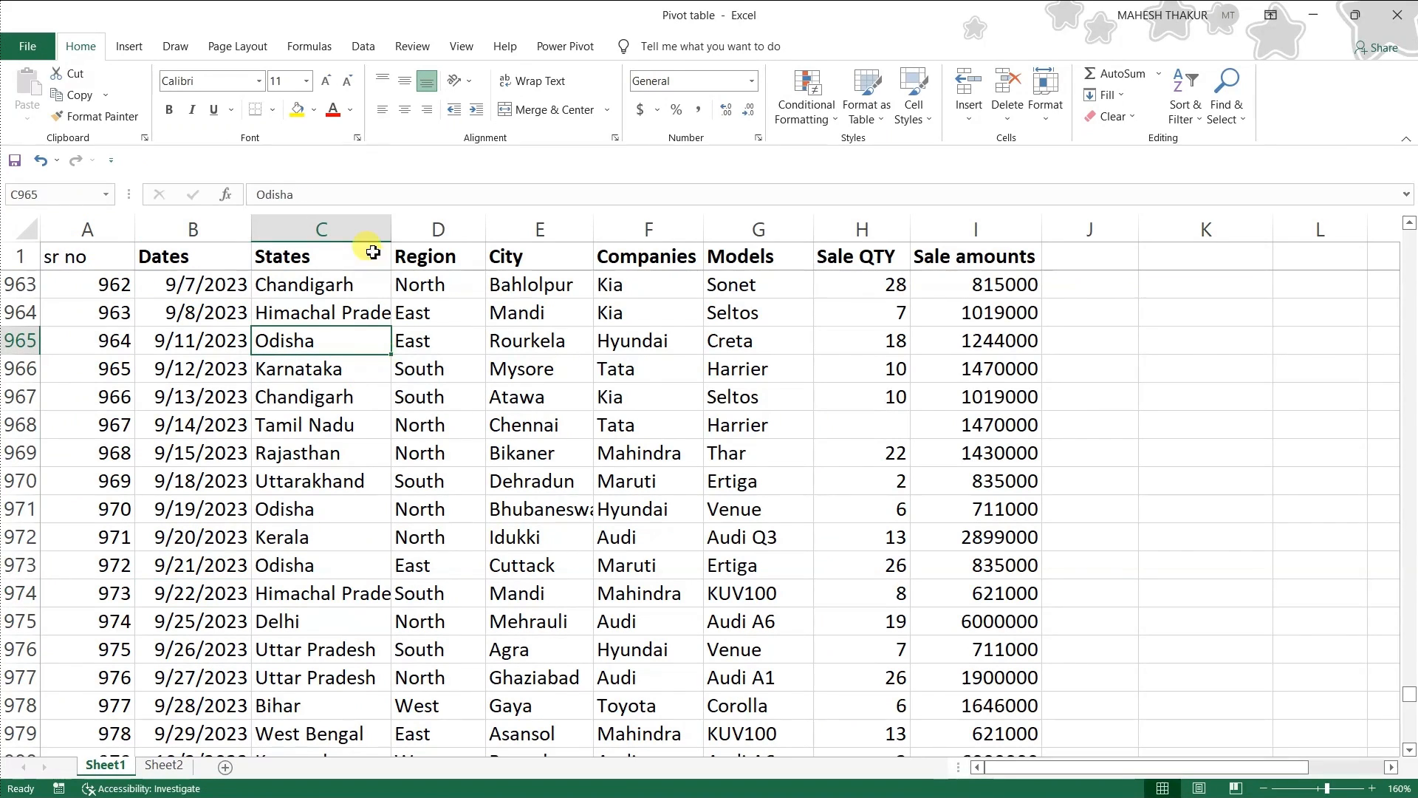
{"action": "left_click", "coordinate": [369, 222]}
{"action": "left_click", "coordinate": [69, 280]}
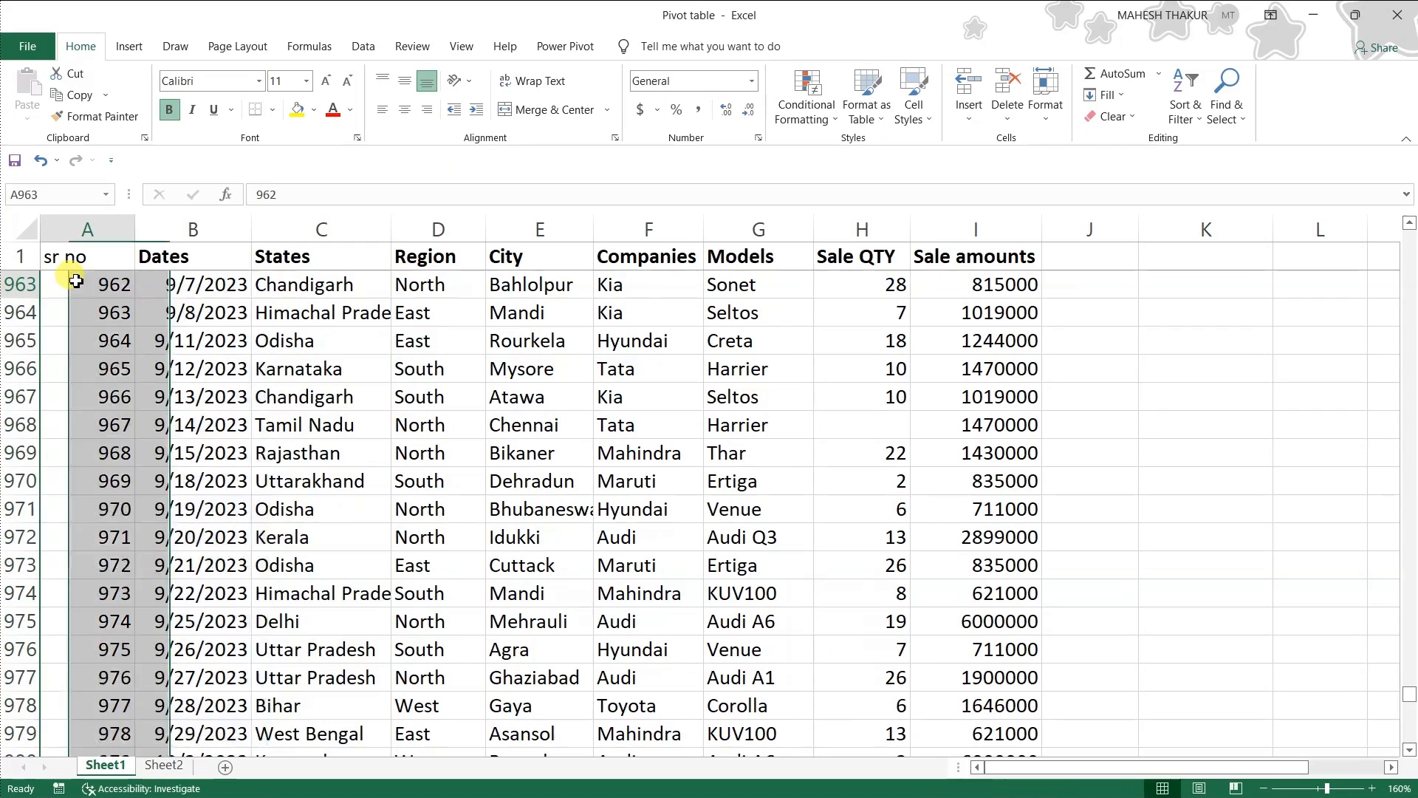
{"action": "left_click", "coordinate": [967, 263]}
{"action": "left_click", "coordinate": [960, 285]}
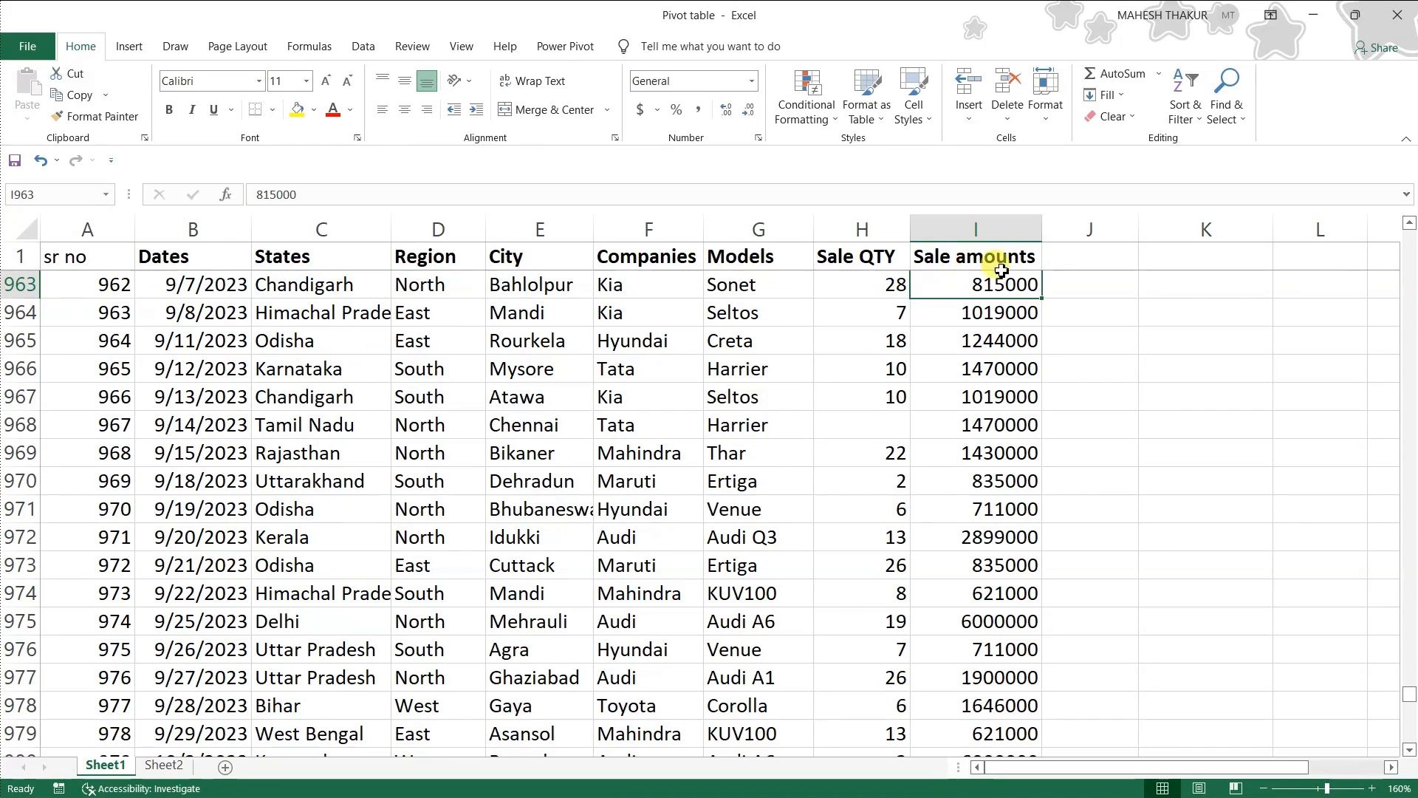
{"action": "left_click", "coordinate": [1093, 233]}
{"action": "left_click", "coordinate": [262, 340]}
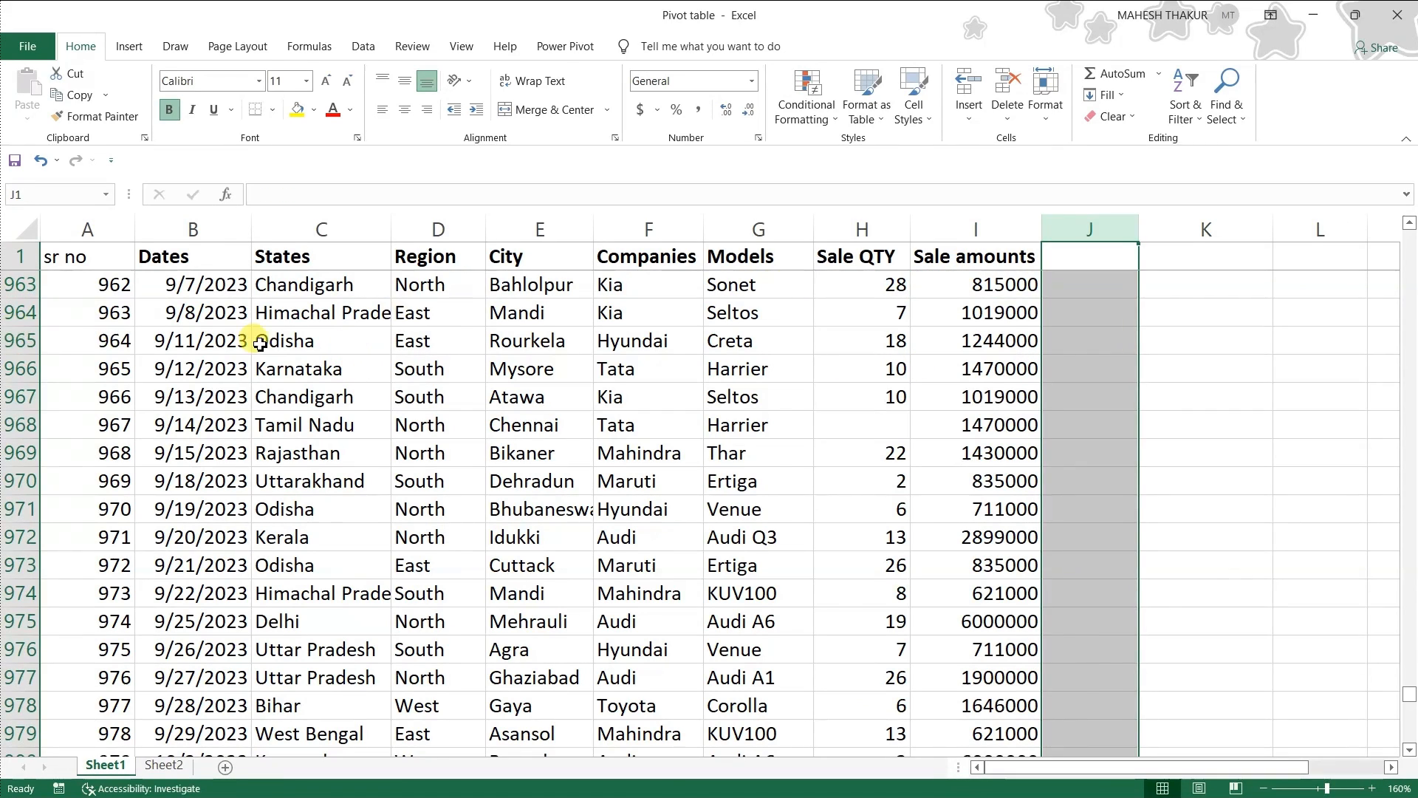
{"action": "left_click", "coordinate": [72, 258]}
{"action": "key", "text": "ctrl+space"}
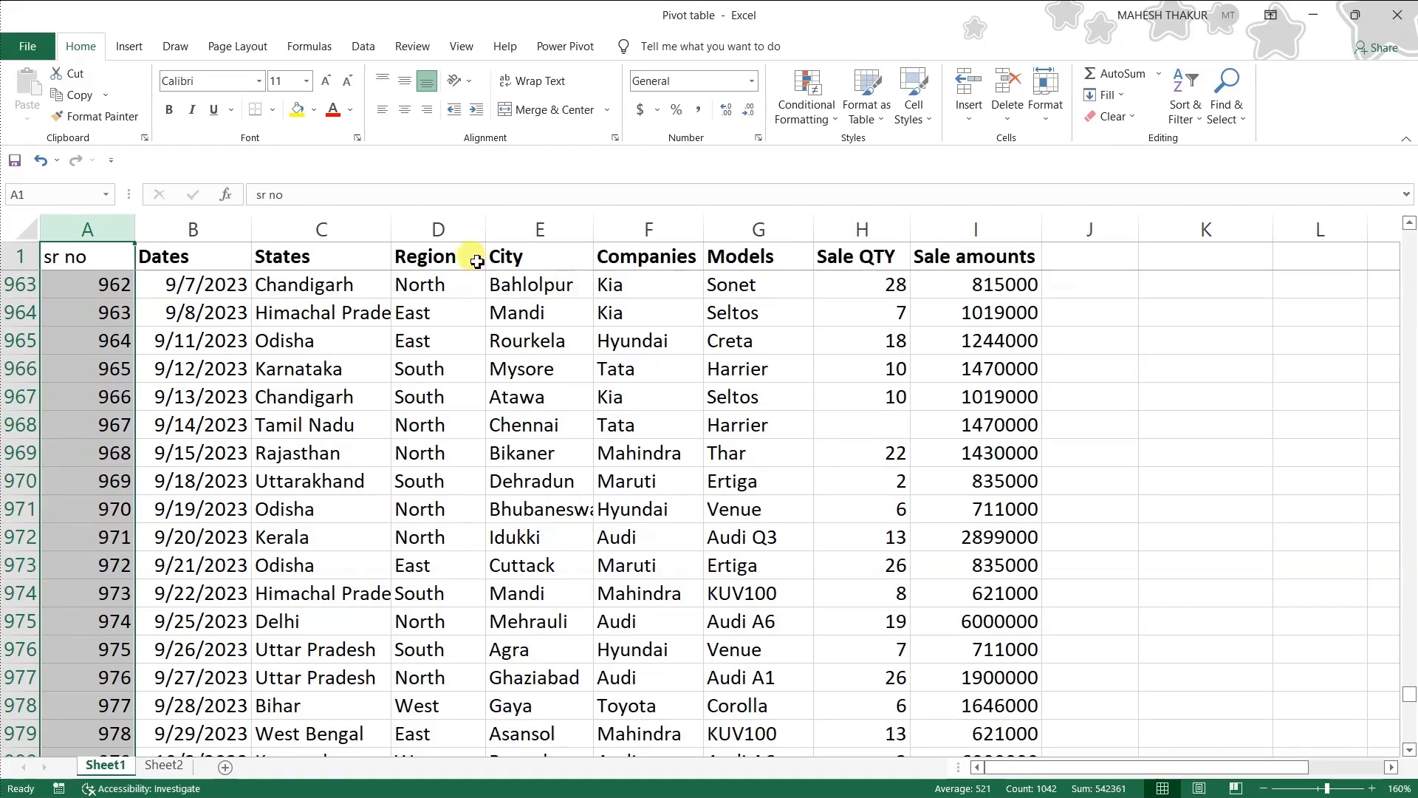
{"action": "left_click", "coordinate": [452, 587]}
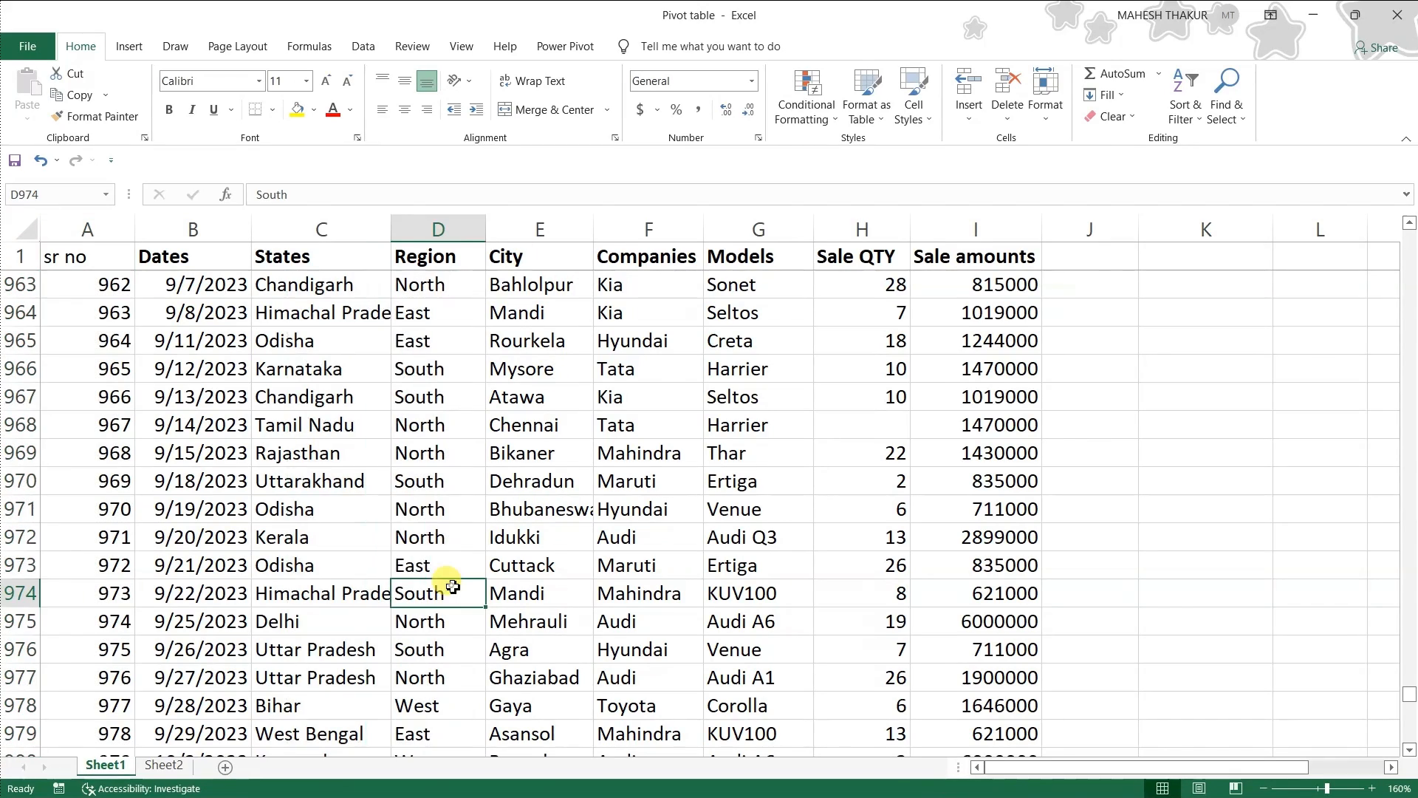
Examine the end of the Sheet1 source data, comparing the last record in row 1042 with empty row 1043.
{"action": "scroll", "coordinate": [452, 586], "scroll_direction": "down", "scroll_amount": 17}
{"action": "scroll", "coordinate": [449, 589], "scroll_direction": "down", "scroll_amount": 7}
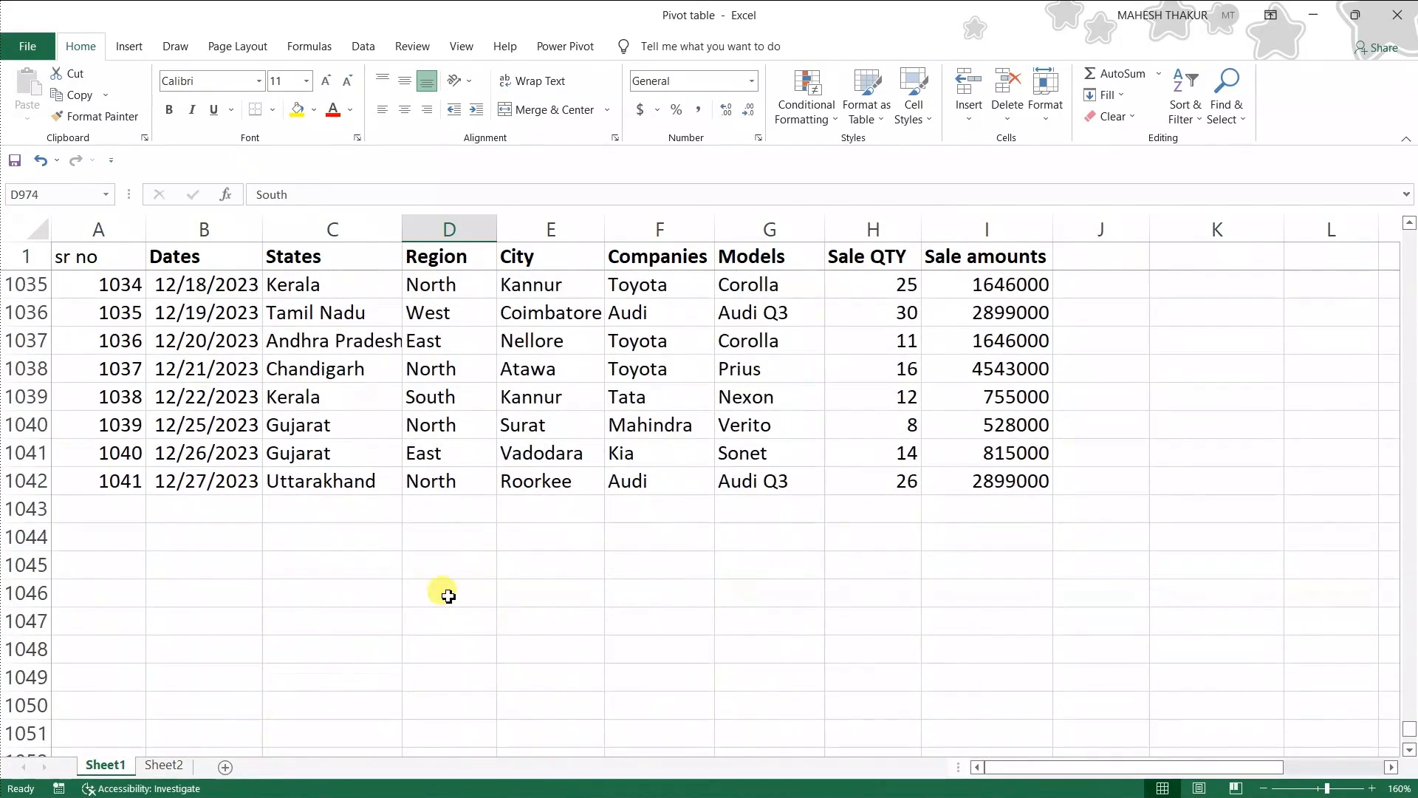
{"action": "left_click", "coordinate": [130, 509]}
{"action": "left_click_drag", "start_coordinate": [138, 512], "coordinate": [1019, 515]}
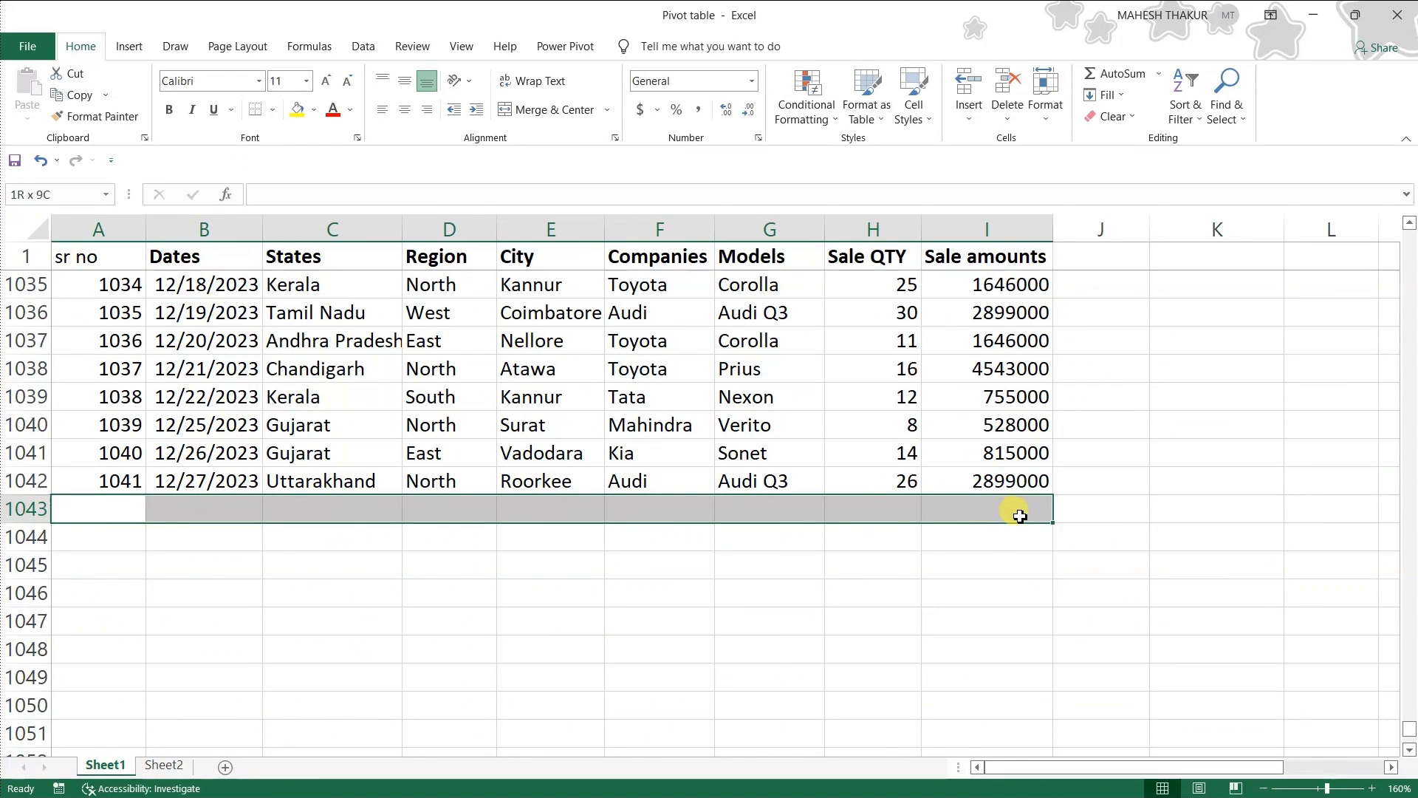
{"action": "left_click_drag", "start_coordinate": [72, 476], "coordinate": [1041, 480]}
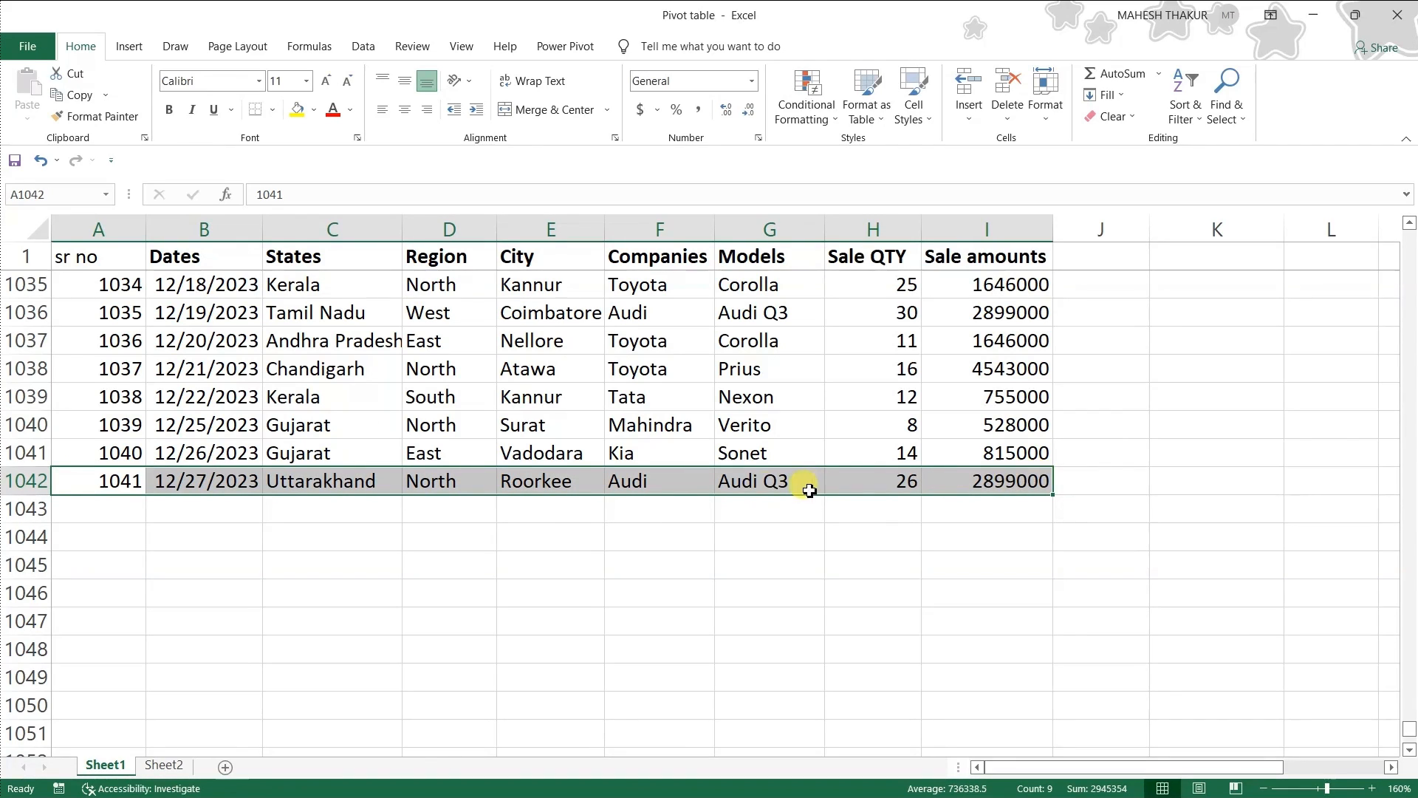
Insert a new column before sr no in the source data and head it "emp names".
{"action": "scroll", "coordinate": [755, 481], "scroll_direction": "up", "scroll_amount": 18}
{"action": "left_click", "coordinate": [333, 528]}
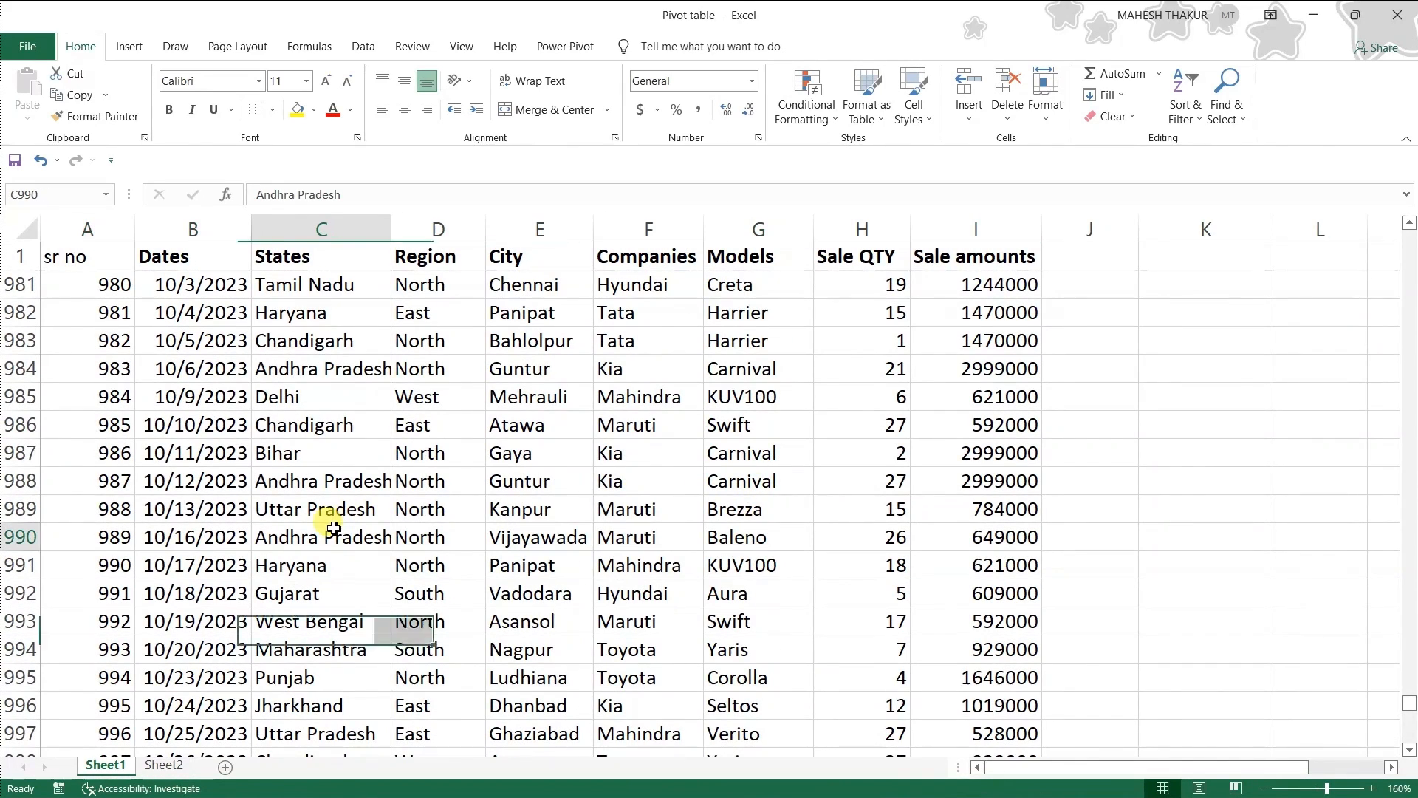
{"action": "key", "text": "ctrl+Home"}
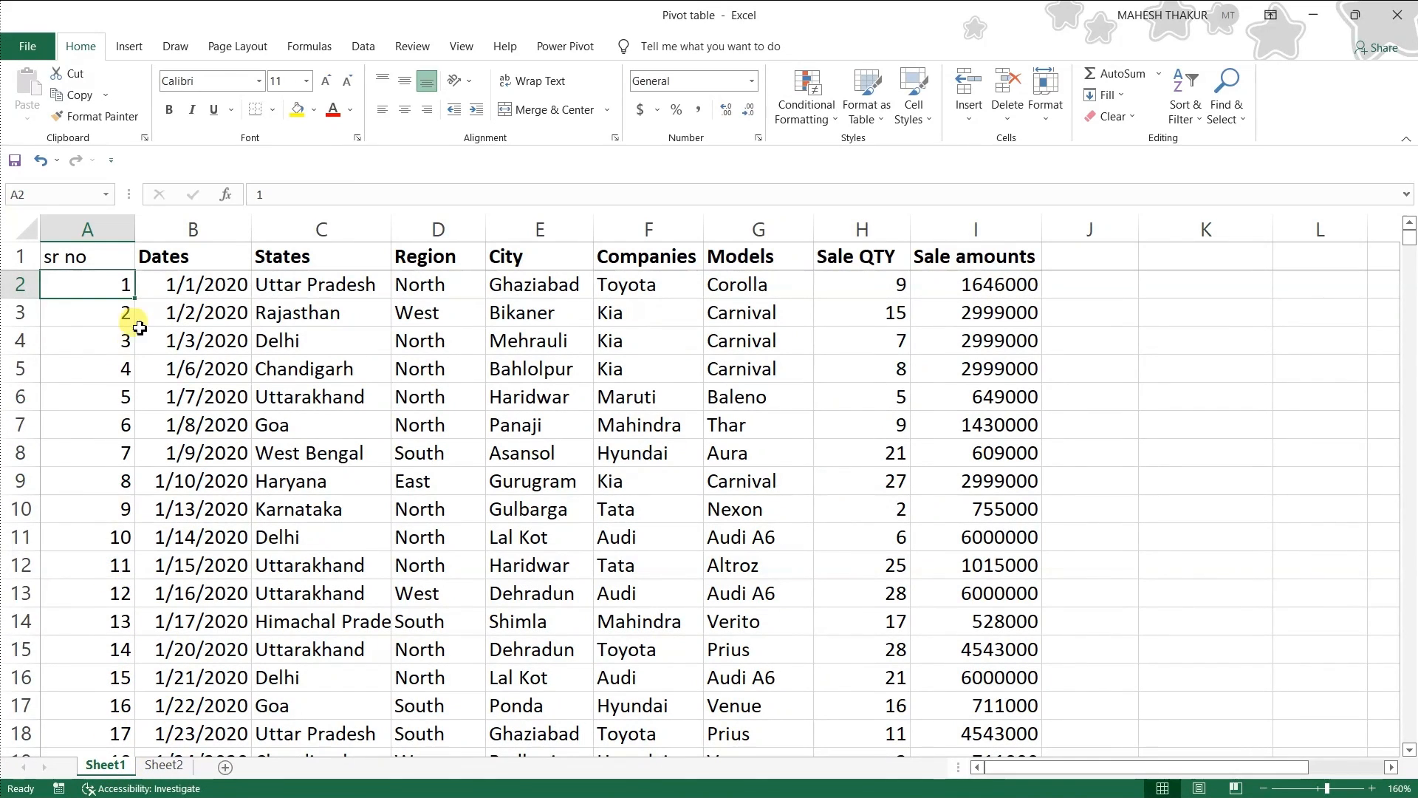
{"action": "left_click", "coordinate": [120, 232]}
{"action": "right_click", "coordinate": [118, 229]}
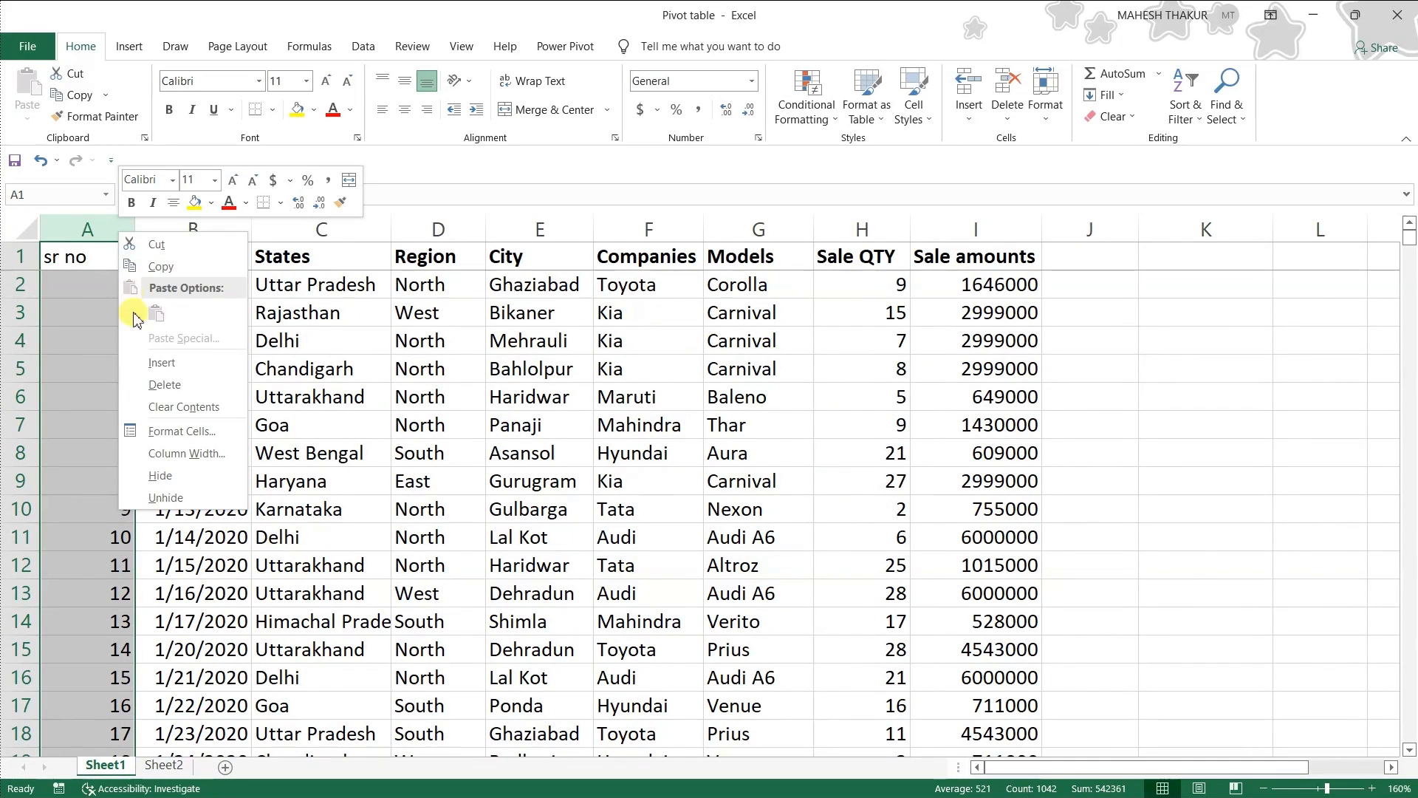
{"action": "left_click", "coordinate": [163, 361]}
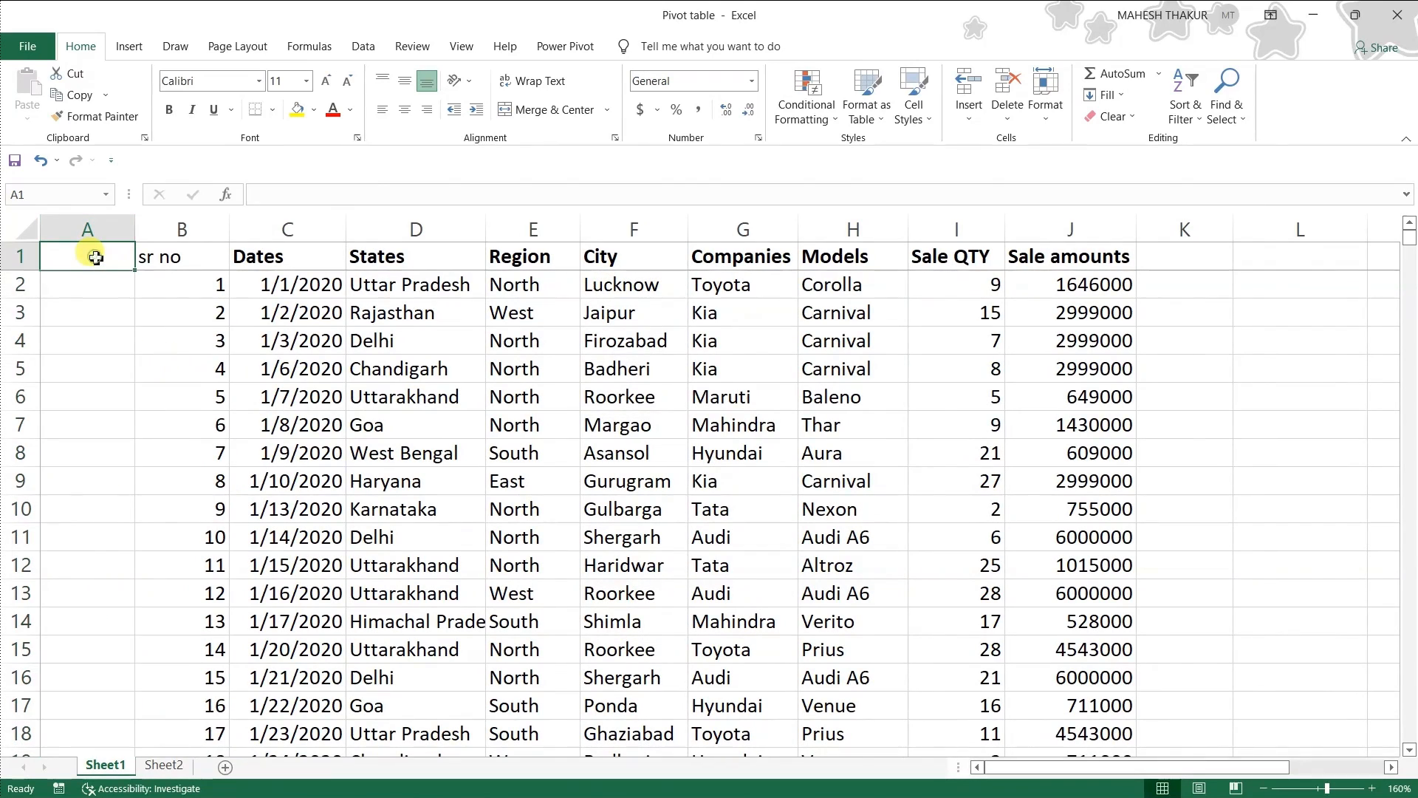
{"action": "type", "text": "e"}
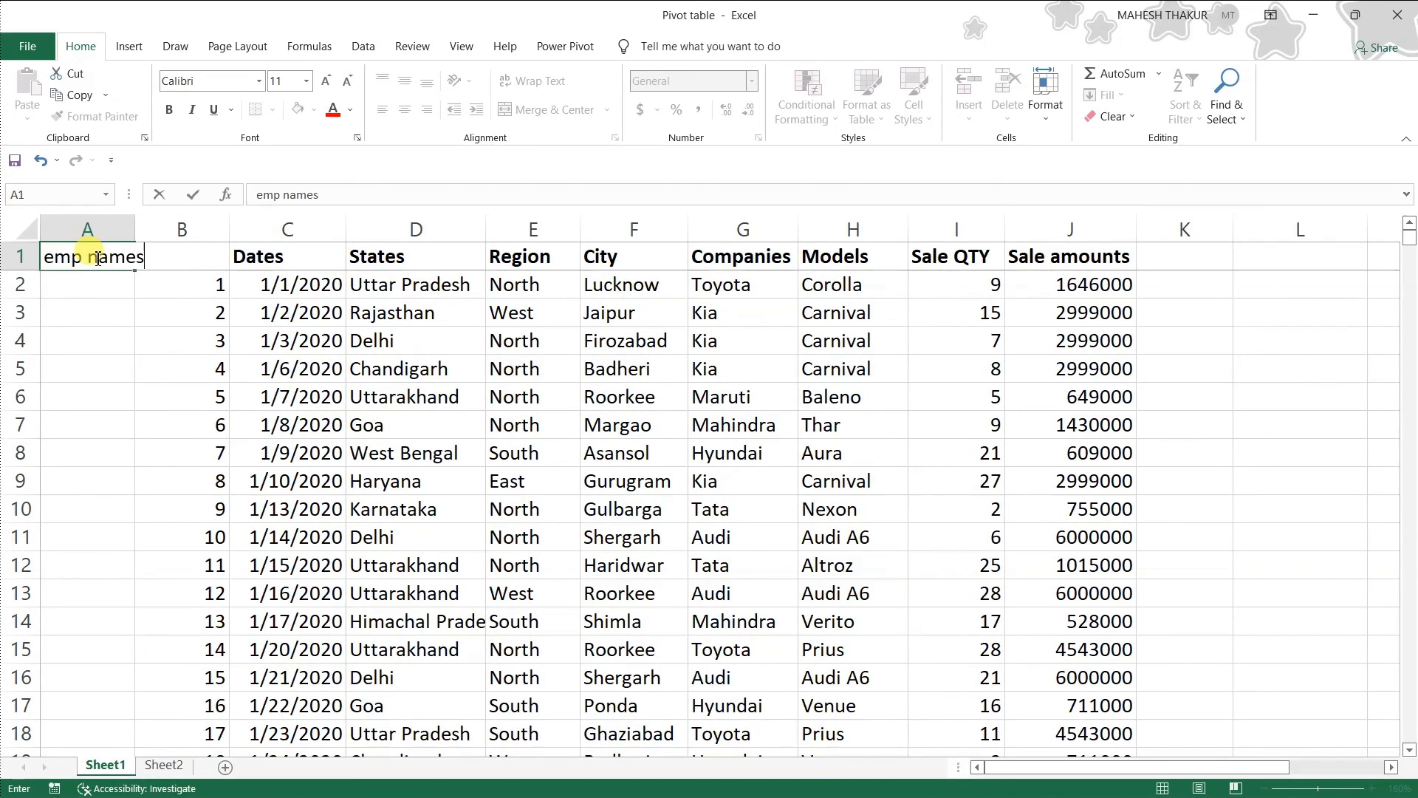
{"action": "type", "text": "mp names"}
{"action": "key", "text": "Return"}
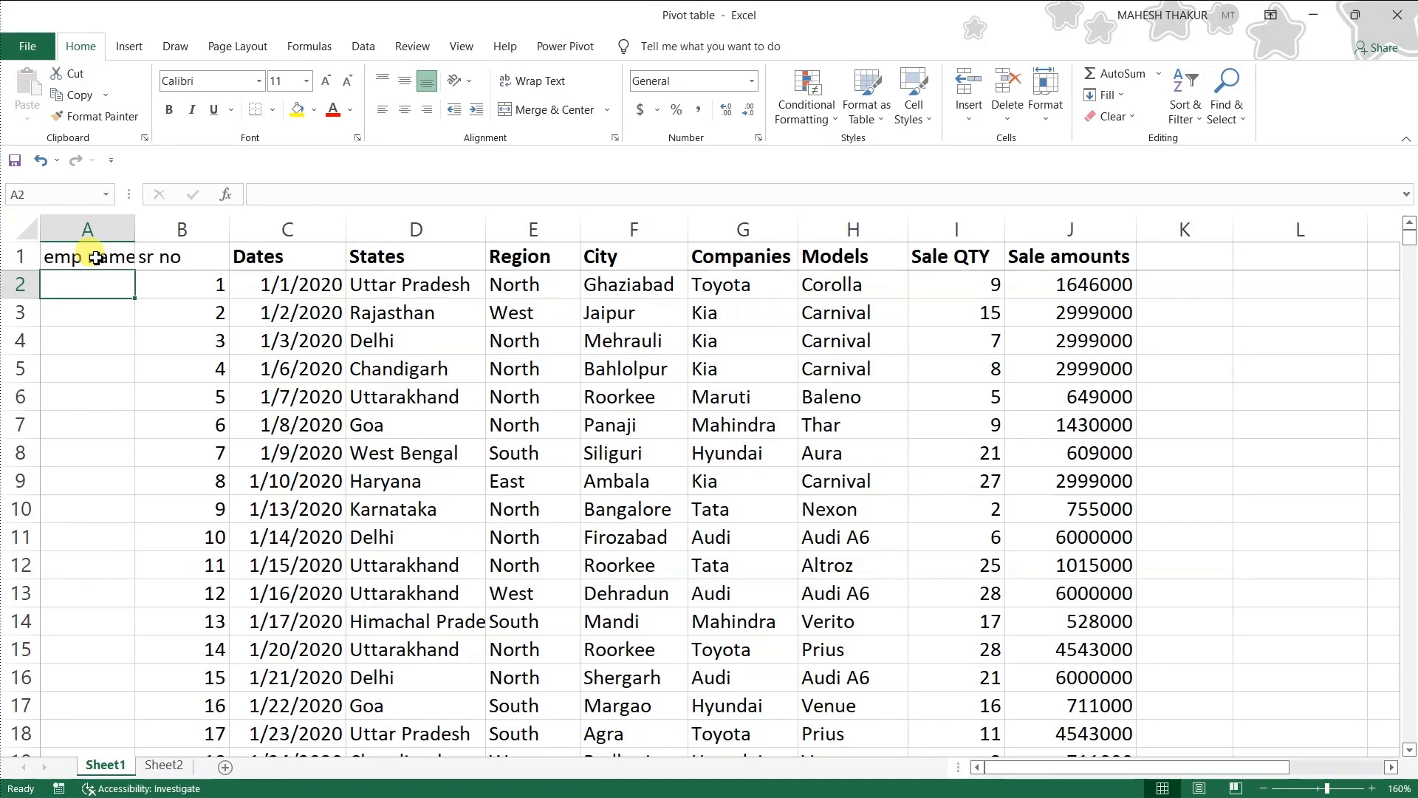
Enter a formula in A2 using CHOOSE with RANDBETWEEN(1,5) to pick randomly from five employee first names.
{"action": "type", "text": "=cho"}
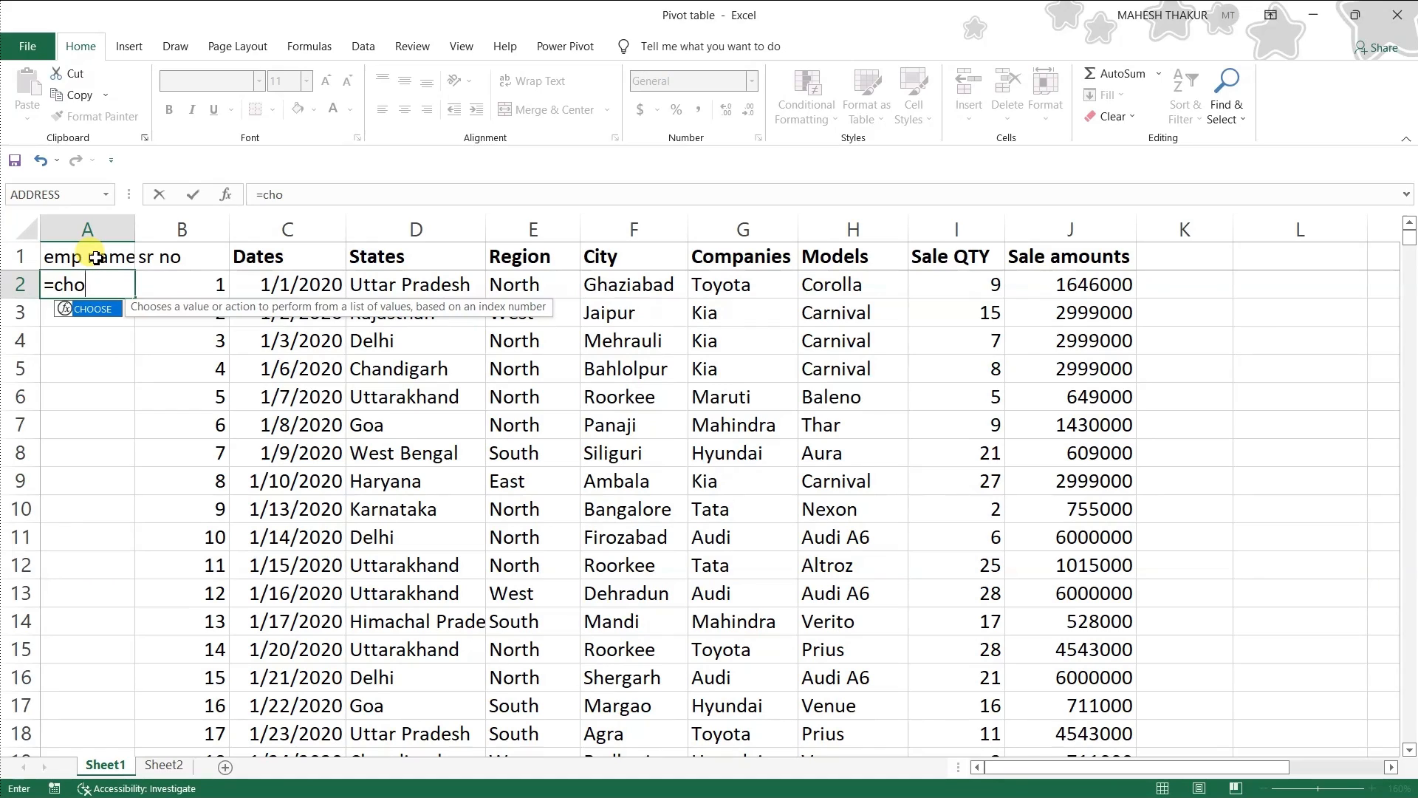
{"action": "key", "text": "Tab"}
{"action": "type", "text": "rand"}
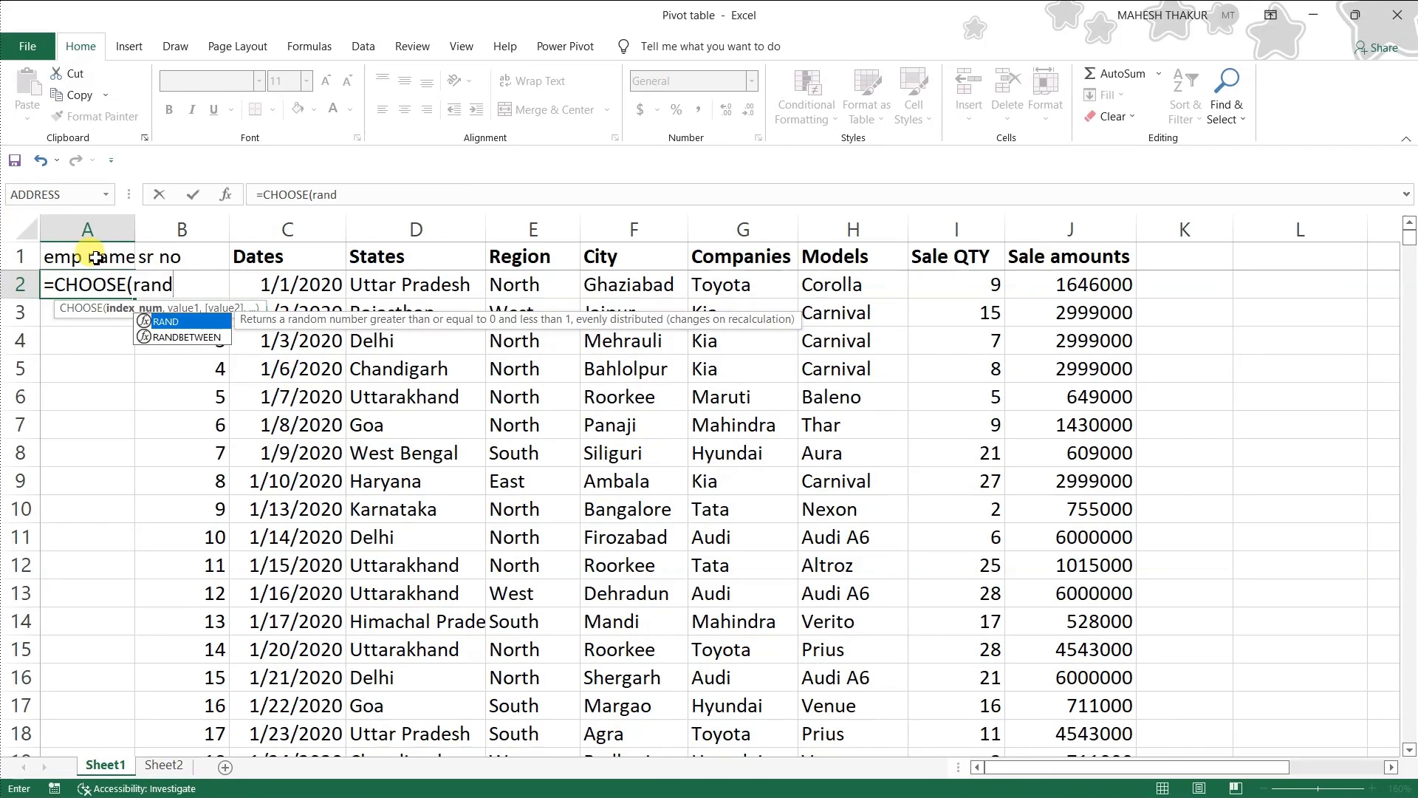
{"action": "key", "text": "Down"}
{"action": "key", "text": "Tab"}
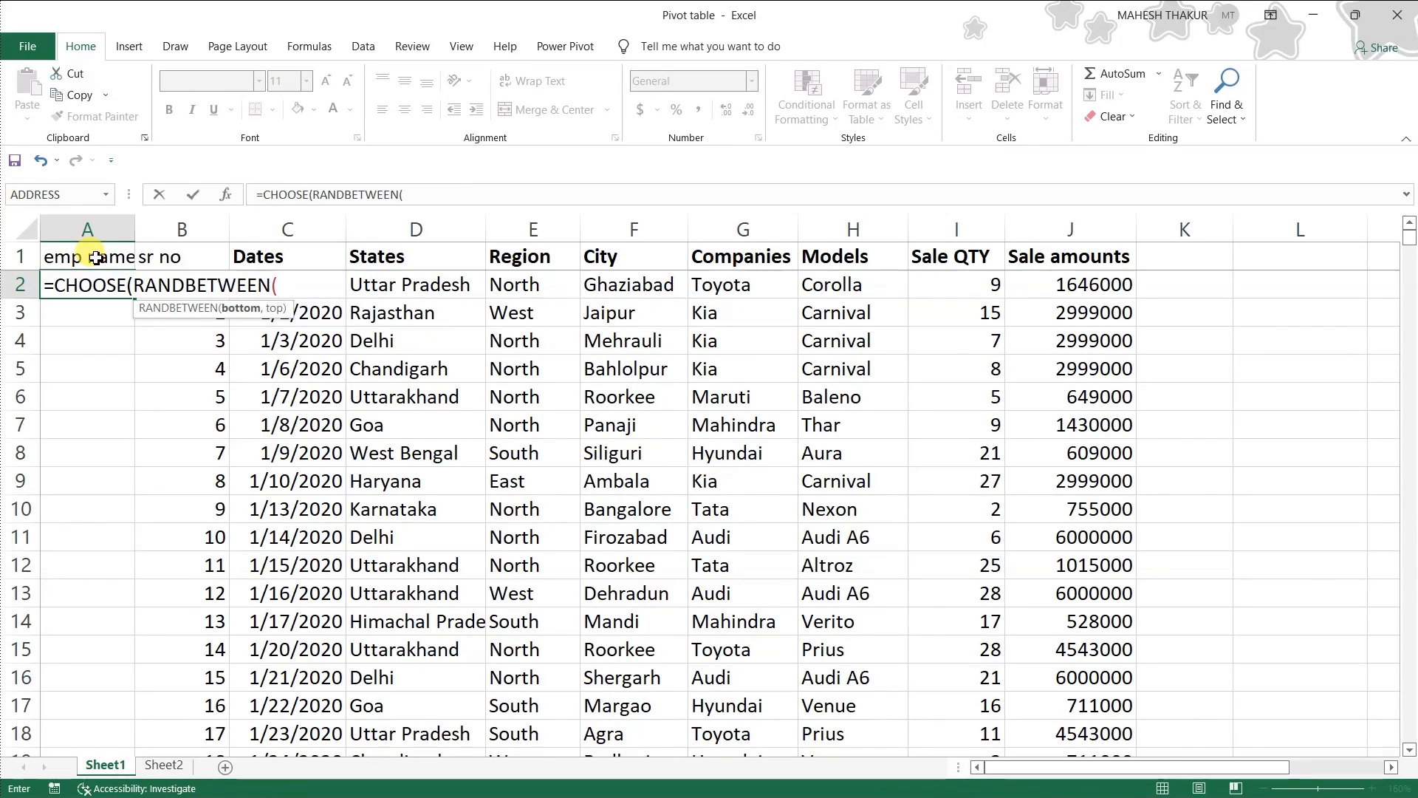
{"action": "type", "text": "1,5),\"ram\",\"shyam\",\"ravi\","}
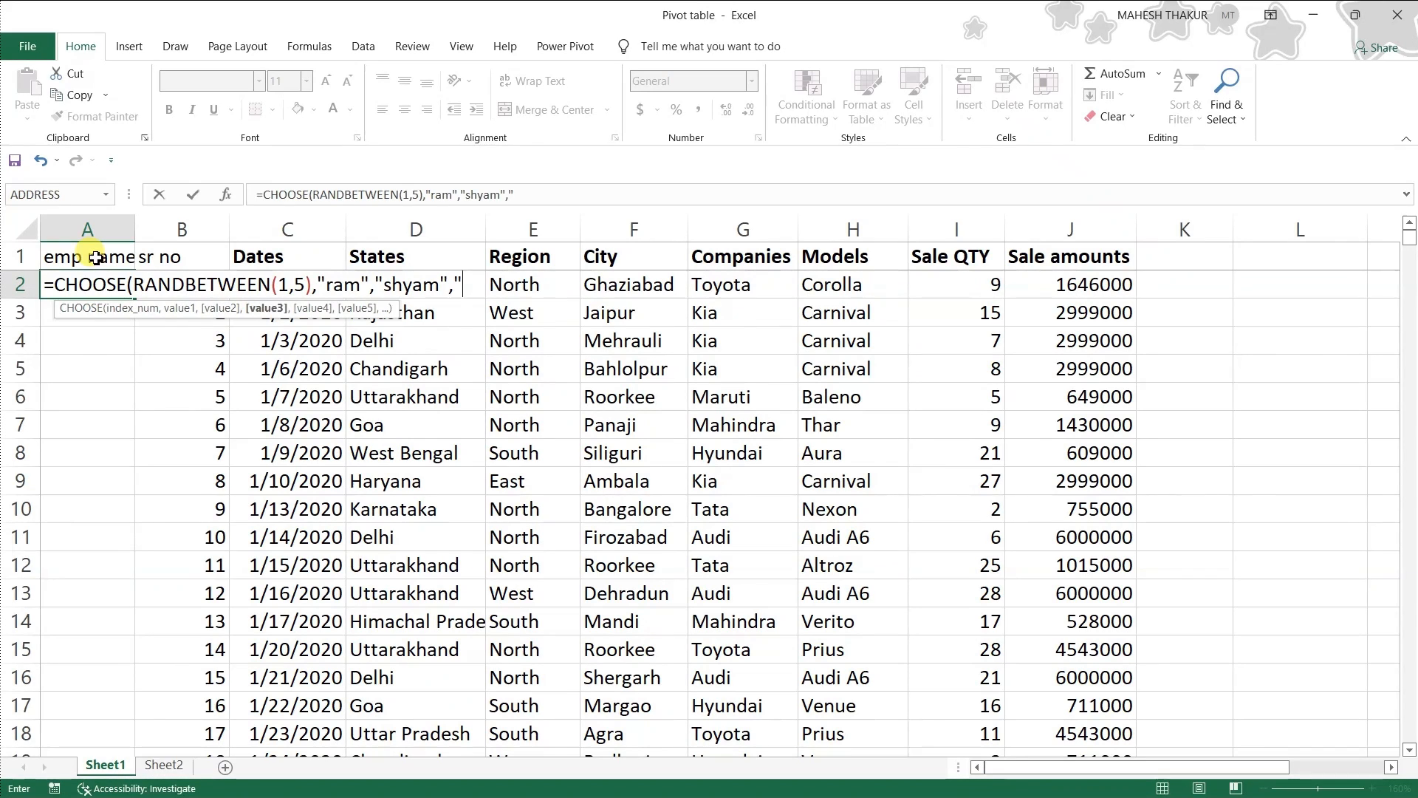
{"action": "type", "text": "\"Mohan\",\"Mahesh\""}
{"action": "key", "text": "Return"}
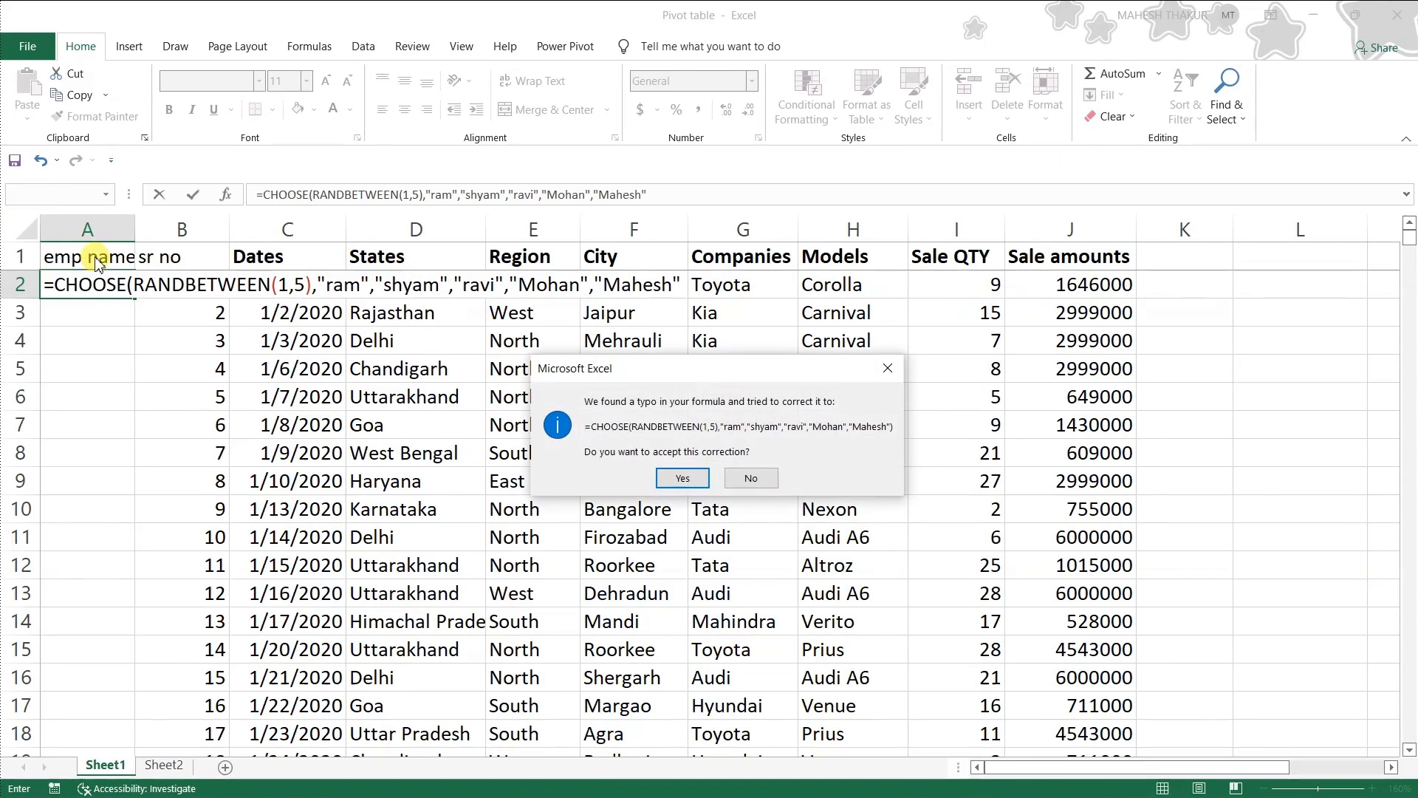
{"action": "key", "text": "Return"}
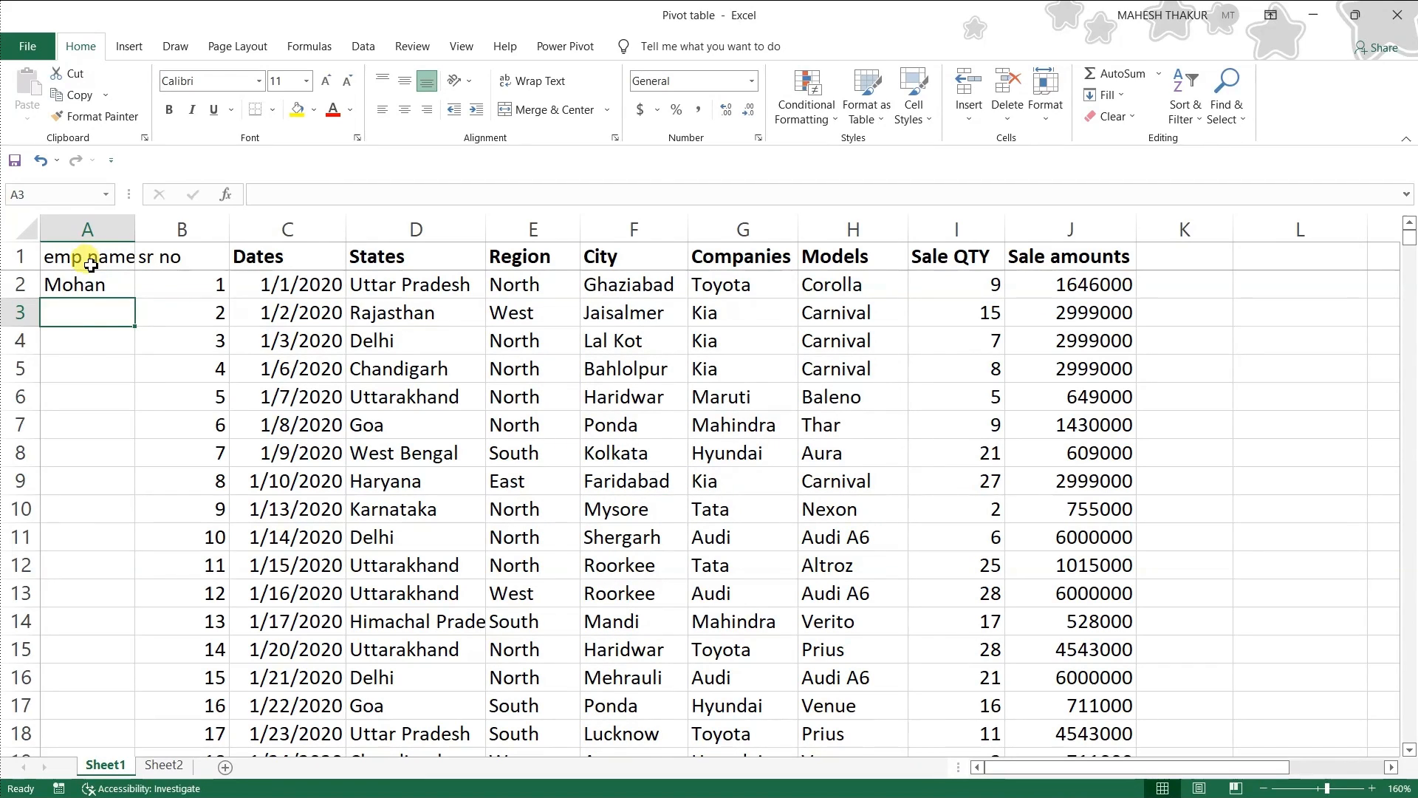
Fill the A2 formula down the emp names column through the last record and replace the formulas with their values.
{"action": "left_click", "coordinate": [92, 288]}
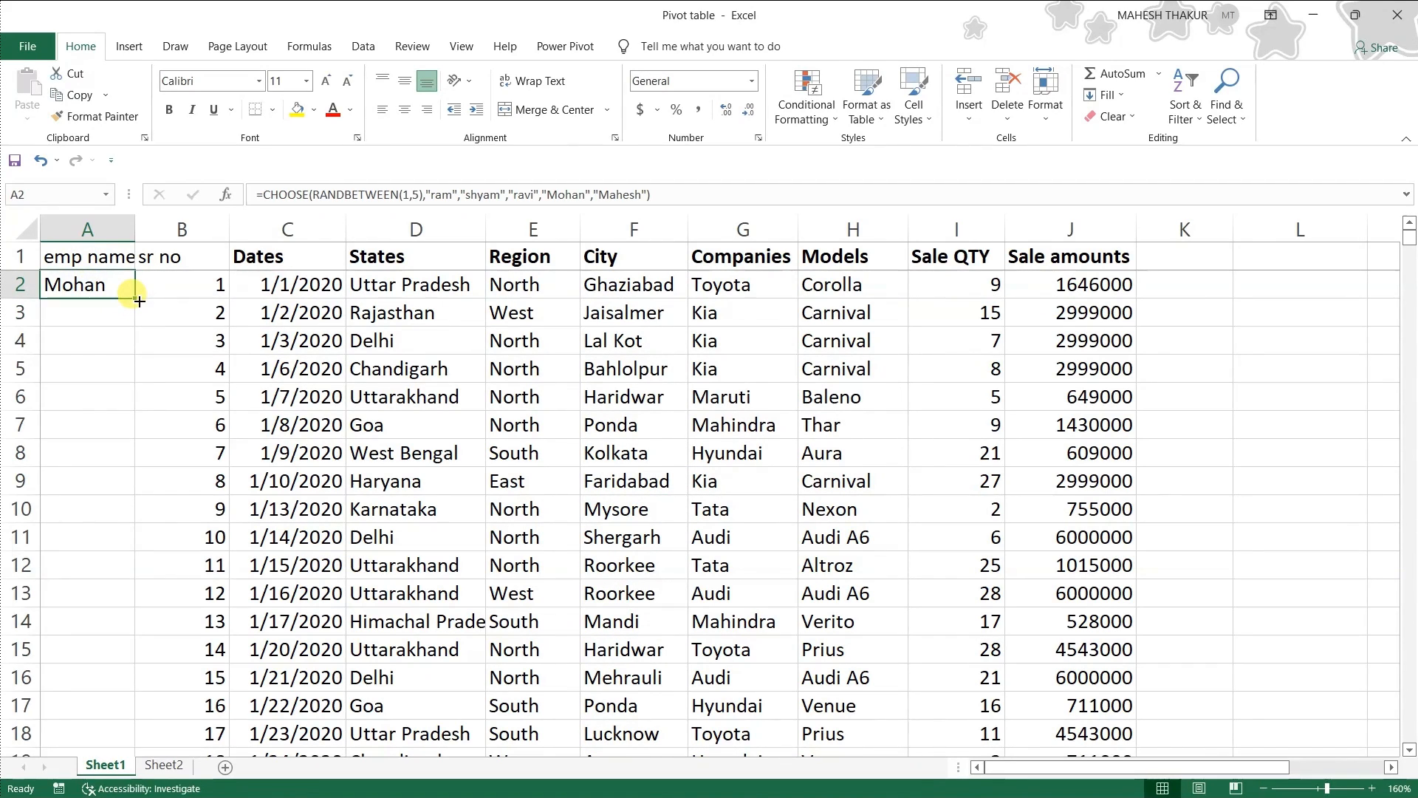
{"action": "double_click", "coordinate": [138, 301]}
{"action": "key", "text": "ctrl+c"}
{"action": "key", "text": "ctrl+alt+v"}
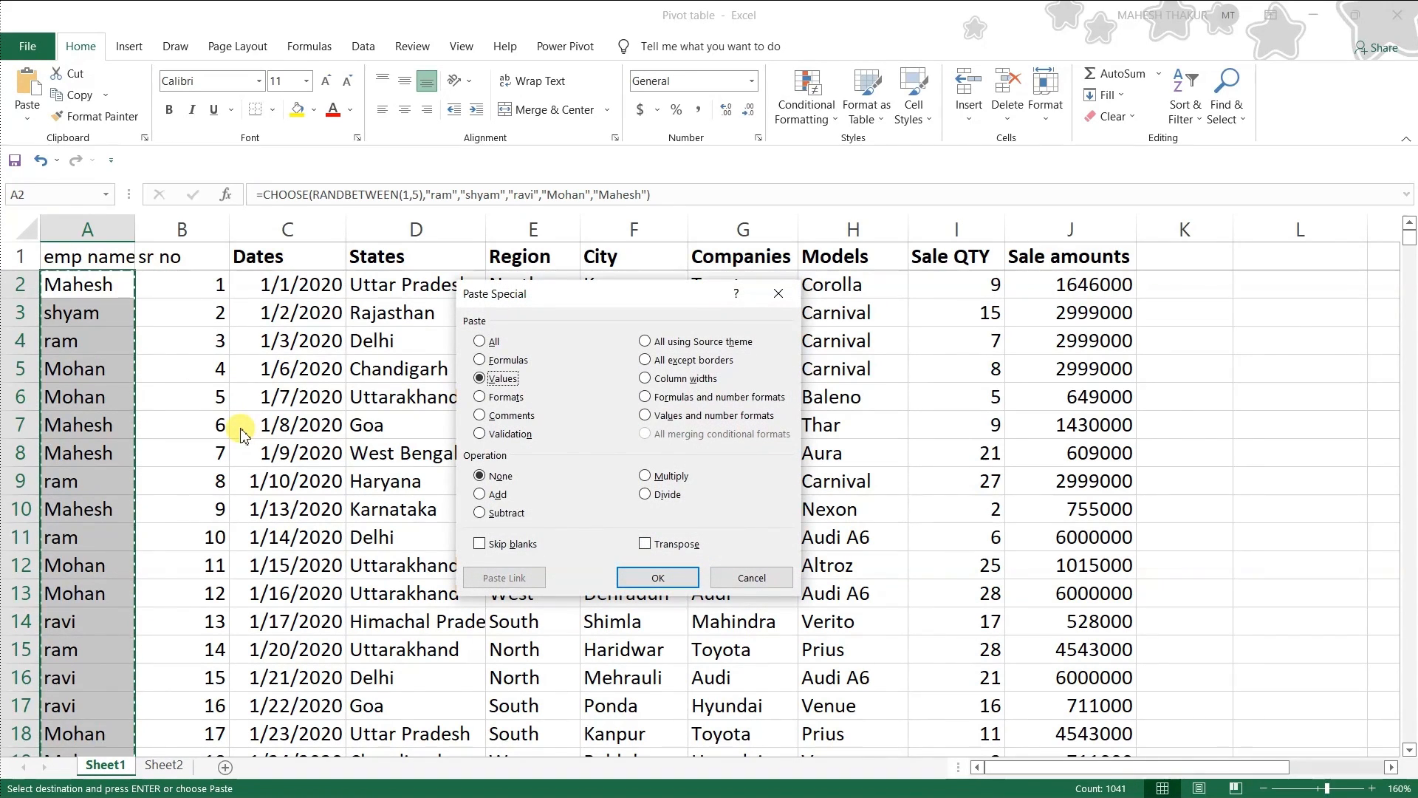
{"action": "key", "text": "Escape"}
{"action": "left_click", "coordinate": [307, 458]}
{"action": "key", "text": "Escape"}
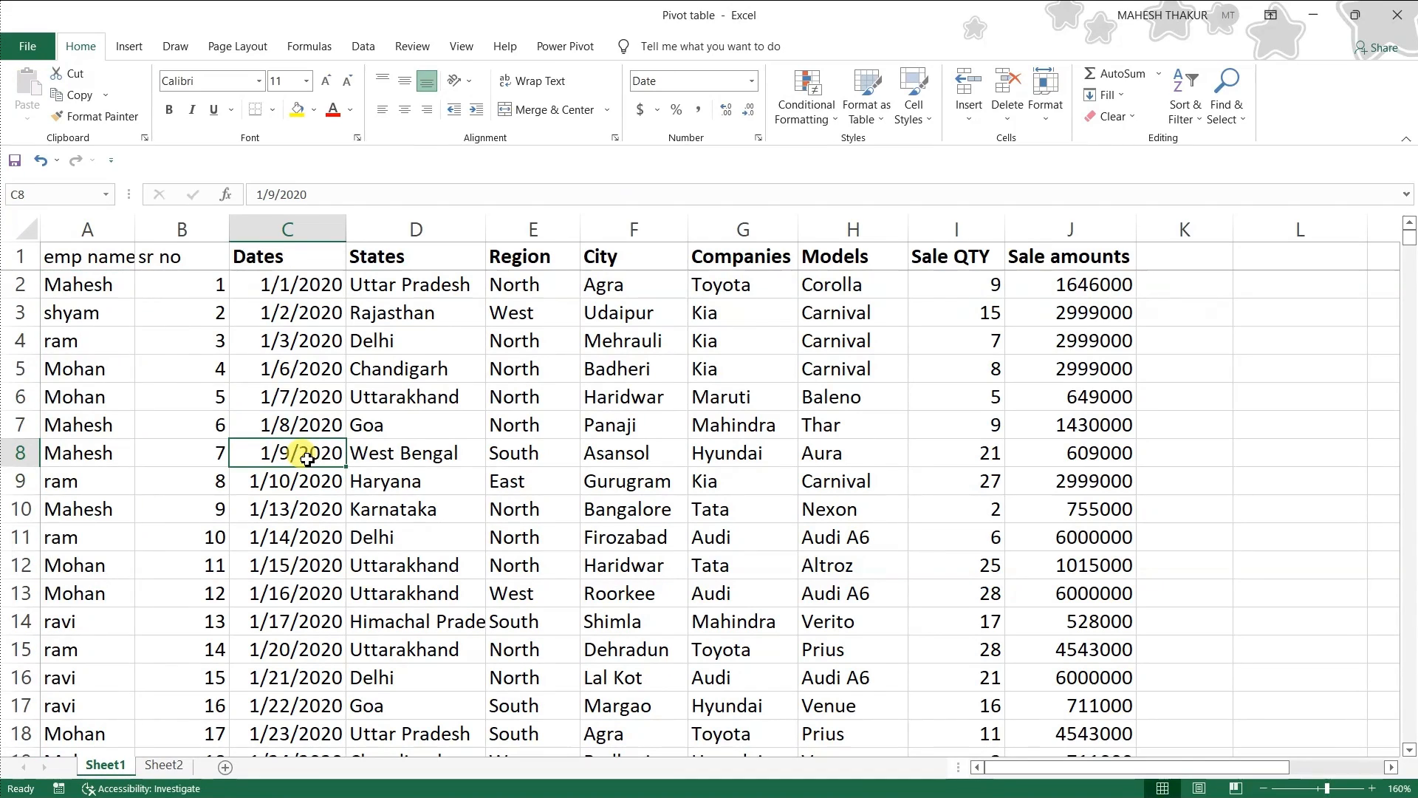
Refresh the PivotTable on Sheet2 and check its field list for the emp names field.
{"action": "left_click", "coordinate": [156, 767]}
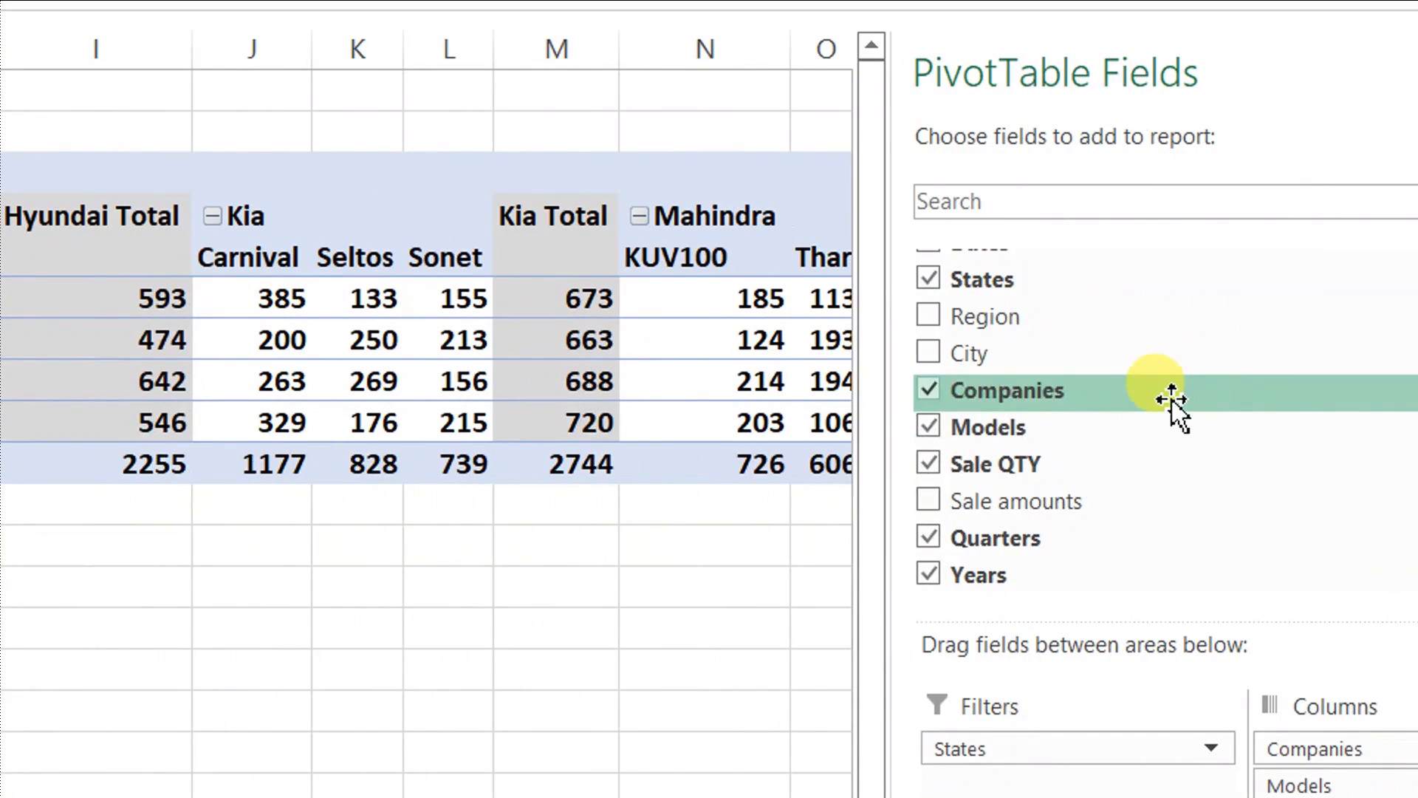
{"action": "scroll", "coordinate": [1167, 403], "scroll_direction": "up", "scroll_amount": 1}
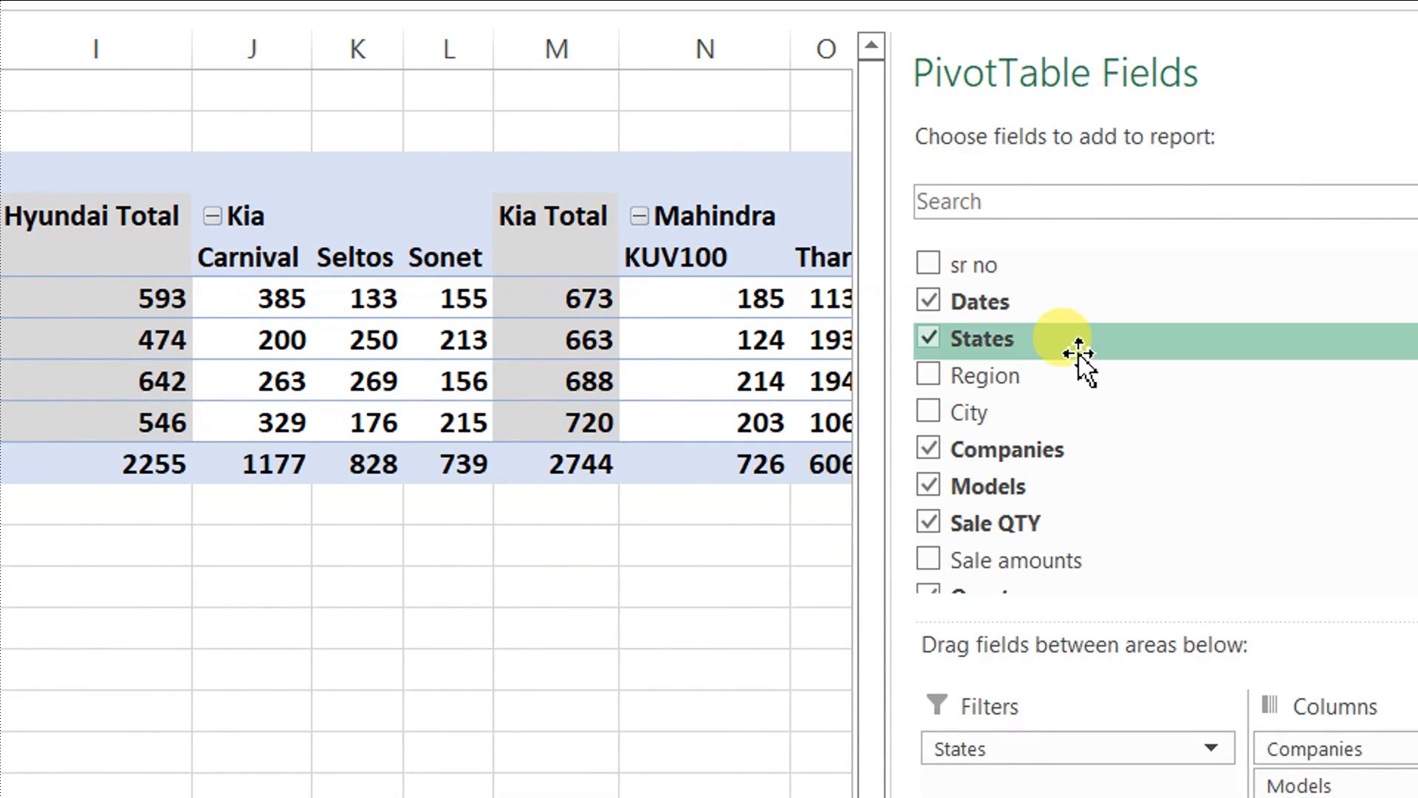
{"action": "scroll", "coordinate": [1078, 353], "scroll_direction": "down", "scroll_amount": 1}
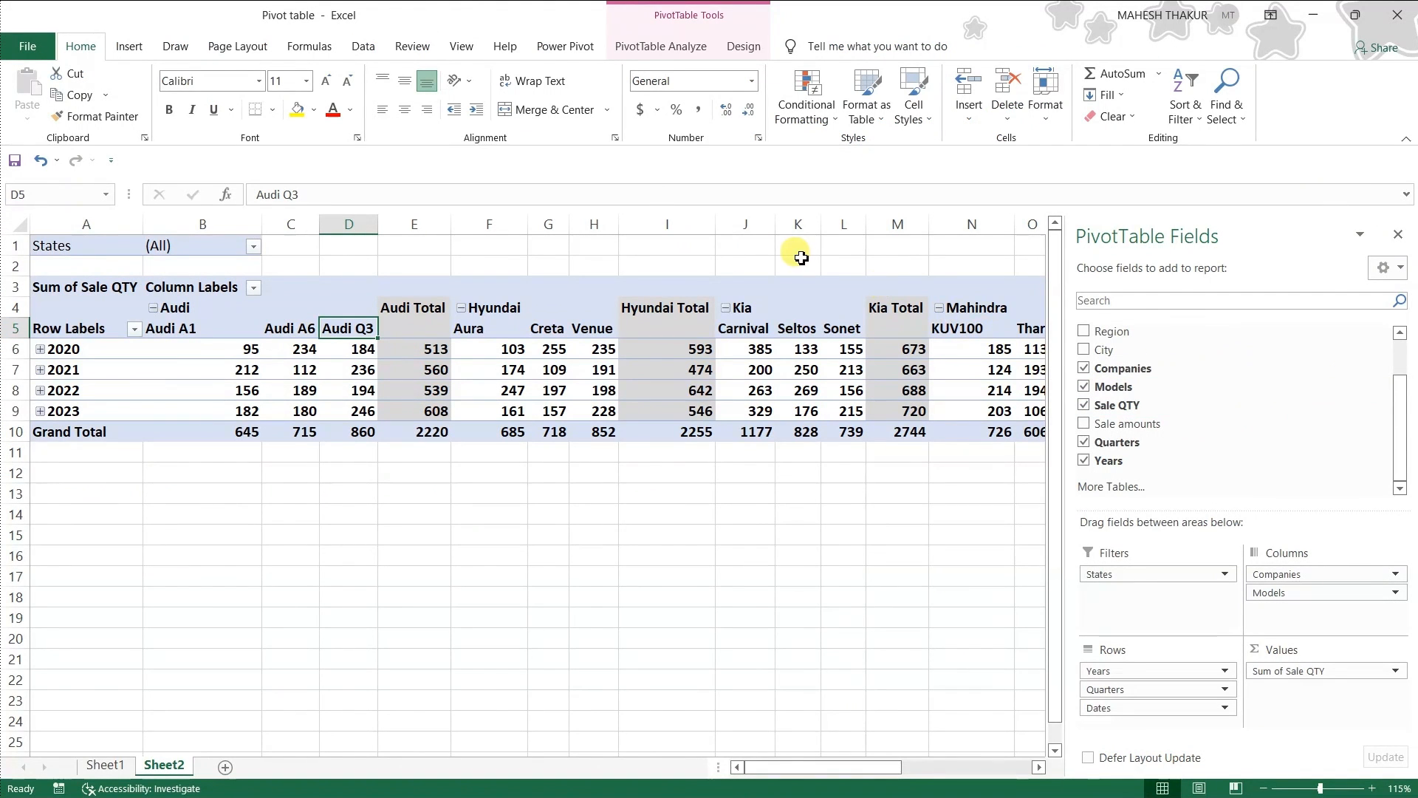
{"action": "left_click", "coordinate": [660, 46]}
{"action": "left_click", "coordinate": [619, 90]}
{"action": "left_click", "coordinate": [619, 90]}
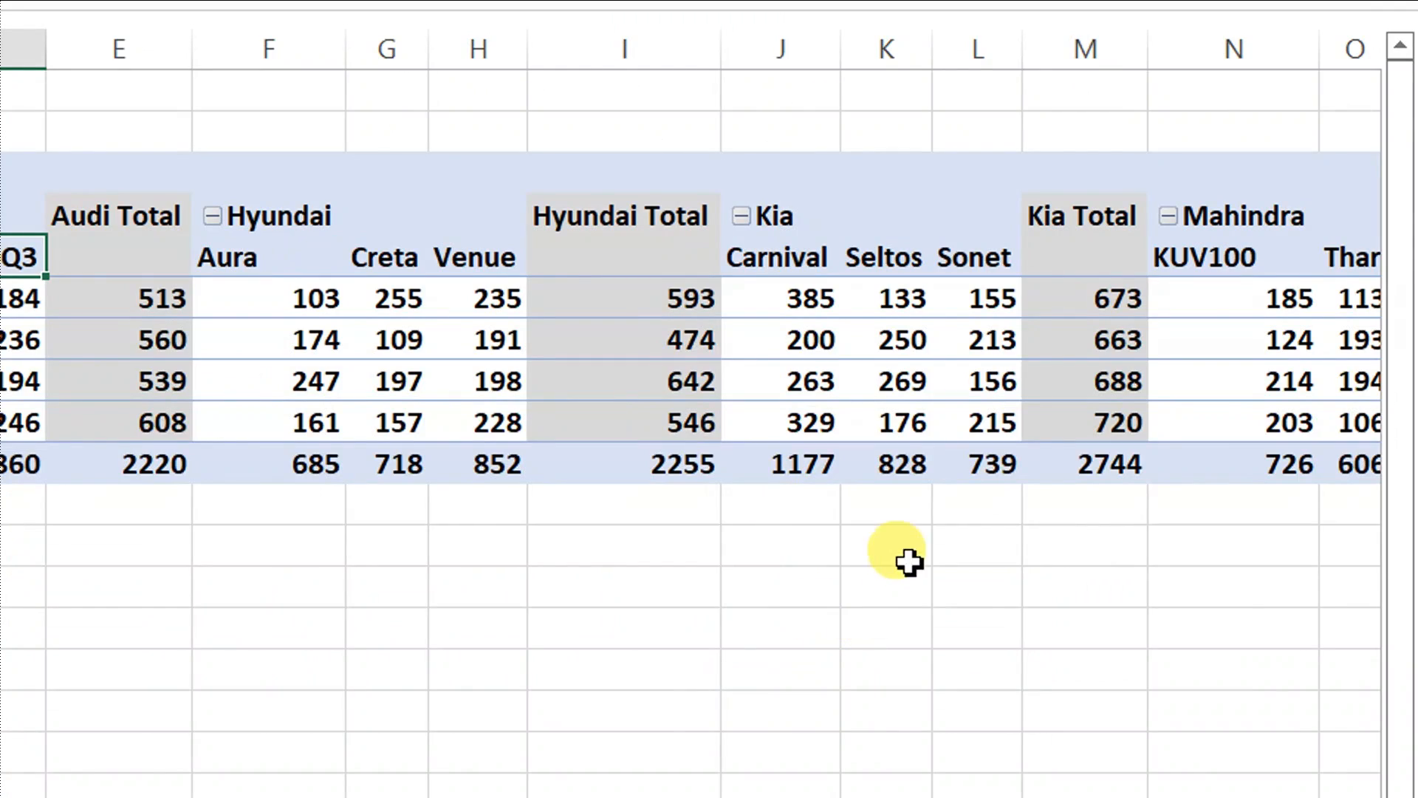
{"action": "scroll", "coordinate": [1264, 443], "scroll_direction": "up", "scroll_amount": 1}
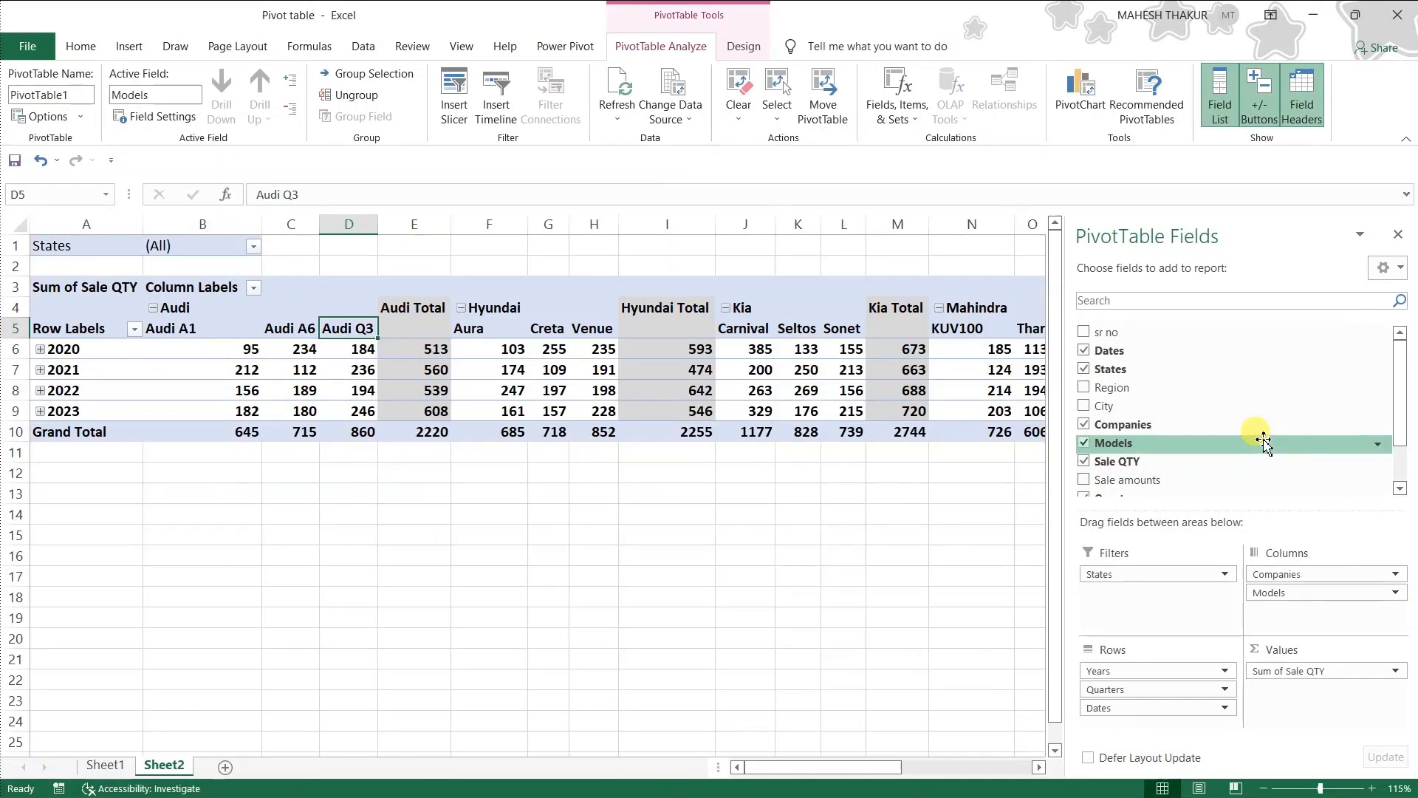
Change the PivotTable's data source to the range Sheet1!$A$1:$J$1042 to include the emp names column.
{"action": "left_click", "coordinate": [680, 88]}
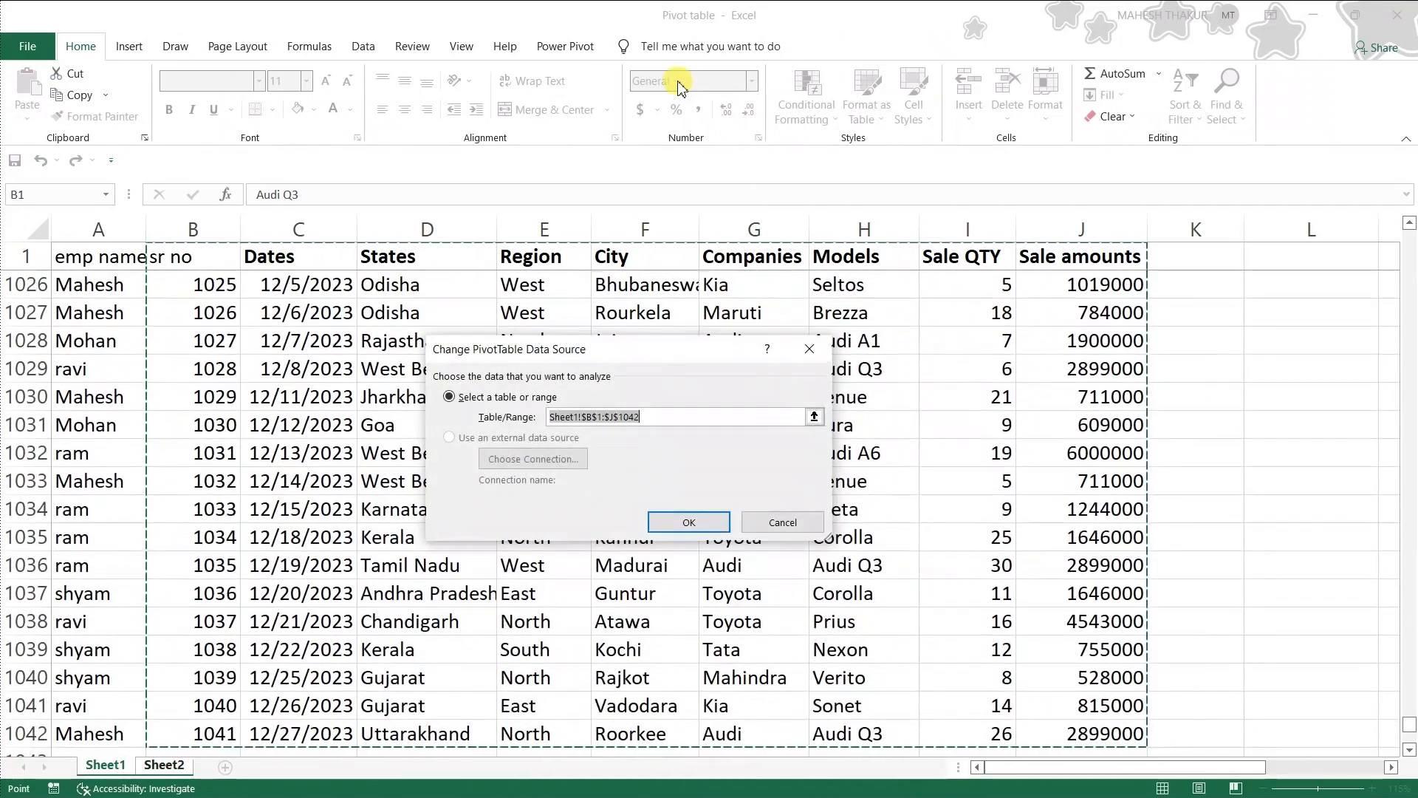
{"action": "left_click", "coordinate": [353, 422]}
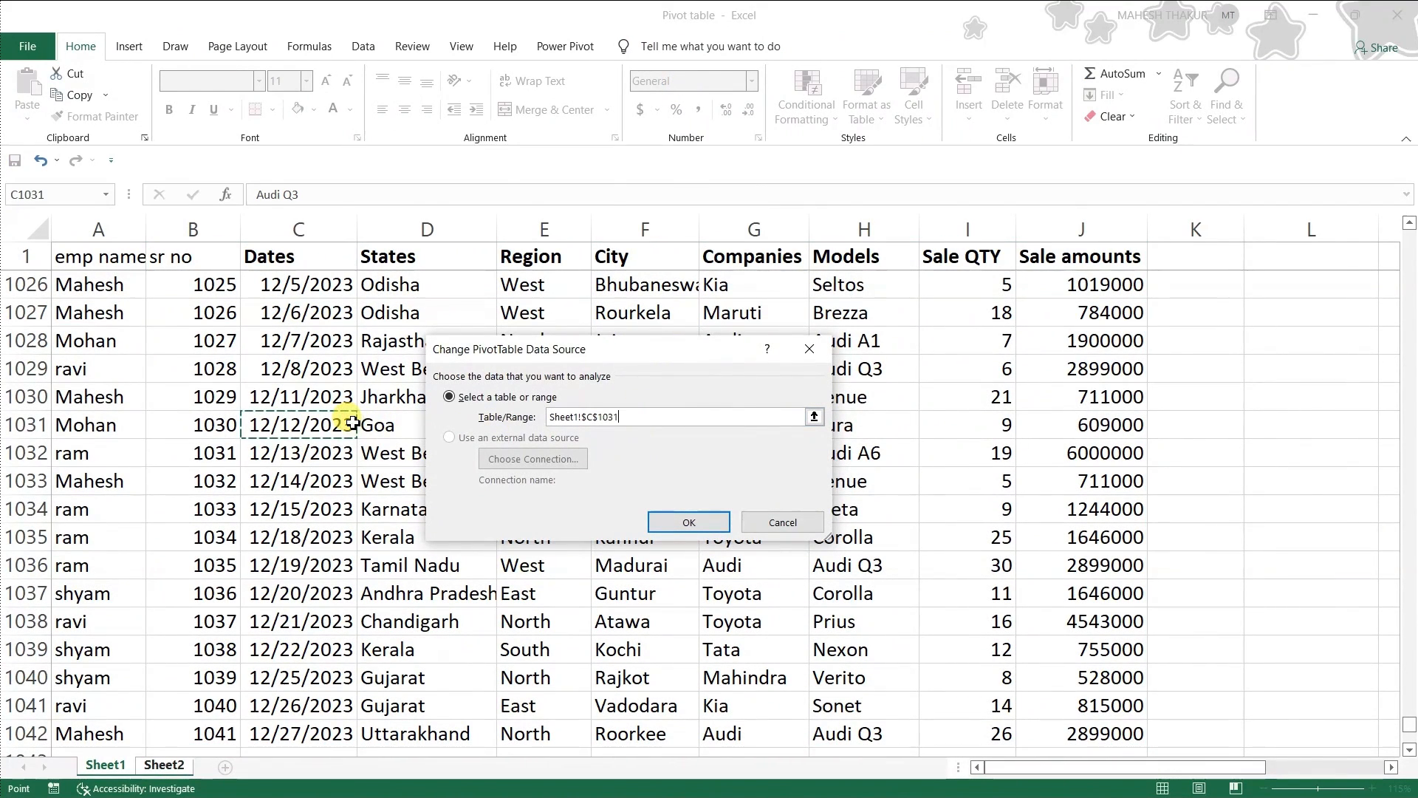
{"action": "key", "text": "ctrl+a"}
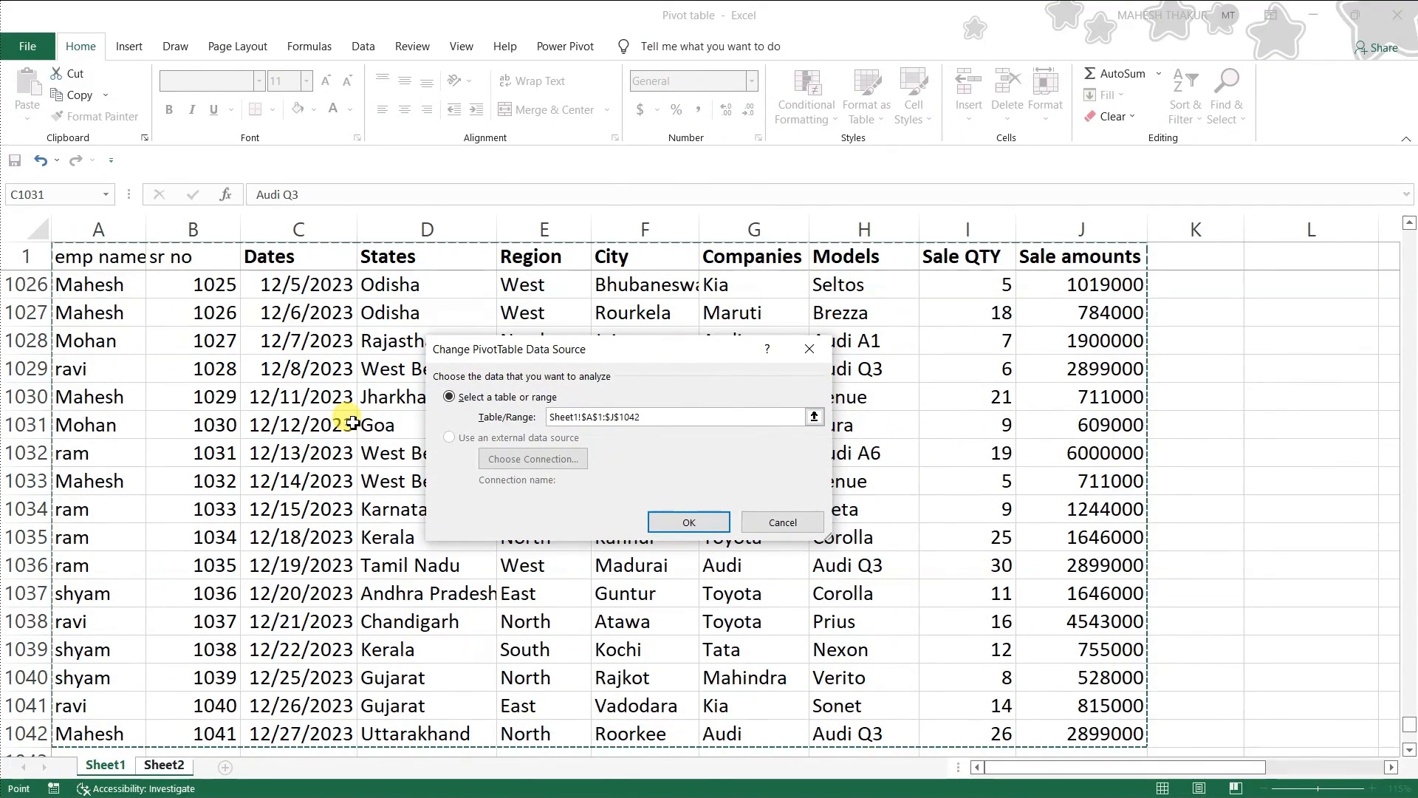
{"action": "left_click", "coordinate": [677, 524]}
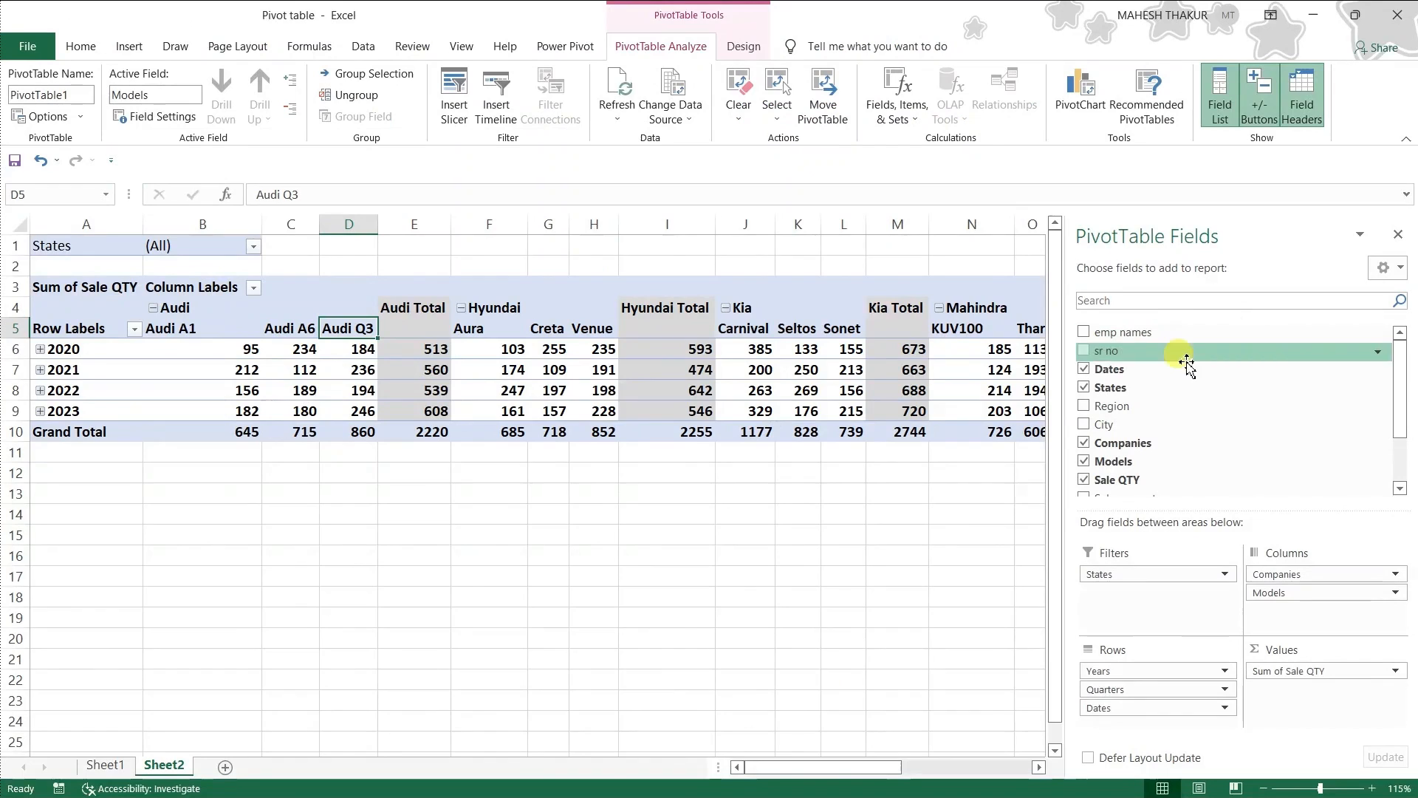
Replace the Years, Quarters and Dates row fields of the PivotTable with emp names.
{"action": "left_click_drag", "start_coordinate": [1115, 689], "coordinate": [960, 663]}
{"action": "left_click_drag", "start_coordinate": [1112, 672], "coordinate": [1048, 636]}
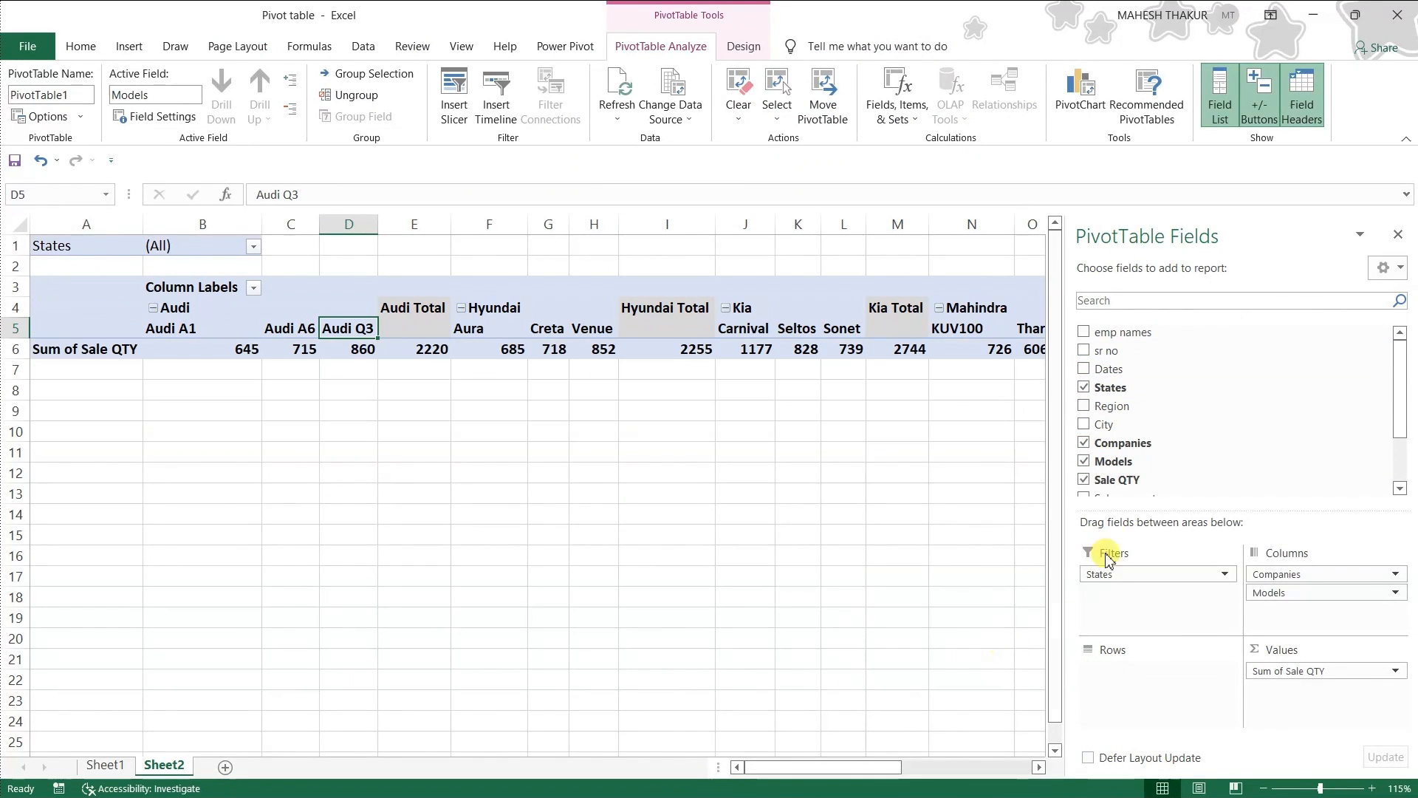
{"action": "left_click_drag", "start_coordinate": [1115, 331], "coordinate": [1141, 687]}
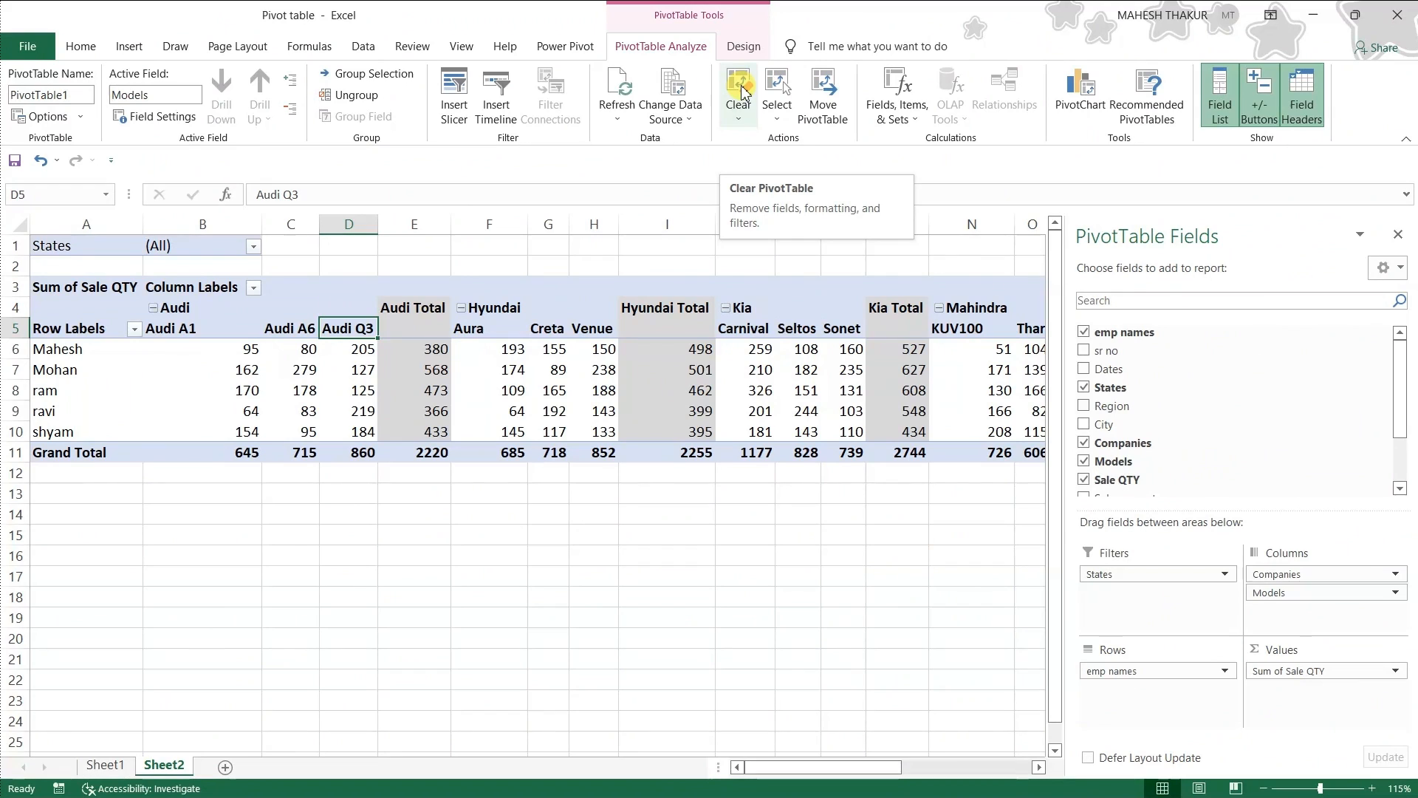
Clear the entire PivotTable with Clear All and undo the clearing.
{"action": "left_click", "coordinate": [738, 121]}
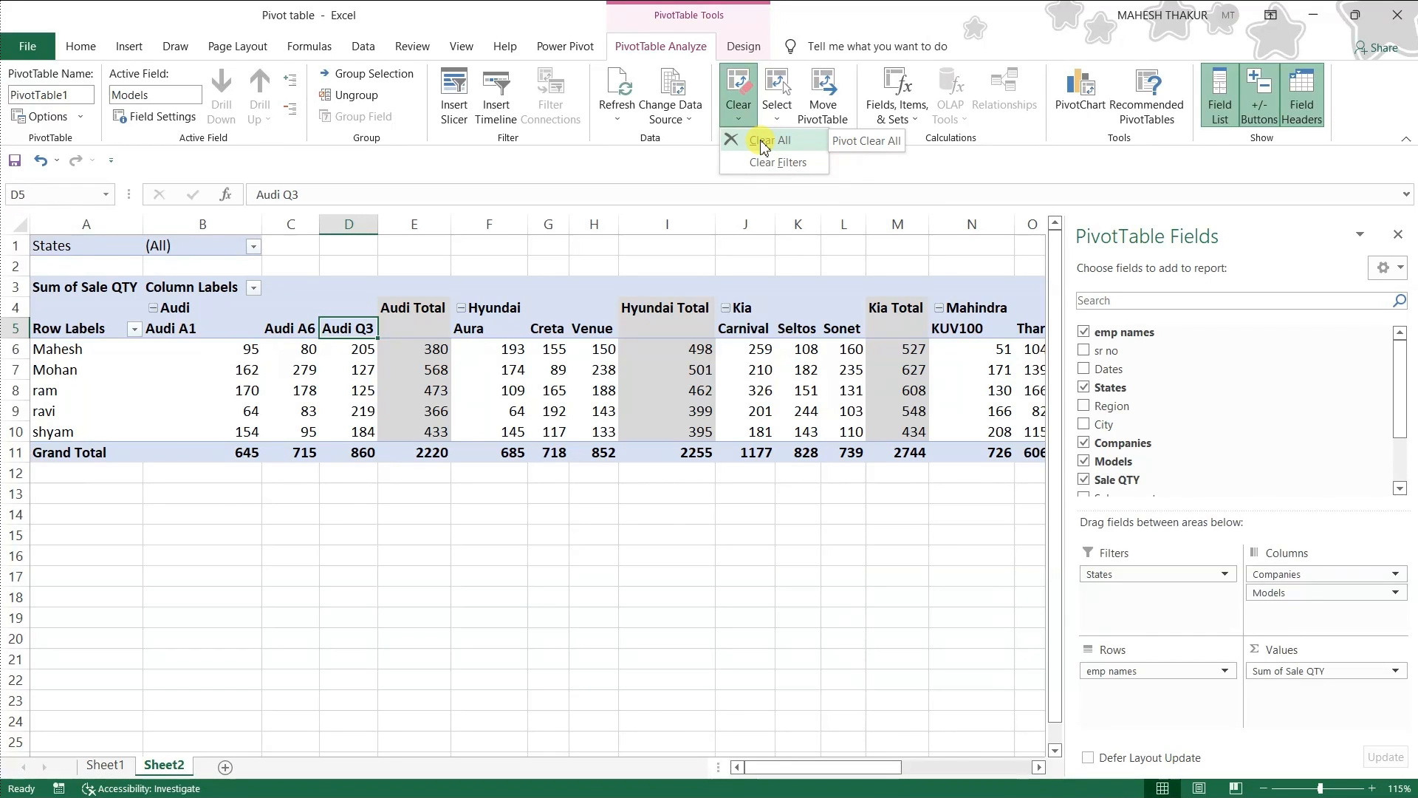
{"action": "left_click", "coordinate": [763, 145]}
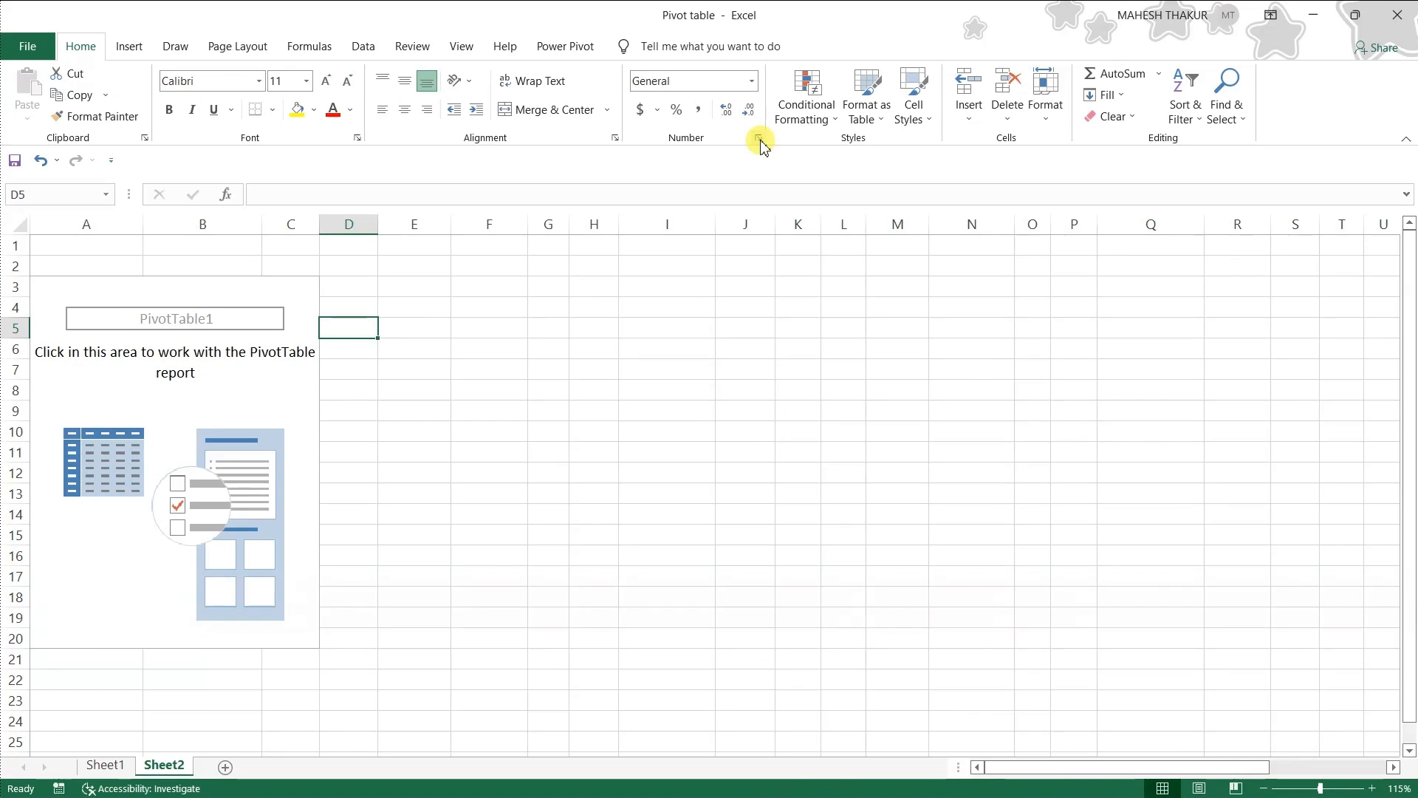
{"action": "key", "text": "ctrl+z"}
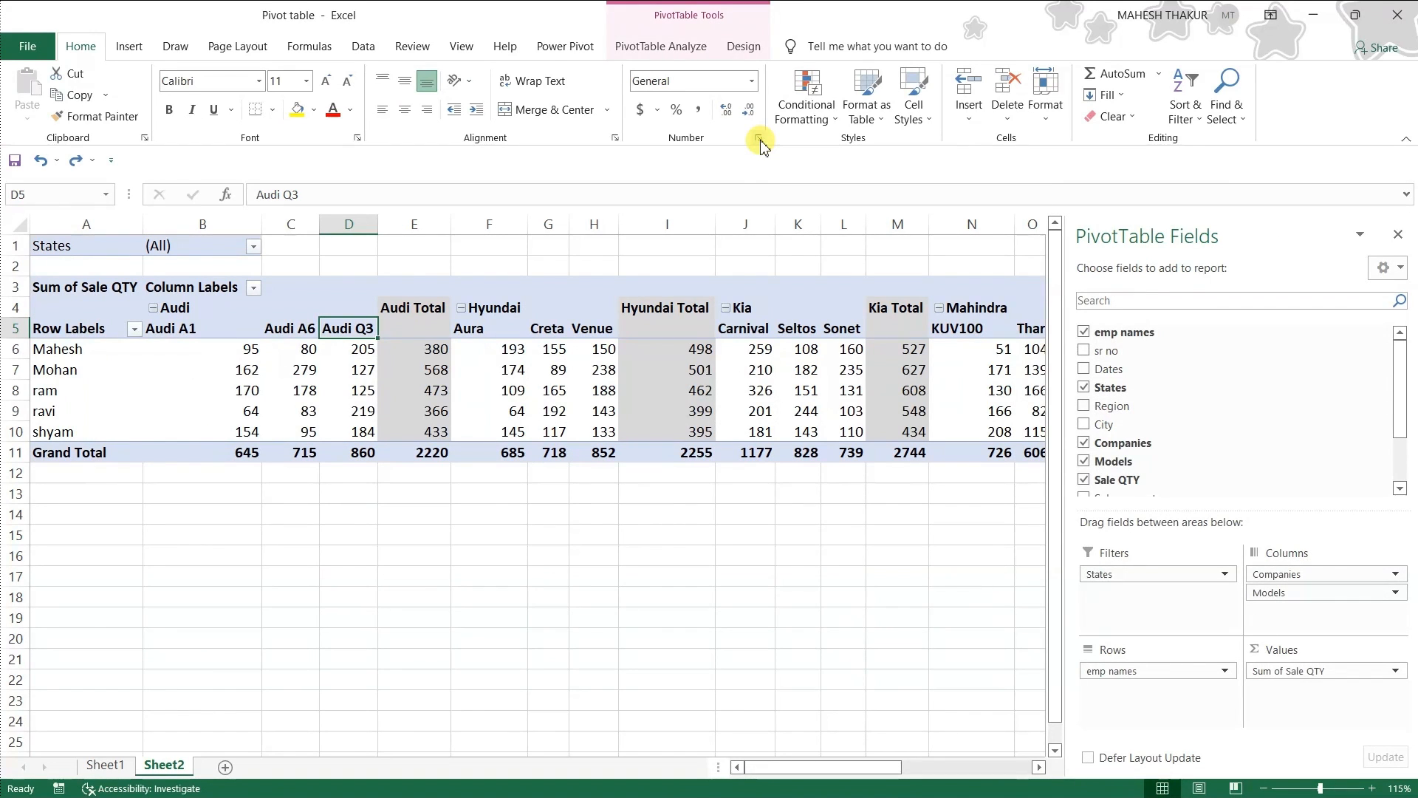
Apply Clear Filters to the restored PivotTable.
{"action": "left_click", "coordinate": [653, 46]}
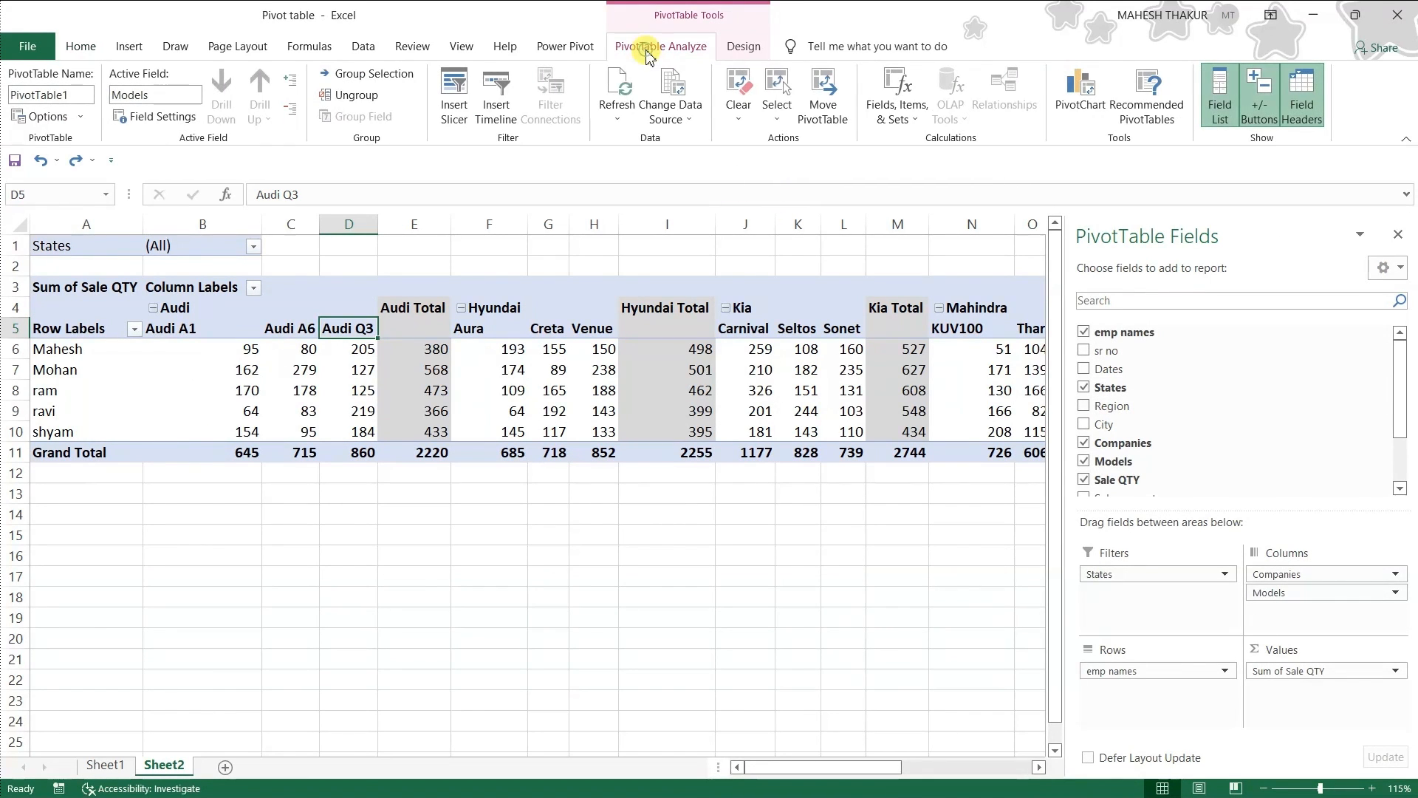
{"action": "left_click", "coordinate": [735, 118]}
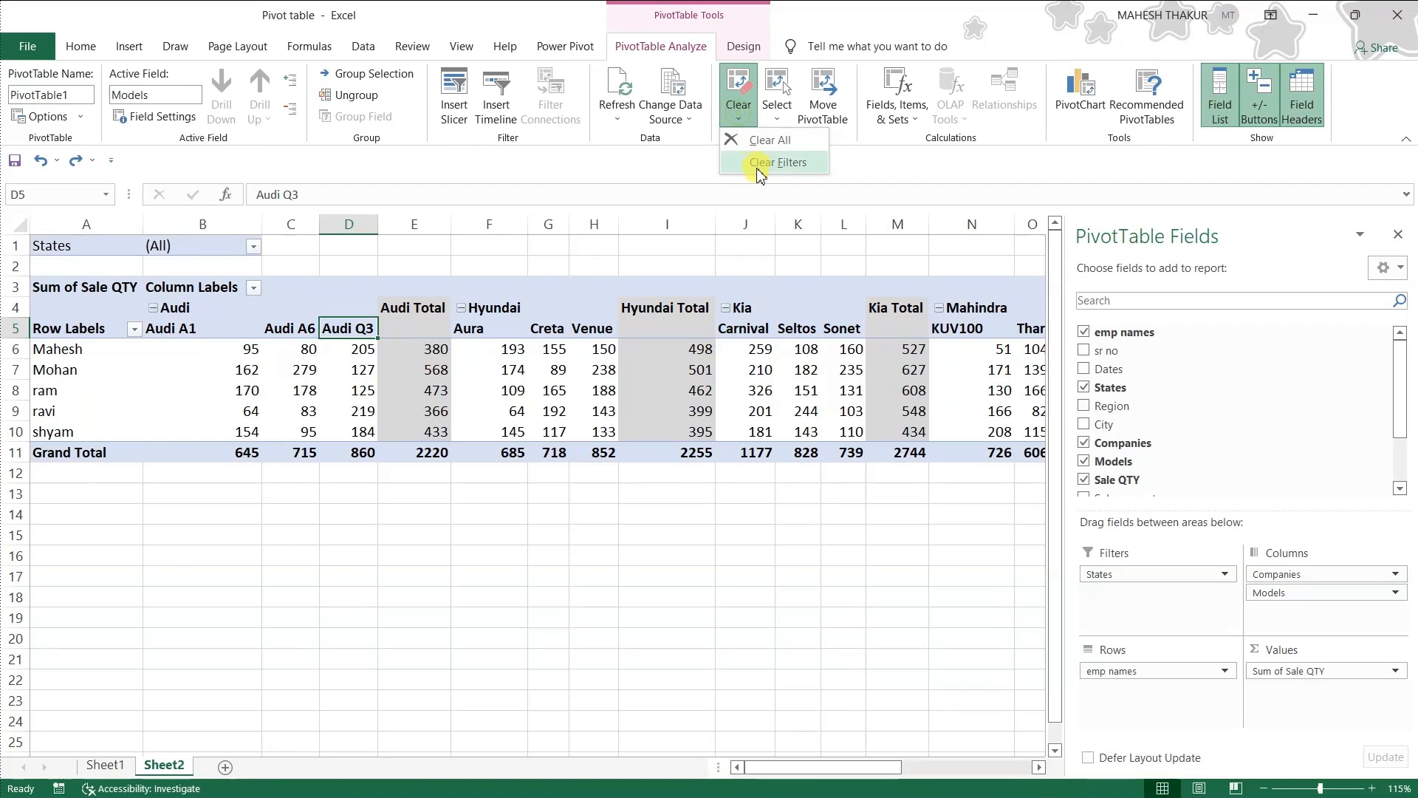
{"action": "left_click", "coordinate": [758, 166]}
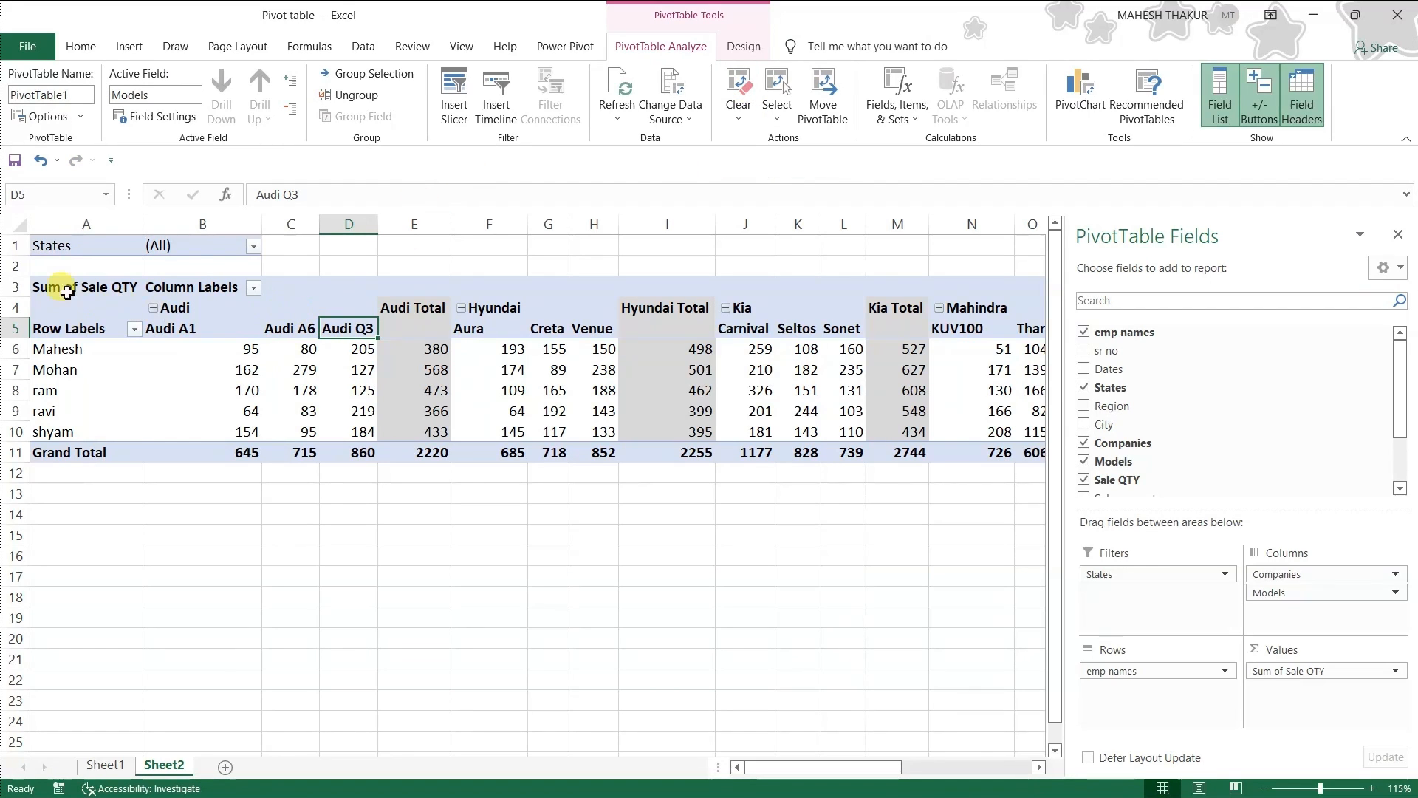
Filter the PivotTable's States field to Haryana, remove that filter with Clear Filters and check the States filter.
{"action": "left_click", "coordinate": [253, 249]}
{"action": "left_click", "coordinate": [81, 403]}
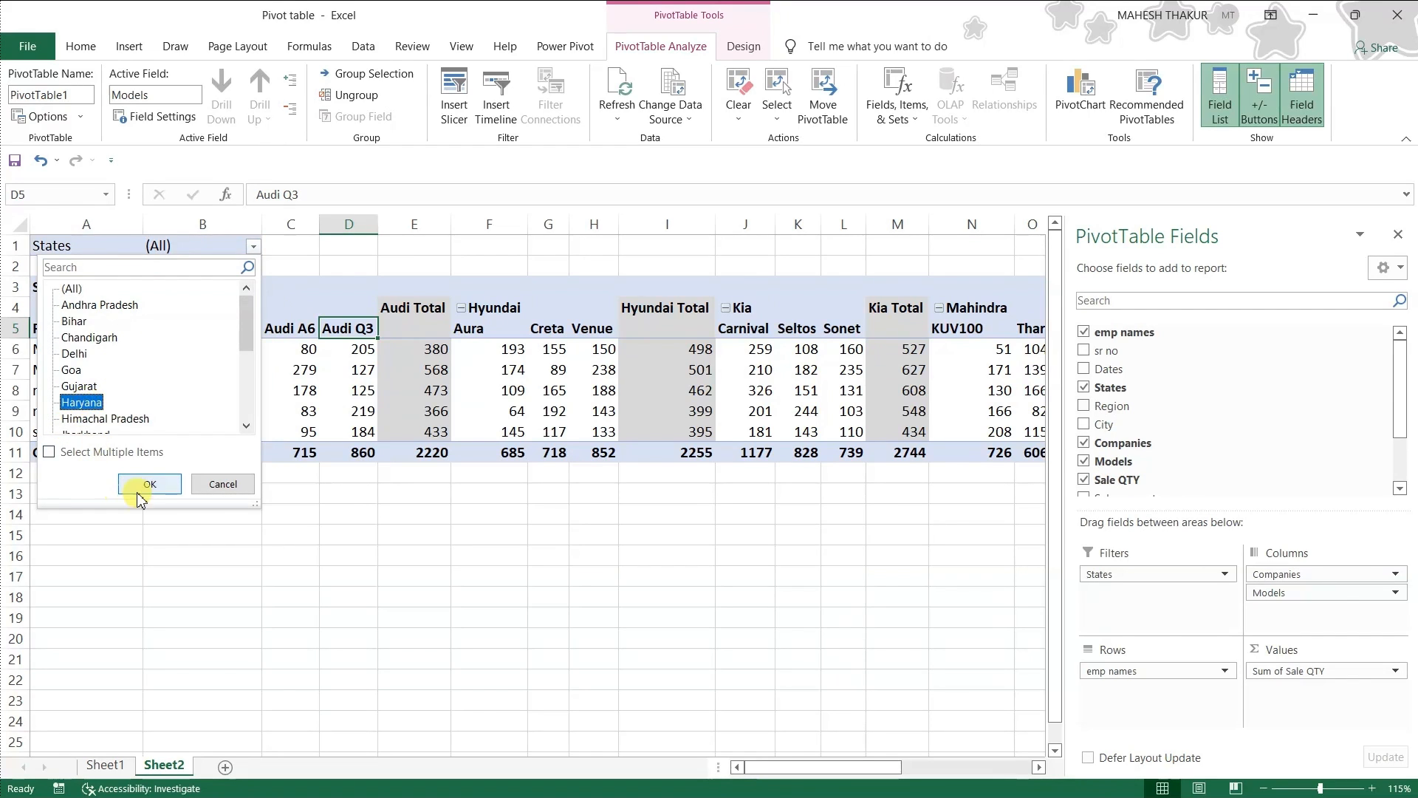
{"action": "left_click", "coordinate": [150, 484]}
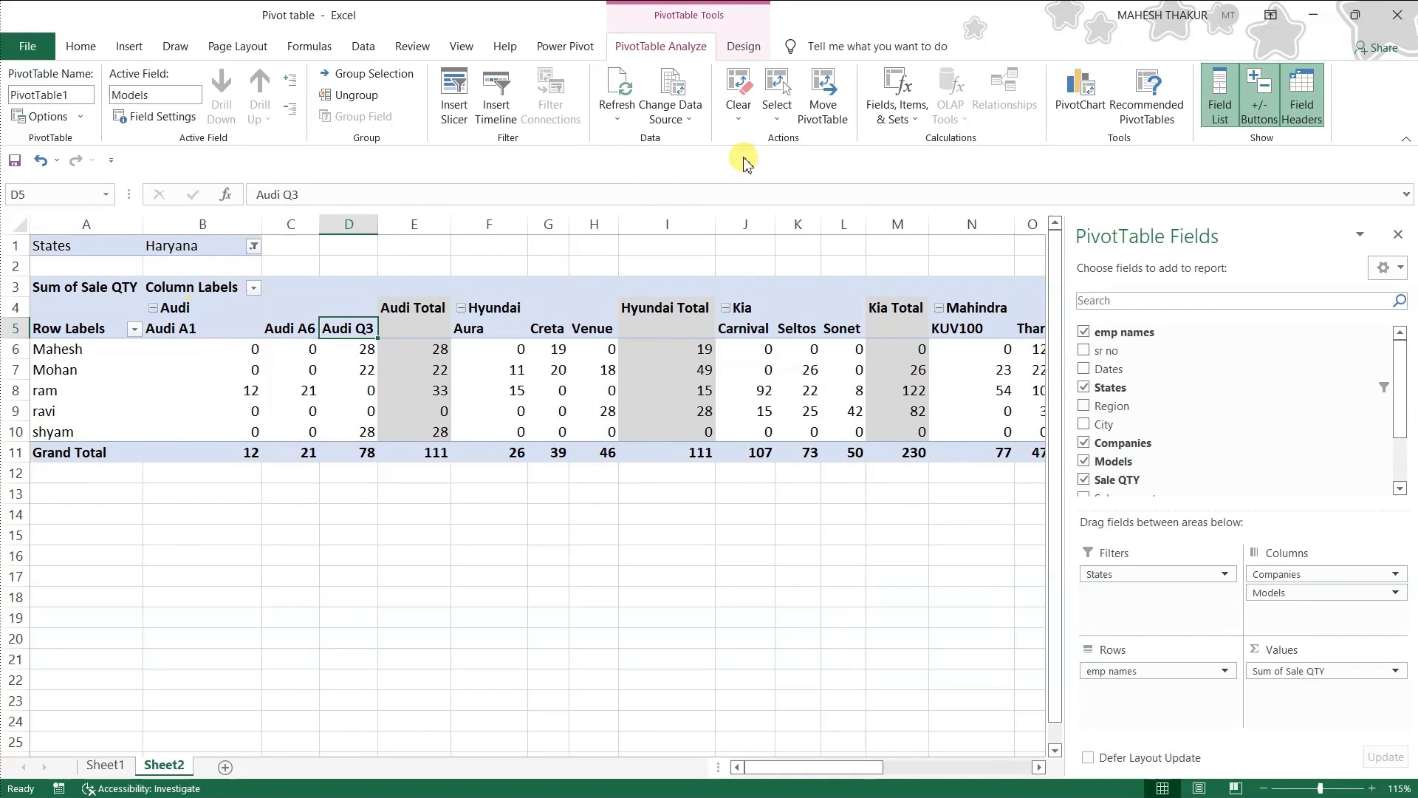
{"action": "left_click", "coordinate": [738, 111]}
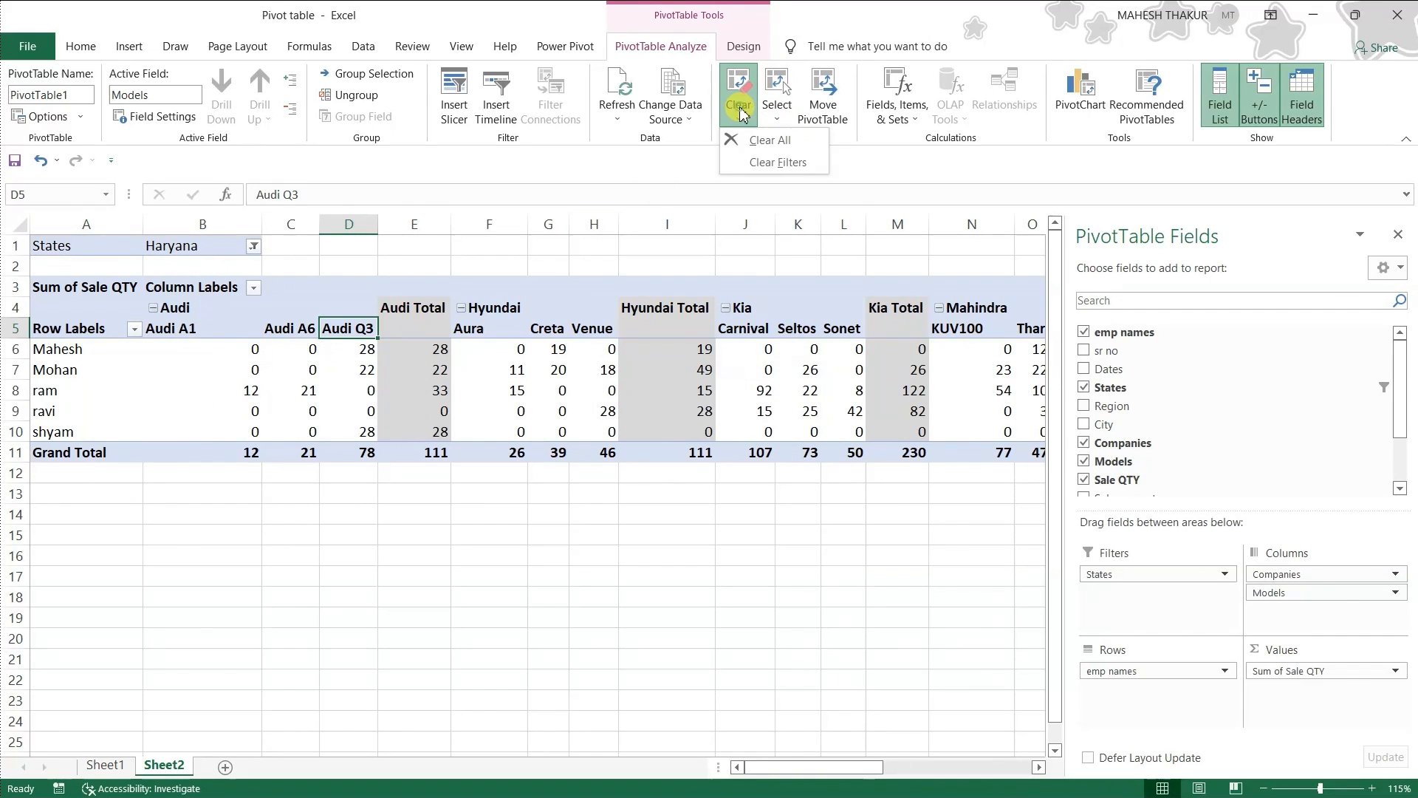
{"action": "left_click", "coordinate": [771, 164]}
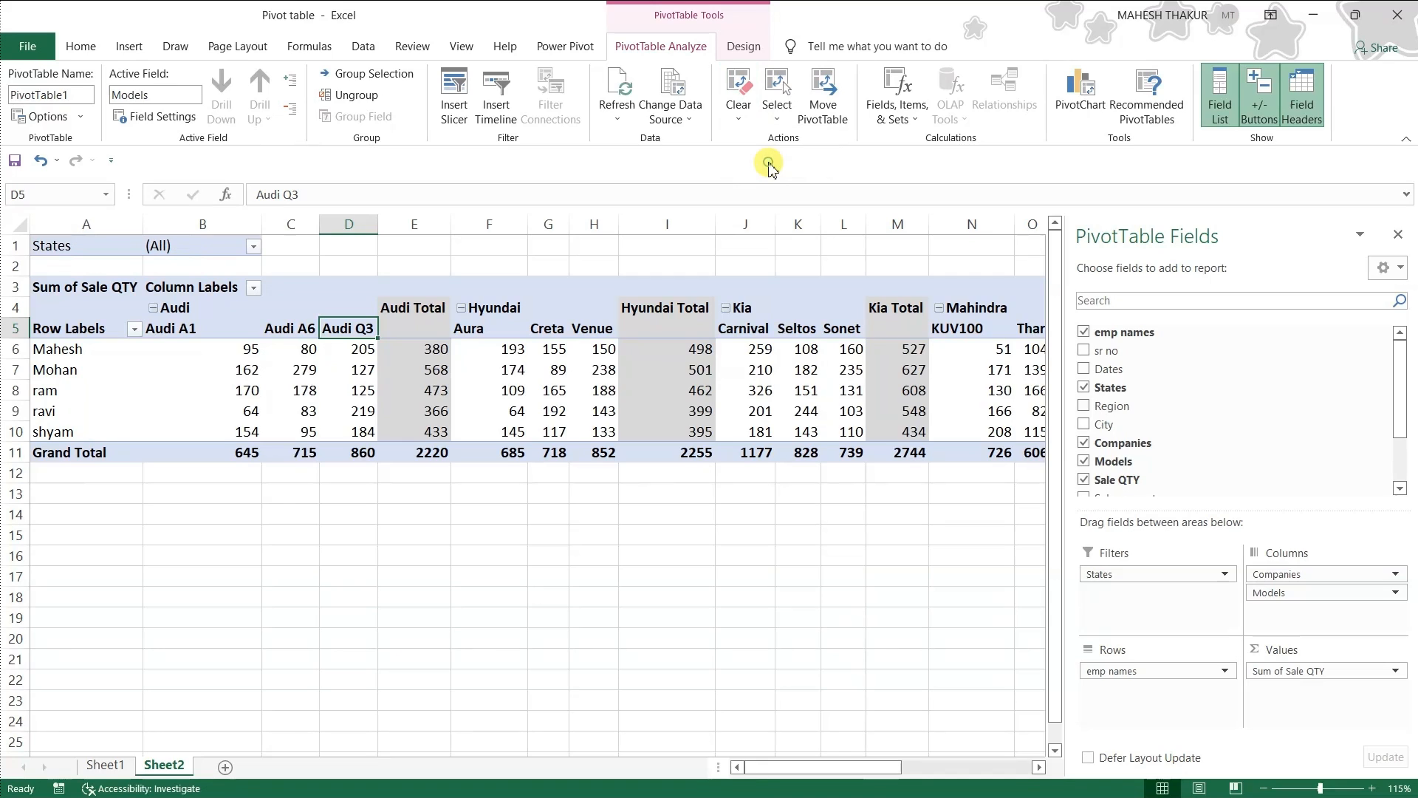
{"action": "left_click", "coordinate": [253, 246]}
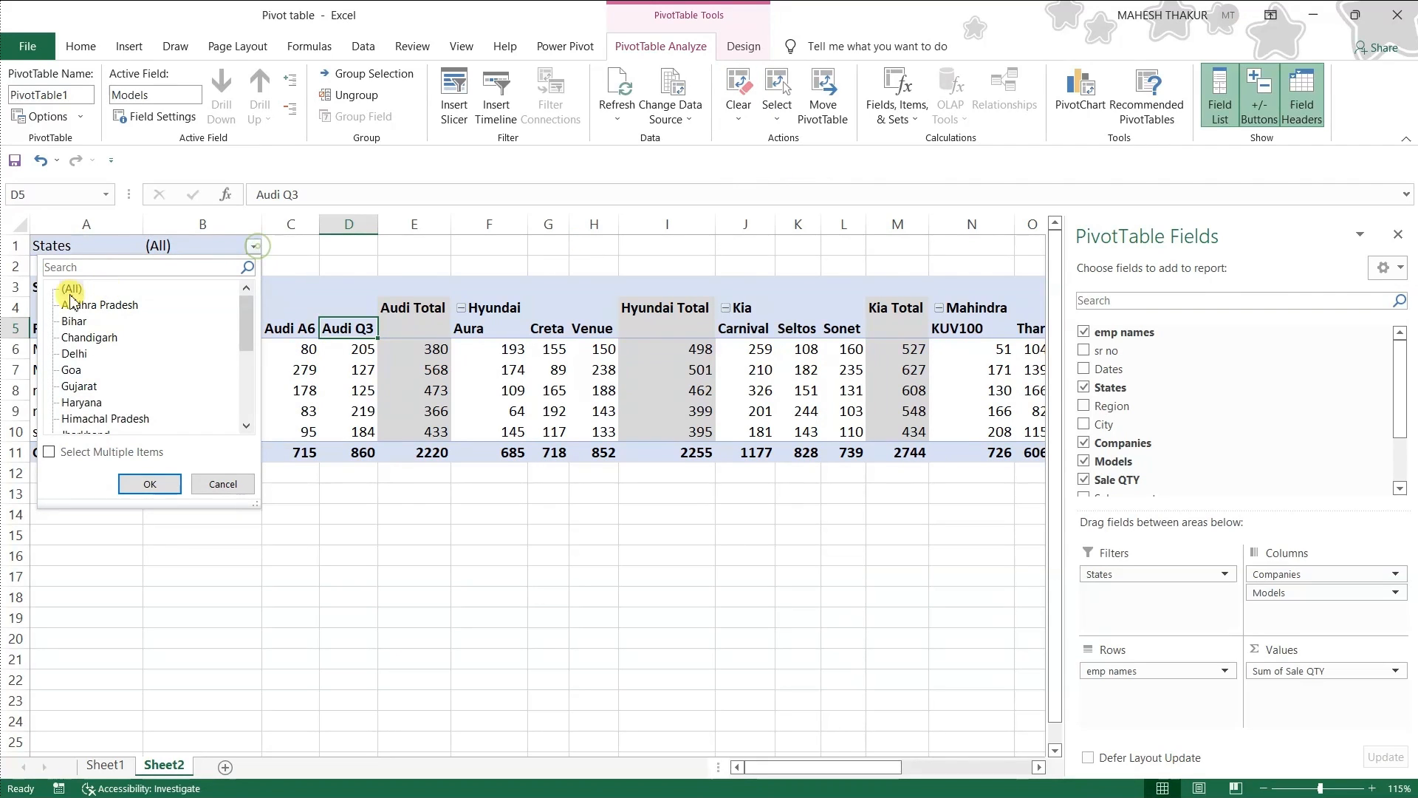
{"action": "left_click", "coordinate": [229, 486]}
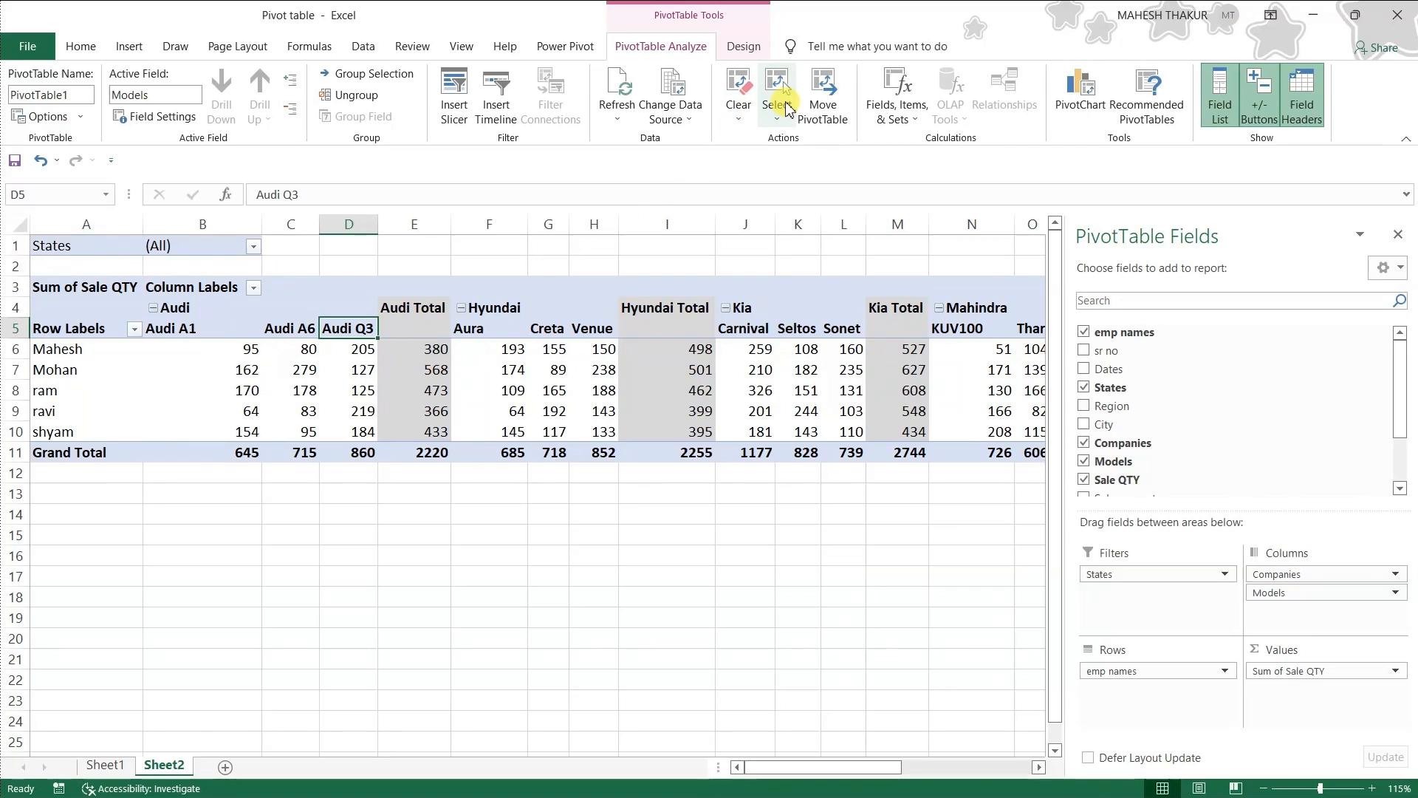
Select the entire PivotTable, applying the Entire PivotTable and Labels and Values selection options.
{"action": "left_click", "coordinate": [773, 109]}
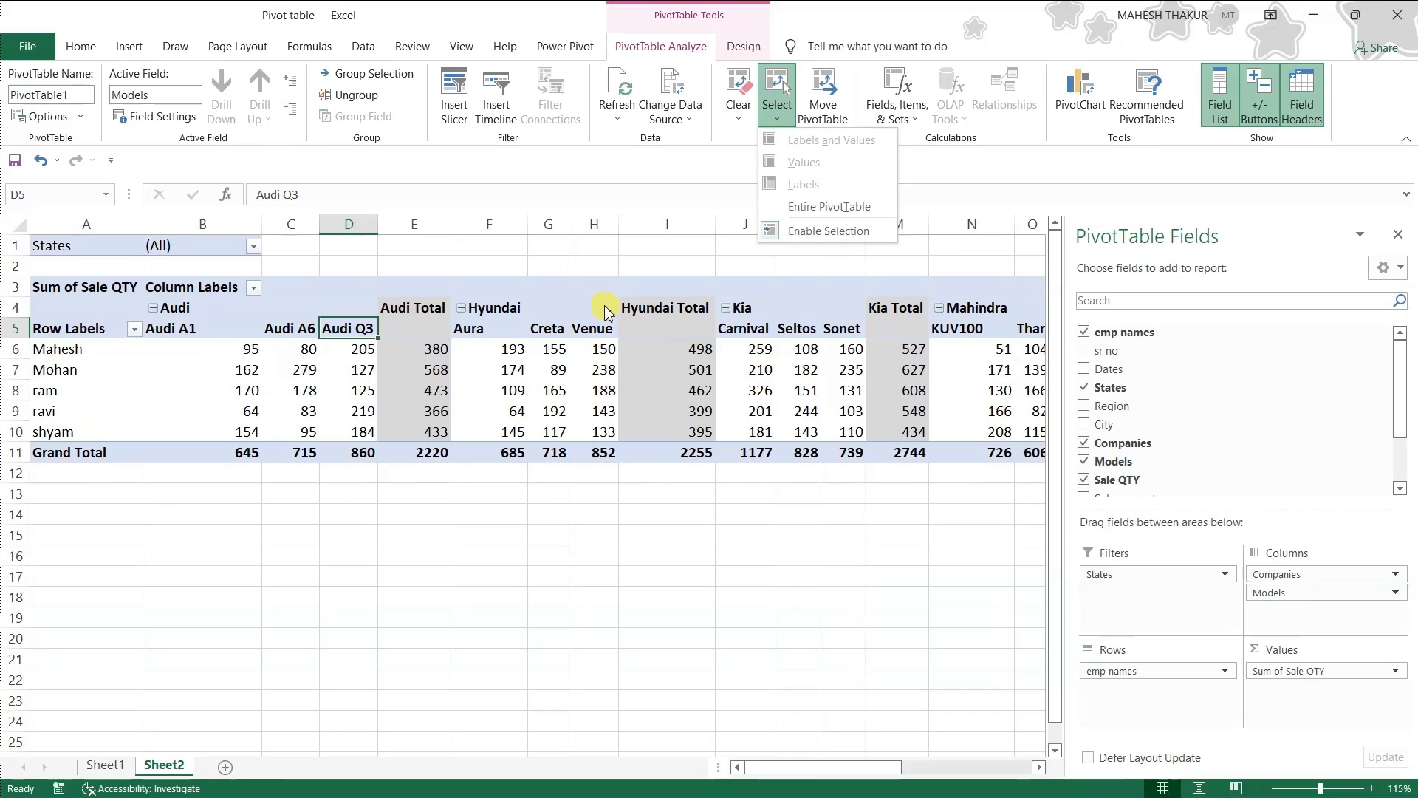
{"action": "left_click", "coordinate": [846, 207]}
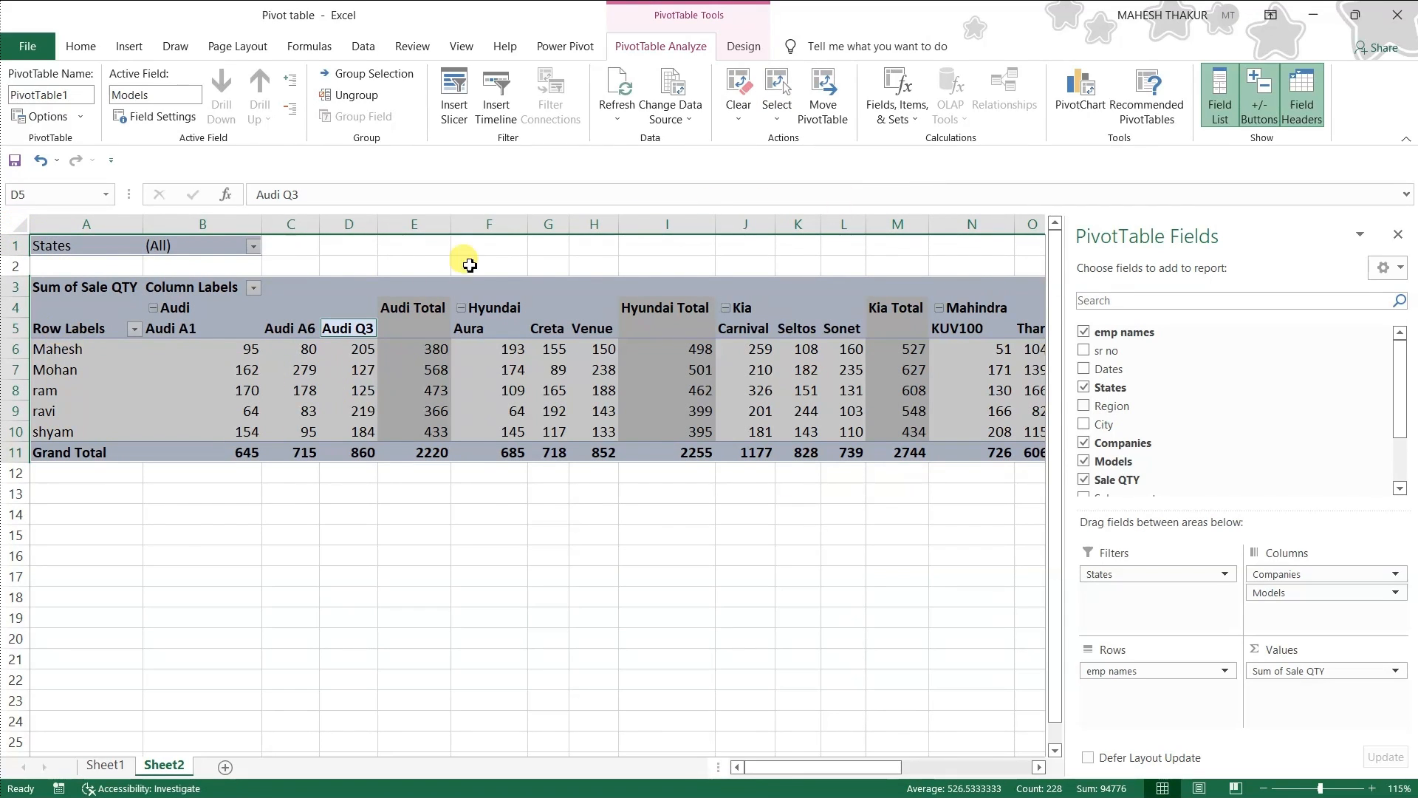
{"action": "left_click", "coordinate": [781, 115]}
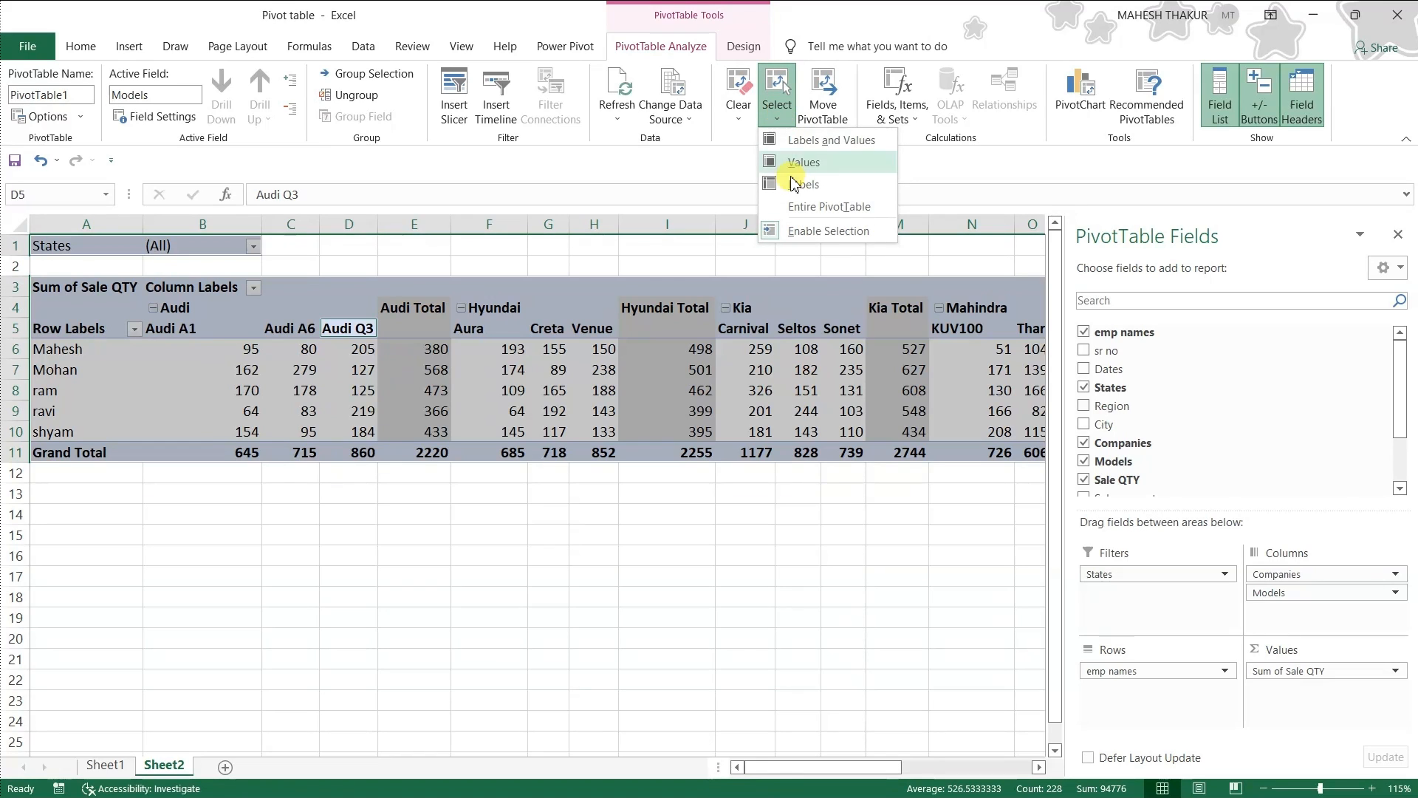
{"action": "left_click", "coordinate": [813, 144]}
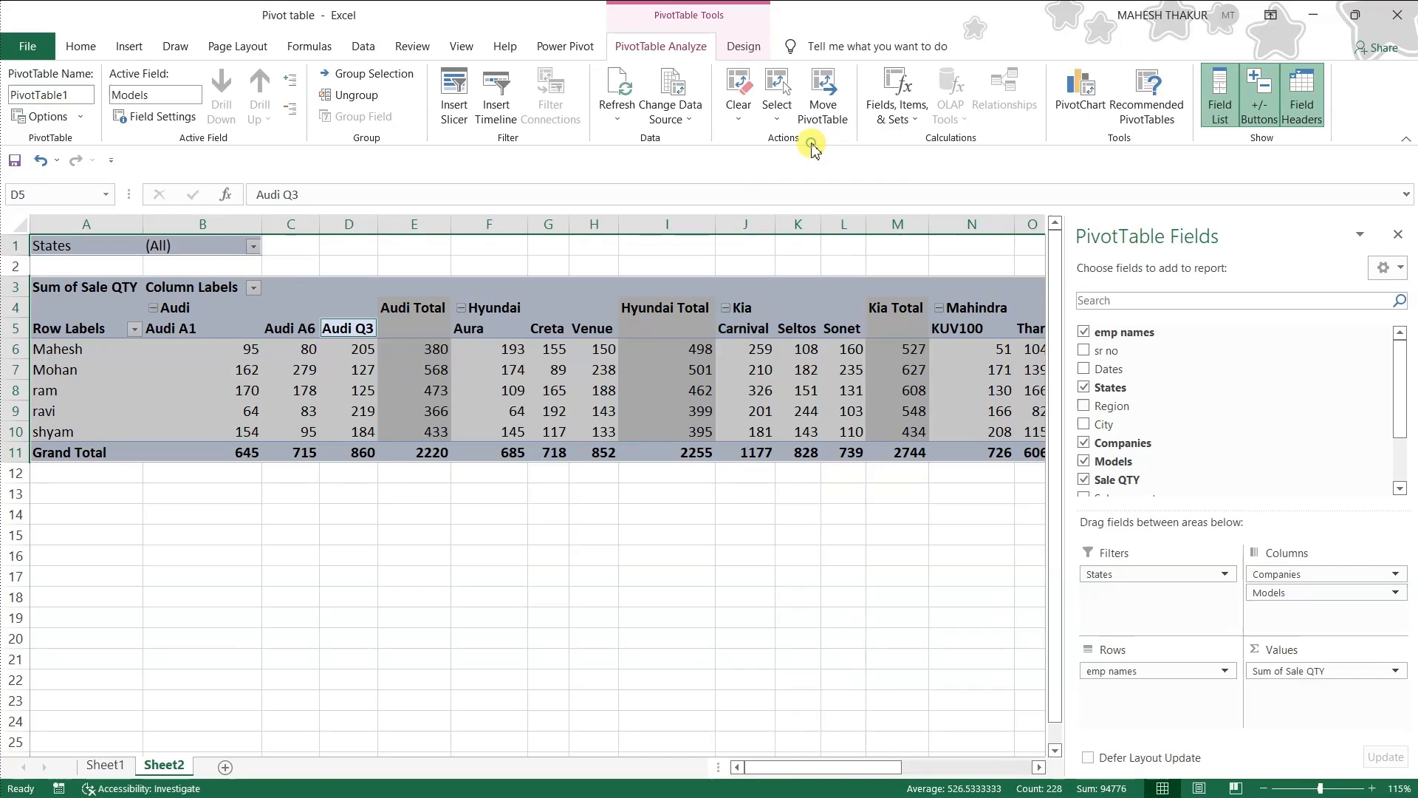
Restrict the PivotTable selection to its values, and switch it to the labels only.
{"action": "left_click", "coordinate": [787, 117]}
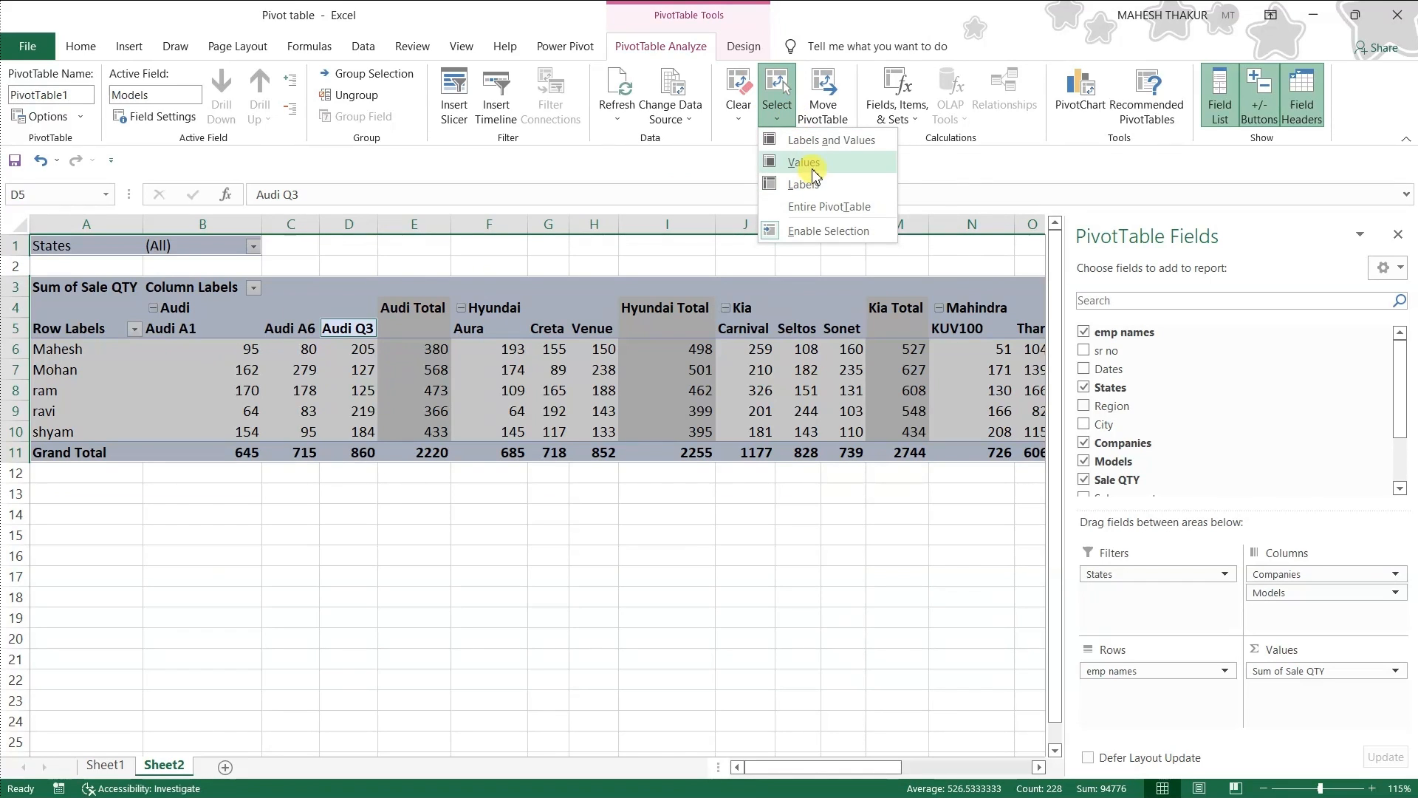
{"action": "left_click", "coordinate": [805, 163]}
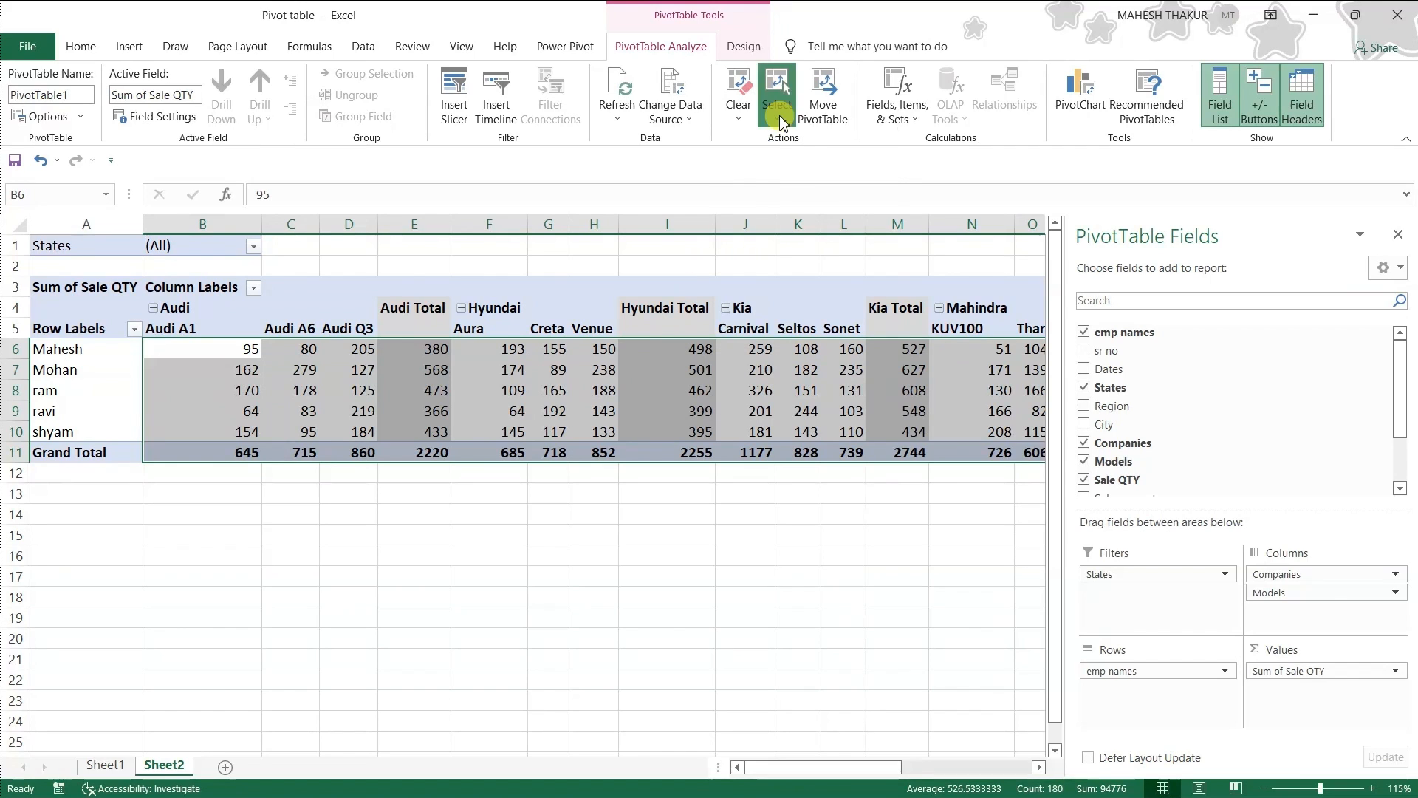
{"action": "left_click", "coordinate": [780, 116]}
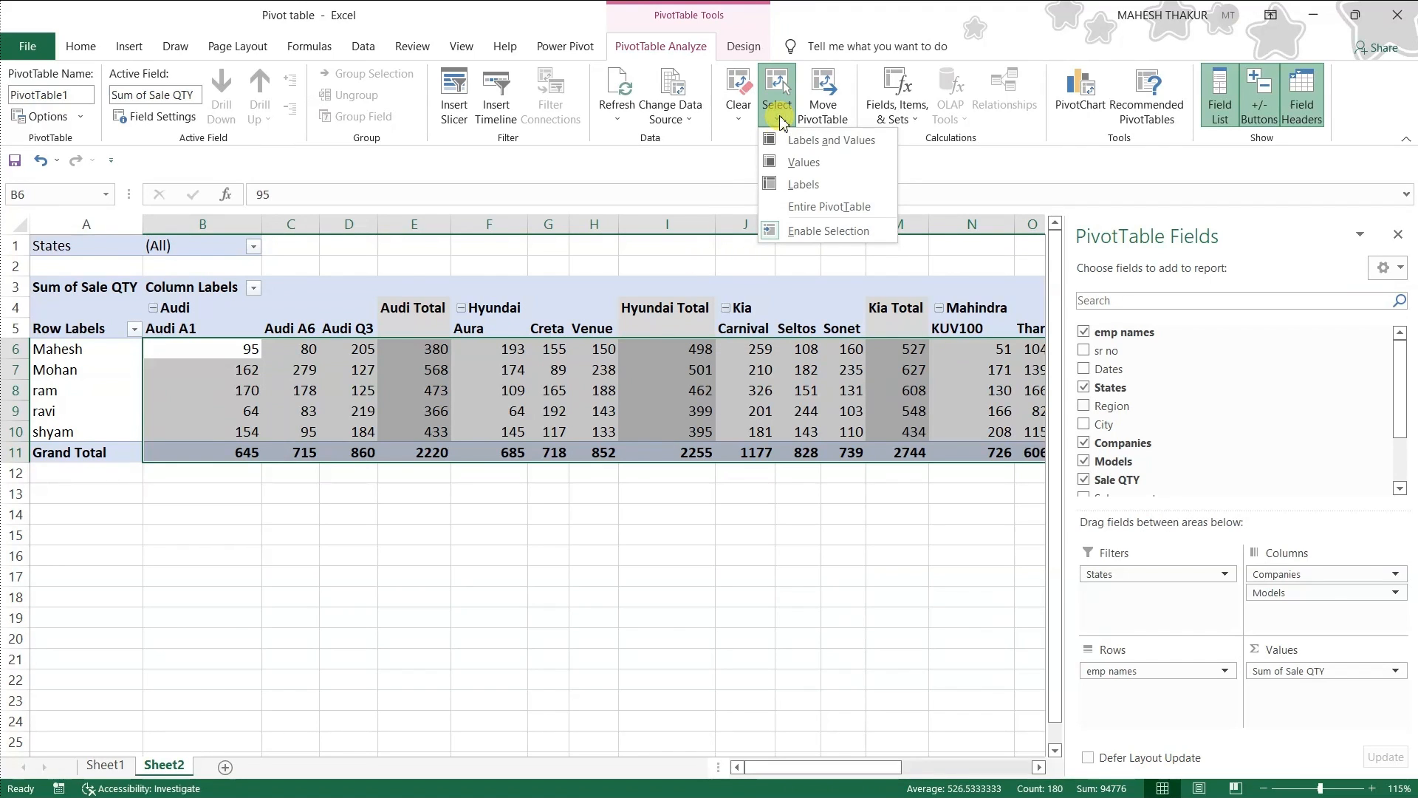
{"action": "left_click", "coordinate": [787, 184]}
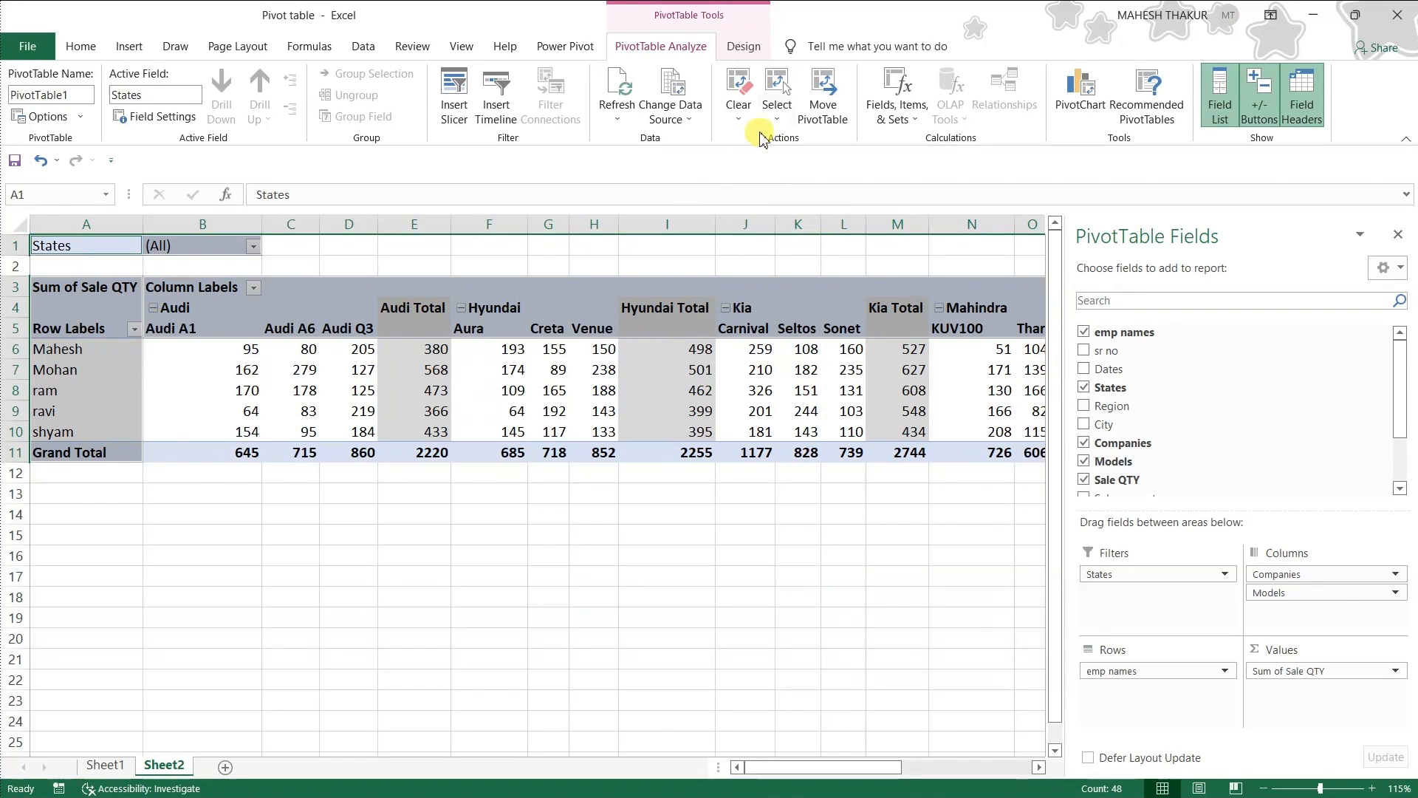
Select only the PivotTable's values, apply All Borders to them and undo the borders.
{"action": "left_click", "coordinate": [777, 103]}
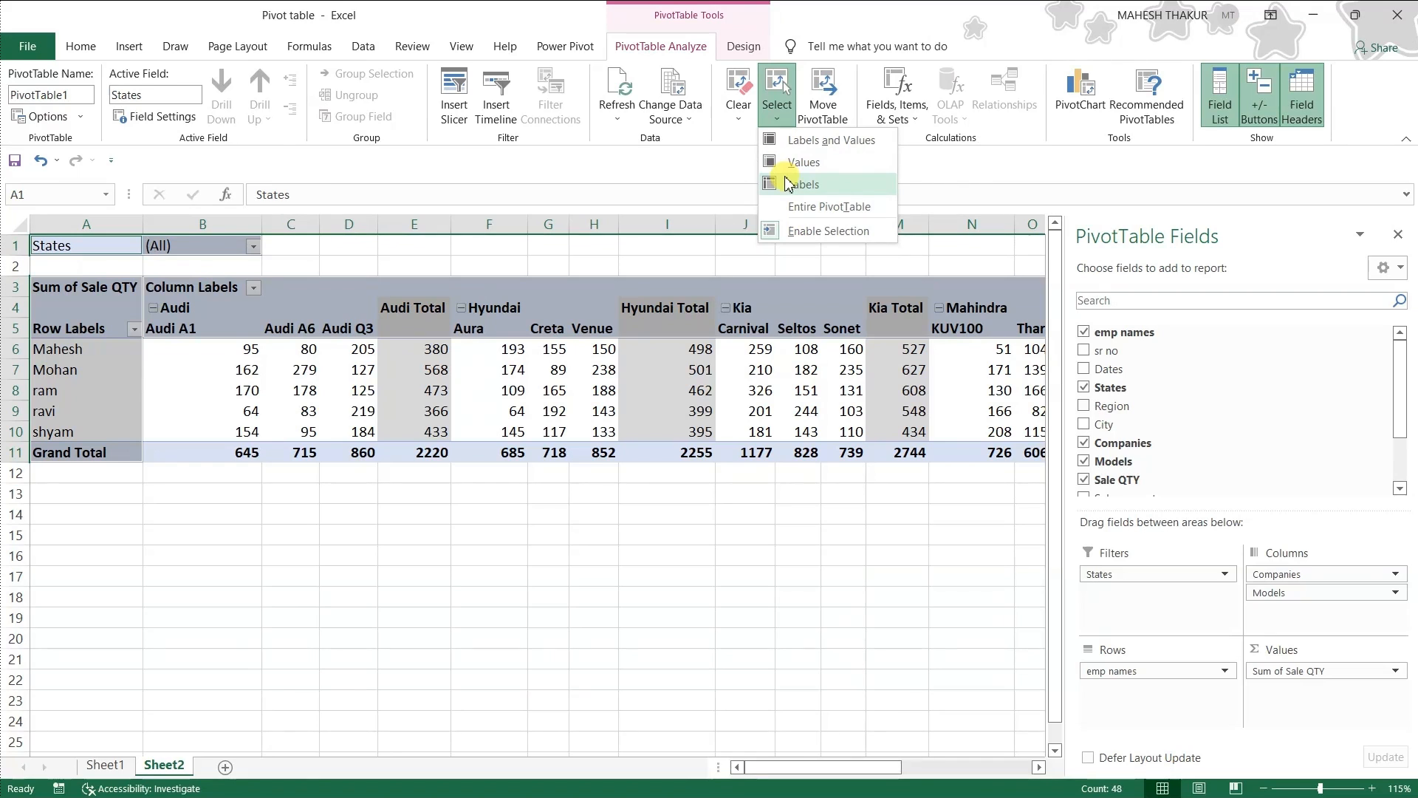
{"action": "left_click", "coordinate": [797, 163]}
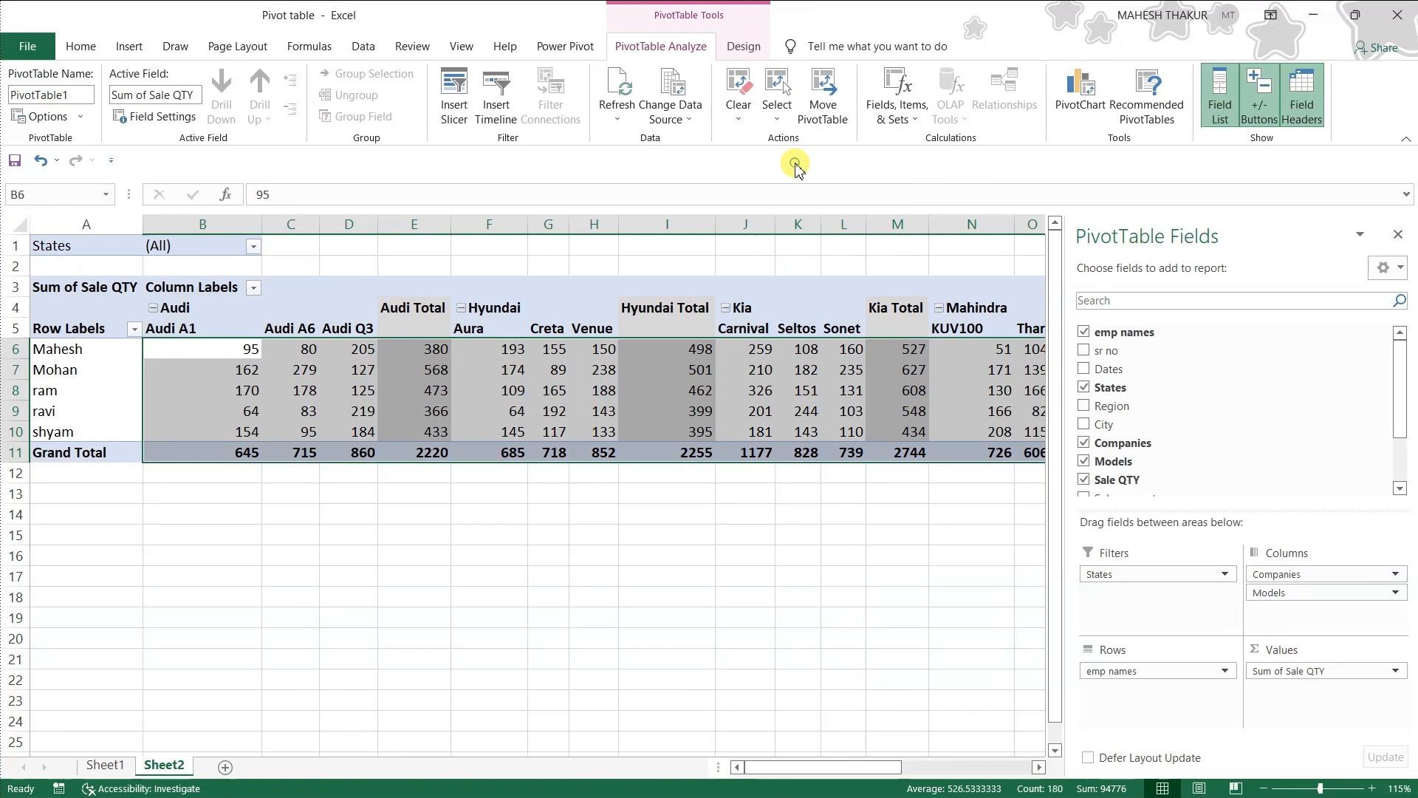
{"action": "left_click", "coordinate": [80, 46]}
{"action": "left_click", "coordinate": [274, 111]}
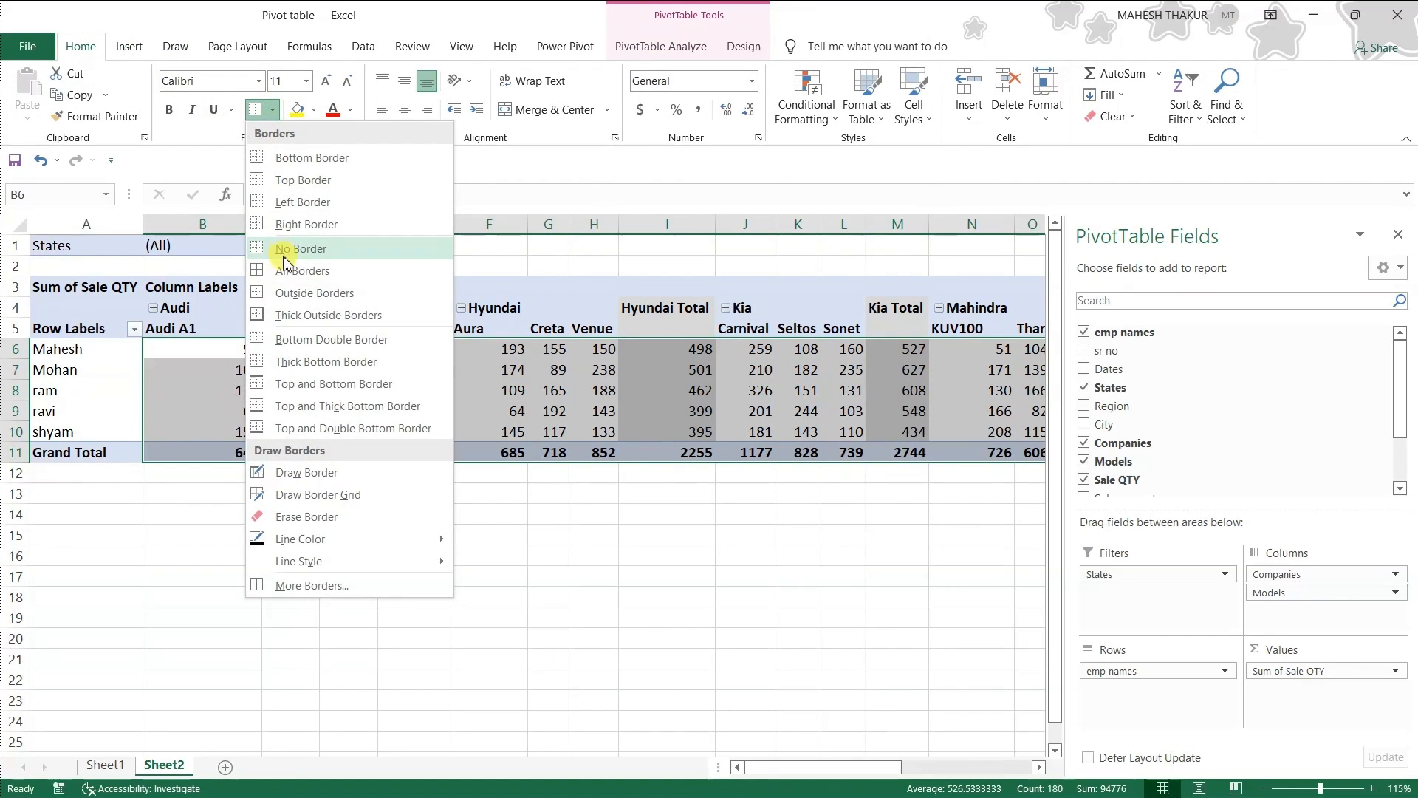
{"action": "left_click", "coordinate": [282, 273]}
{"action": "left_click", "coordinate": [509, 452]}
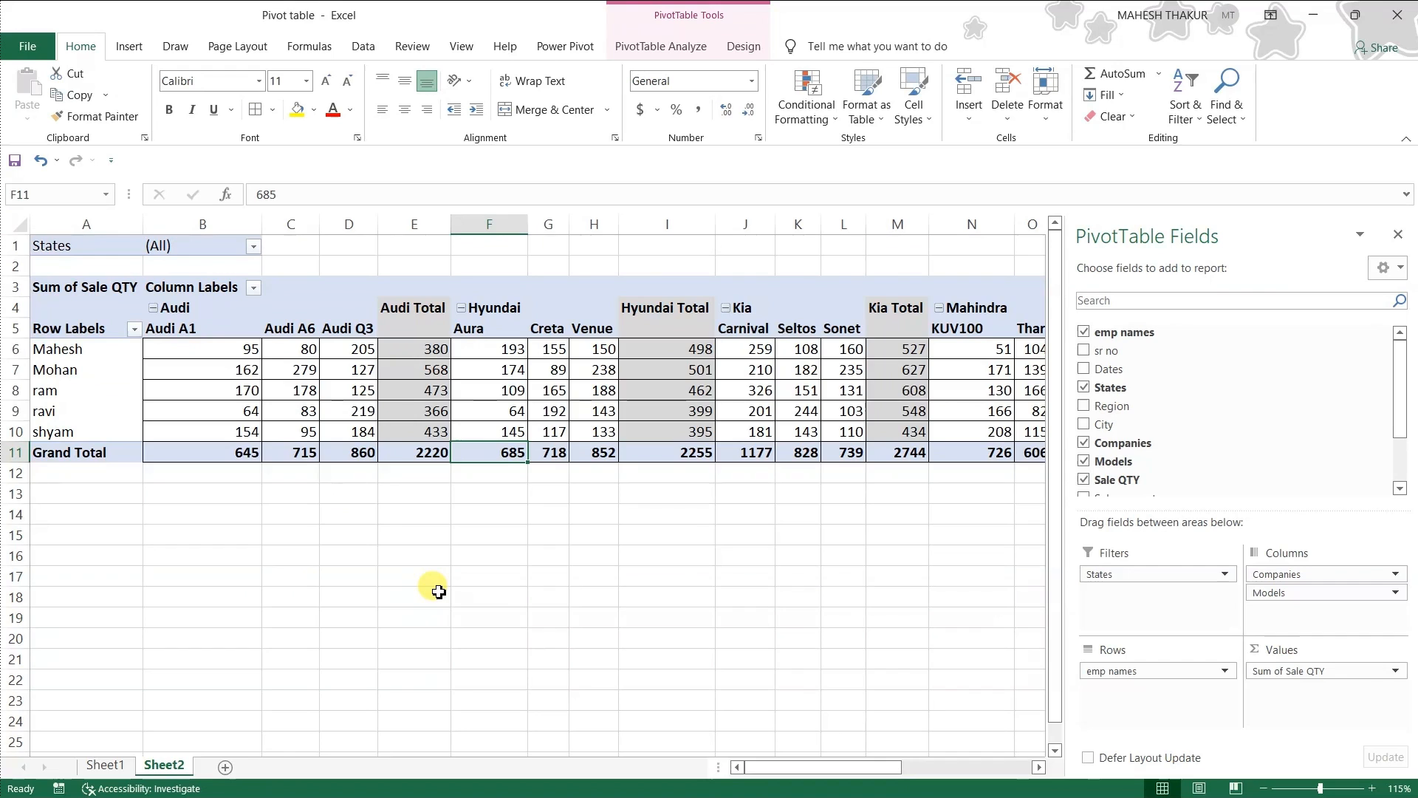
{"action": "key", "text": "ctrl+z"}
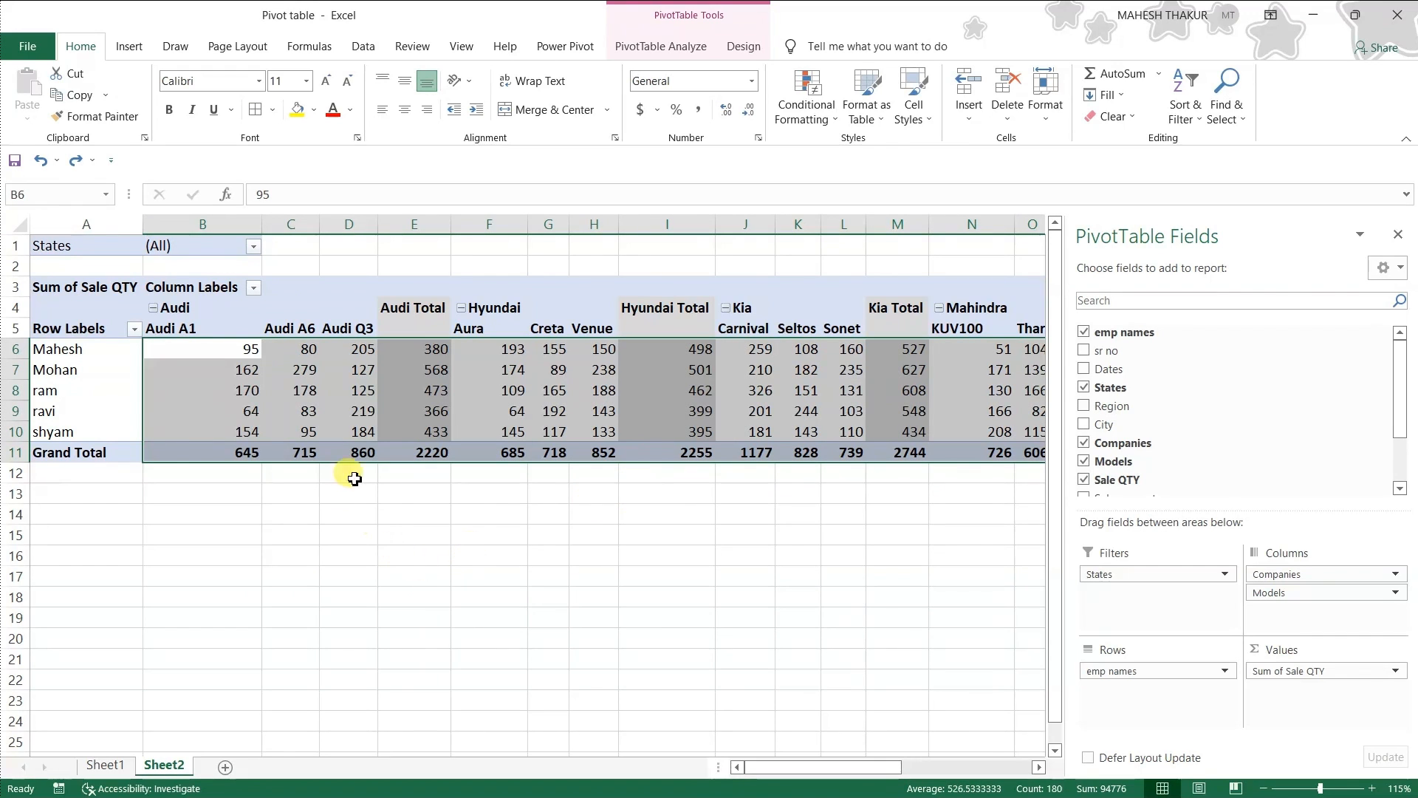
Check the Enable Selection option and select the first and second employees' rows across the PivotTable.
{"action": "left_click", "coordinate": [660, 46]}
{"action": "left_click", "coordinate": [772, 122]}
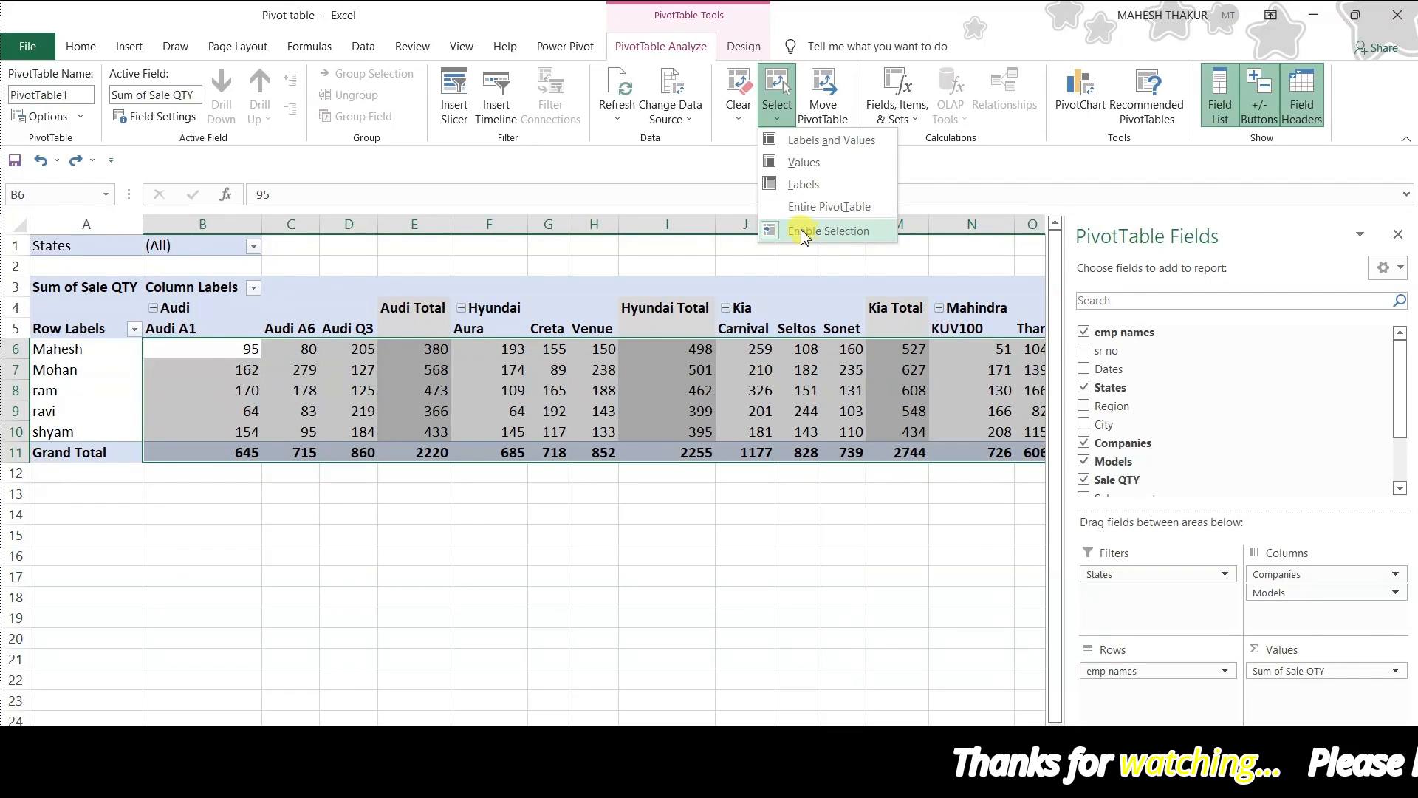
{"action": "left_click", "coordinate": [715, 345]}
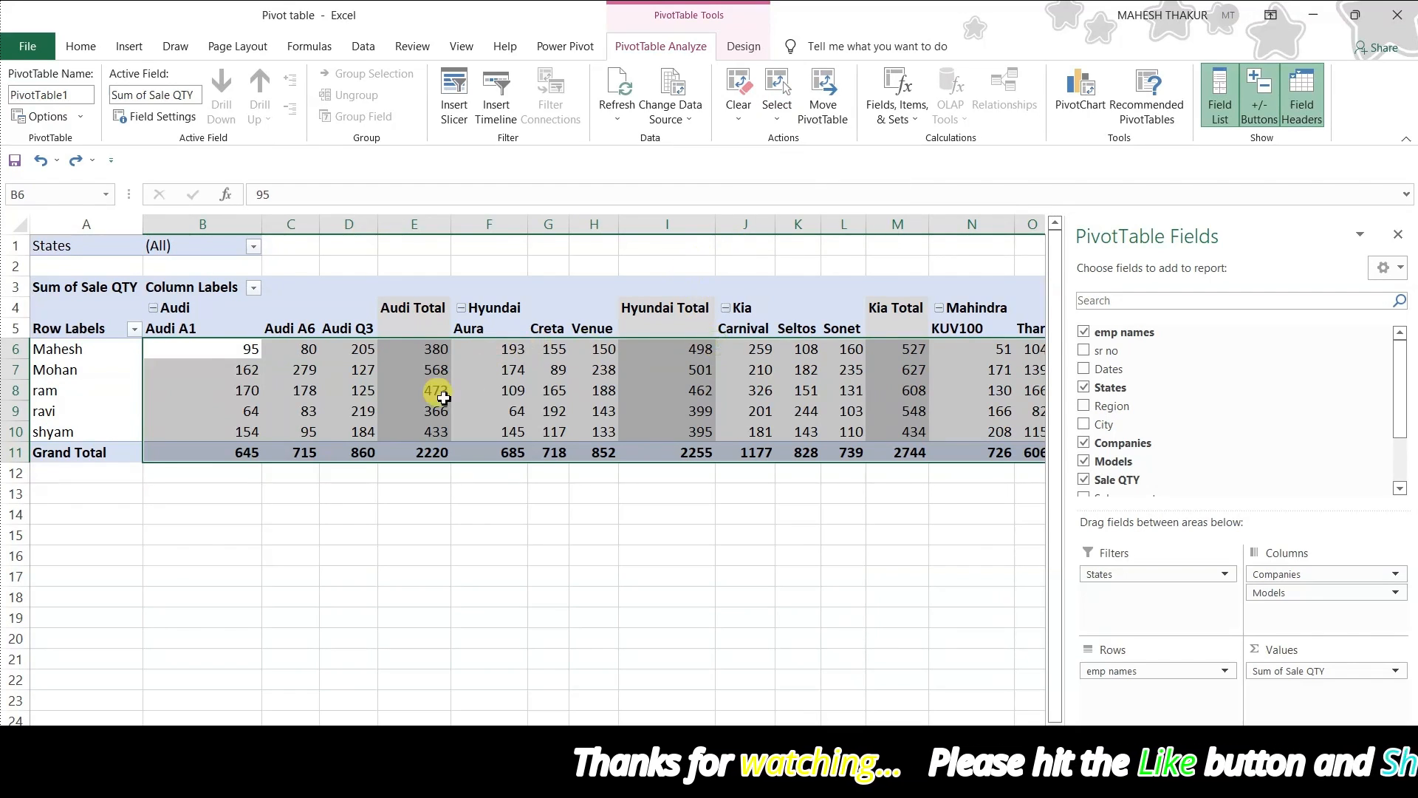
{"action": "left_click", "coordinate": [421, 403]}
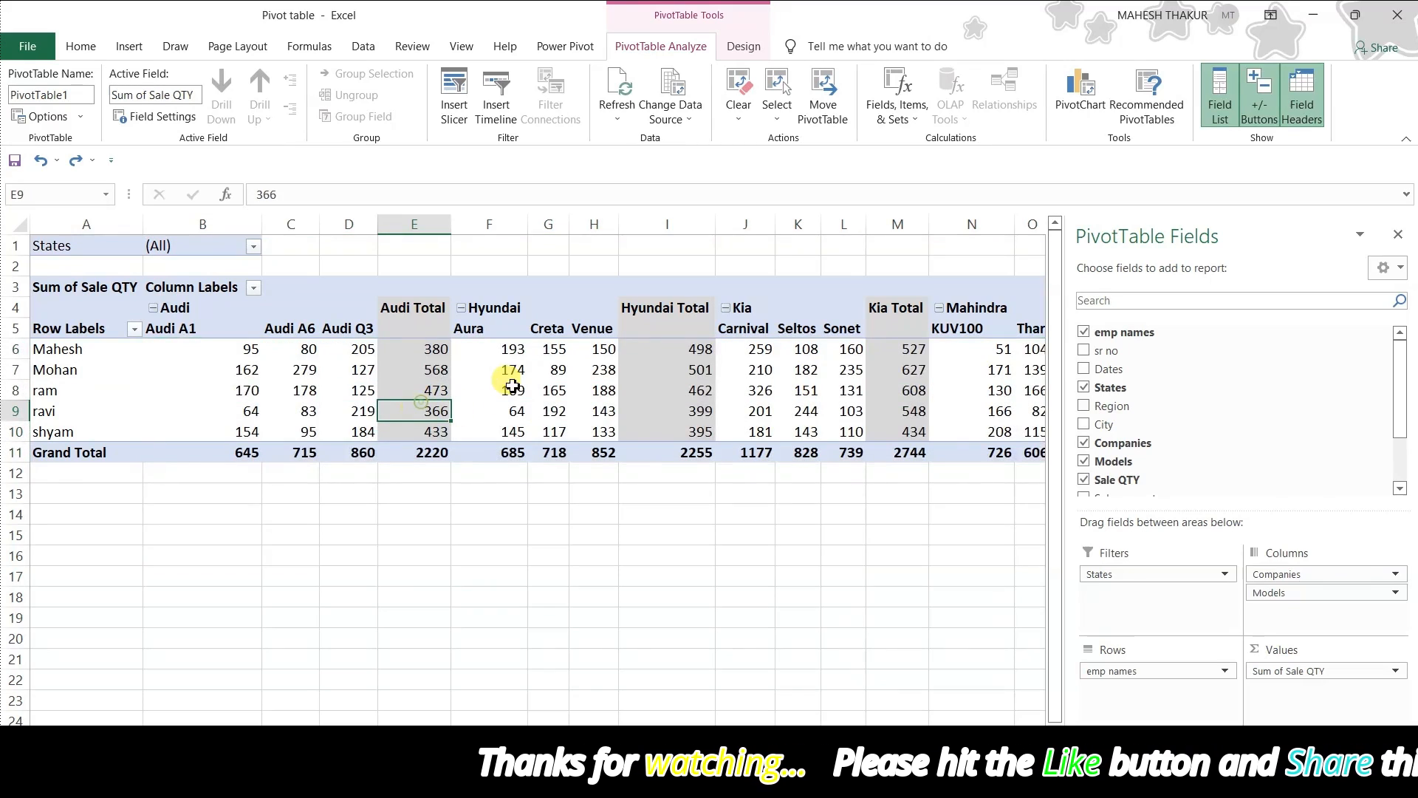
{"action": "left_click", "coordinate": [39, 351]}
{"action": "left_click", "coordinate": [40, 374]}
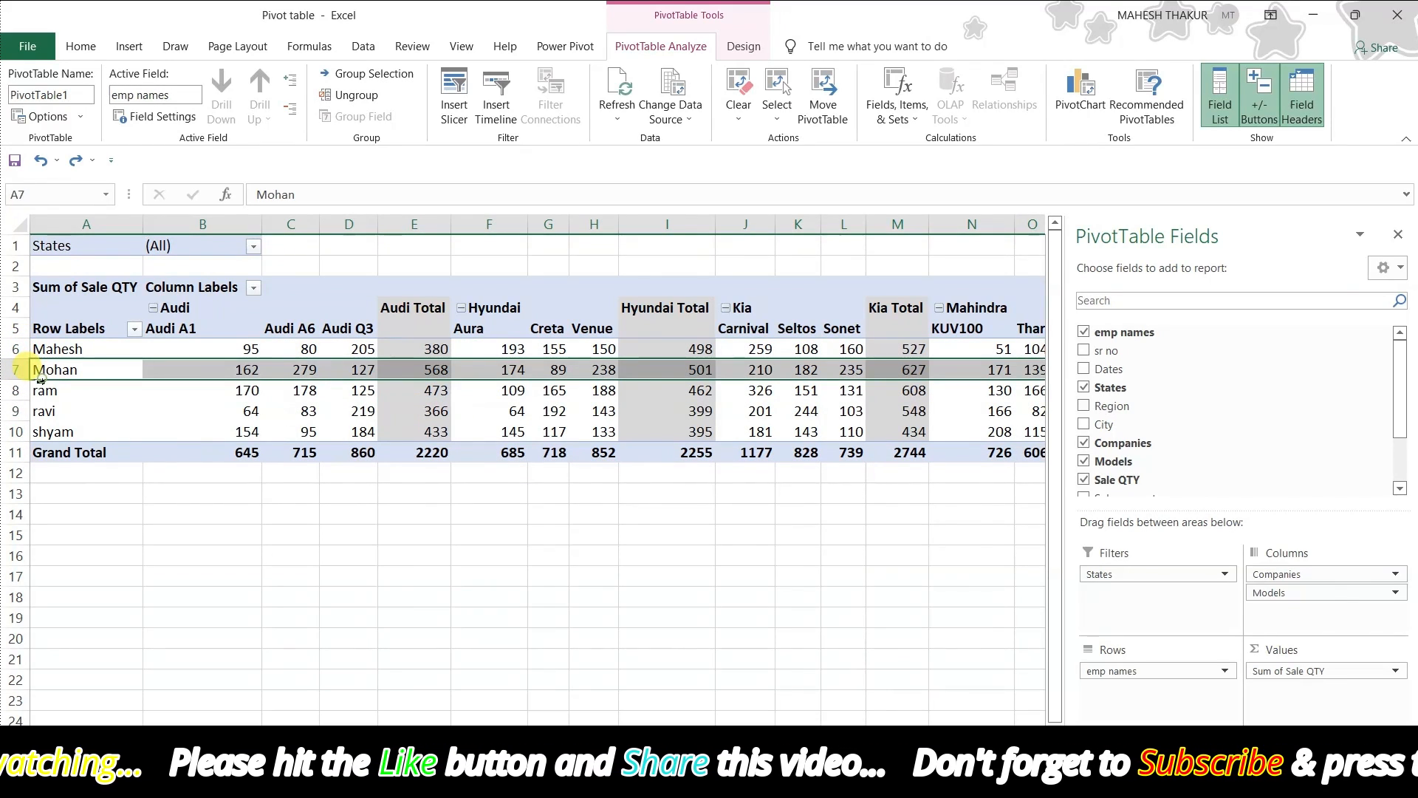
{"action": "left_click", "coordinate": [158, 397]}
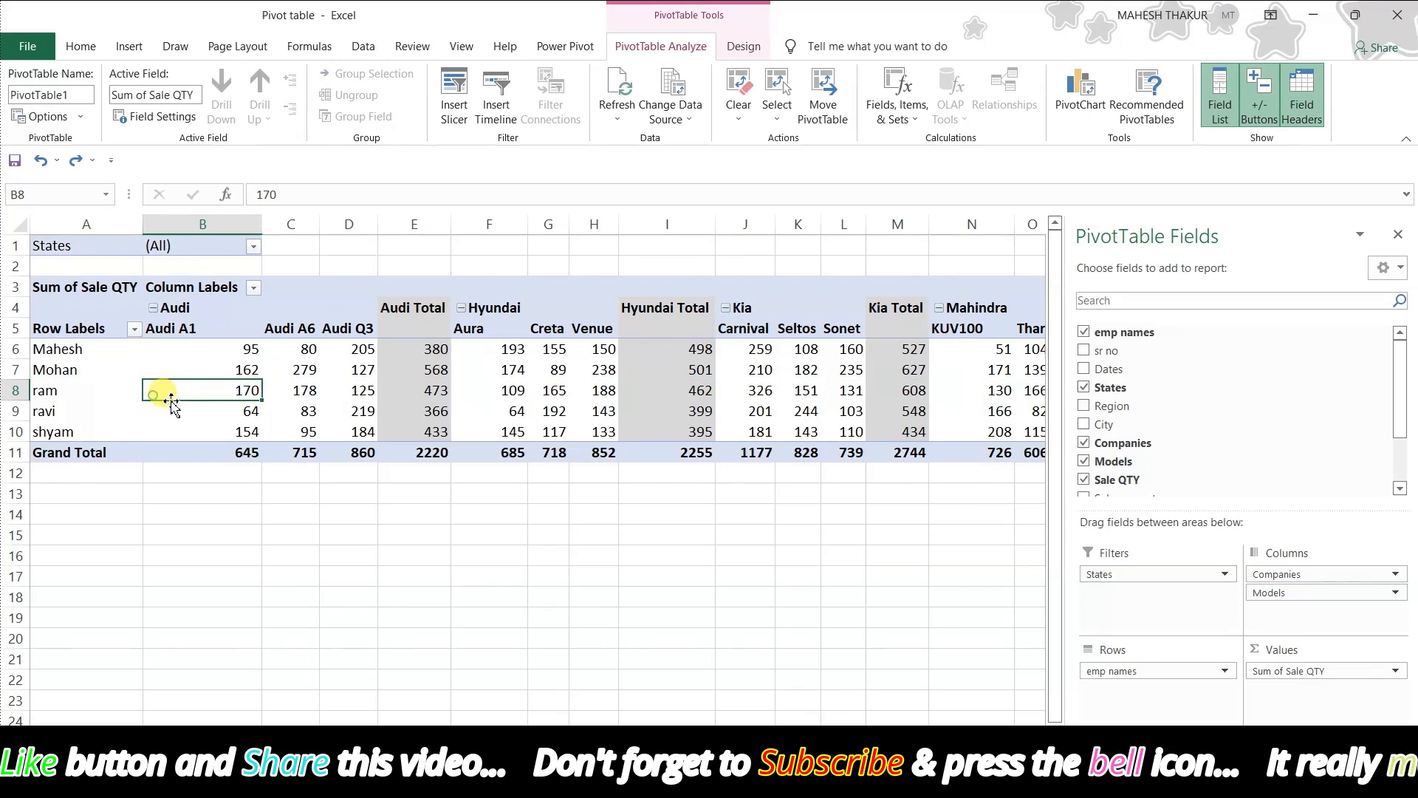
Replace the emp names row field with Dates and expand the years to quarters and months.
{"action": "left_click_drag", "start_coordinate": [1173, 674], "coordinate": [868, 644]}
{"action": "left_click_drag", "start_coordinate": [1111, 369], "coordinate": [1097, 675]}
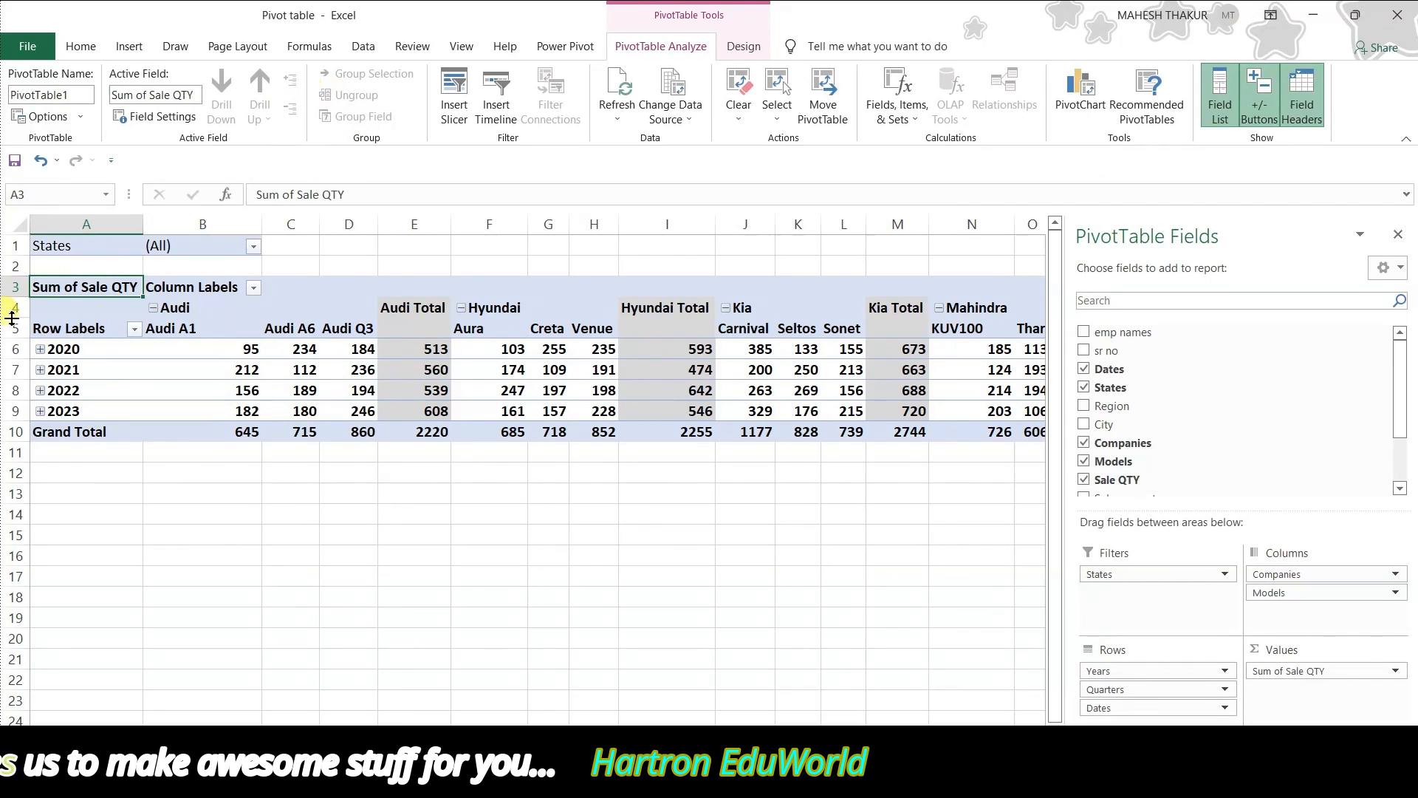
{"action": "left_click", "coordinate": [60, 350]}
{"action": "left_click", "coordinate": [289, 76]}
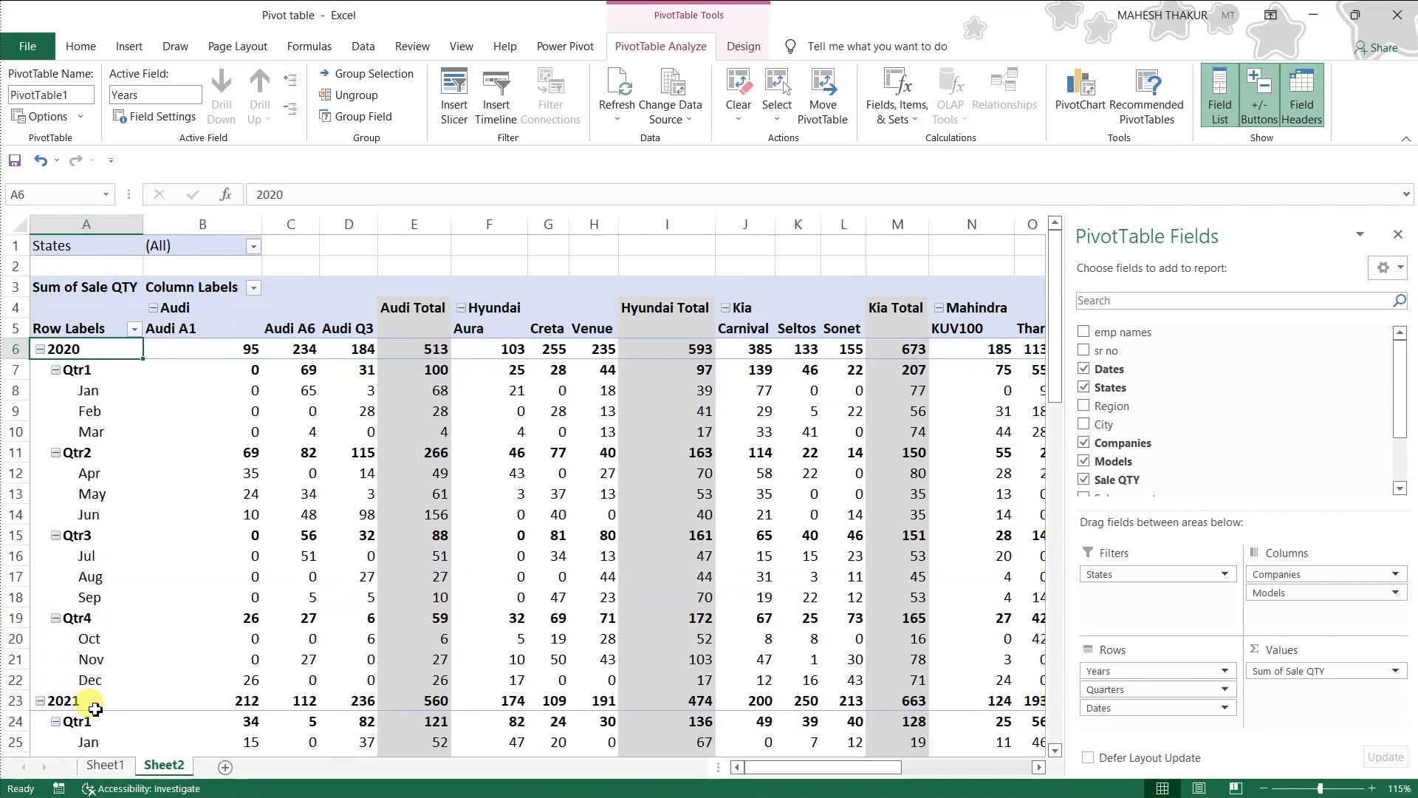
Select all Jan rows across the years and add all Feb rows to the selection.
{"action": "scroll", "coordinate": [88, 702], "scroll_direction": "down", "scroll_amount": 3}
{"action": "scroll", "coordinate": [88, 635], "scroll_direction": "up", "scroll_amount": 3}
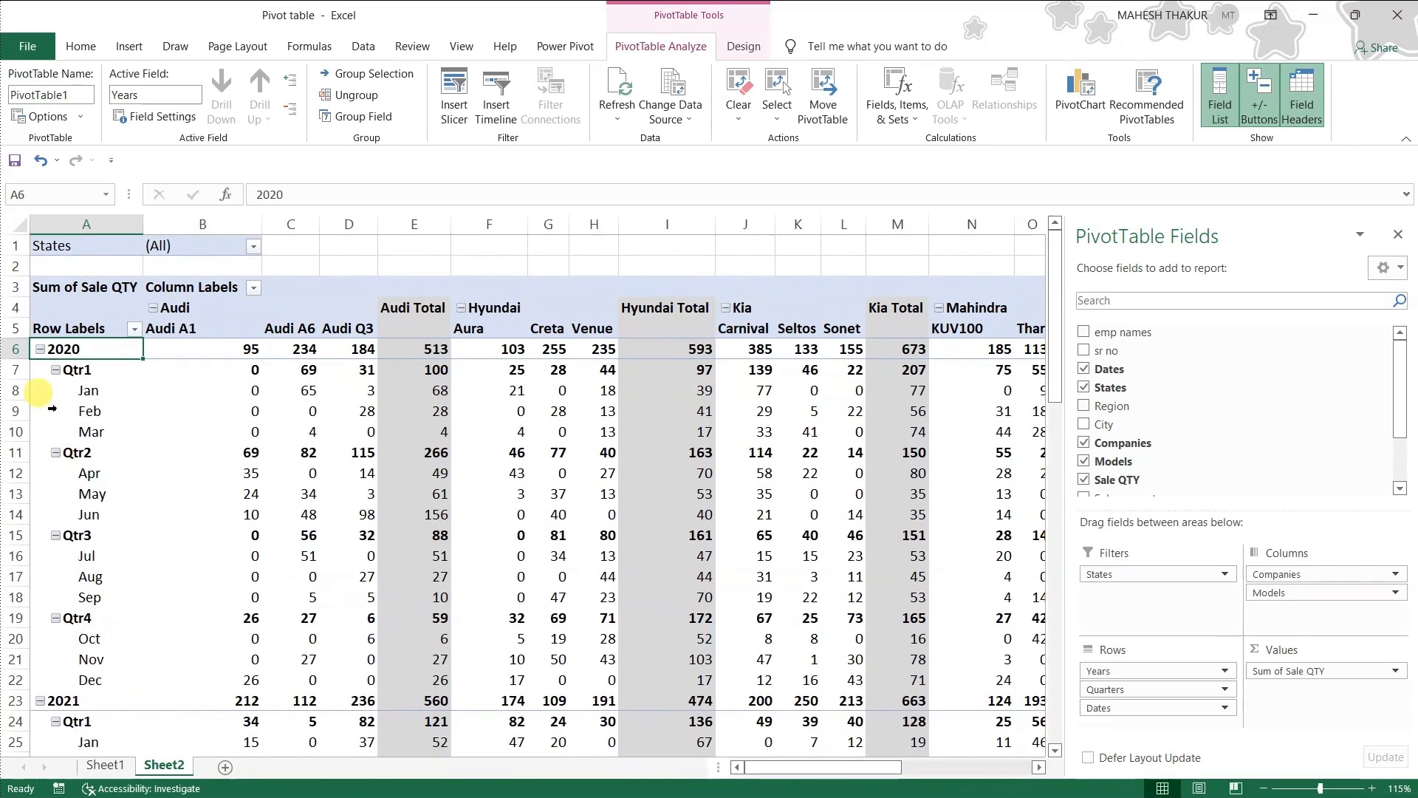
{"action": "left_click", "coordinate": [39, 389]}
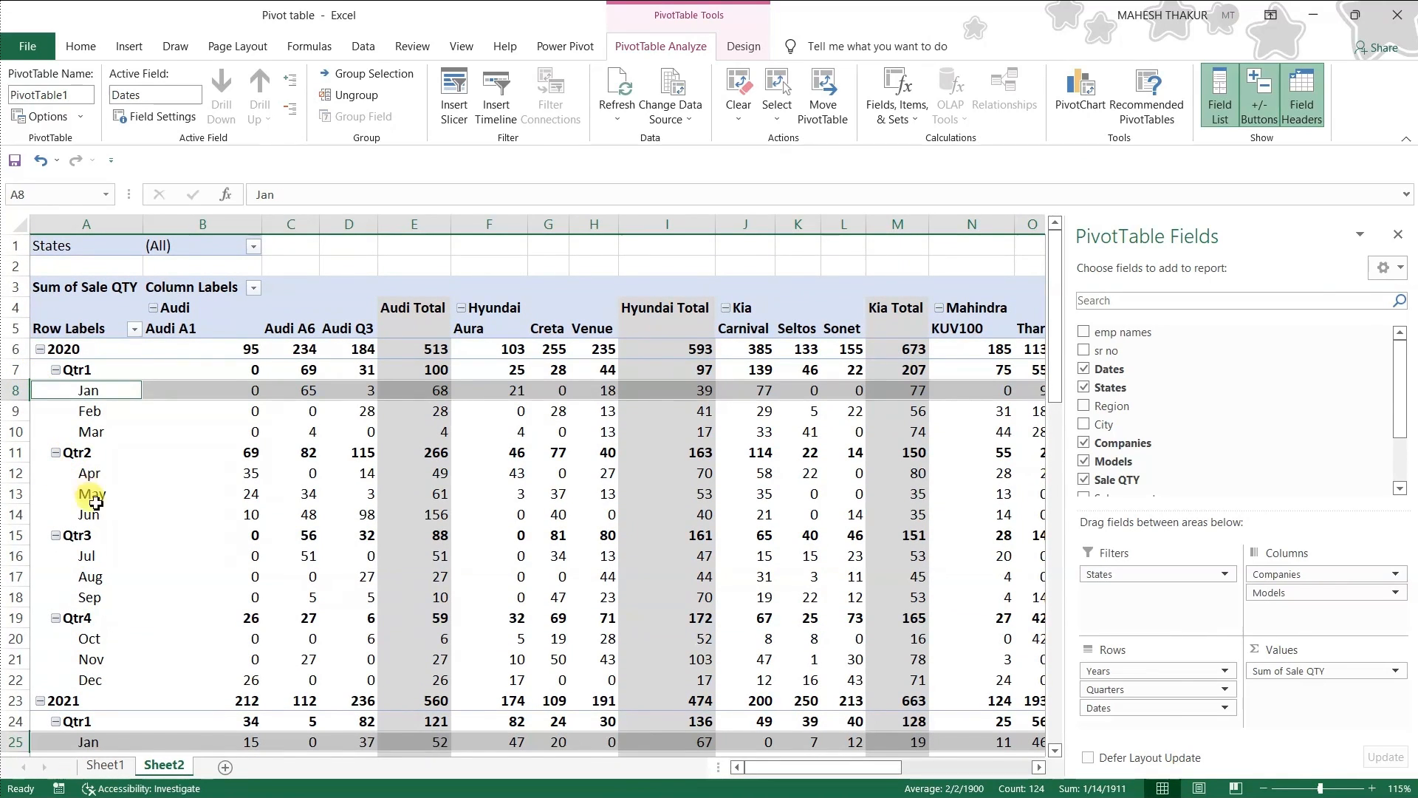
{"action": "scroll", "coordinate": [108, 576], "scroll_direction": "down", "scroll_amount": 3}
{"action": "scroll", "coordinate": [114, 576], "scroll_direction": "up", "scroll_amount": 3}
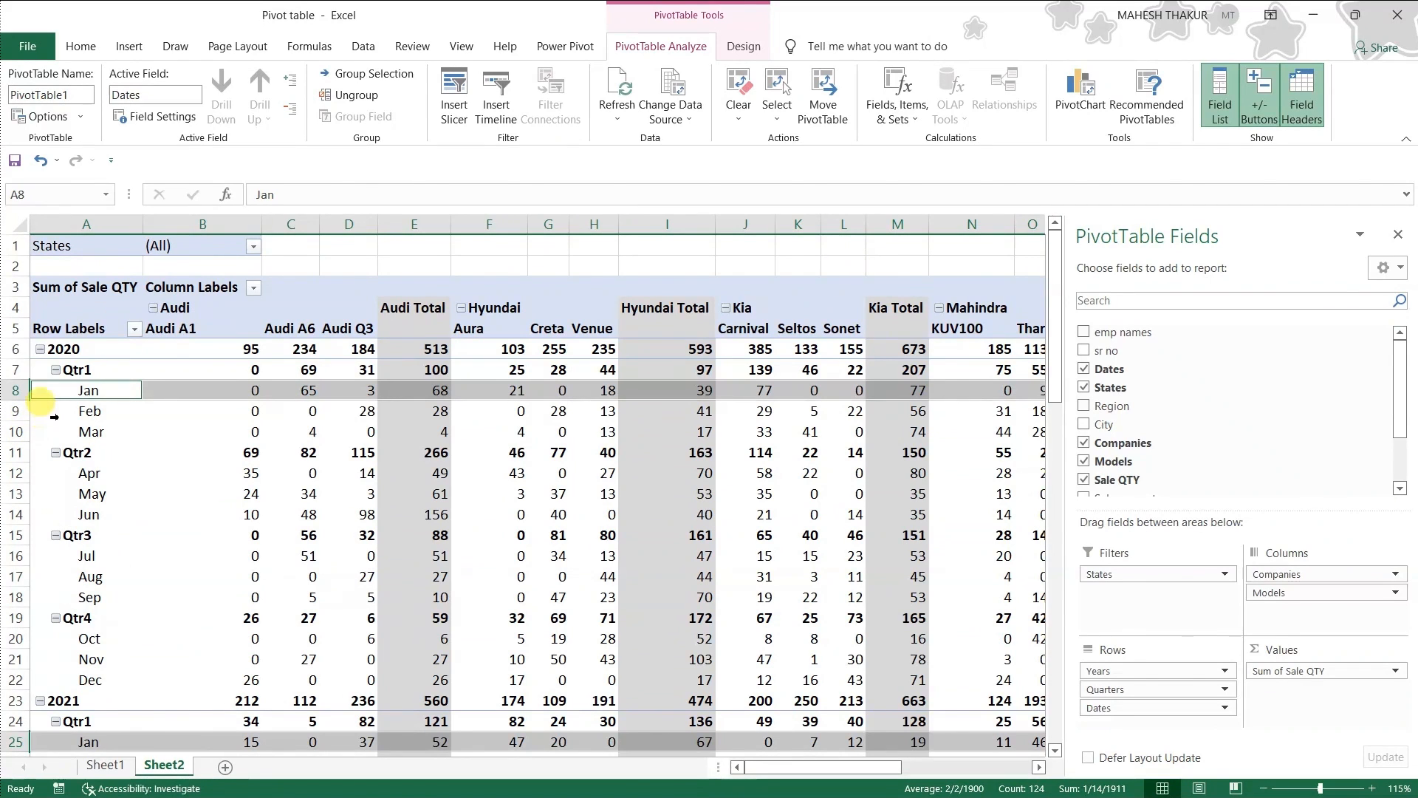
{"action": "left_click", "coordinate": [54, 412], "text": "ctrl"}
{"action": "scroll", "coordinate": [130, 604], "scroll_direction": "down", "scroll_amount": 3}
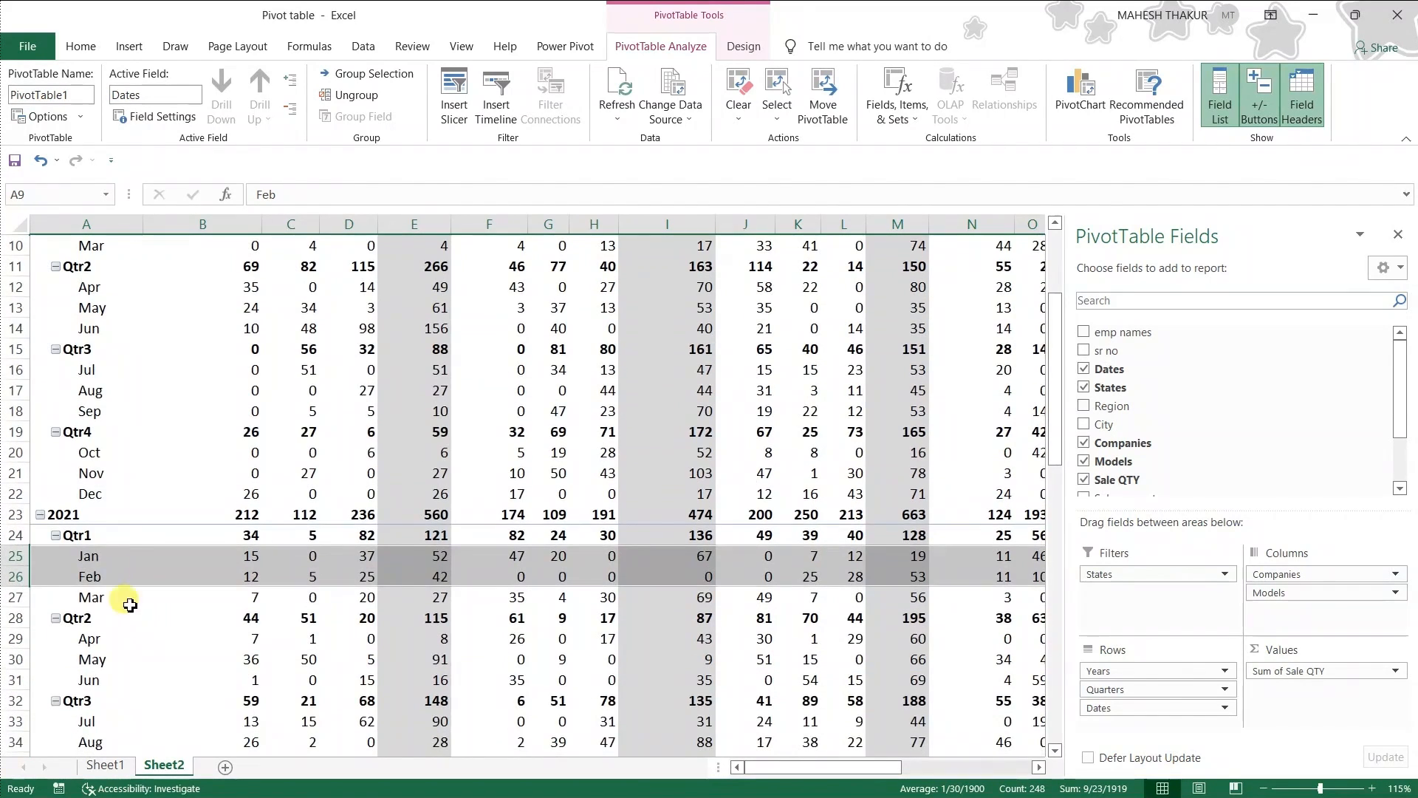
{"action": "scroll", "coordinate": [143, 595], "scroll_direction": "up", "scroll_amount": 3}
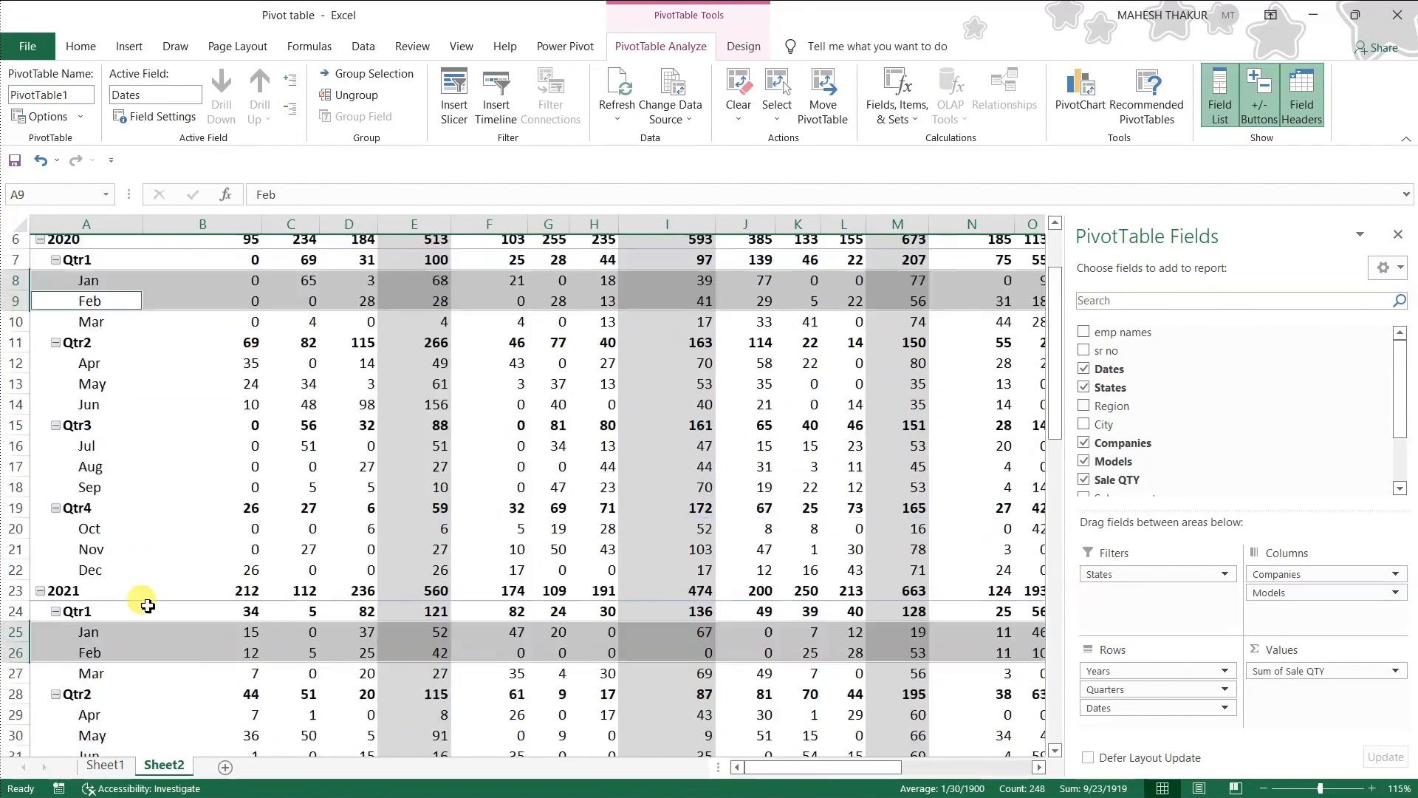
Turn off Enable Selection and select the first Jan row to compare how selection works.
{"action": "left_click", "coordinate": [777, 110]}
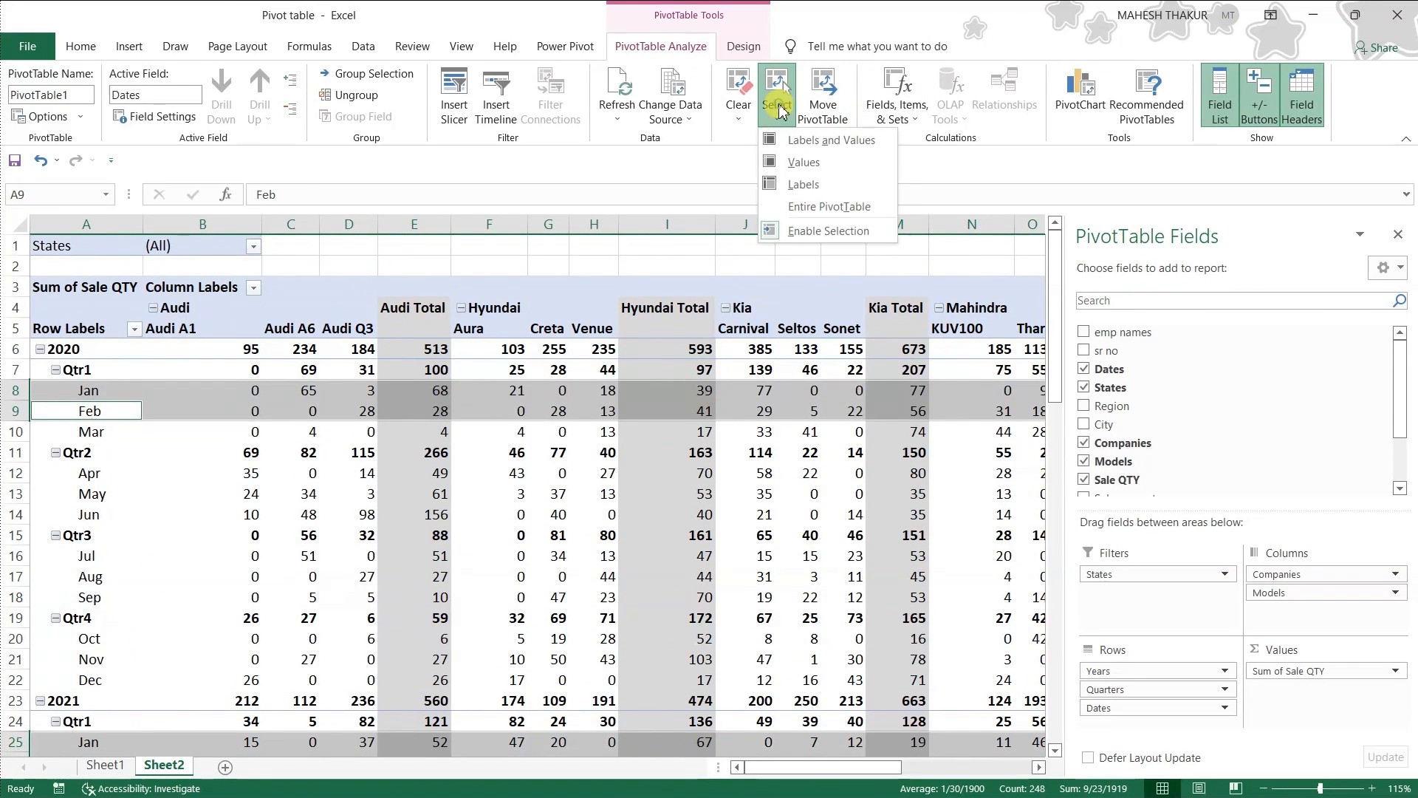
{"action": "left_click", "coordinate": [789, 241]}
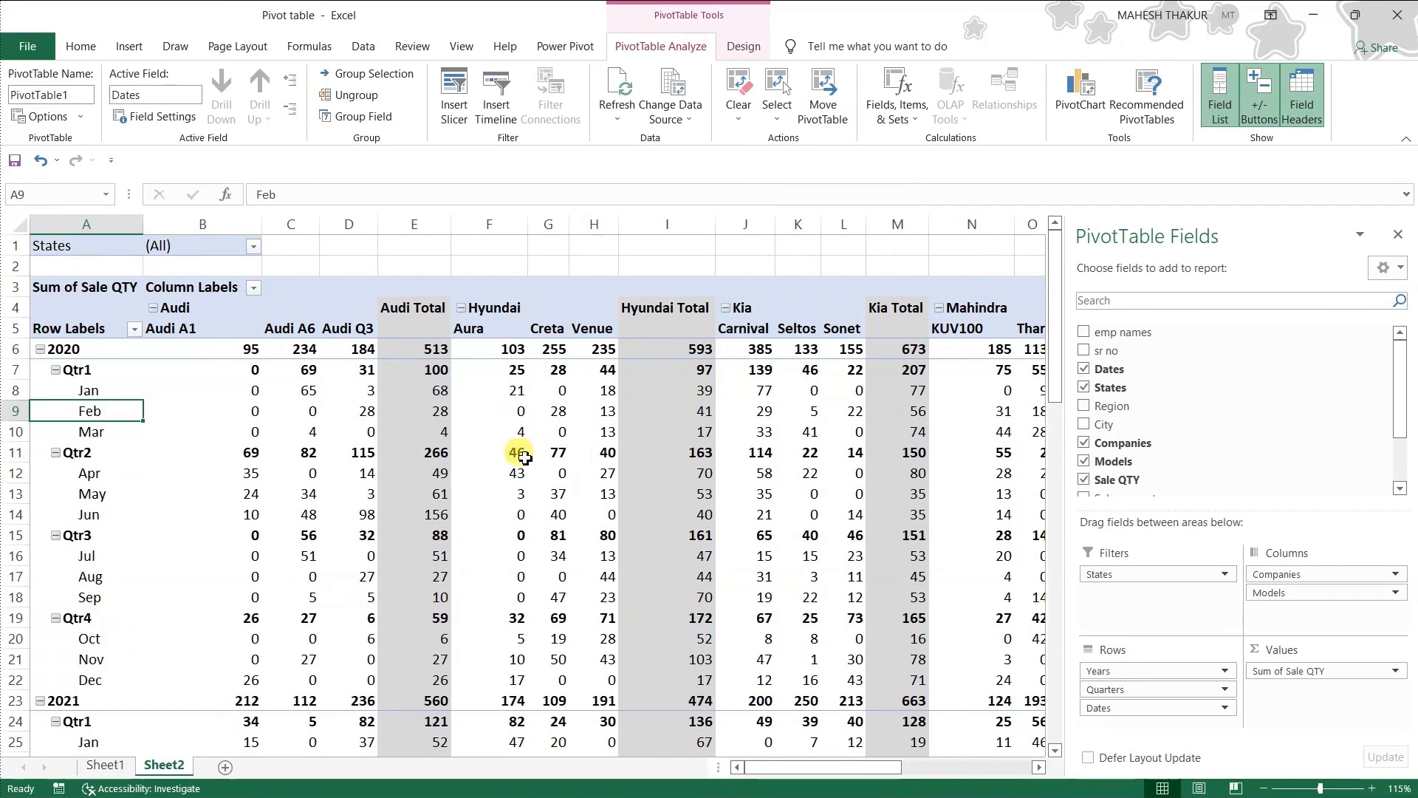
{"action": "left_click", "coordinate": [314, 436]}
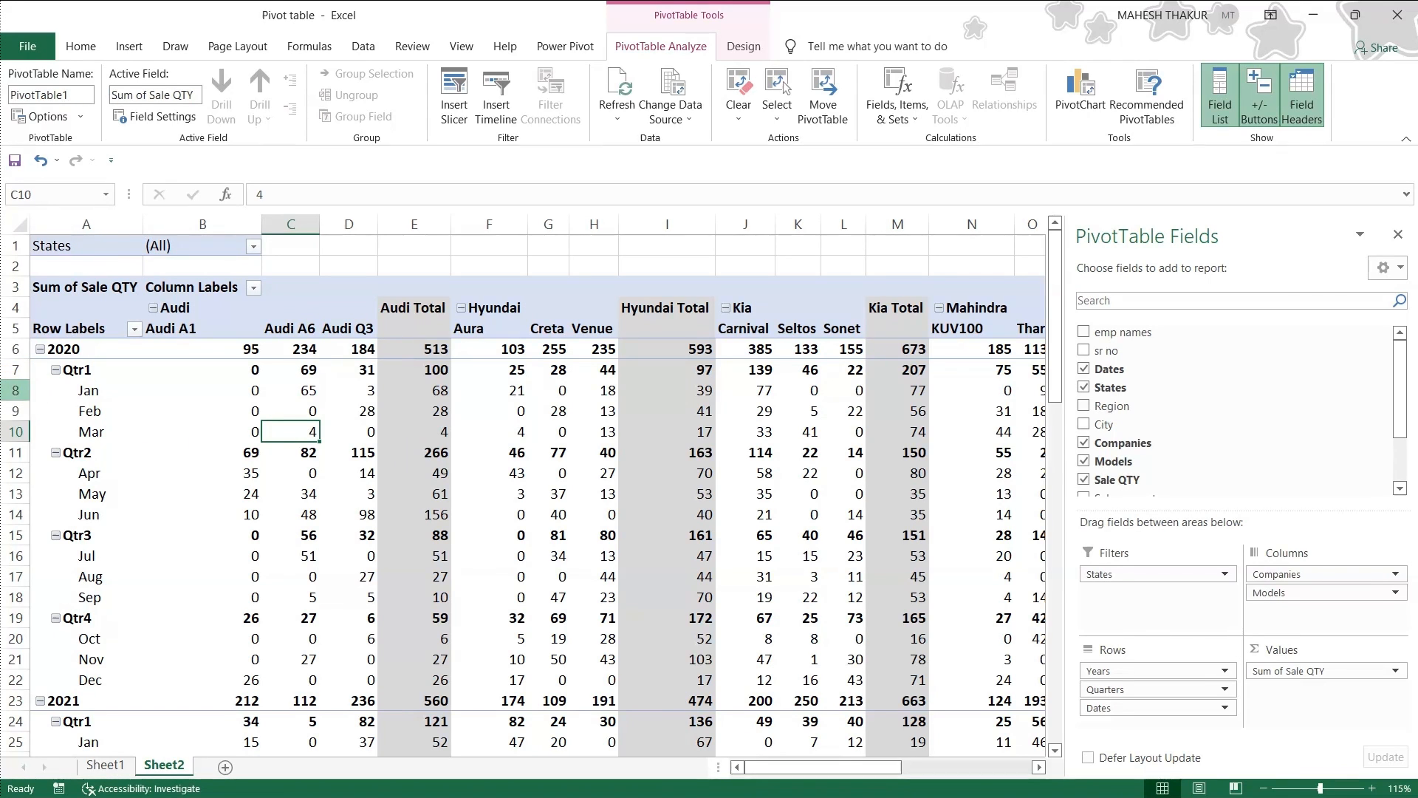
{"action": "left_click", "coordinate": [15, 390]}
{"action": "scroll", "coordinate": [59, 641], "scroll_direction": "down", "scroll_amount": 3}
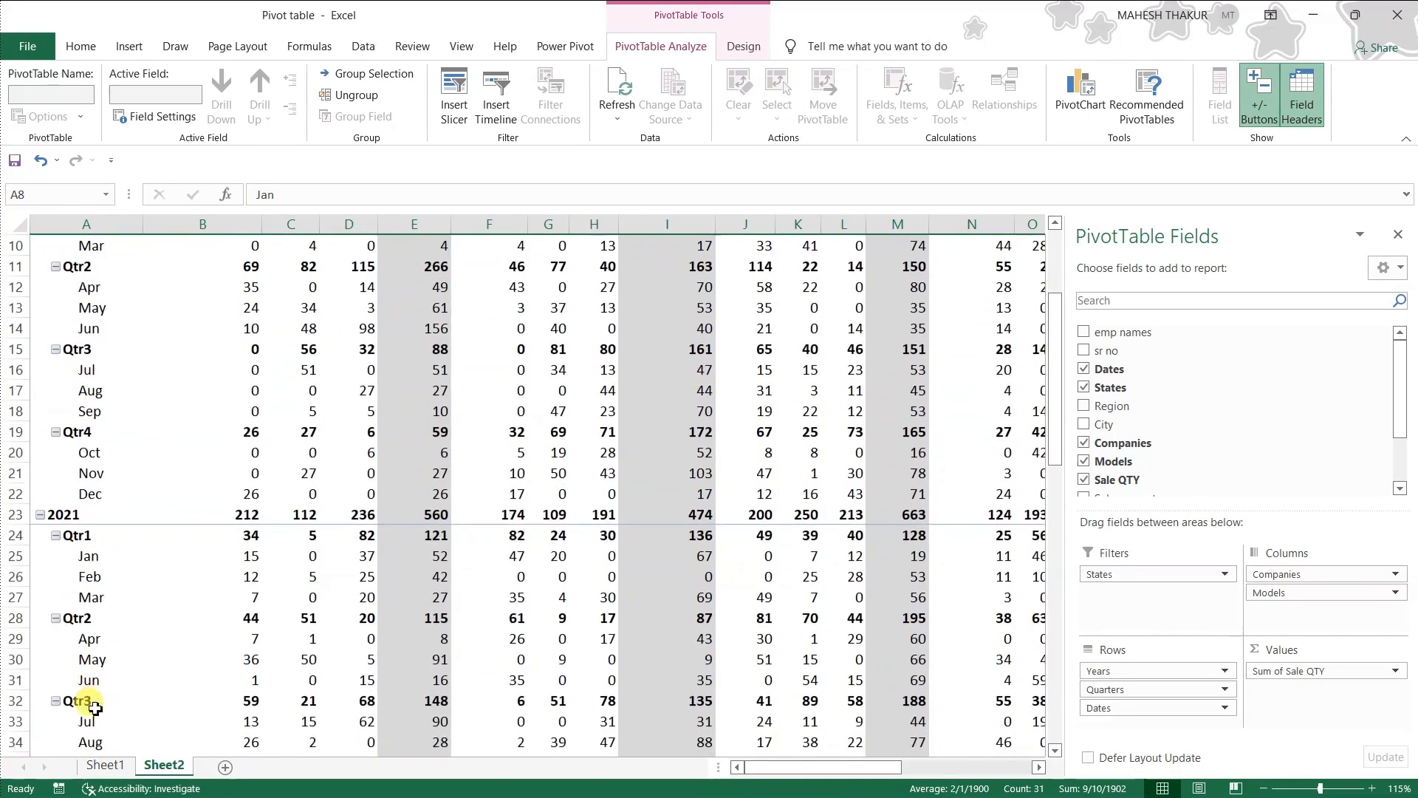
{"action": "scroll", "coordinate": [111, 602], "scroll_direction": "up", "scroll_amount": 3}
{"action": "left_click", "coordinate": [89, 431]}
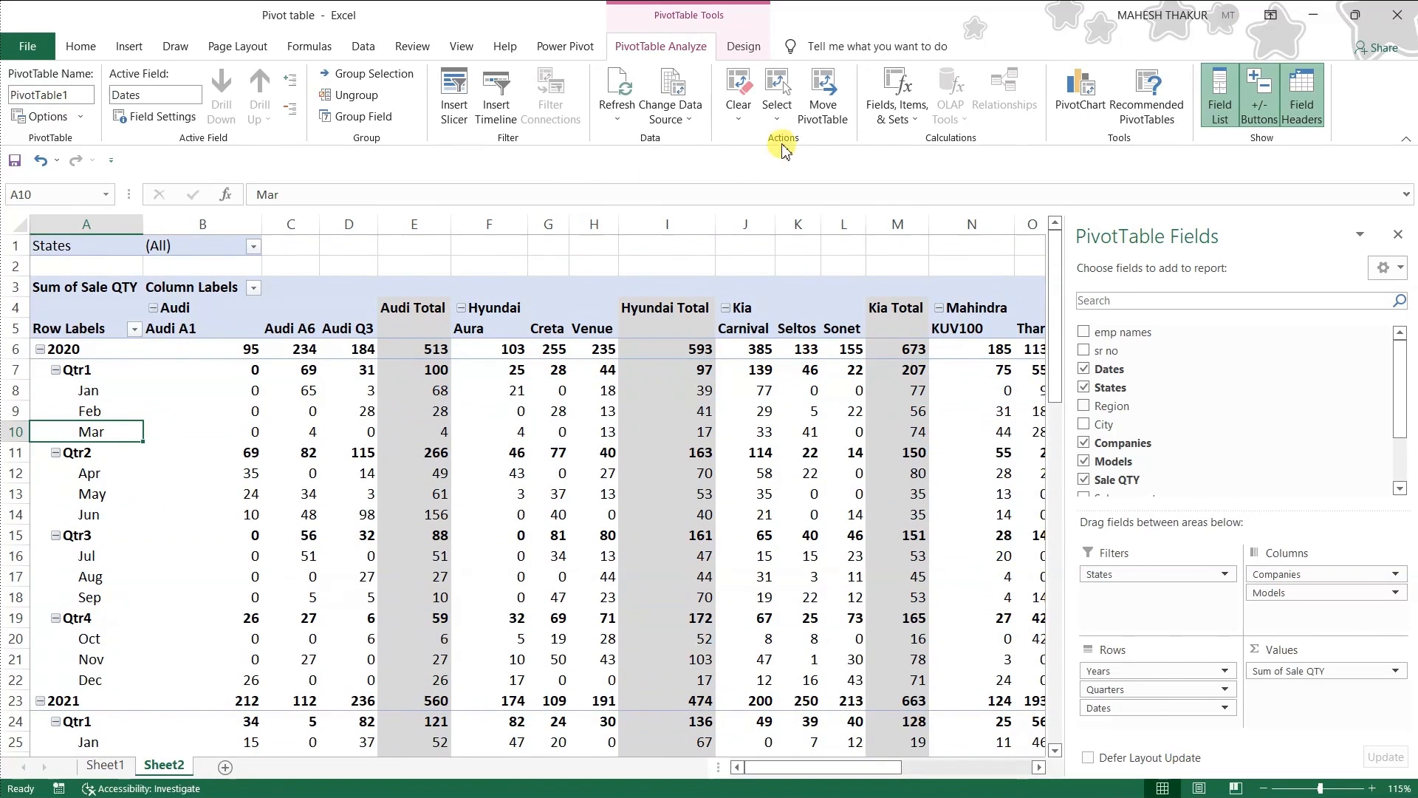
Turn Enable Selection back on and select the Jan, Feb and Mar rows in turn across all years.
{"action": "left_click", "coordinate": [777, 96]}
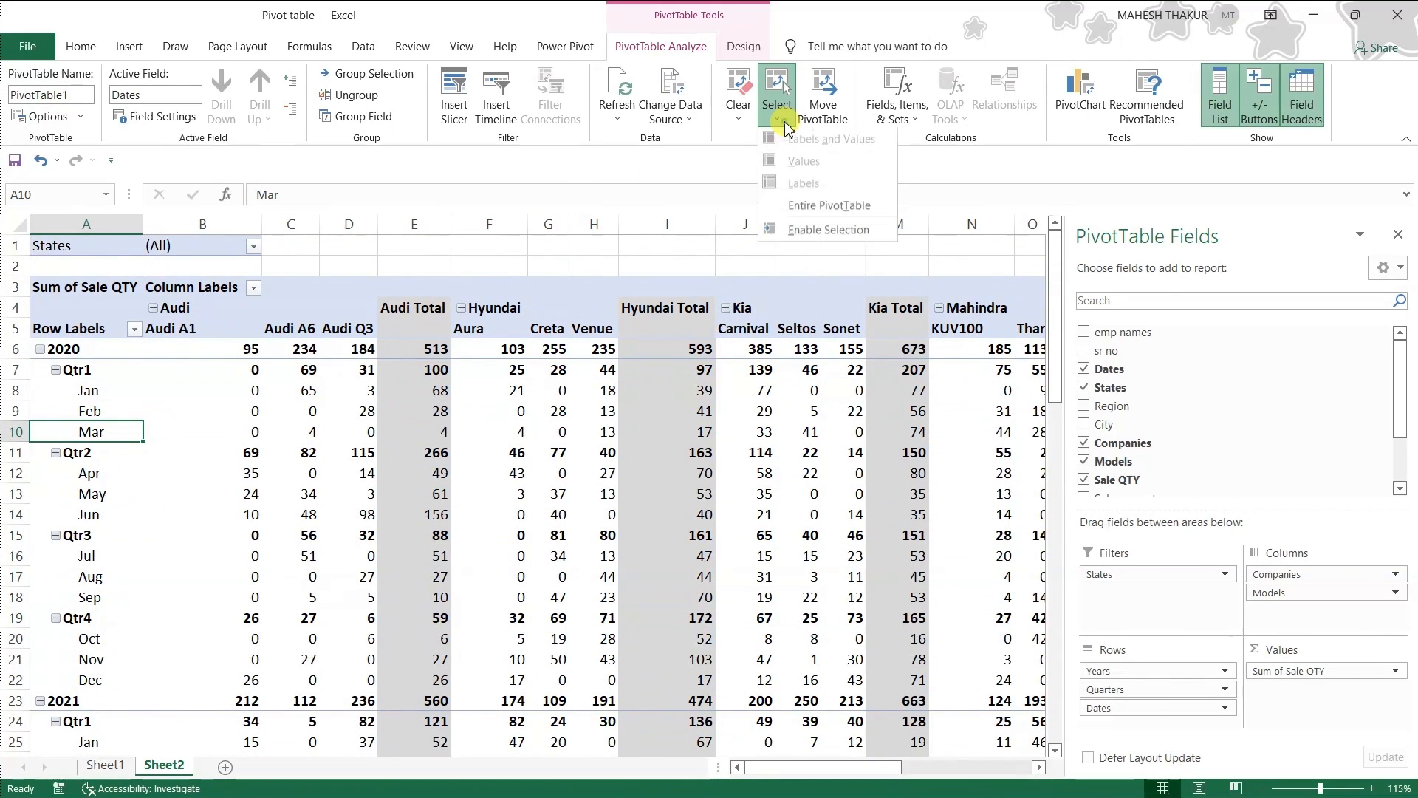
{"action": "left_click", "coordinate": [809, 230]}
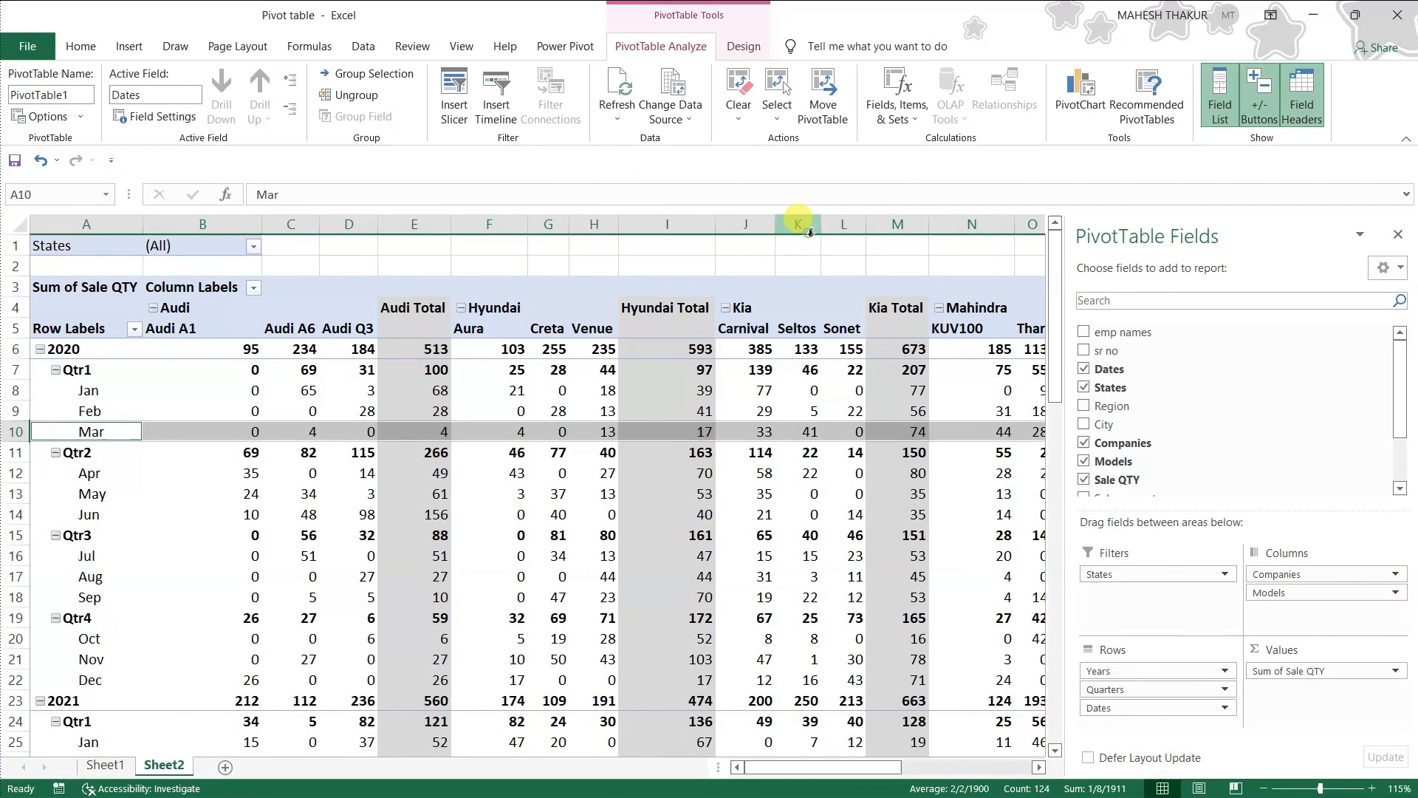
{"action": "left_click", "coordinate": [51, 395]}
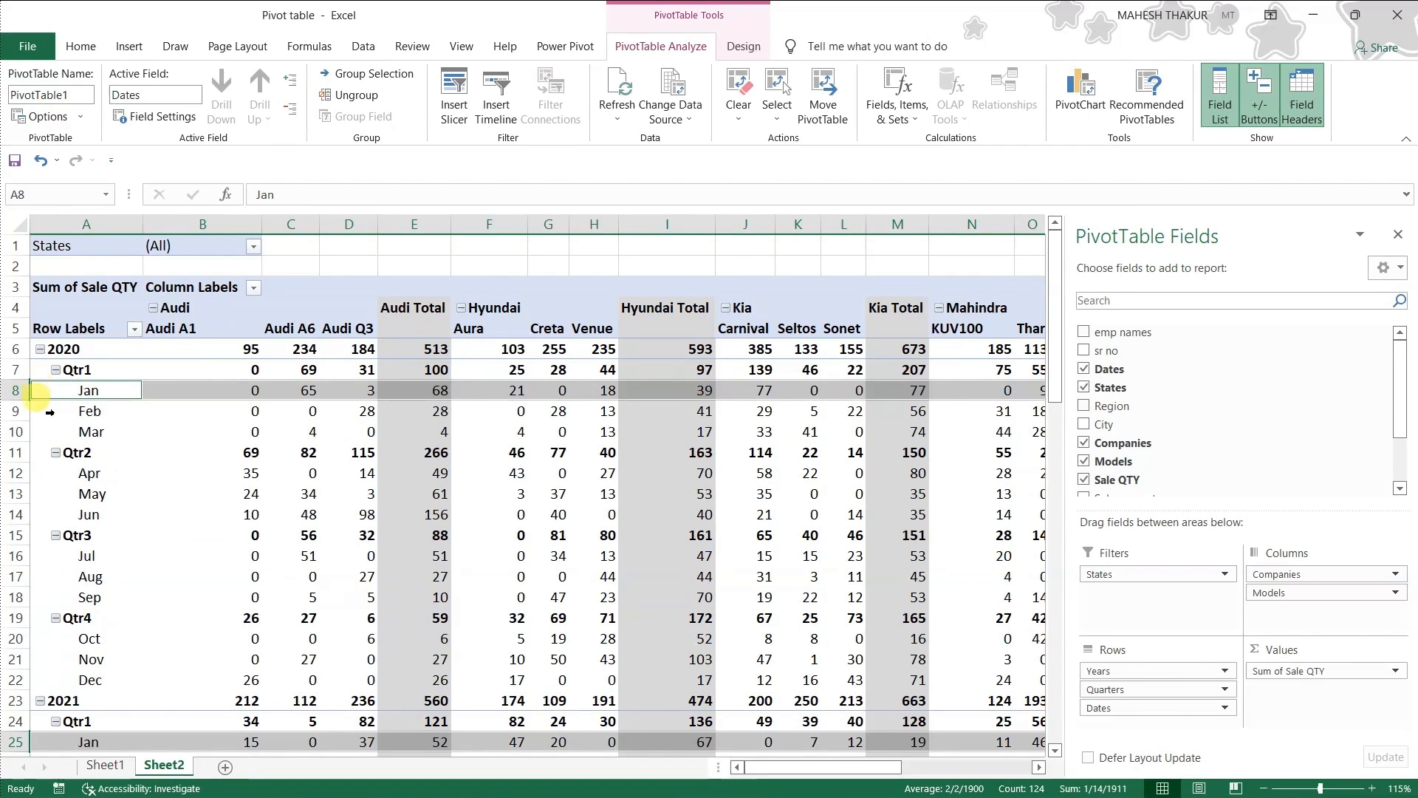
{"action": "left_click", "coordinate": [50, 415]}
{"action": "left_click", "coordinate": [50, 433]}
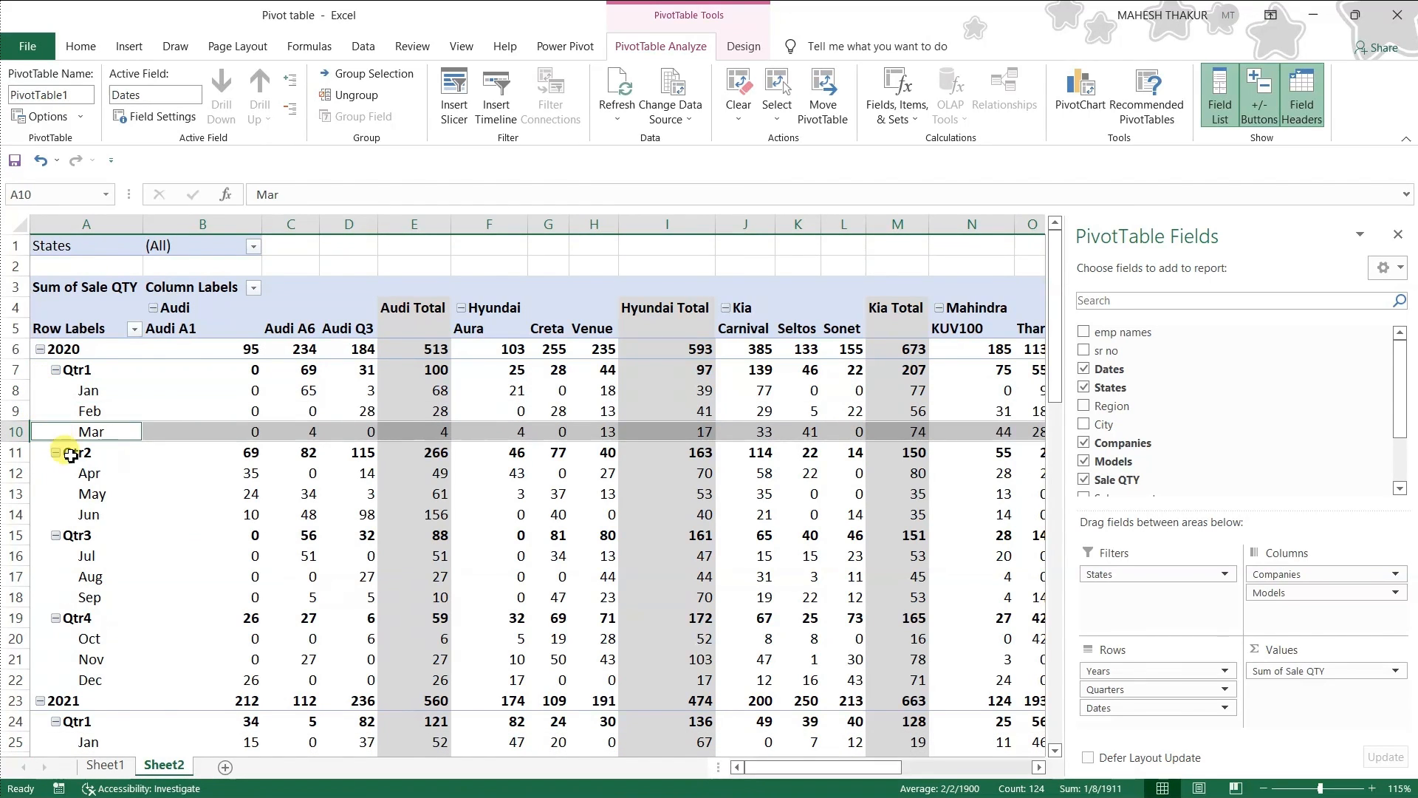
{"action": "scroll", "coordinate": [66, 465], "scroll_direction": "down", "scroll_amount": 3}
{"action": "scroll", "coordinate": [103, 504], "scroll_direction": "up", "scroll_amount": 3}
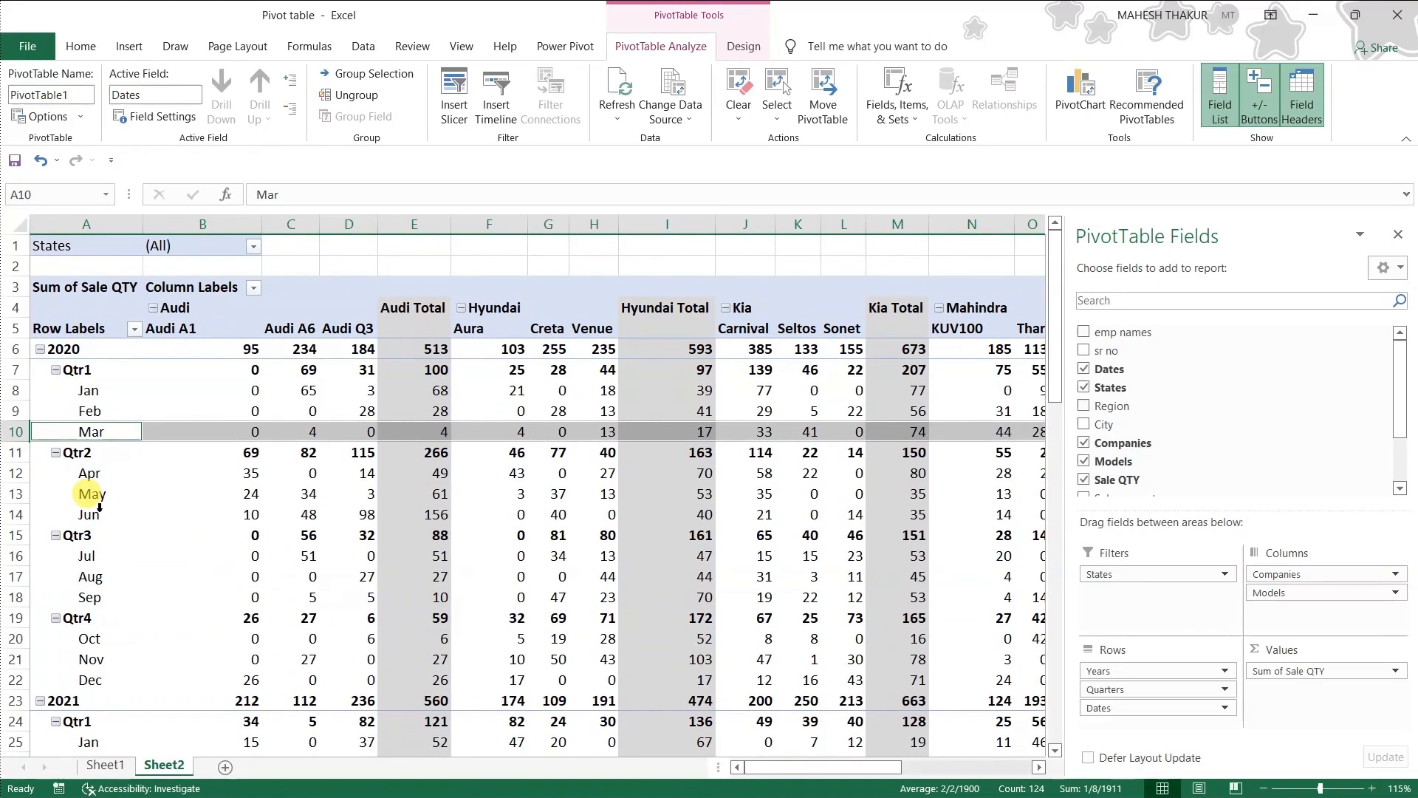
Select all Qtr1 rows across the years and add all Qtr2 rows to the selection.
{"action": "left_click", "coordinate": [42, 367]}
{"action": "scroll", "coordinate": [78, 617], "scroll_direction": "down", "scroll_amount": 6}
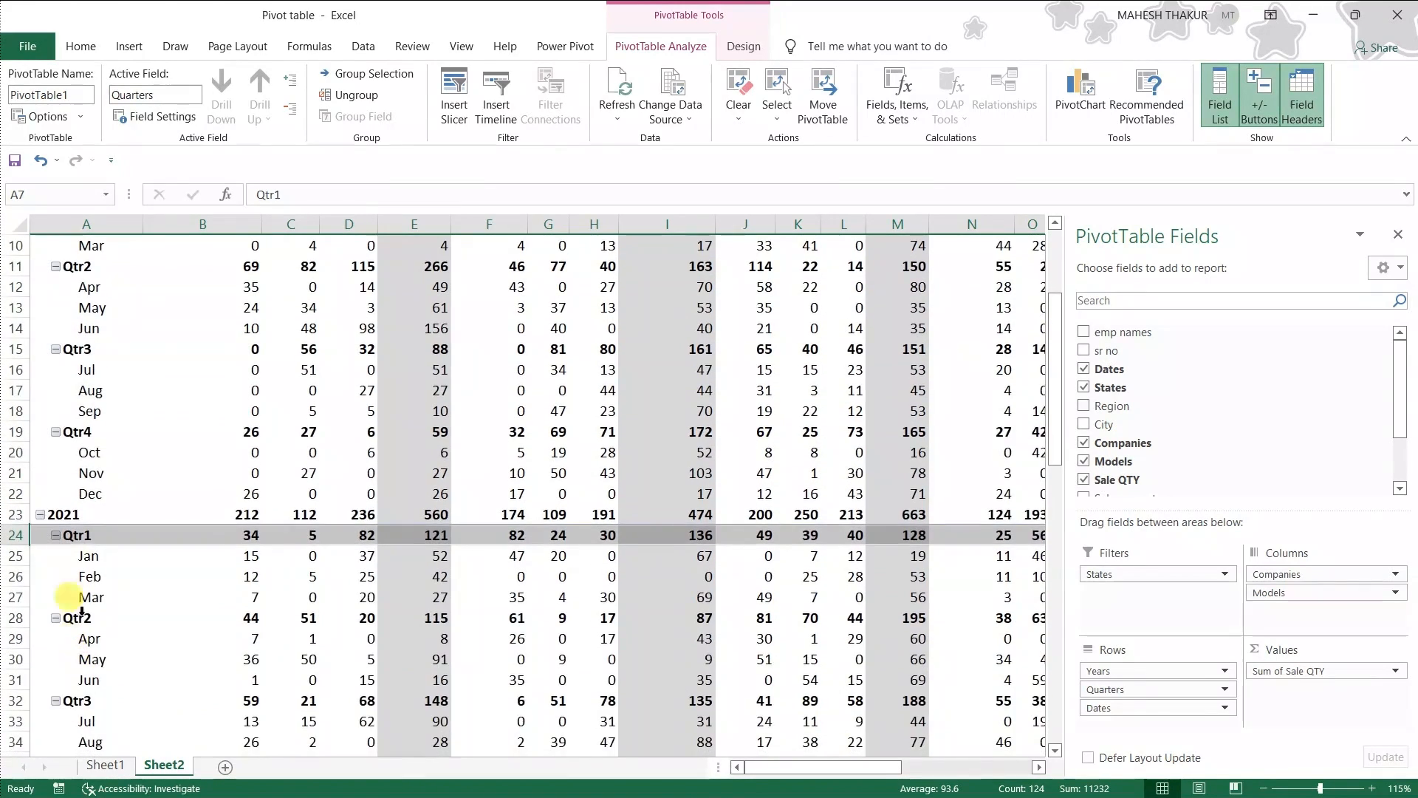
{"action": "scroll", "coordinate": [85, 661], "scroll_direction": "down", "scroll_amount": 6}
{"action": "scroll", "coordinate": [94, 561], "scroll_direction": "up", "scroll_amount": 12}
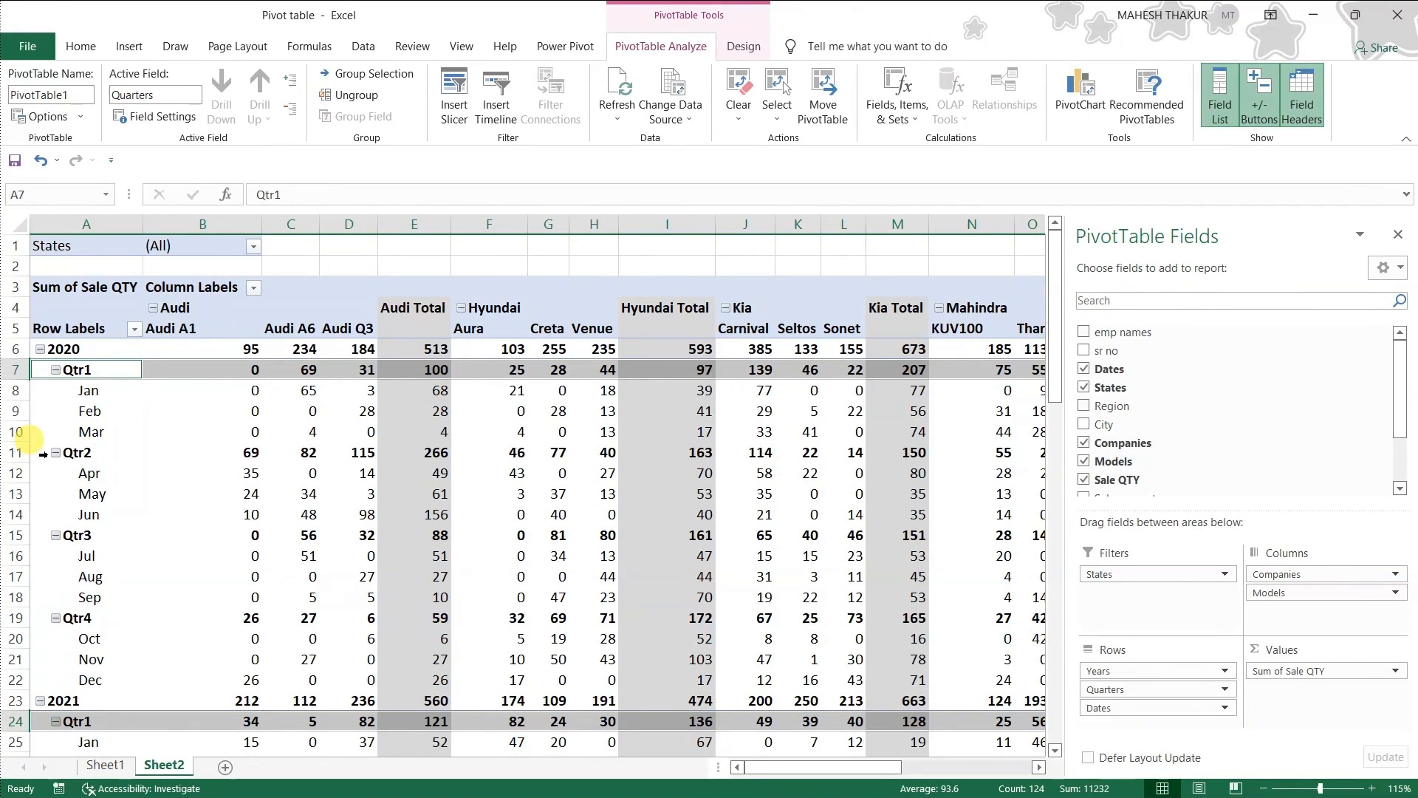
{"action": "left_click", "coordinate": [41, 455], "text": "ctrl"}
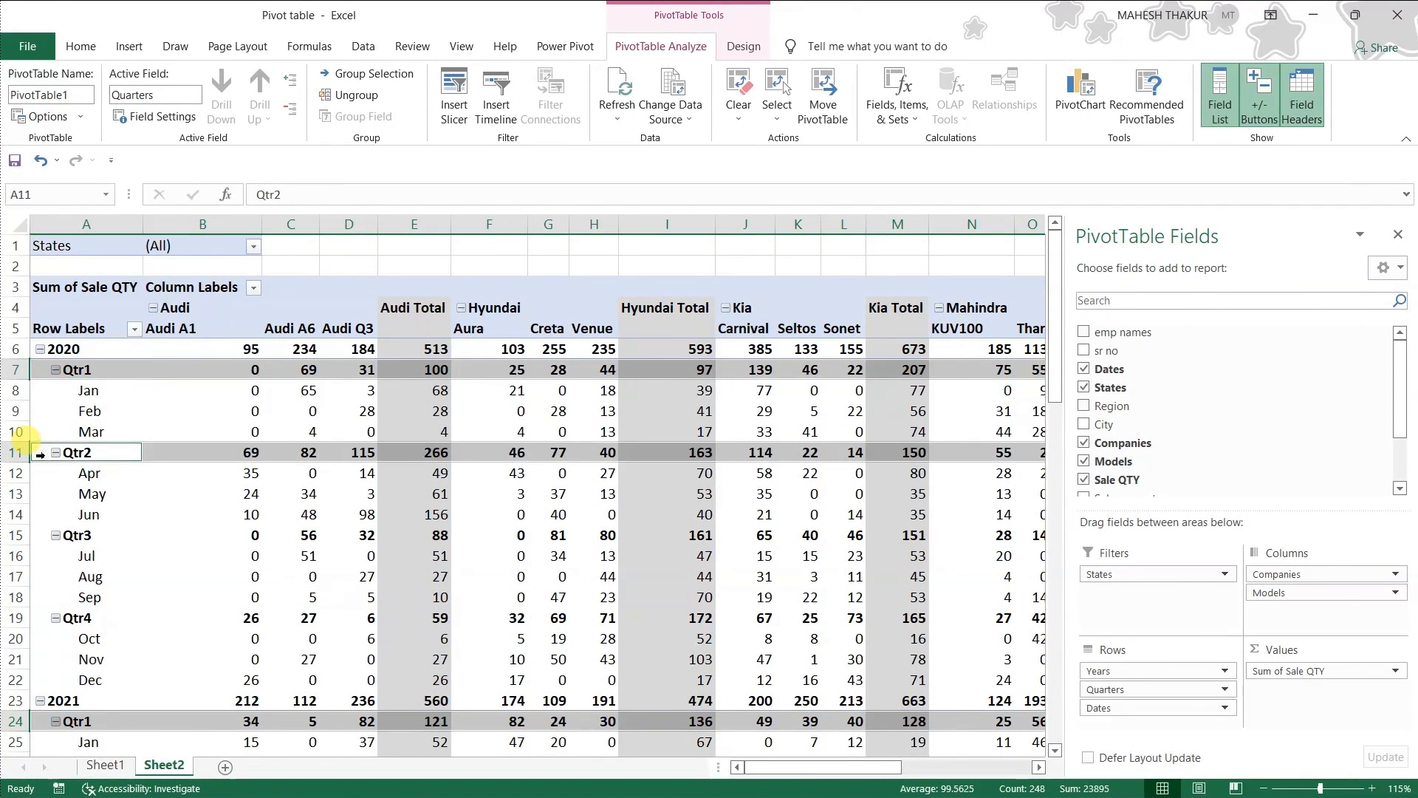
{"action": "scroll", "coordinate": [81, 562], "scroll_direction": "down", "scroll_amount": 3}
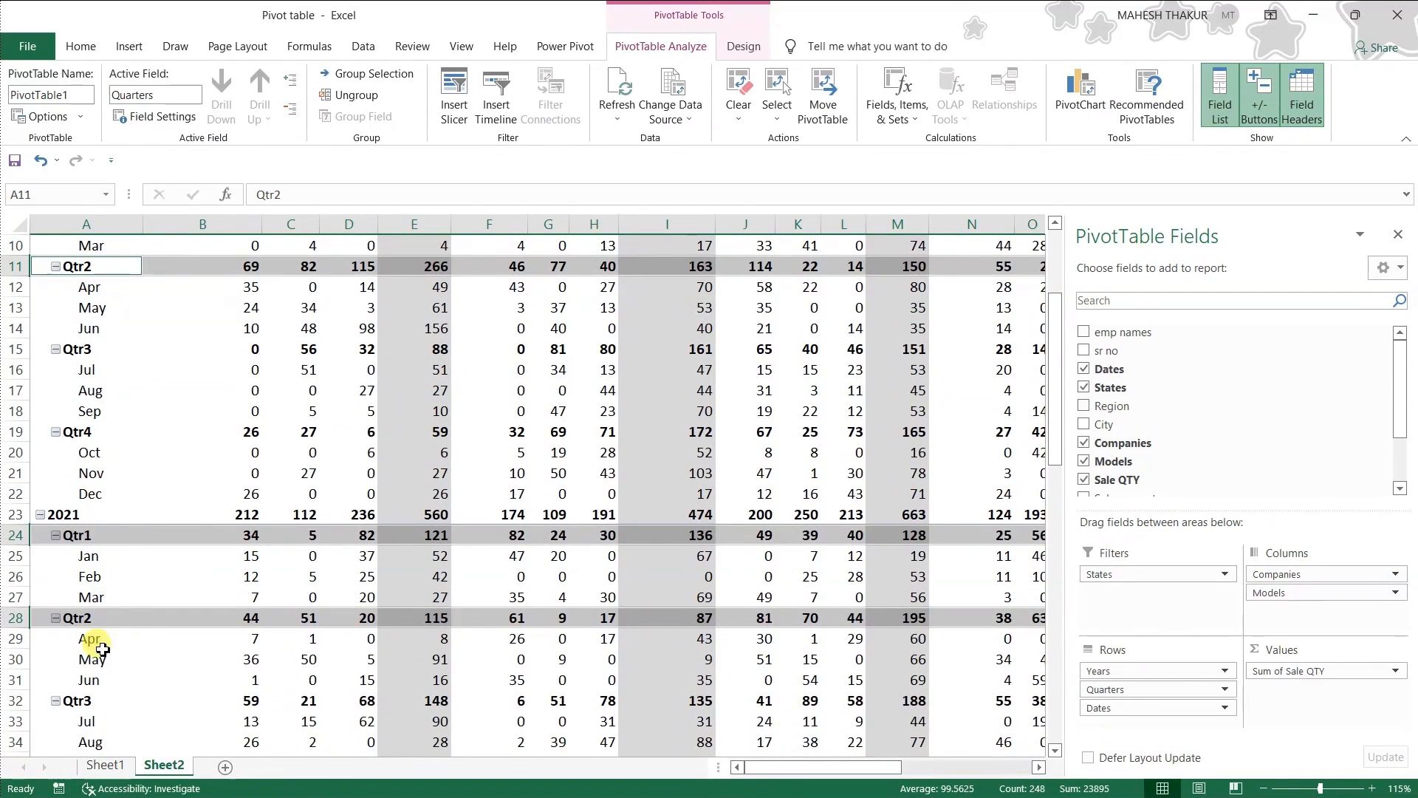
{"action": "scroll", "coordinate": [116, 543], "scroll_direction": "up", "scroll_amount": 3}
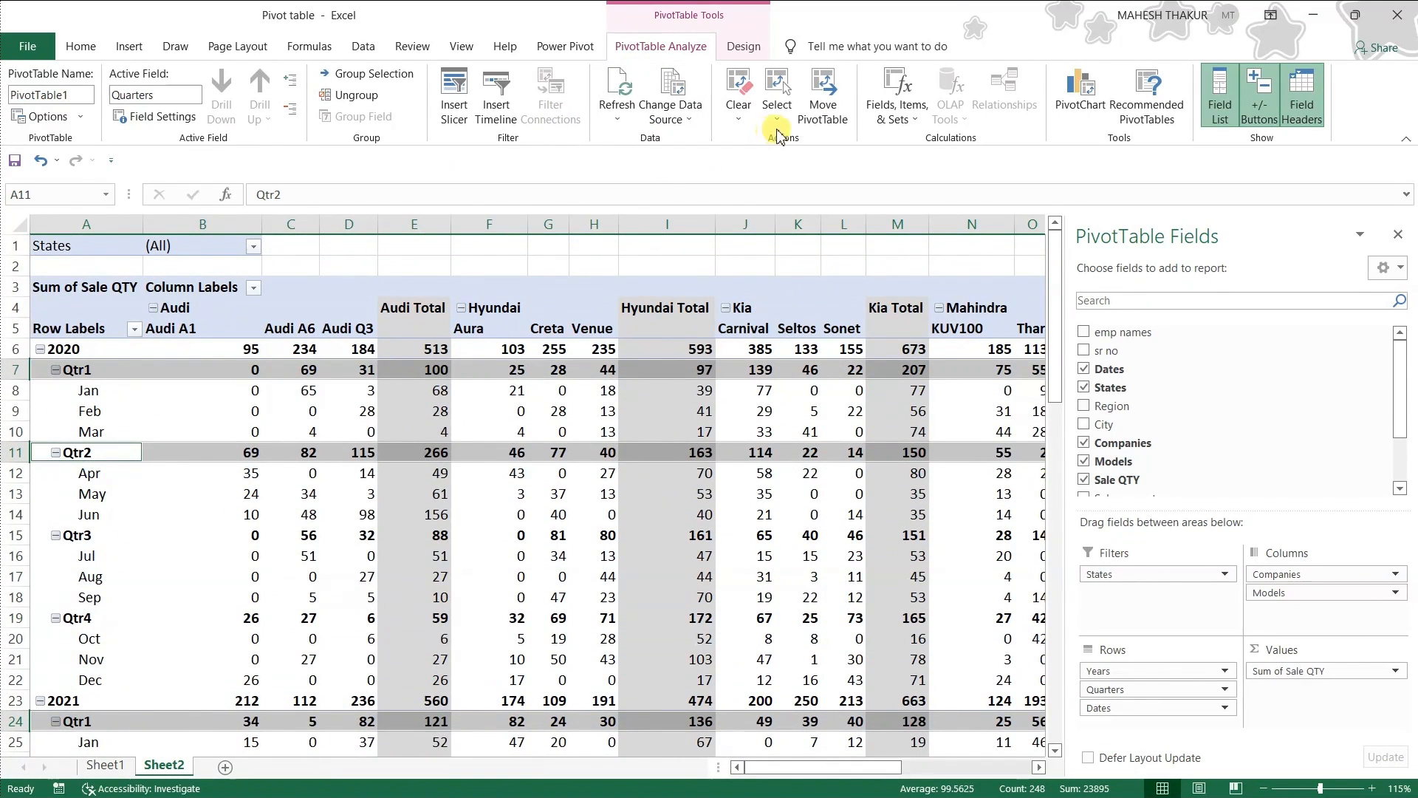
Turn off Enable Selection and select the single cell for Aura's March 2020 sales.
{"action": "left_click", "coordinate": [787, 122]}
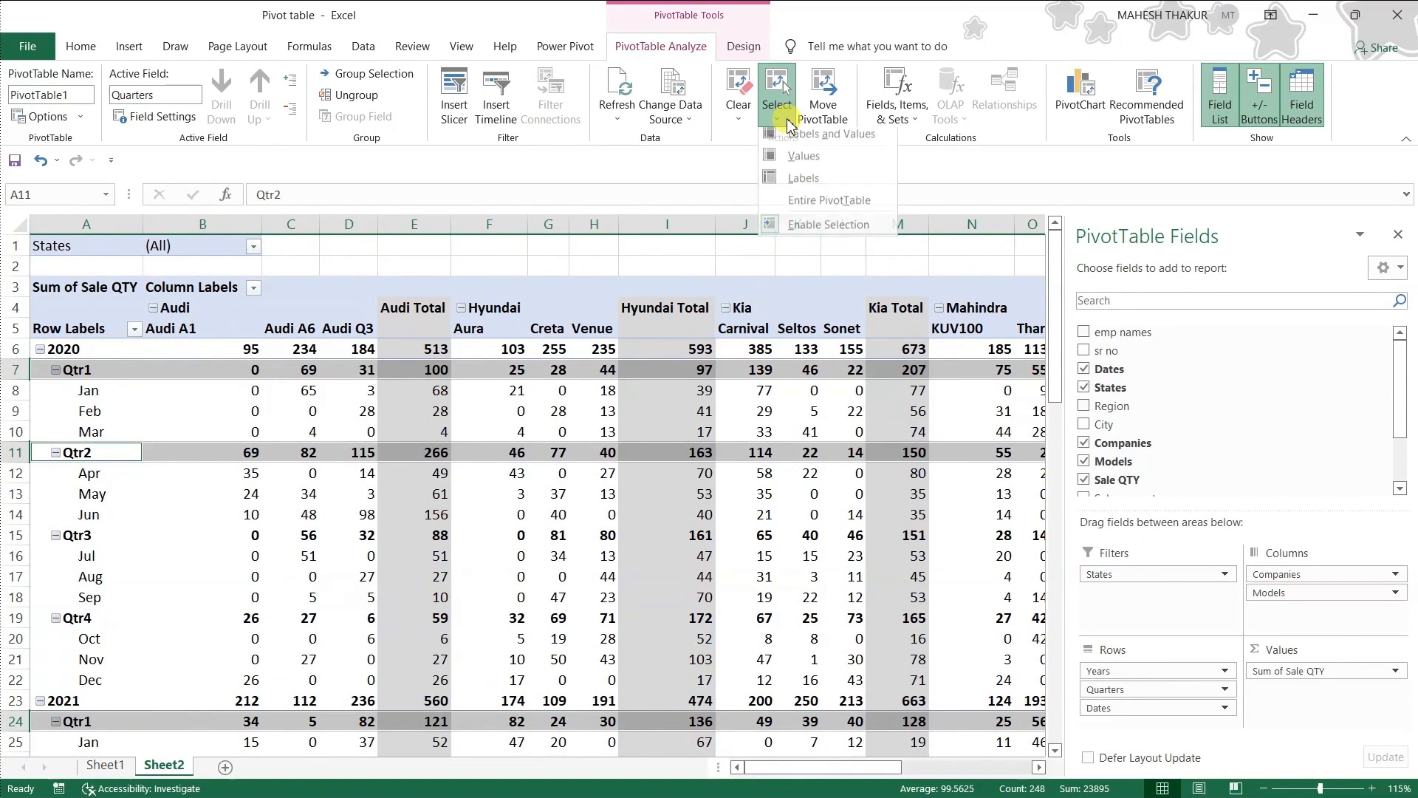
{"action": "left_click", "coordinate": [809, 233]}
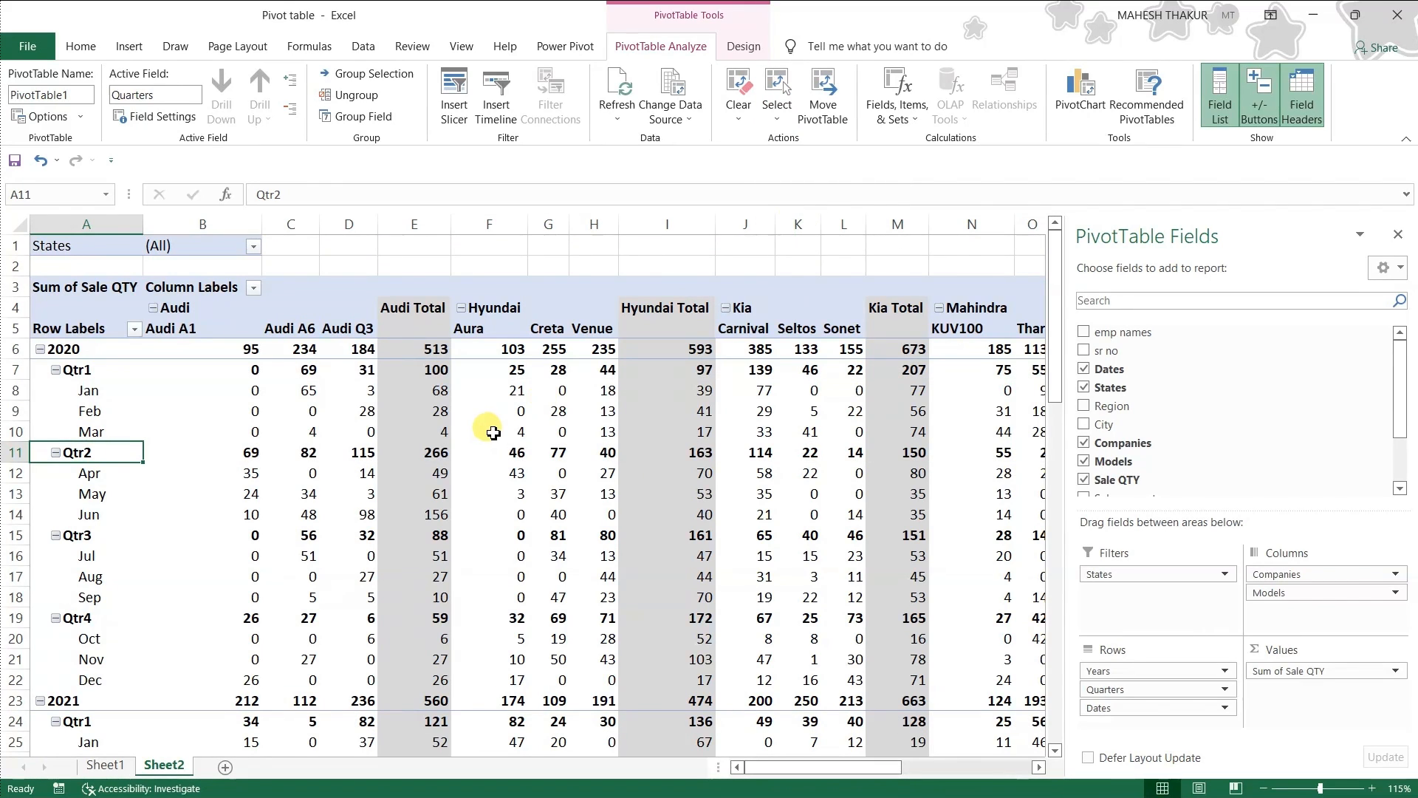
{"action": "left_click", "coordinate": [493, 433]}
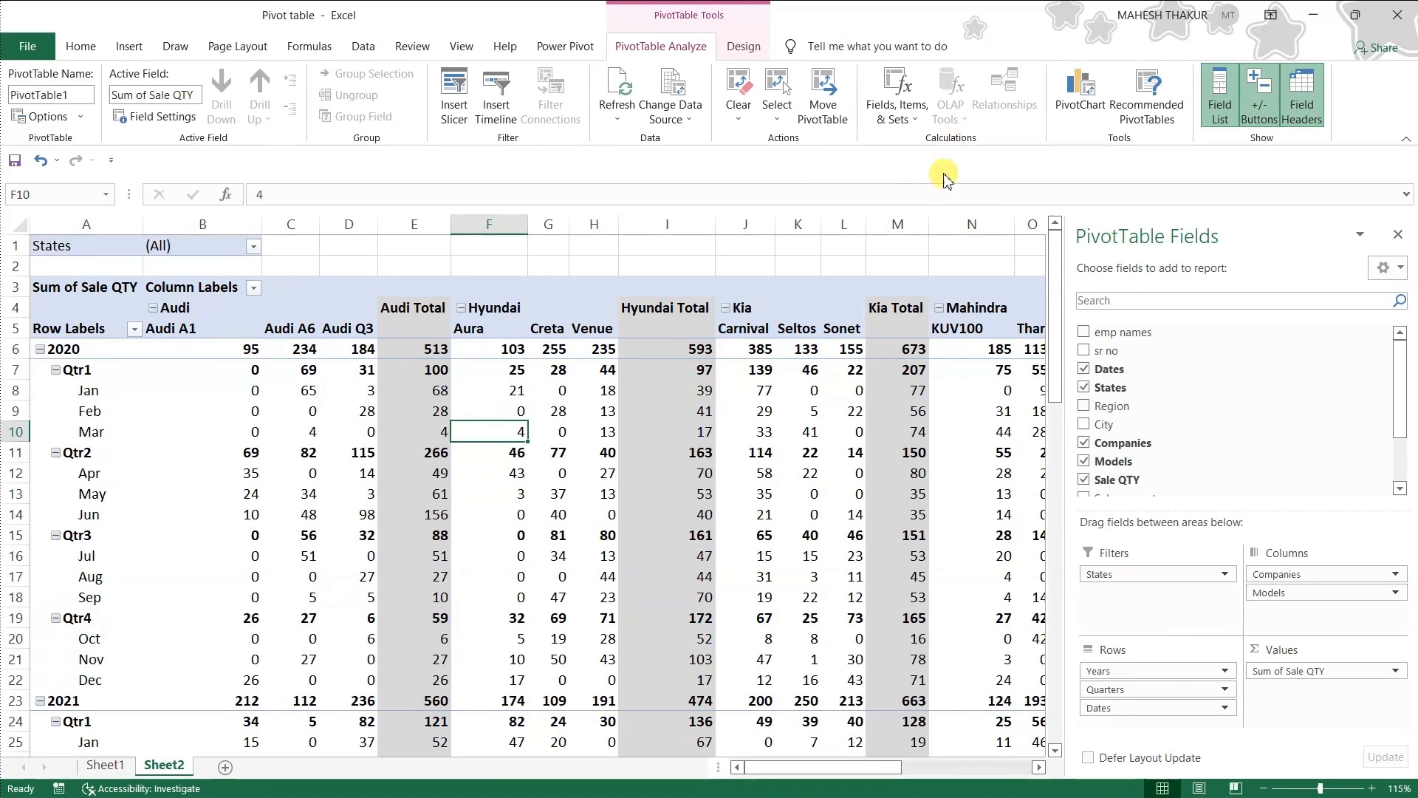
Try moving the PivotTable into the empty columns beside the source data on the existing Sheet1, and undo the move.
{"action": "left_click", "coordinate": [836, 112]}
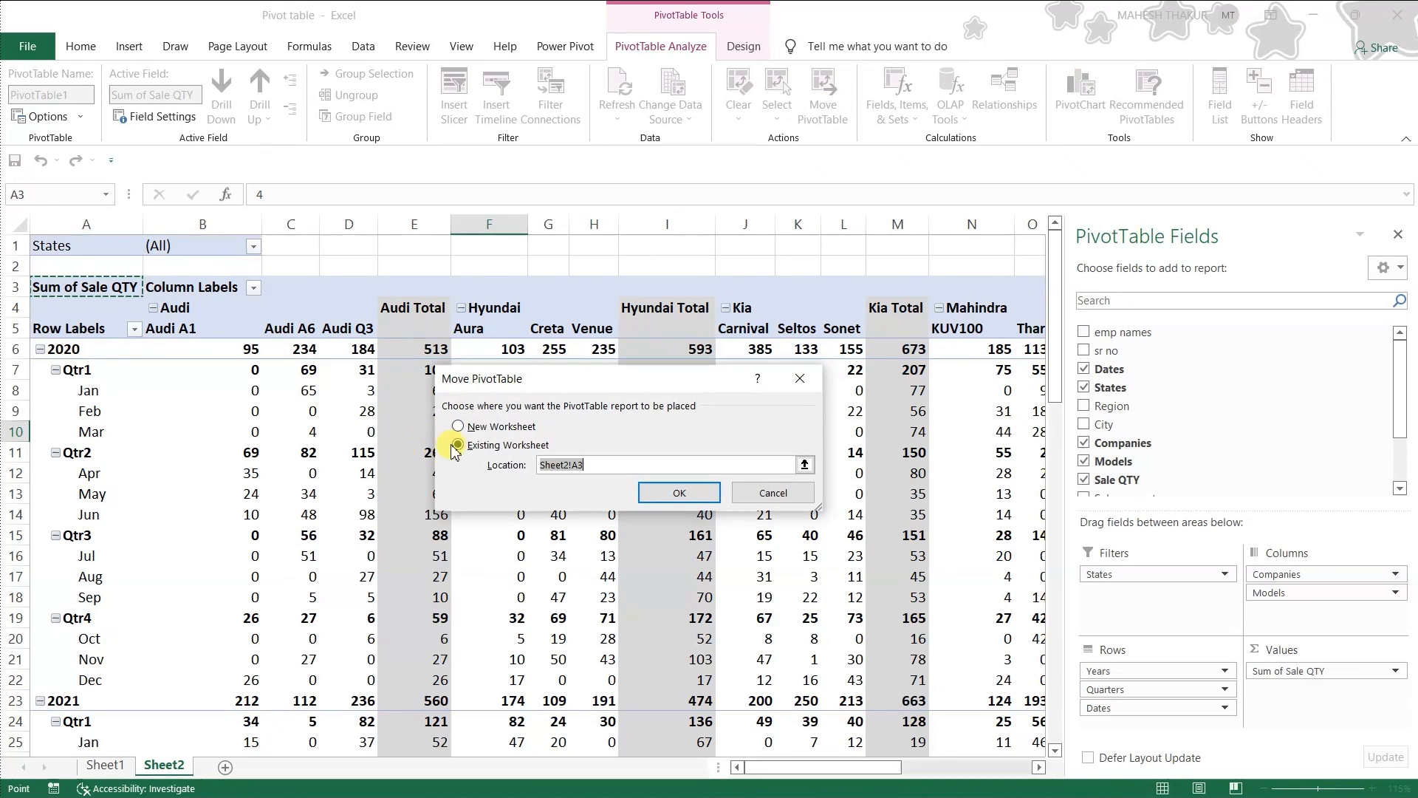
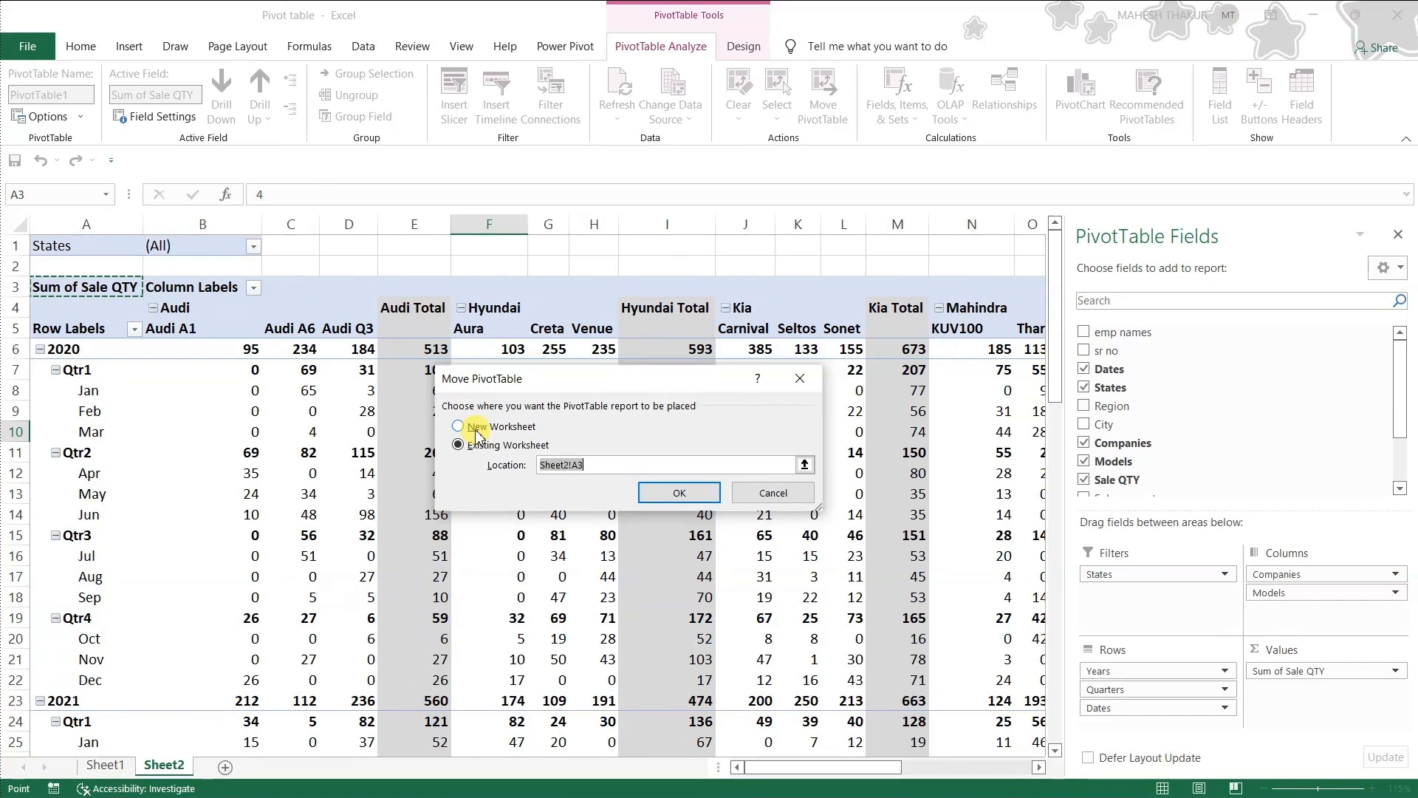
{"action": "left_click", "coordinate": [111, 772]}
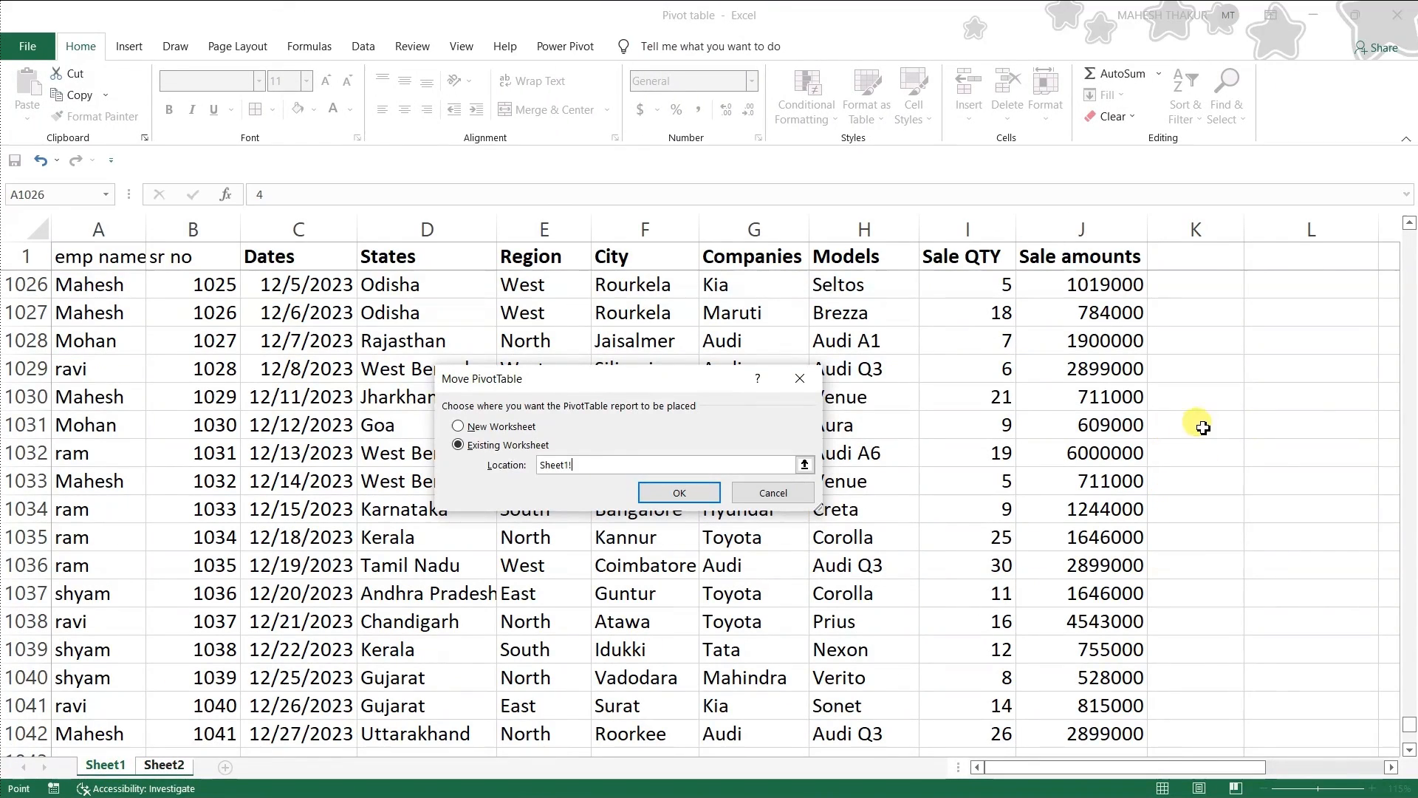
{"action": "left_click", "coordinate": [676, 494]}
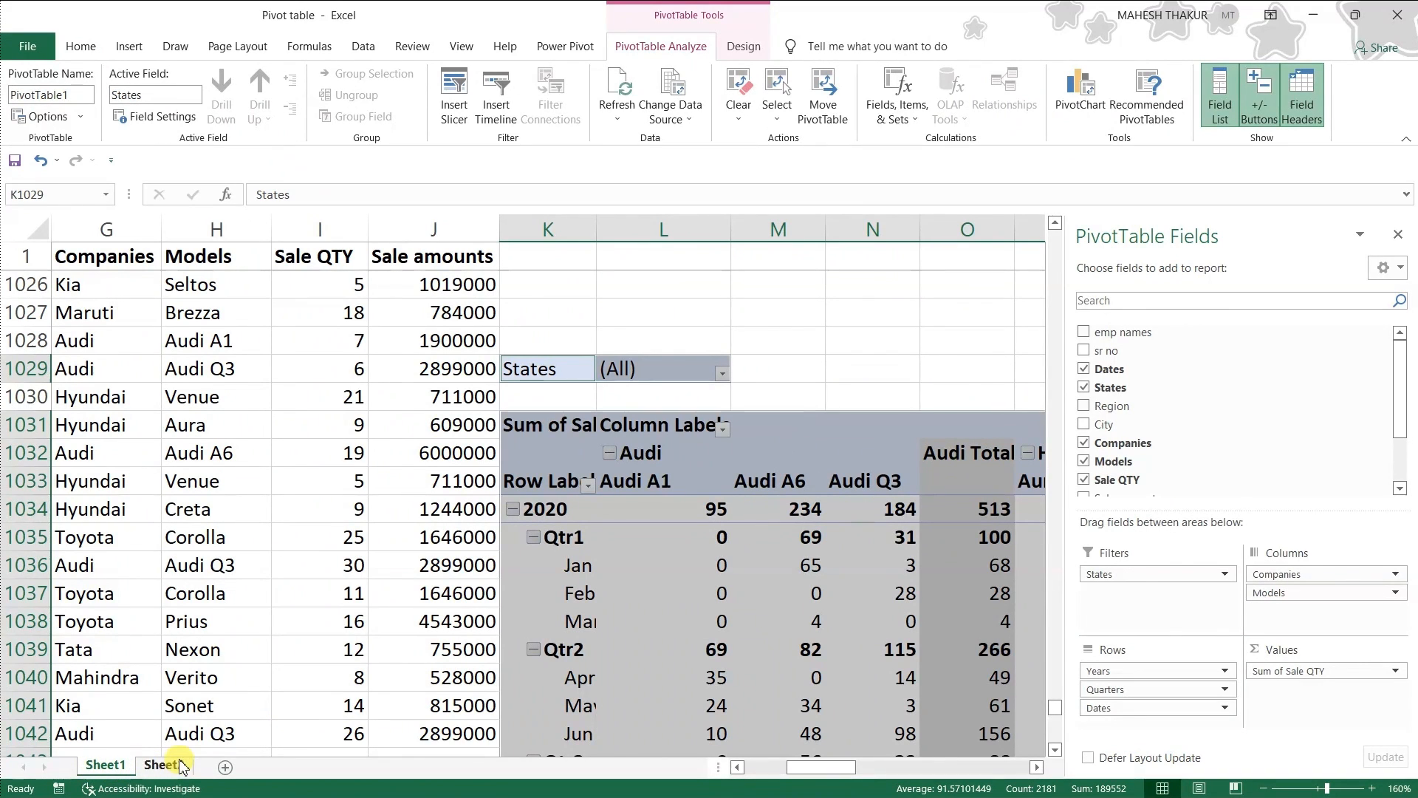
{"action": "key", "text": "ctrl+z"}
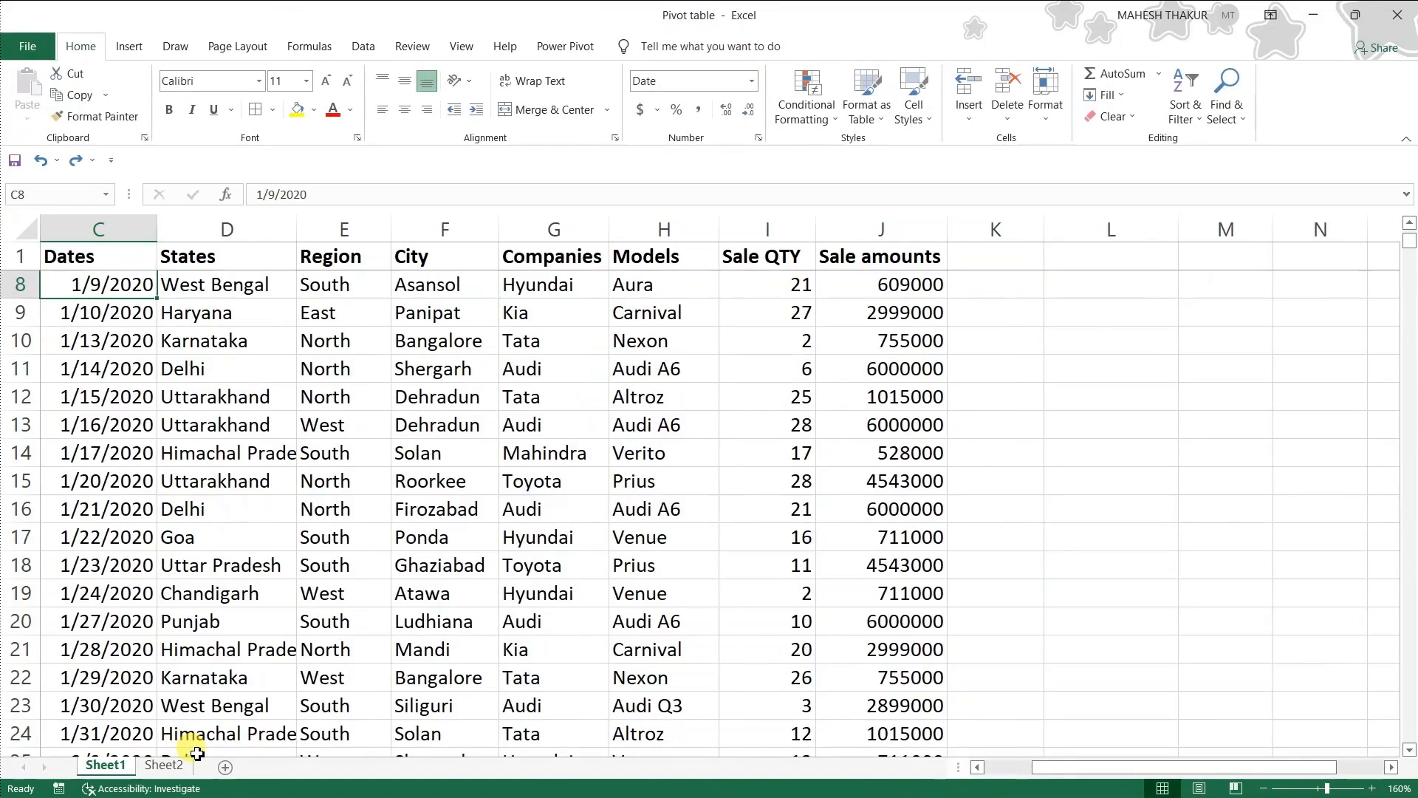
Move the PivotTable from Sheet2 to a new worksheet, check Sheet2, and return to the moved table.
{"action": "left_click", "coordinate": [177, 764]}
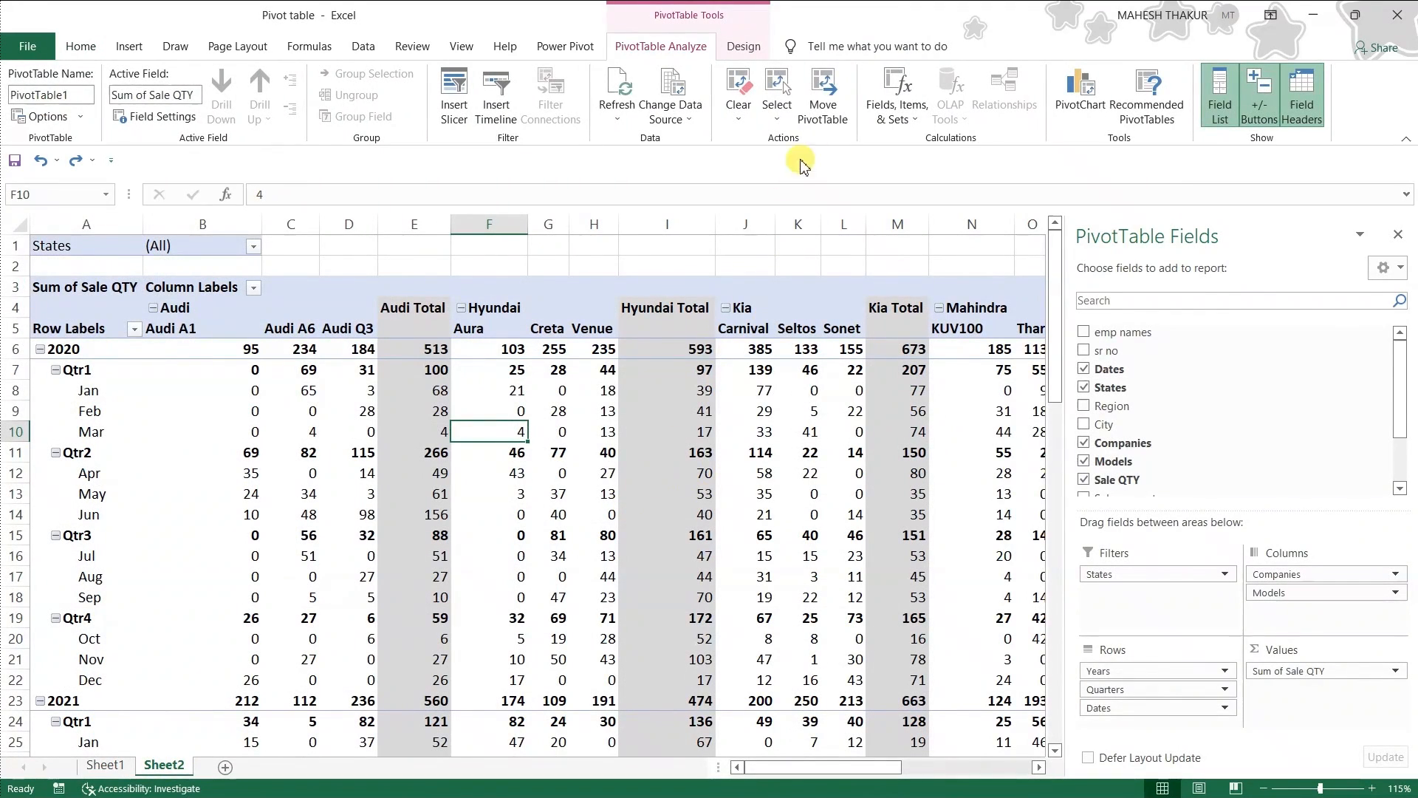
{"action": "left_click", "coordinate": [822, 95]}
{"action": "left_click", "coordinate": [508, 428]}
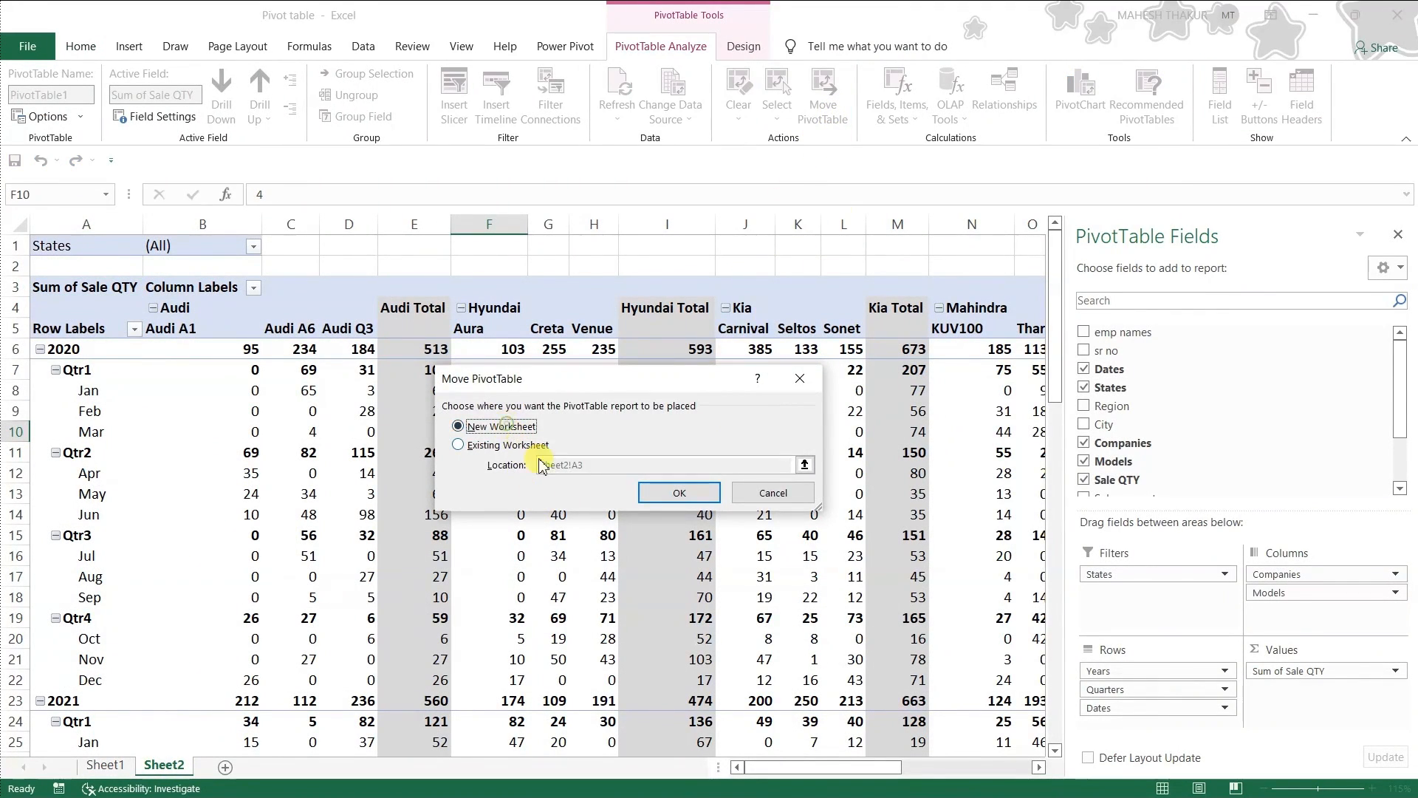
{"action": "left_click", "coordinate": [679, 492]}
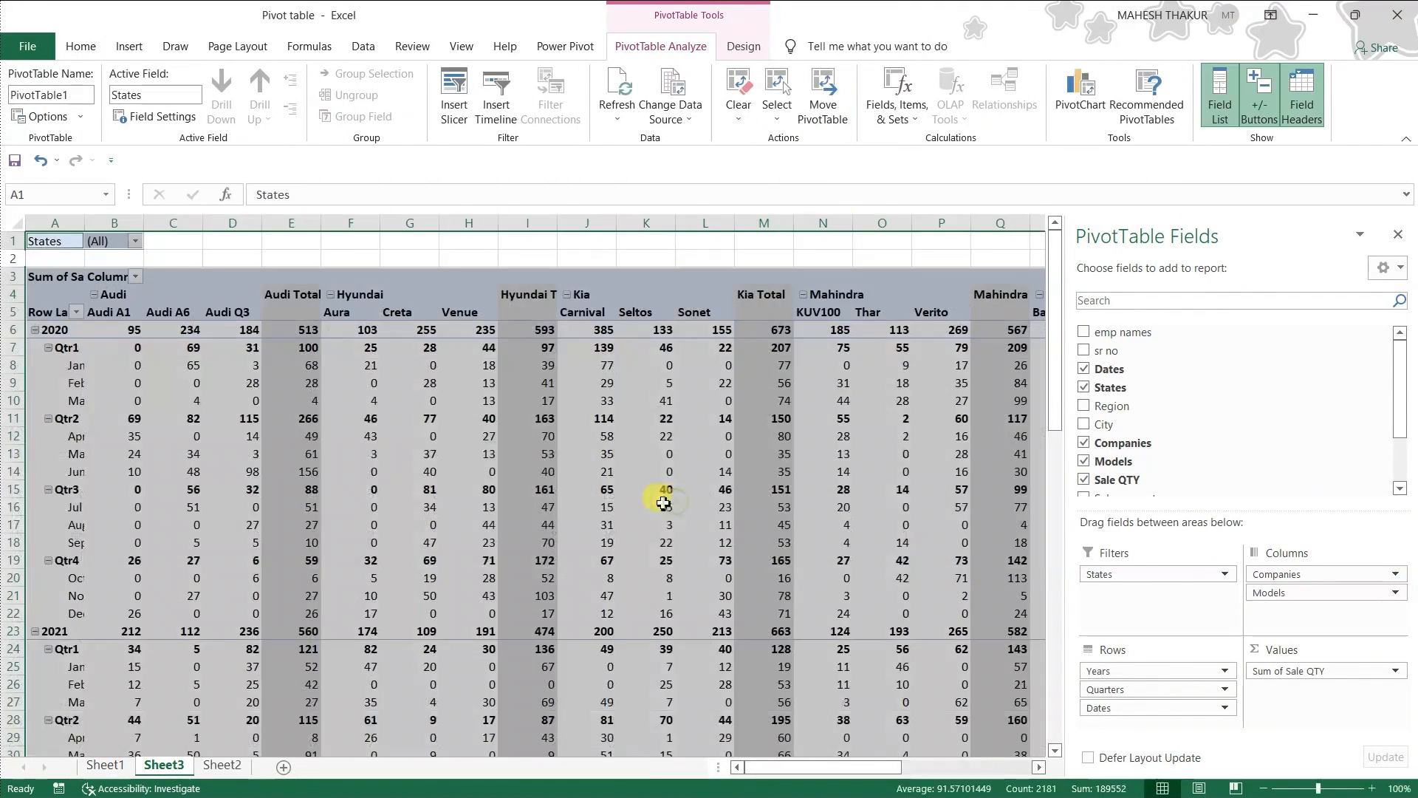
{"action": "left_click", "coordinate": [223, 765]}
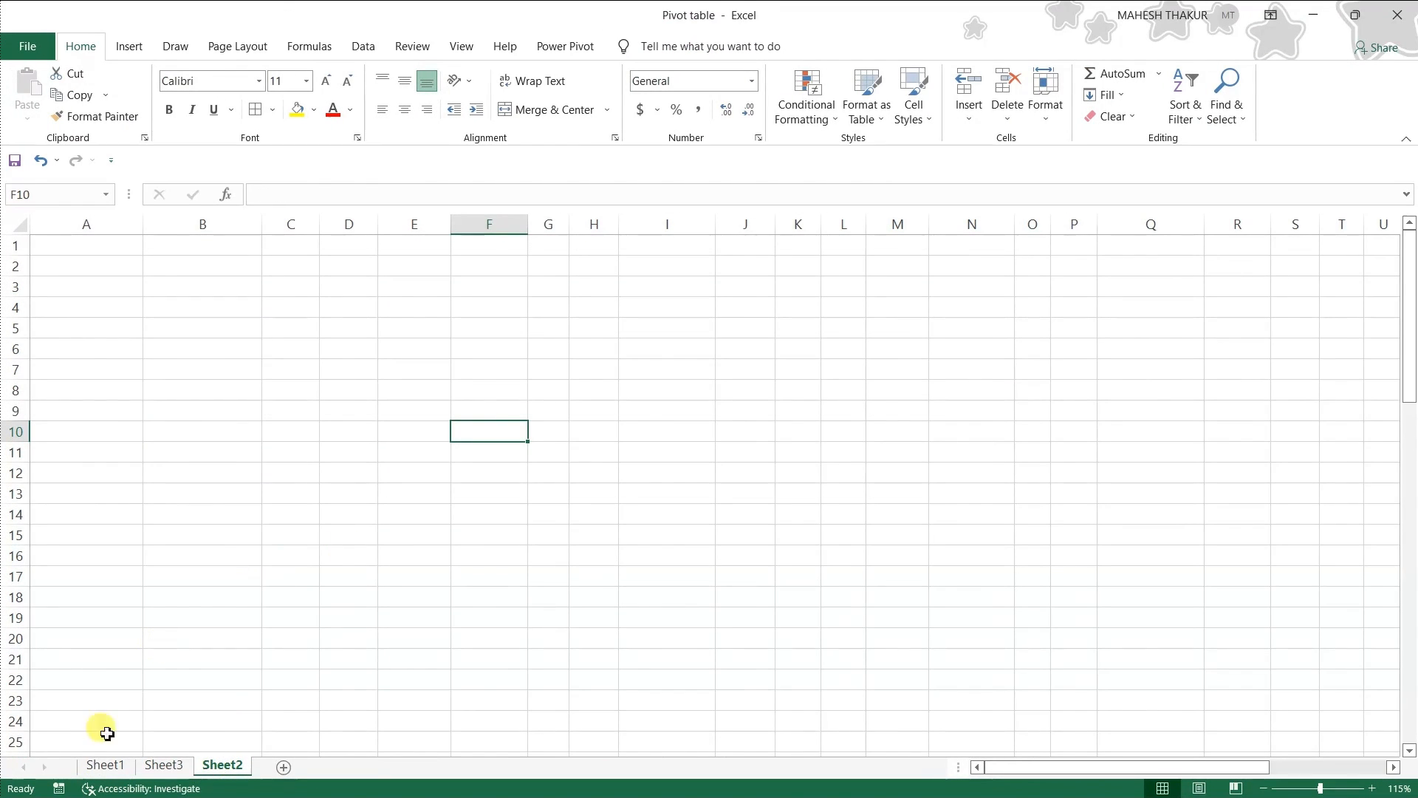
{"action": "left_click", "coordinate": [163, 766]}
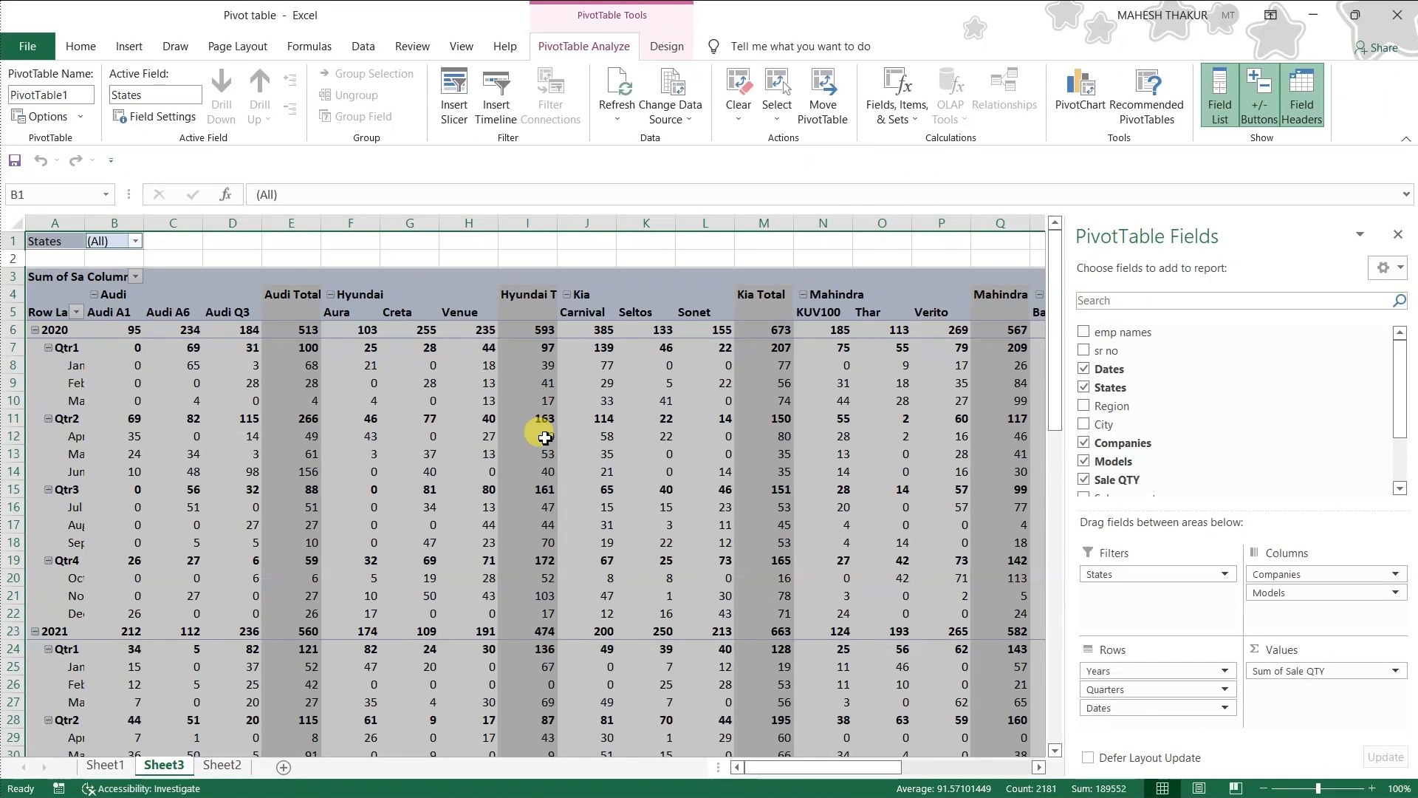
Reduce the row fields to Years only and replace Companies and Models in the columns with Region.
{"action": "mouse_move", "coordinate": [546, 434]}
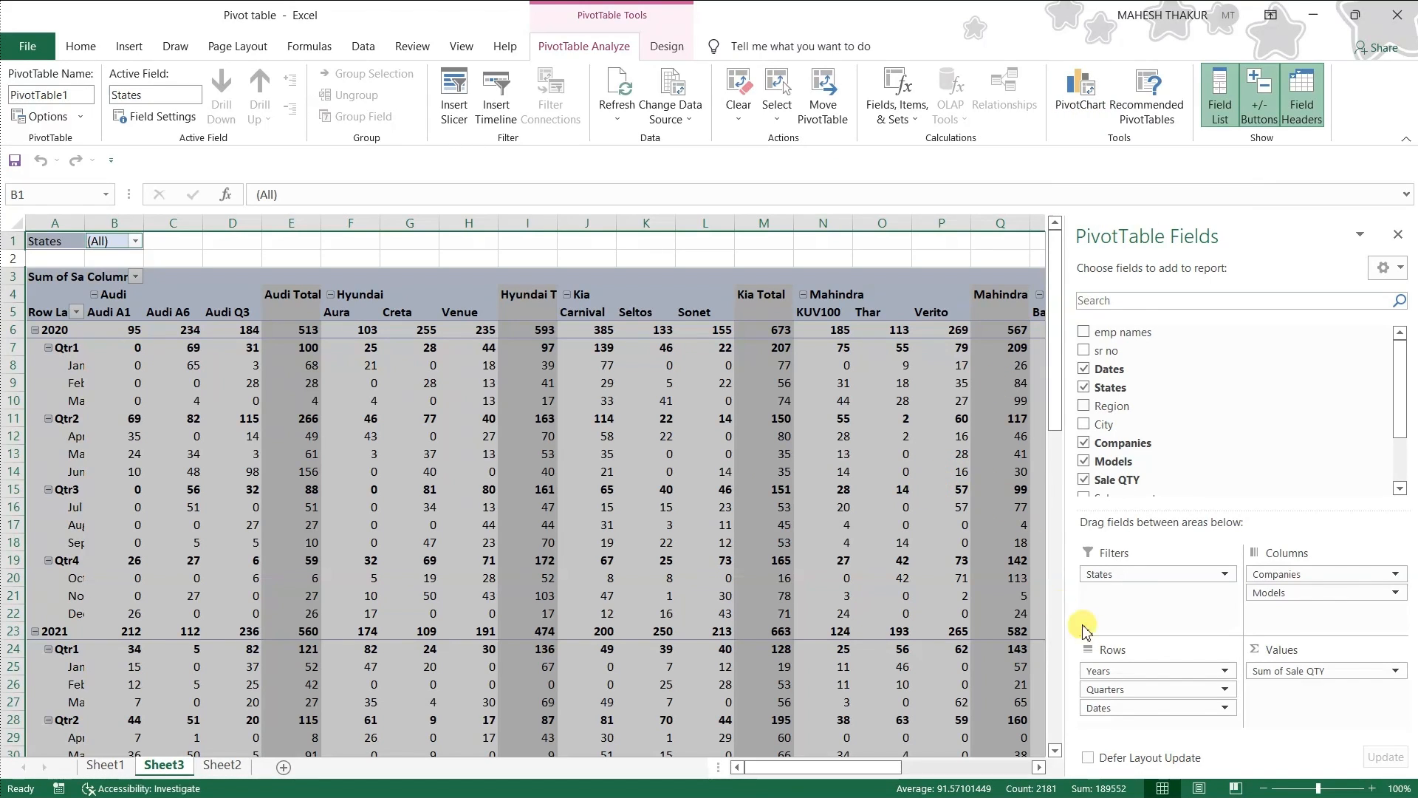
{"action": "left_click_drag", "start_coordinate": [1124, 710], "coordinate": [1127, 709]}
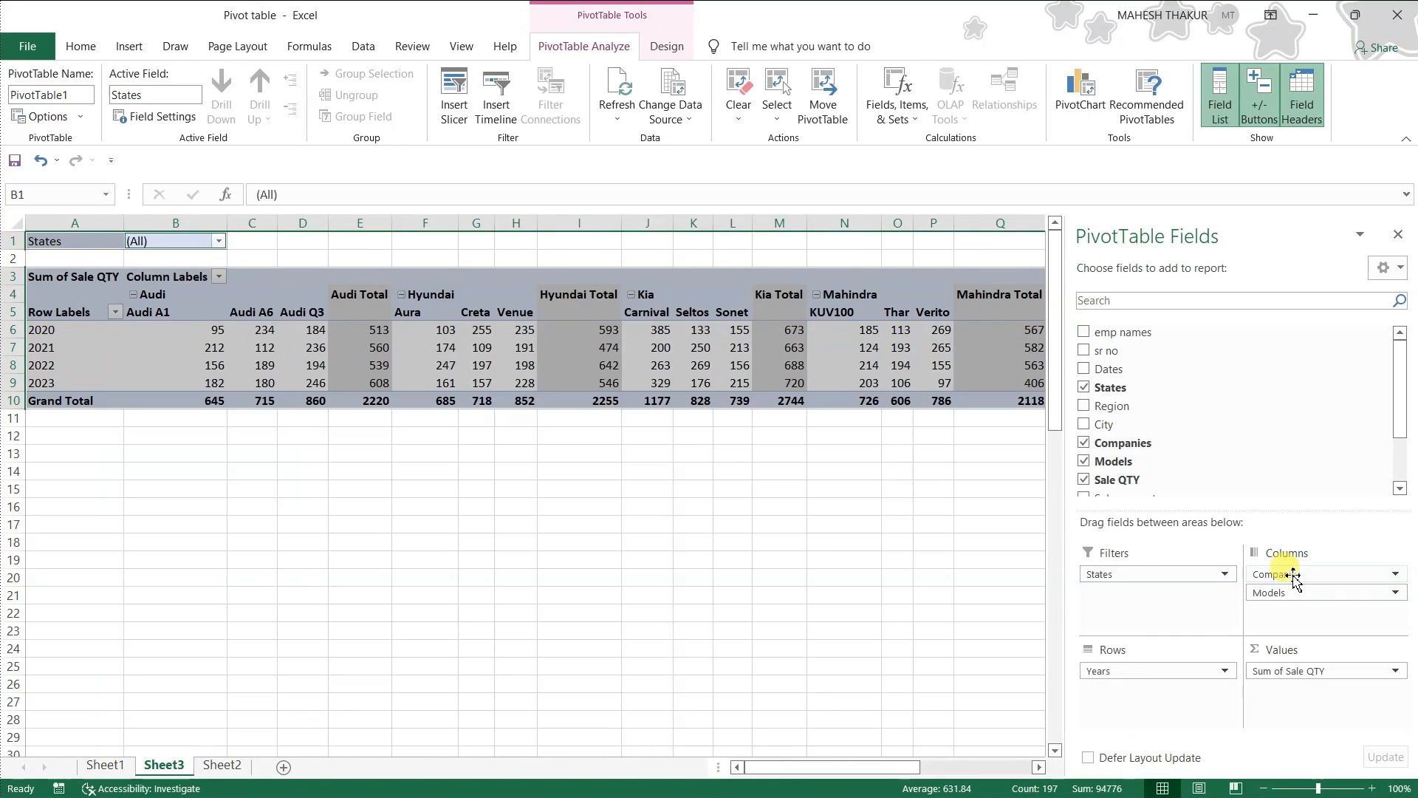
{"action": "left_click_drag", "start_coordinate": [1292, 579], "coordinate": [734, 561]}
{"action": "left_click_drag", "start_coordinate": [1386, 573], "coordinate": [960, 569]}
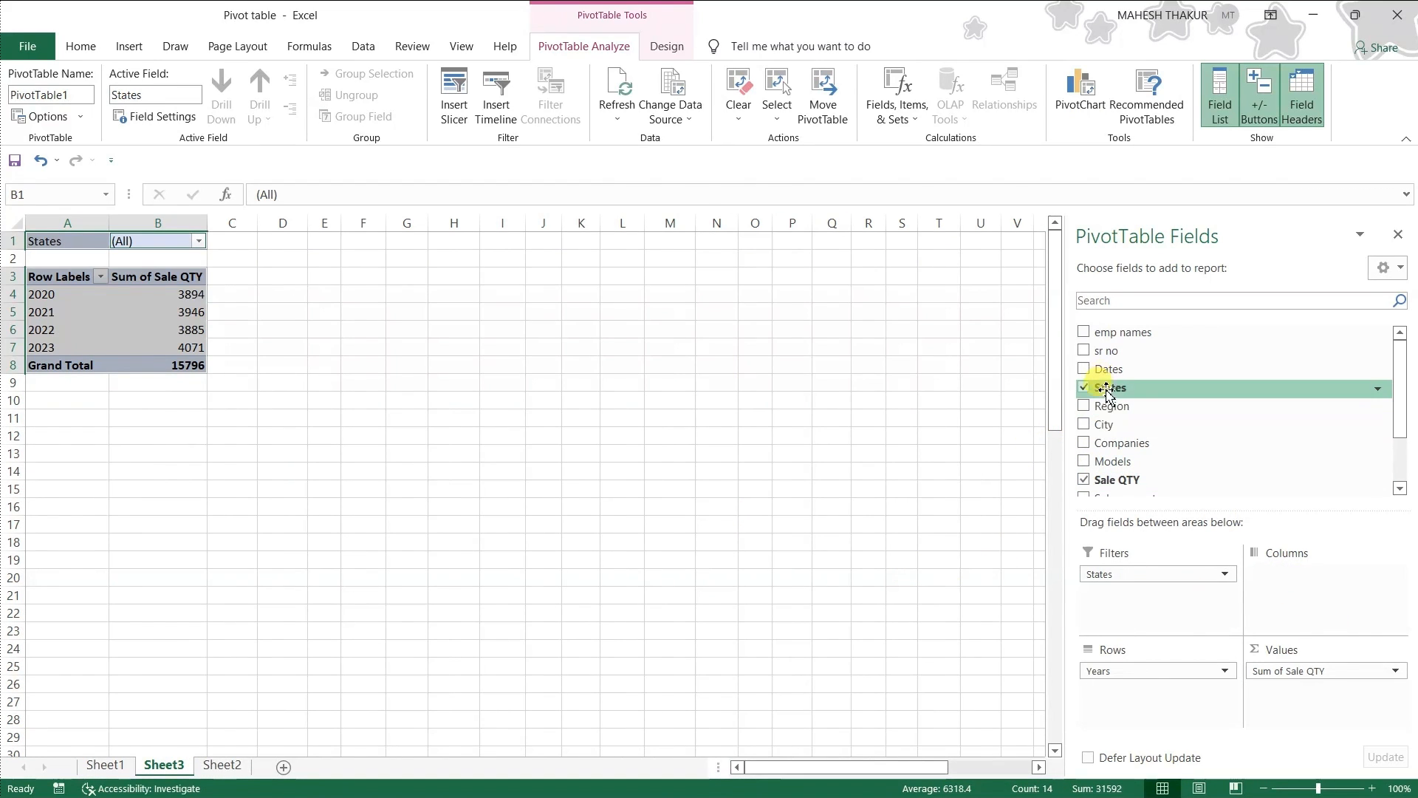
{"action": "left_click_drag", "start_coordinate": [1106, 407], "coordinate": [1266, 574]}
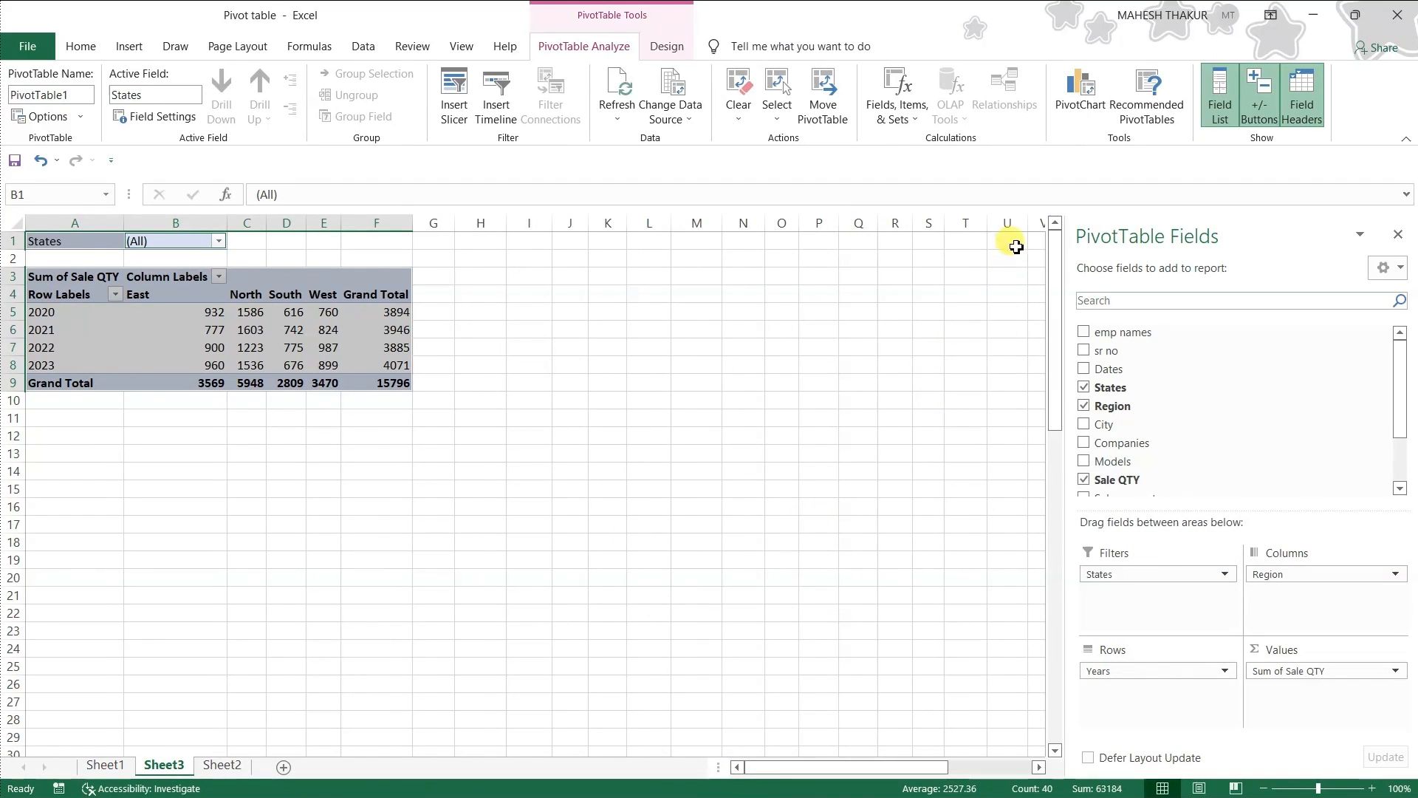
Insert a Clustered Column PivotChart, enlarge it to about 3.7" high by 6" wide, and place it clear of the table.
{"action": "left_click", "coordinate": [1105, 92]}
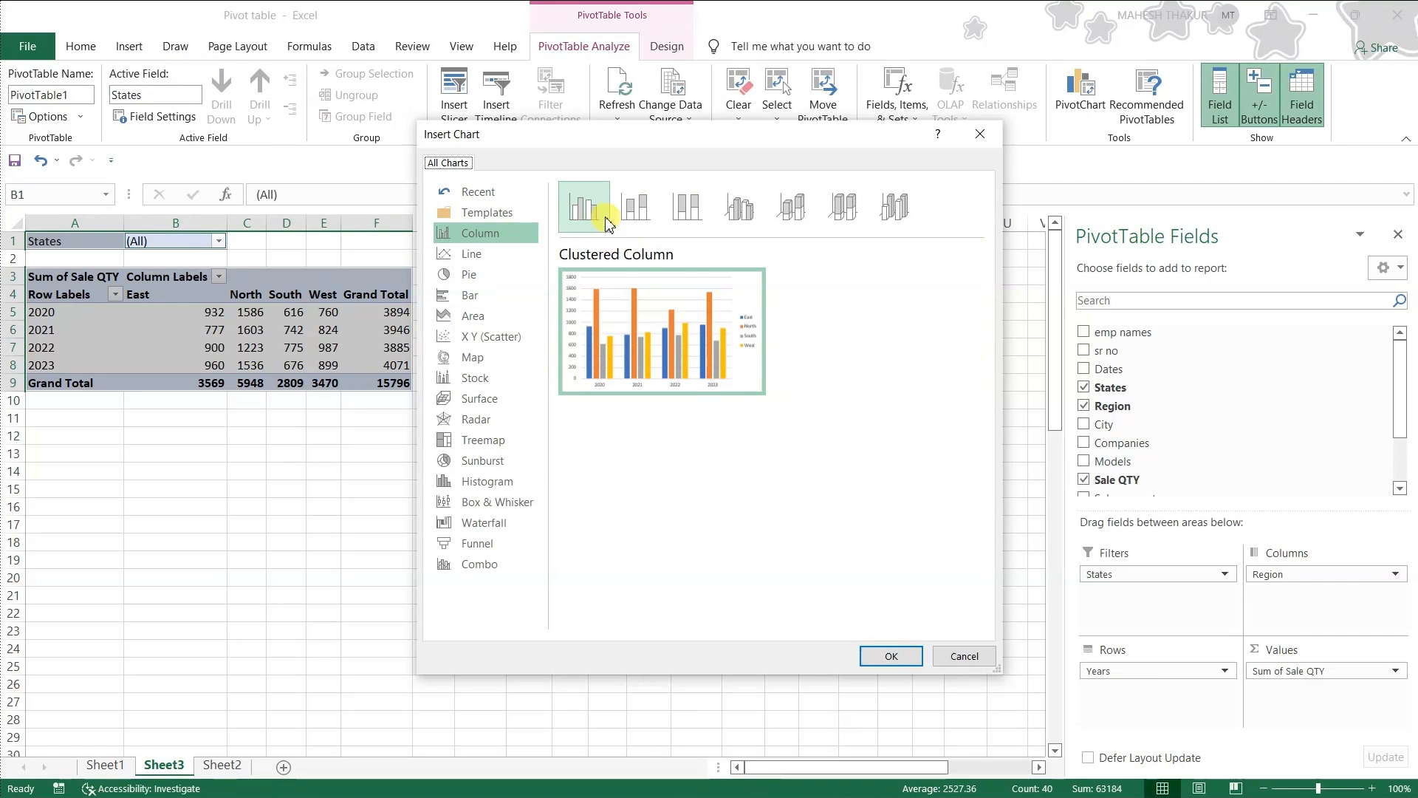
{"action": "left_click", "coordinate": [893, 656]}
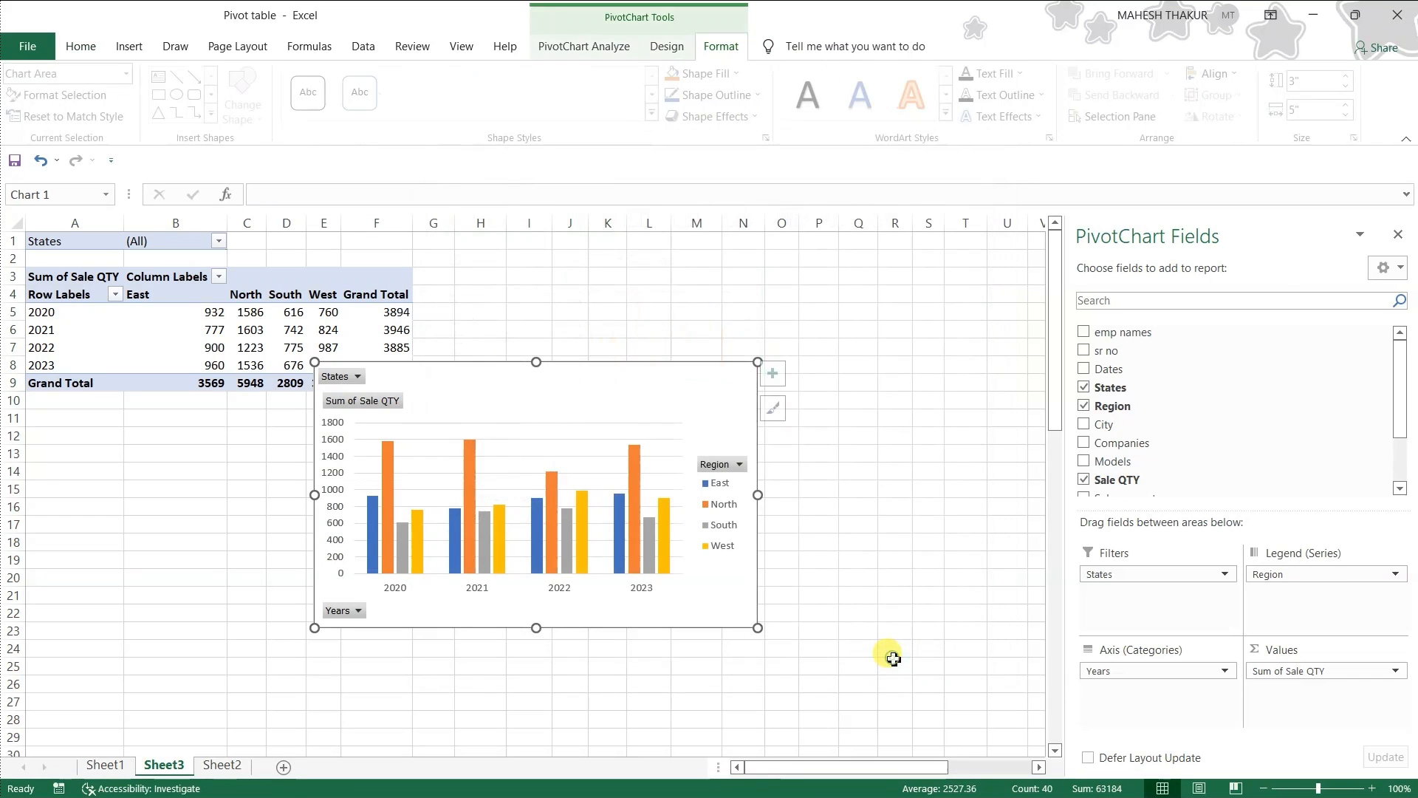
{"action": "left_click_drag", "start_coordinate": [500, 428], "coordinate": [658, 429]}
{"action": "left_click_drag", "start_coordinate": [916, 629], "coordinate": [1005, 690]}
{"action": "left_click_drag", "start_coordinate": [706, 393], "coordinate": [657, 378]}
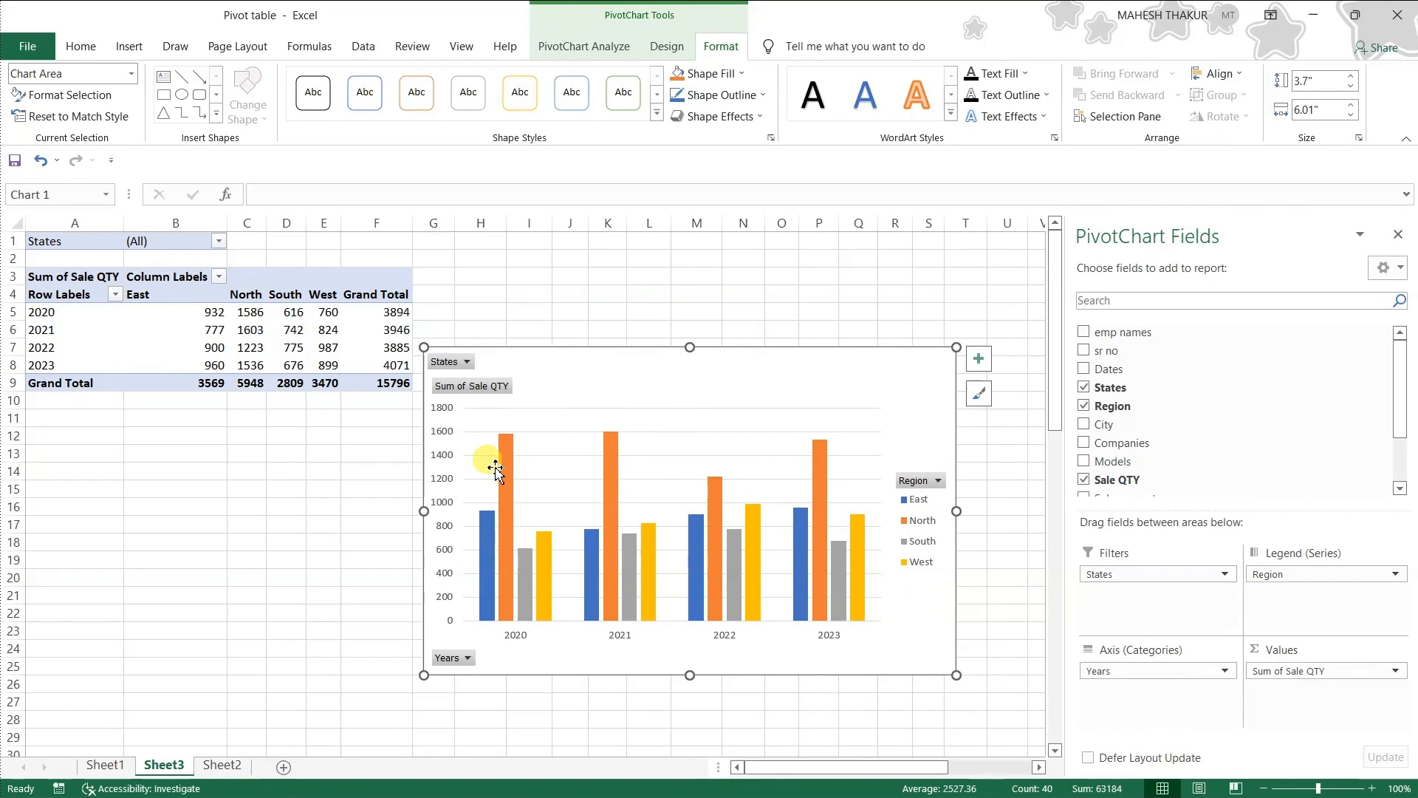
Filter the PivotChart's Region field to show only East and shift the chart closer to the table.
{"action": "left_click", "coordinate": [813, 451]}
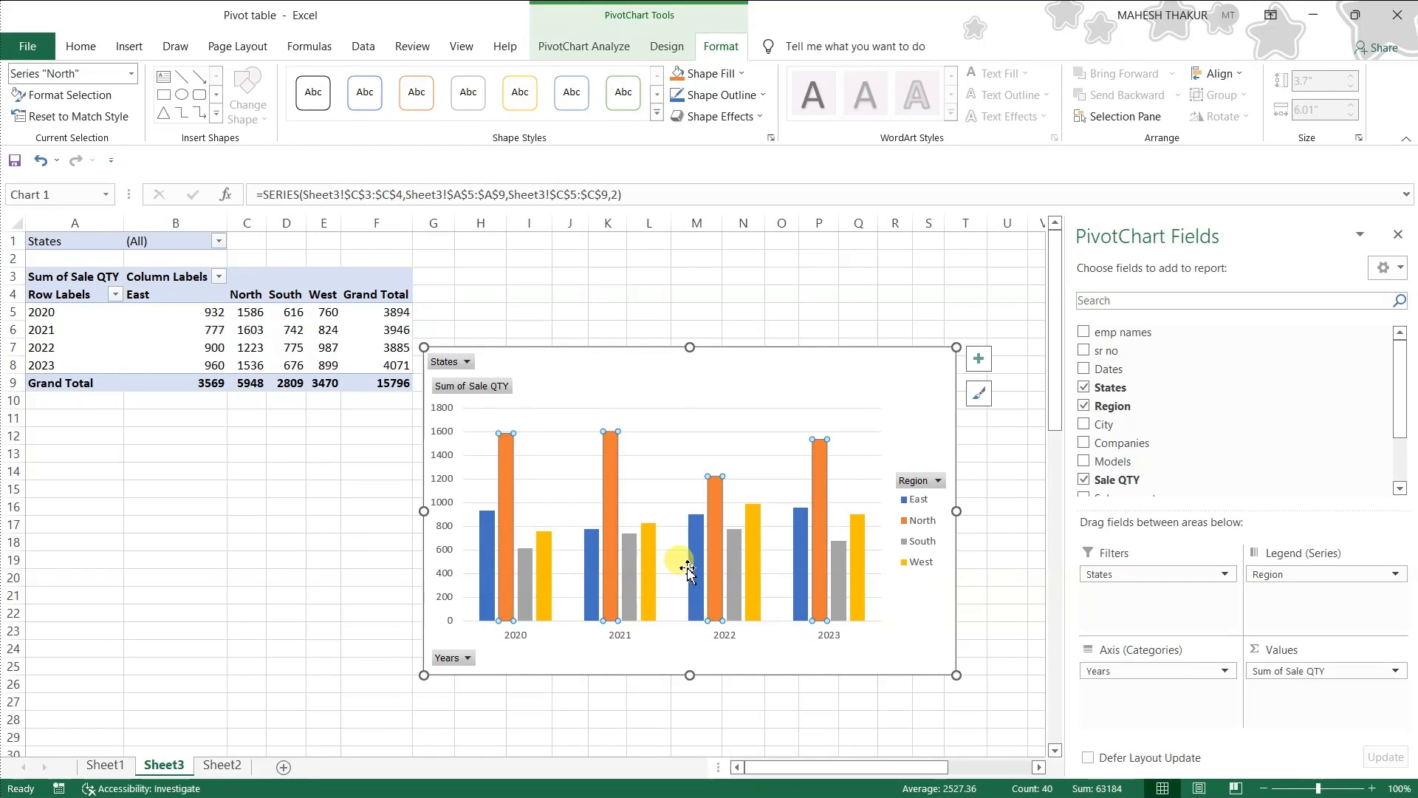
{"action": "left_click", "coordinate": [938, 481]}
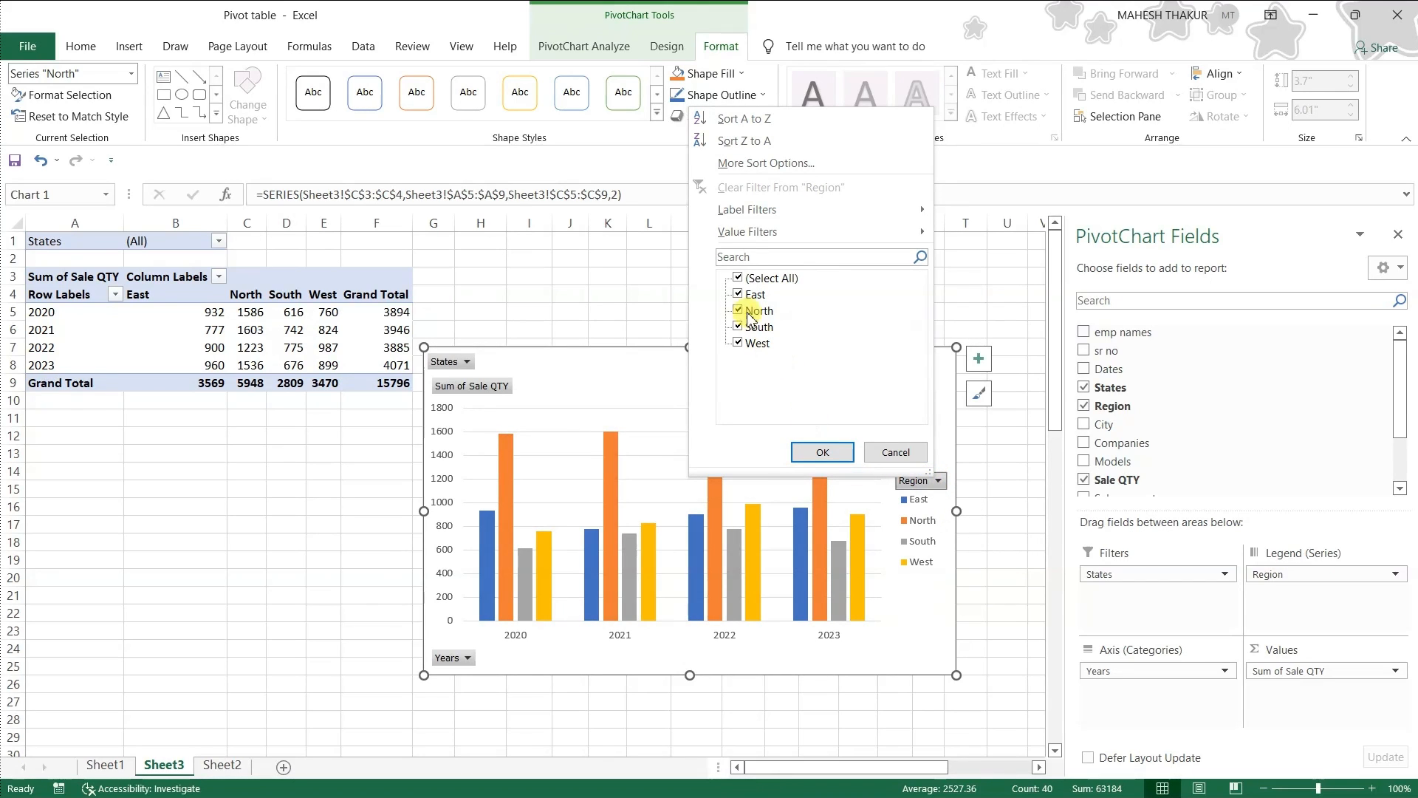
{"action": "left_click", "coordinate": [739, 278]}
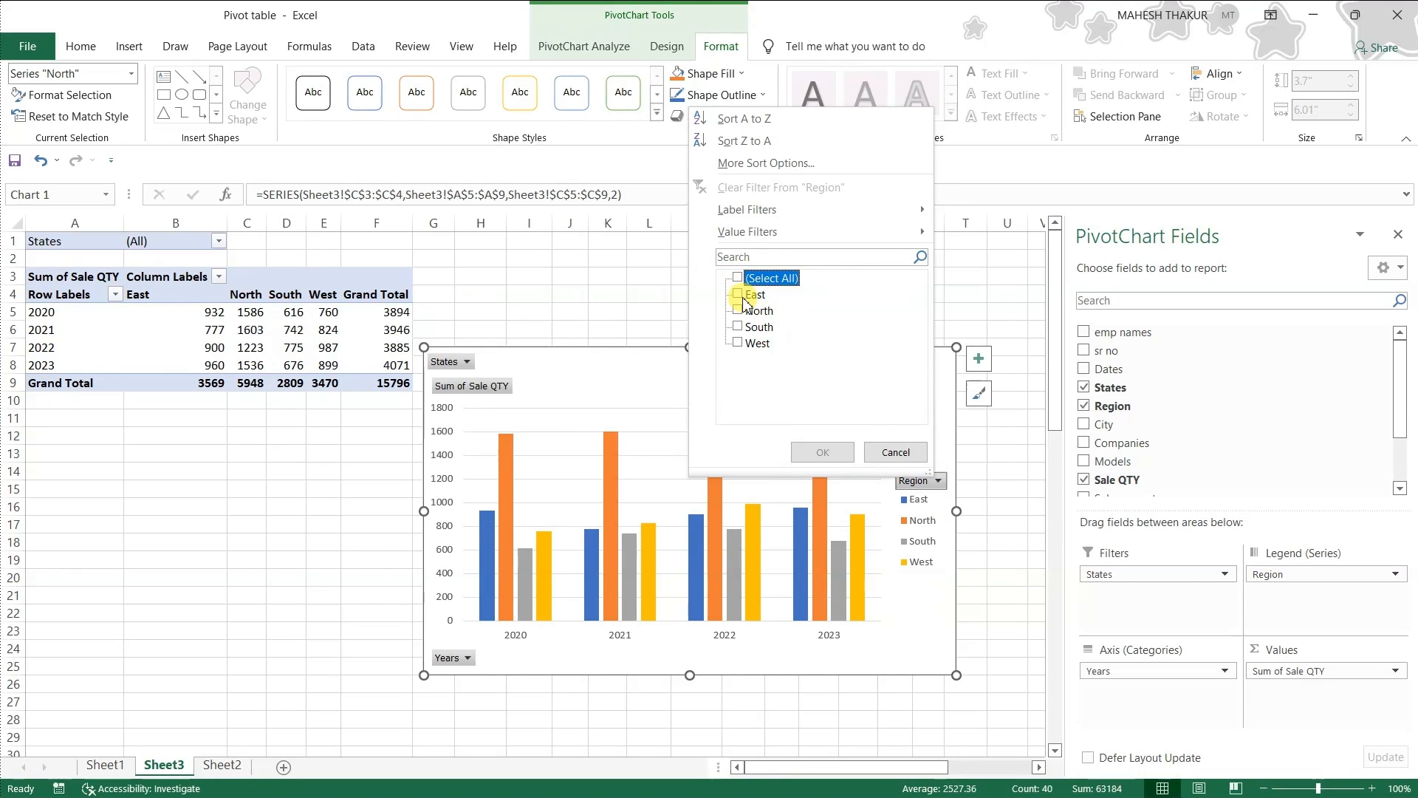
{"action": "left_click", "coordinate": [738, 294]}
{"action": "left_click", "coordinate": [822, 452]}
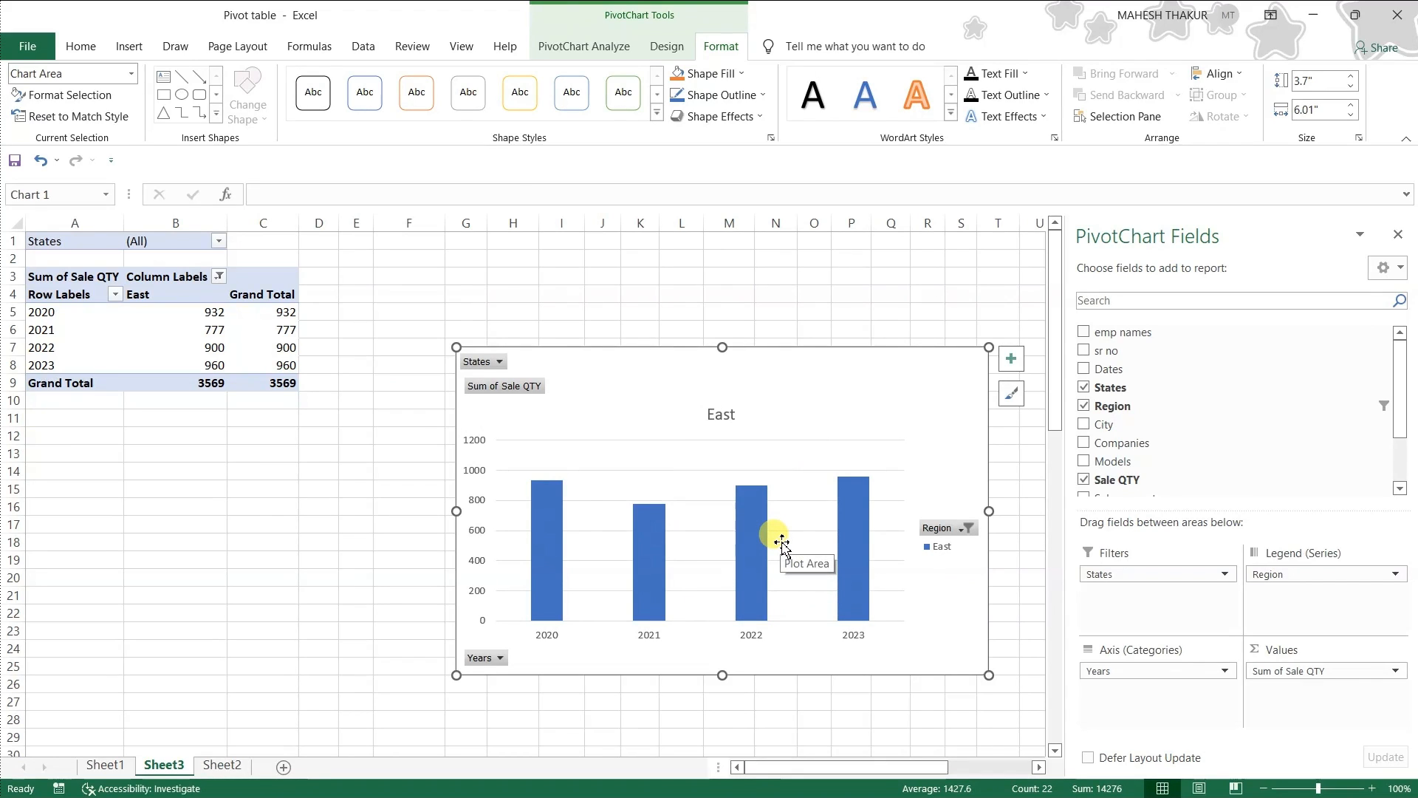
{"action": "left_click_drag", "start_coordinate": [839, 374], "coordinate": [799, 361]}
Replace Region with Models as the chart's legend field and enlarge the chart to about 4.18" high by 6.88" wide.
{"action": "left_click_drag", "start_coordinate": [1302, 579], "coordinate": [994, 563]}
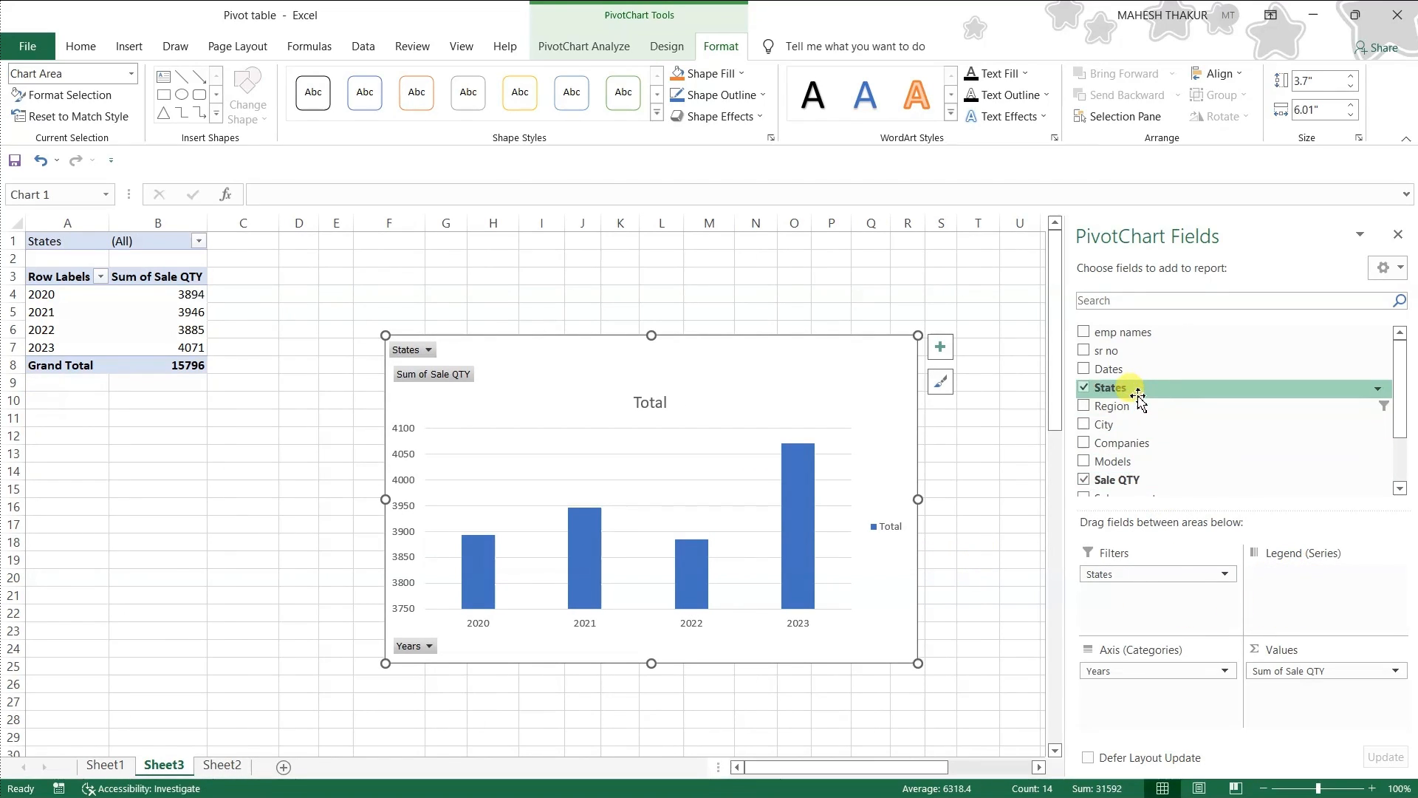
{"action": "left_click_drag", "start_coordinate": [1112, 461], "coordinate": [1301, 614]}
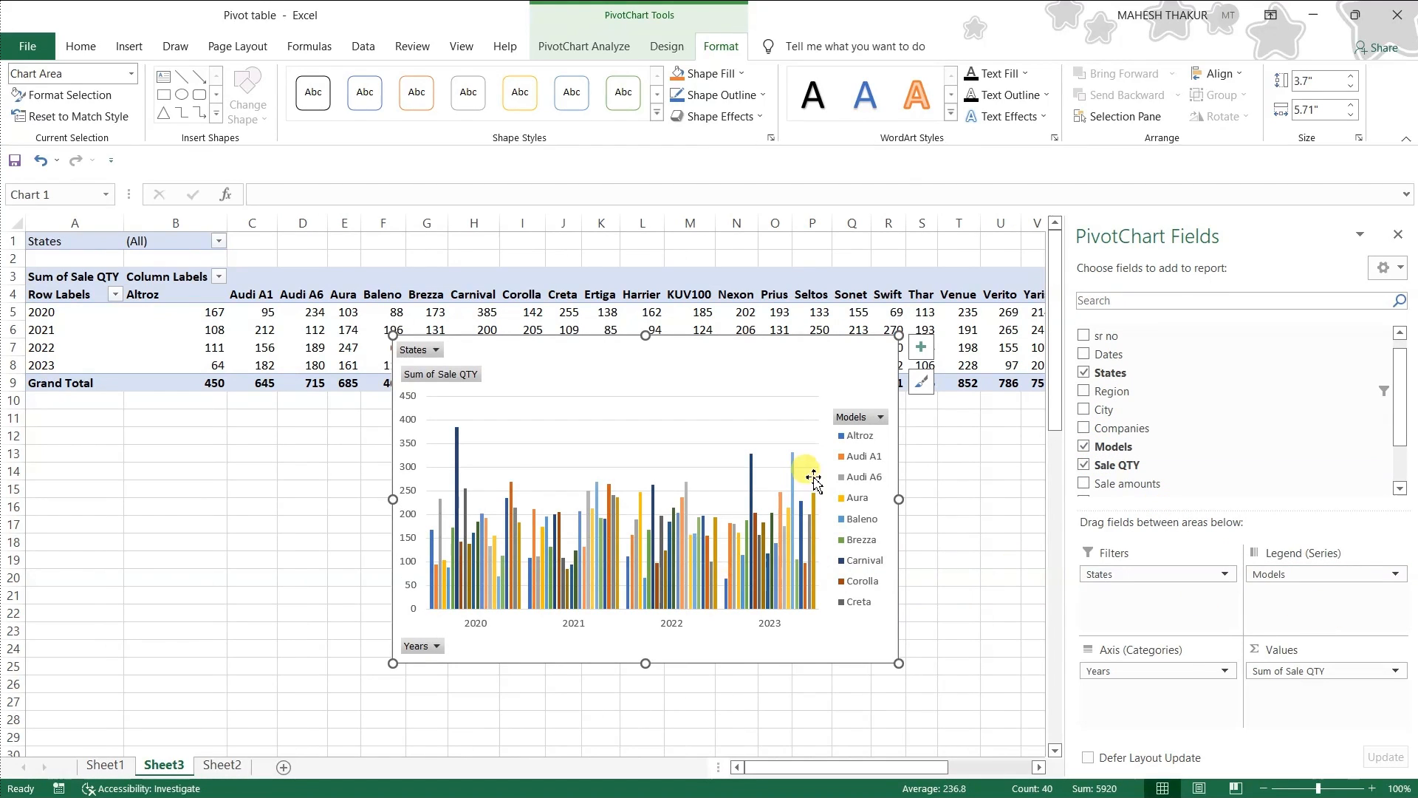
{"action": "left_click_drag", "start_coordinate": [900, 662], "coordinate": [998, 703]}
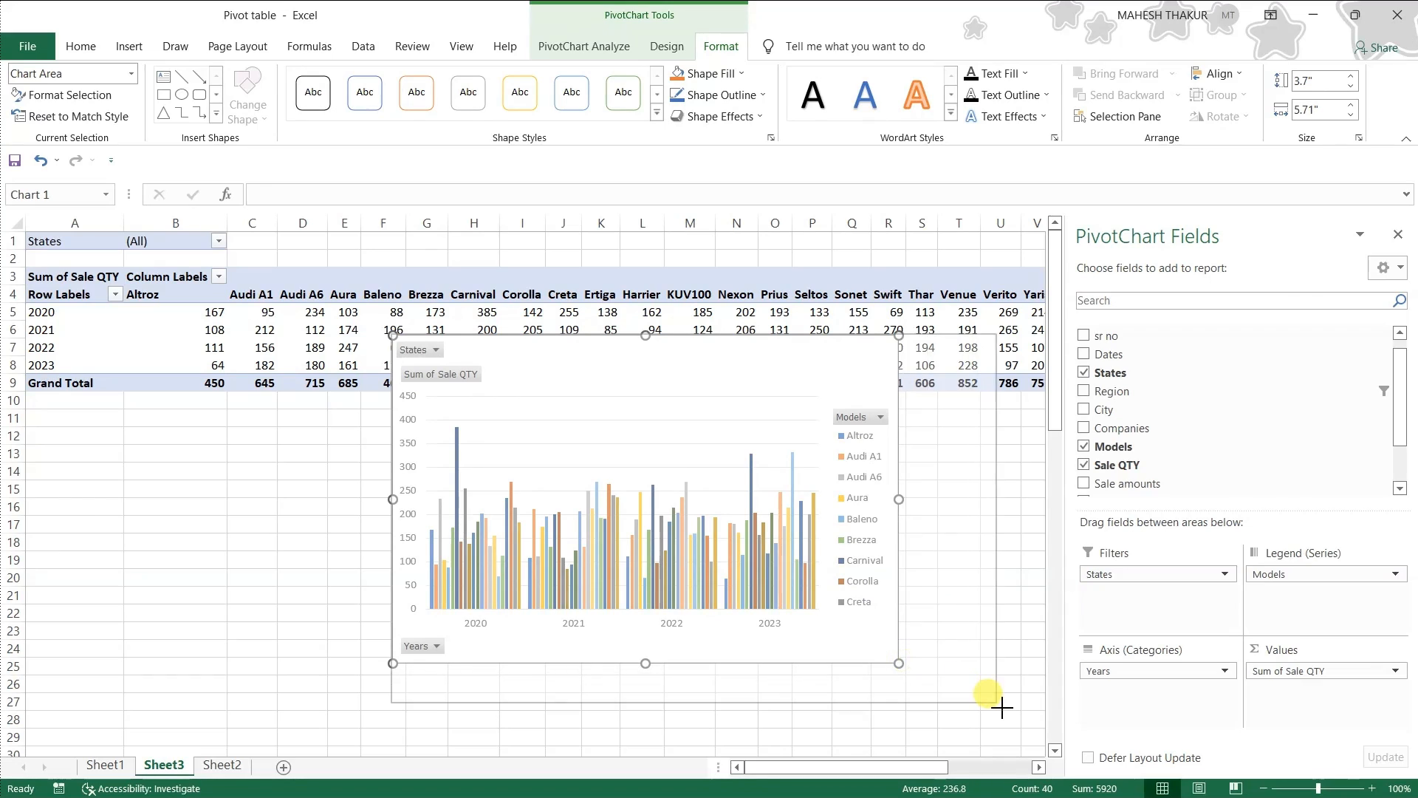
{"action": "left_click_drag", "start_coordinate": [693, 370], "coordinate": [663, 374]}
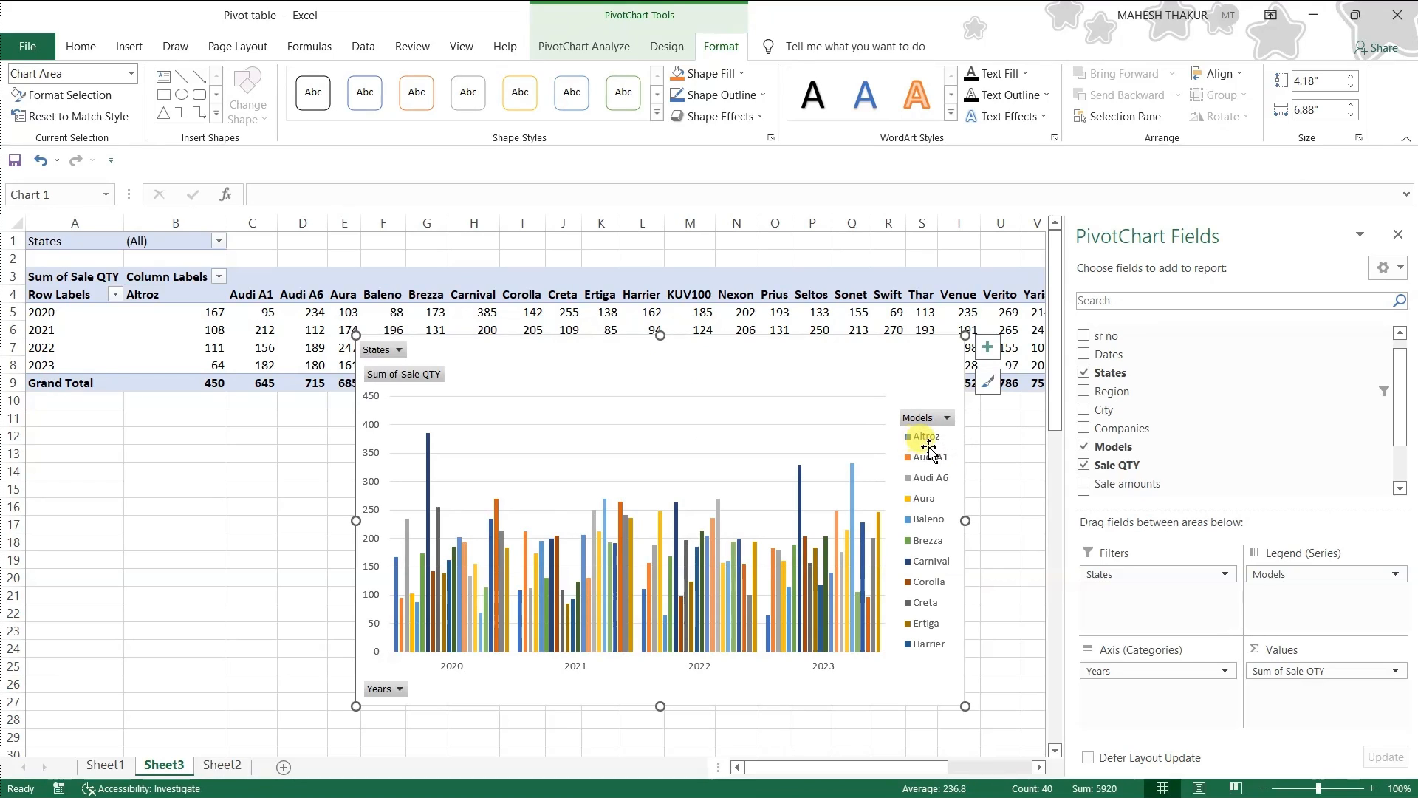
Filter the PivotChart's Models field to Audi A1 by searching for "a1".
{"action": "left_click", "coordinate": [946, 418]}
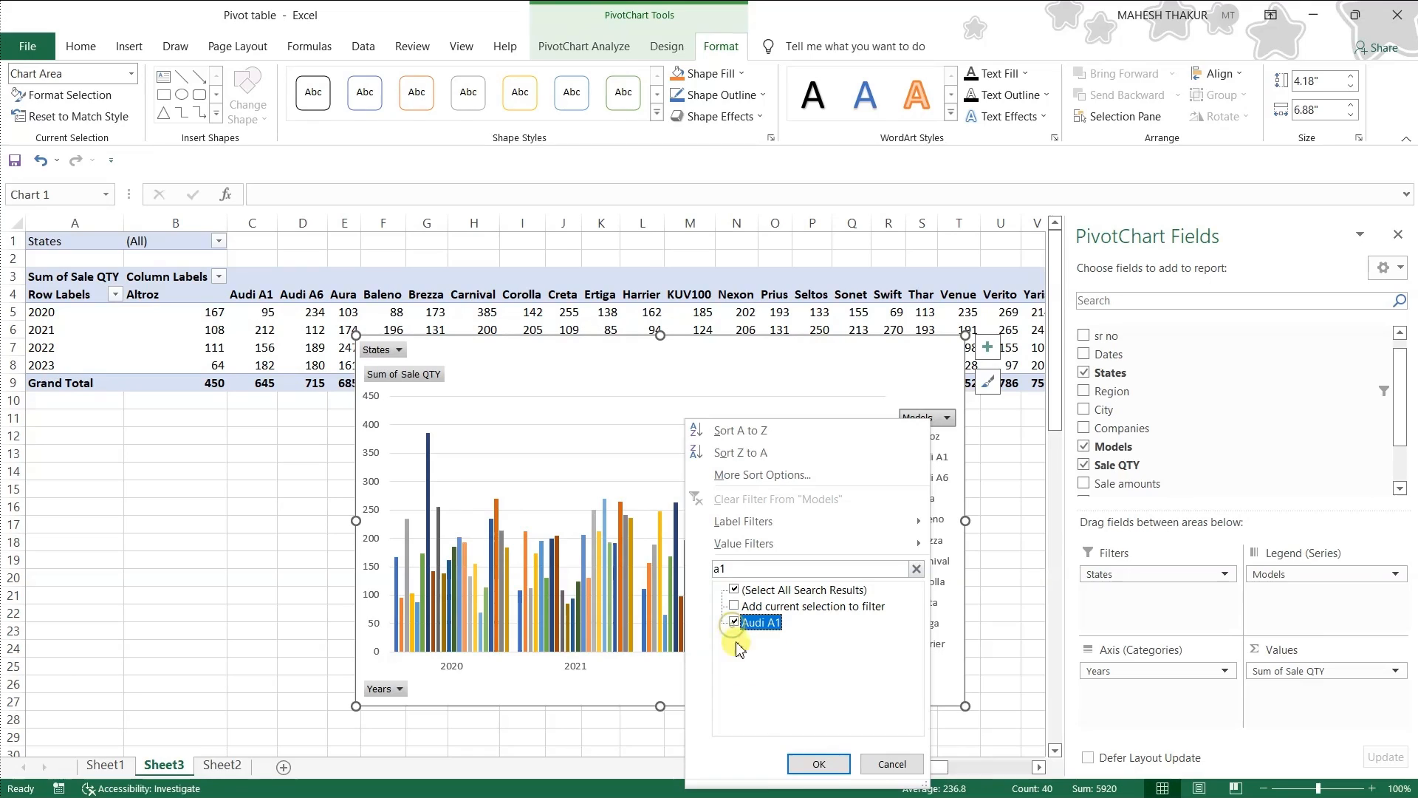
{"action": "left_click", "coordinate": [818, 763]}
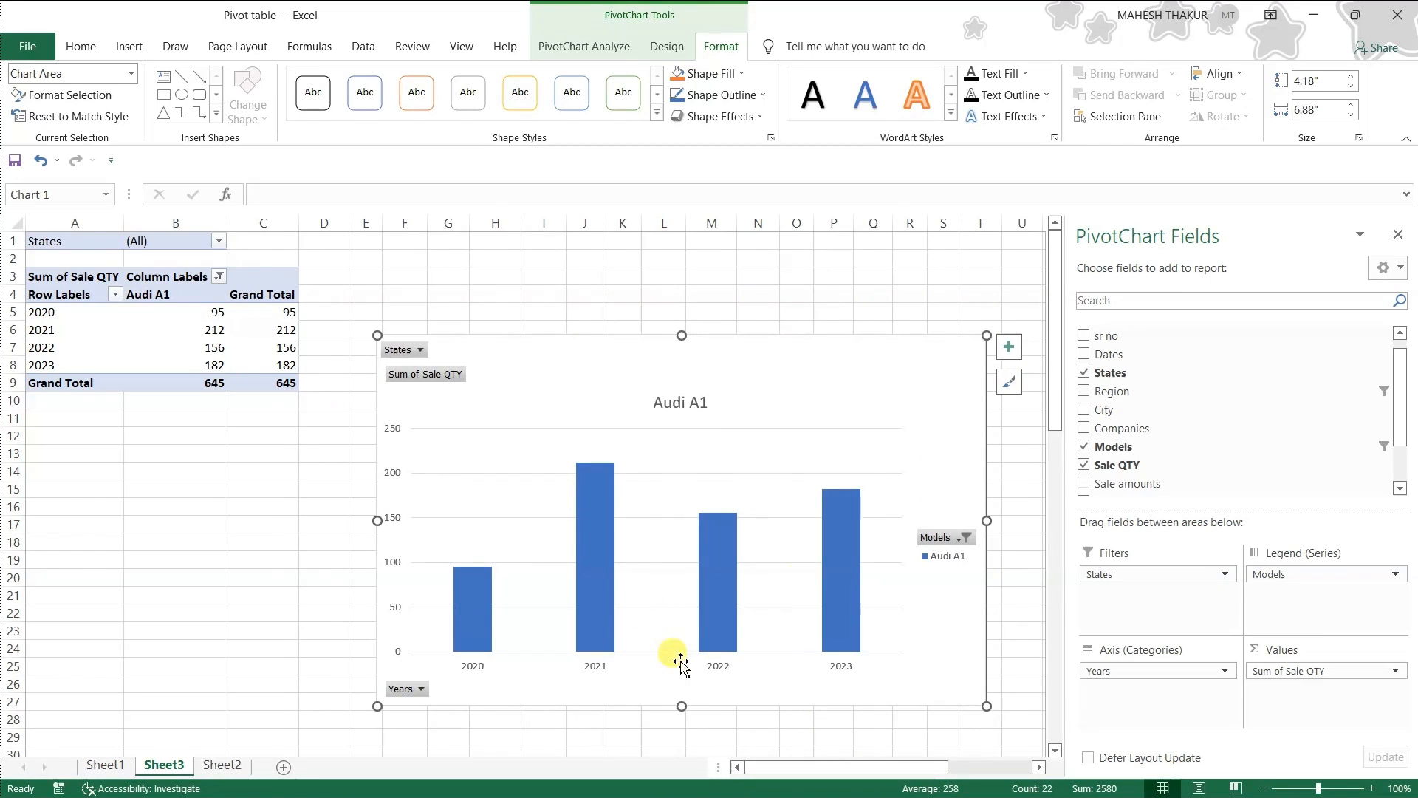
Filter the PivotChart's Models field to Altroz by searching for "alt", and add Audi A1 to the filter.
{"action": "left_click", "coordinate": [962, 538]}
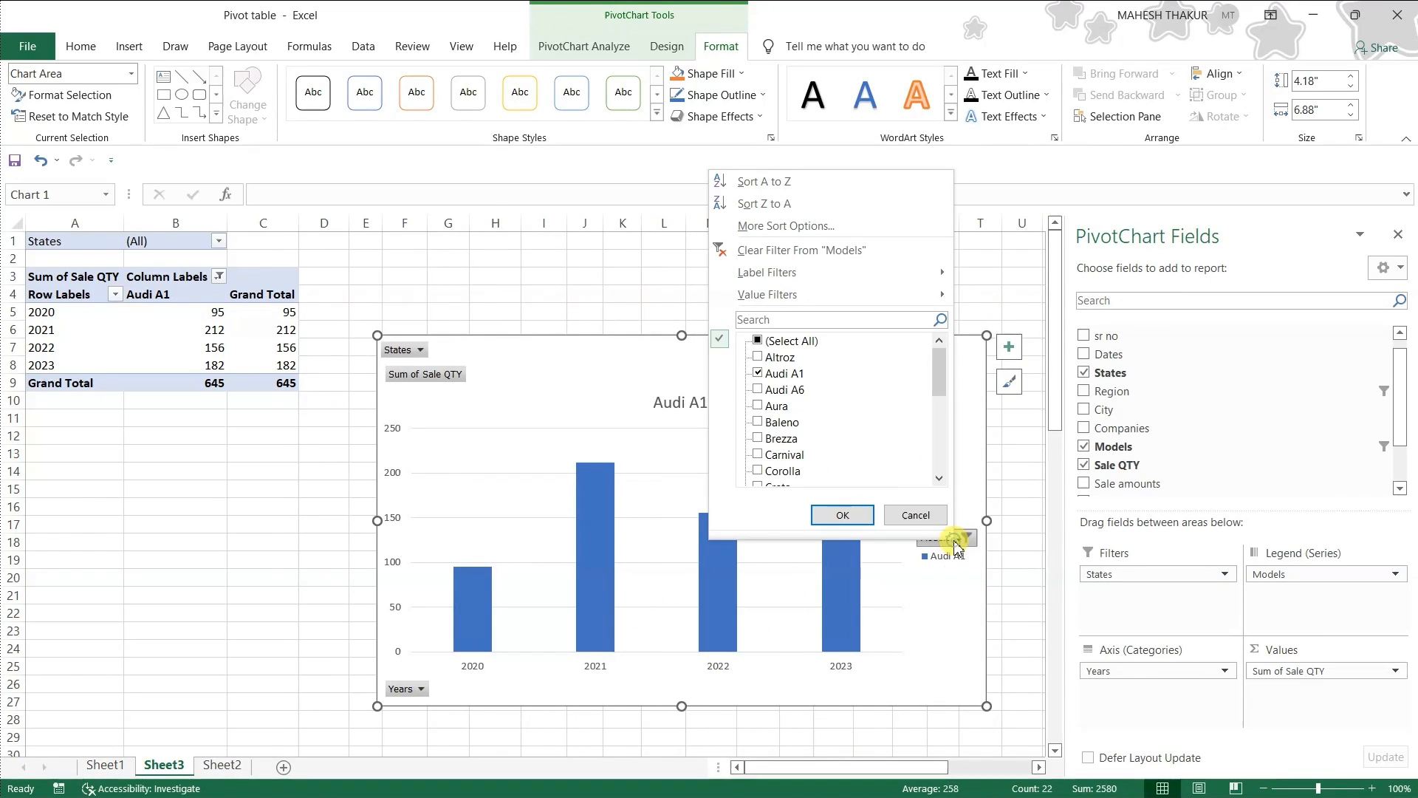
{"action": "left_click", "coordinate": [796, 317]}
{"action": "type", "text": "alt"}
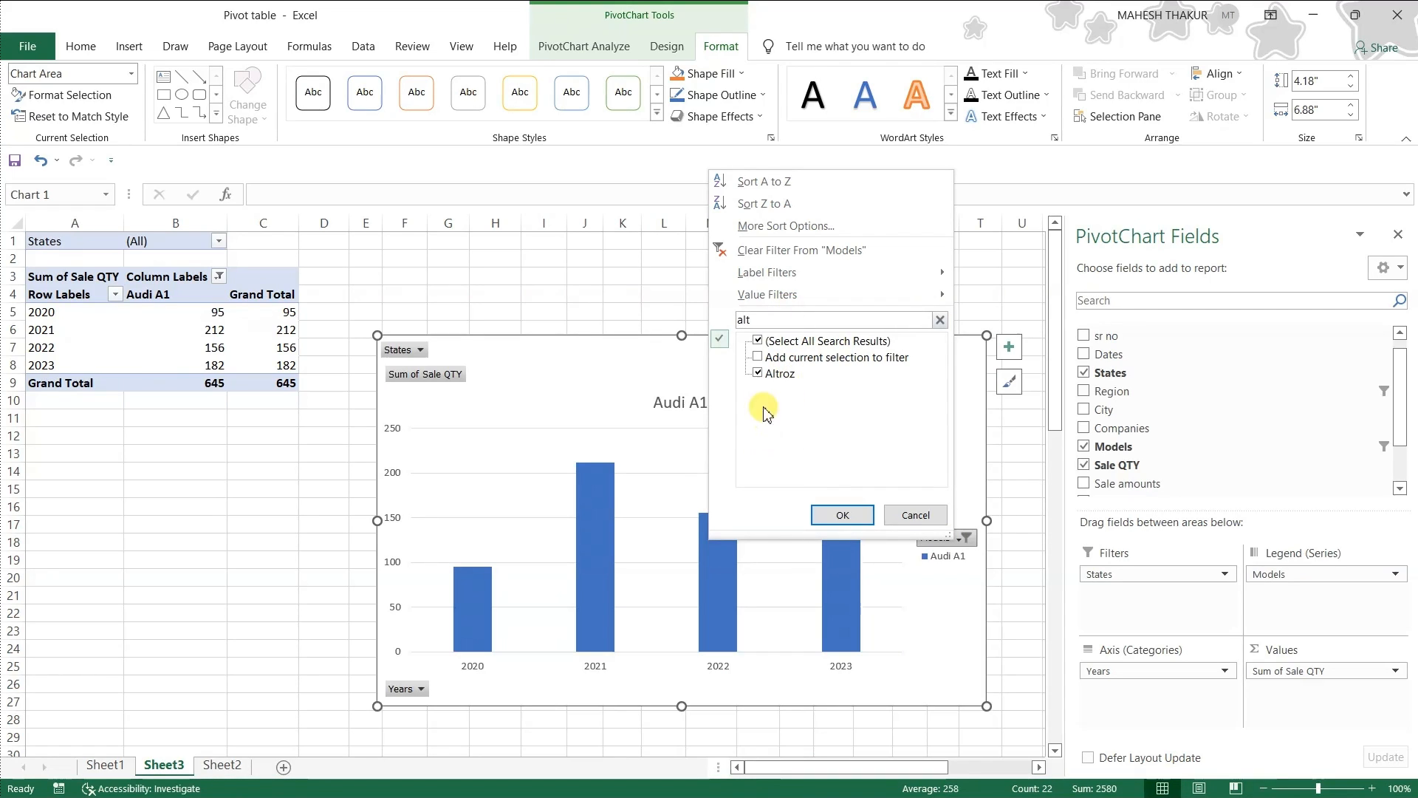
{"action": "left_click", "coordinate": [843, 523]}
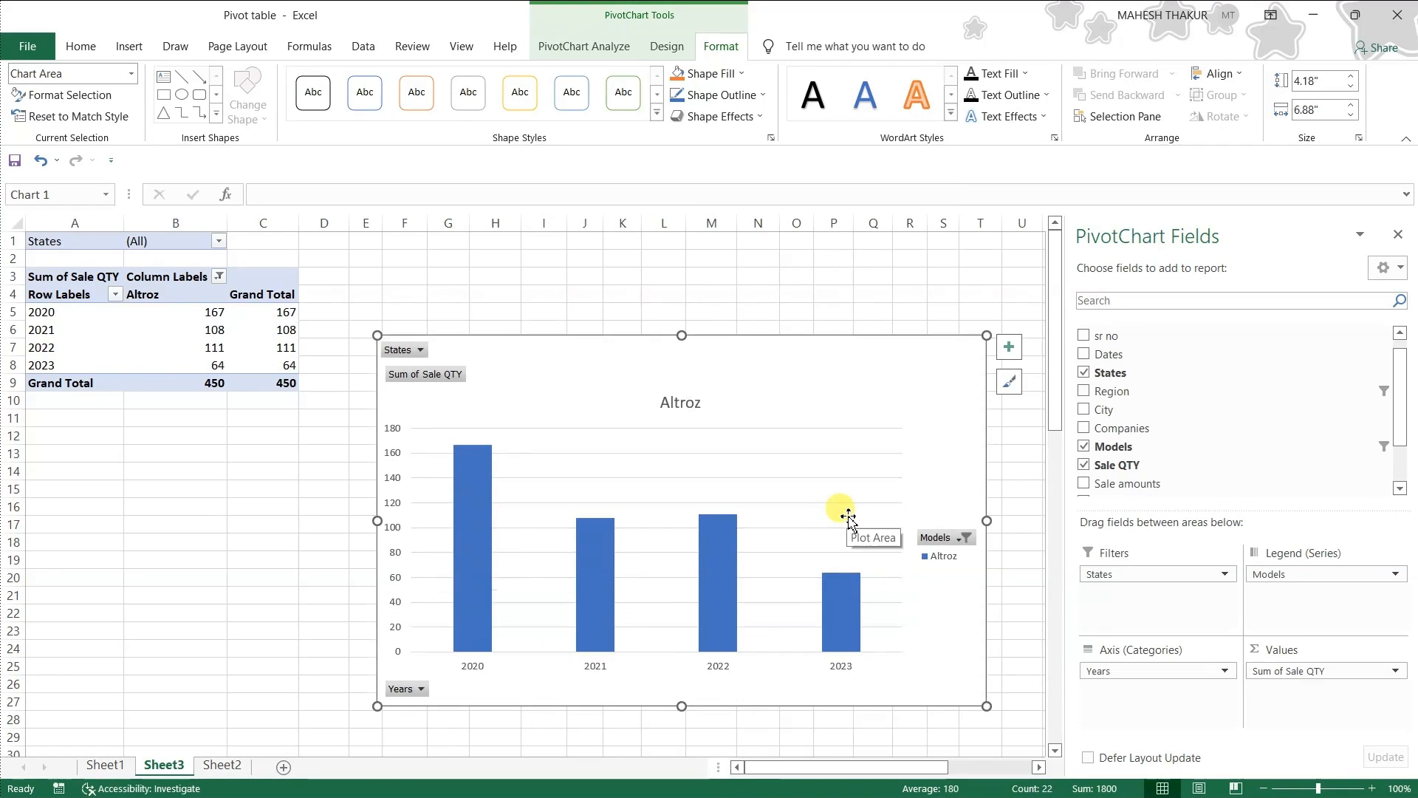
{"action": "left_click", "coordinate": [959, 539]}
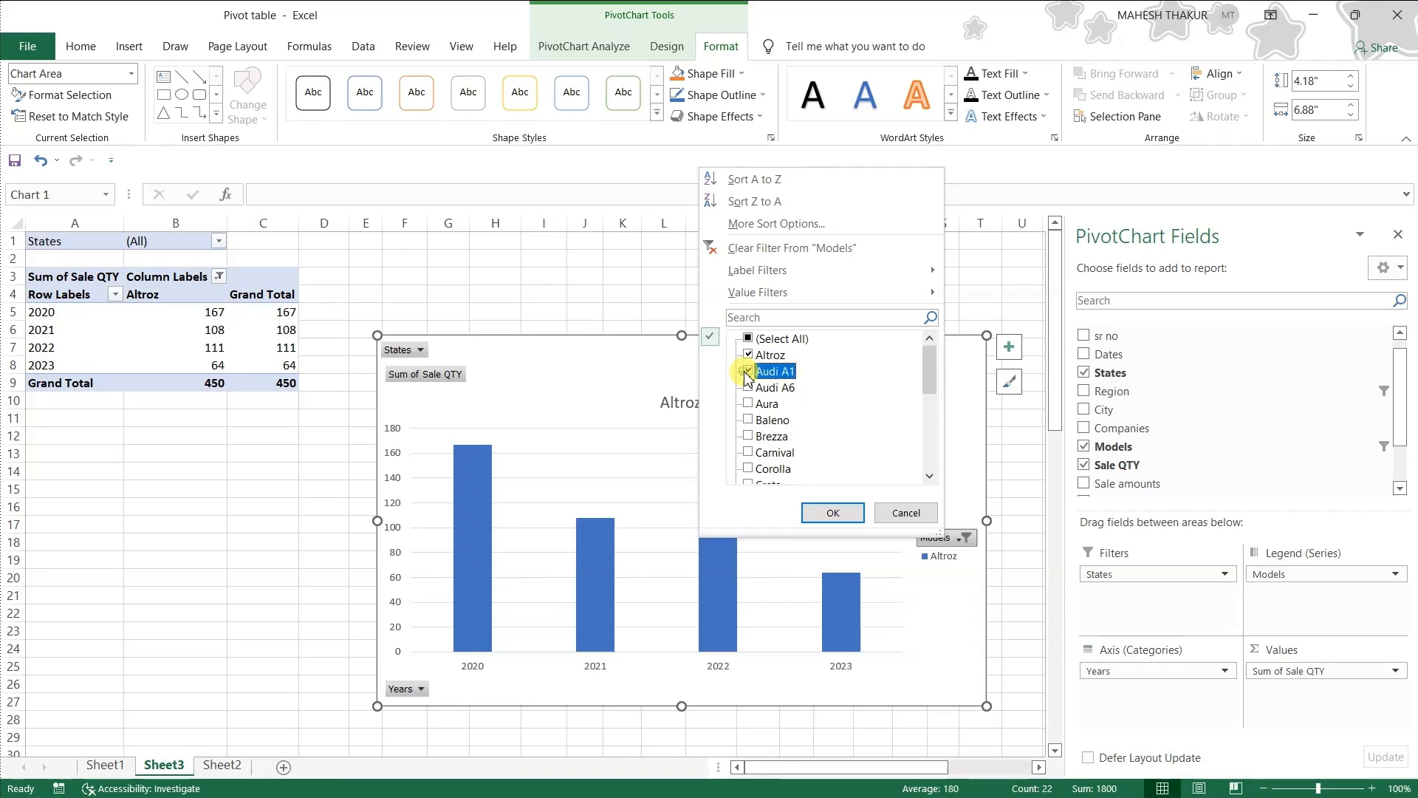
{"action": "left_click", "coordinate": [820, 510]}
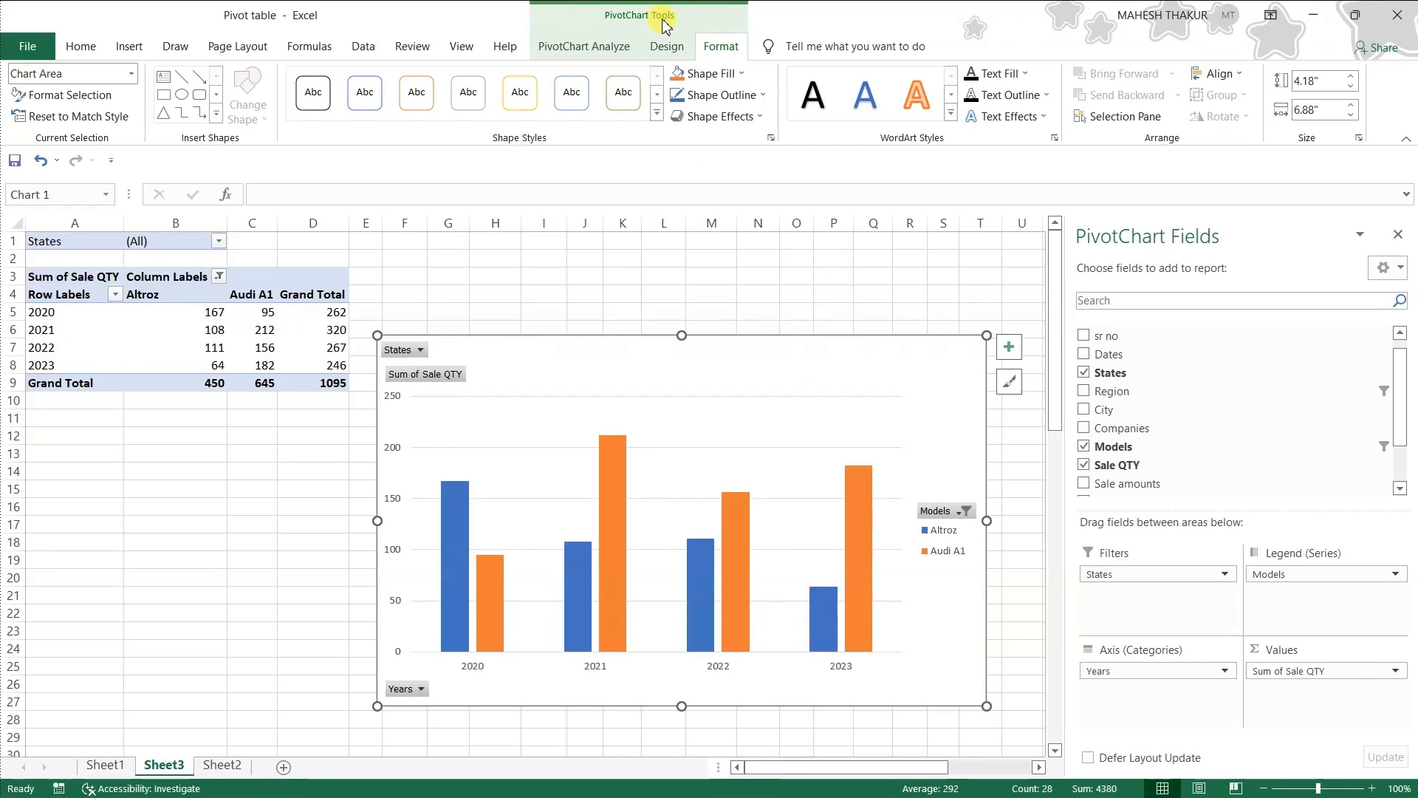
Compare the contextual tools offered for the PivotChart and the PivotTable, and delete the PivotChart.
{"action": "left_click", "coordinate": [595, 51]}
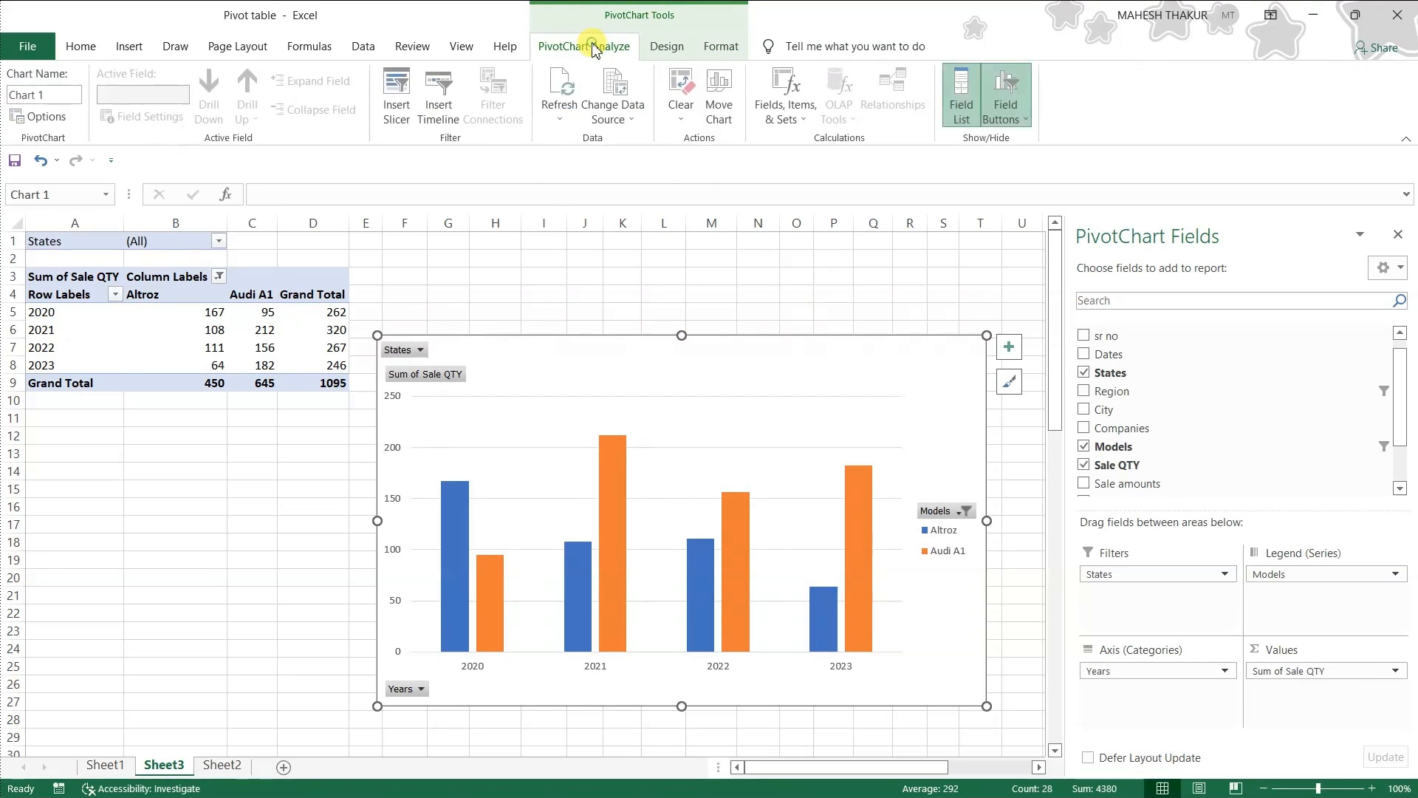
{"action": "left_click", "coordinate": [664, 47]}
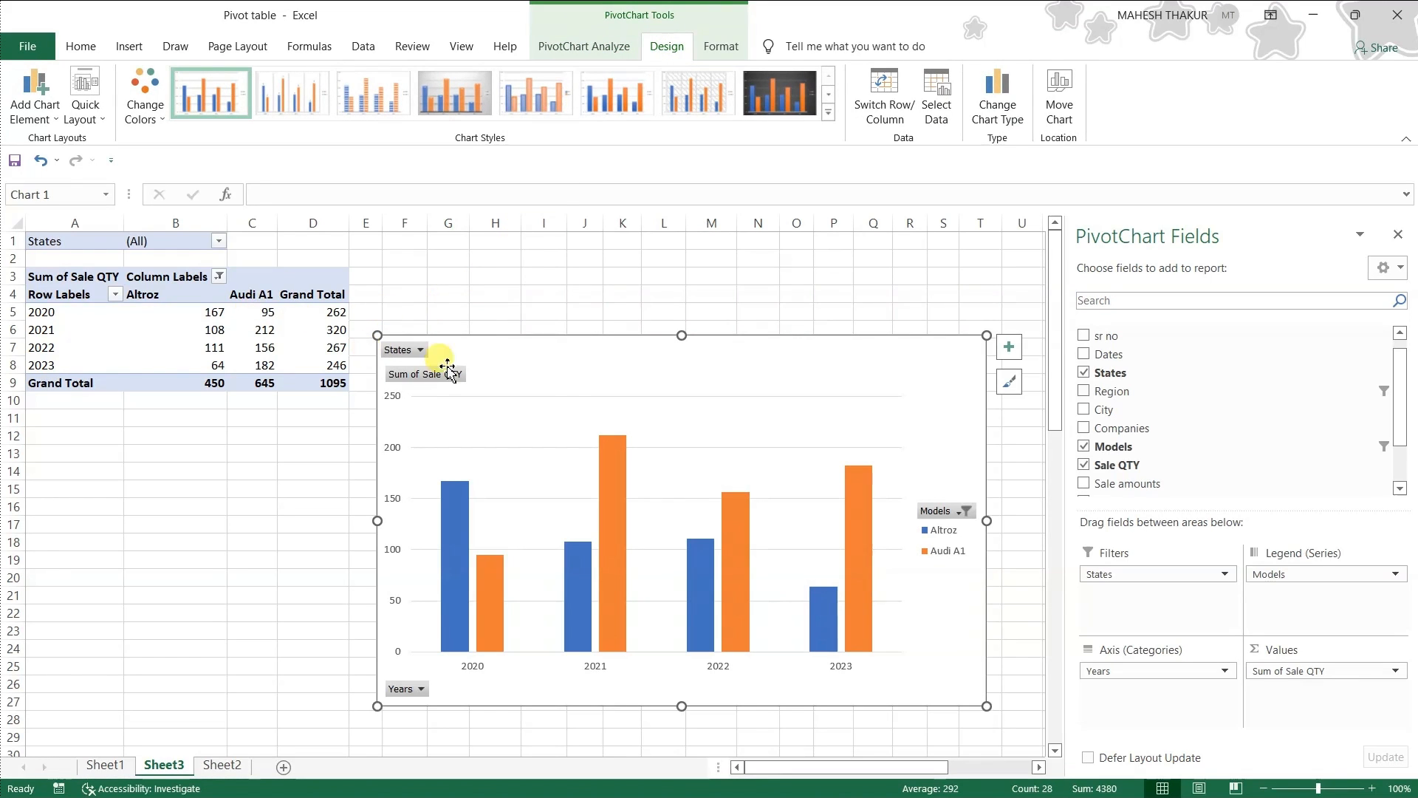
{"action": "left_click", "coordinate": [264, 312]}
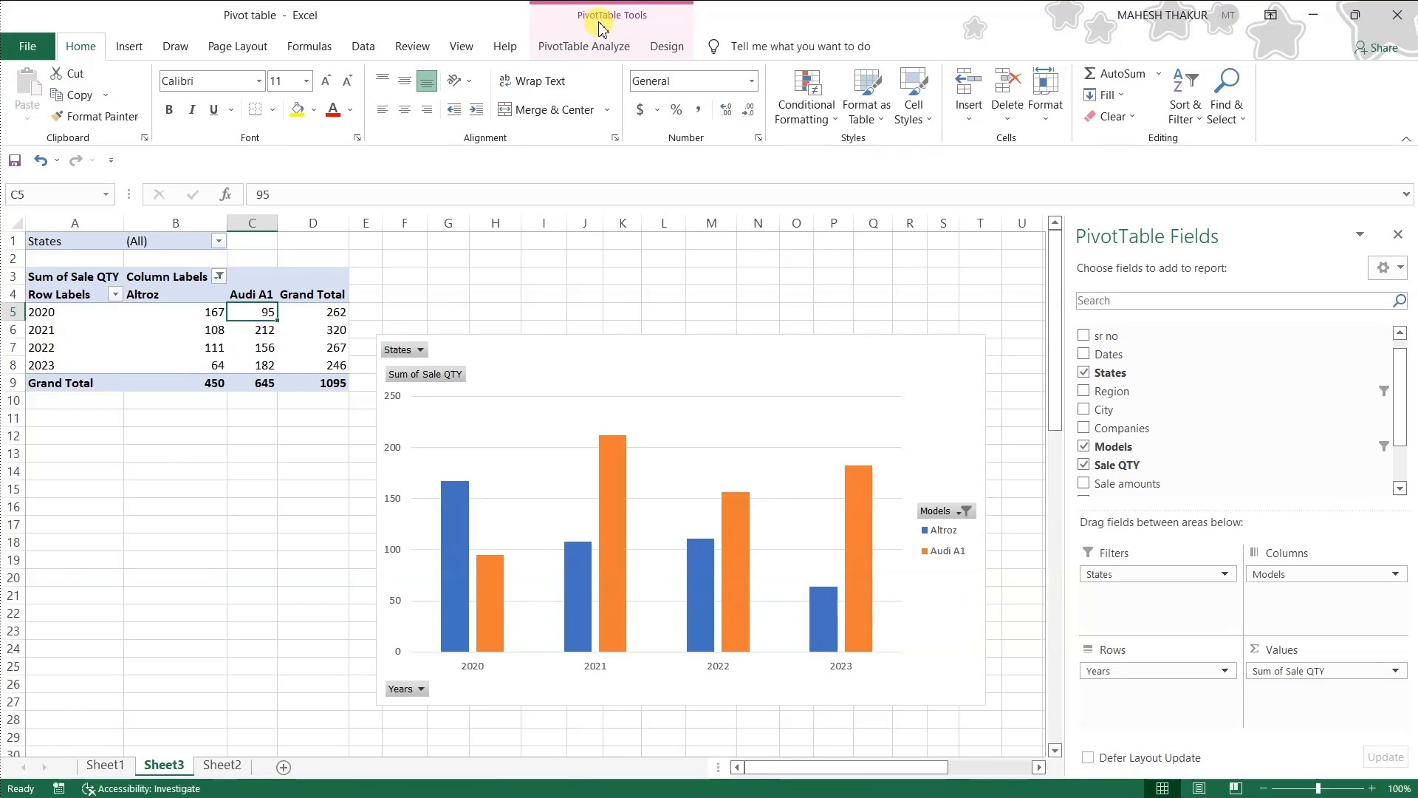
{"action": "left_click", "coordinate": [647, 352]}
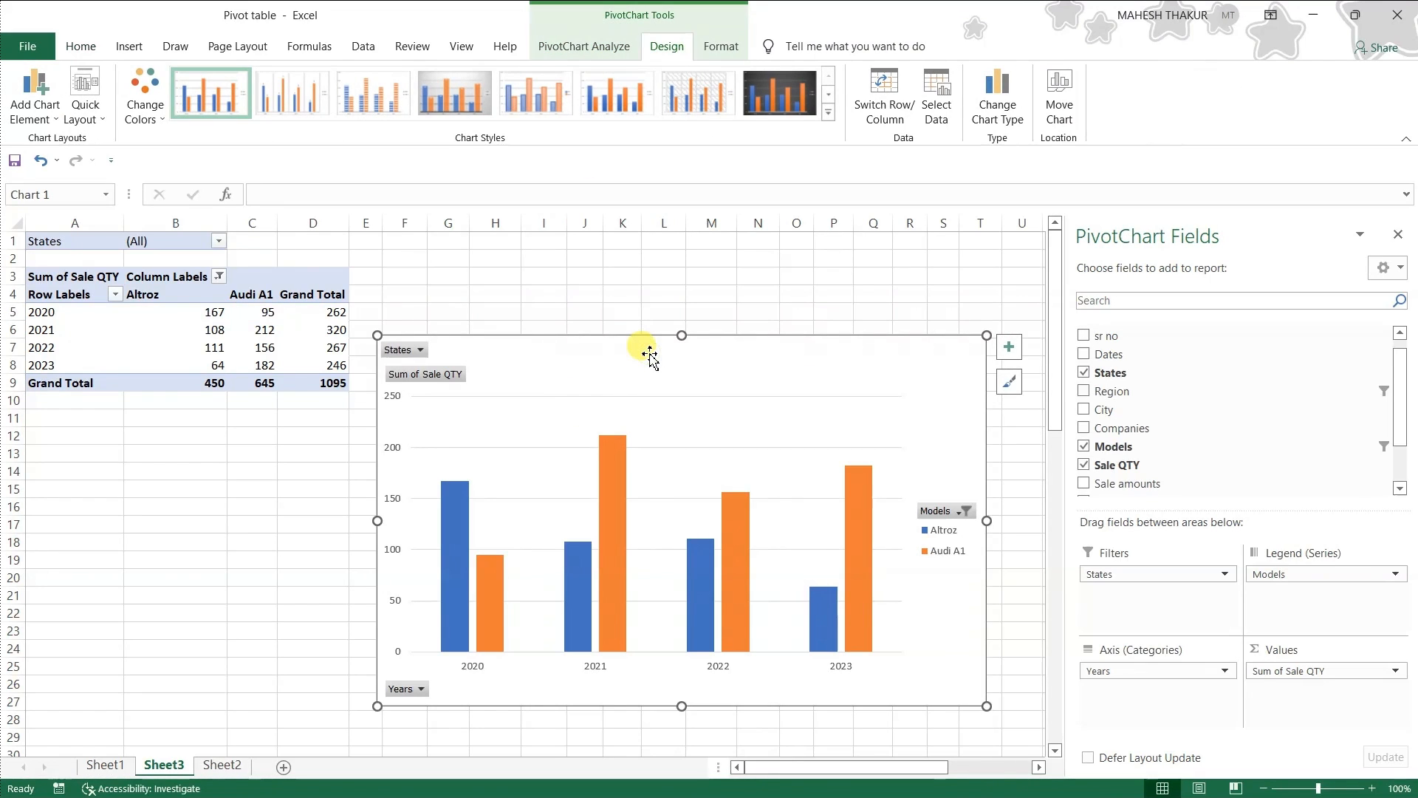
{"action": "key", "text": "Delete"}
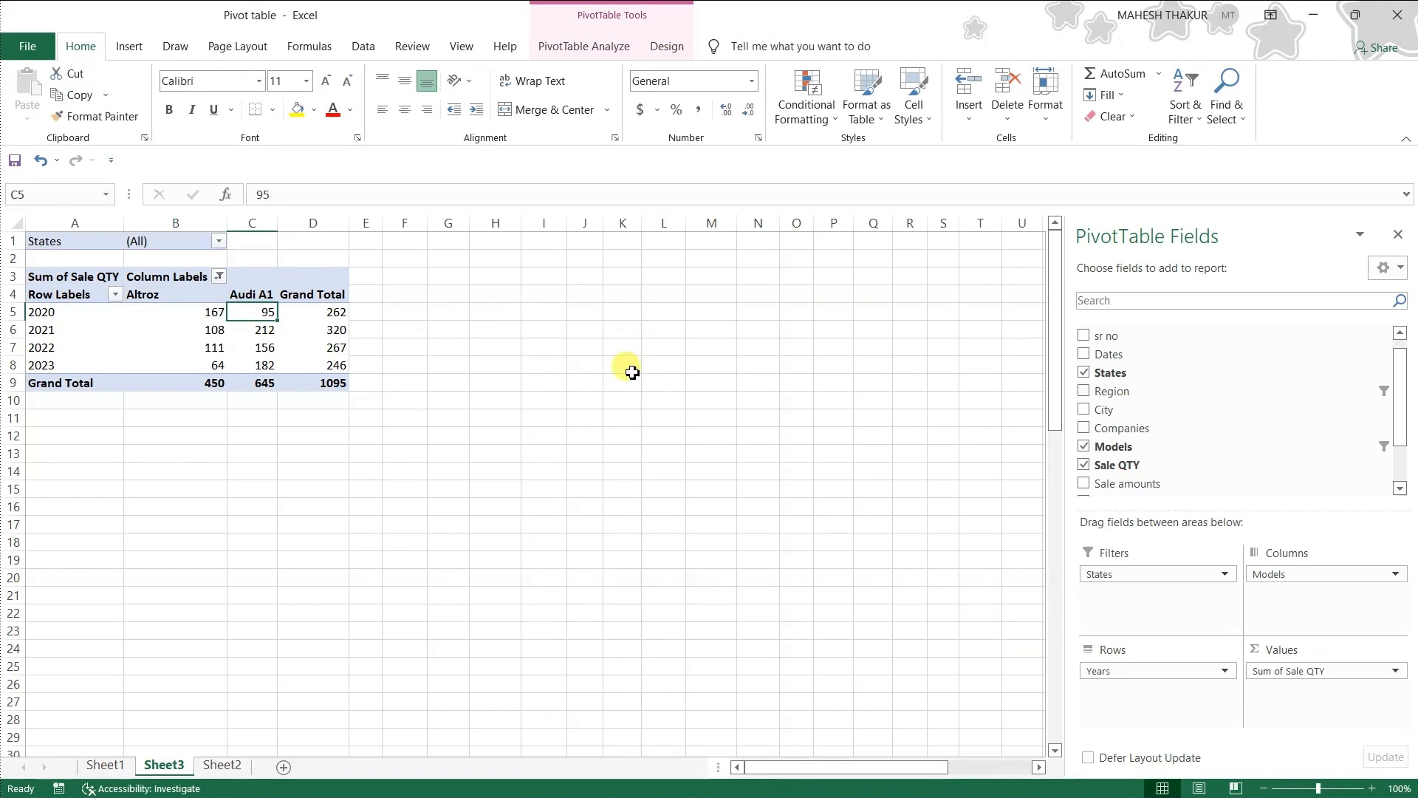
Apply the recommended PivotTable showing Sum of Sale amounts by emp names.
{"action": "left_click", "coordinate": [189, 370]}
{"action": "left_click", "coordinate": [565, 46]}
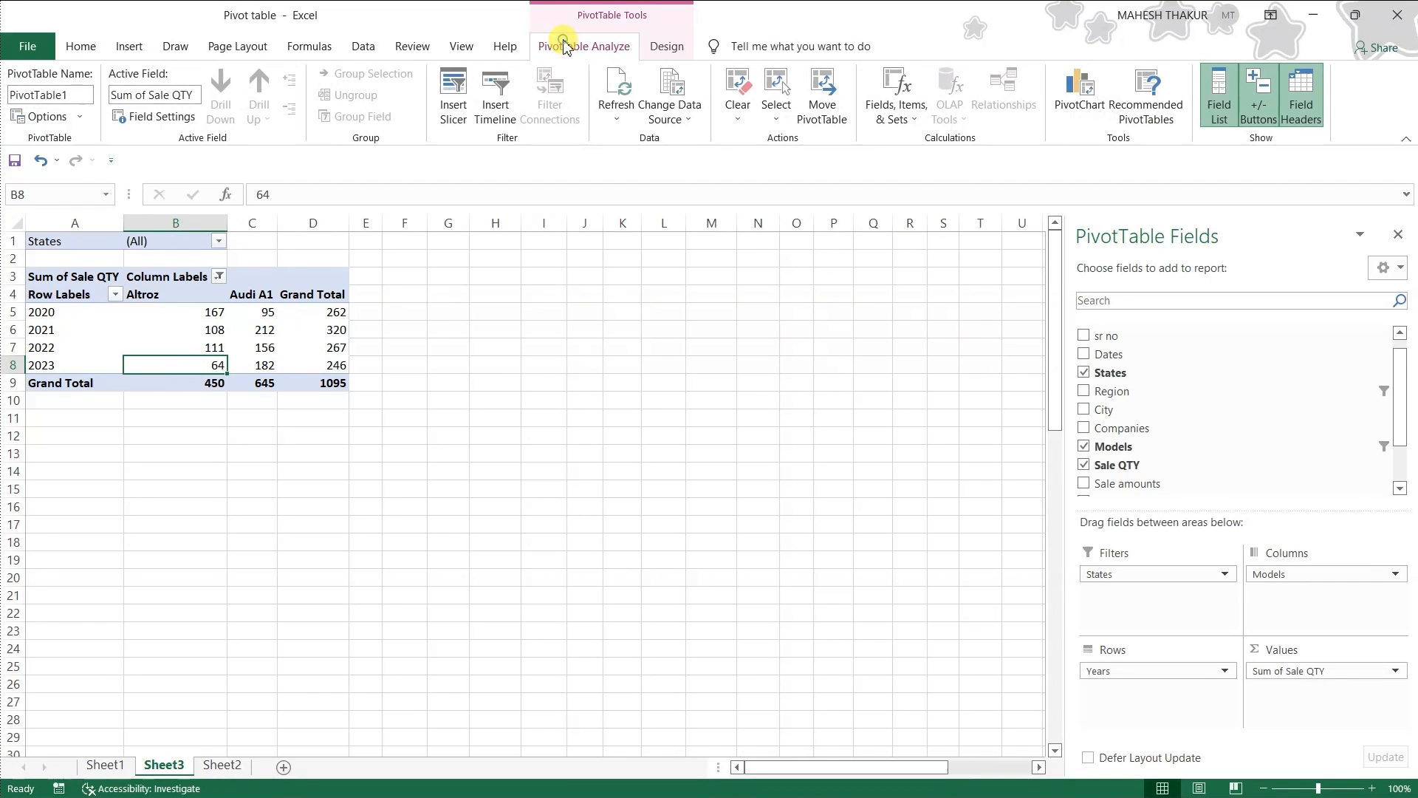
{"action": "left_click", "coordinate": [1135, 109]}
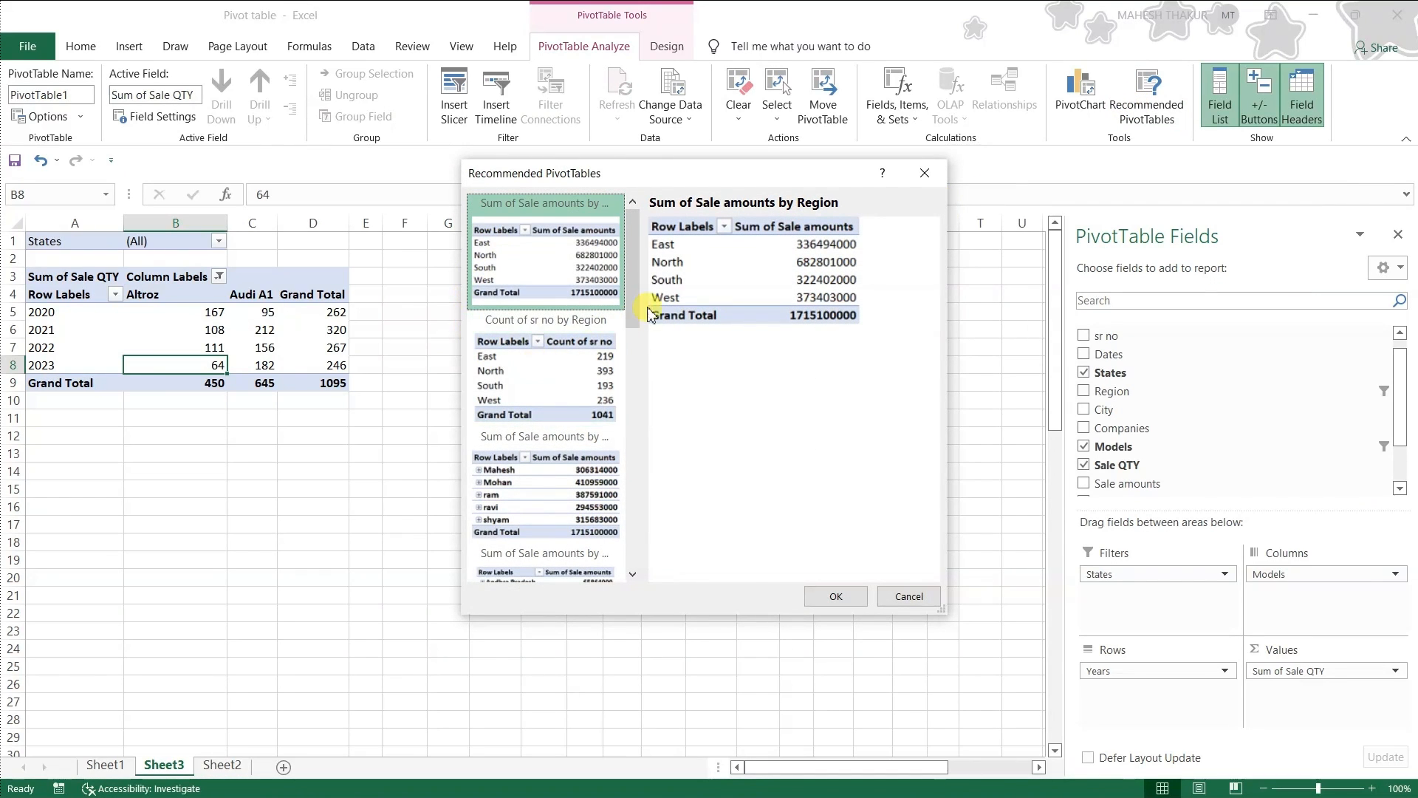
{"action": "mouse_move", "coordinate": [634, 304]}
{"action": "left_mouse_down"}
{"action": "mouse_move", "coordinate": [632, 514]}
{"action": "mouse_move", "coordinate": [686, 329]}
{"action": "mouse_move", "coordinate": [636, 279]}
{"action": "mouse_move", "coordinate": [633, 316]}
{"action": "left_mouse_up"}
{"action": "left_click", "coordinate": [525, 371]}
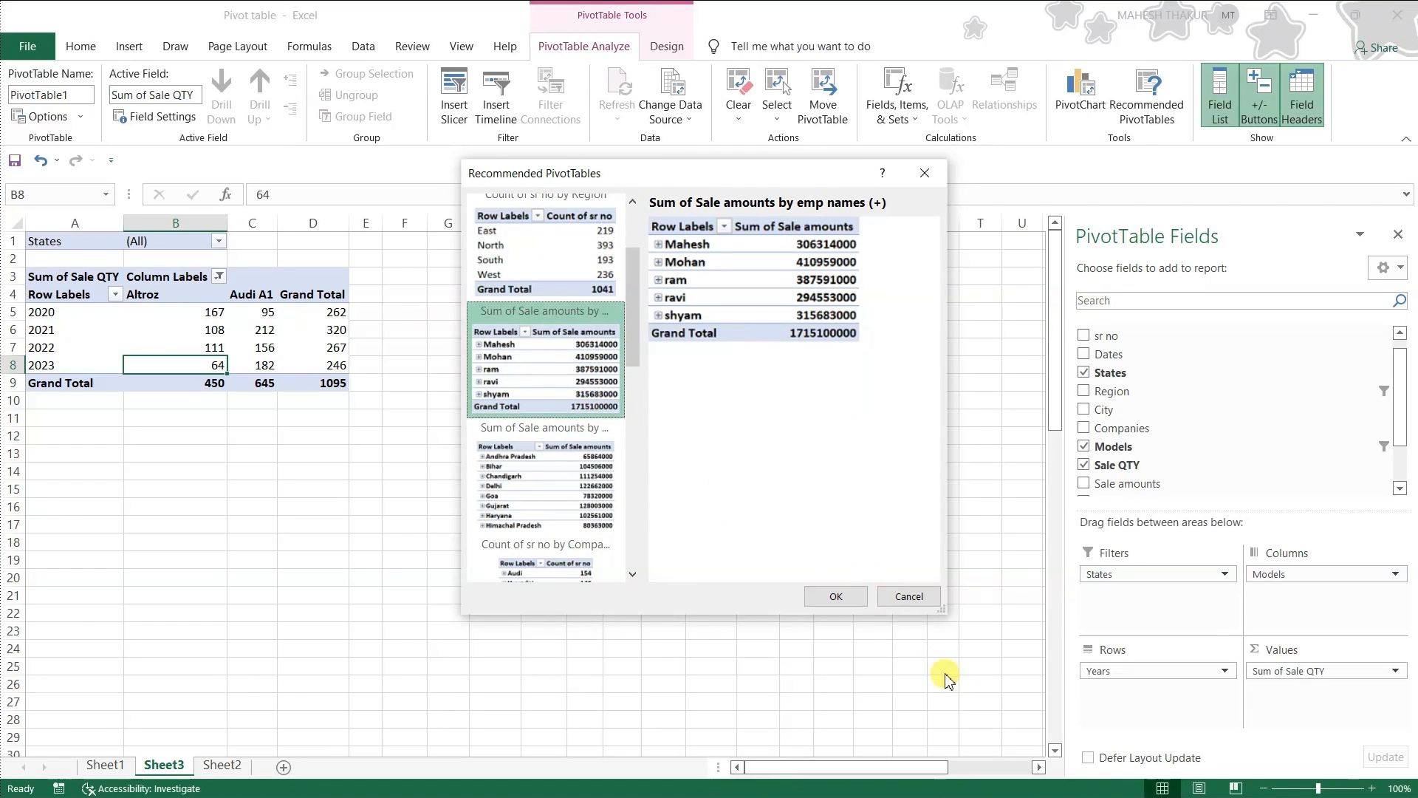
{"action": "left_click", "coordinate": [835, 596]}
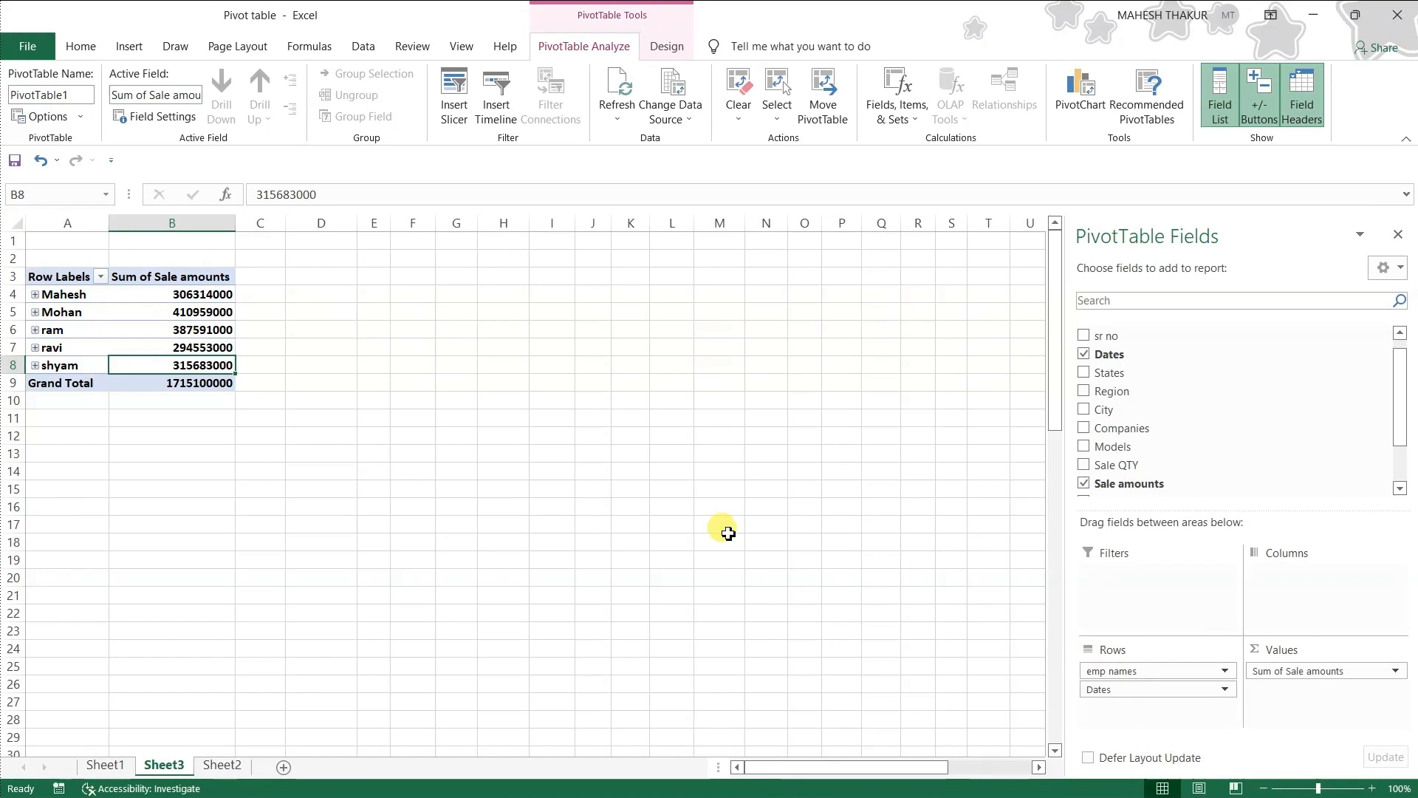
Apply the recommended PivotTable showing Sum of Sale amounts by Region and select the regions' sale amounts in B4:B7.
{"action": "left_click", "coordinate": [1166, 89]}
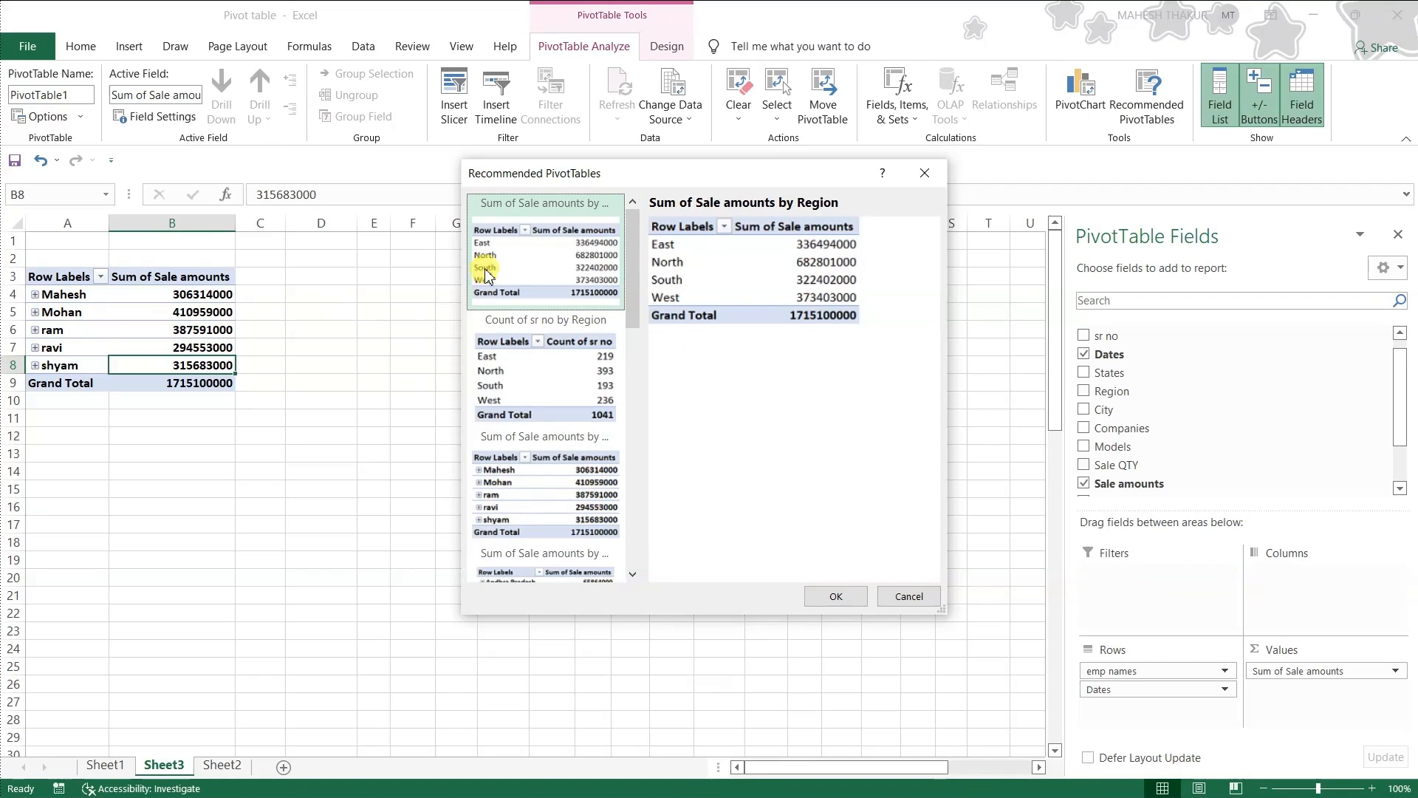
{"action": "left_click", "coordinate": [835, 596]}
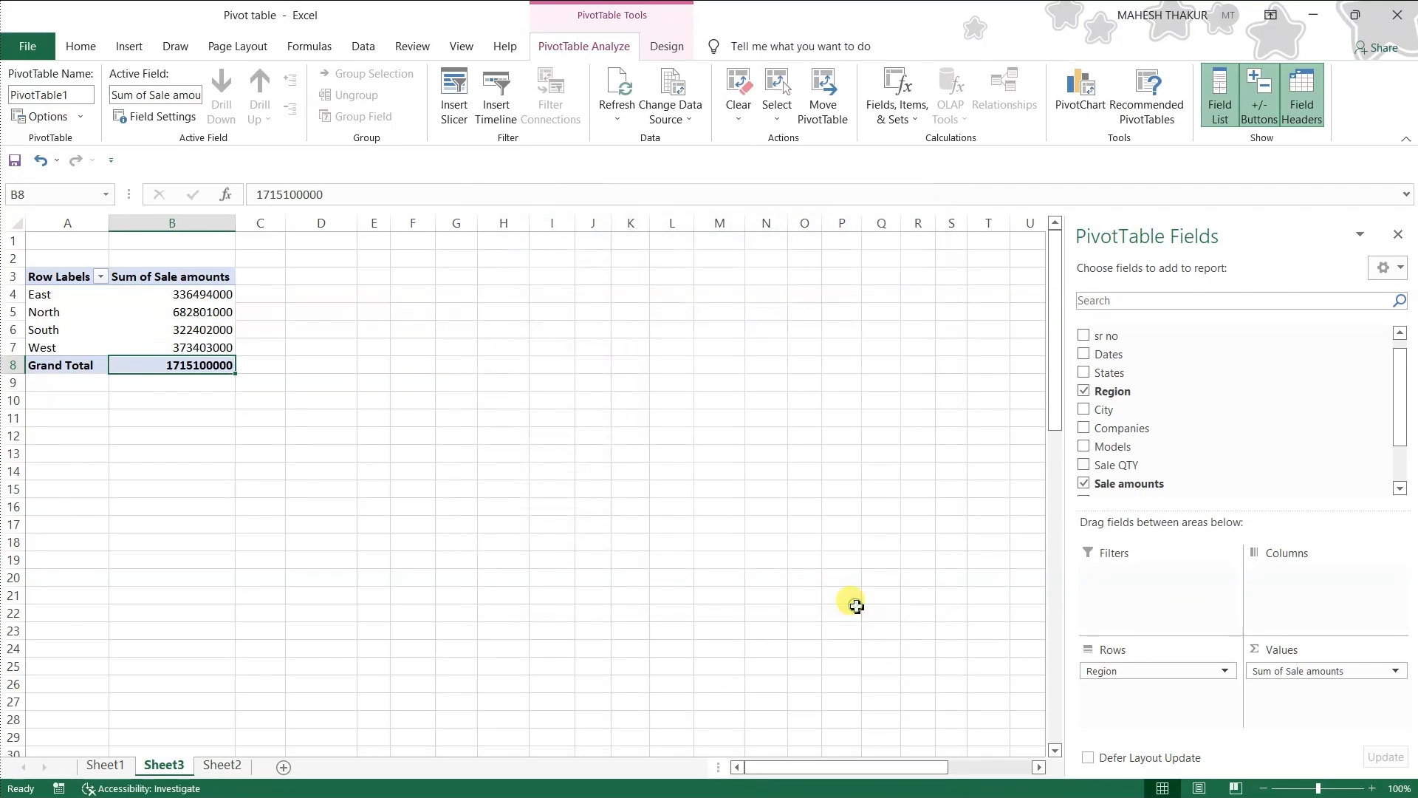
{"action": "left_click_drag", "start_coordinate": [194, 301], "coordinate": [203, 353]}
{"action": "left_click", "coordinate": [292, 286]}
{"action": "left_click_drag", "start_coordinate": [180, 294], "coordinate": [181, 352]}
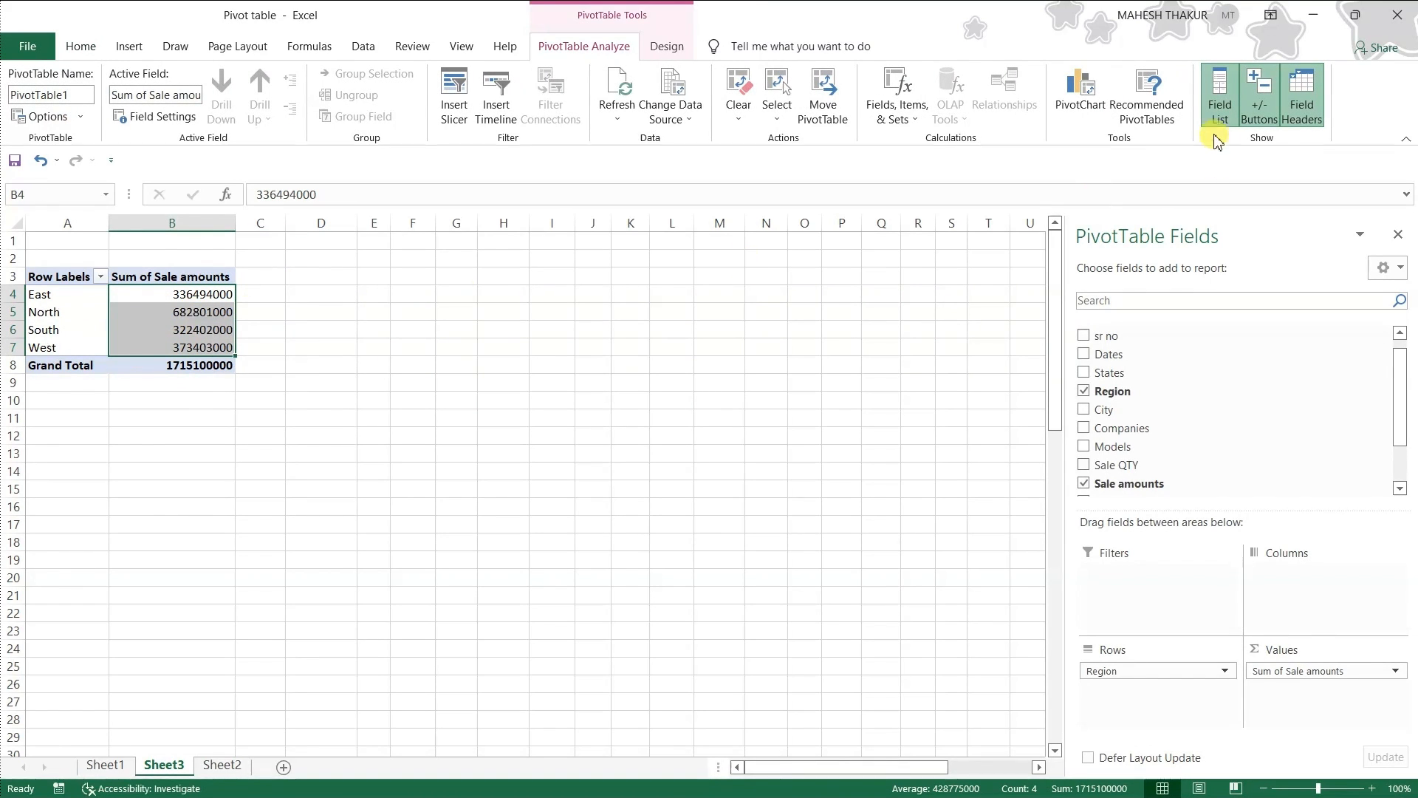
Apply the recommended PivotTable showing Sum of Sale QTY by States.
{"action": "left_click", "coordinate": [1169, 115]}
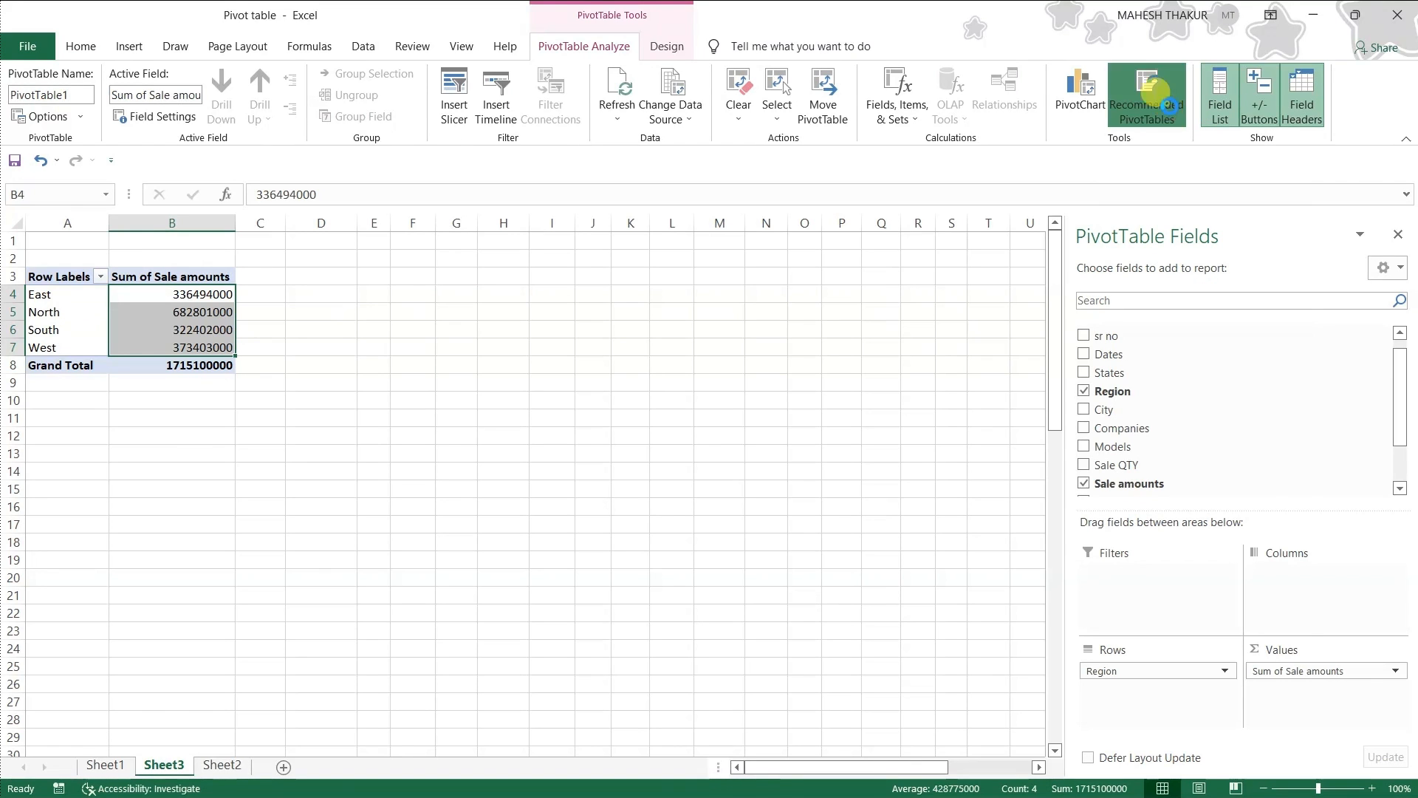
{"action": "scroll", "coordinate": [543, 369], "scroll_direction": "down", "scroll_amount": 5}
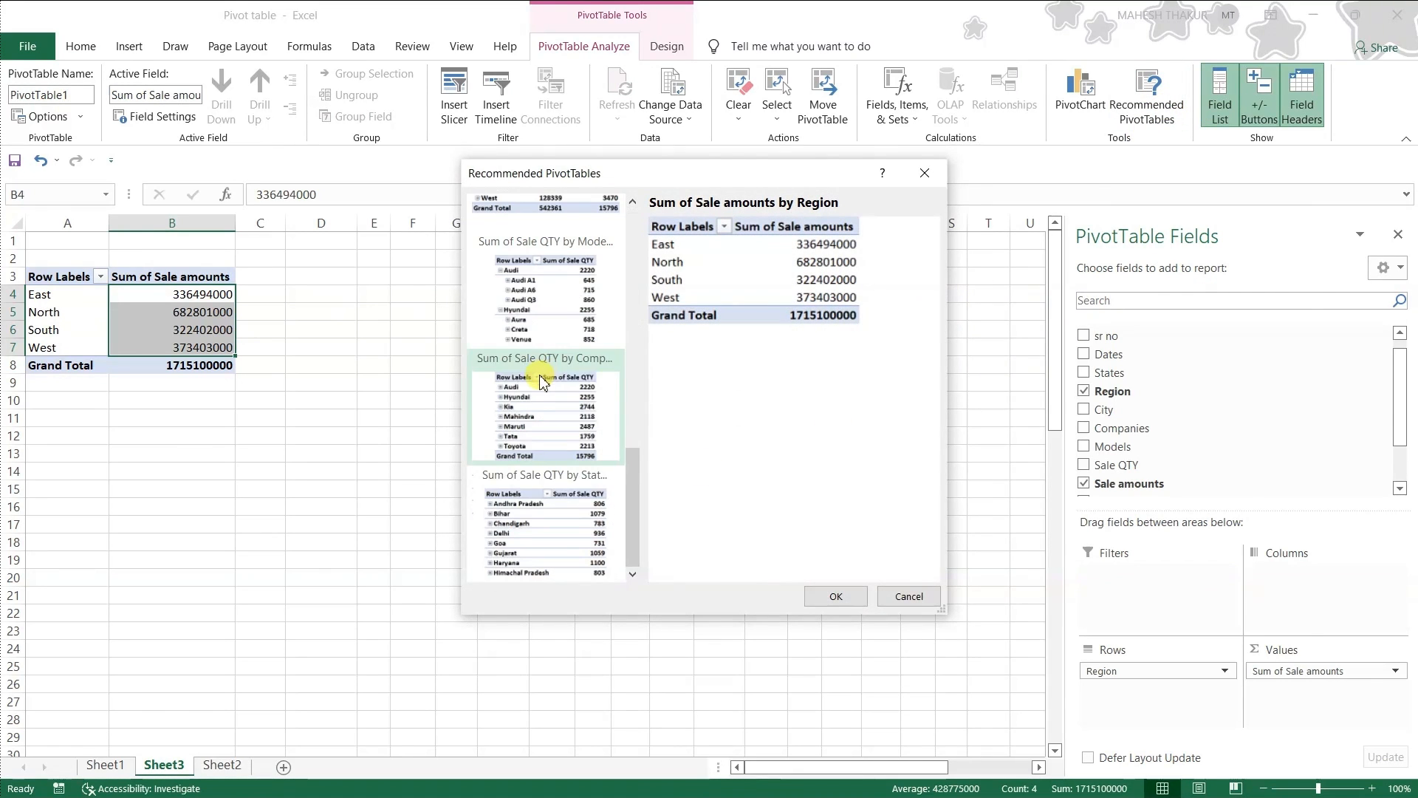
{"action": "left_click", "coordinate": [537, 540]}
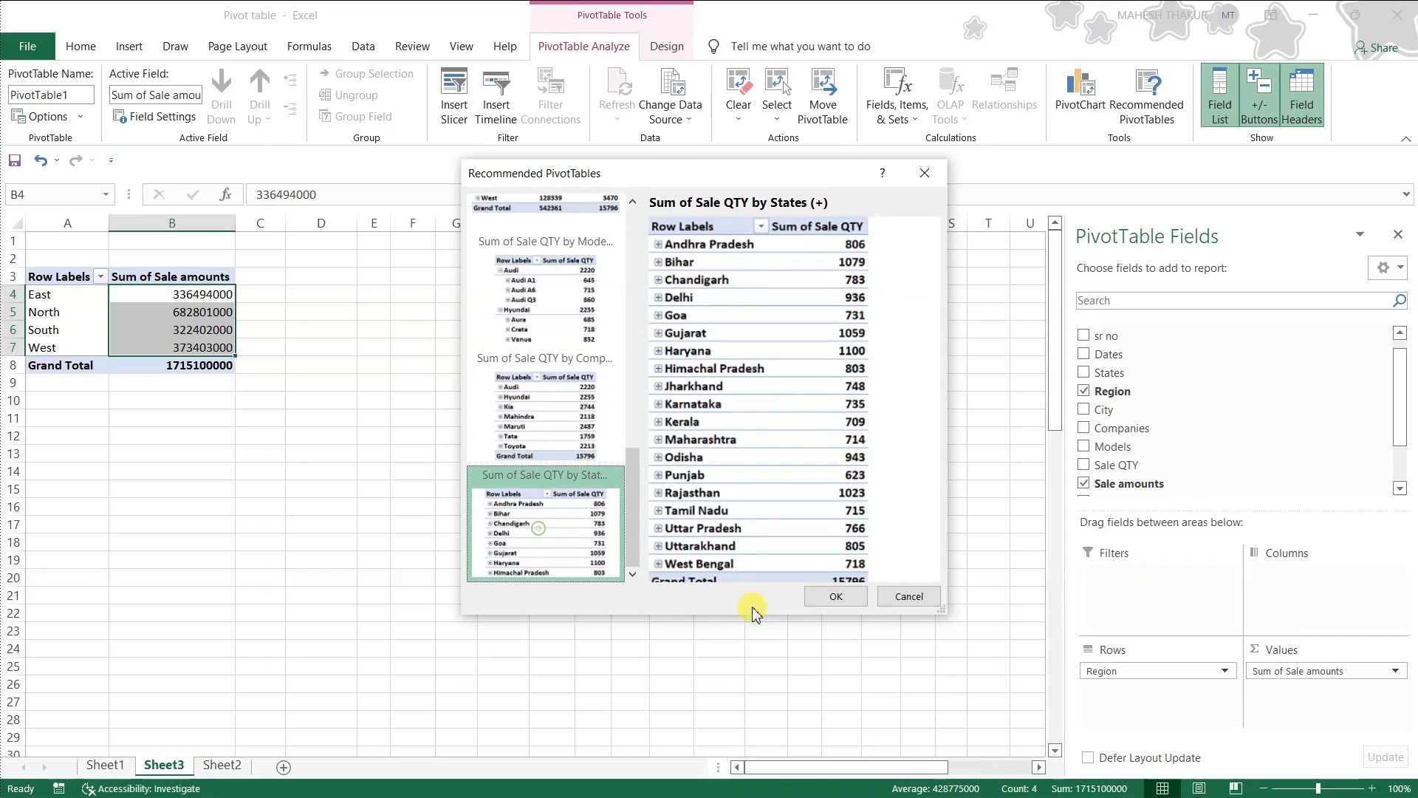
{"action": "left_click", "coordinate": [839, 596]}
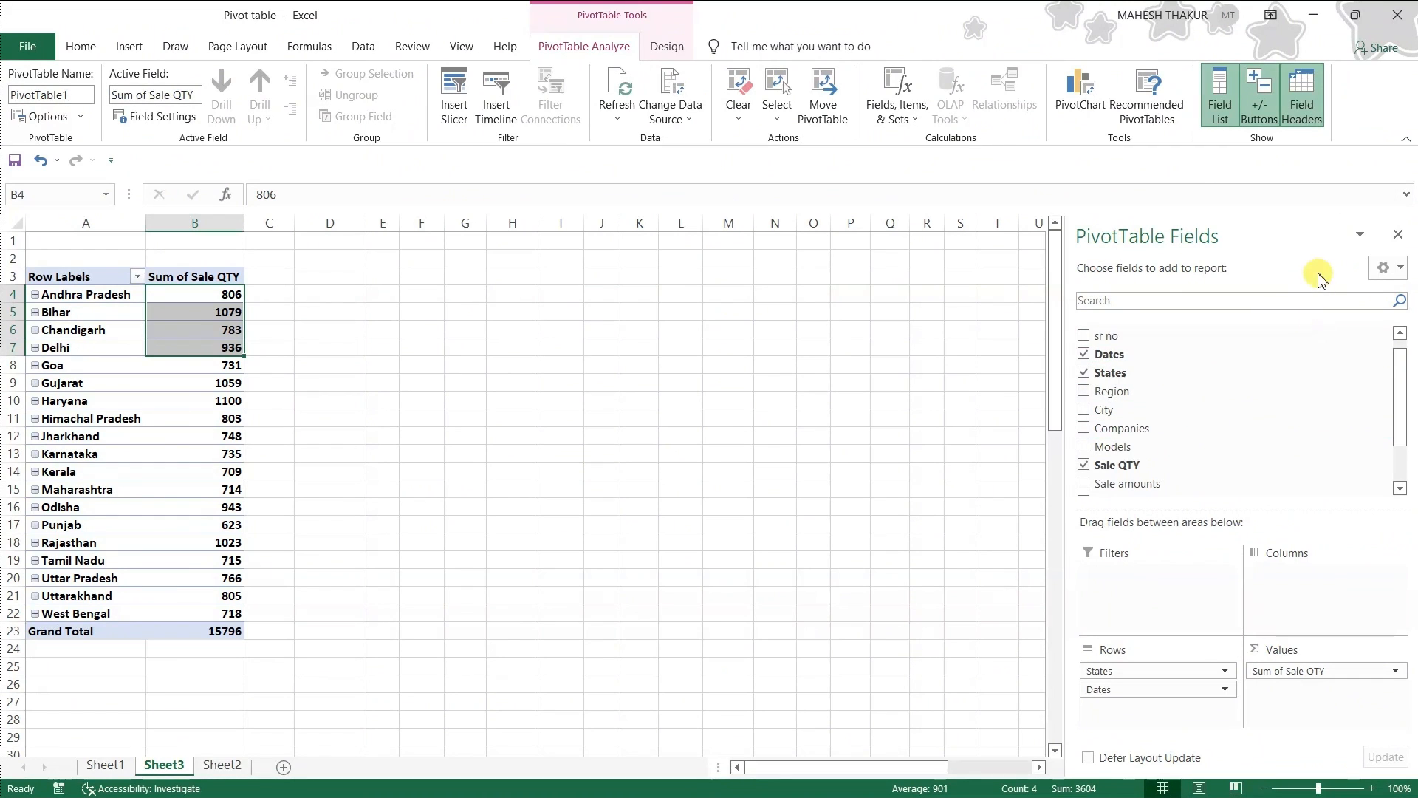
Toggle the PivotTable field list off and on, close its pane, and show it again.
{"action": "left_click", "coordinate": [1215, 107]}
{"action": "left_click", "coordinate": [1214, 111]}
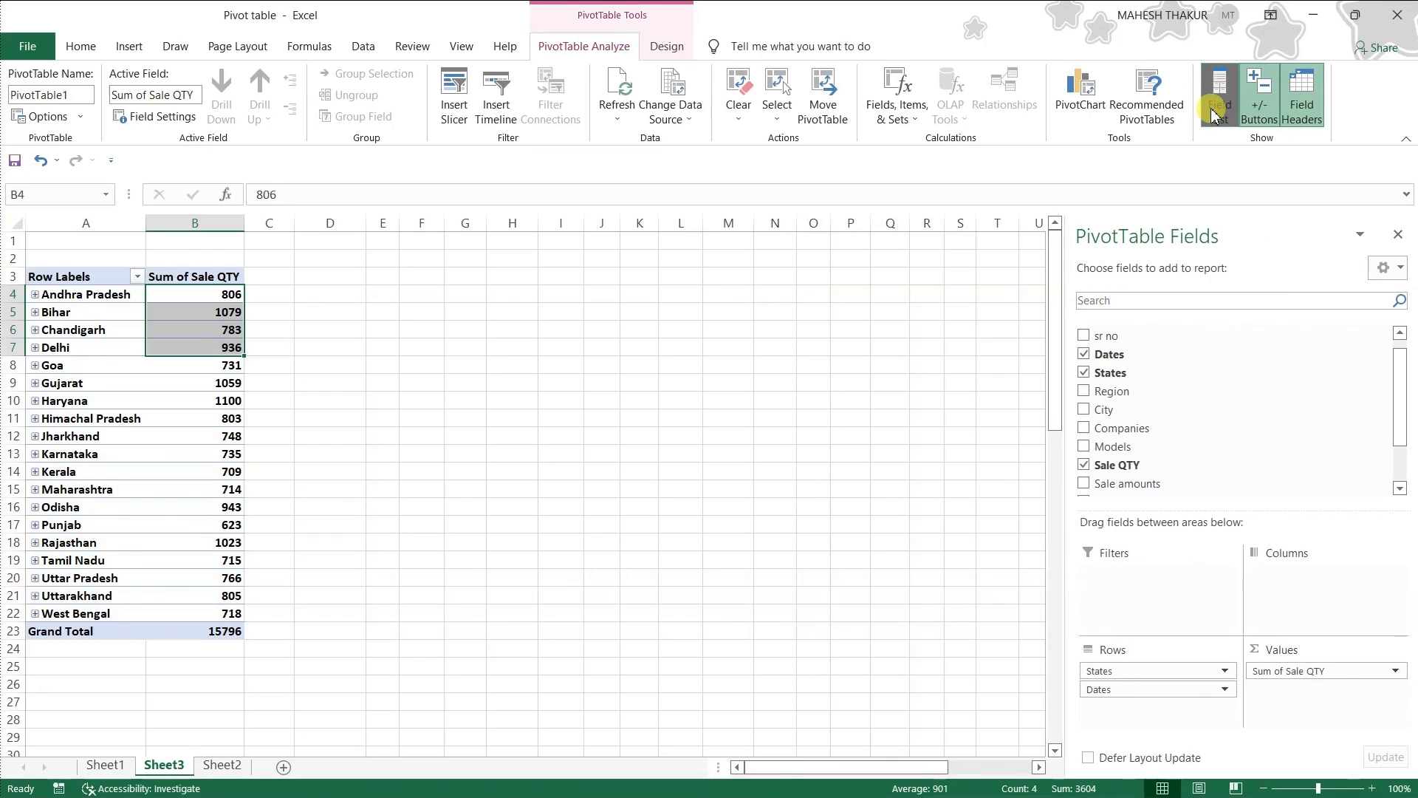
{"action": "left_click", "coordinate": [1400, 235]}
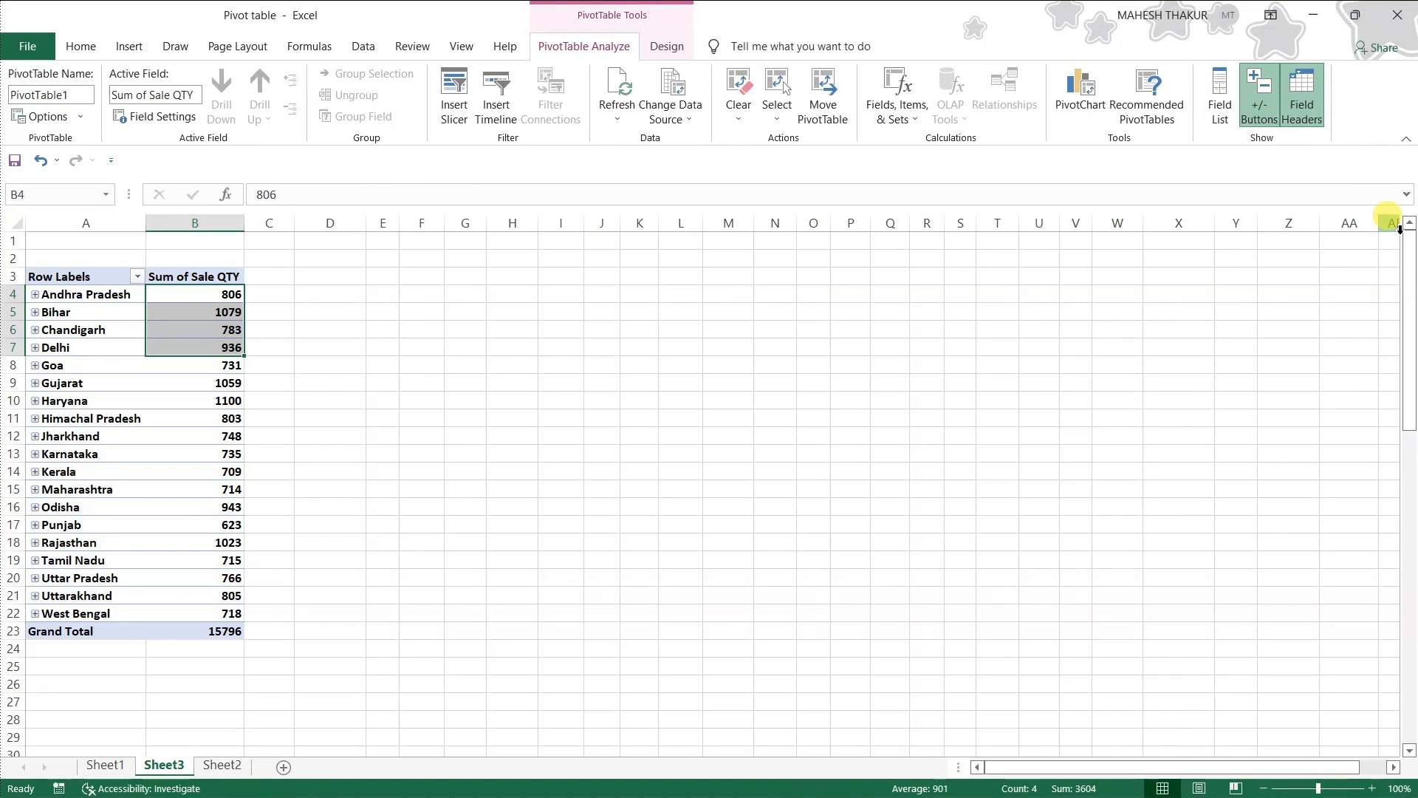
{"action": "left_click", "coordinate": [1215, 100]}
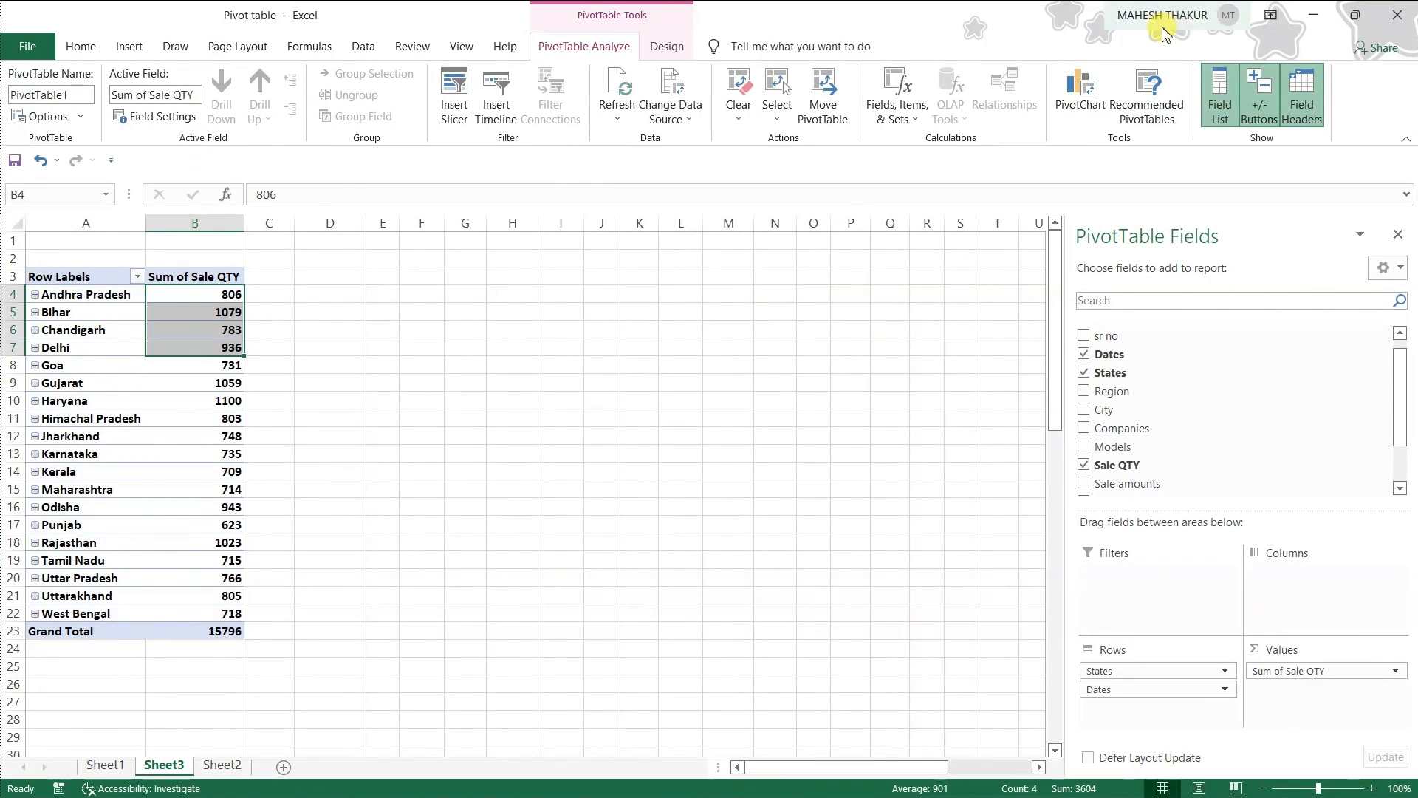
Hide and restore the PivotTable's +/- buttons, and use them to expand and collapse Andhra Pradesh's months.
{"action": "left_click", "coordinate": [1272, 96]}
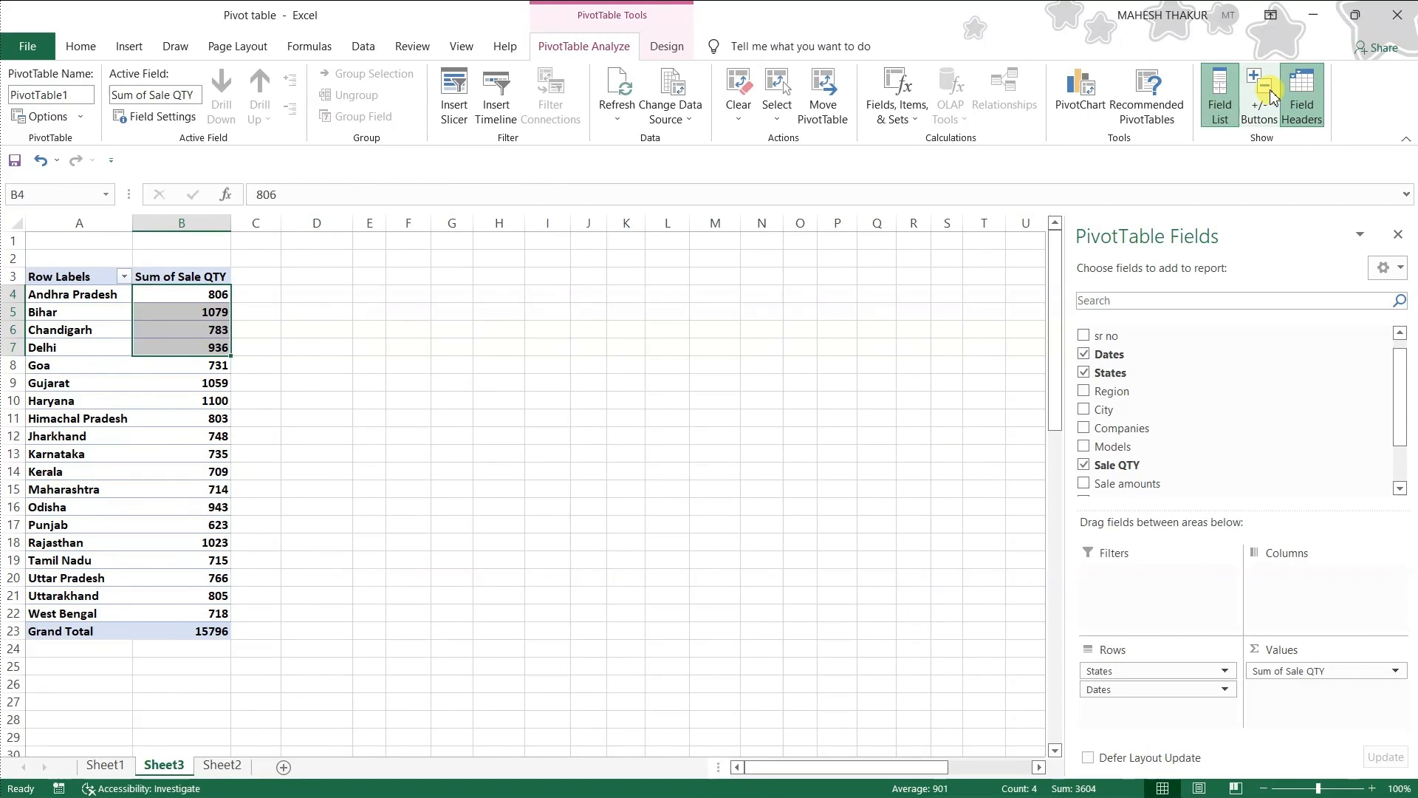
{"action": "left_click", "coordinate": [1271, 96]}
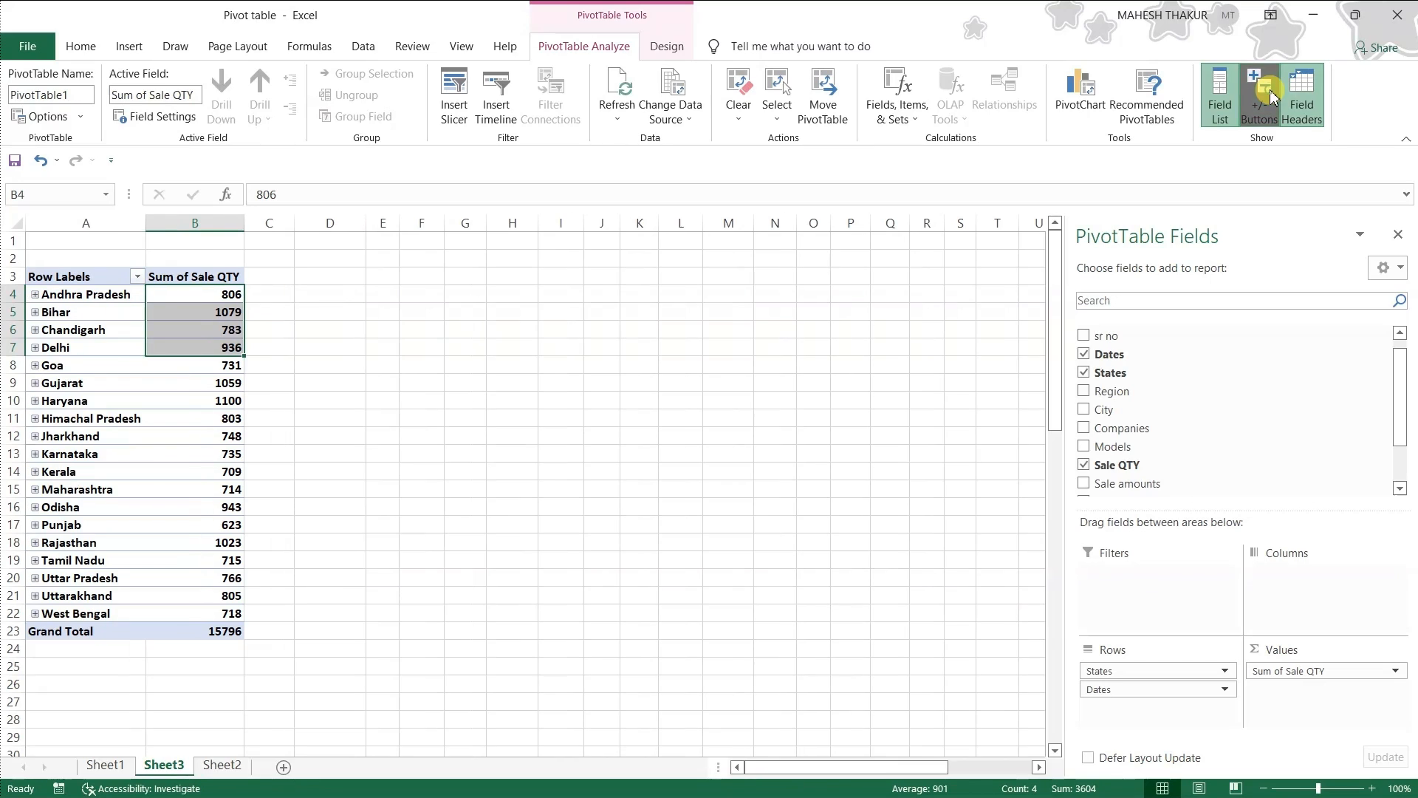
{"action": "left_click", "coordinate": [36, 295]}
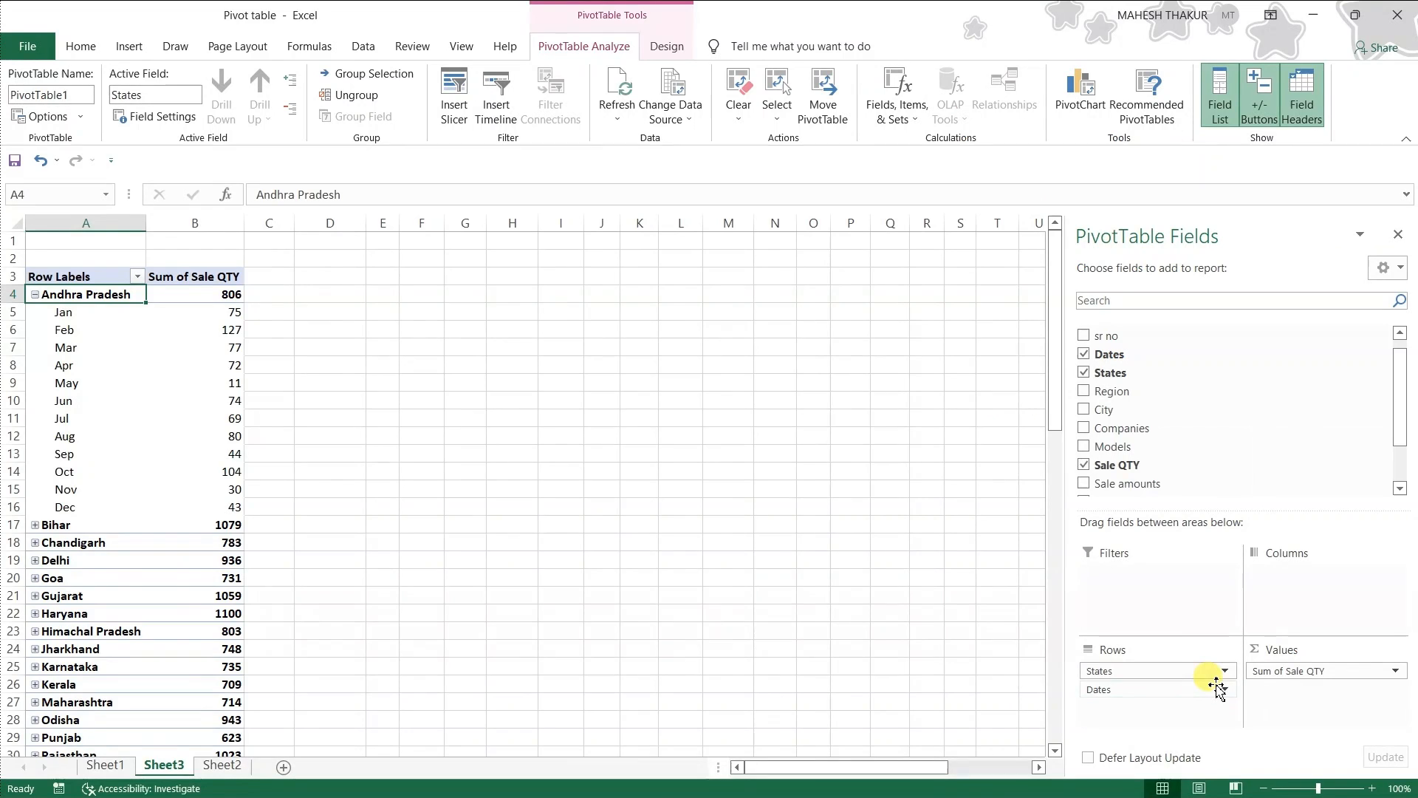
{"action": "left_click", "coordinate": [35, 295]}
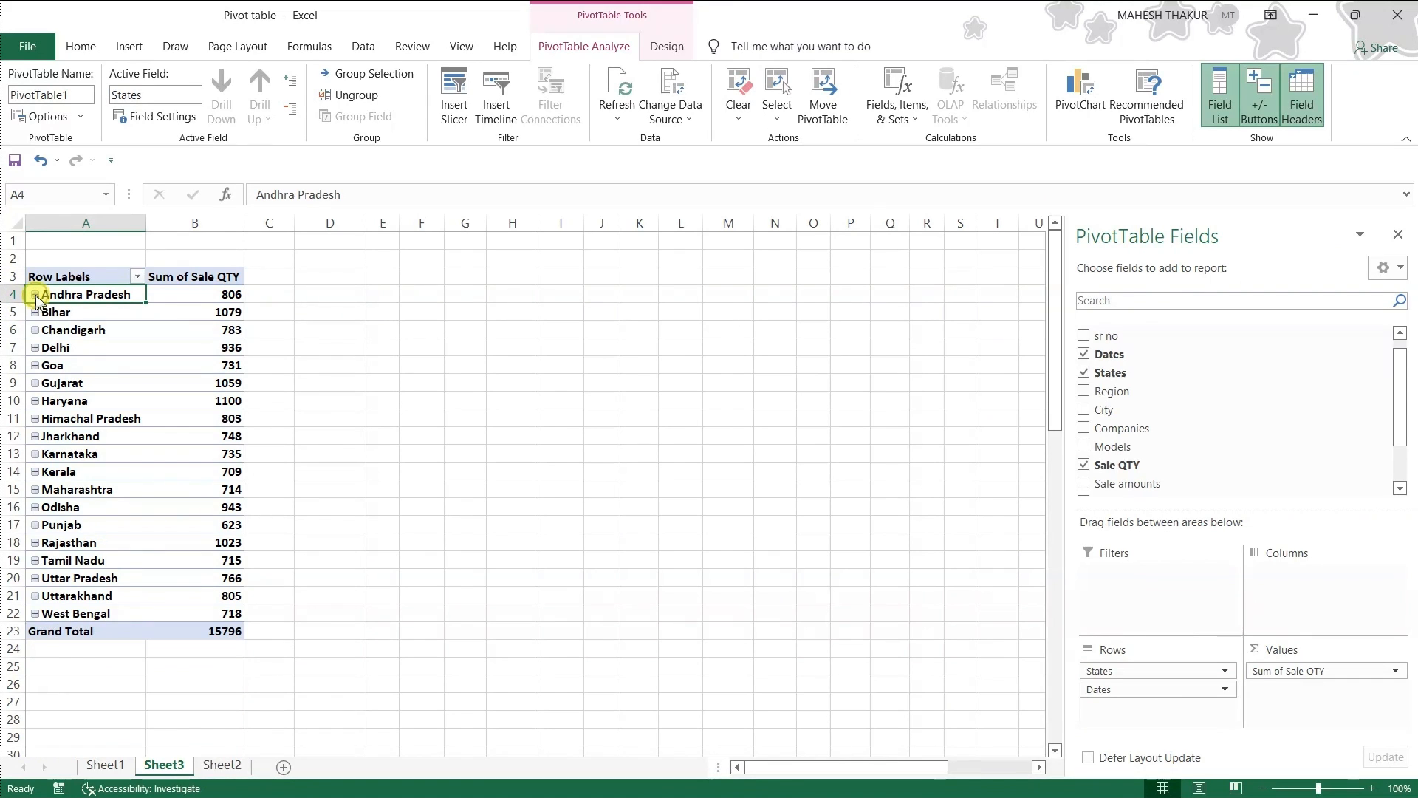
Hide the +/- buttons, expand and collapse Andhra Pradesh directly from its row label twice, and show the buttons again.
{"action": "left_click", "coordinate": [1259, 96]}
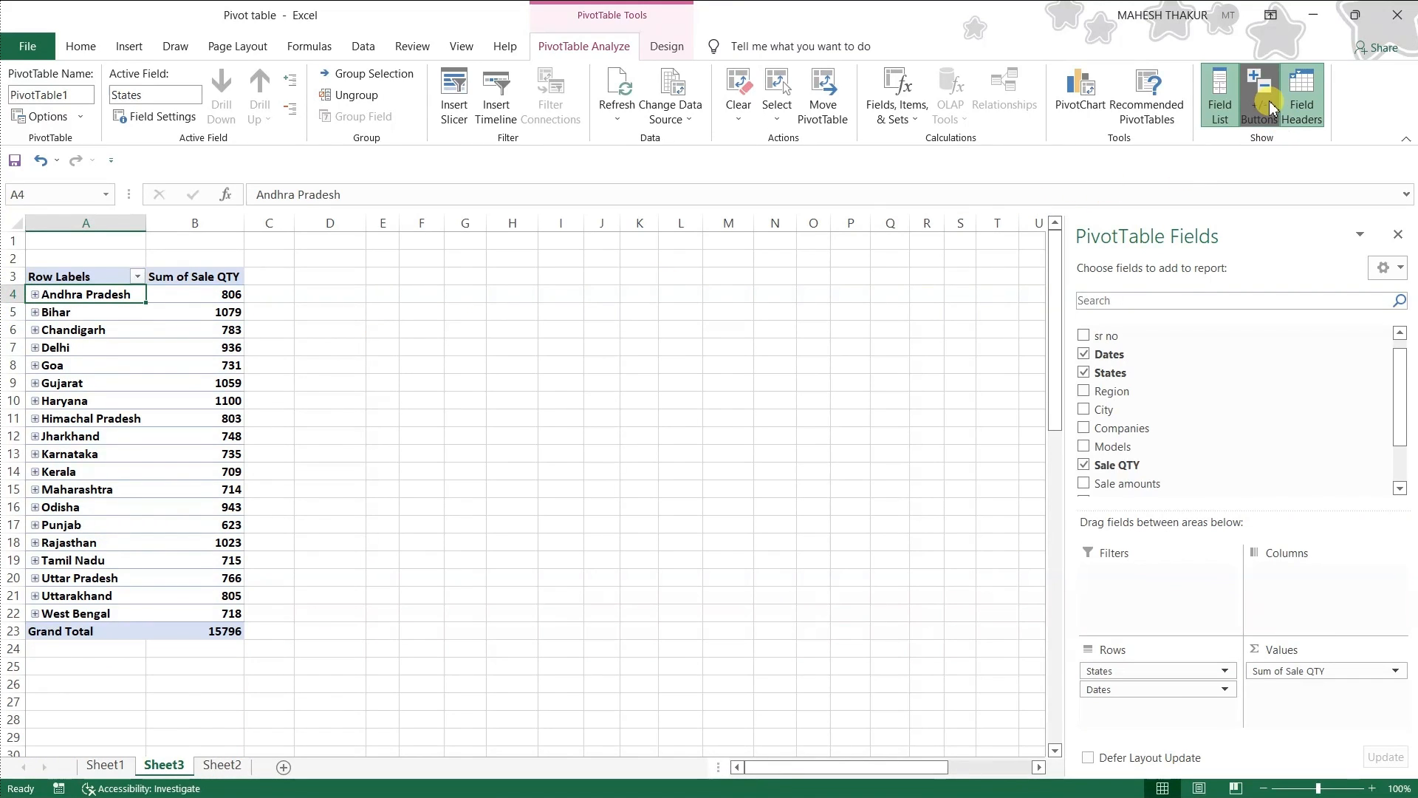
{"action": "double_click", "coordinate": [64, 295]}
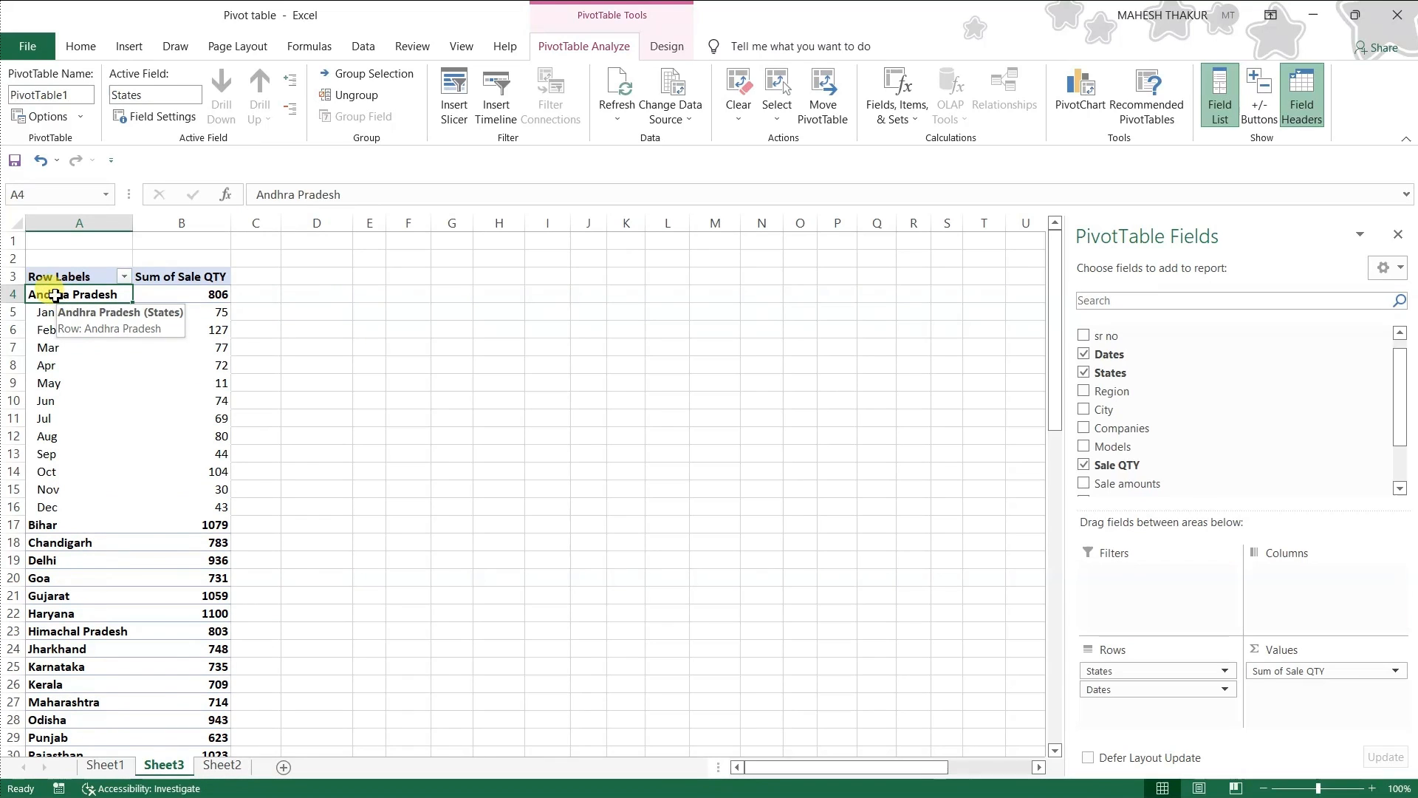
{"action": "double_click", "coordinate": [56, 296]}
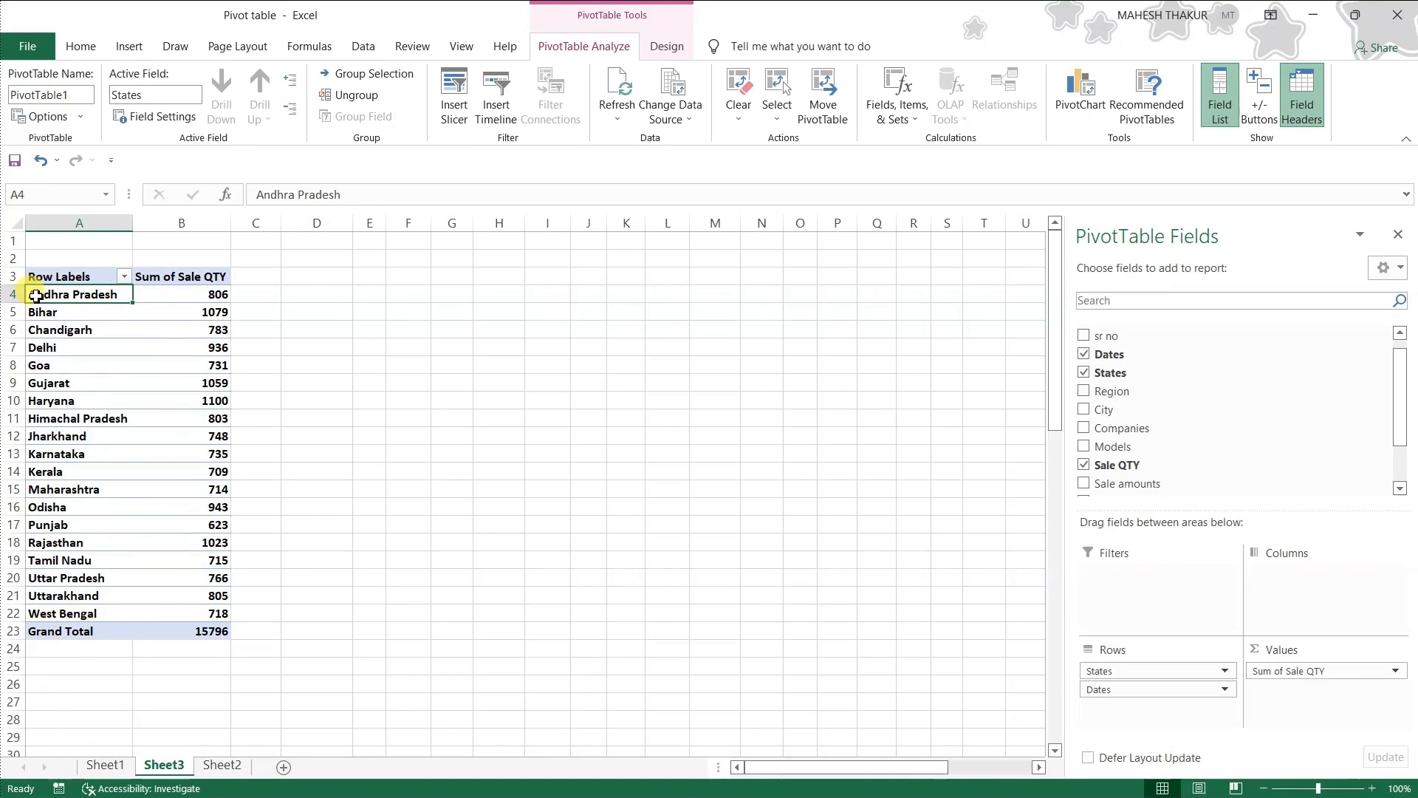
{"action": "double_click", "coordinate": [36, 295]}
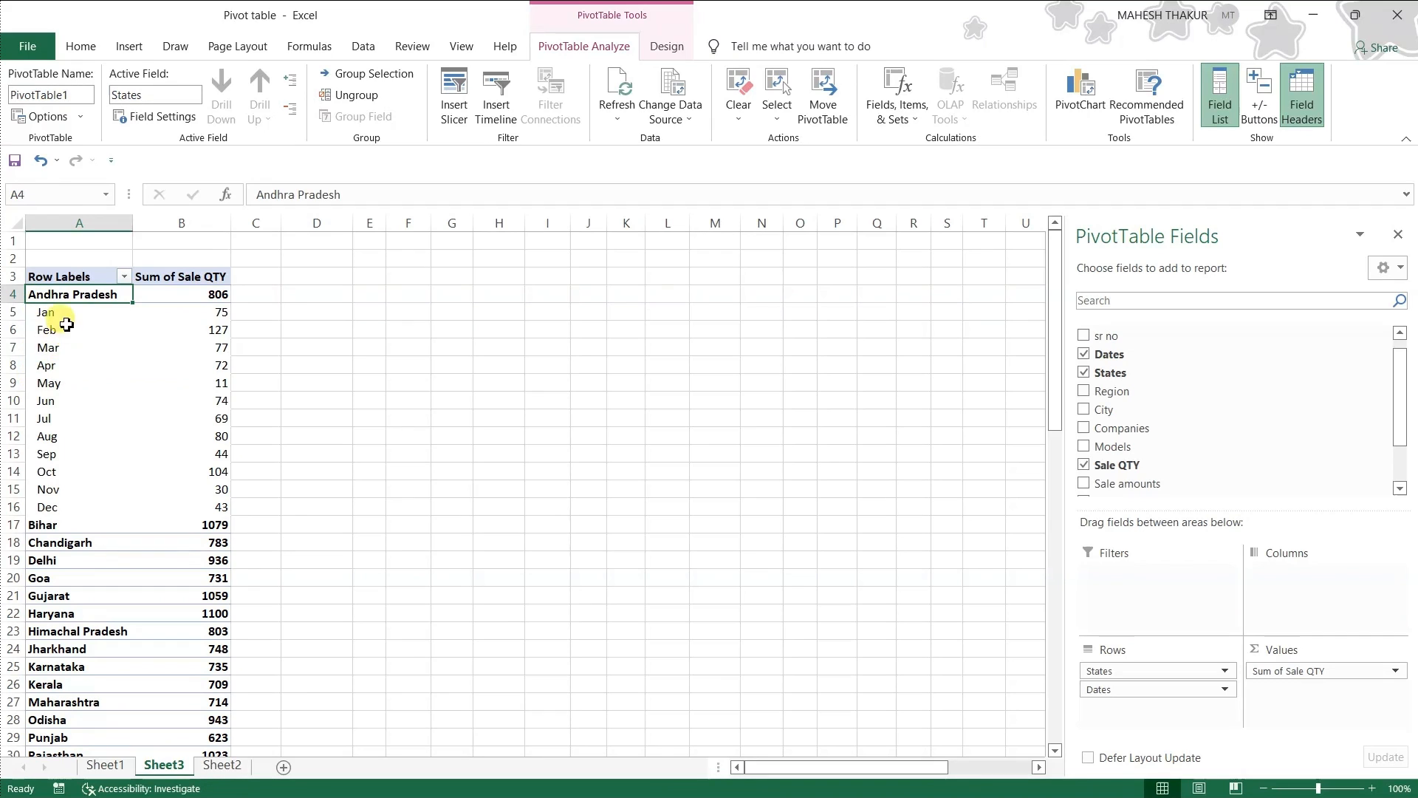
{"action": "double_click", "coordinate": [63, 294]}
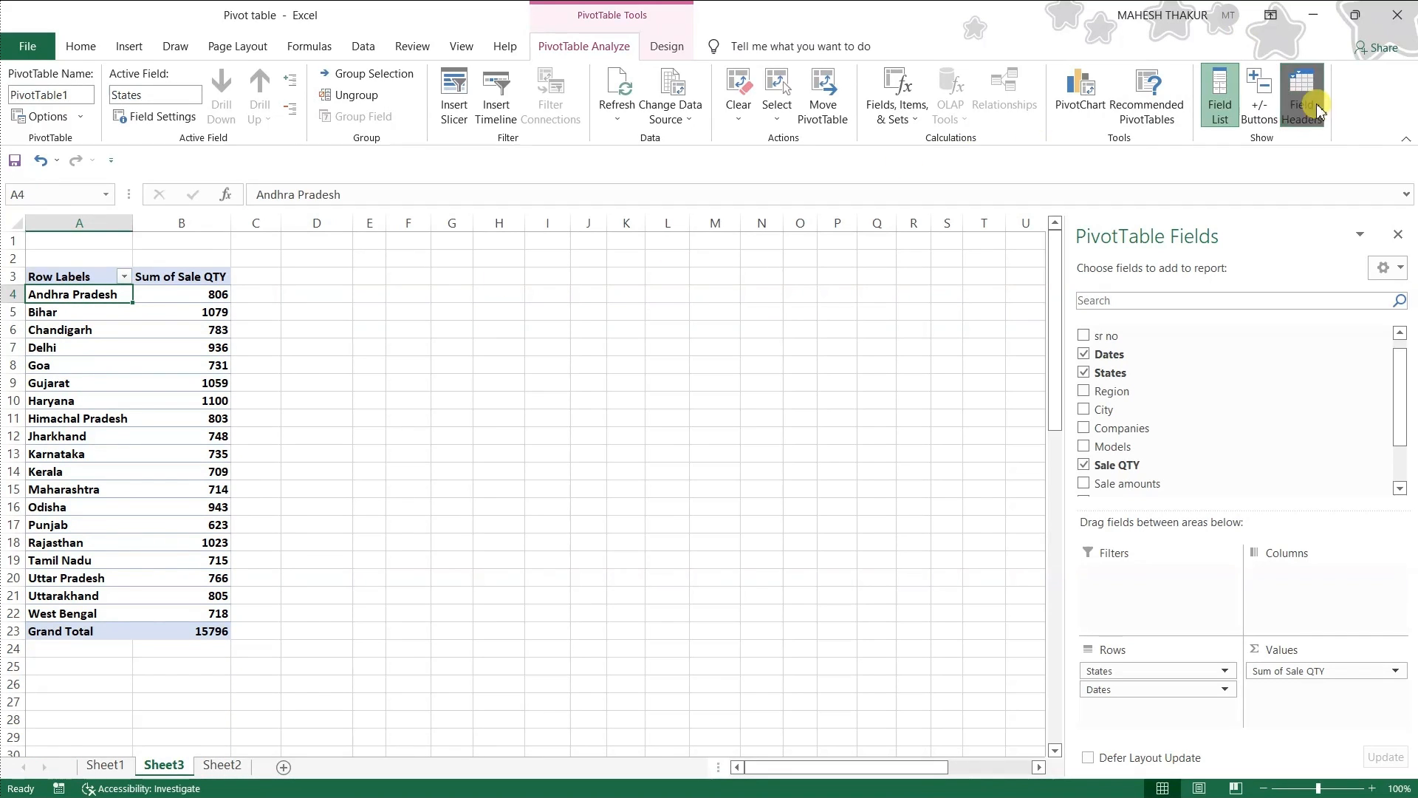
{"action": "left_click", "coordinate": [1259, 96]}
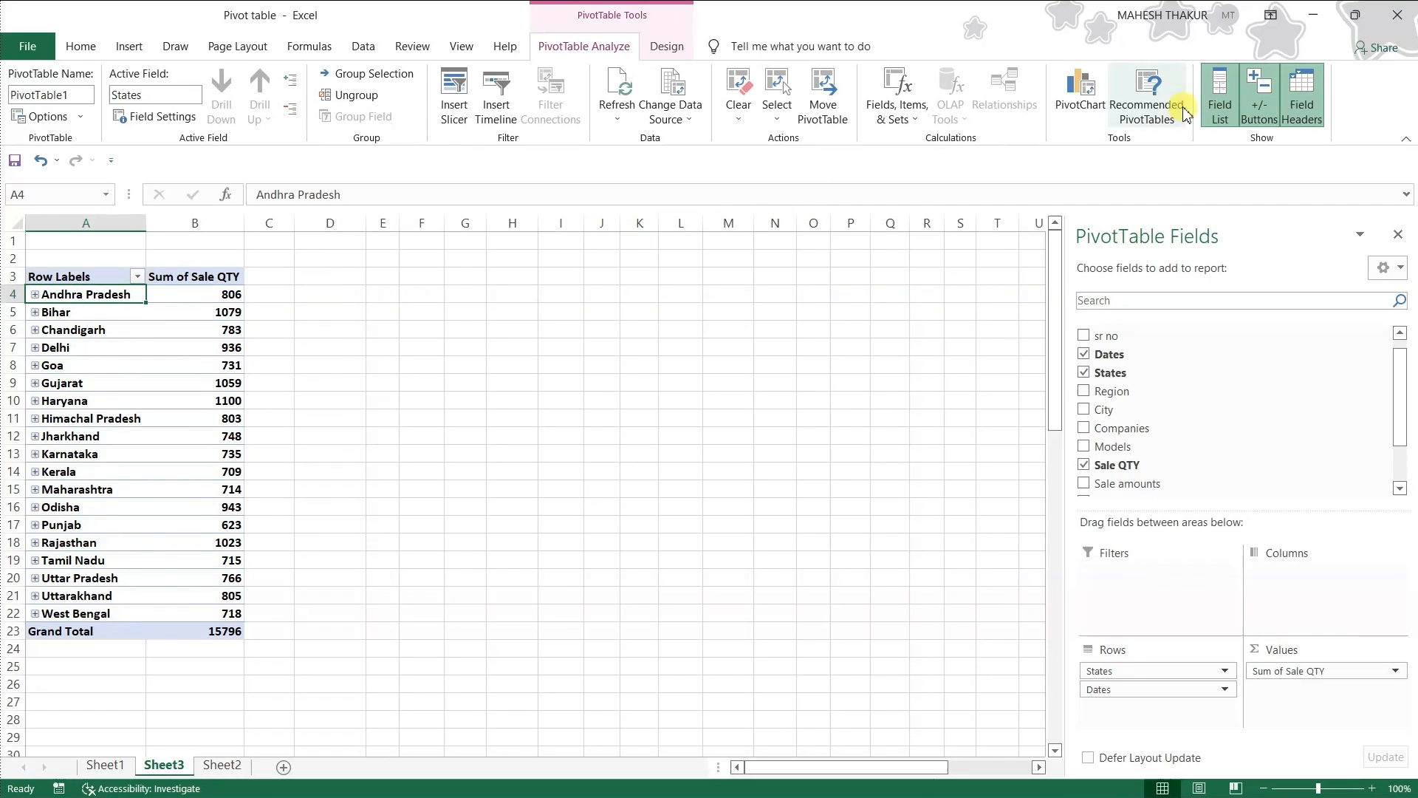
Hide the PivotTable's field headers.
{"action": "left_click", "coordinate": [1297, 100]}
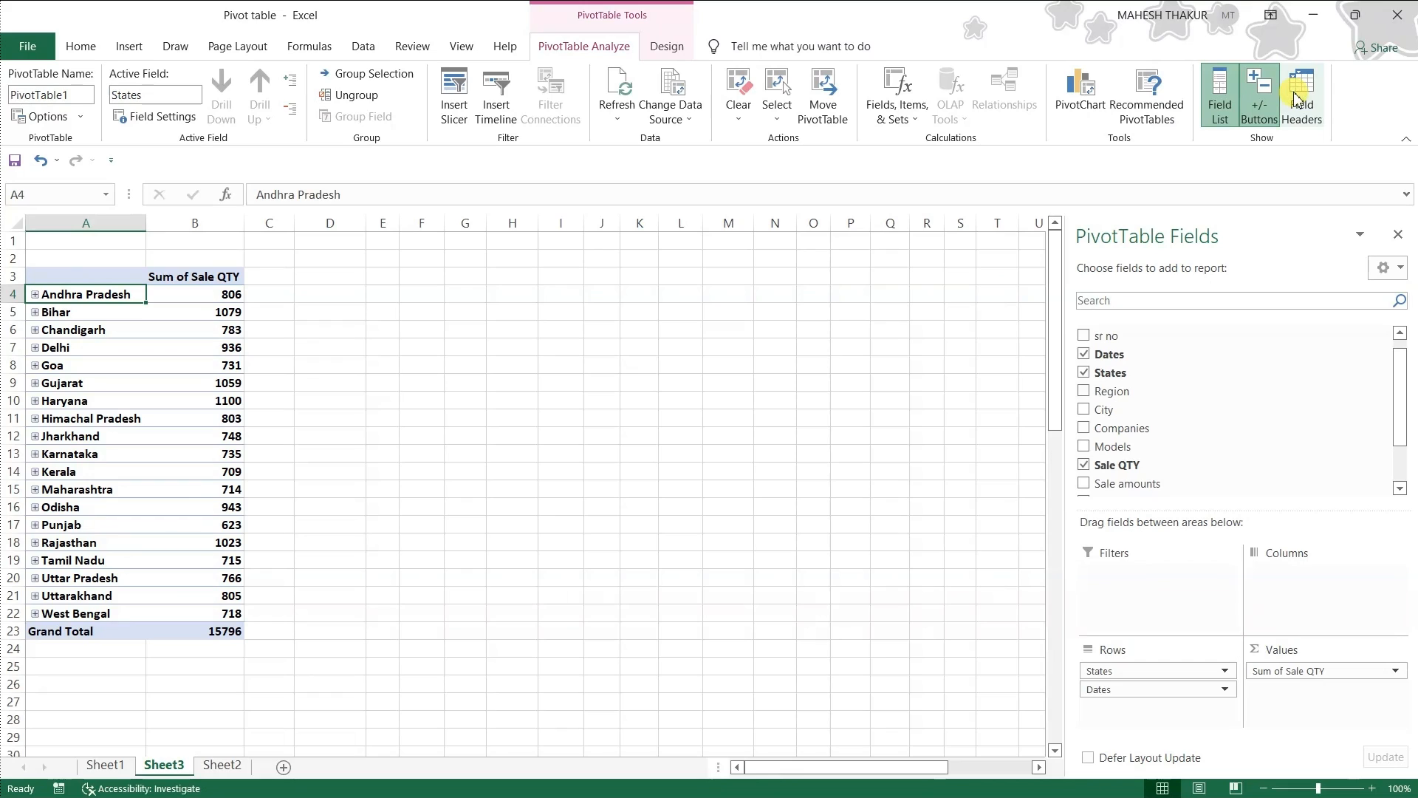
Show the PivotTable's field headers again and expand all states to their monthly rows.
{"action": "left_click", "coordinate": [1297, 100]}
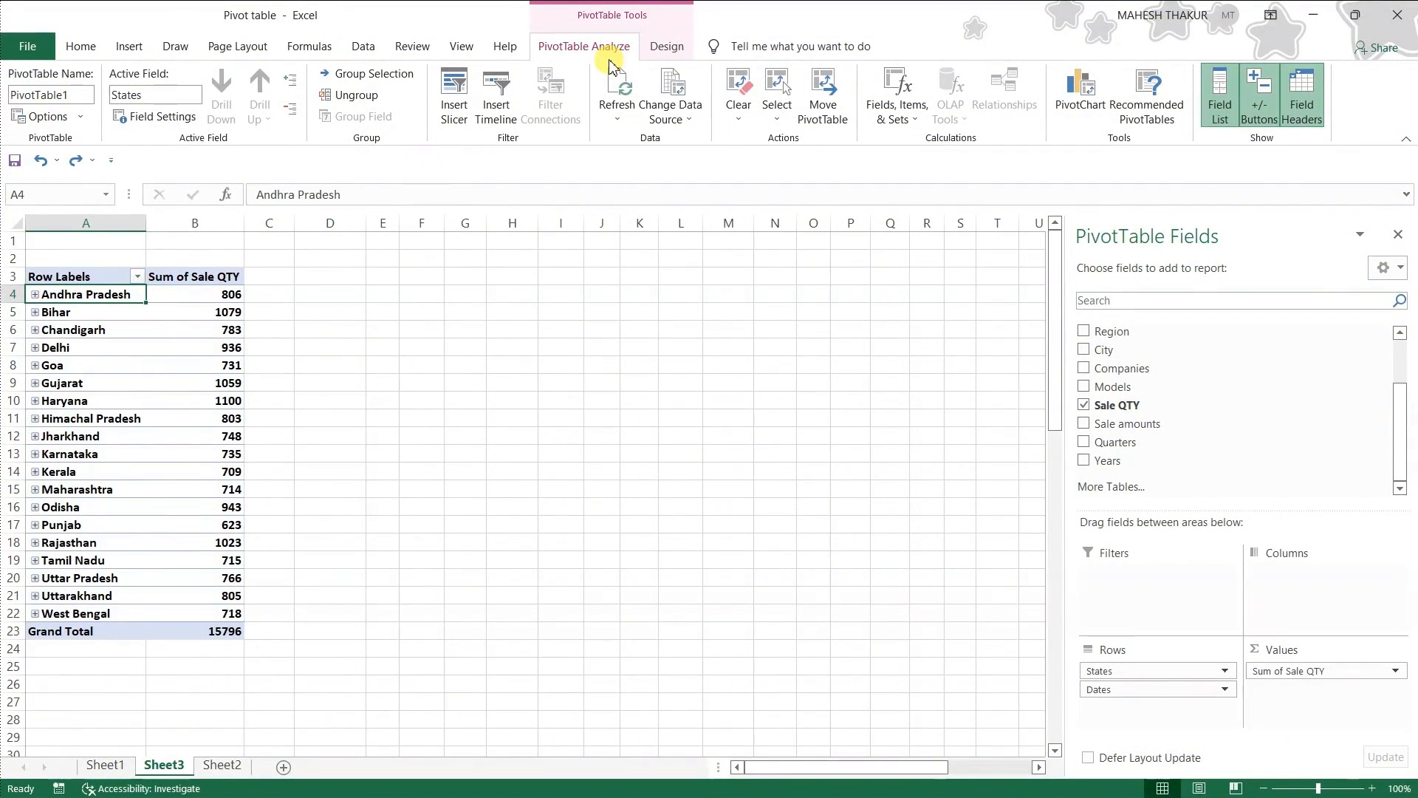
{"action": "left_click", "coordinate": [667, 52]}
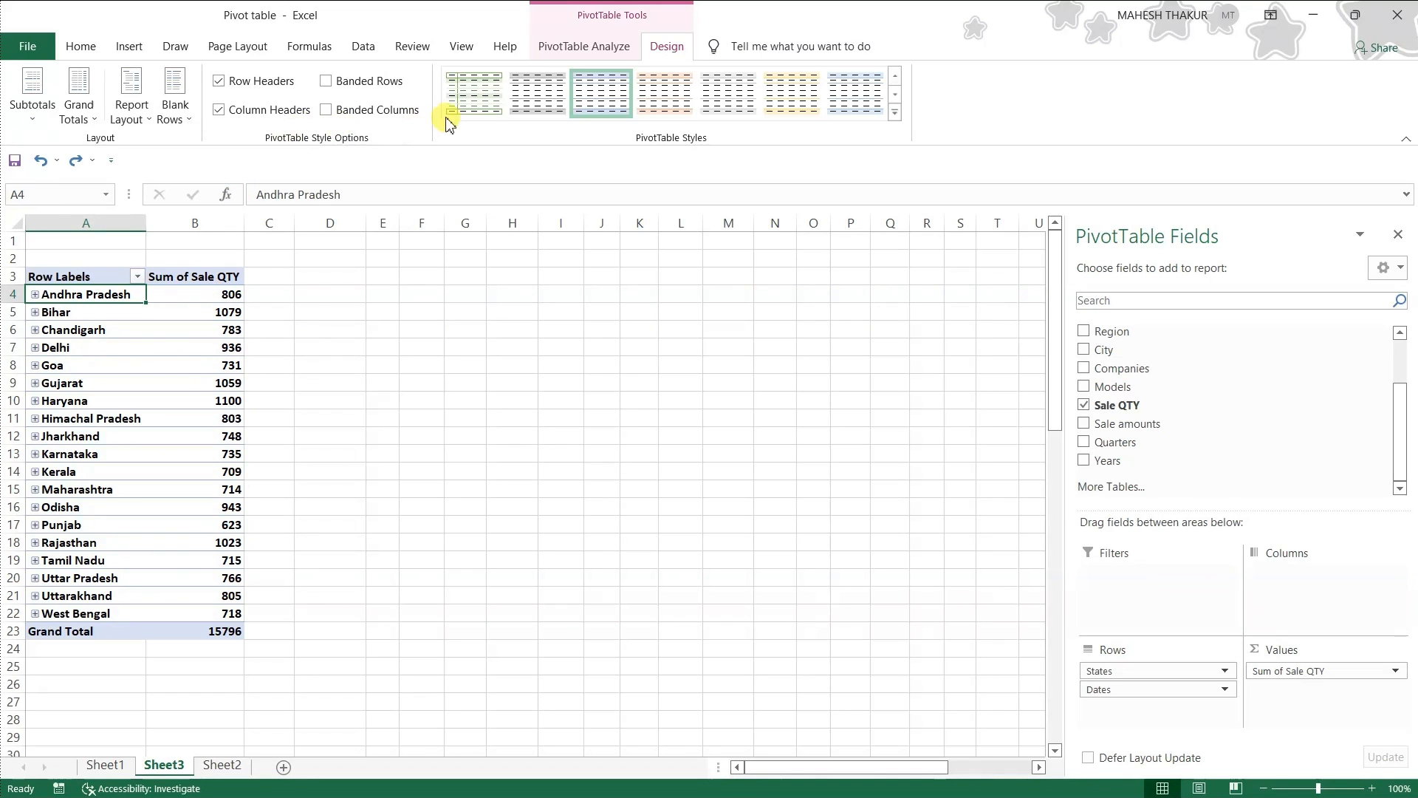
{"action": "left_click", "coordinate": [561, 46]}
{"action": "left_click", "coordinate": [292, 84]}
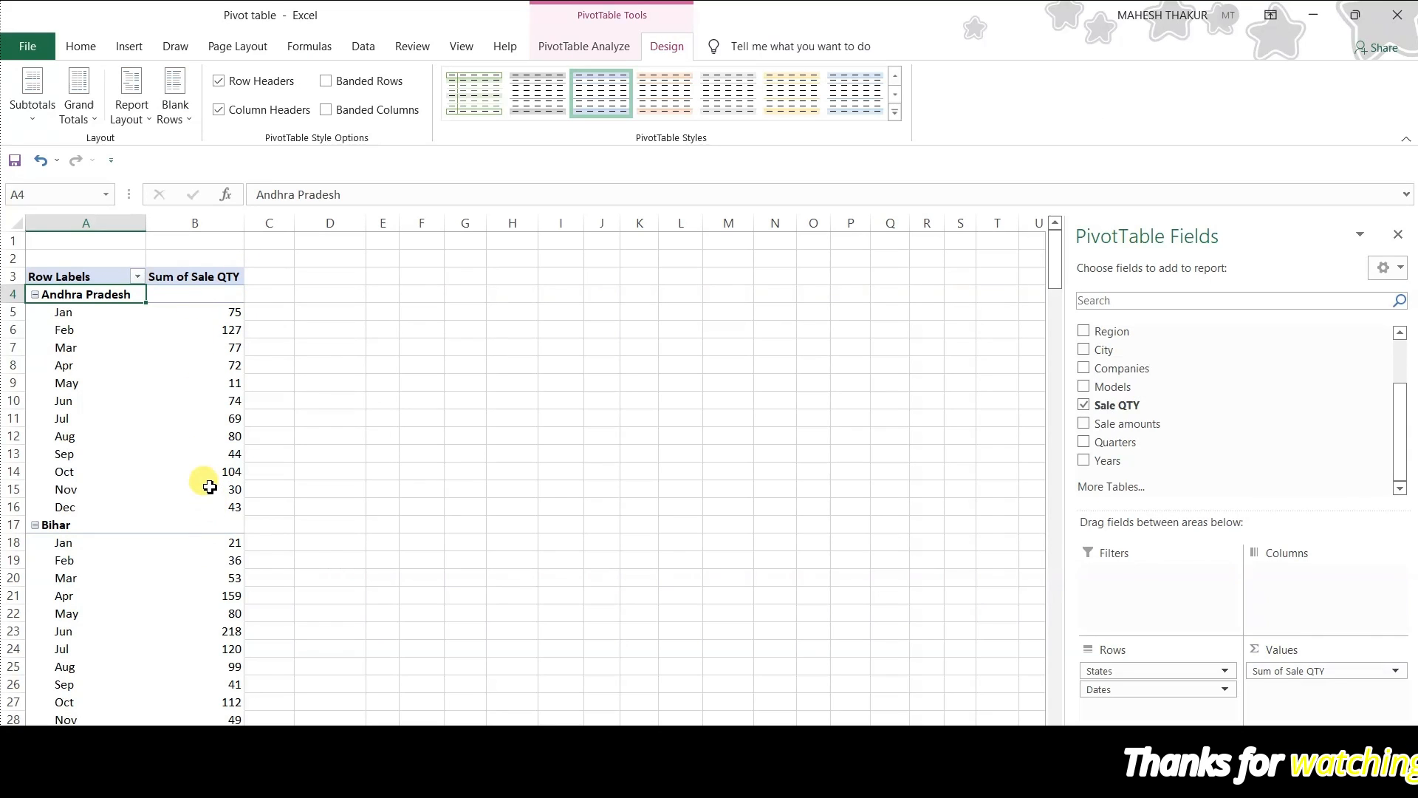
Turn off the PivotTable's subtotals and show them again at the bottom of each state group.
{"action": "left_click", "coordinate": [32, 111]}
{"action": "left_click", "coordinate": [98, 155]}
{"action": "left_click", "coordinate": [36, 115]}
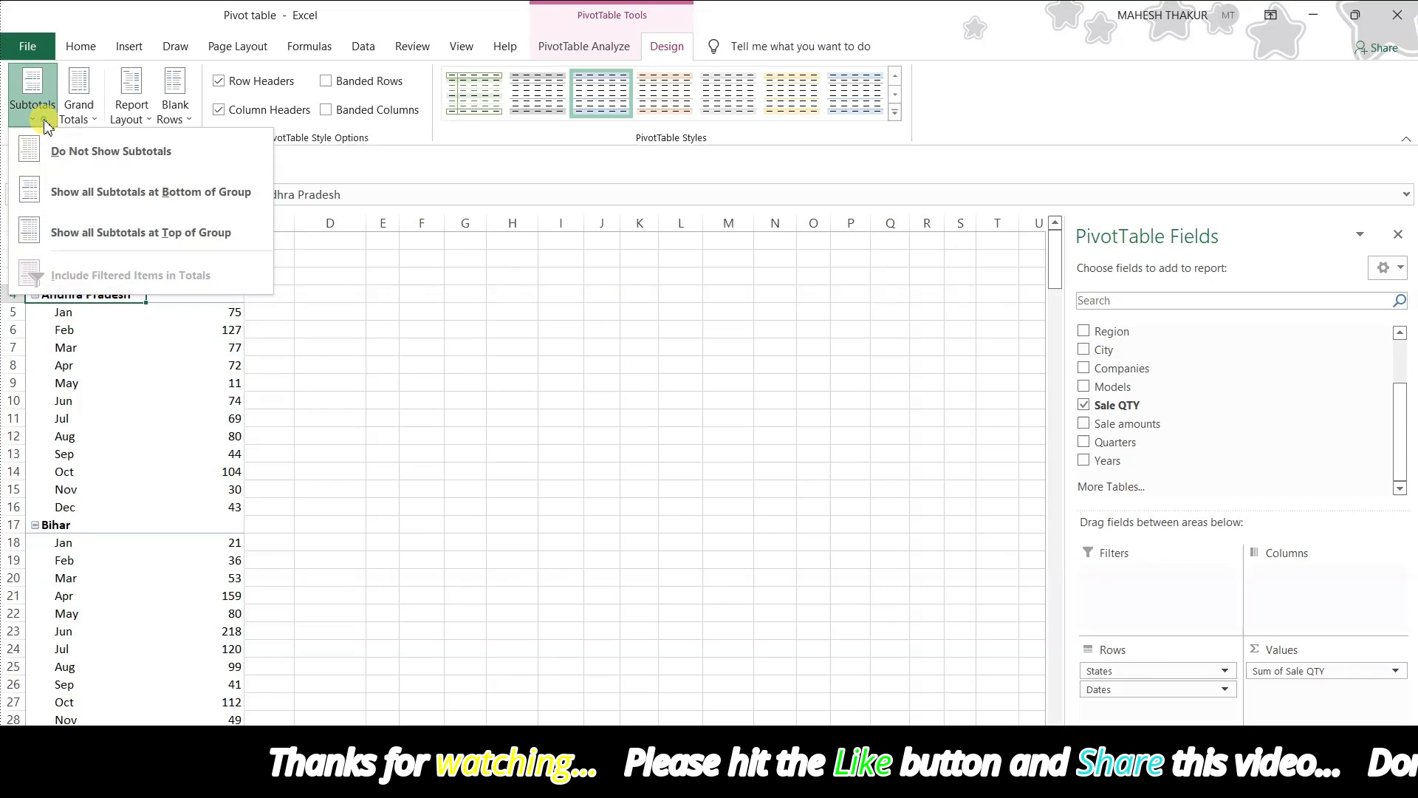
{"action": "left_click", "coordinate": [122, 194]}
Examine the total rows at the bottom of the Andhra Pradesh and Bihar groups.
{"action": "left_click_drag", "start_coordinate": [42, 532], "coordinate": [275, 523]}
{"action": "scroll", "coordinate": [180, 576], "scroll_direction": "down", "scroll_amount": 5}
{"action": "scroll", "coordinate": [180, 581], "scroll_direction": "down", "scroll_amount": 1}
{"action": "left_click_drag", "start_coordinate": [49, 453], "coordinate": [284, 458]}
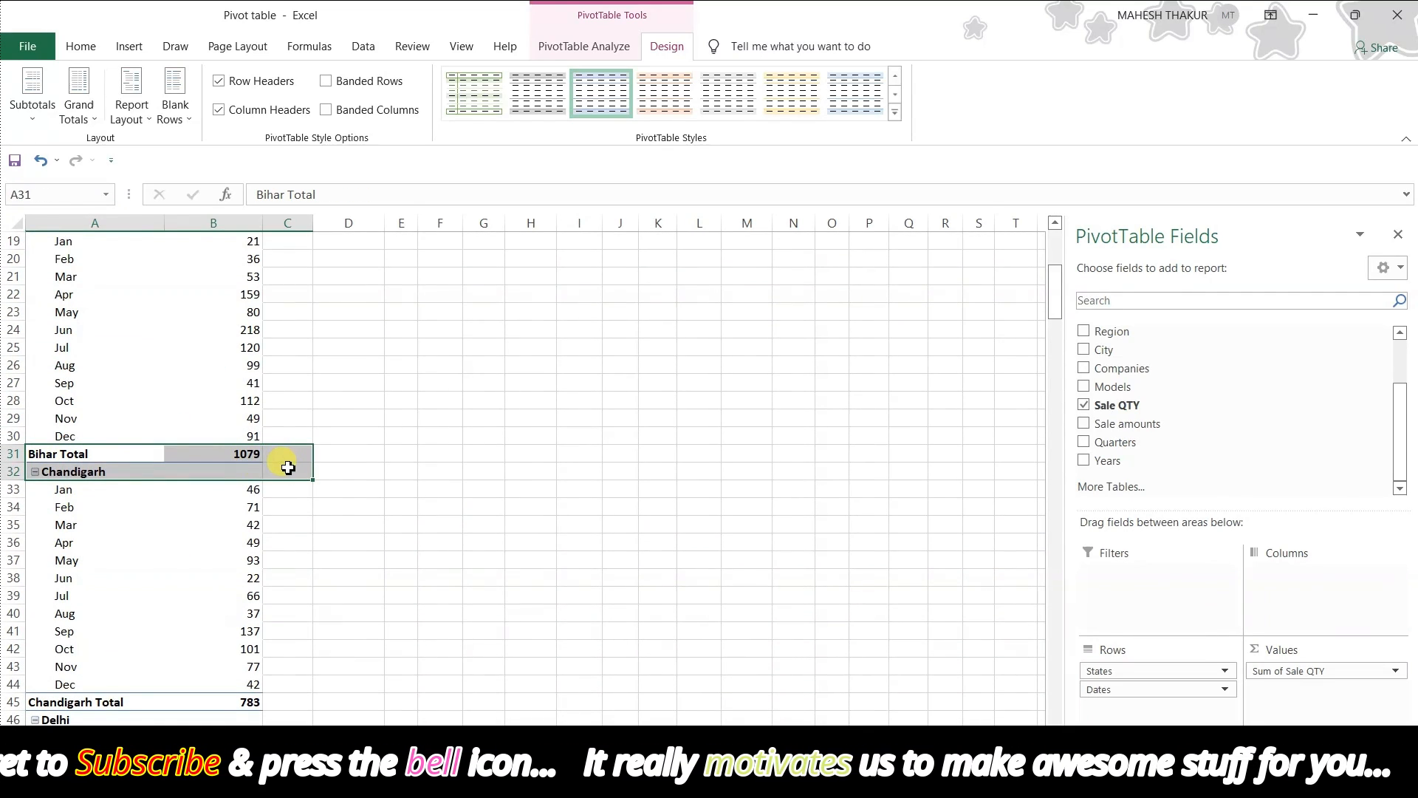
{"action": "left_click", "coordinate": [348, 347]}
{"action": "scroll", "coordinate": [49, 285], "scroll_direction": "up", "scroll_amount": 6}
{"action": "left_click", "coordinate": [148, 524]}
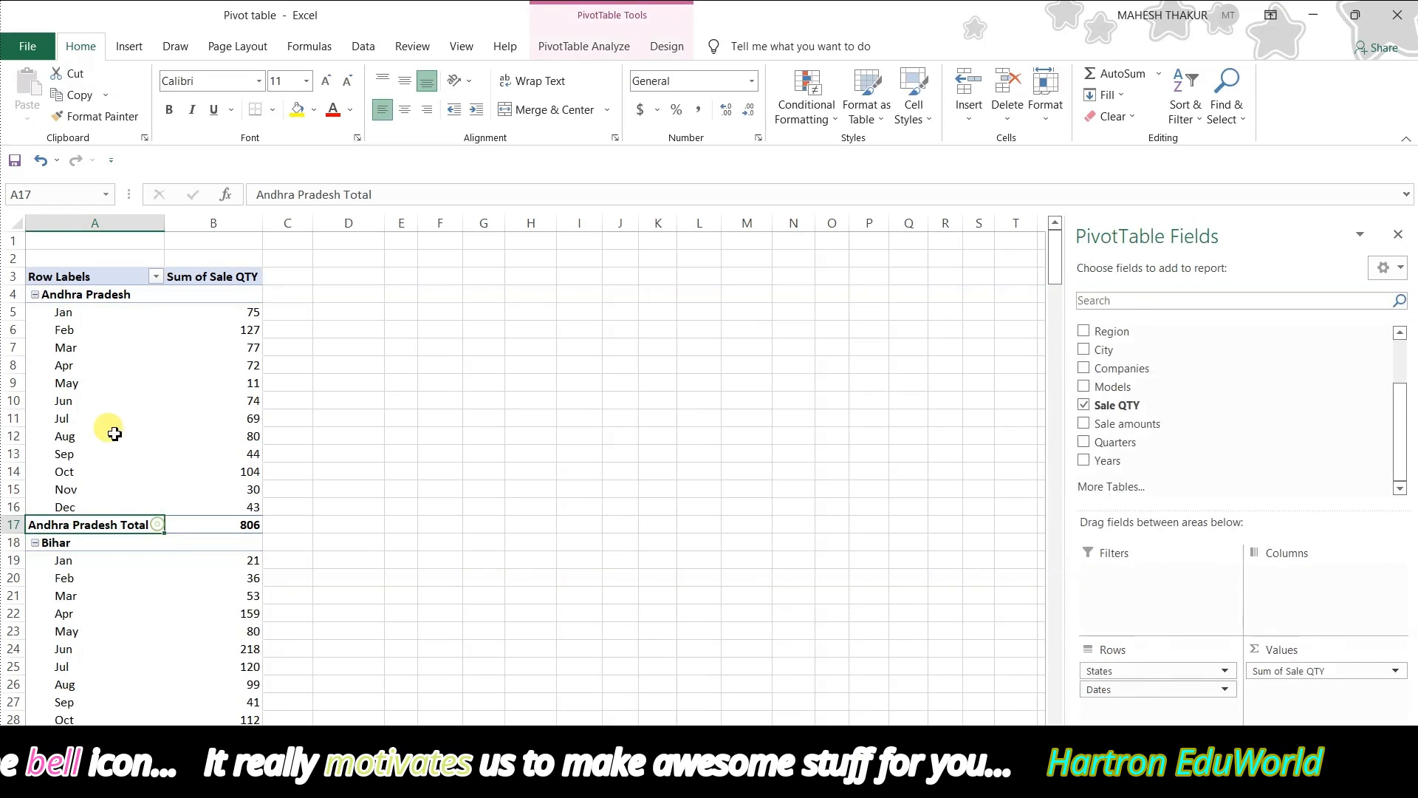
Show all subtotals at the top of each state group.
{"action": "left_click", "coordinate": [597, 45]}
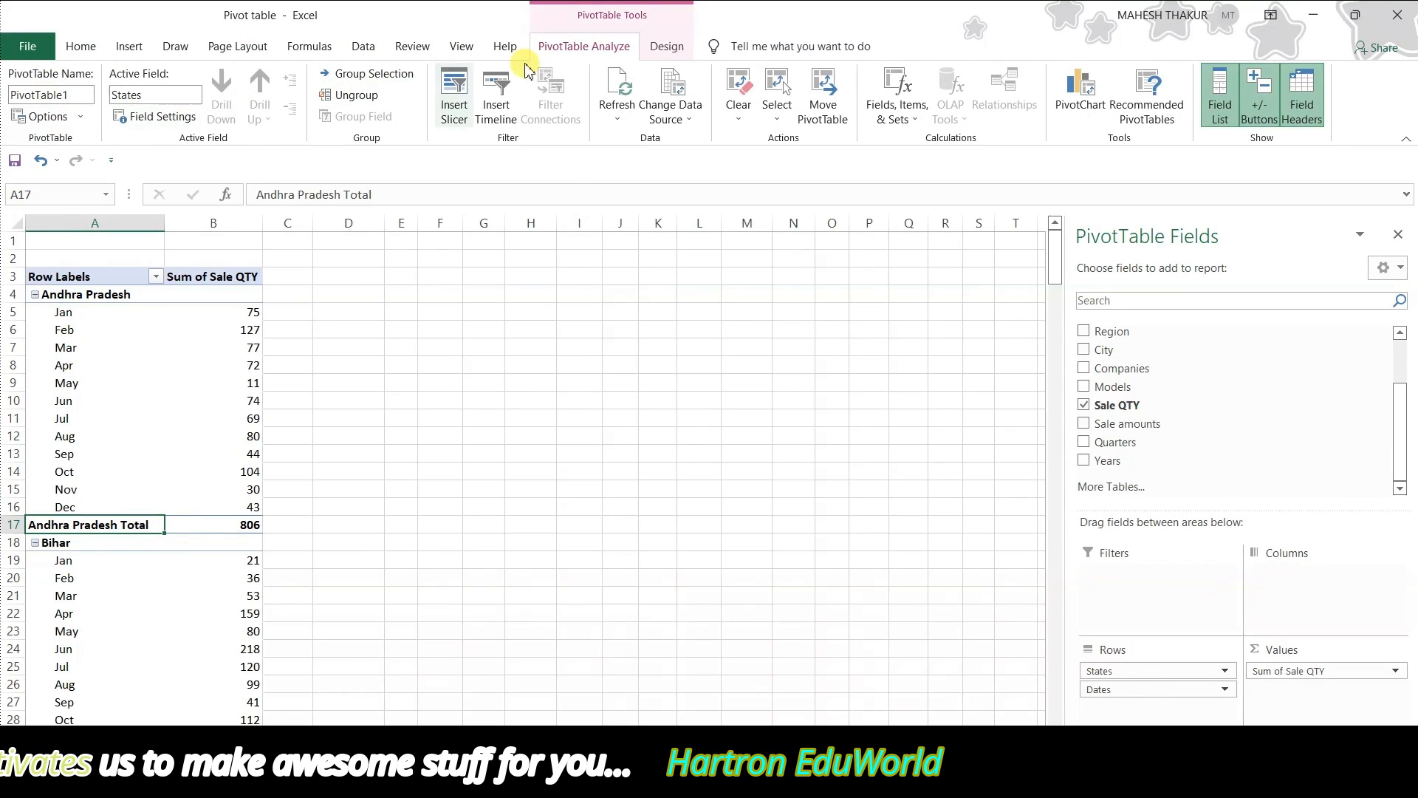
{"action": "left_click", "coordinate": [666, 46]}
{"action": "left_click", "coordinate": [31, 94]}
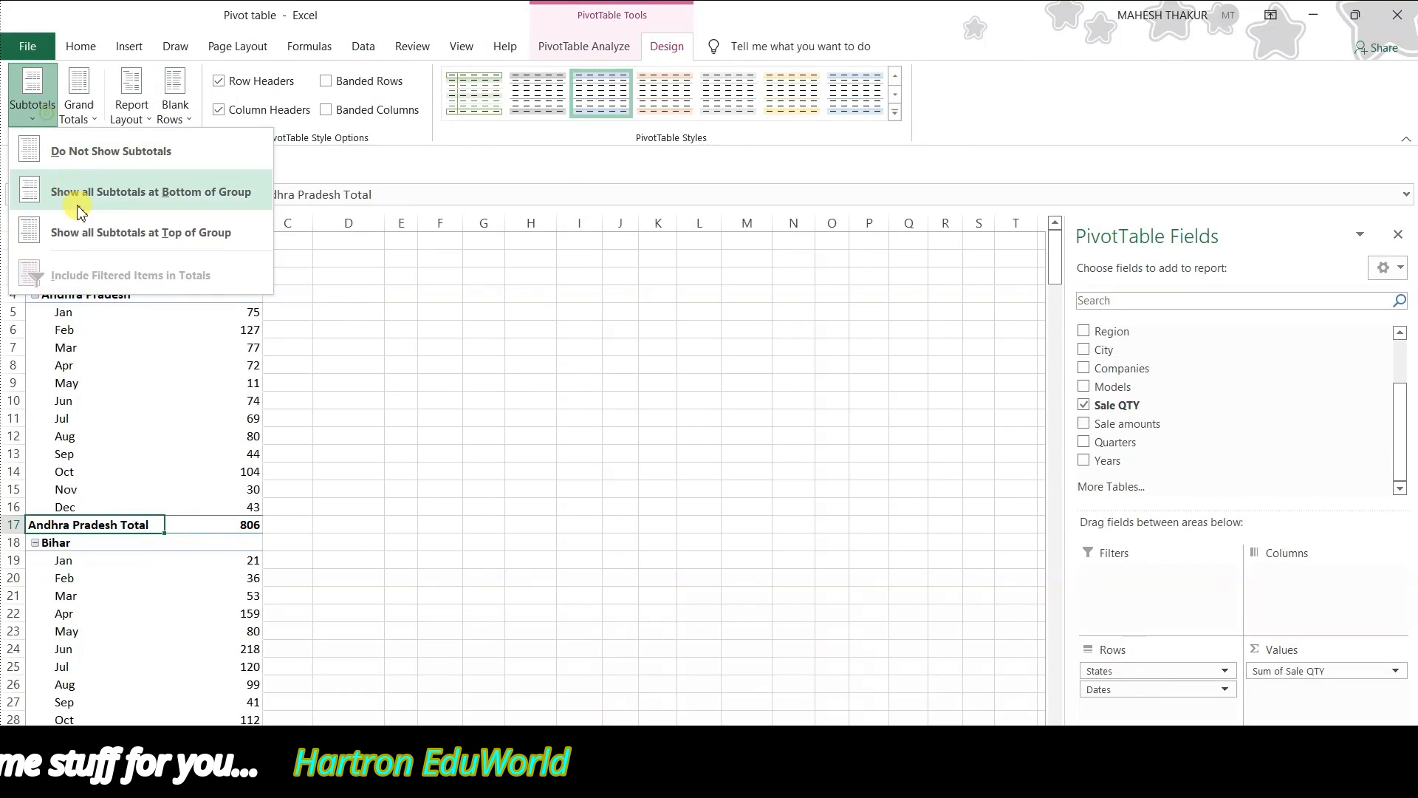
{"action": "left_click", "coordinate": [169, 233]}
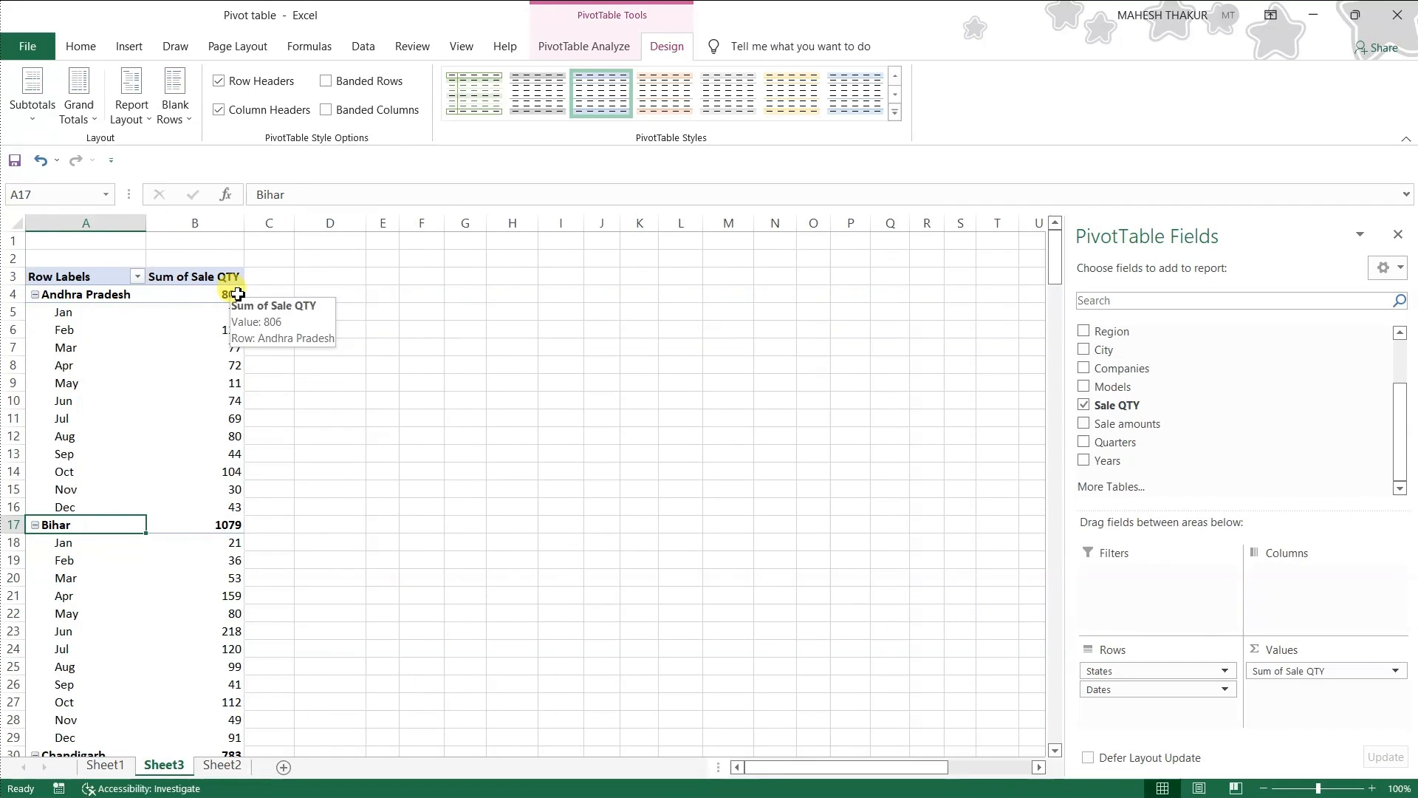
Hide the subtotals and bring them back at the bottom of each group.
{"action": "left_click", "coordinate": [17, 107]}
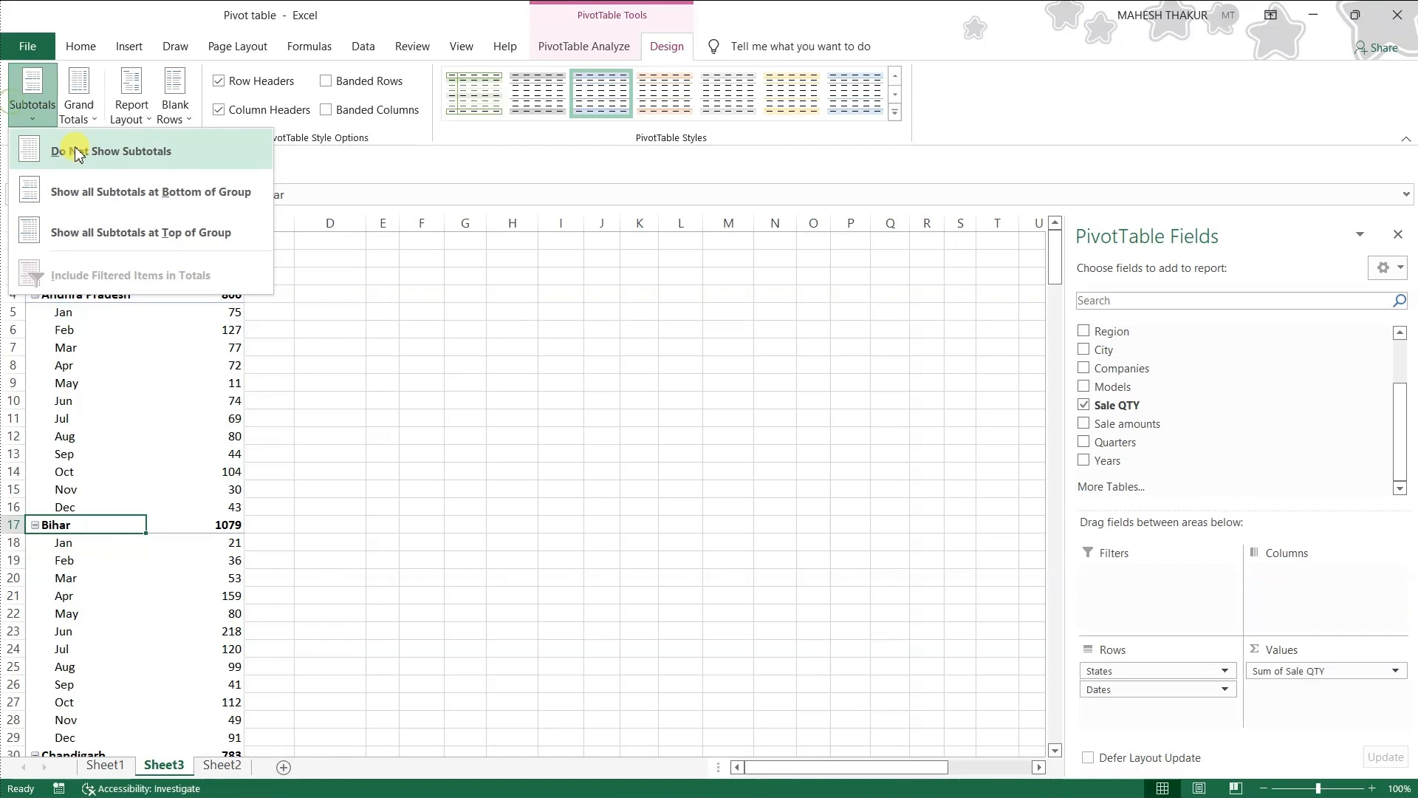
{"action": "left_click", "coordinate": [81, 152]}
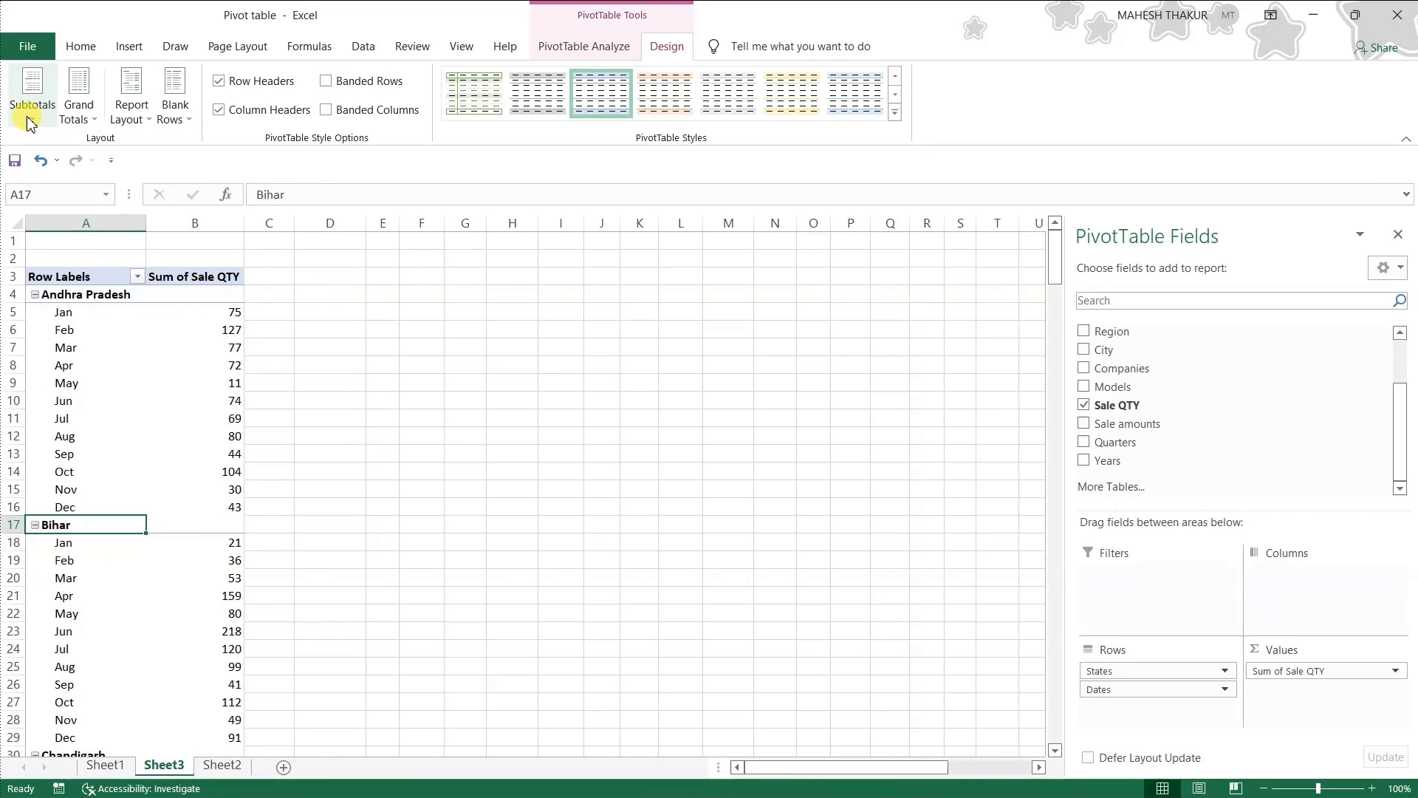
{"action": "left_click", "coordinate": [30, 111]}
{"action": "left_click", "coordinate": [161, 190]}
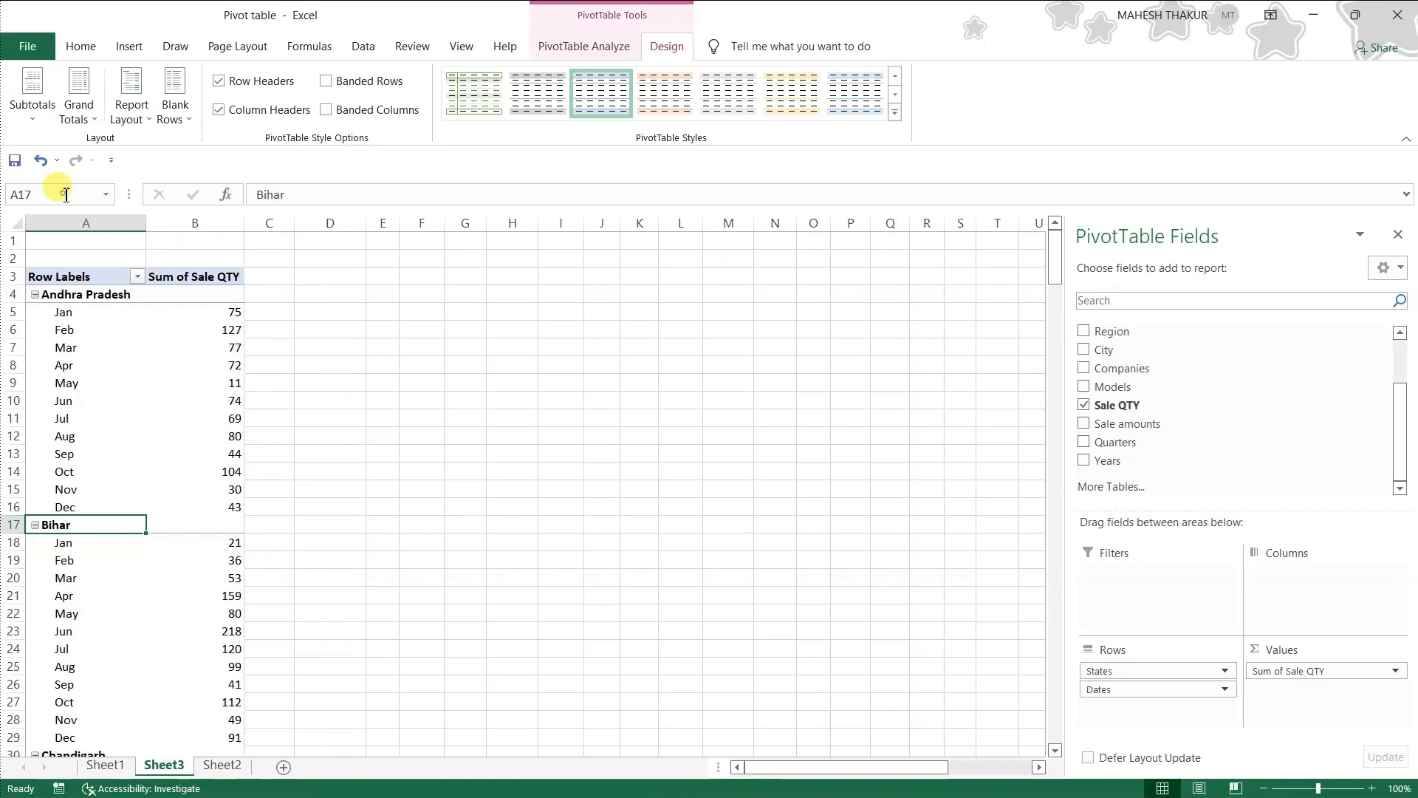
Set the grand totals to columns only, off, and back on for both rows and columns.
{"action": "left_click", "coordinate": [81, 118]}
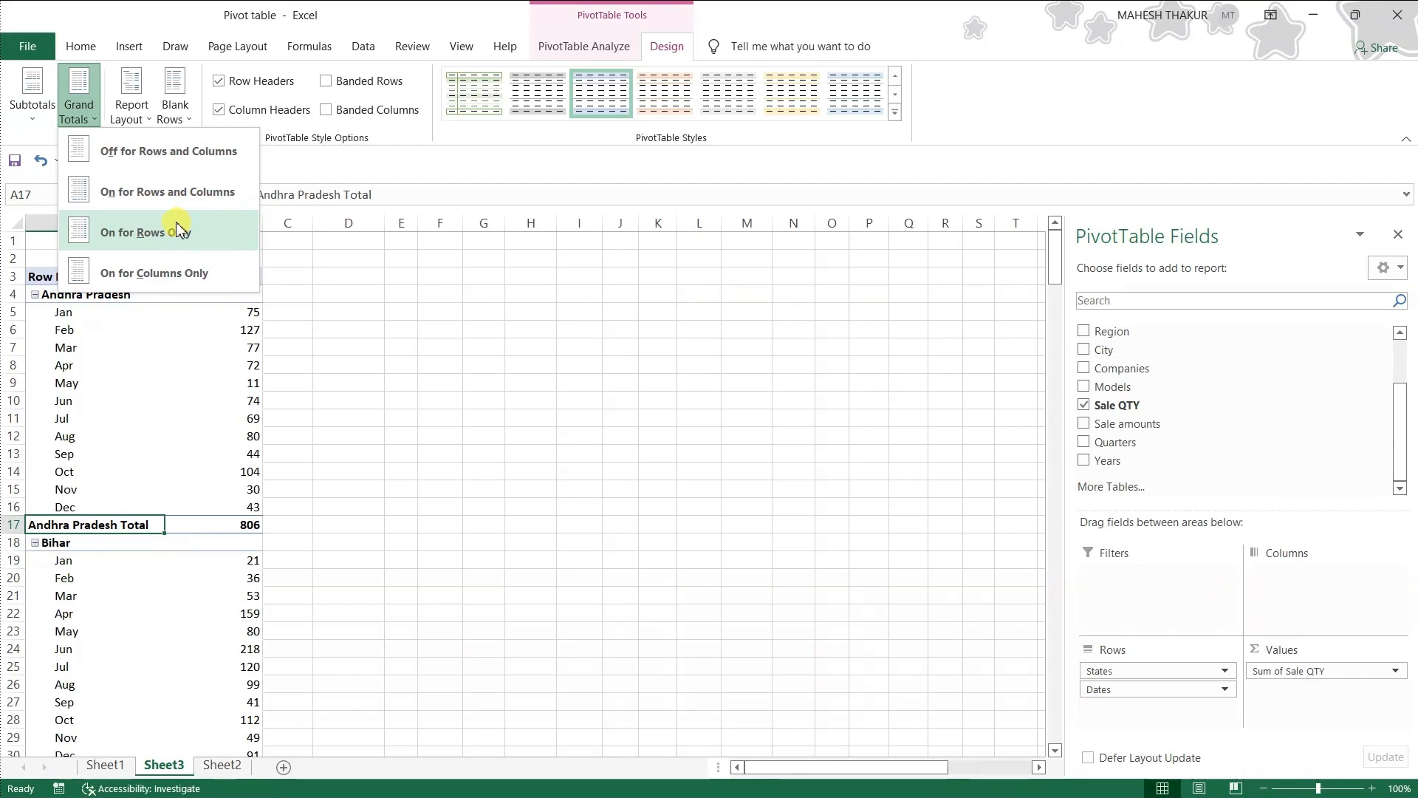
{"action": "left_click", "coordinate": [184, 273]}
{"action": "left_click", "coordinate": [78, 99]}
{"action": "left_click", "coordinate": [123, 169]}
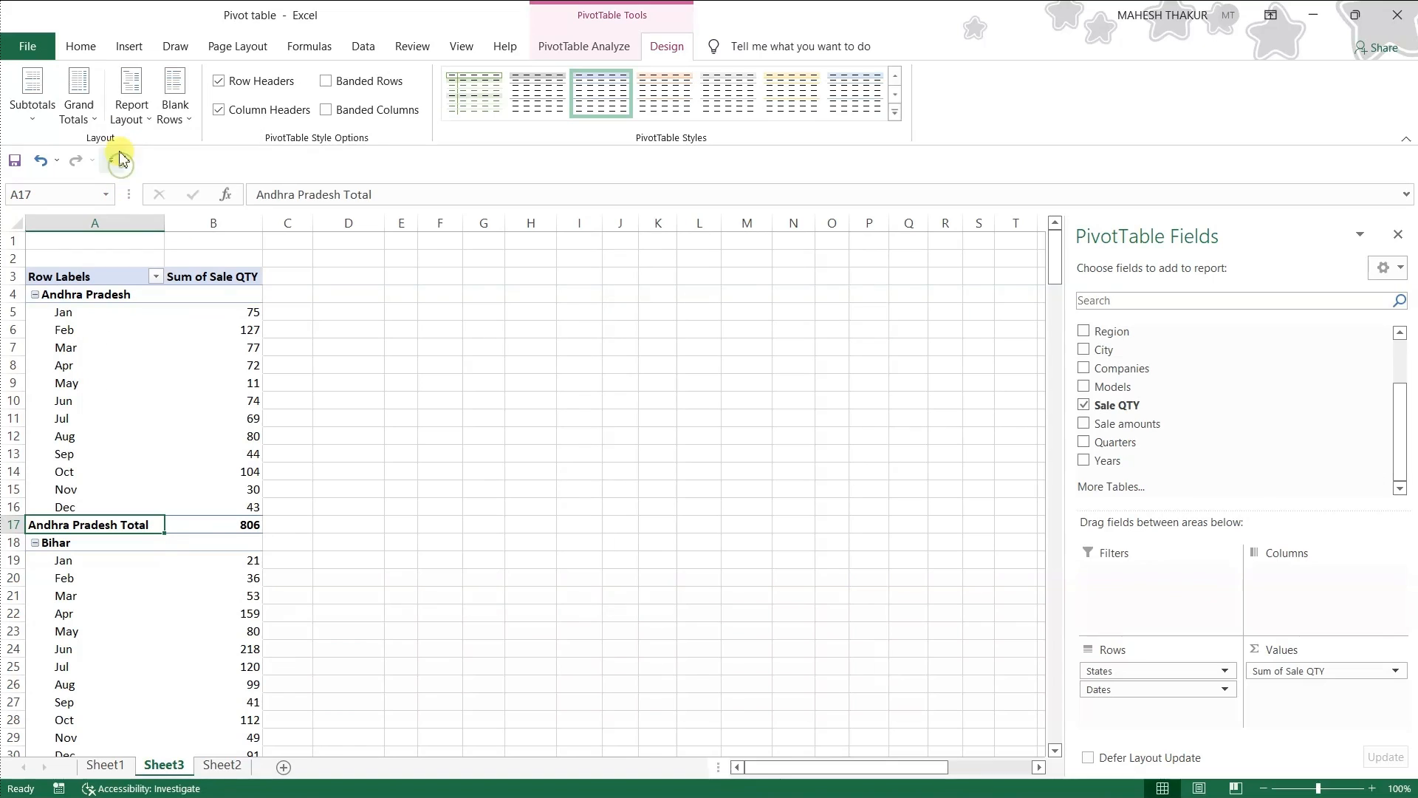
{"action": "left_click", "coordinate": [79, 99]}
{"action": "left_click", "coordinate": [93, 196]}
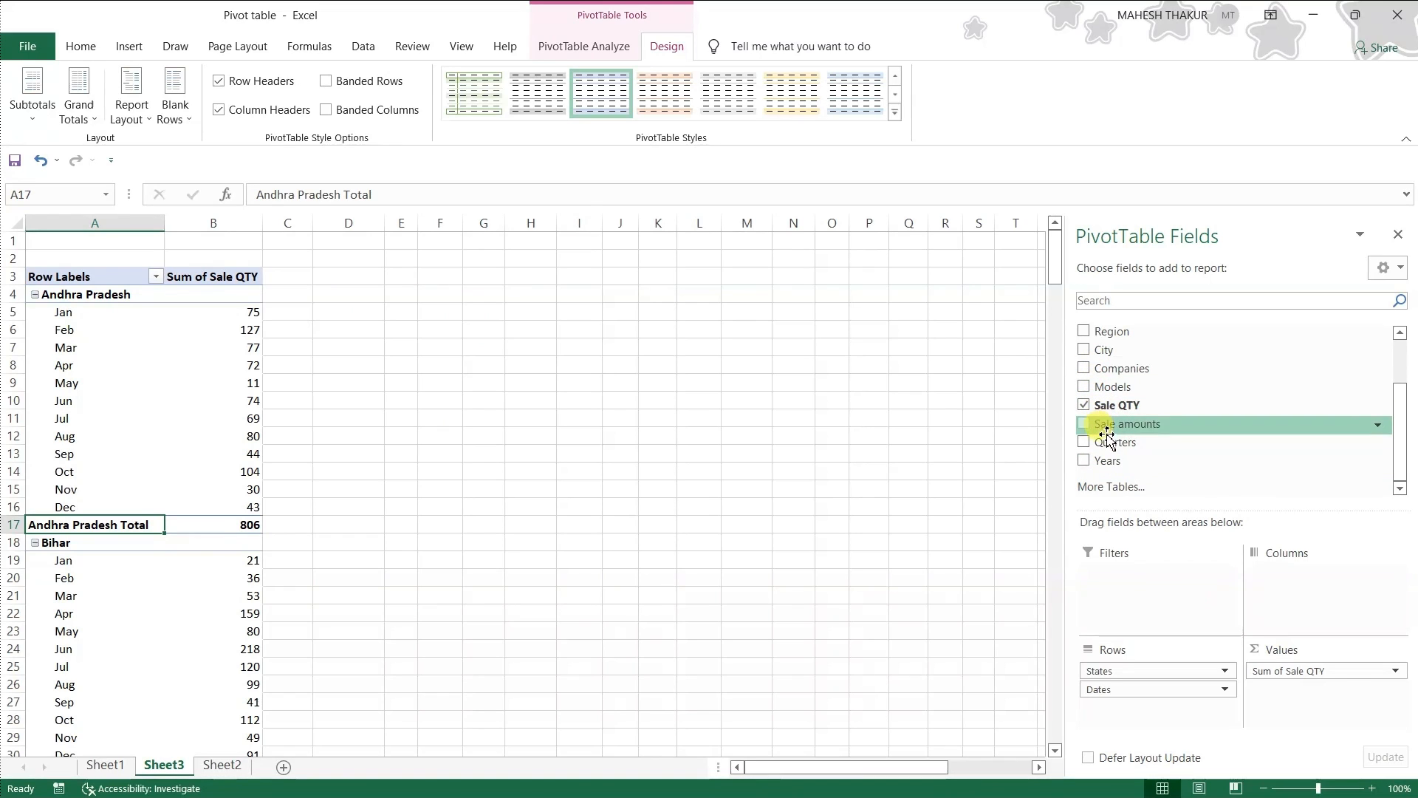
Add the Companies field to the Columns area and keep subtotals at the bottom of each group.
{"action": "left_click_drag", "start_coordinate": [1100, 373], "coordinate": [1260, 565]}
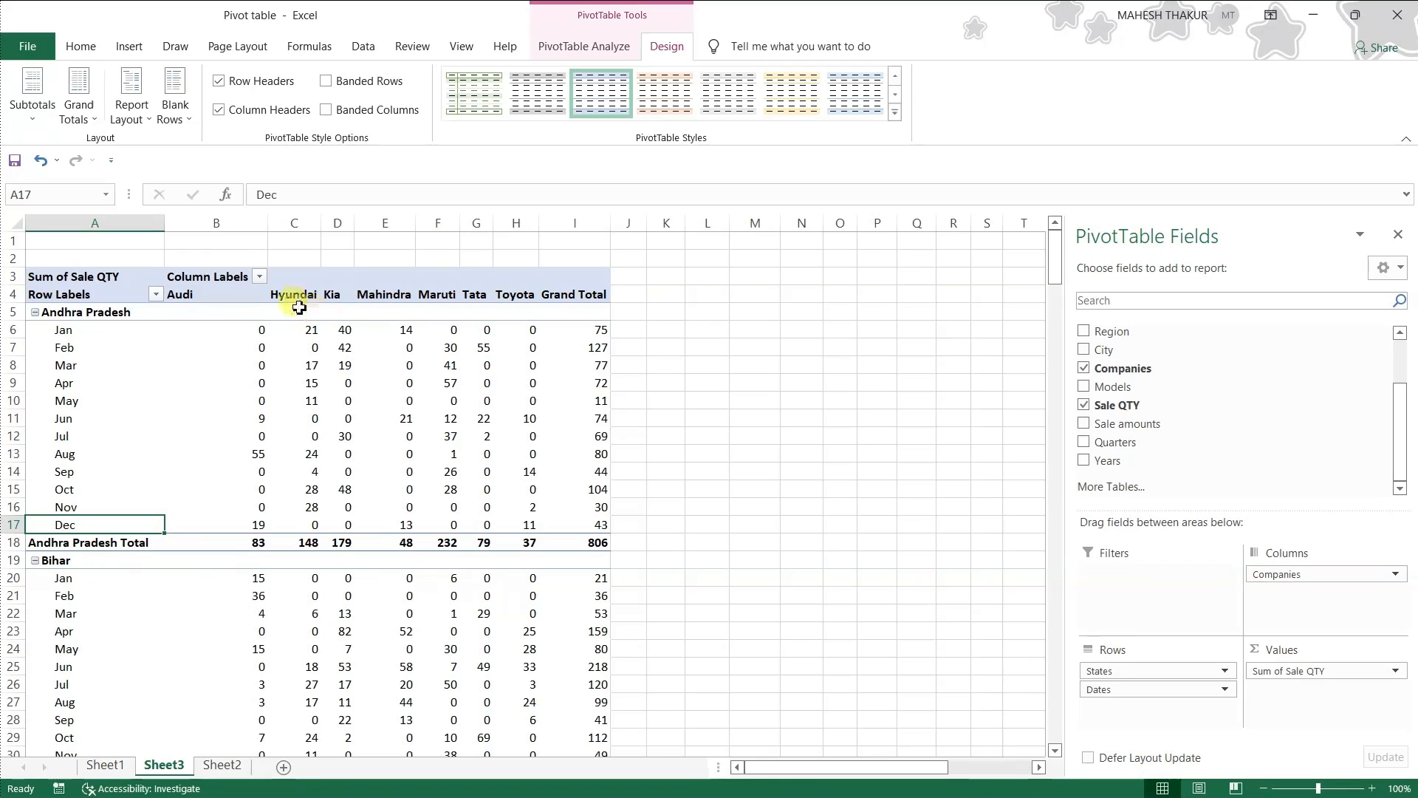
{"action": "left_click", "coordinate": [20, 108]}
{"action": "left_click", "coordinate": [49, 190]}
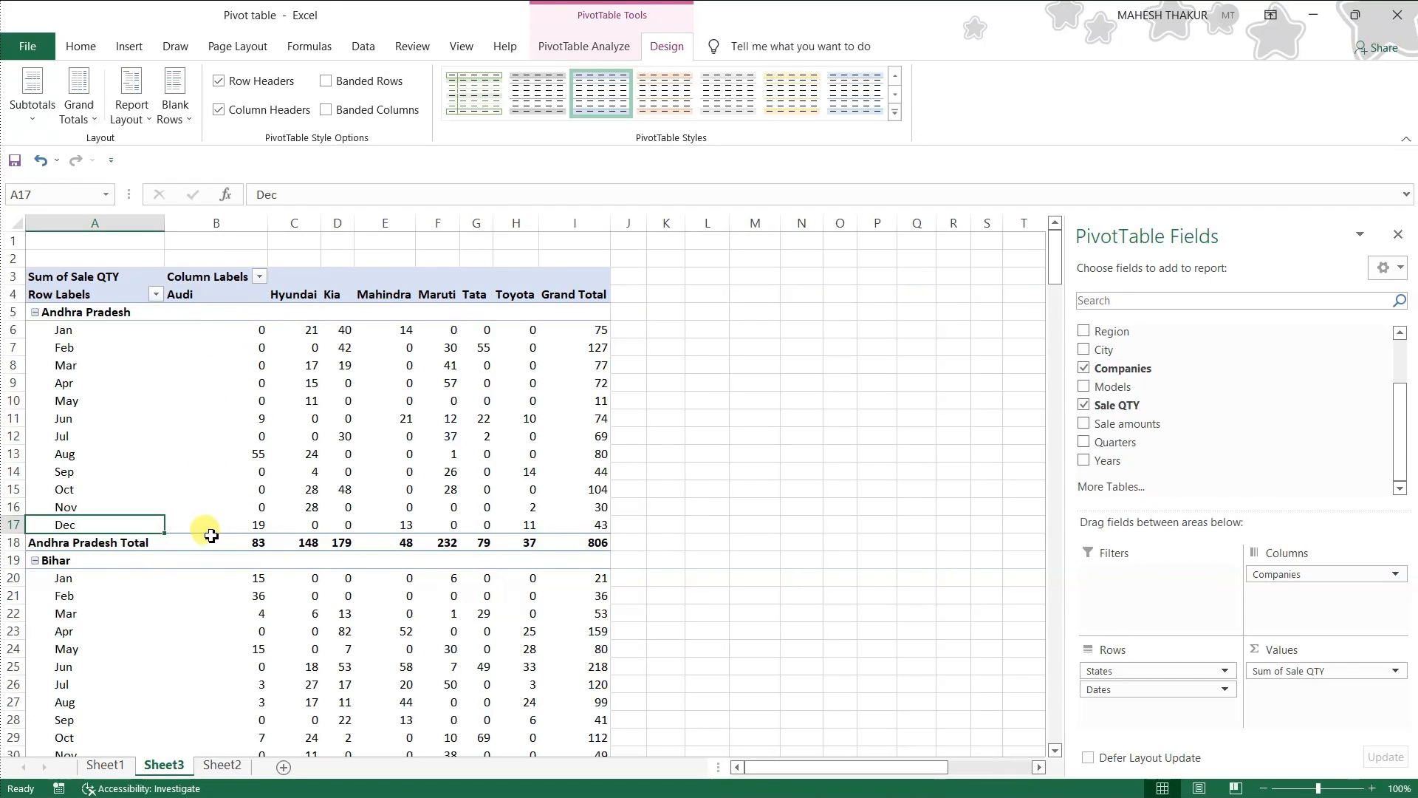
Turn the grand totals off for rows and columns and switch them back on for both.
{"action": "left_click", "coordinate": [78, 107]}
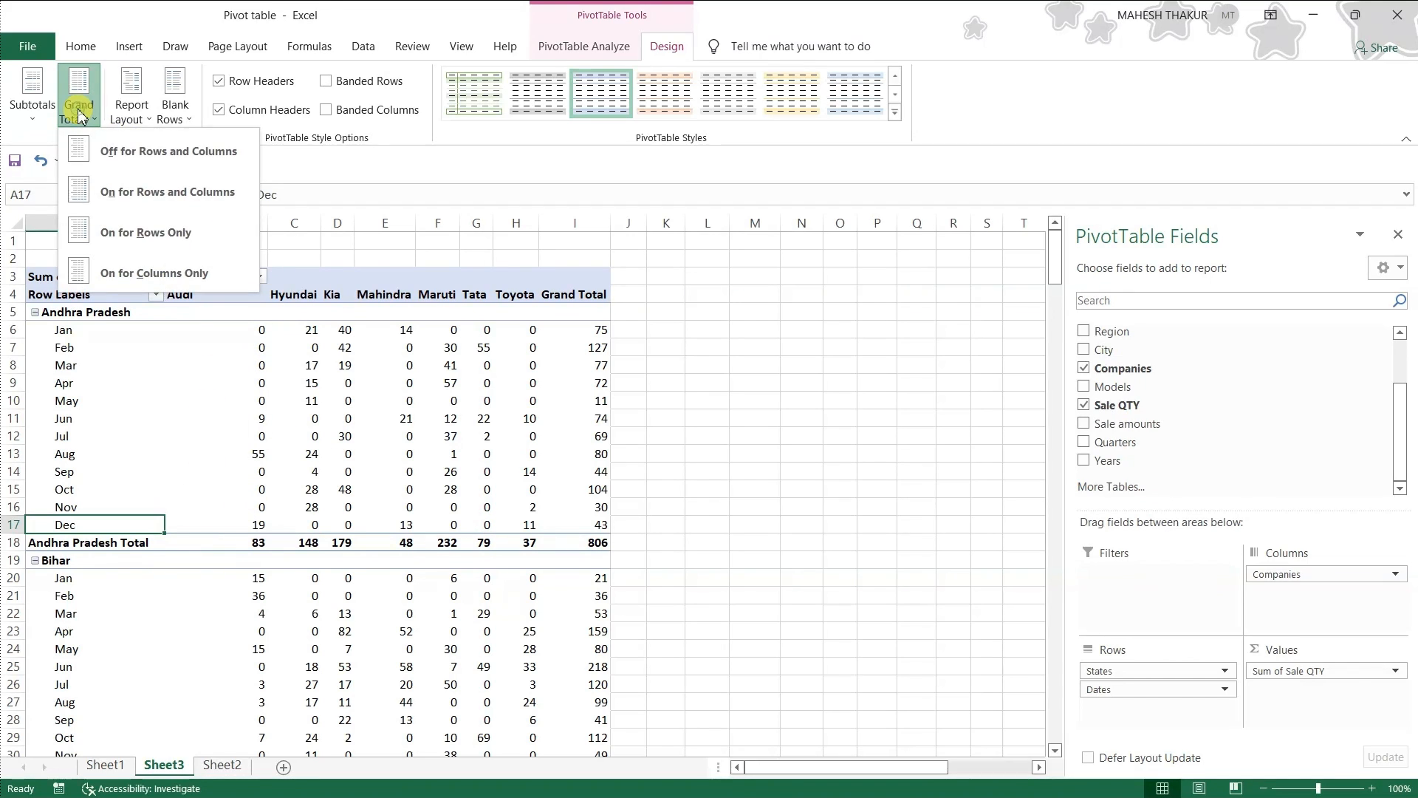
{"action": "left_click", "coordinate": [105, 162]}
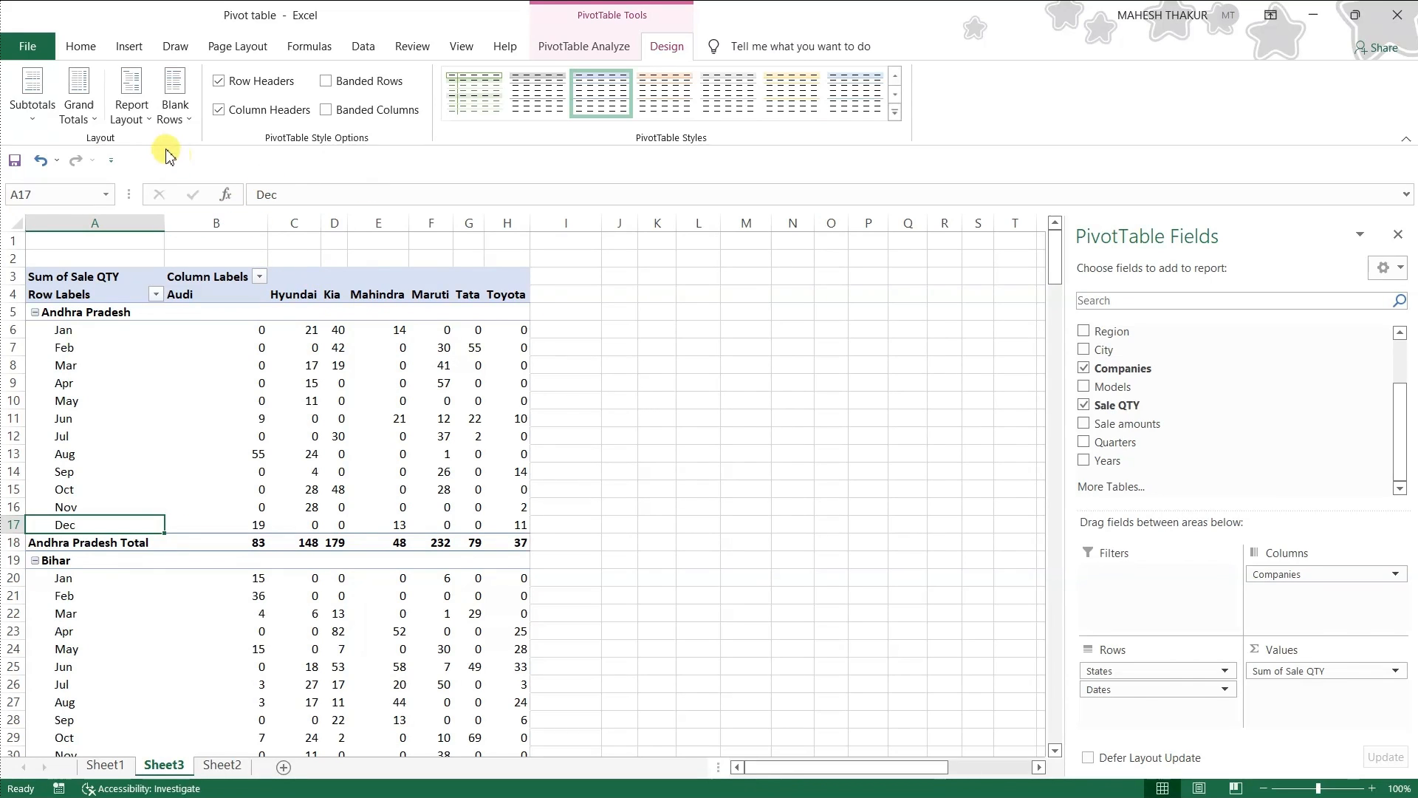
{"action": "left_click", "coordinate": [94, 122]}
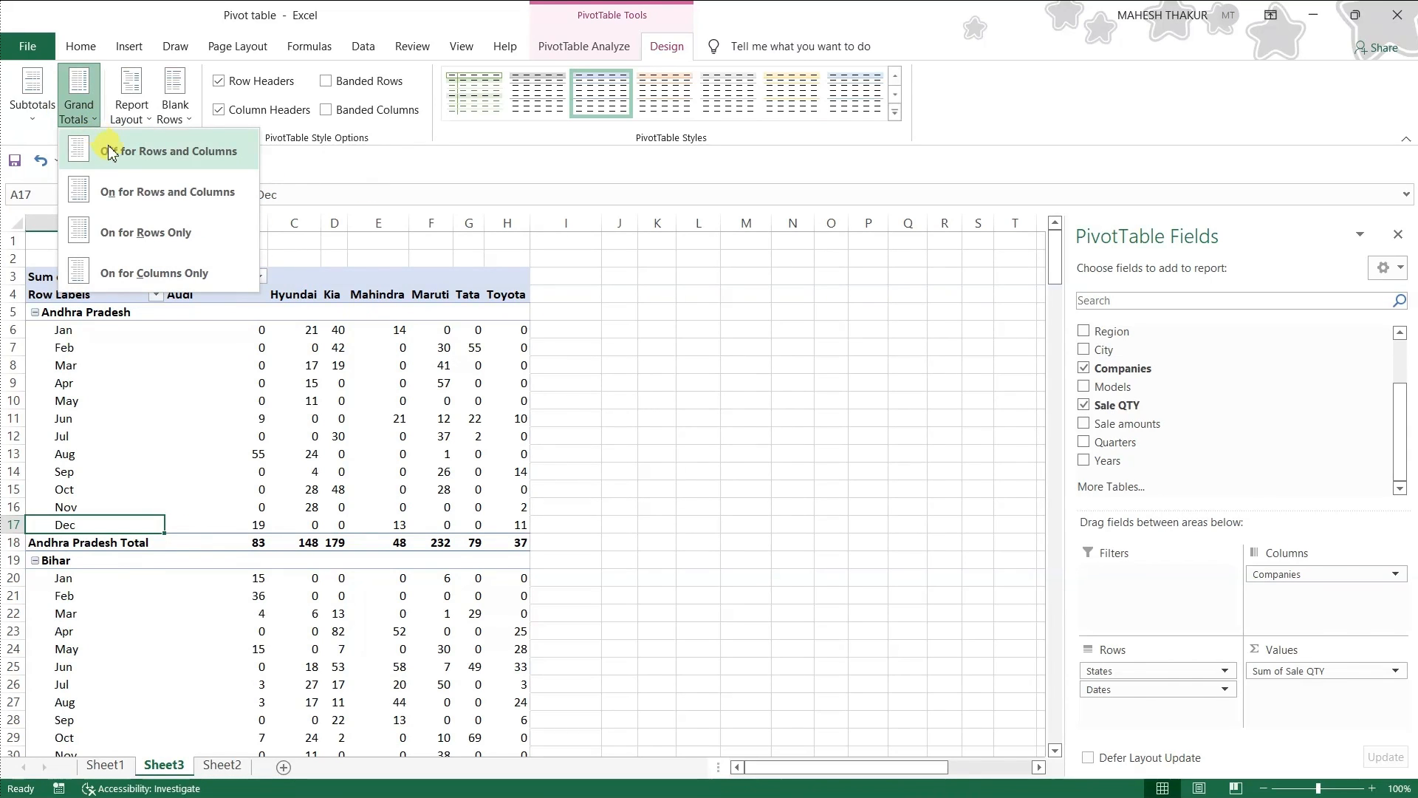
{"action": "left_click", "coordinate": [155, 204]}
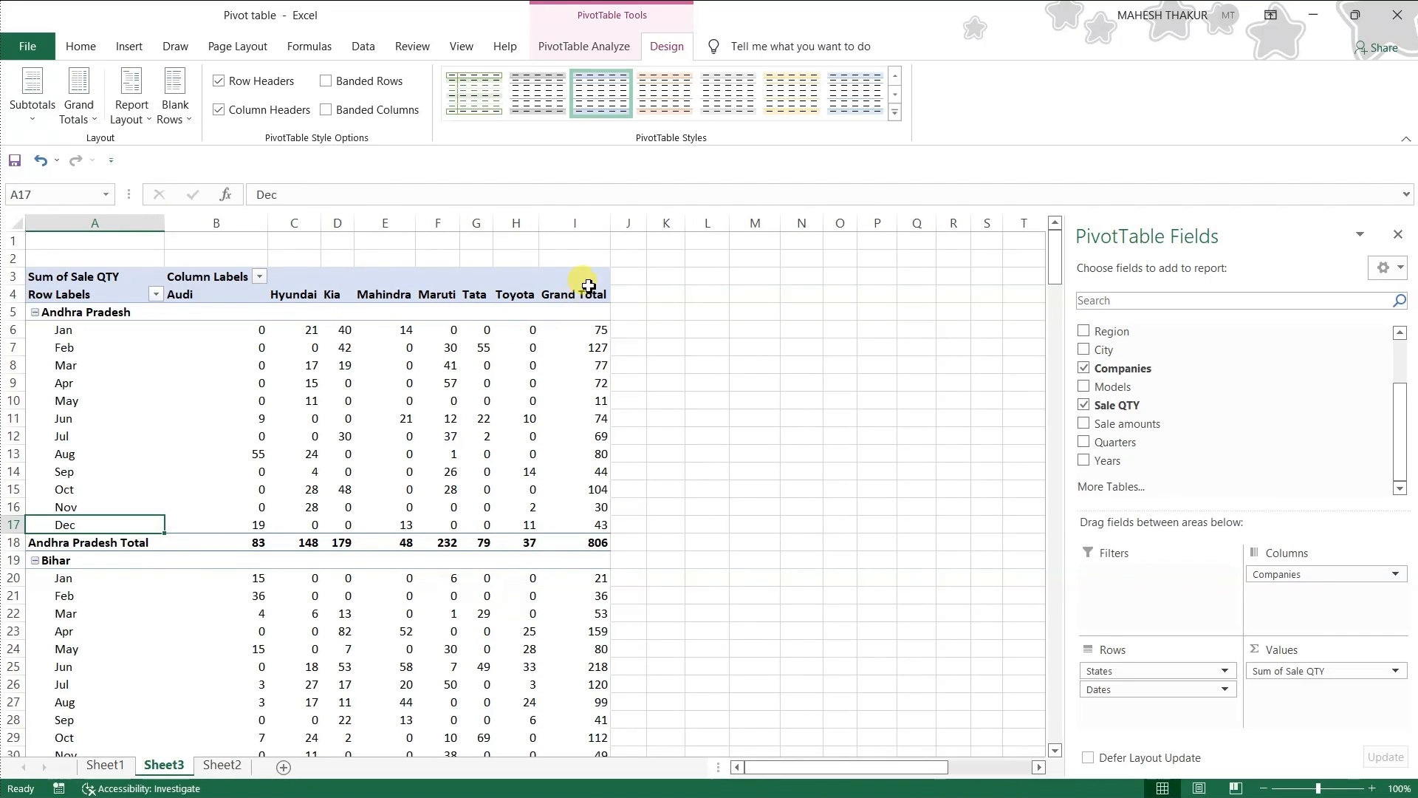
Examine how Andhra Pradesh's monthly company values and total row add up to the grand totals, and check the Grand Totals options.
{"action": "left_click_drag", "start_coordinate": [251, 331], "coordinate": [559, 332]}
{"action": "left_click_drag", "start_coordinate": [237, 345], "coordinate": [532, 347]}
{"action": "left_click_drag", "start_coordinate": [237, 365], "coordinate": [512, 348]}
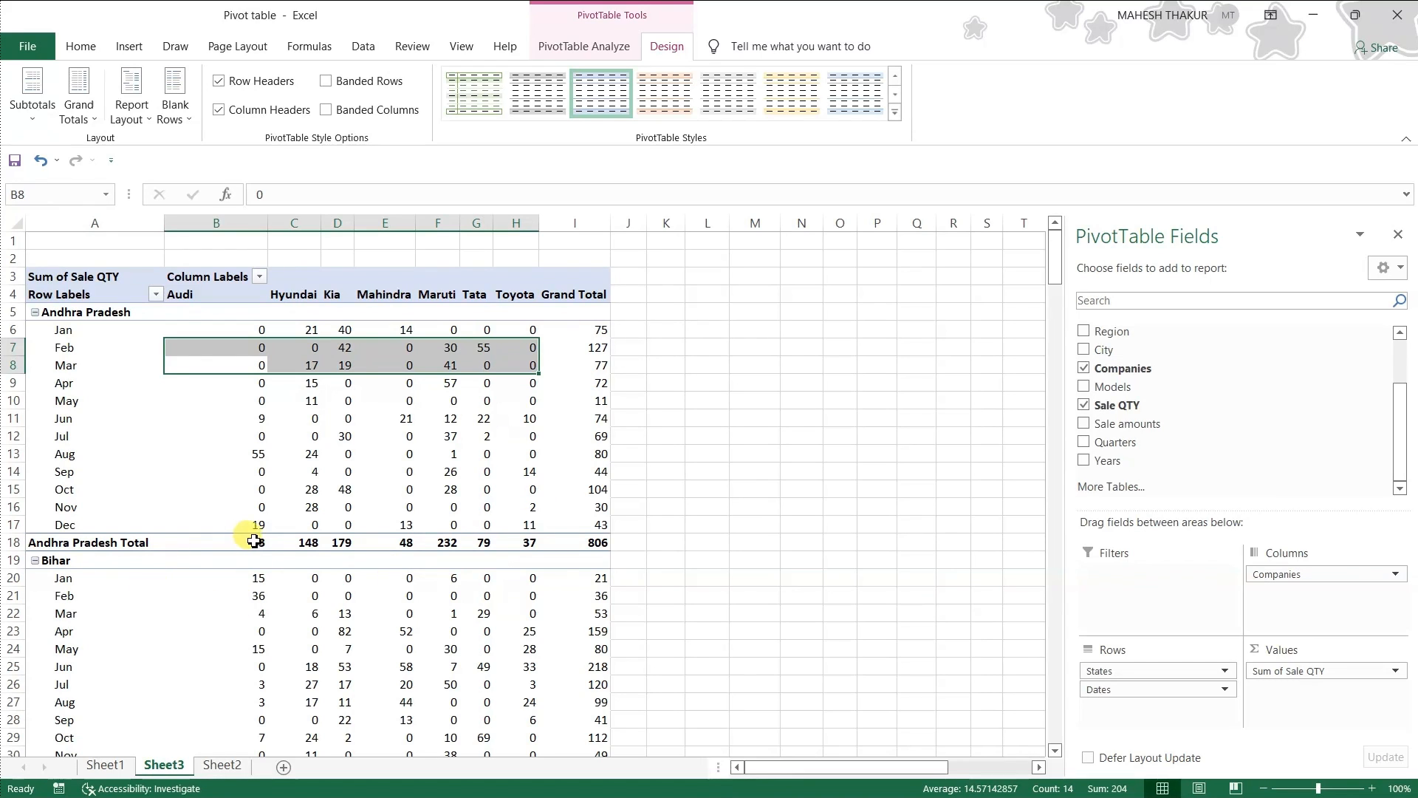
{"action": "mouse_move", "coordinate": [238, 542]}
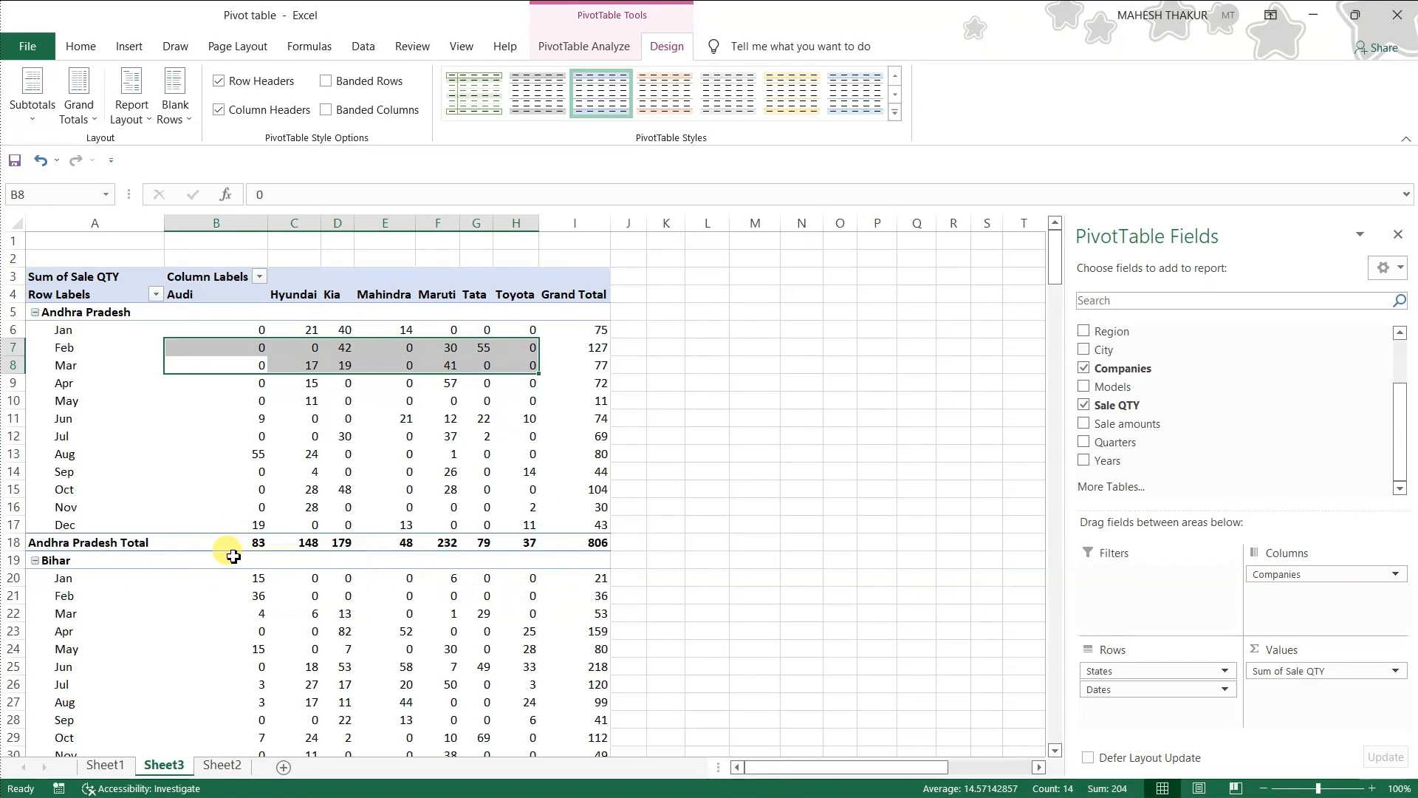
{"action": "left_click_drag", "start_coordinate": [239, 545], "coordinate": [514, 539]}
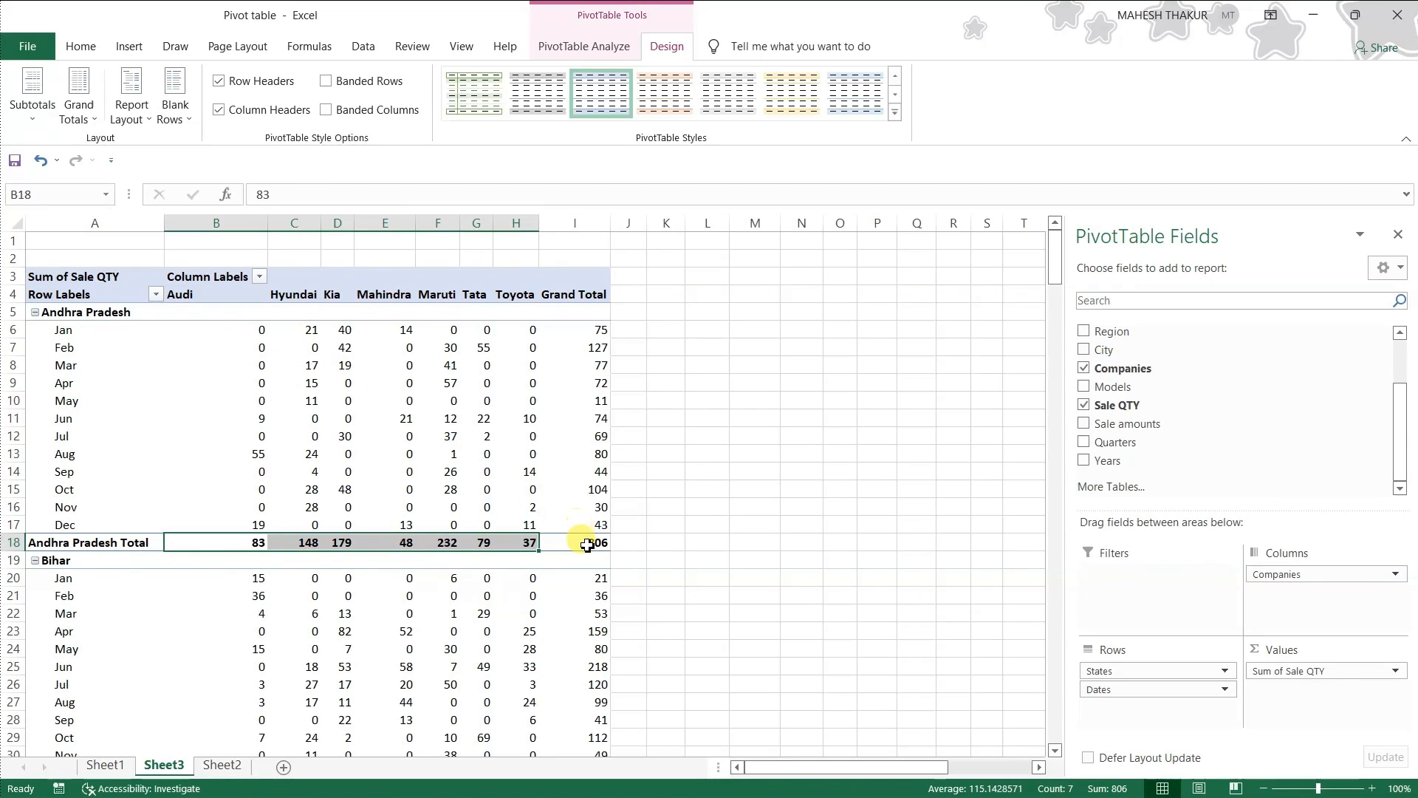
{"action": "left_click", "coordinate": [78, 93]}
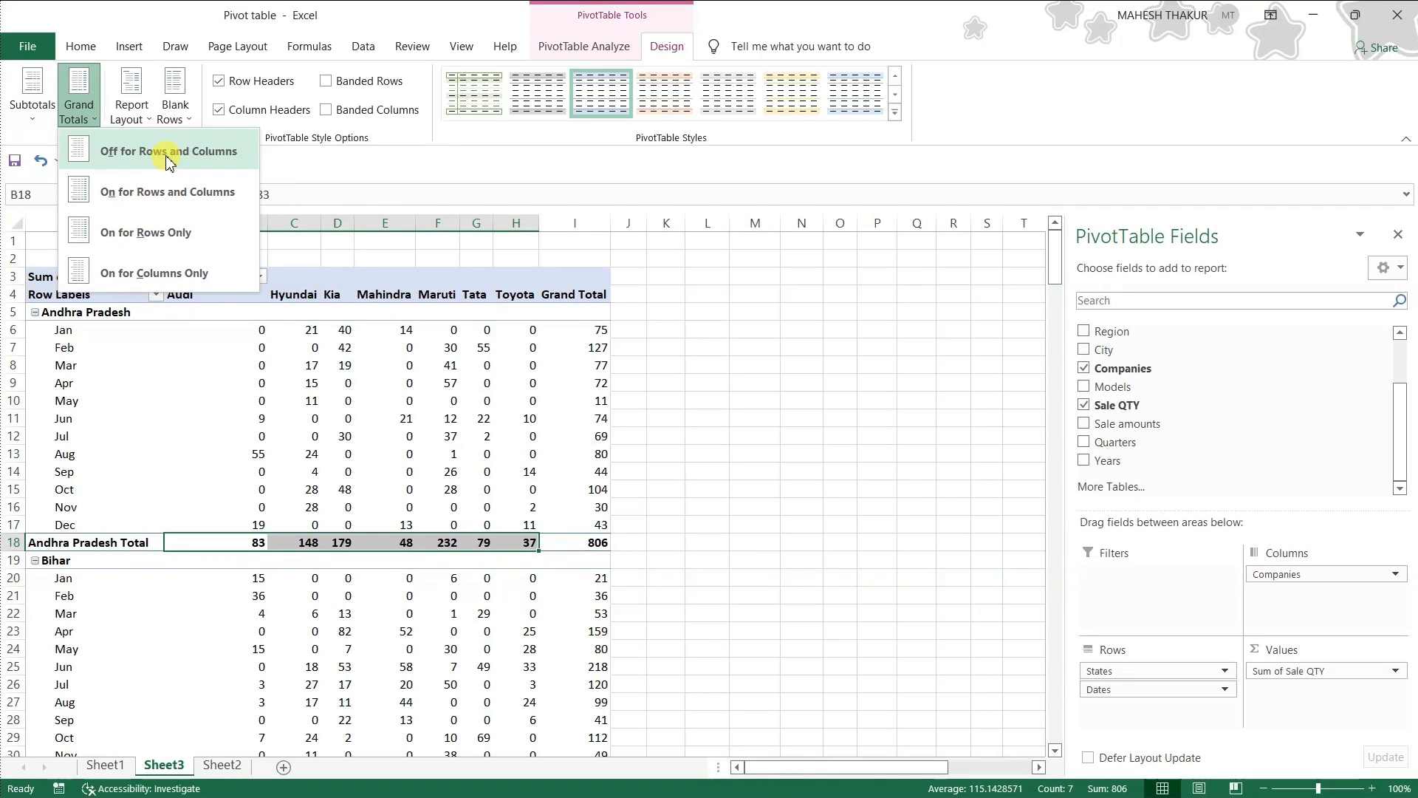
{"action": "left_click", "coordinate": [771, 344]}
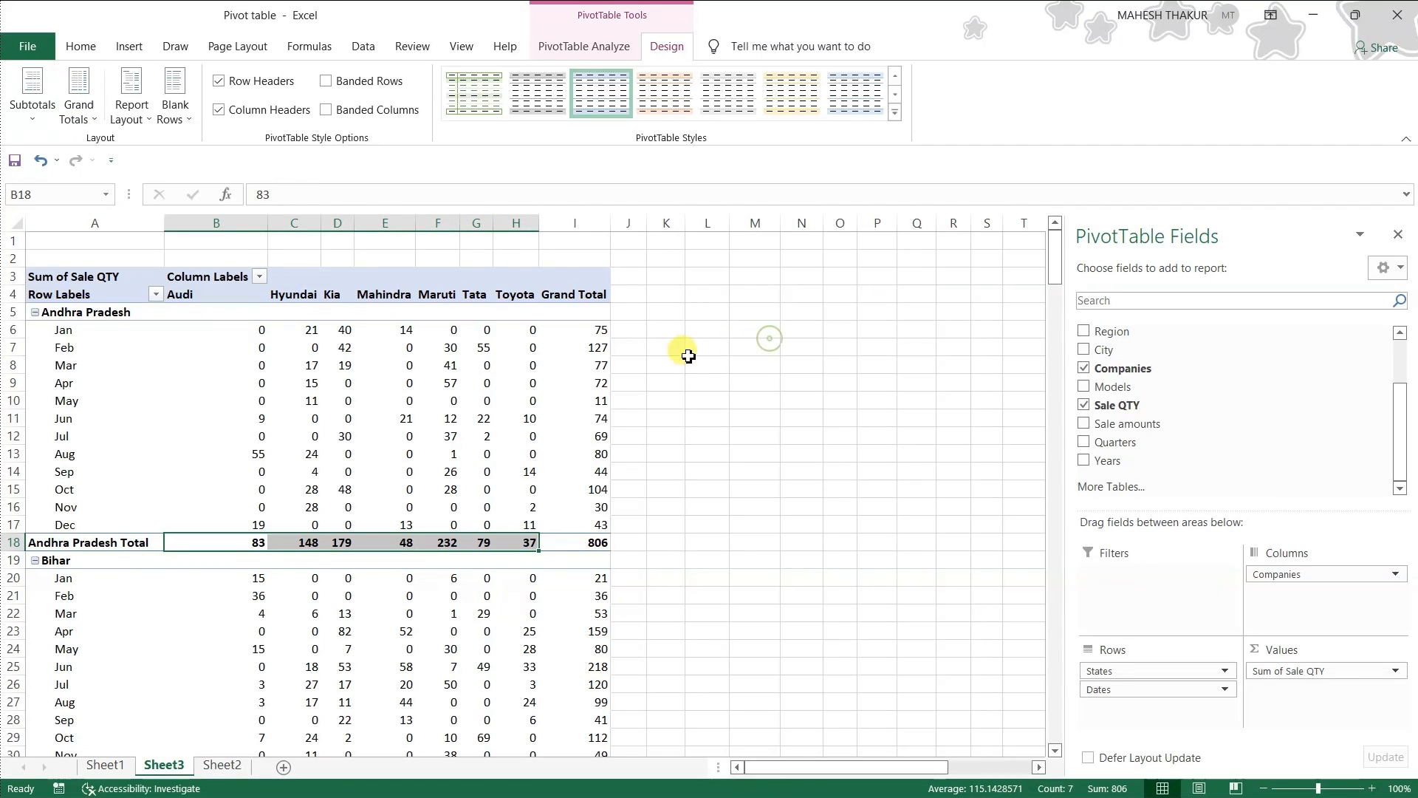
Show the PivotTable in compact form and switch the report layout to outline form.
{"action": "left_click", "coordinate": [132, 118]}
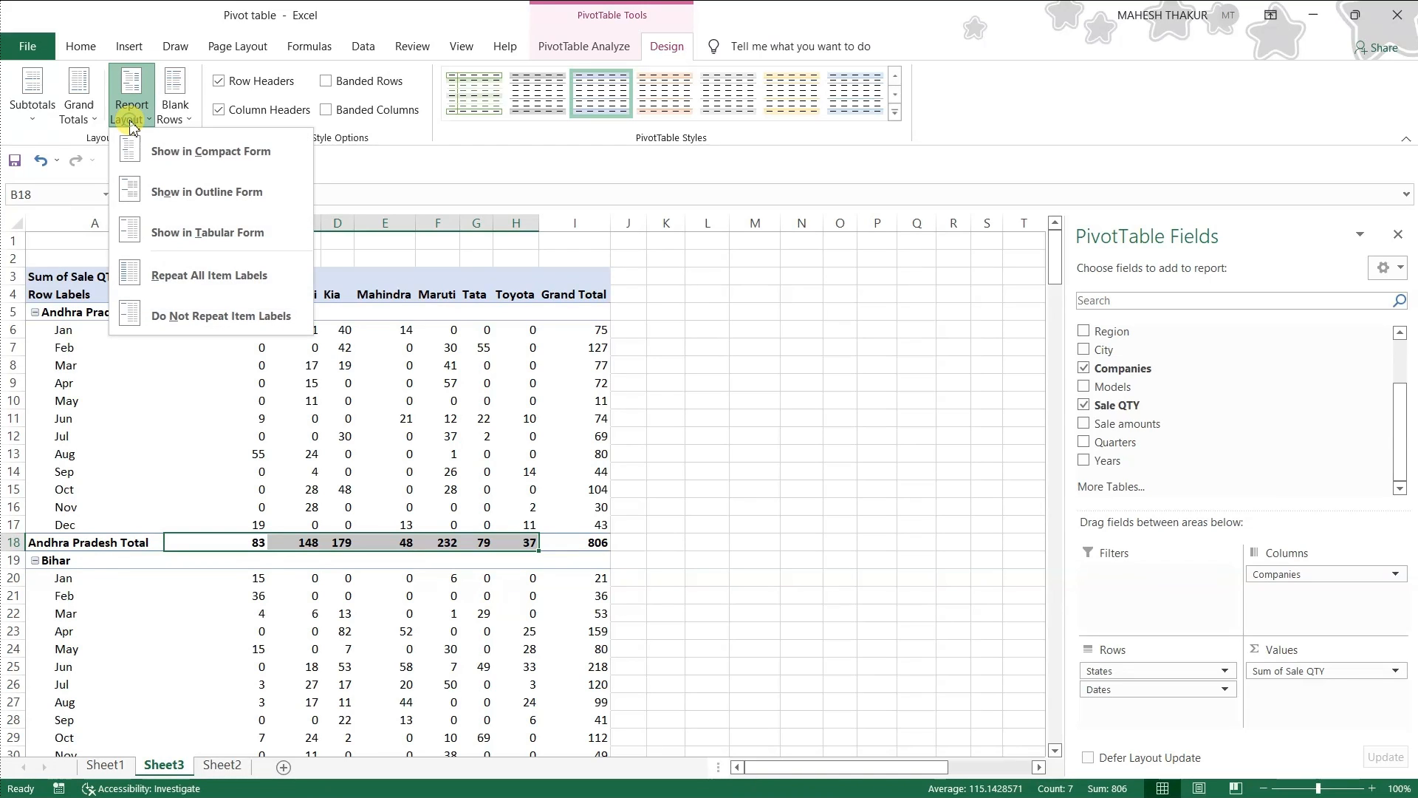
{"action": "left_click", "coordinate": [185, 152]}
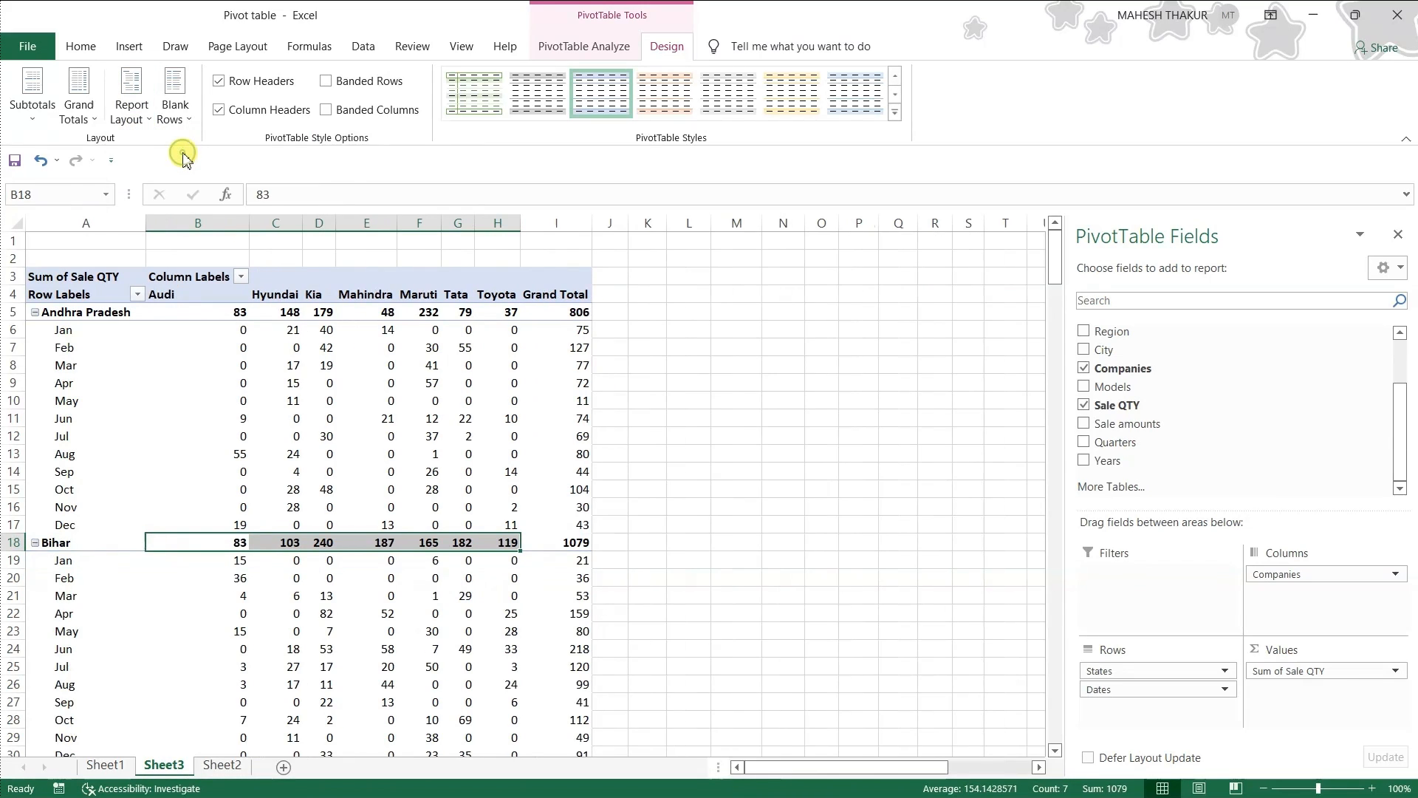
{"action": "left_click", "coordinate": [134, 118]}
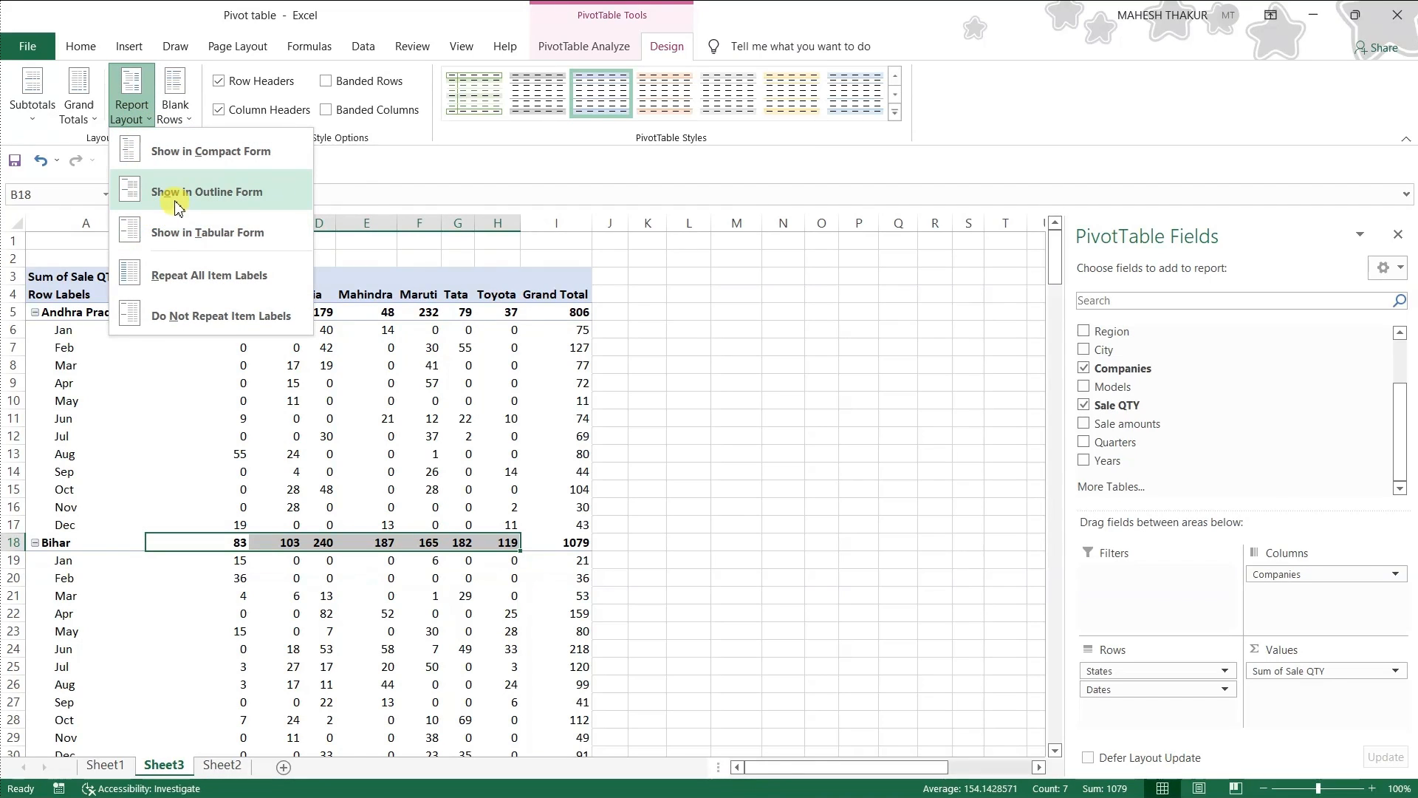
{"action": "left_click", "coordinate": [866, 283]}
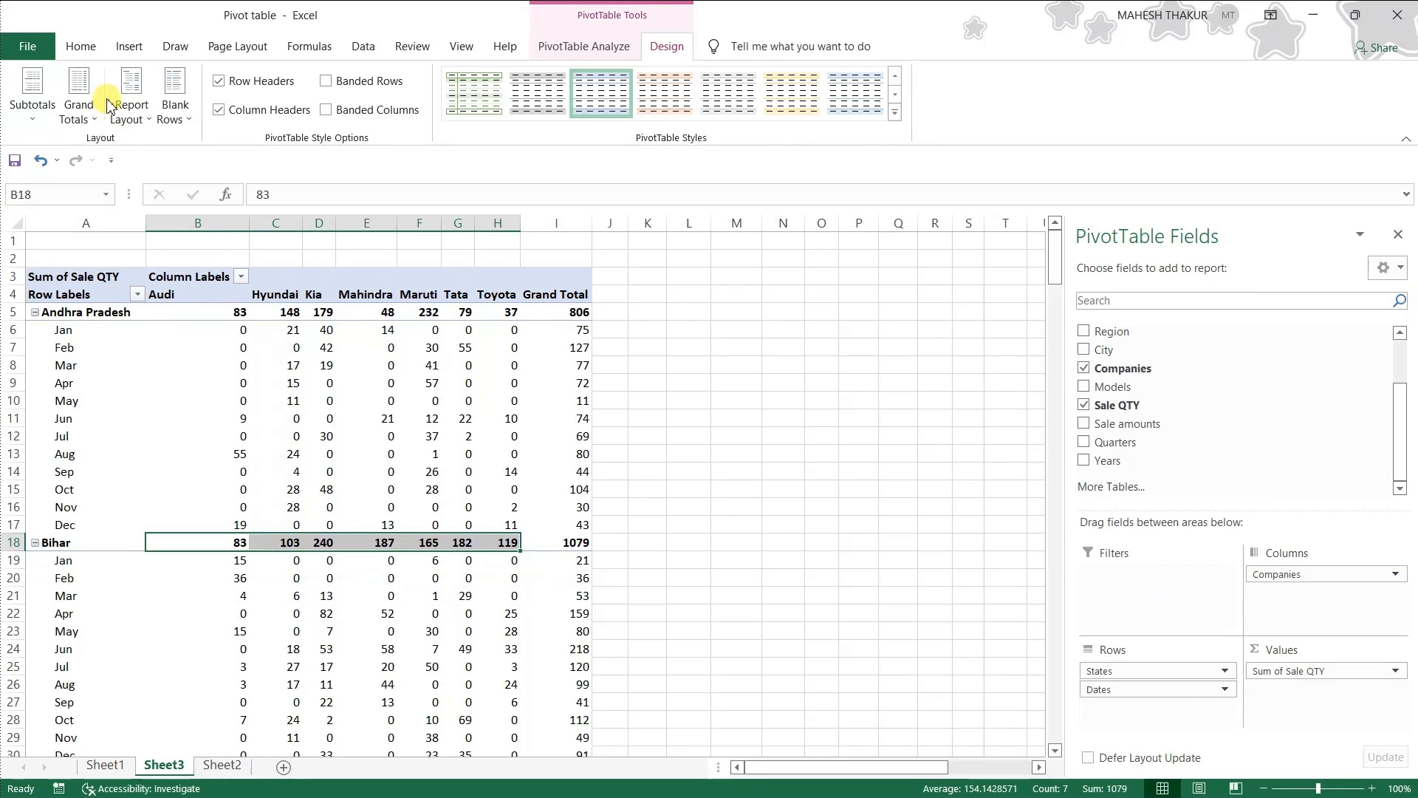
{"action": "left_click", "coordinate": [129, 99]}
{"action": "left_click", "coordinate": [153, 189]}
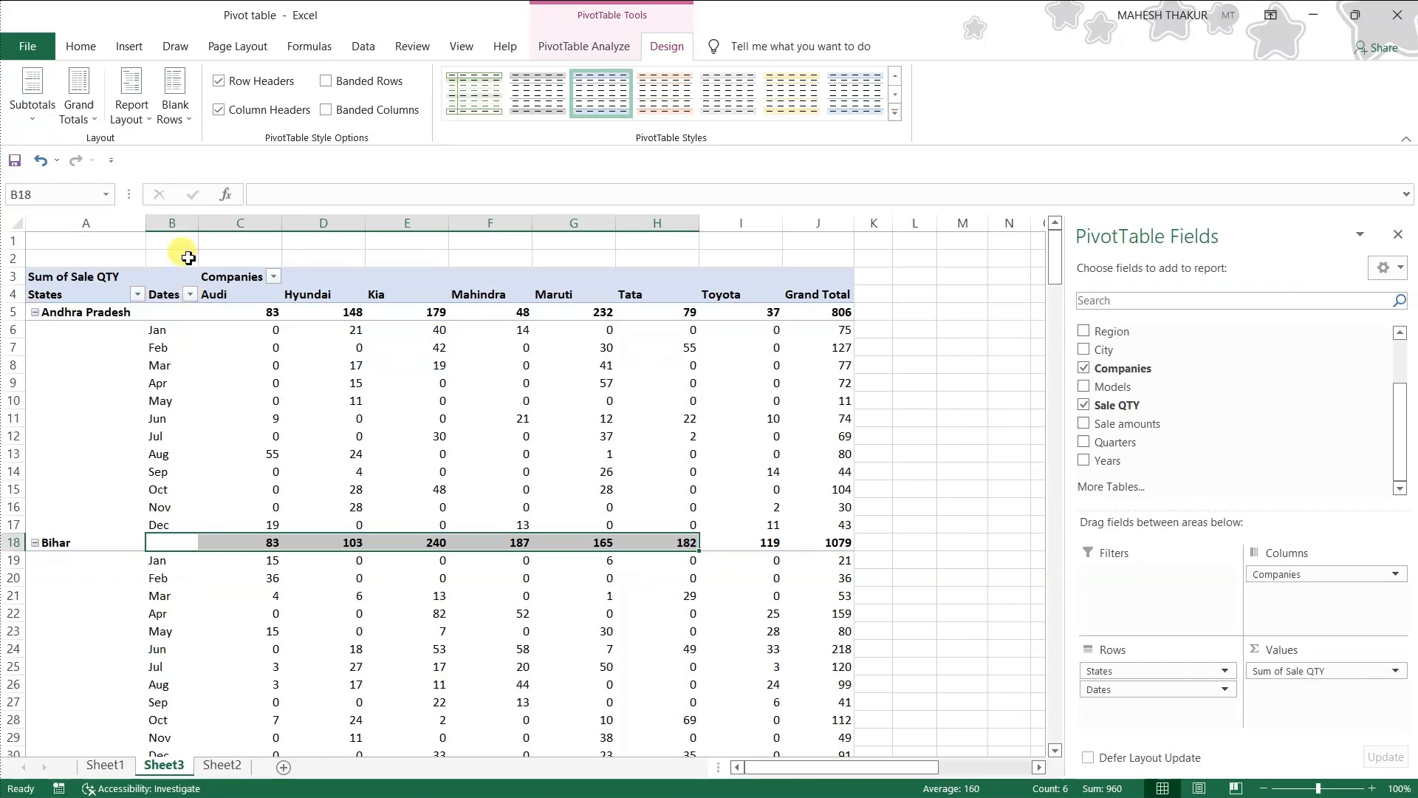
Switch the PivotTable's report layout to tabular form and review the remaining layout options.
{"action": "left_click", "coordinate": [132, 122]}
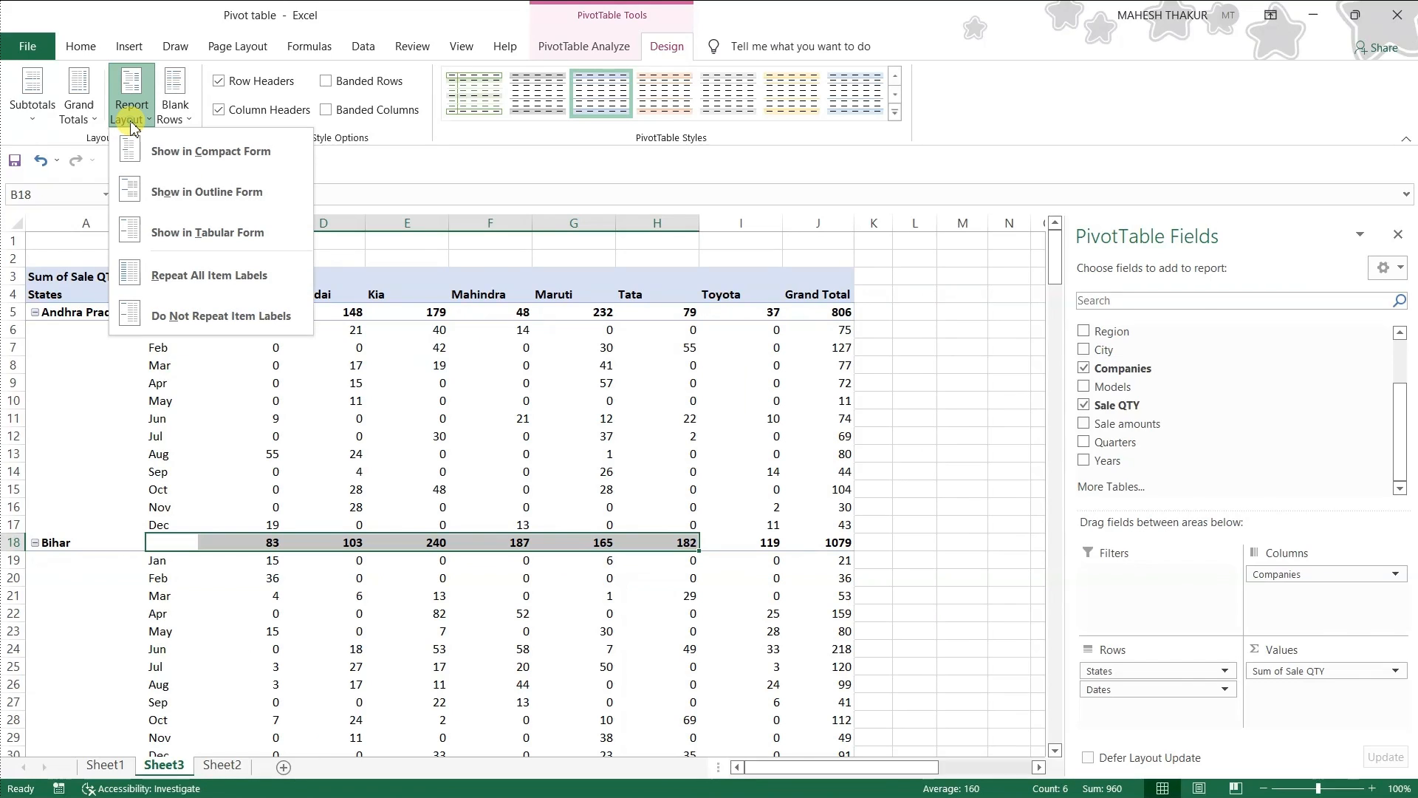
{"action": "left_click", "coordinate": [198, 234]}
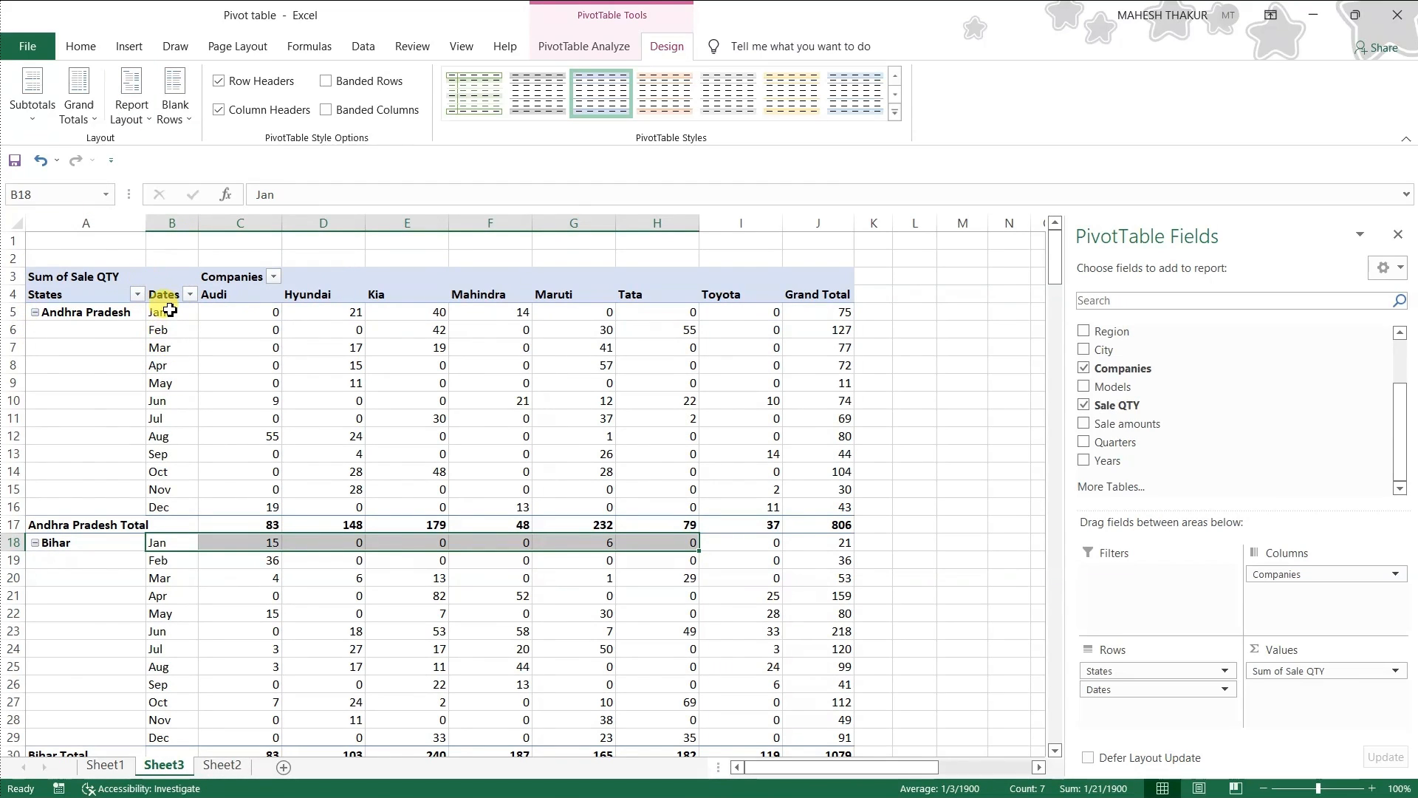
{"action": "left_click", "coordinate": [131, 103]}
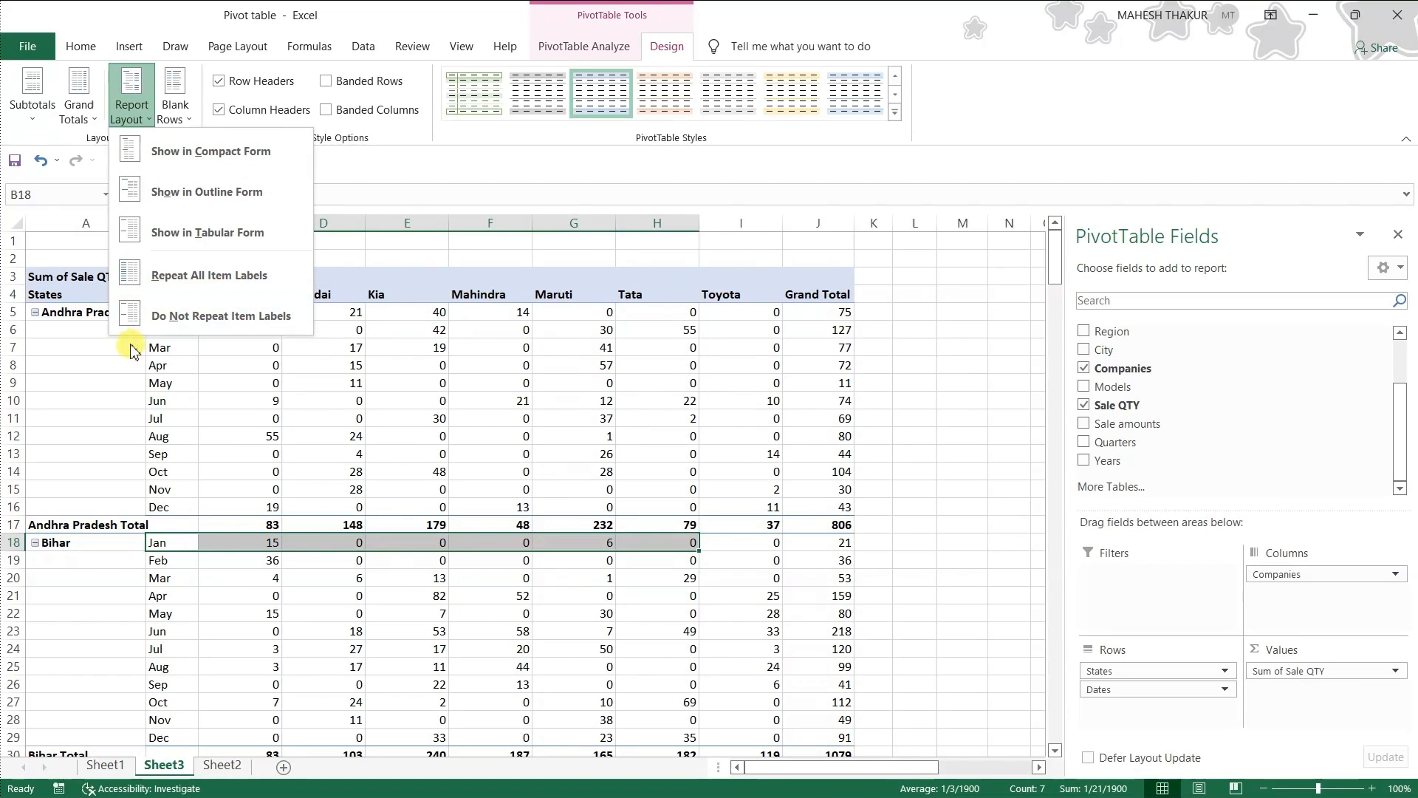
{"action": "left_click", "coordinate": [562, 166]}
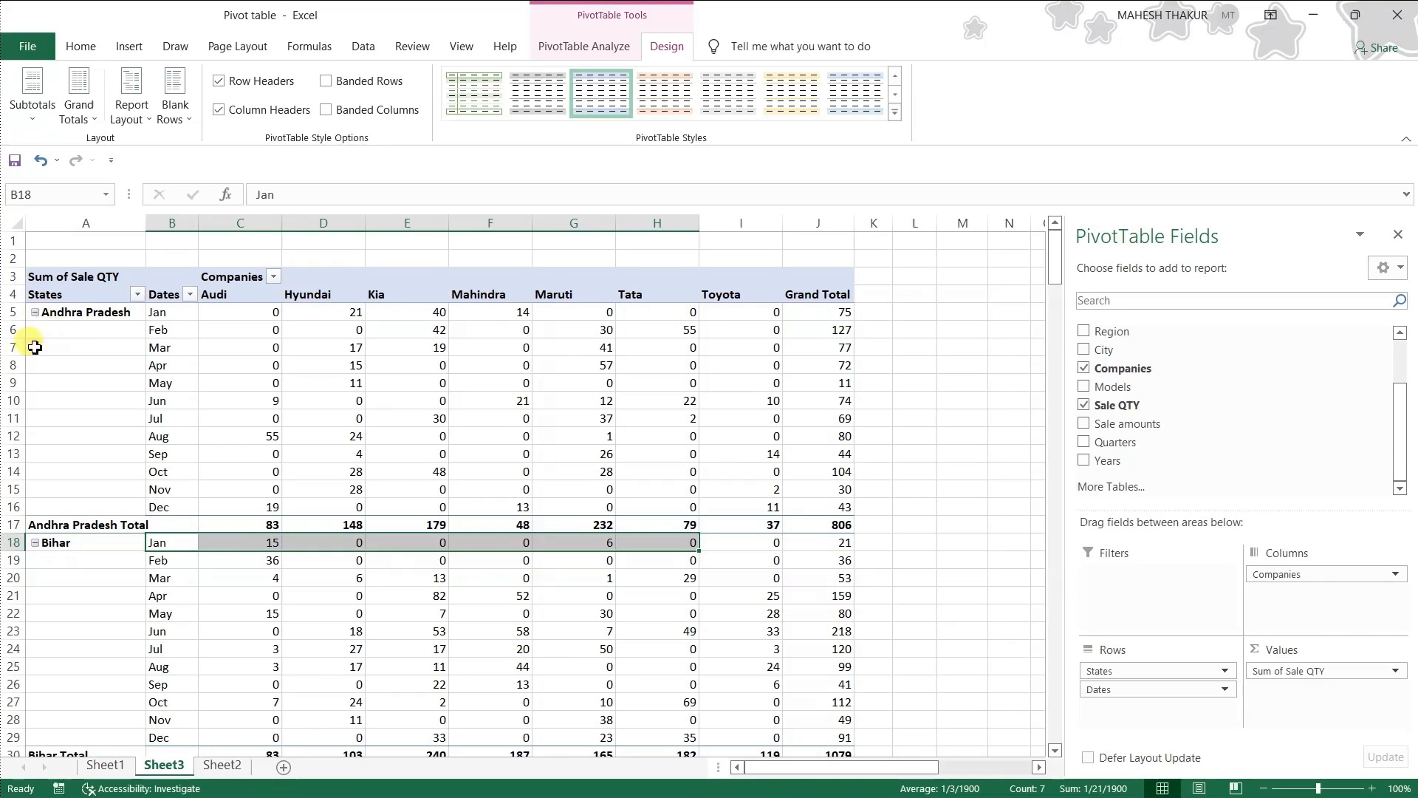
Repeat all item labels in the PivotTable's States column and switch the repetition off again.
{"action": "left_click", "coordinate": [133, 113]}
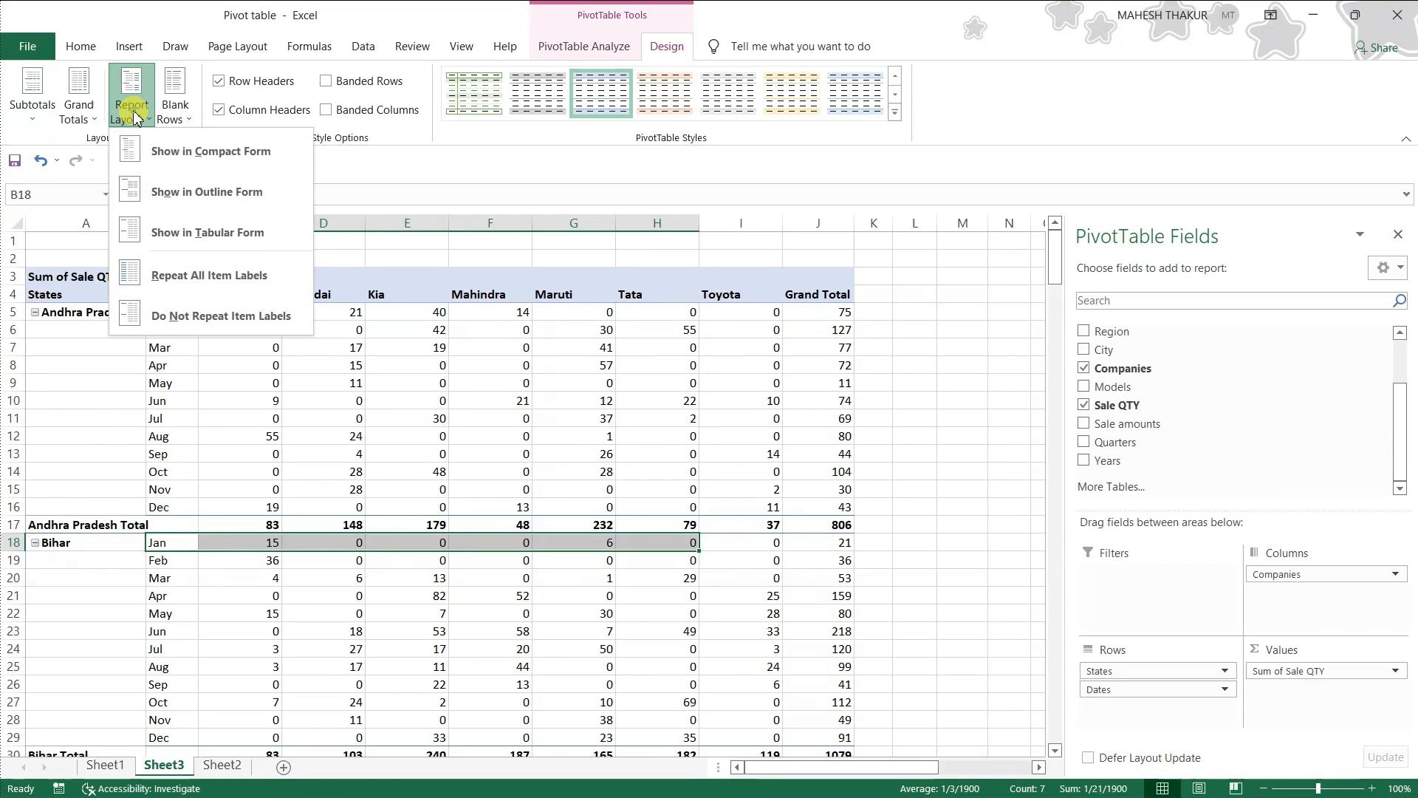
{"action": "left_click", "coordinate": [185, 277]}
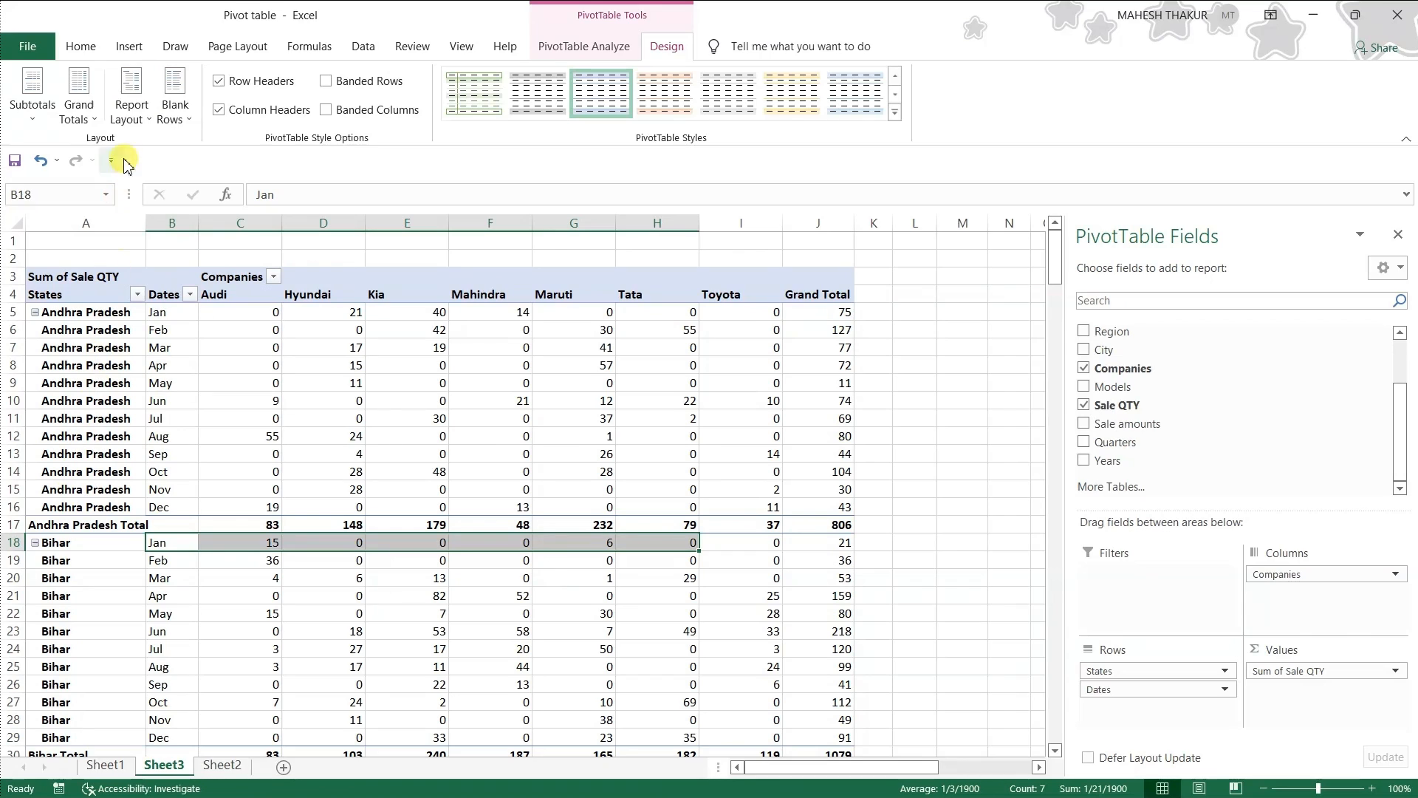
{"action": "left_click", "coordinate": [132, 103]}
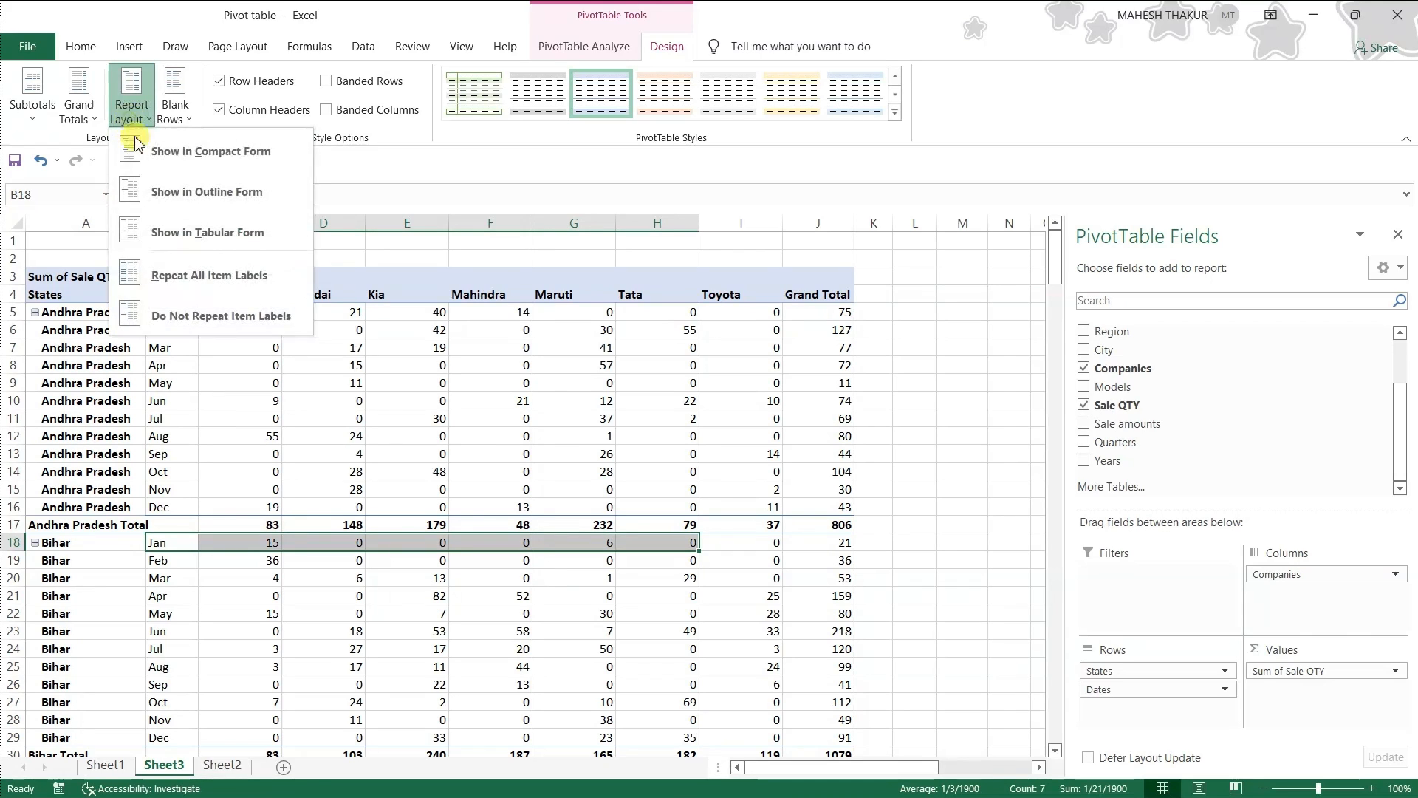
{"action": "left_click", "coordinate": [180, 319]}
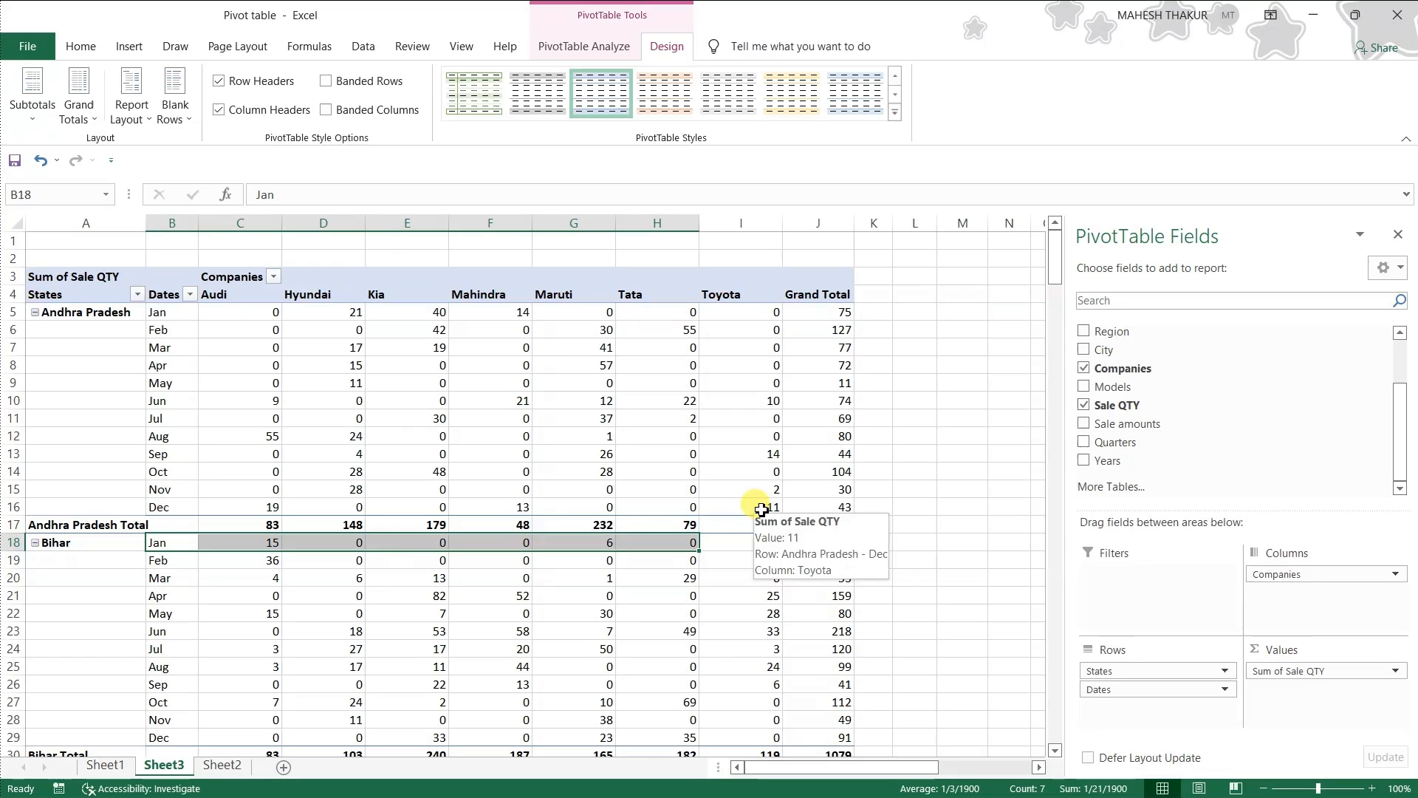
Insert a blank line after each item in the PivotTable and review the spacing between the state groups.
{"action": "left_click", "coordinate": [174, 118]}
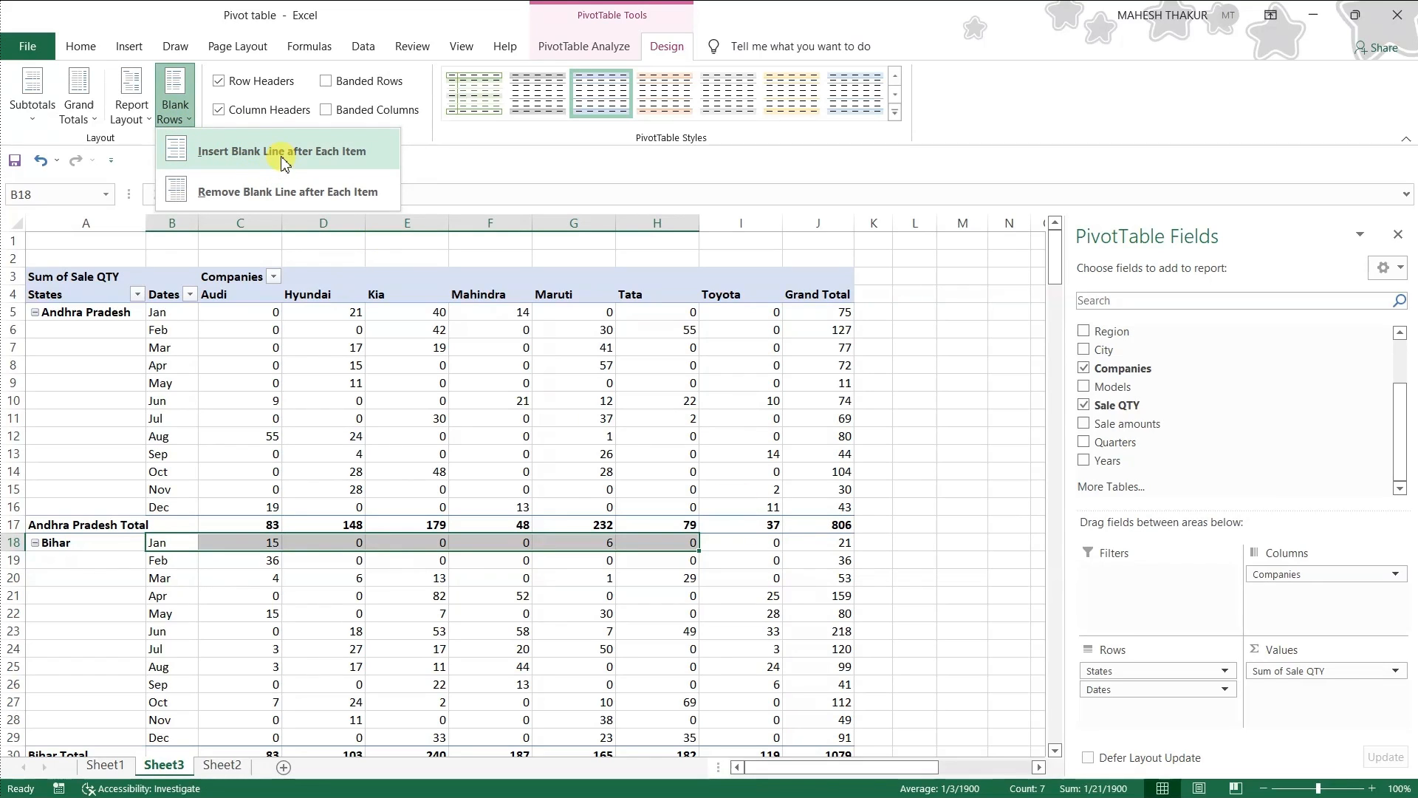
{"action": "left_click", "coordinate": [283, 152]}
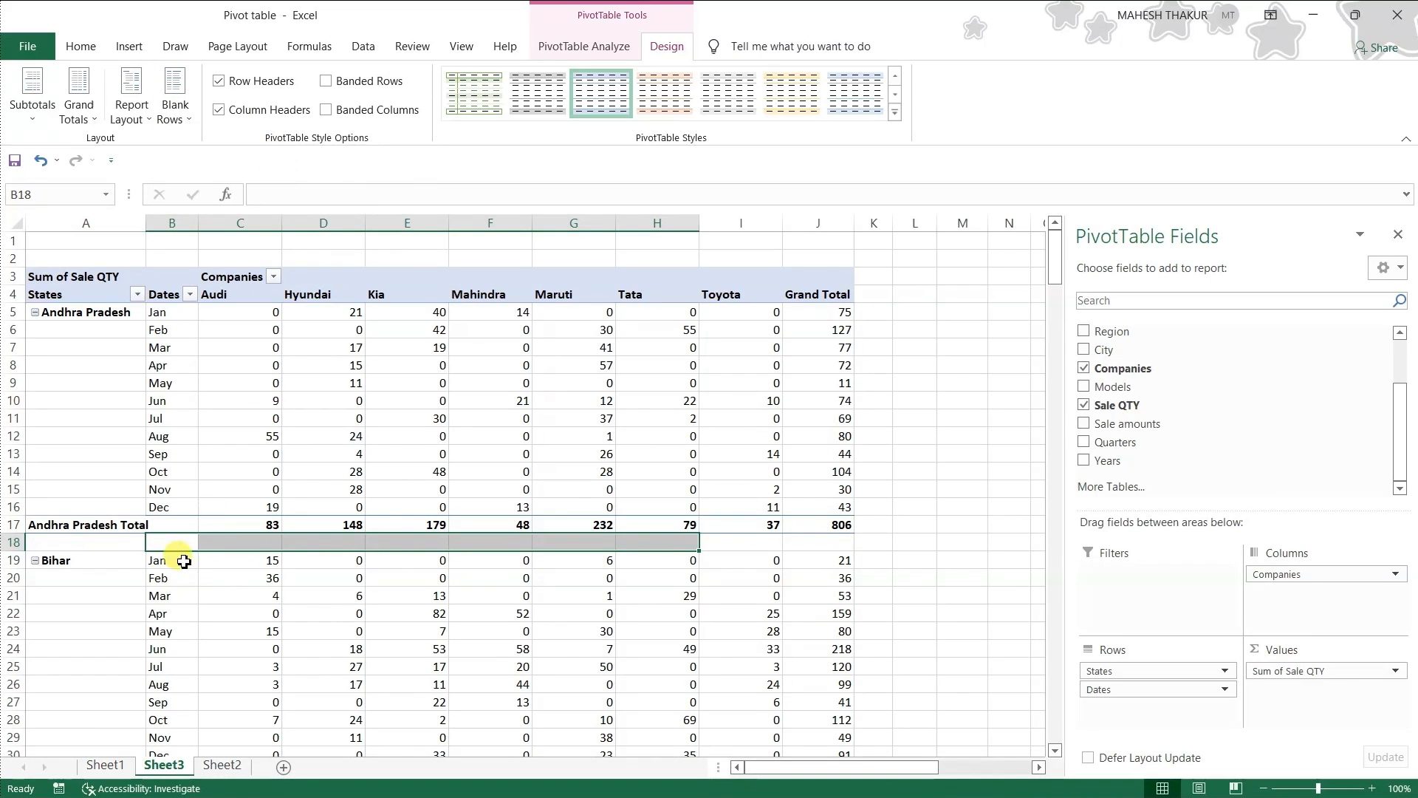
{"action": "left_click", "coordinate": [207, 594]}
{"action": "scroll", "coordinate": [254, 550], "scroll_direction": "down", "scroll_amount": 9}
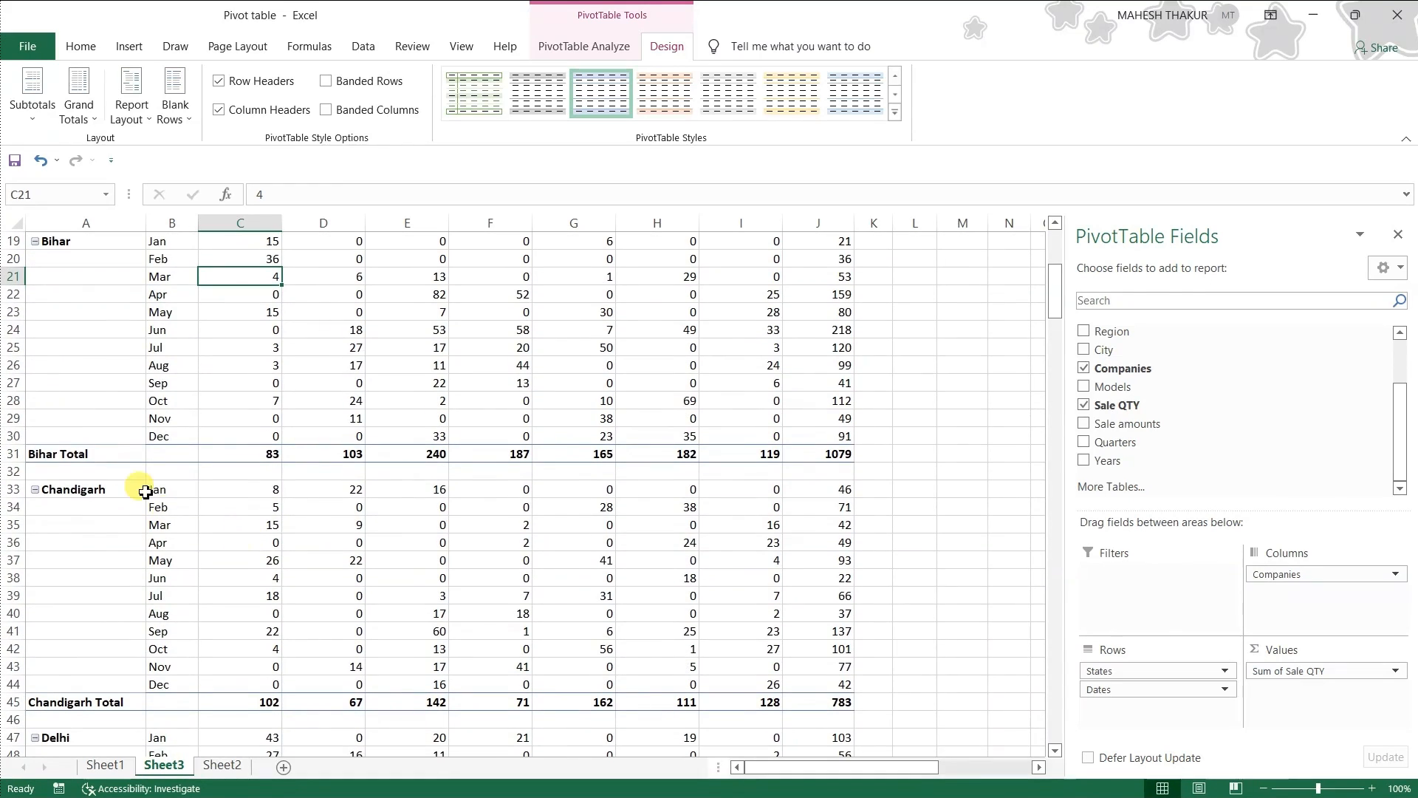
{"action": "scroll", "coordinate": [275, 505], "scroll_direction": "down", "scroll_amount": 1}
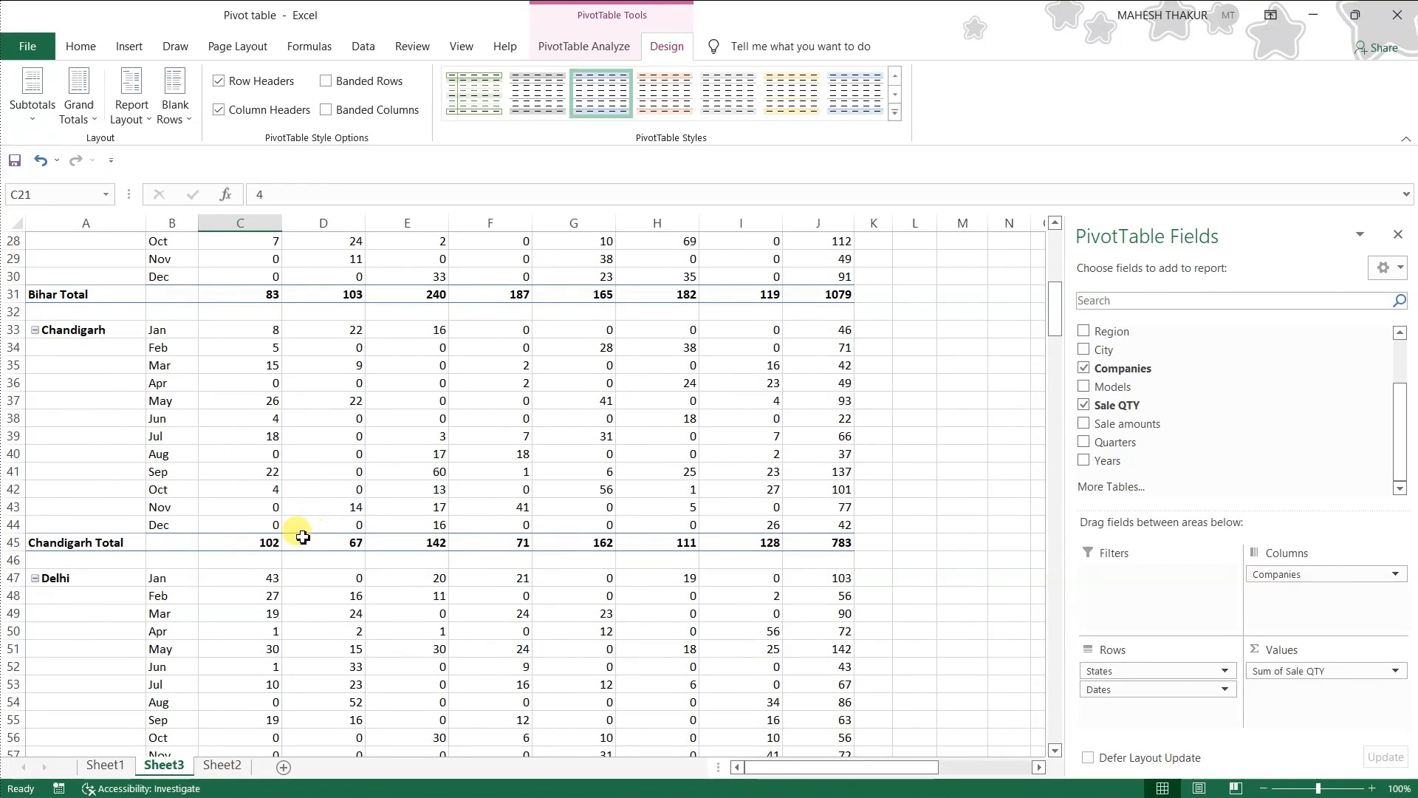
{"action": "scroll", "coordinate": [194, 502], "scroll_direction": "up", "scroll_amount": 3}
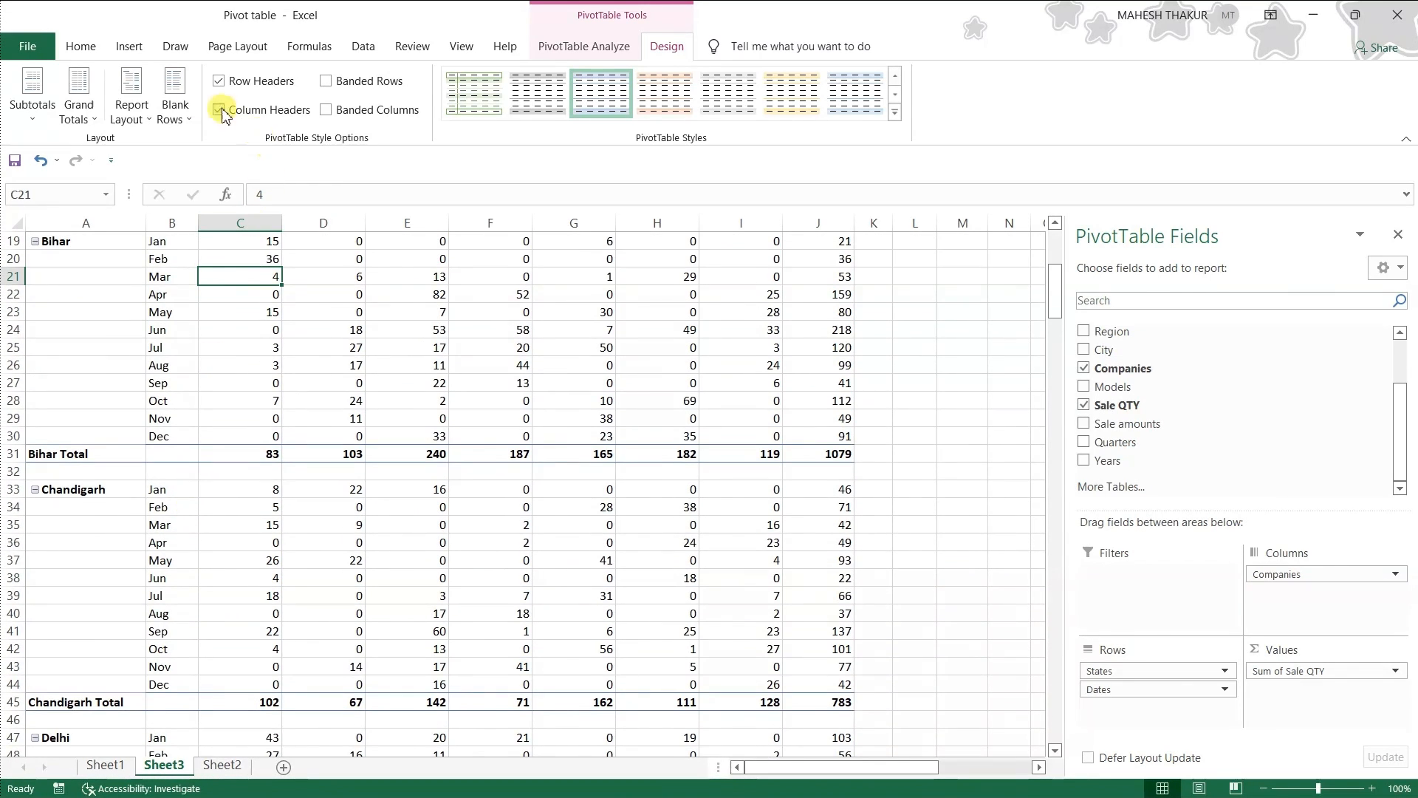
{"action": "scroll", "coordinate": [180, 133], "scroll_direction": "up", "scroll_amount": 2}
{"action": "scroll", "coordinate": [185, 243], "scroll_direction": "down", "scroll_amount": 3}
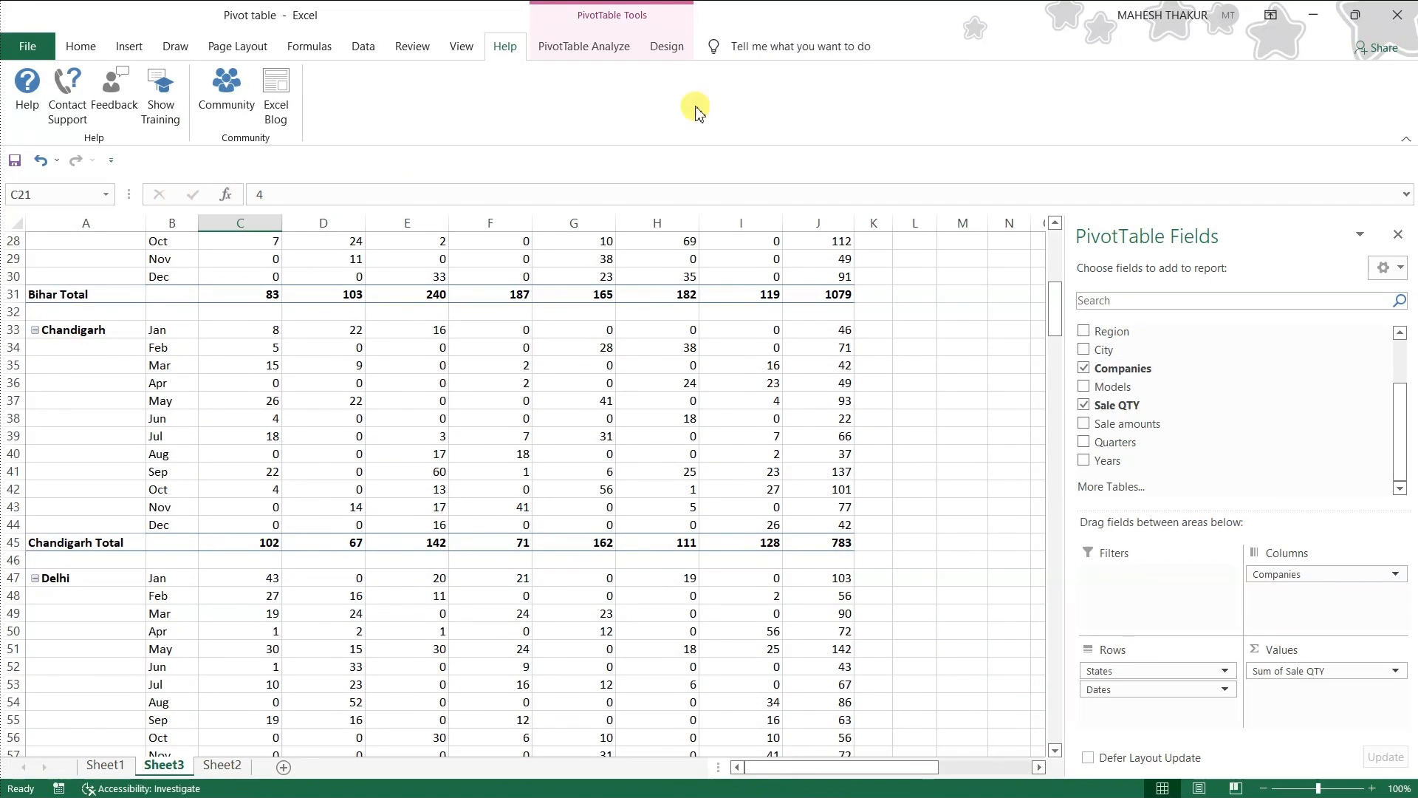
Remove the blank line after each item in the PivotTable.
{"action": "left_click", "coordinate": [667, 45]}
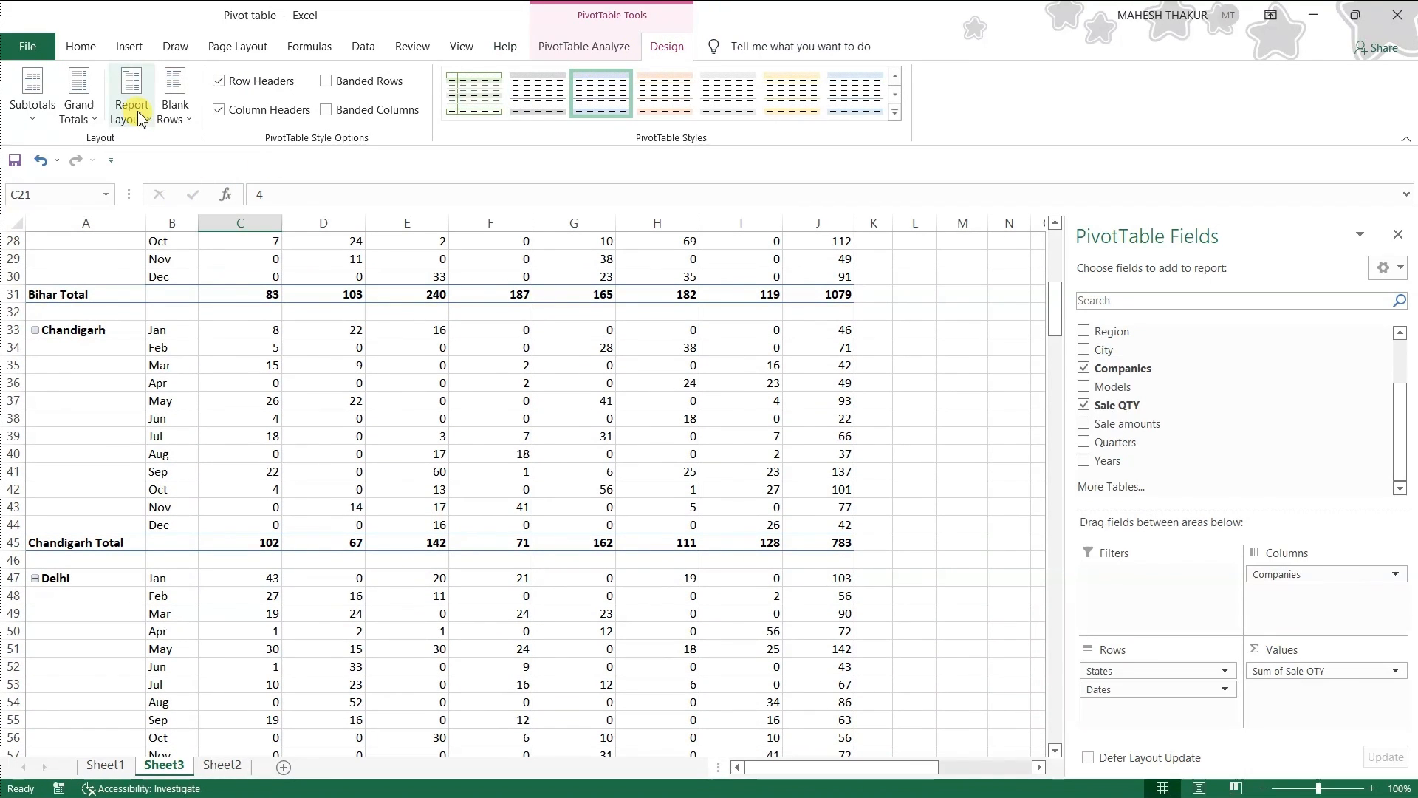
{"action": "left_click", "coordinate": [175, 104]}
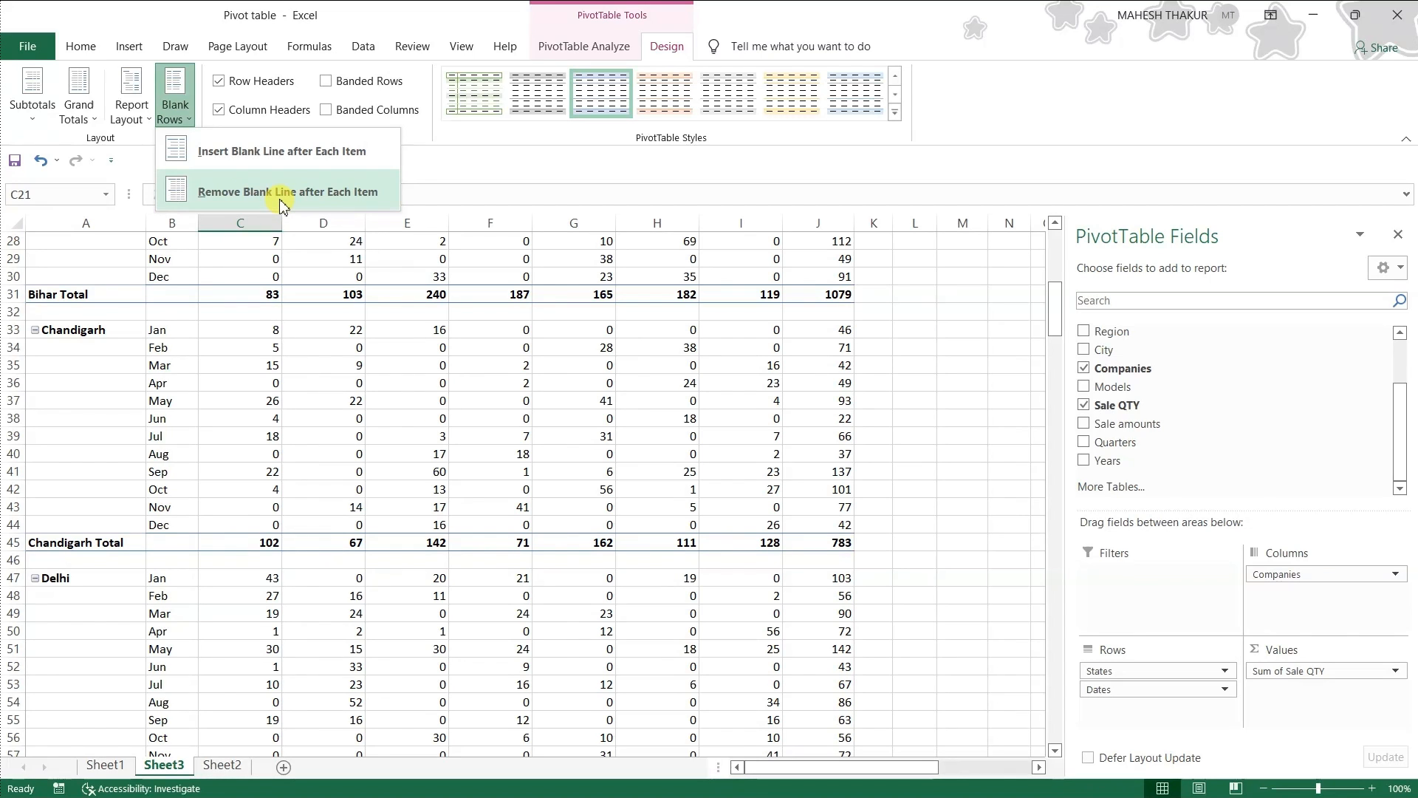
{"action": "left_click", "coordinate": [283, 194]}
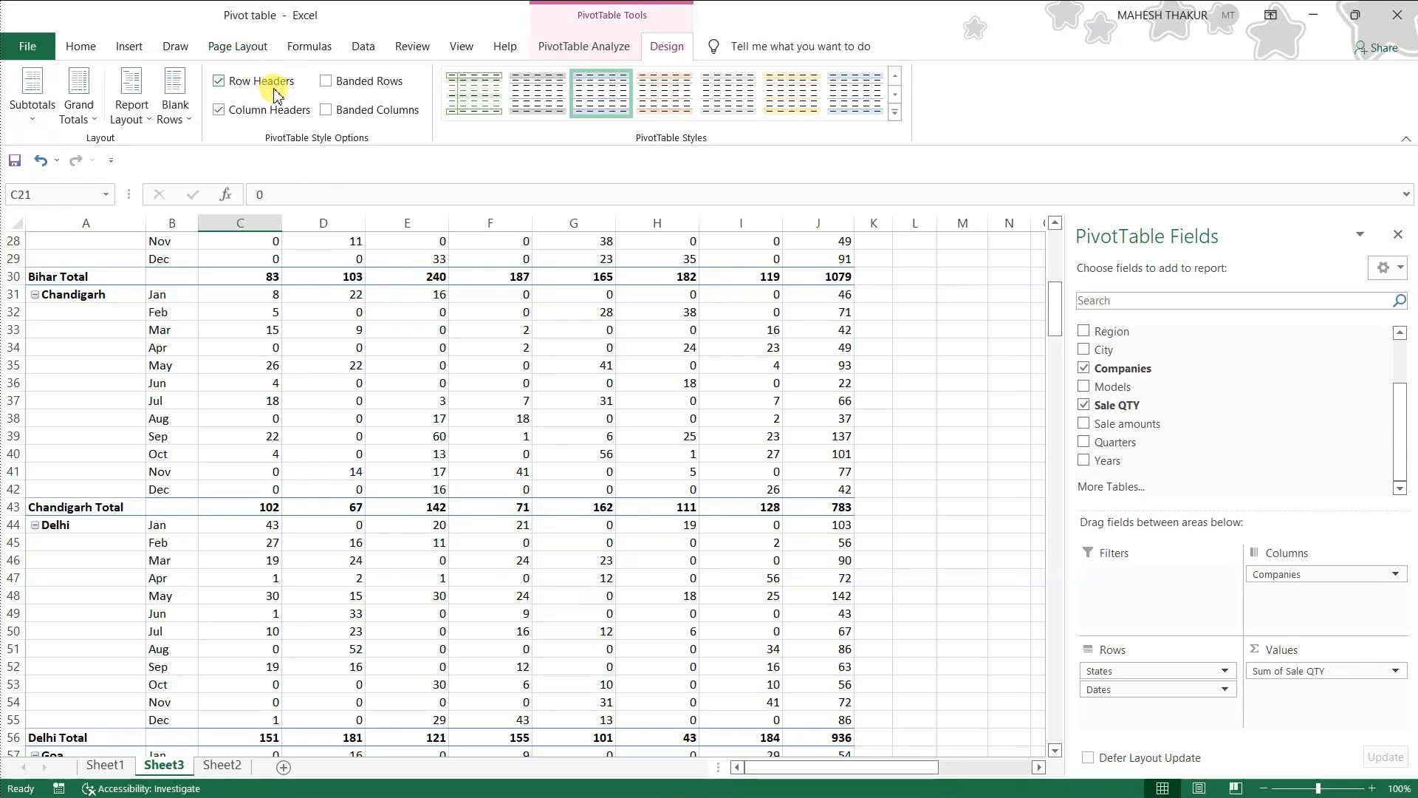
Toggle the PivotTable's Row Headers style option off and back on to compare the formatting of the state labels.
{"action": "scroll", "coordinate": [260, 353], "scroll_direction": "up", "scroll_amount": 9}
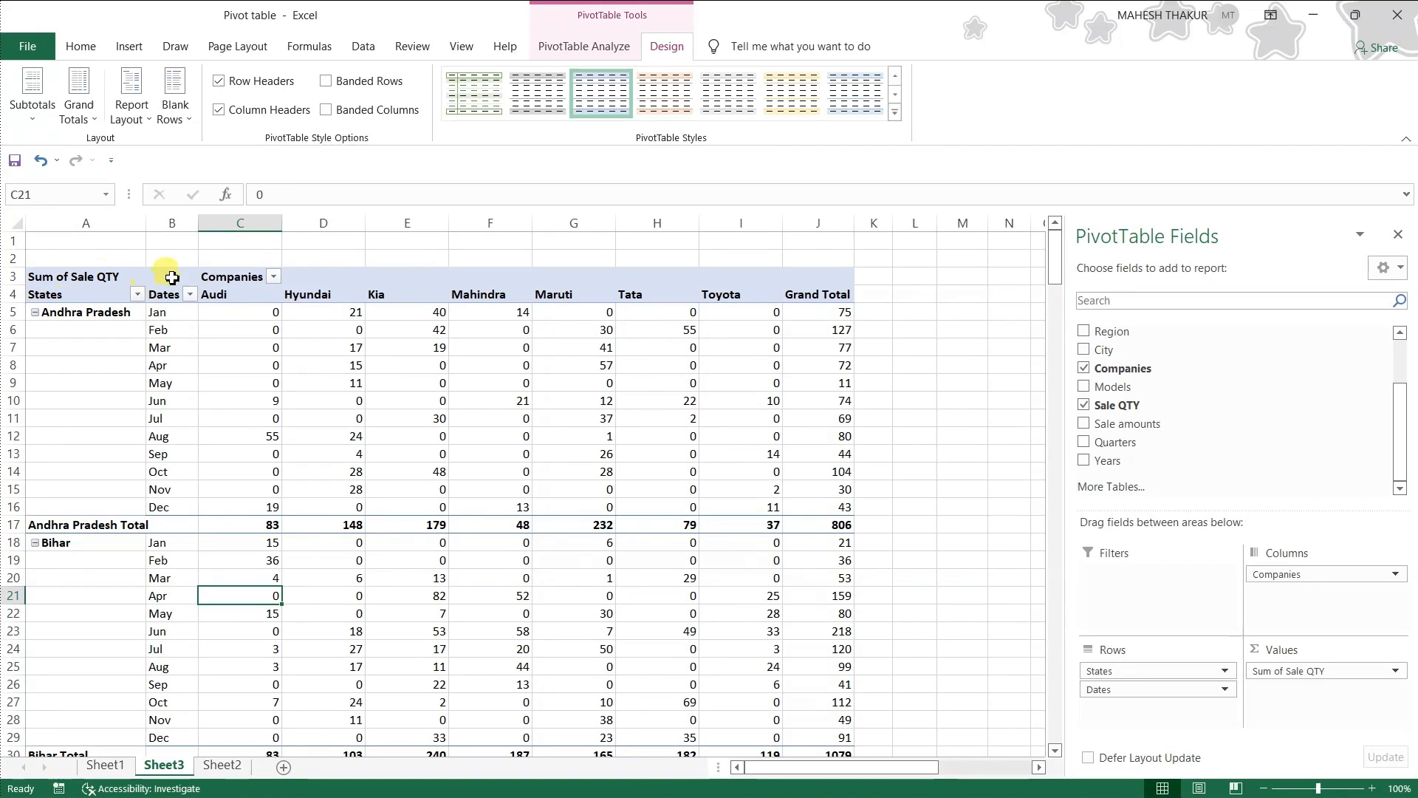
{"action": "left_click", "coordinate": [218, 80]}
{"action": "left_click", "coordinate": [219, 81]}
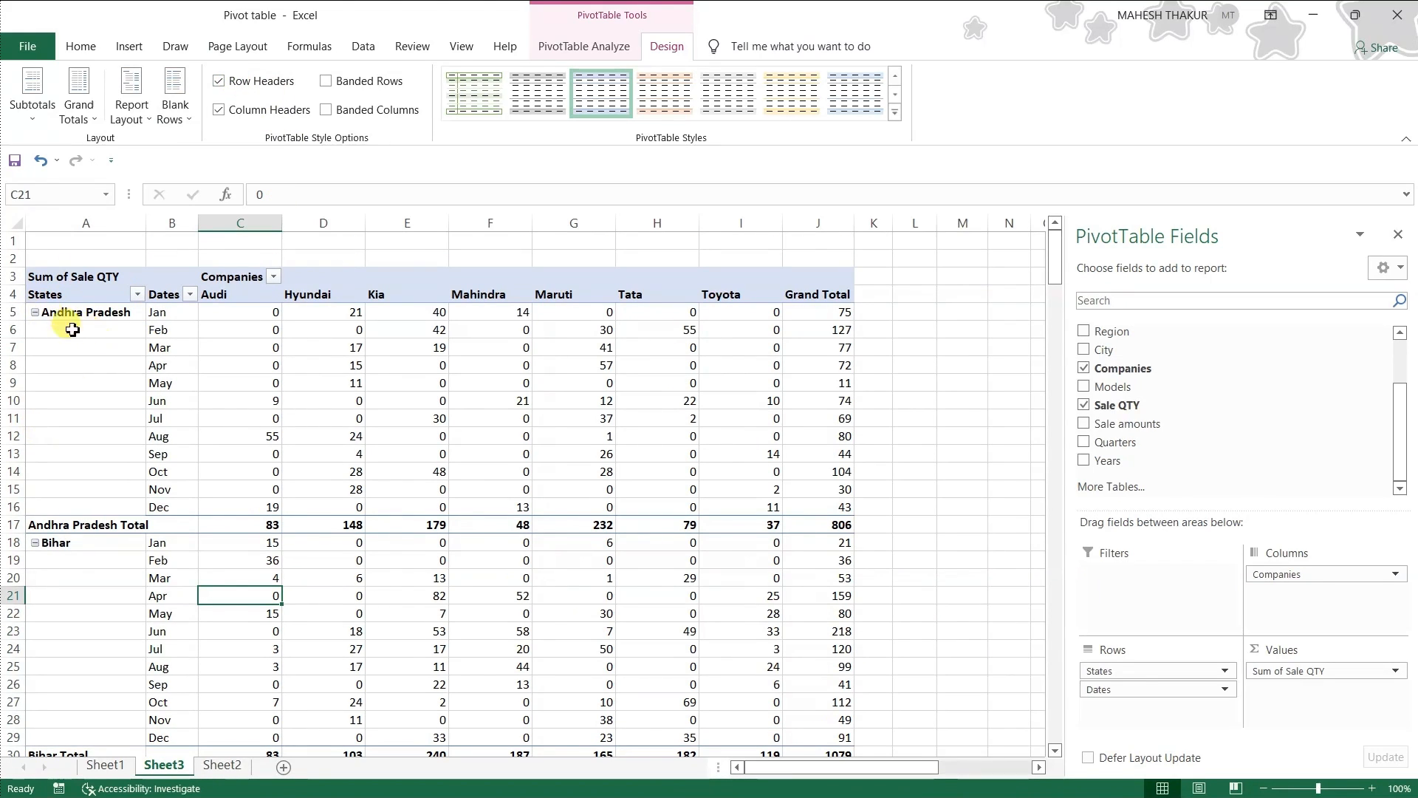
{"action": "left_click", "coordinate": [240, 84]}
{"action": "left_click", "coordinate": [240, 83]}
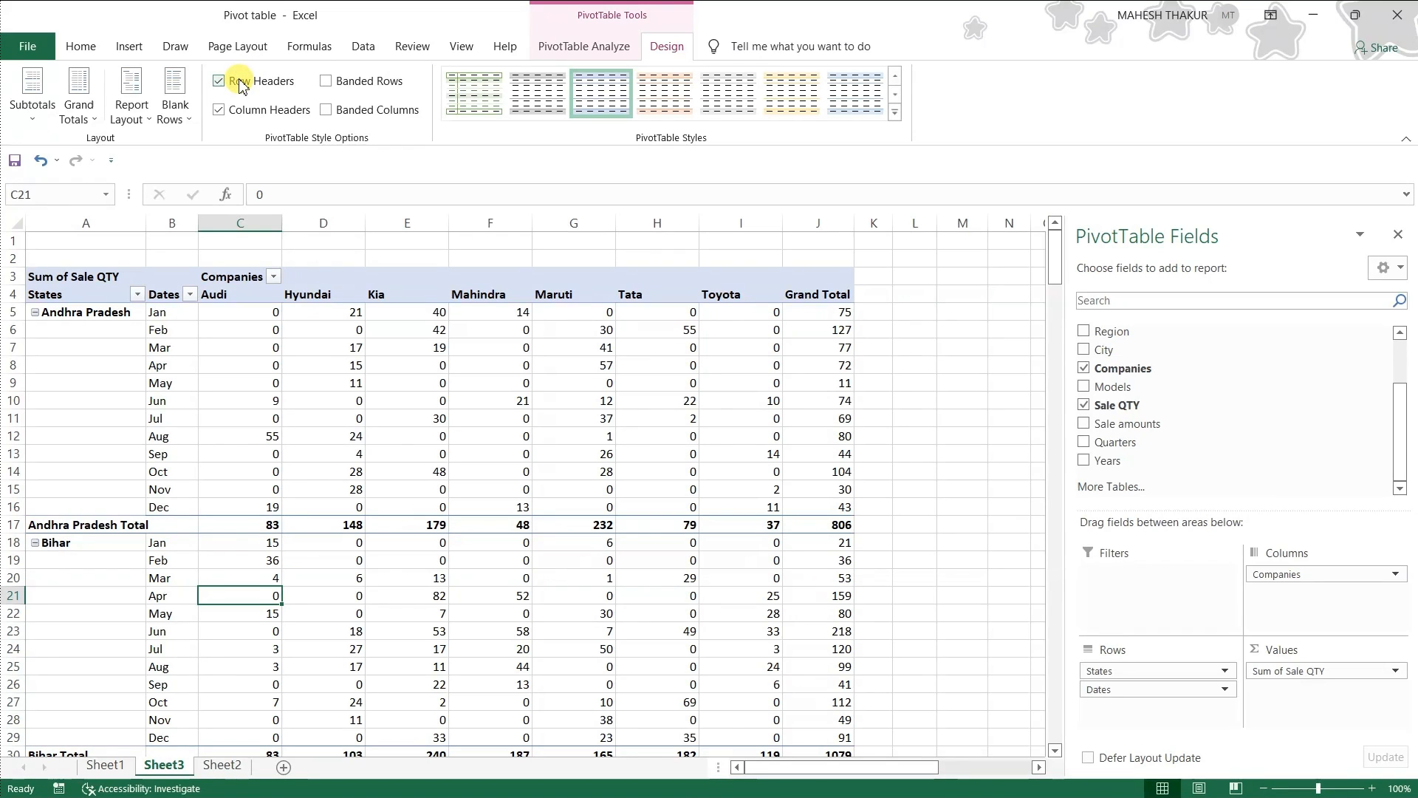
Try light grey styles on the PivotTable and toggle its Column Headers option off and back on.
{"action": "left_click", "coordinate": [567, 85]}
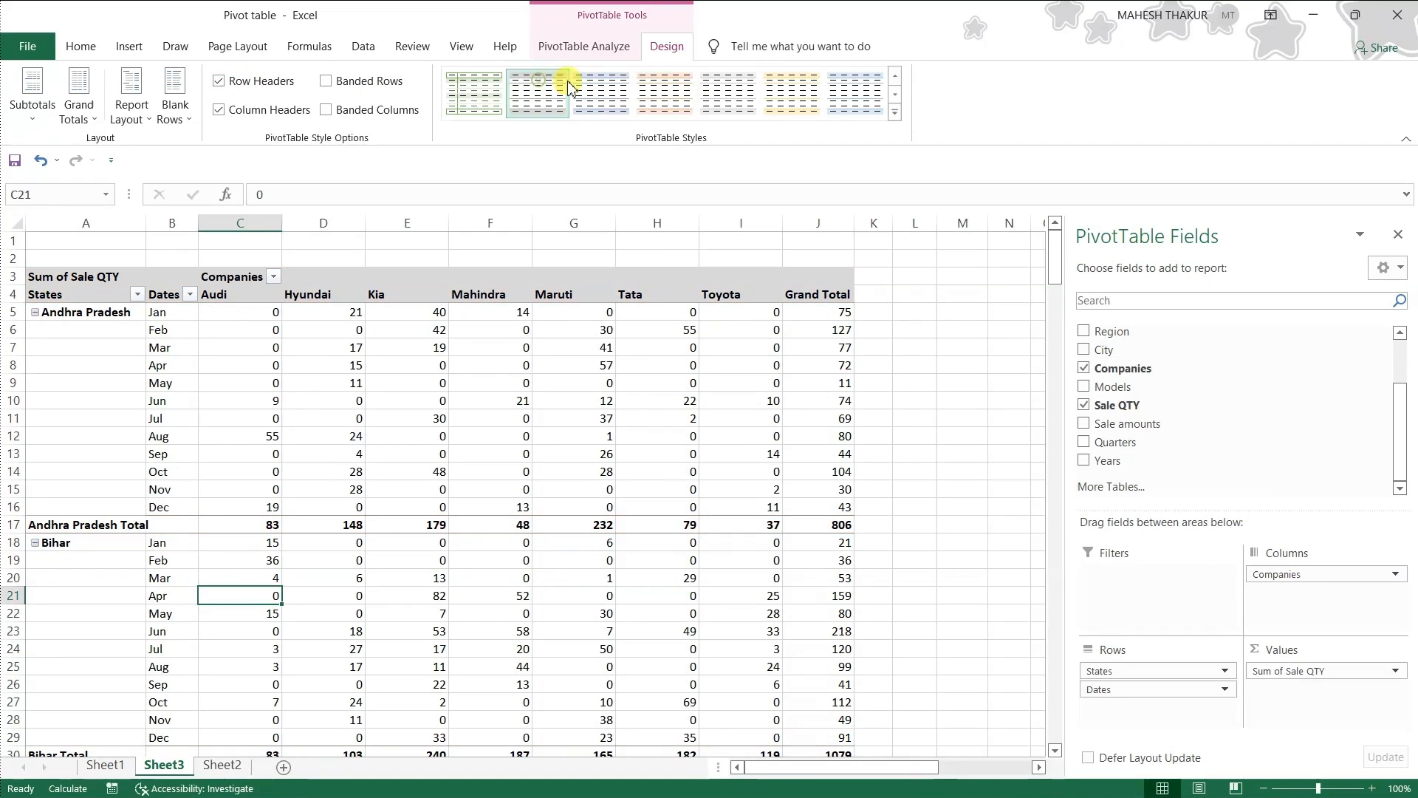
{"action": "left_click", "coordinate": [728, 93]}
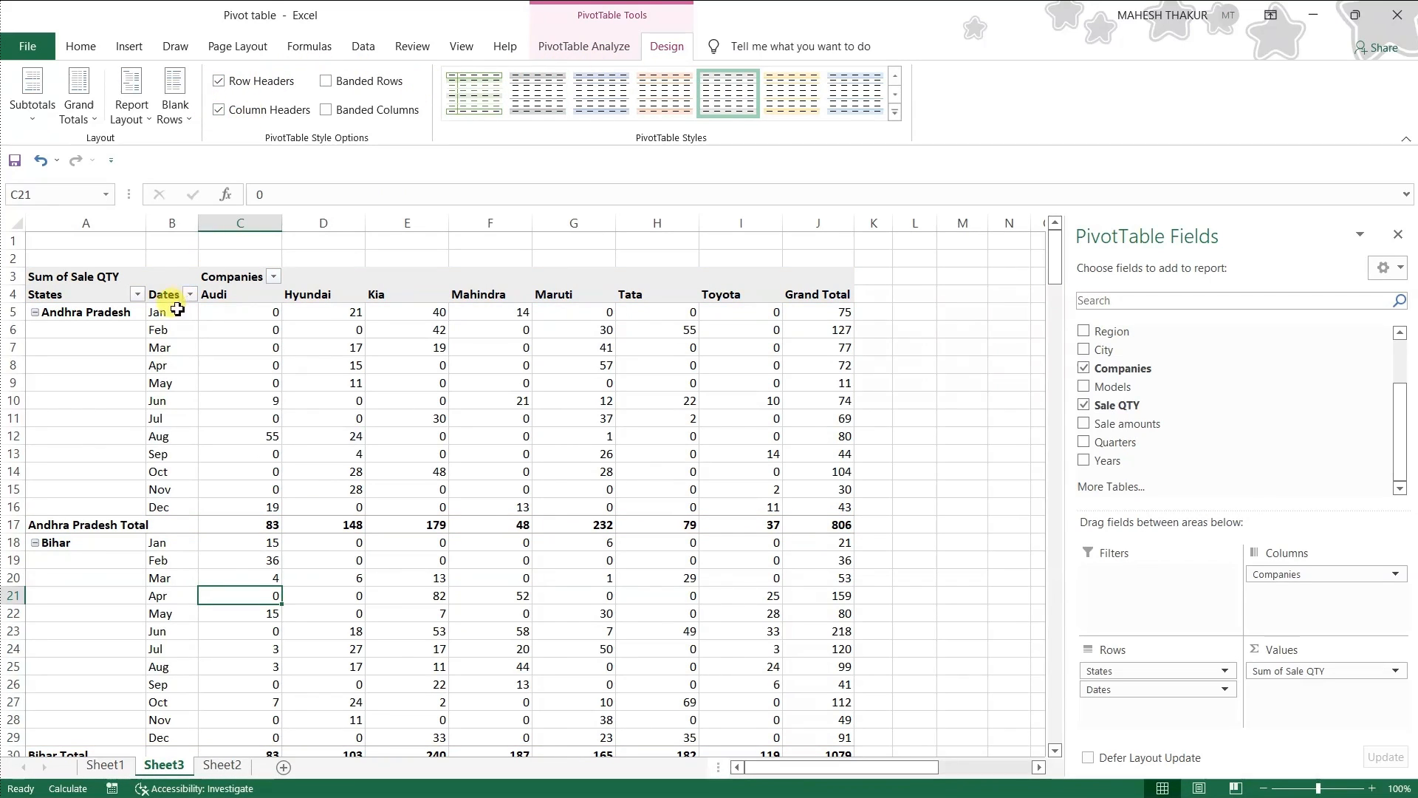
{"action": "left_click", "coordinate": [260, 116]}
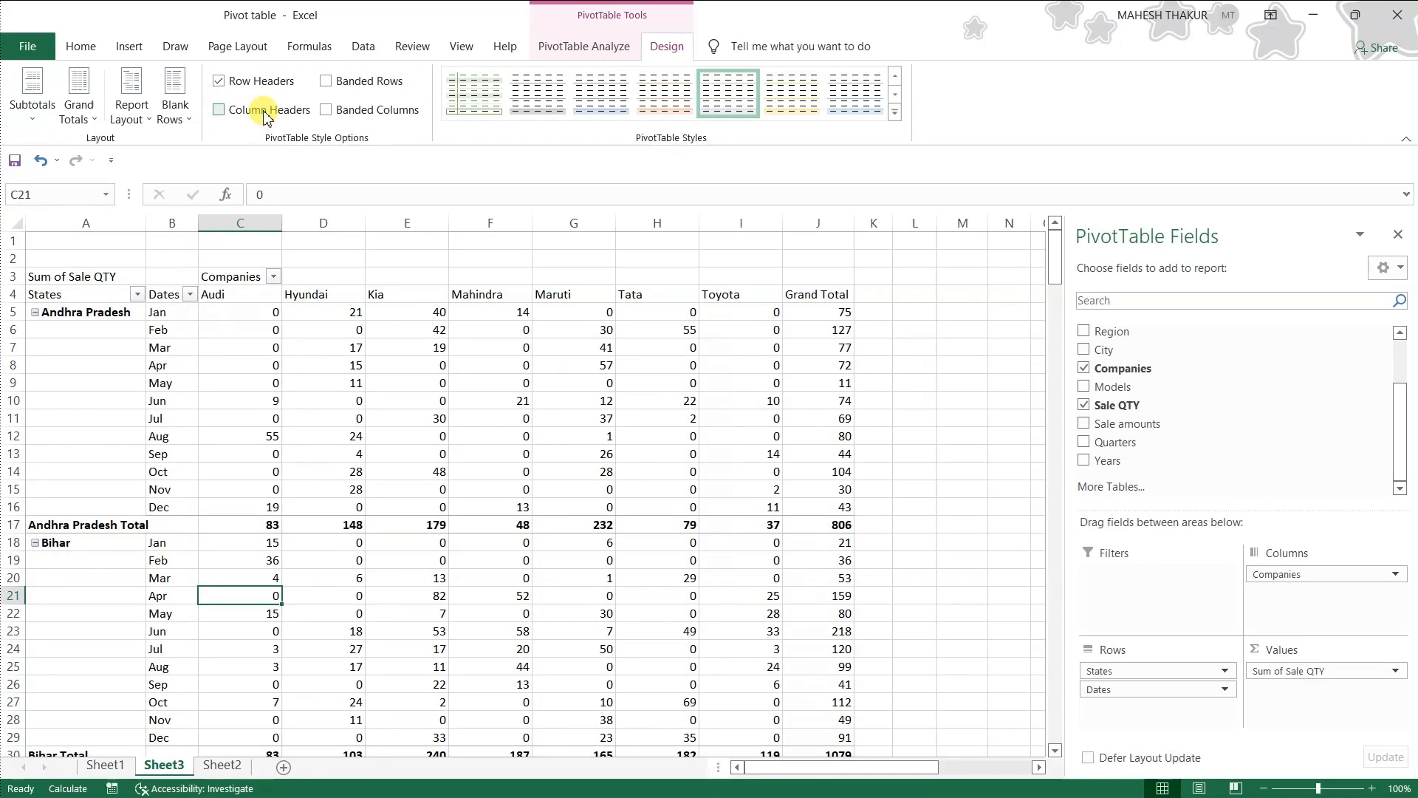
{"action": "left_click", "coordinate": [264, 112]}
{"action": "left_click", "coordinate": [263, 113]}
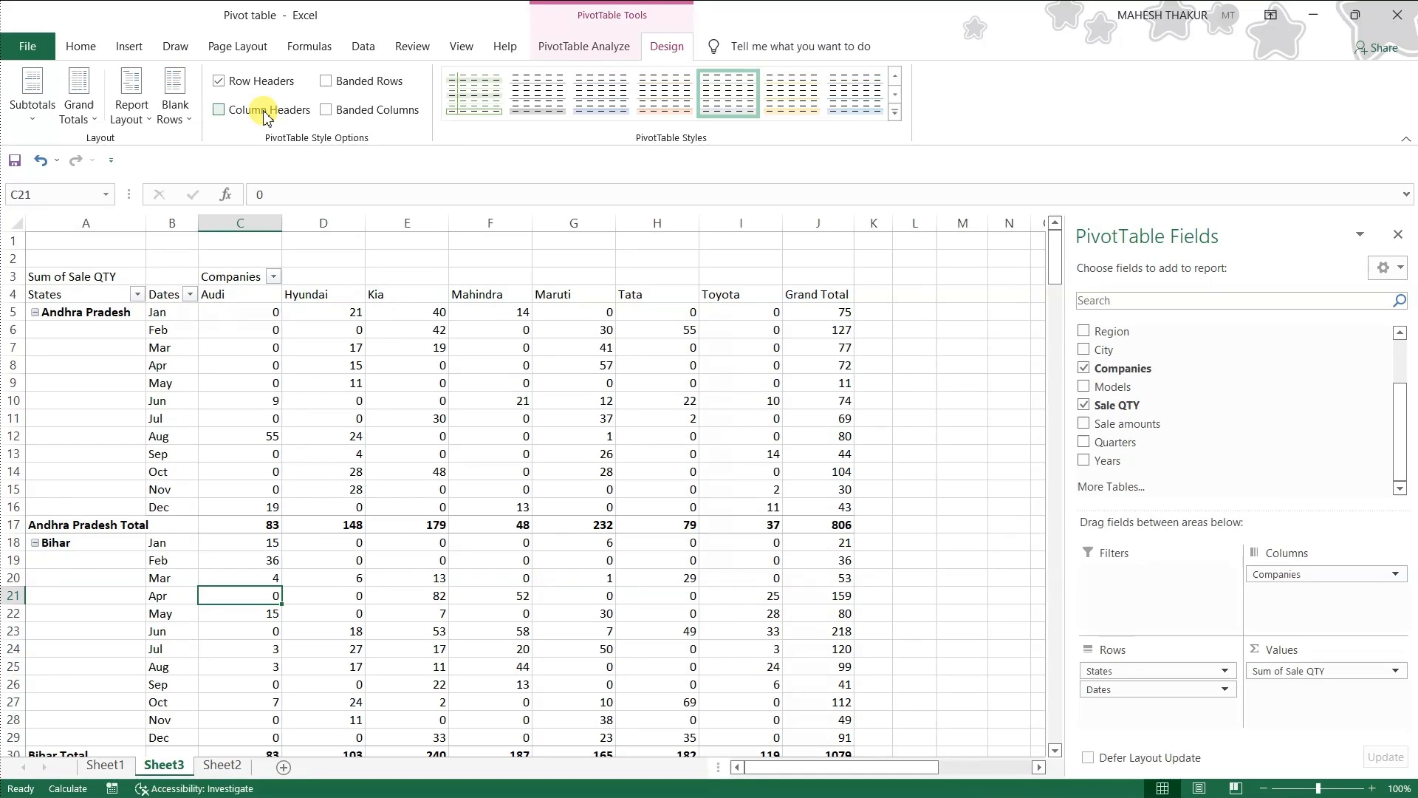
{"action": "left_click", "coordinate": [264, 113]}
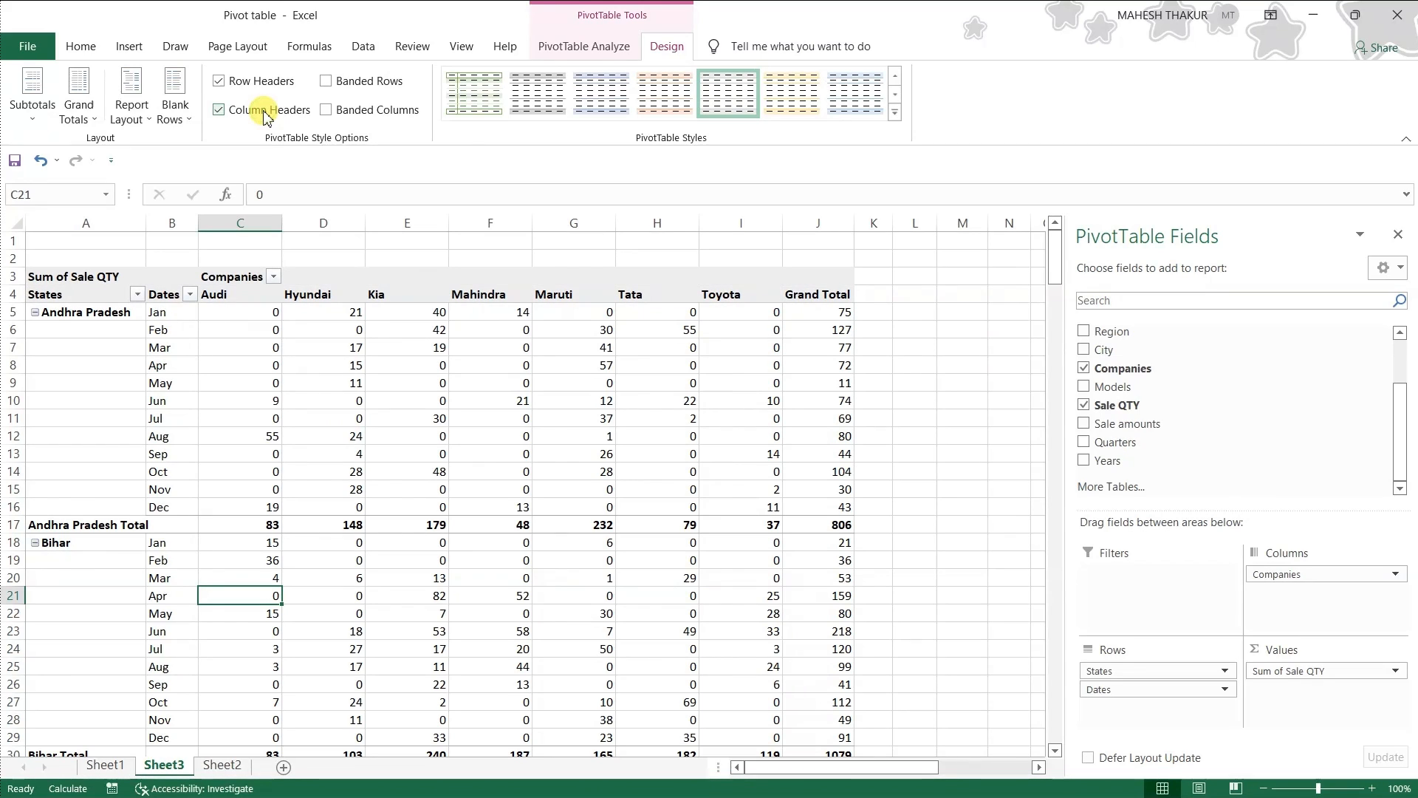
Turn on Banded Rows for the PivotTable and apply the blue Medium style with a solid header row.
{"action": "left_click", "coordinate": [368, 84]}
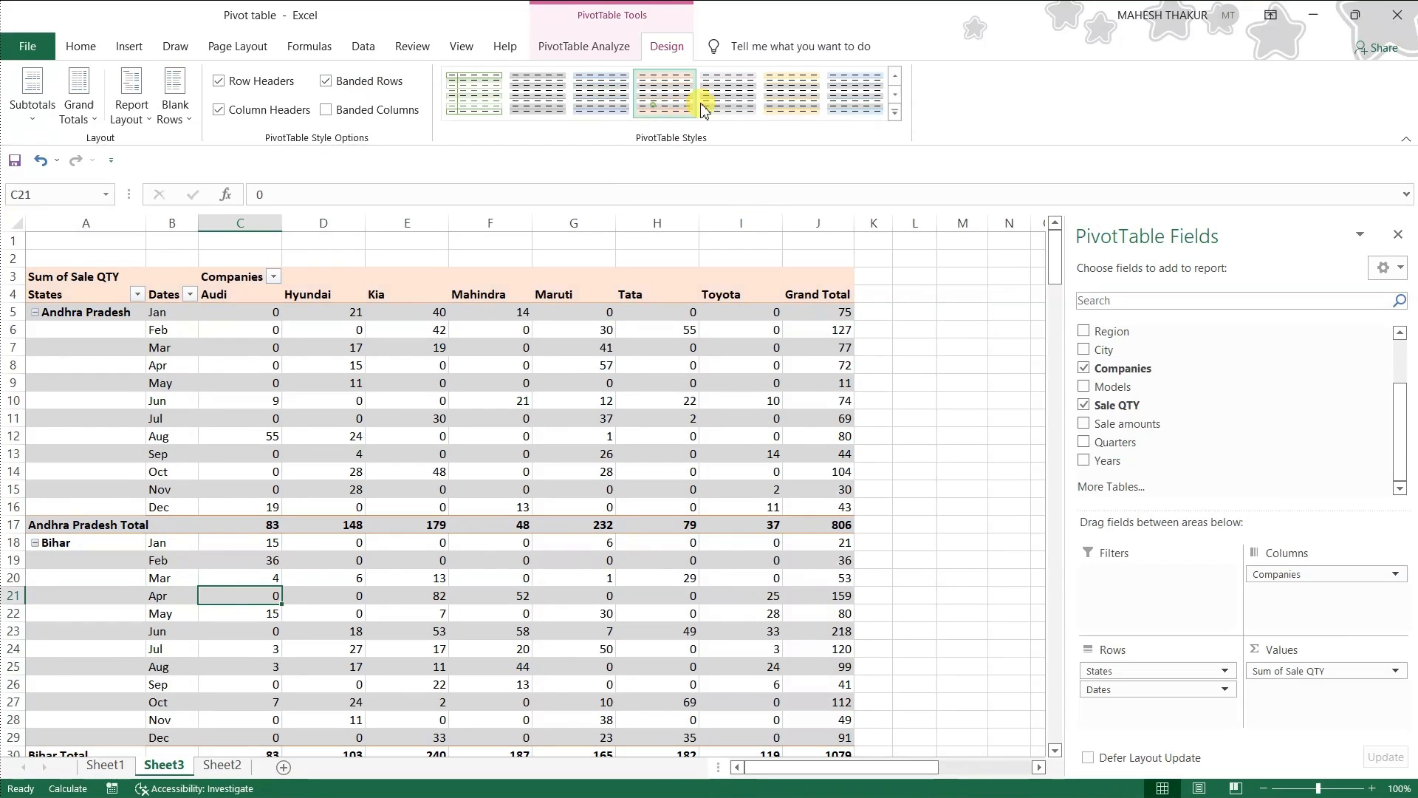
{"action": "left_click", "coordinate": [895, 111]}
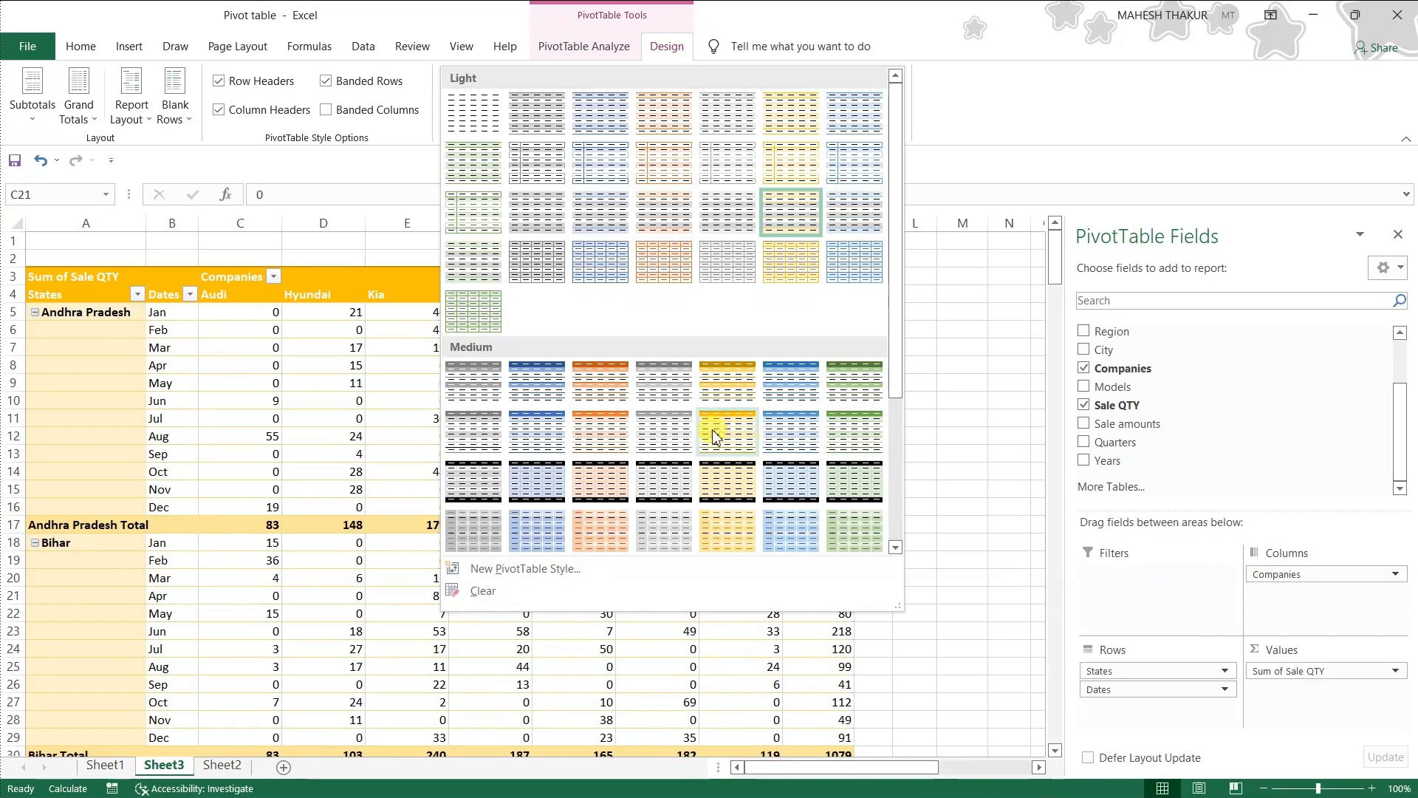
{"action": "left_click", "coordinate": [536, 430]}
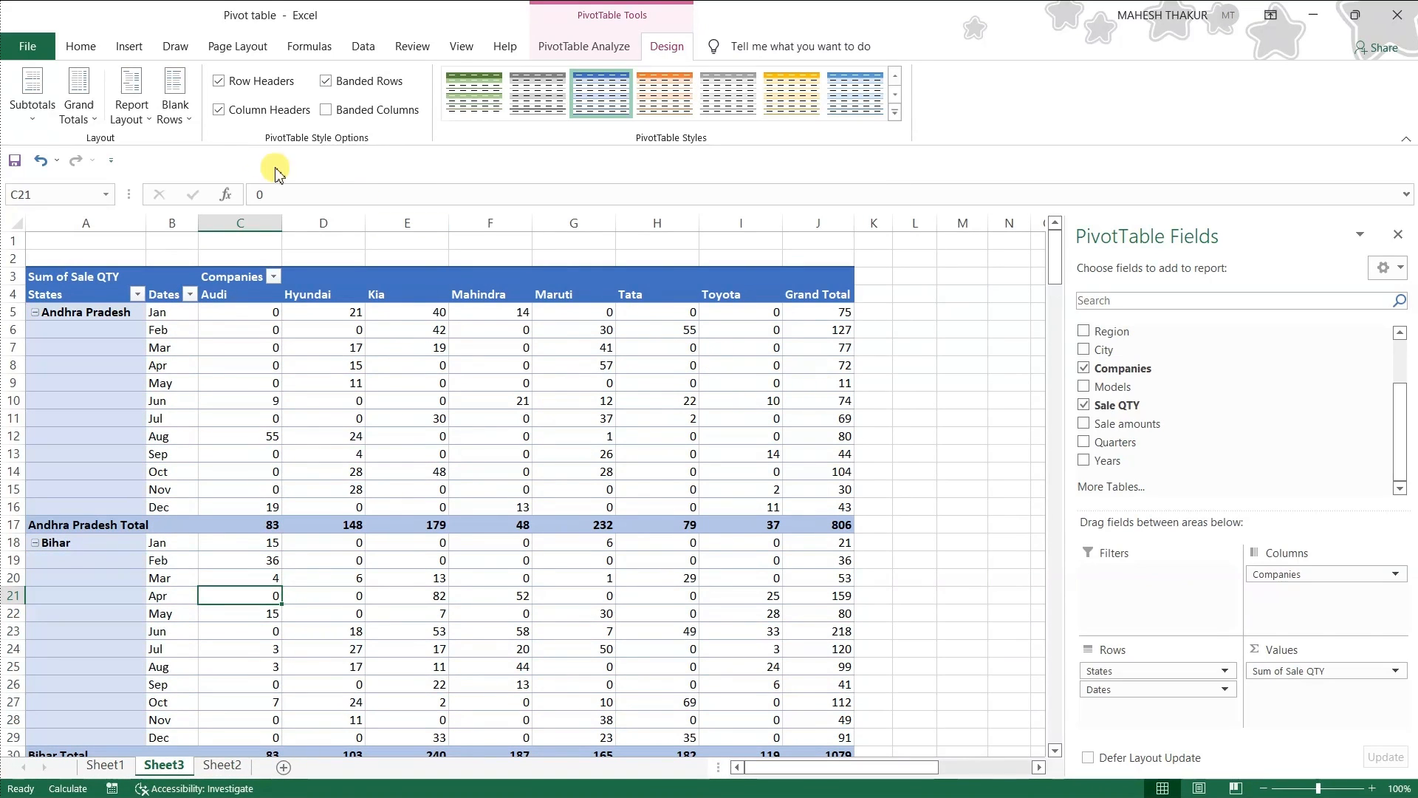
Turn on Banded Columns for the PivotTable and apply the orange Medium style, followed by the gold one.
{"action": "left_click", "coordinate": [363, 113]}
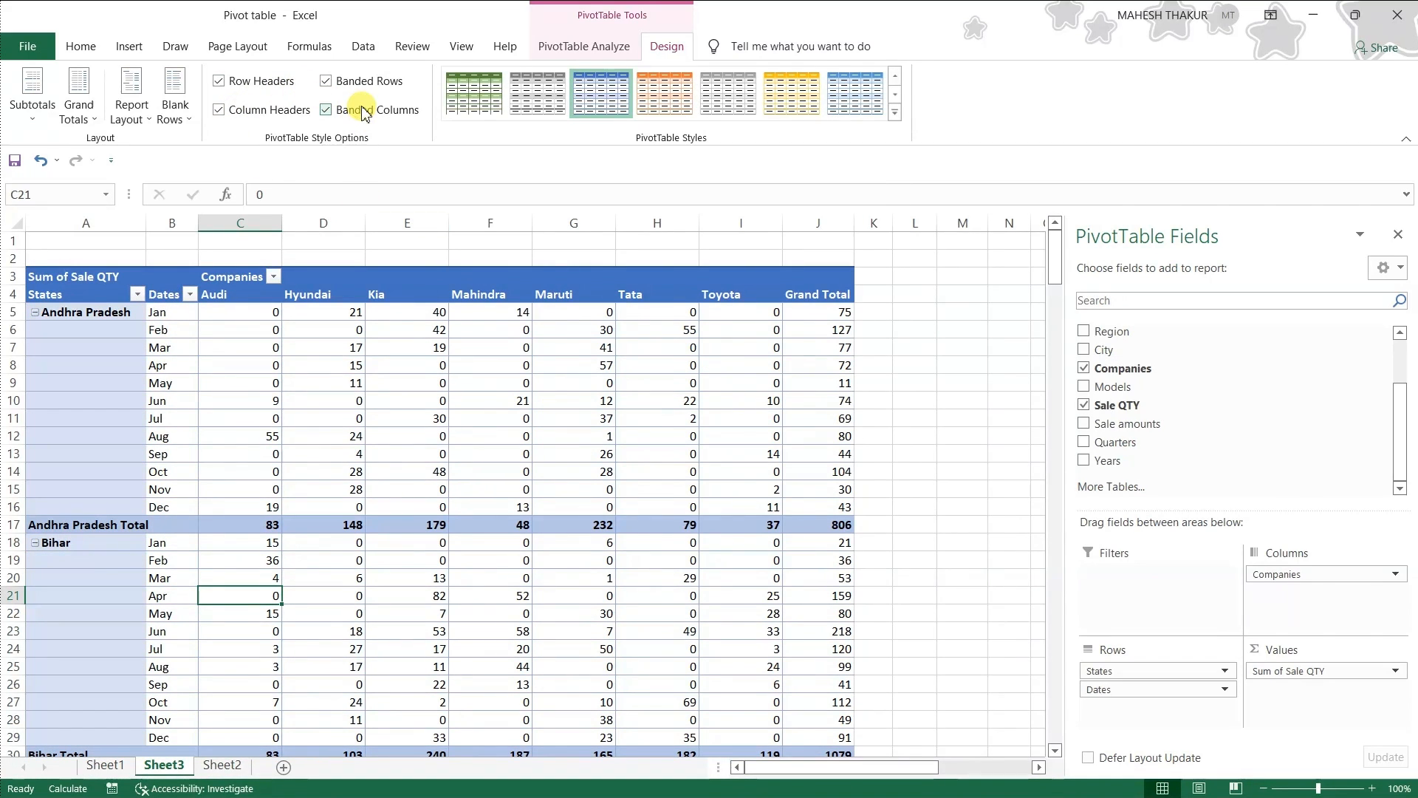
{"action": "left_click", "coordinate": [664, 94]}
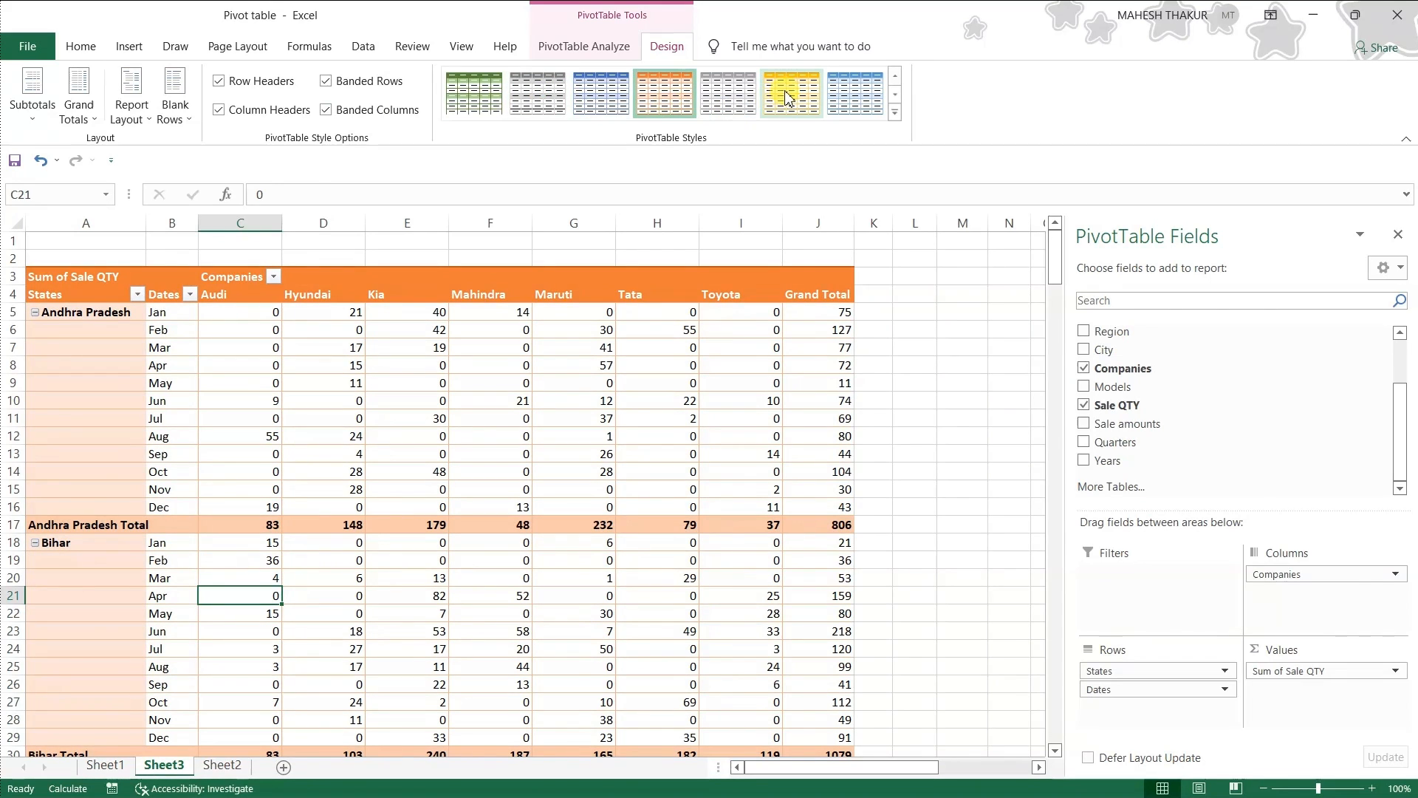
{"action": "left_click", "coordinate": [788, 96]}
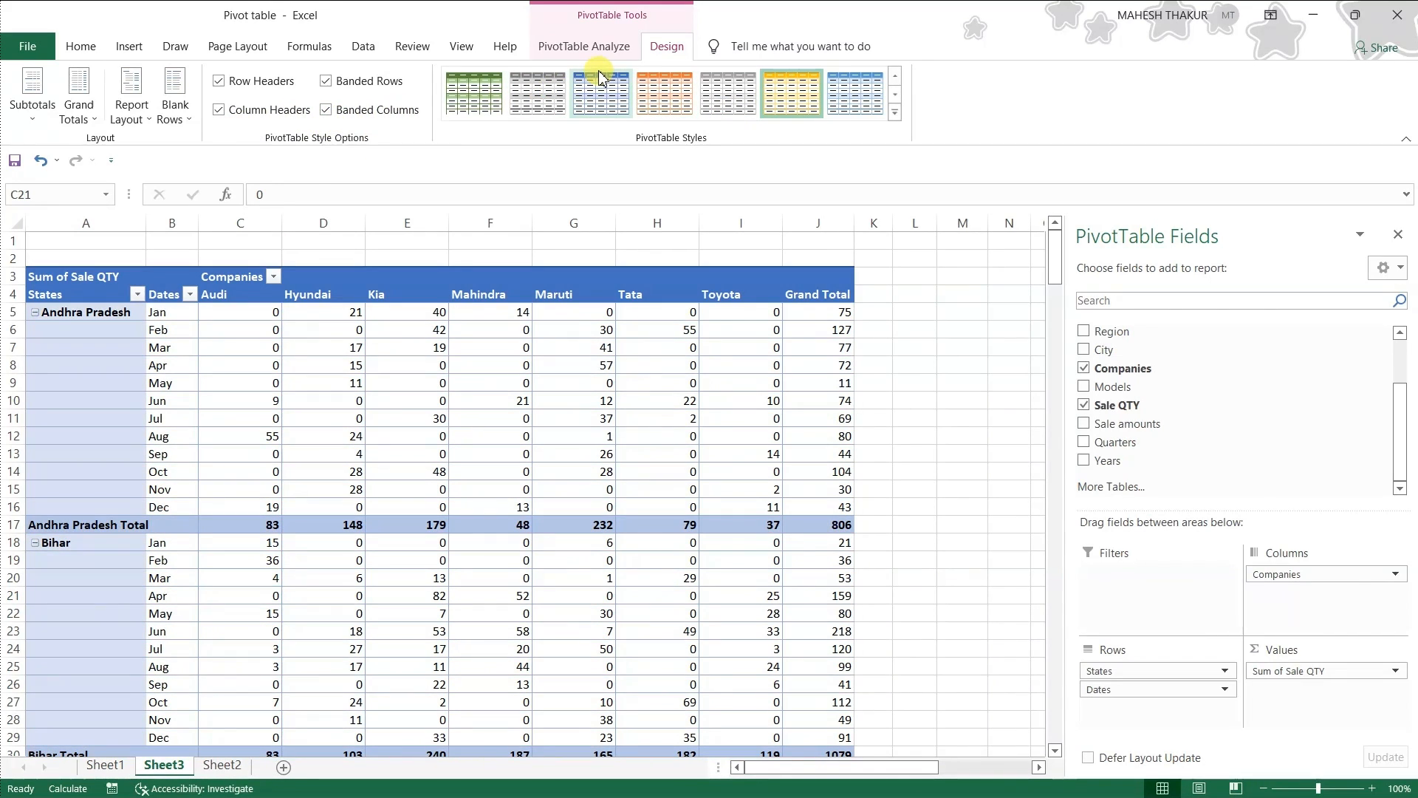